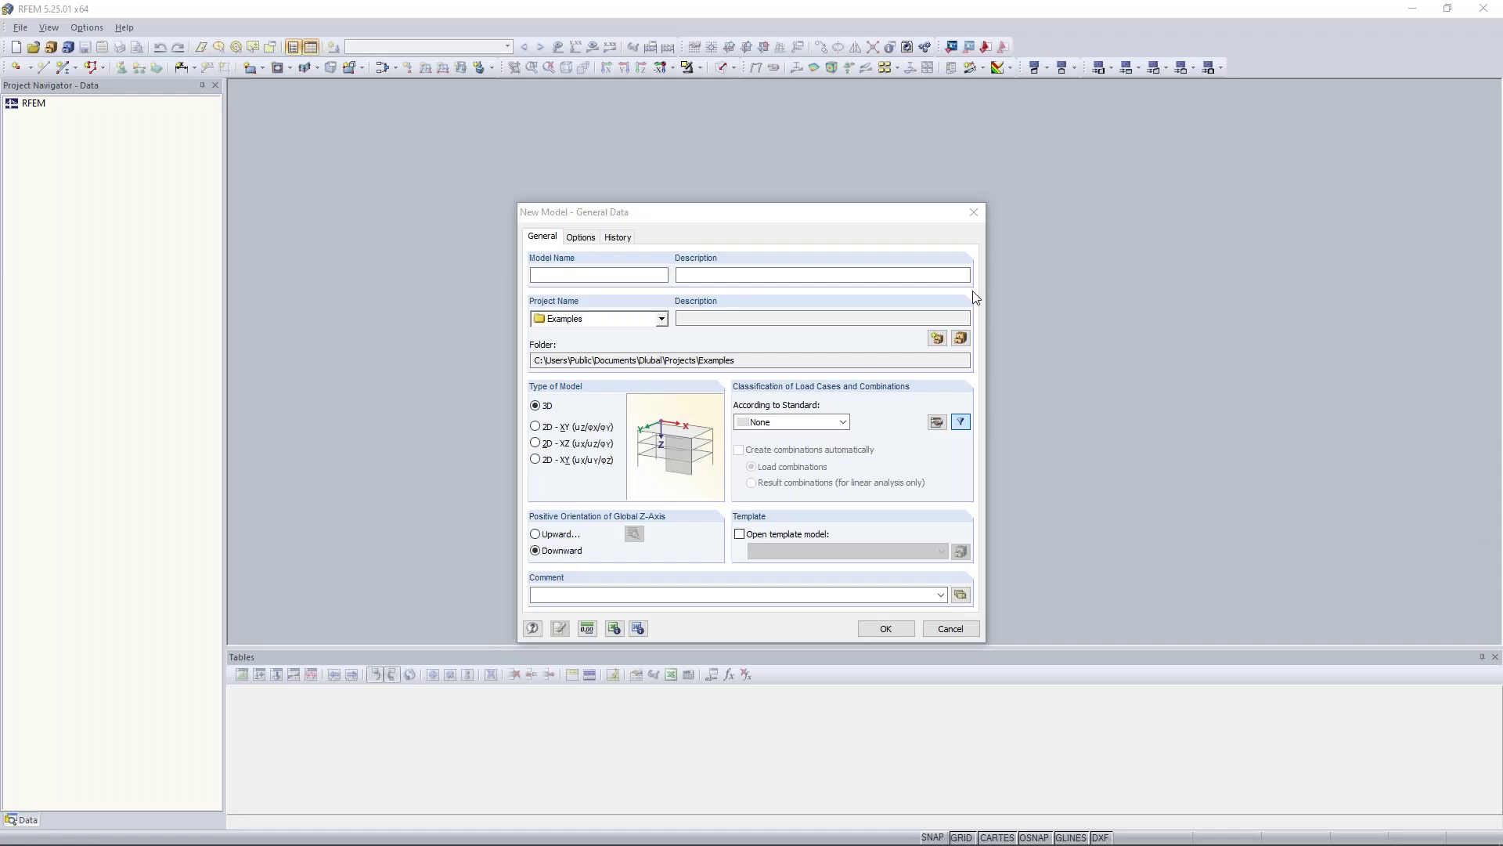
drag(702, 208, 651, 148)
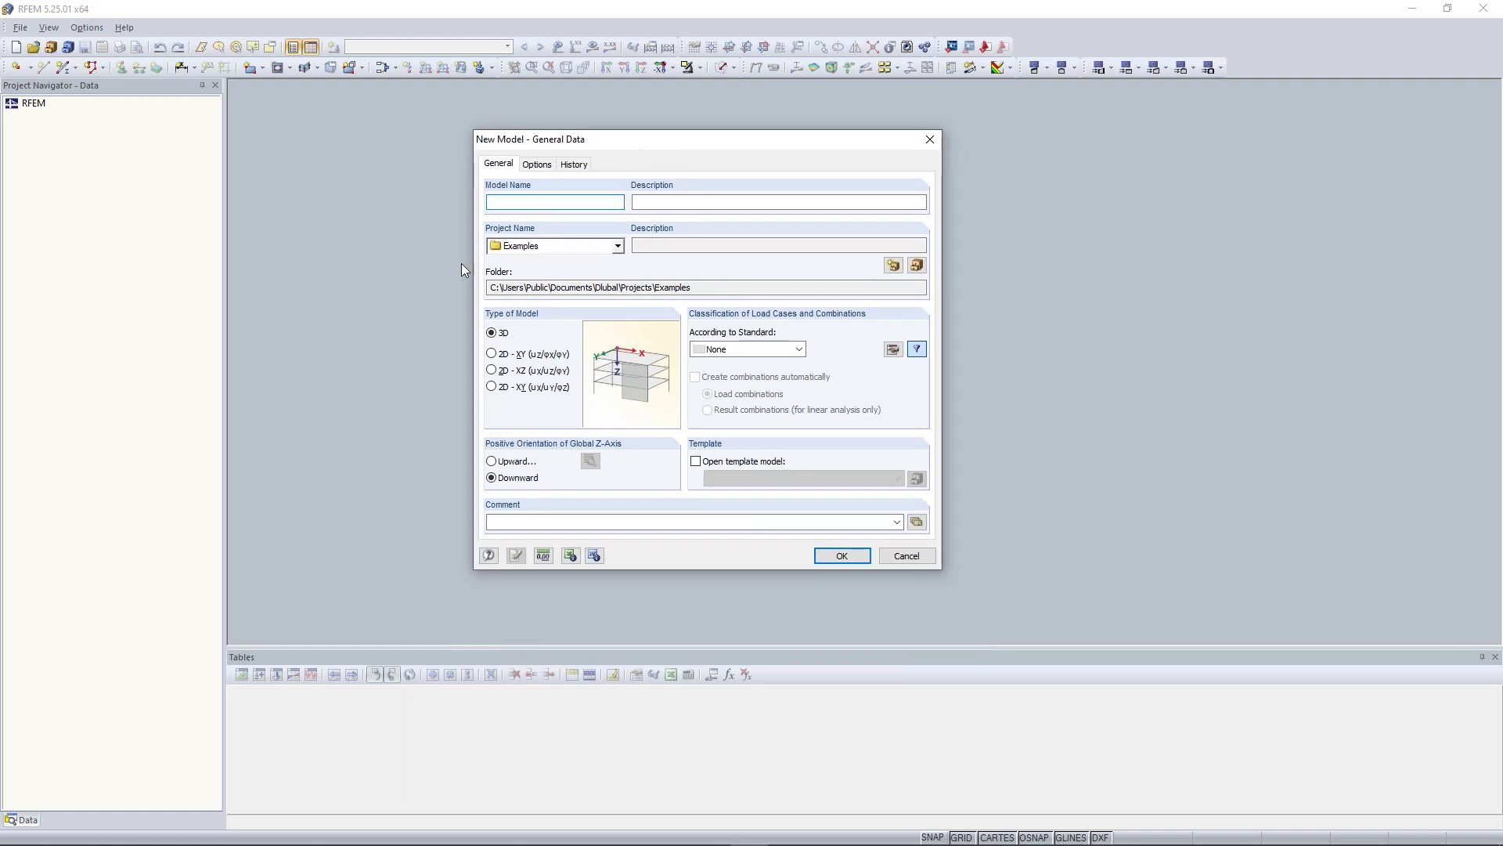
drag(555, 147, 572, 163)
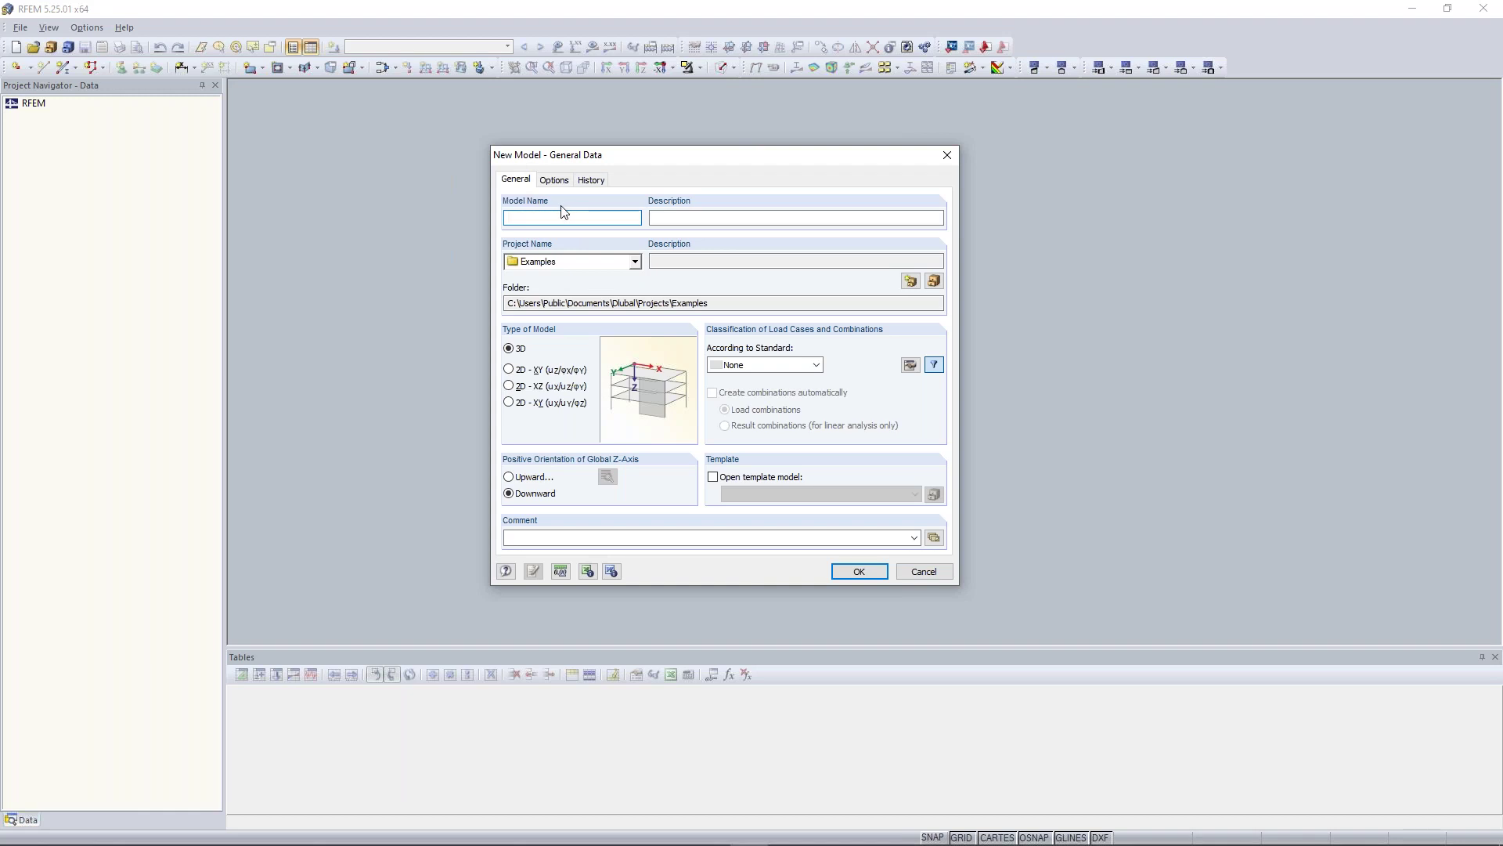
click(945, 157)
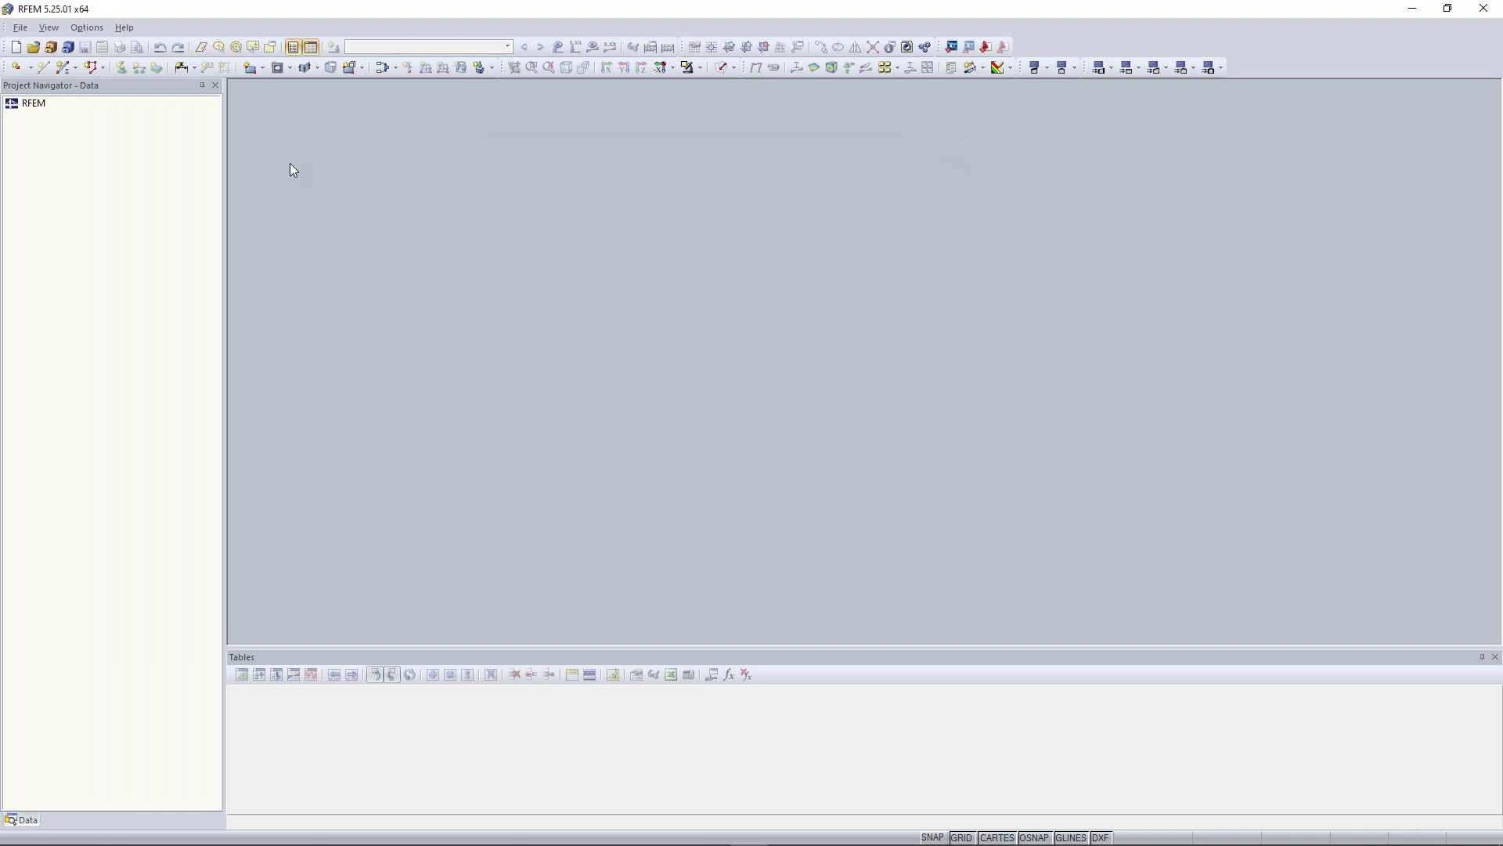
click(19, 29)
click(125, 30)
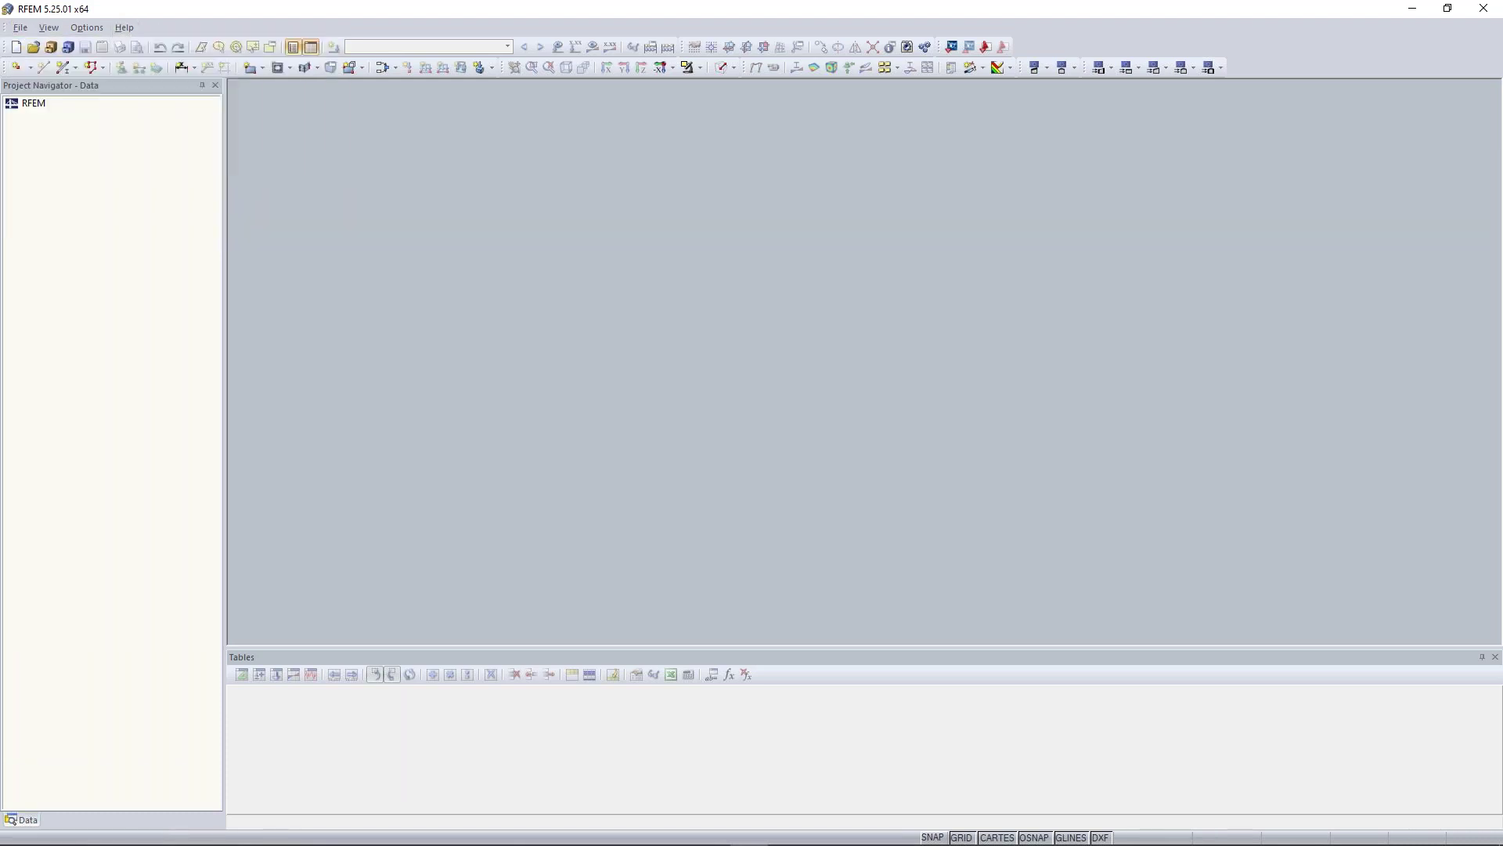
click(21, 30)
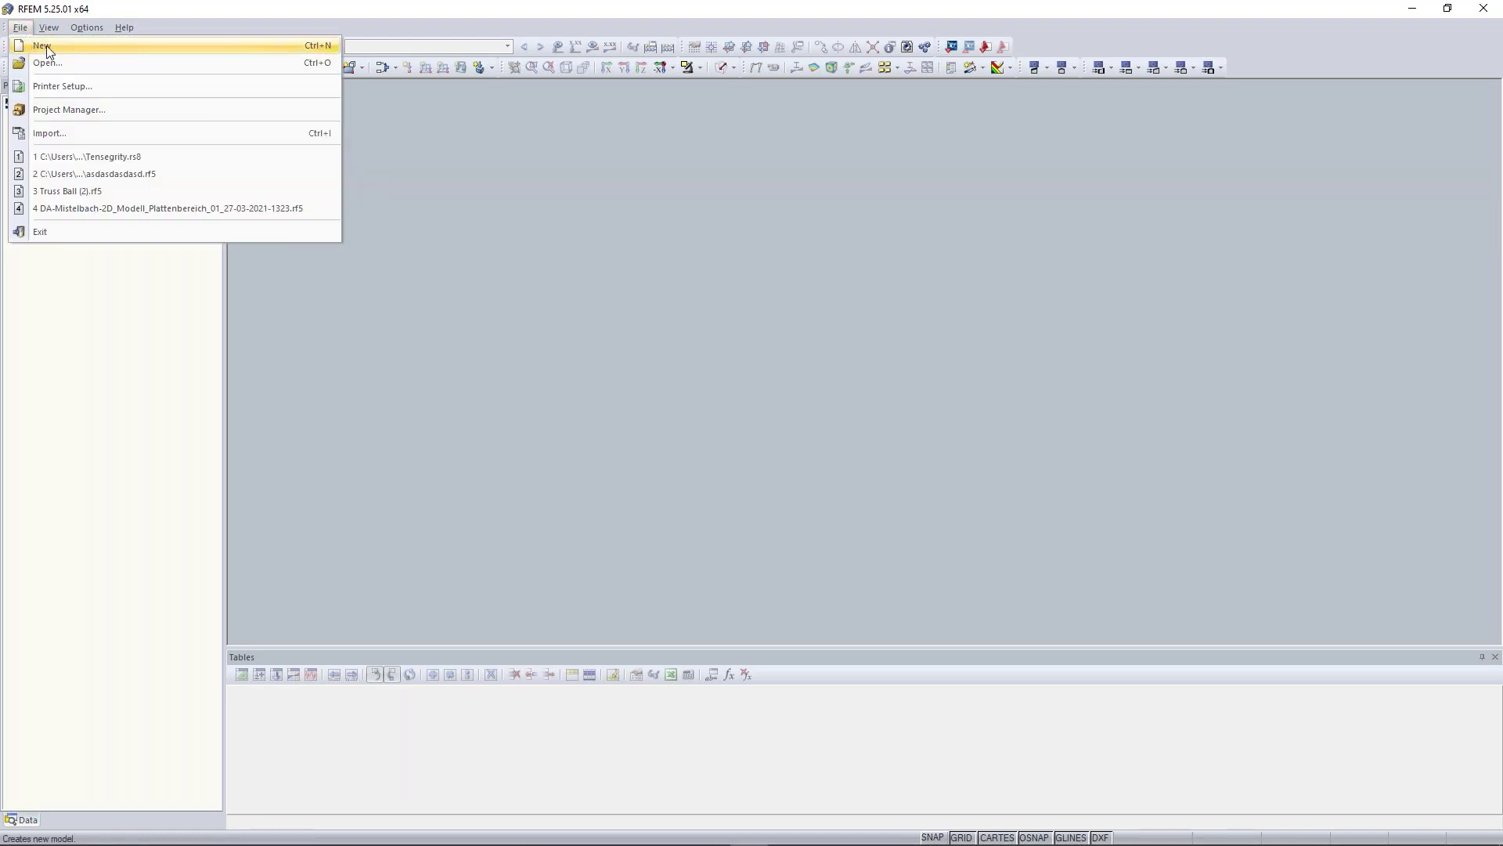
click(169, 31)
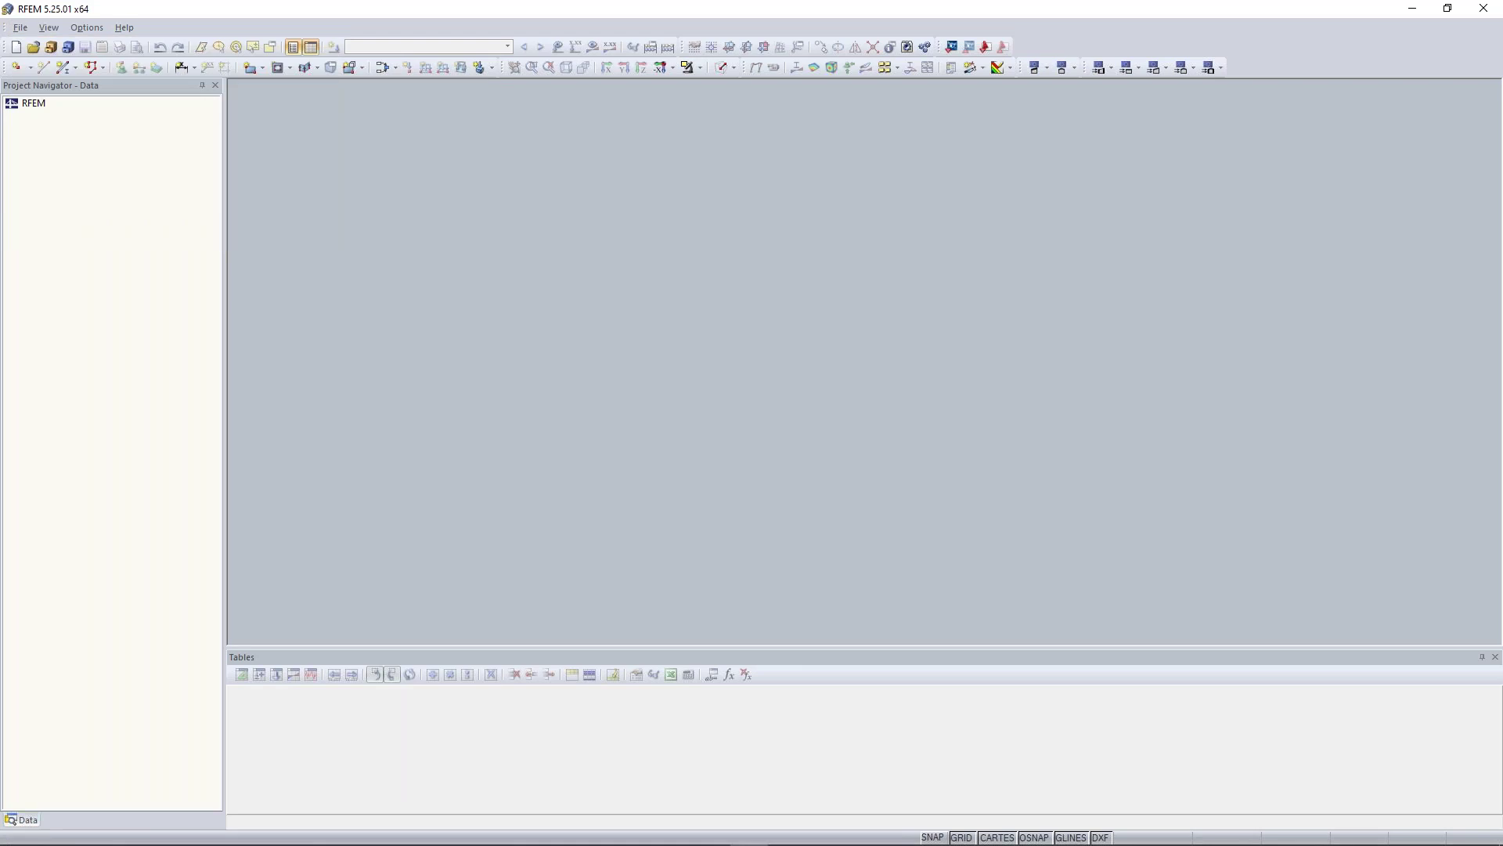
Step: Start a new model and enter "Continous Plate 01" as its model name
click(17, 50)
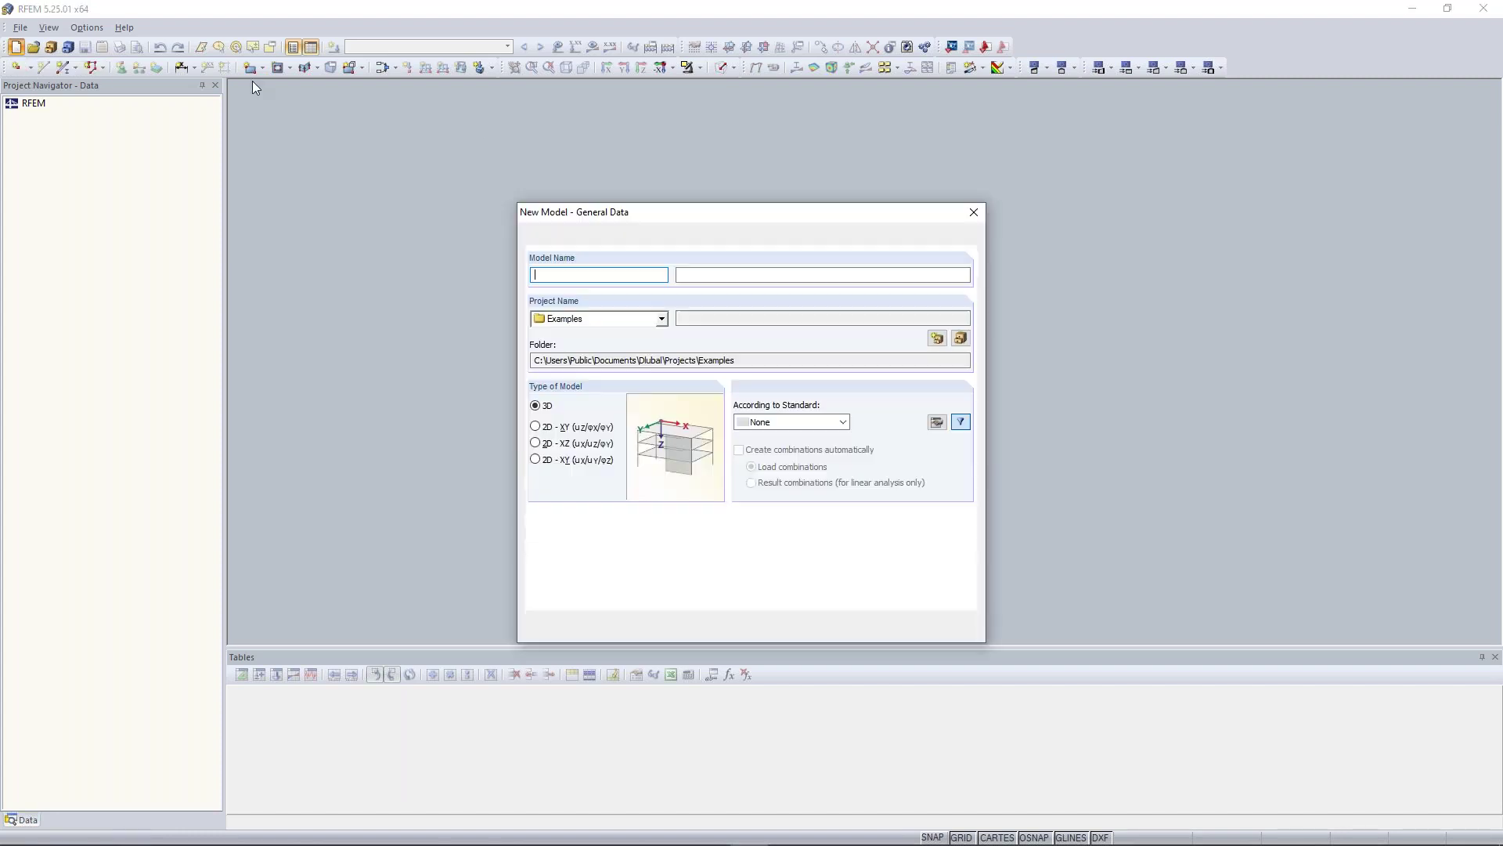
drag(733, 213, 711, 194)
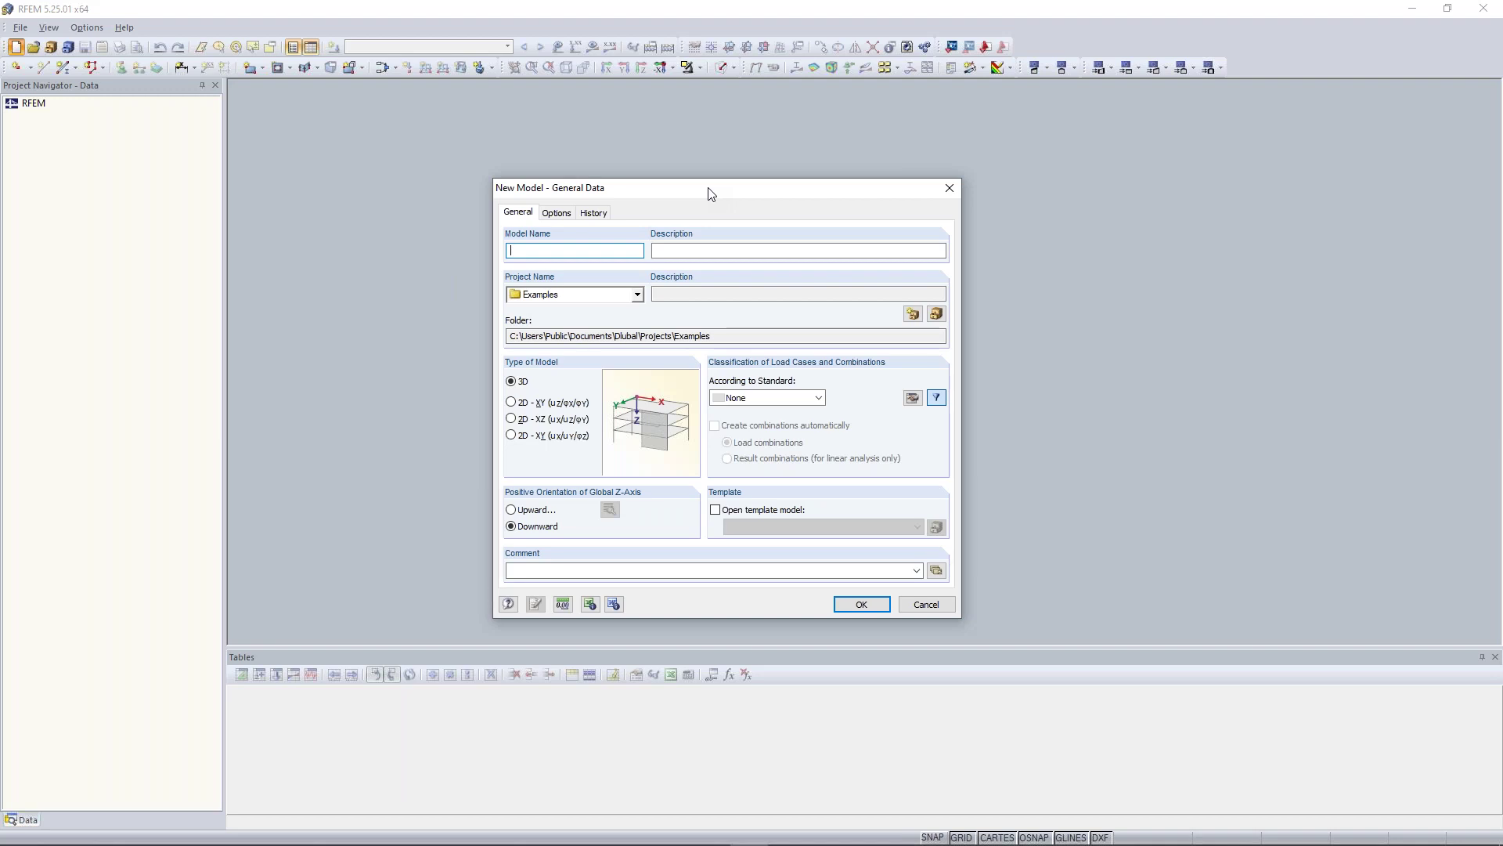
text(Conti)
text(niou)
key(BackSpace)
key(BackSpace)
text(ous Plate 01)
Step: Look through the available project folders and the subfolders of the Examples project for the new model
click(637, 295)
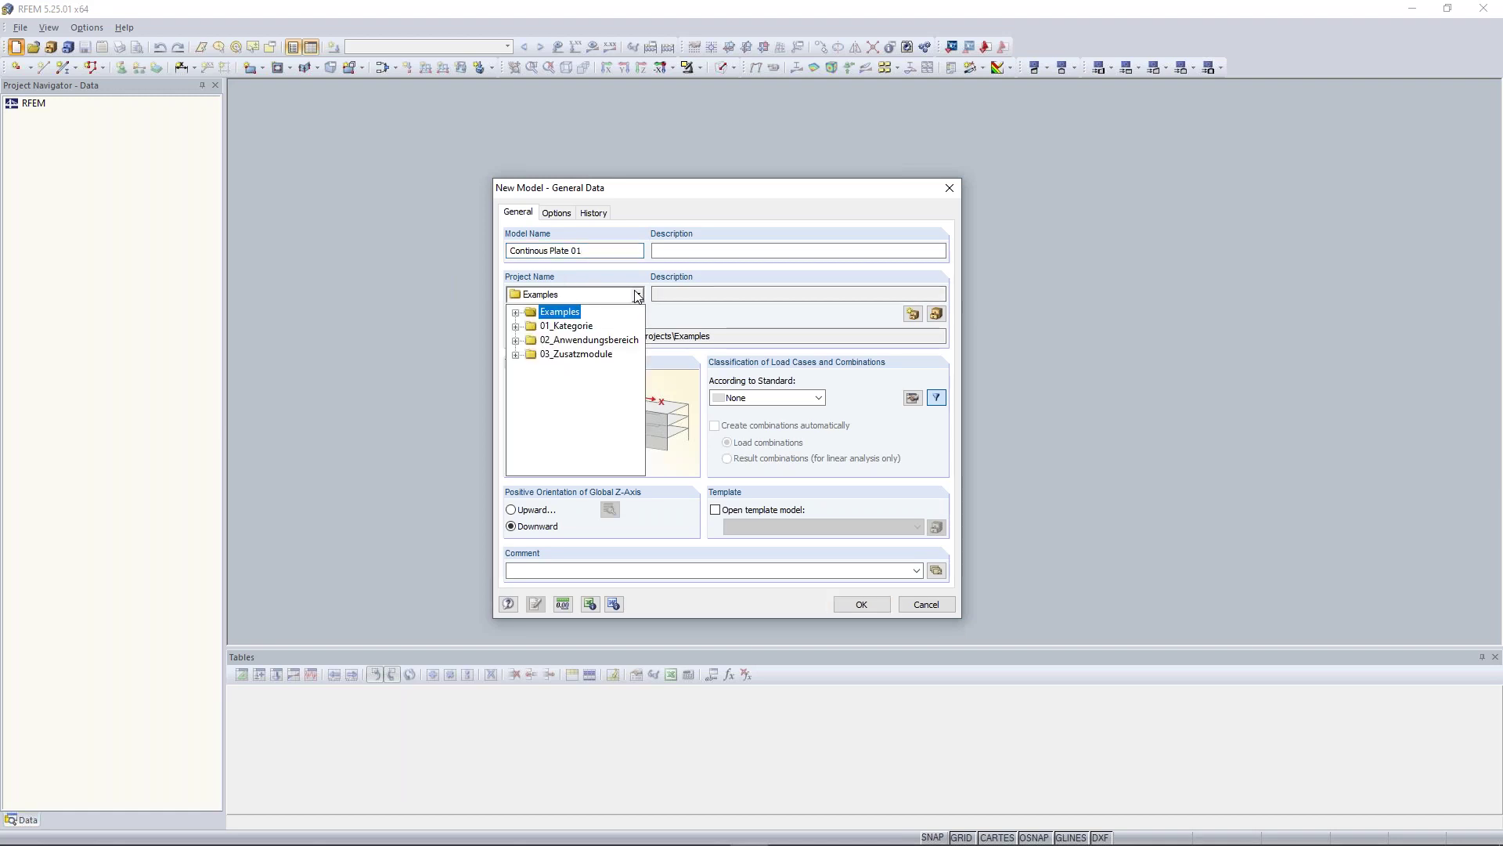
click(577, 284)
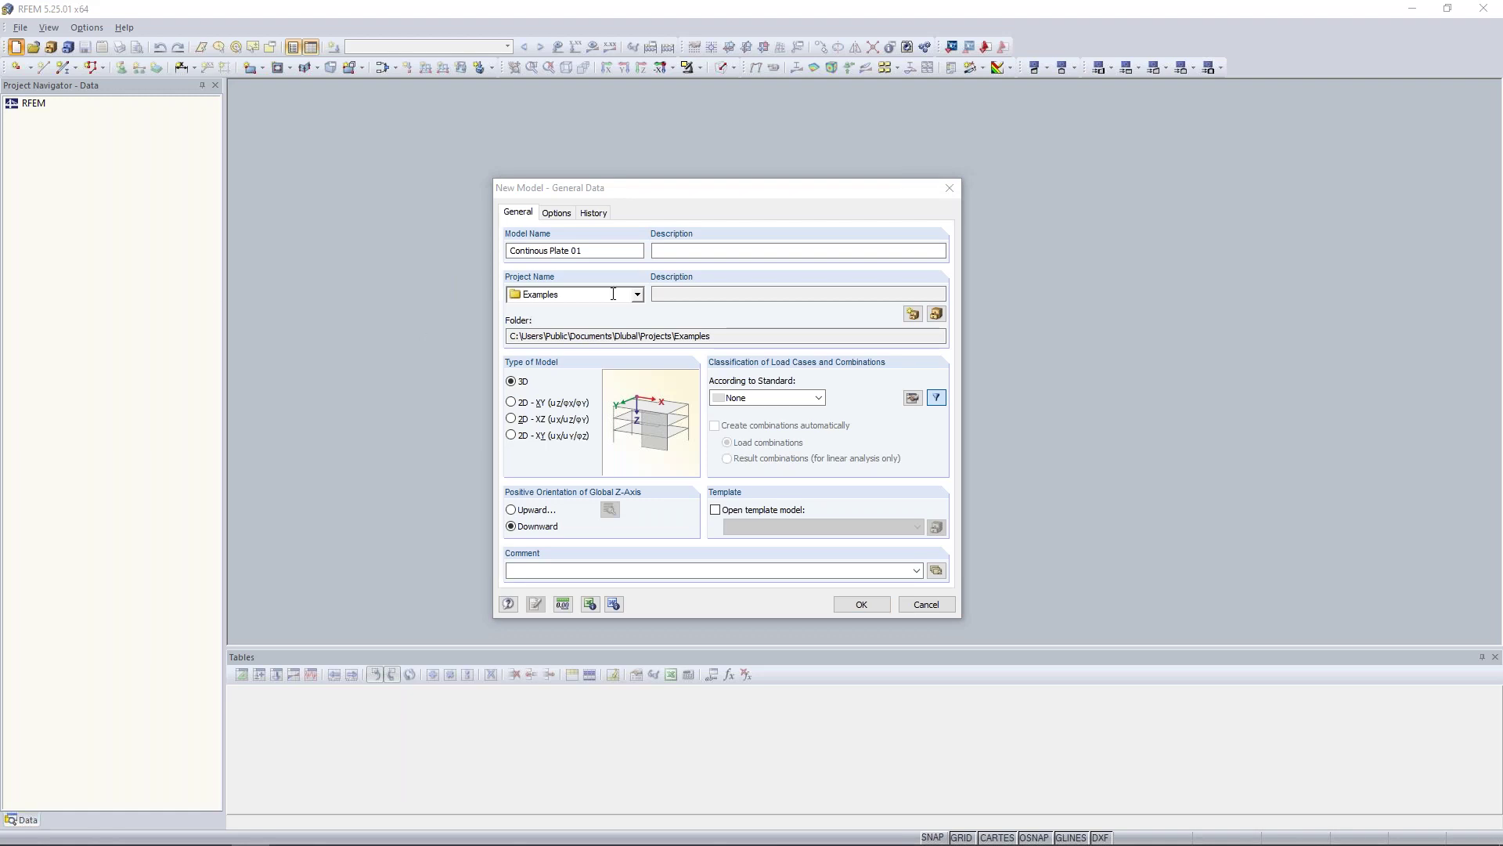
click(637, 295)
click(516, 313)
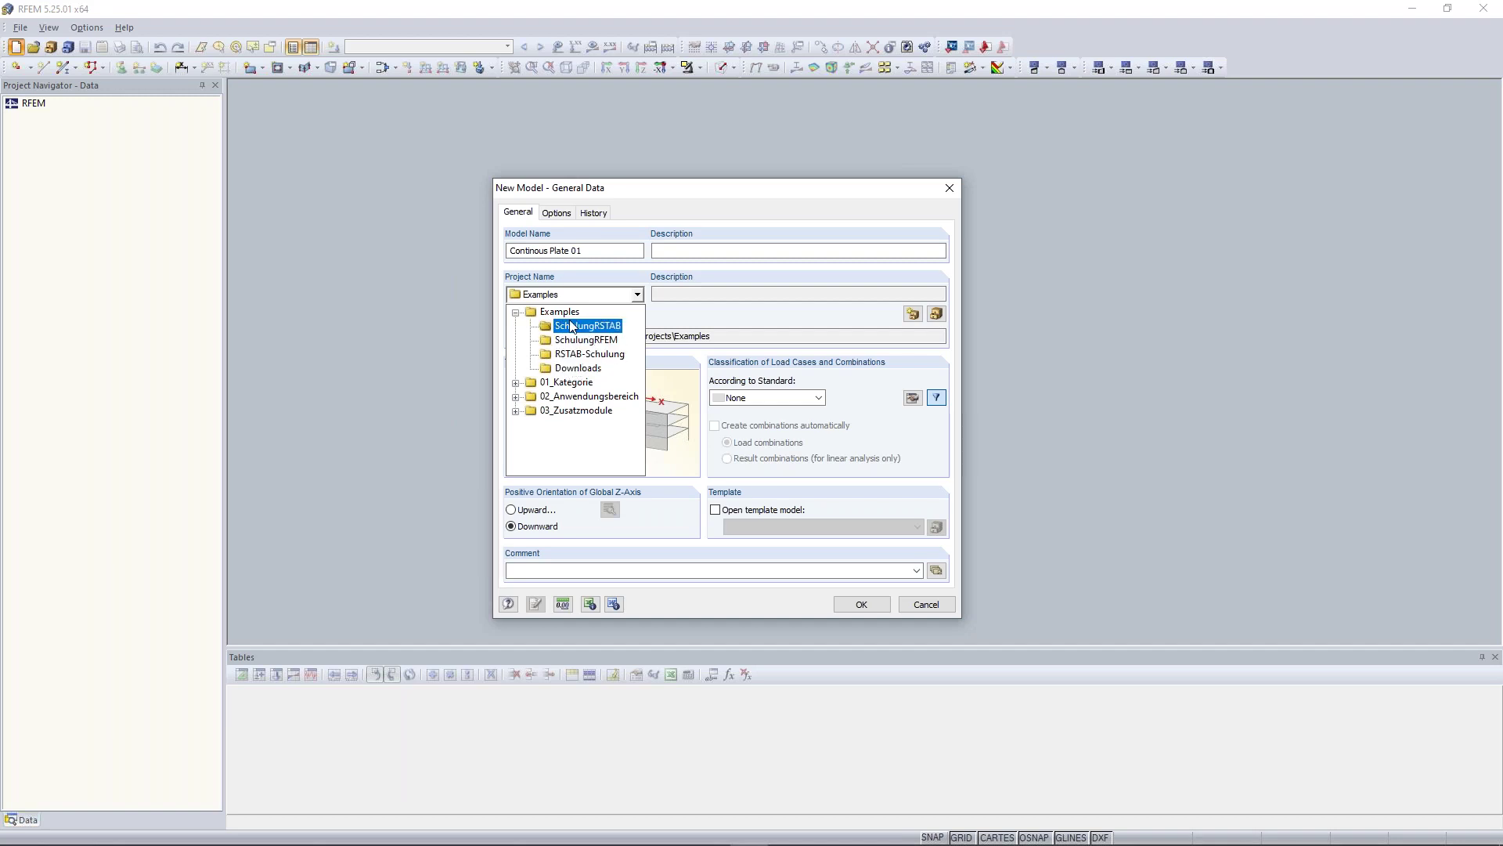
click(584, 284)
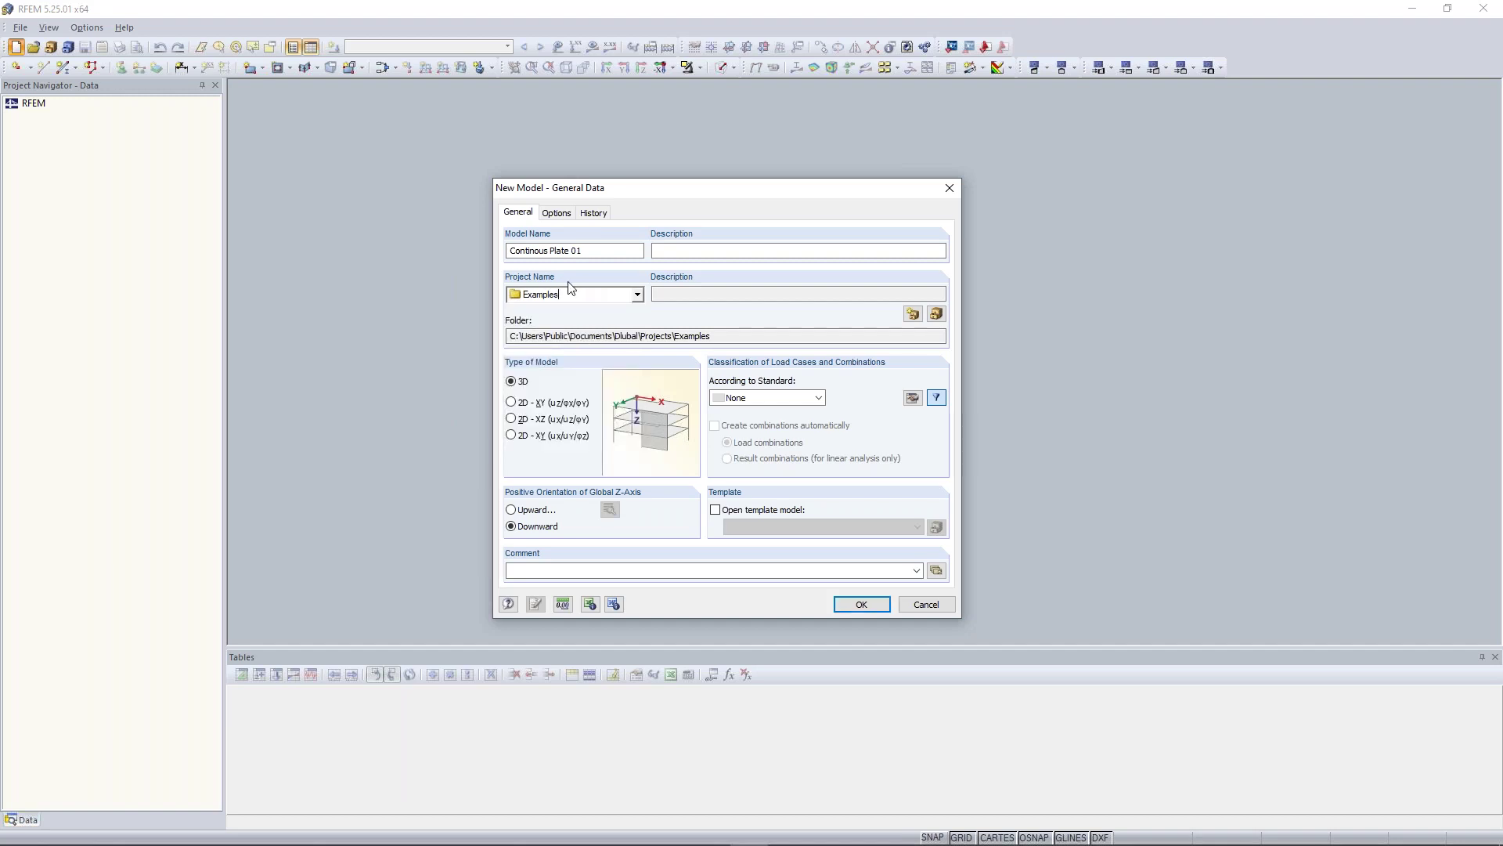
click(913, 314)
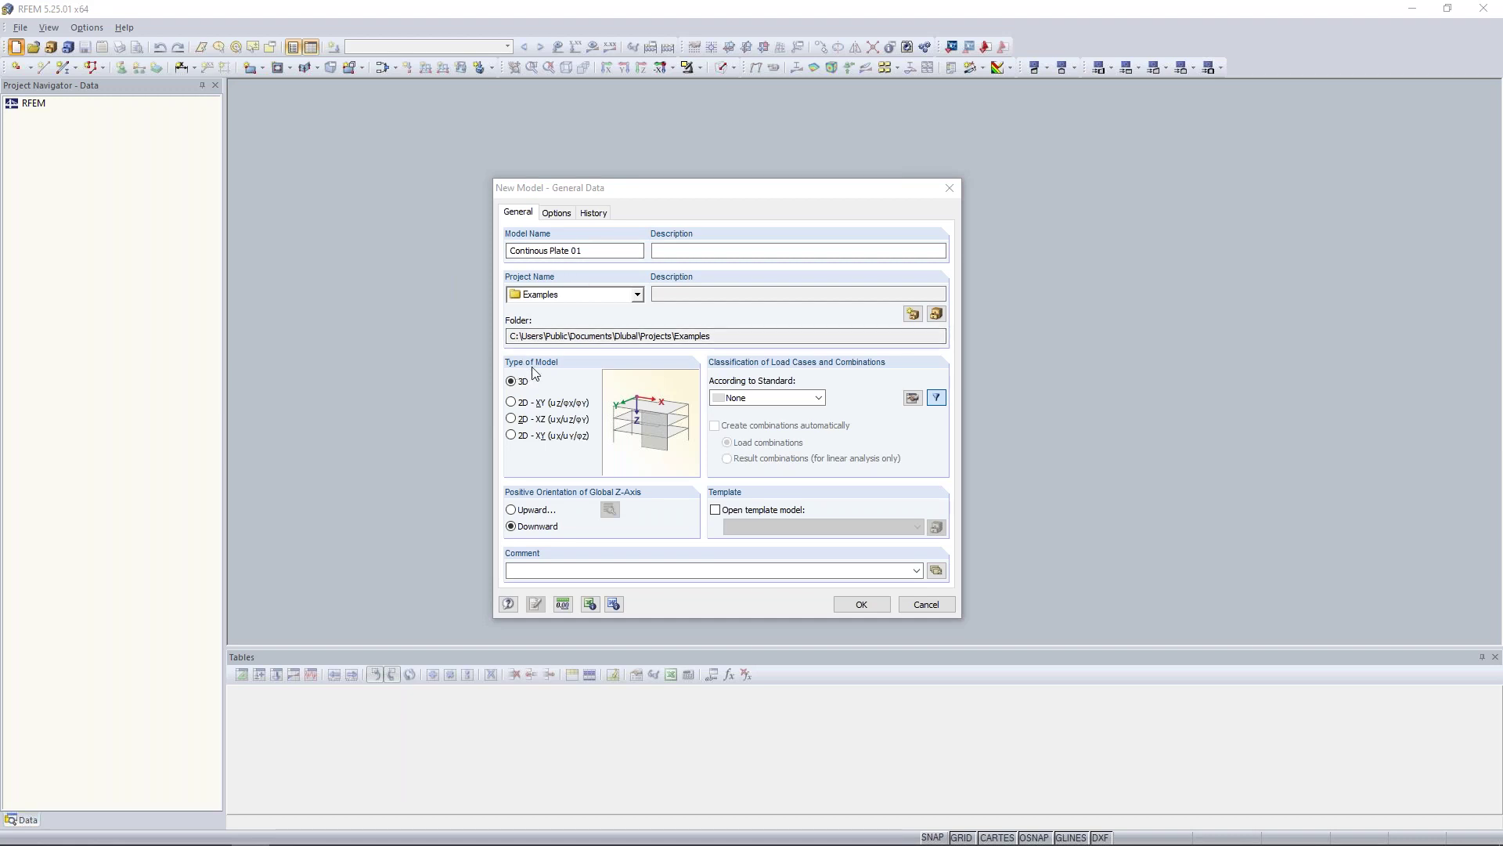
Step: Correct the model name to "Continuous Plate 01" and, after previewing the other model types, choose 2D - XY (uZ/φX/φY)
click(539, 251)
text(u)
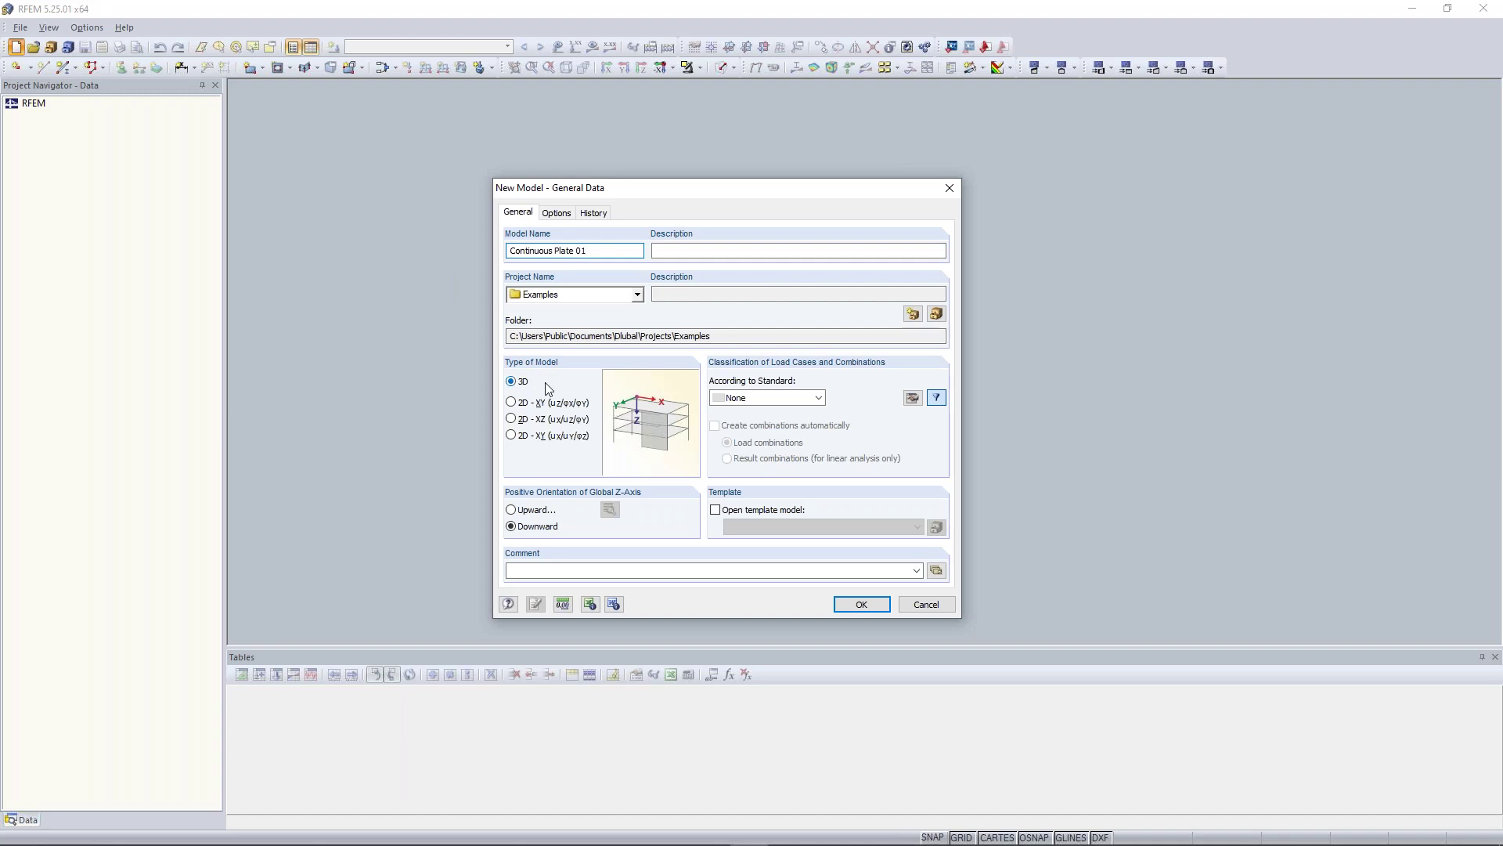
click(511, 383)
click(516, 405)
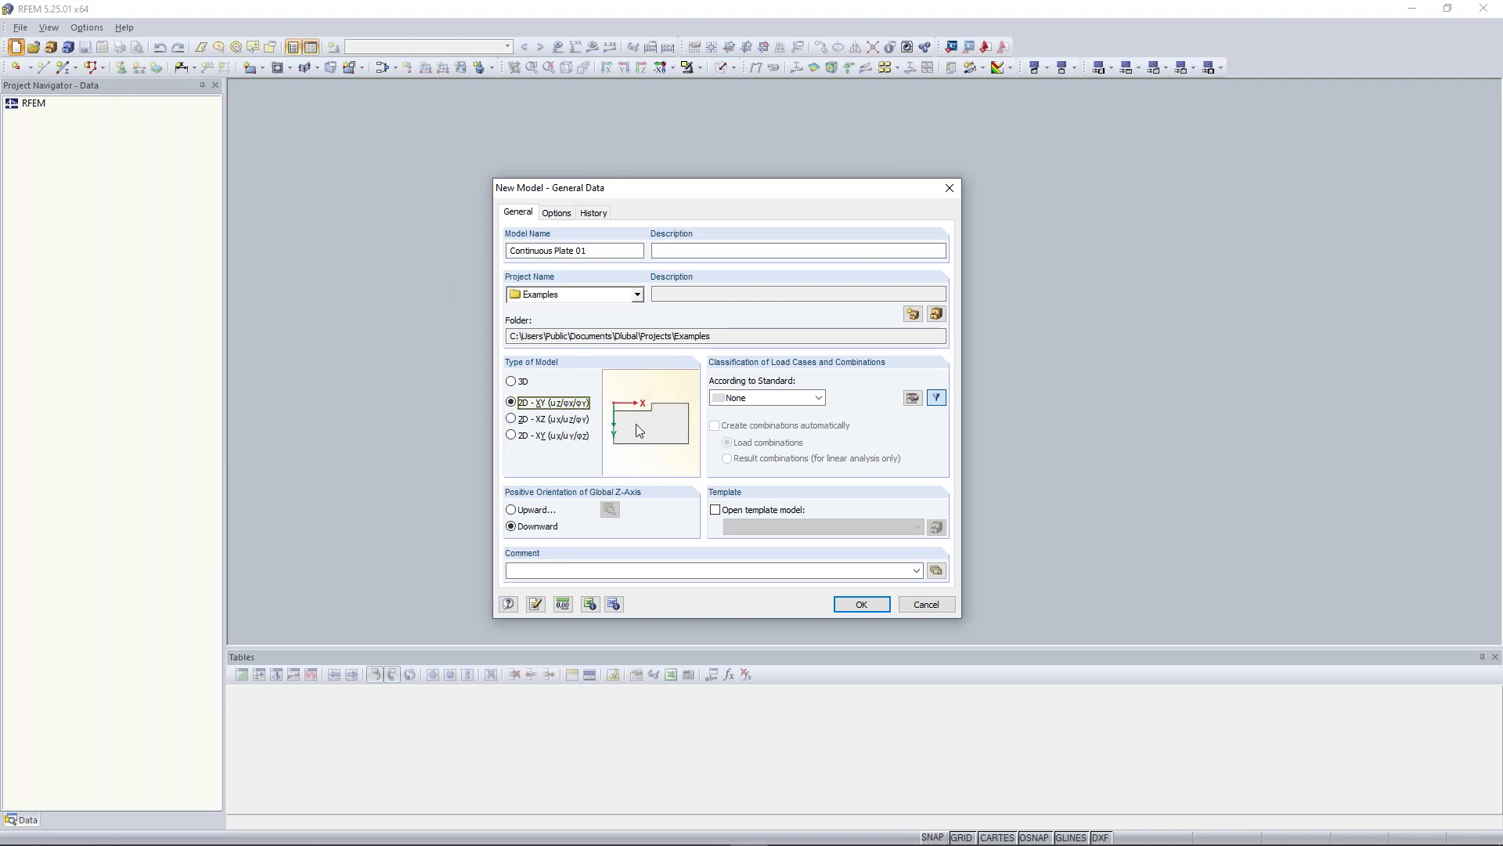
click(529, 423)
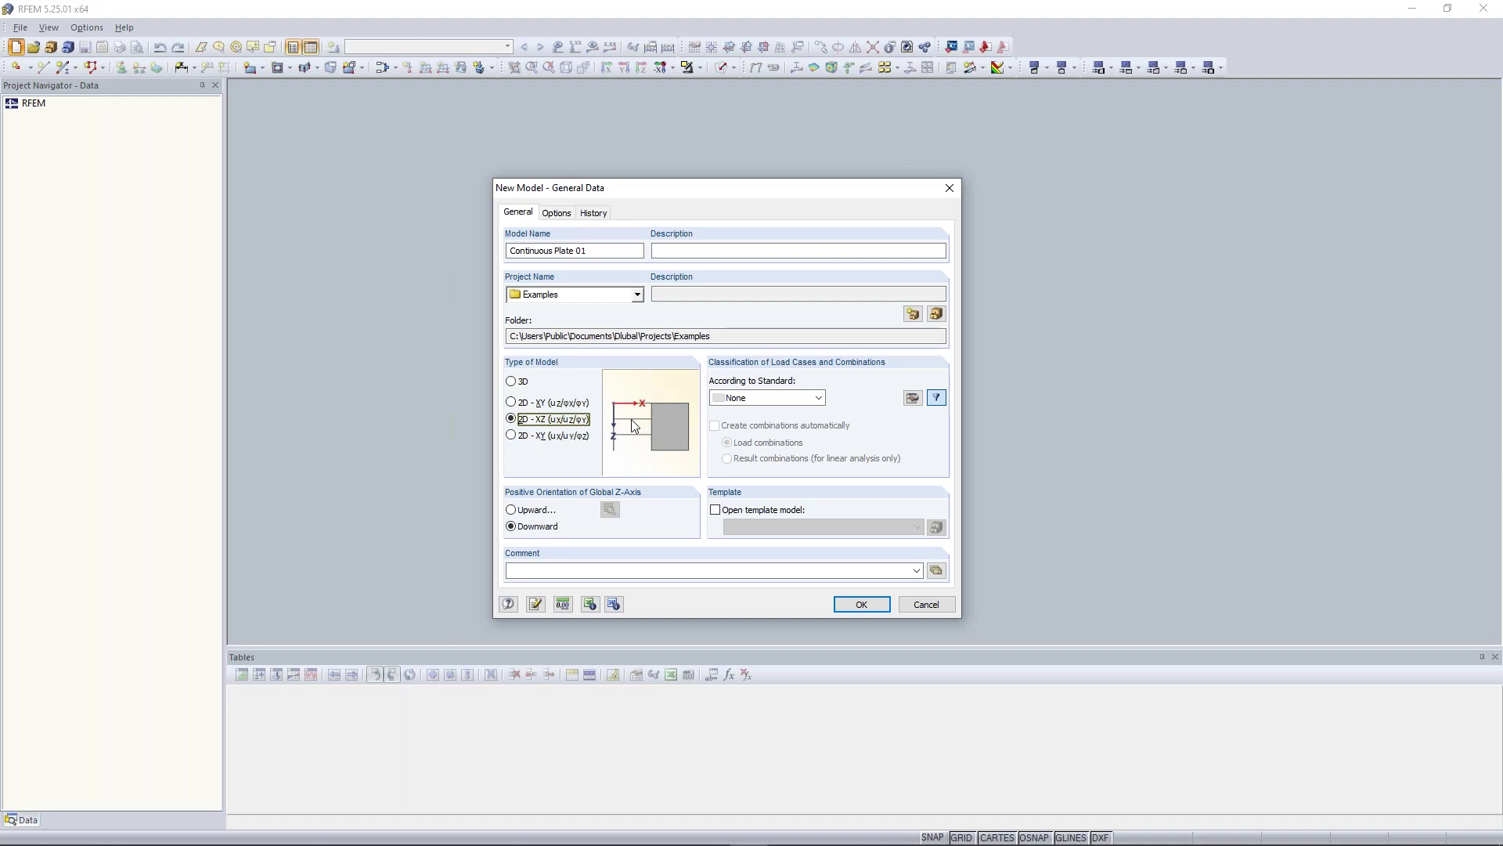
click(541, 436)
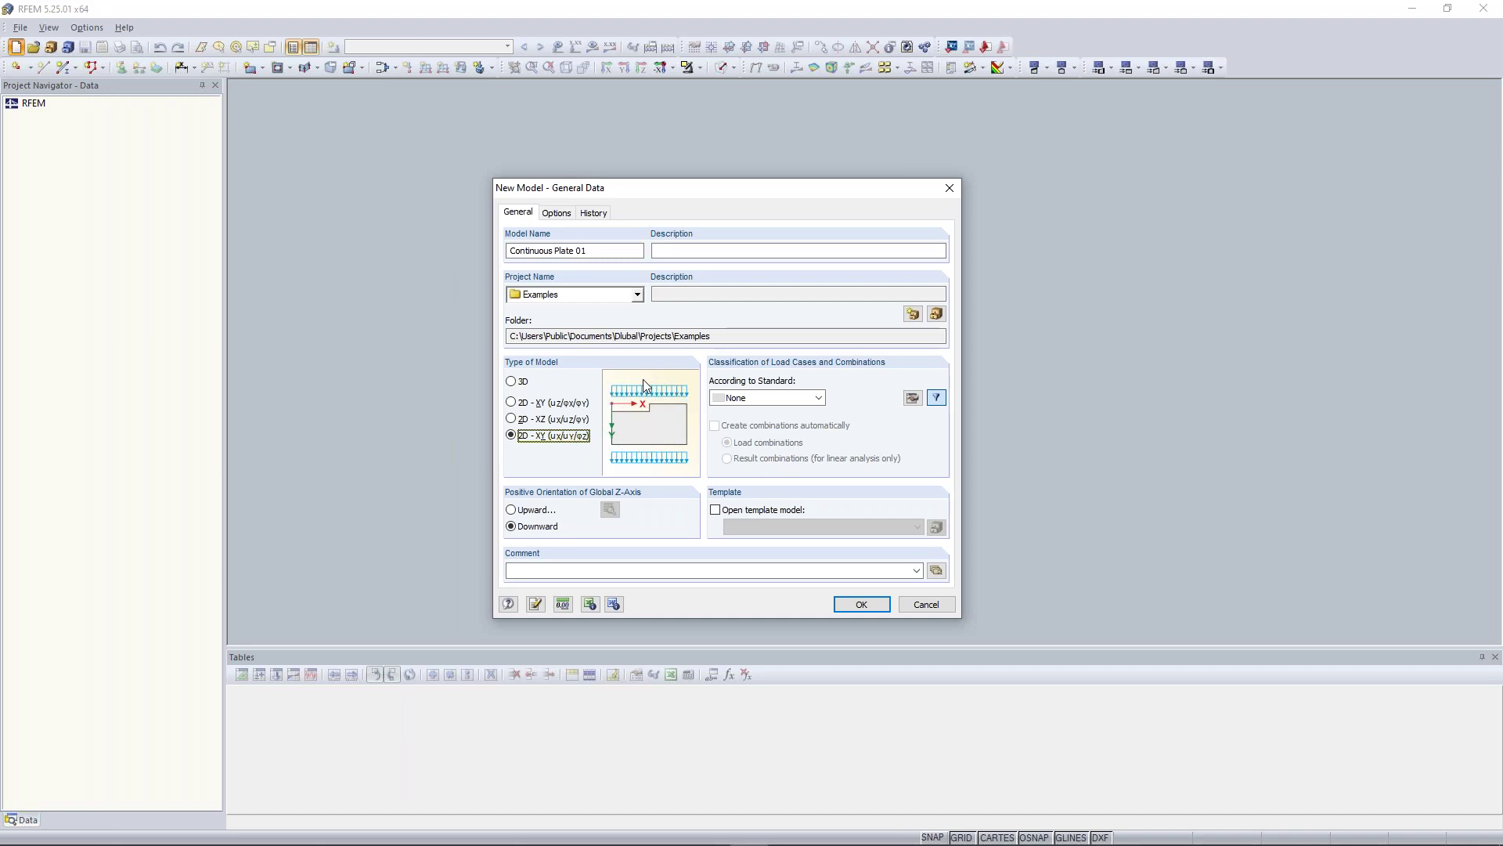
click(533, 403)
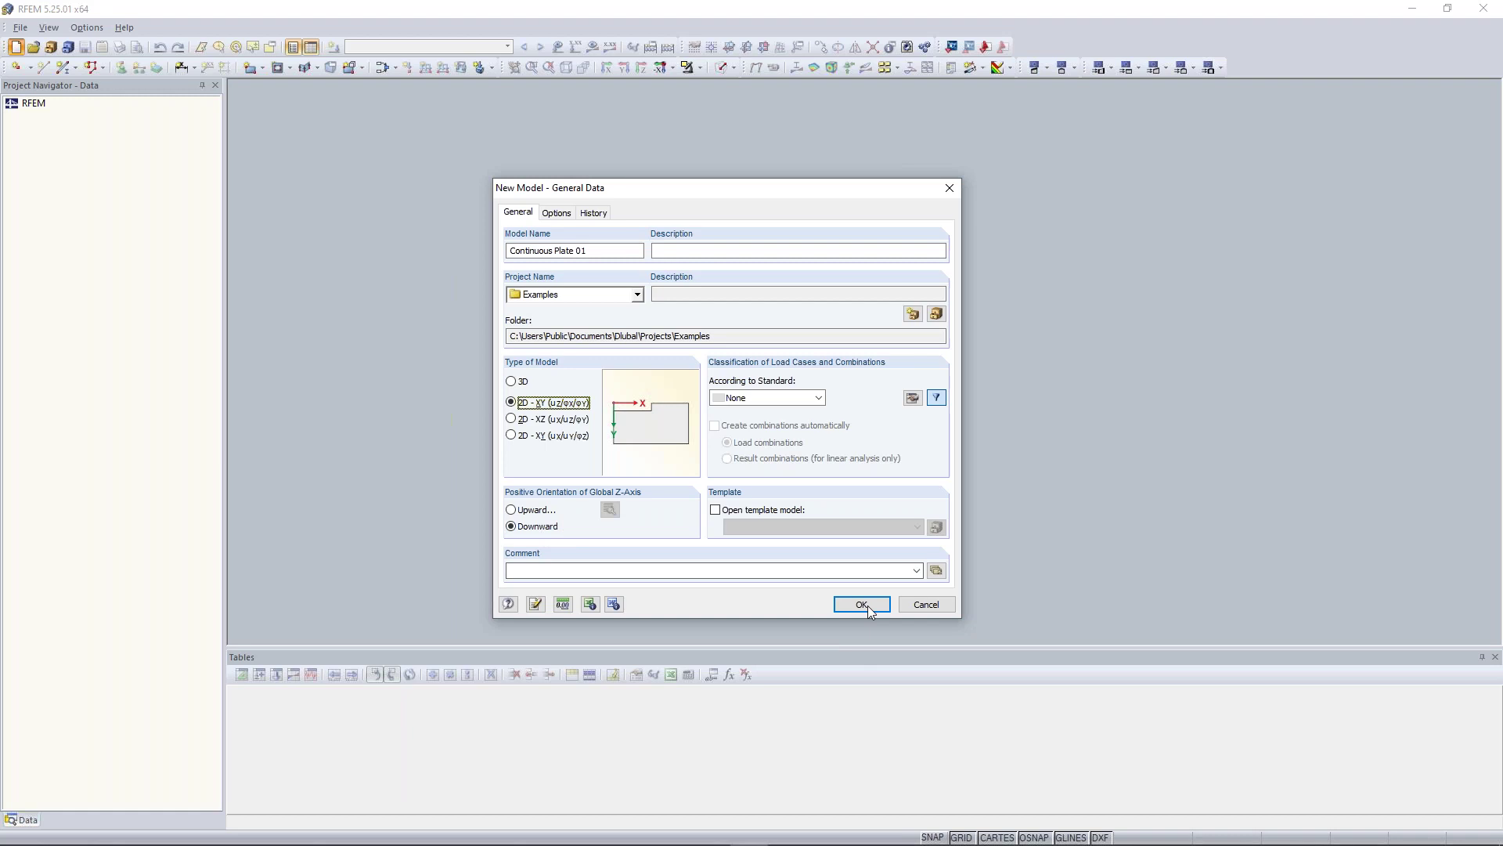
Step: Review the units and decimal places for model, loads, results and dimensions, and create the new model
click(563, 605)
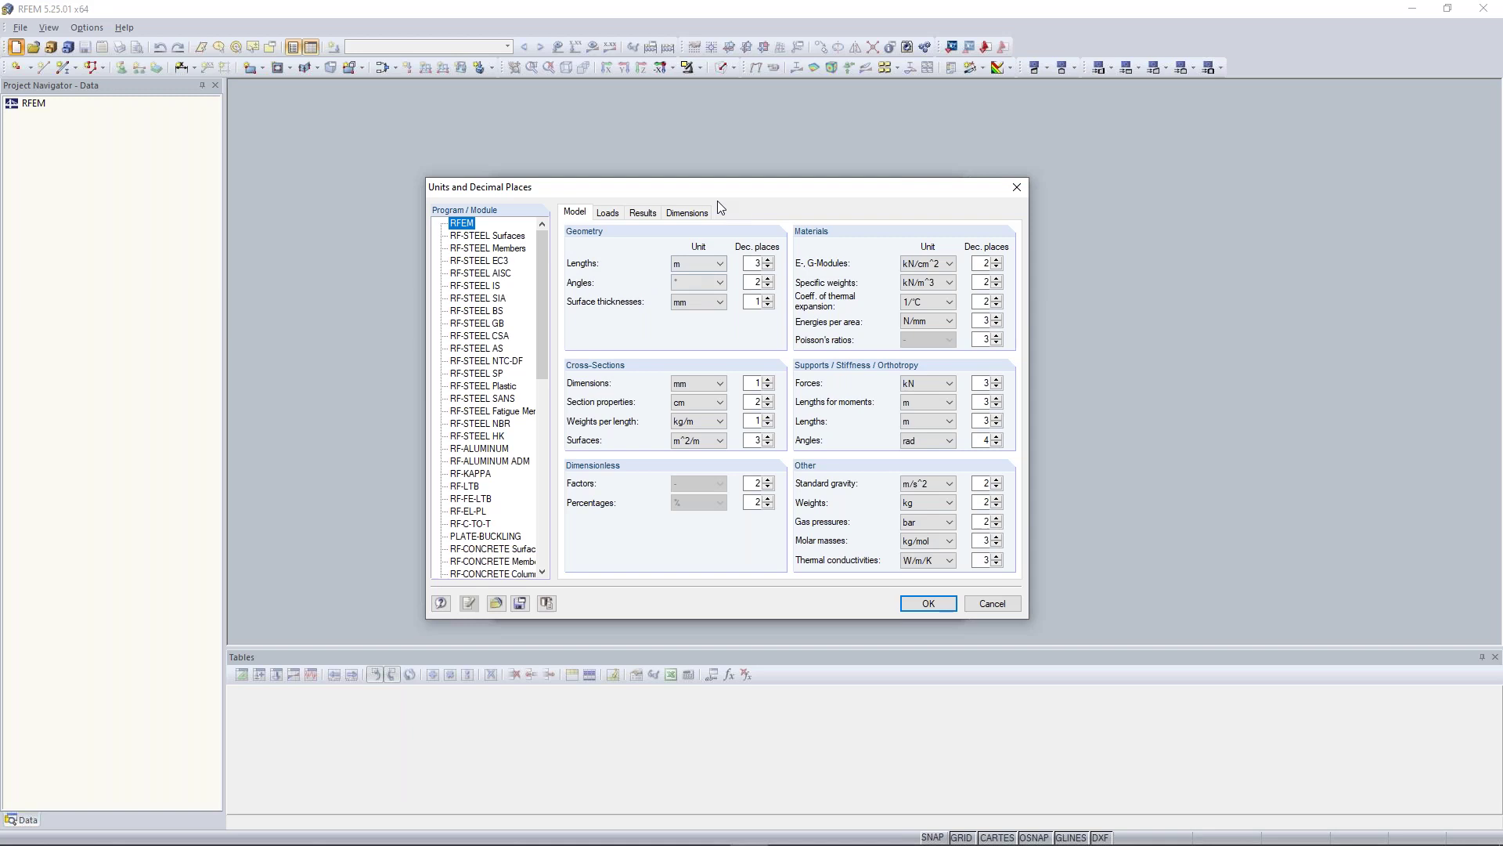
click(702, 270)
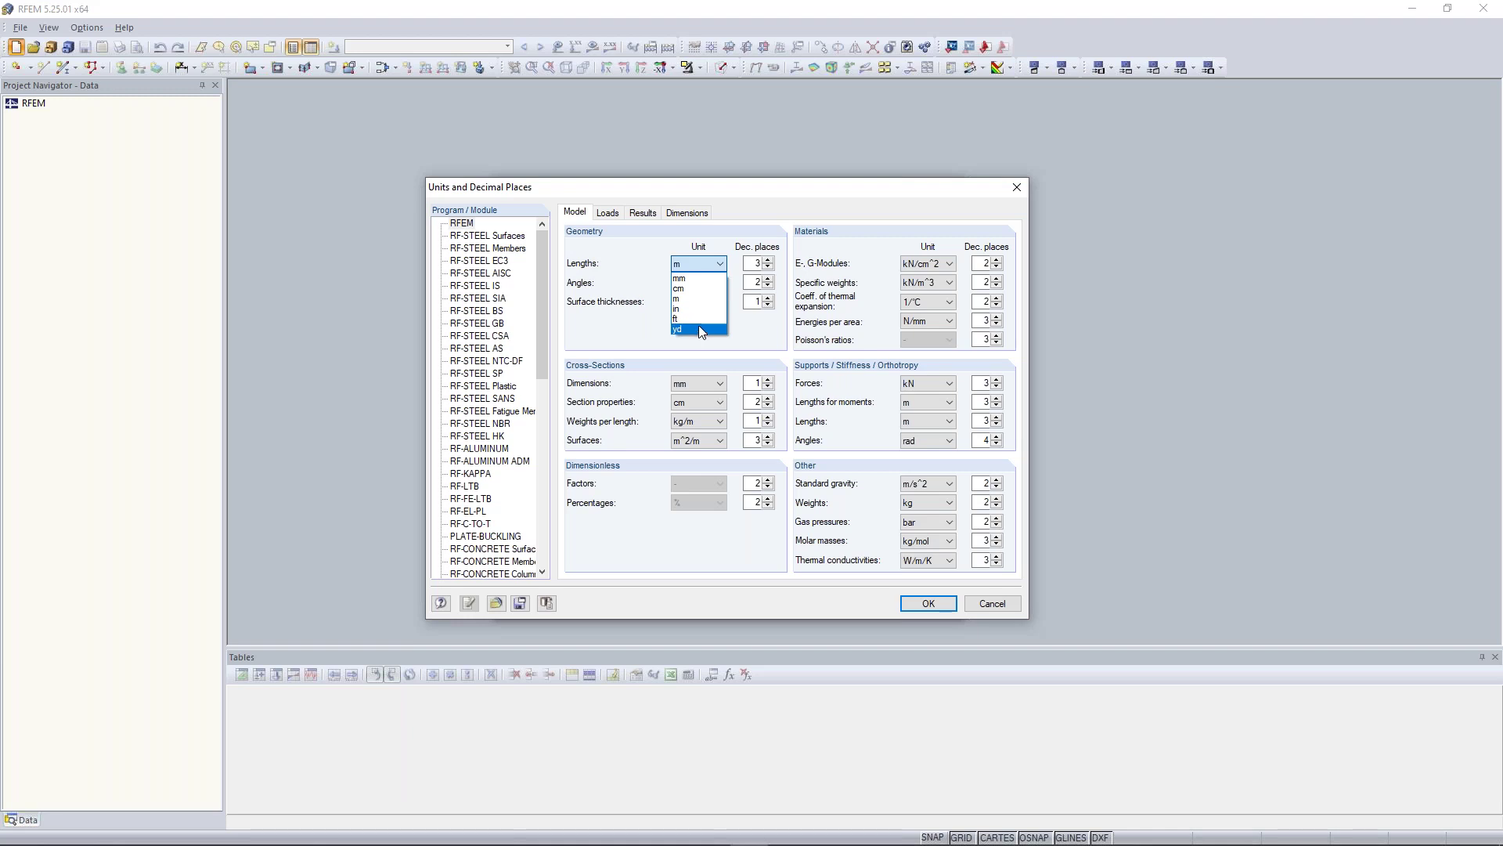
click(621, 269)
click(608, 213)
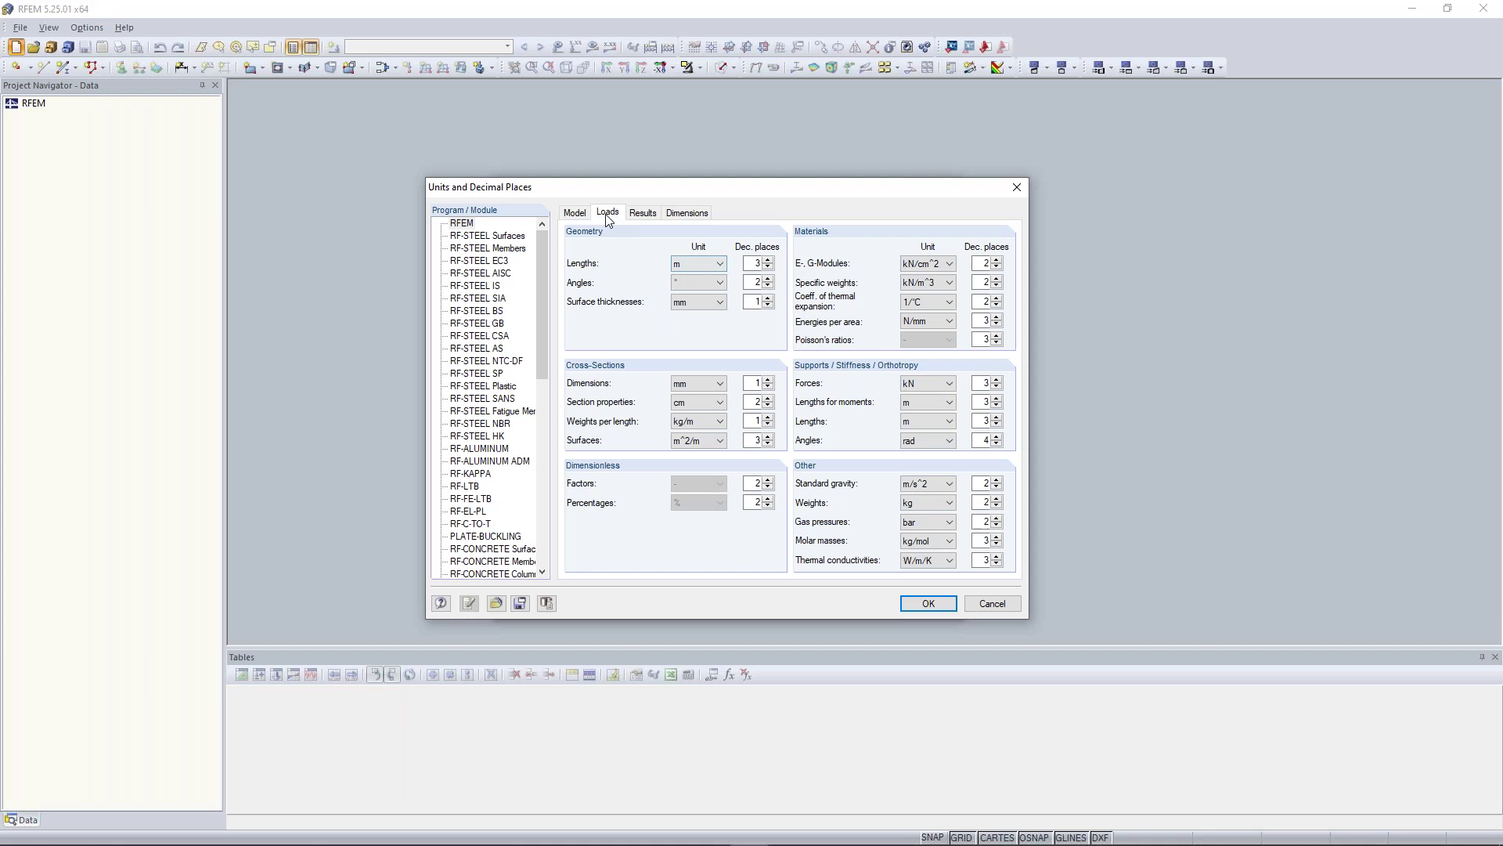
click(644, 214)
click(697, 214)
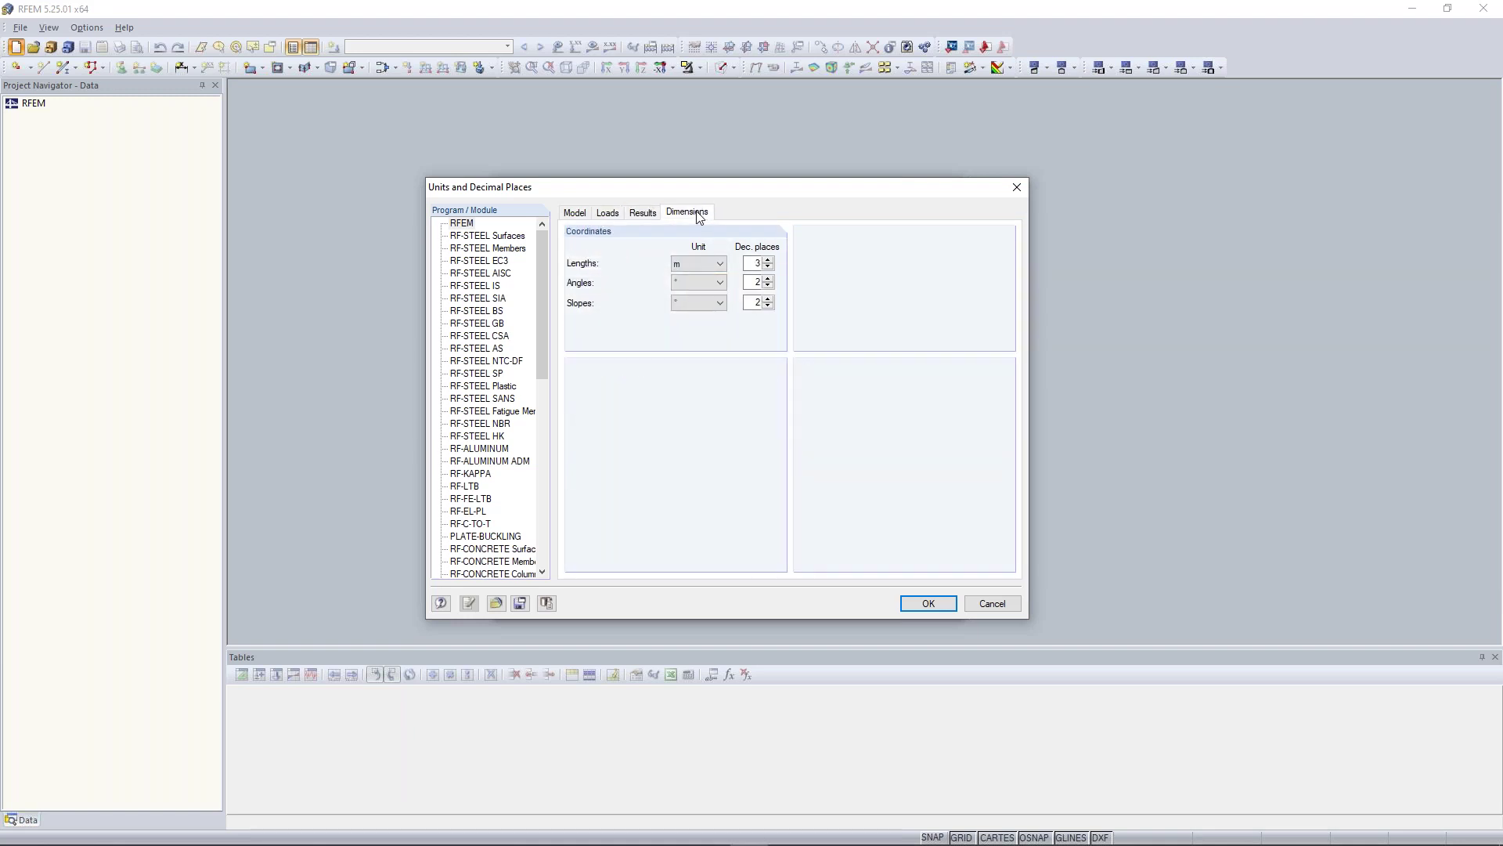
click(578, 214)
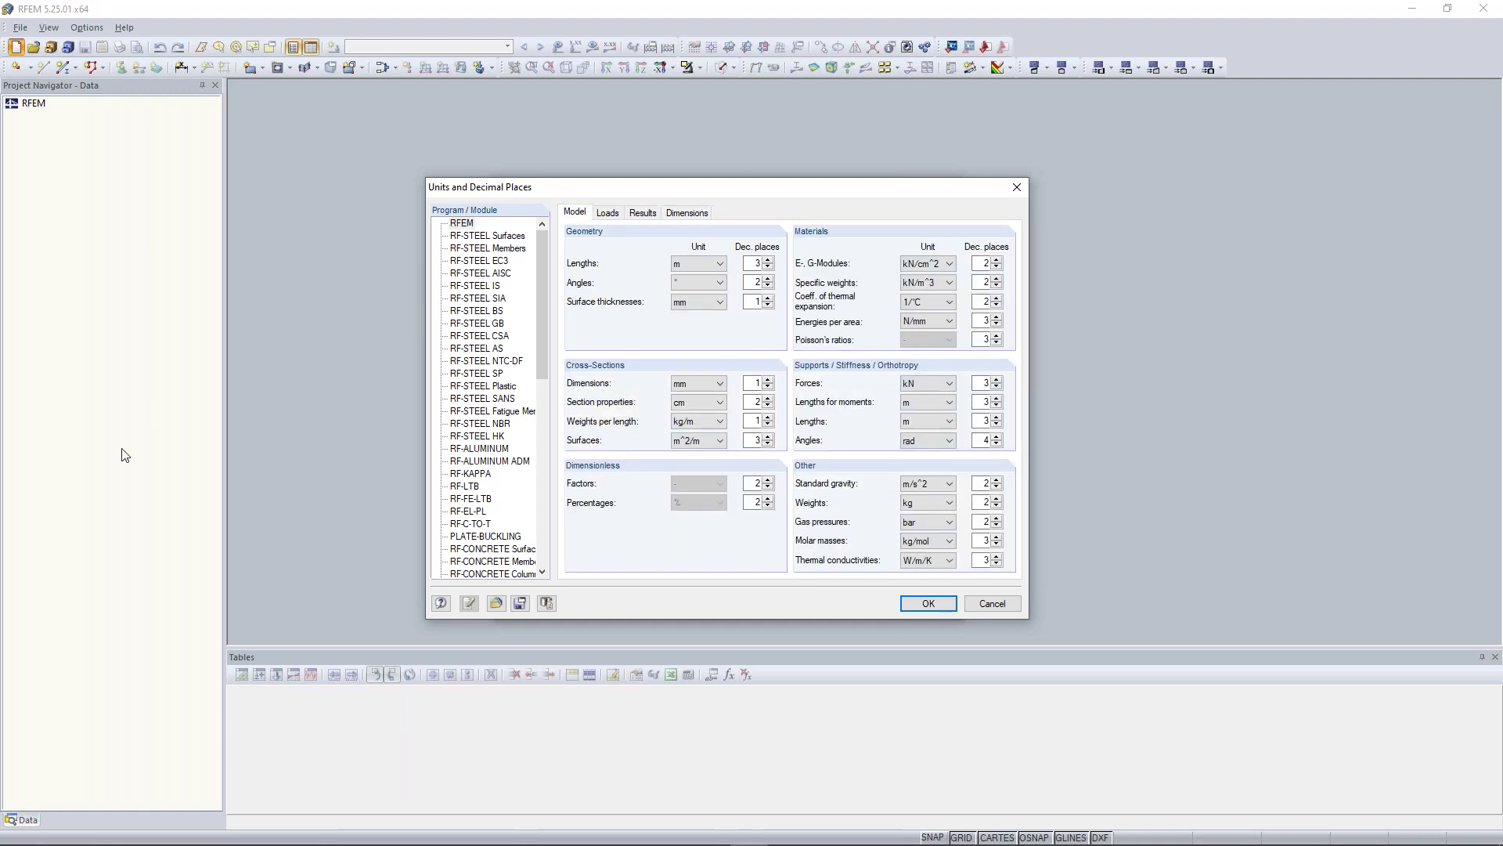
click(928, 604)
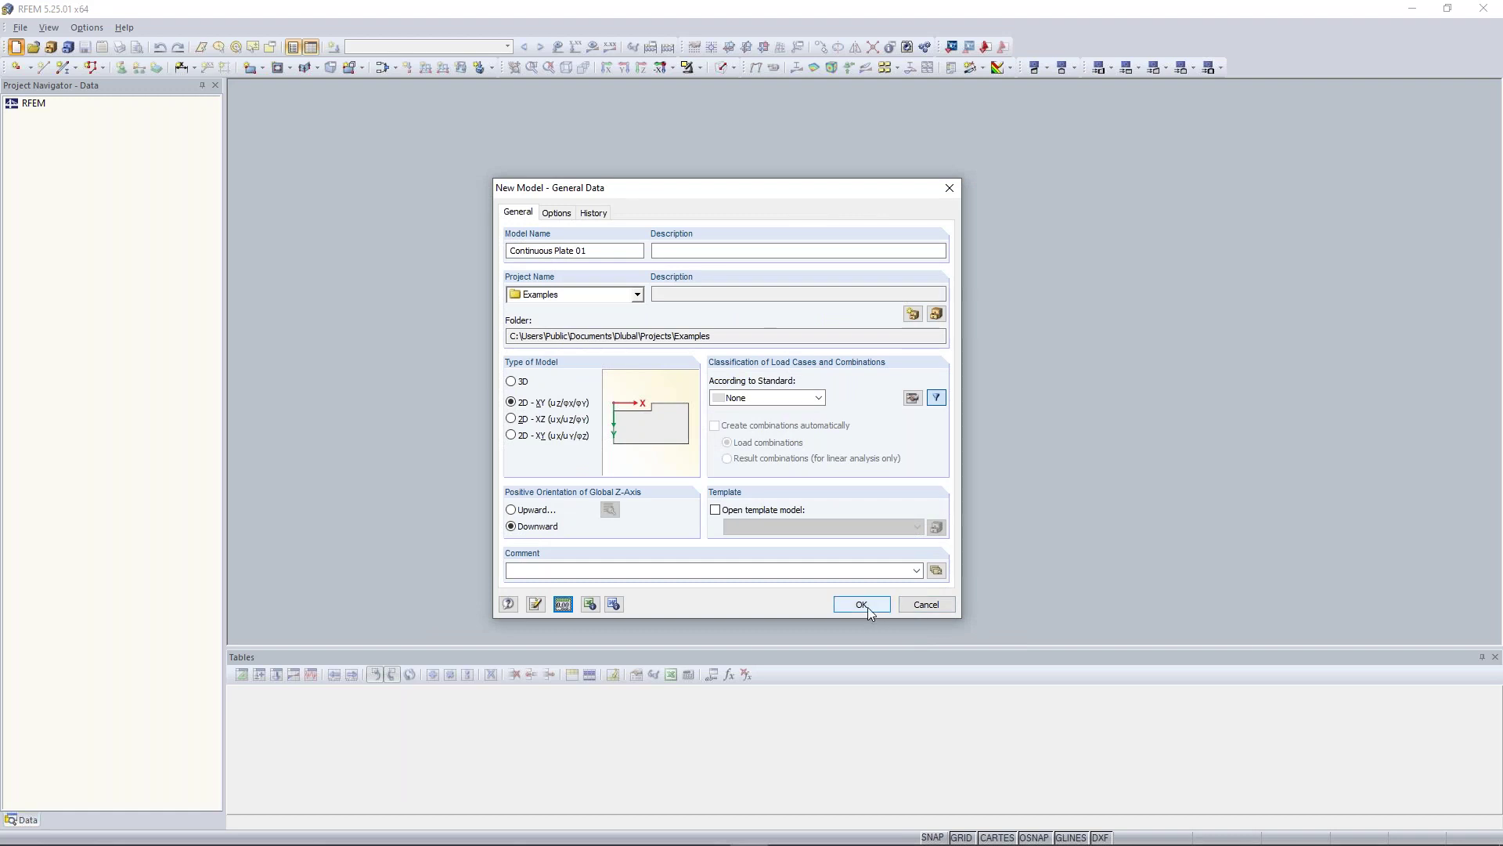
click(862, 605)
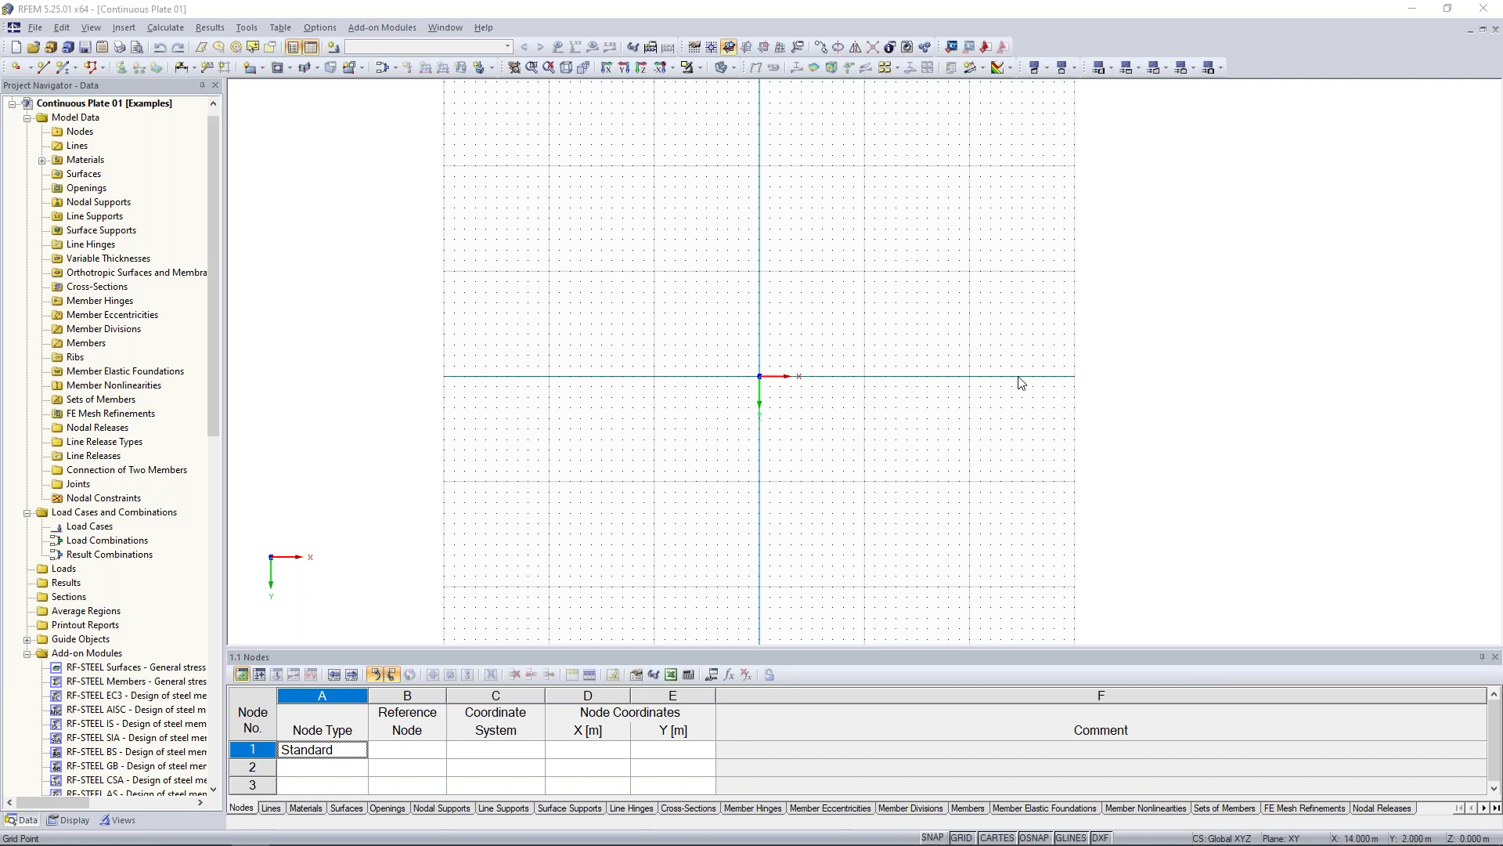
Step: Look through the model data, load cases and add-on modules in the project tree and view the whole work plane grid
drag(218, 378, 211, 495)
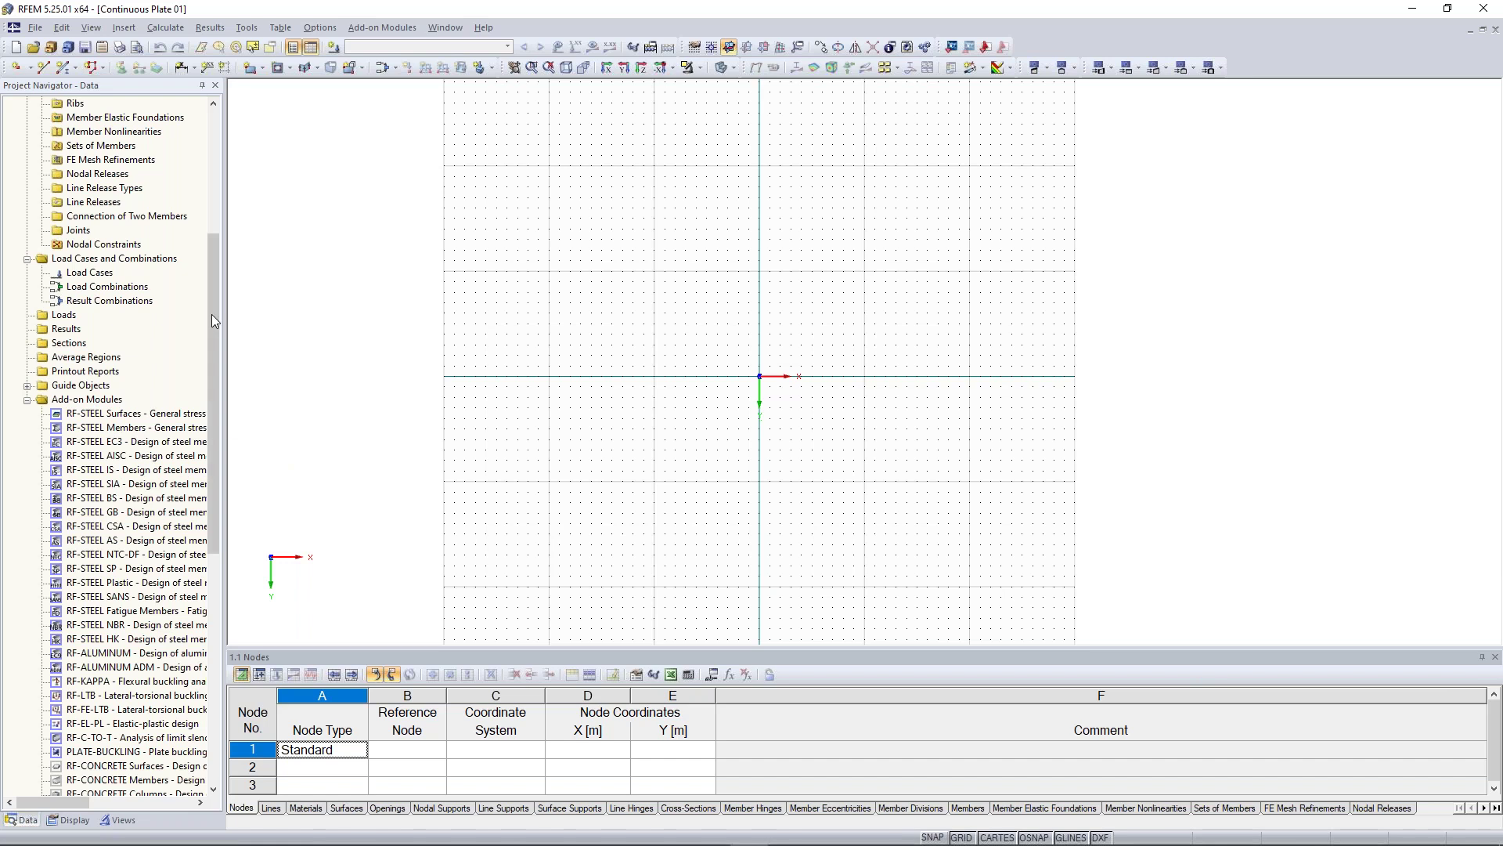
scroll(78, 329, down, 5)
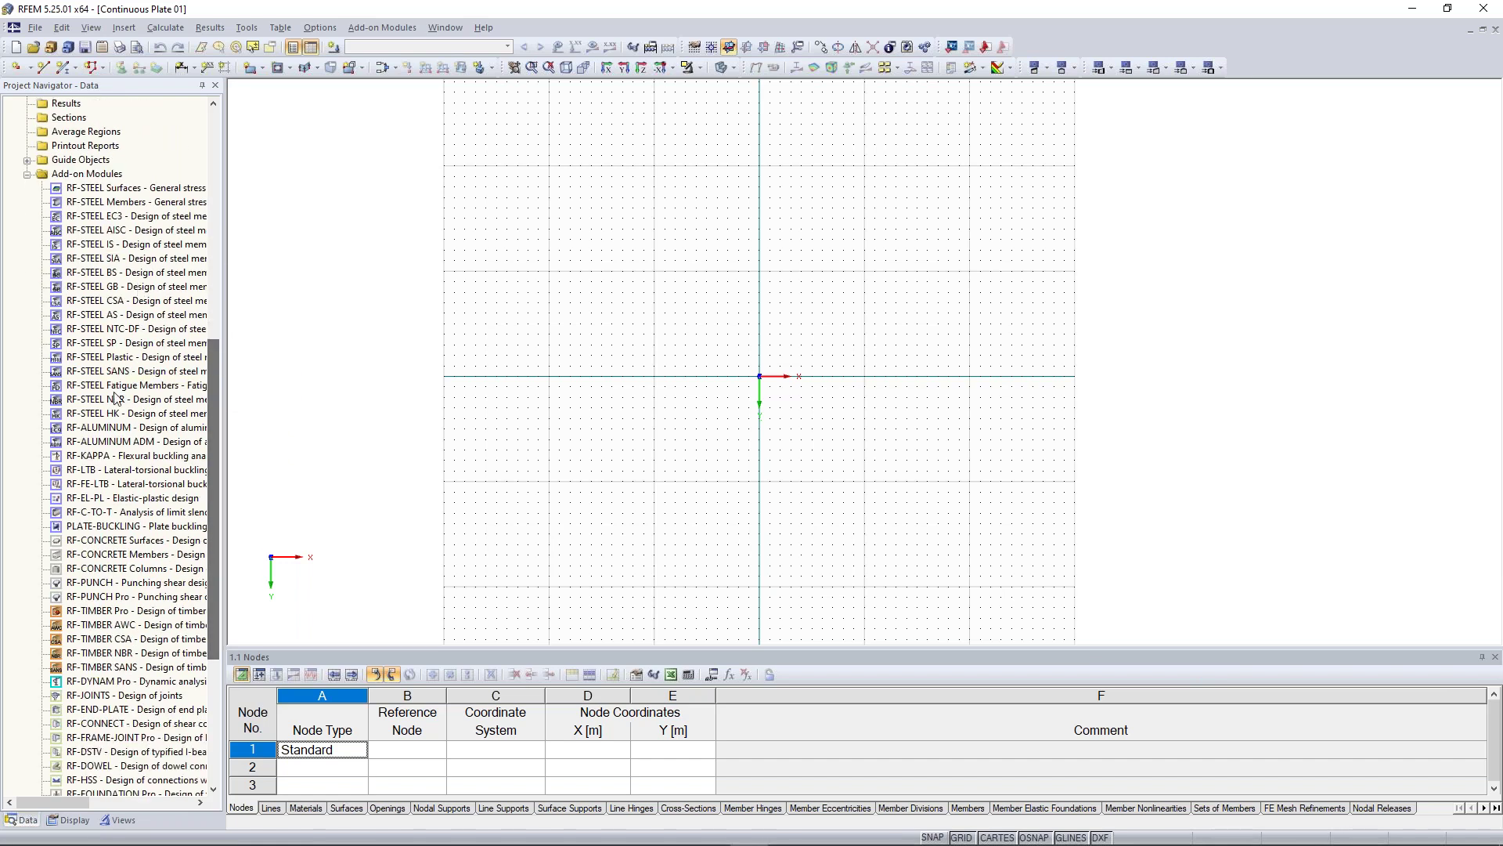
drag(216, 441, 216, 386)
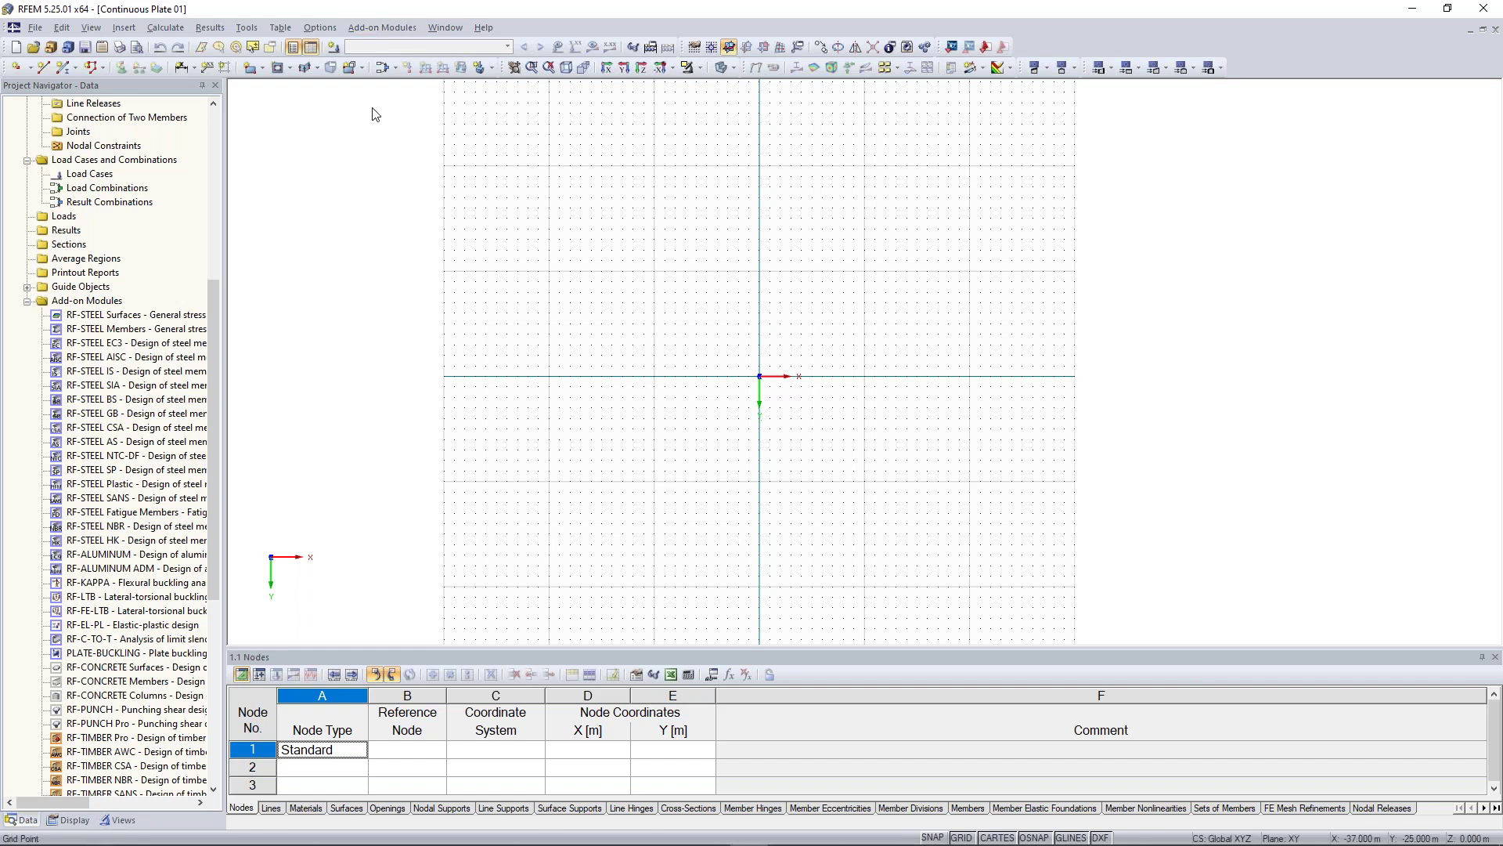
drag(214, 299, 227, 121)
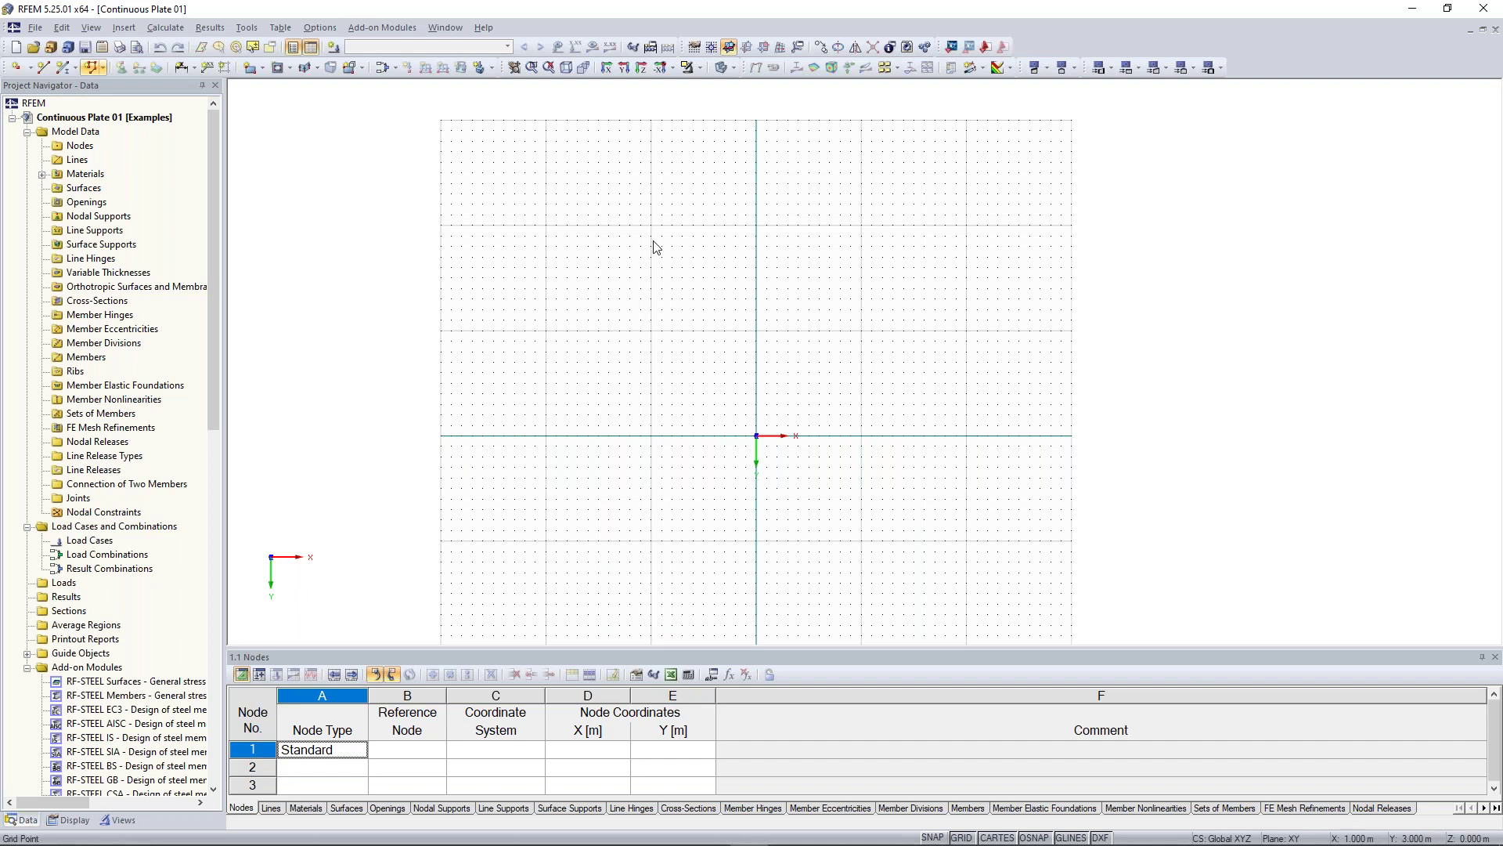
scroll(629, 302, down, 1)
scroll(629, 301, down, 3)
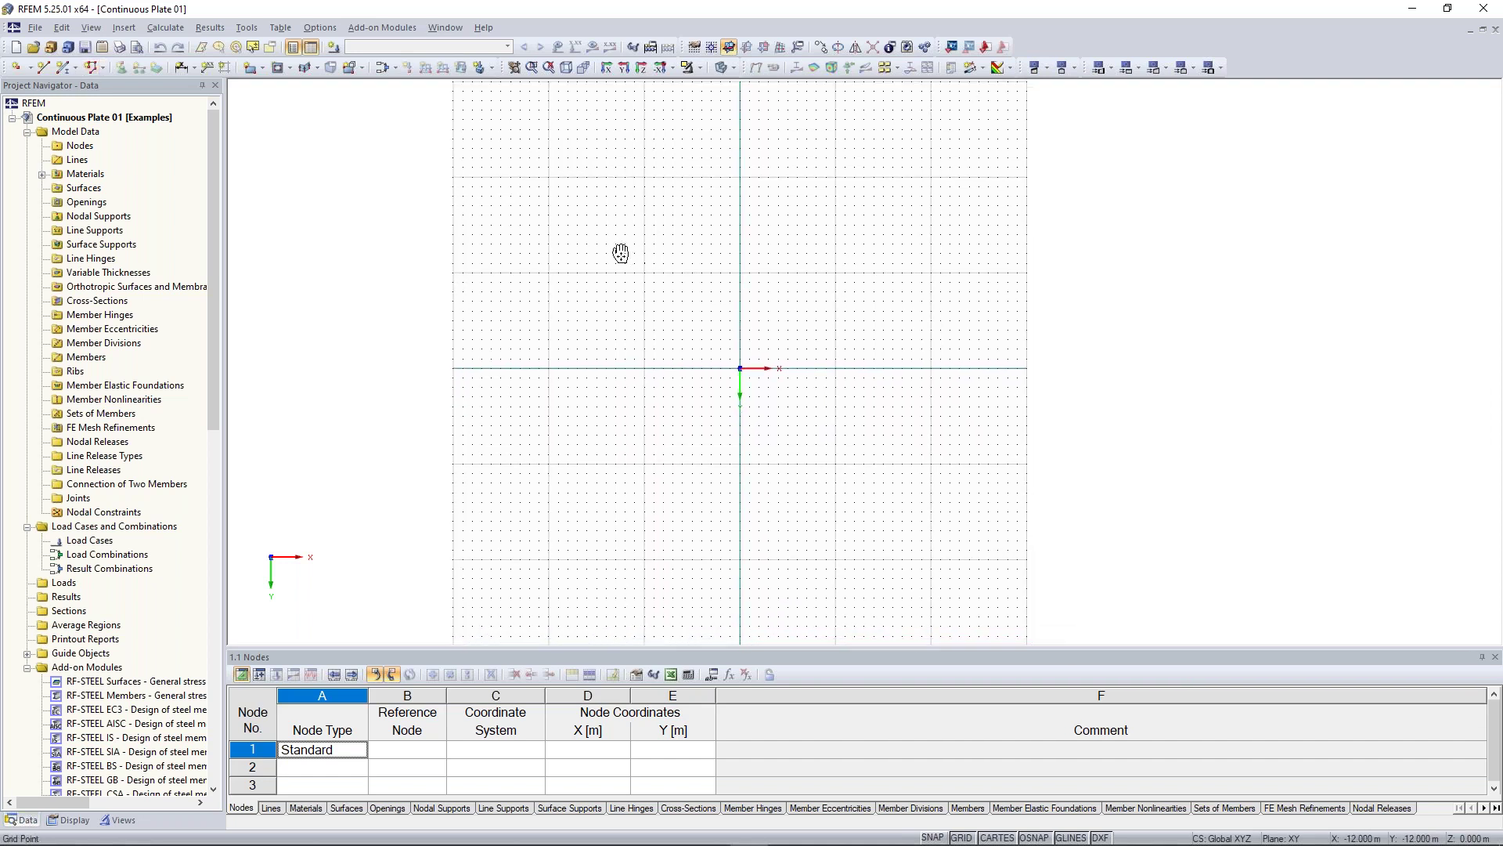
middle_drag(623, 251, 642, 260)
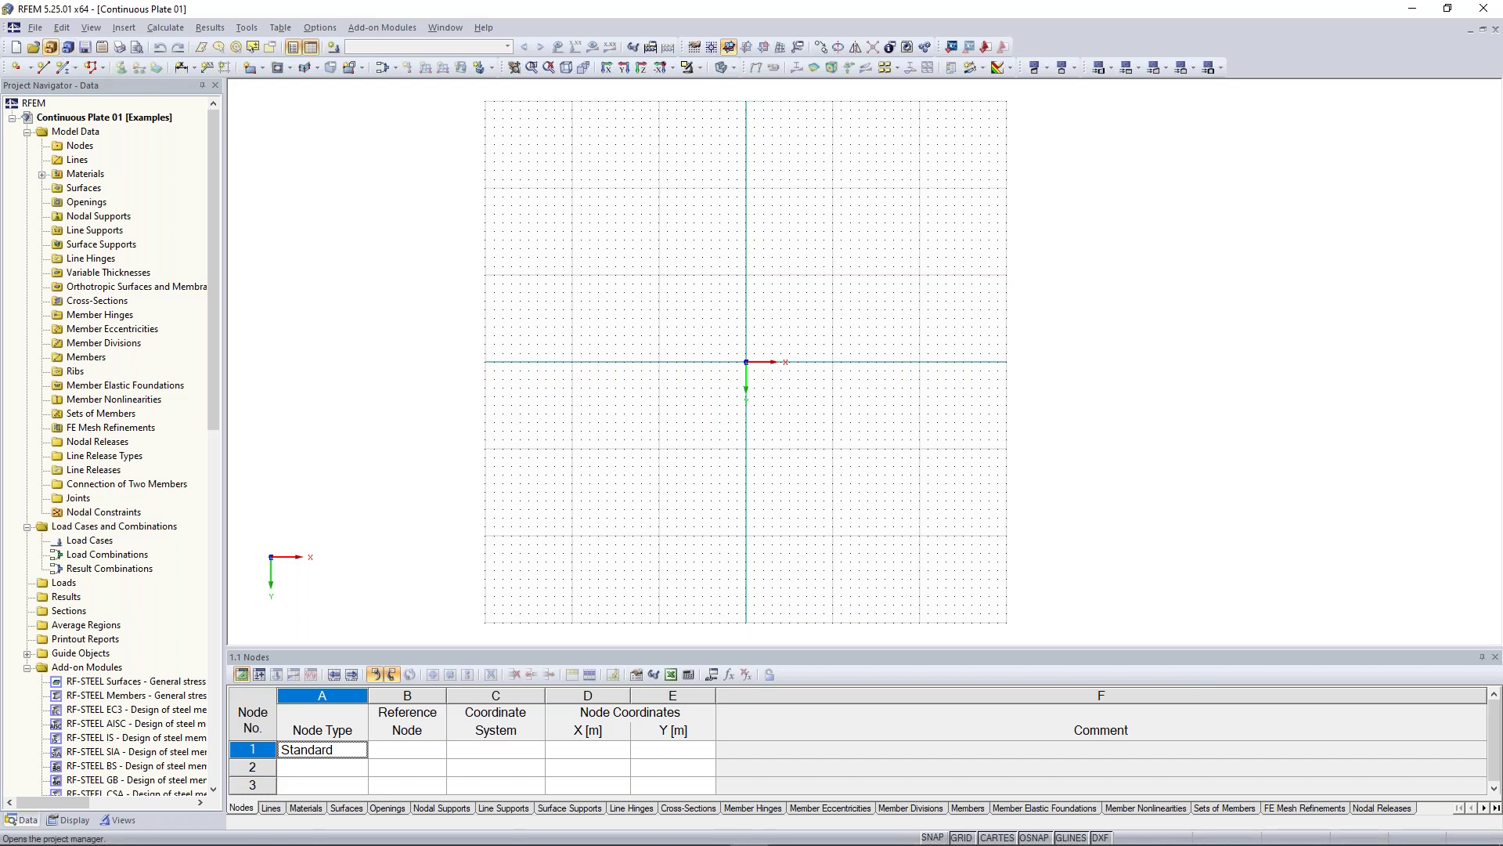
Step: Preview several models of the Examples project in the Project Manager and open RFEM-Beispiel-06
click(54, 52)
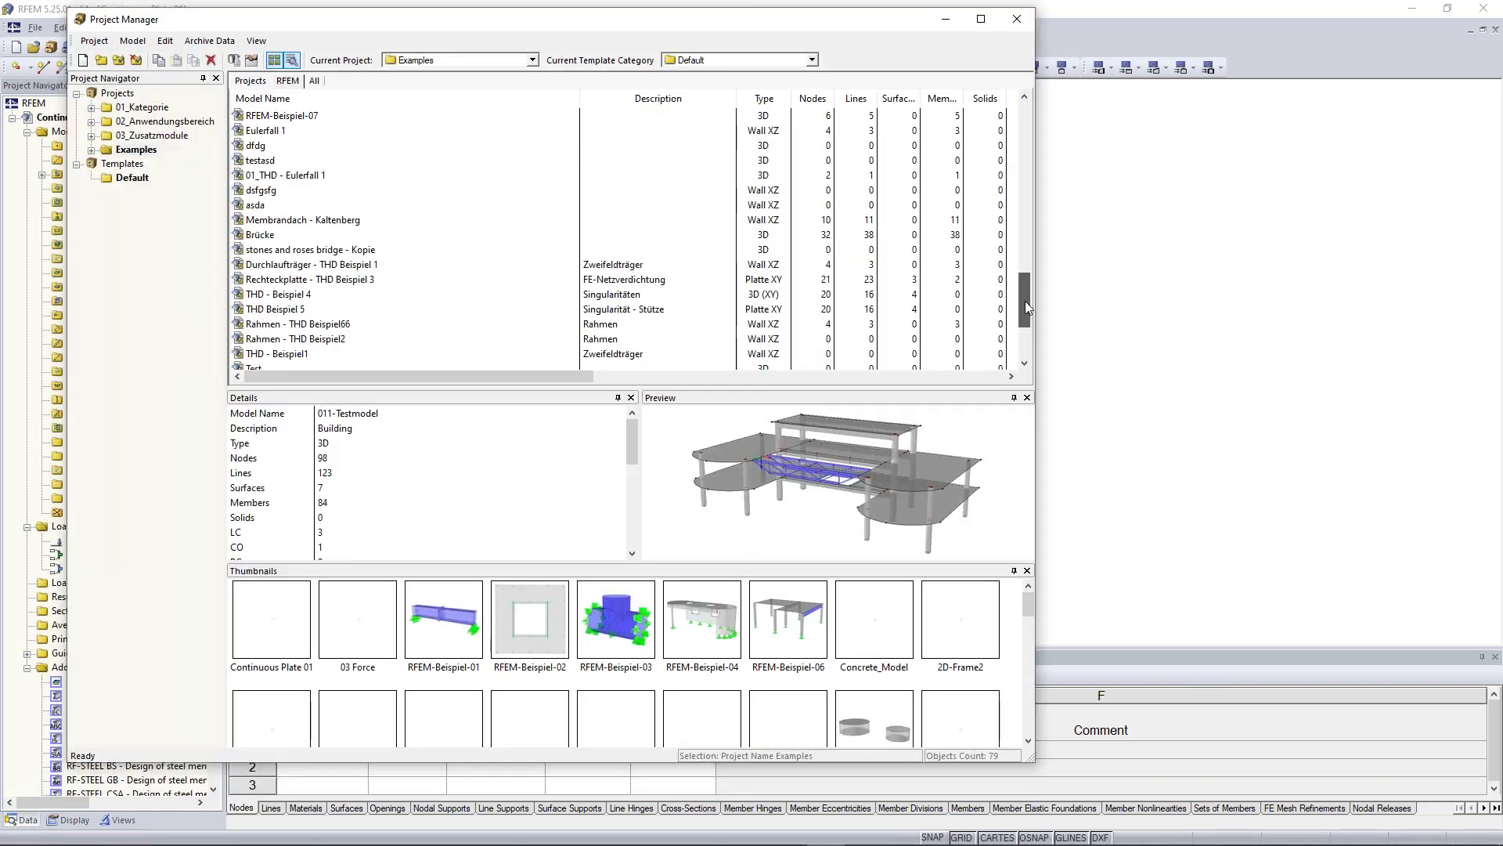
drag(1026, 299, 1000, 129)
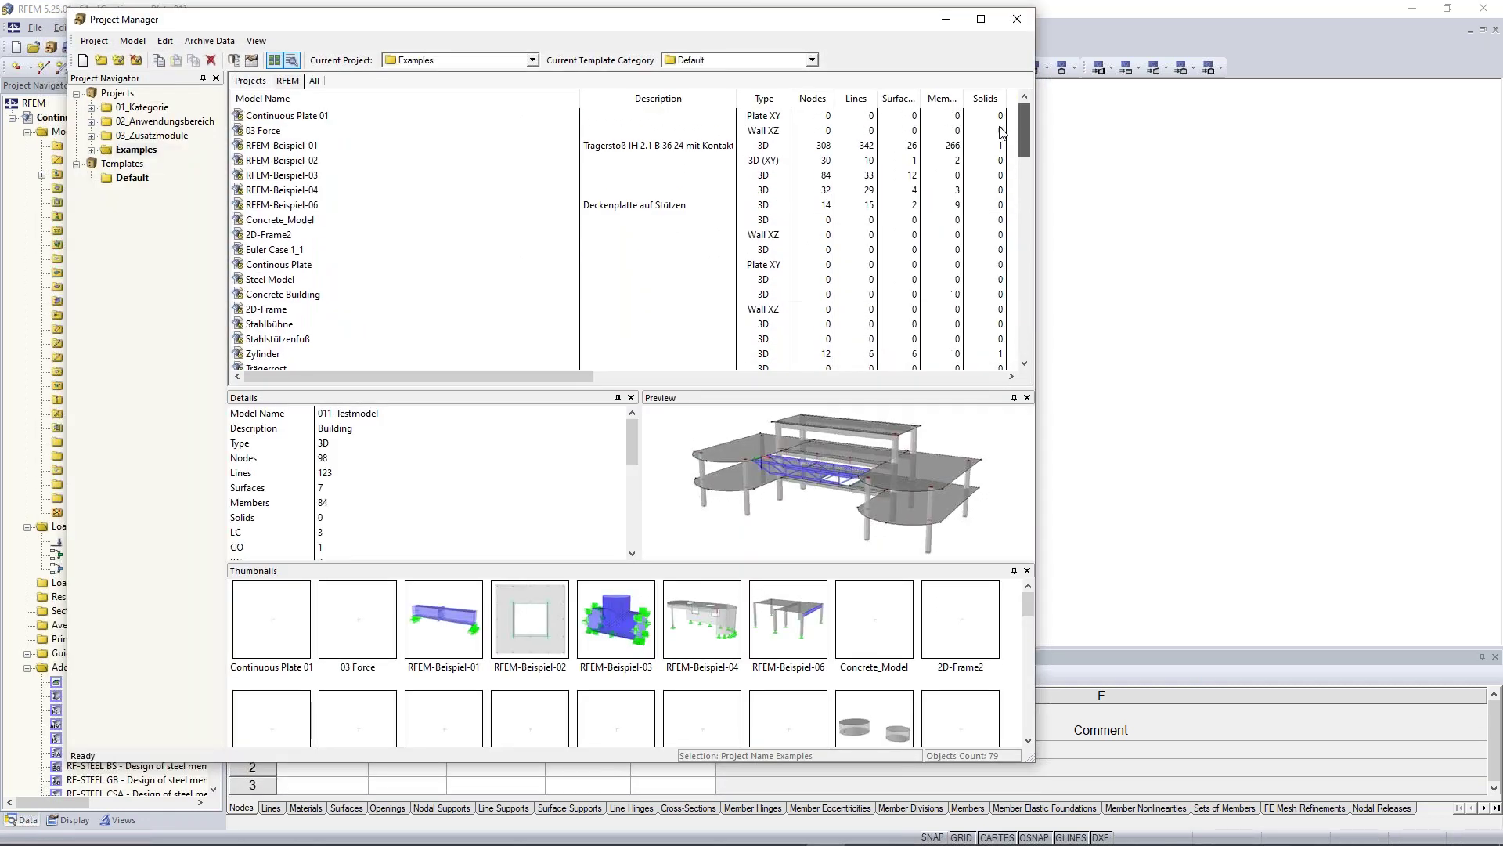
click(284, 161)
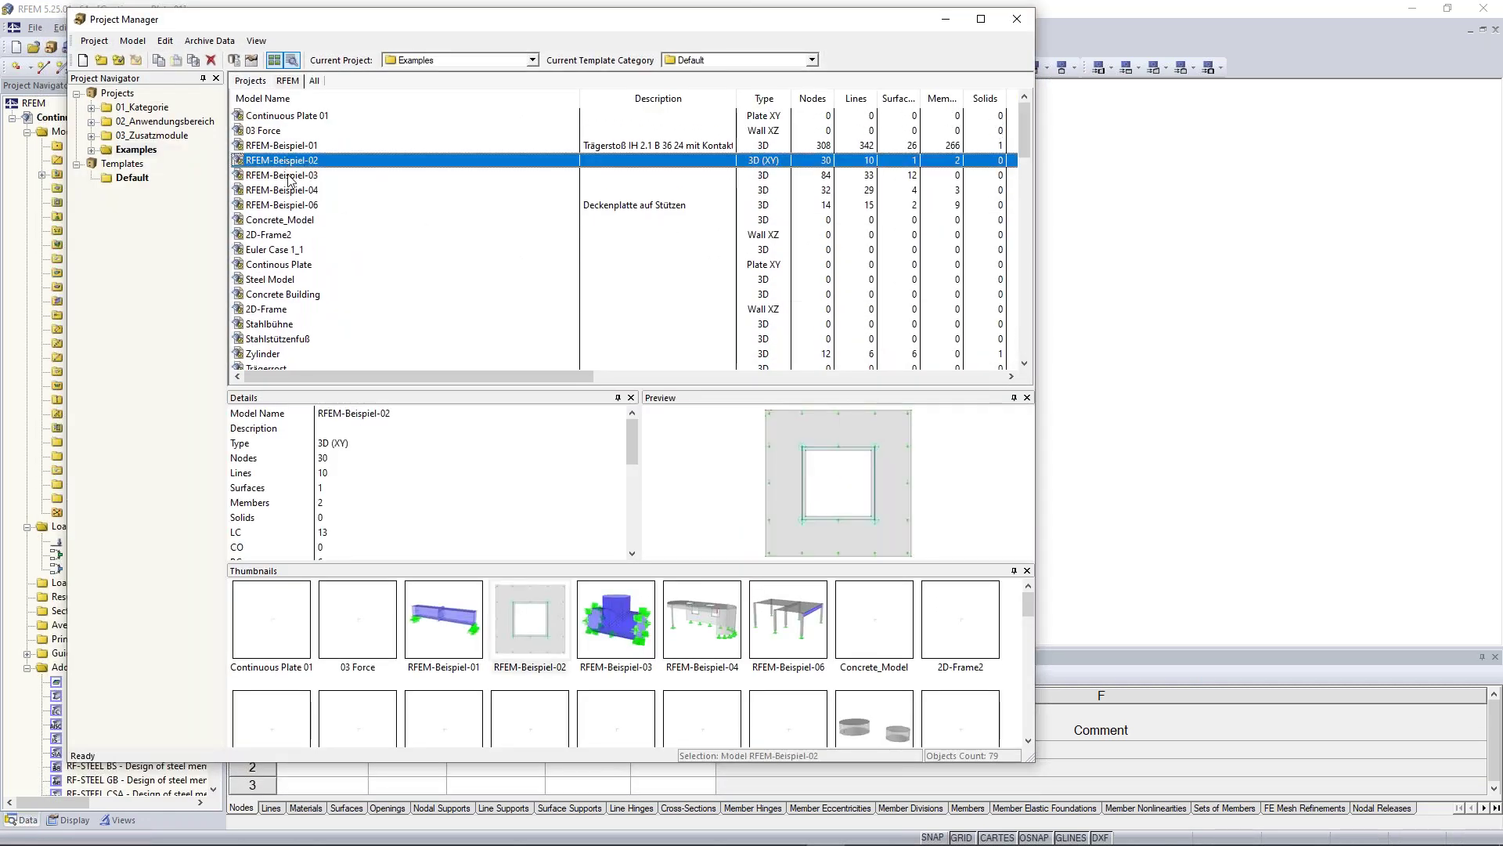
click(290, 190)
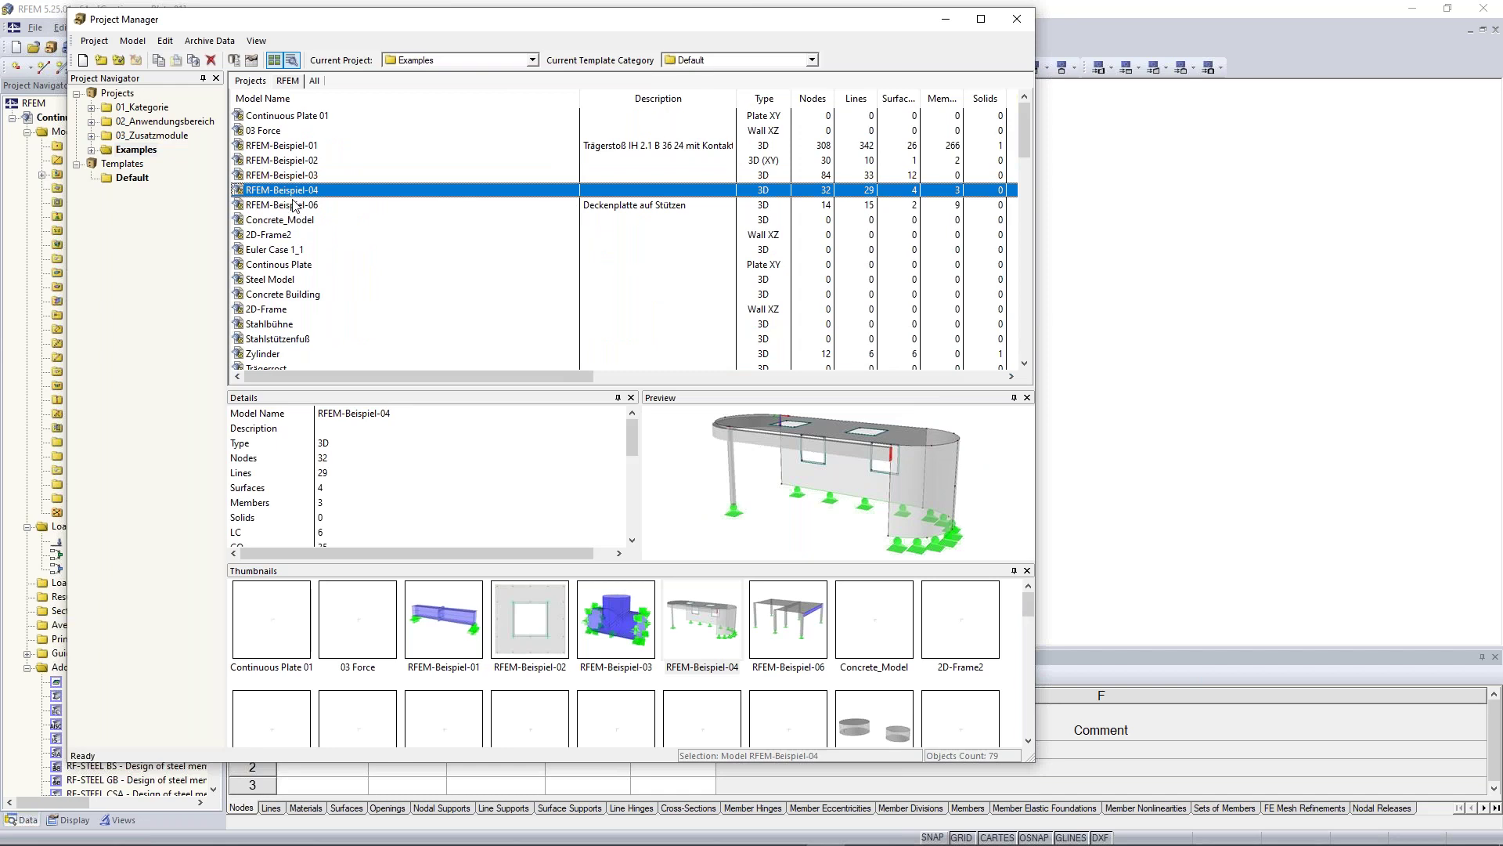
click(293, 205)
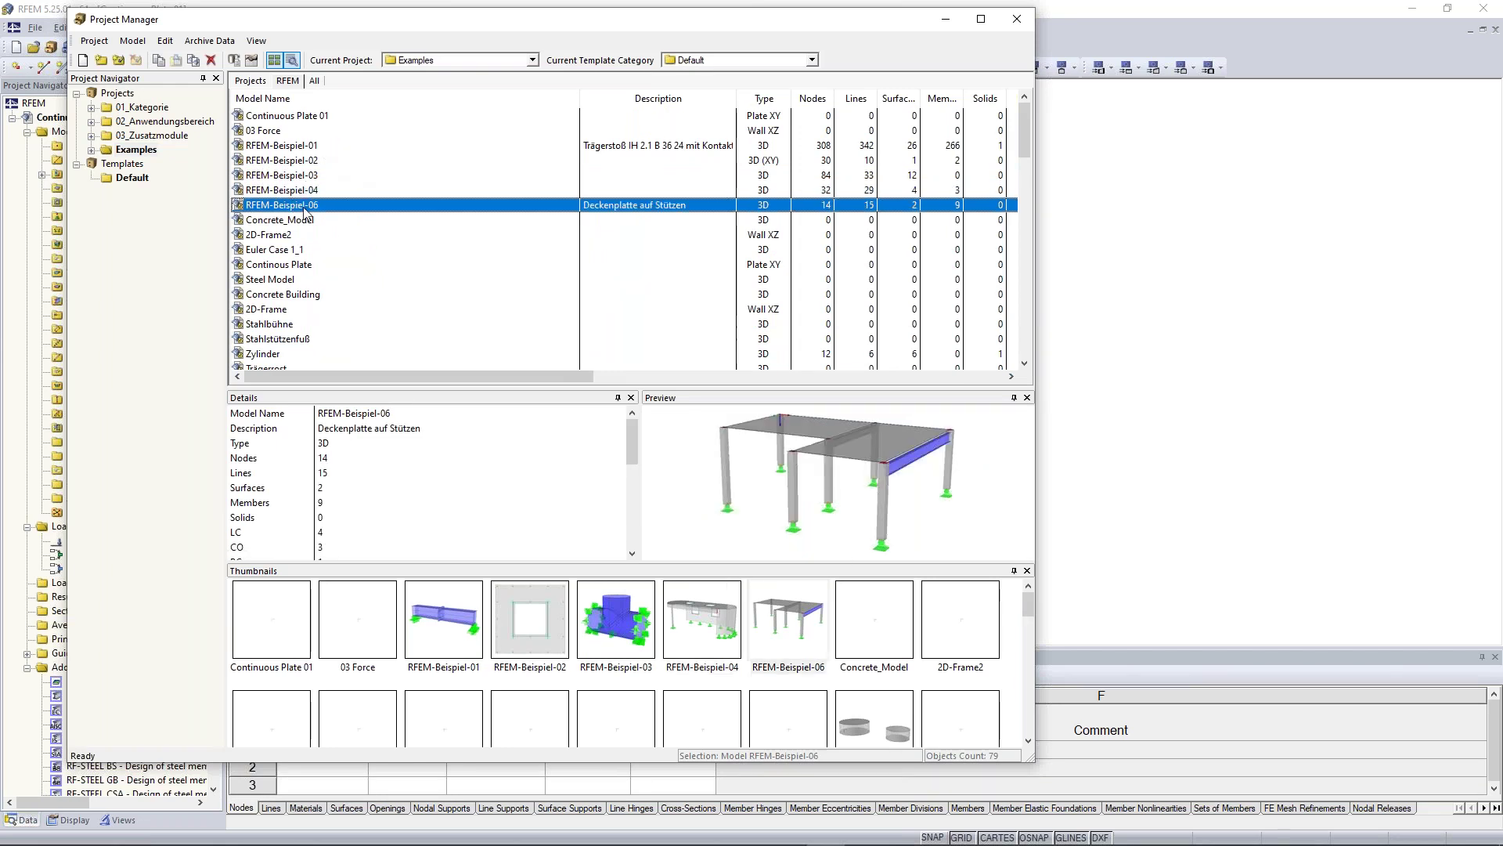
double_click(305, 206)
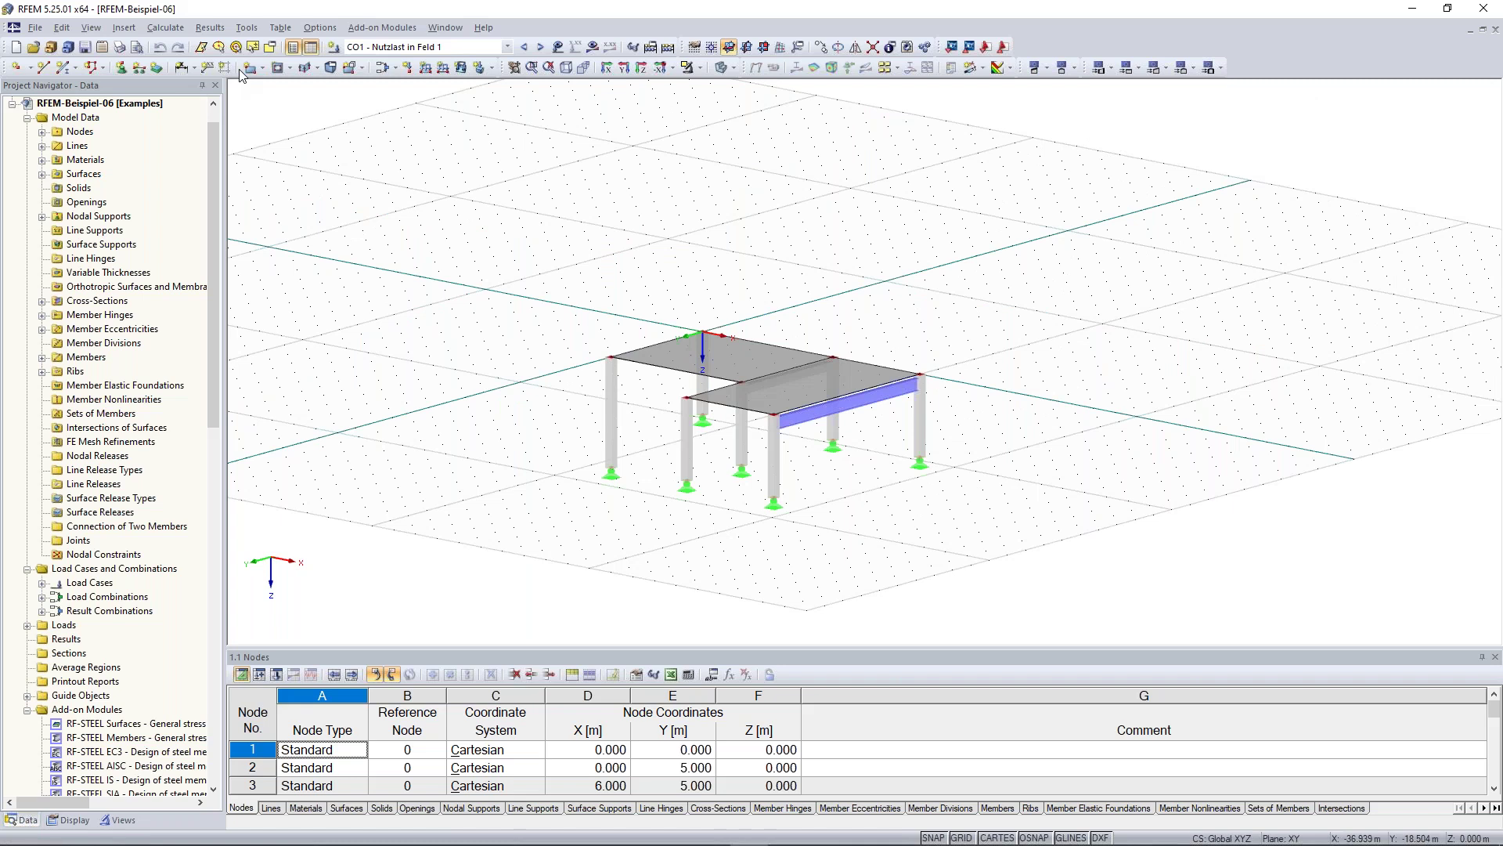
click(43, 33)
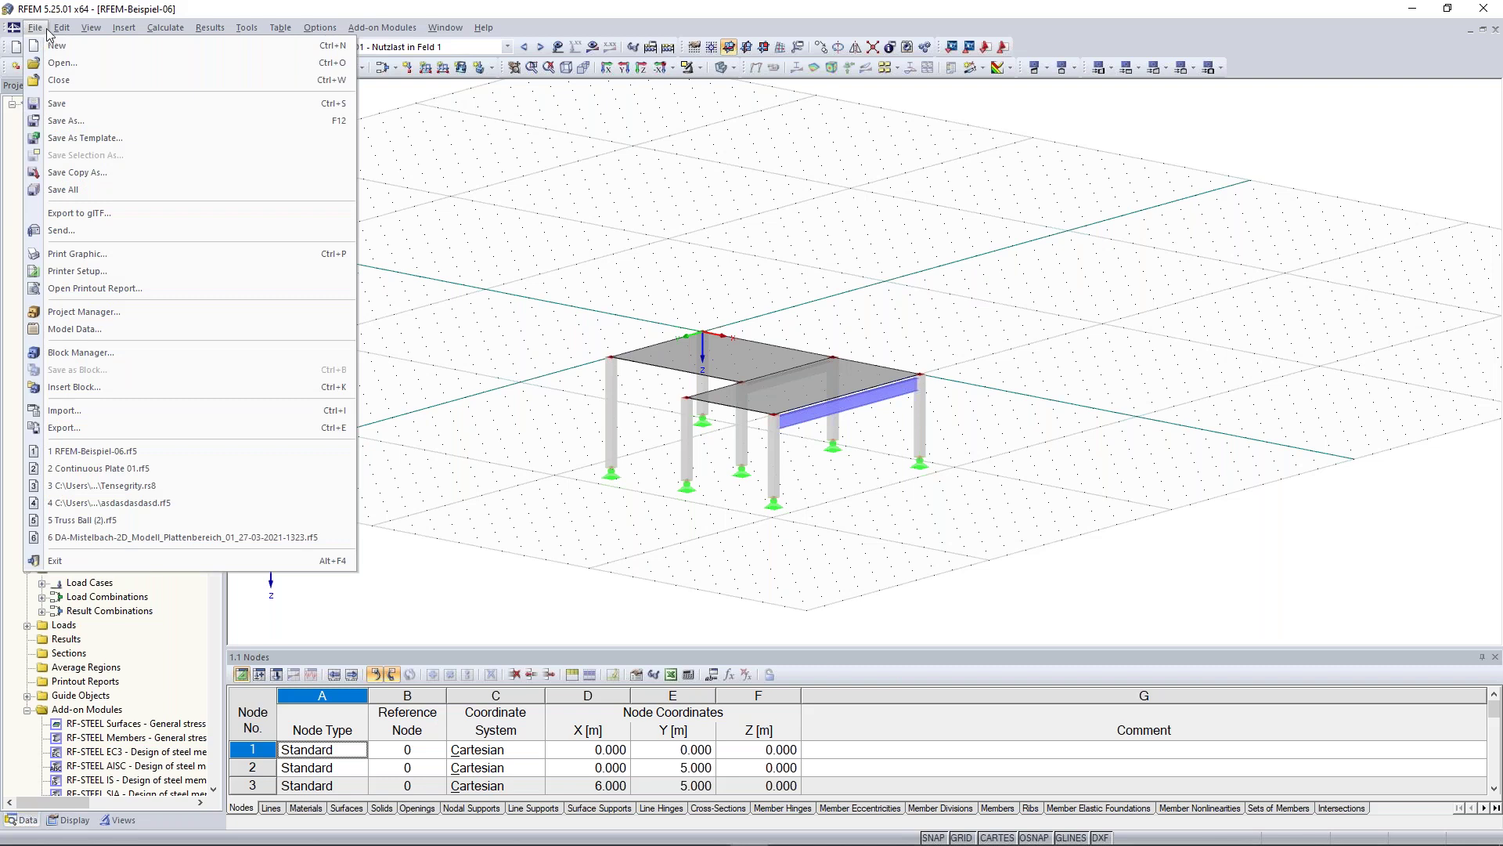
mouse_move(66, 33)
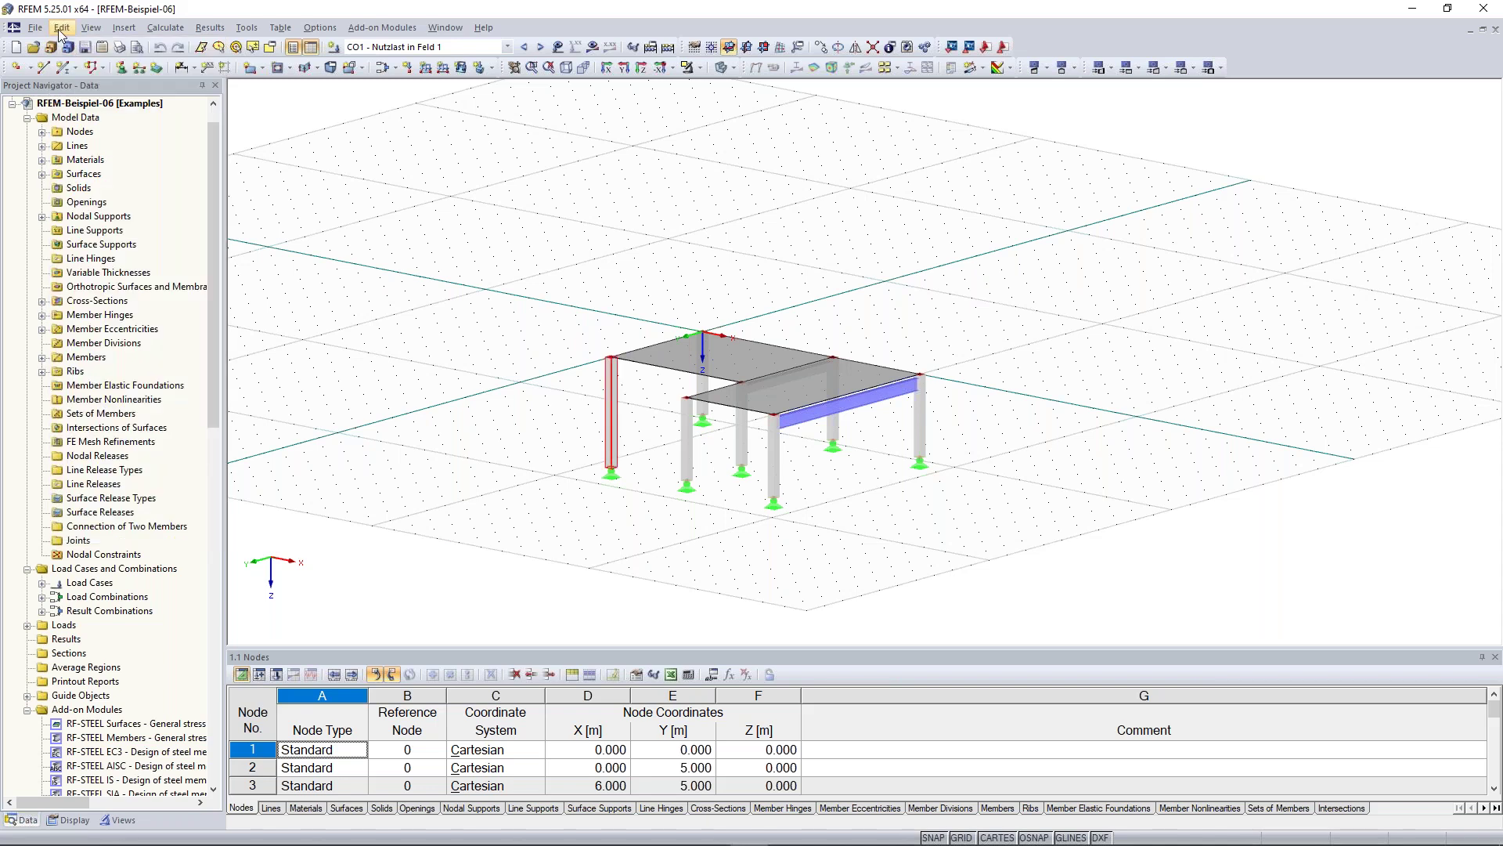
click(61, 28)
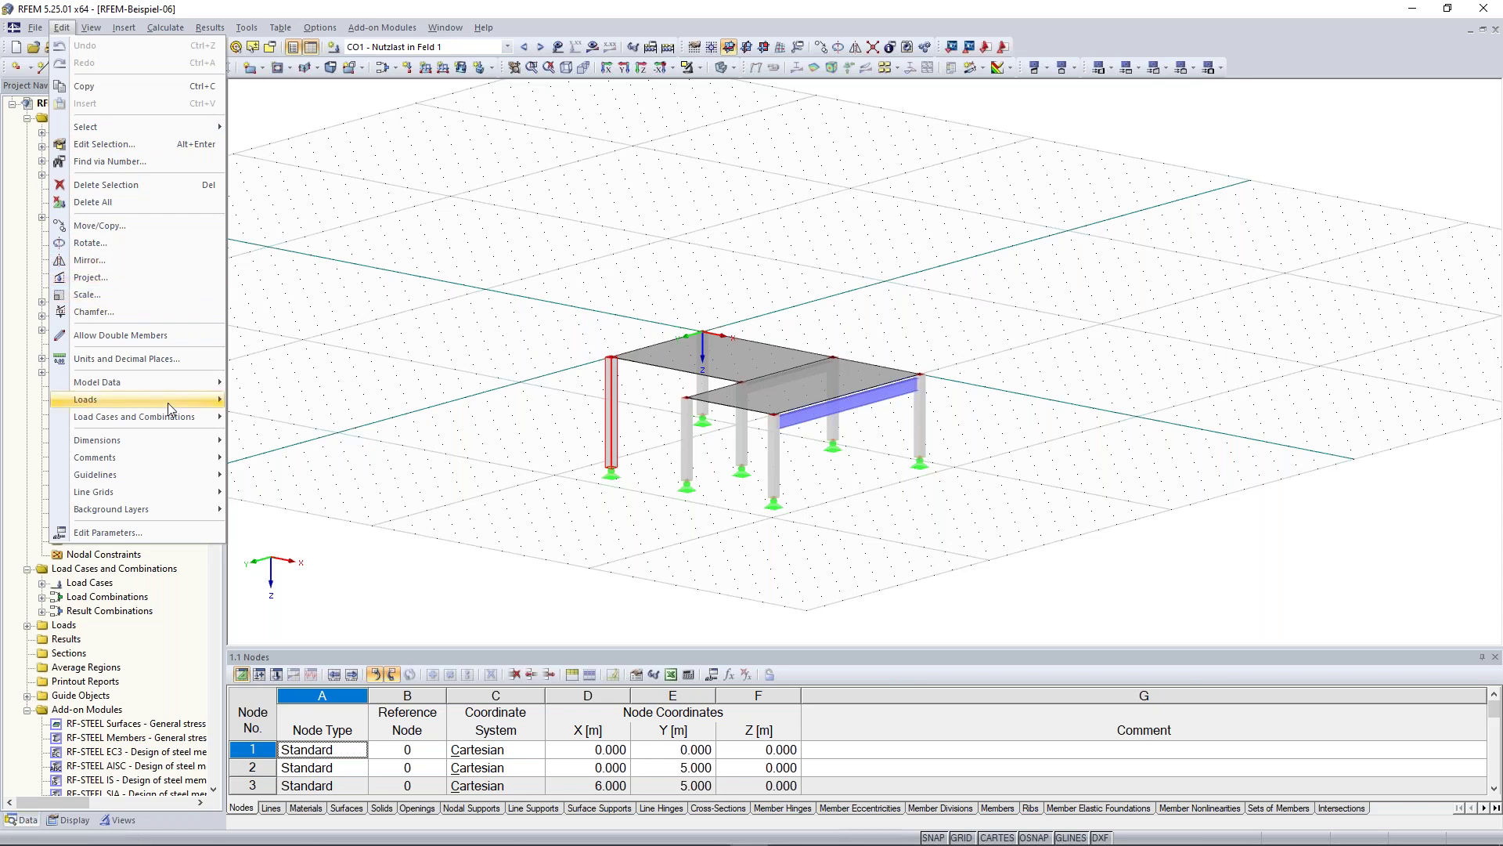
mouse_move(172, 398)
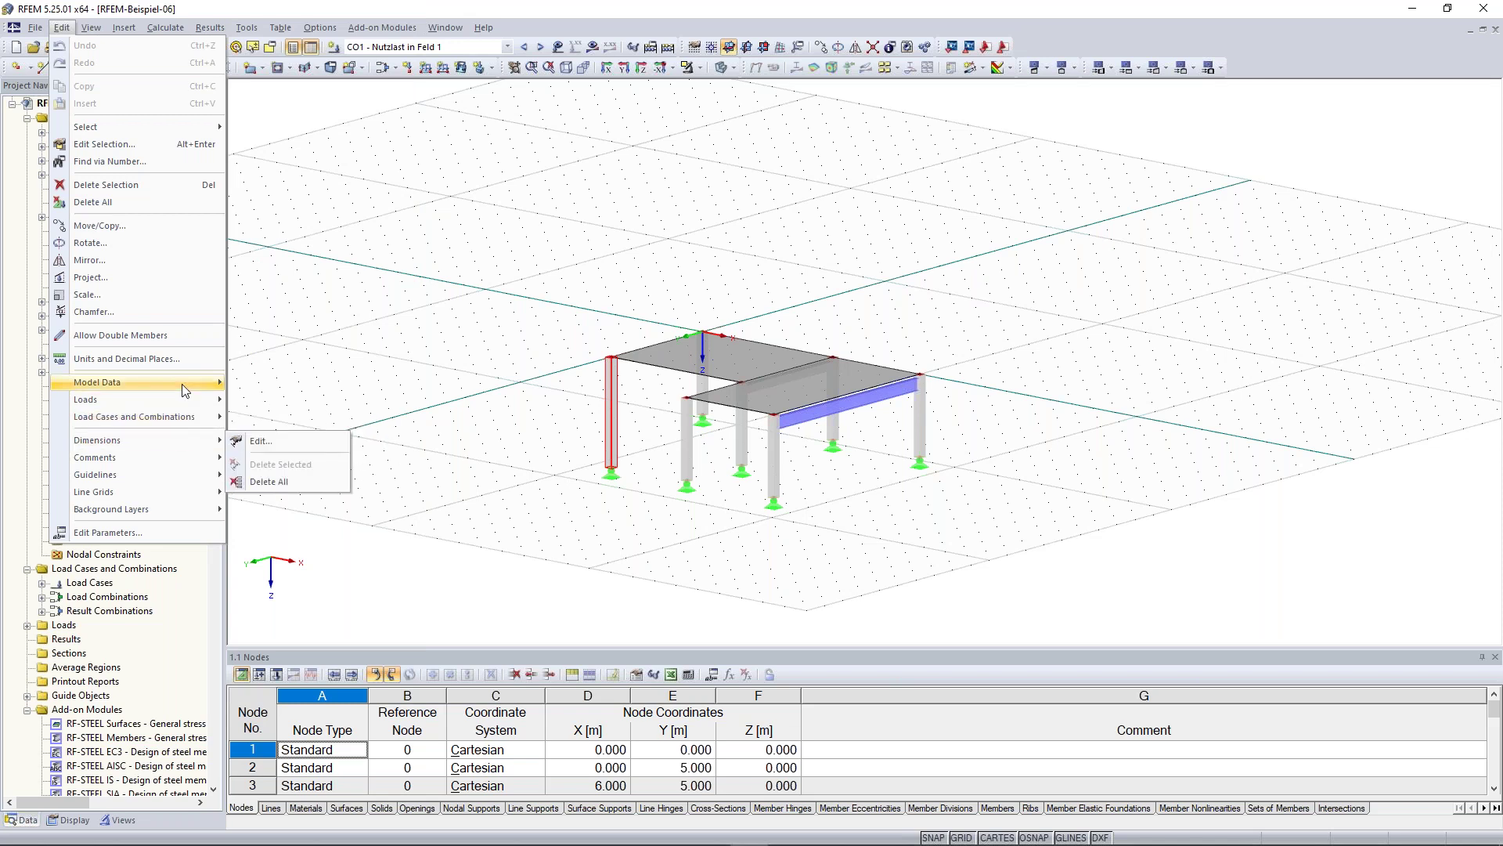
mouse_move(191, 414)
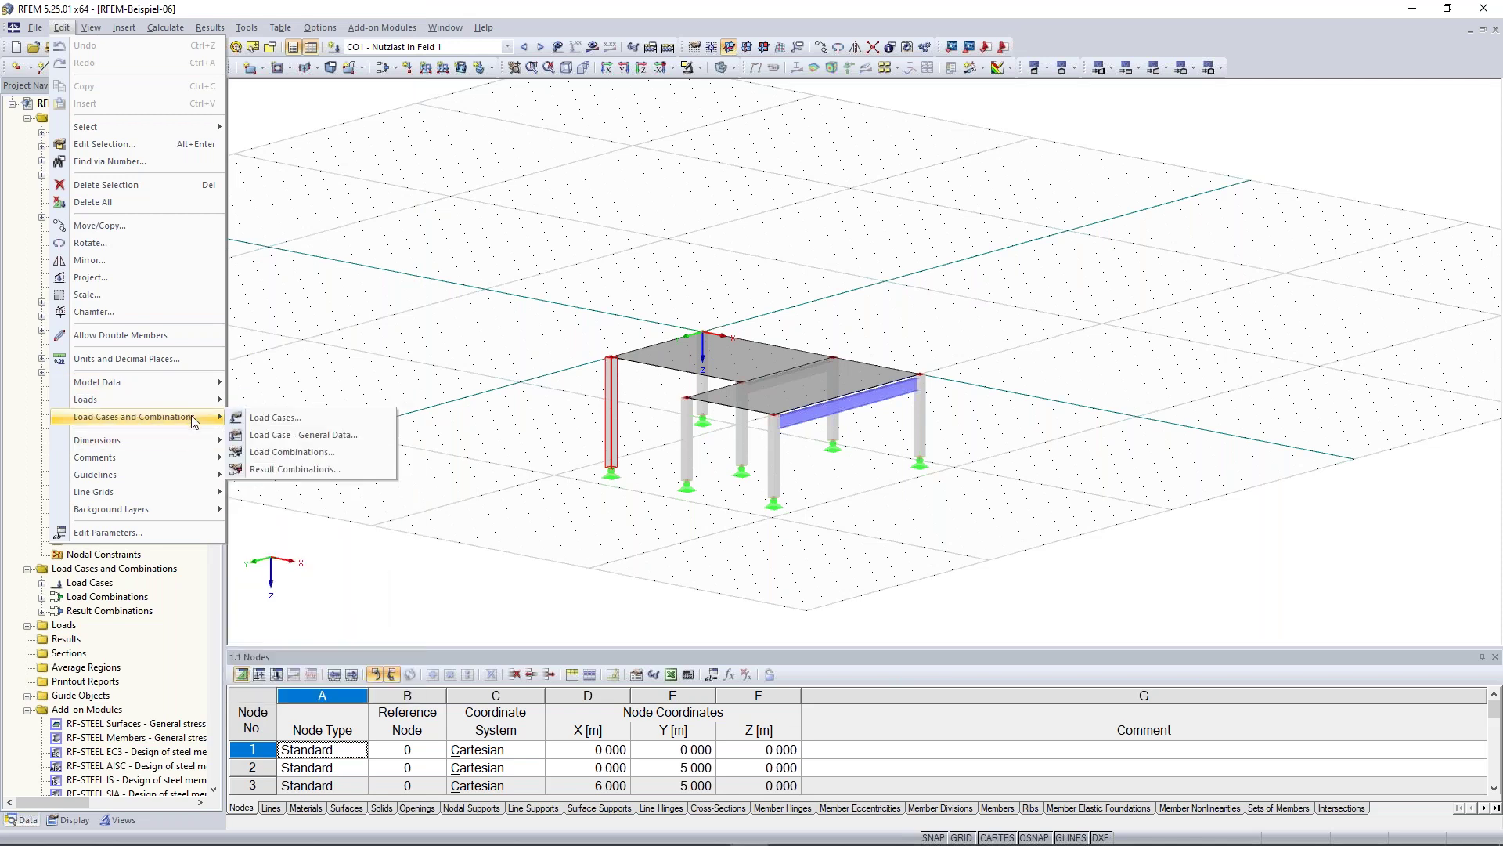
Step: Display the loads and the calculated results of load combination CO1 on the model
mouse_move(89, 32)
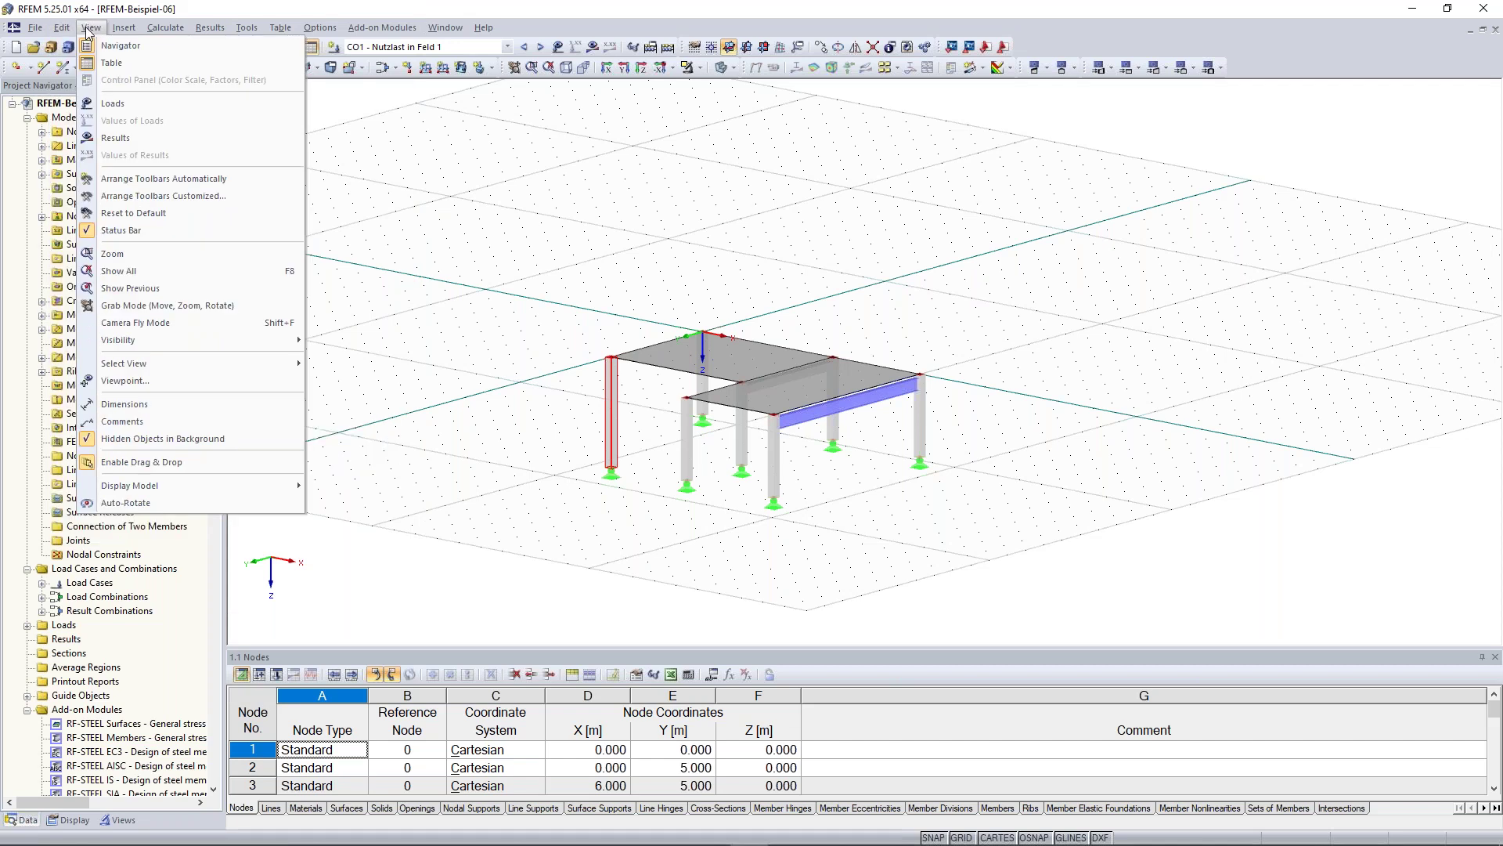
click(139, 107)
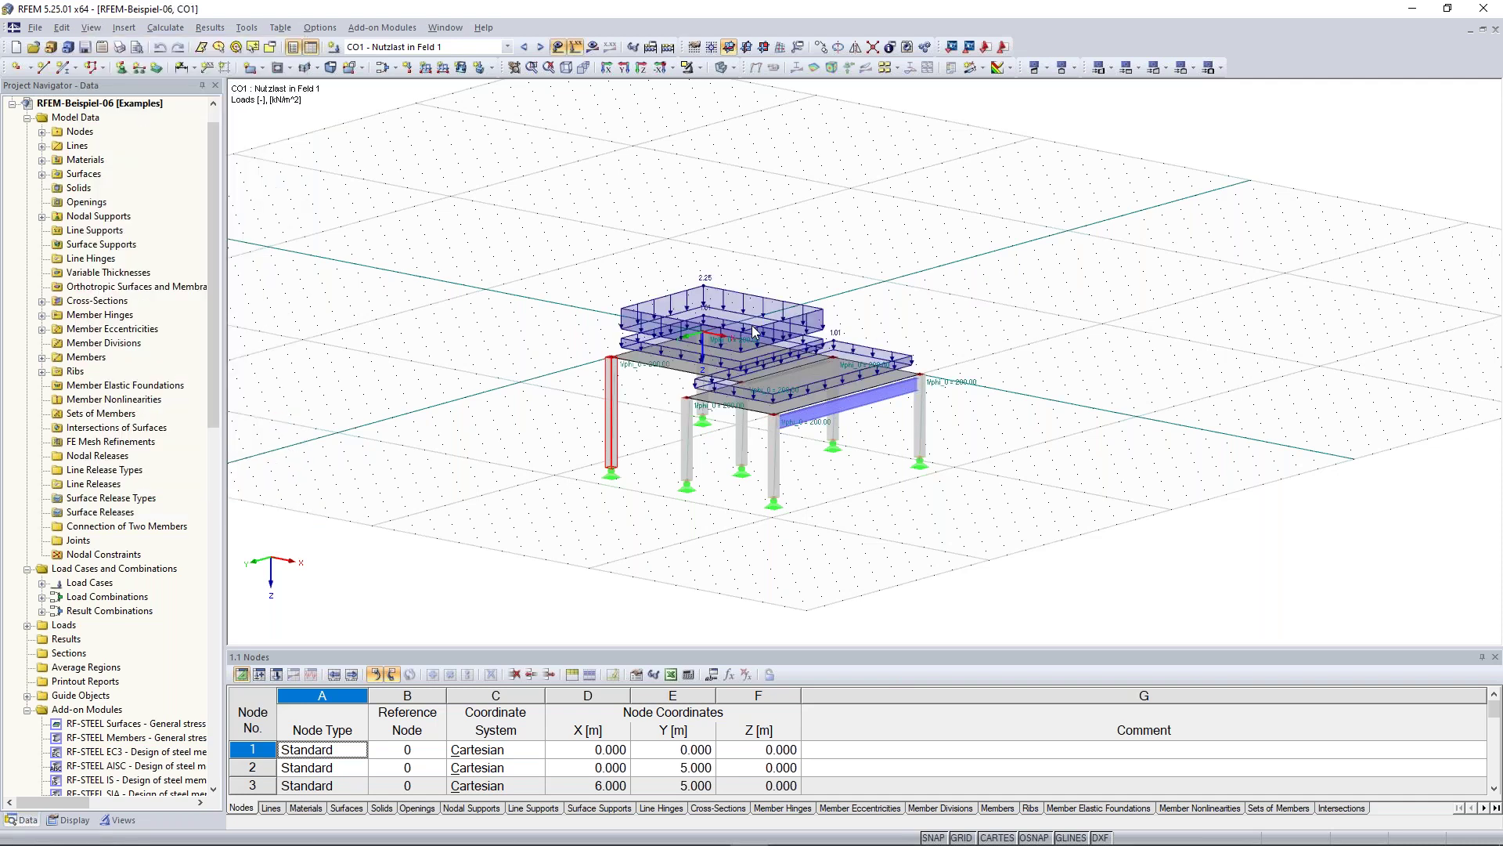
click(91, 29)
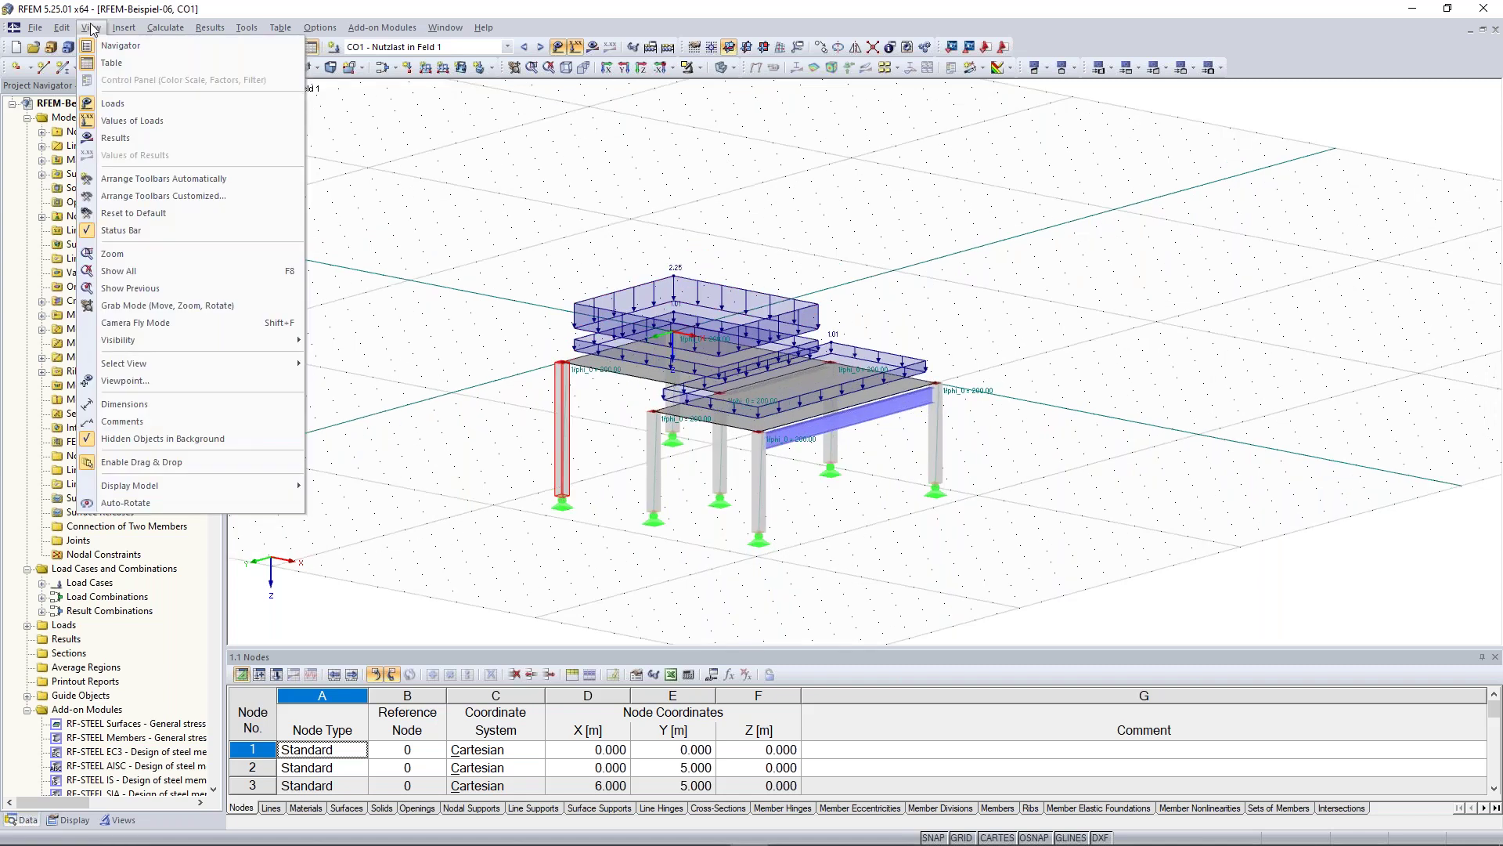
click(141, 137)
click(723, 462)
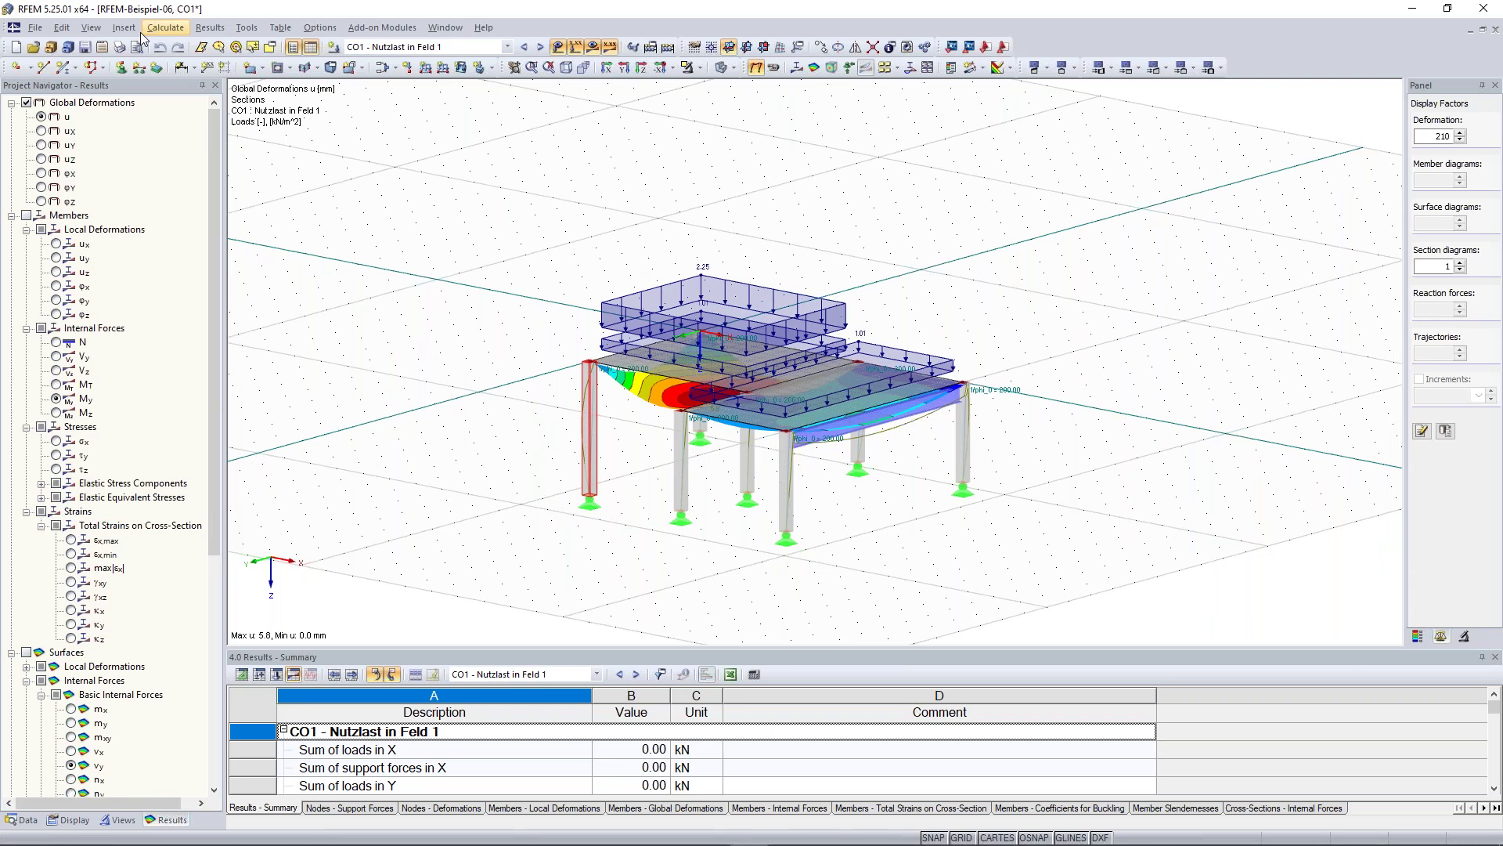
Step: Examine which model data, loads and load cases can be inserted and compare them with the data tree of RFEM-Beispiel-06
click(91, 27)
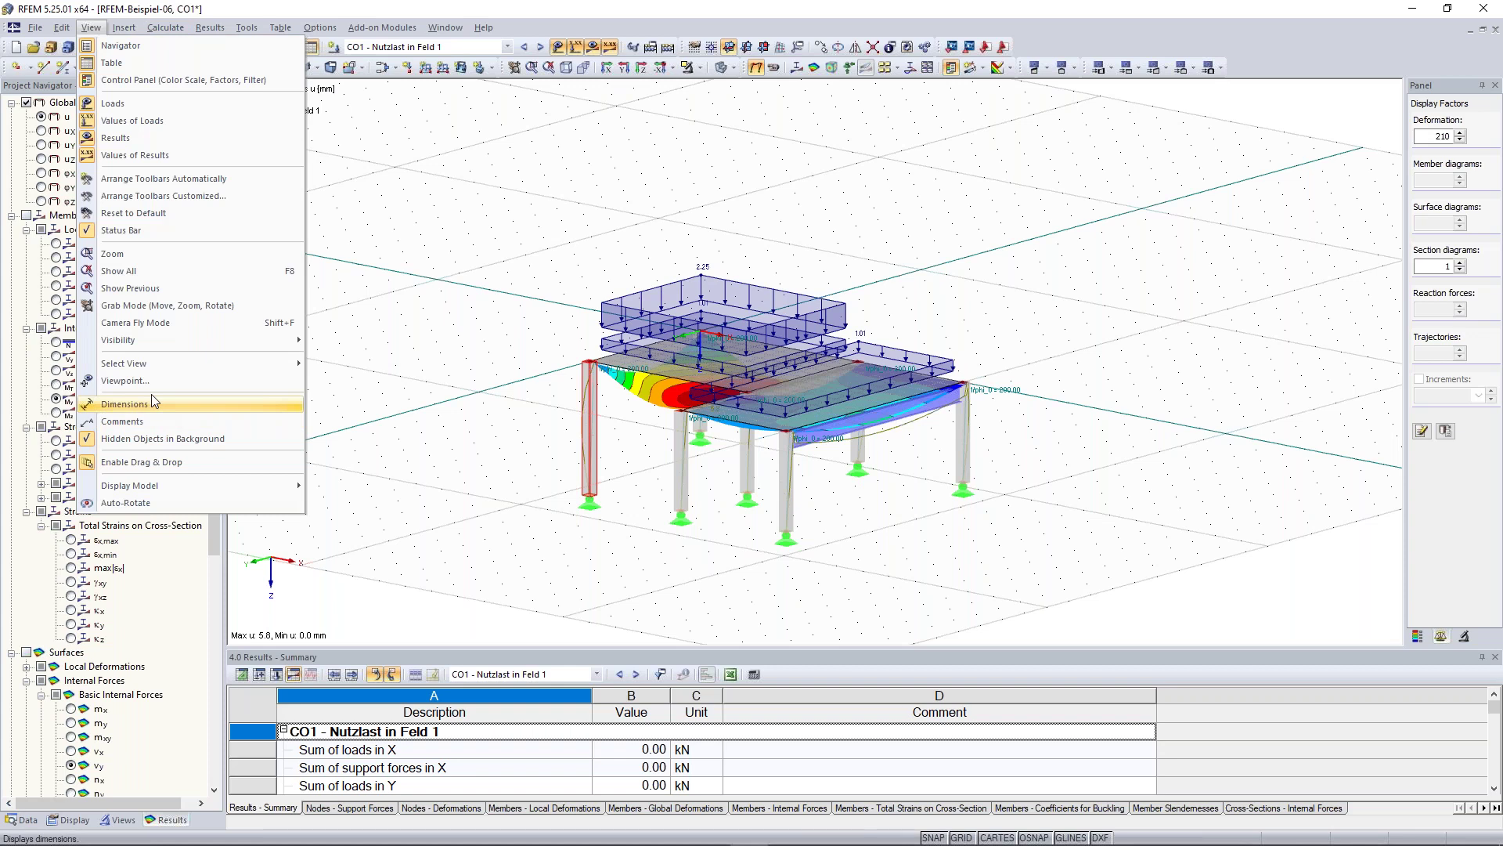
mouse_move(123, 28)
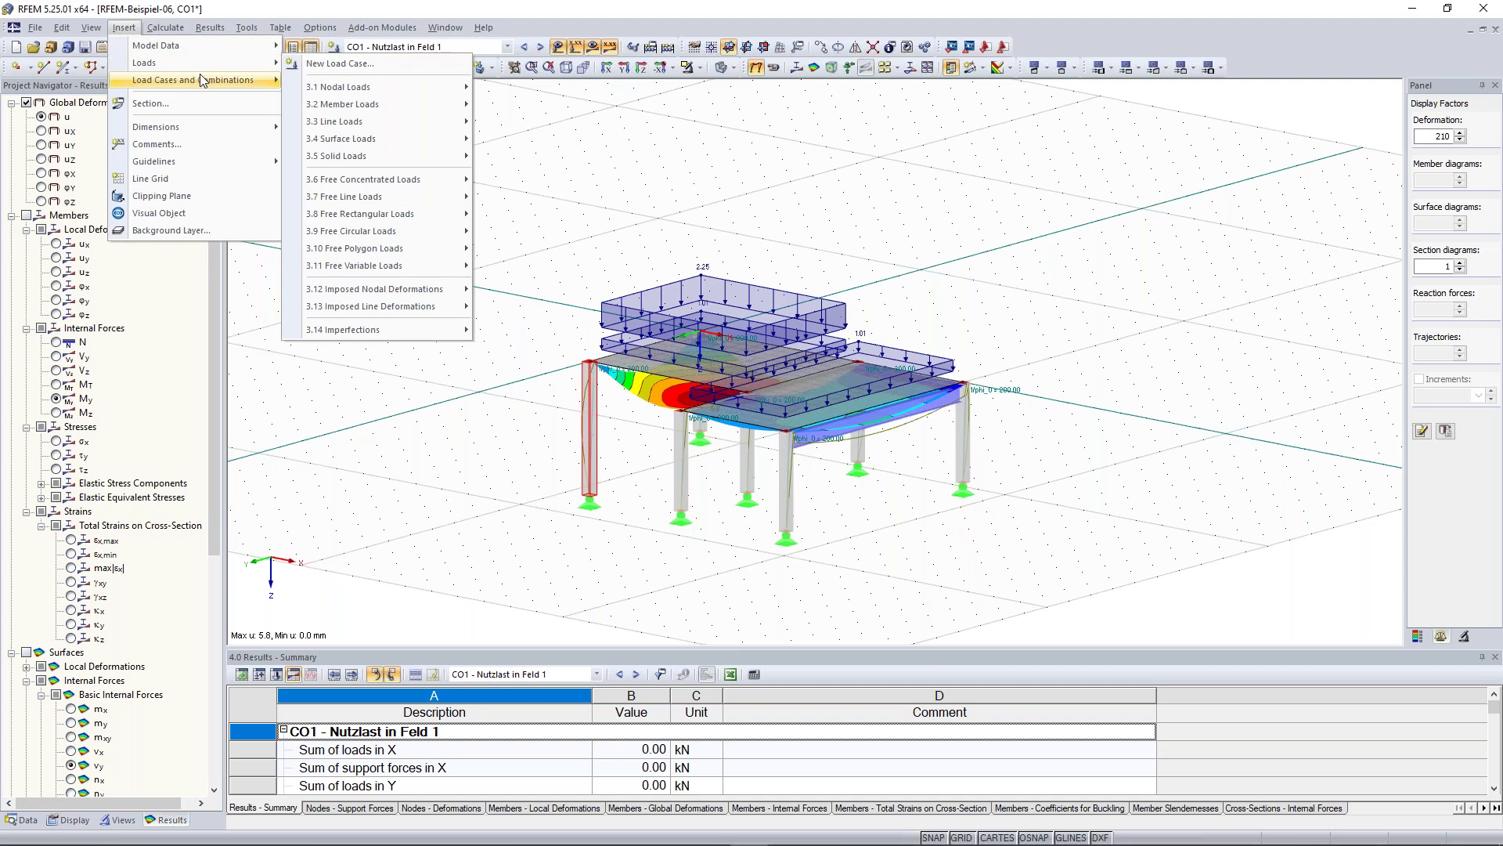
mouse_move(201, 81)
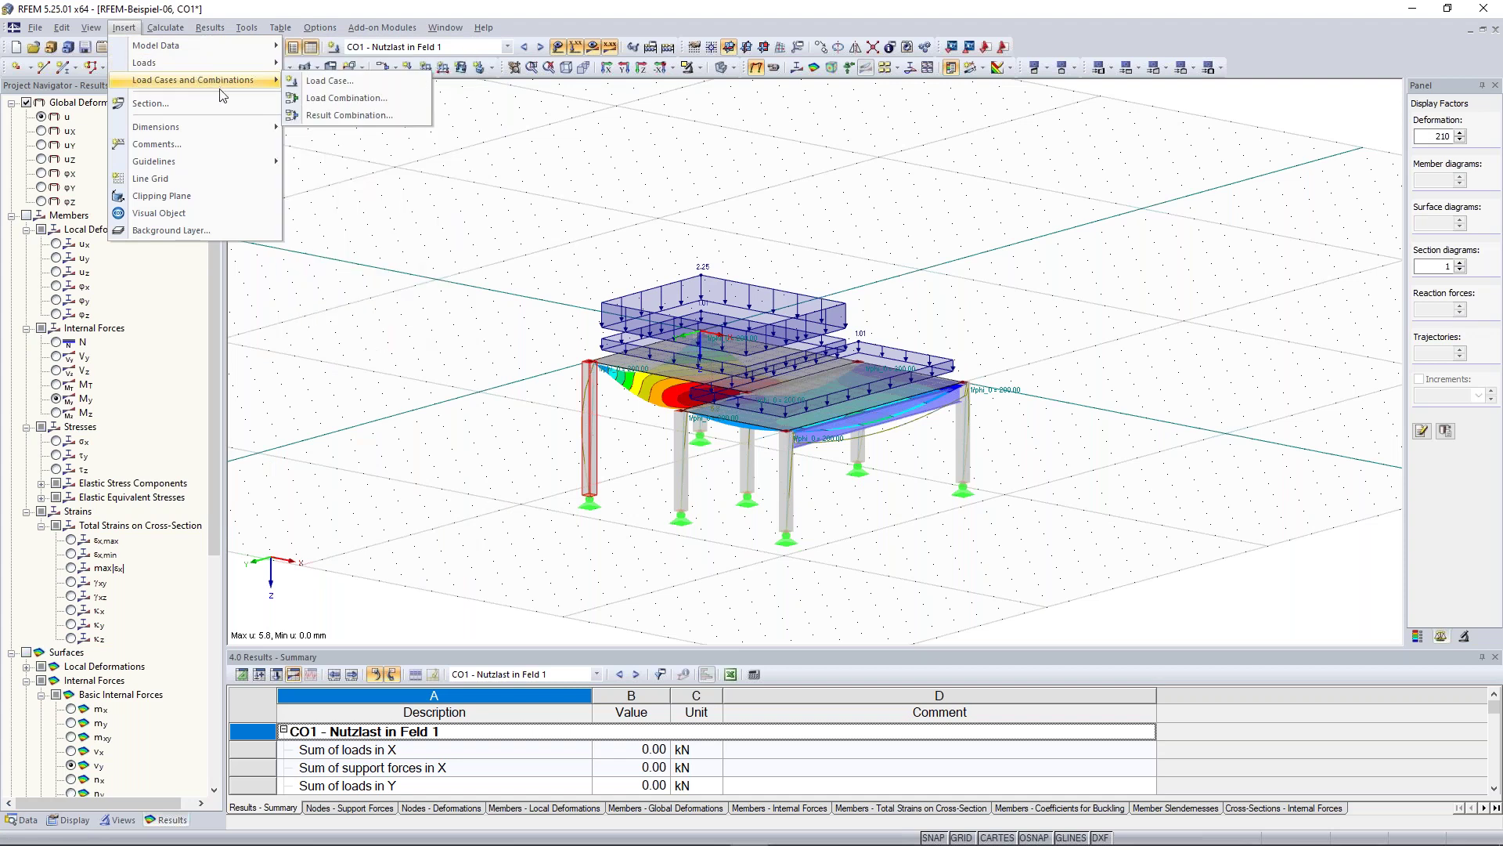
click(483, 259)
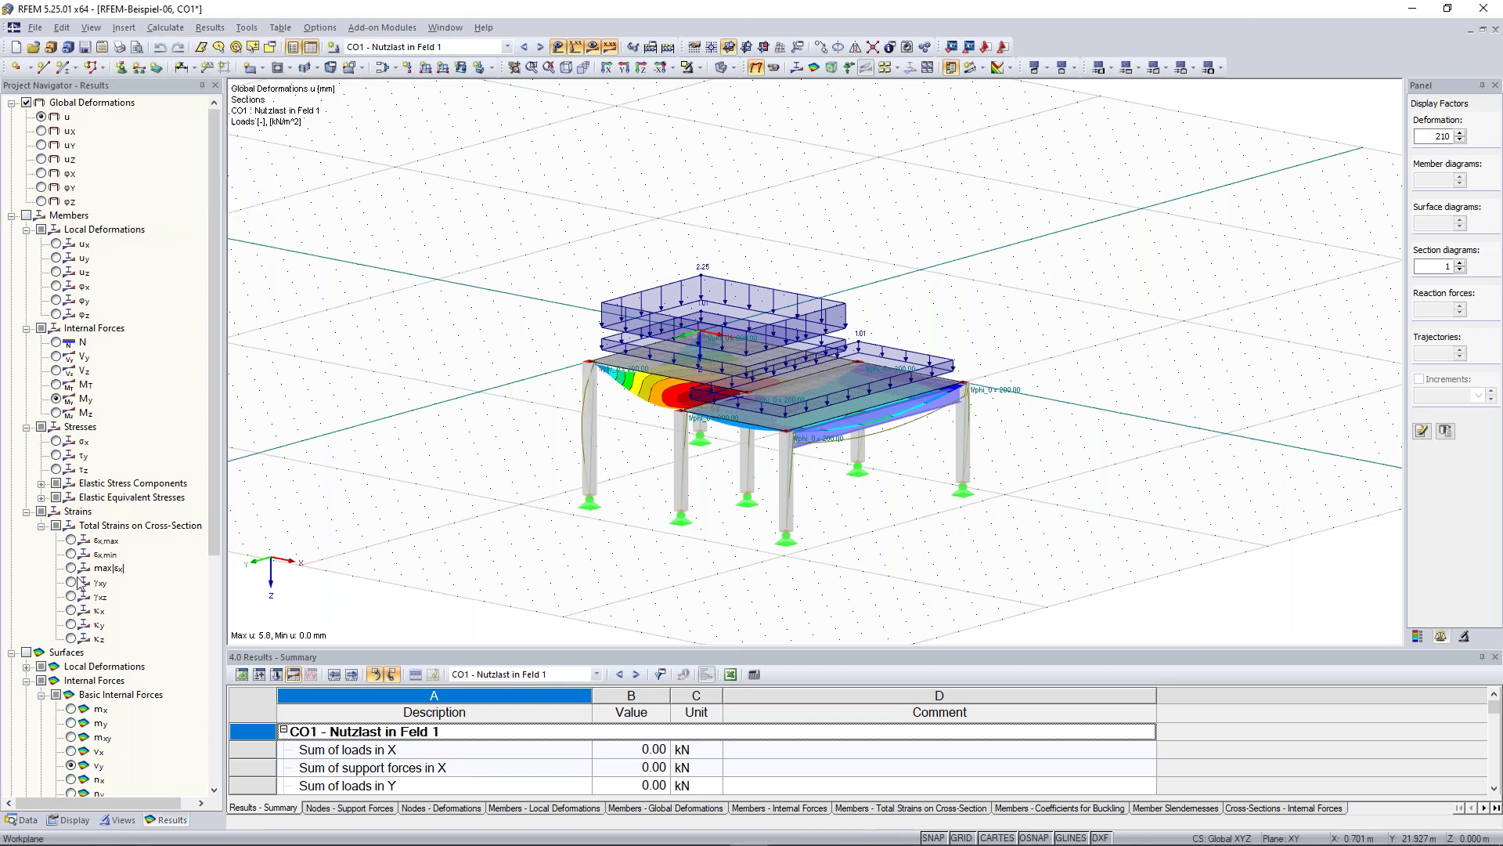
click(23, 820)
scroll(214, 408, up, 1)
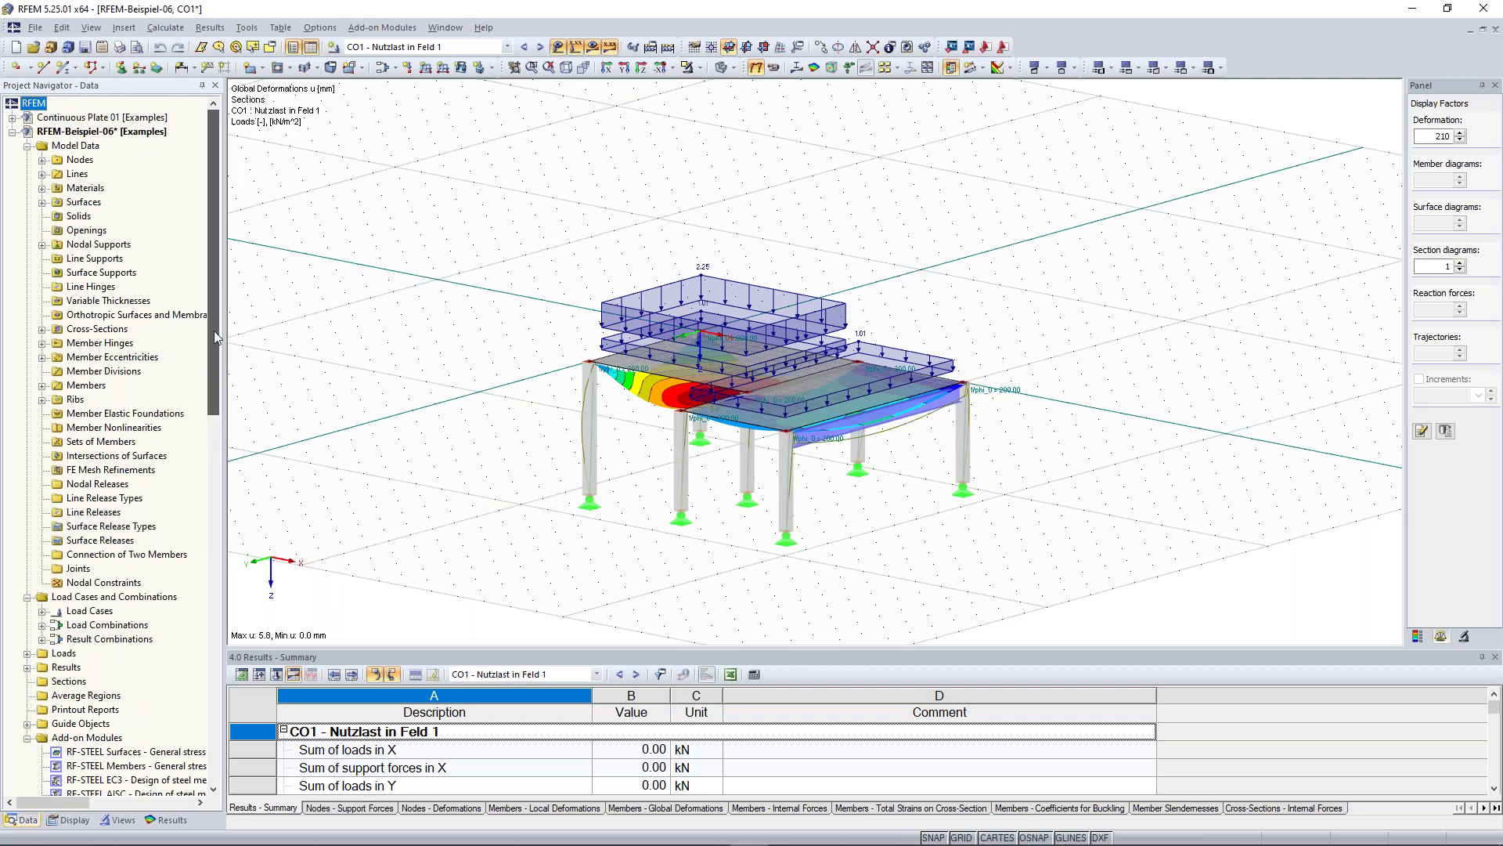
scroll(494, 267, down, 2)
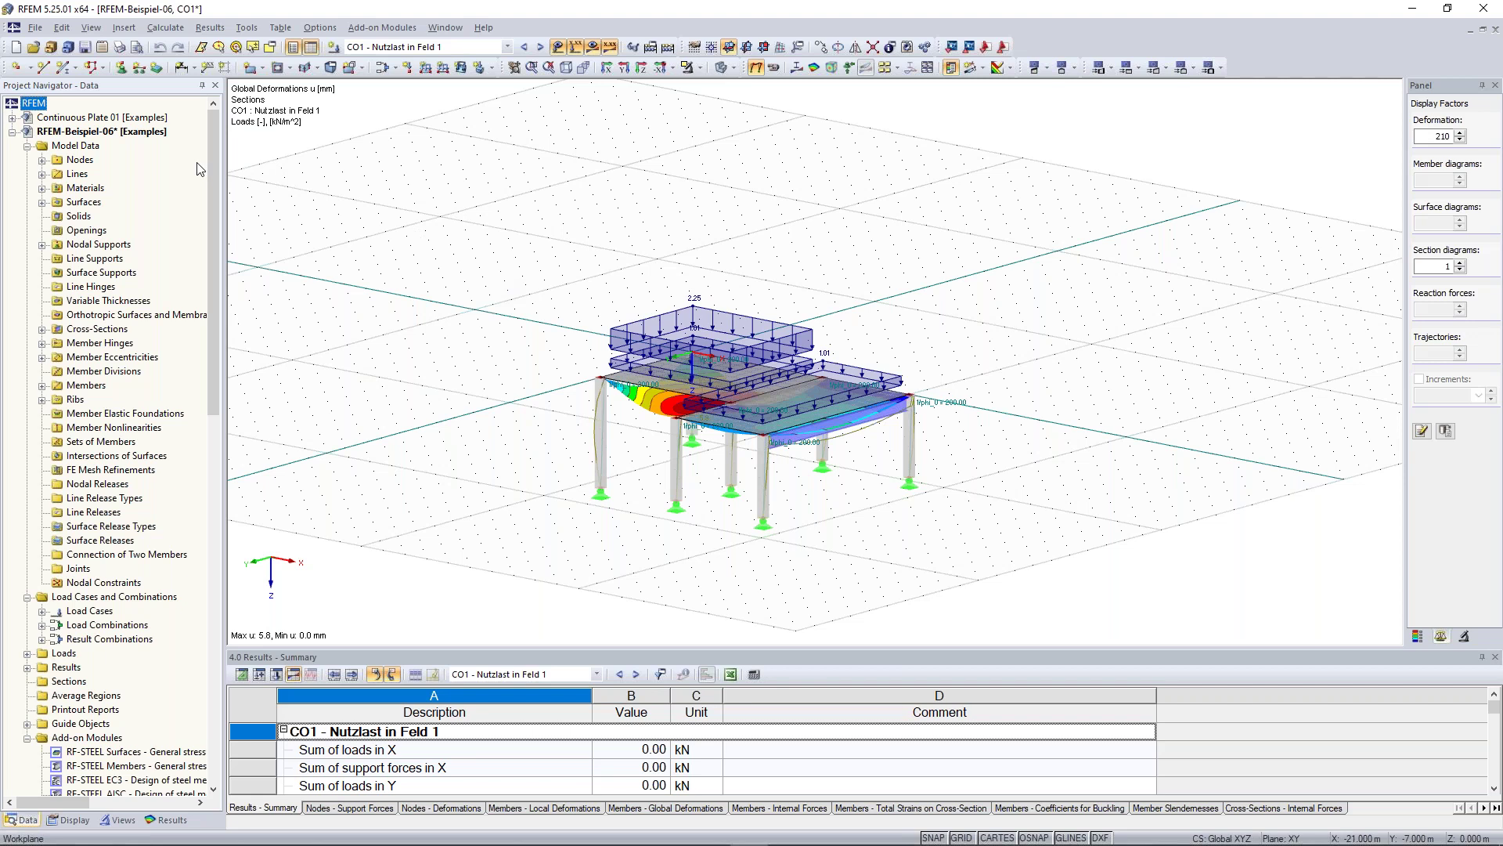
click(124, 27)
mouse_move(156, 46)
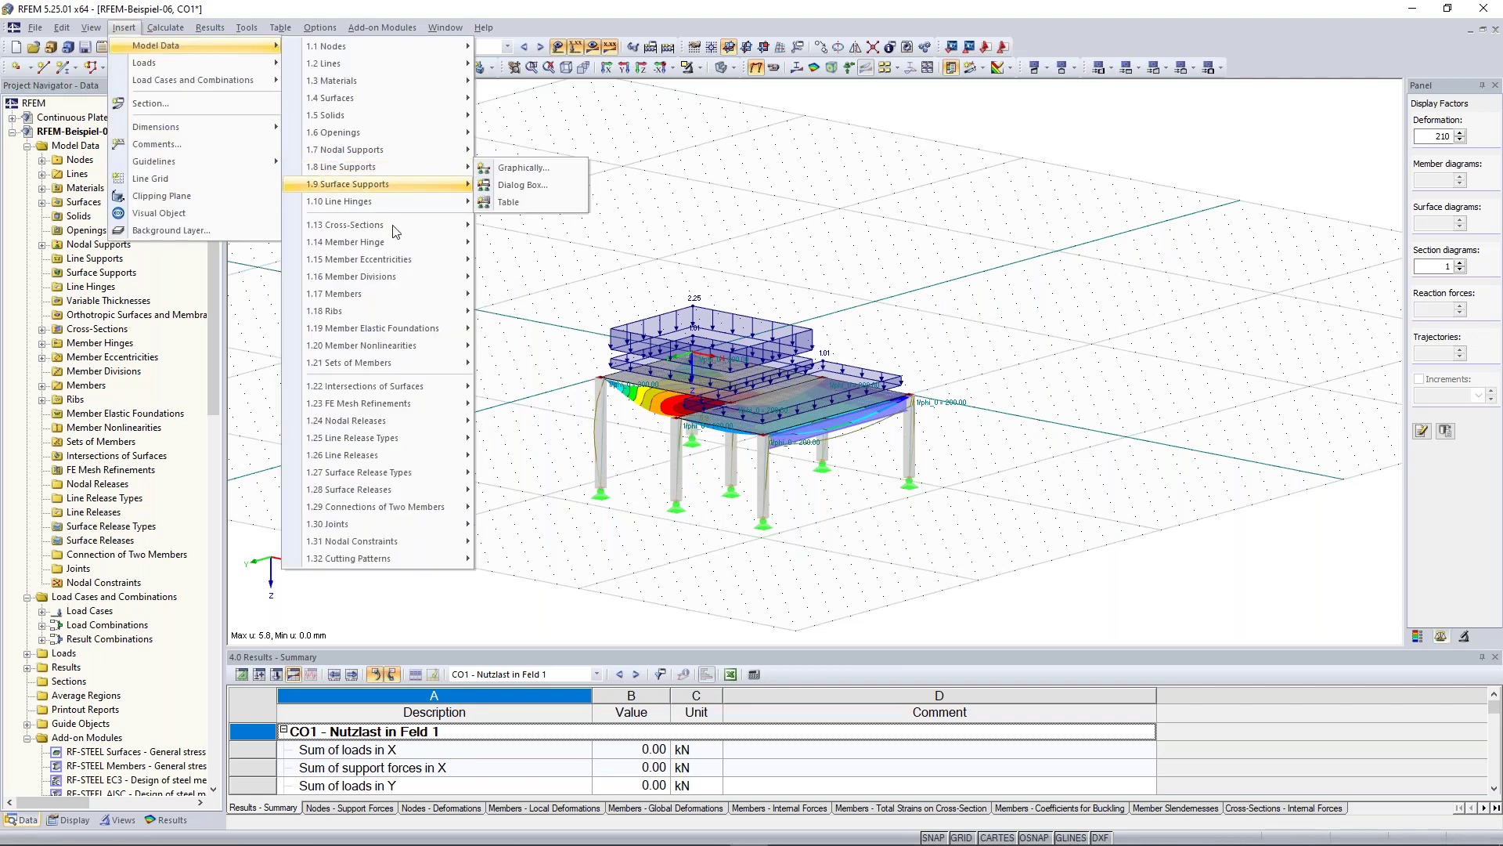
mouse_move(402, 278)
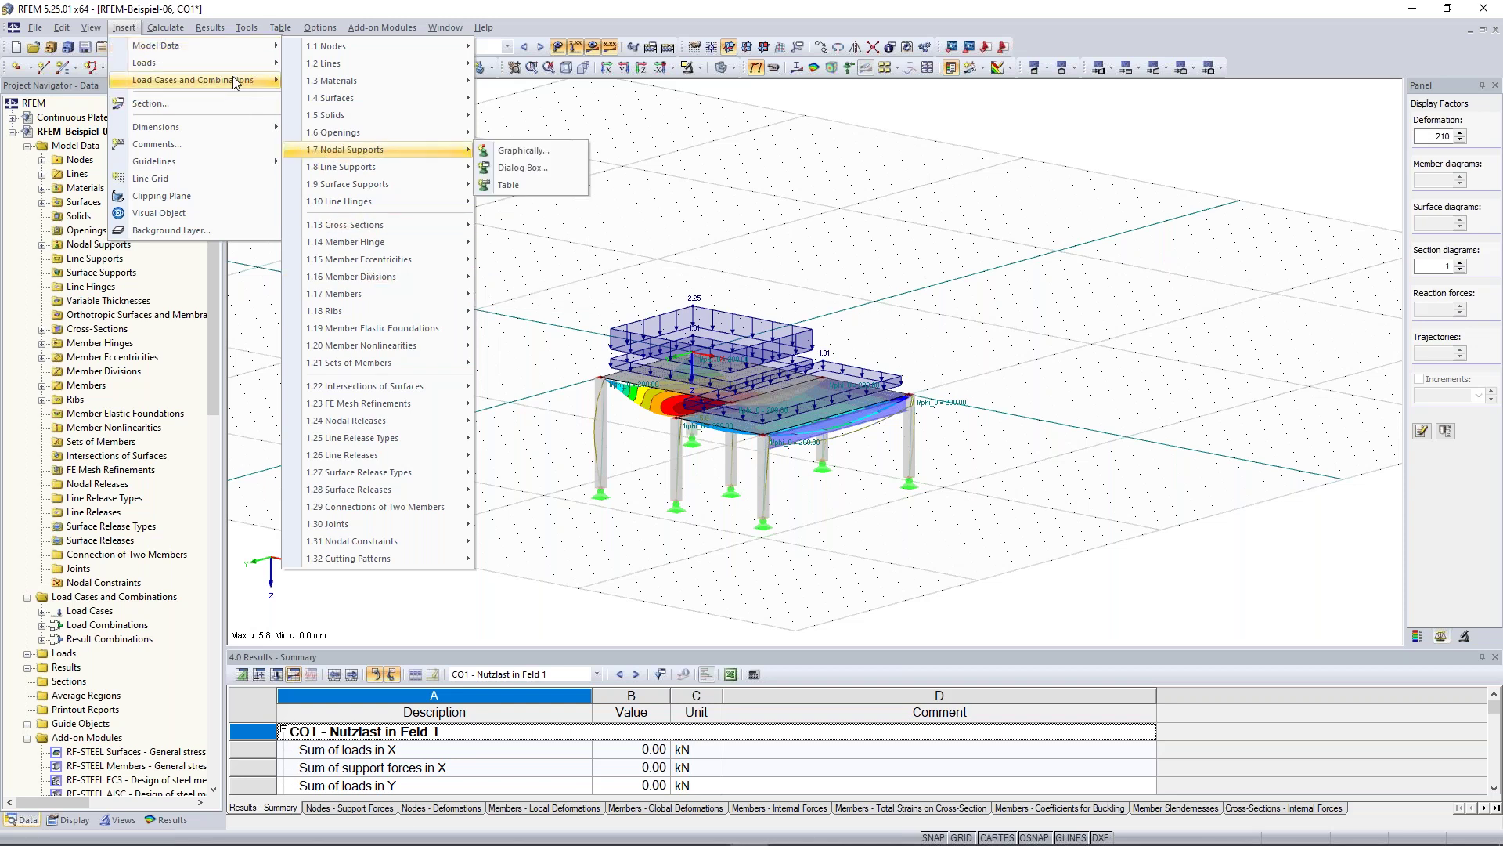
mouse_move(235, 82)
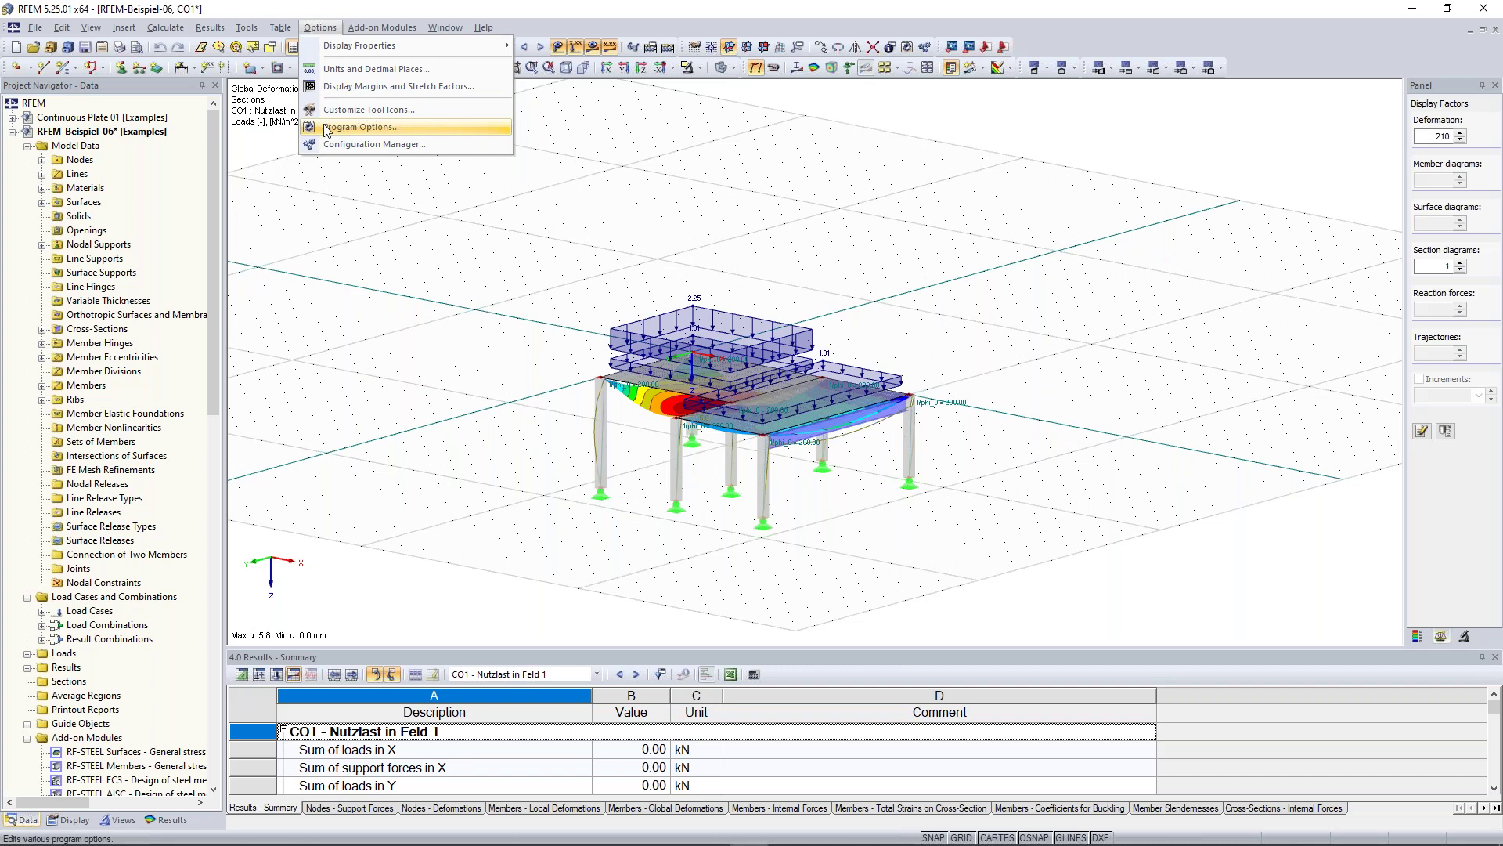
Step: Review the general program settings and the available program languages in the Program Options, and cancel the dialog
click(366, 129)
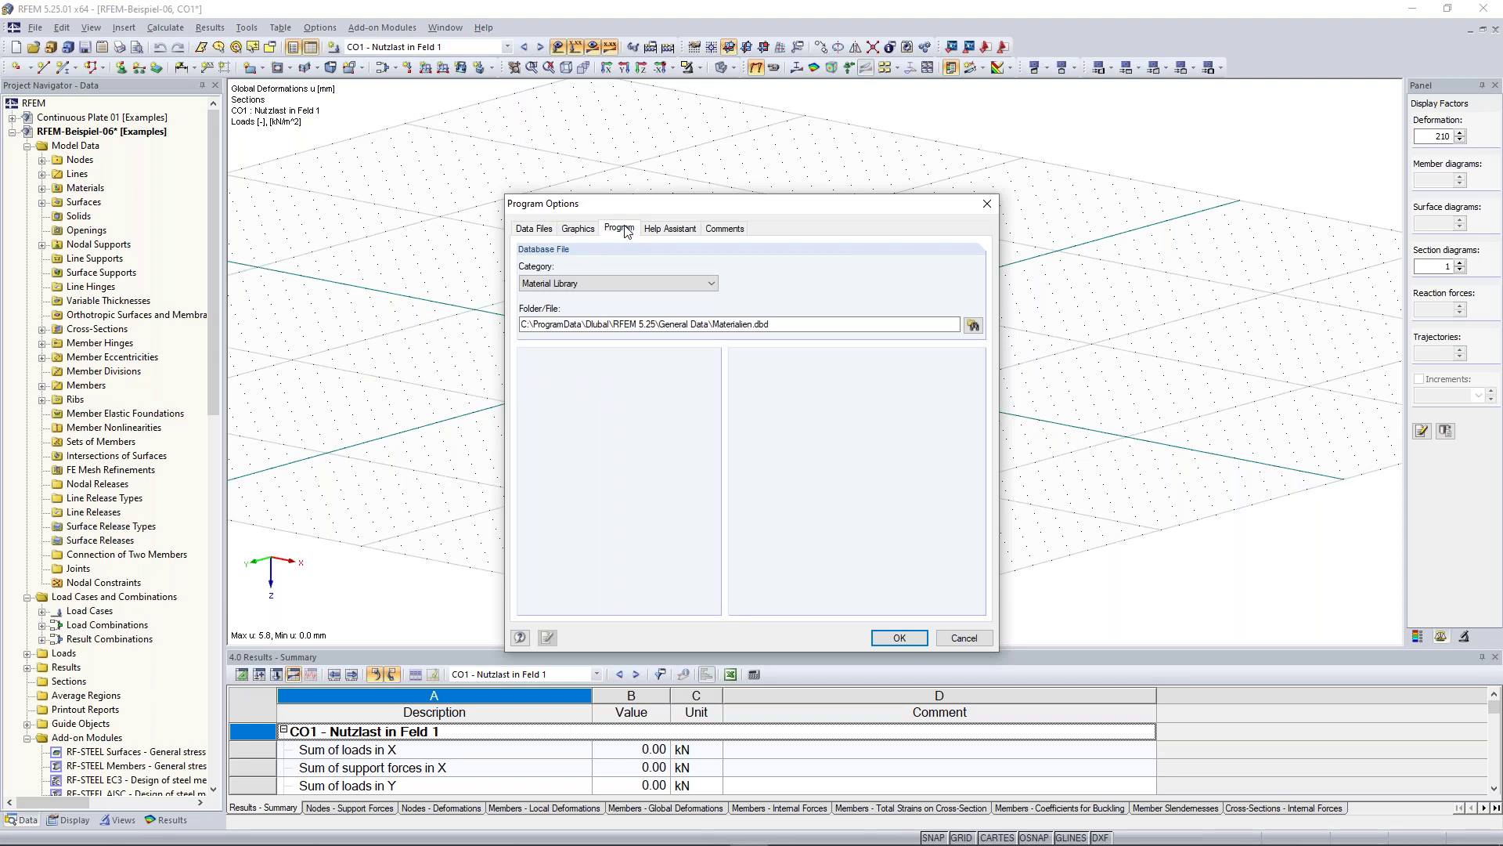
click(620, 228)
click(631, 267)
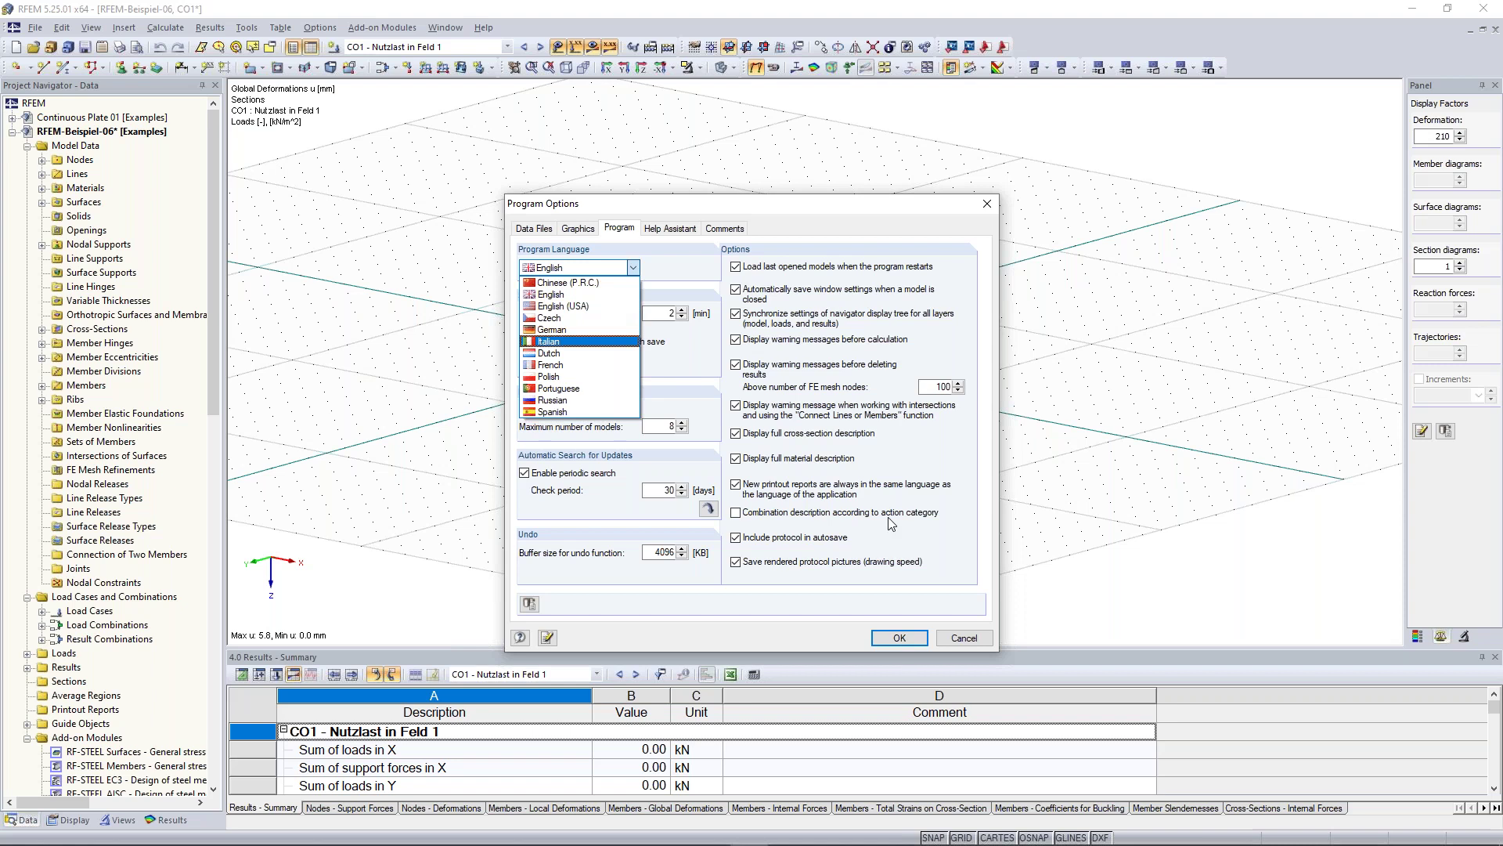
click(962, 639)
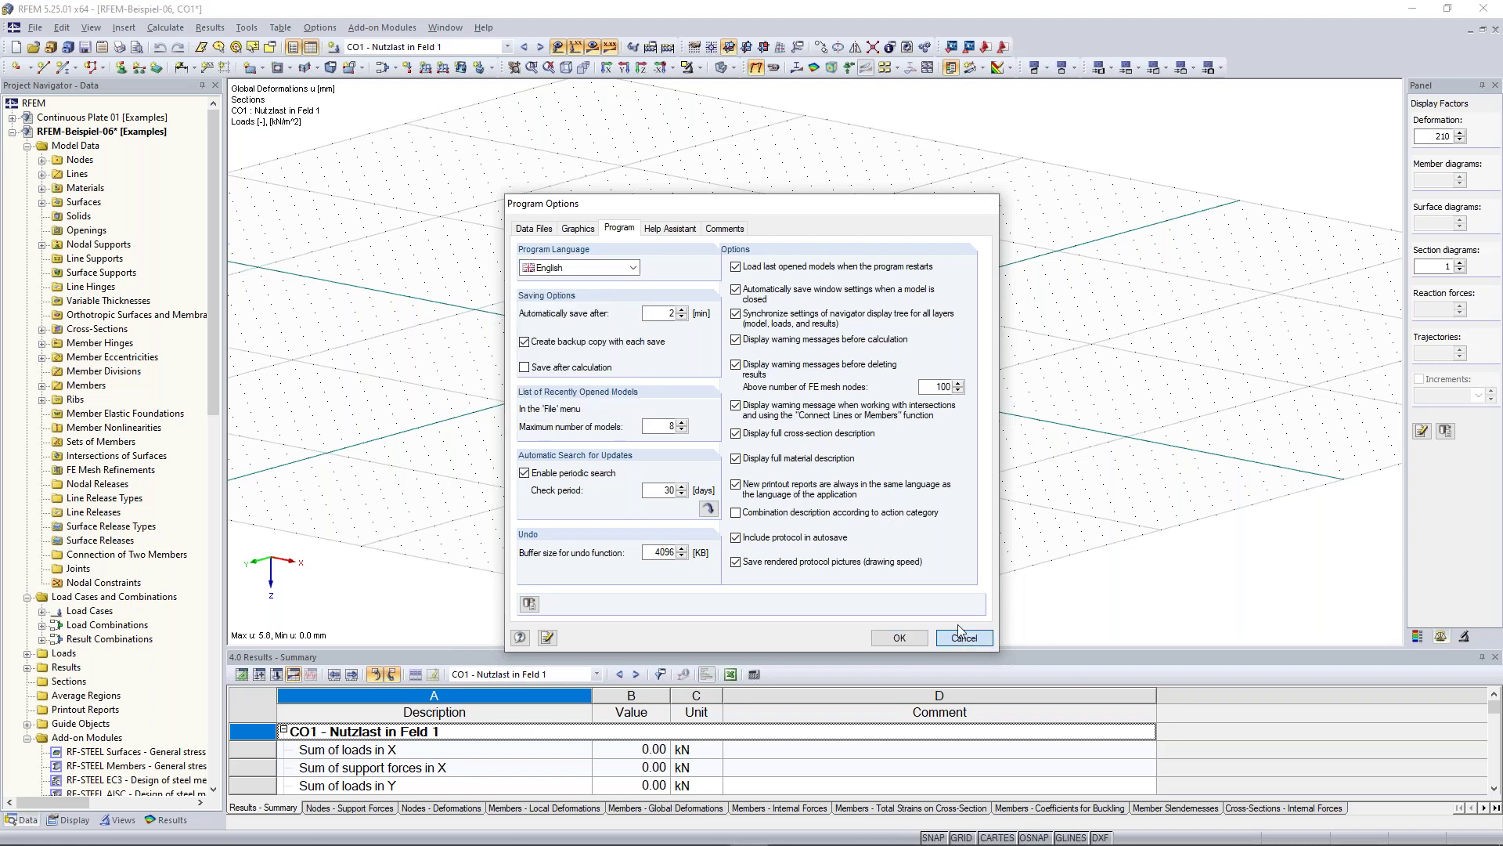
click(963, 639)
Step: Set the current display configuration to "Standard with black background" in the Configuration Manager
middle_drag(644, 264, 690, 271)
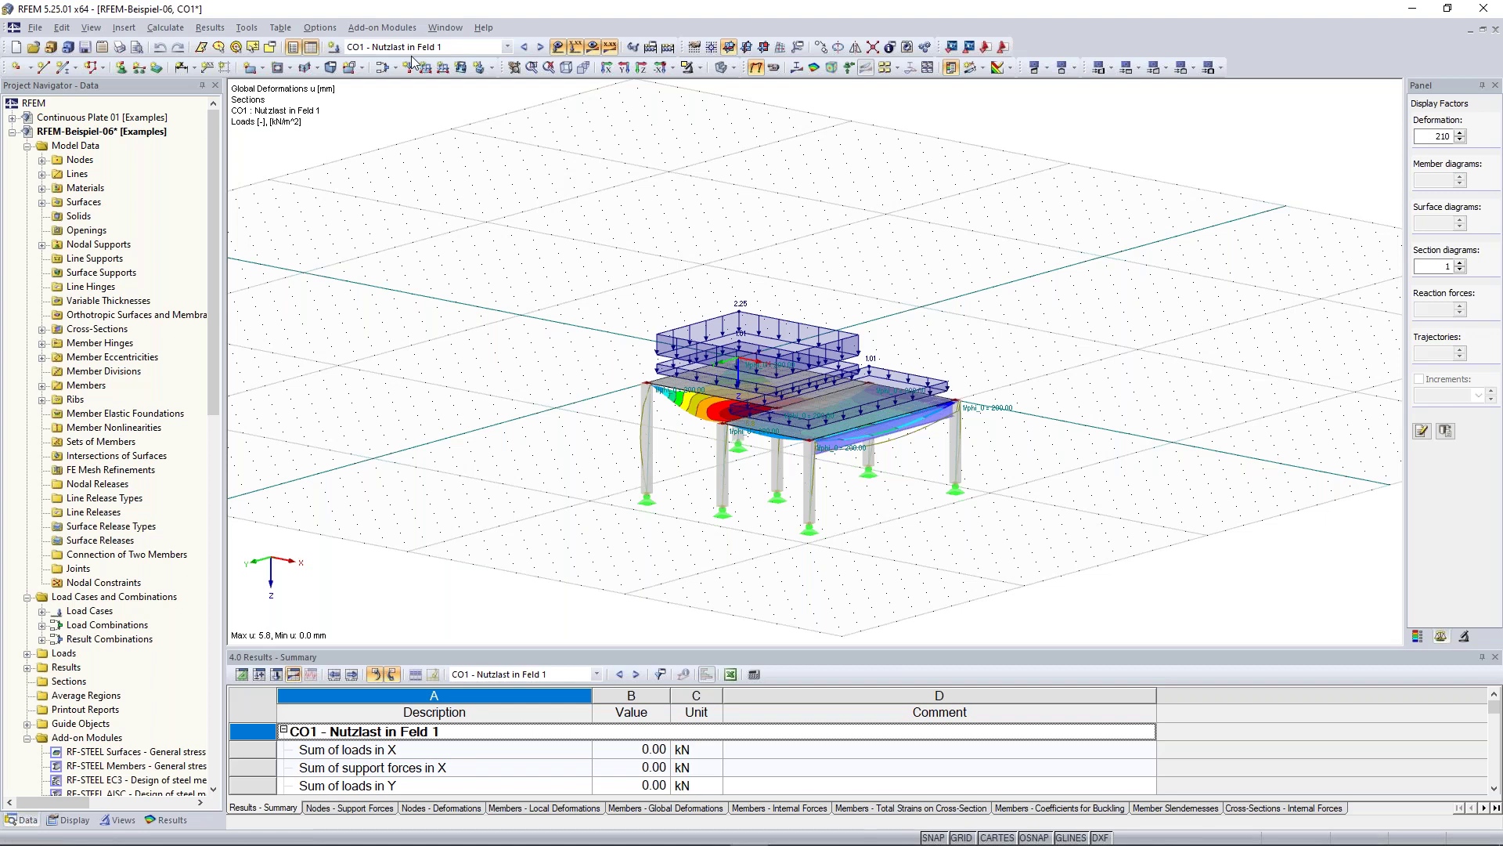
click(319, 29)
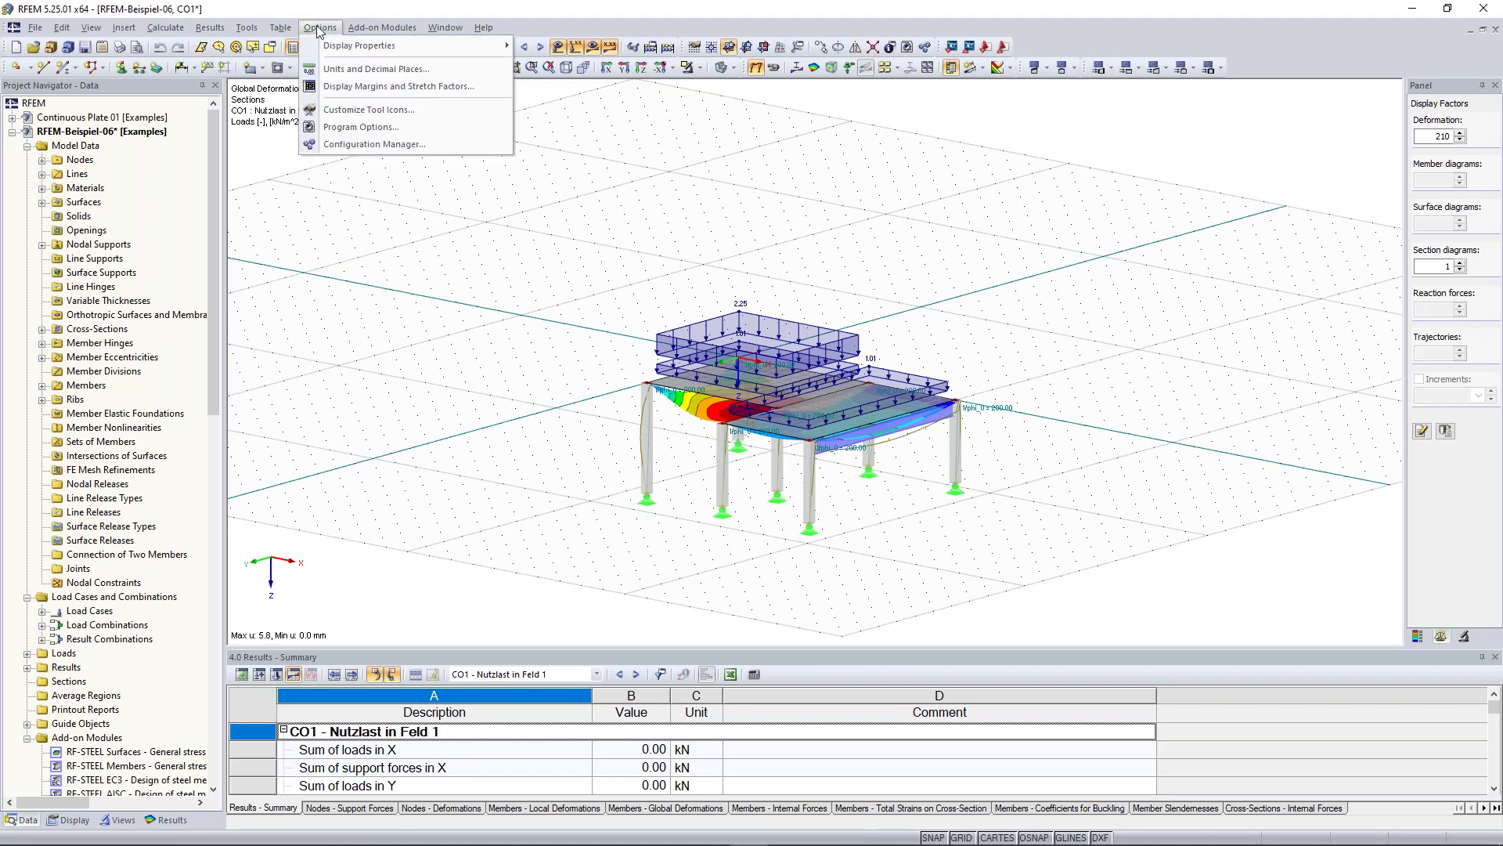
click(376, 146)
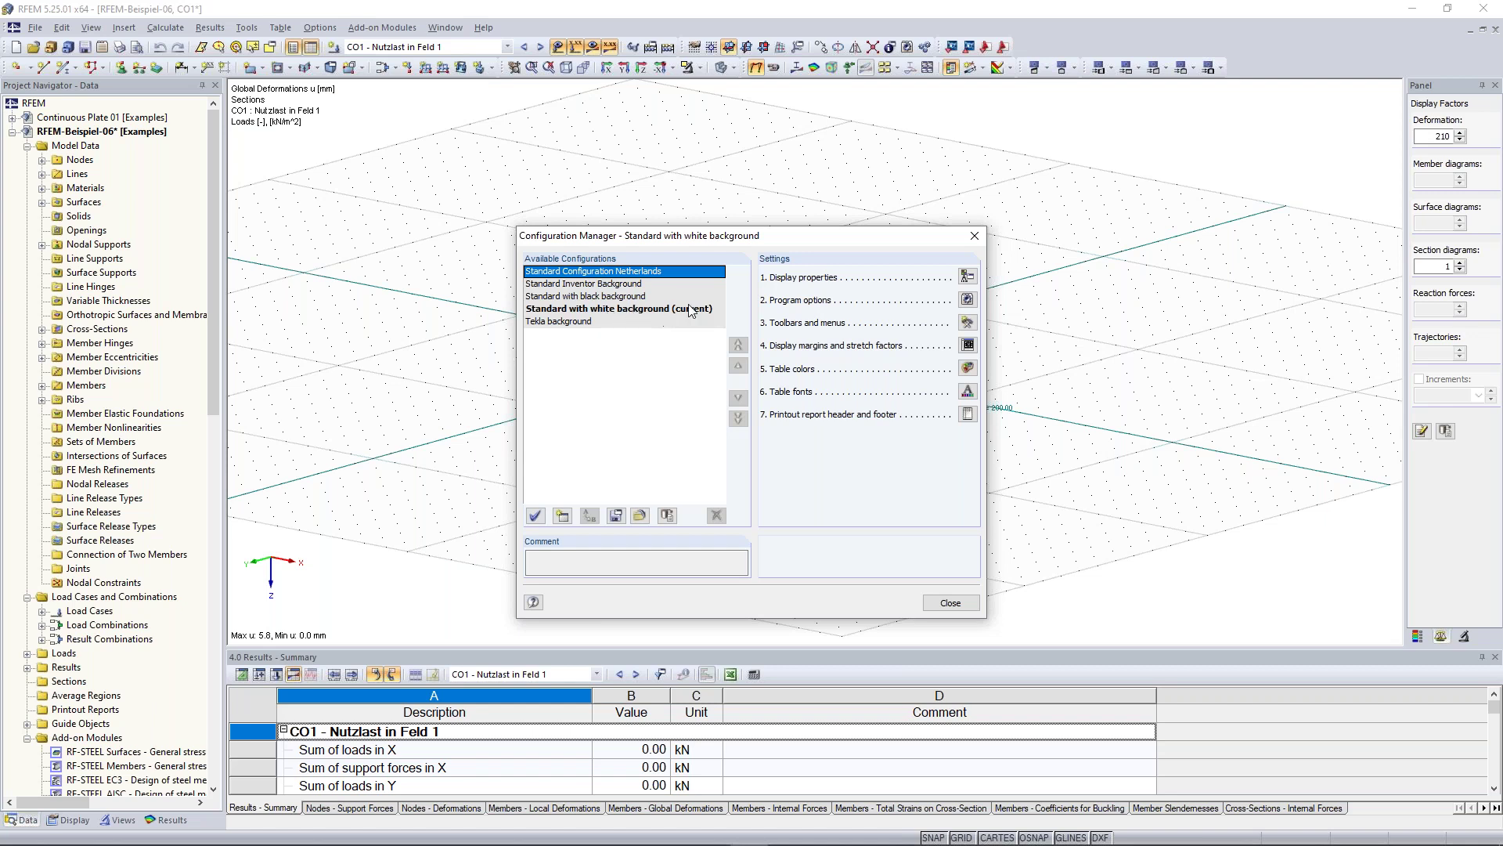
click(632, 298)
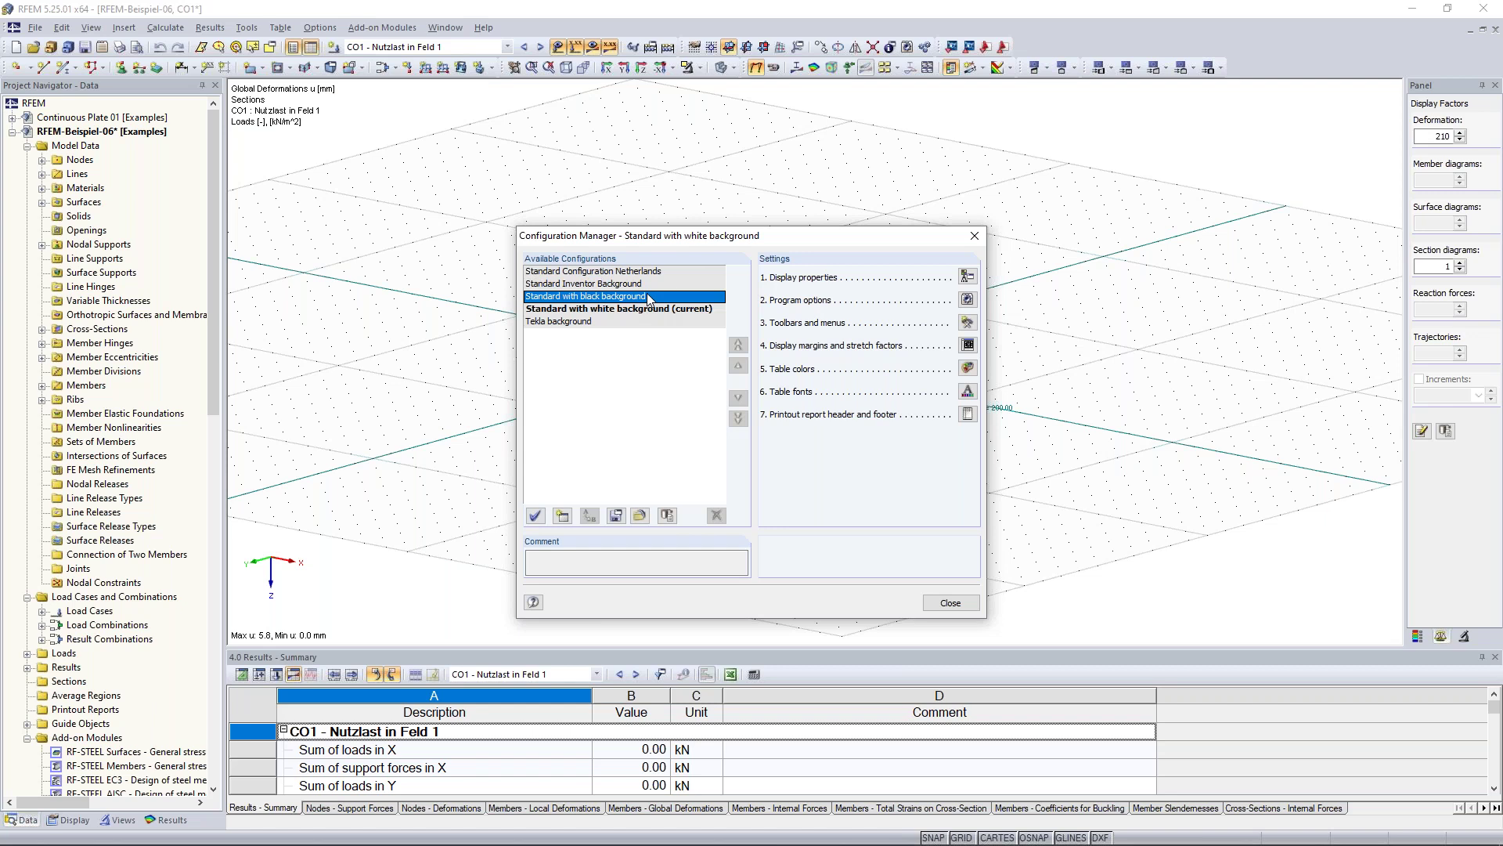
double_click(648, 299)
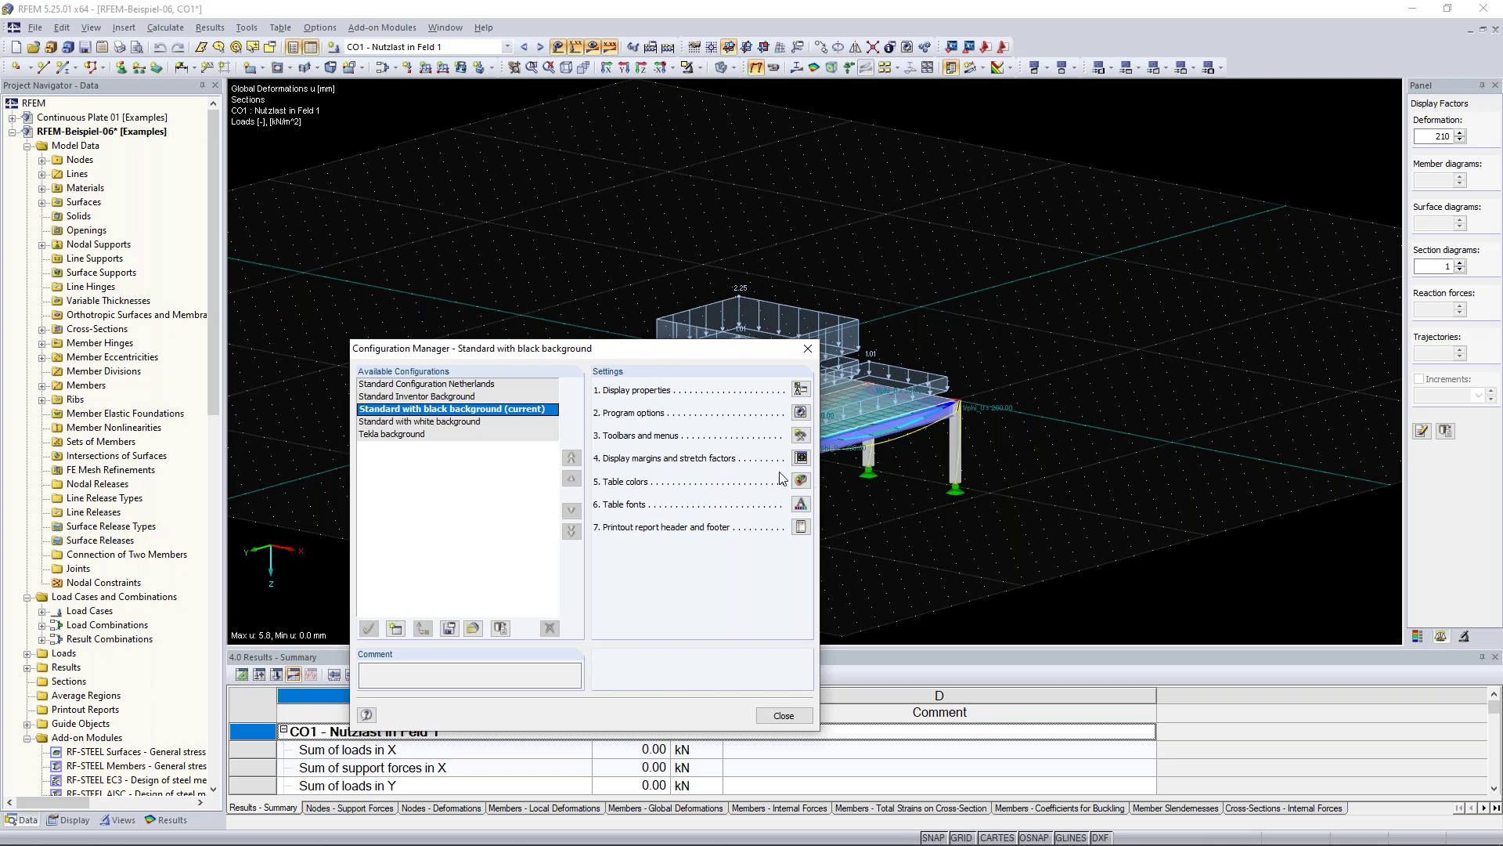
drag(686, 350, 807, 194)
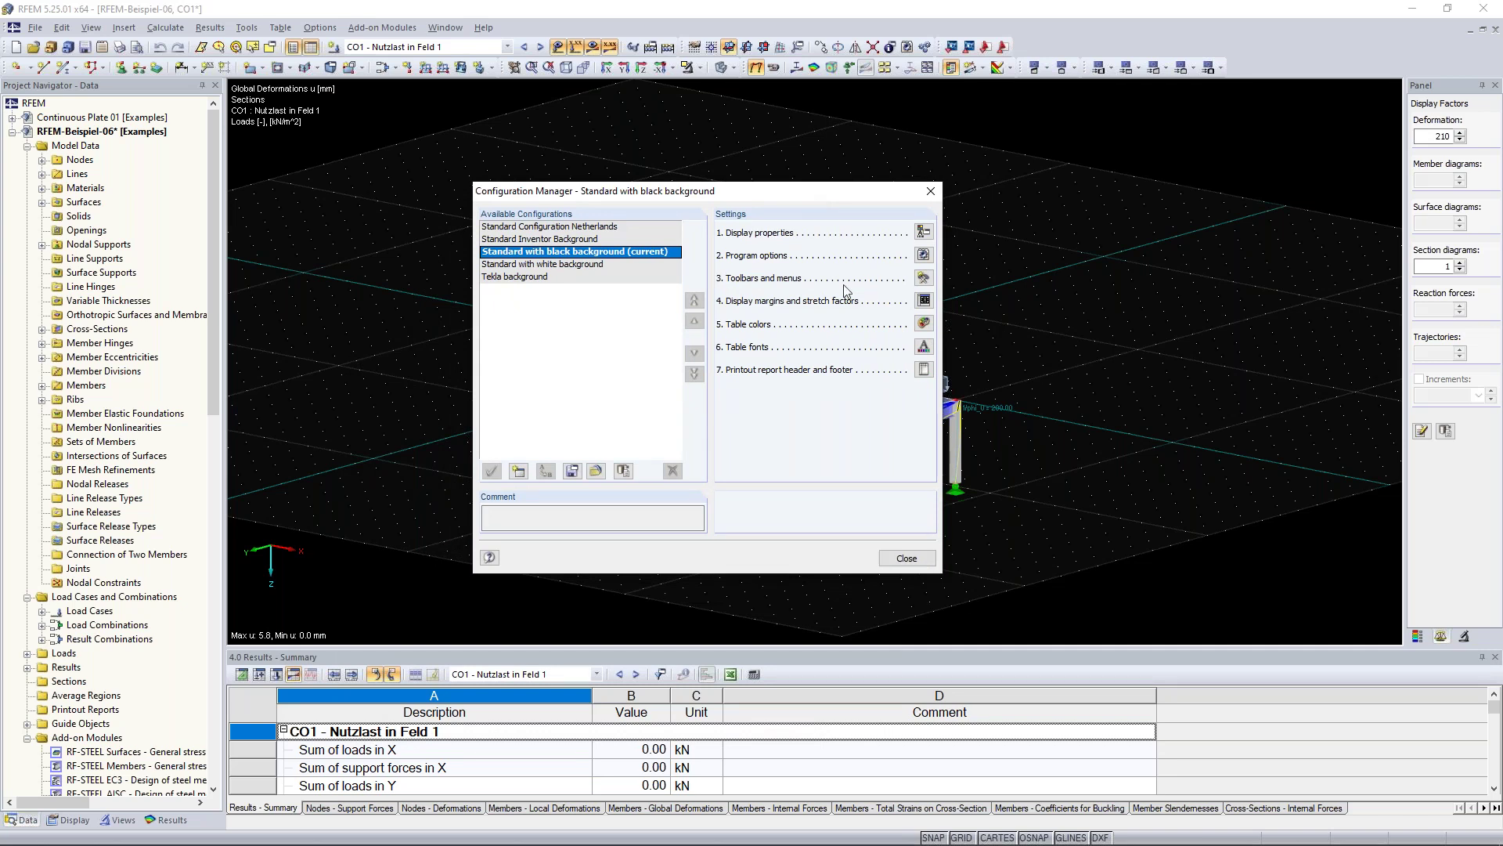
click(910, 559)
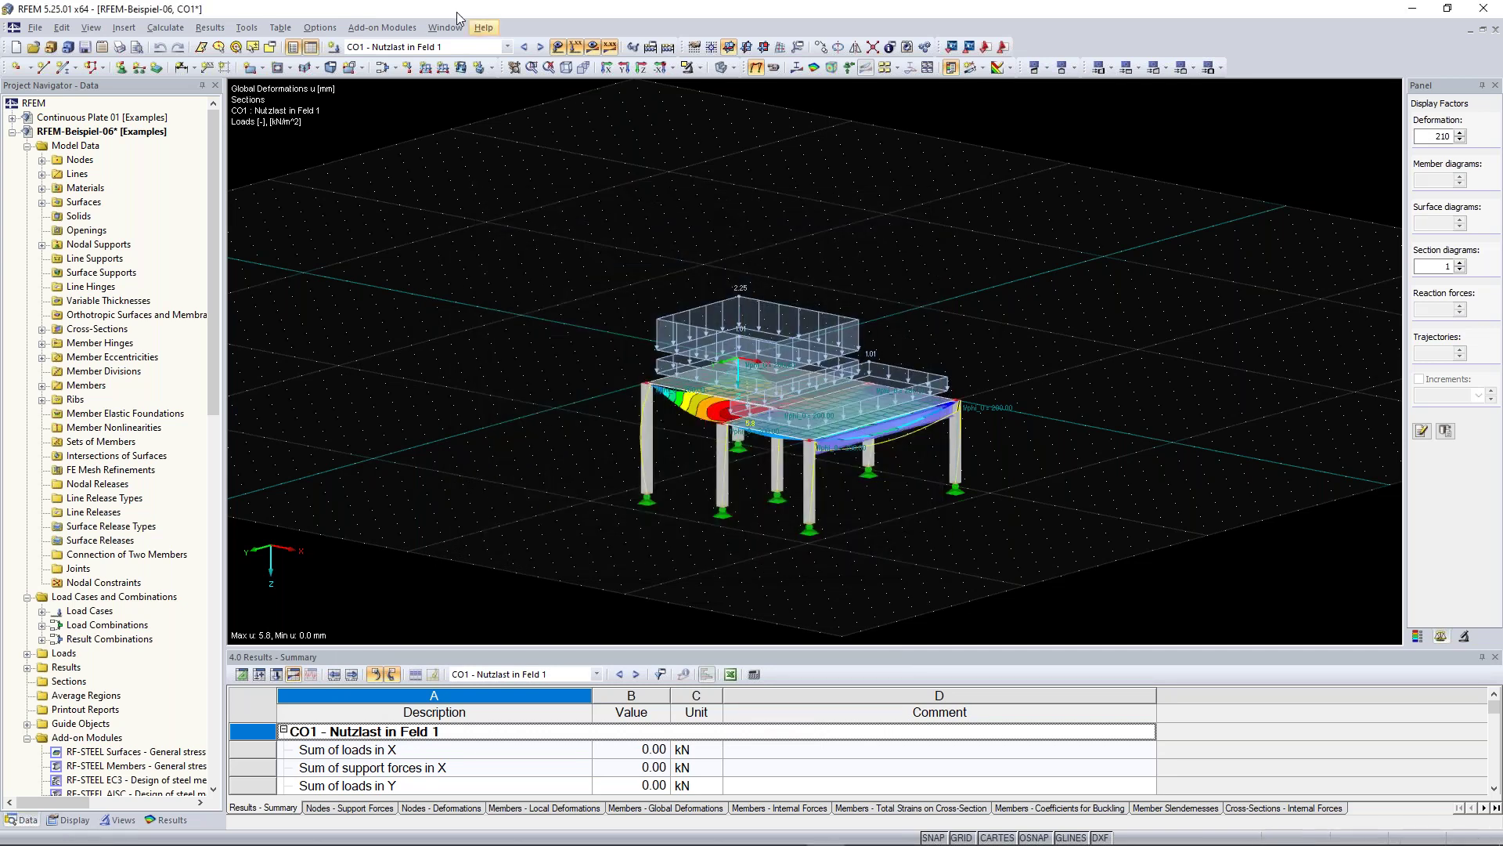
click(382, 28)
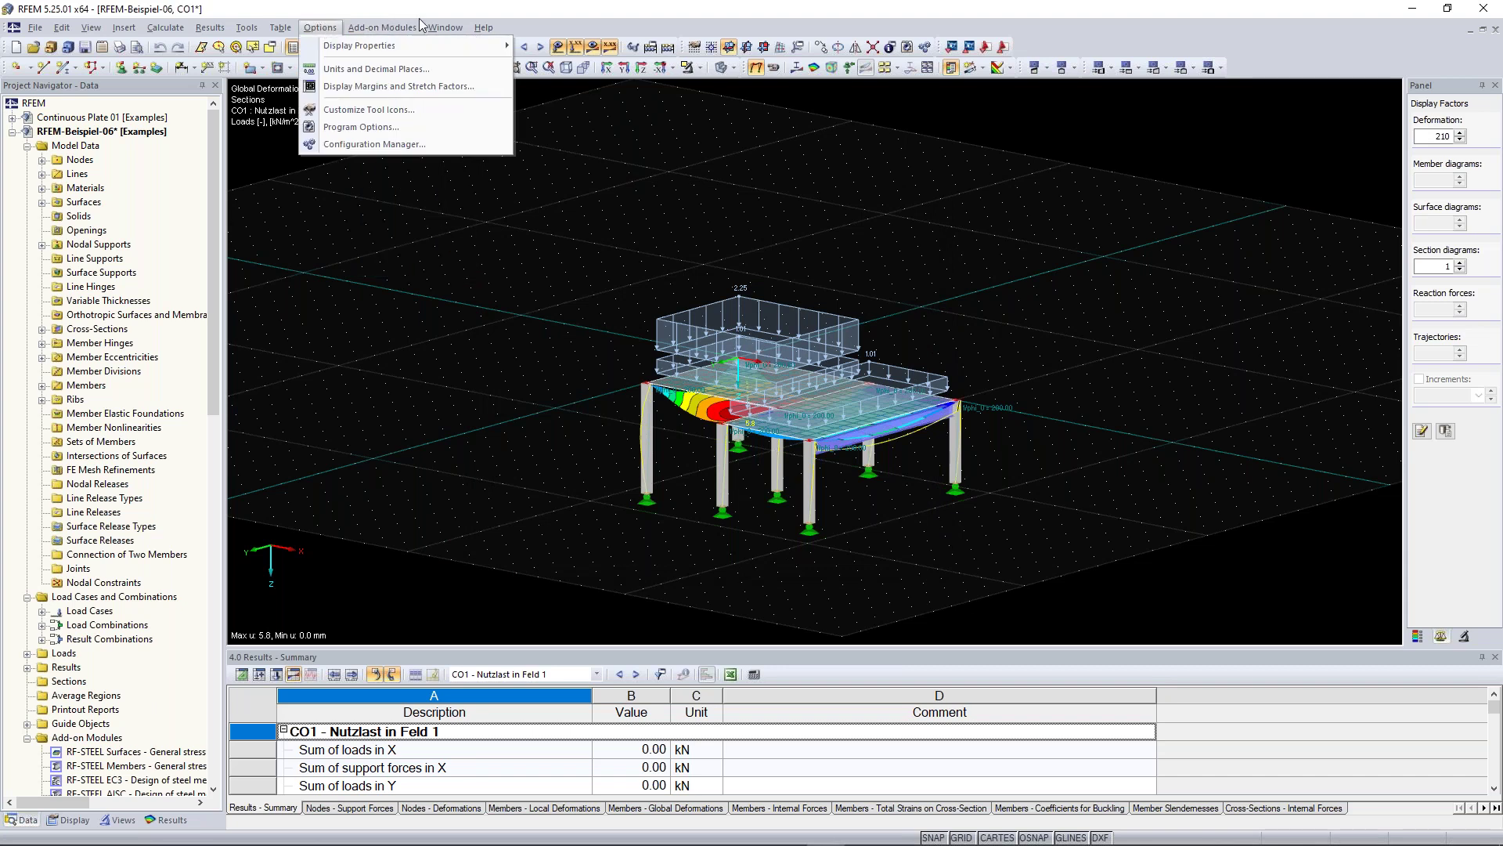
mouse_move(428, 35)
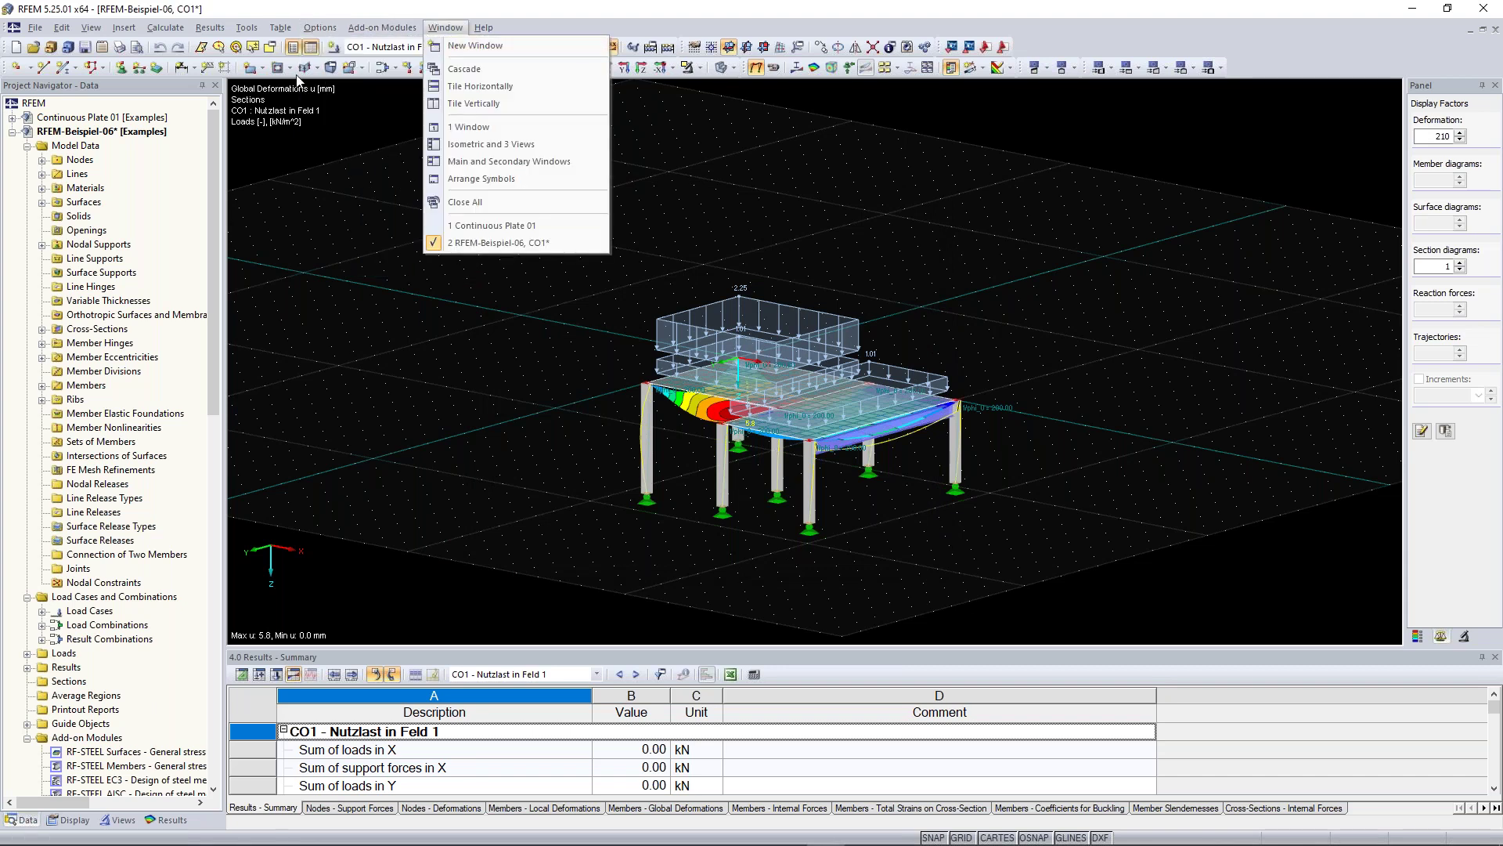
mouse_move(165, 28)
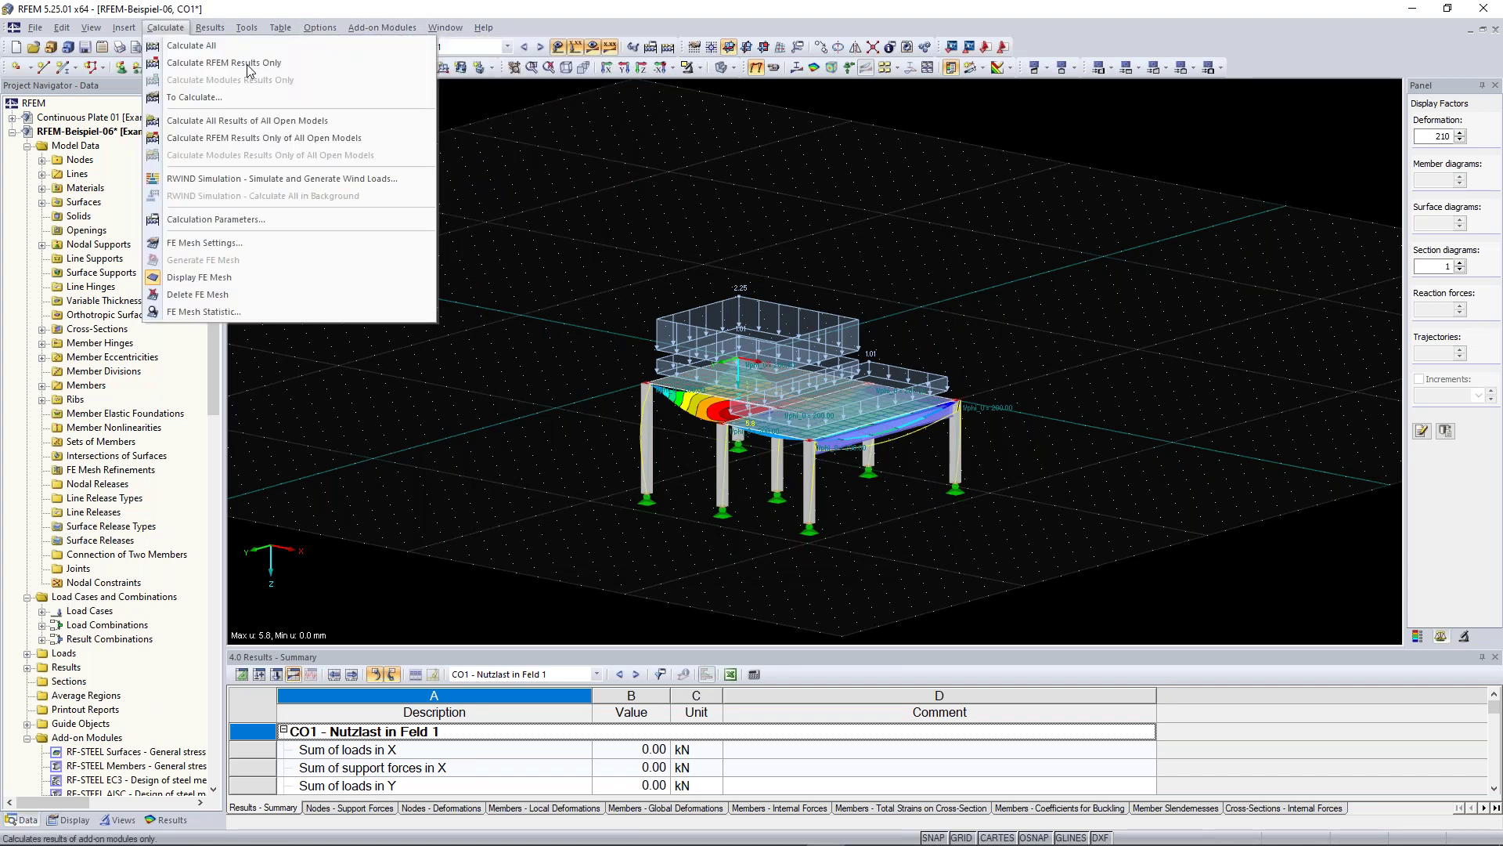
click(345, 47)
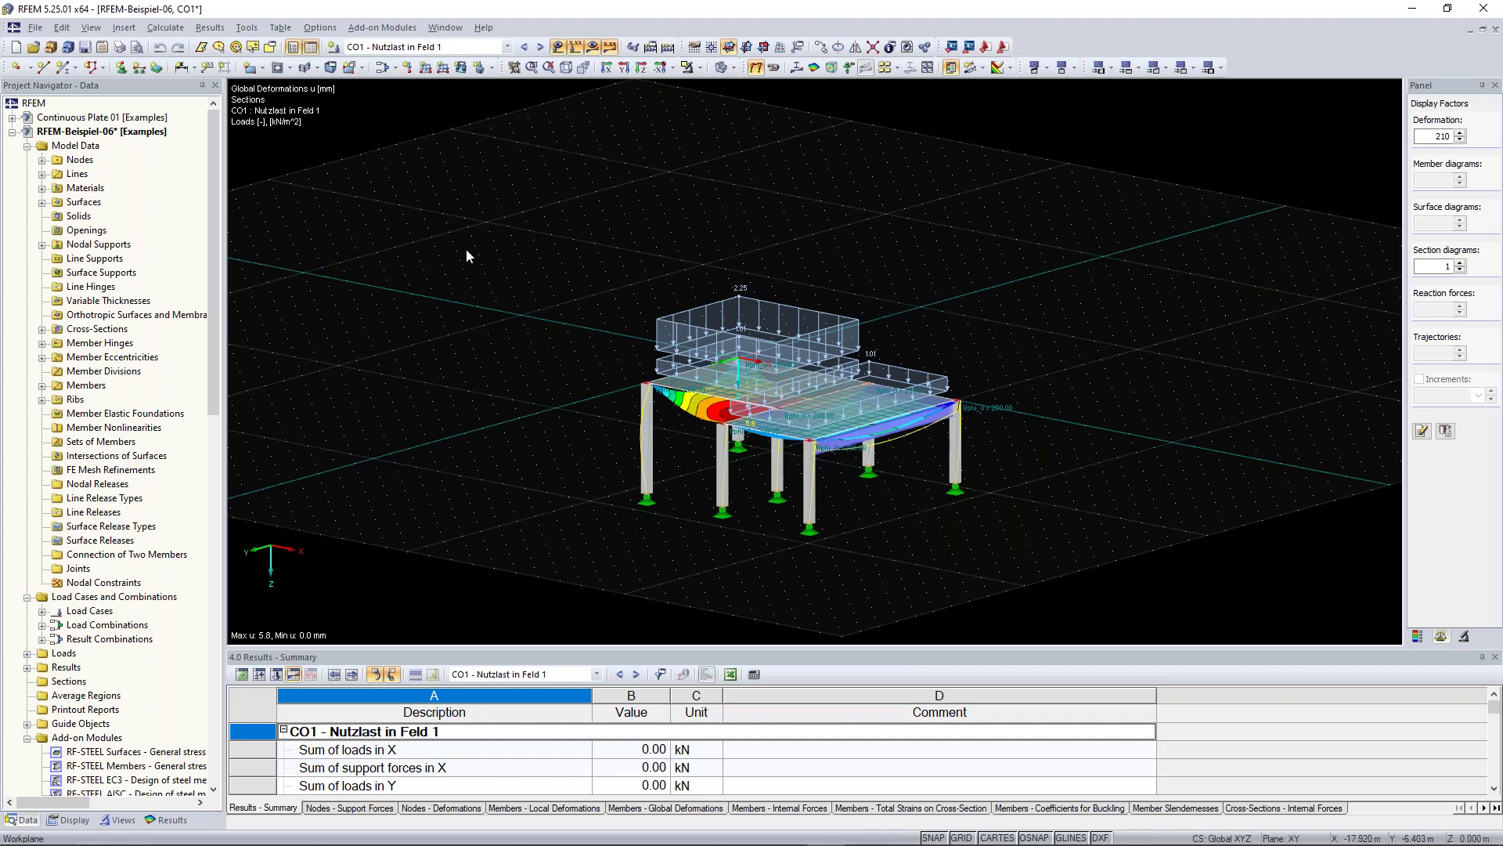
Step: Try placing new standard nodes on the work plane and joining them with lines, and undo the insertions
click(15, 73)
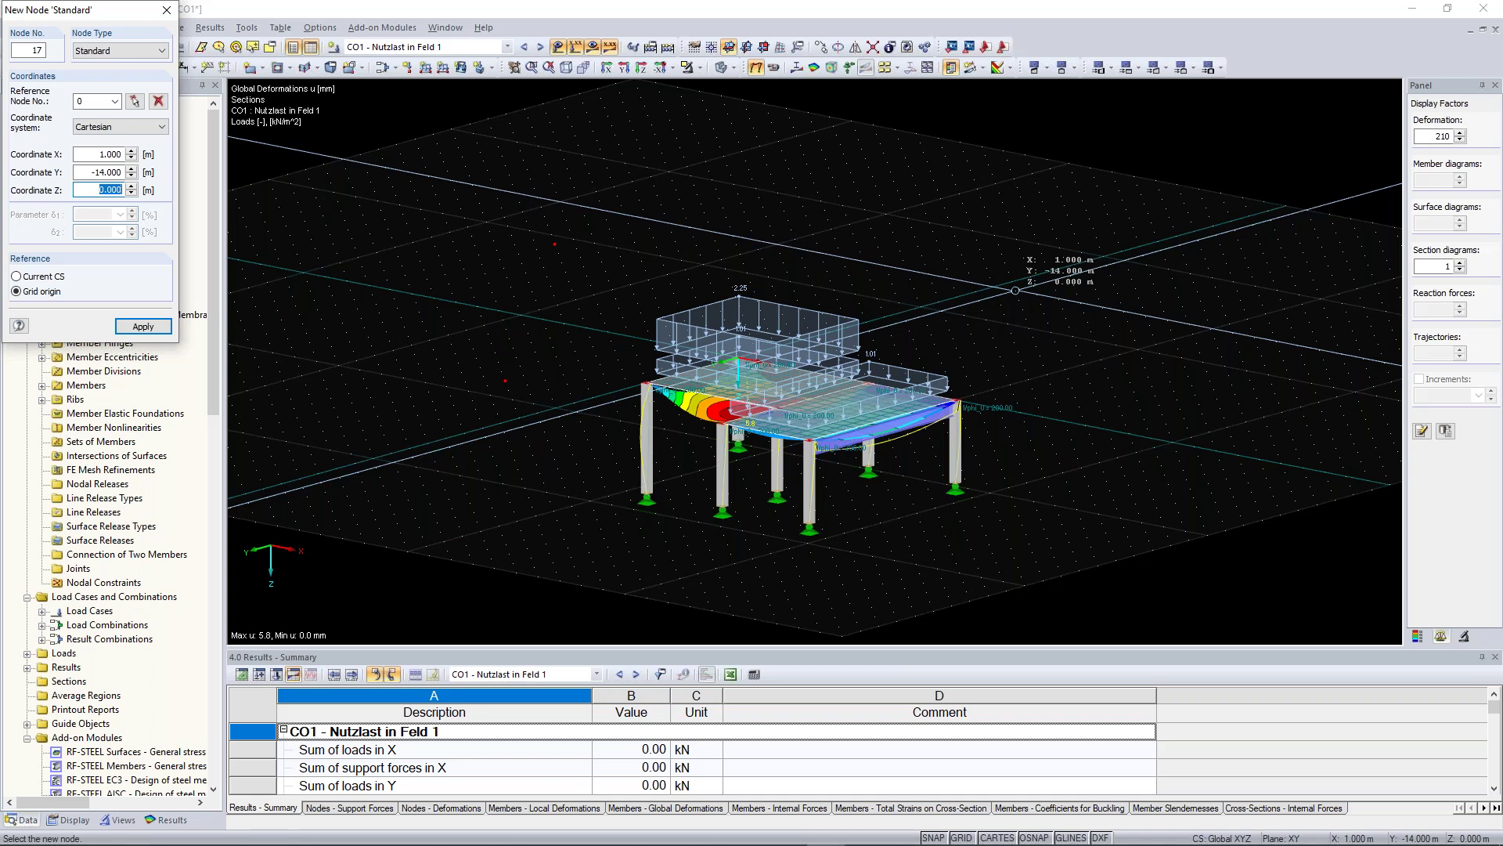
click(1016, 291)
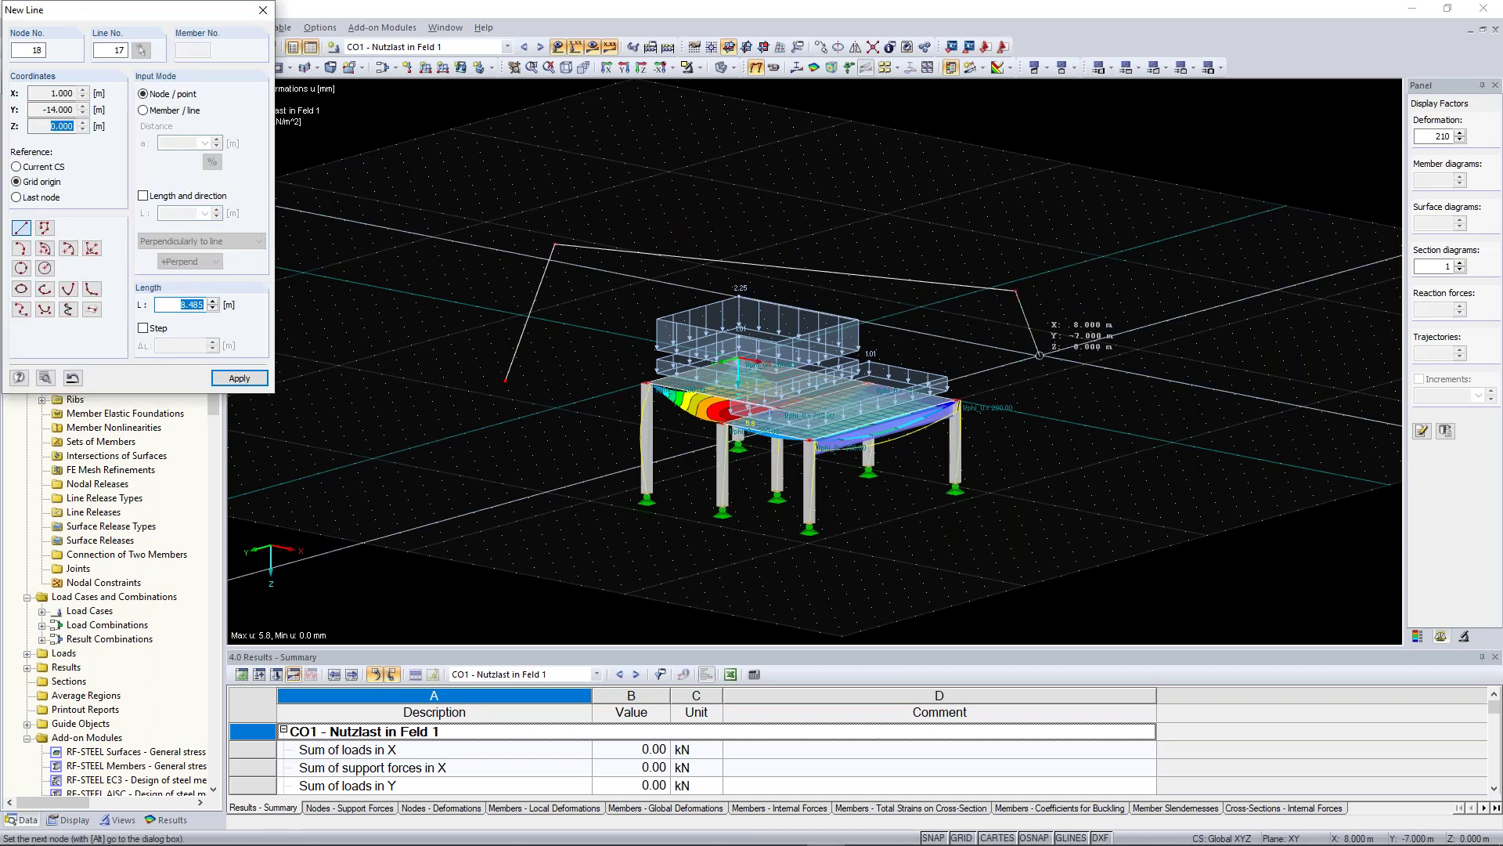
key(Escape)
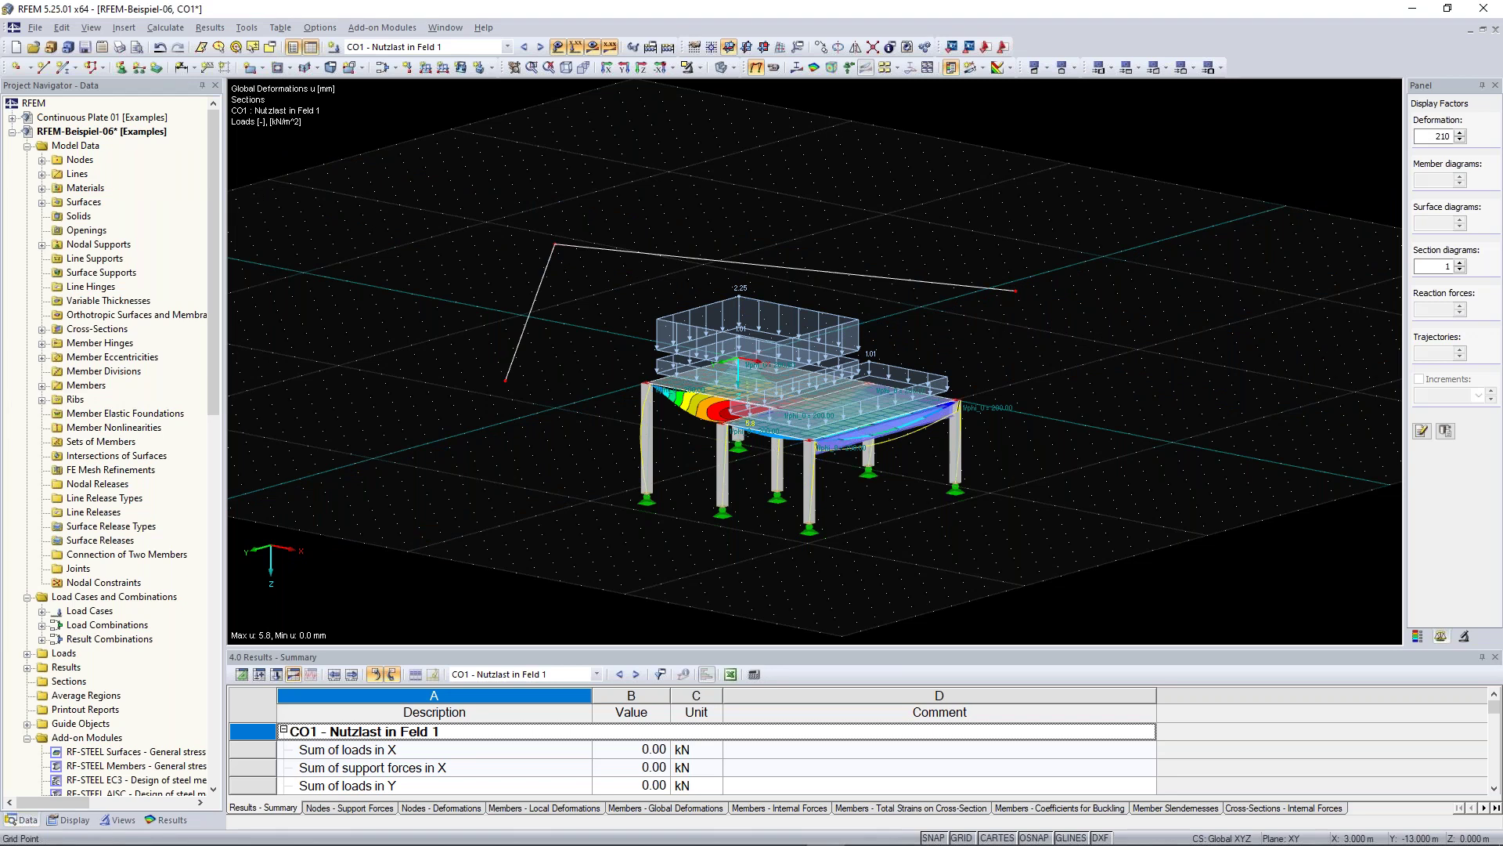
key(ctrl+z)
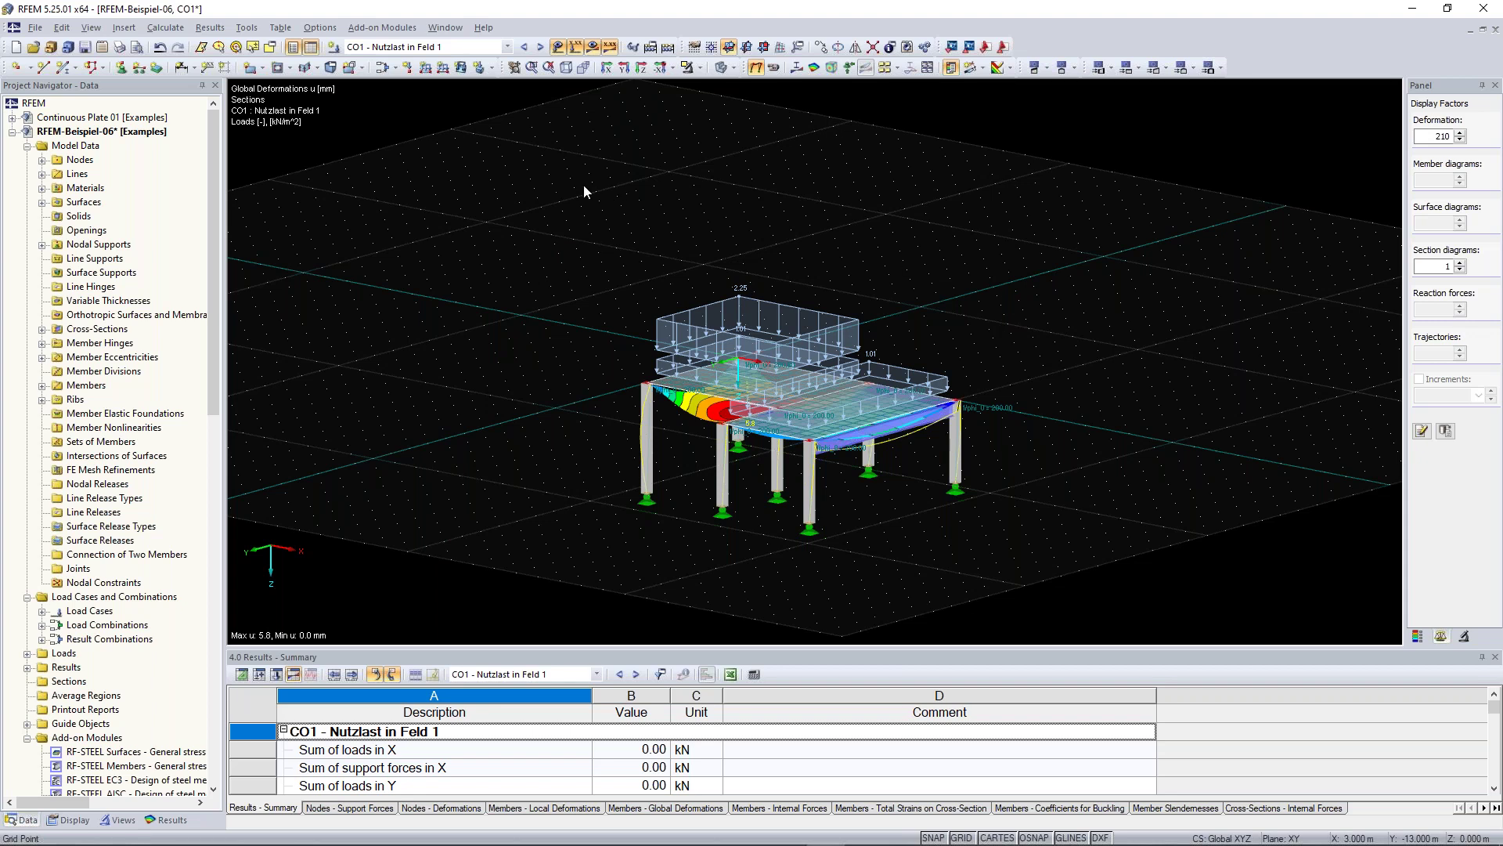
Step: Restore the display configuration with white background in the Configuration Manager
click(323, 28)
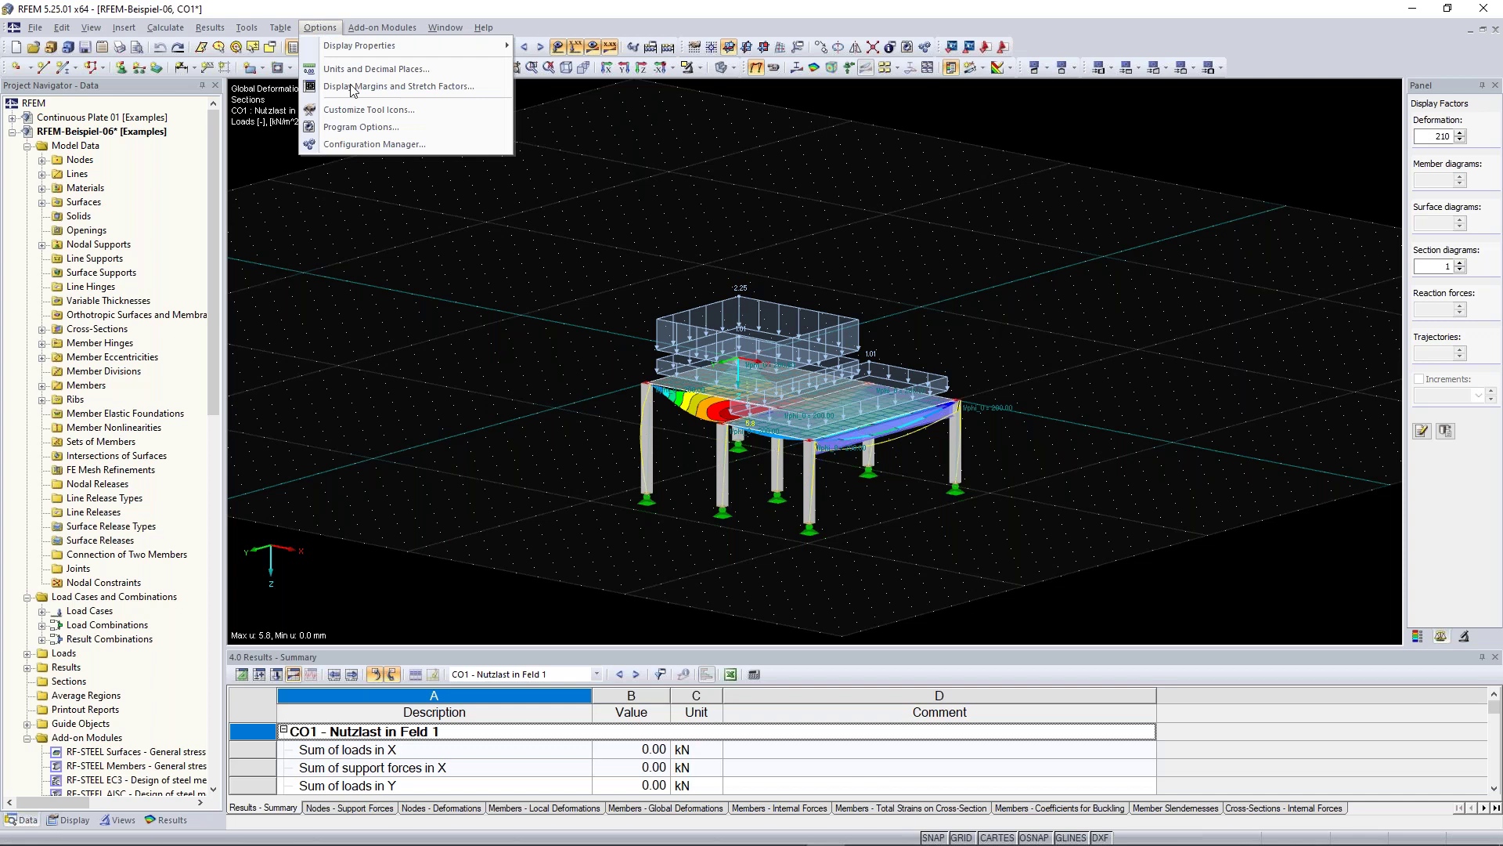
click(375, 144)
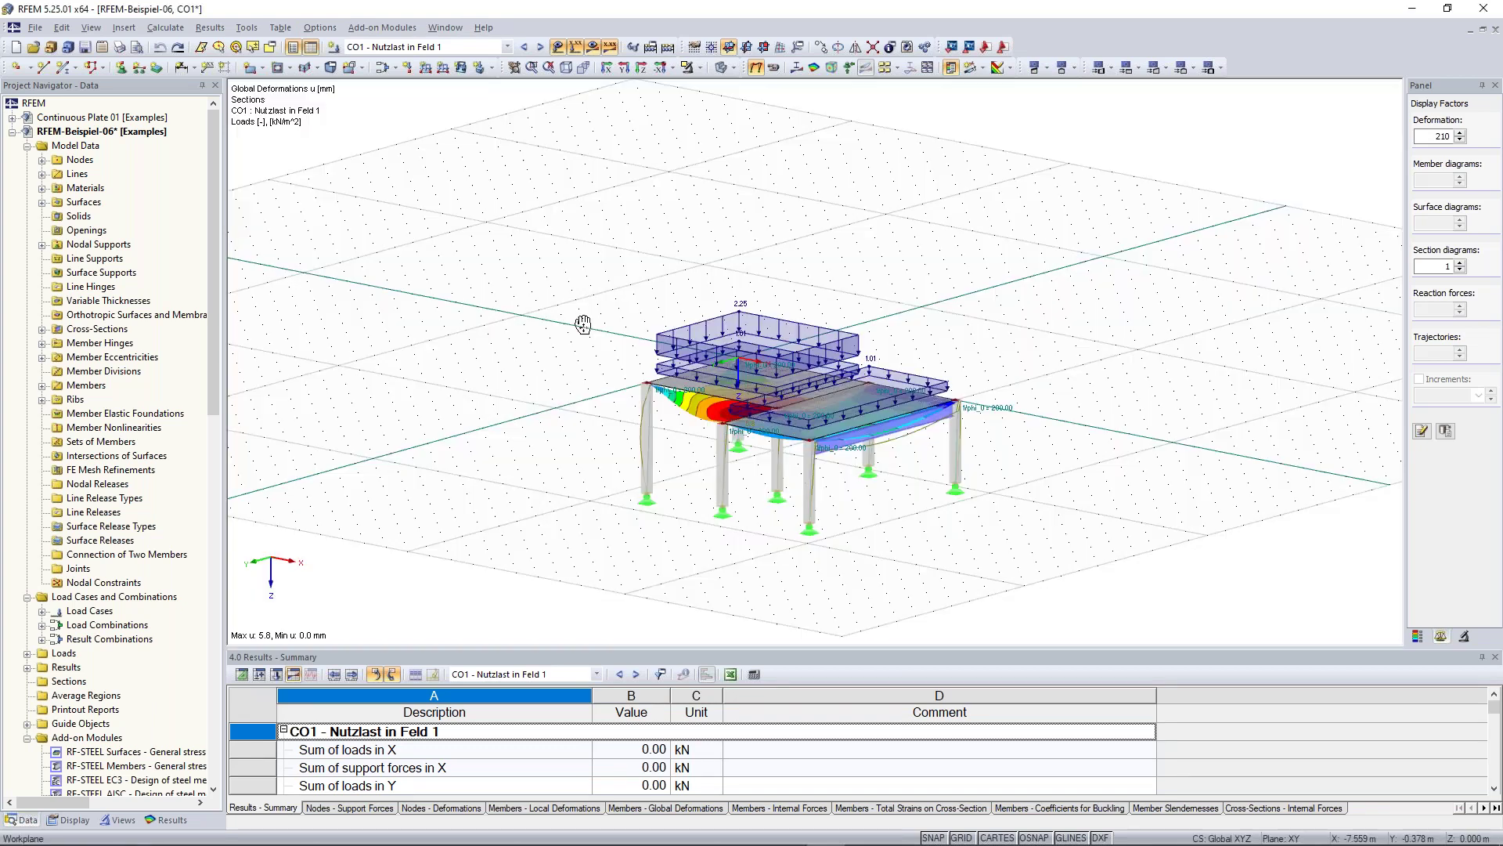
middle_drag(584, 326, 621, 321)
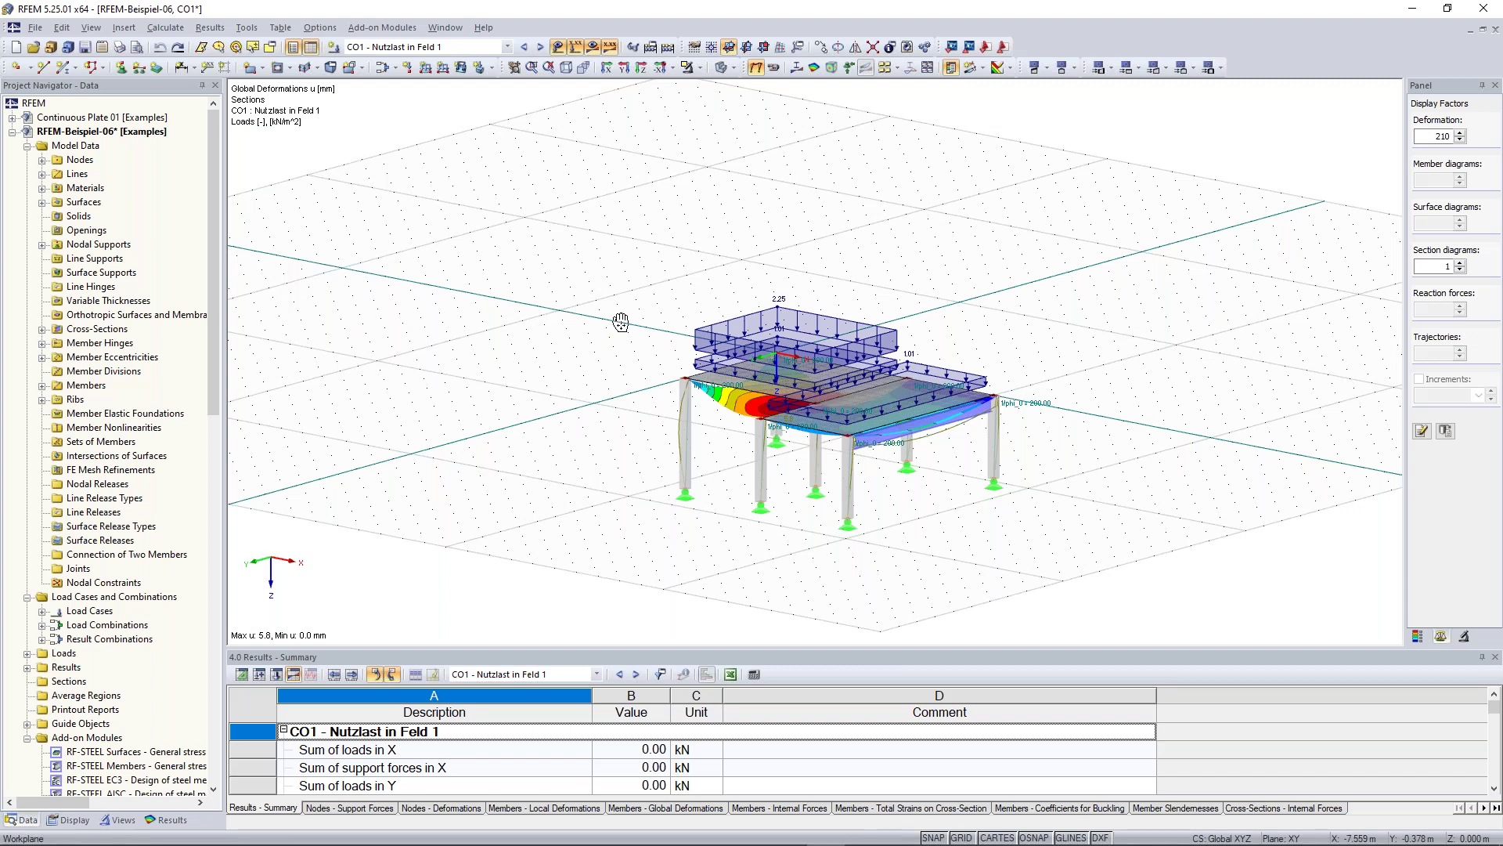
middle_drag(621, 322, 624, 322)
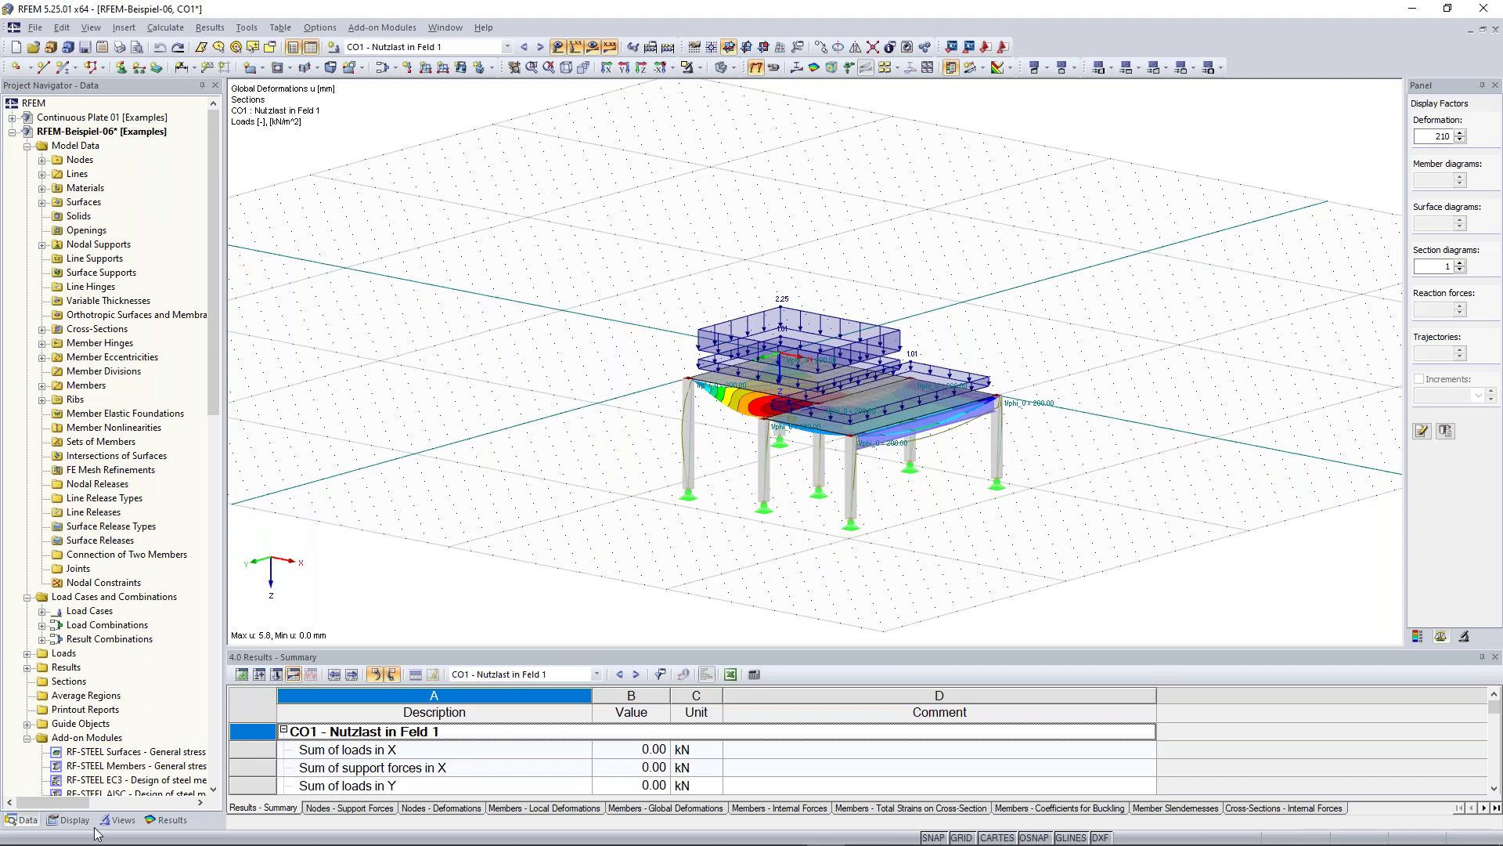
Step: Examine the node commands and the node list in the data tree of RFEM-Beispiel-06, and locate node 6 on the model
click(166, 821)
click(24, 821)
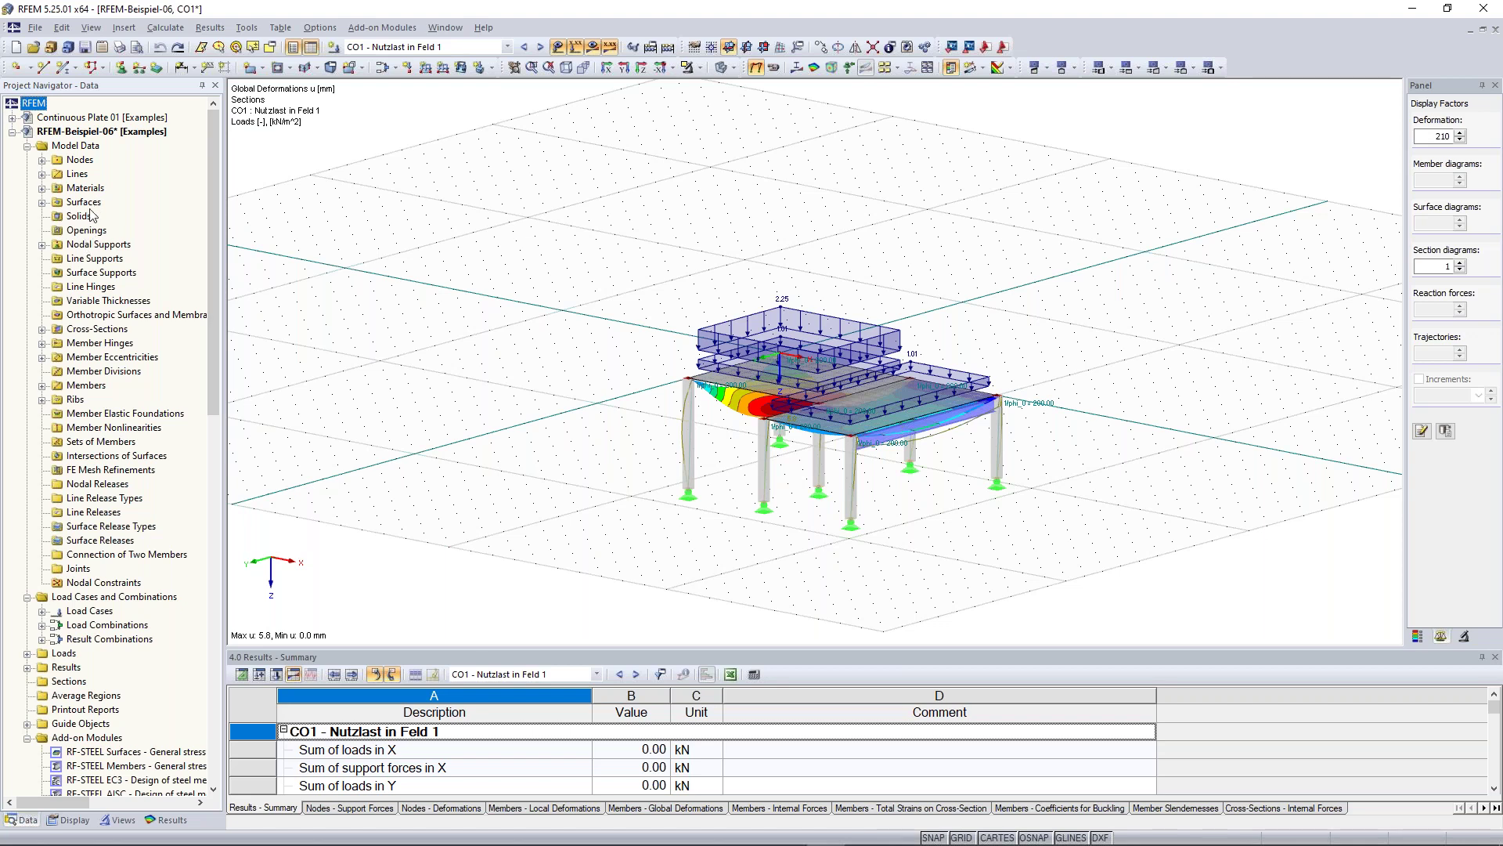
right_click(78, 163)
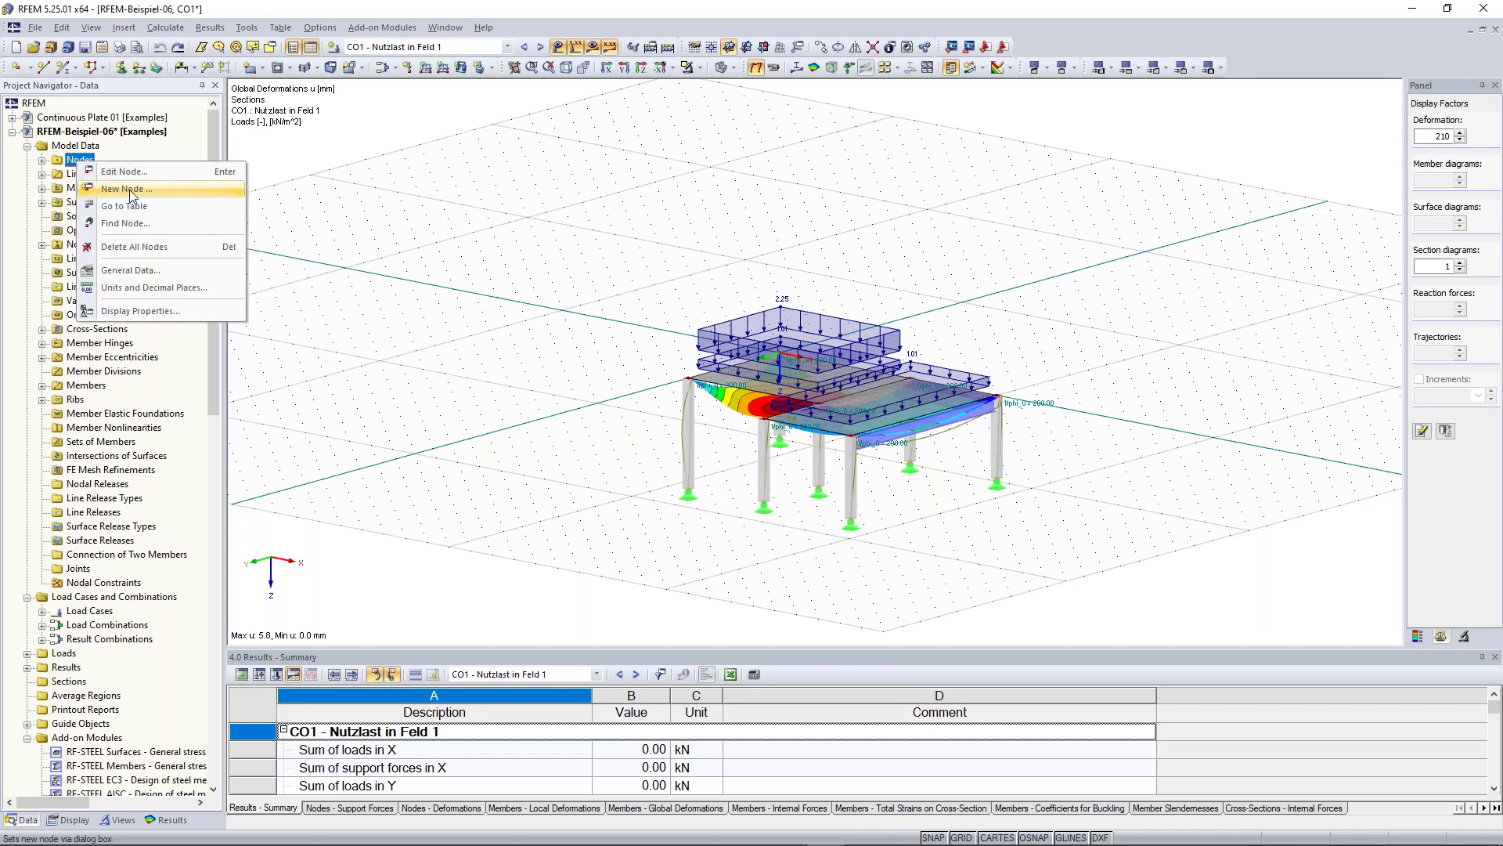
click(218, 152)
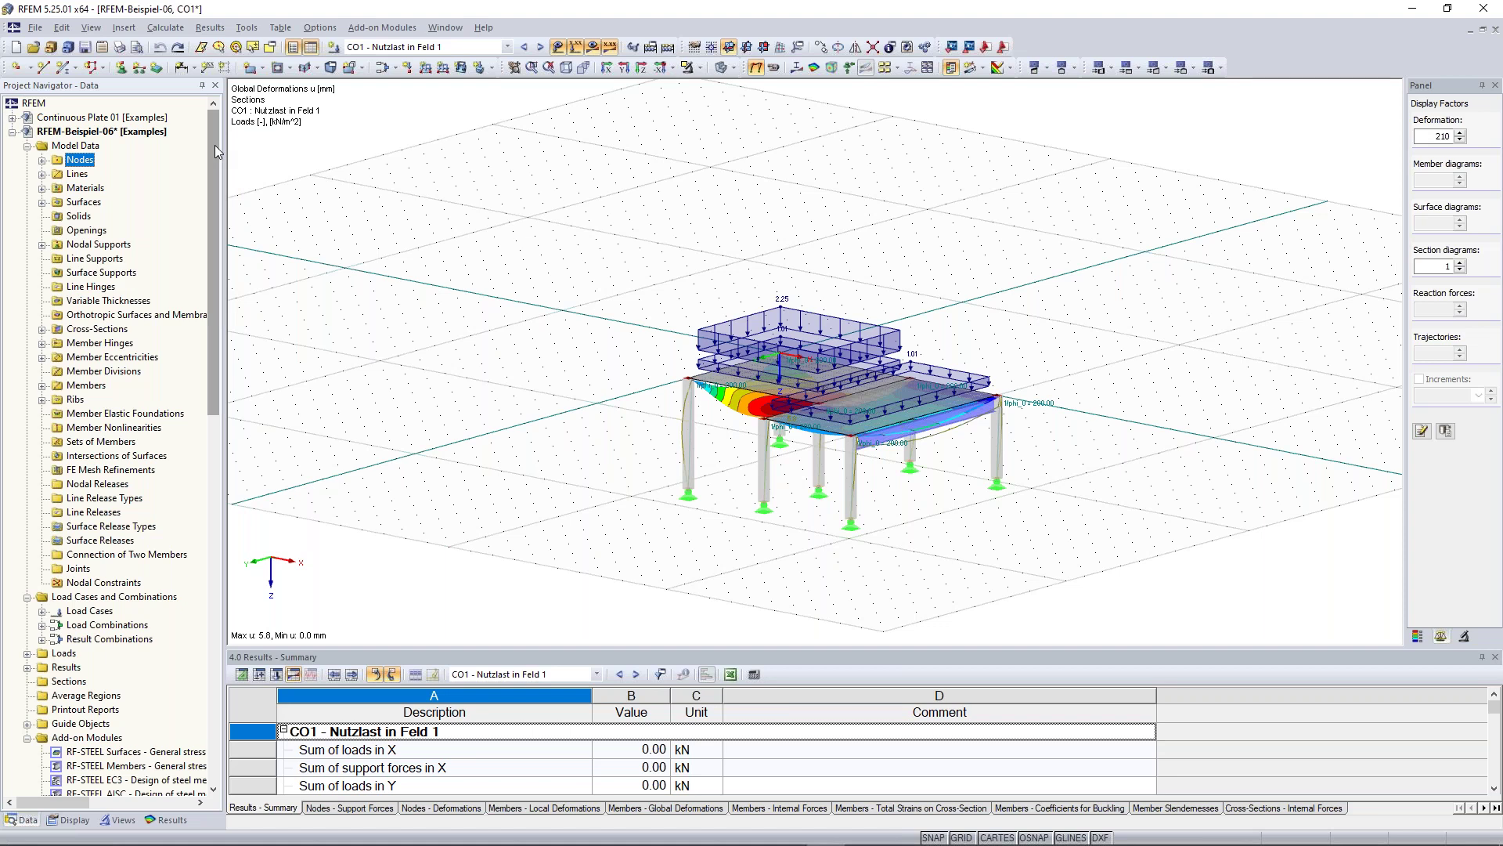
click(42, 161)
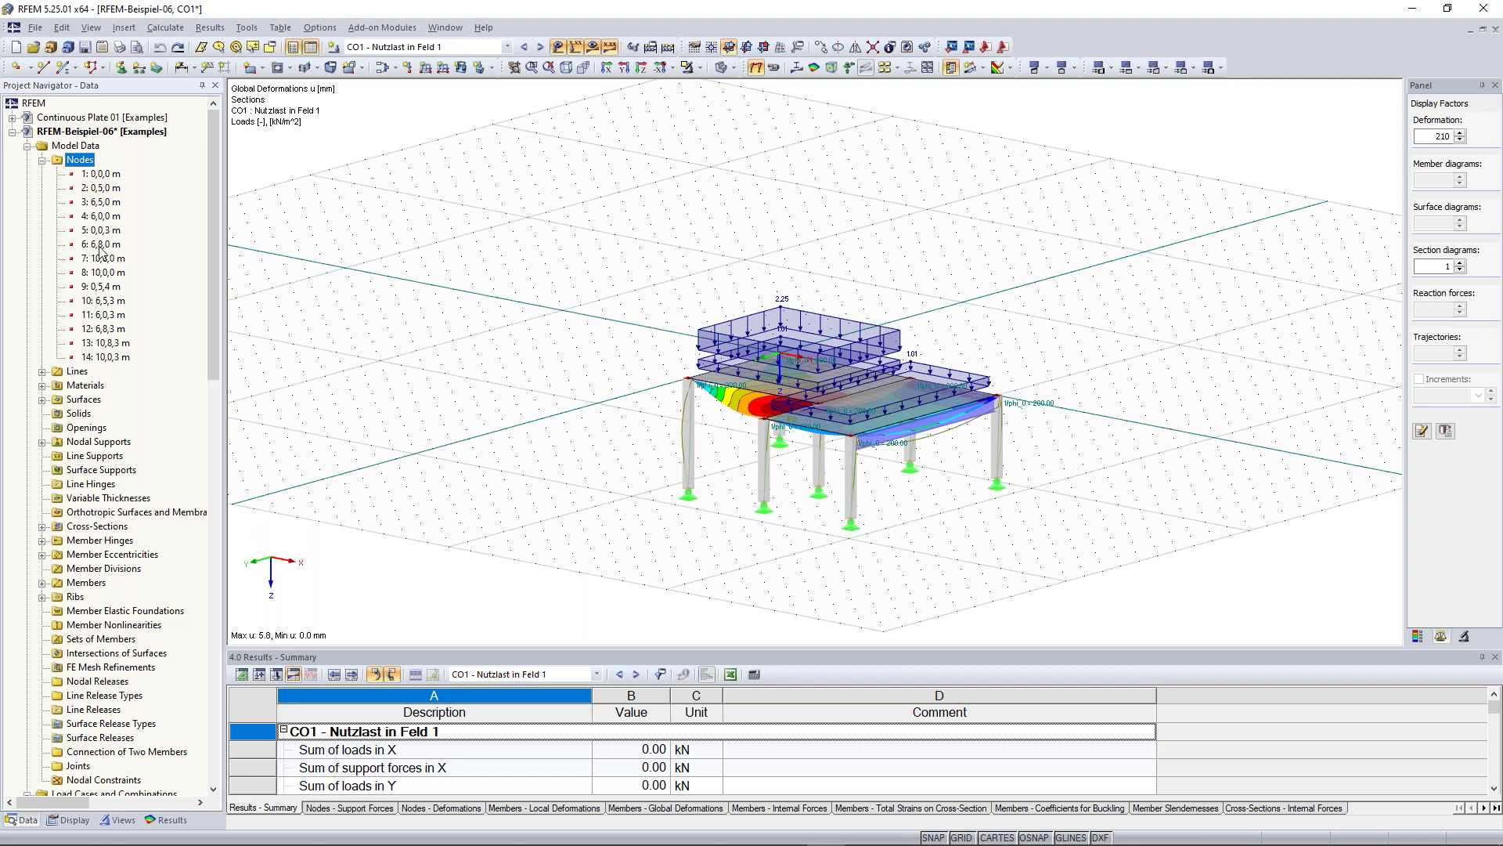
click(100, 245)
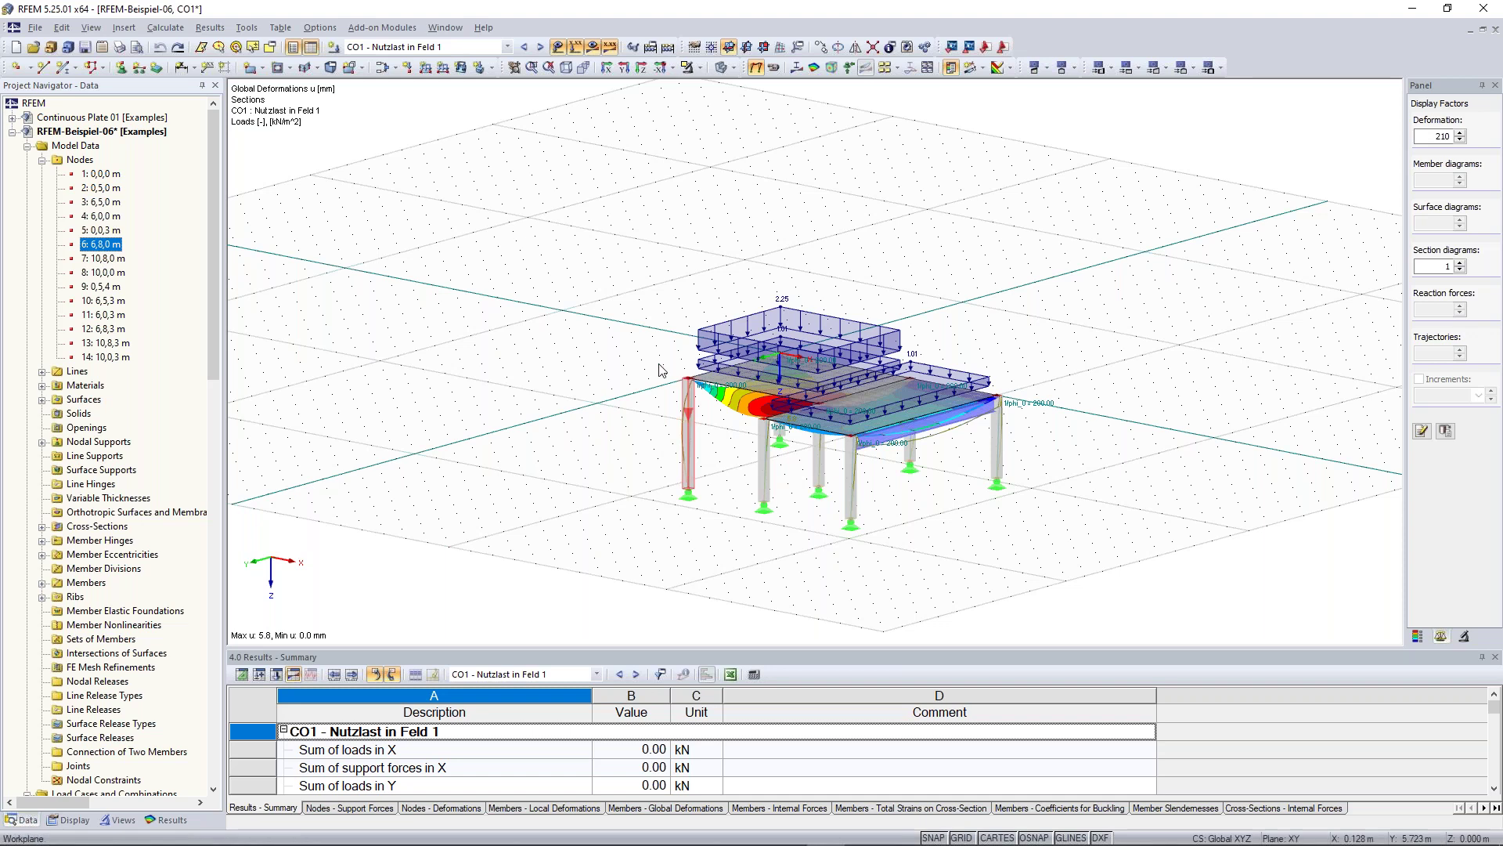
mouse_move(594, 348)
middle_down()
mouse_move(530, 339)
mouse_move(520, 355)
mouse_move(575, 353)
middle_up()
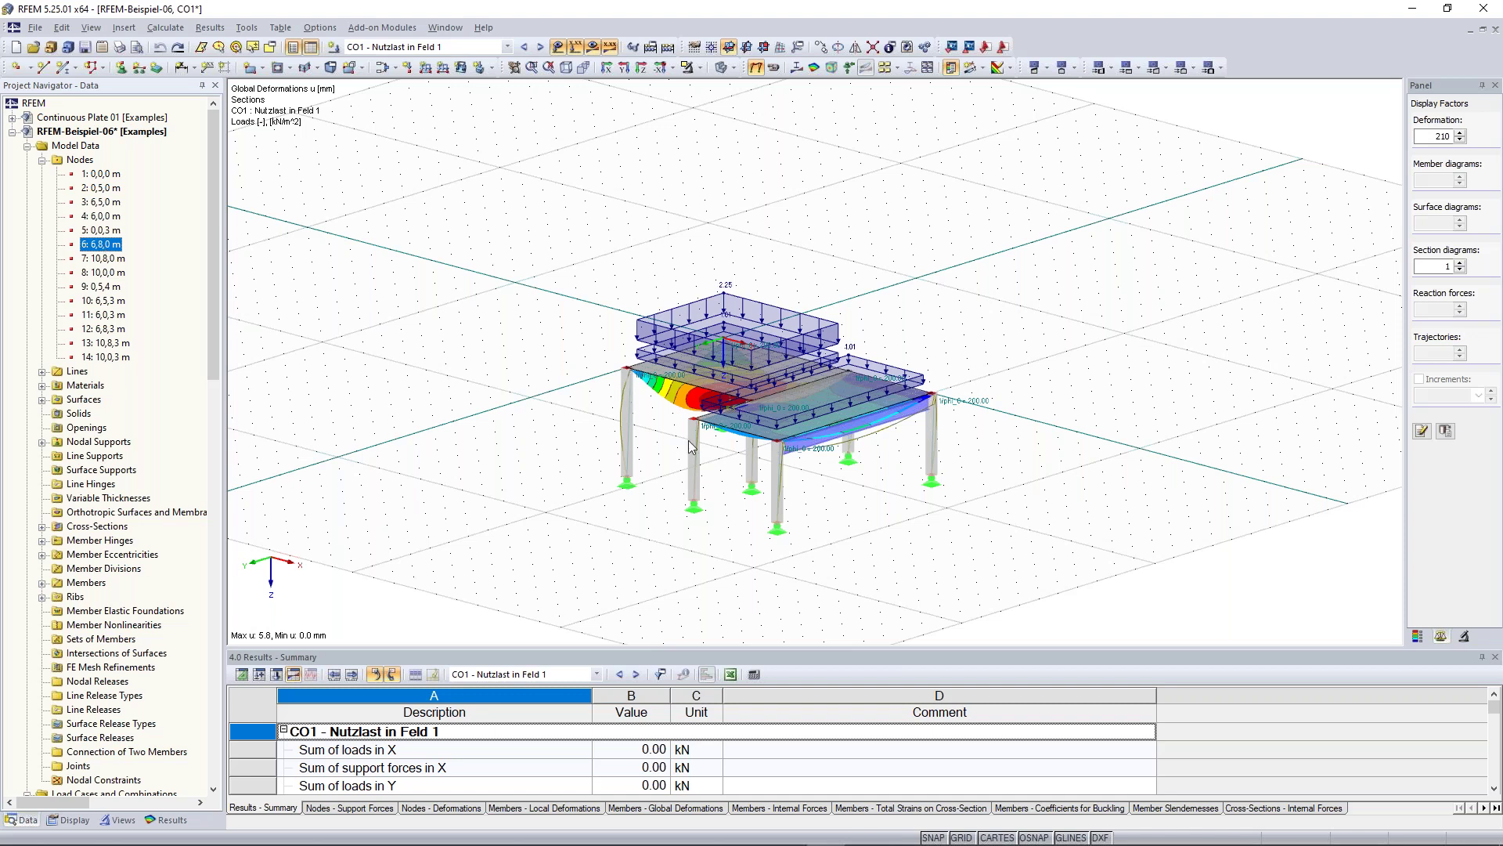
ctrl+middle_drag(689, 441, 696, 429)
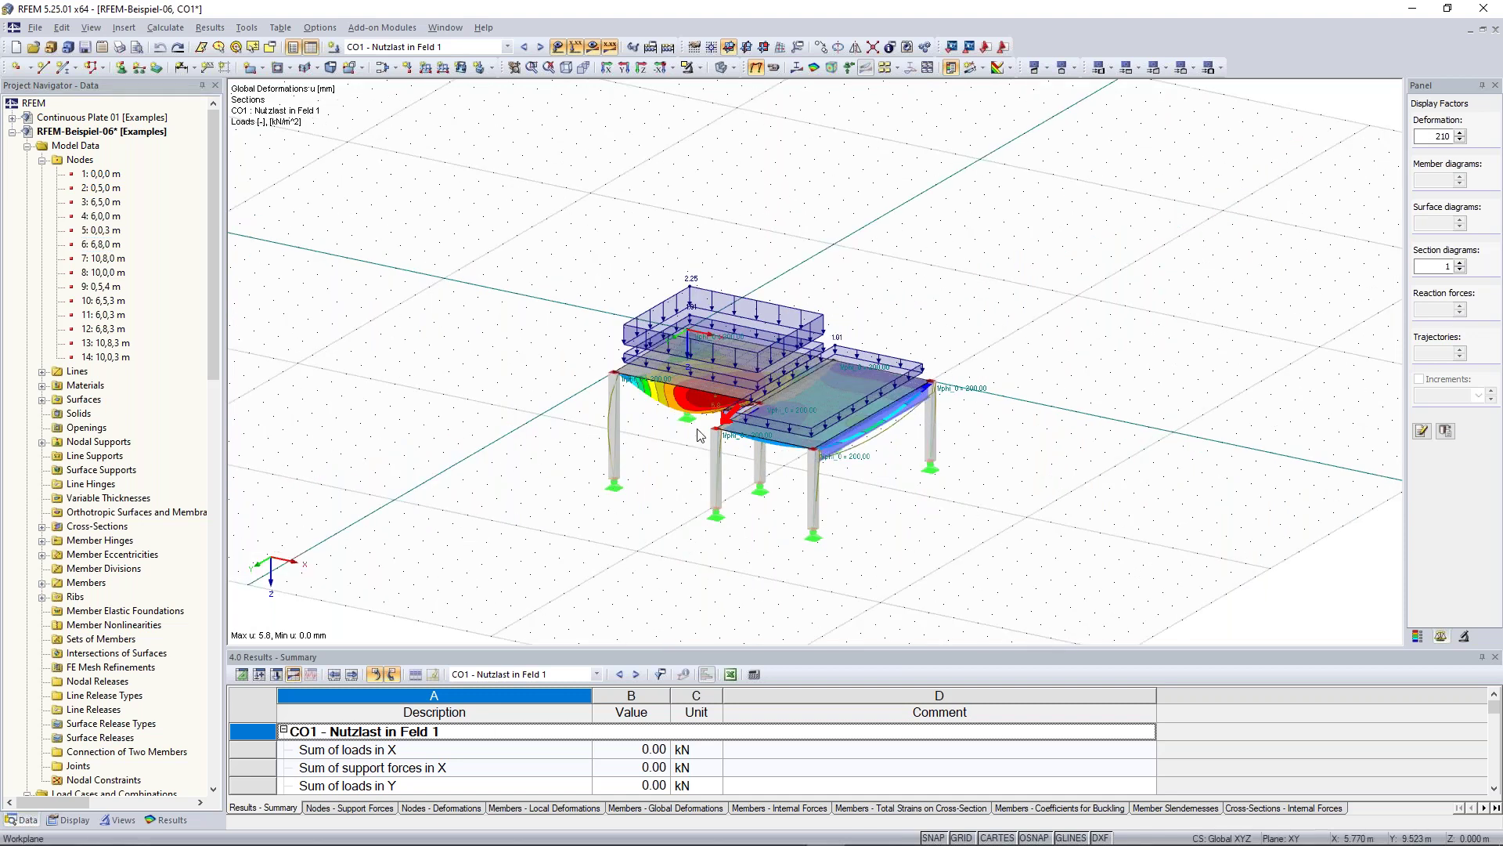
Step: Examine the line entries in the model data and locate individual lines on the model, and collapse the line and node lists
click(42, 371)
click(117, 443)
click(112, 513)
click(43, 371)
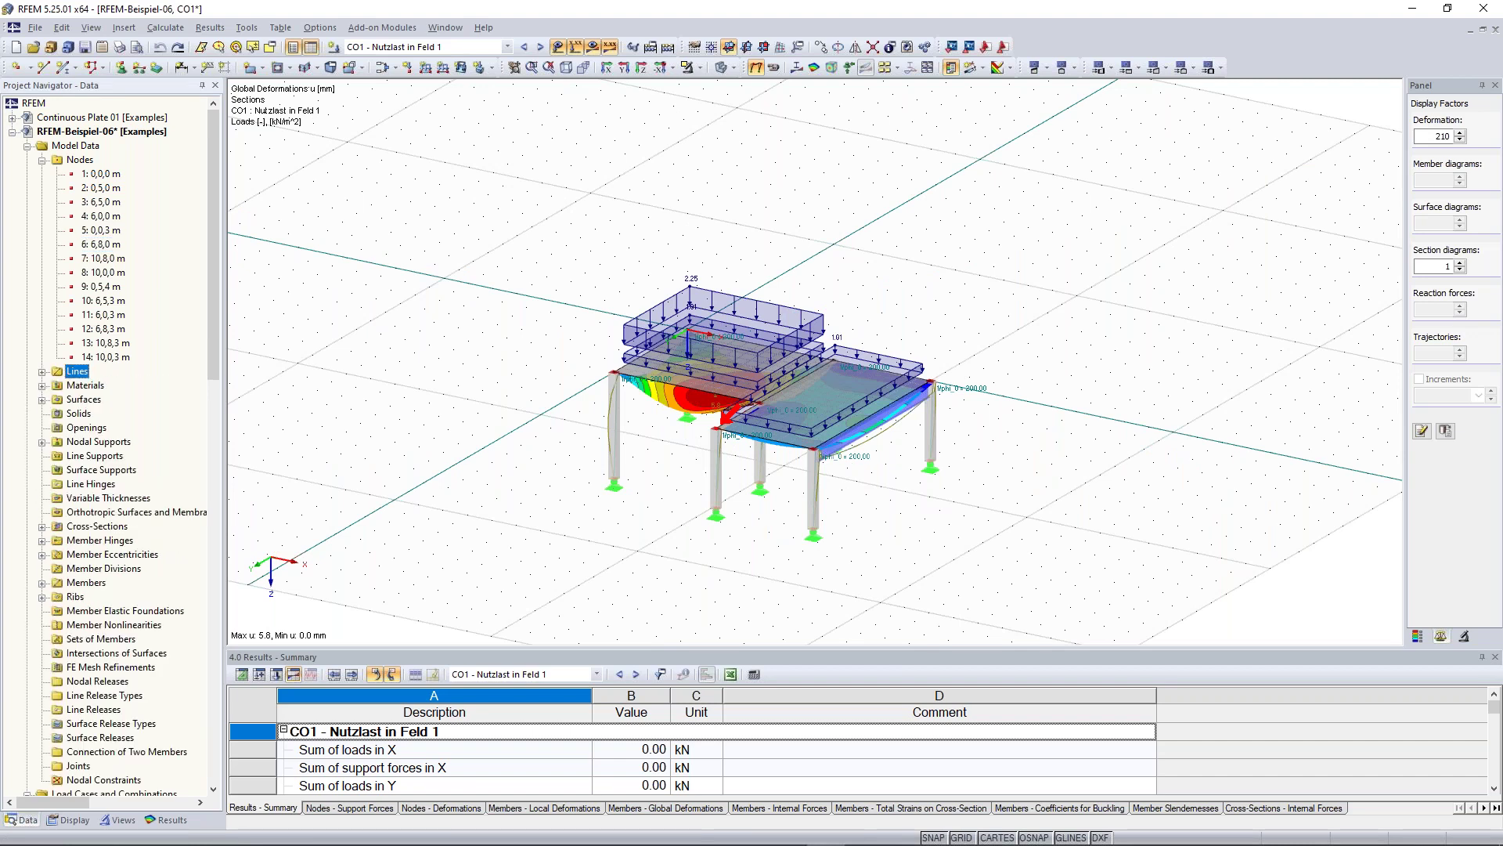
click(42, 160)
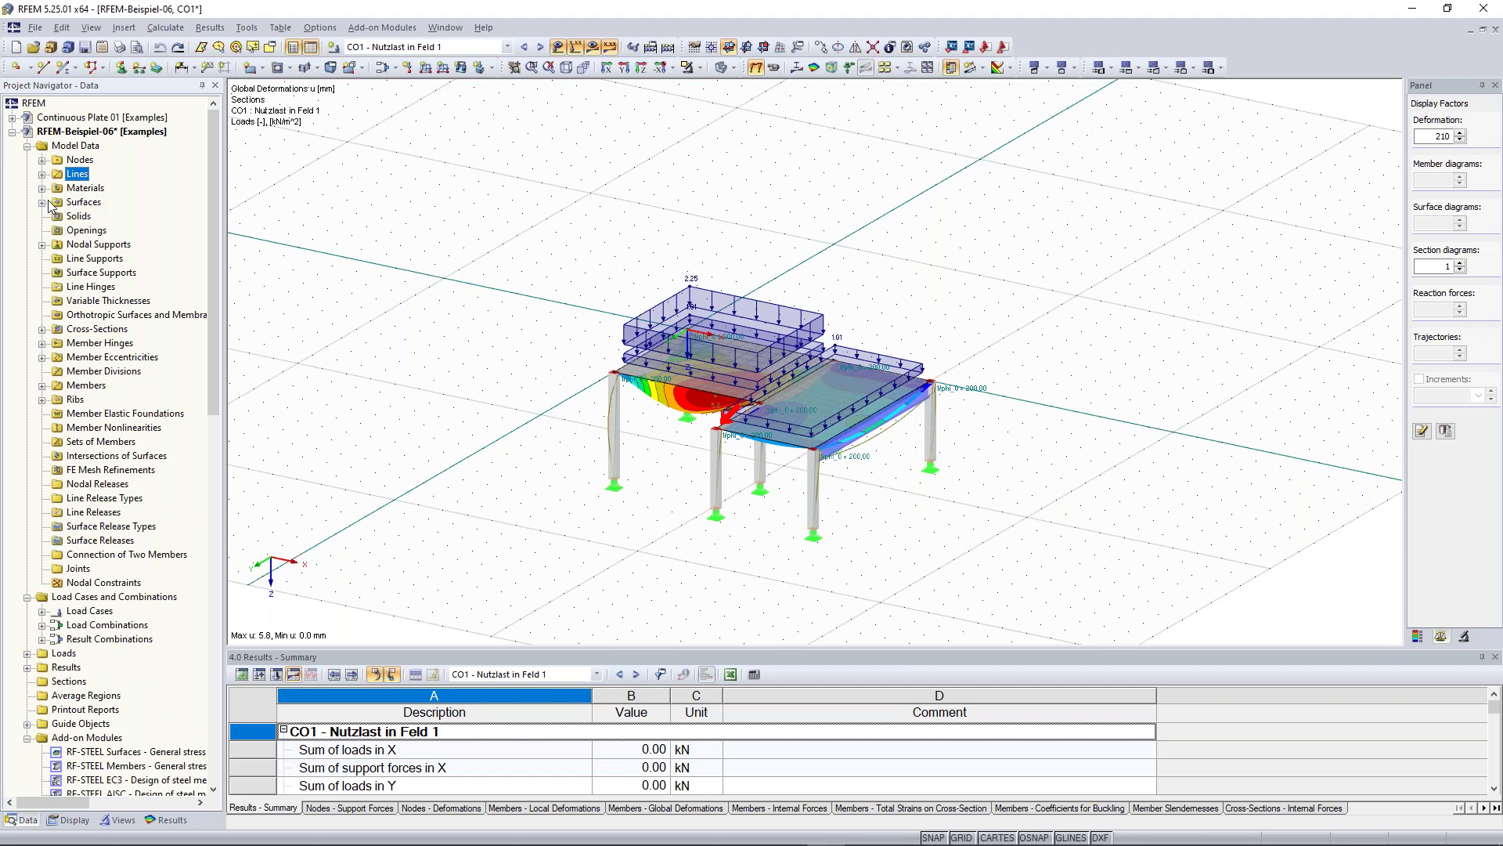
Step: Examine the surfaces and materials in the model data, including the commands available for materials
click(42, 202)
click(44, 202)
click(43, 189)
click(43, 188)
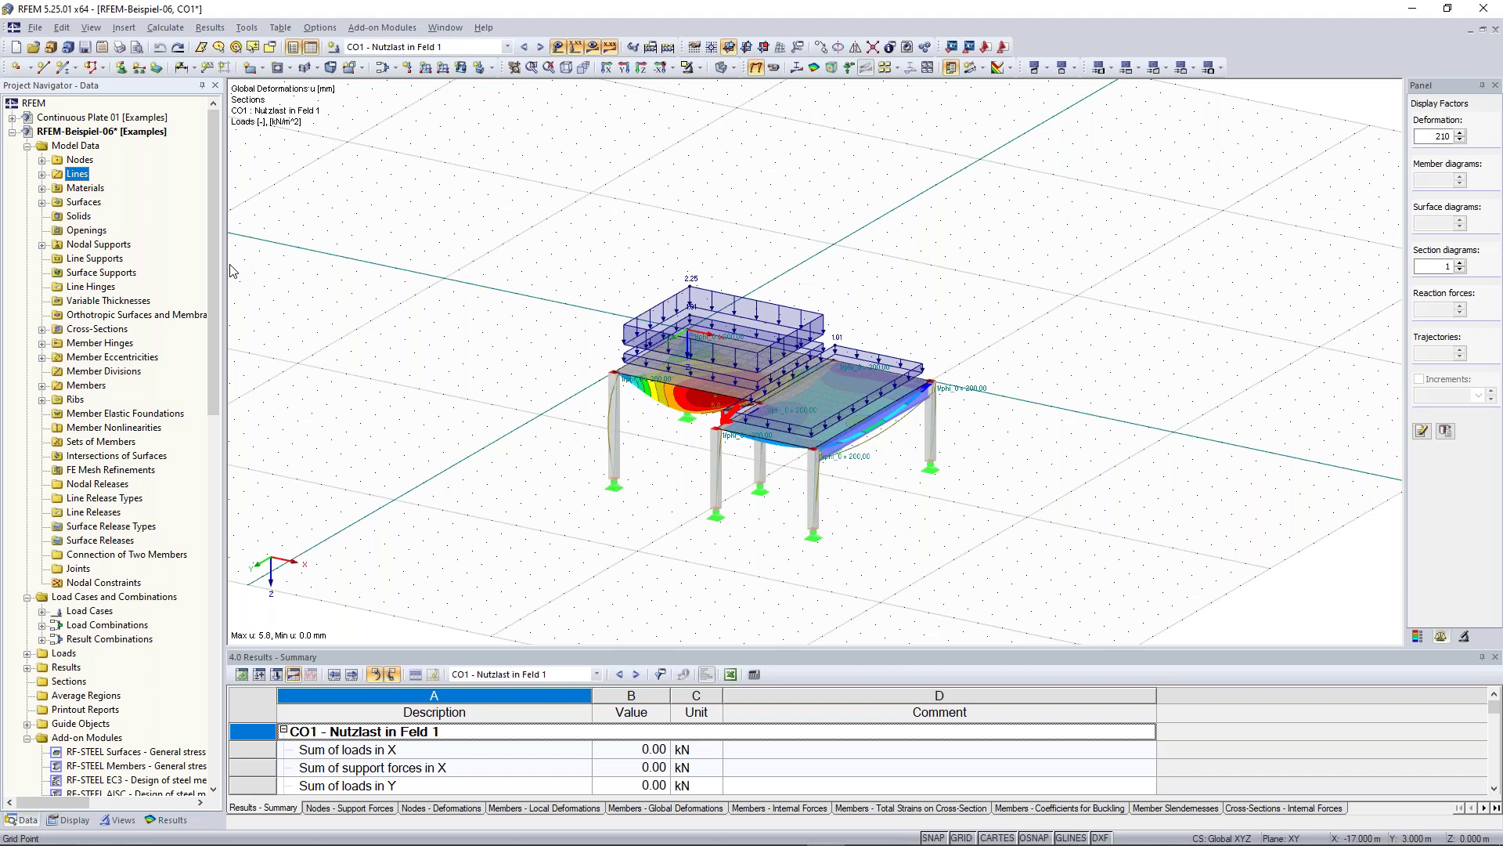
click(42, 189)
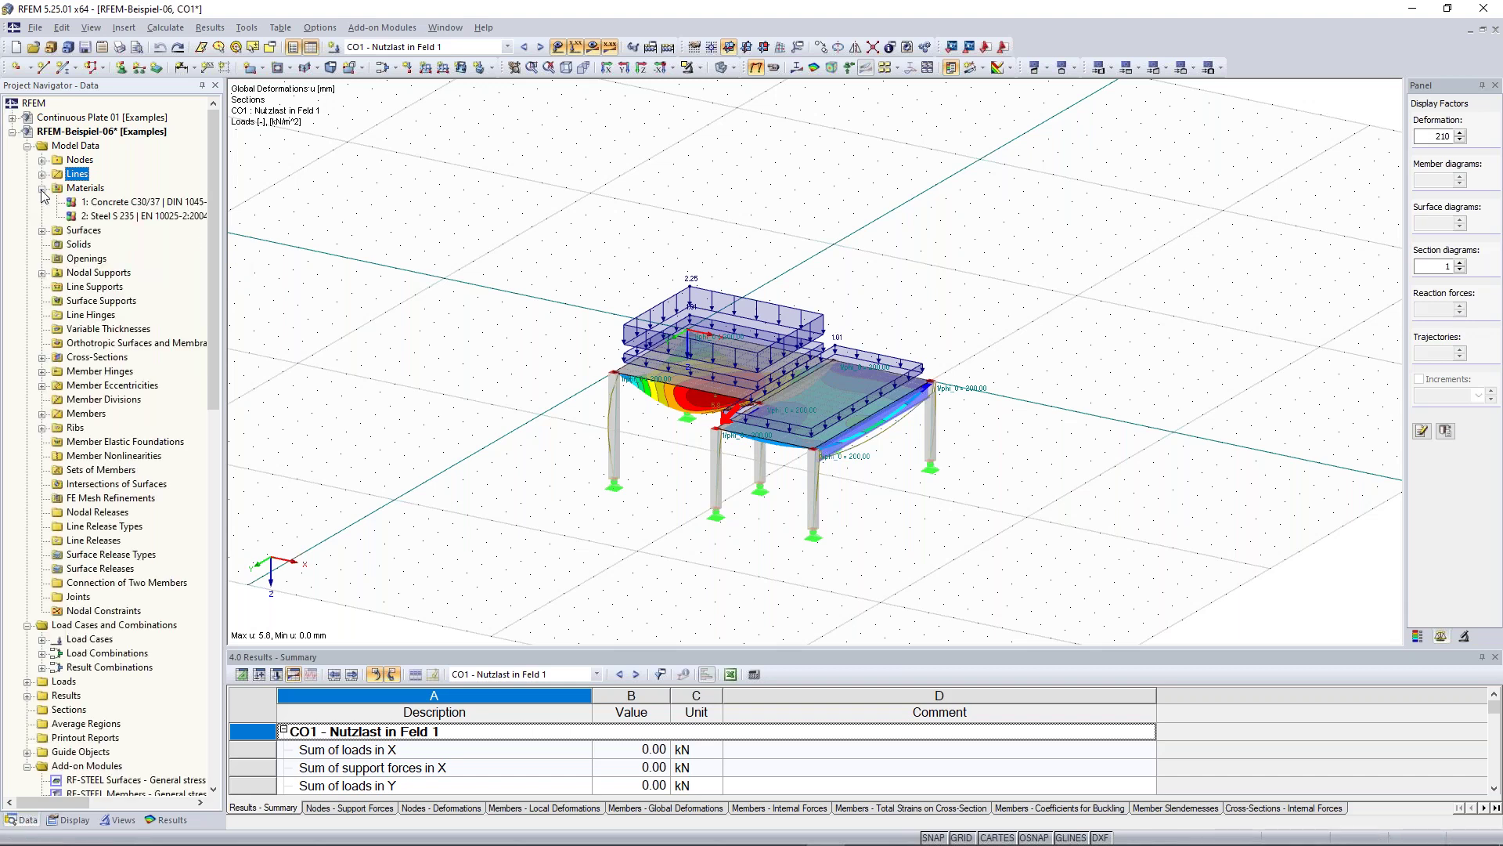
right_click(78, 191)
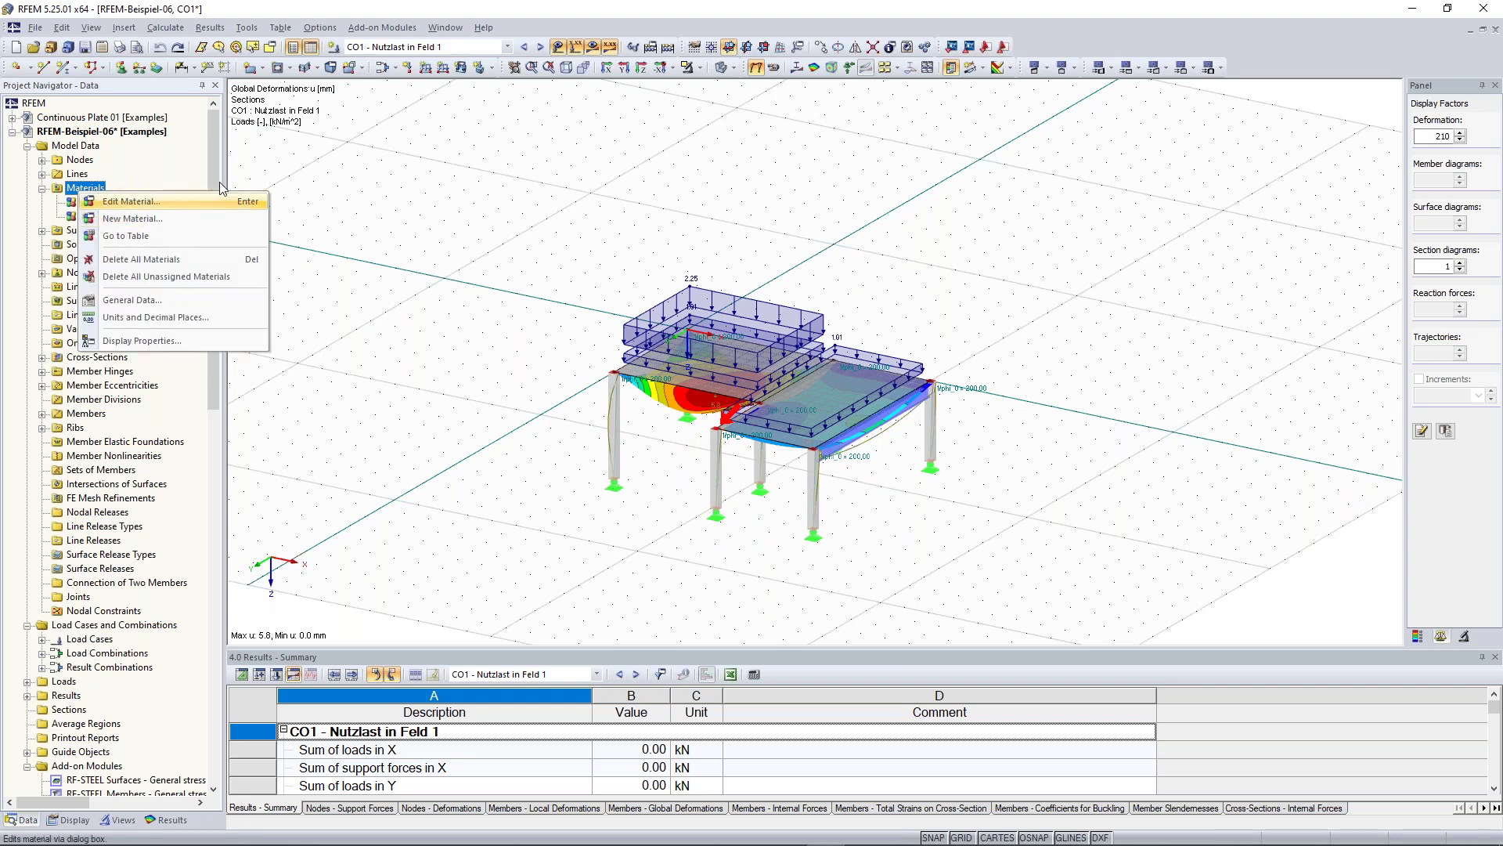
click(43, 189)
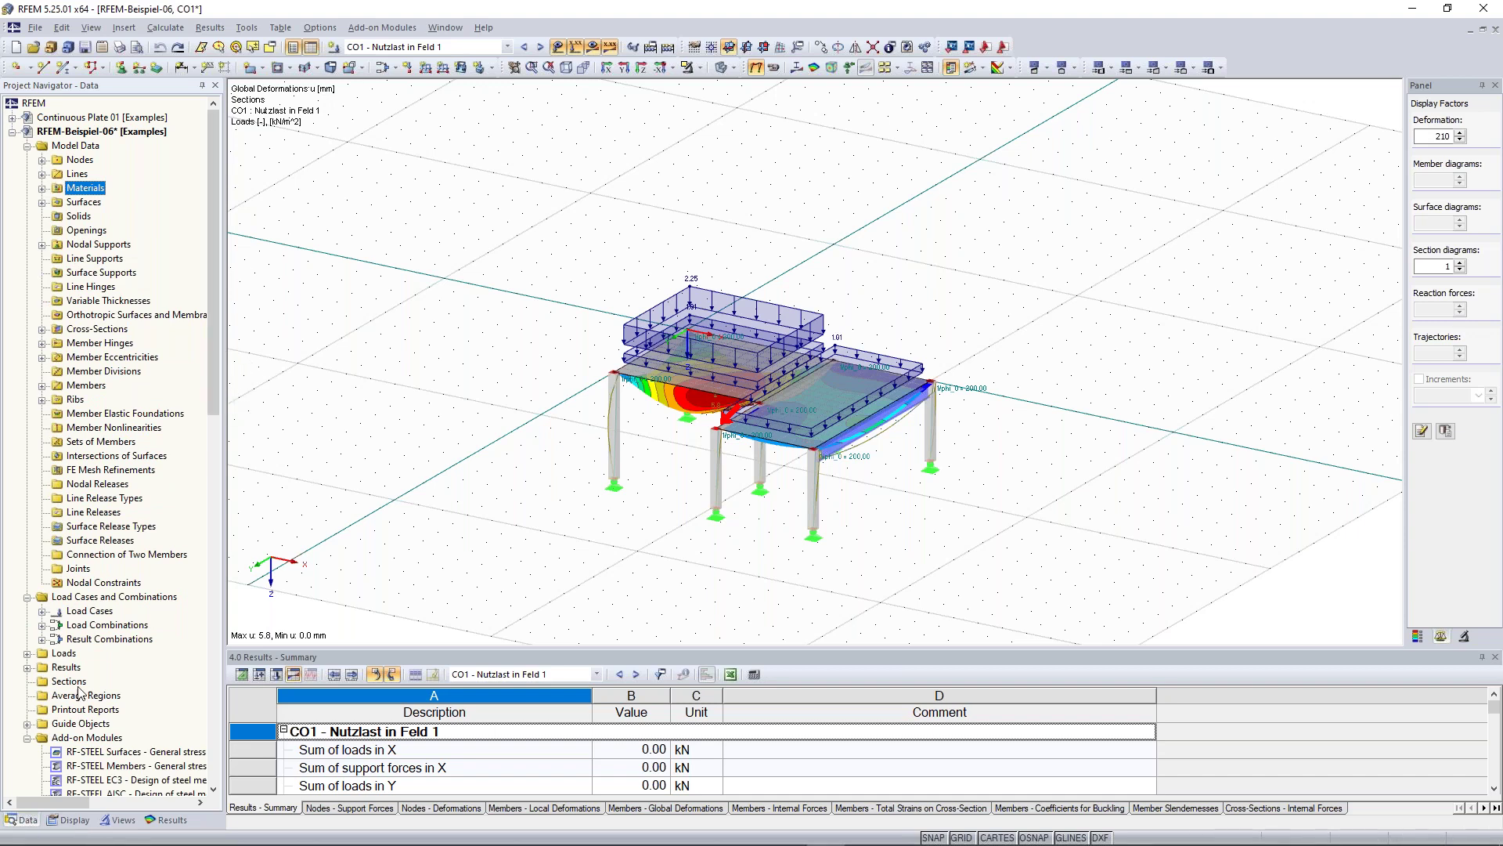
Step: Hide all loads of the model through the display settings and show them again
click(71, 820)
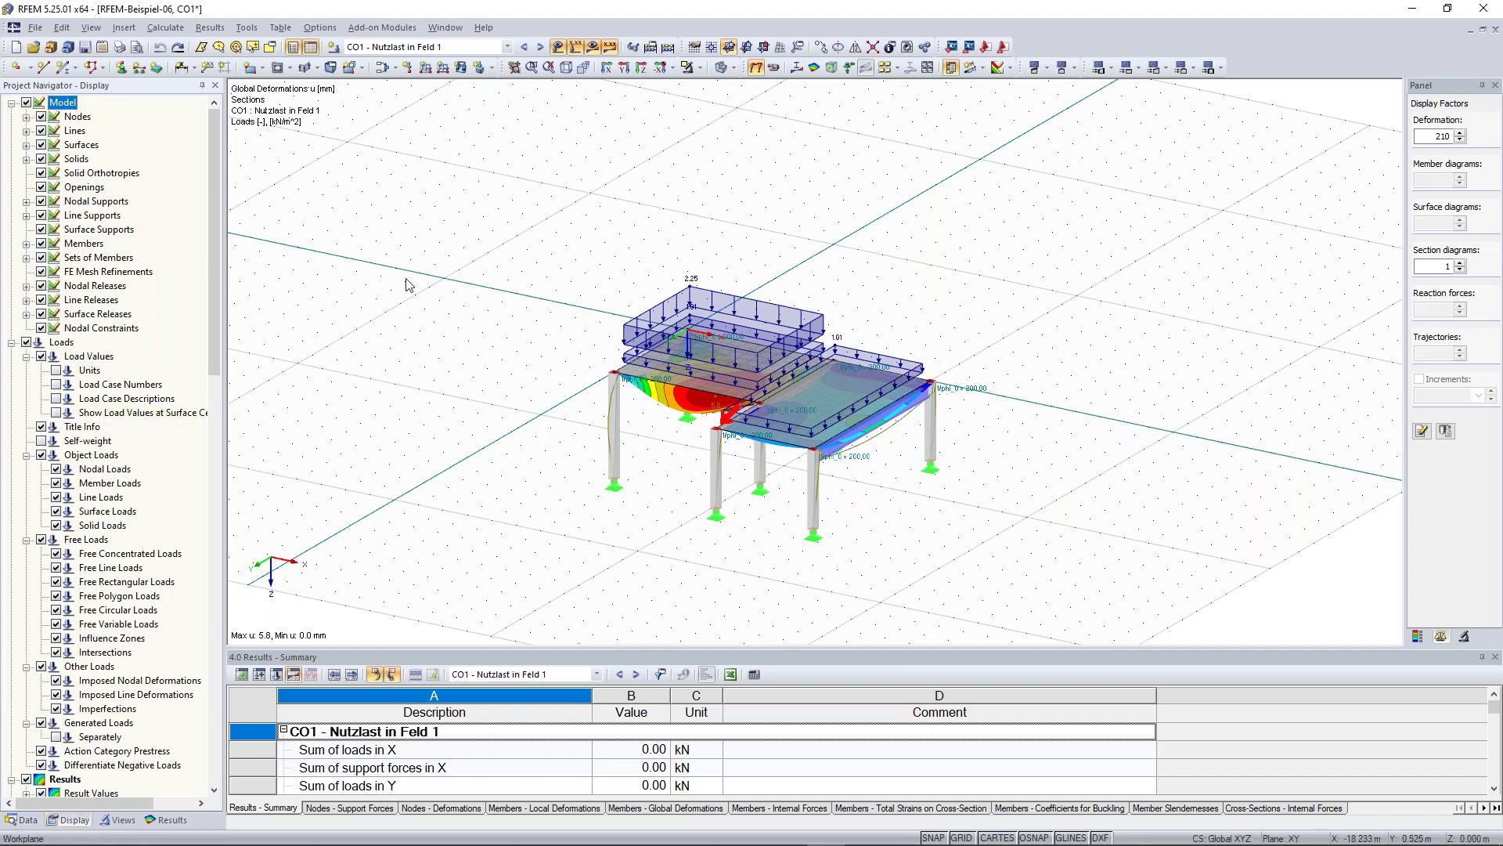
ctrl+middle_drag(915, 291, 674, 270)
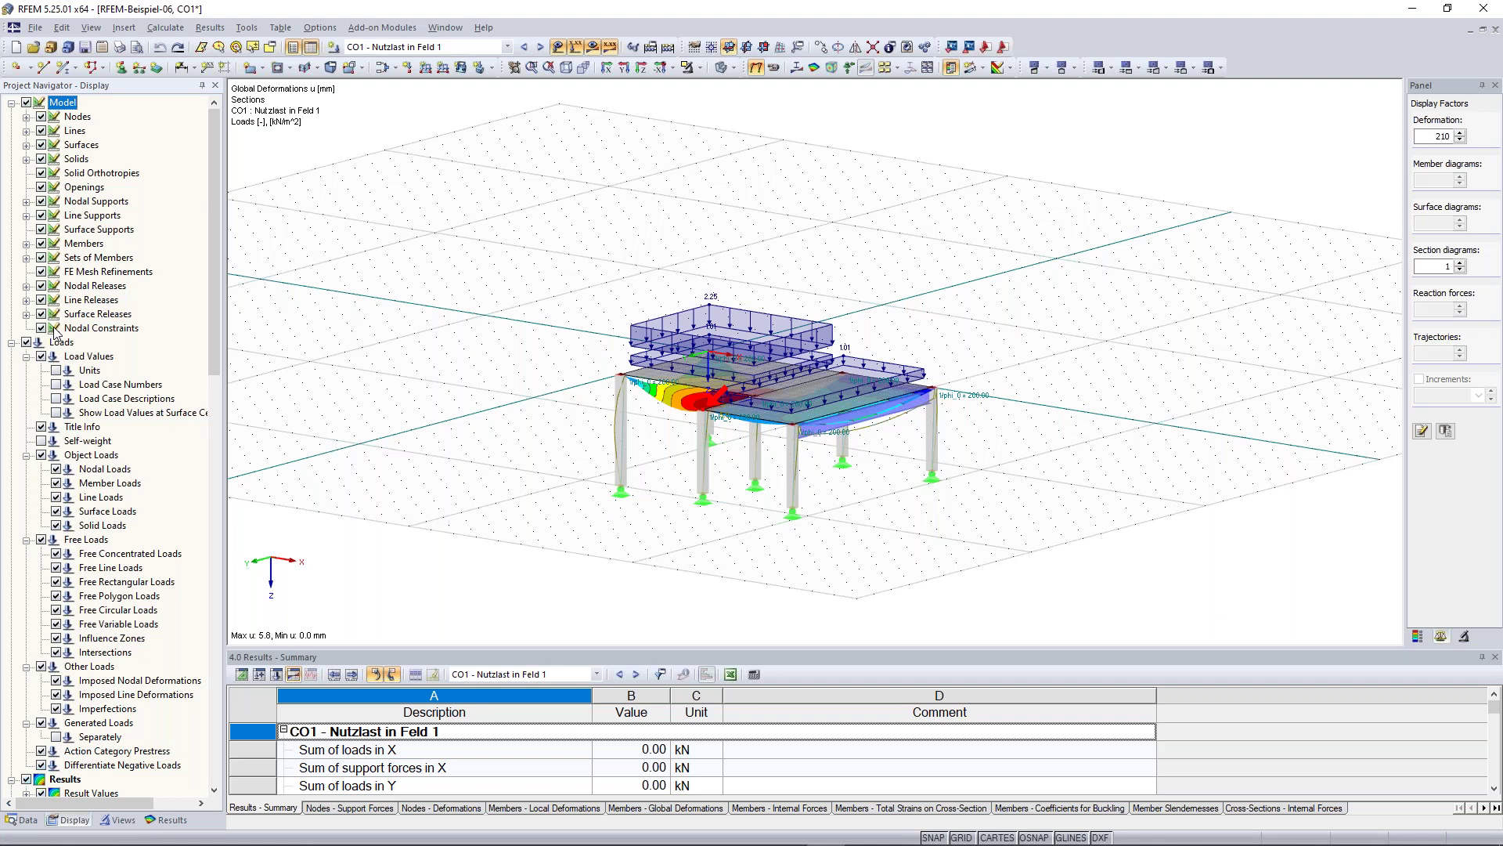
click(26, 343)
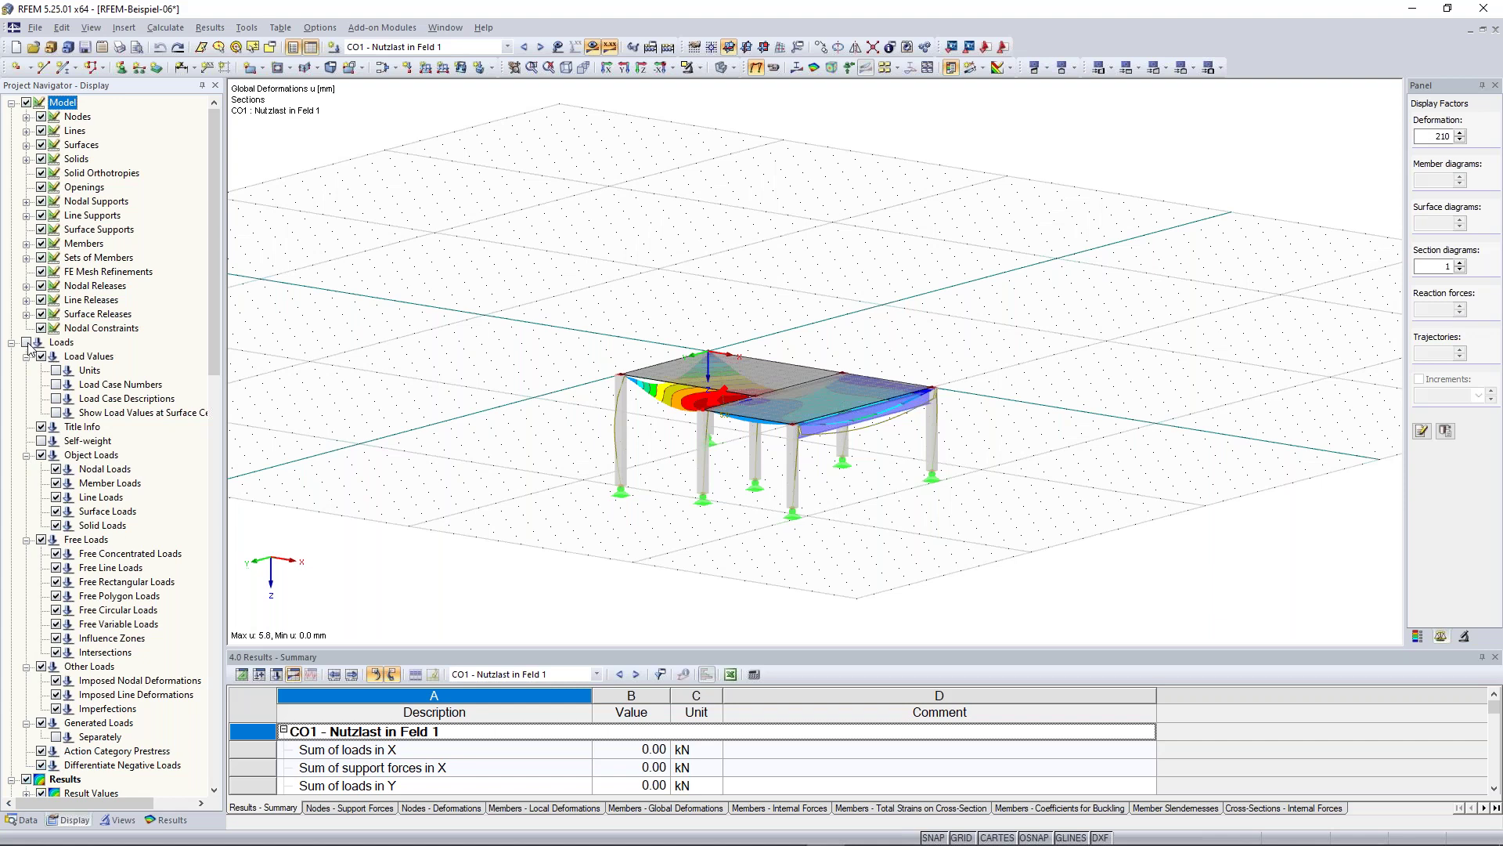
click(27, 343)
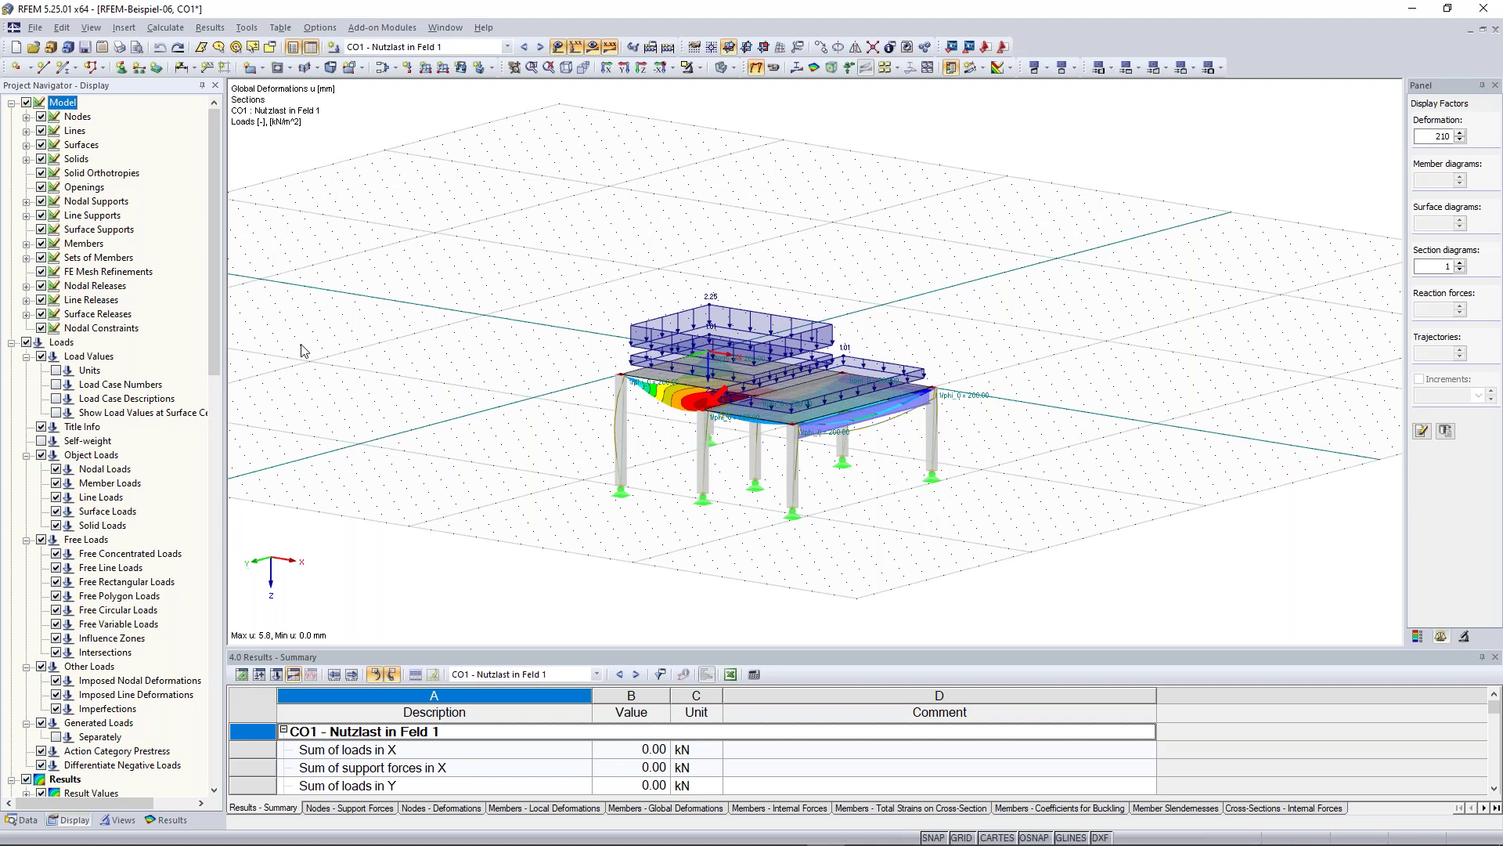
Step: Hide the loads of CO1 so that only the structure and its deformation results are displayed
click(557, 48)
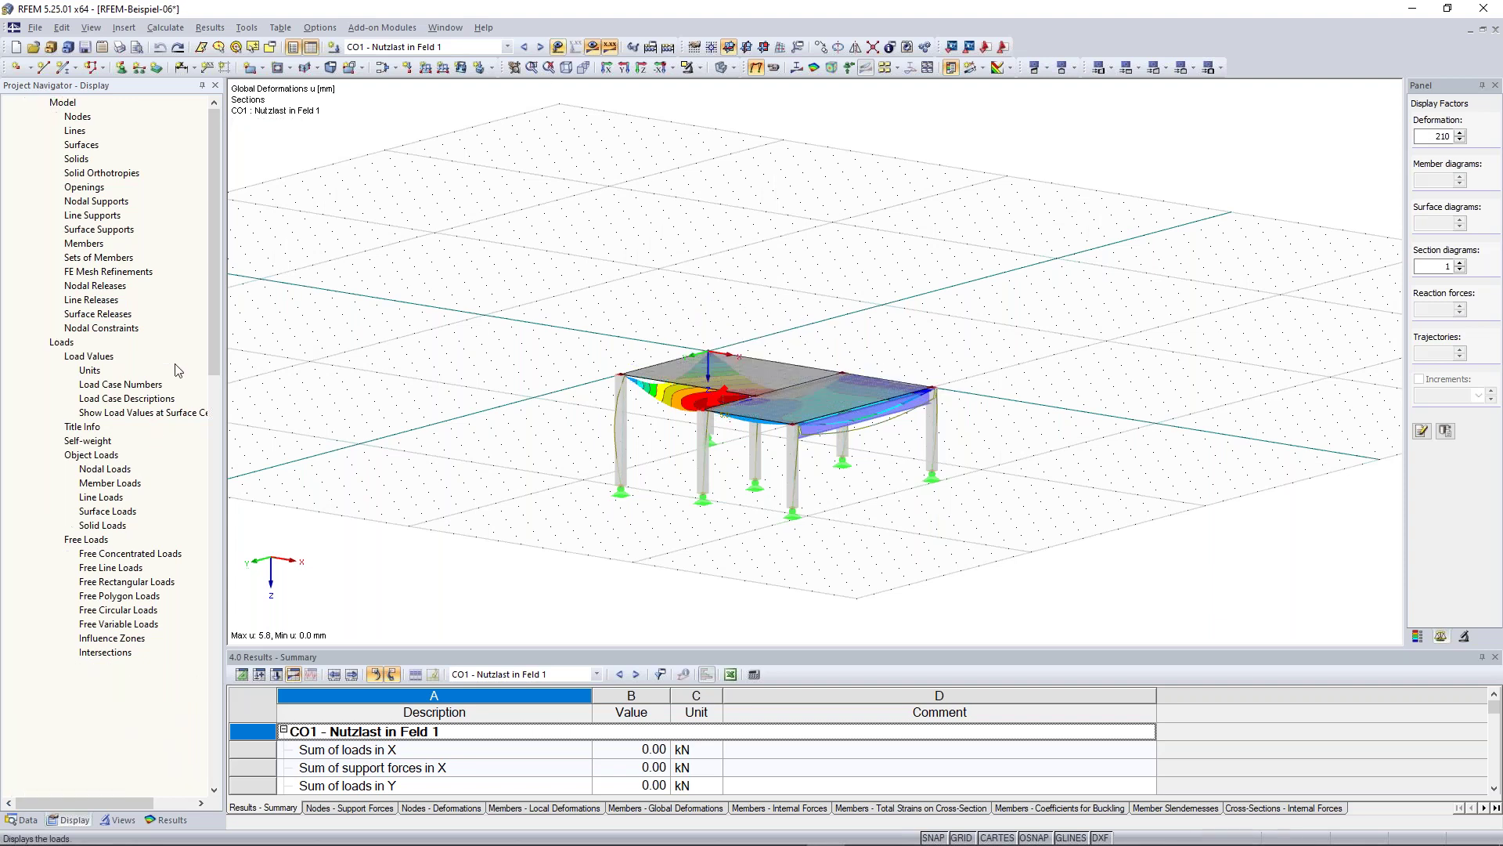
scroll(457, 304, down, 1)
mouse_move(456, 303)
middle_down()
mouse_move(436, 301)
mouse_move(450, 280)
middle_up()
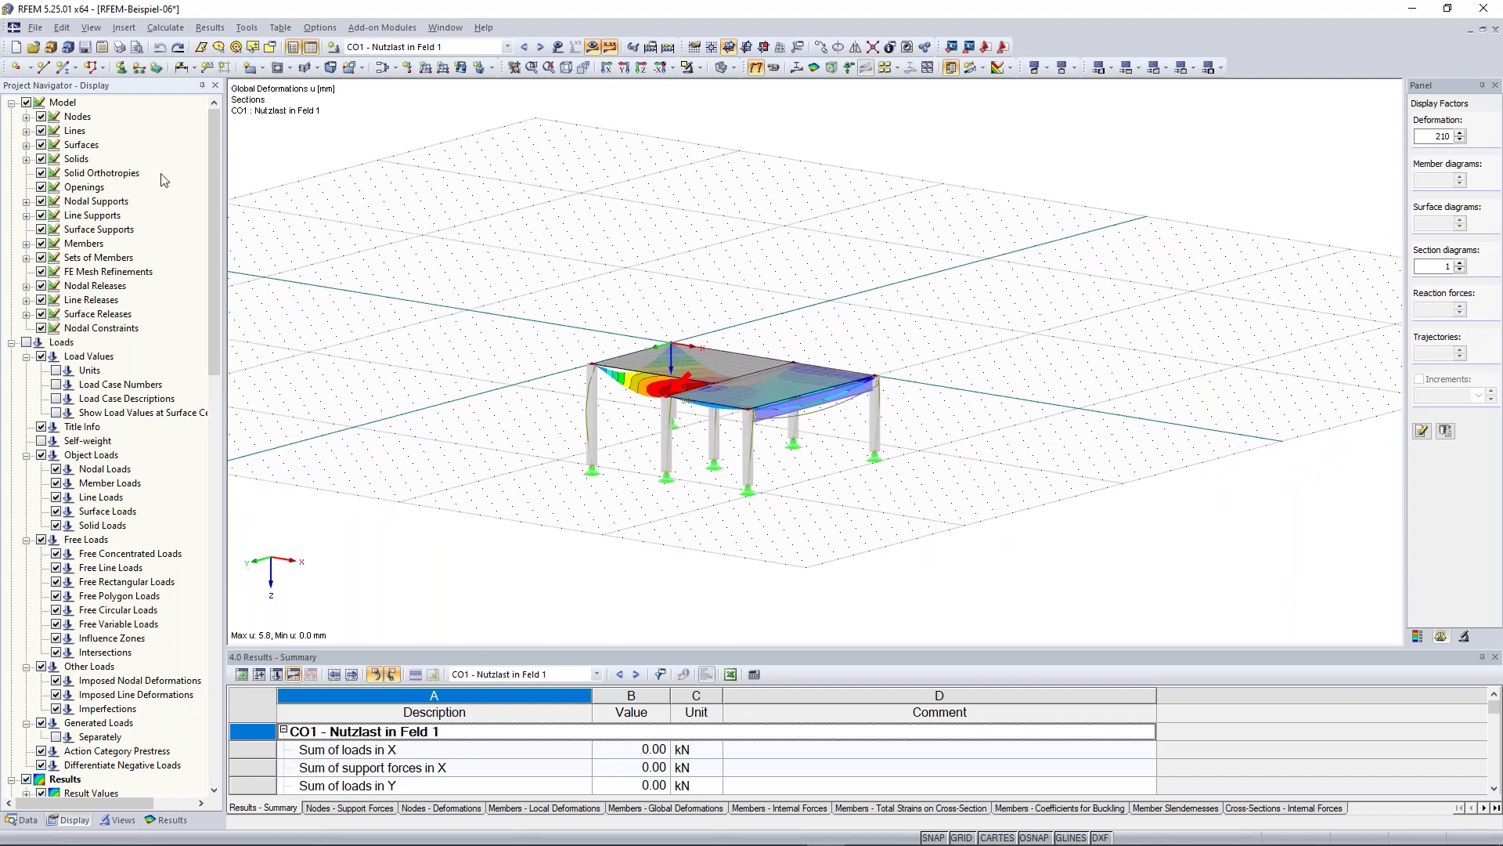
scroll(580, 326, up, 1)
middle_drag(578, 325, 553, 311)
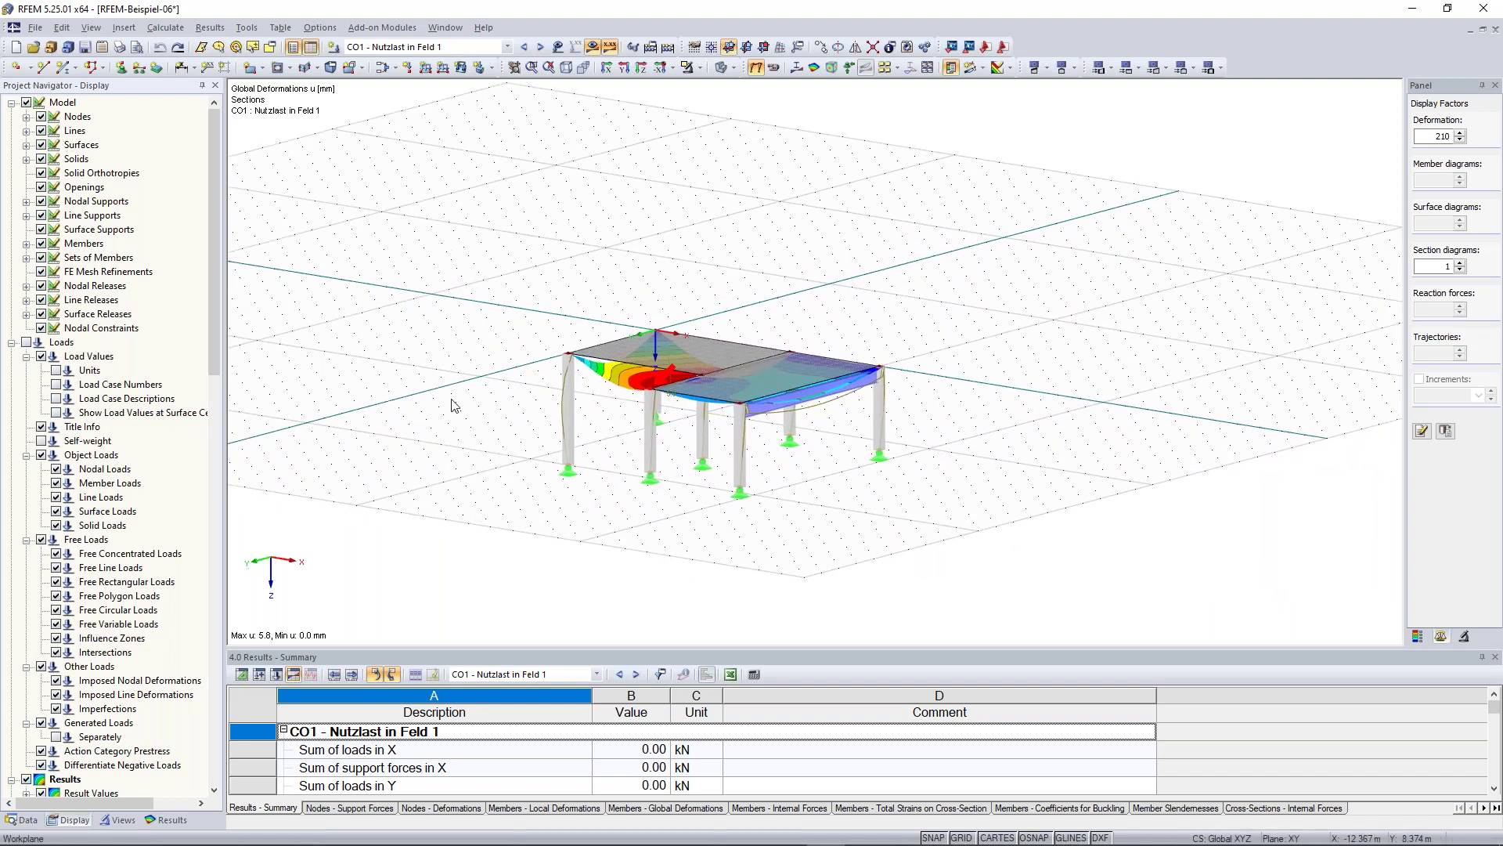
Step: Look through the display settings for results, FE mesh and general items, toggle the FE mesh display and hide the work plane grid
scroll(469, 415, up, 1)
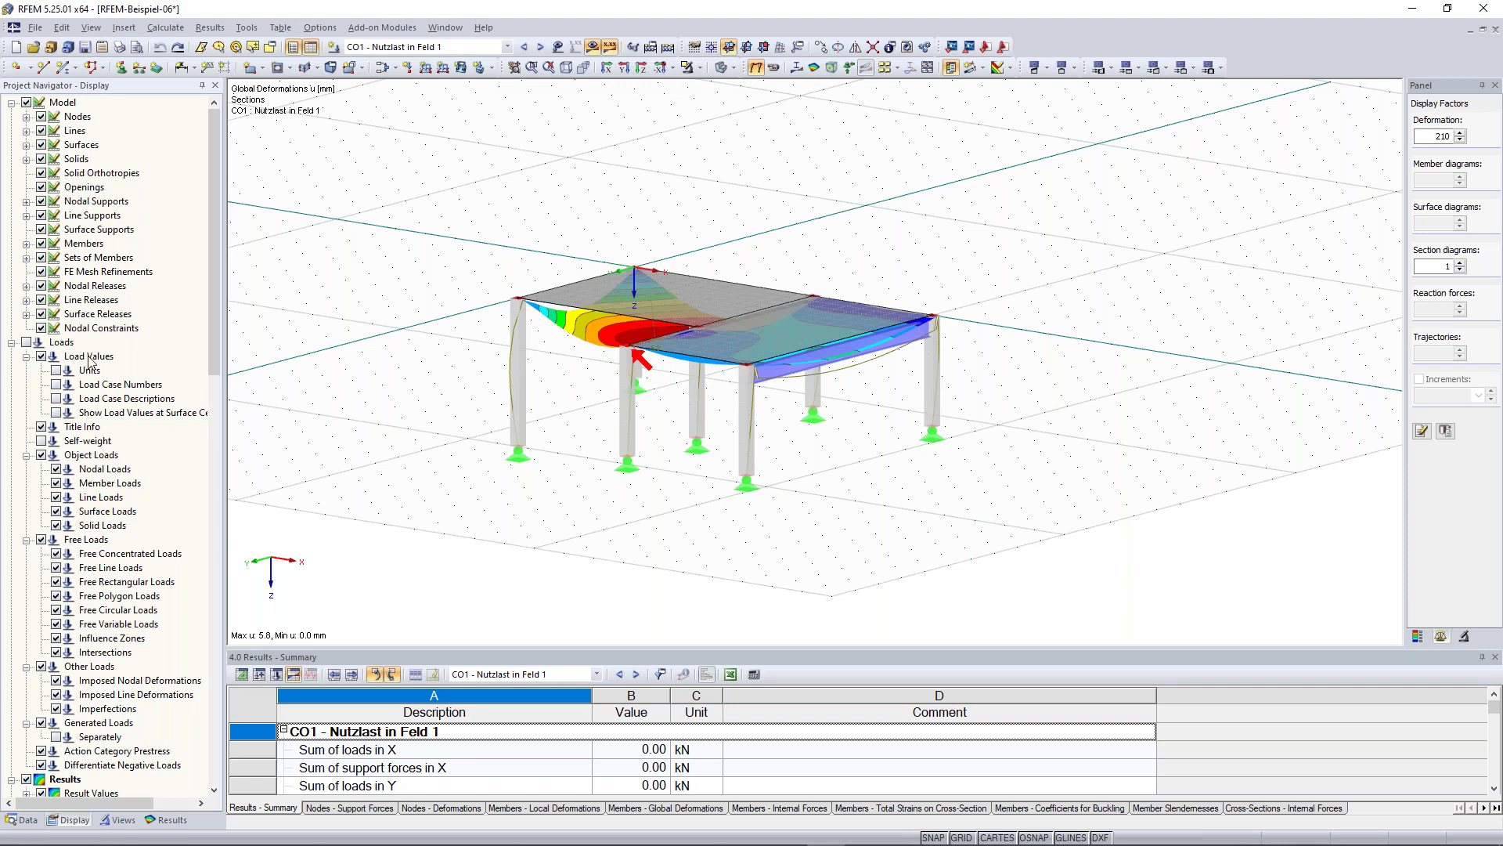
scroll(92, 363, down, 16)
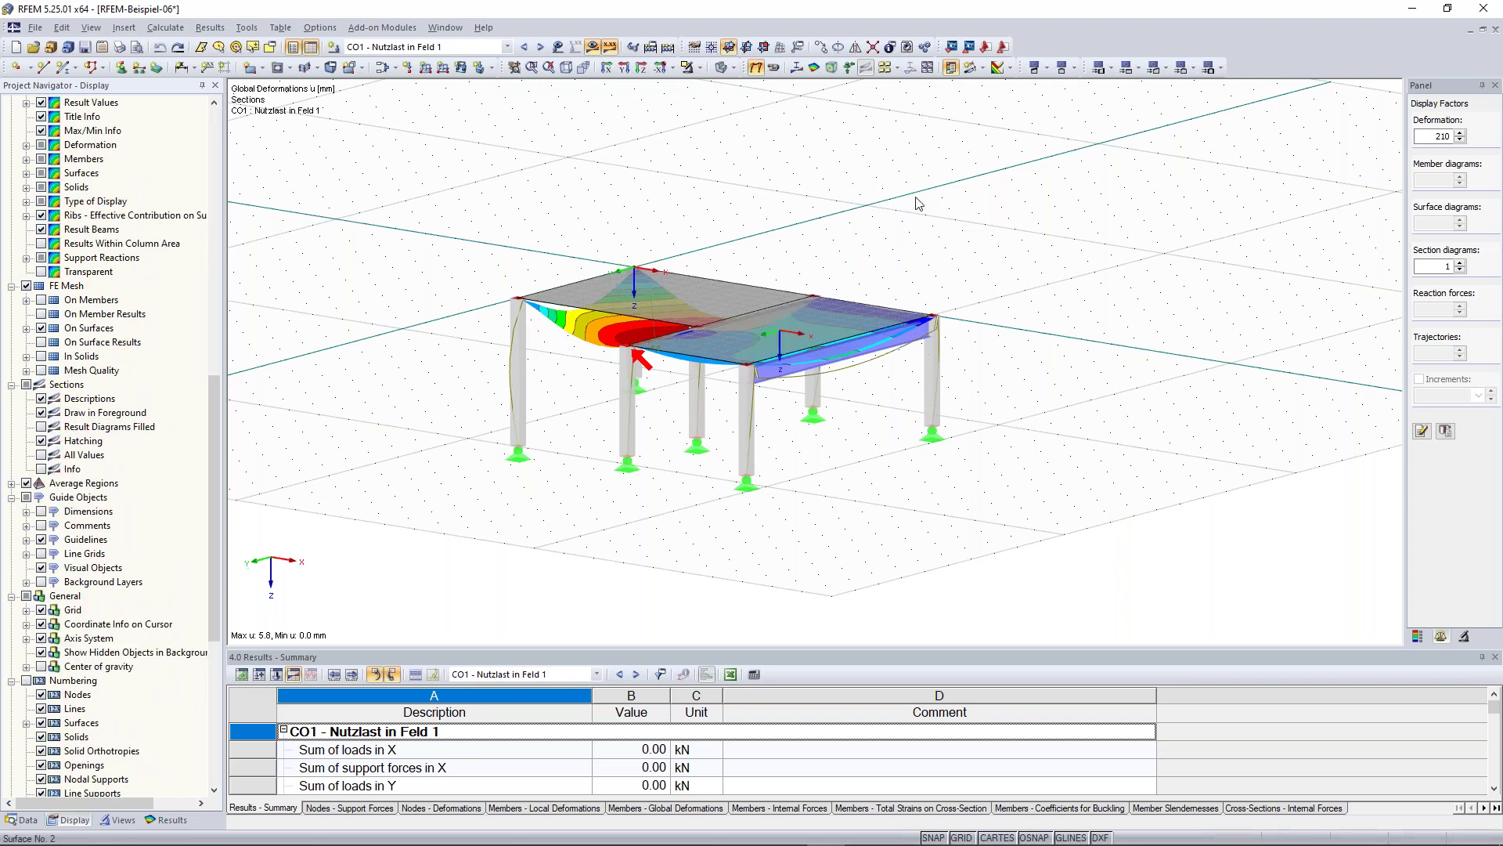
scroll(832, 191, up, 3)
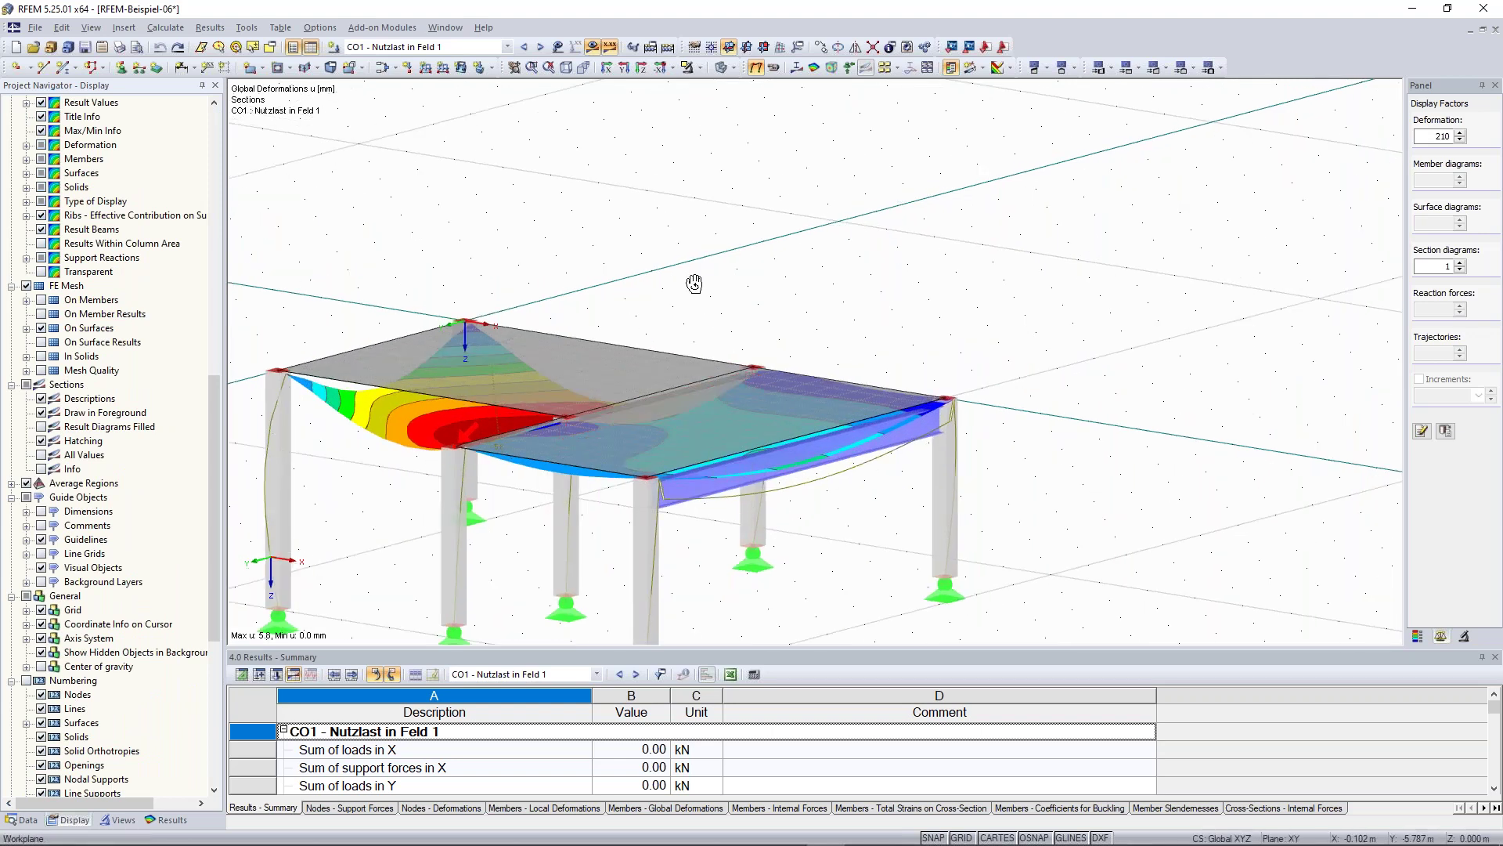
ctrl+middle_drag(695, 282, 714, 313)
click(26, 285)
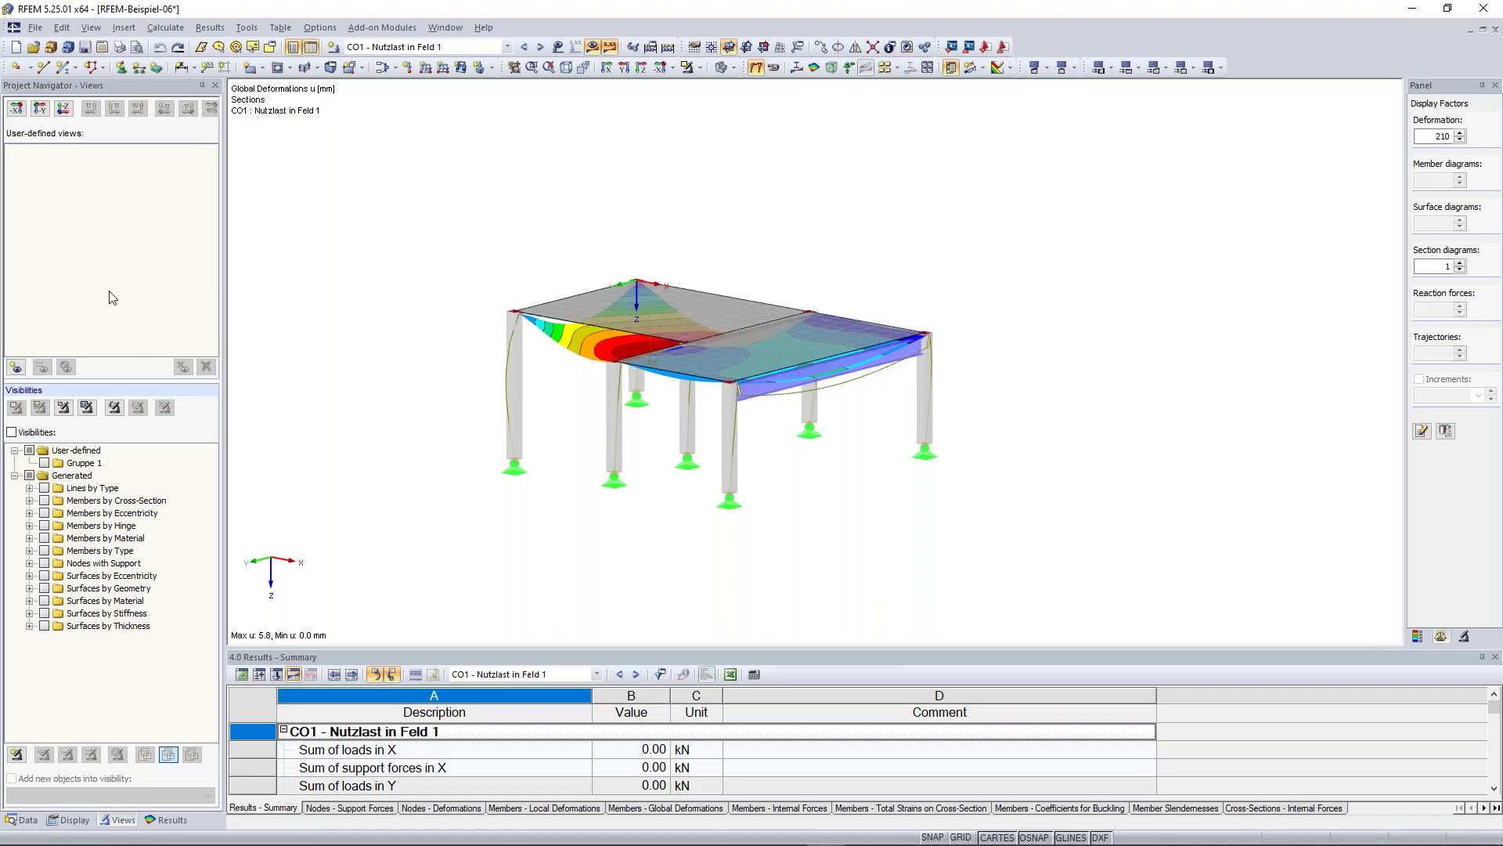
Step: Save the current view of the model as a user-defined view named Favorite
click(19, 368)
text(Favorite)
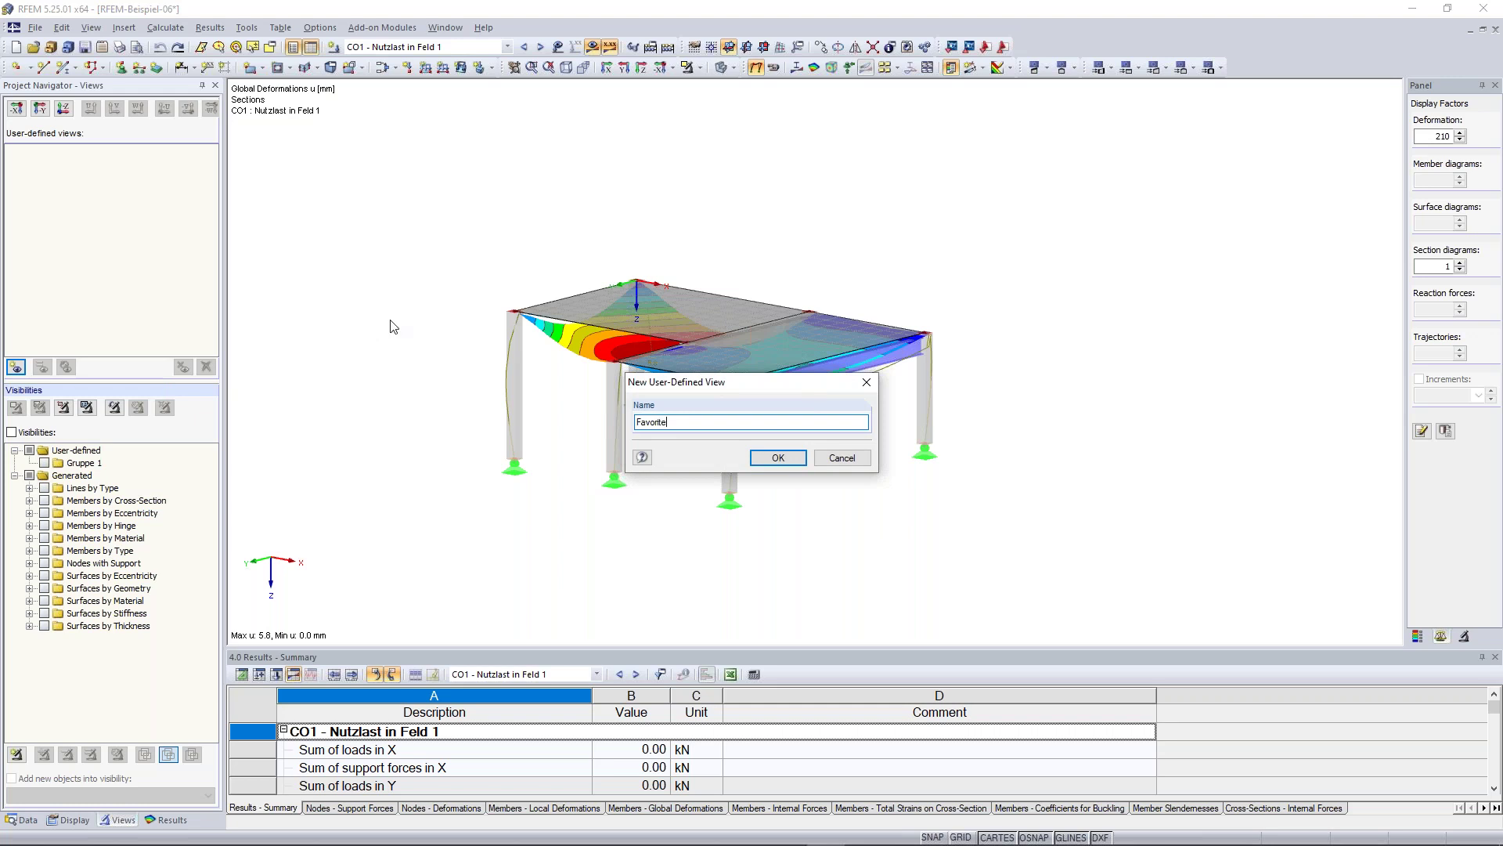
click(778, 459)
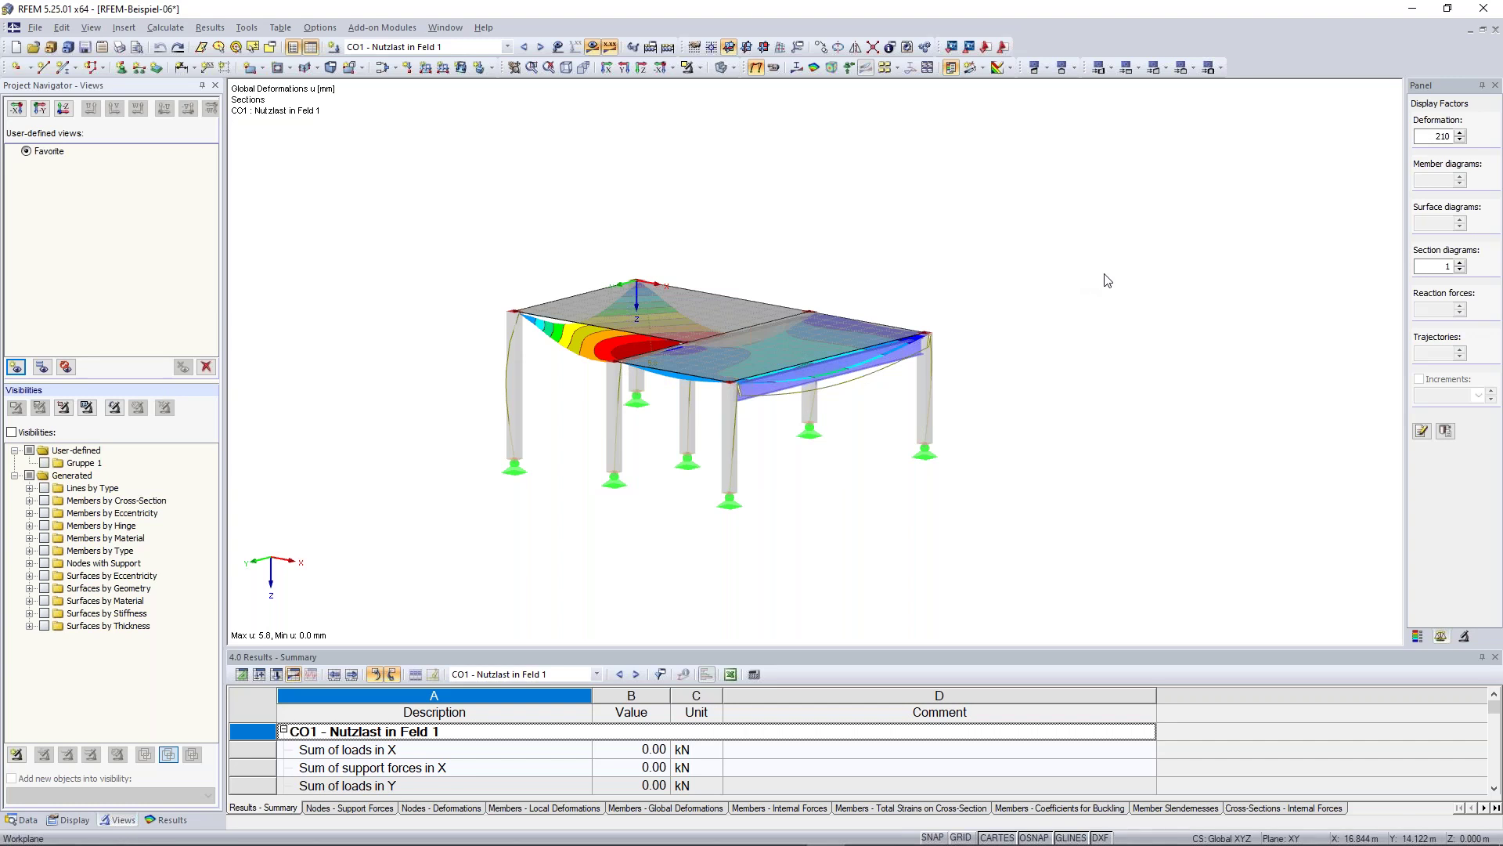
Step: Rotate the model to view it from another side, and restore the saved Favorite view
ctrl+middle_drag(1059, 264, 987, 258)
ctrl+middle_drag(908, 341, 783, 292)
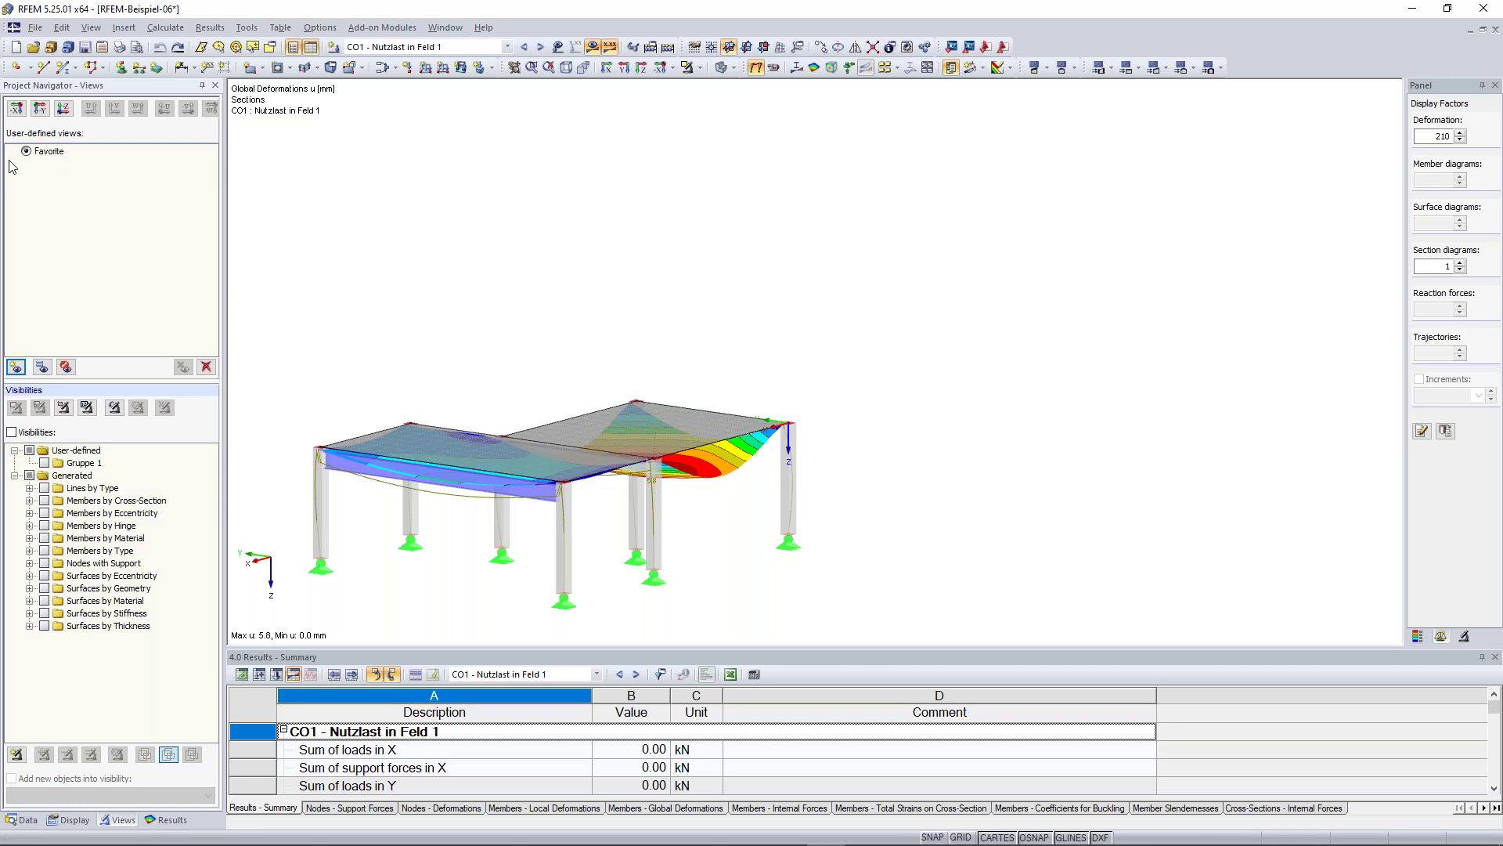
click(48, 151)
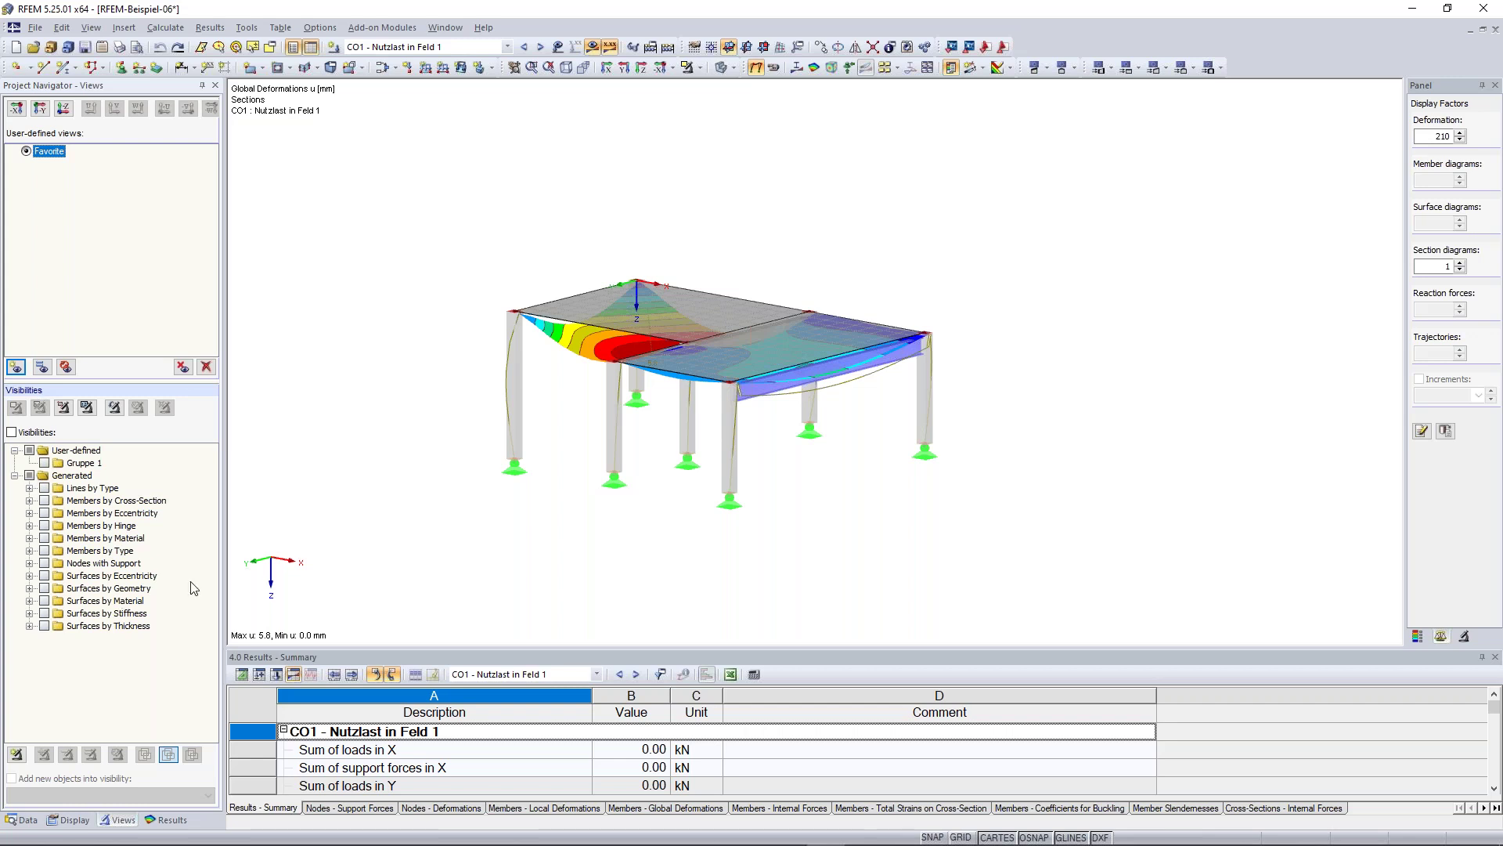
Step: Limit the visible objects to the members with the cross-section 2 - Rectangle 300/300
mouse_move(865, 489)
ctrl+middle_down()
mouse_move(806, 476)
mouse_move(858, 497)
mouse_move(842, 492)
ctrl+middle_up()
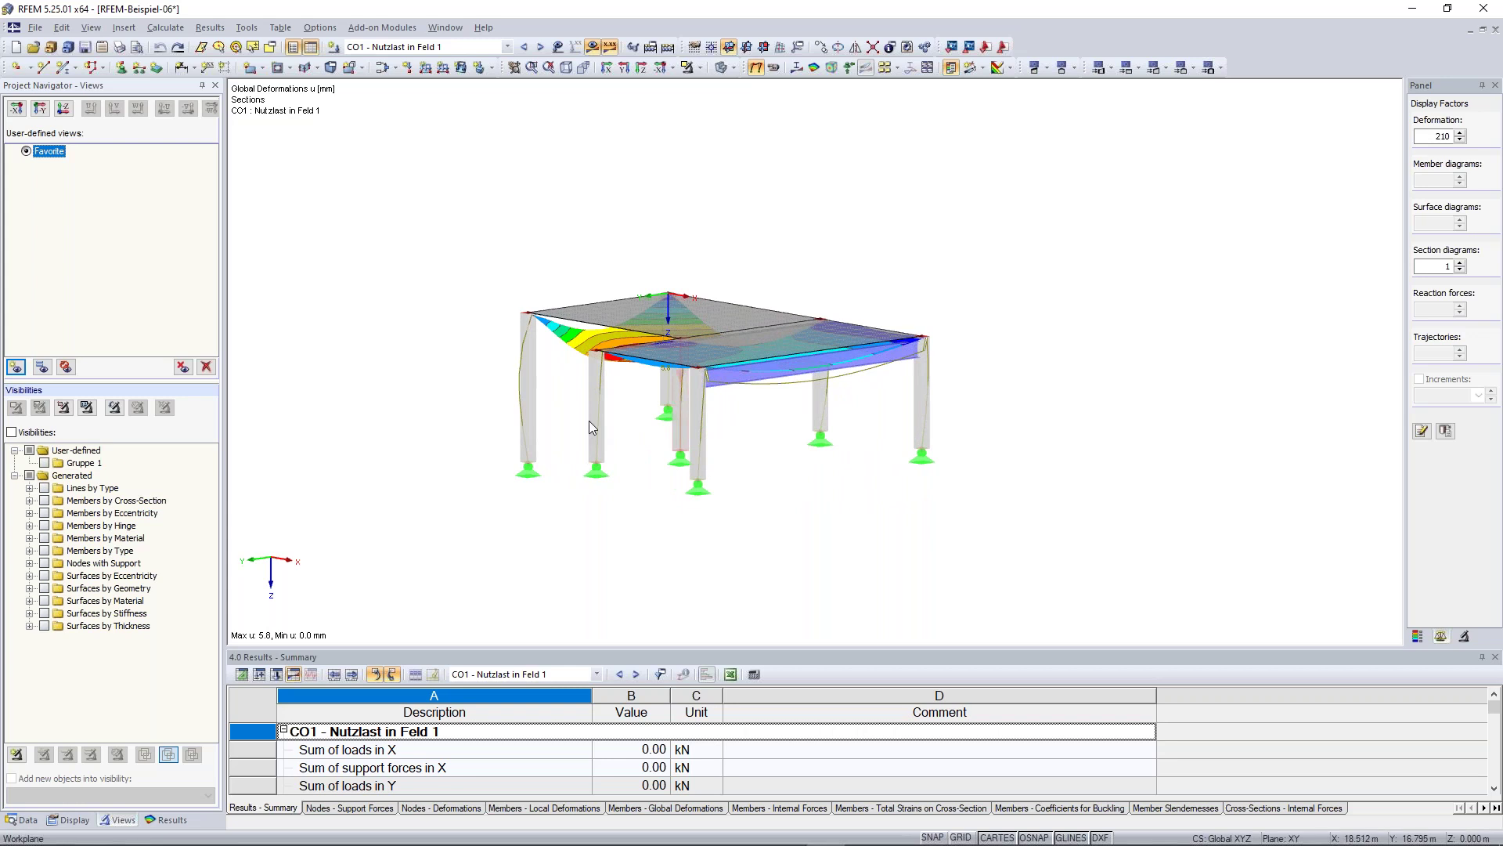
click(553, 423)
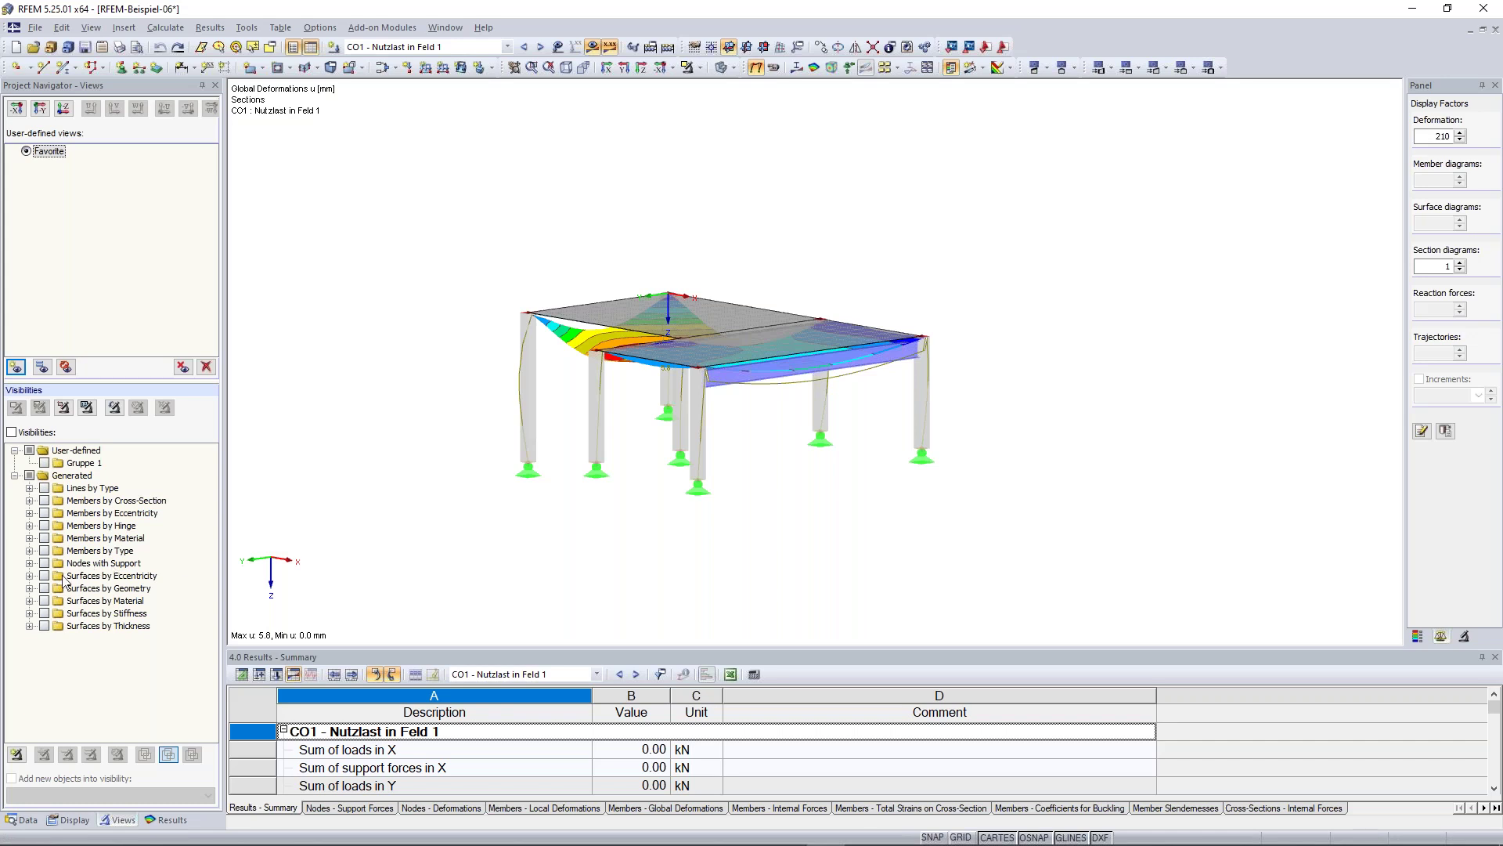
click(29, 500)
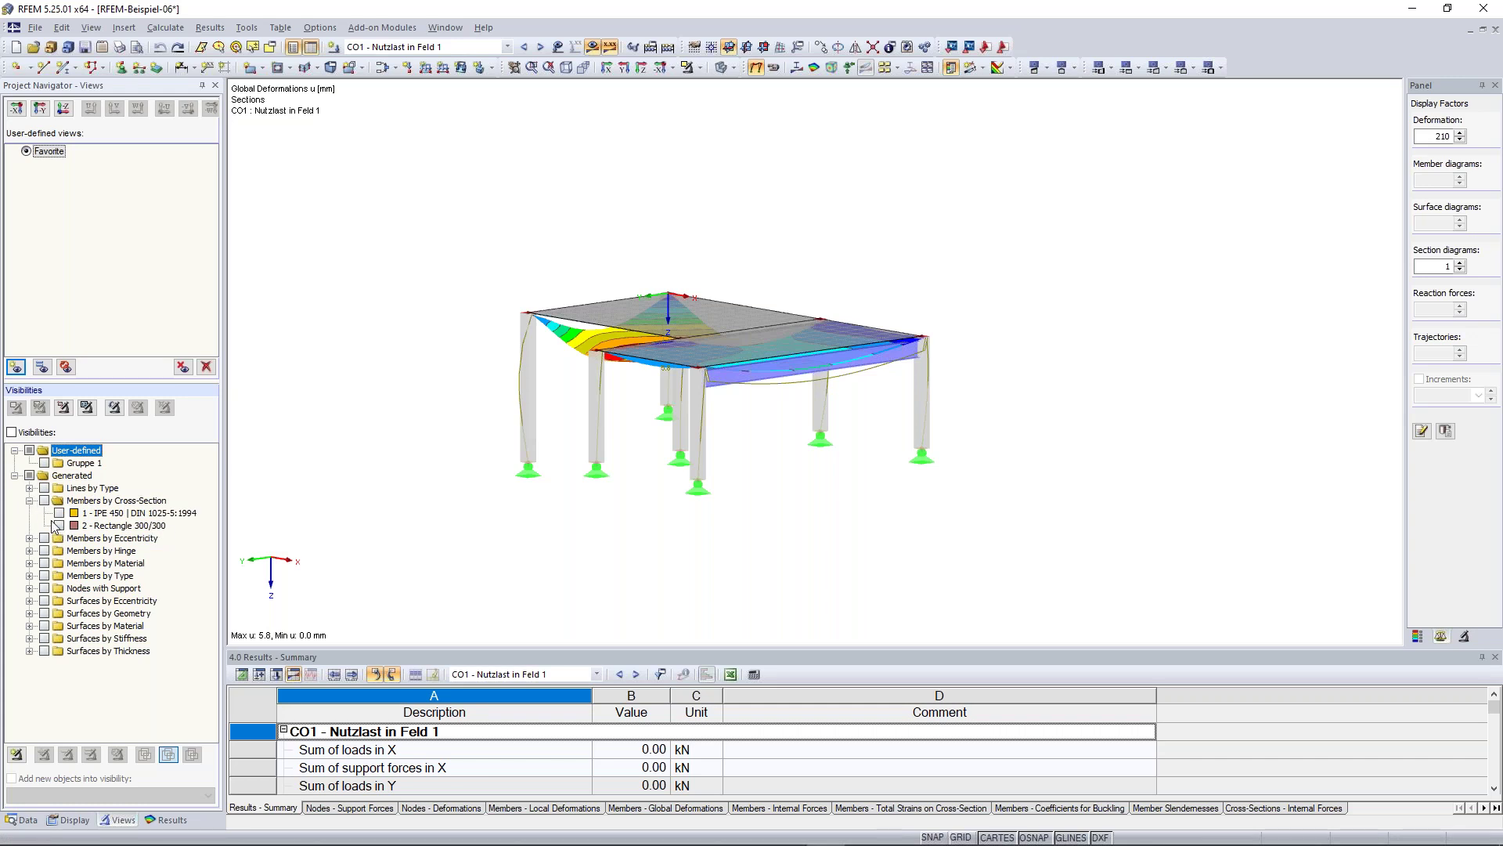
click(59, 526)
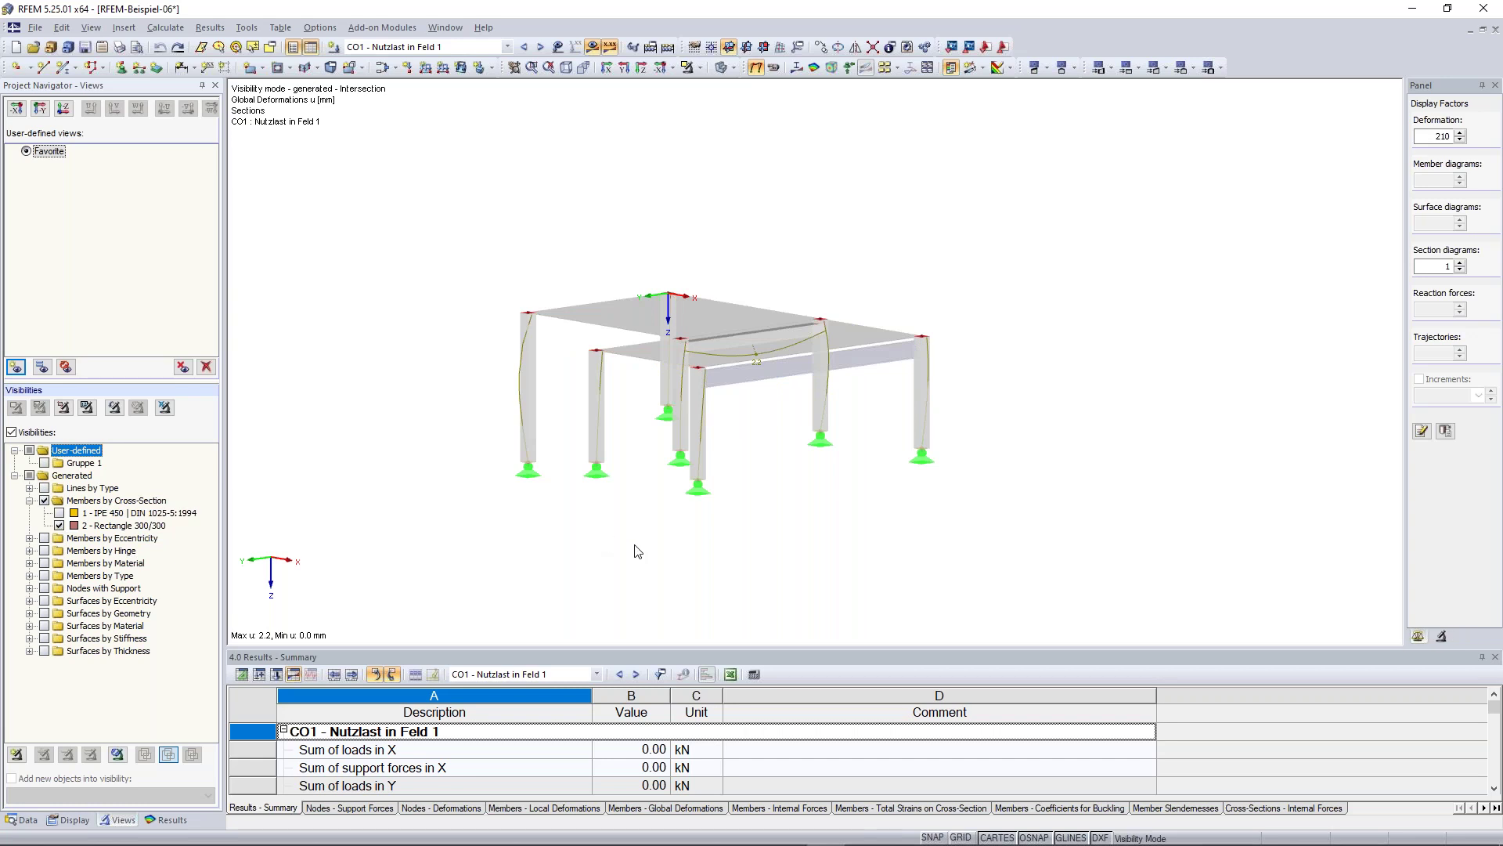
middle_drag(671, 570, 648, 560)
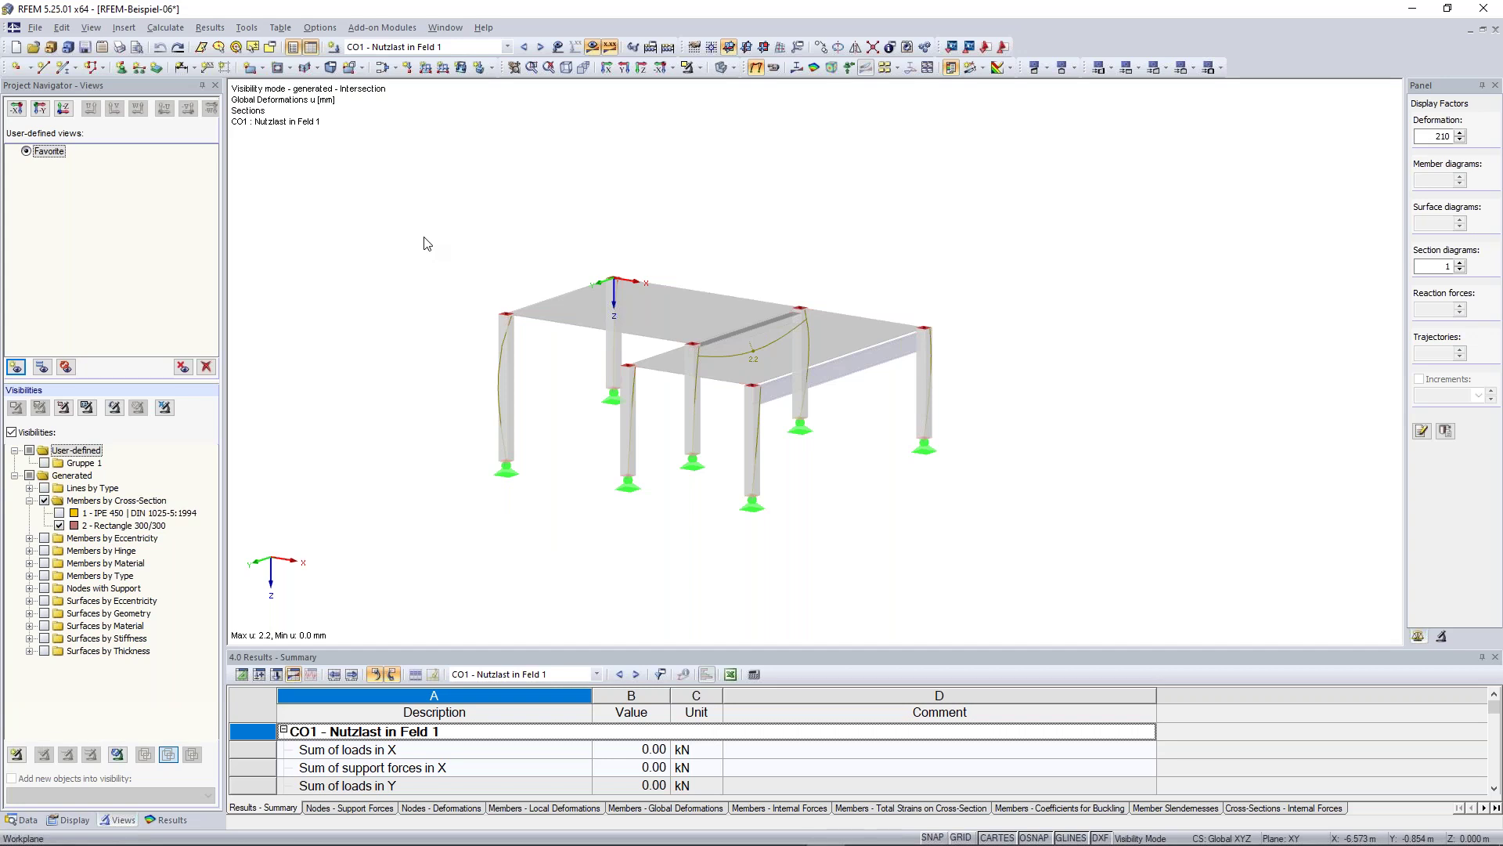
Step: Turn off the display of hidden objects in the background of the graphic
drag(432, 219, 540, 520)
click(574, 486)
right_click(1092, 198)
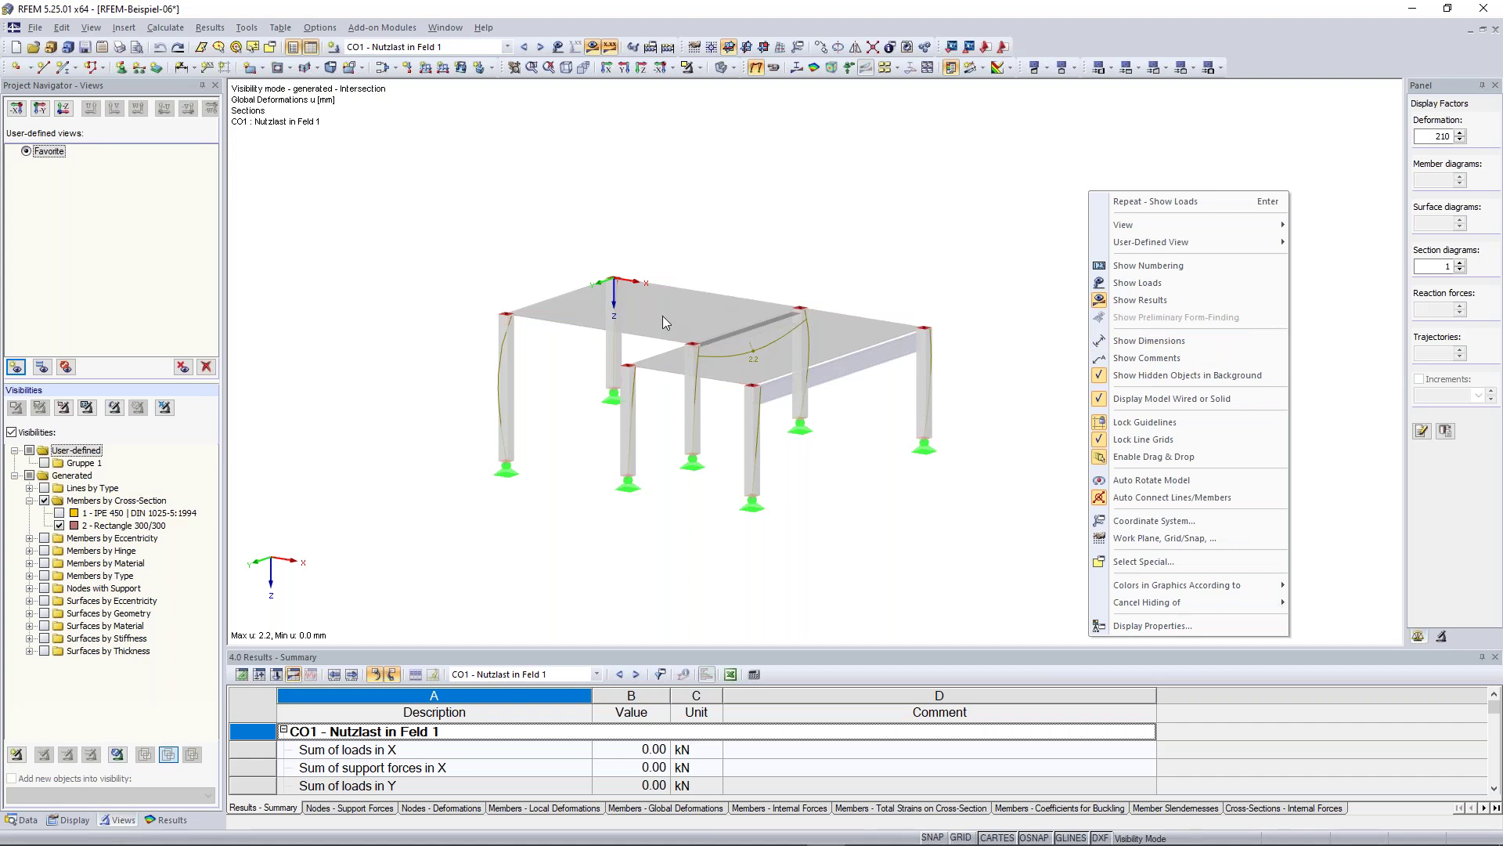
click(1187, 375)
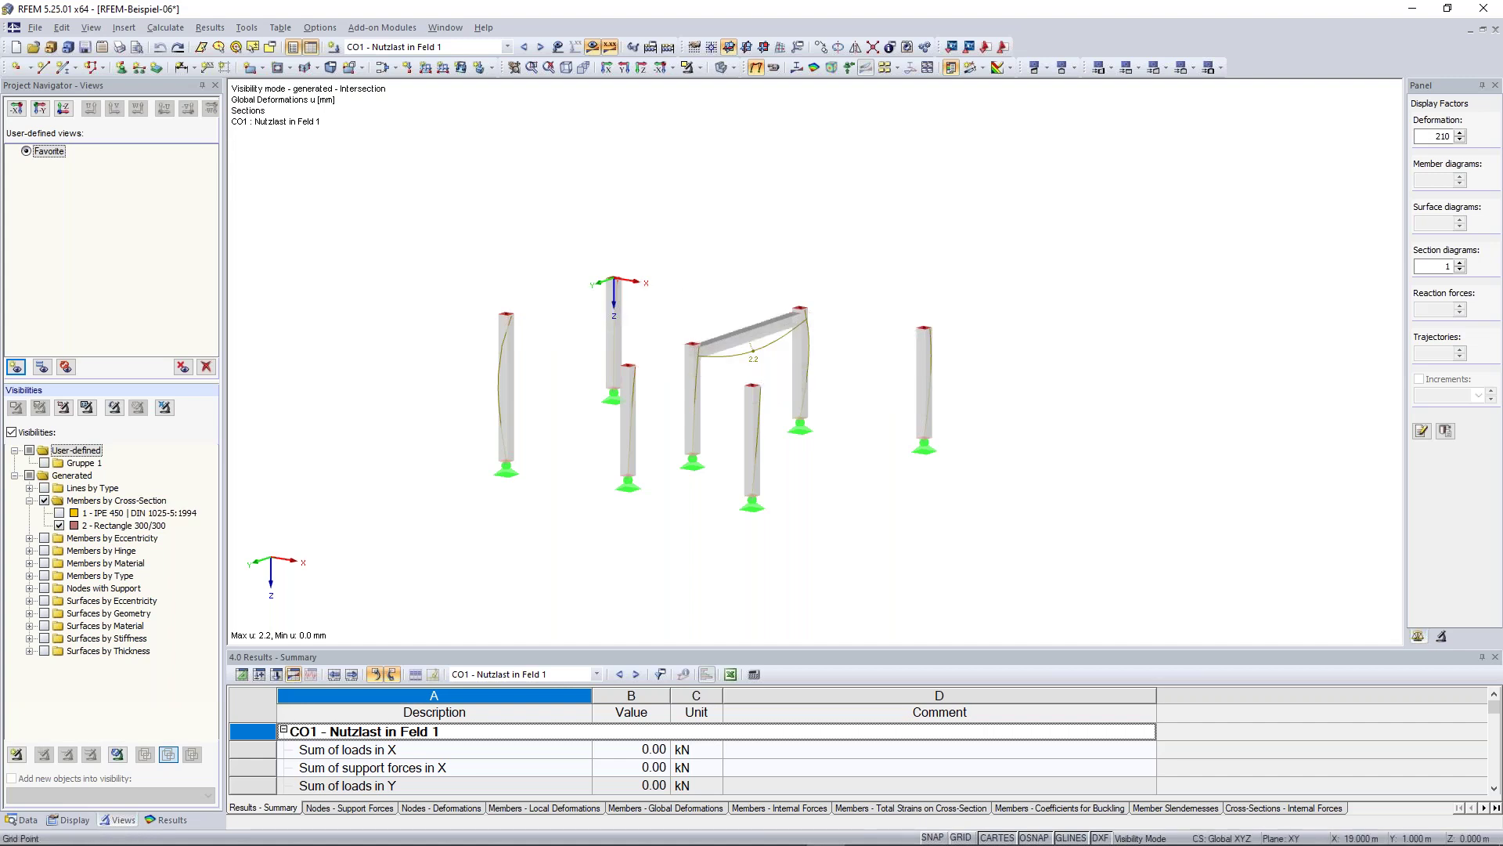
Step: Examine the isolated rectangular members and cancel the visibility mode to show the whole model
ctrl+middle_drag(1201, 346, 1161, 392)
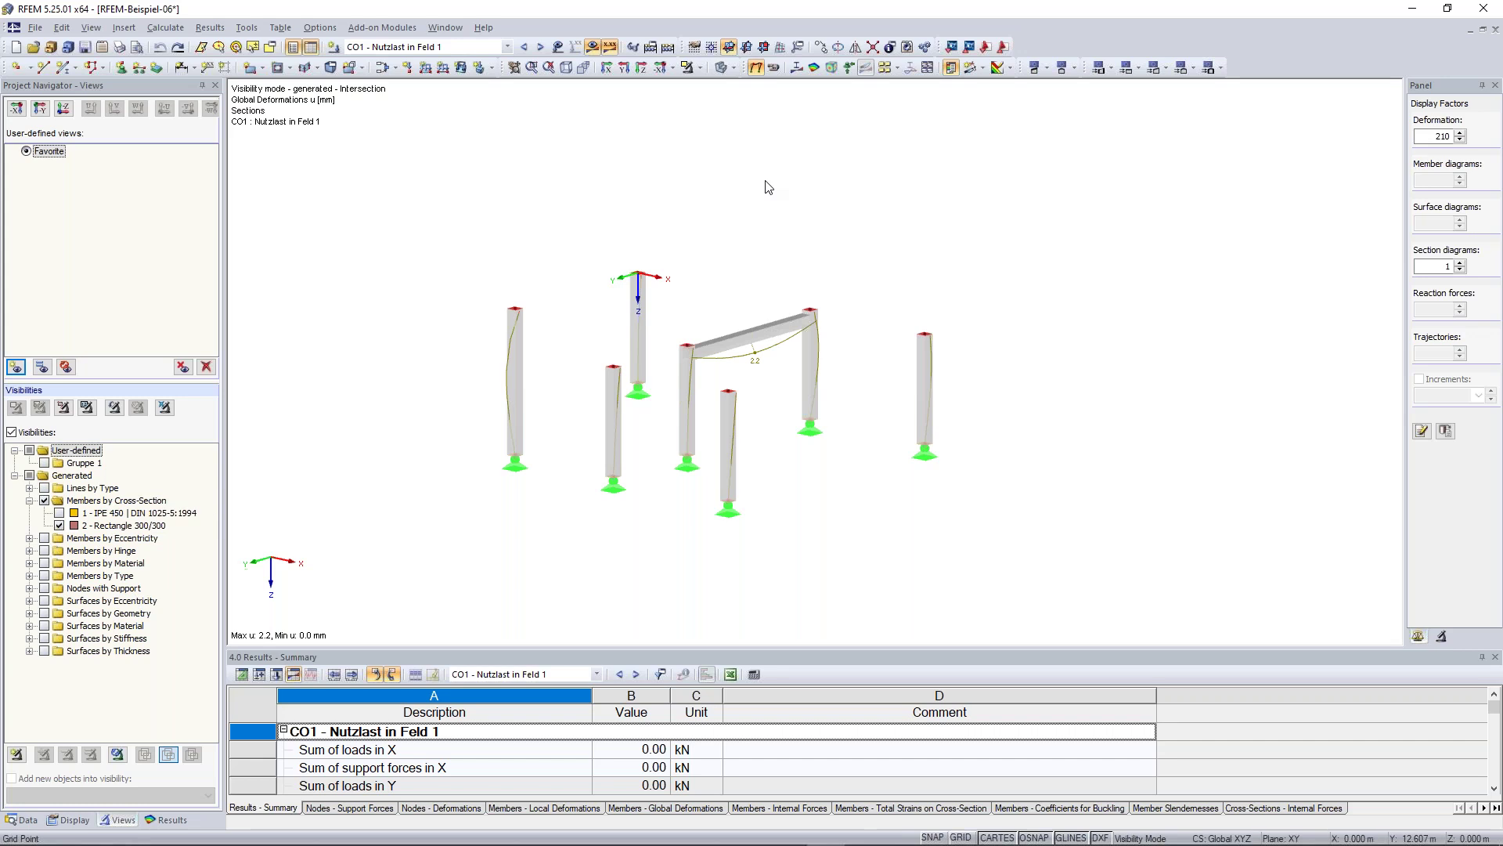
scroll(748, 188, down, 1)
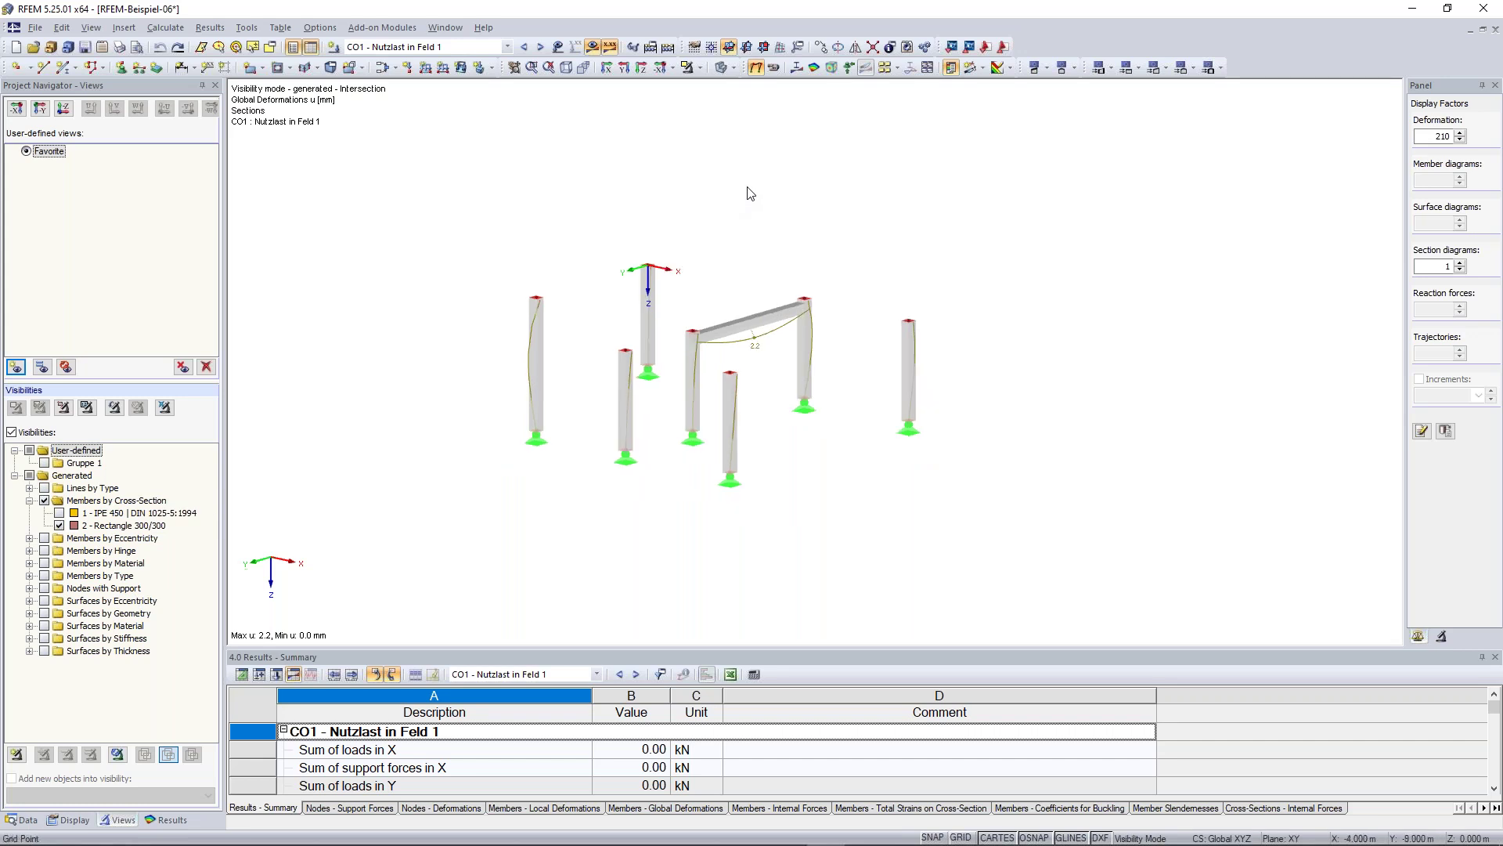
middle_drag(746, 188, 787, 243)
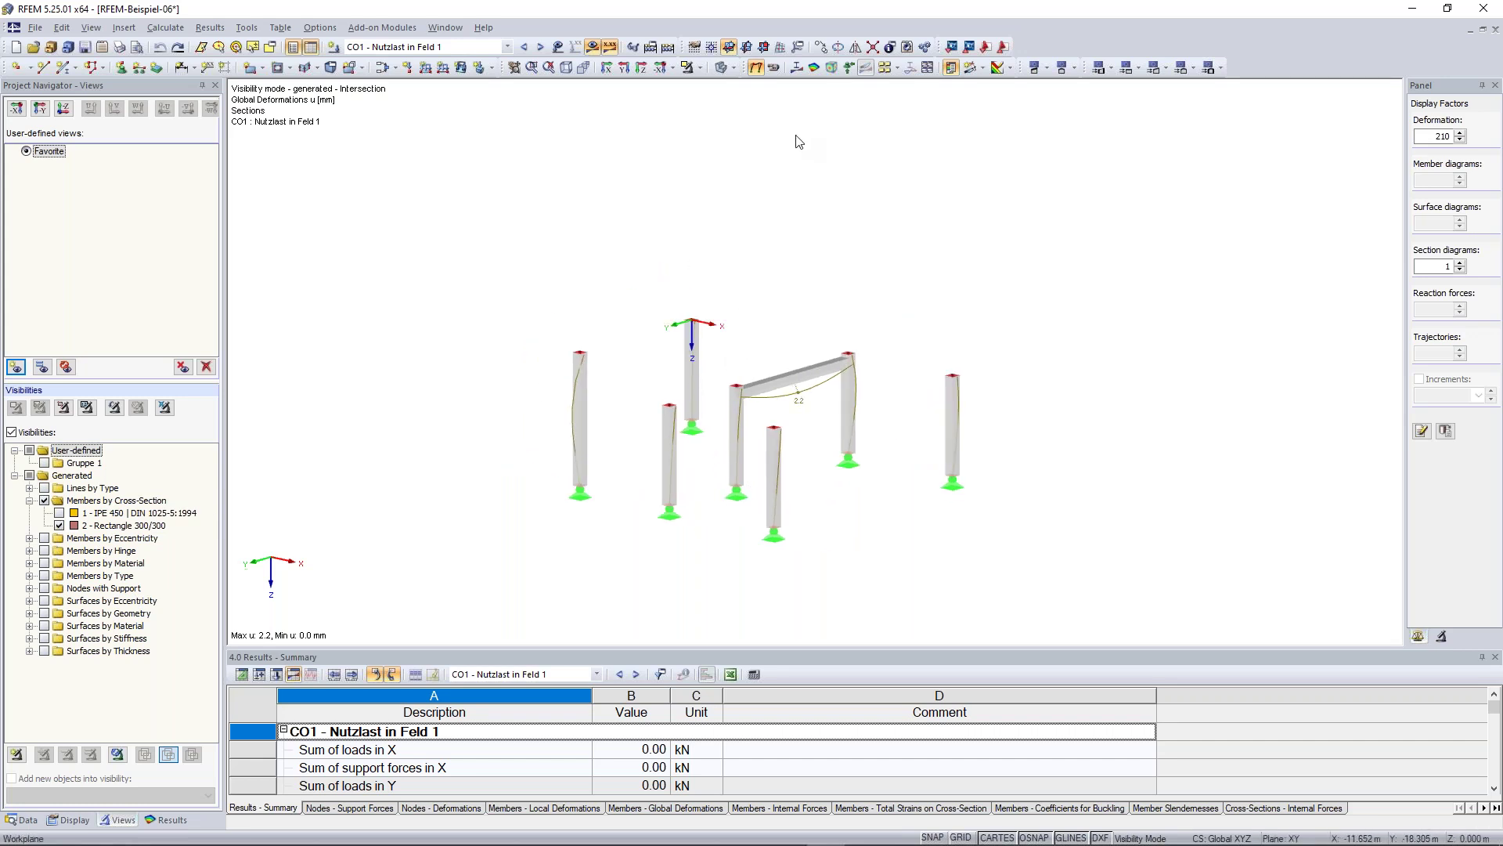
click(701, 71)
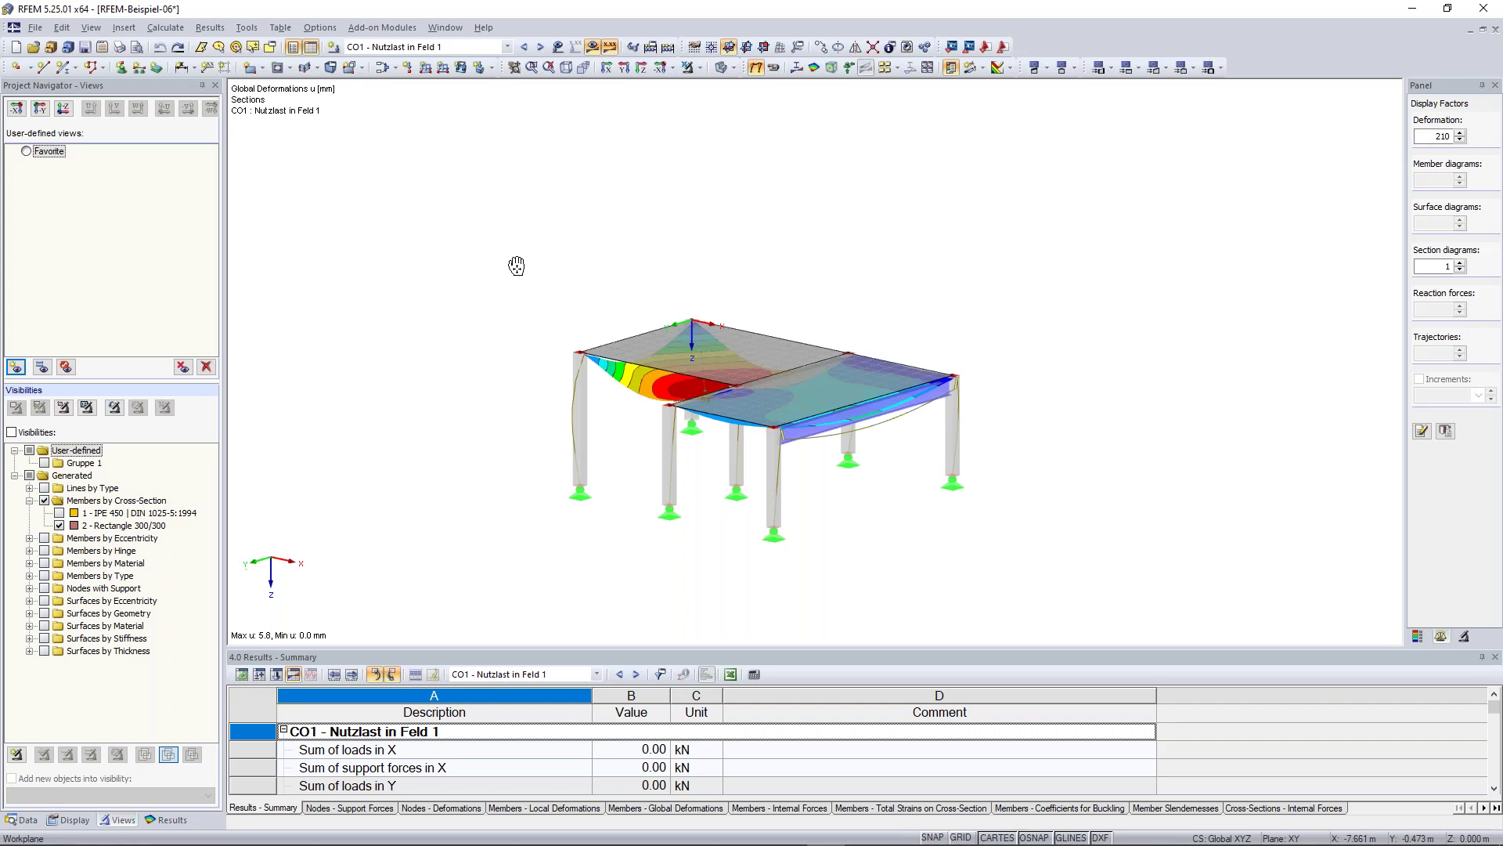
middle_drag(516, 265, 530, 254)
Step: Look through the available result types of CO1 and display the member internal forces My, followed by the axial forces N
click(159, 820)
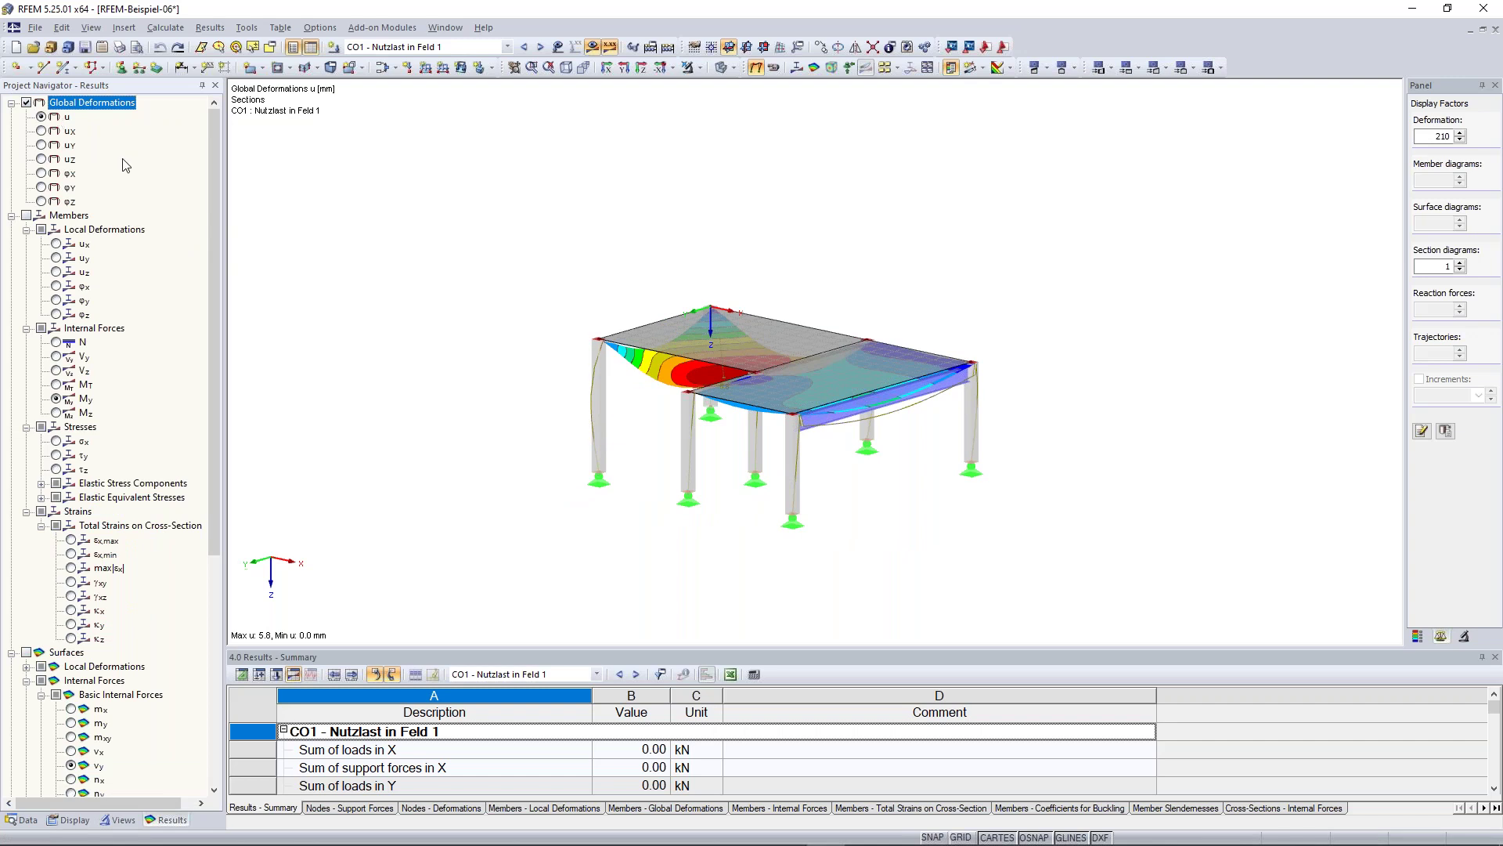
drag(216, 178, 216, 222)
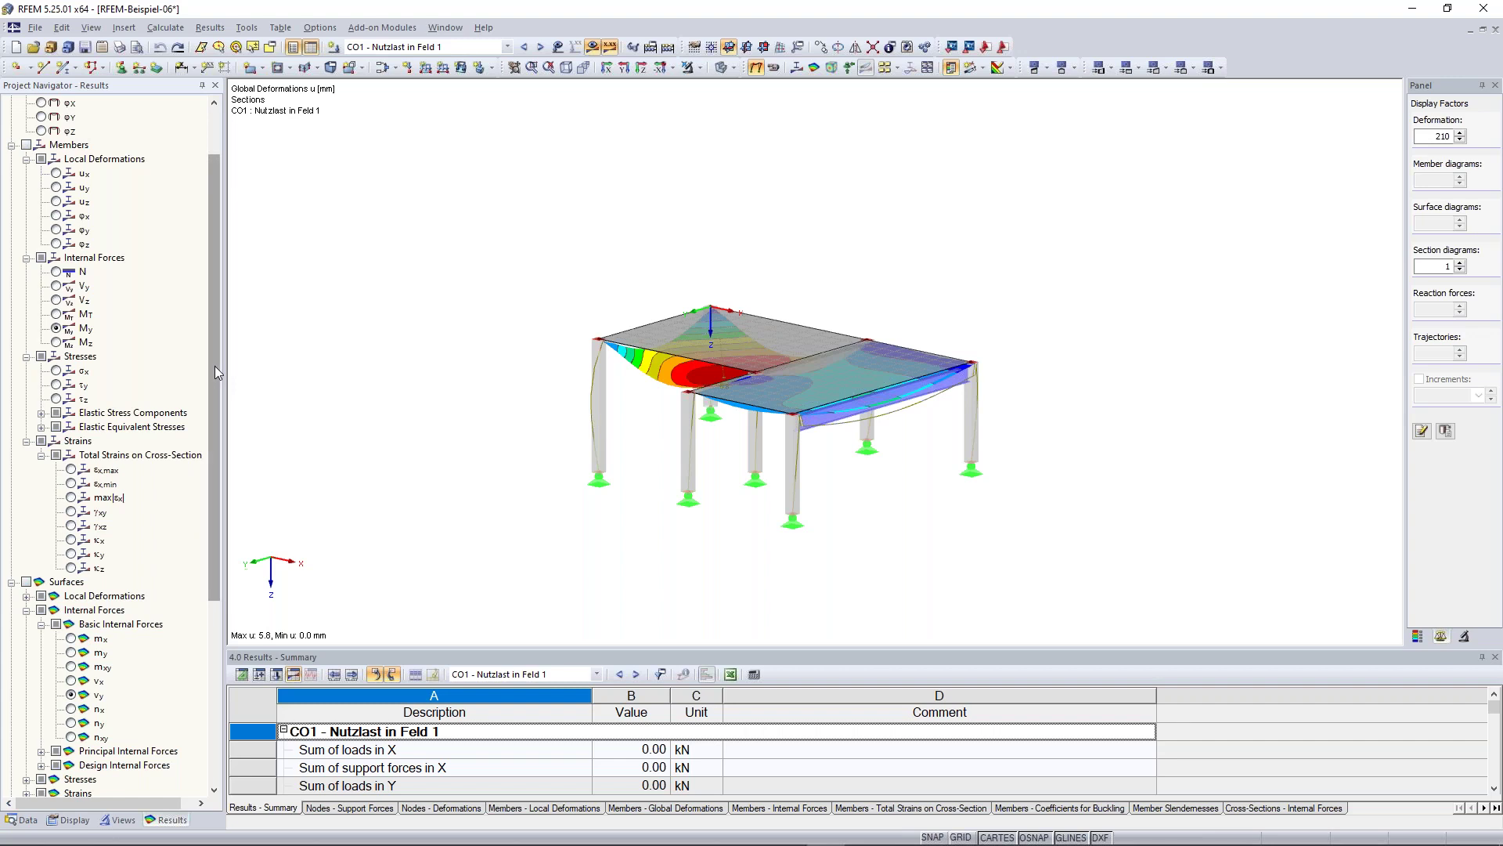
drag(210, 406, 213, 368)
ctrl+middle_drag(567, 335, 688, 377)
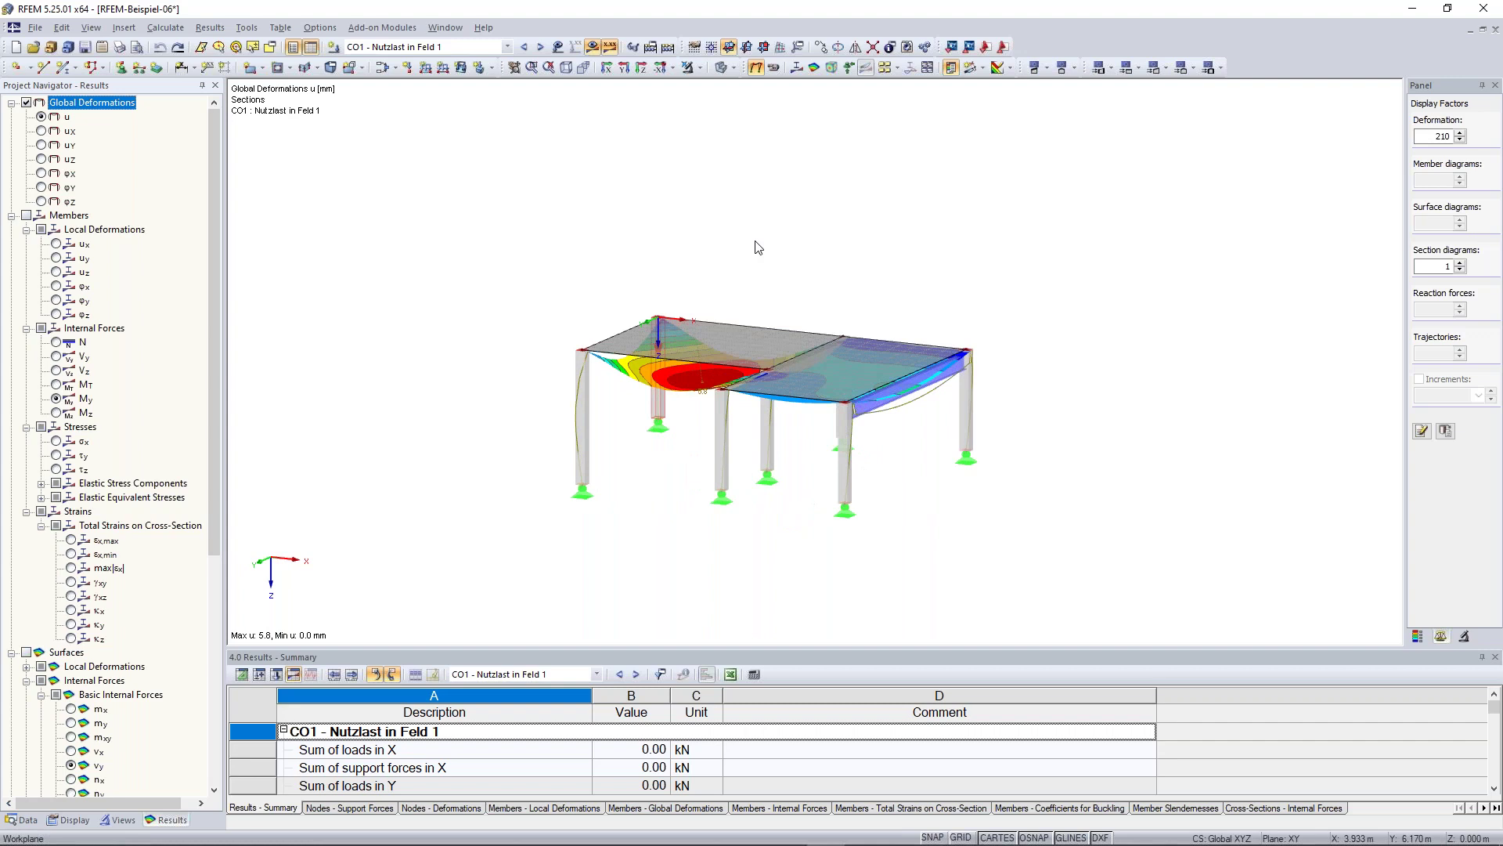
ctrl+middle_drag(758, 247, 880, 413)
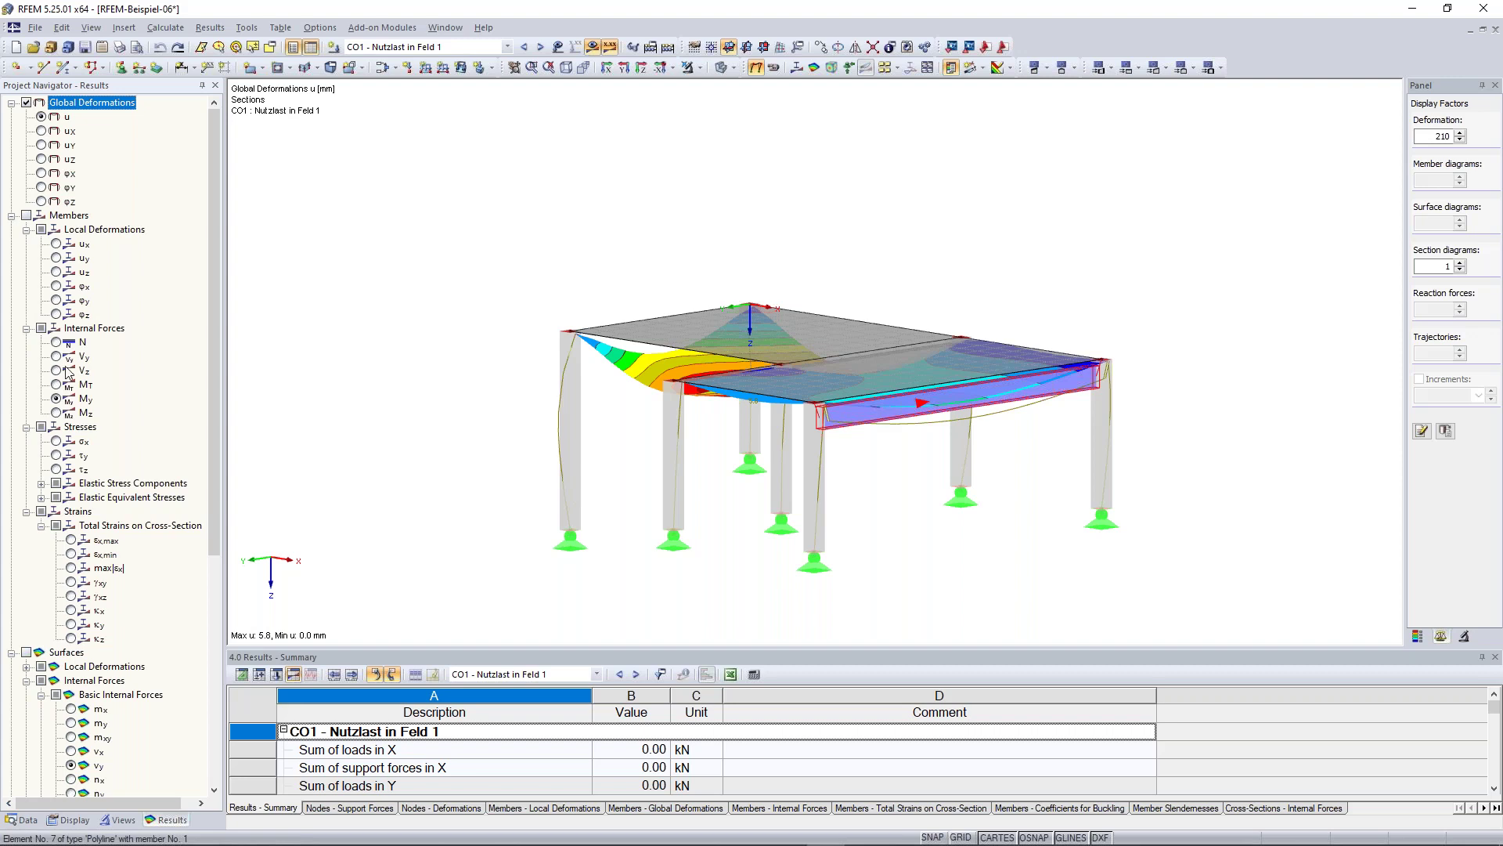
click(54, 399)
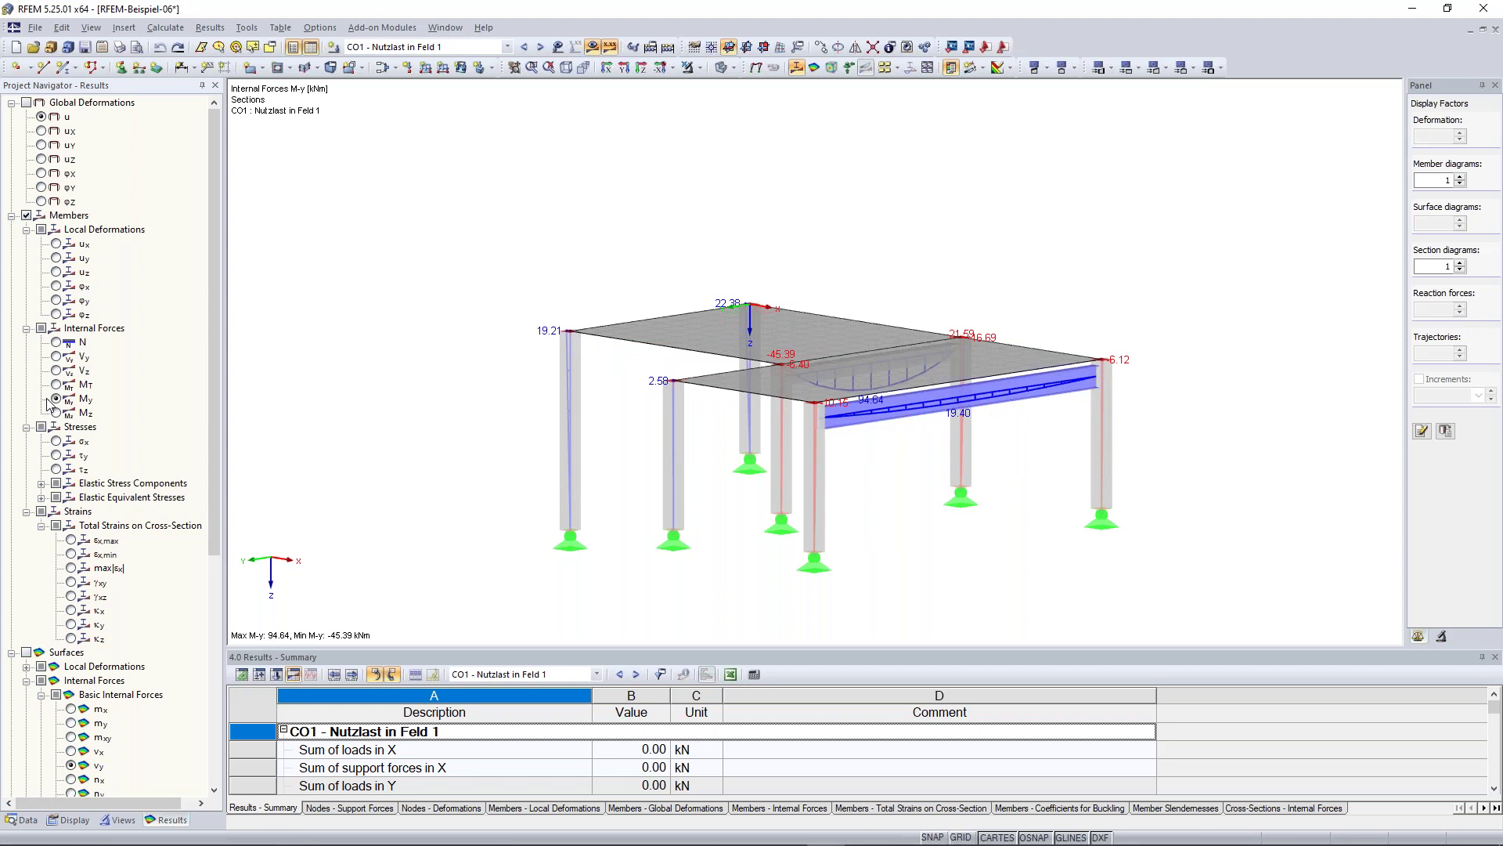
click(57, 343)
ctrl+middle_drag(869, 509, 987, 549)
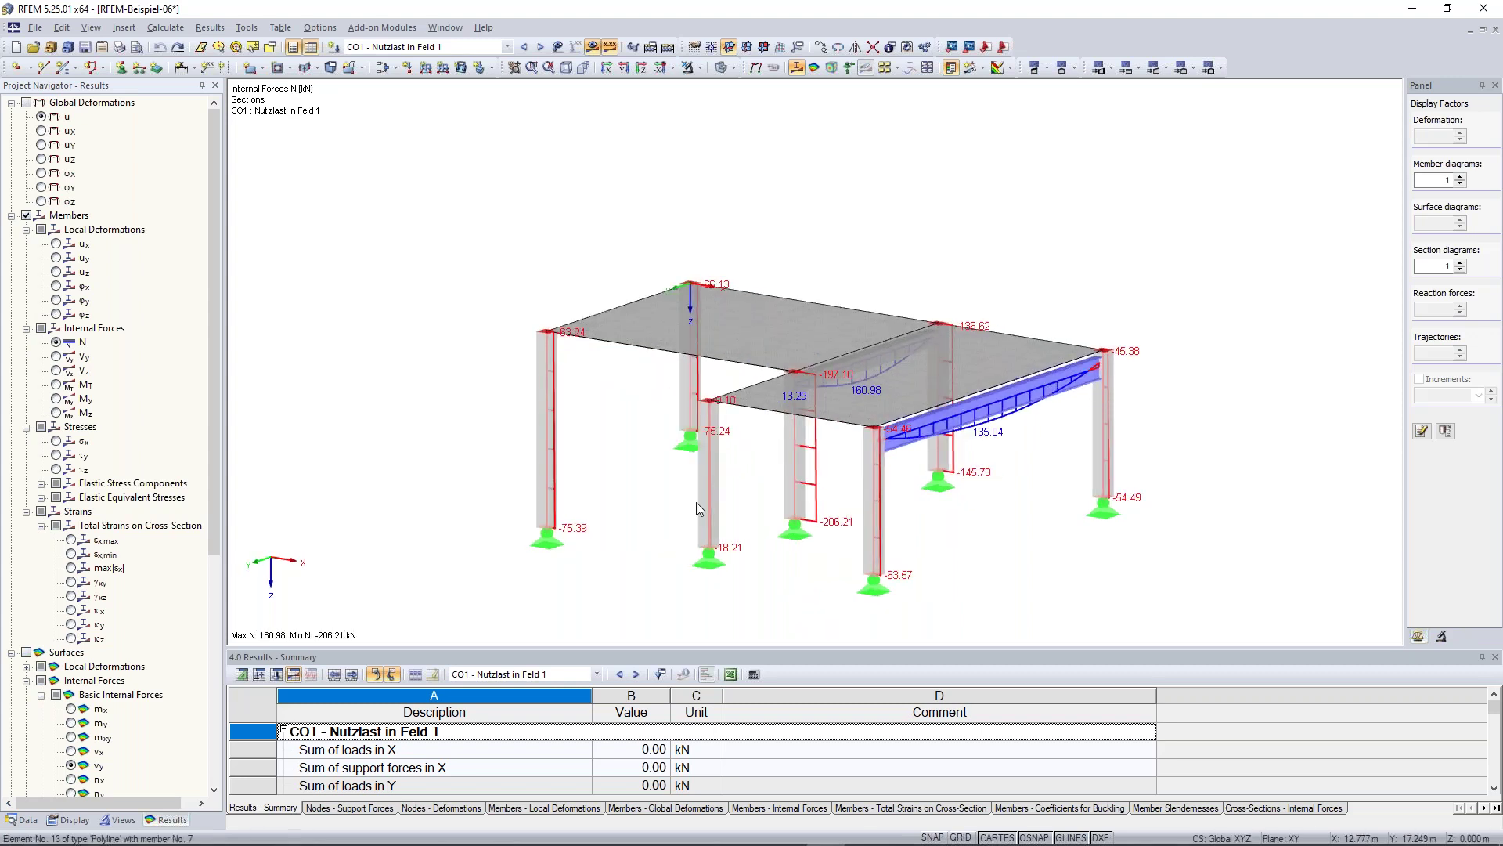
ctrl+middle_drag(697, 508, 952, 526)
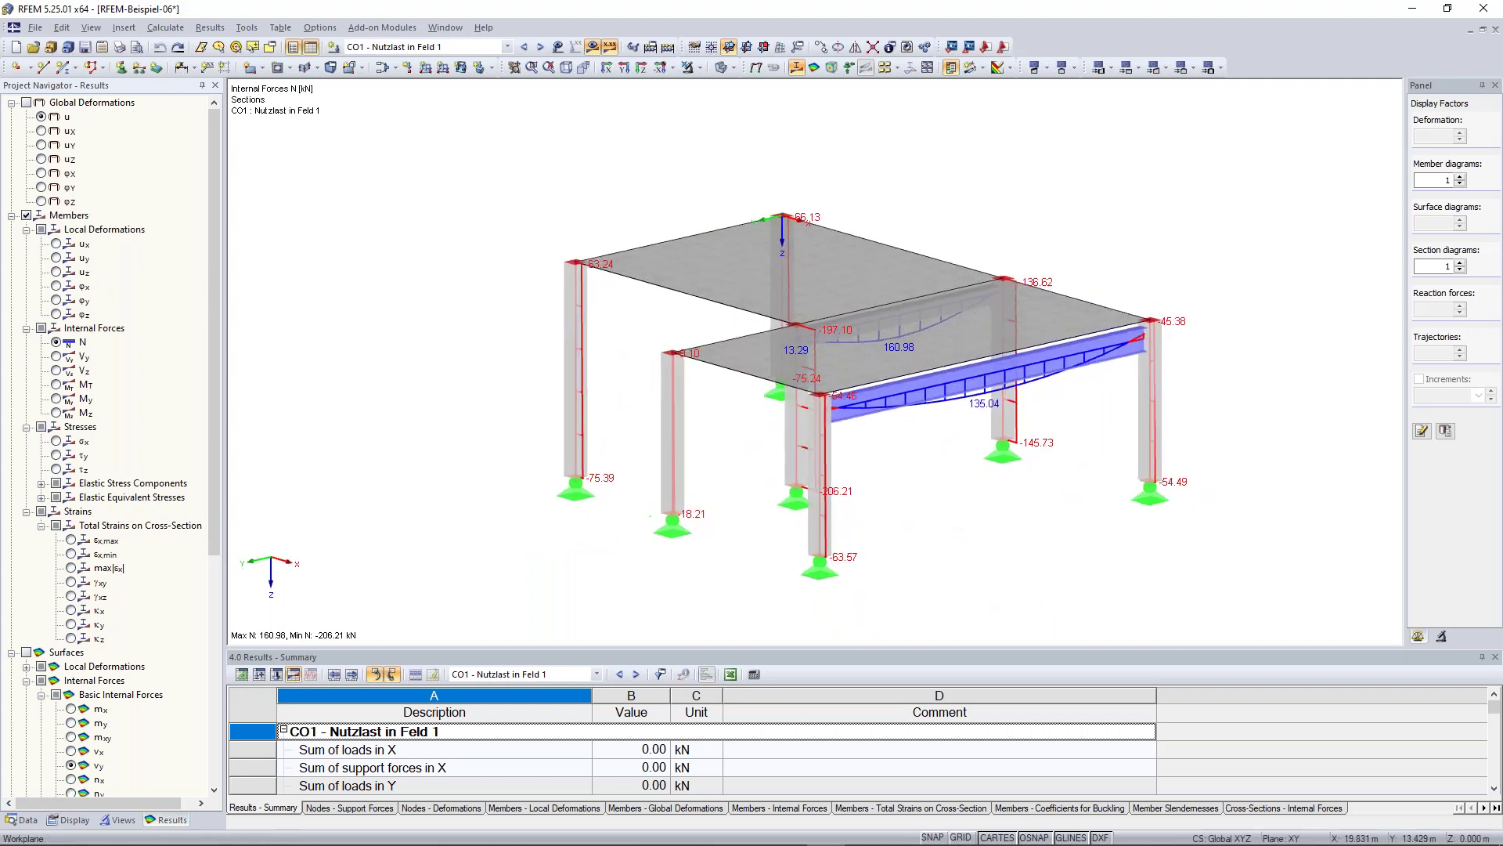
Step: Show the basic internal forces of the surfaces, switching to mx and on to my, and display the support reactions
scroll(29, 436, down, 7)
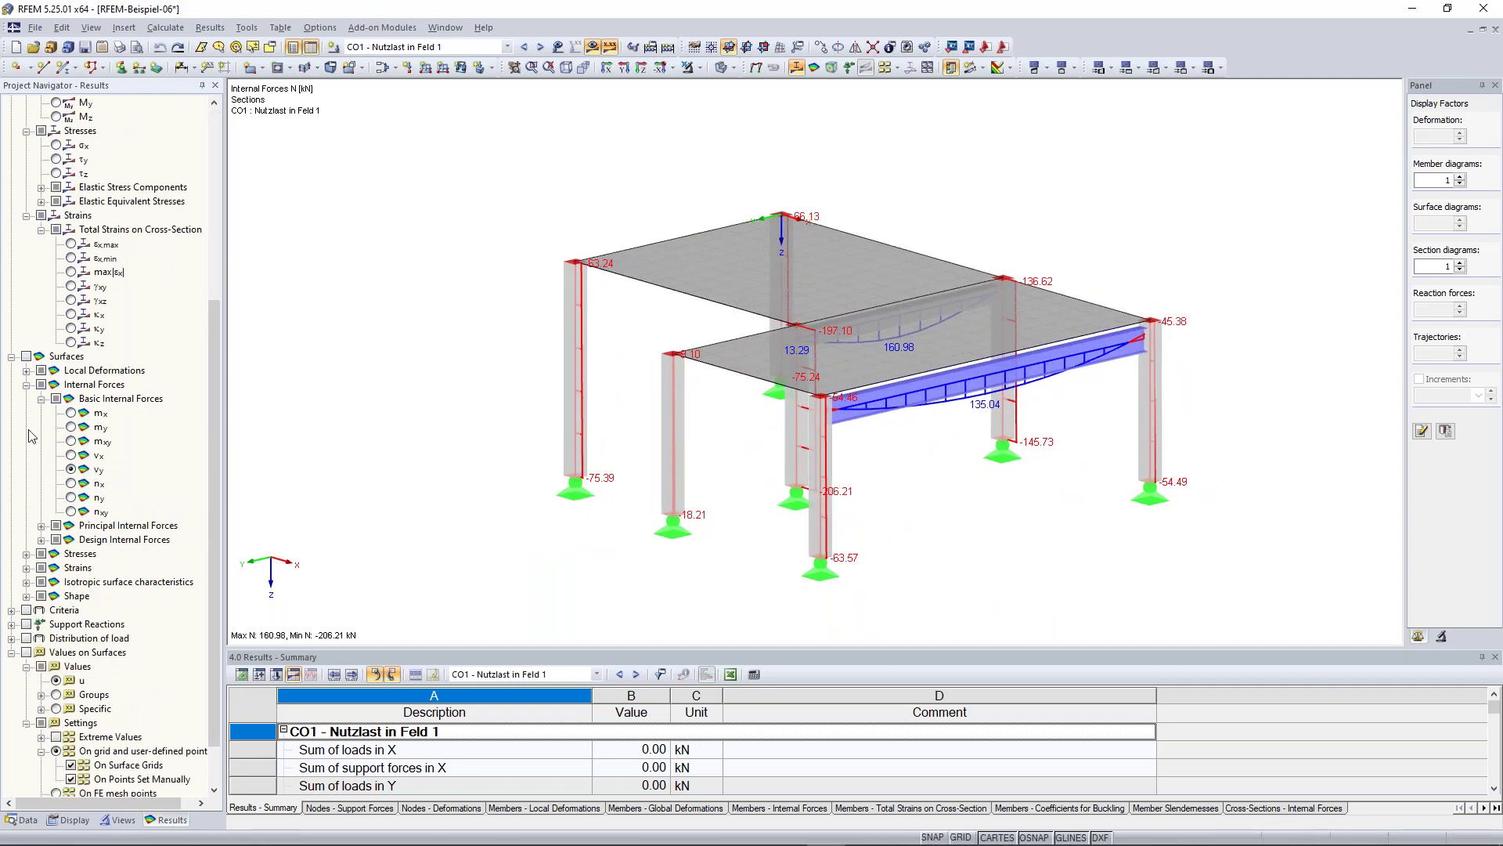
click(27, 357)
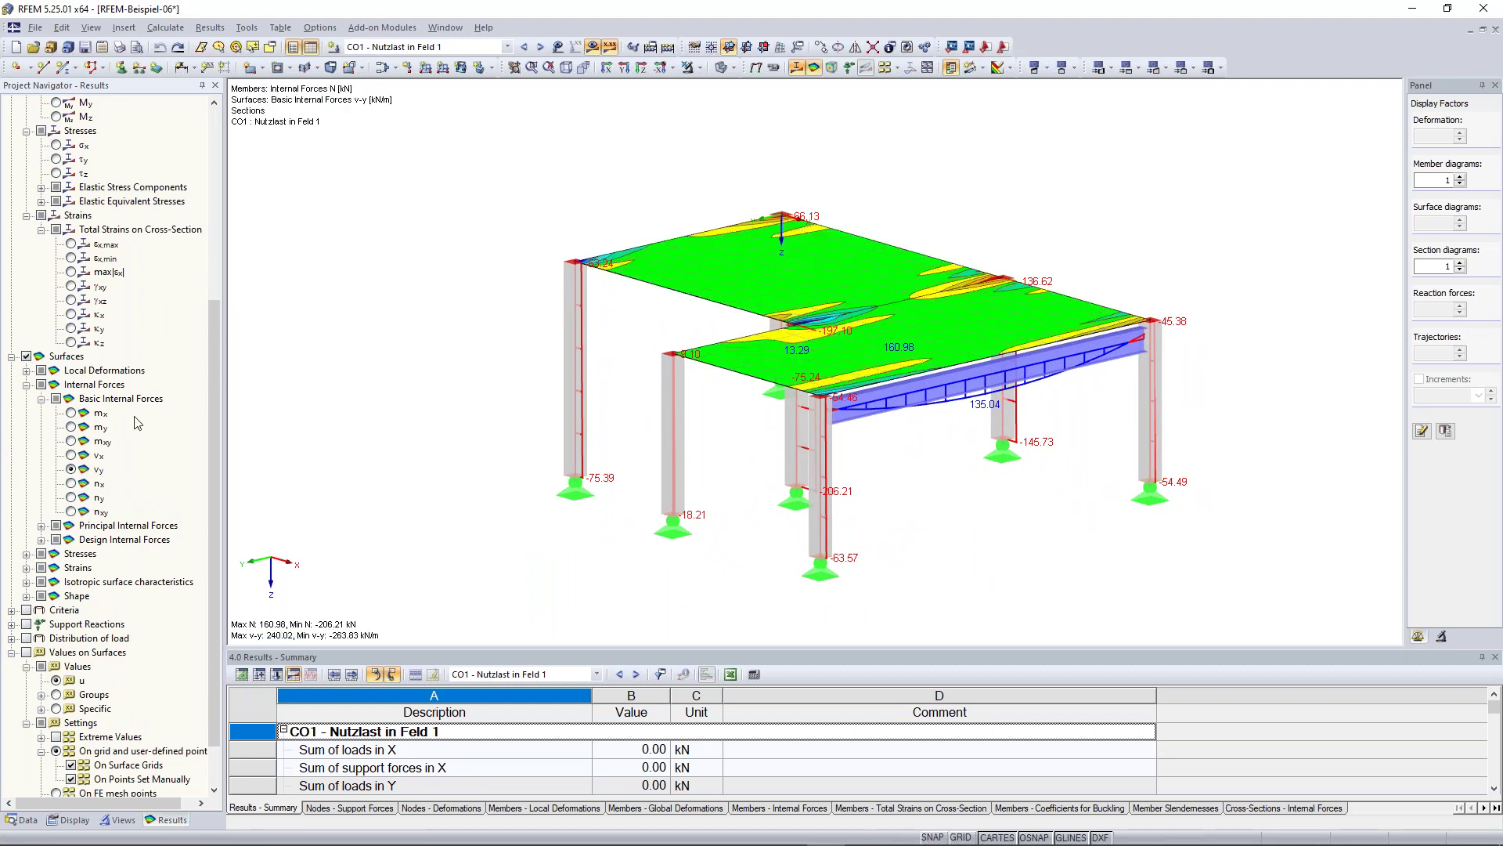
scroll(76, 381, down, 1)
click(71, 357)
click(71, 370)
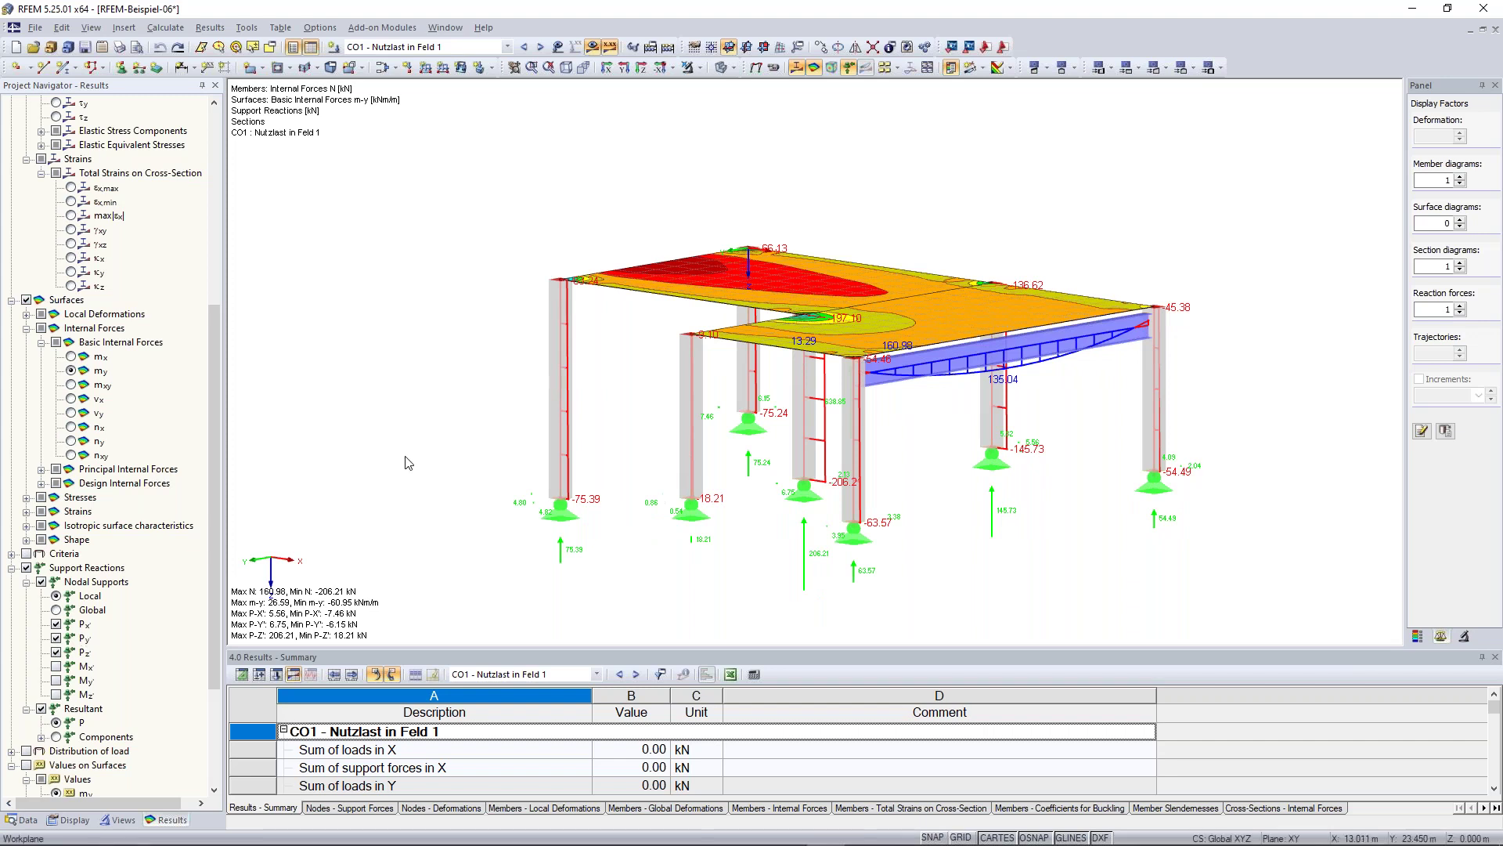
Step: Enlarge the table area below the model and switch it from the results summary to the 1.1 Nodes table
scroll(157, 306, up, 8)
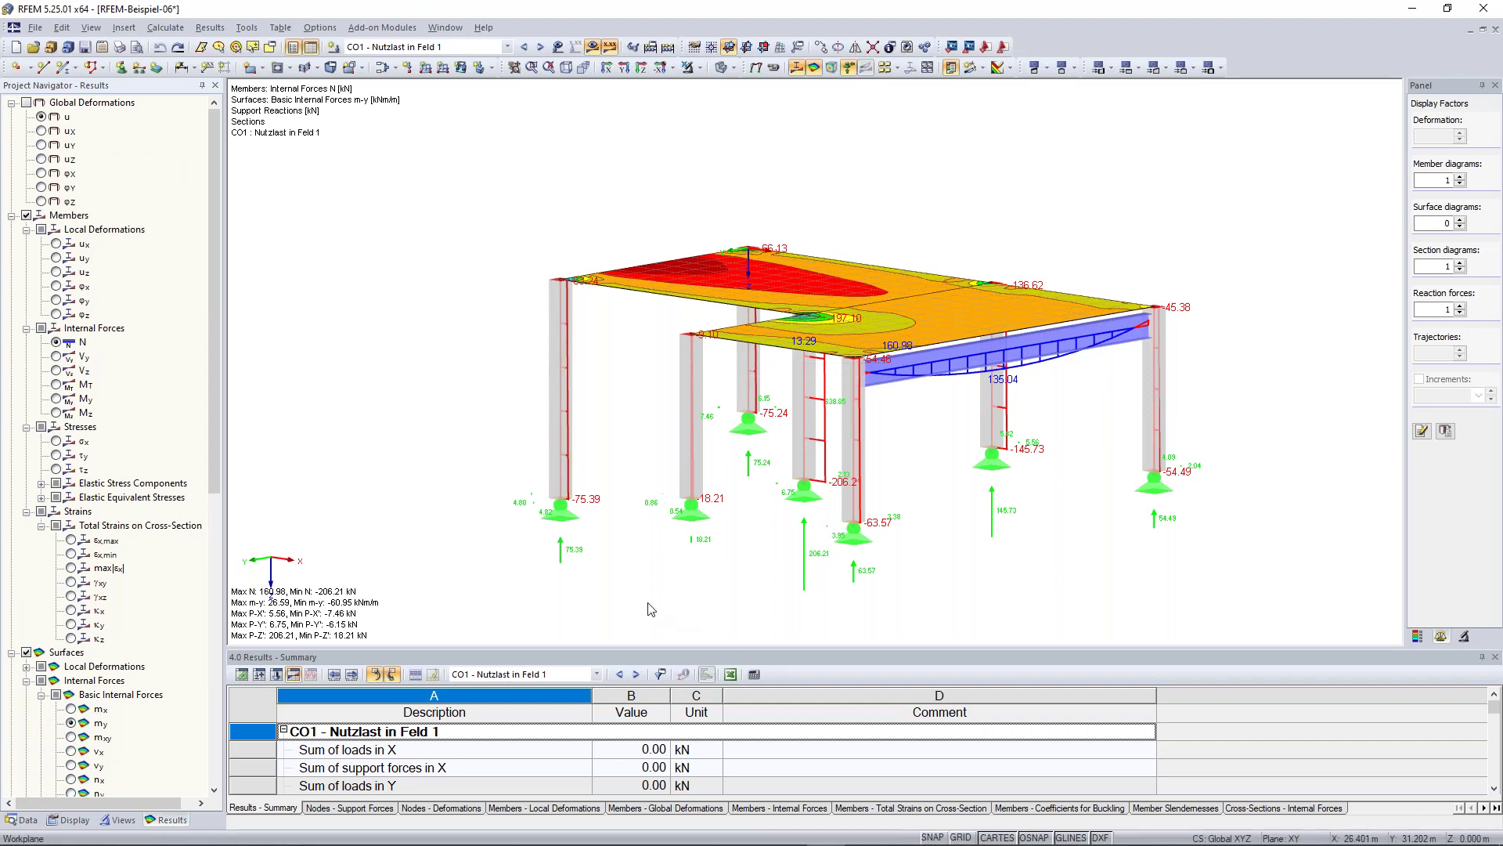
scroll(651, 604, down, 1)
middle_drag(473, 444, 473, 388)
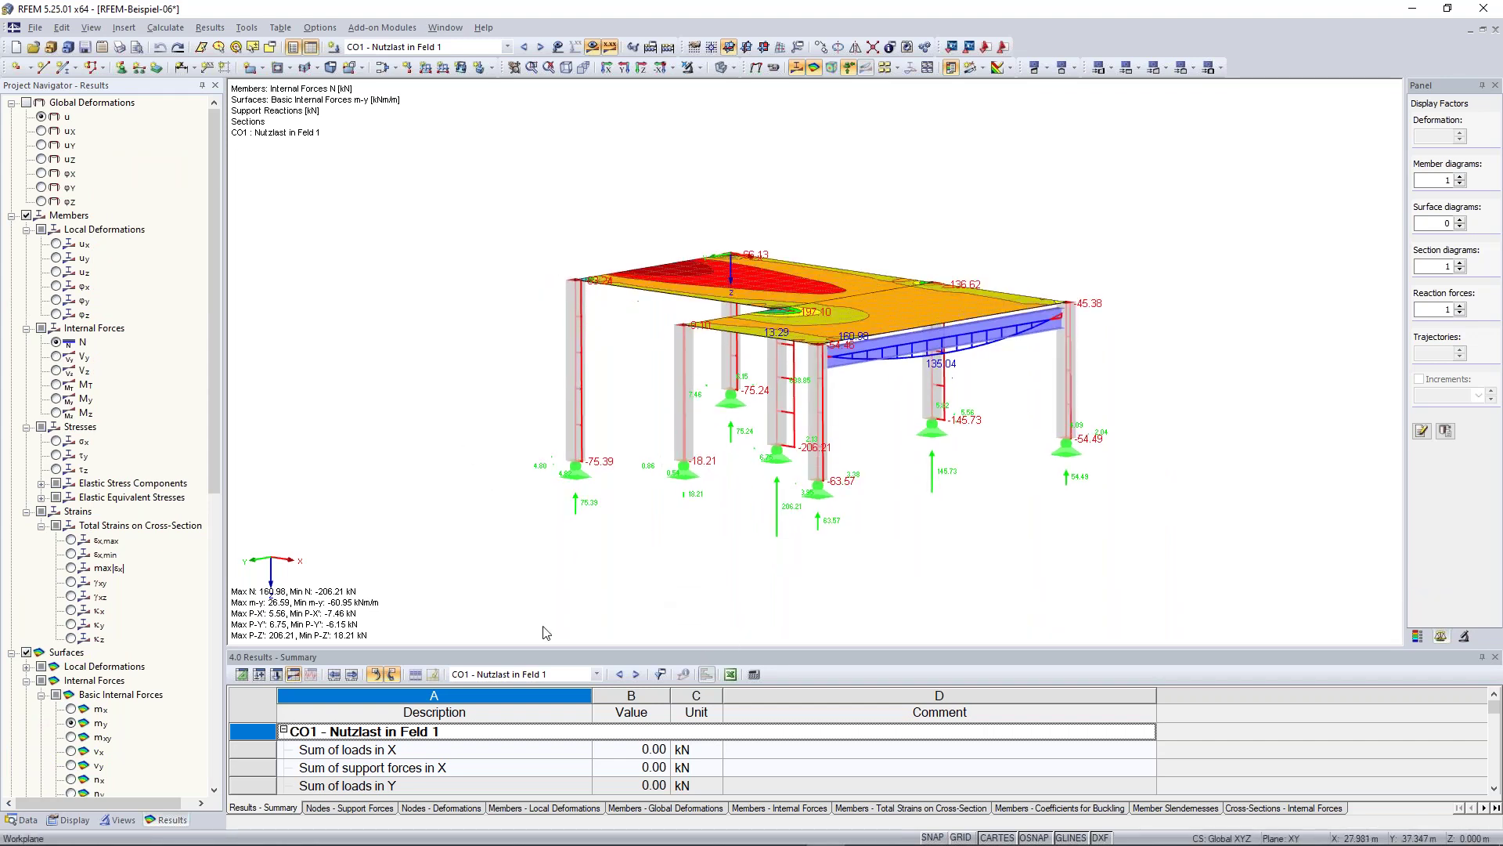
drag(581, 652, 589, 554)
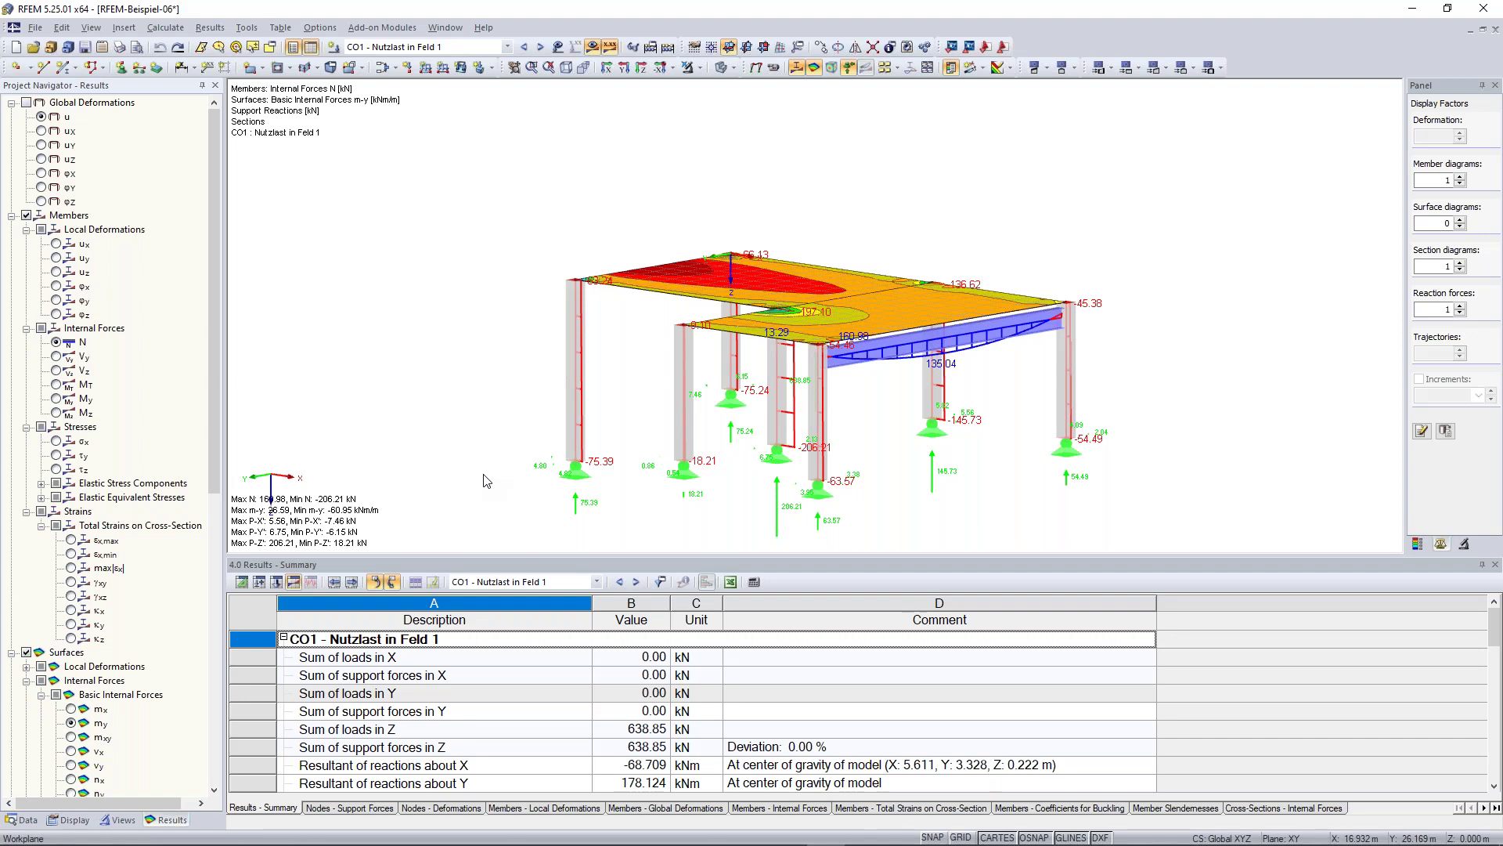
click(244, 582)
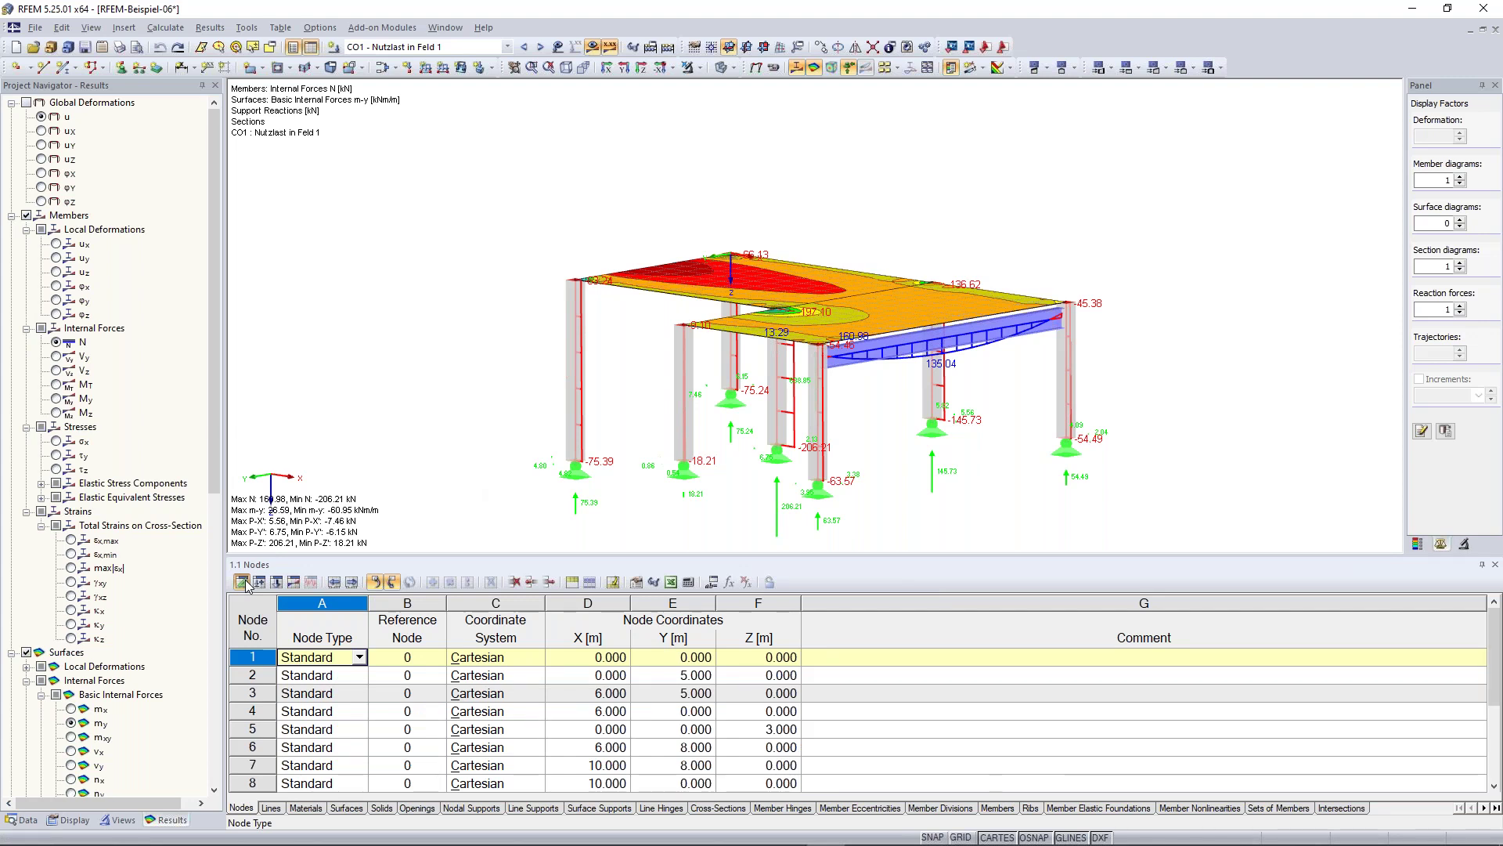
scroll(334, 503, down, 1)
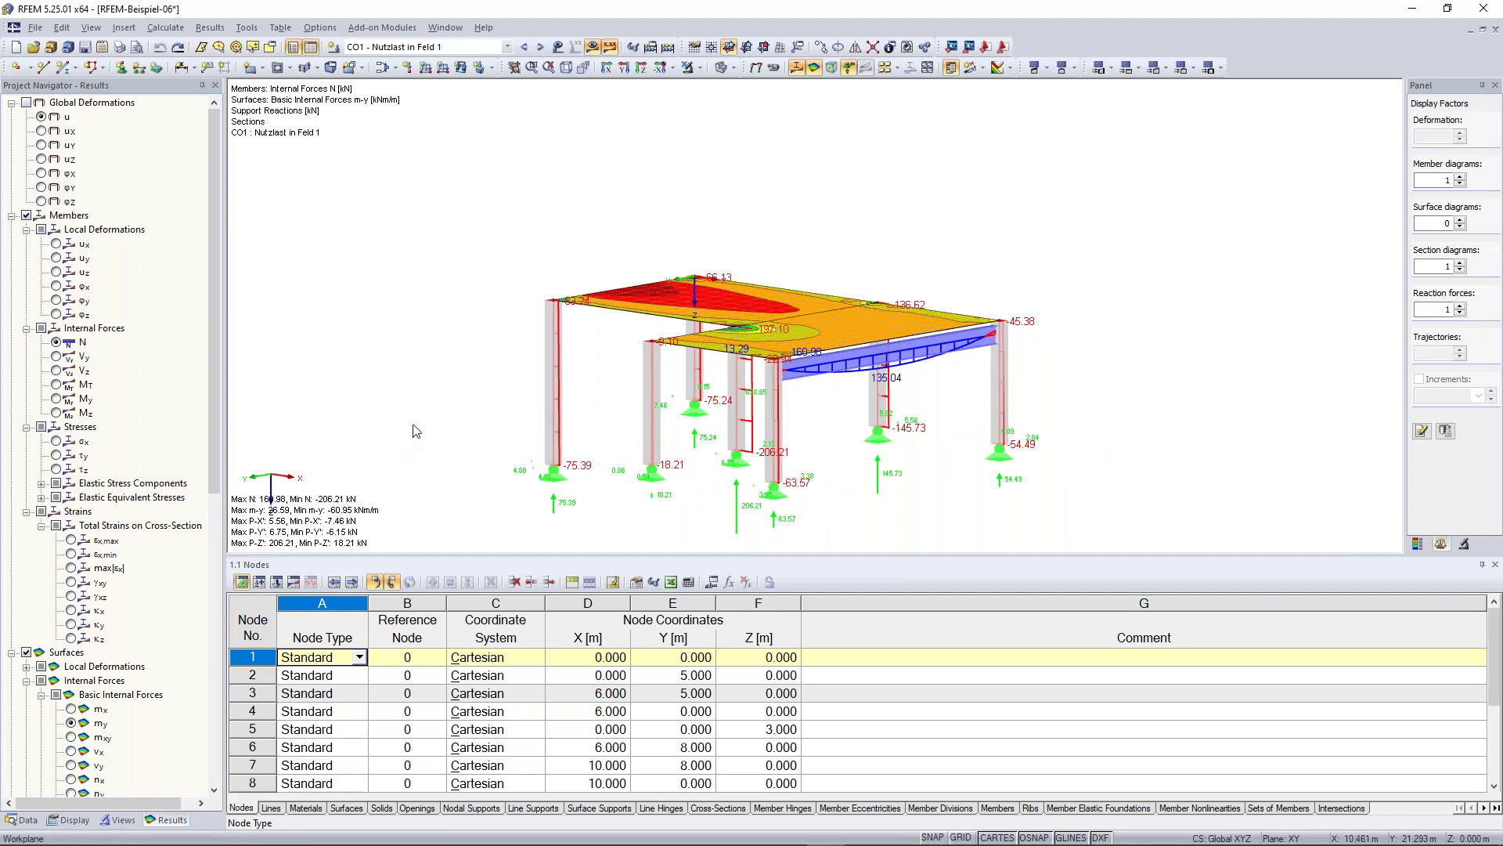
middle_drag(427, 401, 431, 390)
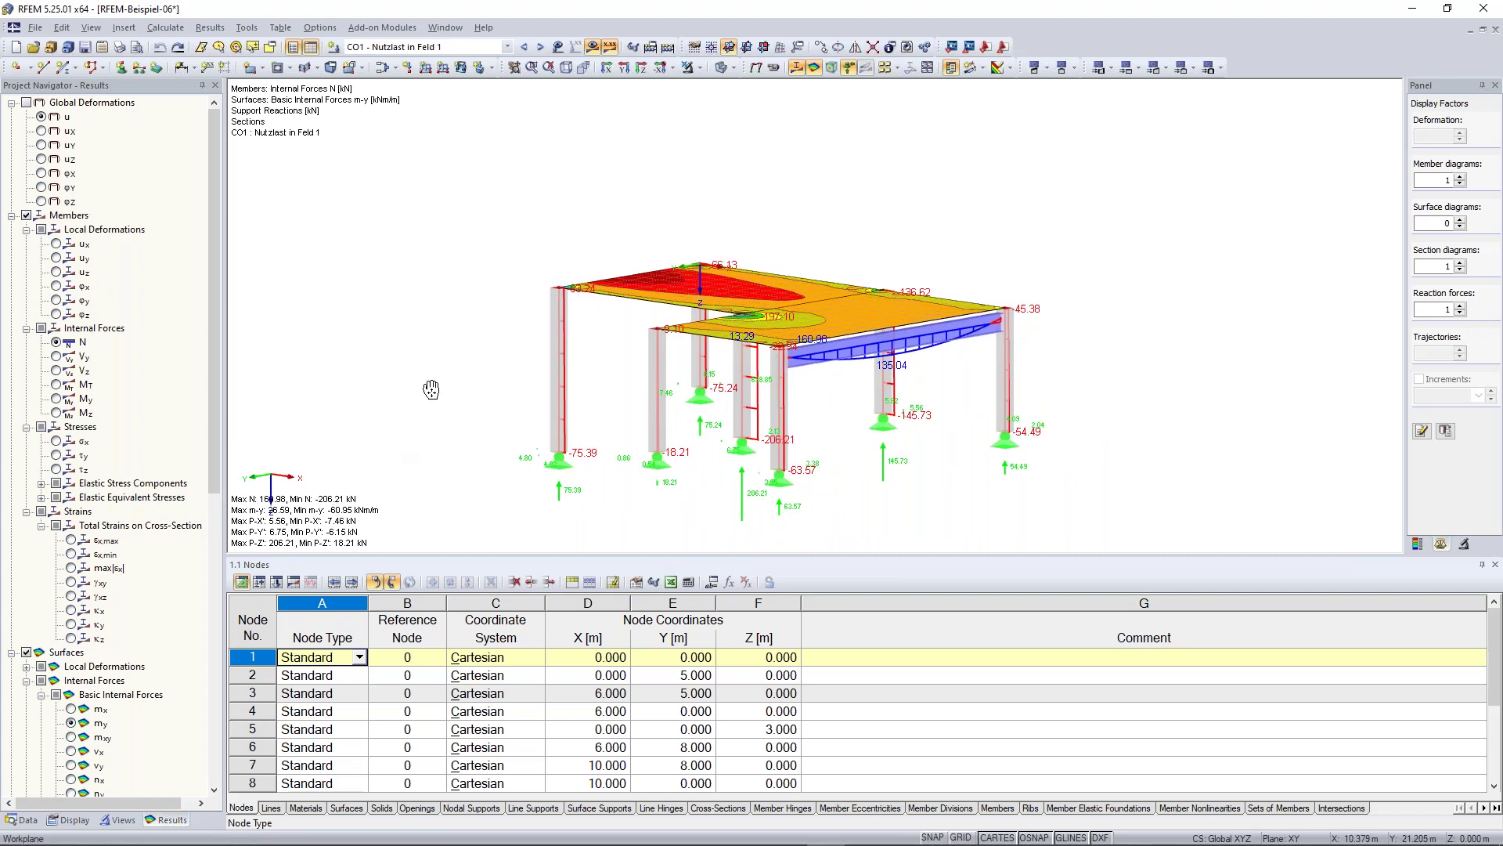
Step: Add node 15 in the nodes table with the coordinates X 14, Y 0 and Z 3 m
middle_drag(432, 389, 449, 361)
scroll(352, 742, down, 3)
scroll(307, 751, up, 1)
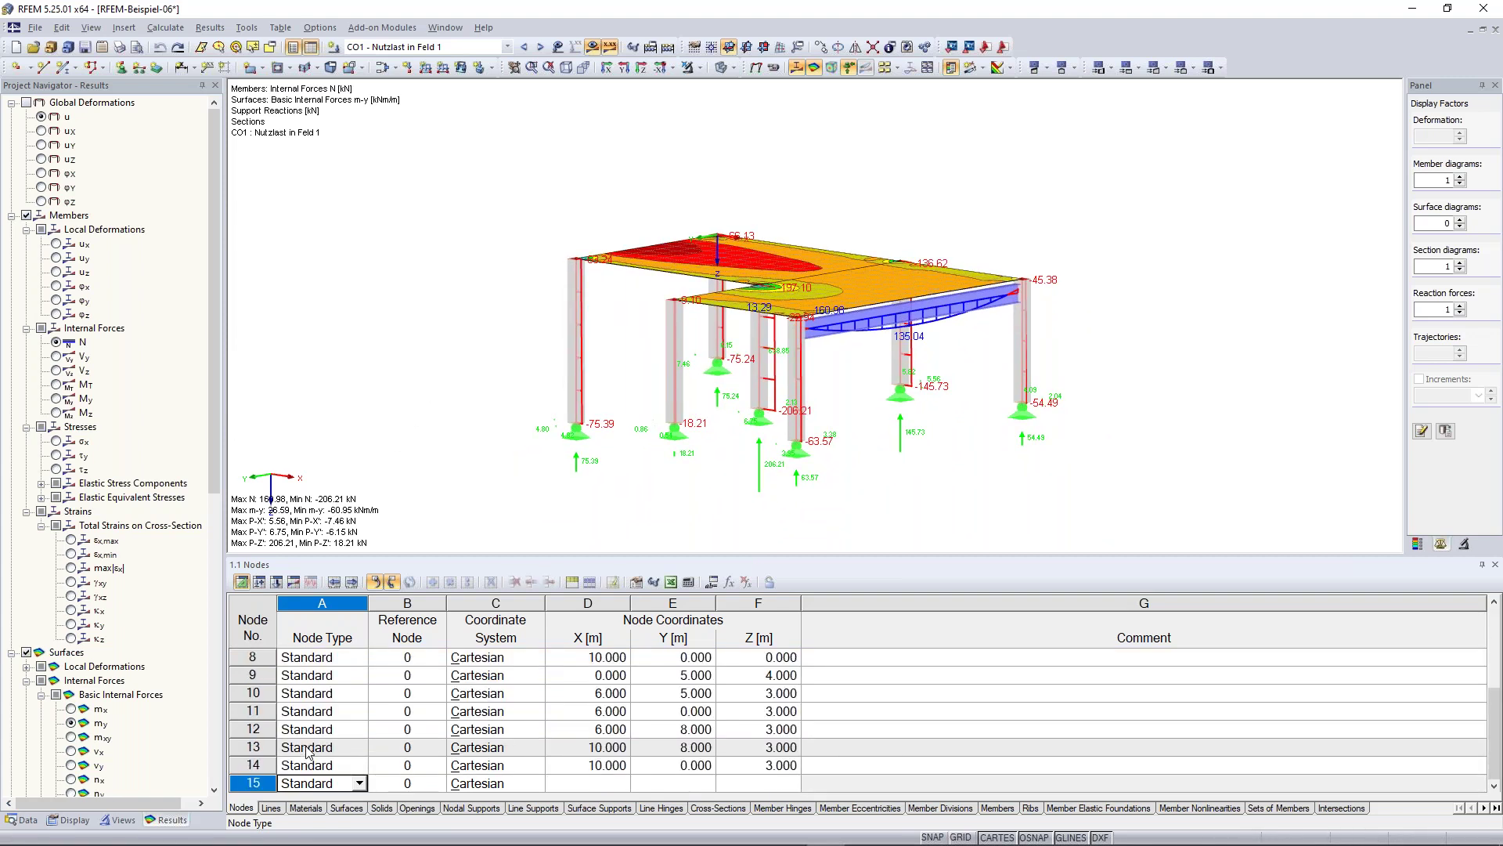
key(Tab)
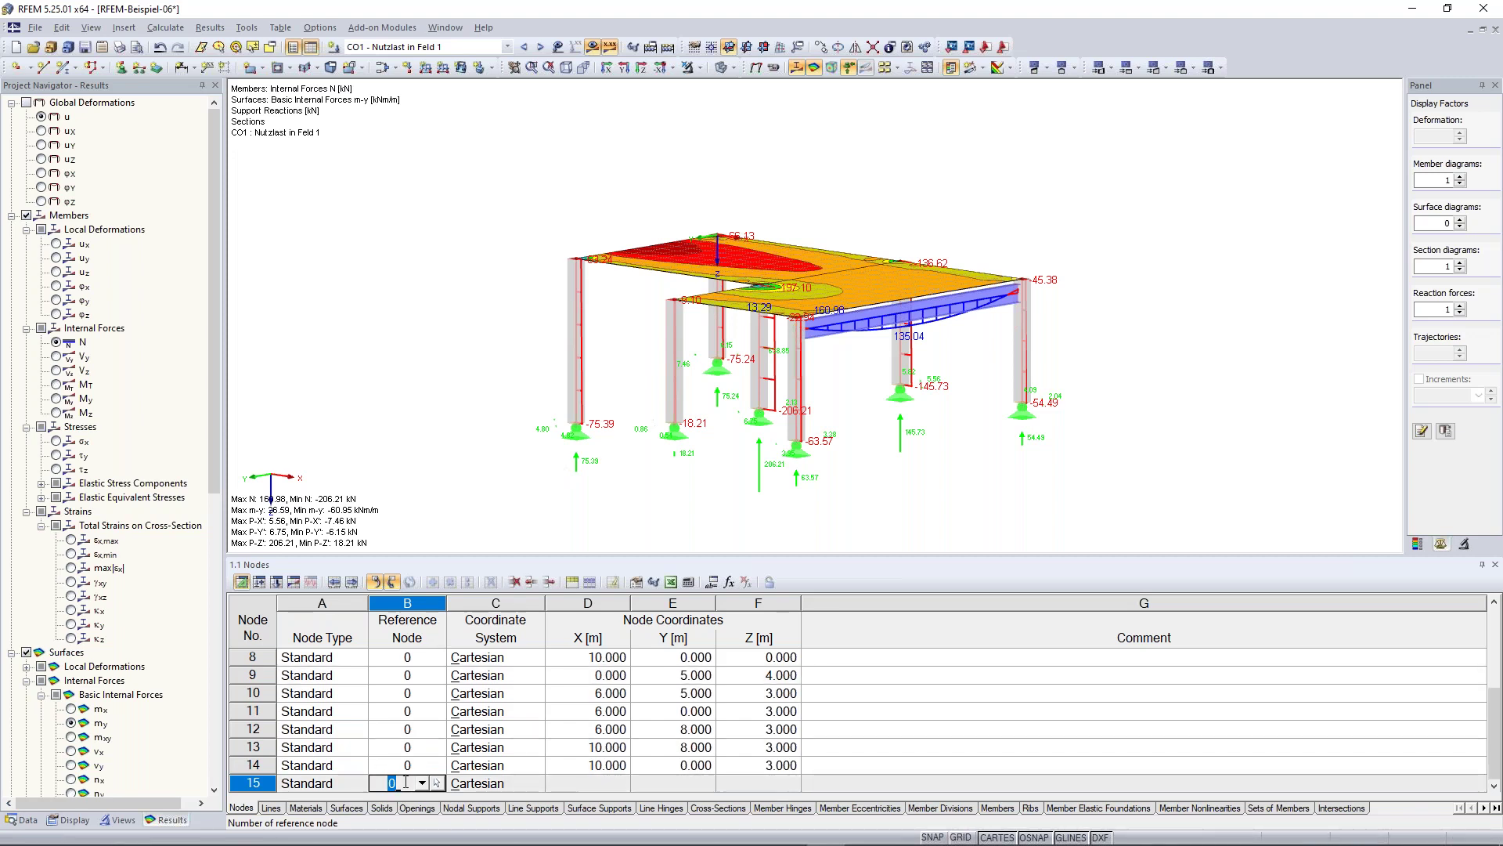
key(Tab)
key(Tab)
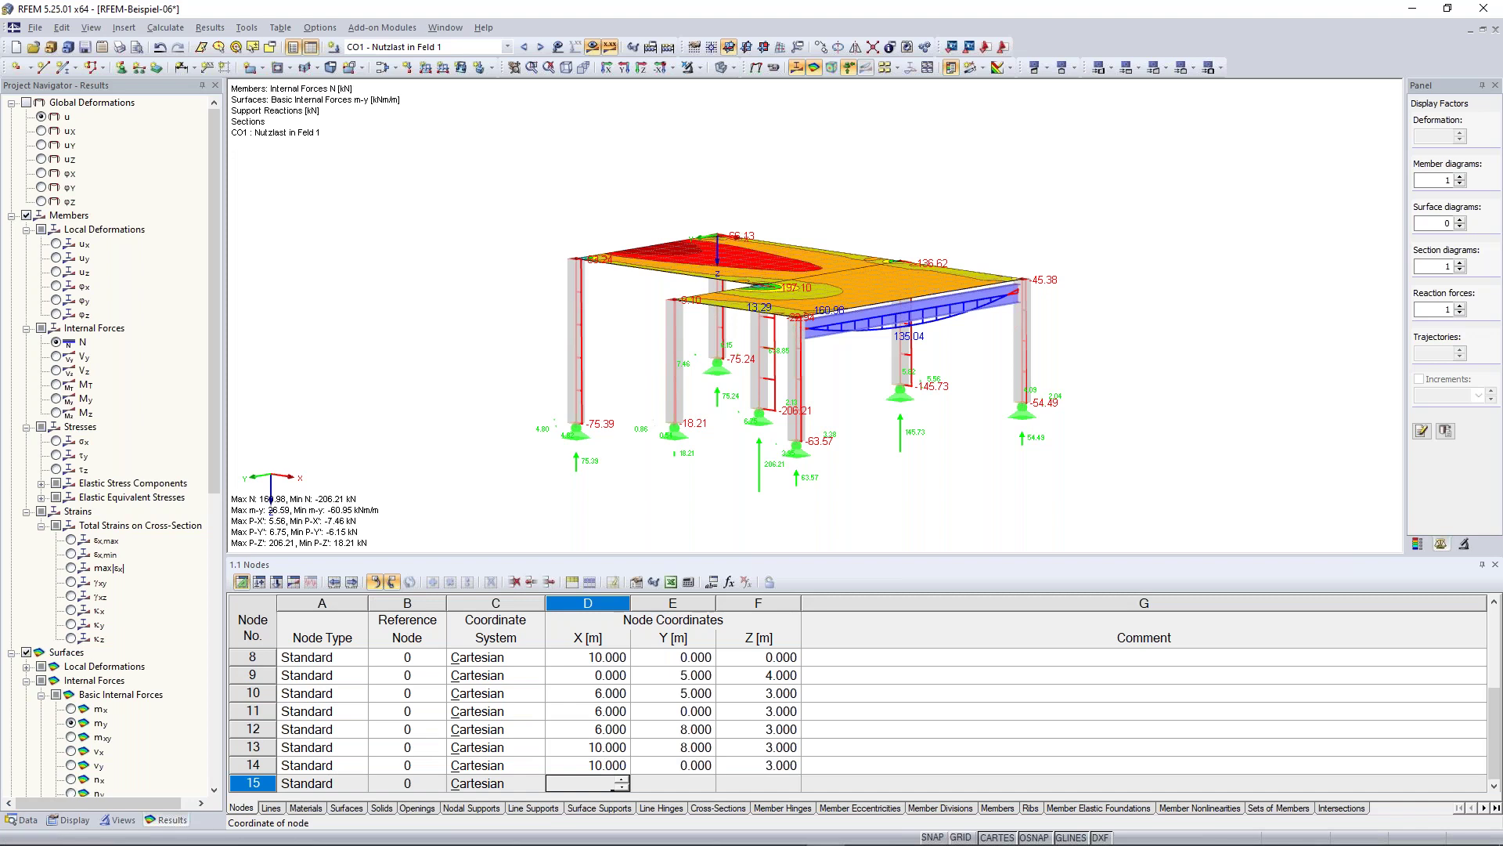
text(14)
key(Tab)
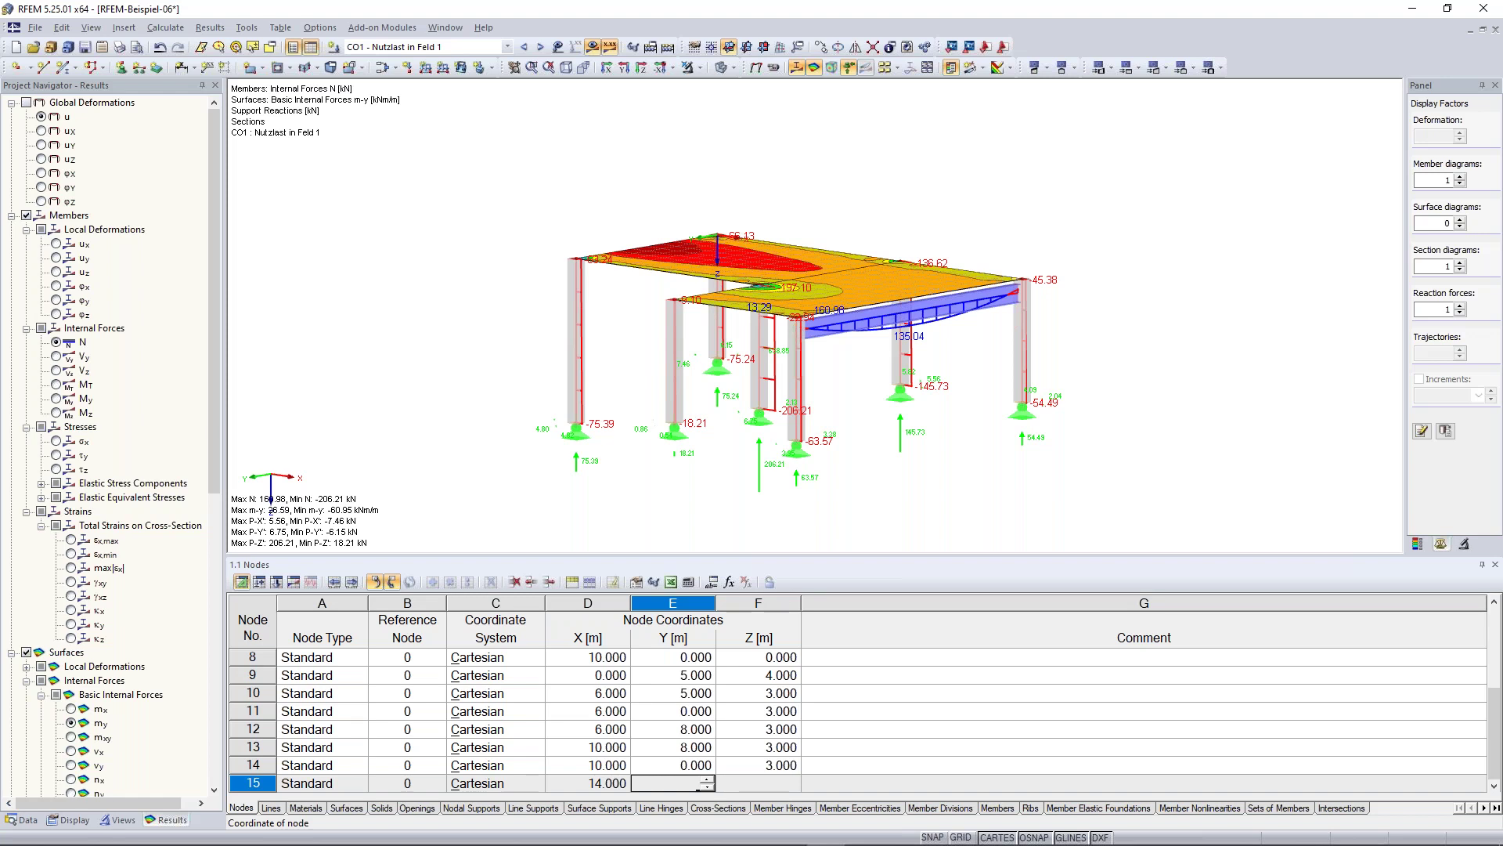
text(0)
key(Tab)
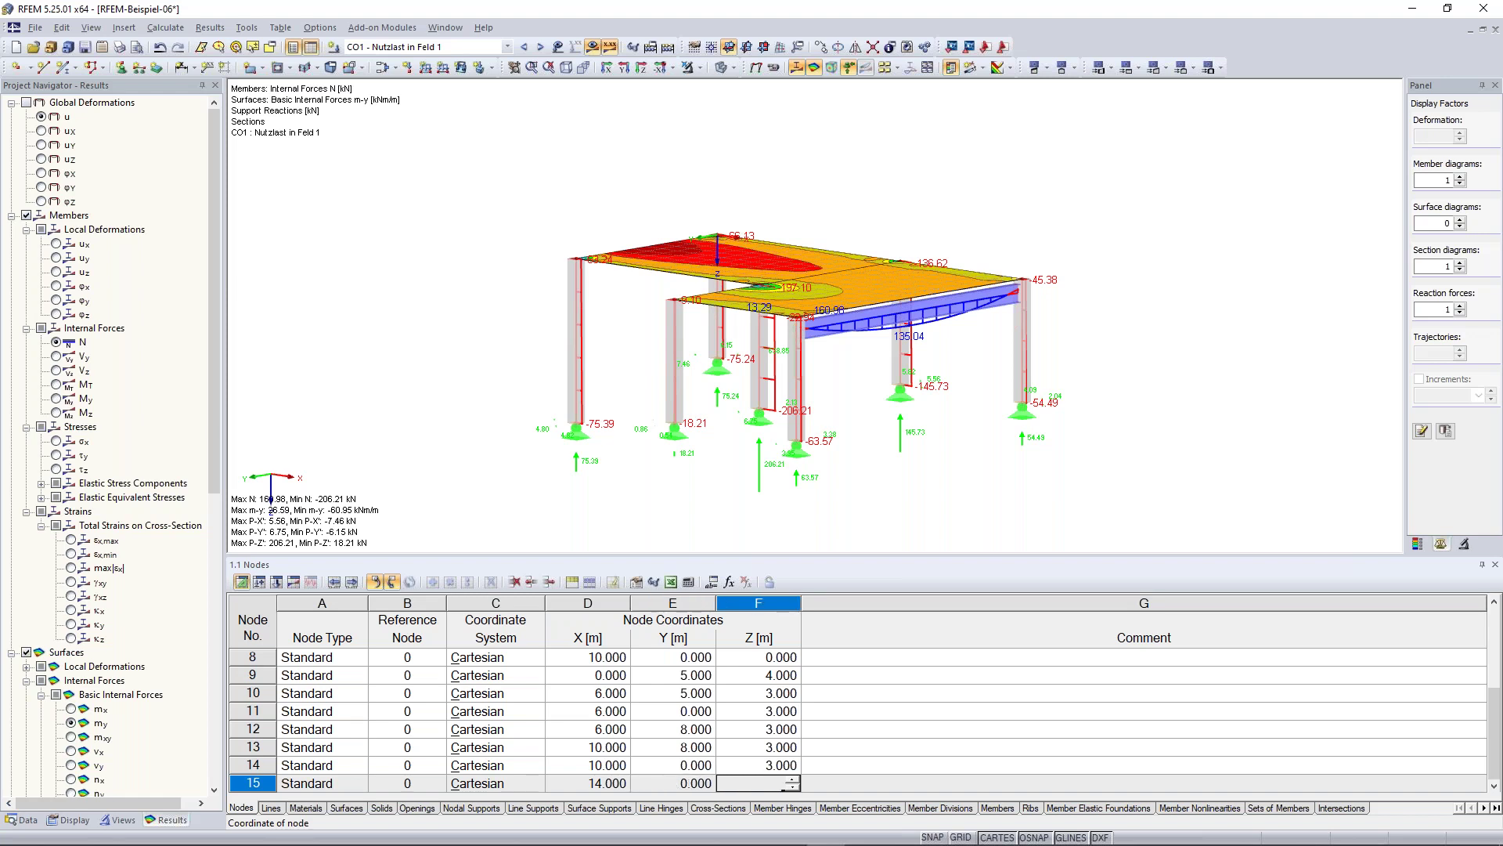
text(3)
key(Tab)
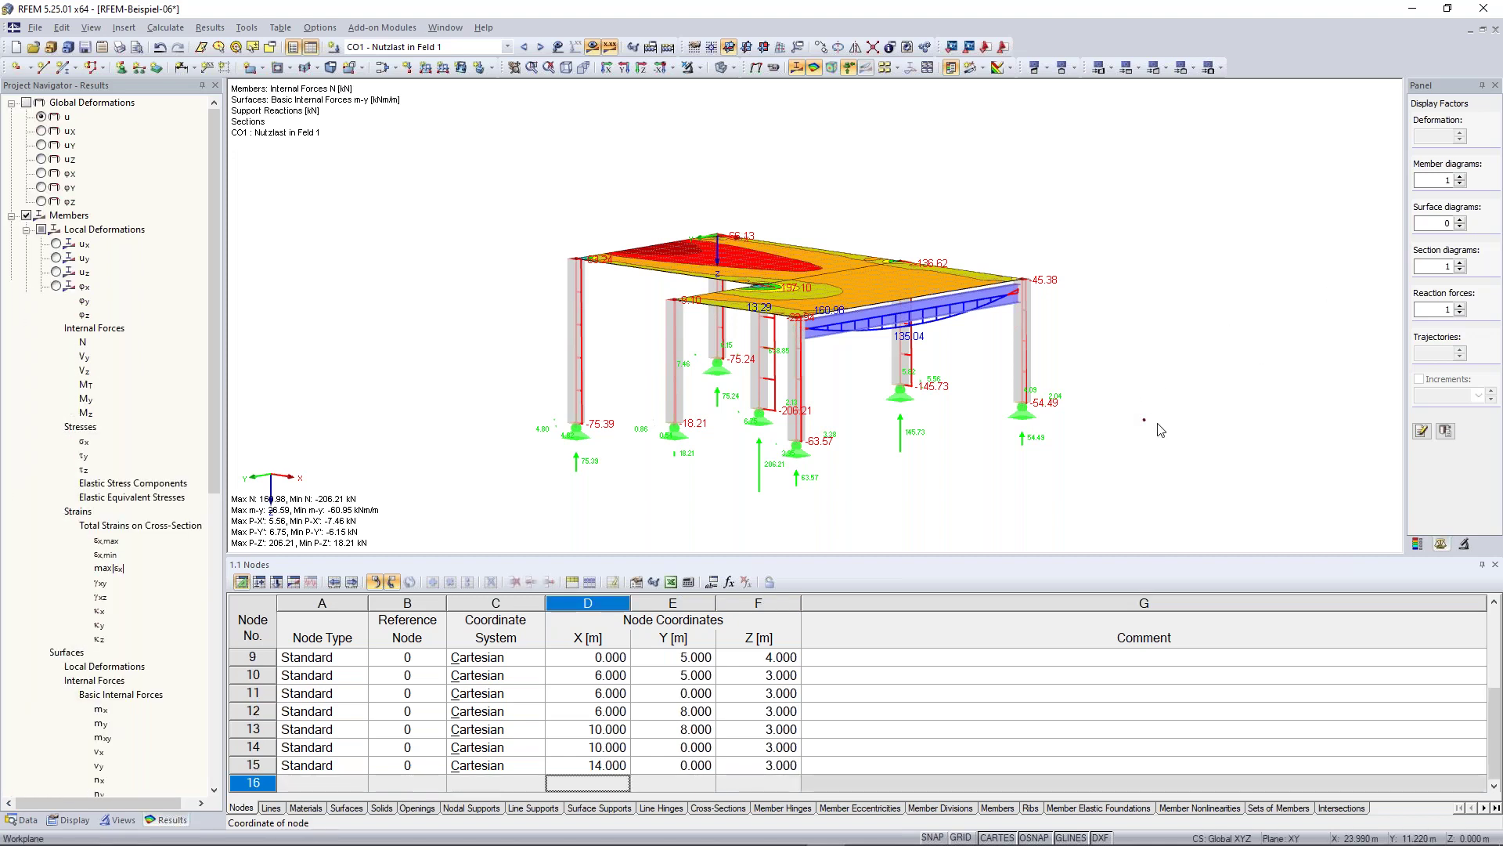
click(1178, 450)
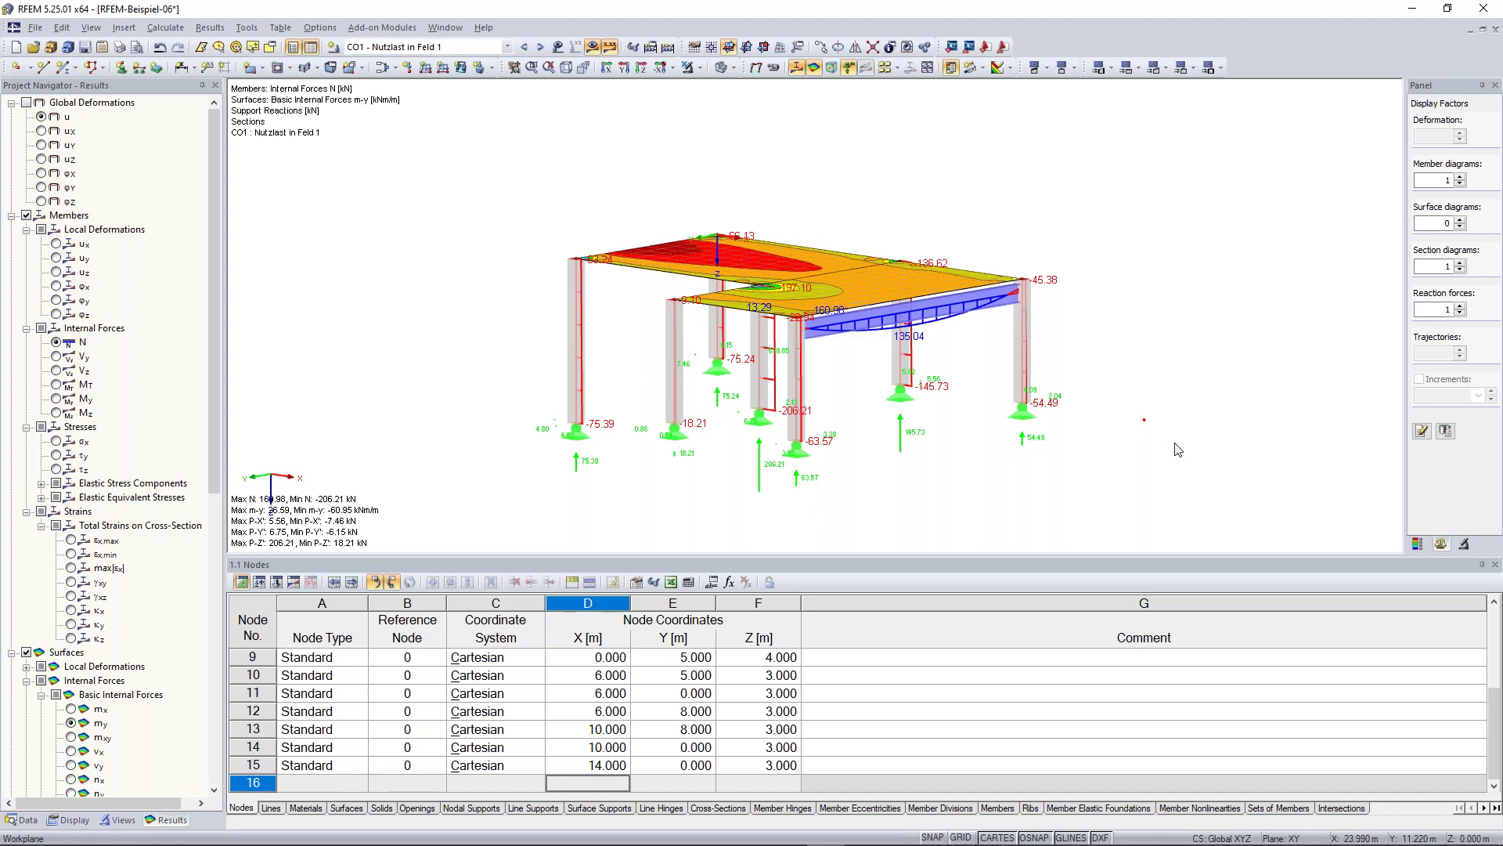
Step: Look through the Lines and Solids tables, followed by the load cases, nodal loads and results summary tables
click(271, 808)
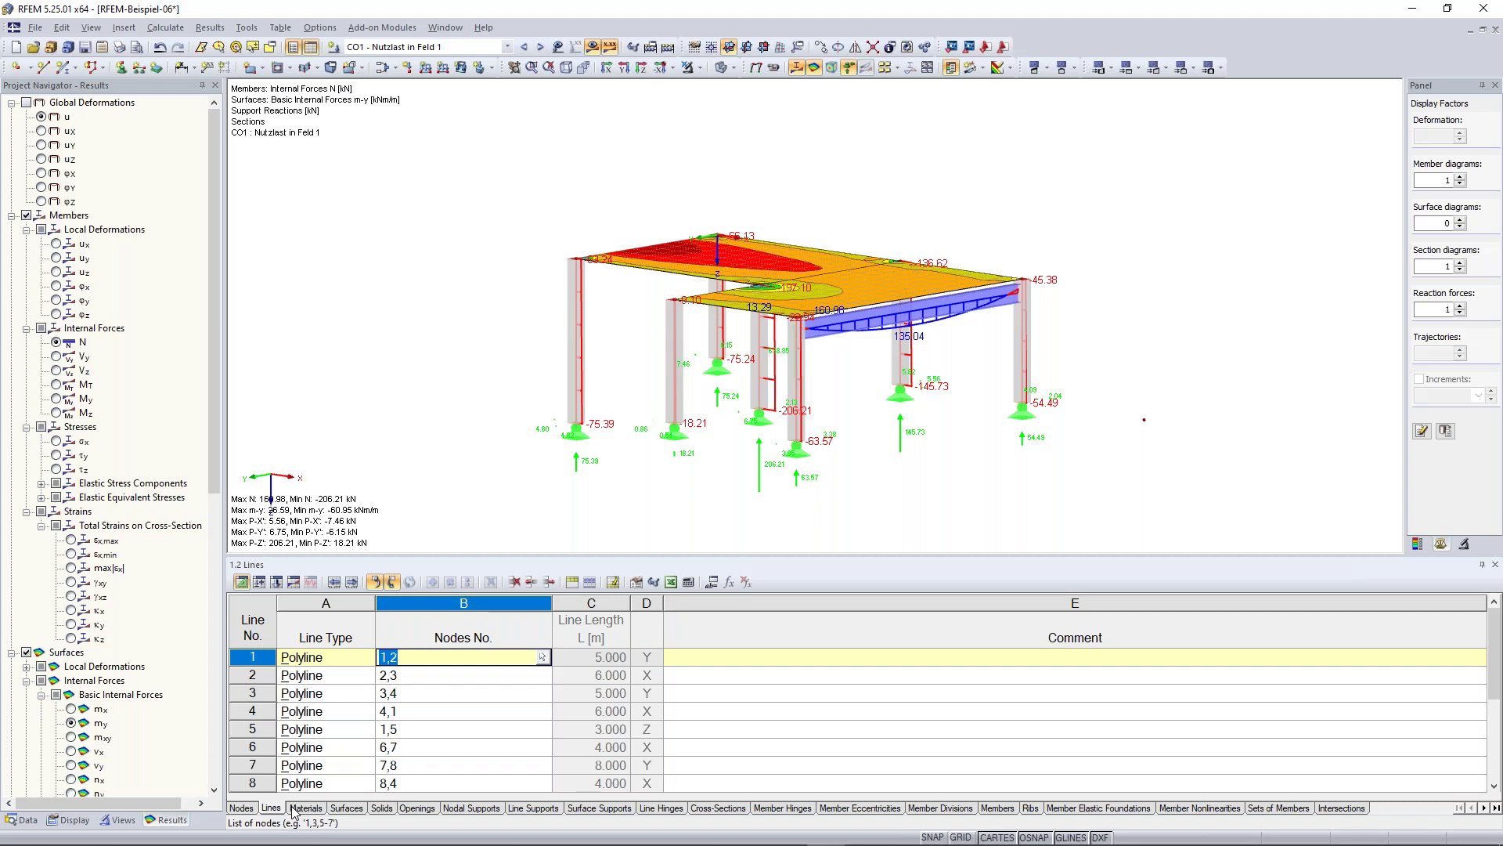
click(381, 809)
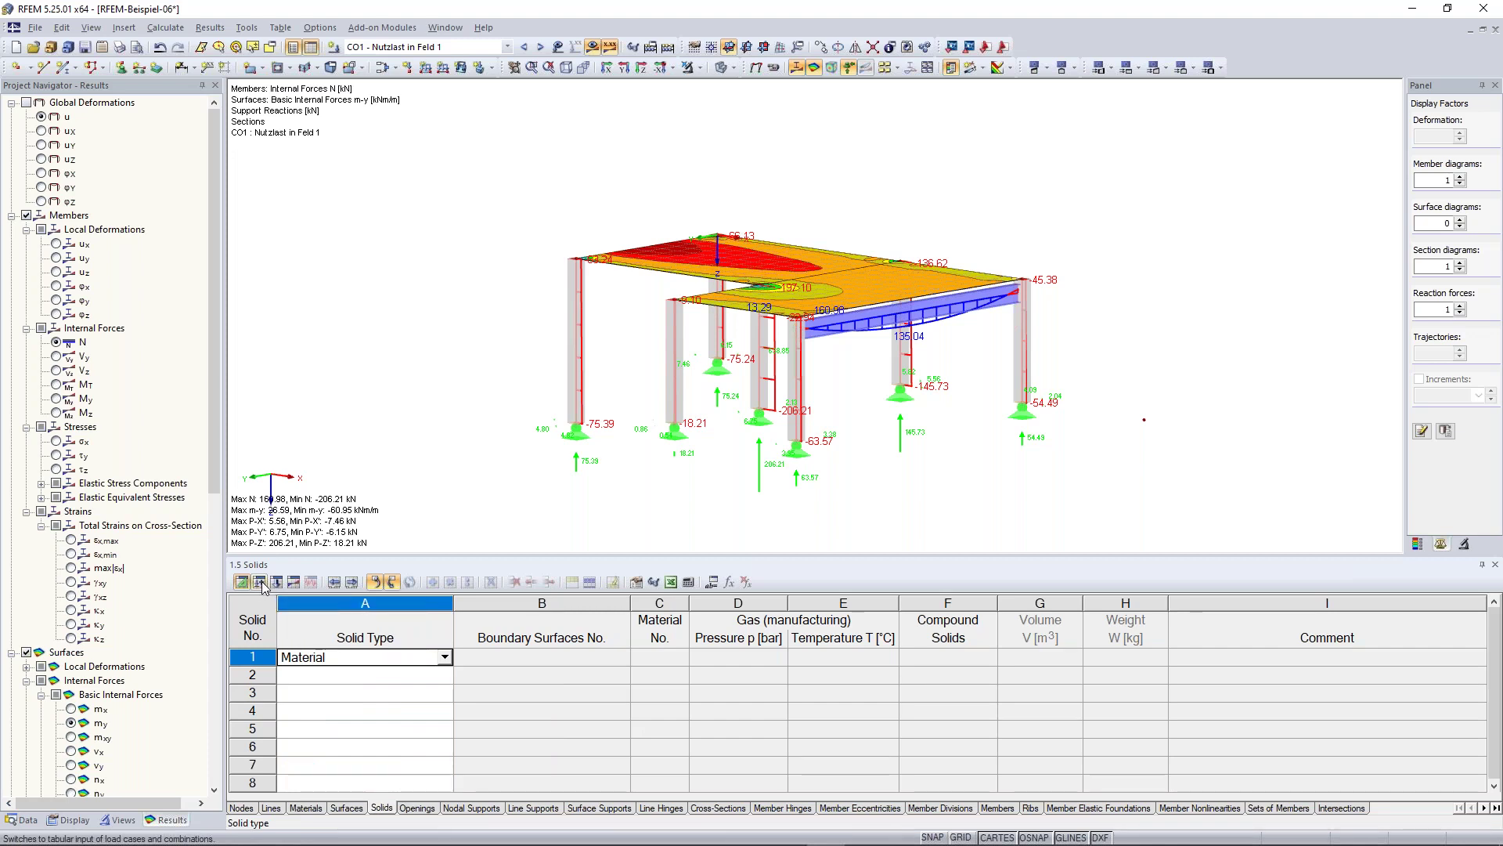
click(260, 583)
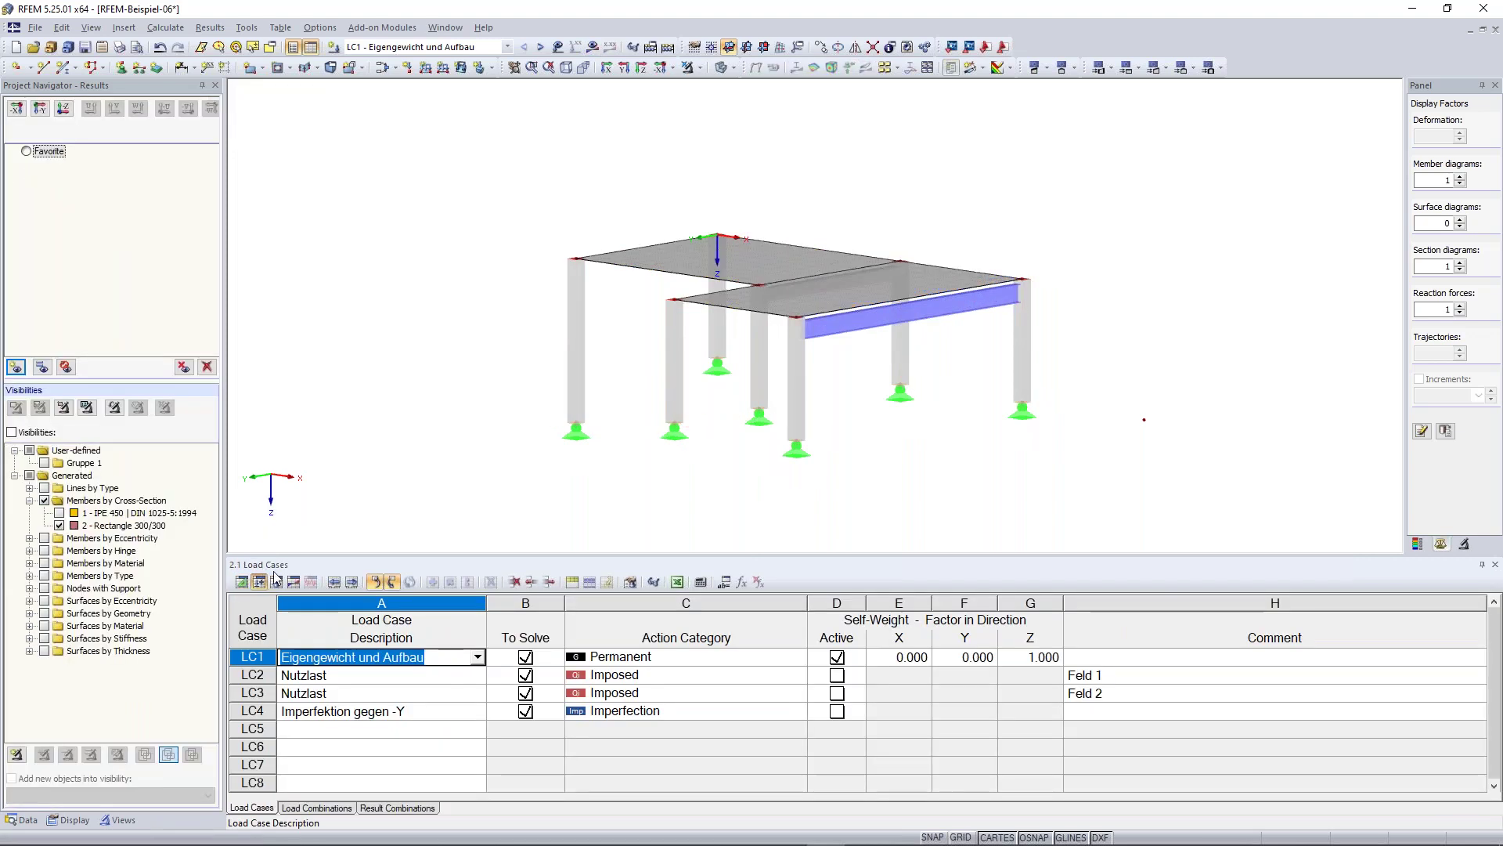
click(277, 582)
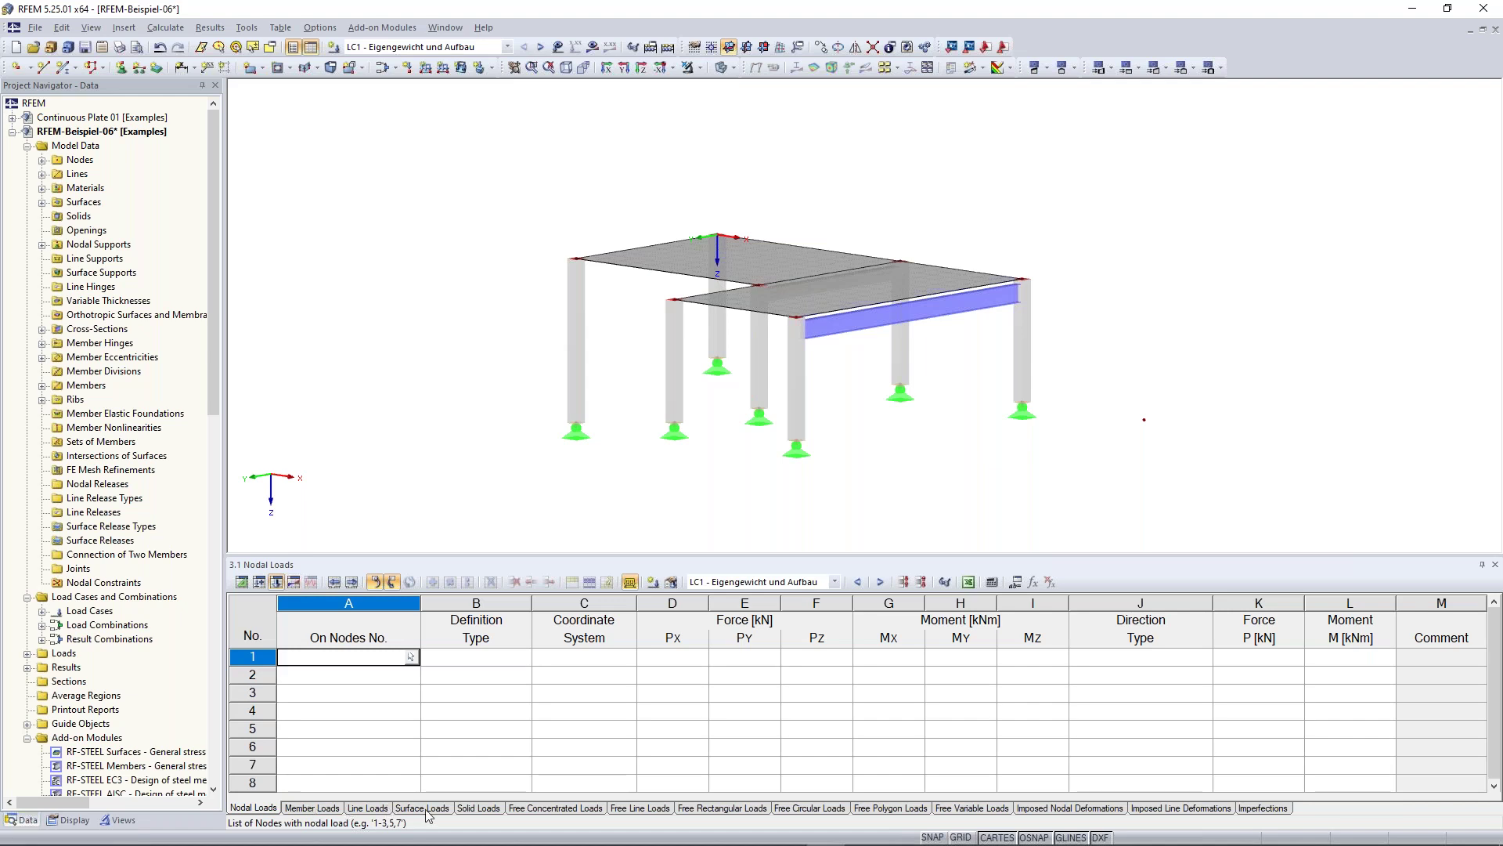
click(294, 582)
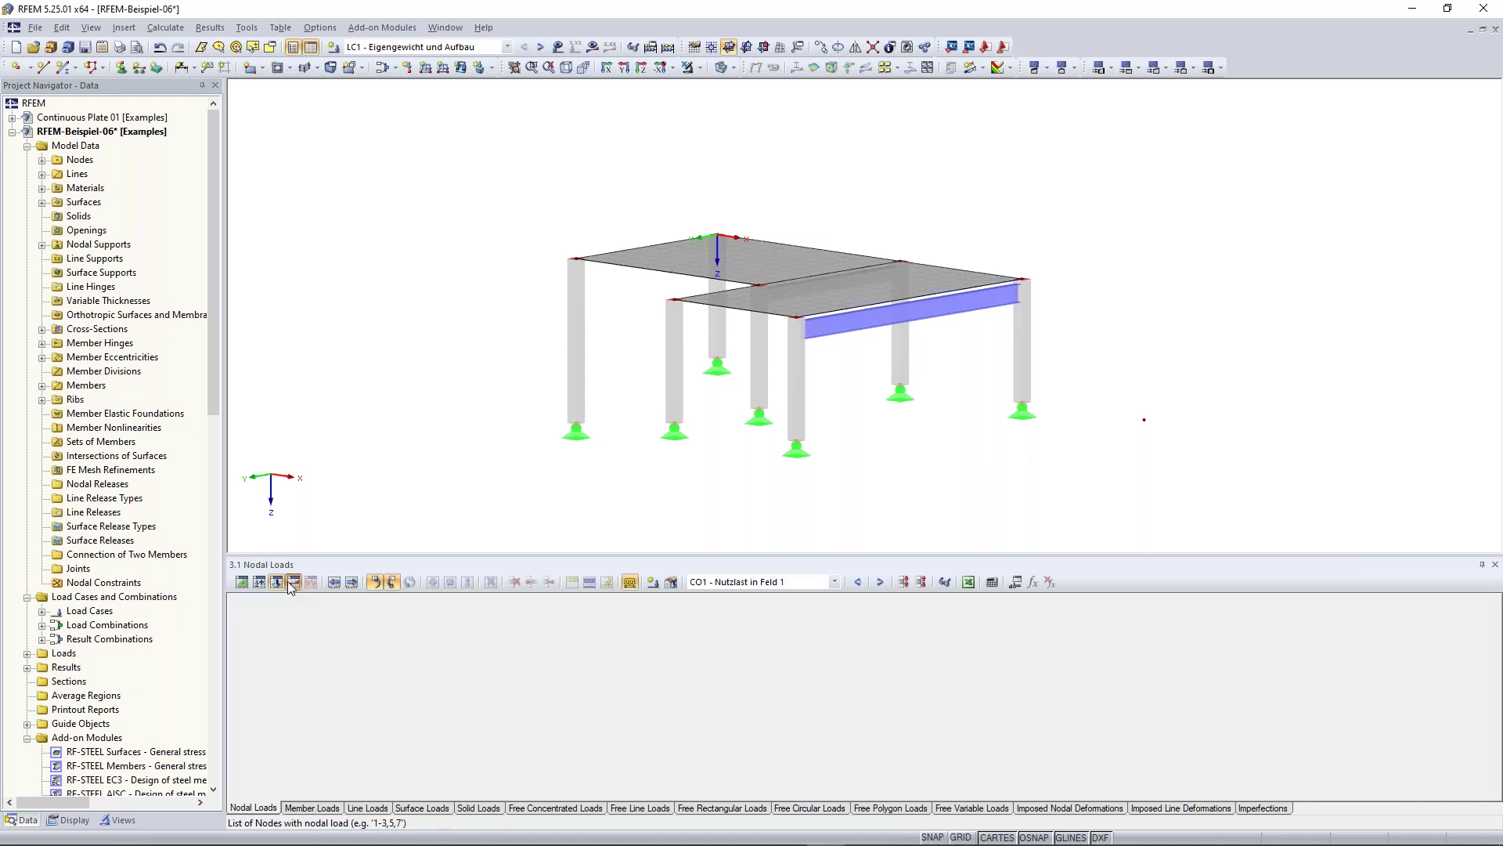
Step: Zoom out from the model, rotate it to another viewing angle and move it within the work window
scroll(516, 428, down, 2)
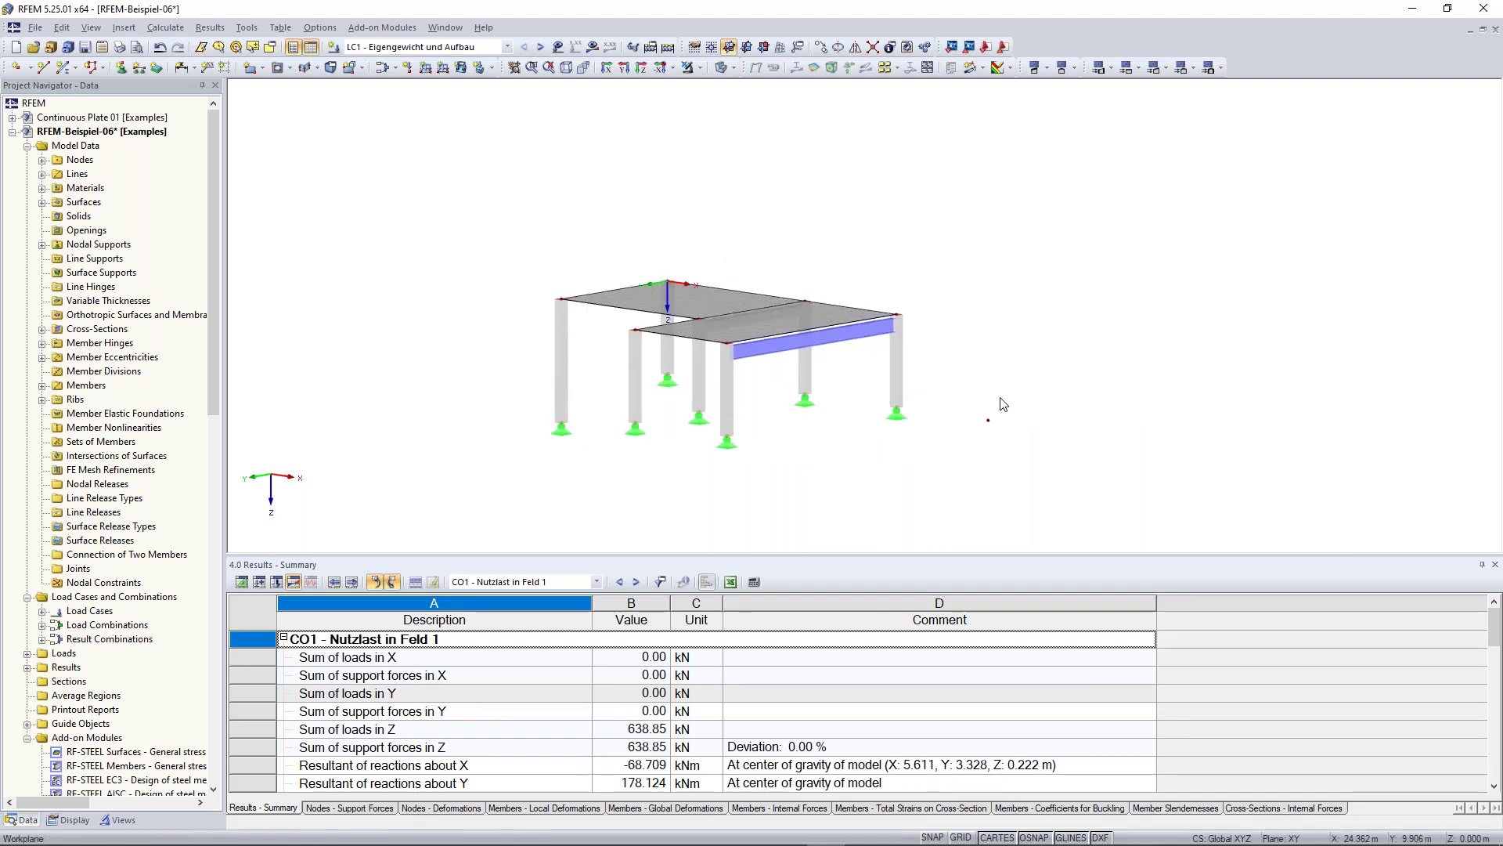
scroll(1043, 455, down, 1)
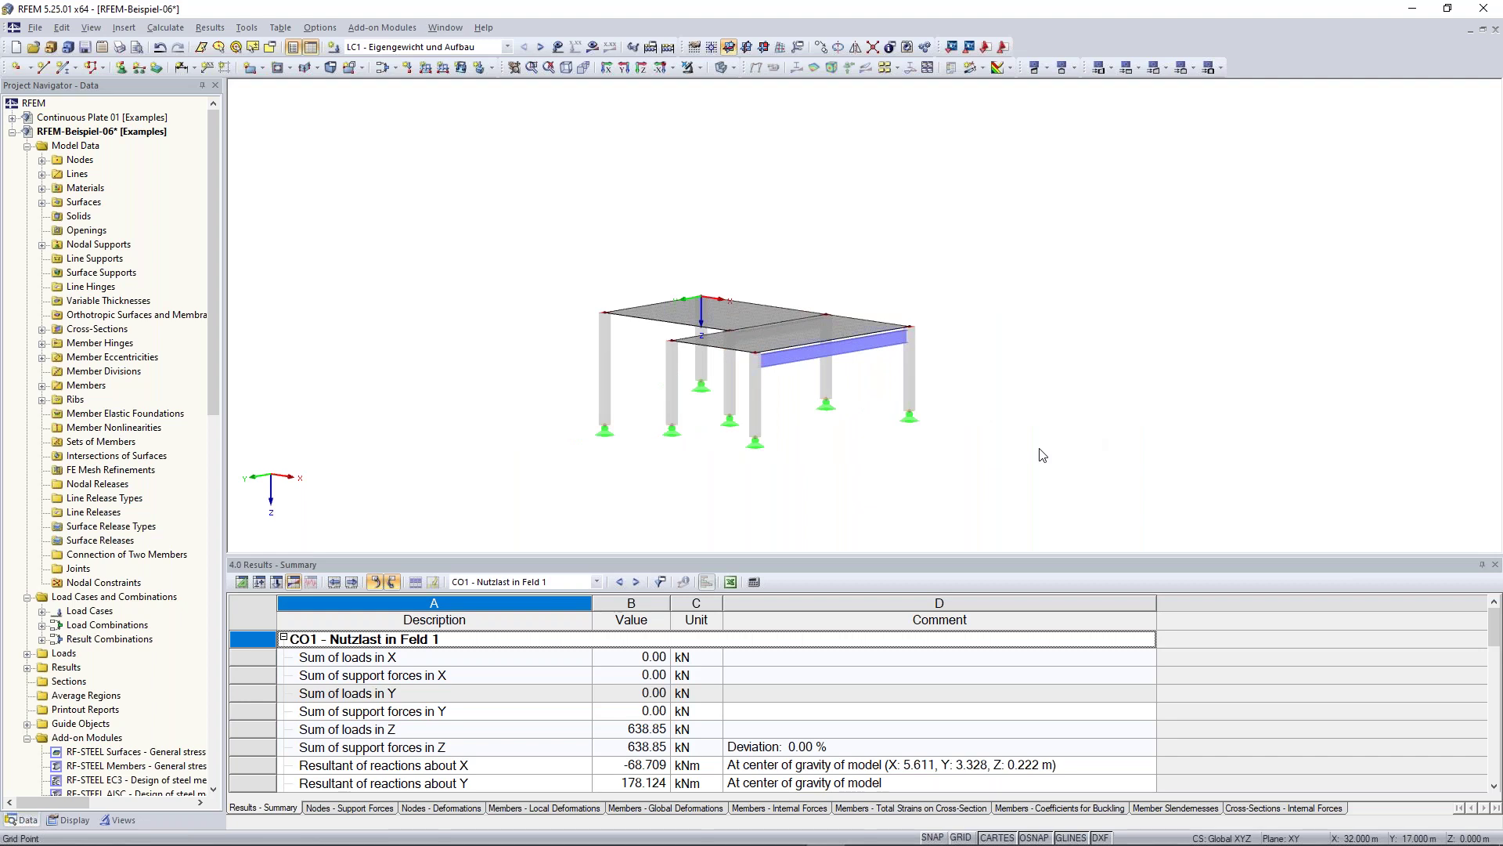
ctrl+middle_drag(1043, 455, 957, 306)
scroll(957, 306, down, 1)
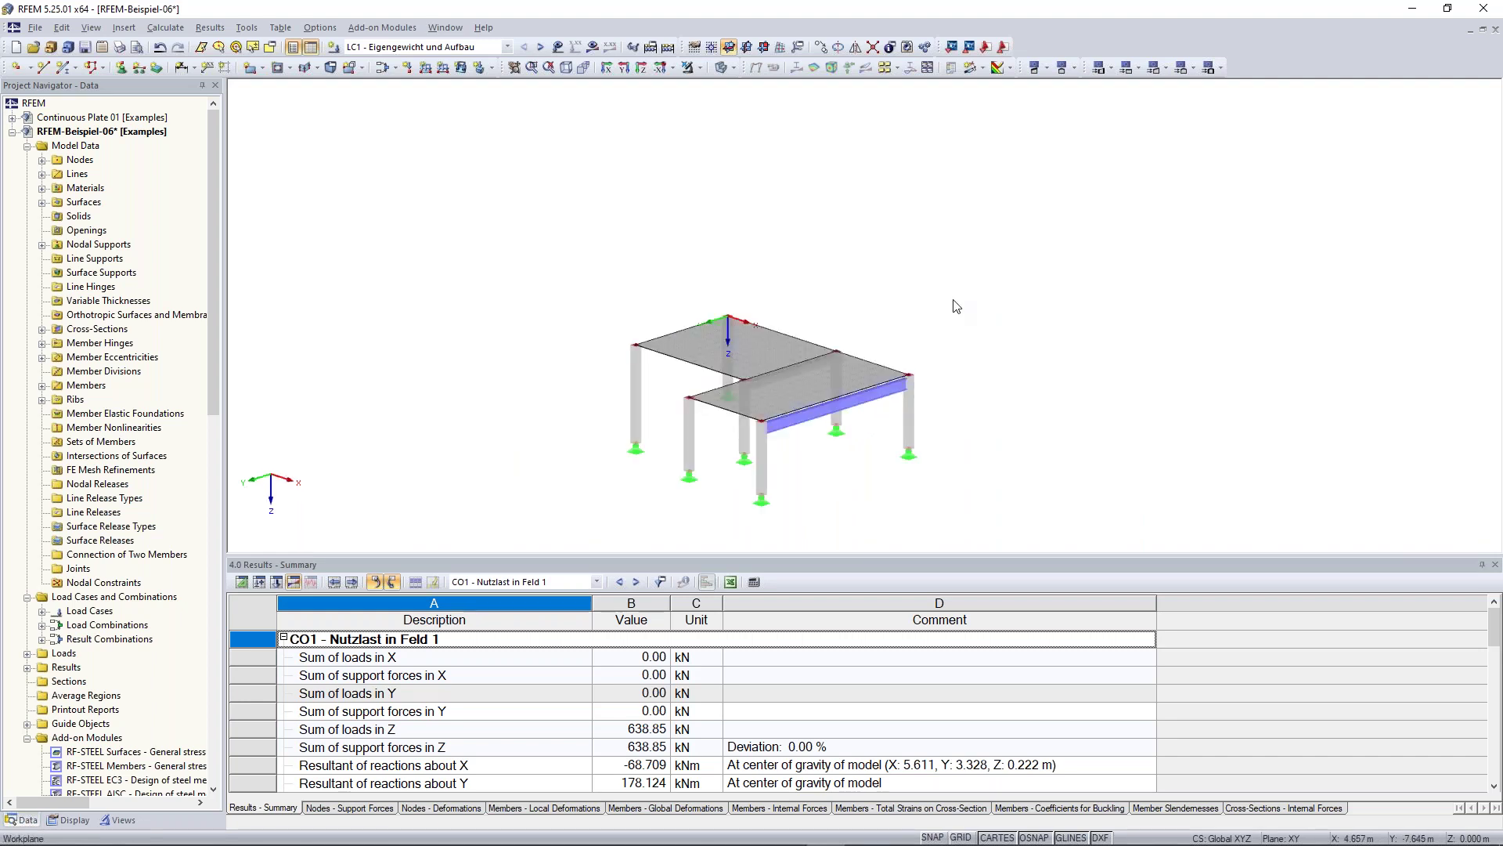
middle_drag(976, 382, 1009, 375)
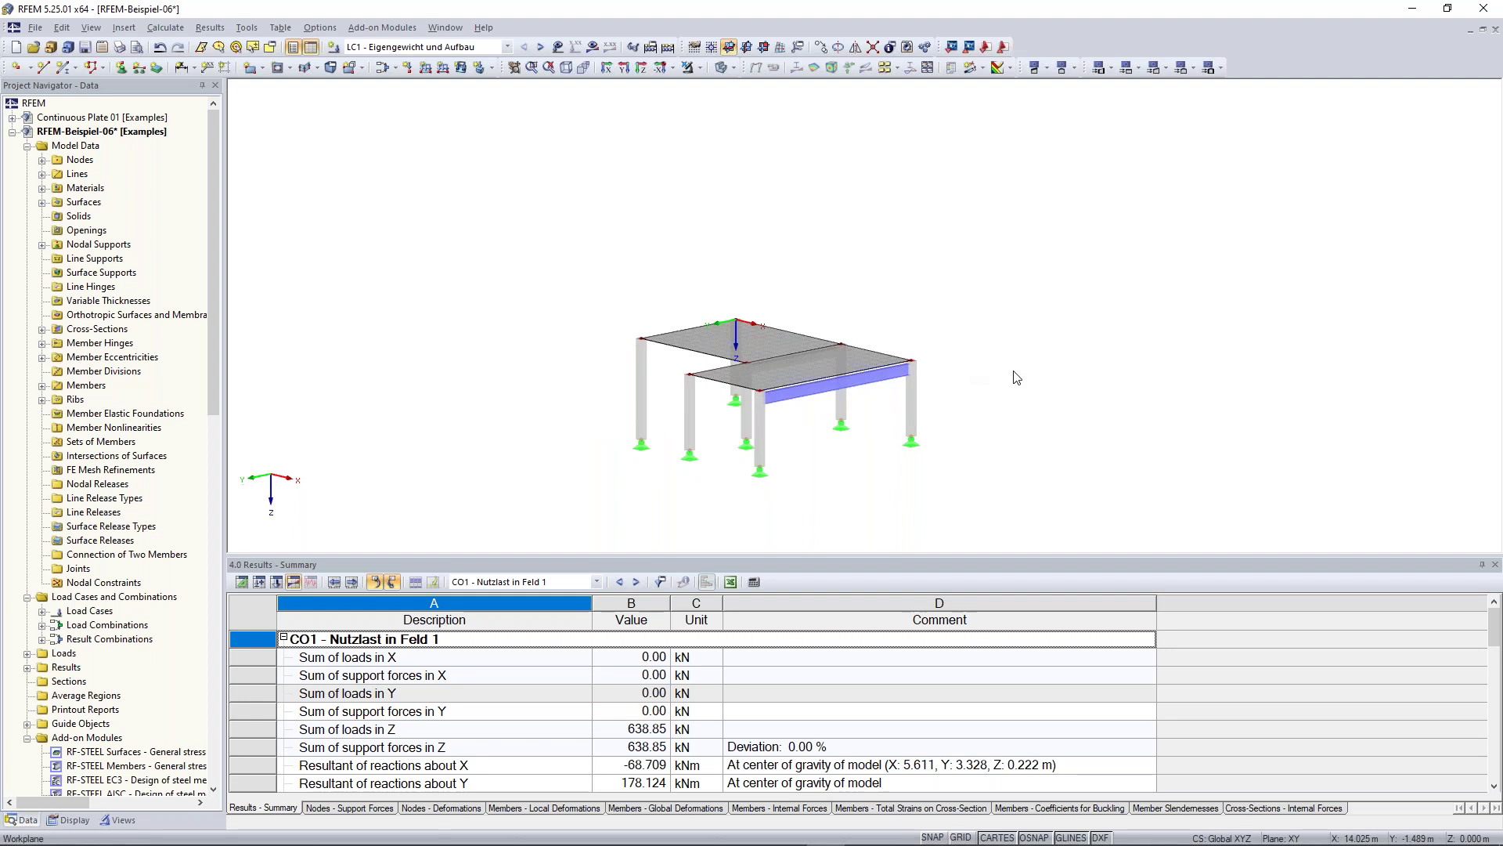
middle_drag(1036, 364, 1030, 330)
mouse_move(1053, 403)
middle_down()
mouse_move(1050, 296)
mouse_move(1054, 436)
mouse_move(796, 426)
mouse_move(1067, 385)
middle_up()
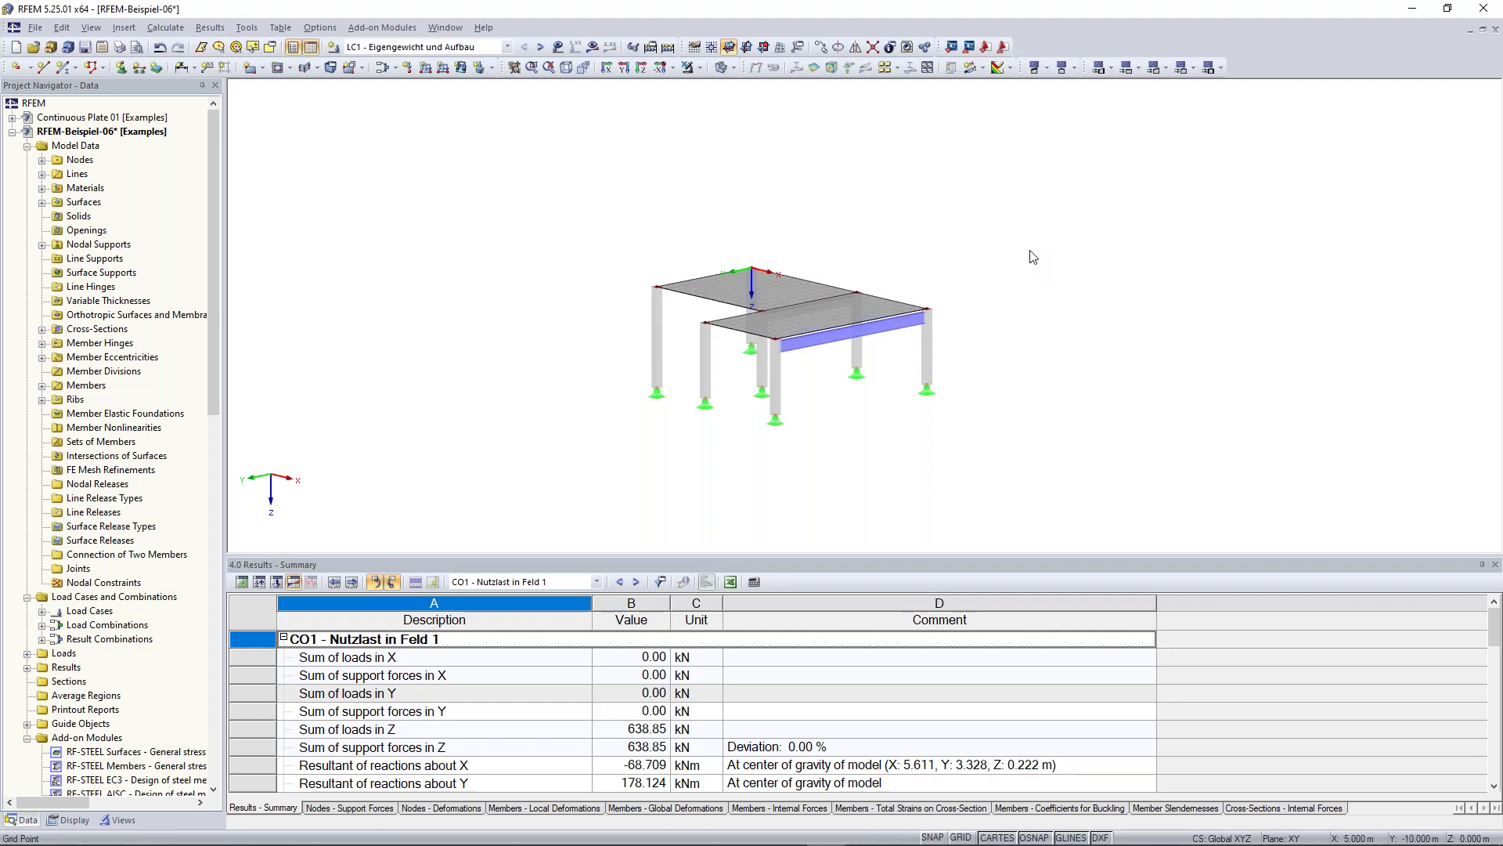
Step: Select the outer column under the blue beam's far end with a fully enclosing selection window, and clear the selection
drag(1005, 145, 1176, 326)
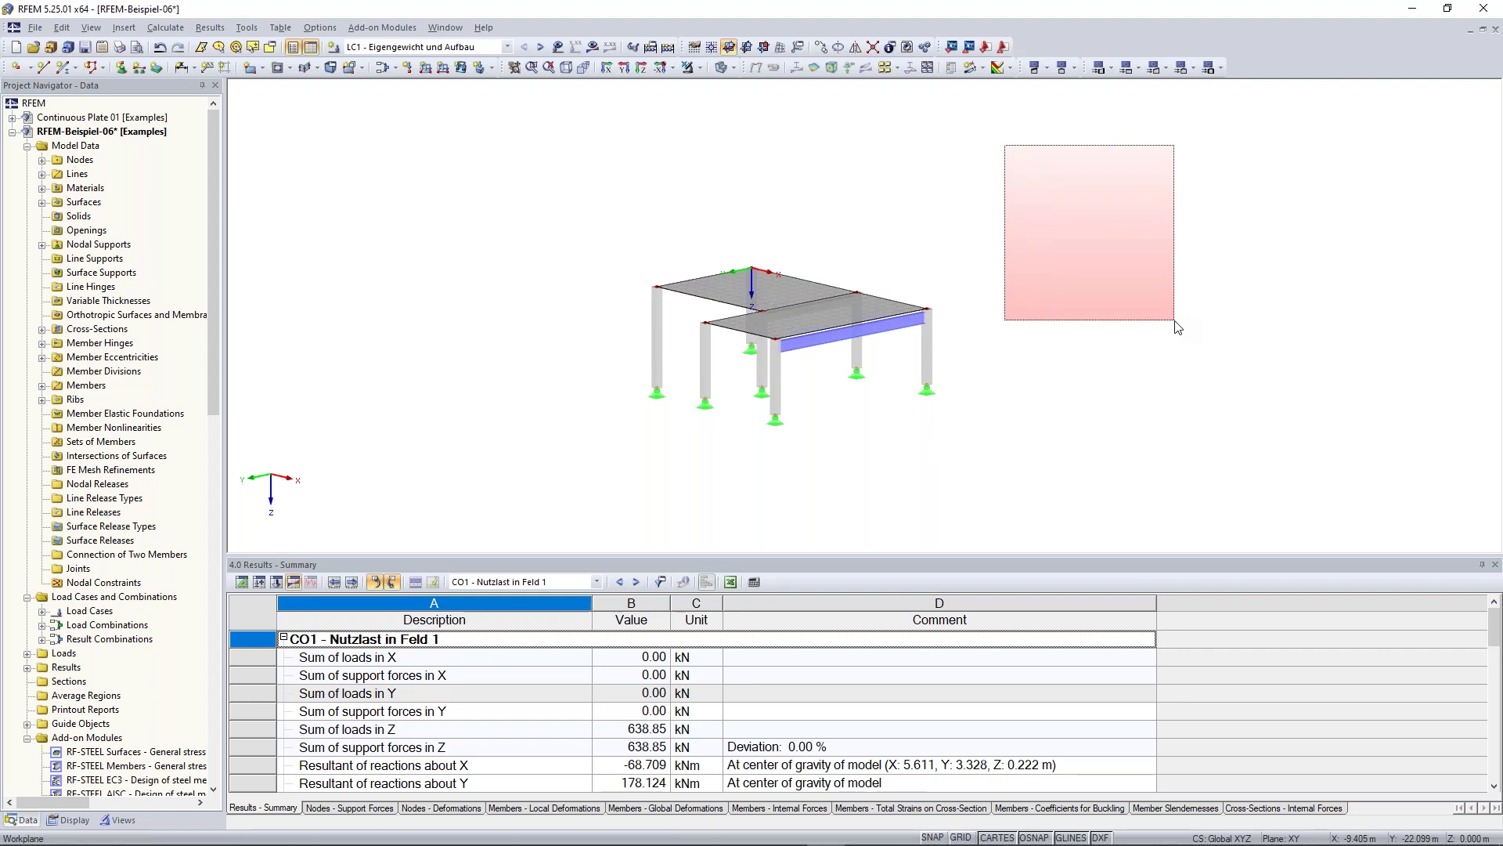
drag(1174, 320, 1174, 321)
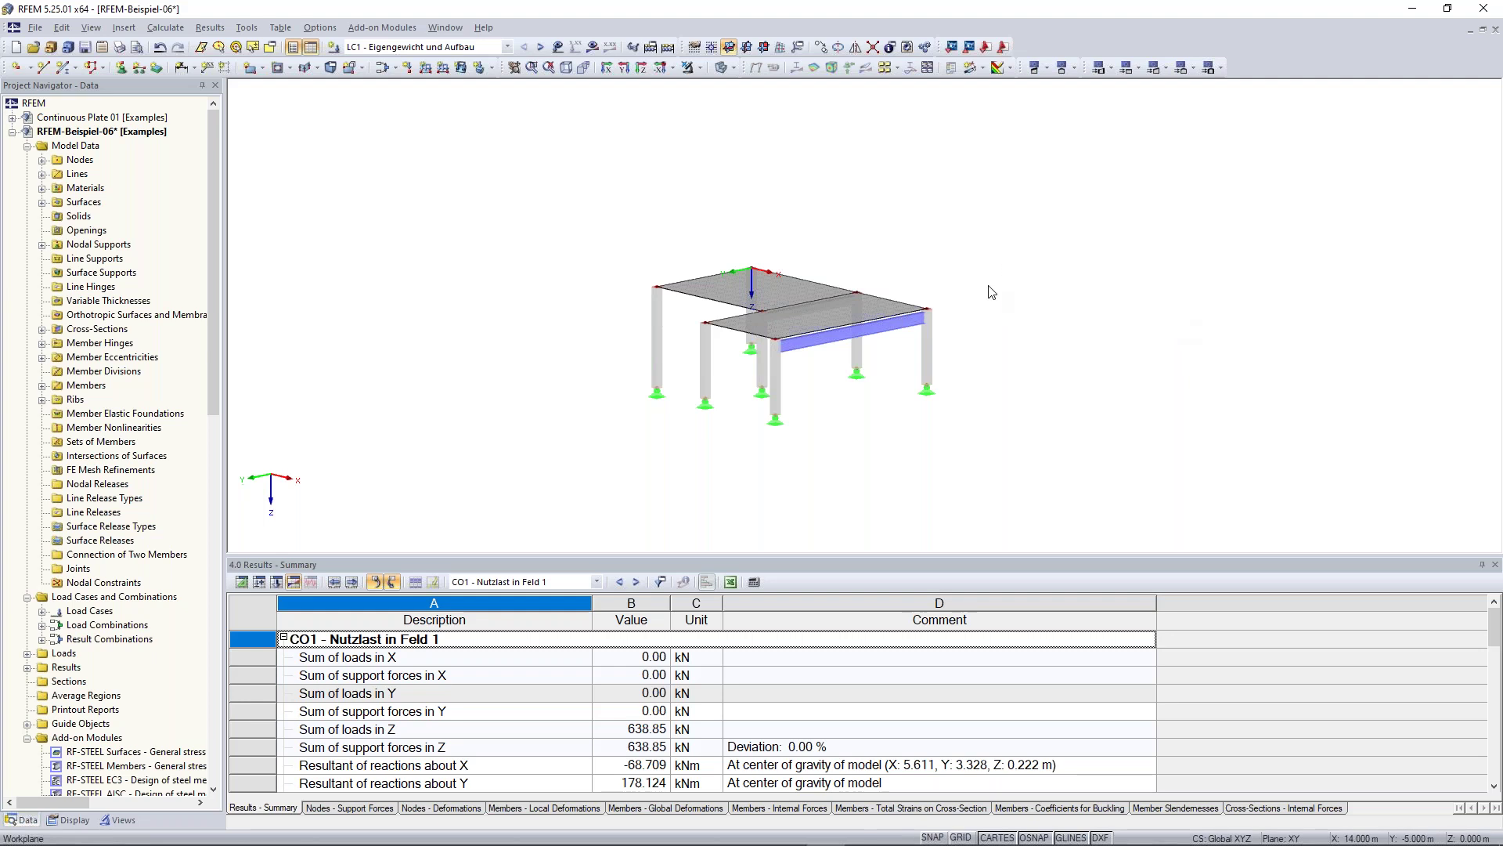
drag(900, 225, 1033, 427)
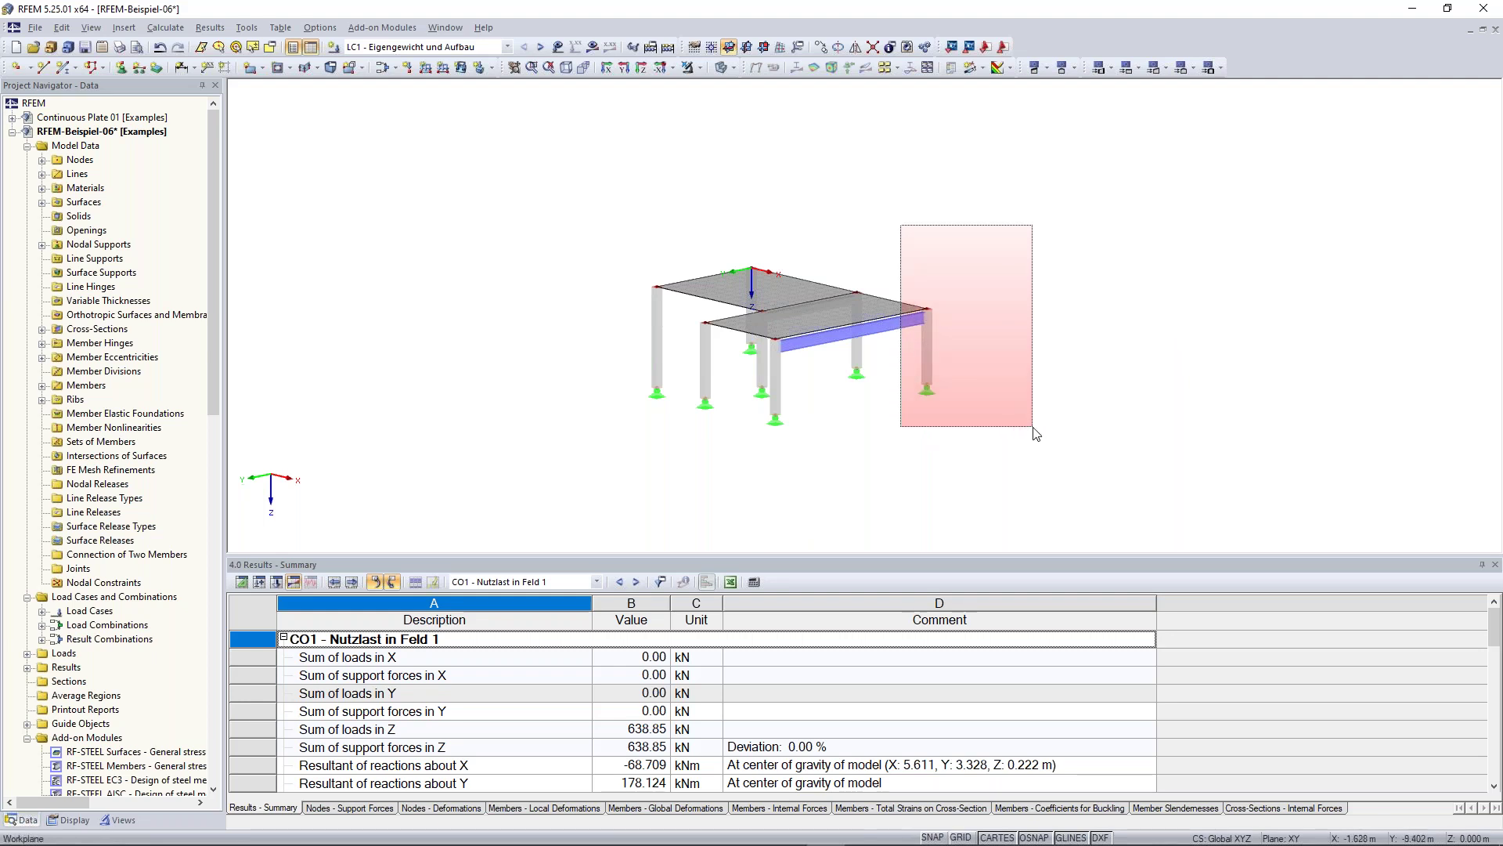
drag(1033, 427, 1033, 427)
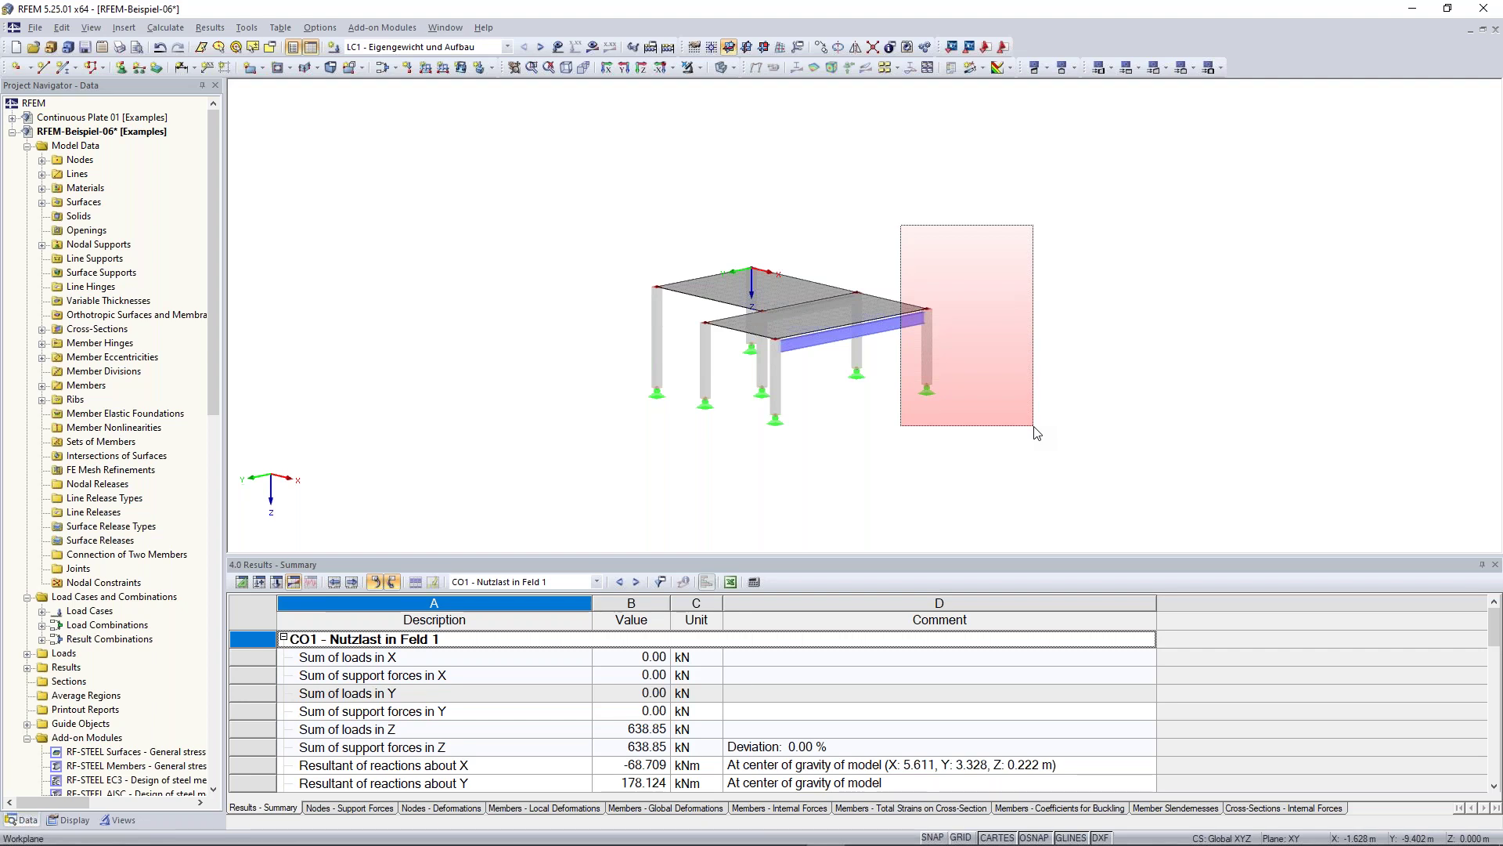
drag(1034, 426, 1034, 427)
drag(1035, 431, 1035, 431)
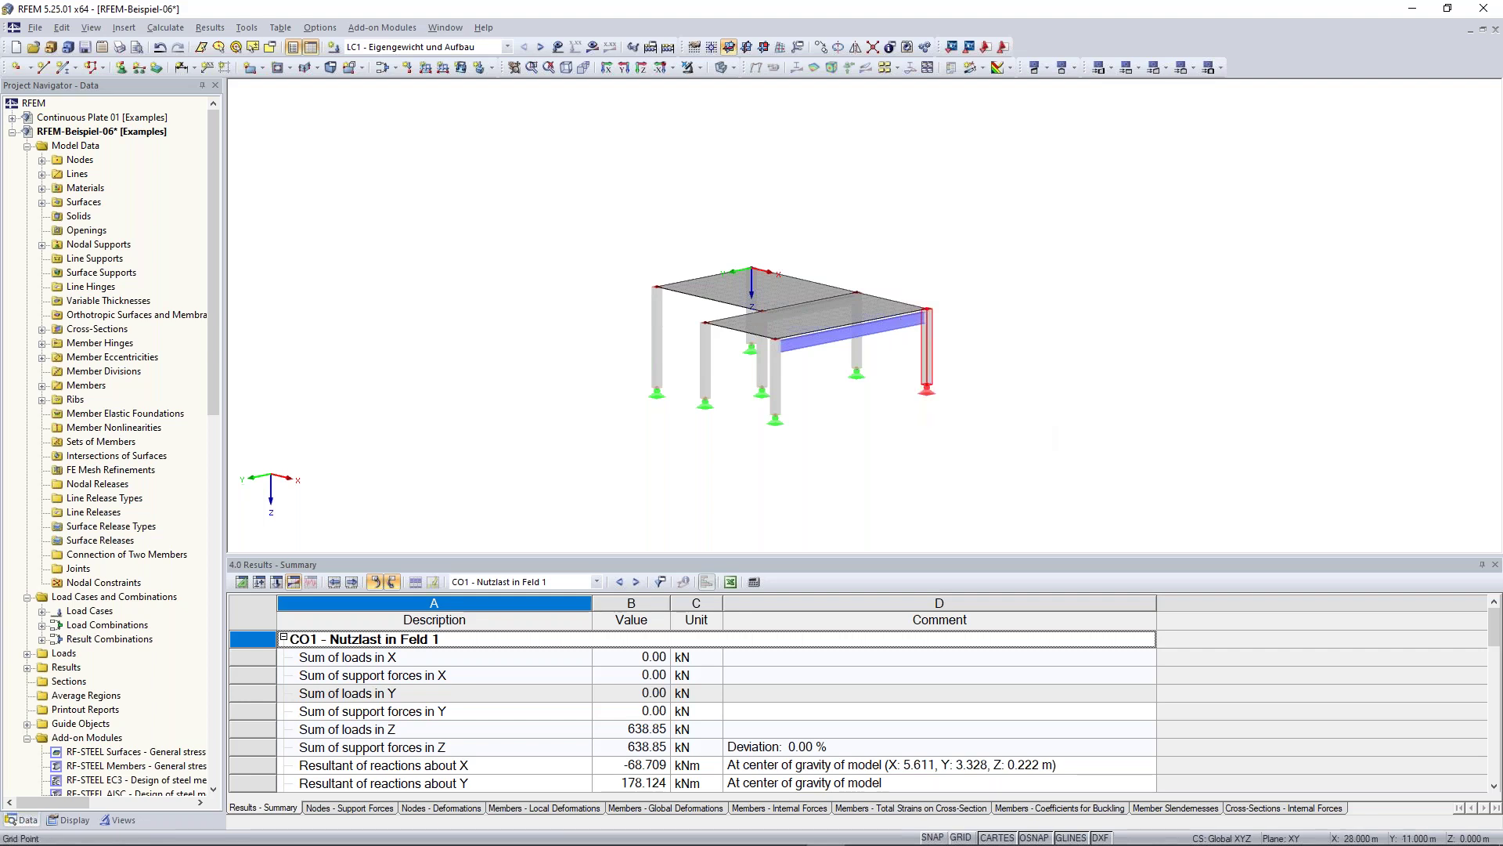
click(1042, 428)
Step: Select the same outer column plus the adjoining beam and slab with a crossing selection window, and clear the selection
drag(1052, 462, 1004, 442)
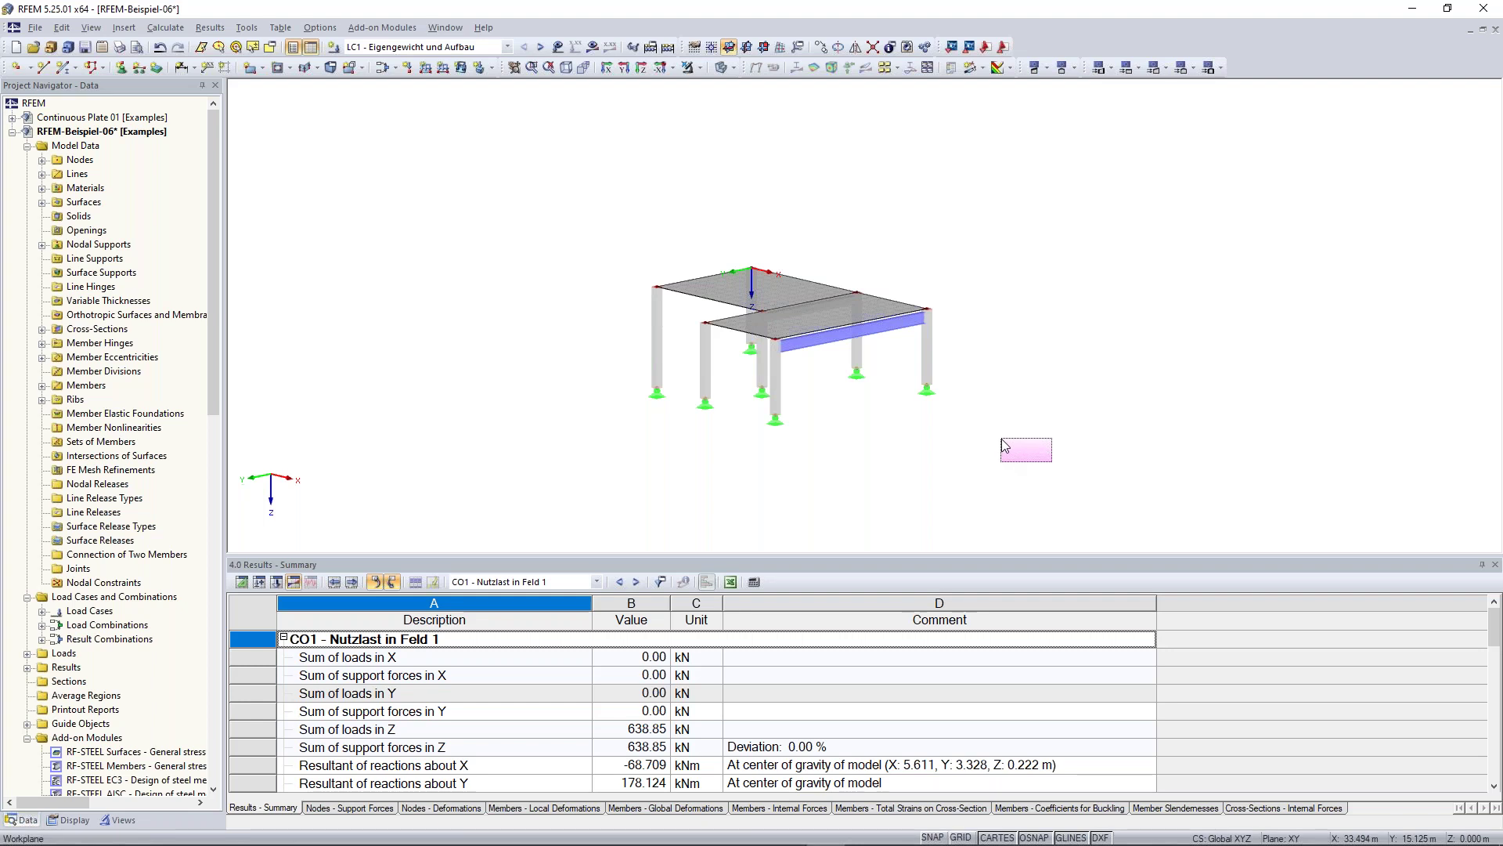
drag(1004, 442, 885, 205)
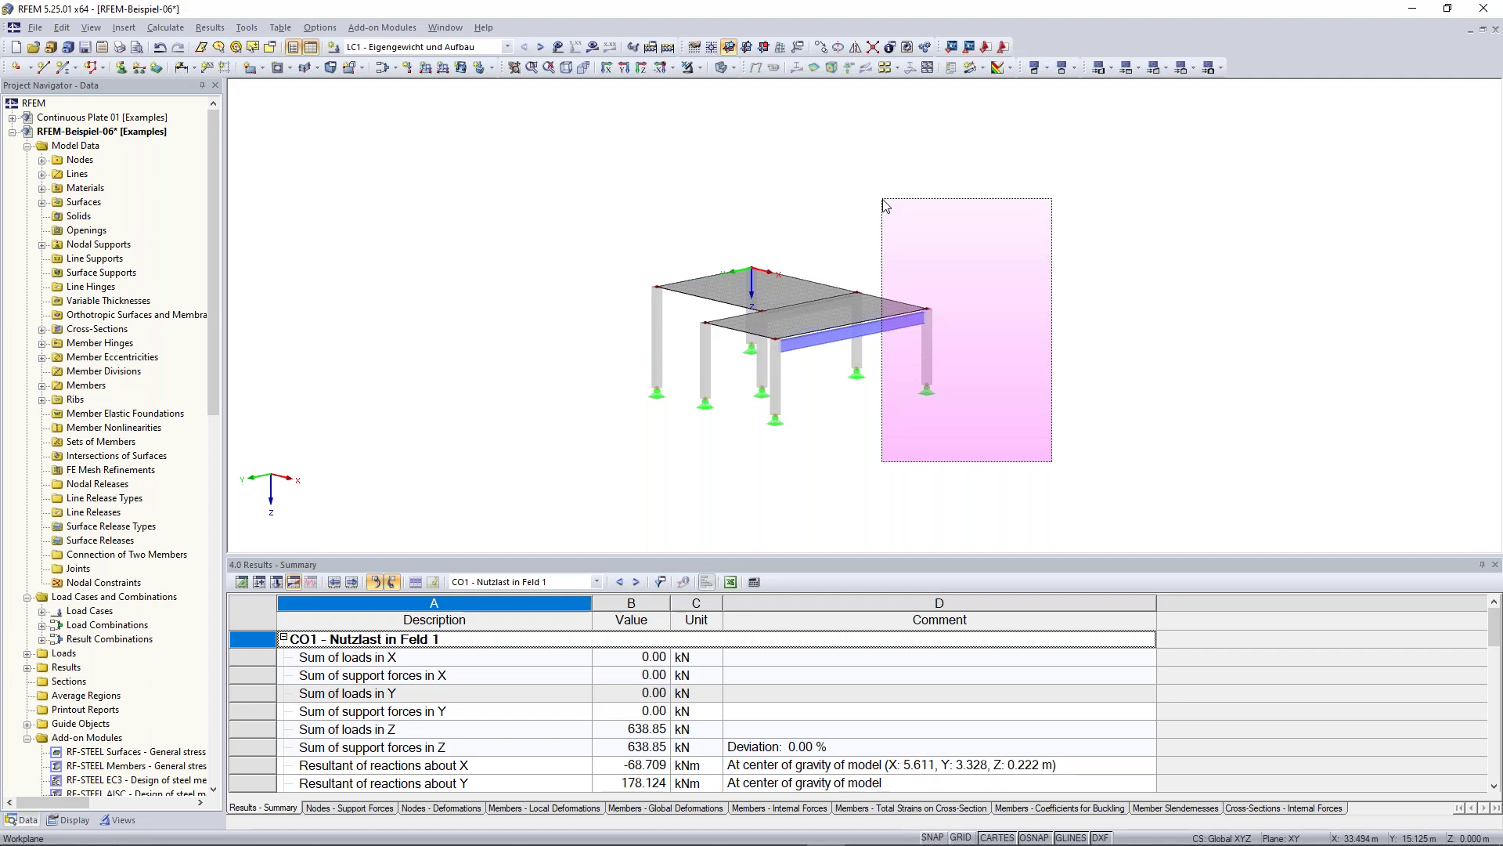
mouse_move(883, 200)
mouse_down()
mouse_move(883, 187)
mouse_move(884, 204)
mouse_up()
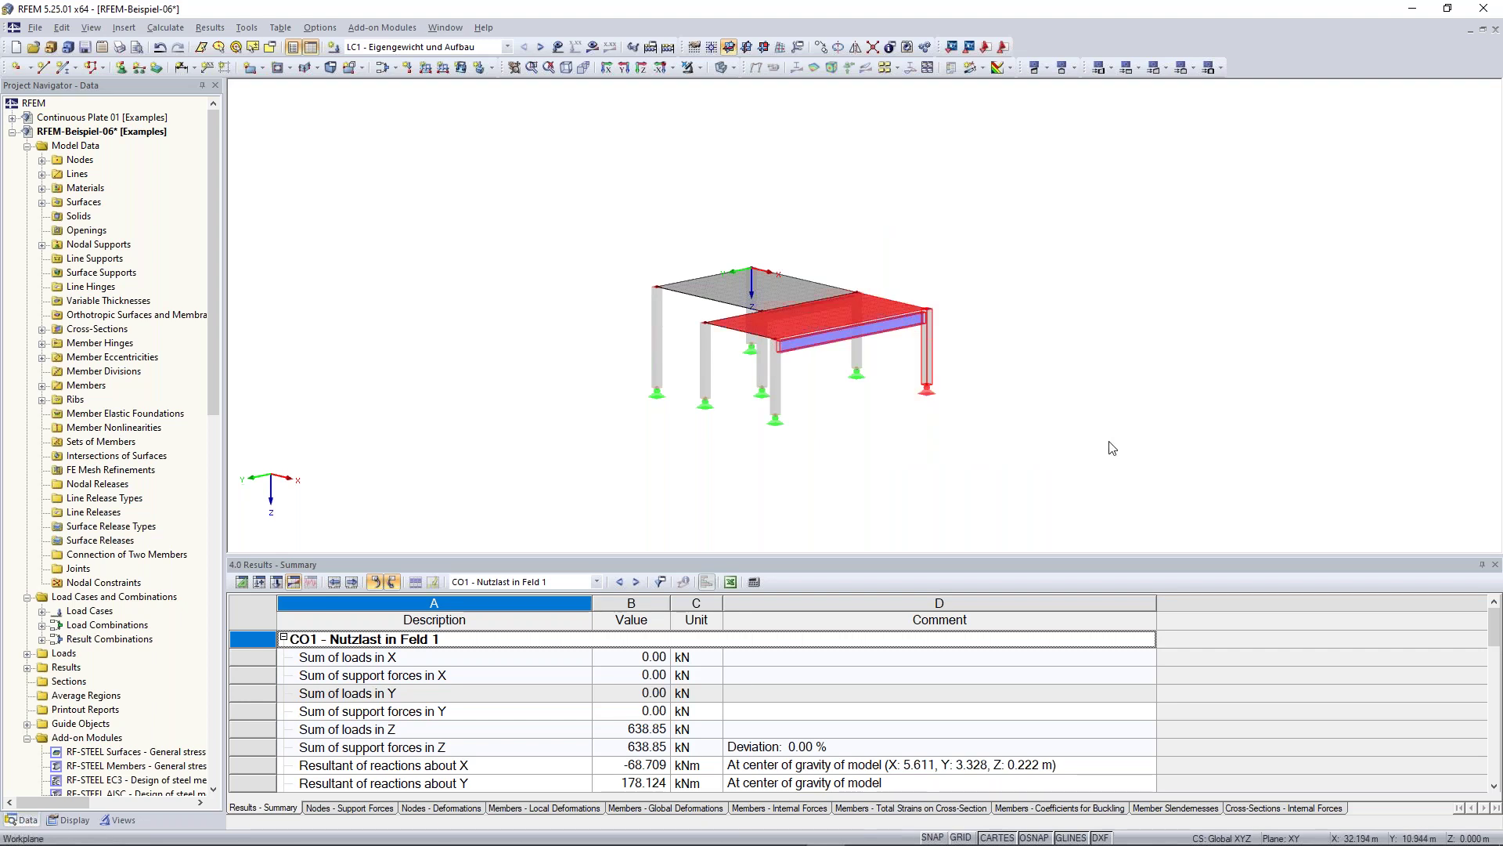
click(1112, 448)
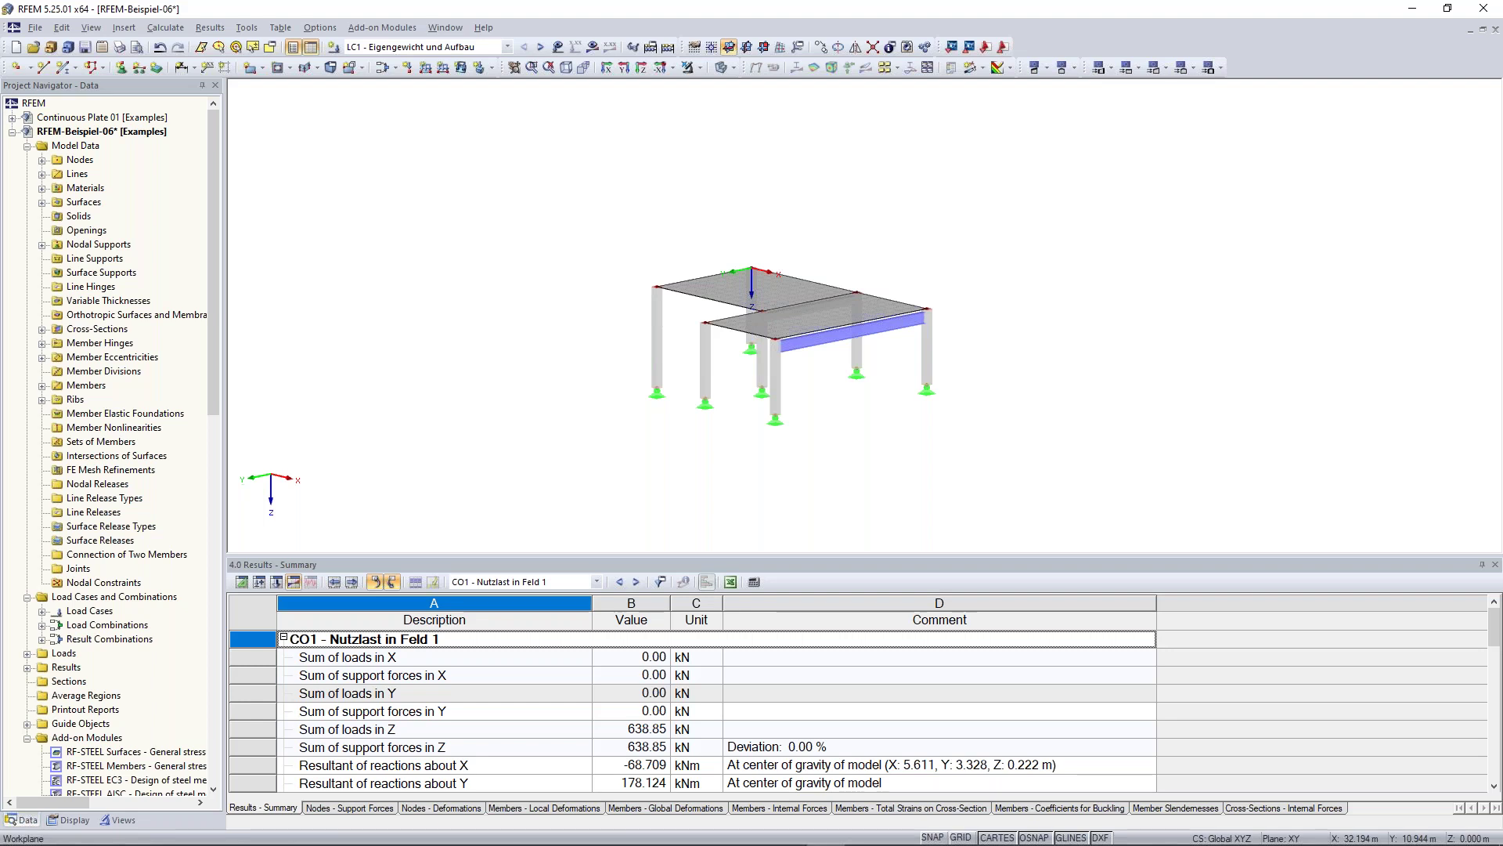
Step: Zoom and rotate the model's view again, and shift the model sideways with the Move, Zoom, Rotate tool
scroll(1074, 357, down, 1)
scroll(993, 308, up, 3)
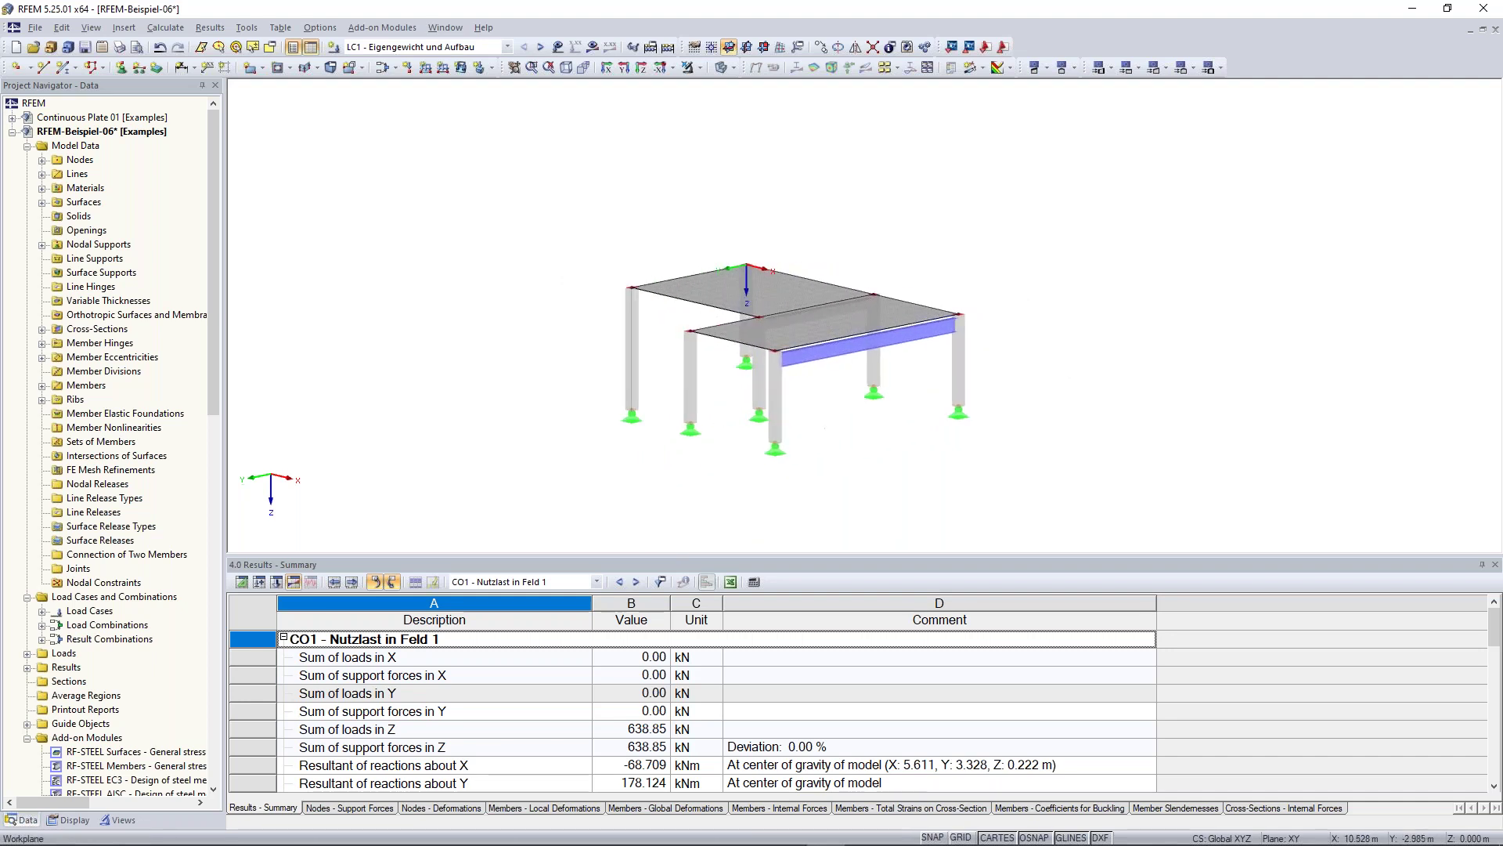
scroll(1030, 325, down, 2)
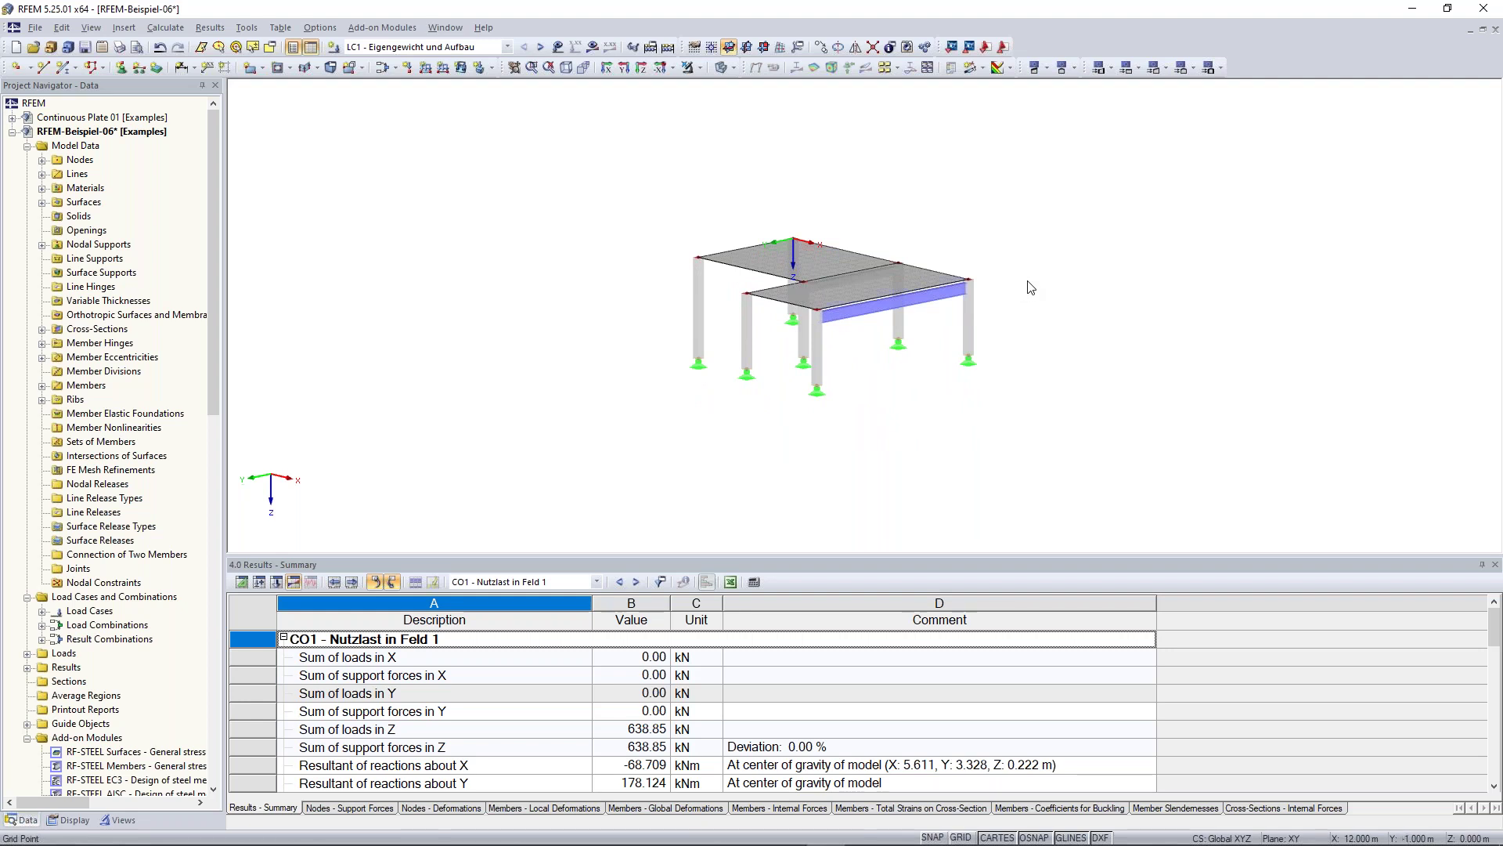
mouse_move(1049, 265)
ctrl+middle_down()
mouse_move(837, 181)
mouse_move(705, 235)
mouse_move(577, 324)
mouse_move(1041, 296)
mouse_move(1130, 269)
mouse_move(1067, 274)
ctrl+middle_up()
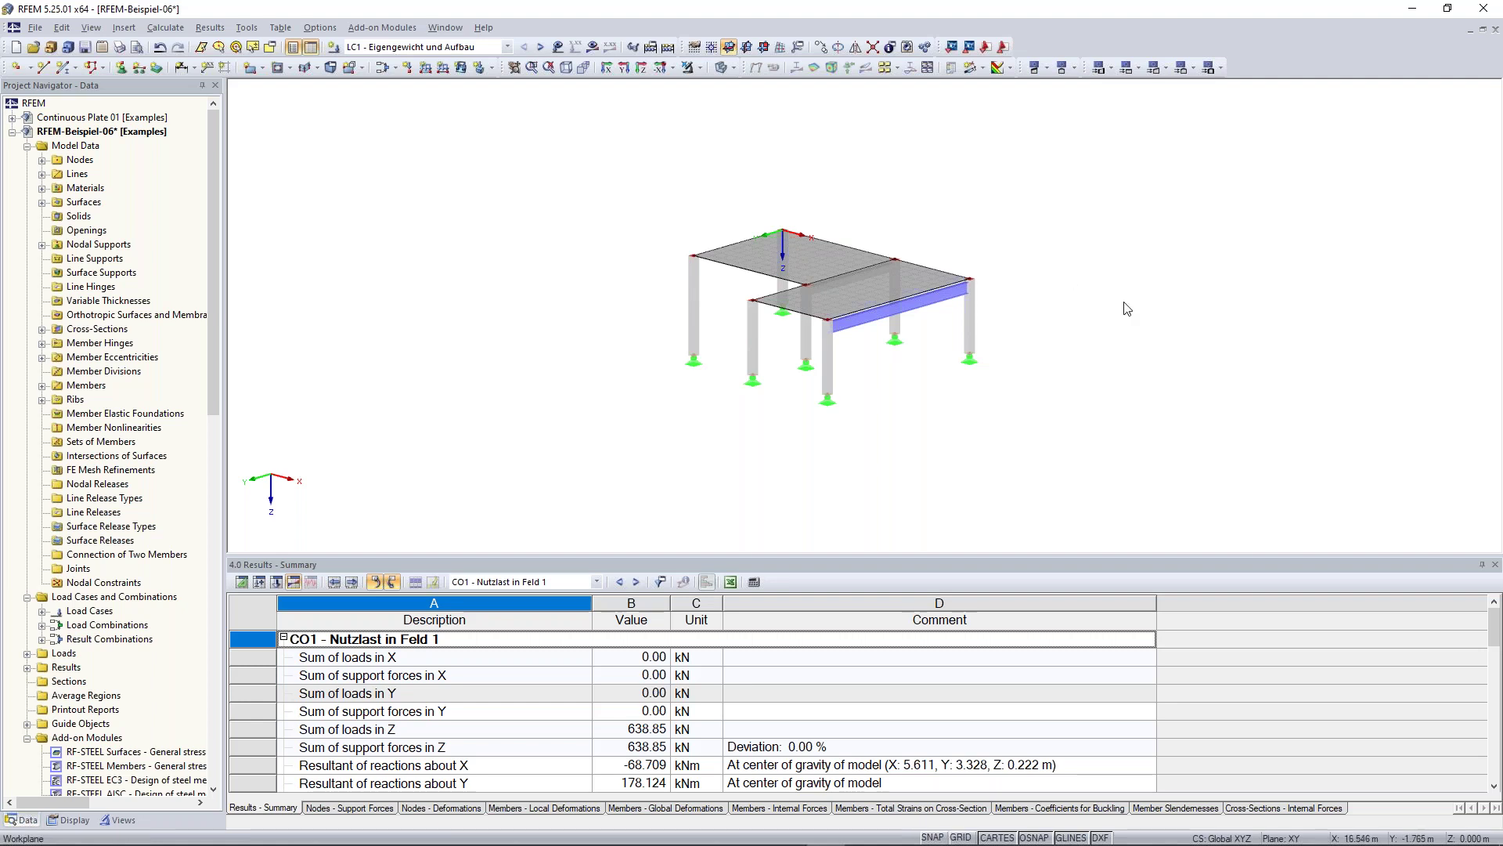
ctrl+middle_drag(1121, 297, 1093, 283)
middle_drag(1027, 238, 1074, 266)
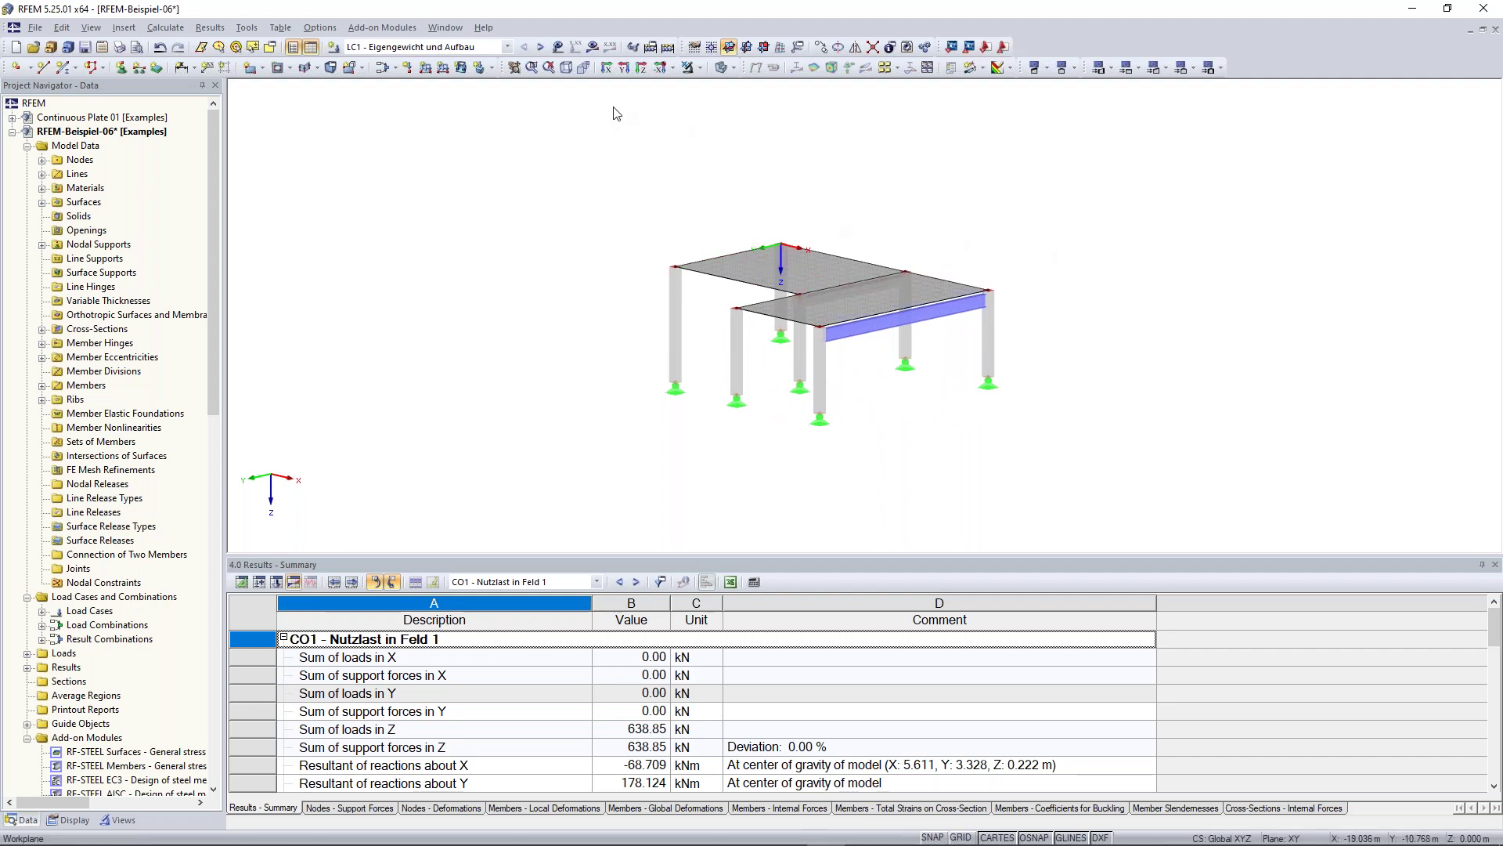
click(515, 68)
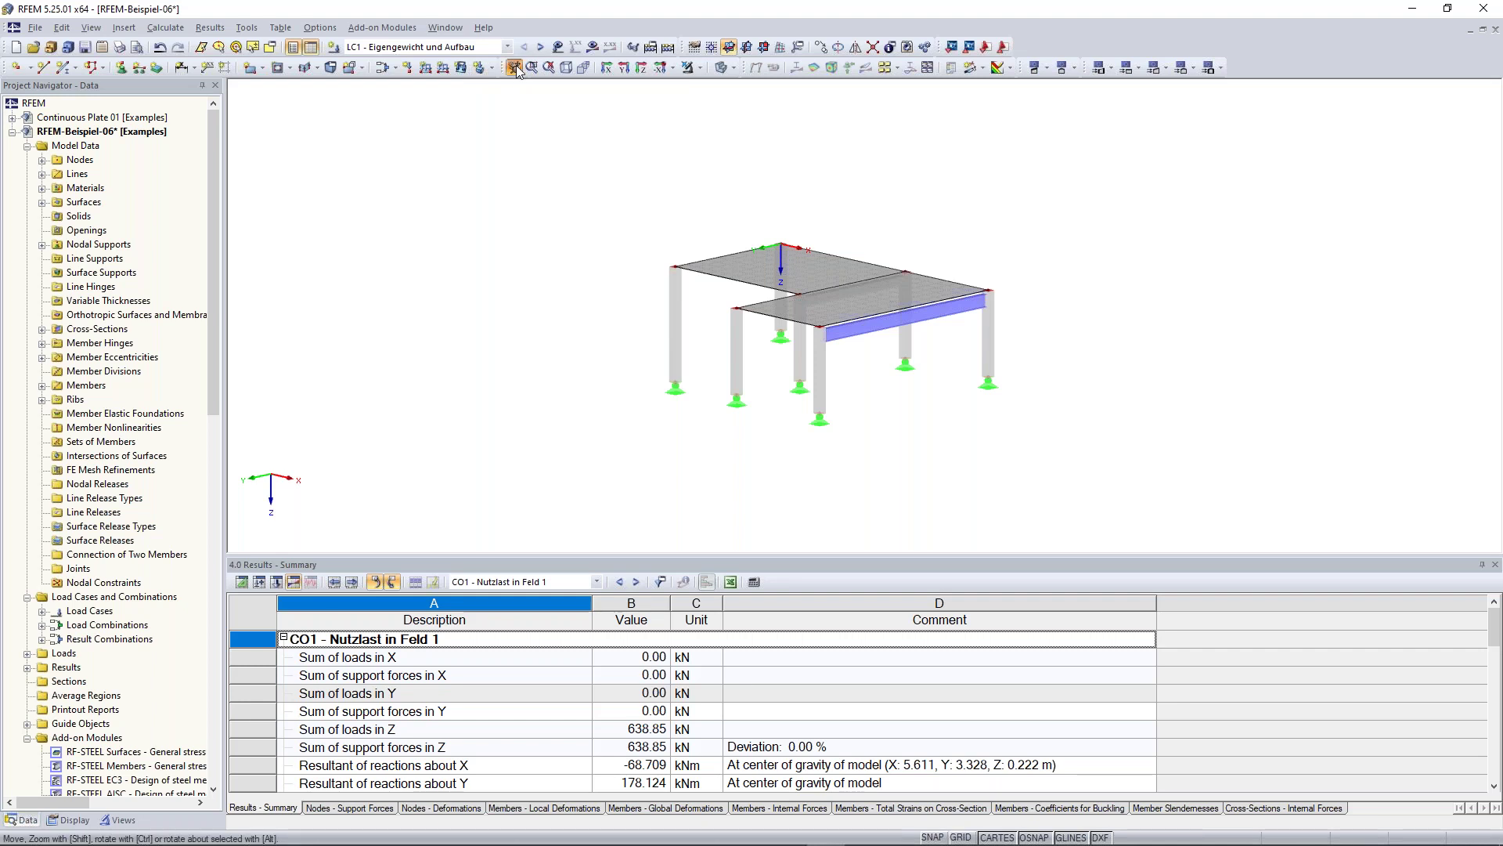
drag(594, 268, 514, 264)
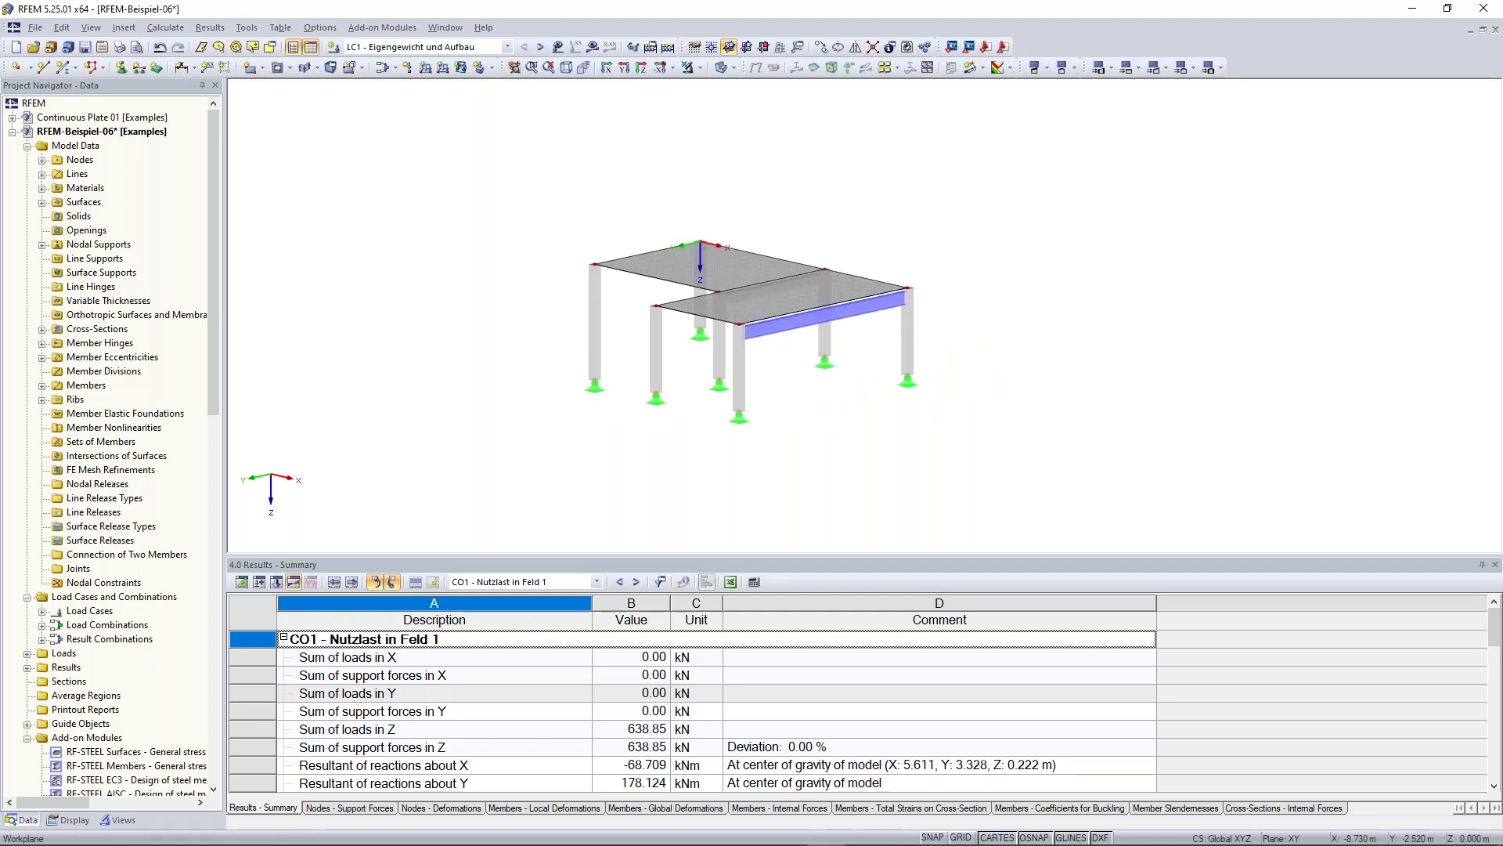
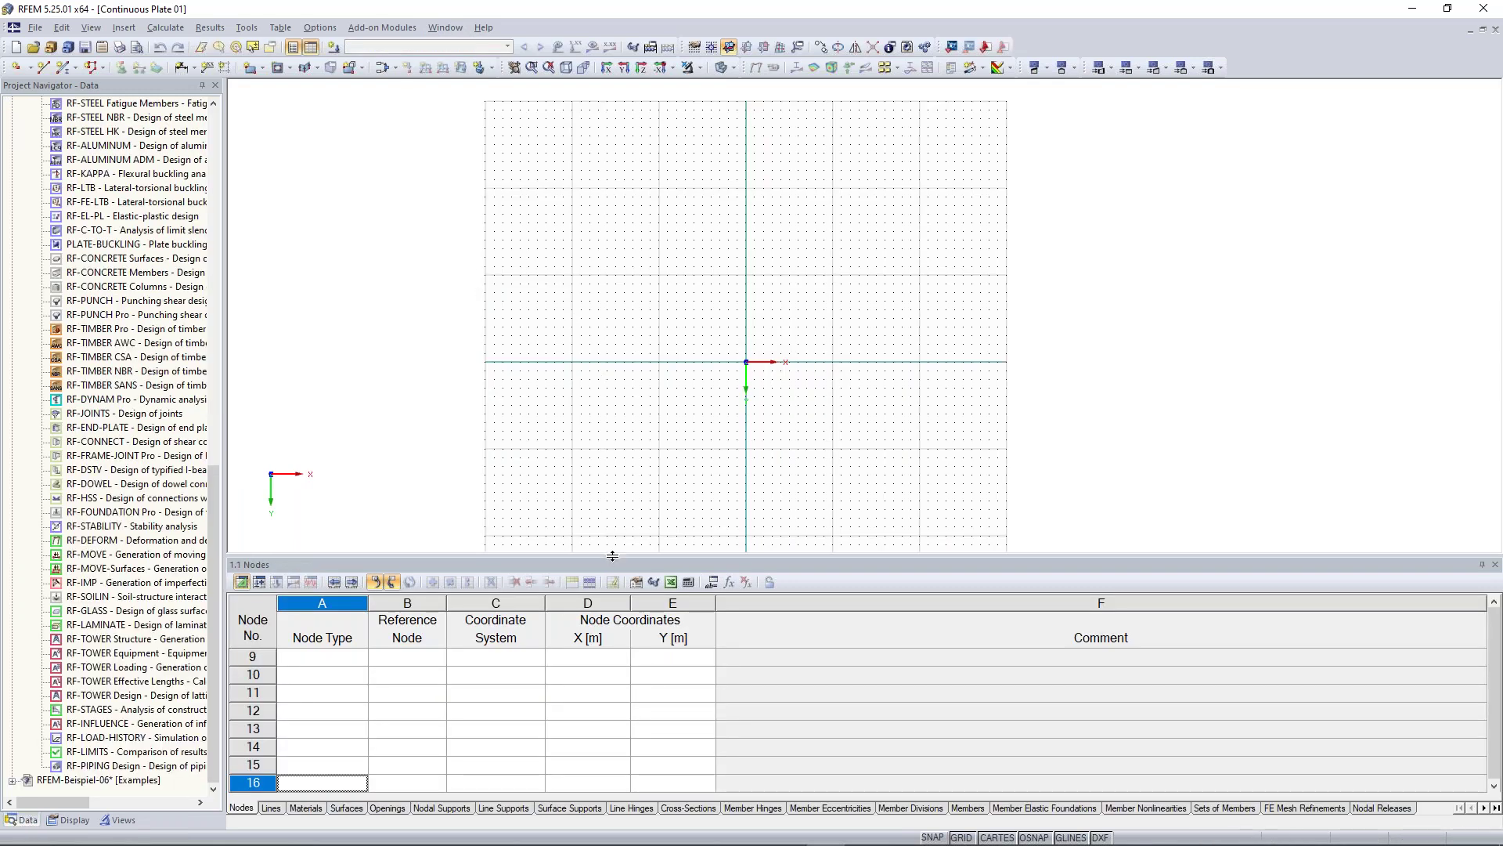
Step: Reduce the height of the table area in the Continuous Plate 01 model and enlarge the grid around the origin
drag(612, 555, 620, 650)
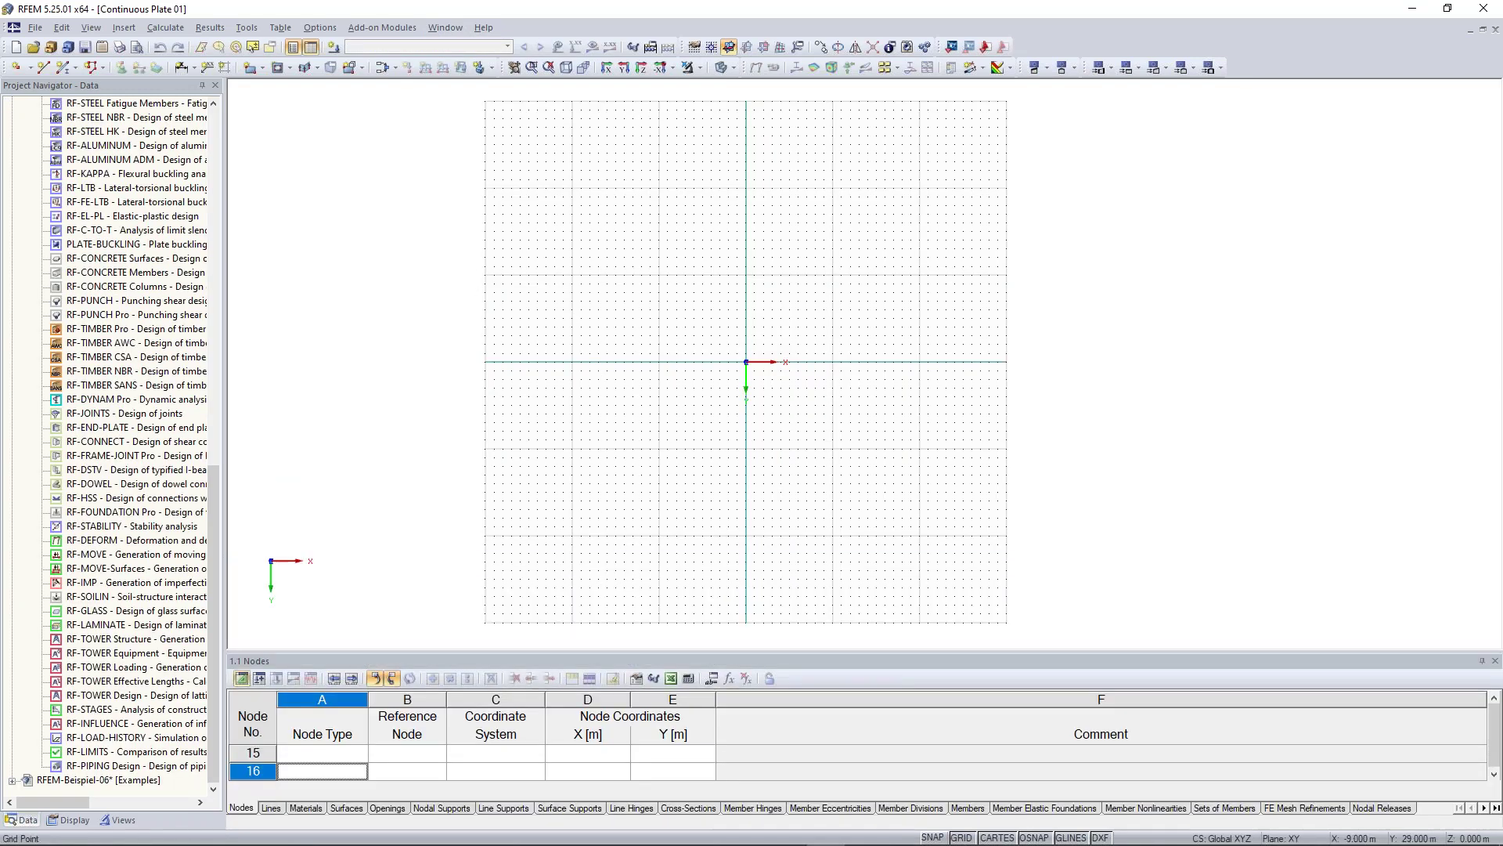
scroll(790, 396, up, 4)
scroll(743, 304, up, 1)
middle_drag(651, 235, 685, 319)
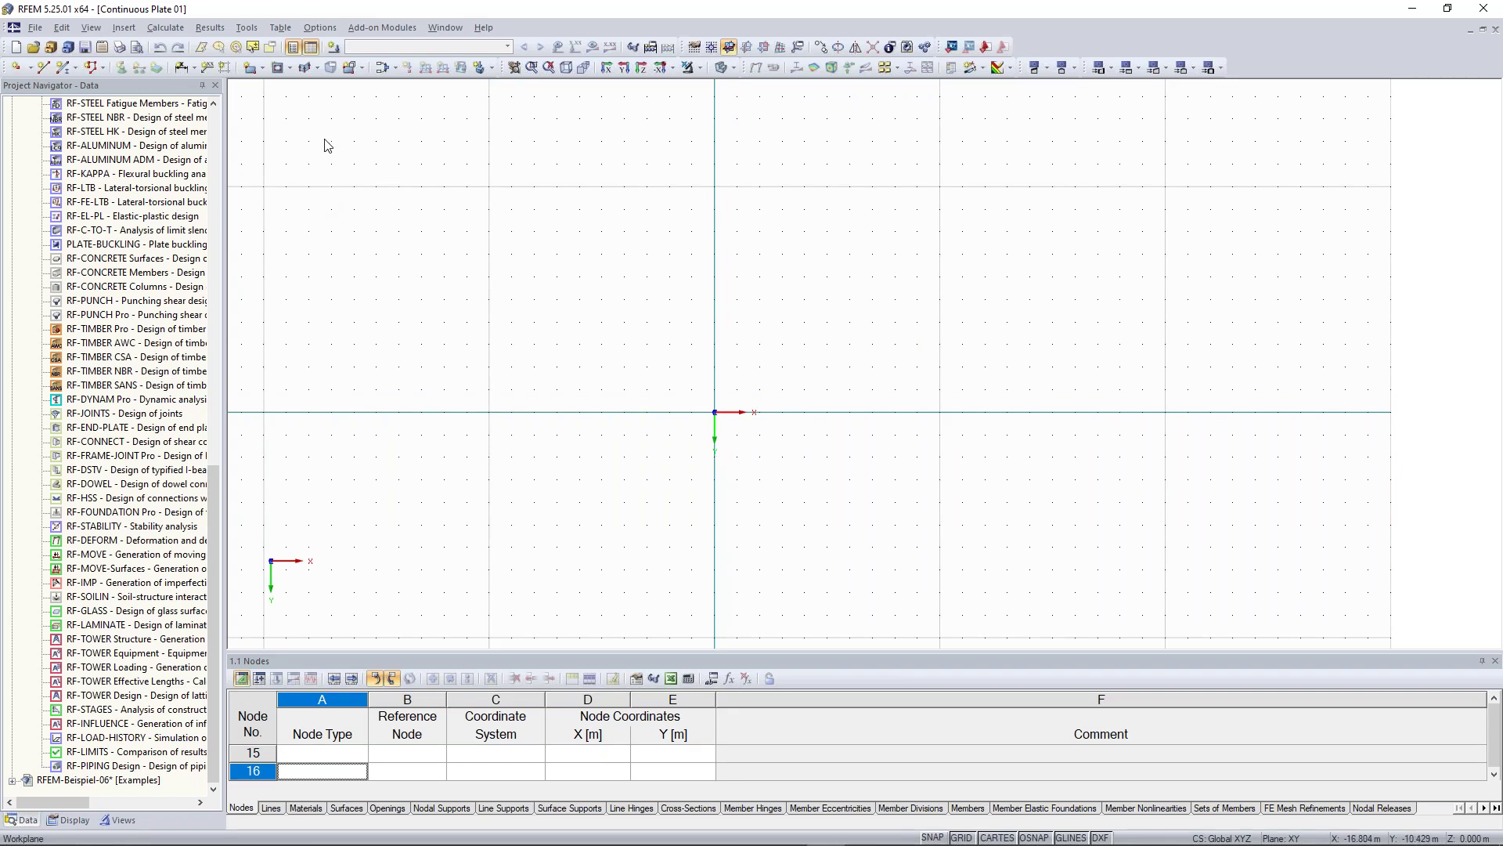
Step: Start a new rectangular surface and choose material Concrete C30/37 to EN 1992-1-1:2004/A1:2014 for it
click(262, 69)
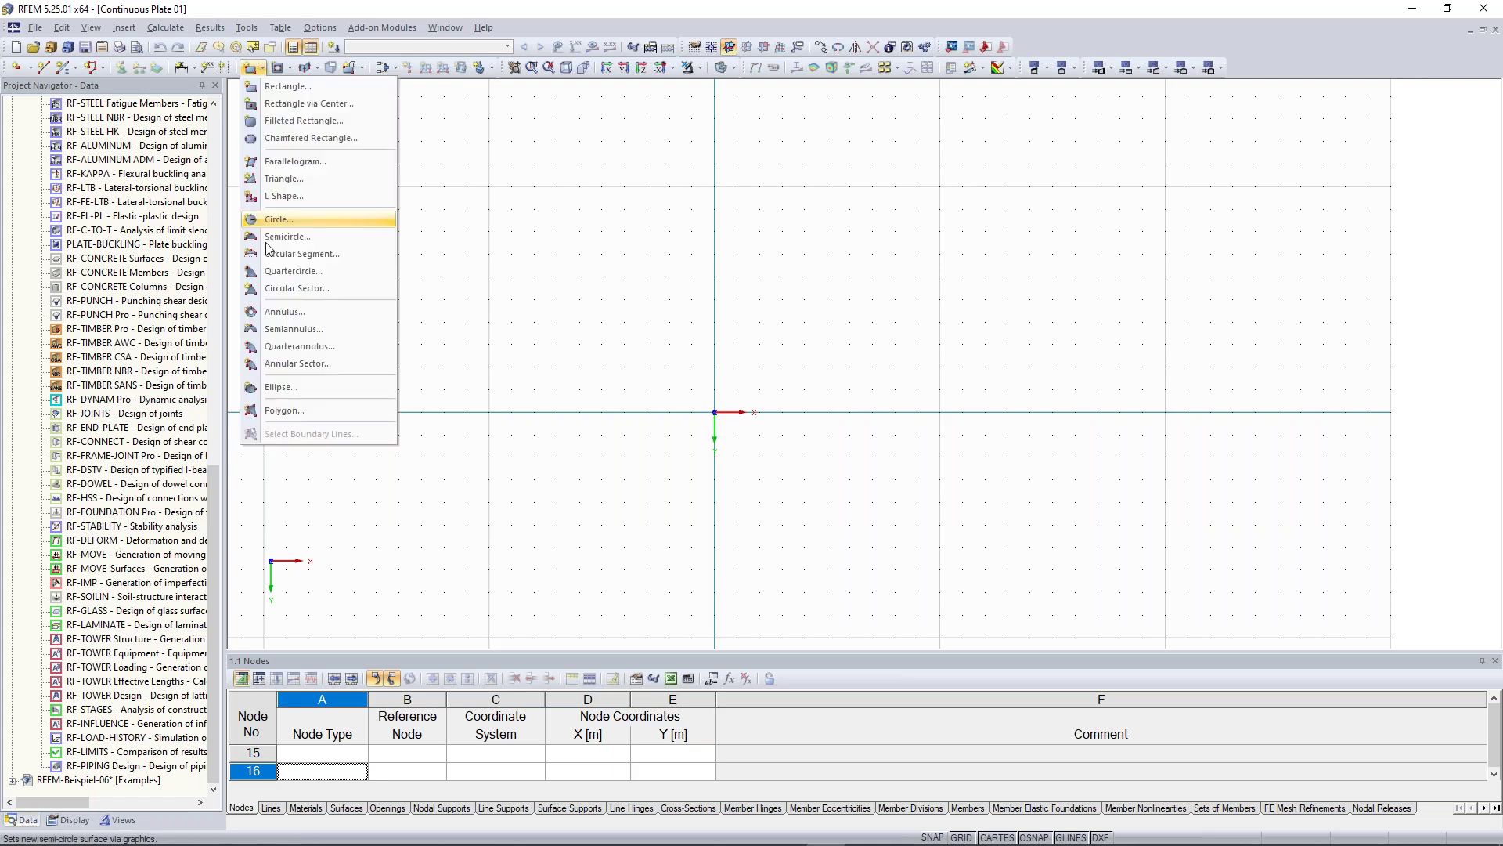
click(302, 87)
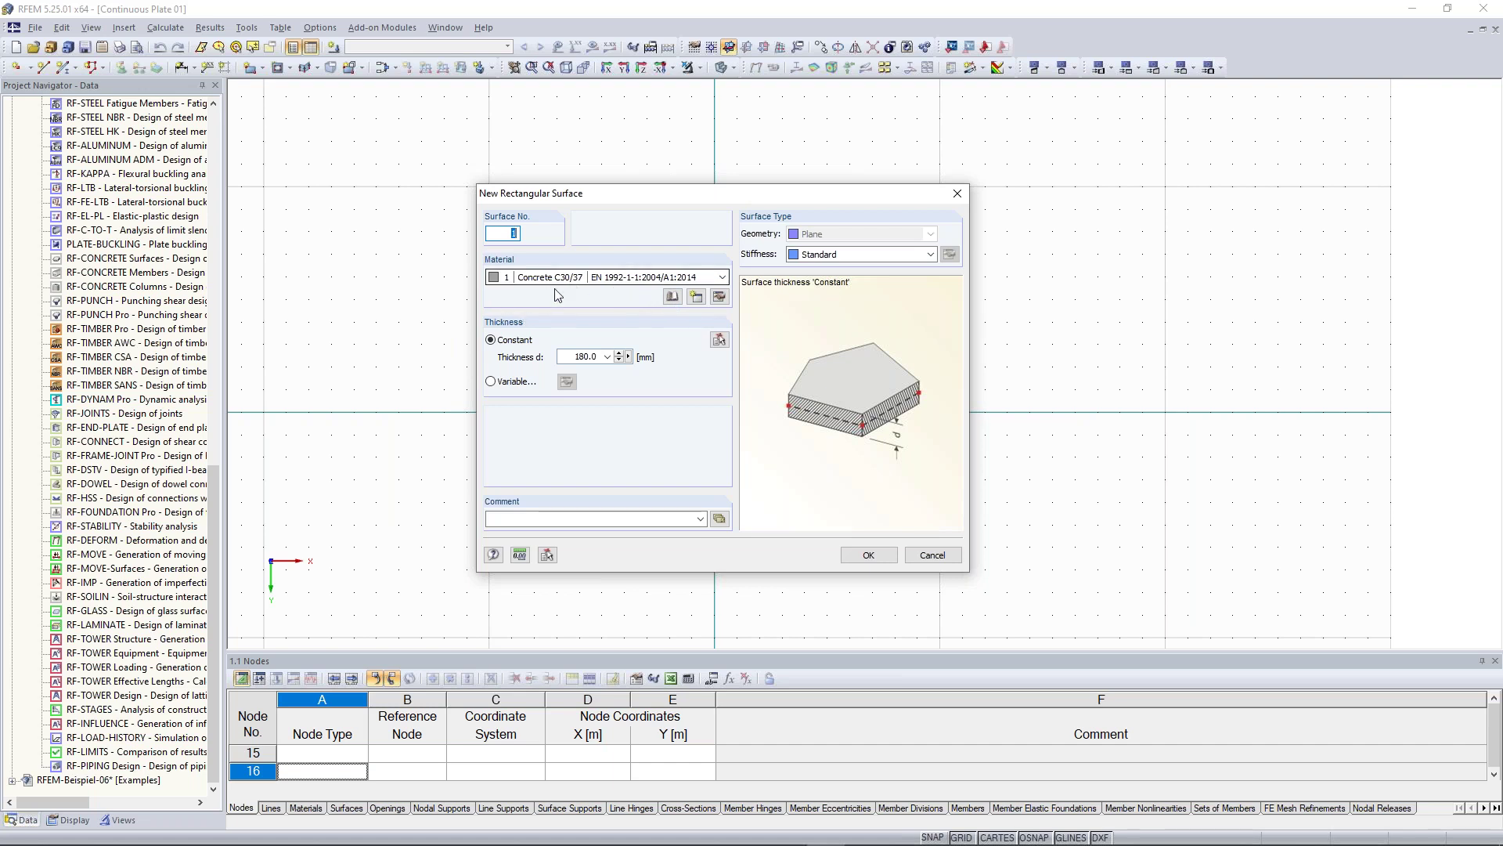
click(583, 278)
click(575, 291)
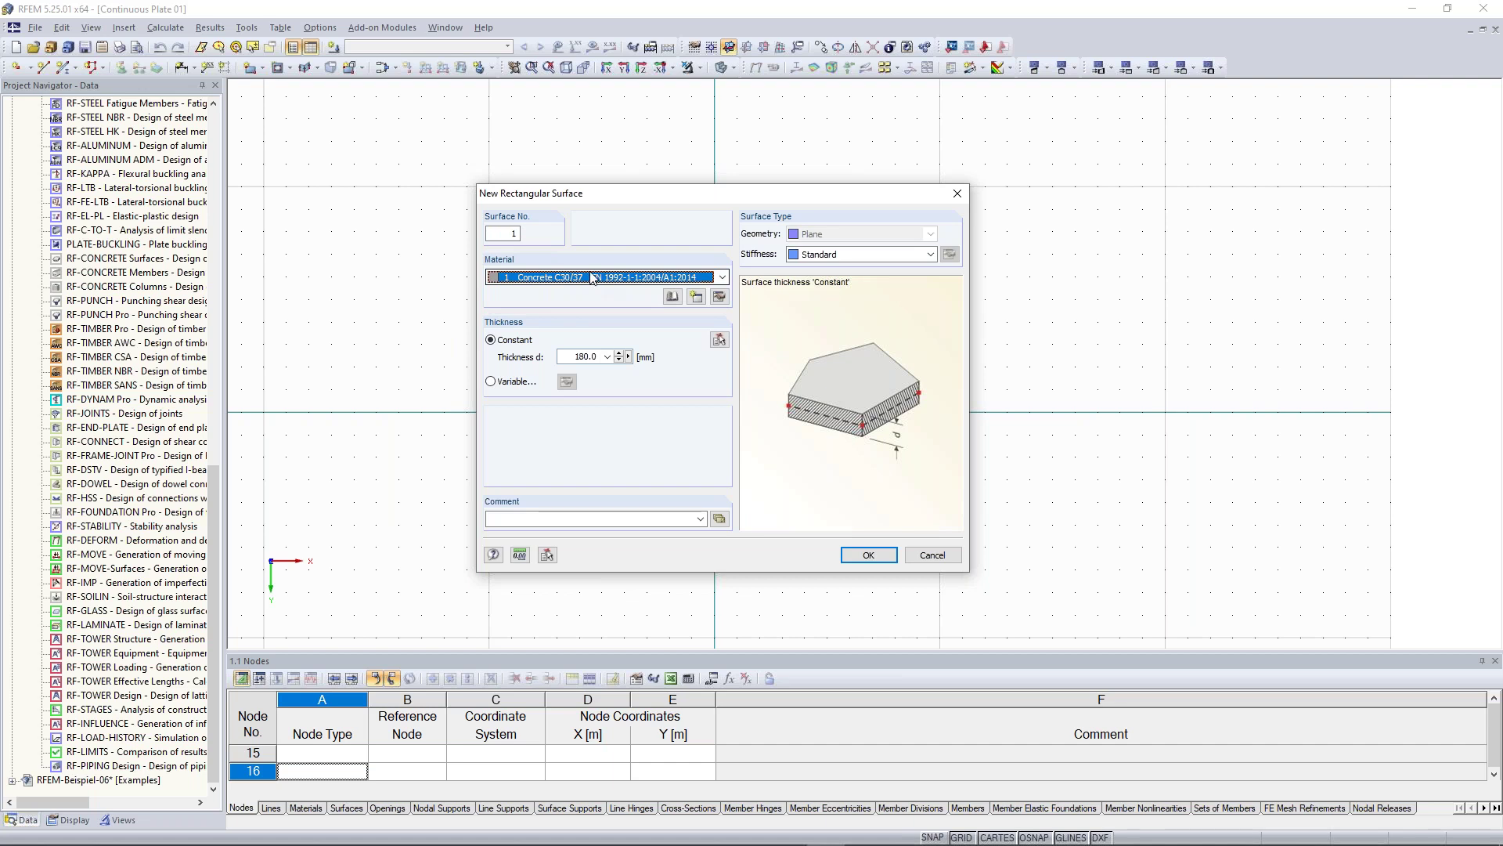
click(546, 280)
click(545, 282)
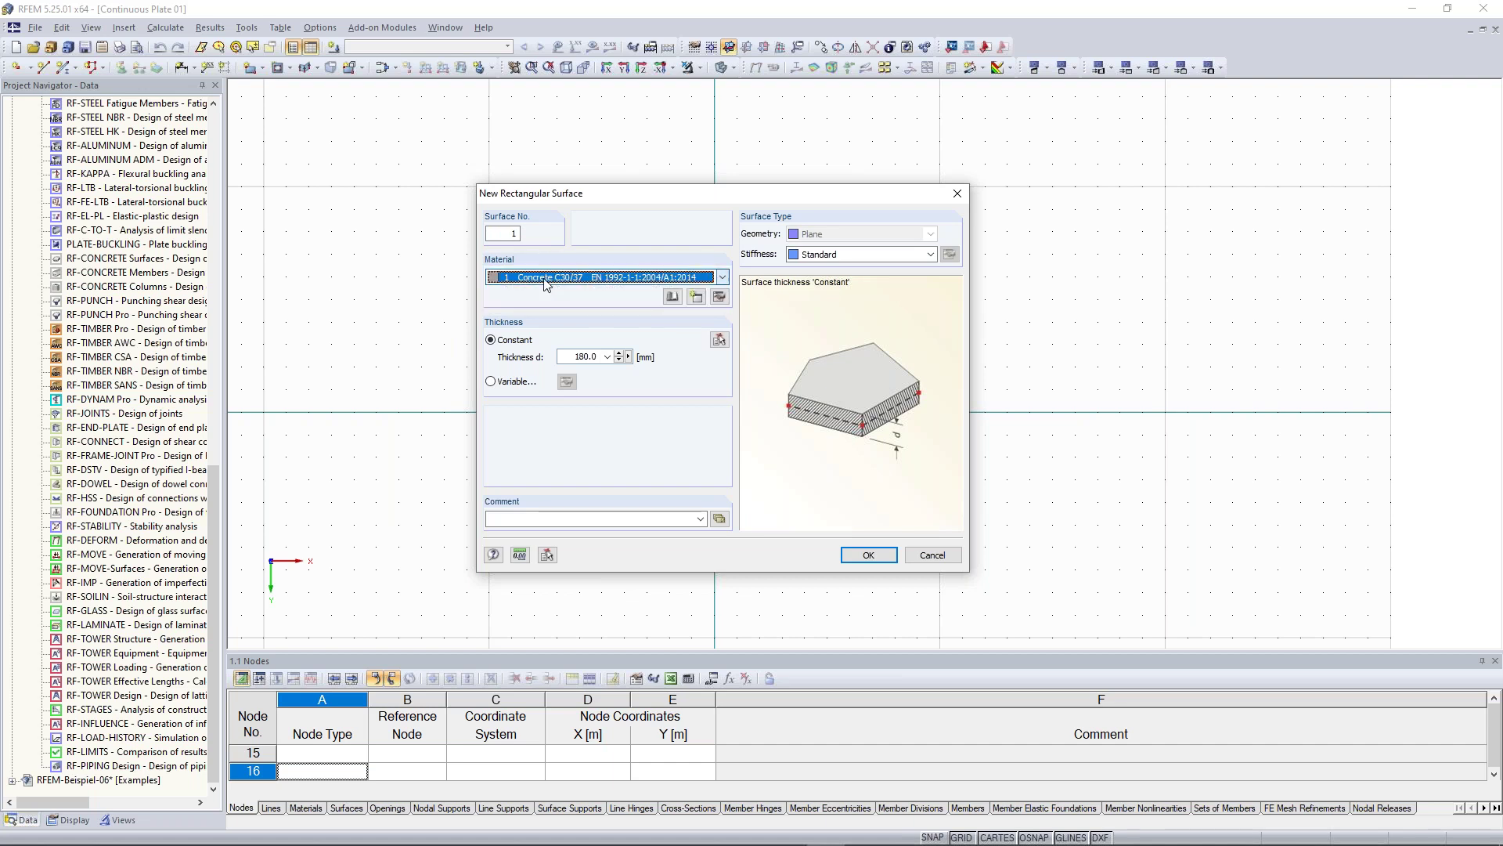
Step: Edit the surface's material and review the category group and category filters in the material library, keeping both on Concrete
click(719, 298)
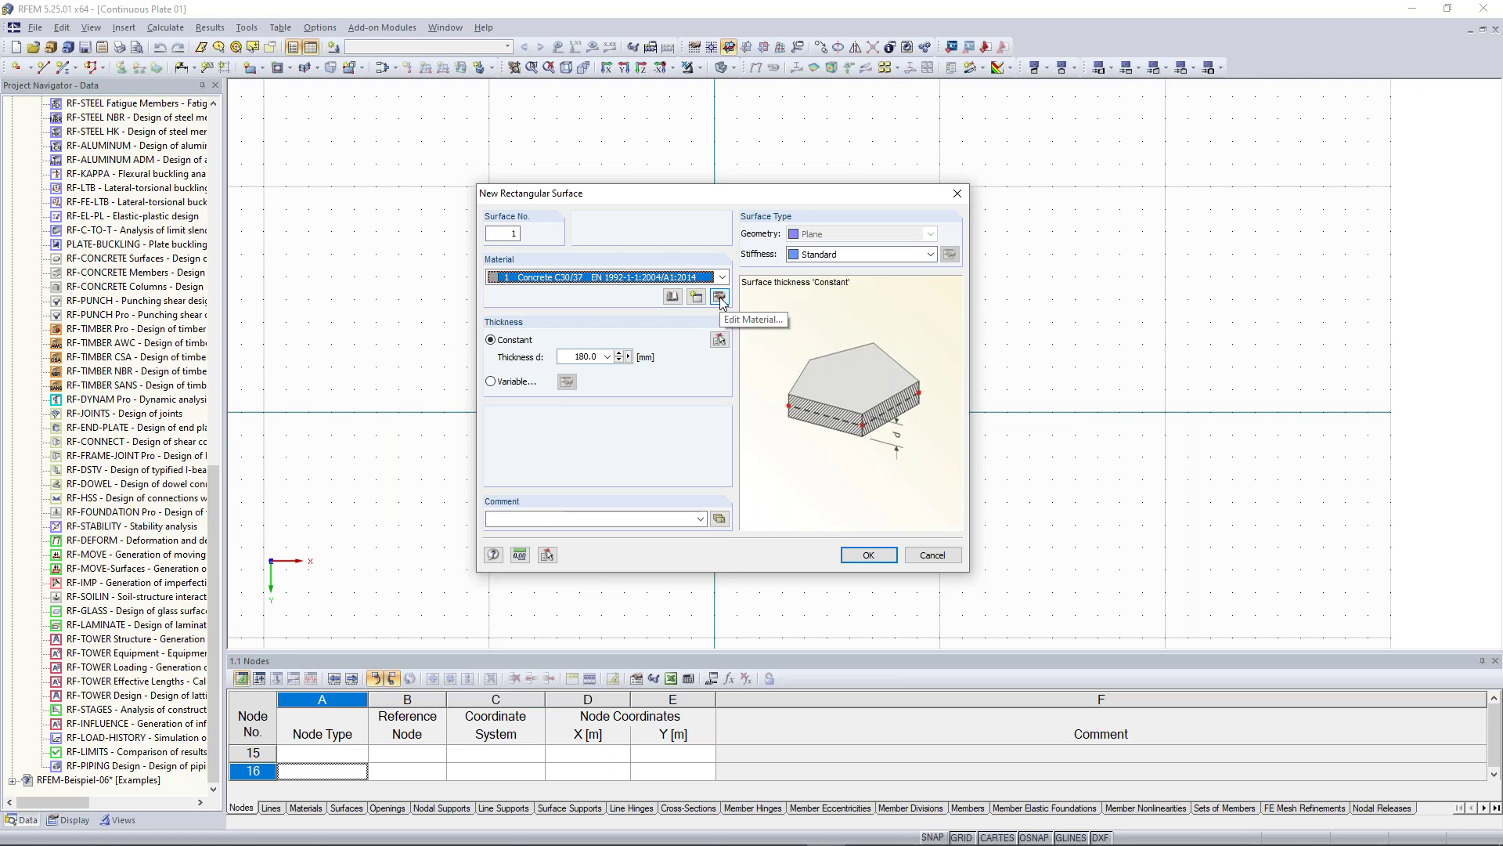
click(719, 298)
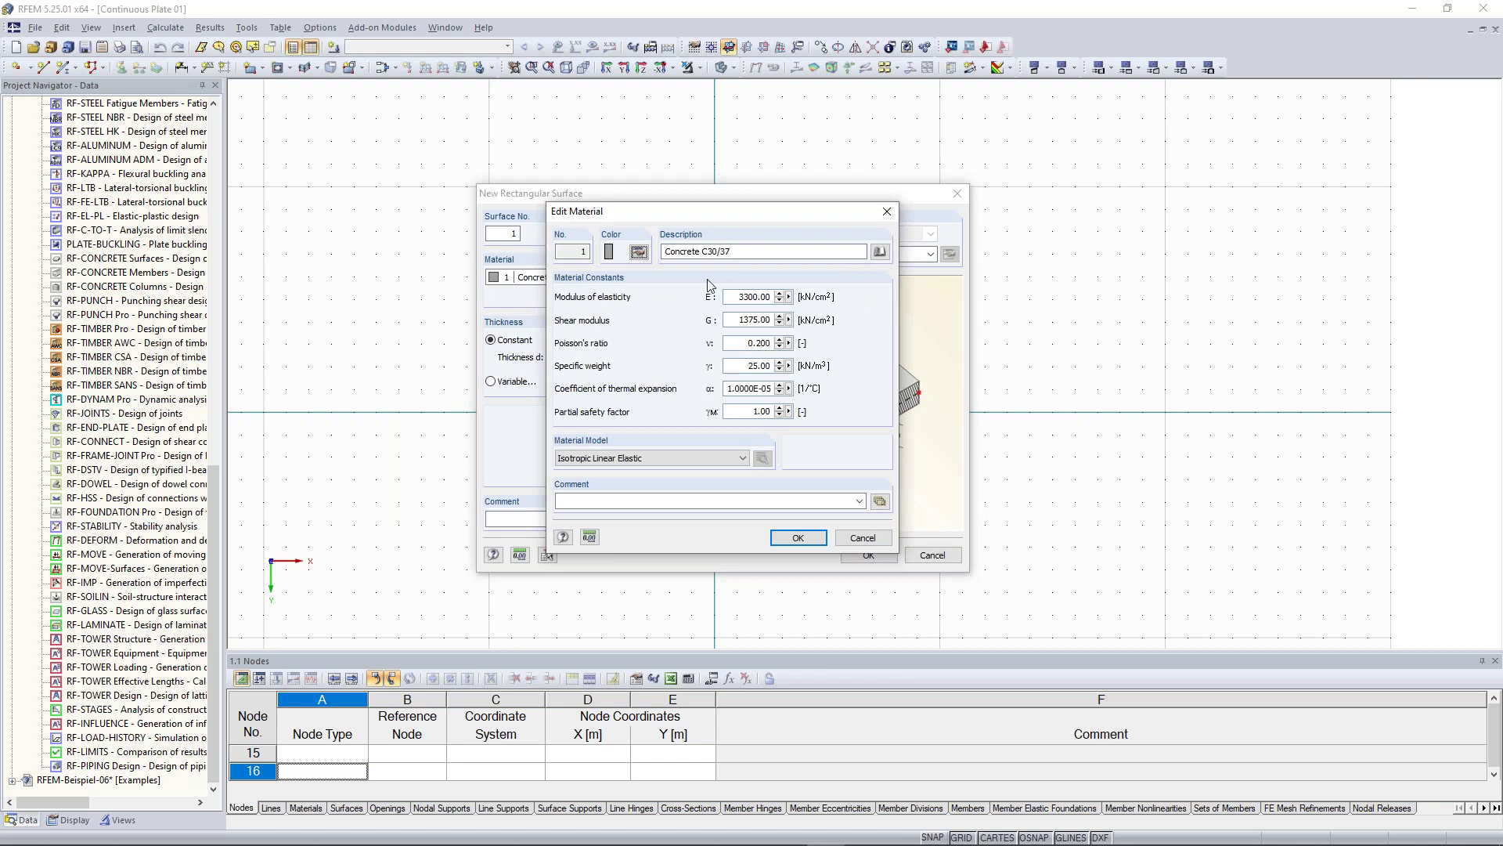
drag(692, 213, 633, 227)
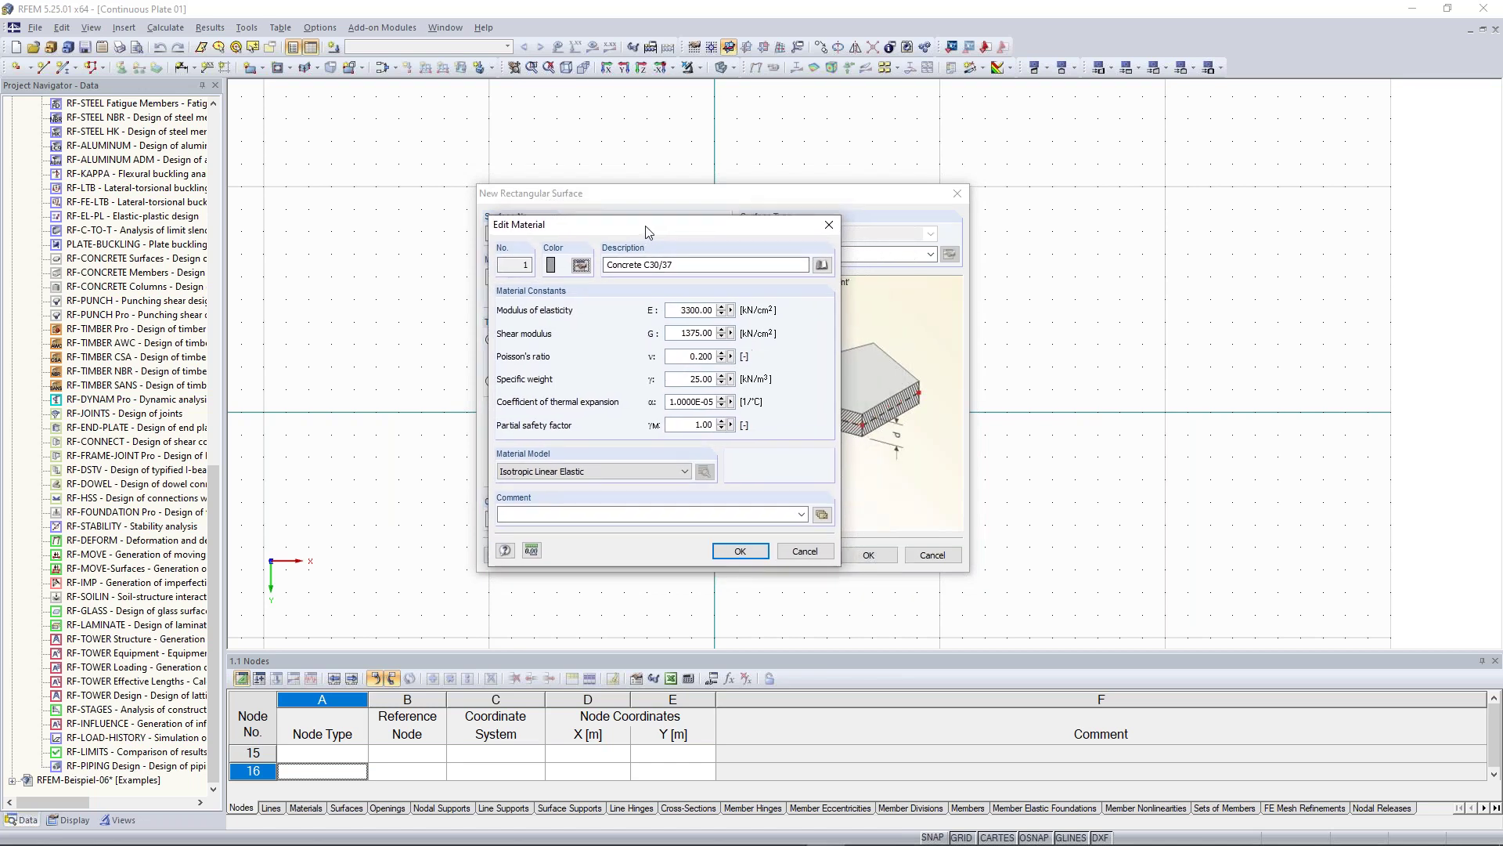
click(821, 266)
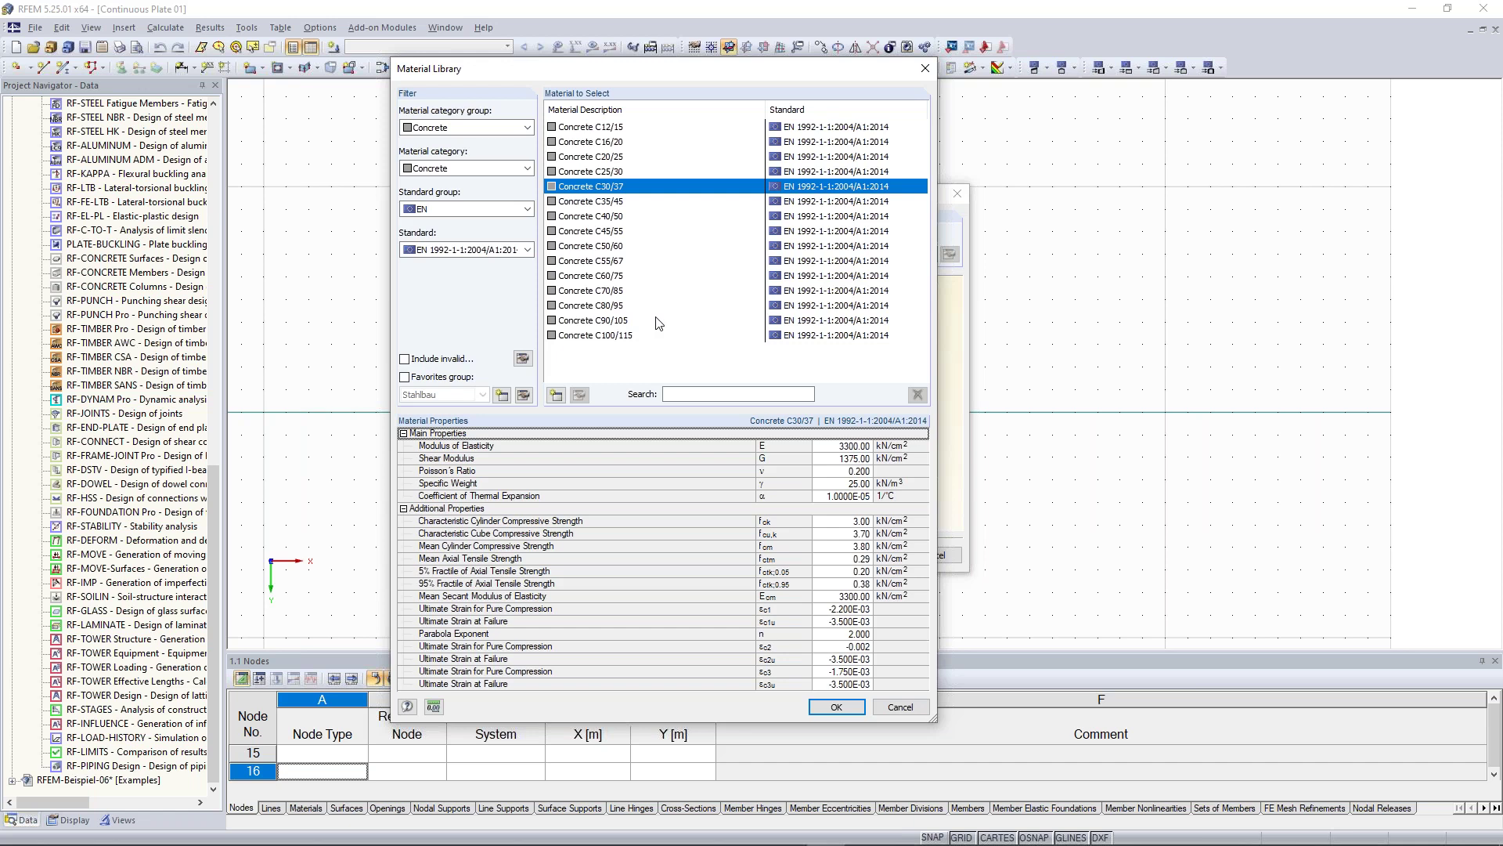
click(524, 128)
click(443, 141)
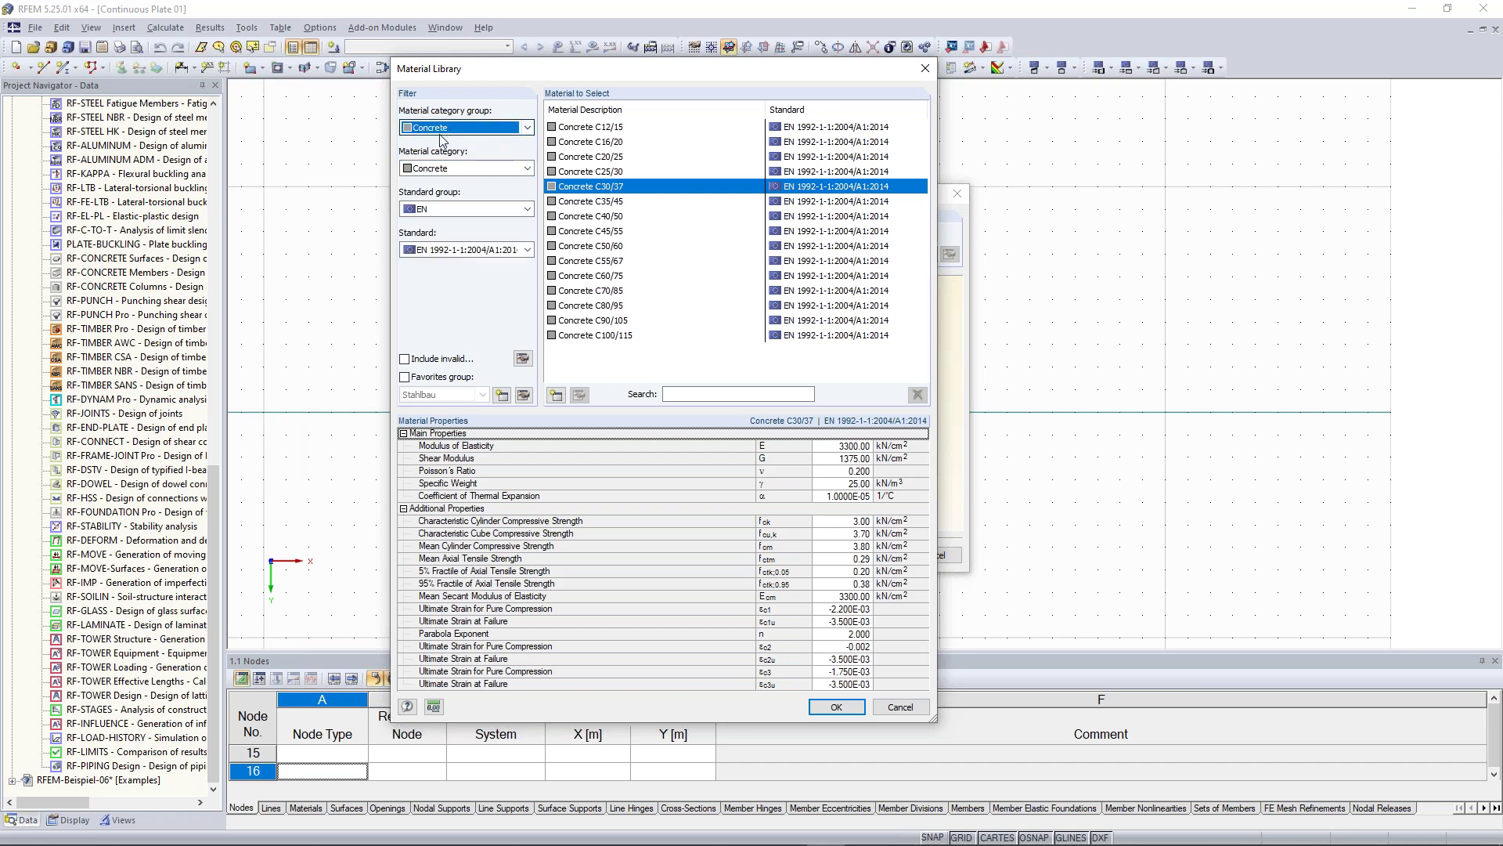
click(525, 128)
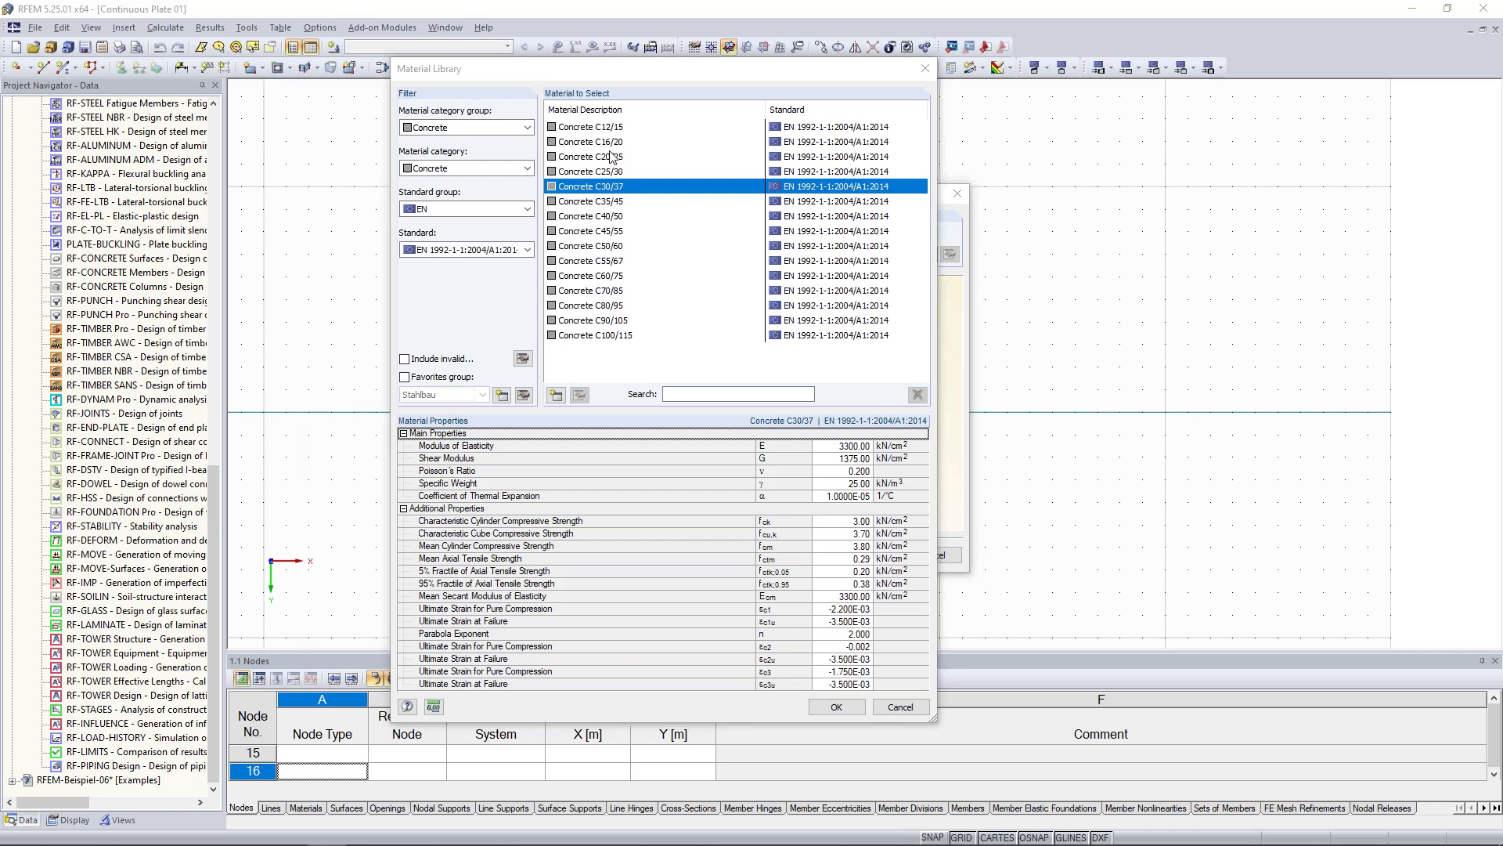
click(462, 168)
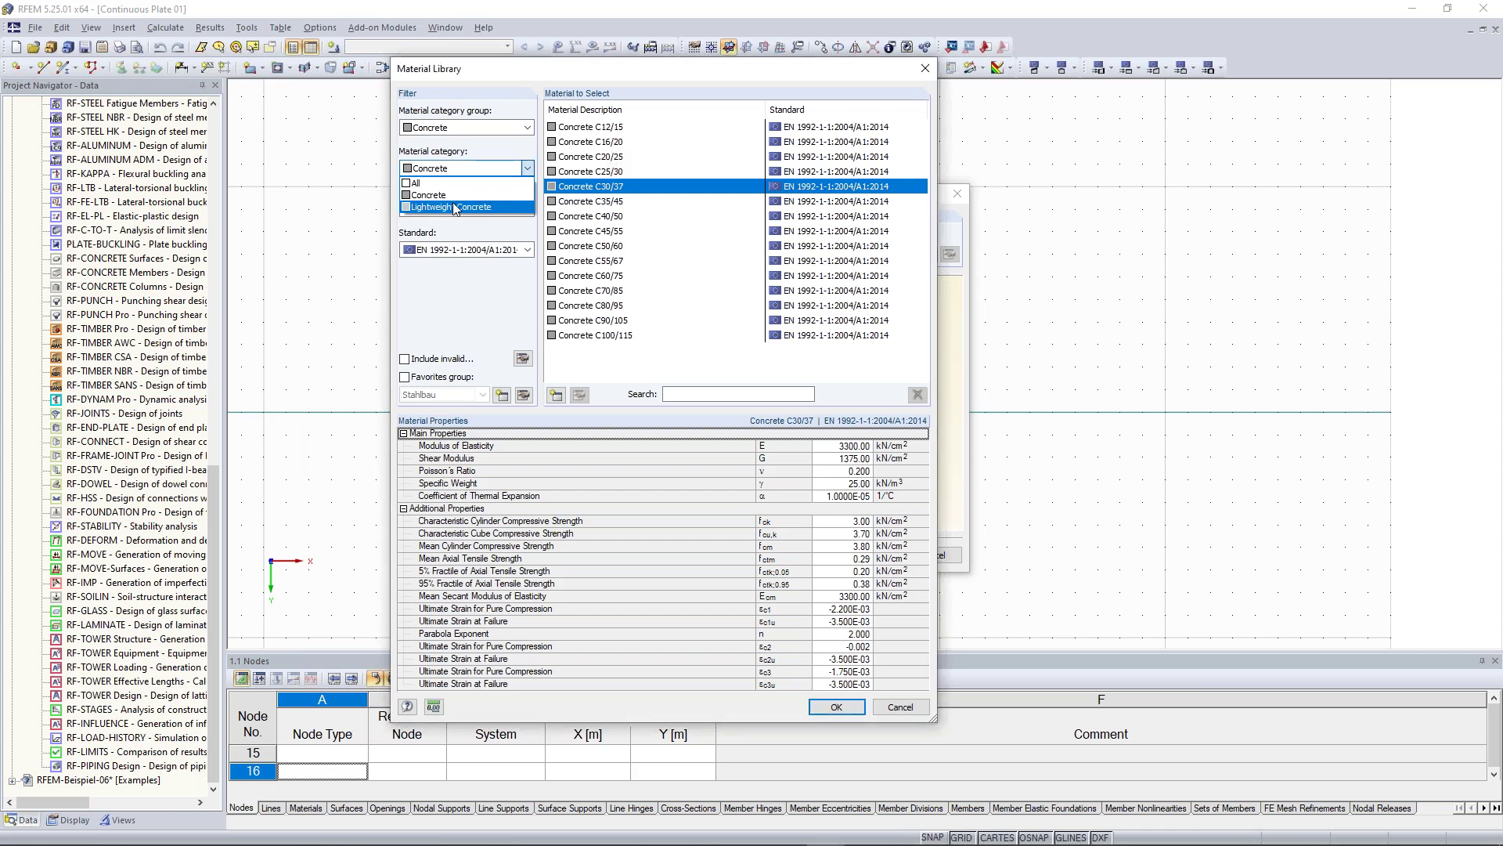
click(520, 169)
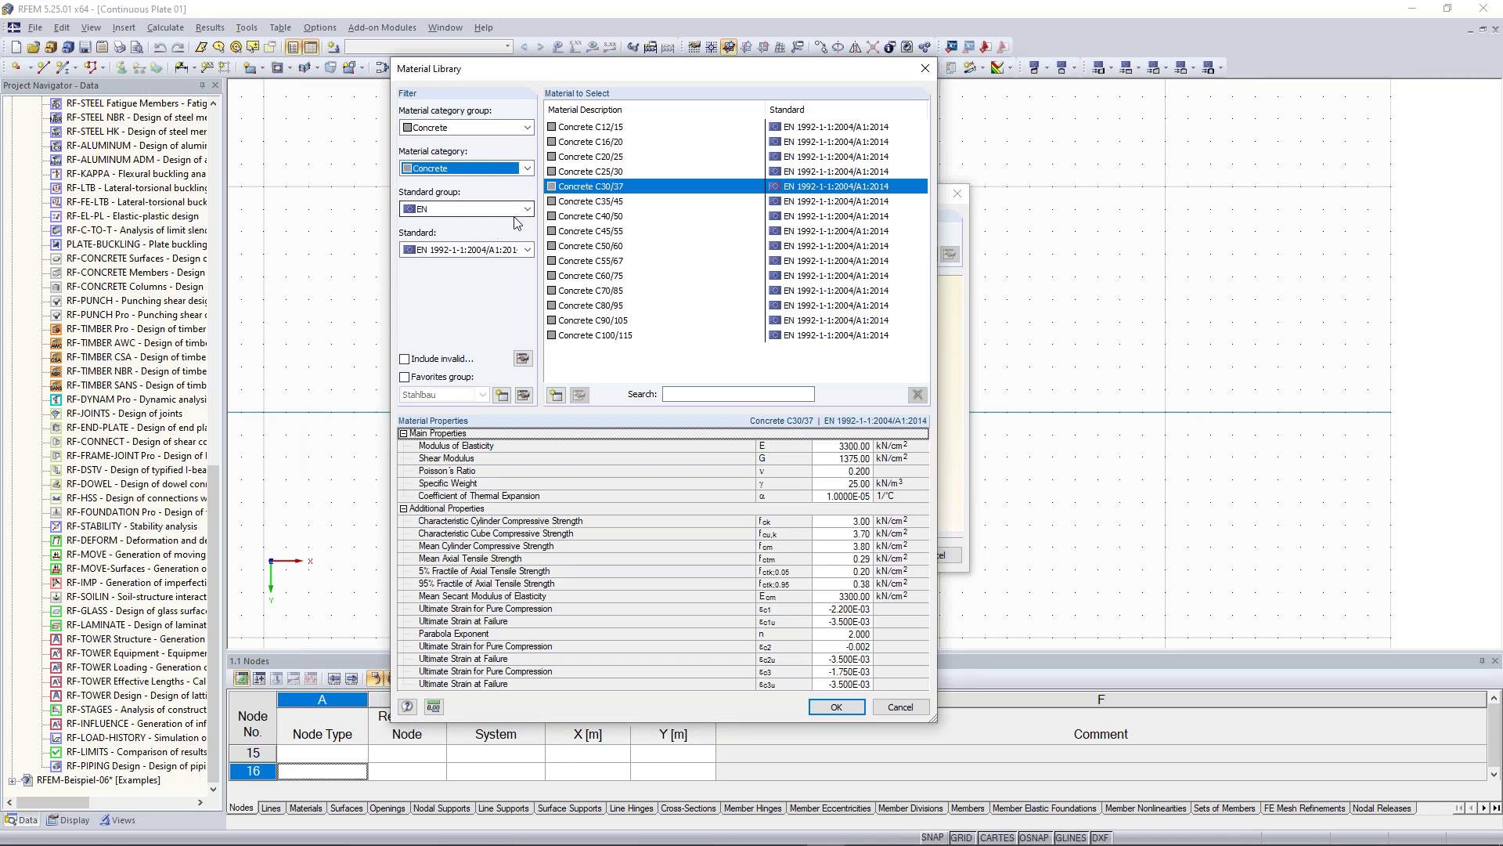
Step: Review the library's standard filters, keep EN and EN 1992-1-1:2004/A1:2014, and accept Concrete C30/37
click(526, 209)
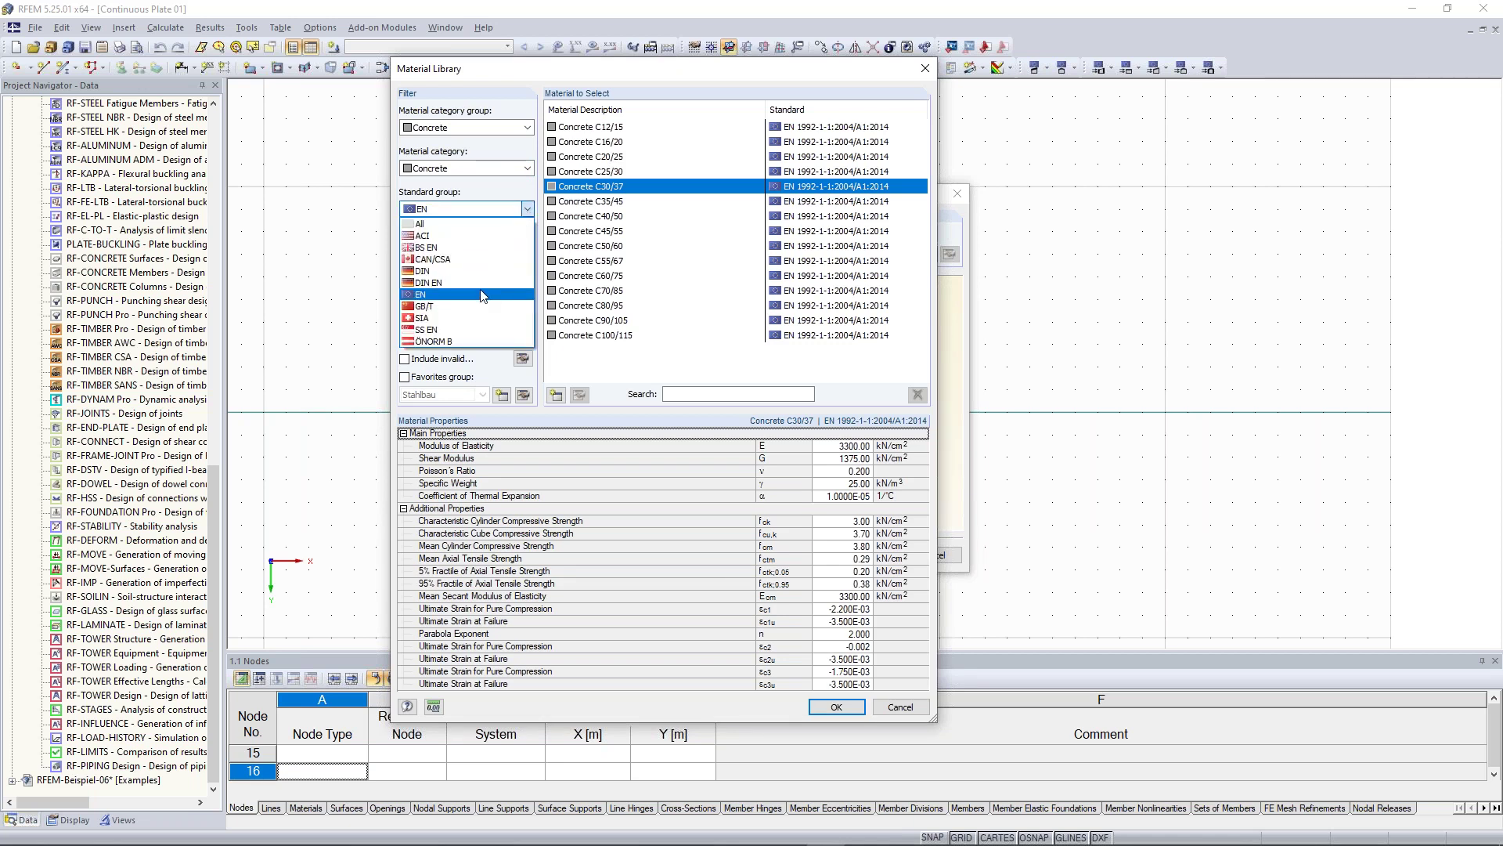
click(482, 295)
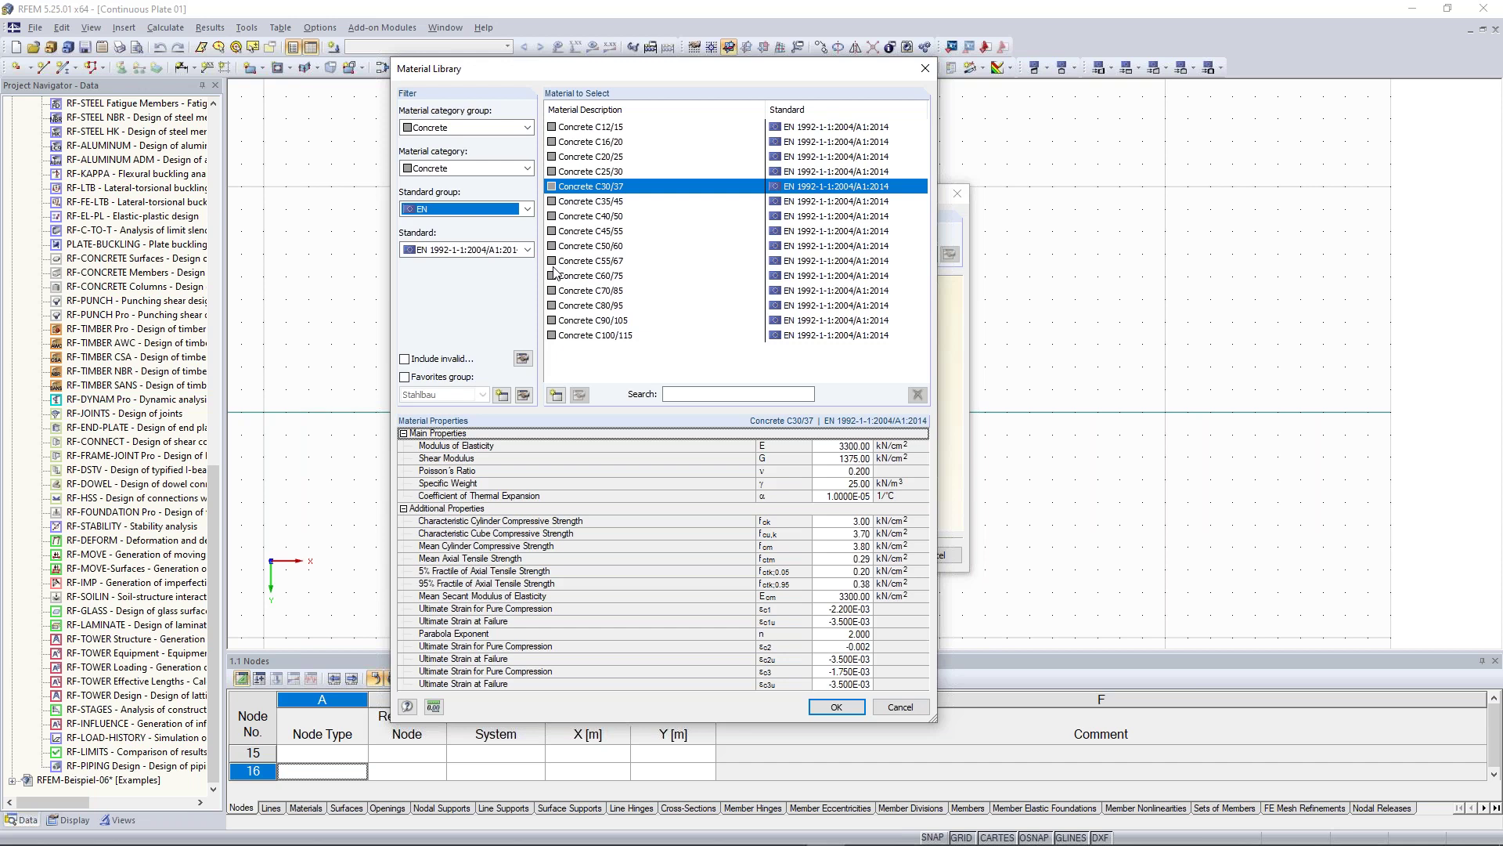
click(529, 210)
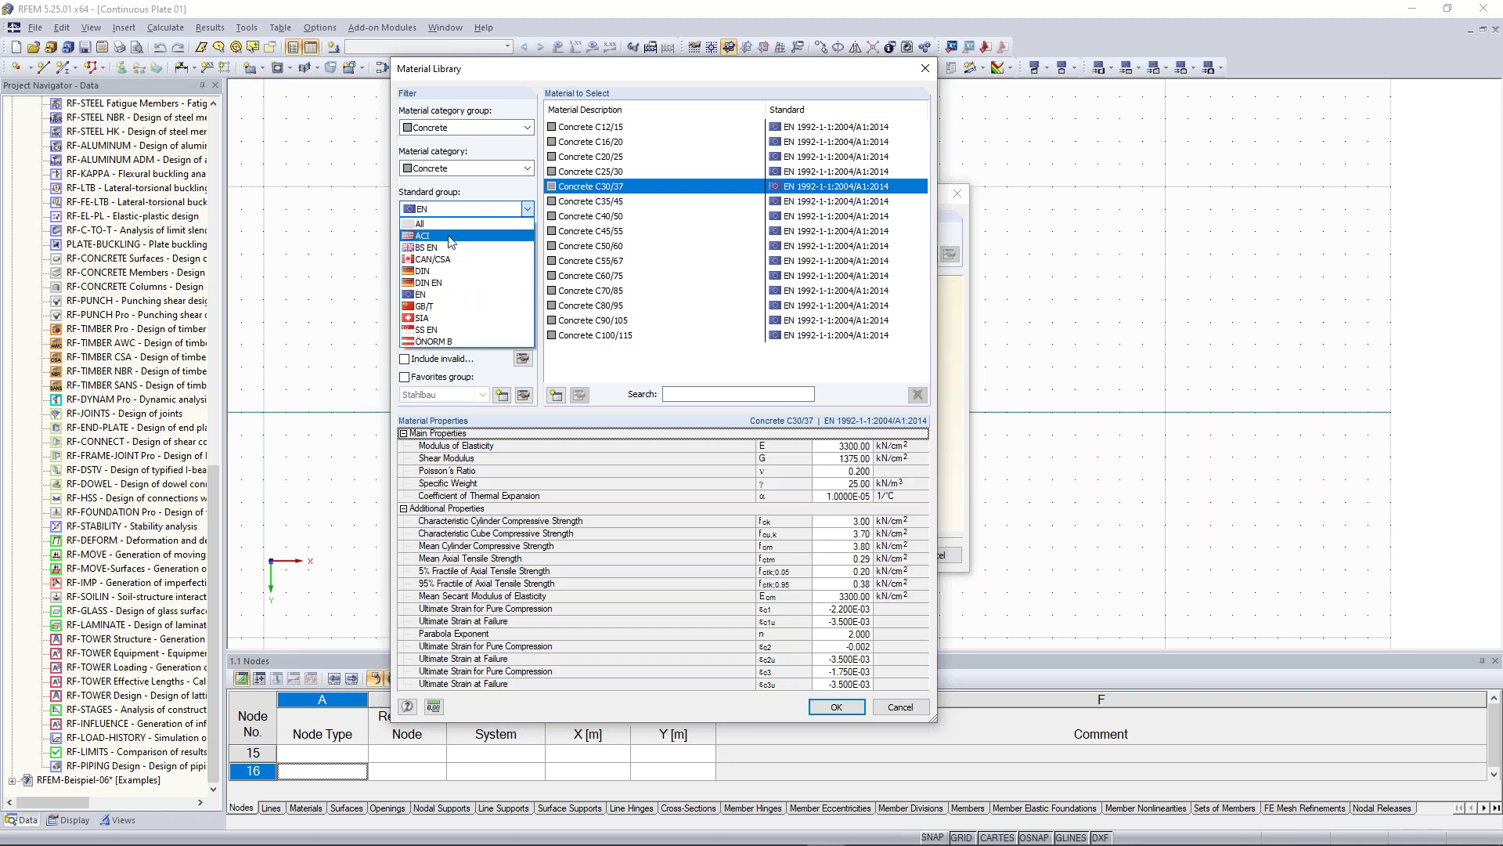
click(484, 364)
click(527, 249)
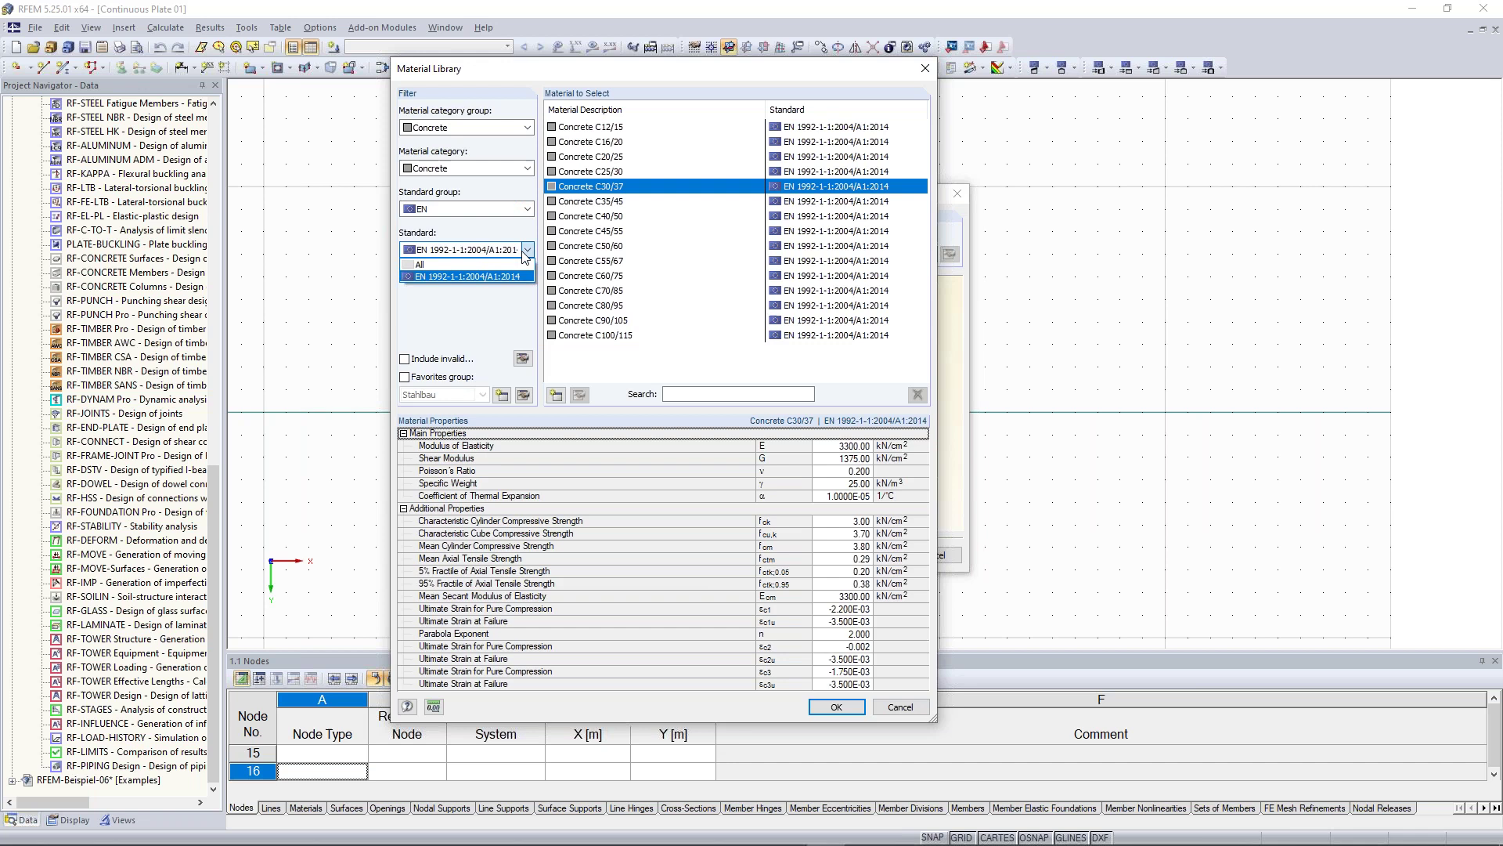
click(473, 324)
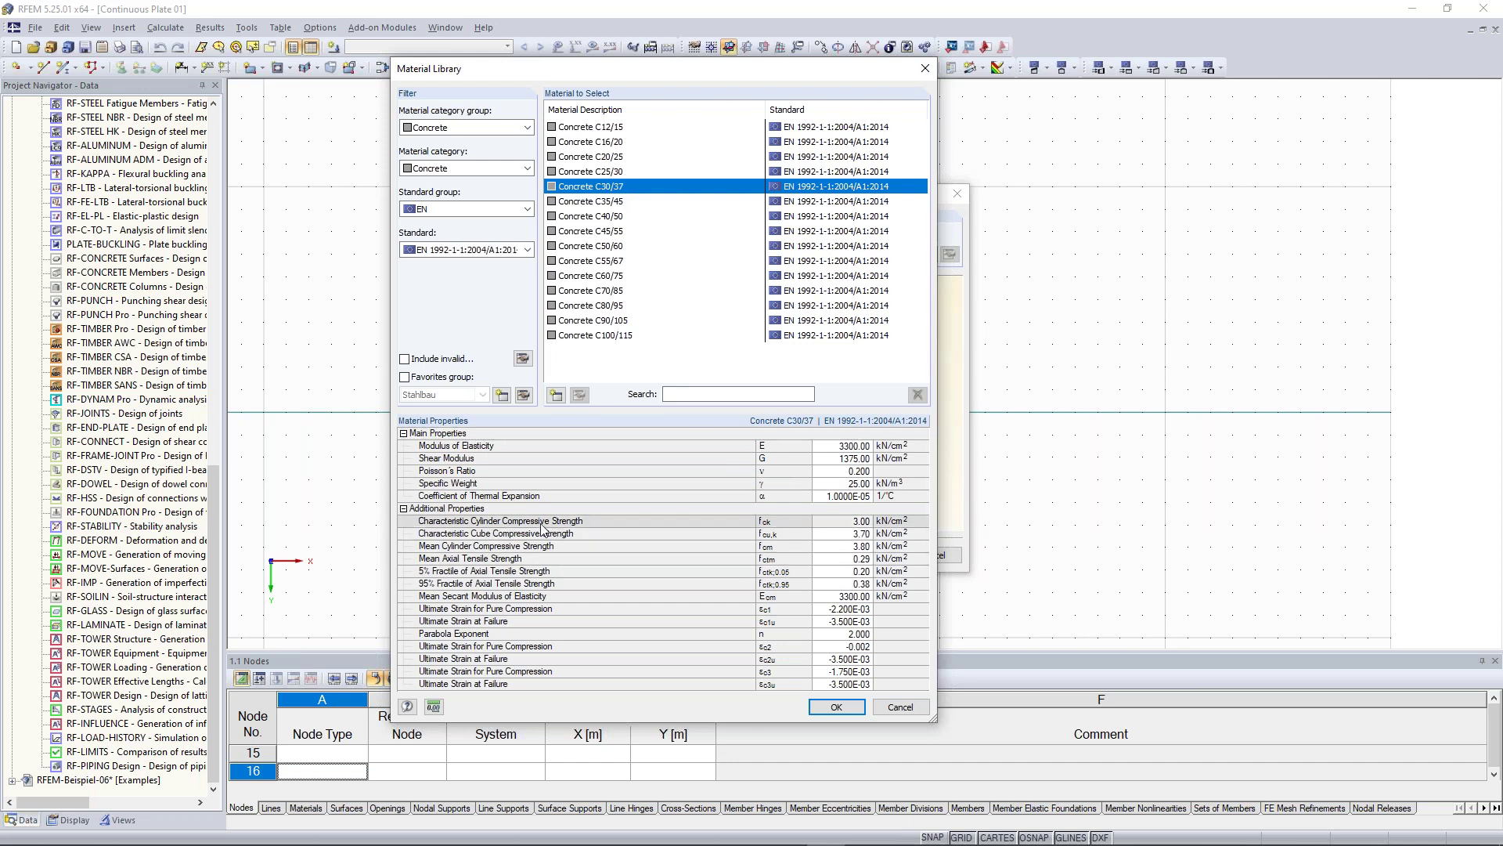
click(852, 712)
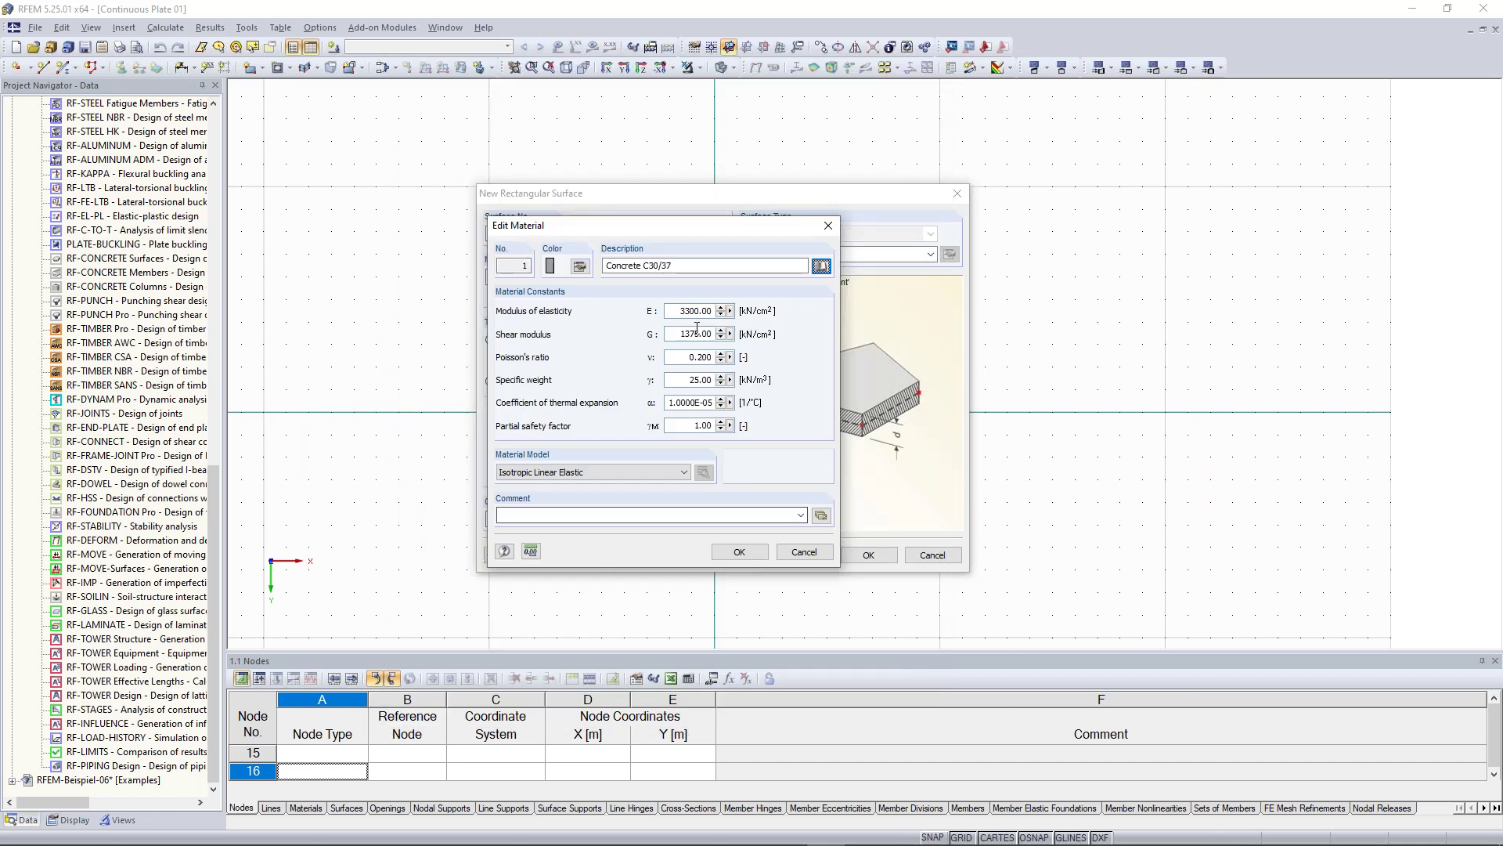
Step: Set the material's Poisson's ratio to 0 and accept the edited material
click(683, 358)
double_click(683, 358)
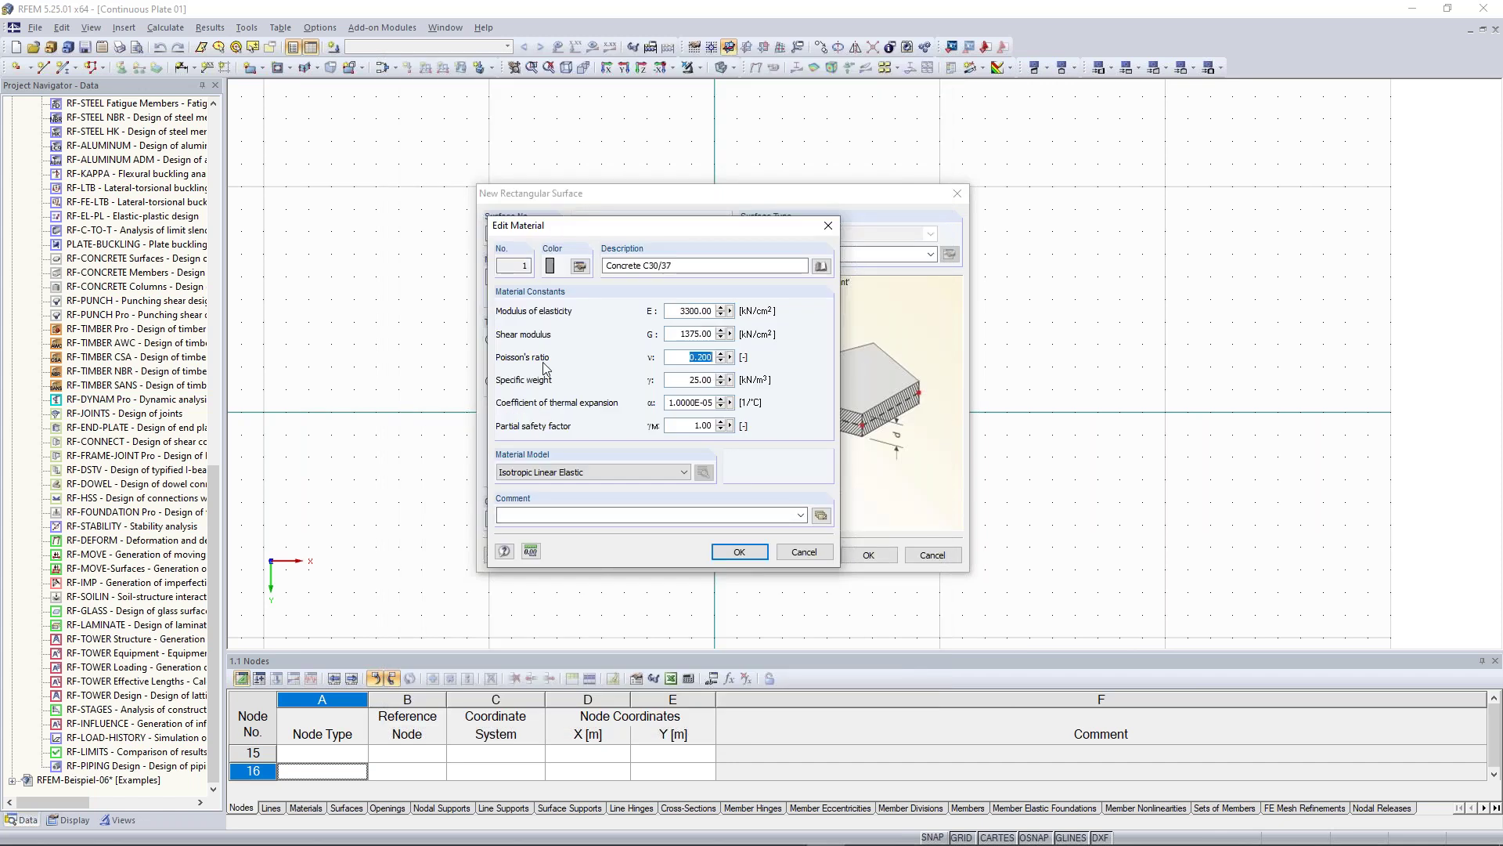
text(0)
click(690, 333)
click(758, 553)
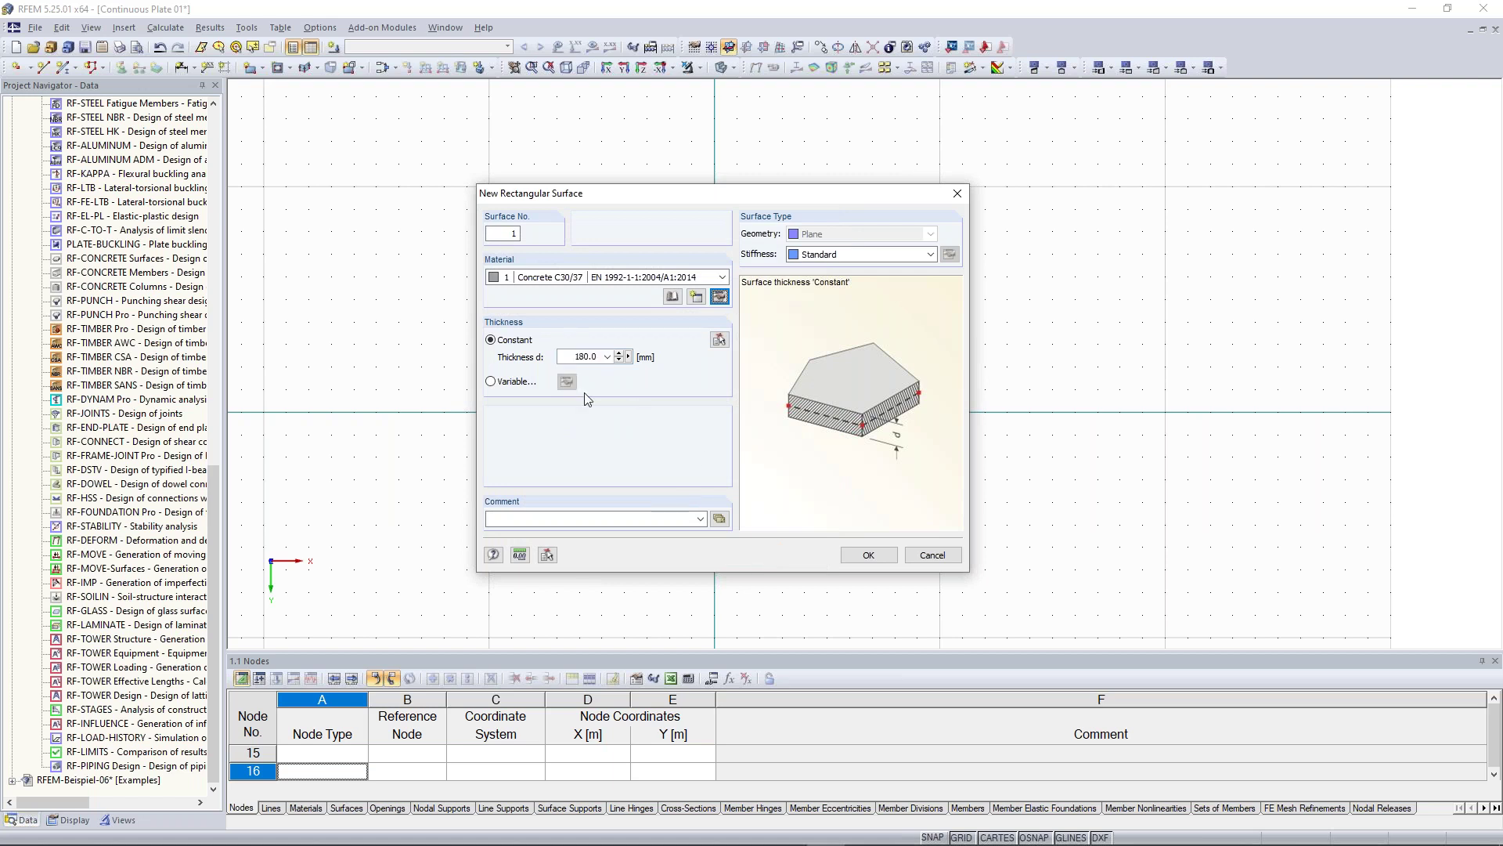
Step: Set the surface thickness to 300 mm and draw the rectangle from the origin to X 10 m, Y -5 m
double_click(574, 357)
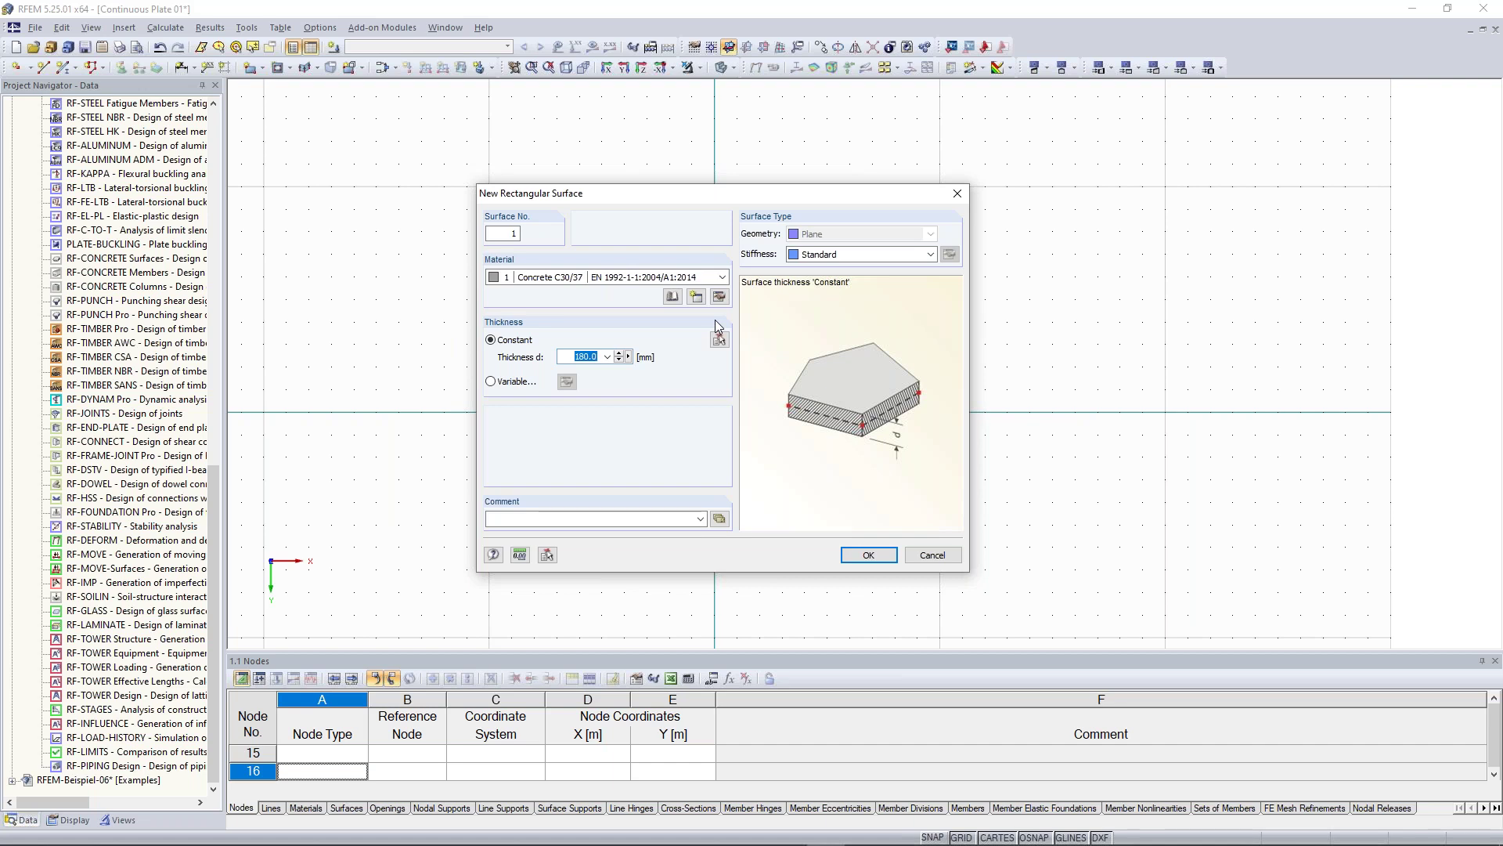
text(300)
click(869, 555)
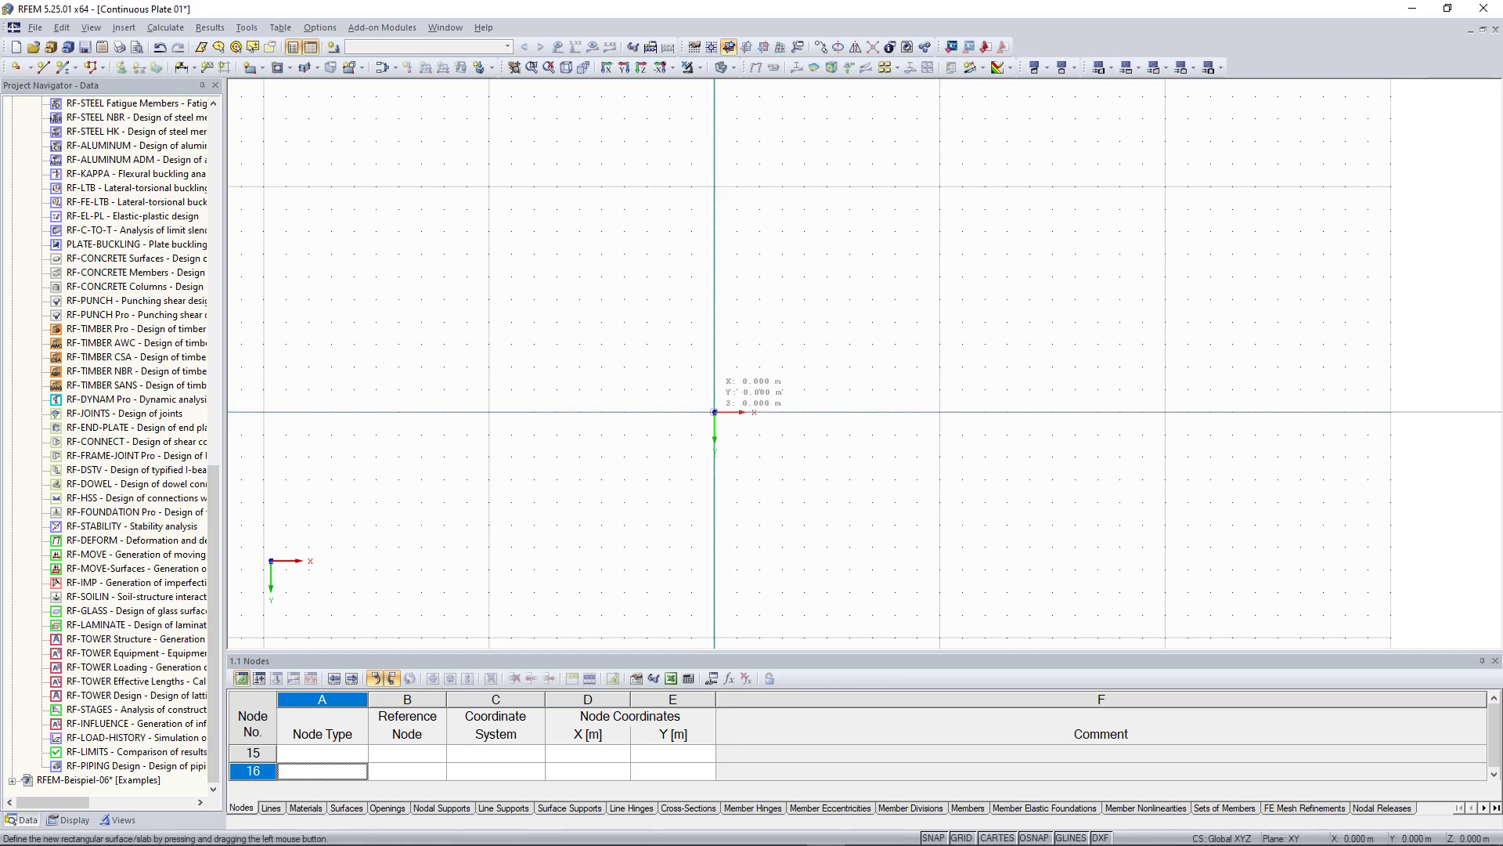
click(714, 412)
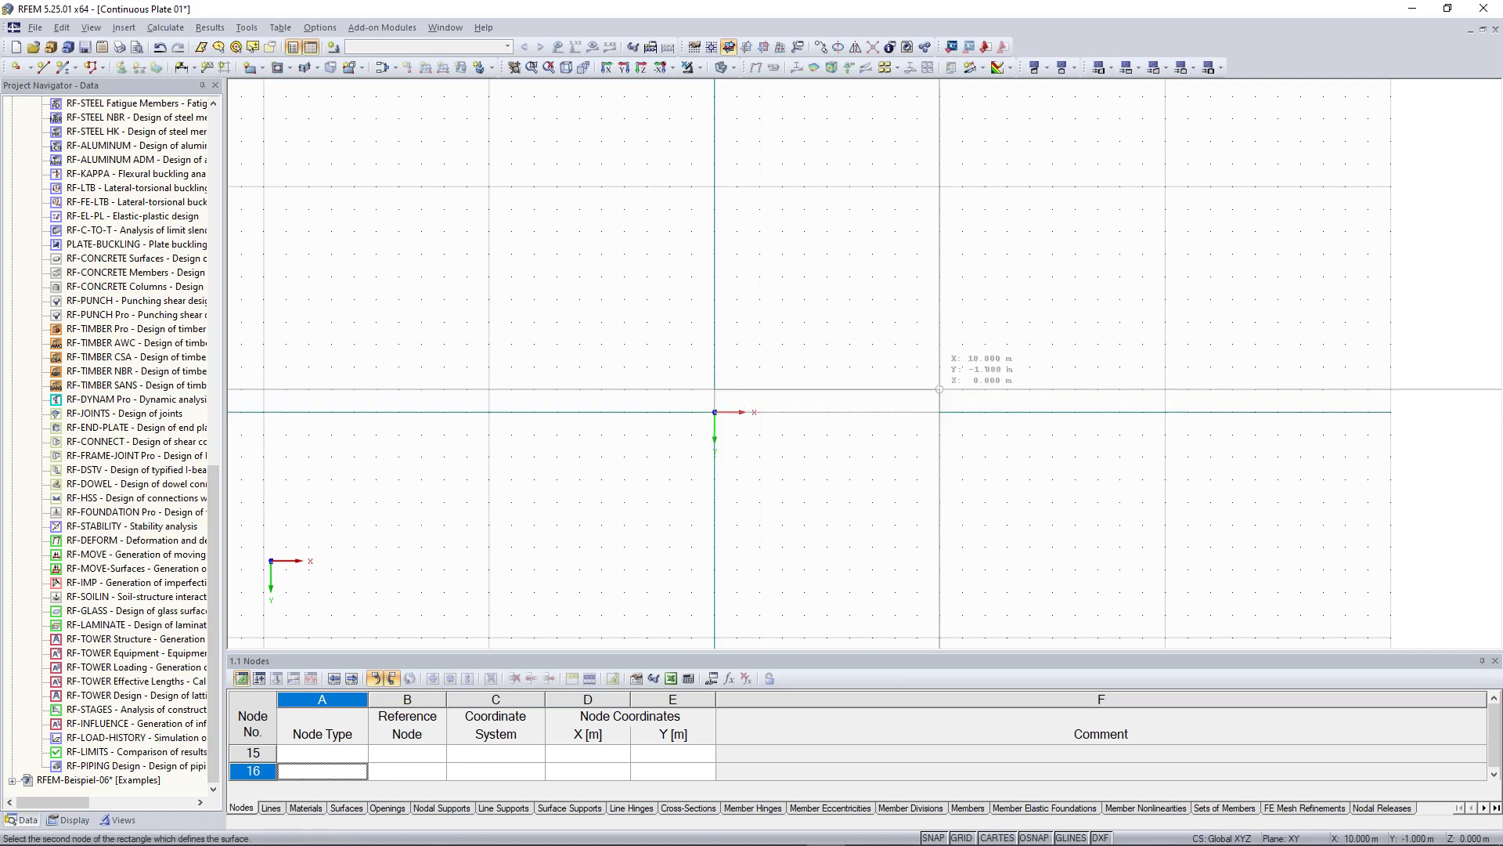
click(940, 299)
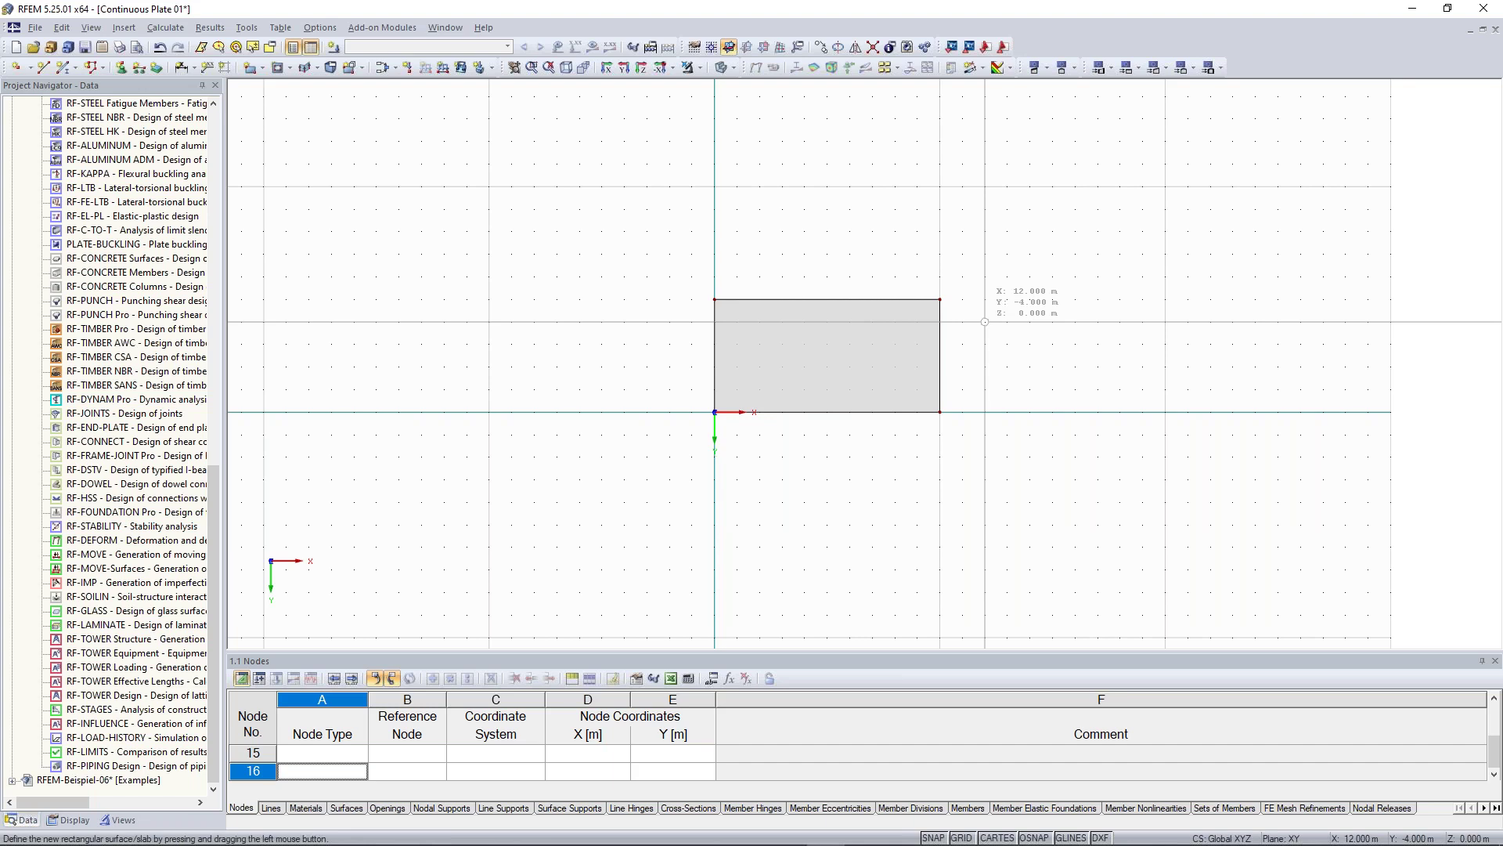
middle_drag(1063, 342, 987, 401)
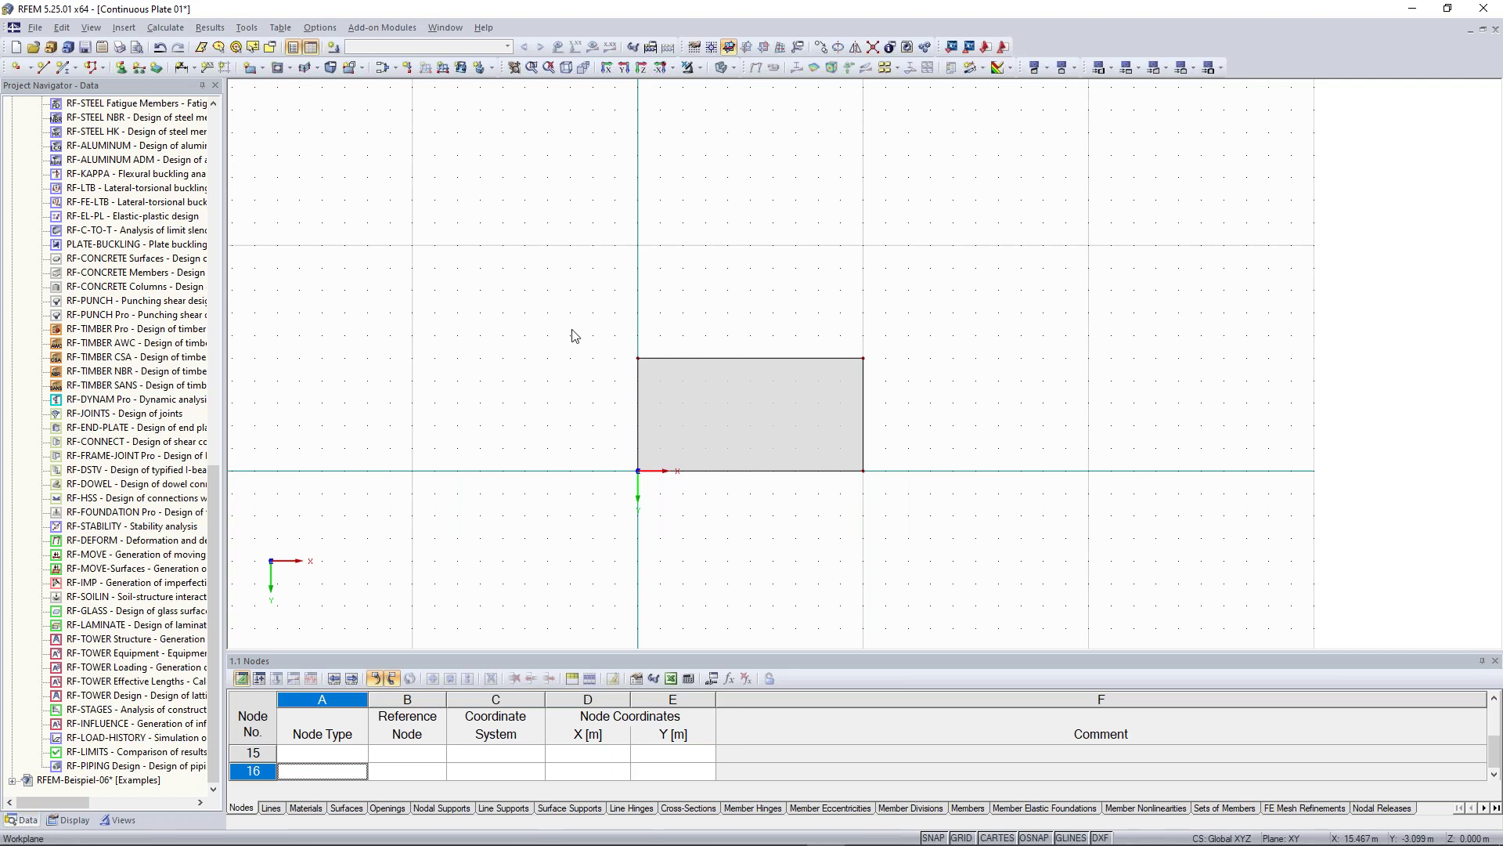
scroll(574, 336, down, 1)
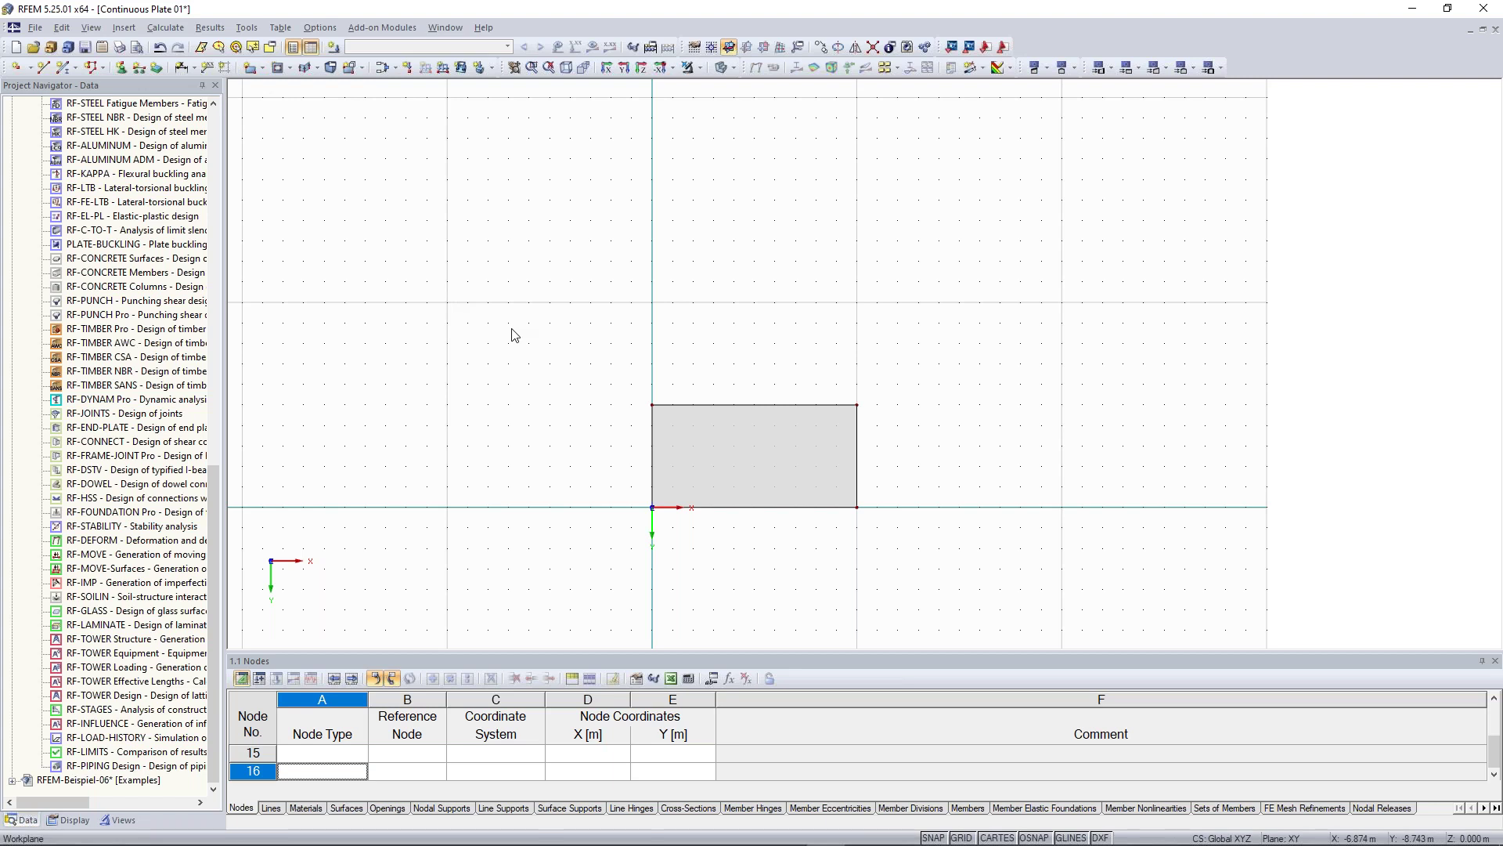
Step: Draw a second rectangular surface with the same properties from X 0, Y -10 m to X 10 m, Y -15 m
key(Return)
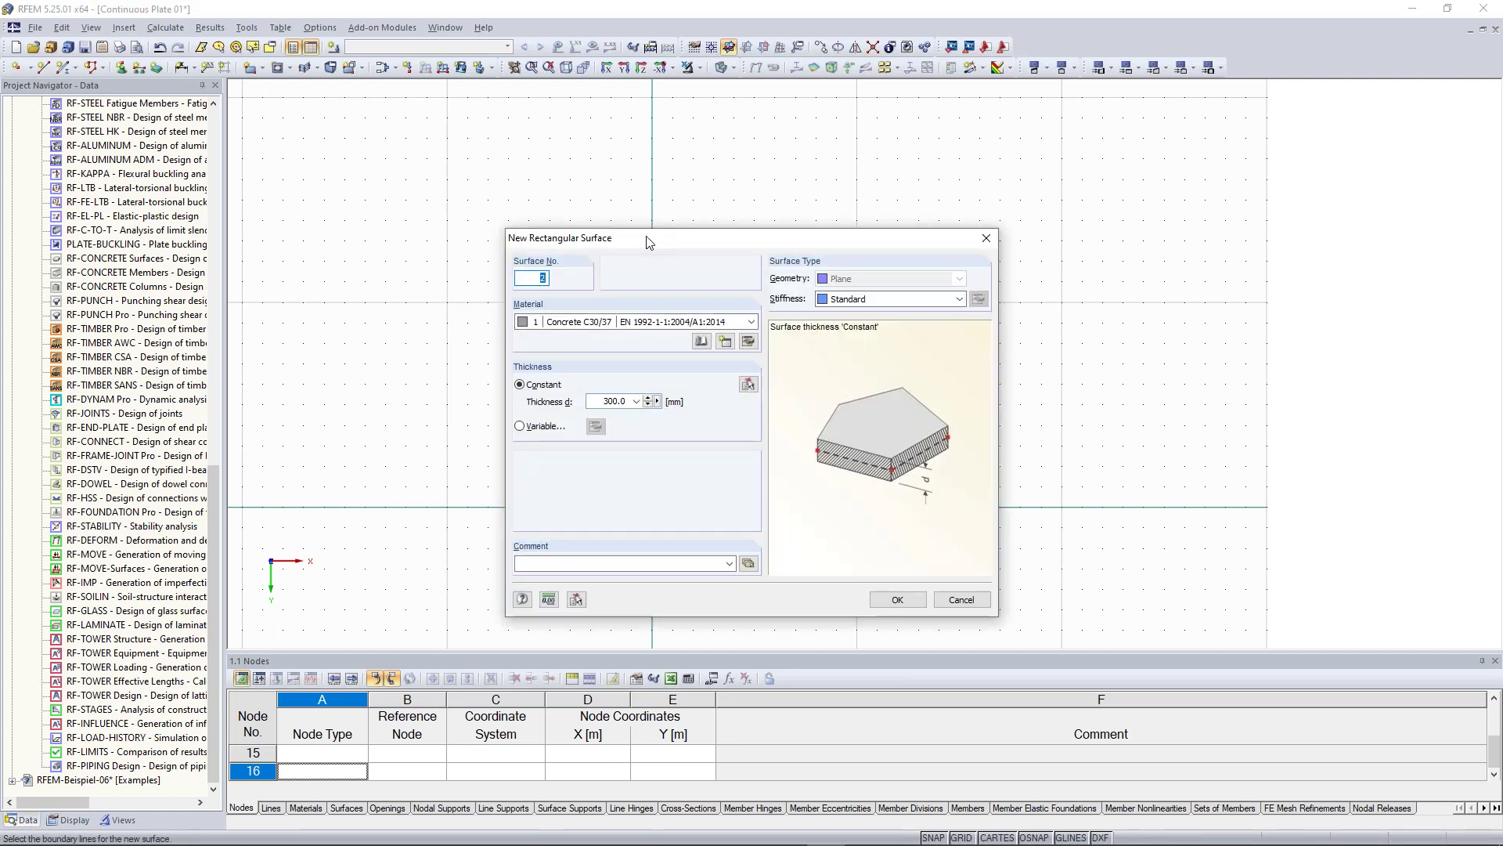
drag(646, 236, 625, 197)
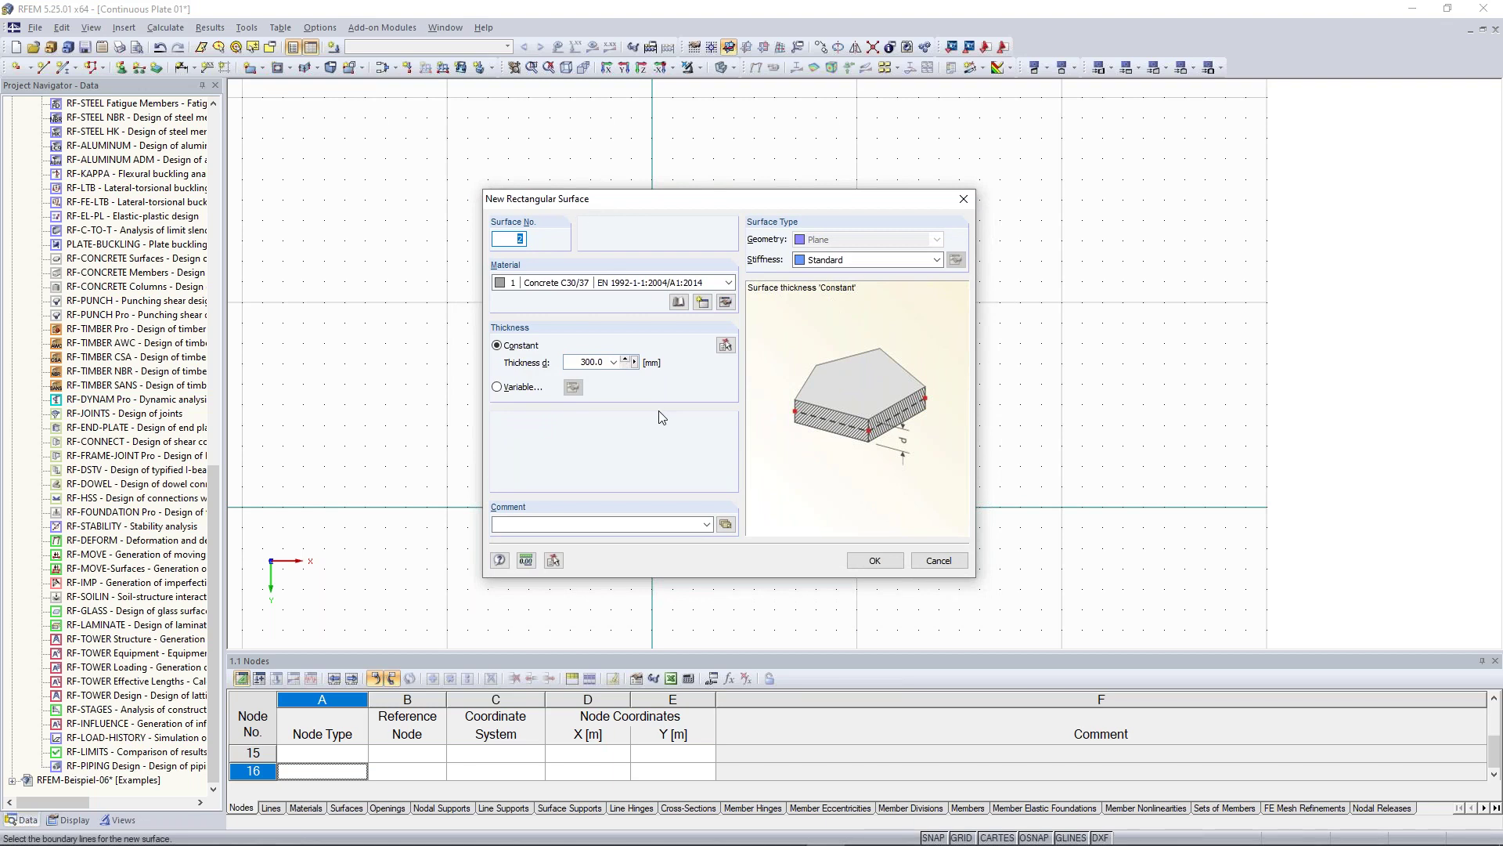
click(874, 560)
middle_drag(703, 324, 693, 384)
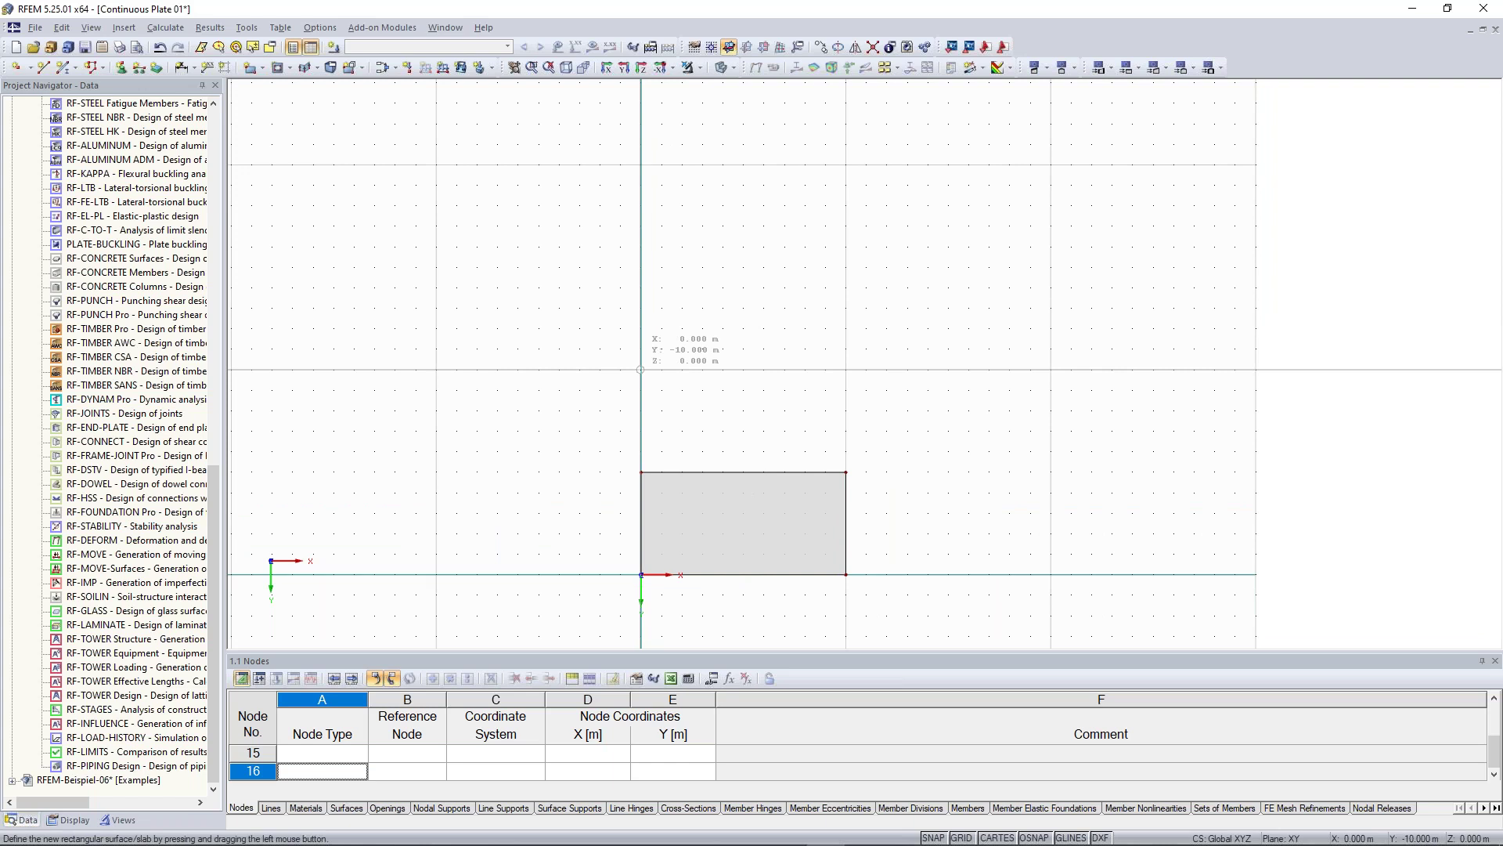
click(640, 369)
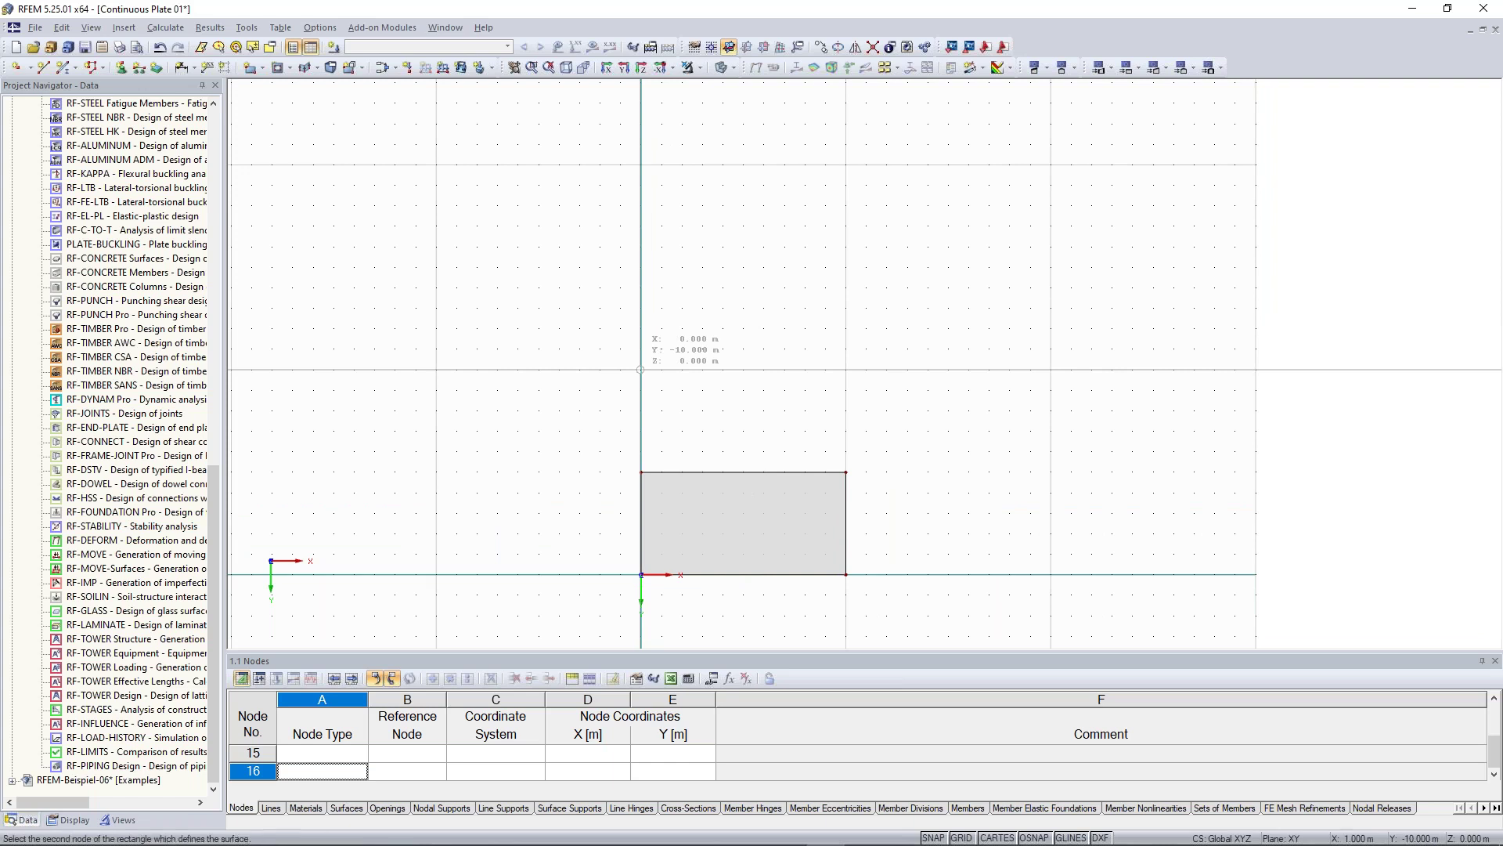
click(846, 267)
Step: Draw a third rectangular surface from X 0, Y -20 m to X 10 m, Y -25 m and end the command
middle_drag(641, 165, 619, 284)
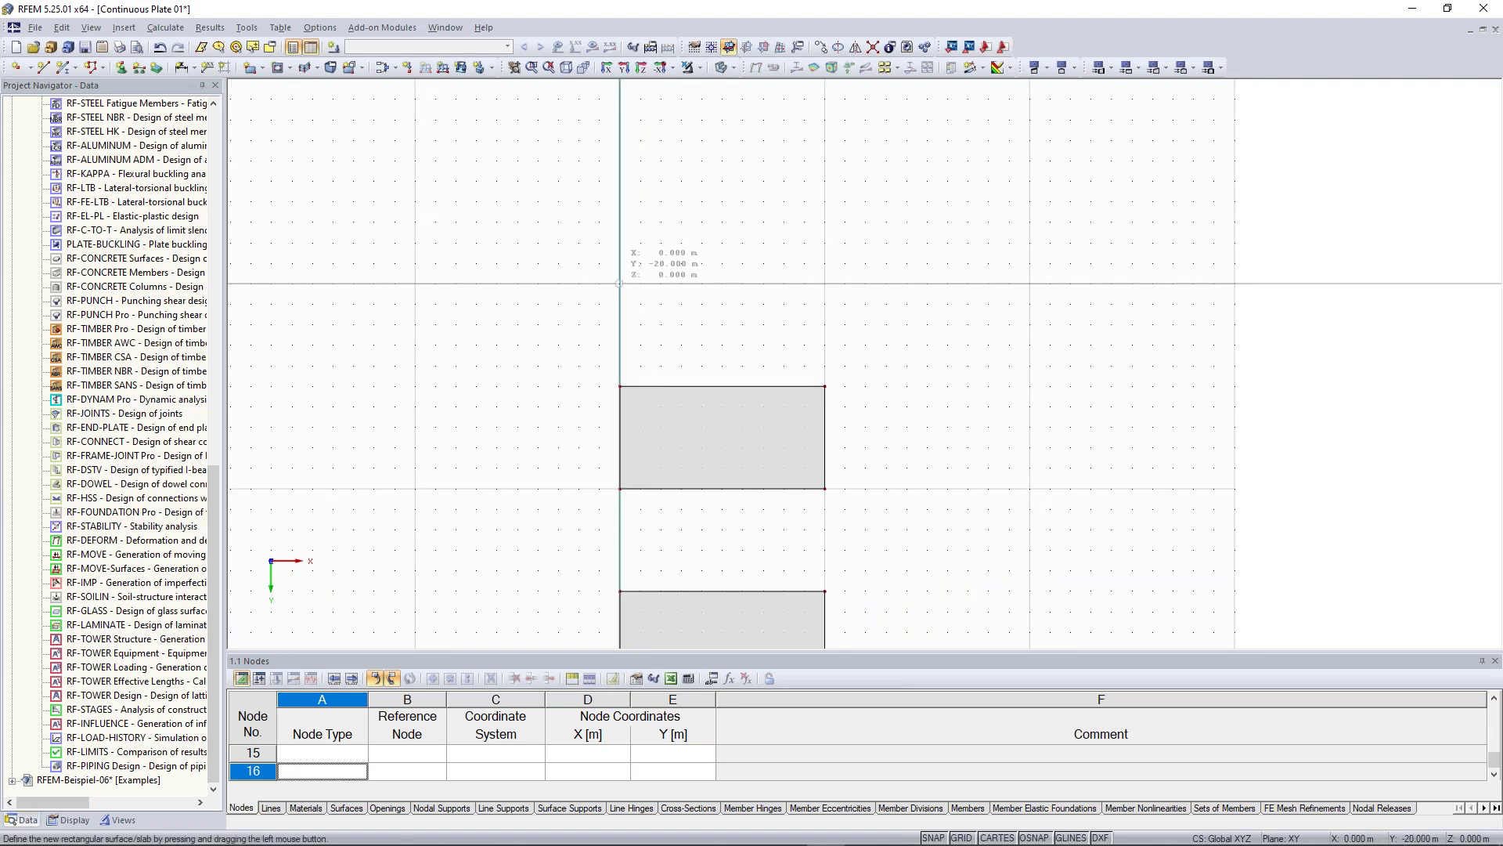
click(619, 283)
click(824, 181)
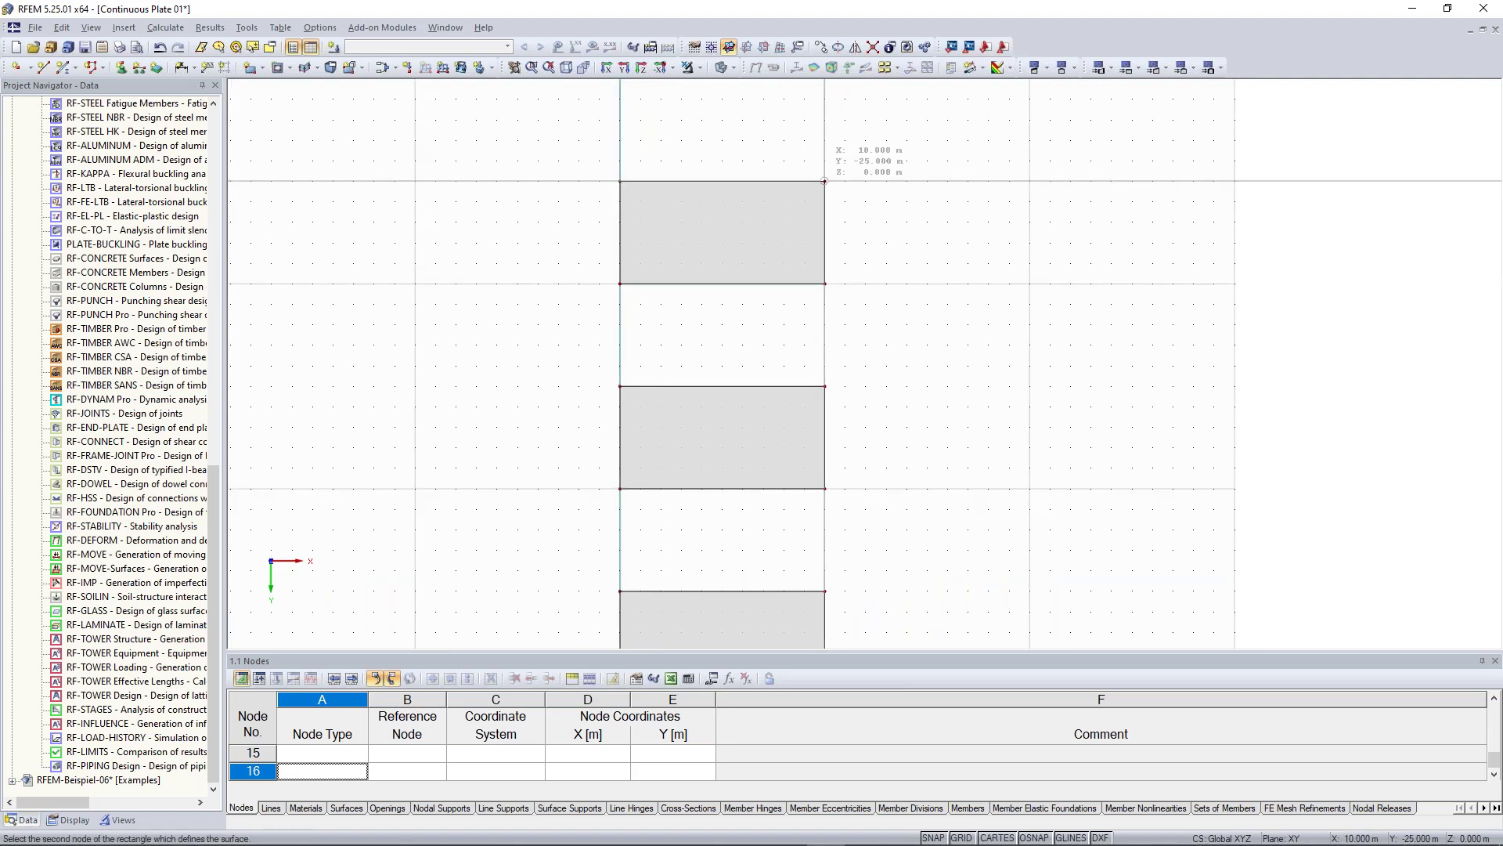
key(Escape)
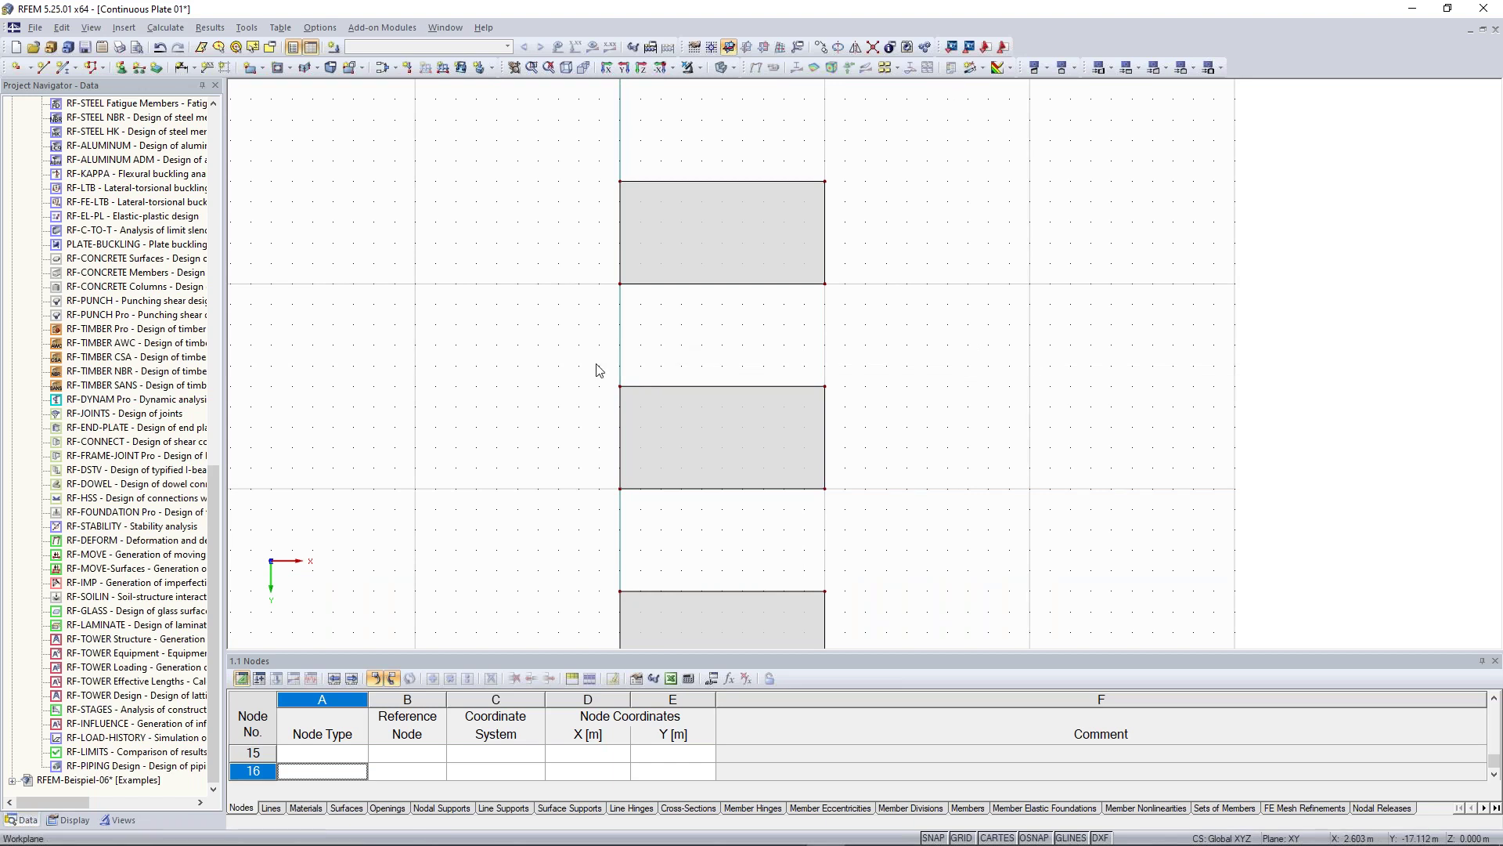
click(828, 401)
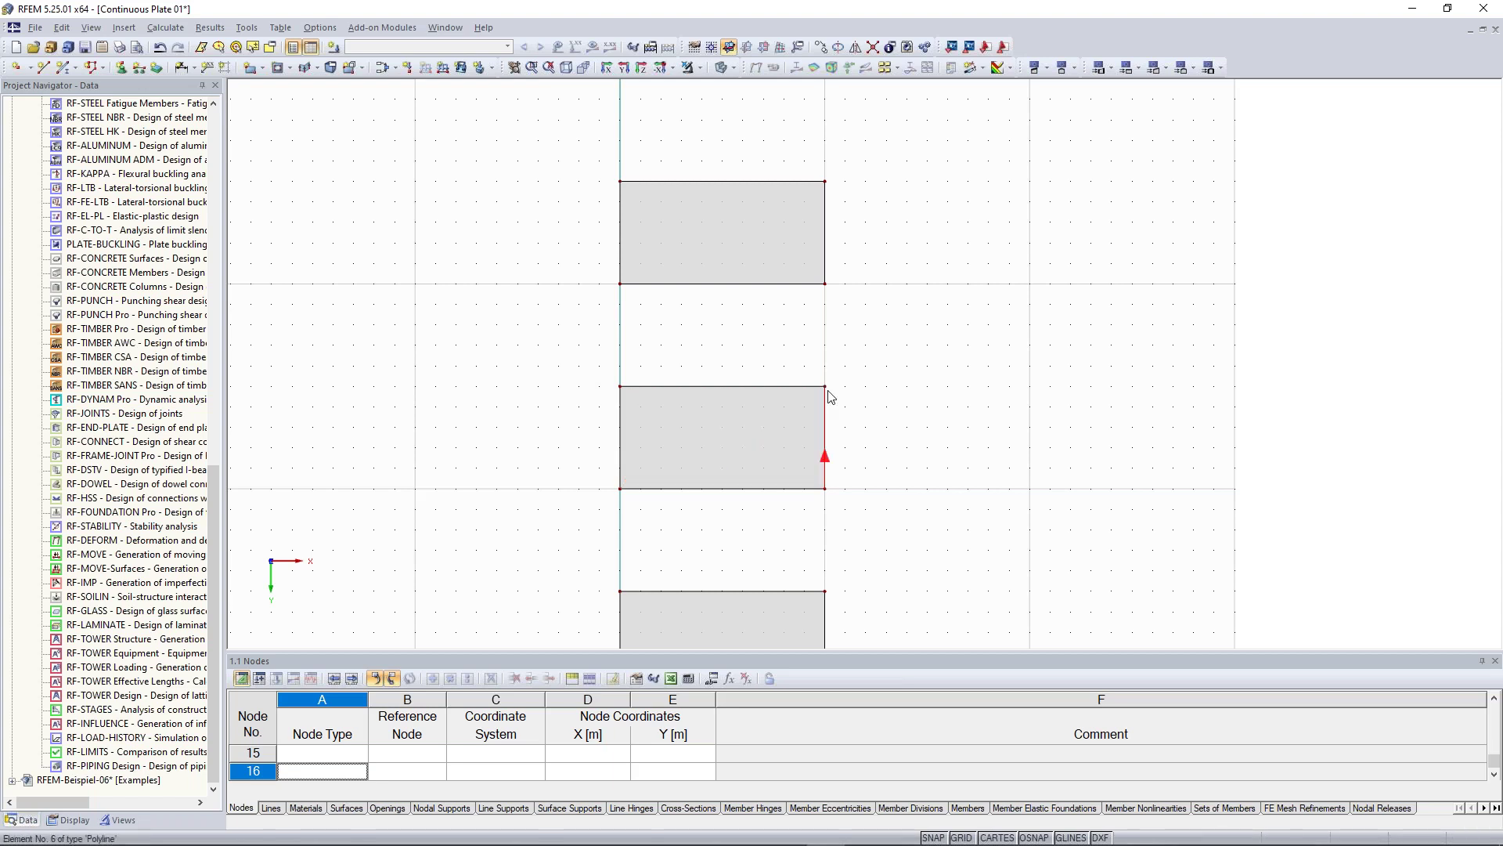
scroll(895, 520, down, 1)
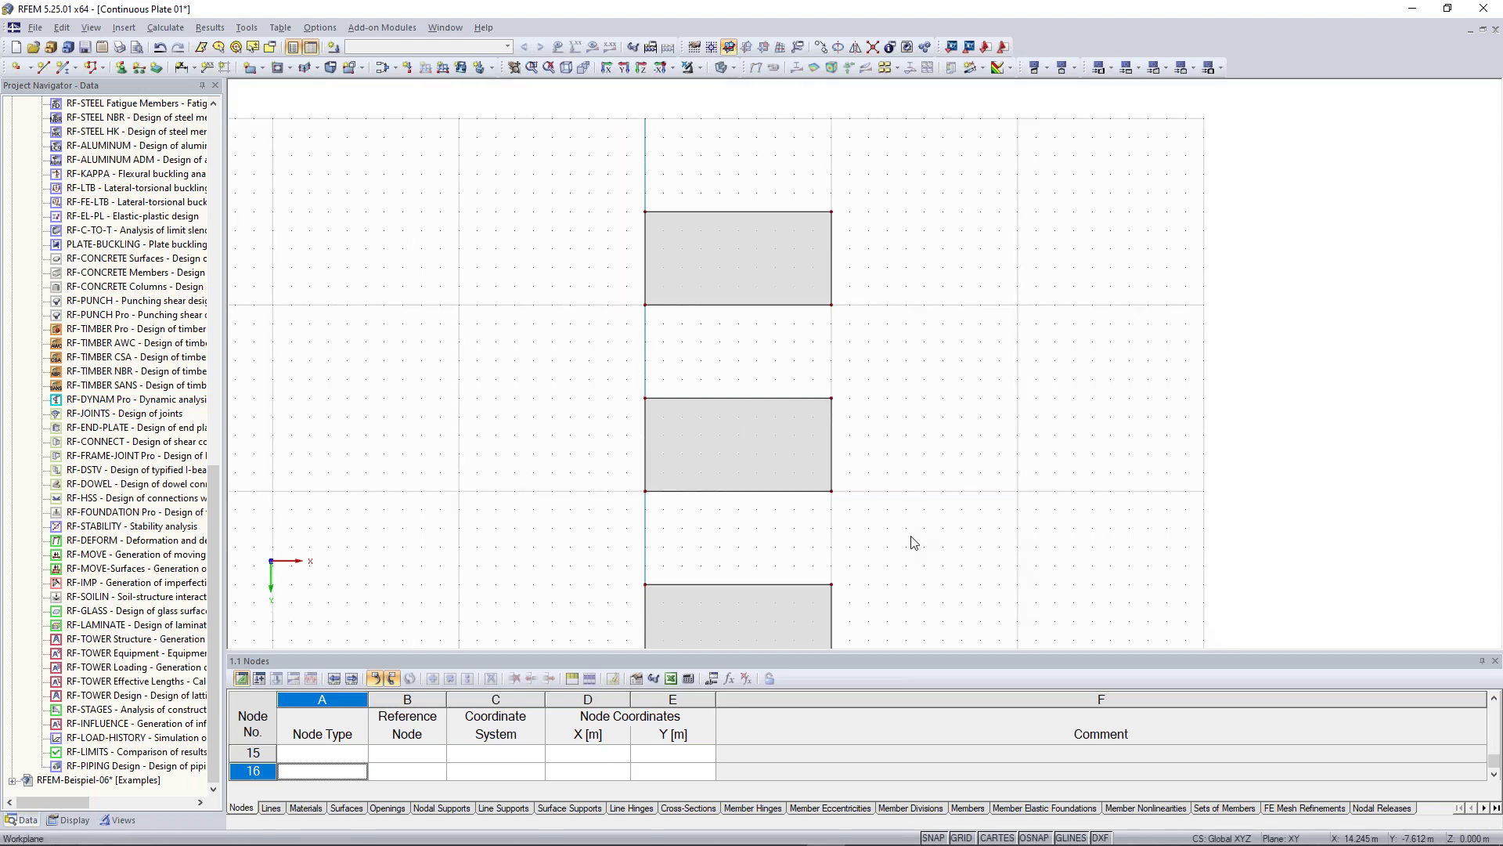
Step: Move all three selected plates together 10 m in the positive Y direction and clear the selection
middle_drag(909, 537, 912, 453)
scroll(912, 452, down, 2)
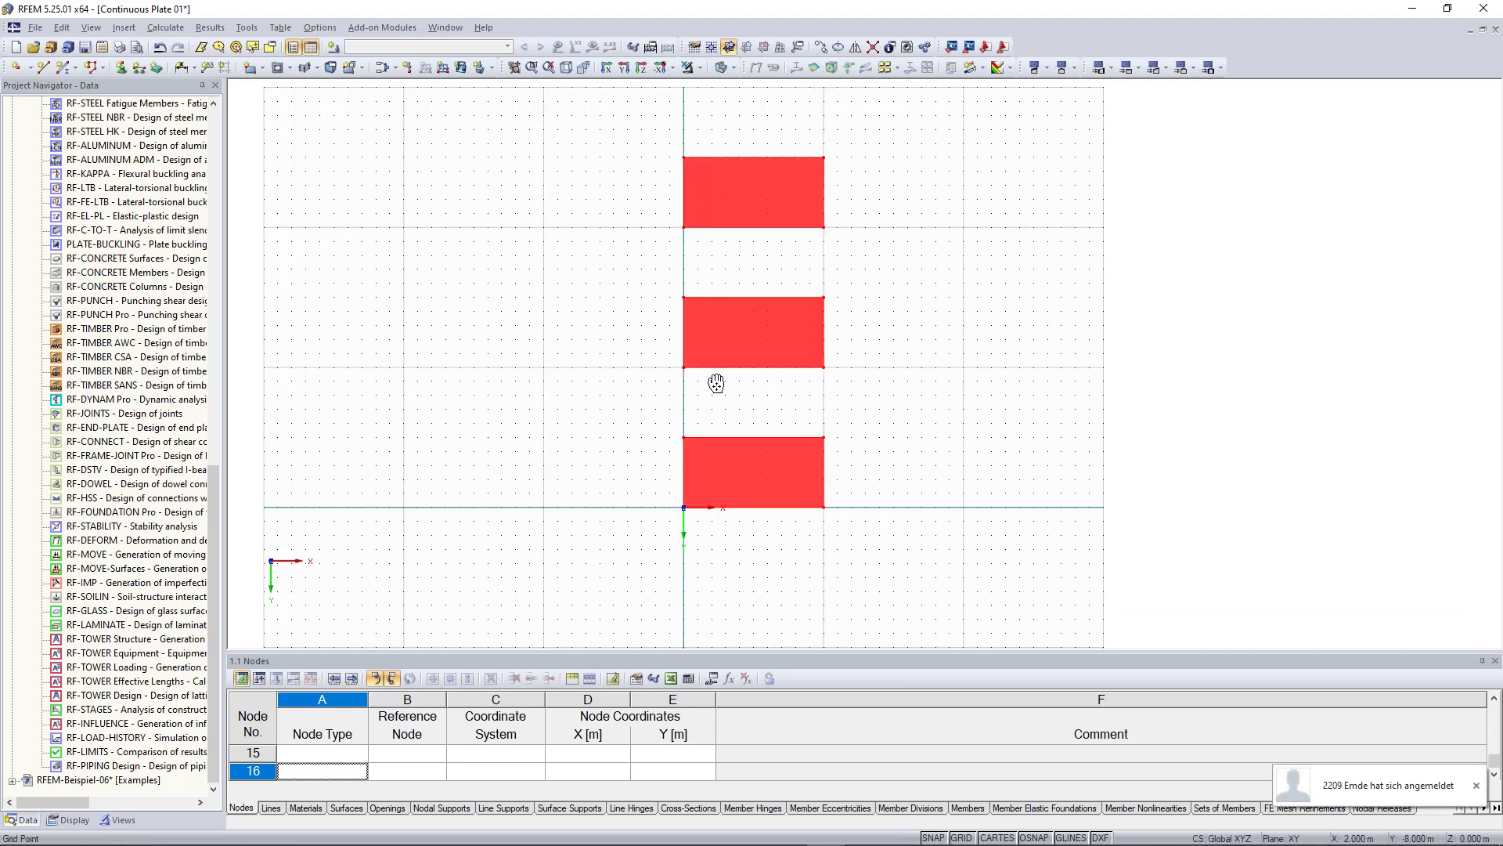
middle_drag(717, 383, 725, 366)
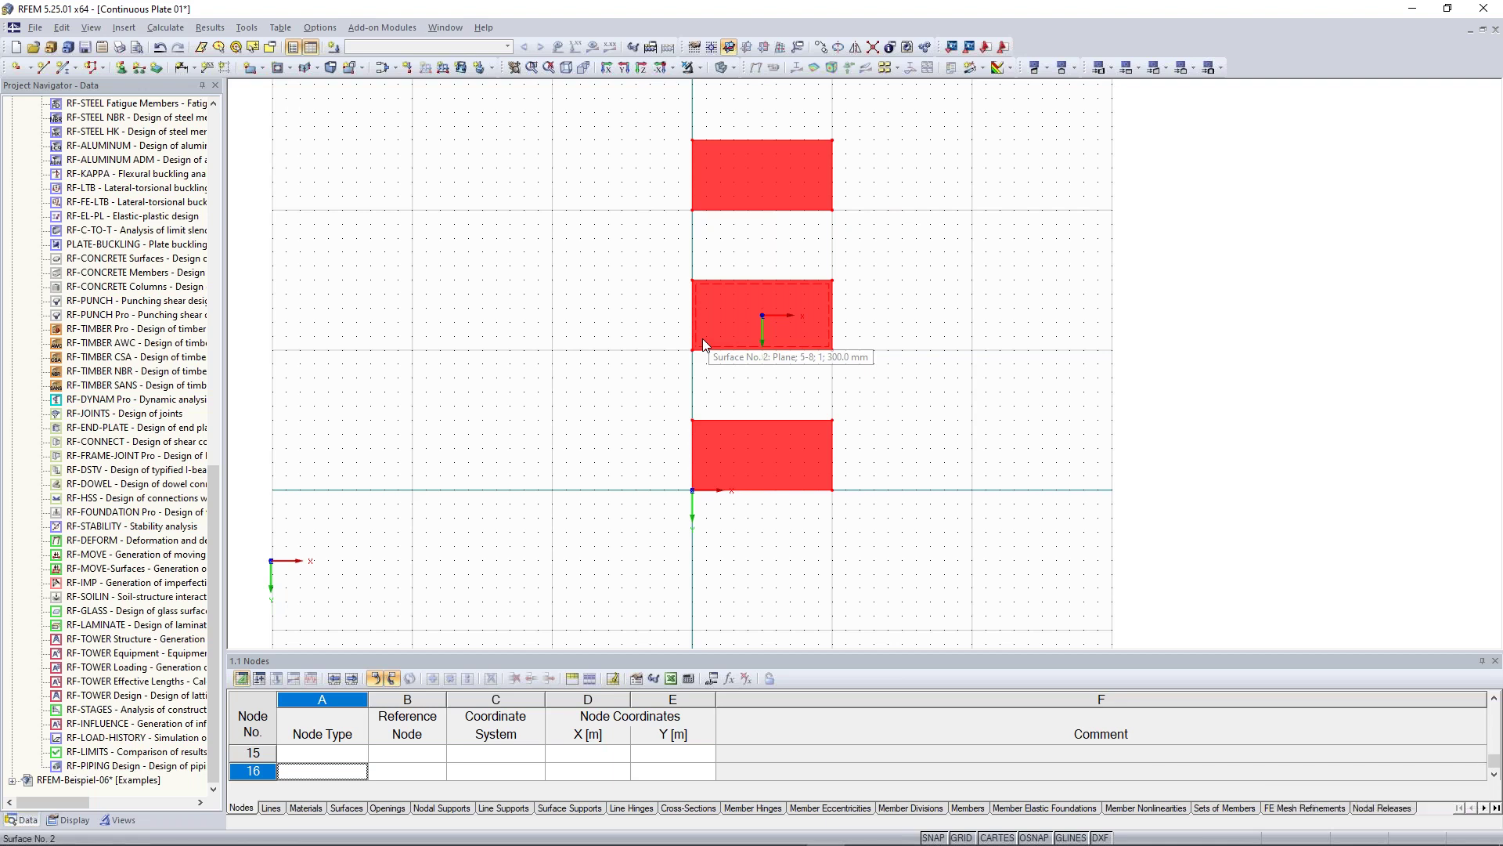
ctrl+drag(702, 345, 689, 504)
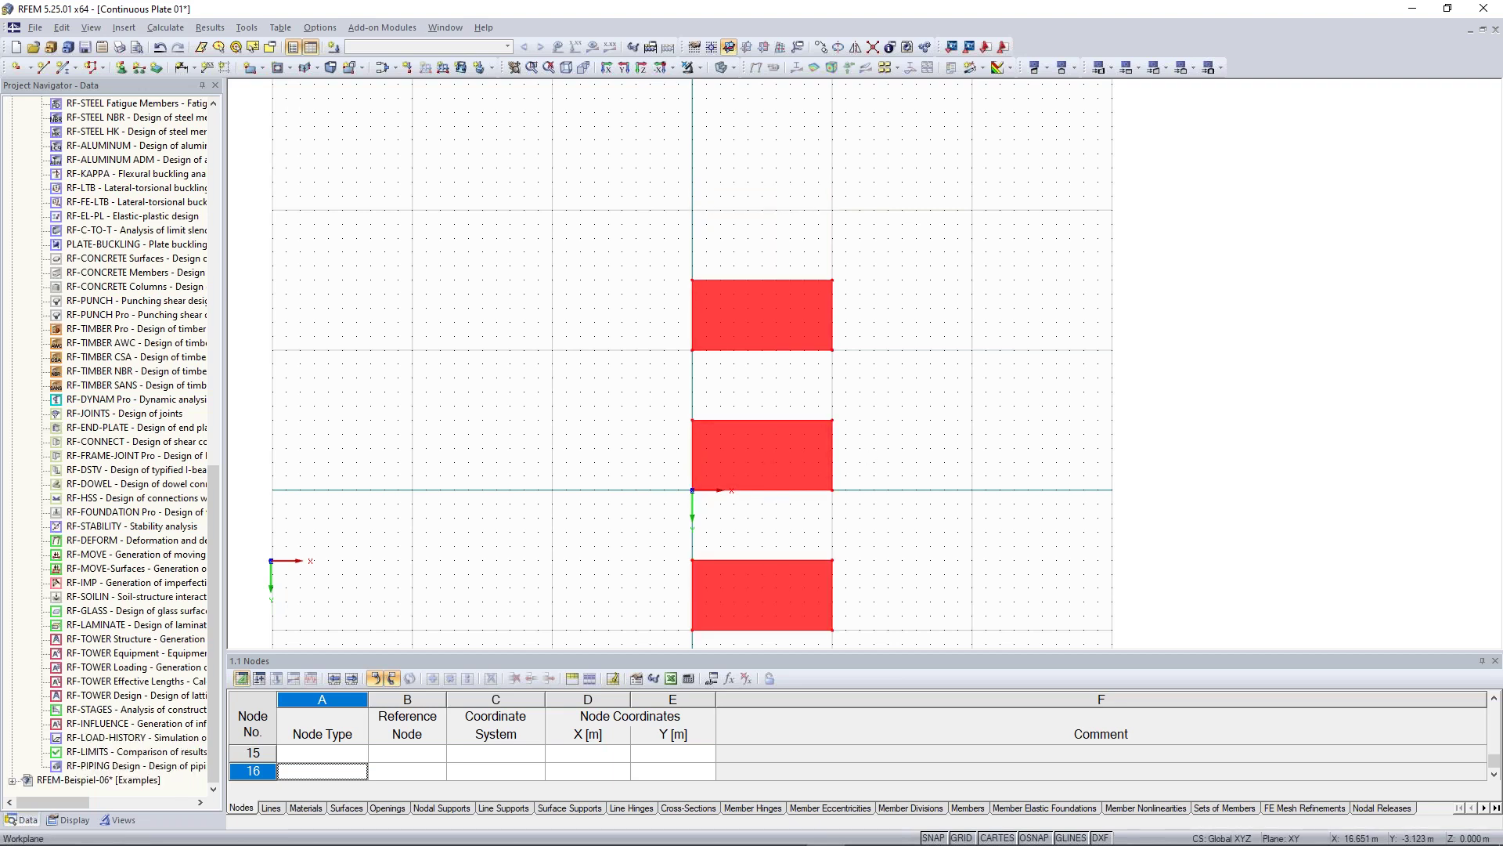
click(1159, 403)
Step: Start a new beam member and define its cross-section as a solid rectangle, 1000 mm wide and 300 mm high, in Concrete C30/37
scroll(943, 449, down, 1)
middle_drag(937, 450, 926, 360)
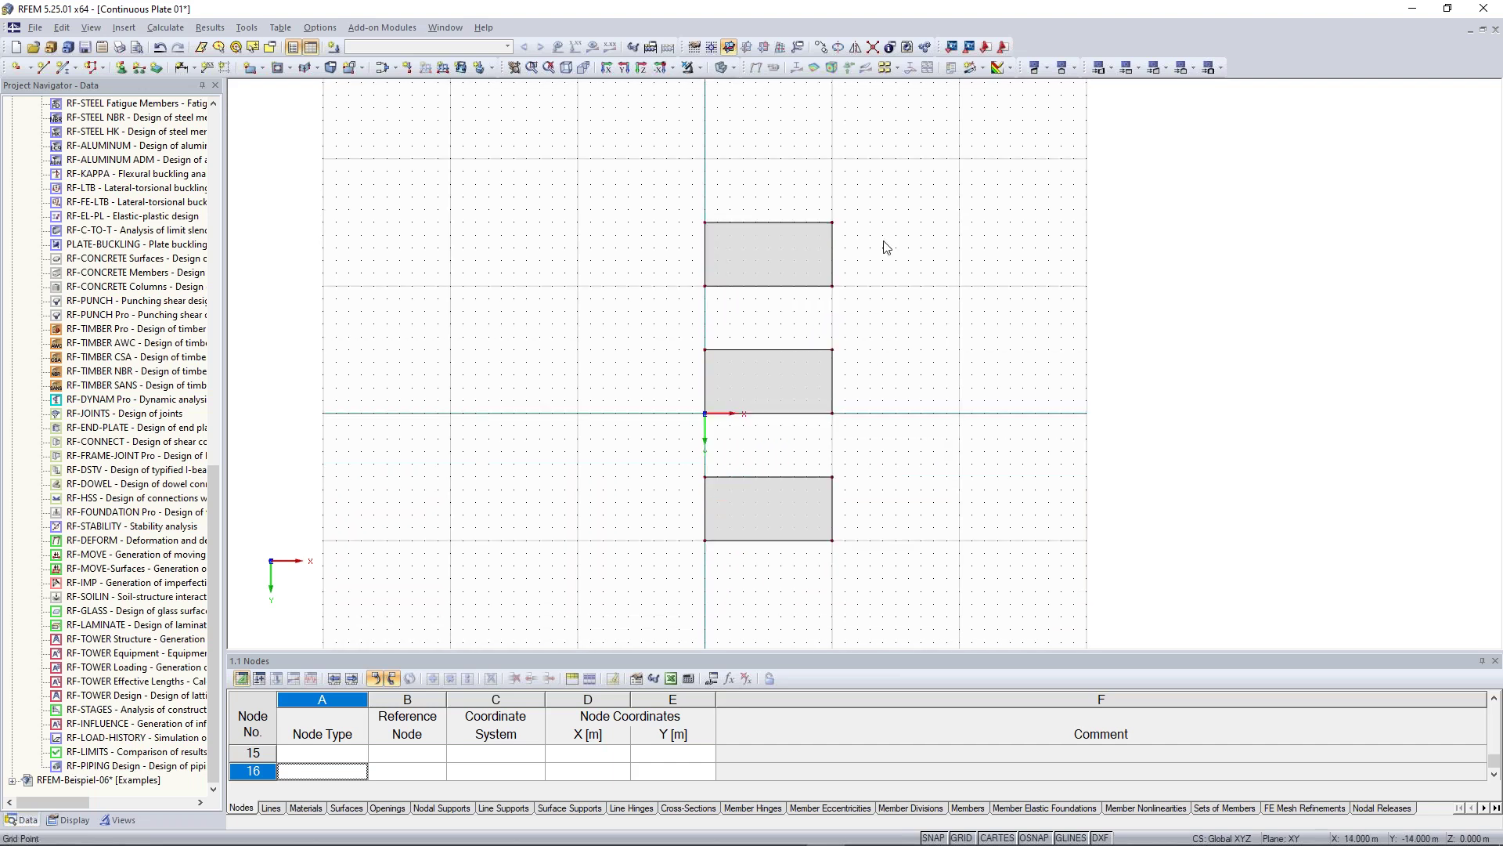
middle_drag(886, 248, 905, 316)
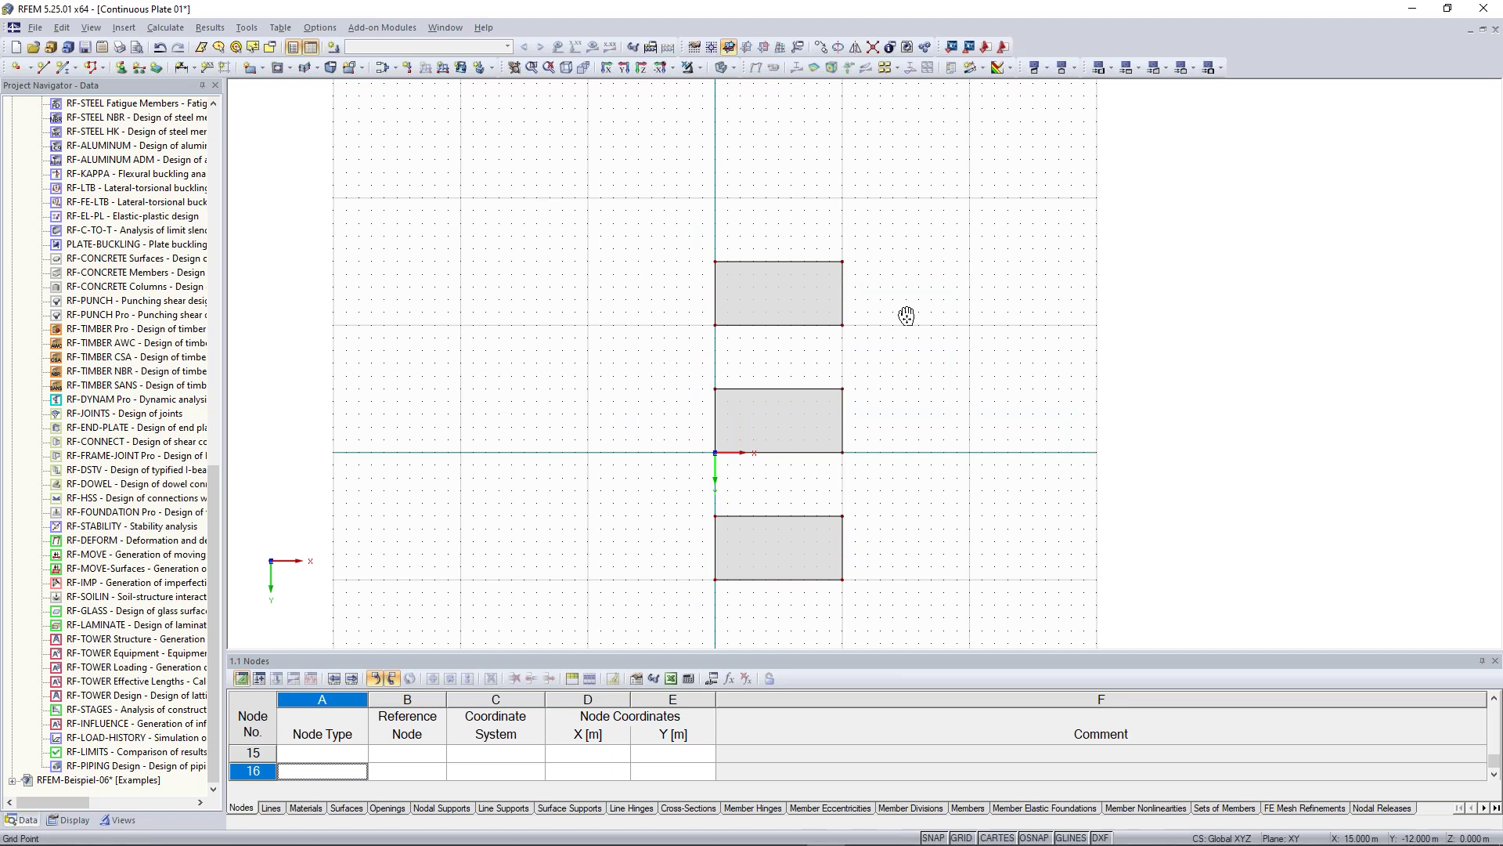
scroll(695, 245, up, 2)
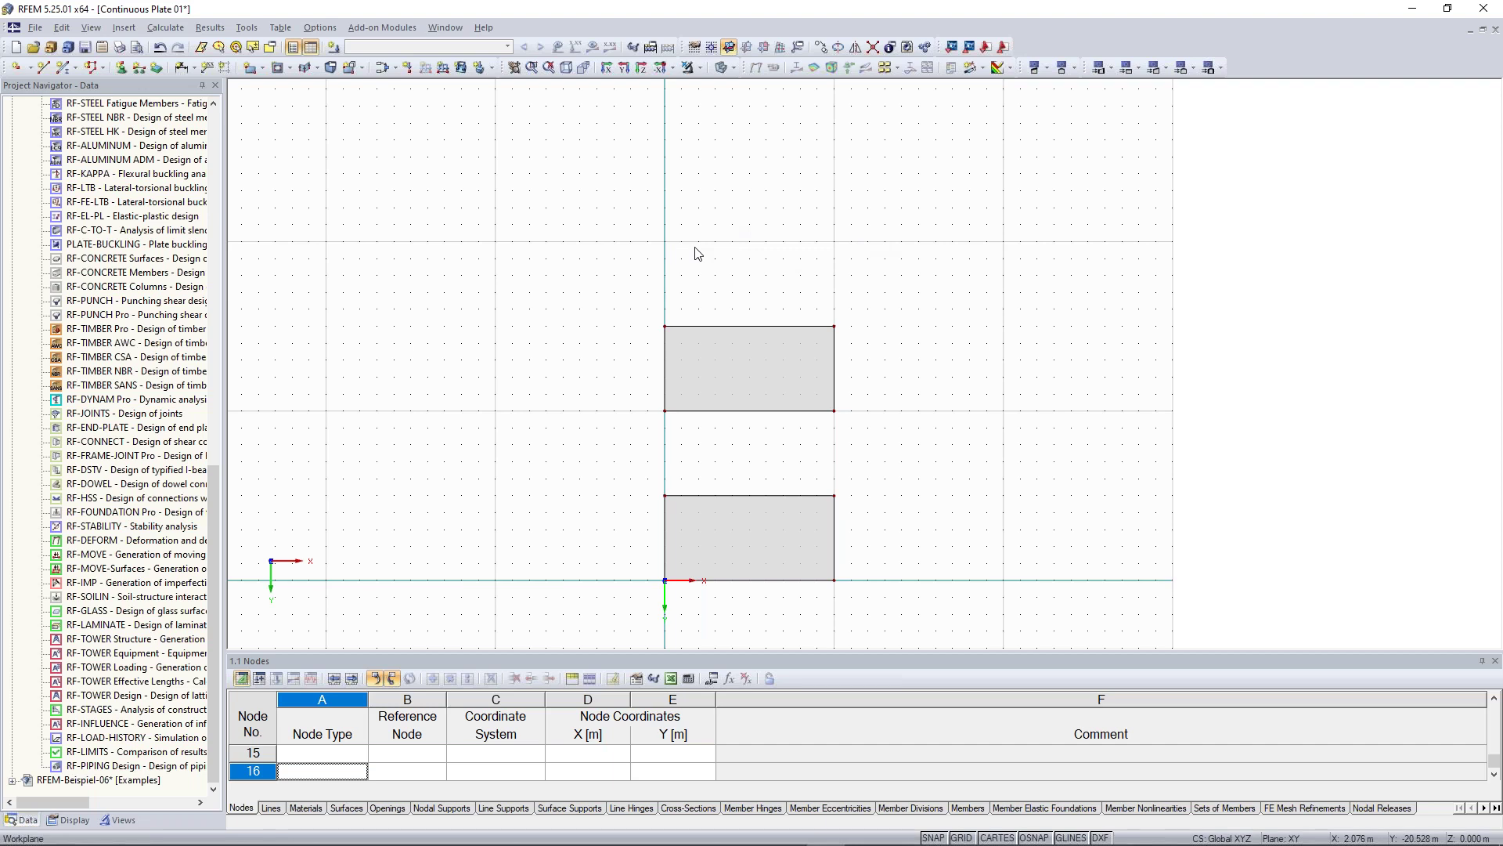
click(65, 76)
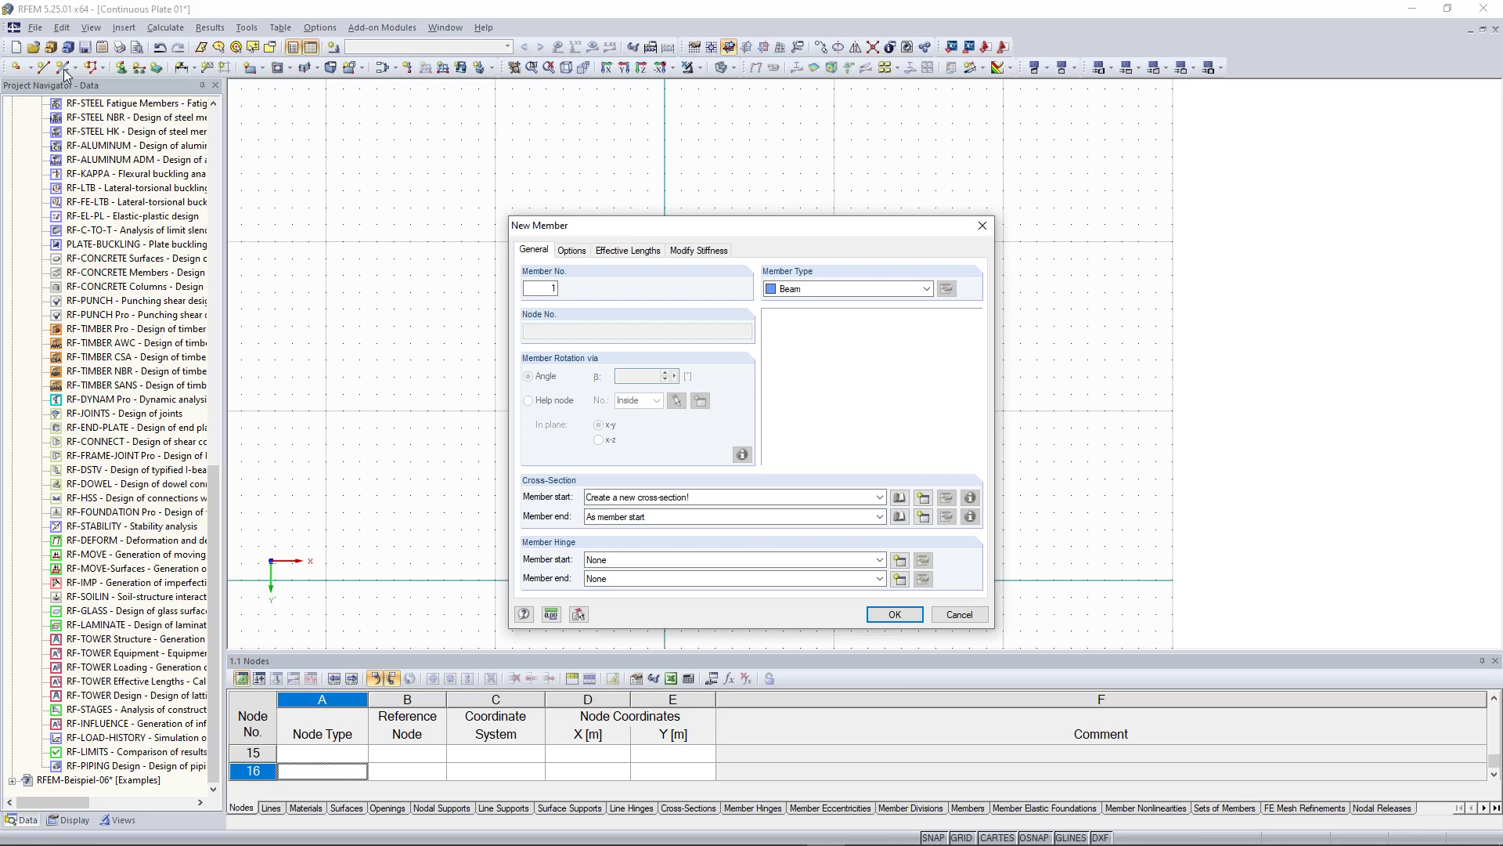
click(923, 499)
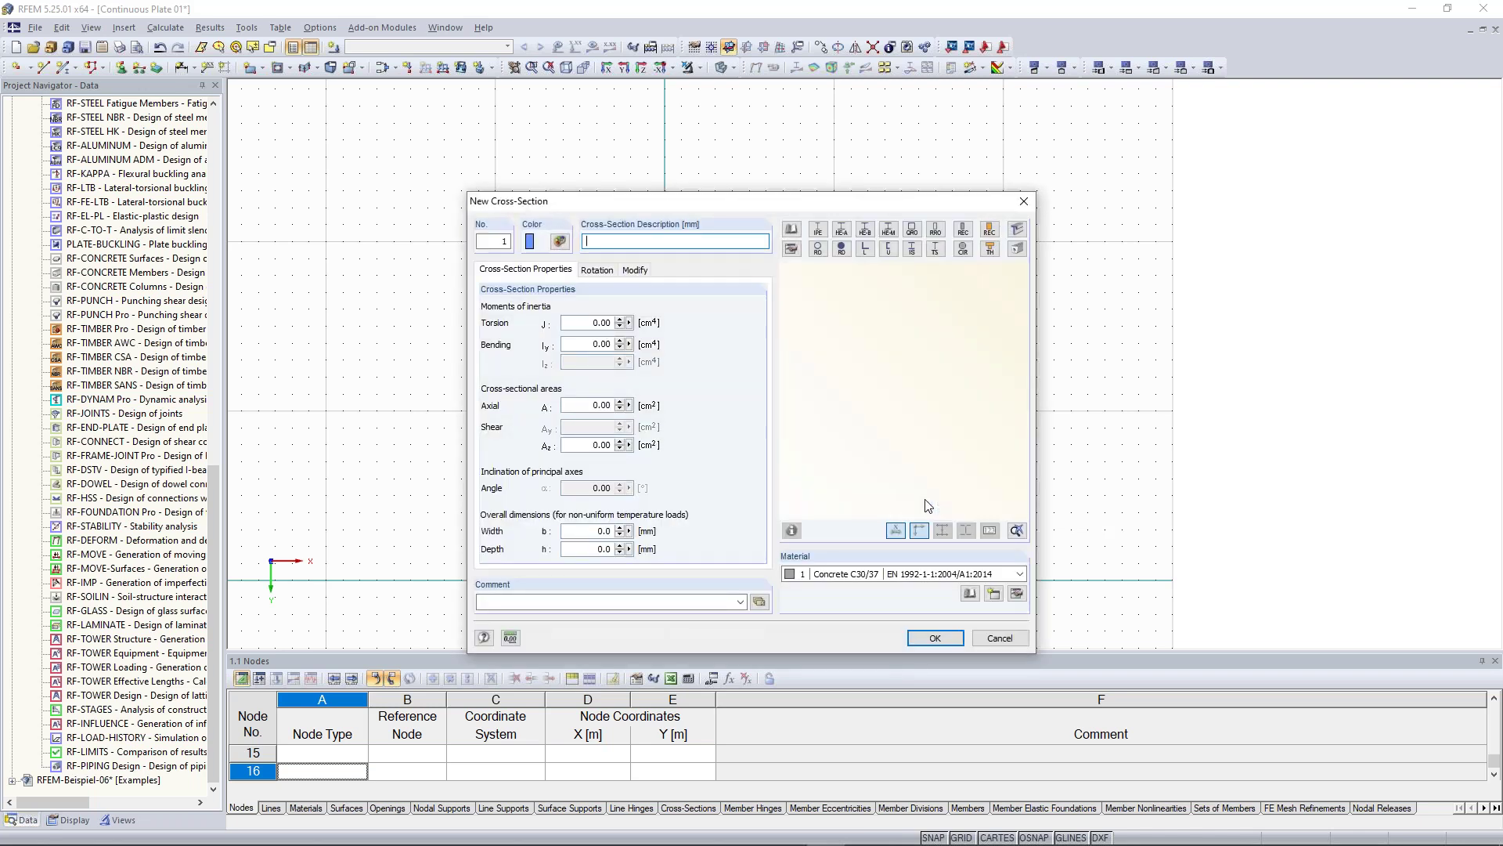
click(964, 232)
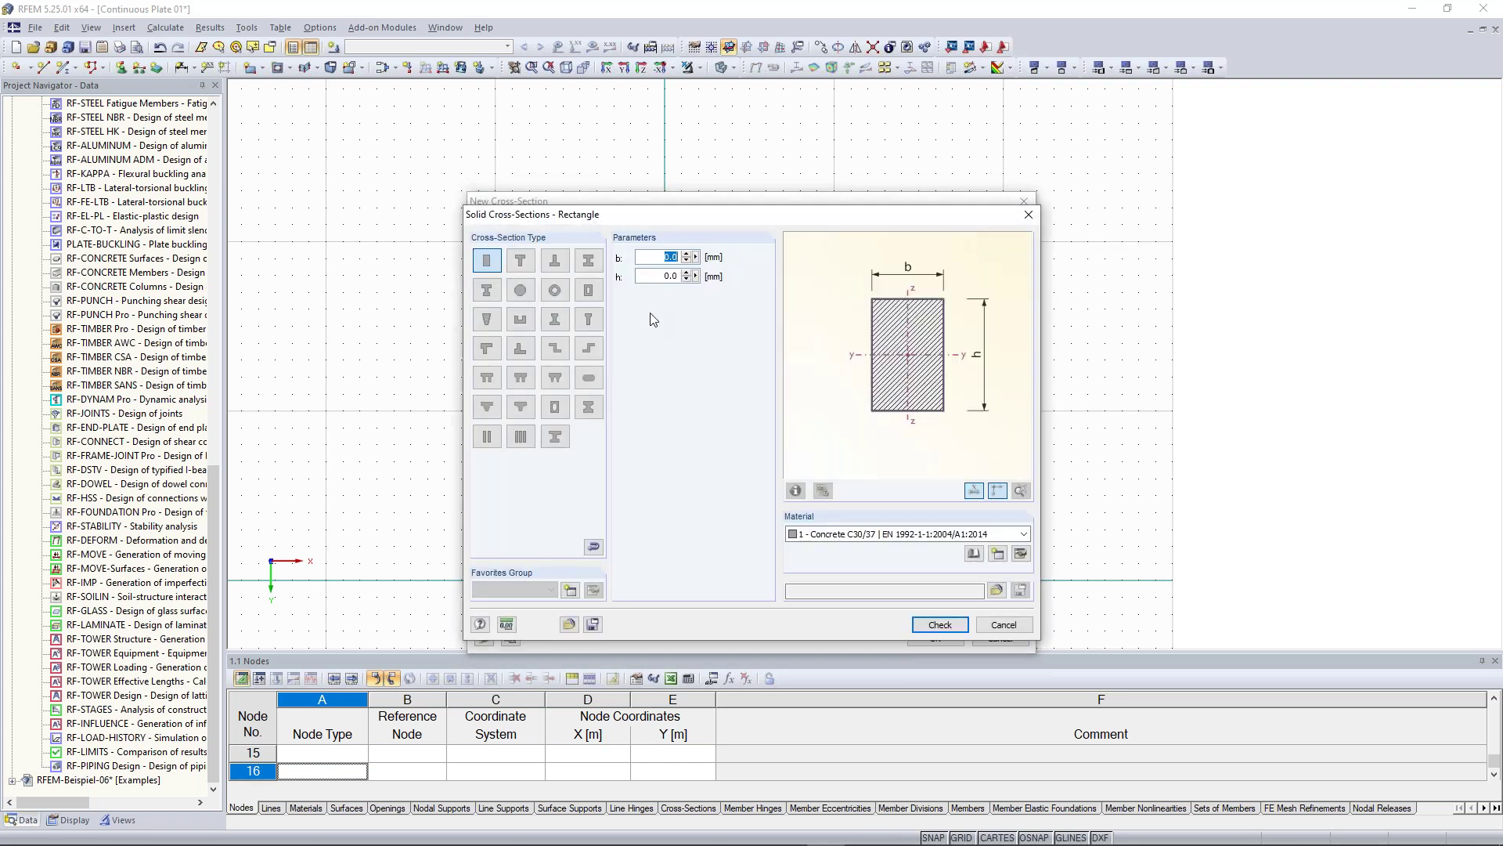
drag(657, 257, 693, 259)
text(1000)
drag(661, 276, 694, 284)
text(3)
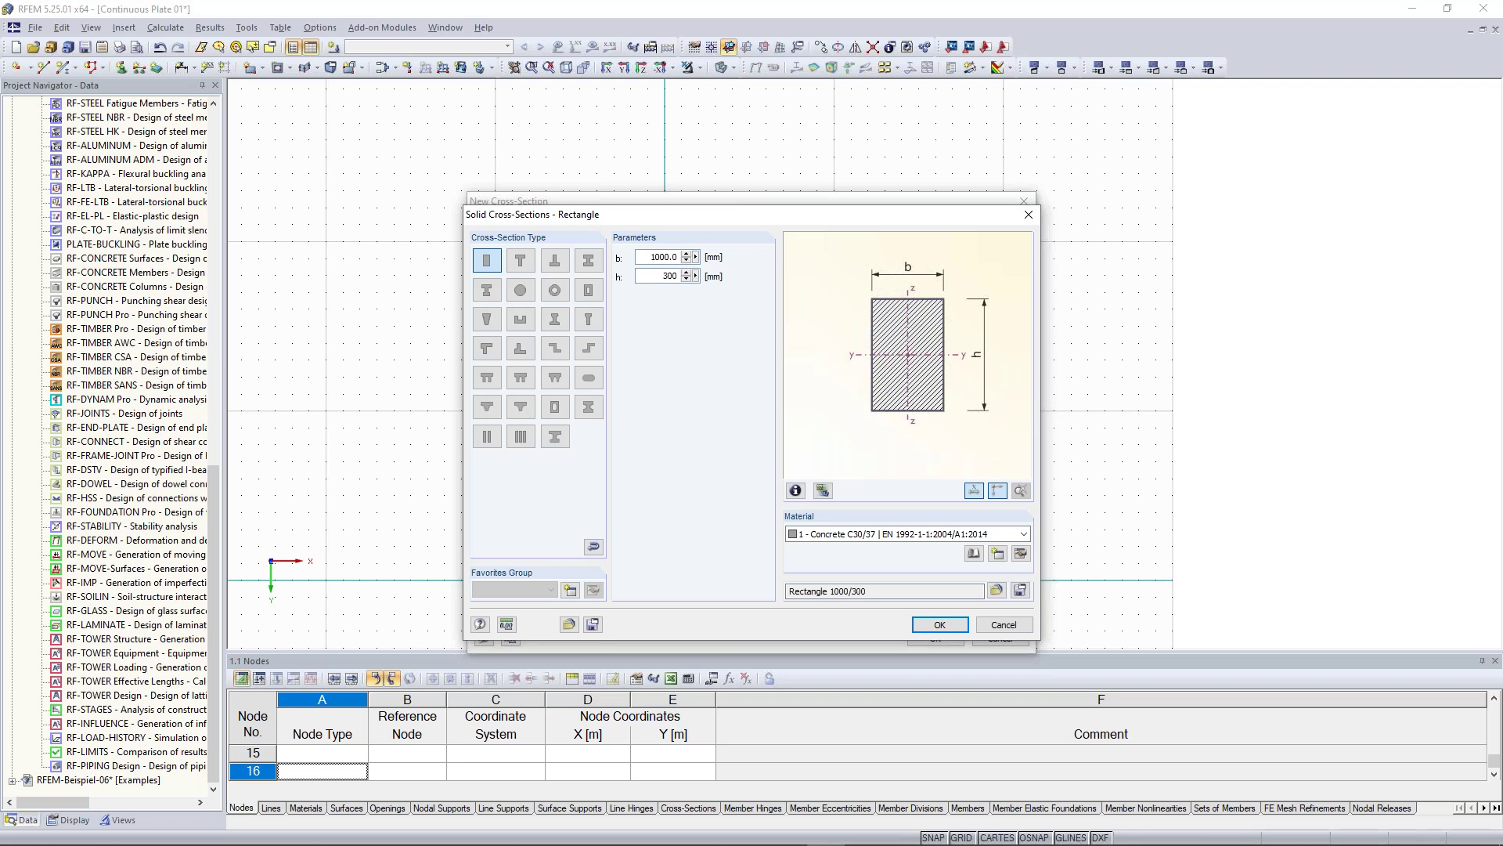
click(836, 534)
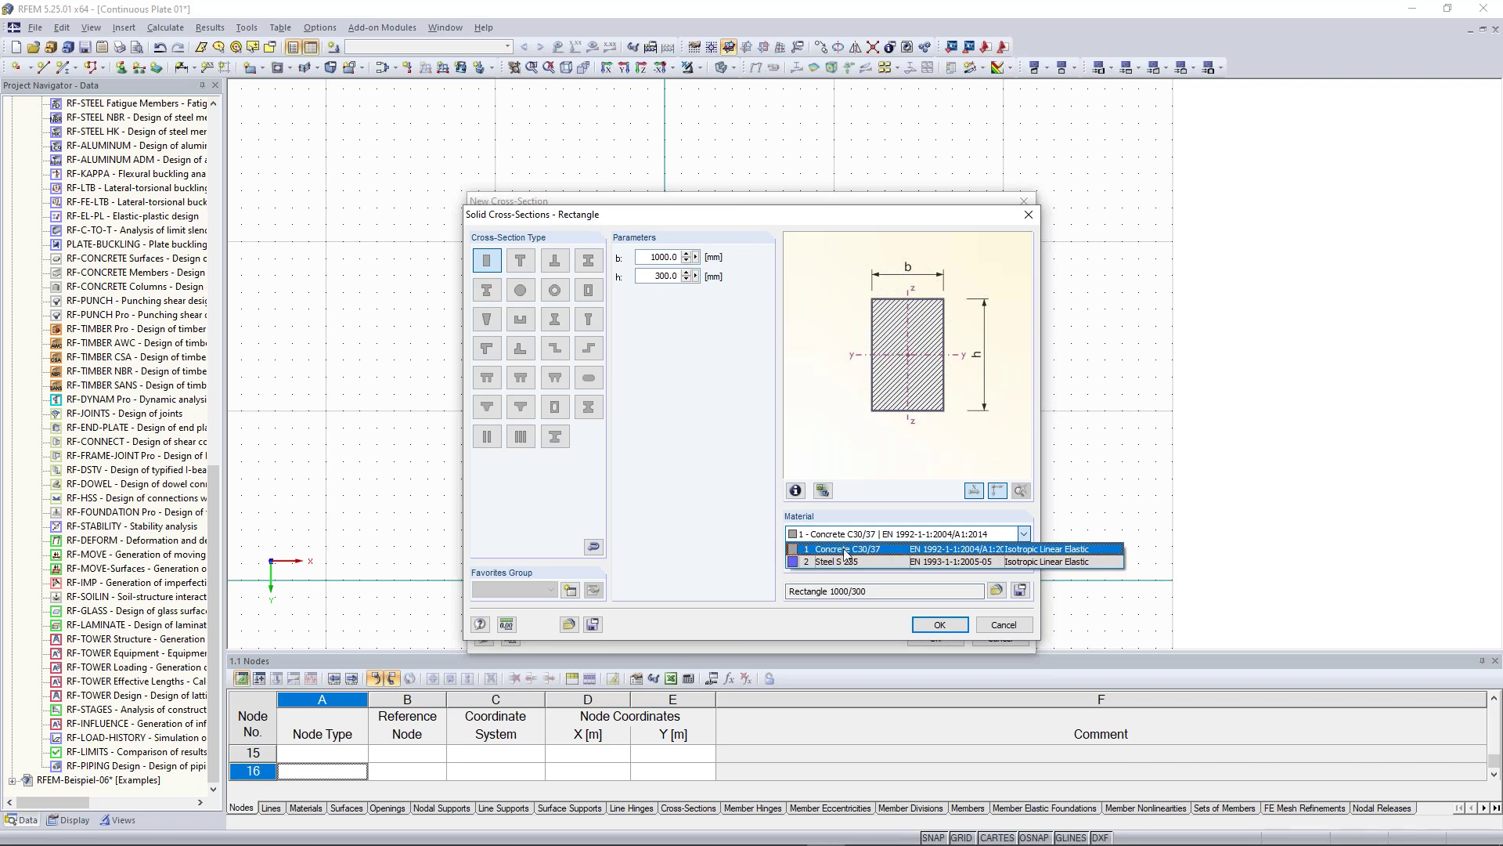
click(845, 551)
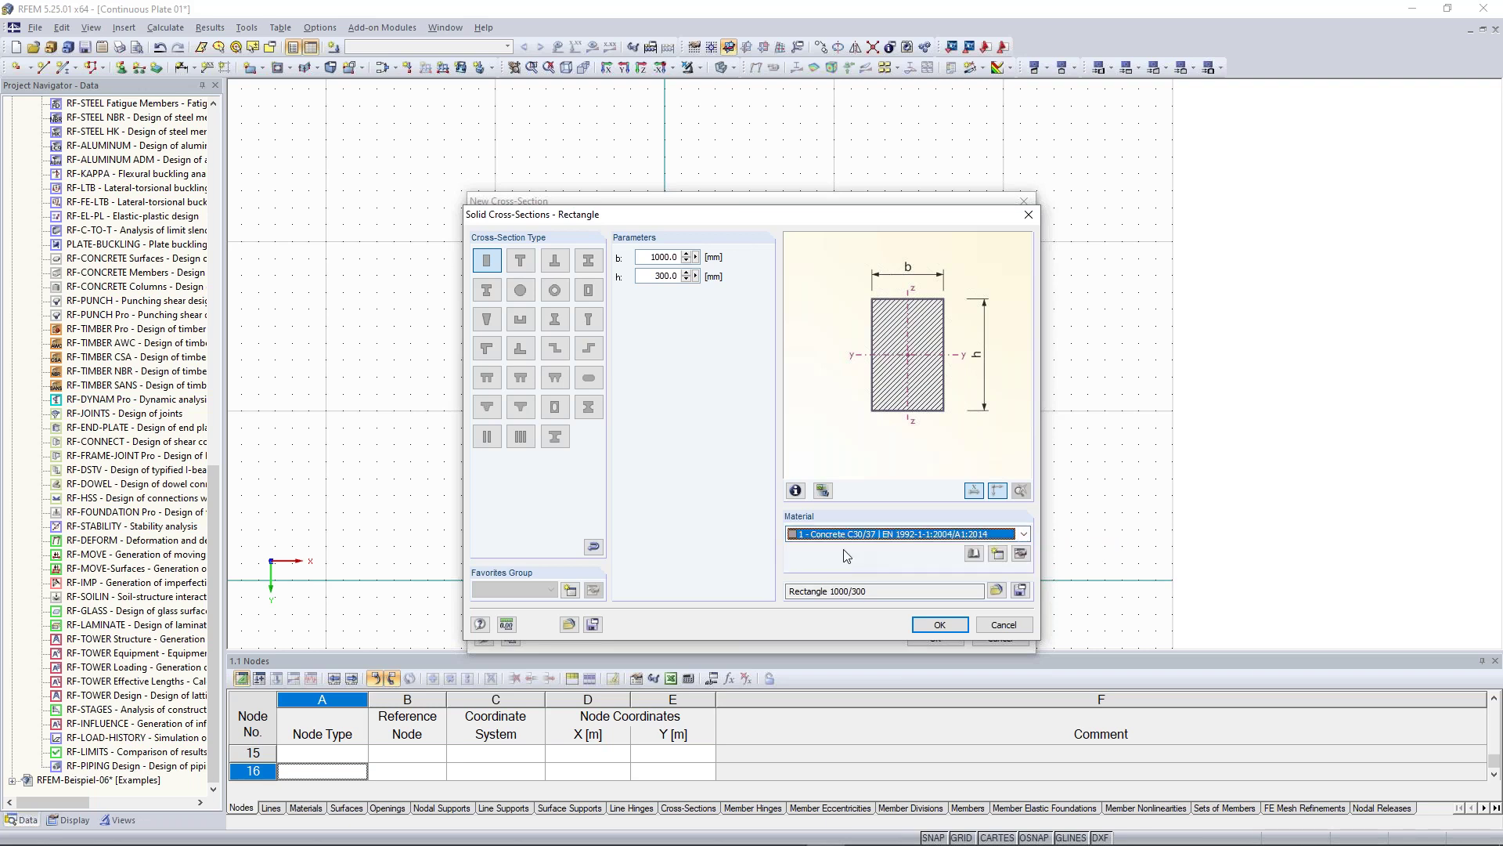
click(939, 625)
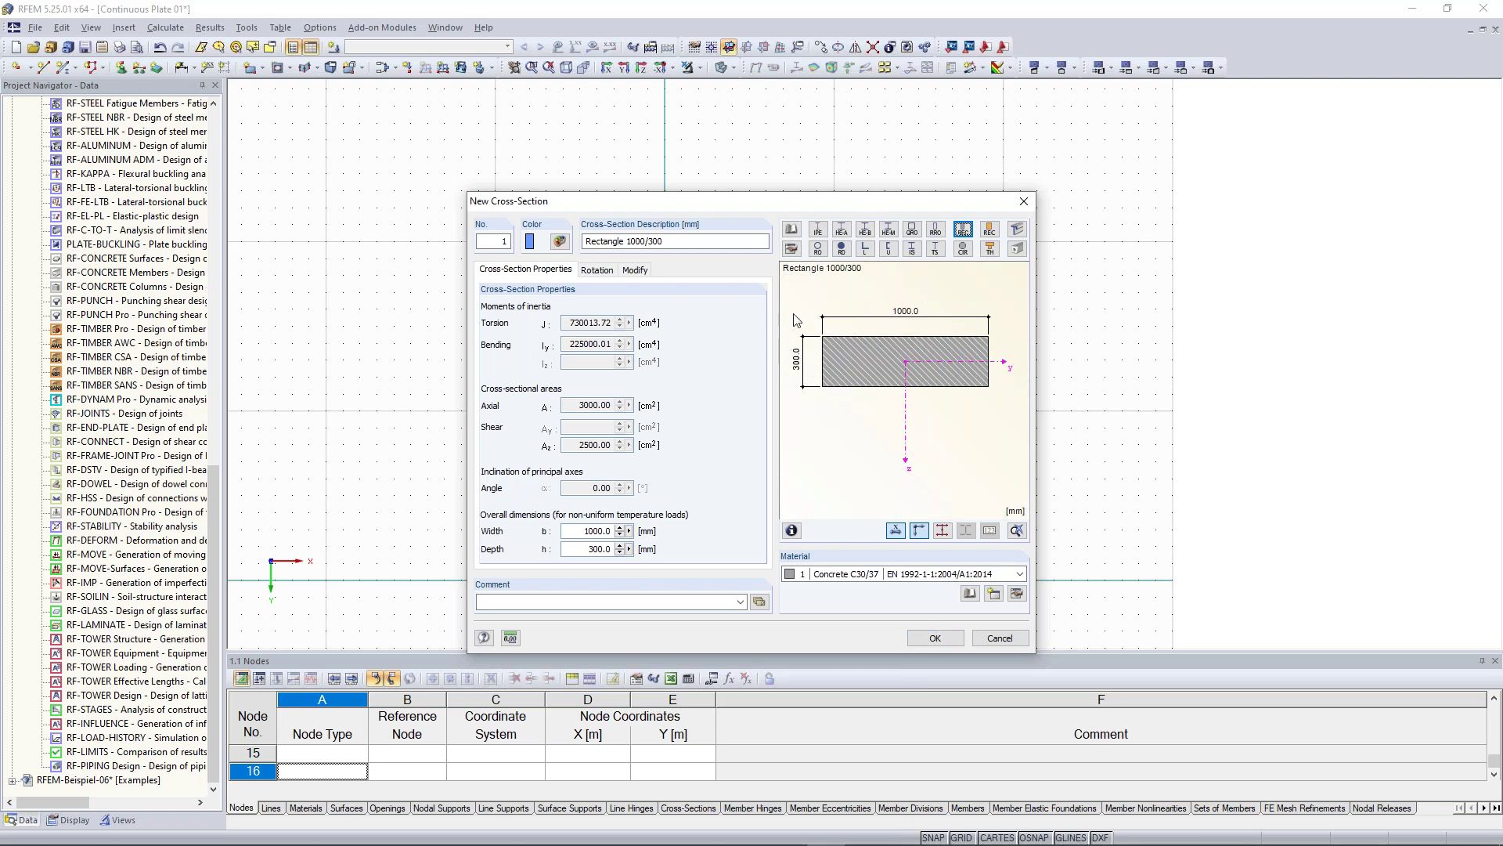
Step: Review the new cross-section's description, torsion and bending moments of inertia, and axial and shear areas
click(681, 240)
drag(674, 240, 589, 240)
click(681, 243)
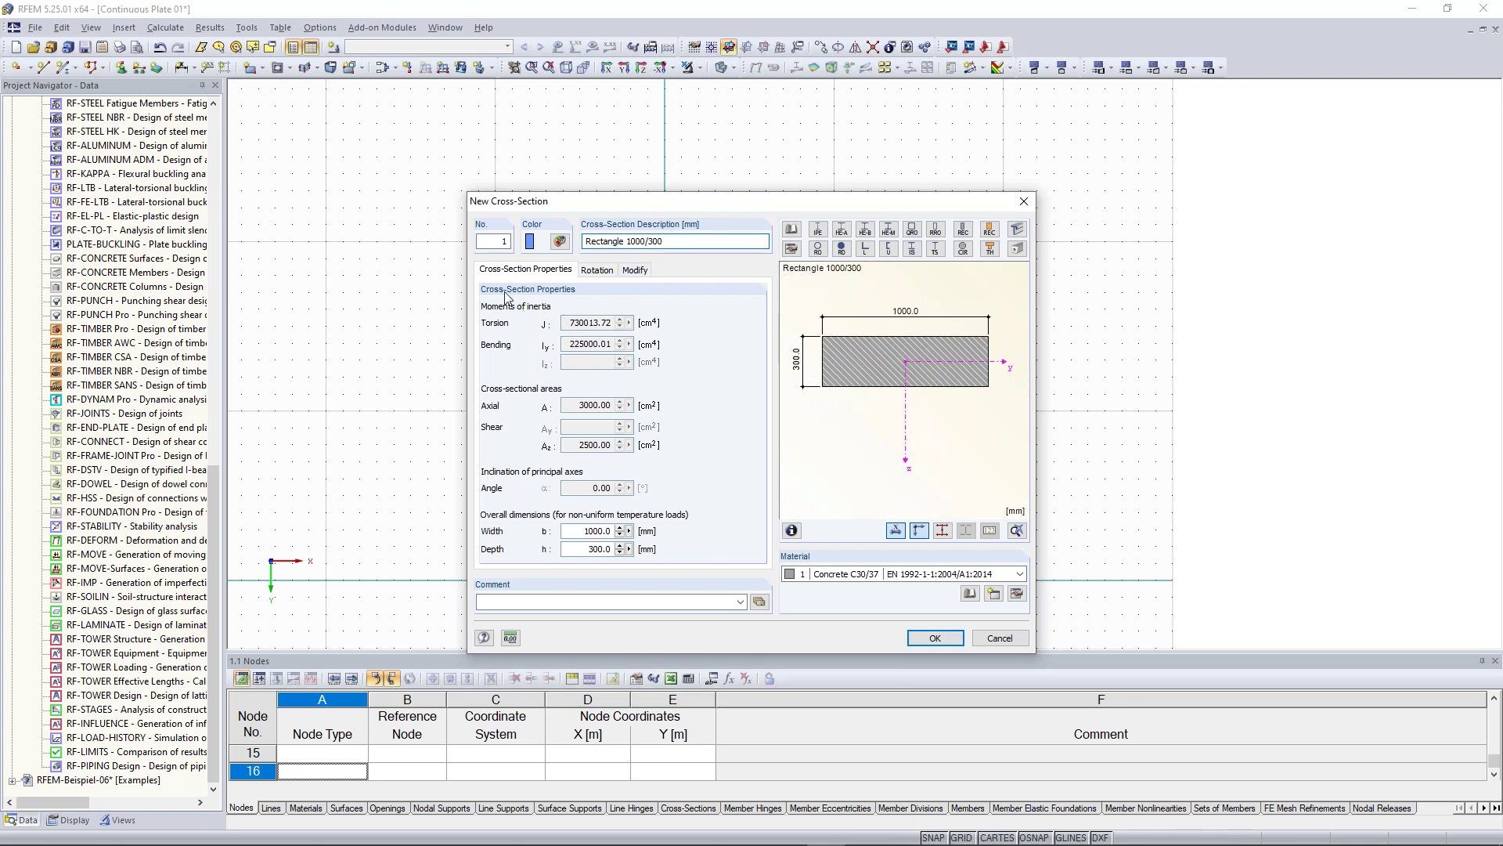
drag(566, 323, 612, 344)
click(568, 322)
double_click(570, 322)
drag(567, 344, 614, 344)
click(595, 322)
drag(577, 405, 614, 446)
Step: Accept the rectangular cross-section and draw the beam member from X 0, Y -20 m to X 10 m, Y -20 m
click(940, 639)
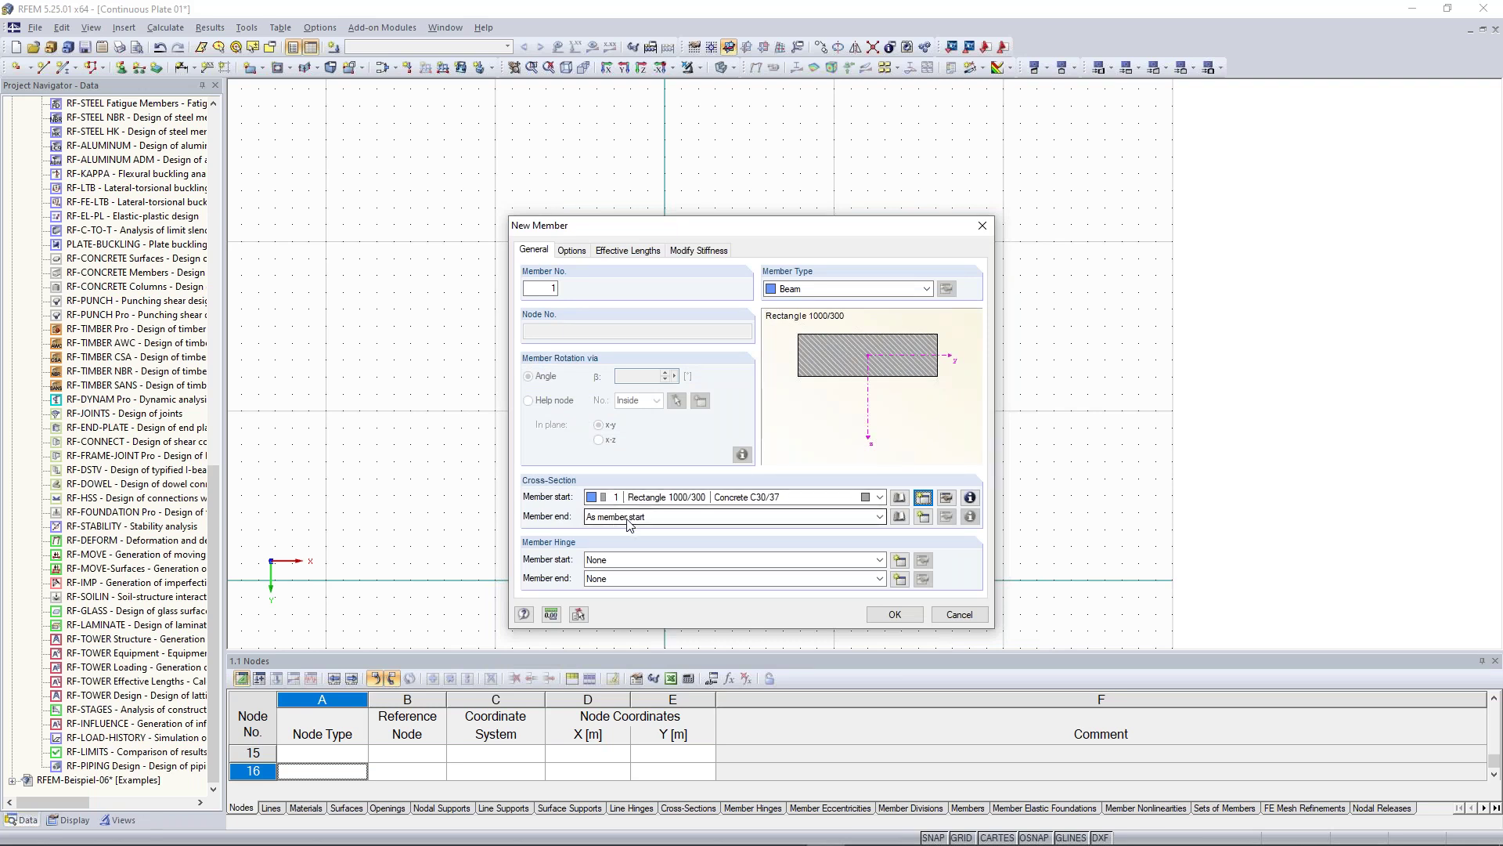
click(896, 618)
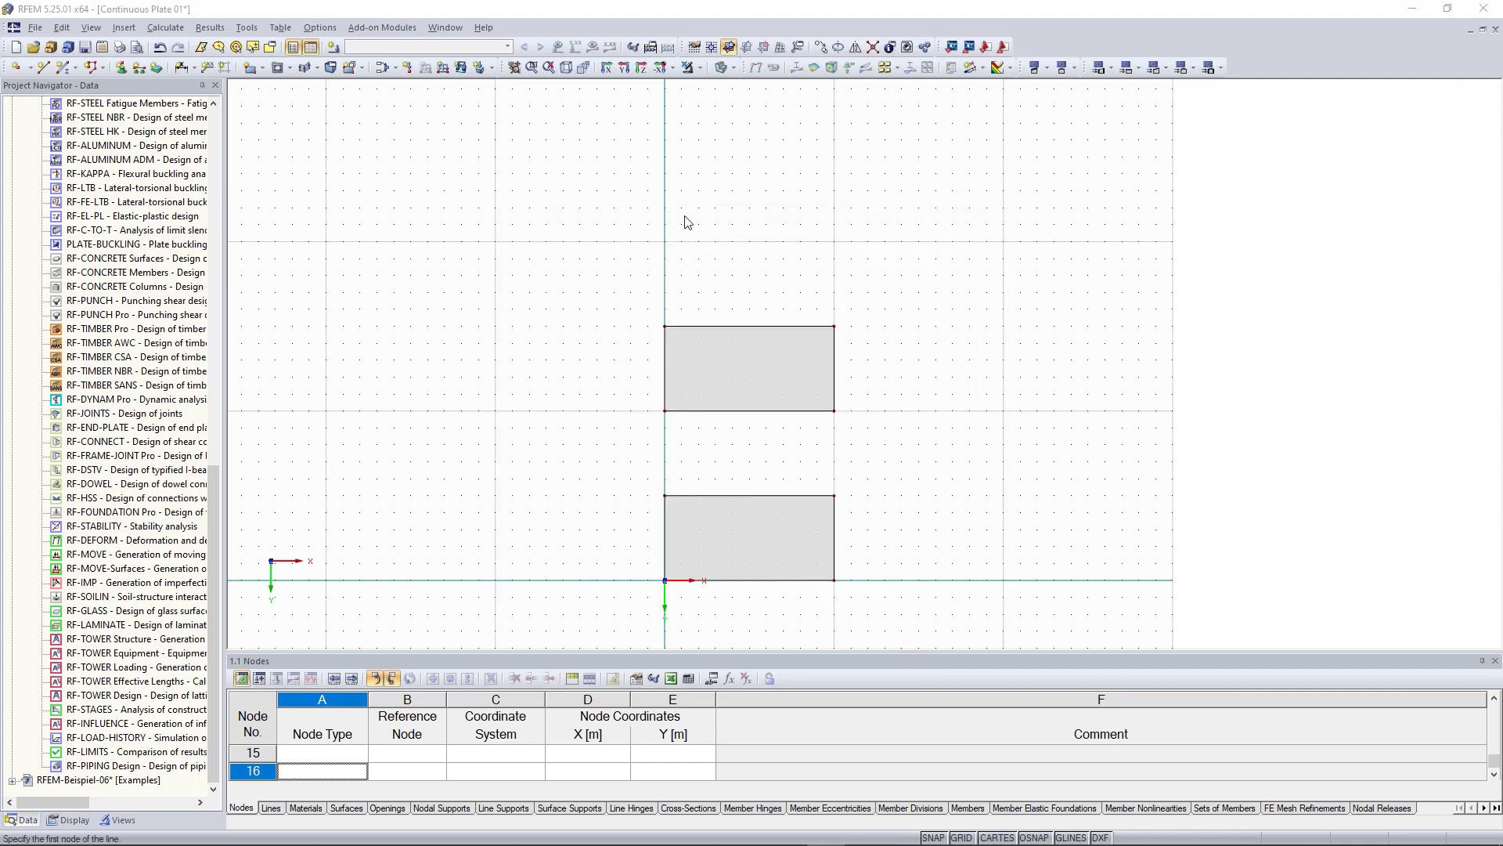
scroll(687, 211, up, 1)
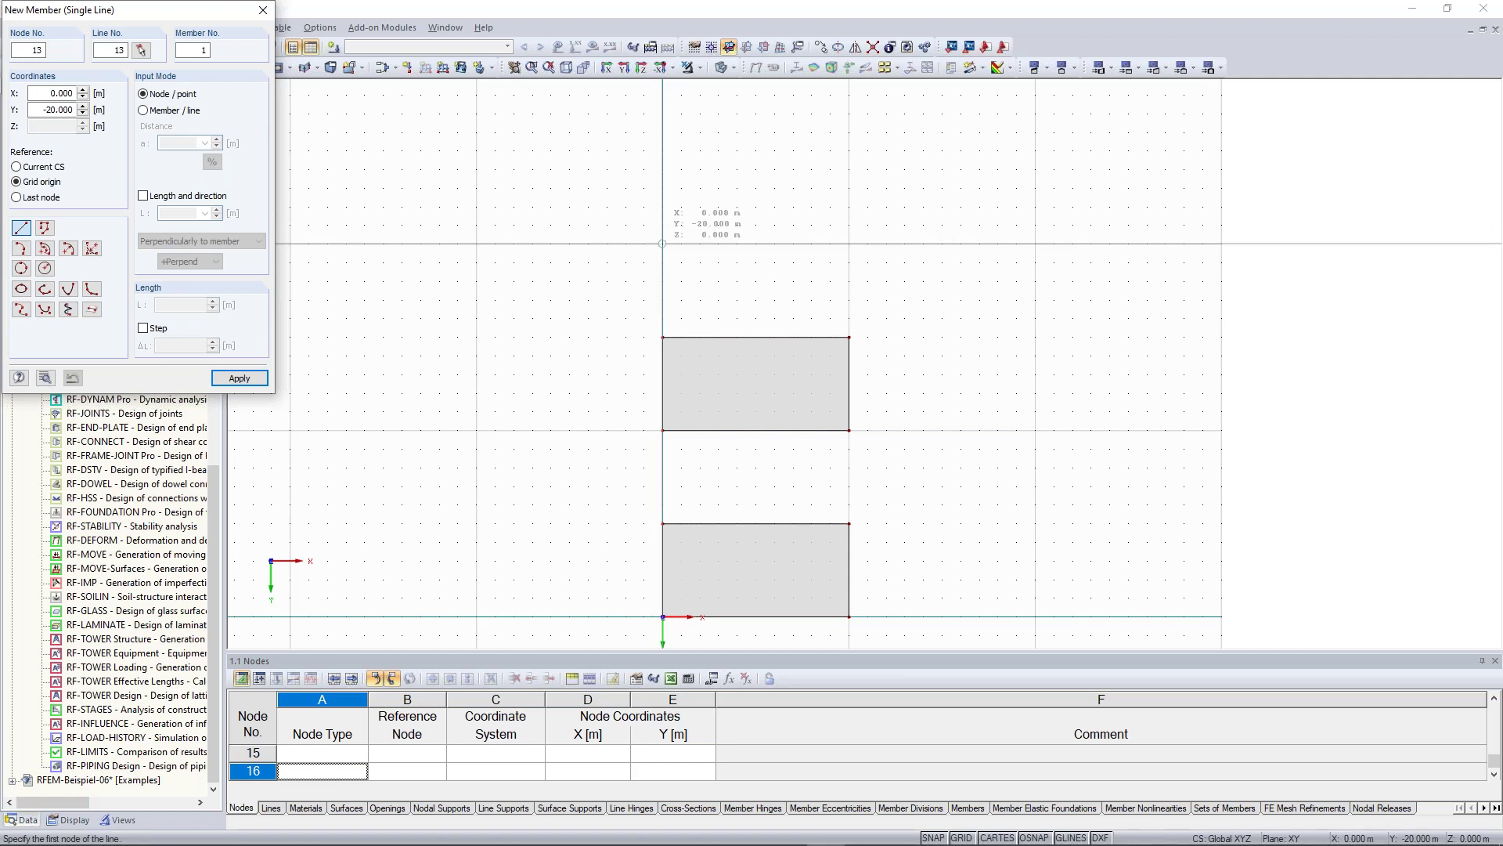
click(663, 244)
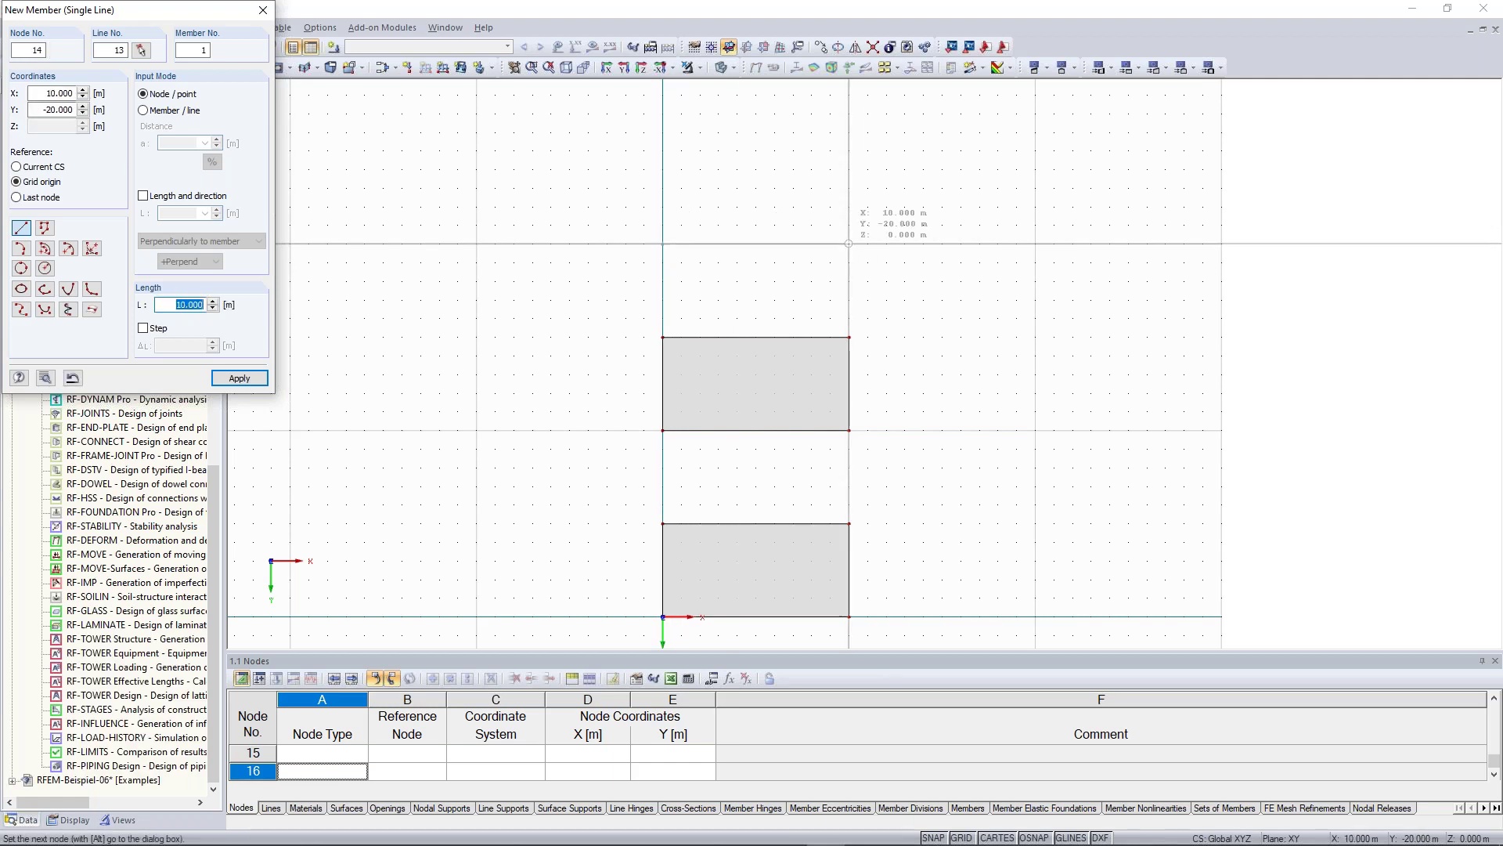
click(849, 244)
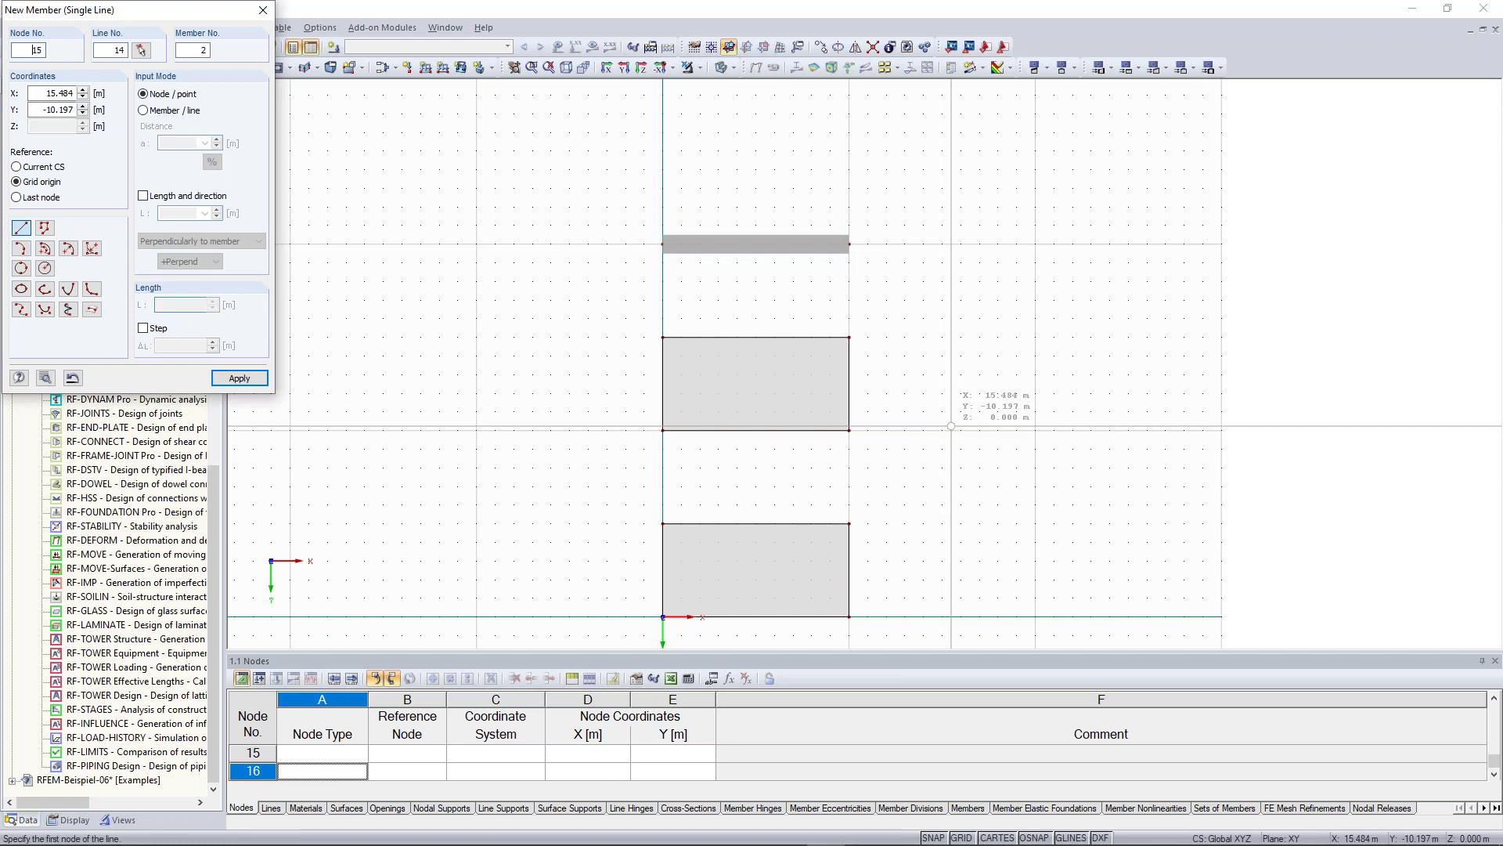
key(Escape)
Step: Turn on the display of the local axis systems of the lines, starting from the outer long edge of the plate nearest the viewer
scroll(899, 430, down, 1)
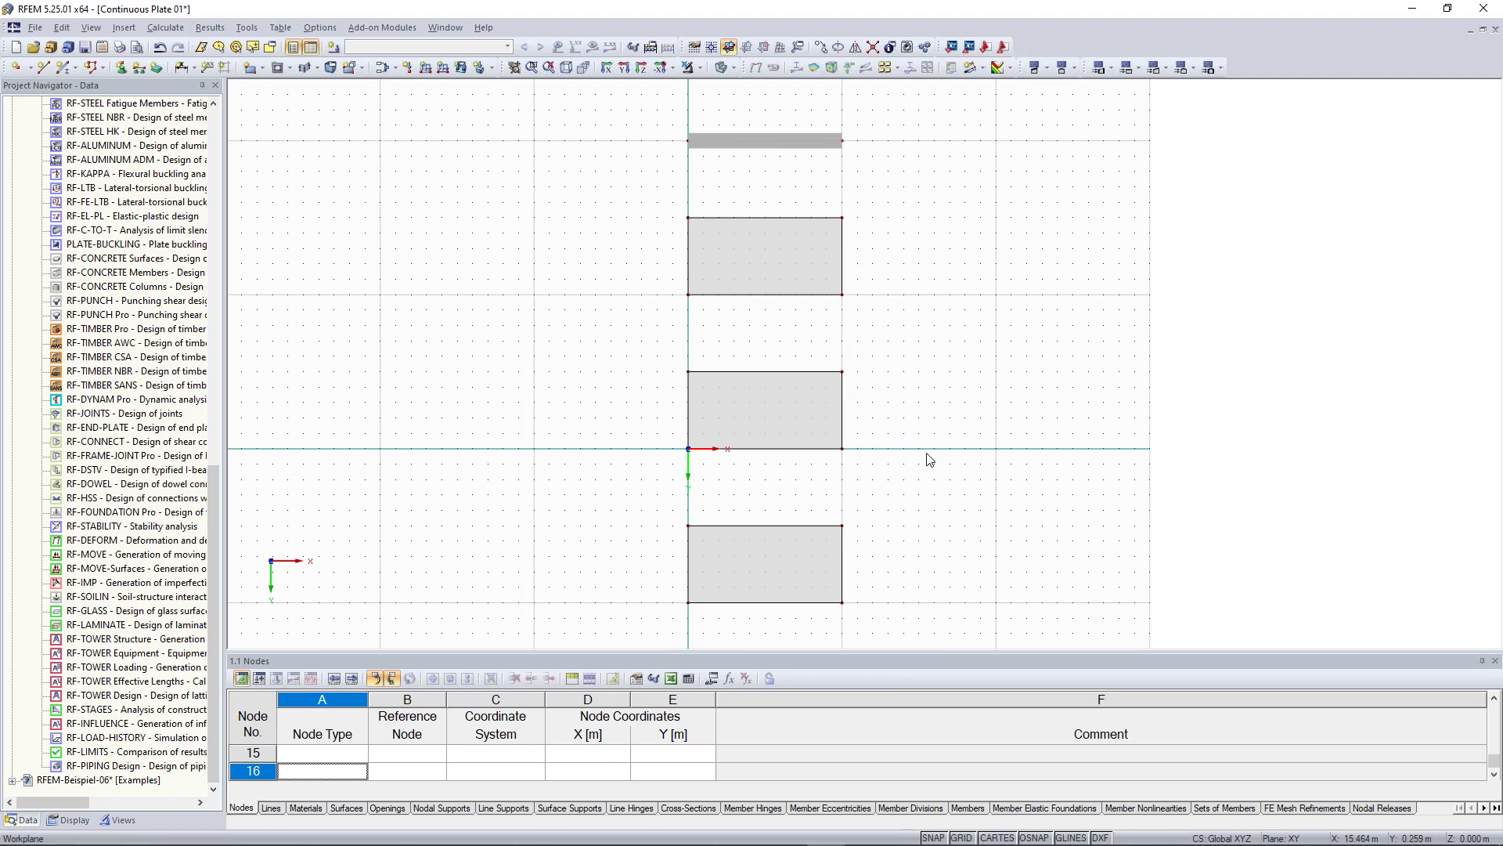
scroll(927, 453, down, 1)
scroll(980, 491, down, 1)
middle_drag(976, 503, 913, 435)
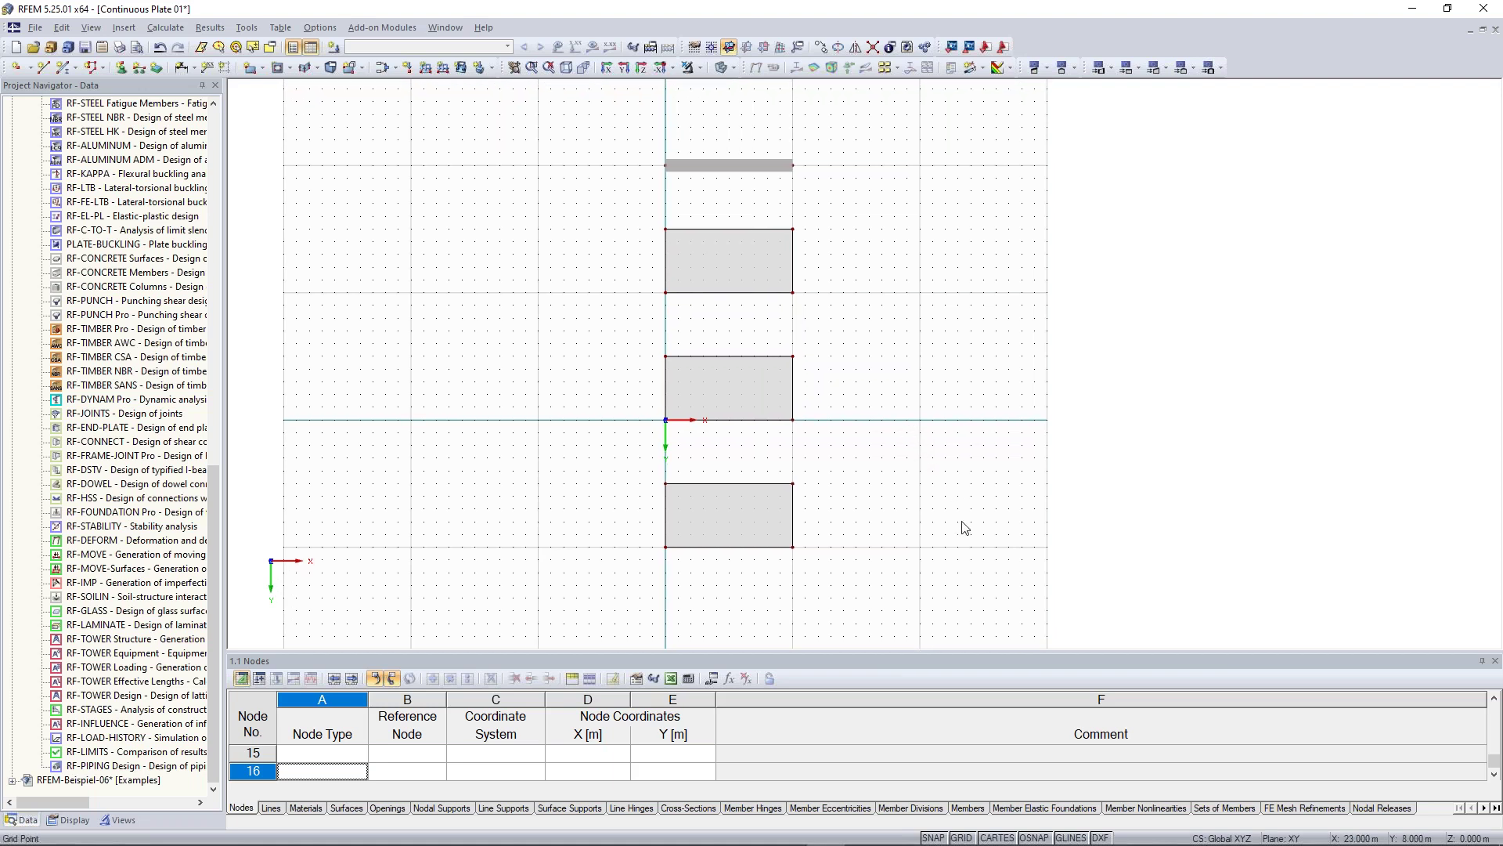
ctrl+middle_drag(937, 493, 606, 273)
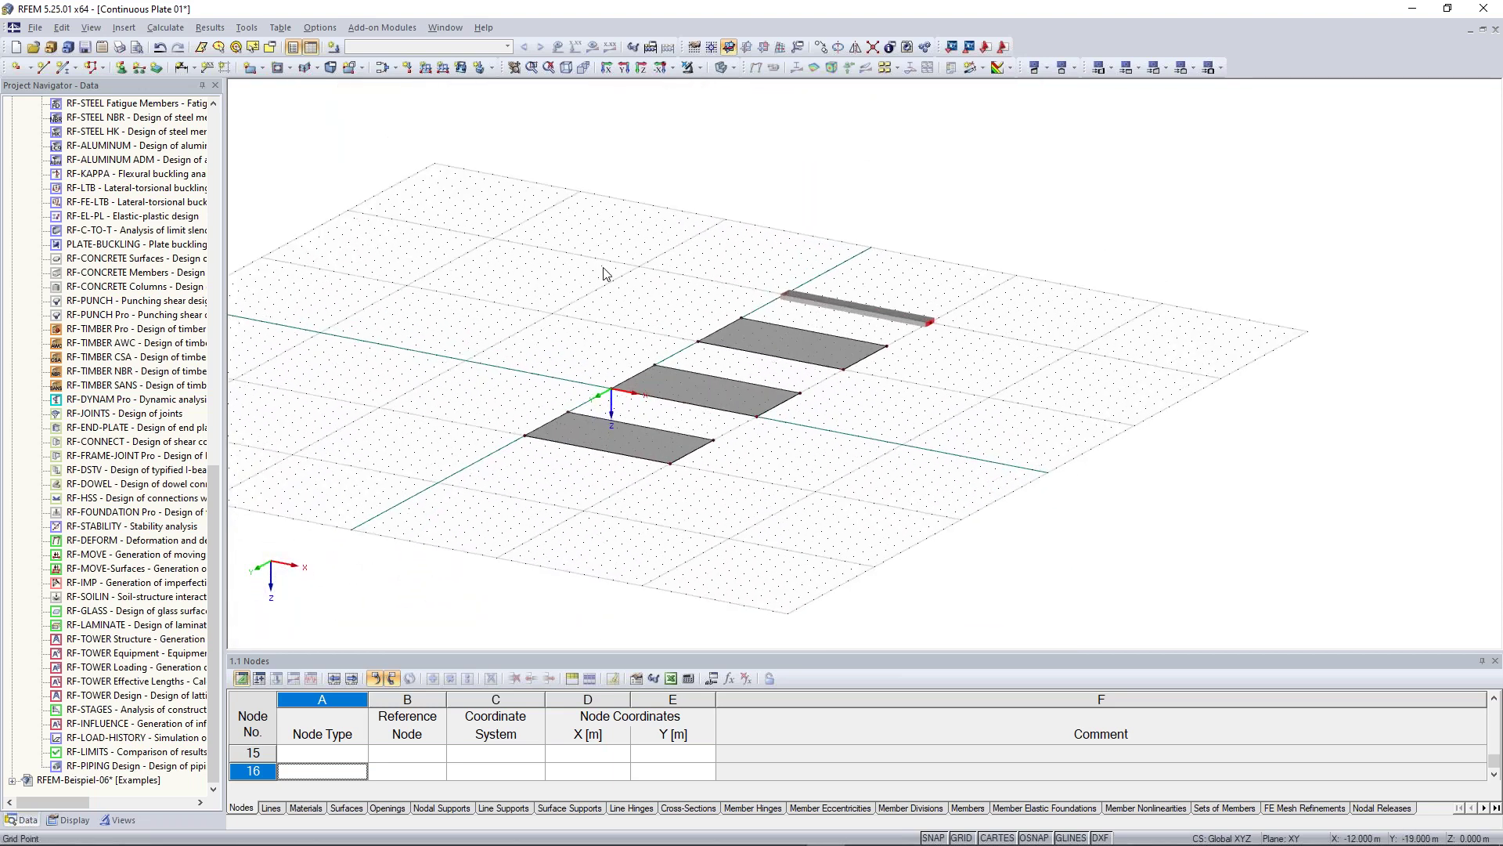
scroll(637, 332, up, 2)
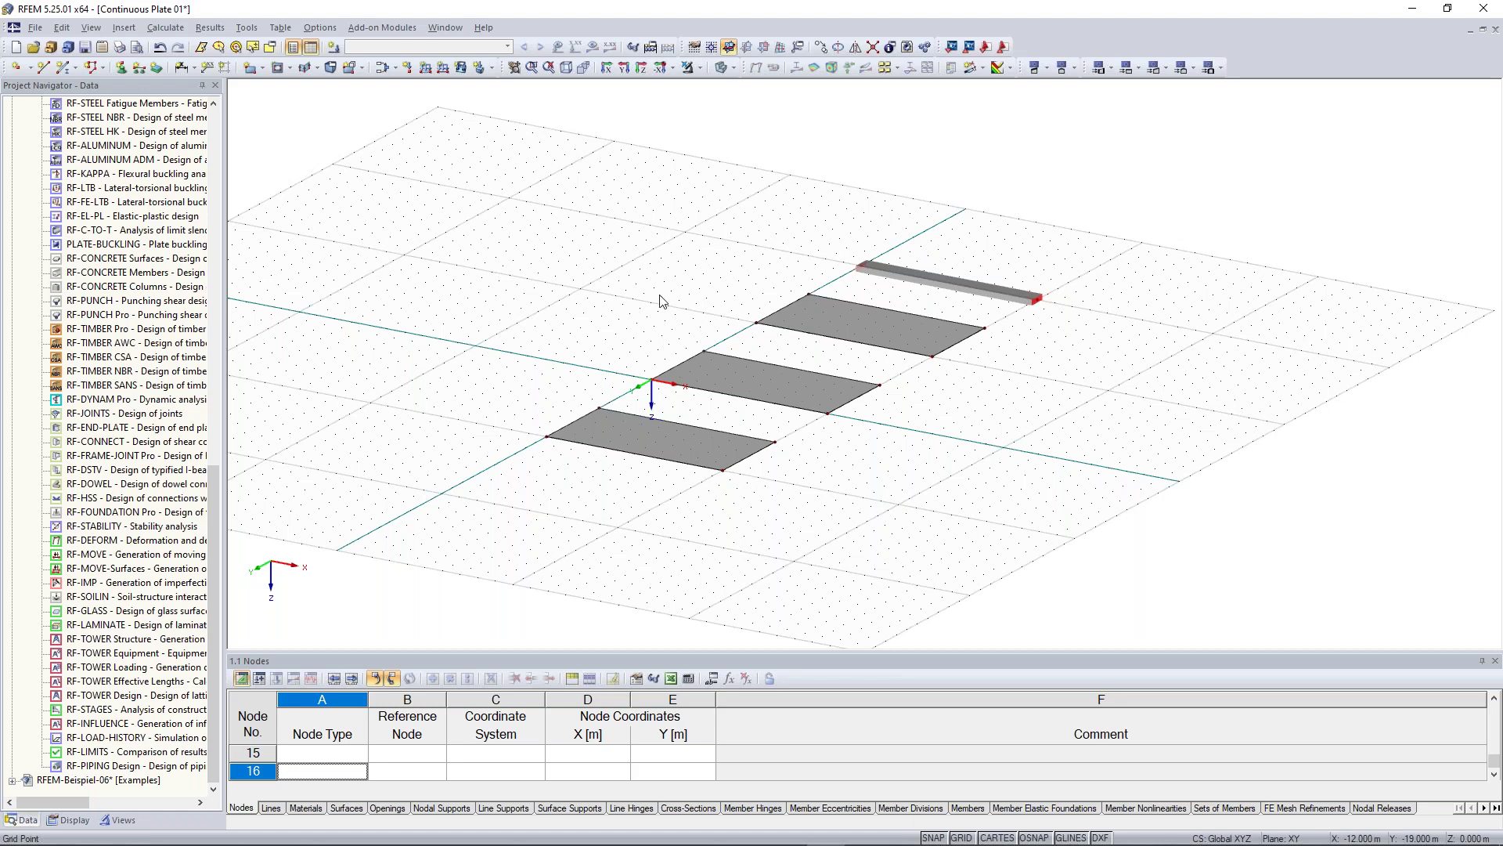
scroll(661, 302, up, 1)
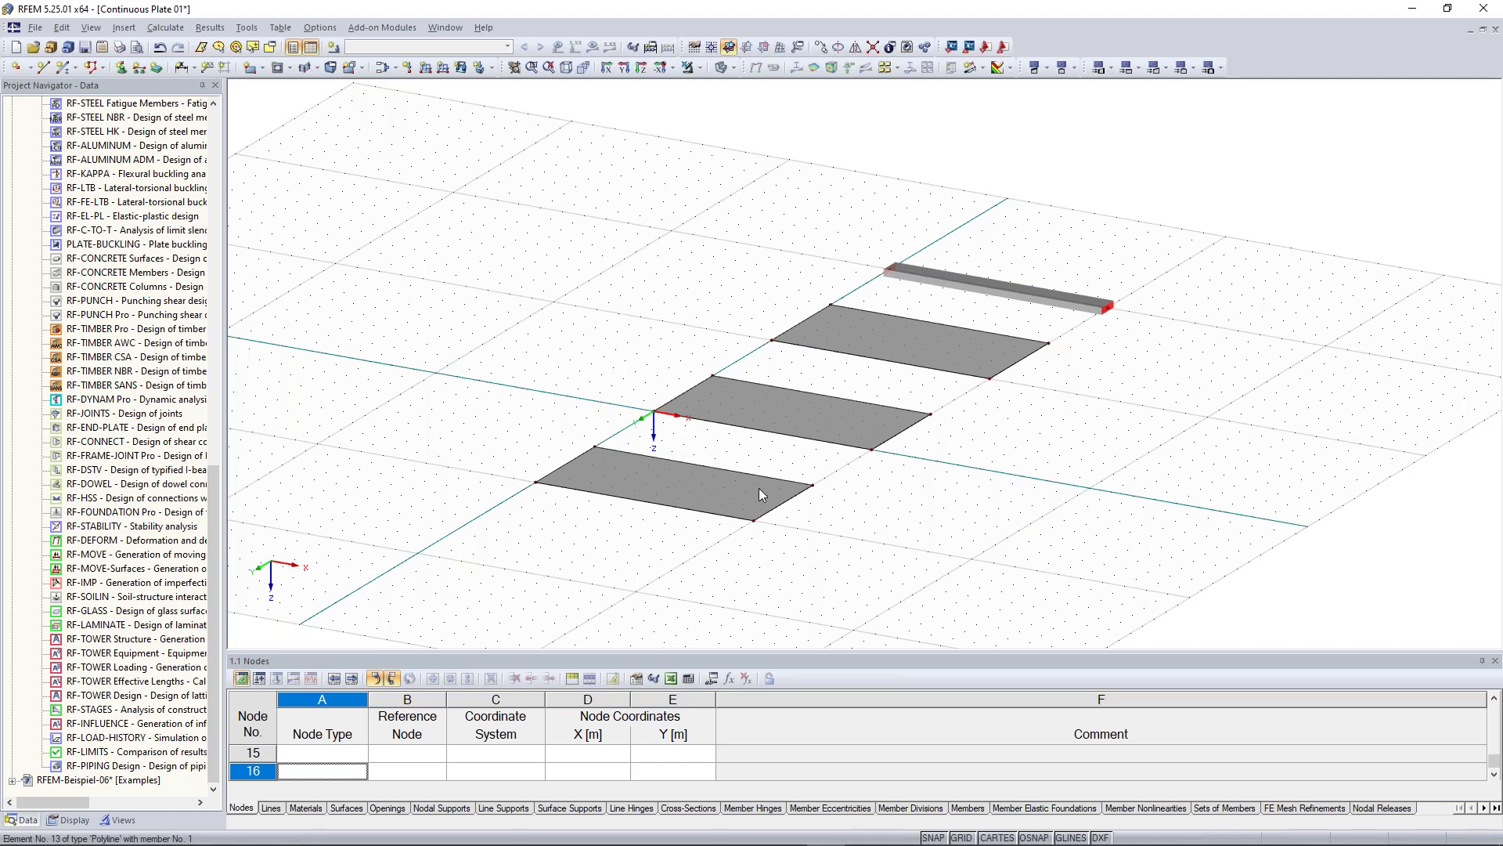
scroll(759, 487, up, 2)
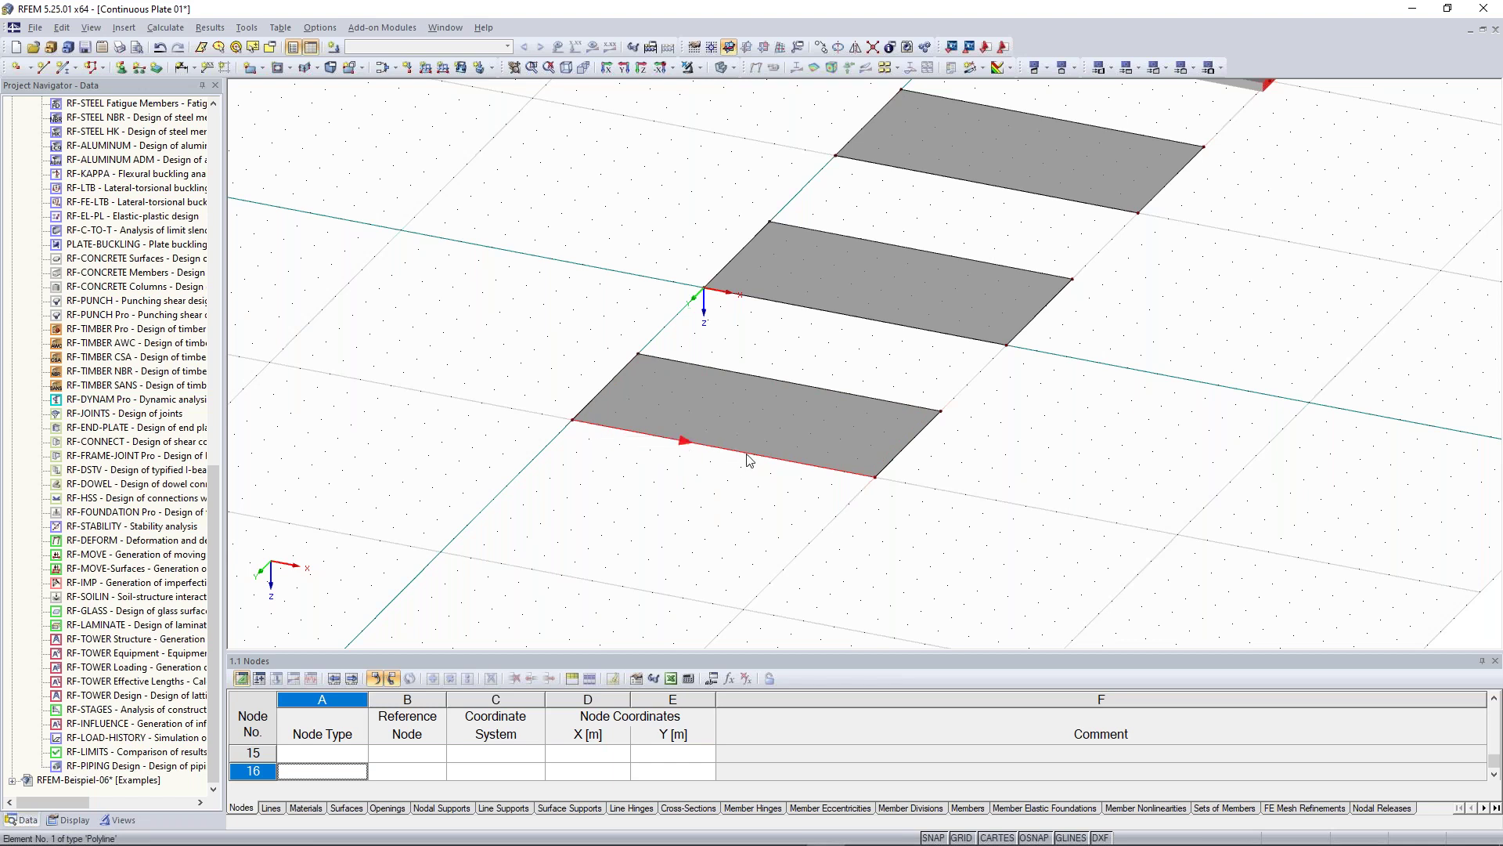
right_drag(750, 461, 884, 347)
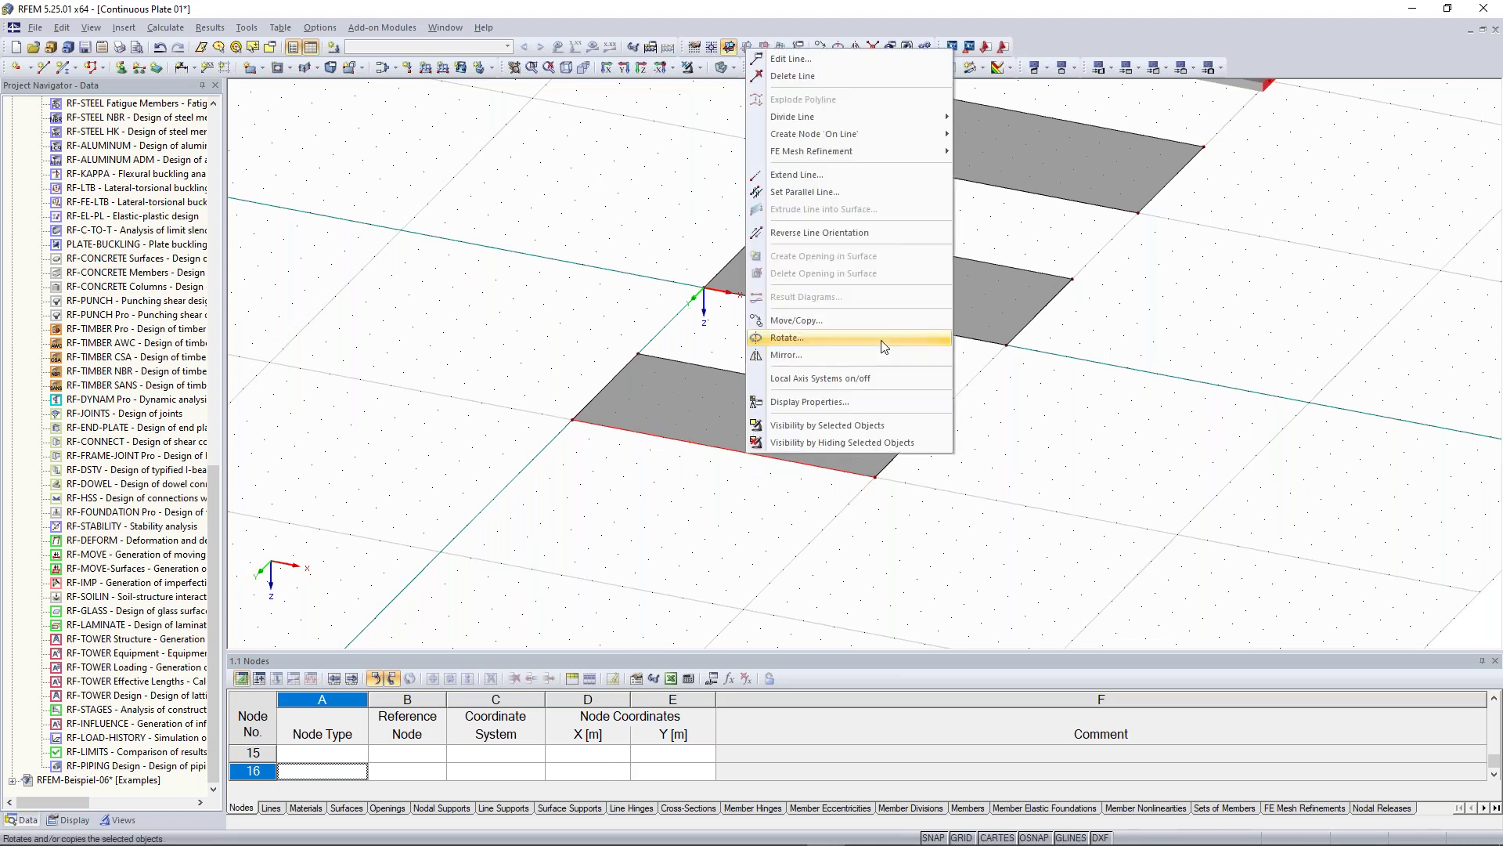
click(882, 379)
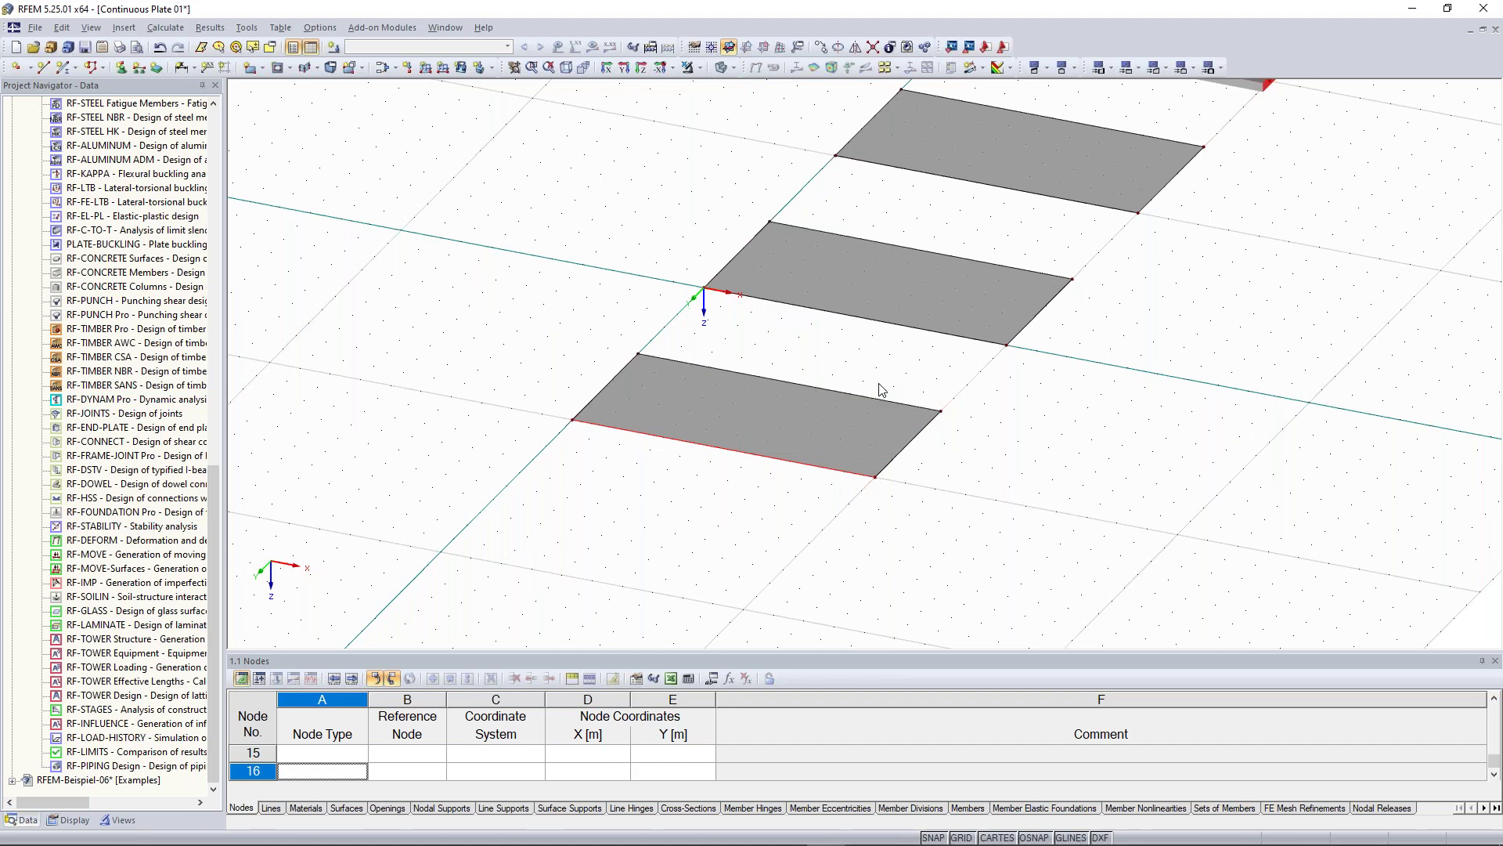
Step: Compare the local axis directions of the plates' boundary lines with those of the beam and inspect the commands available for the beam
scroll(721, 484, up, 2)
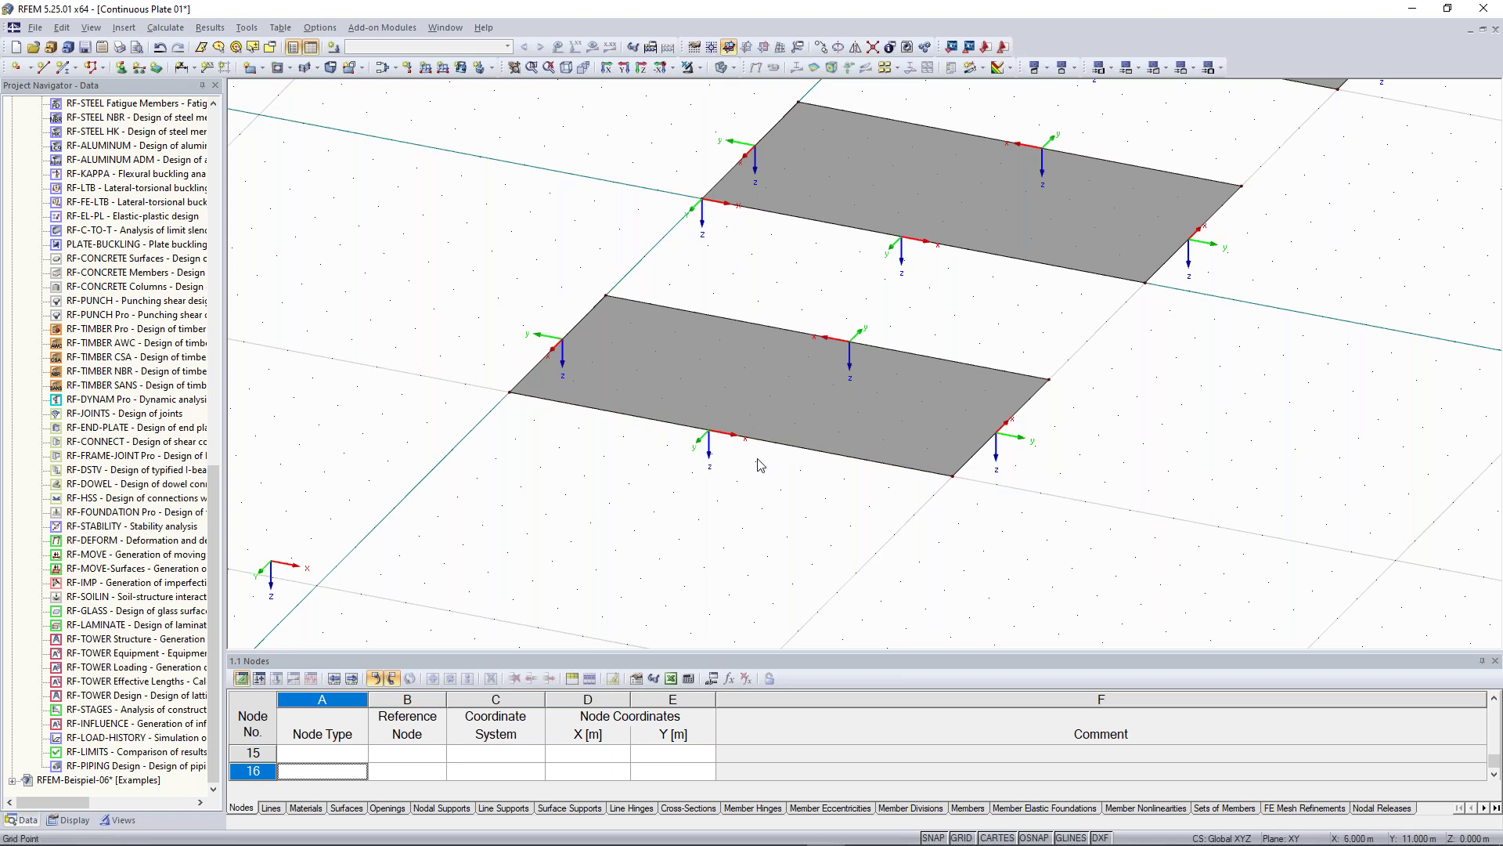
scroll(901, 360, down, 2)
middle_drag(1251, 250, 922, 530)
scroll(886, 245, up, 3)
middle_drag(974, 188, 888, 260)
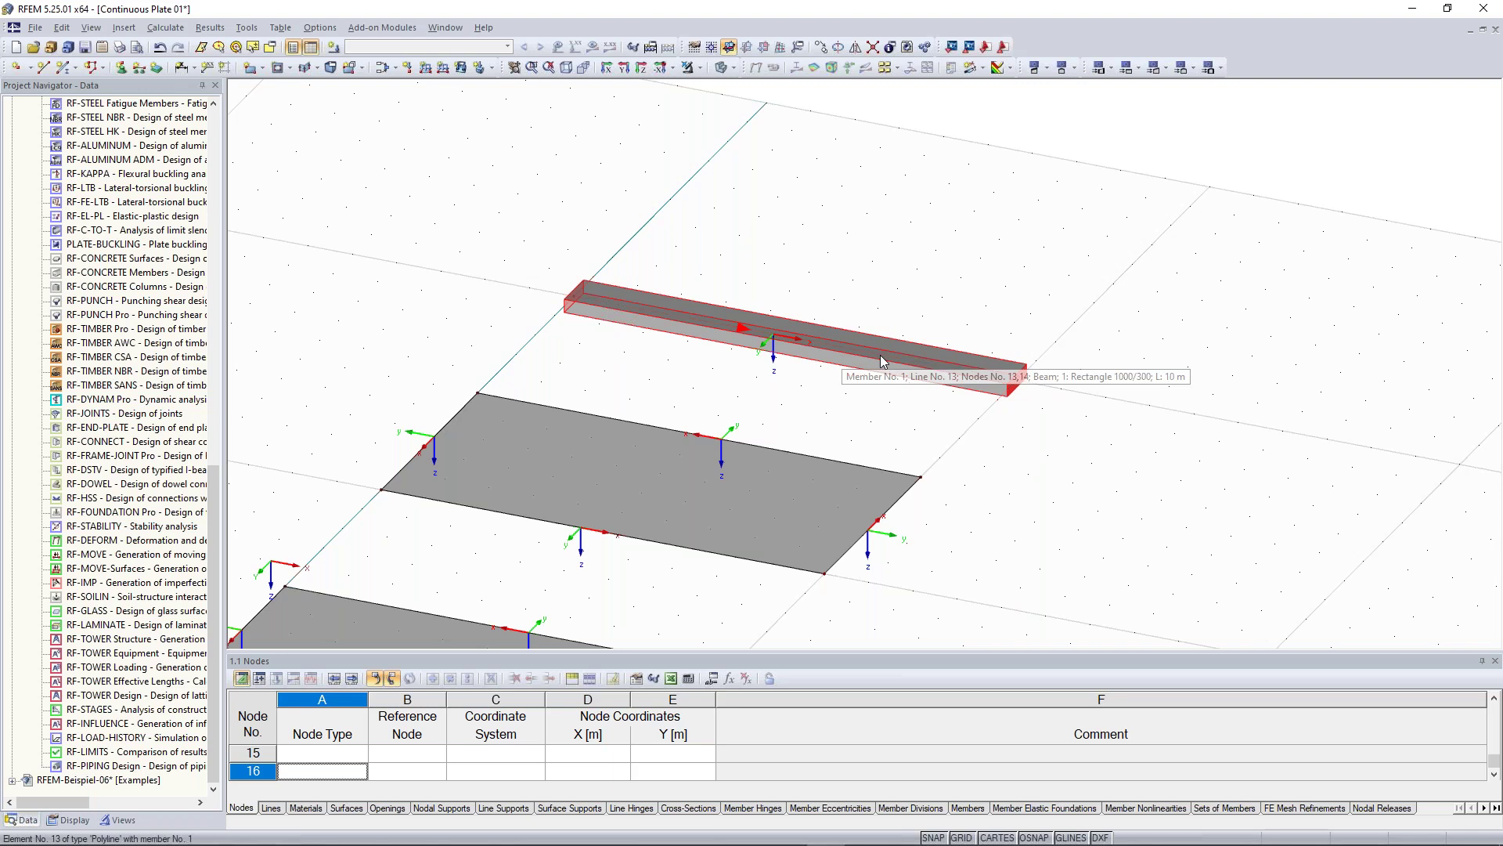
right_click(956, 379)
mouse_move(958, 382)
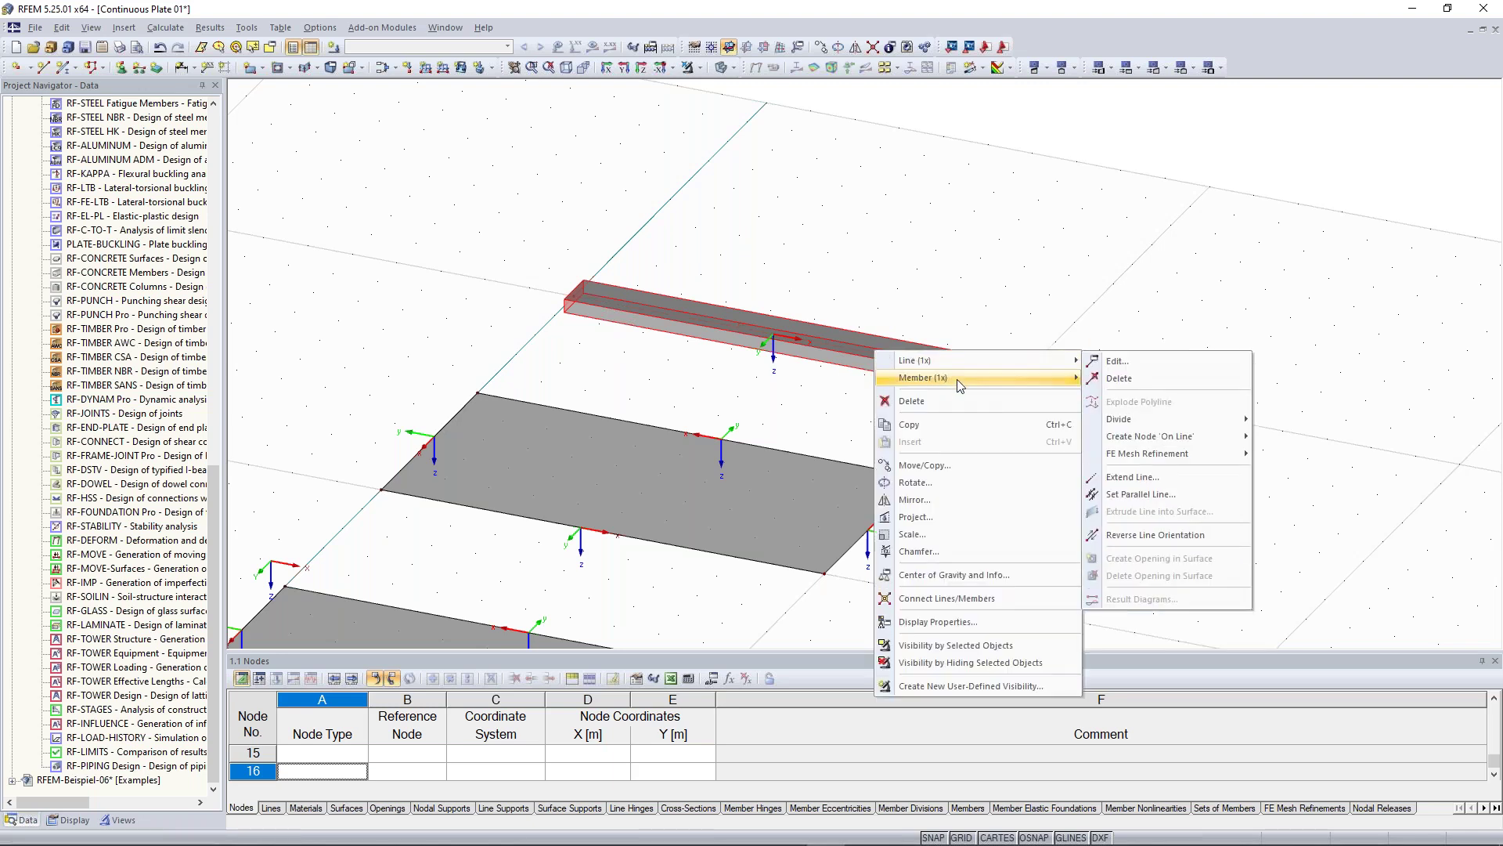
click(946, 284)
scroll(771, 407, down, 3)
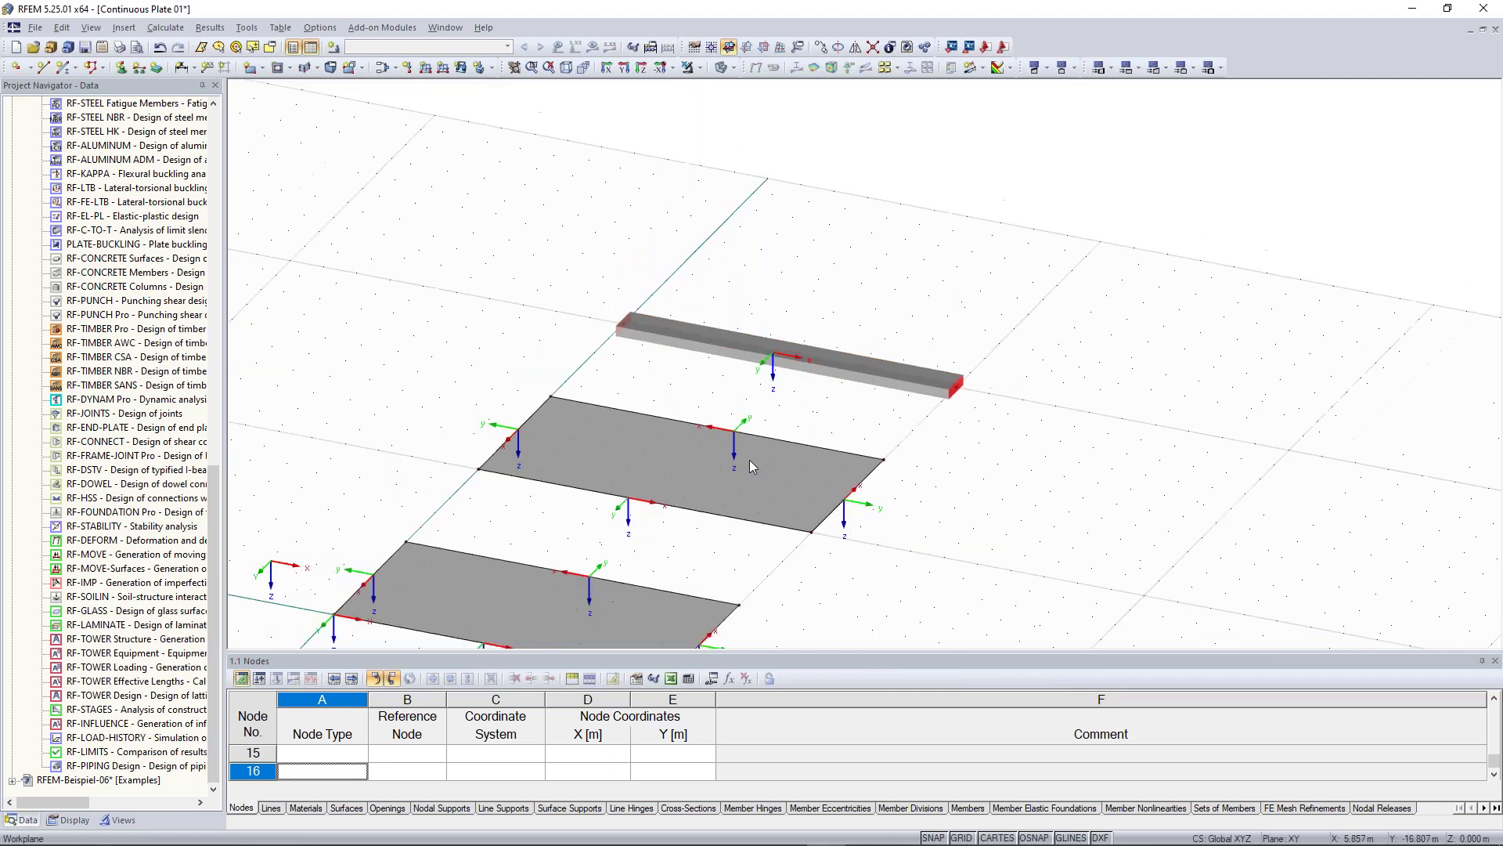
middle_drag(831, 440, 1101, 151)
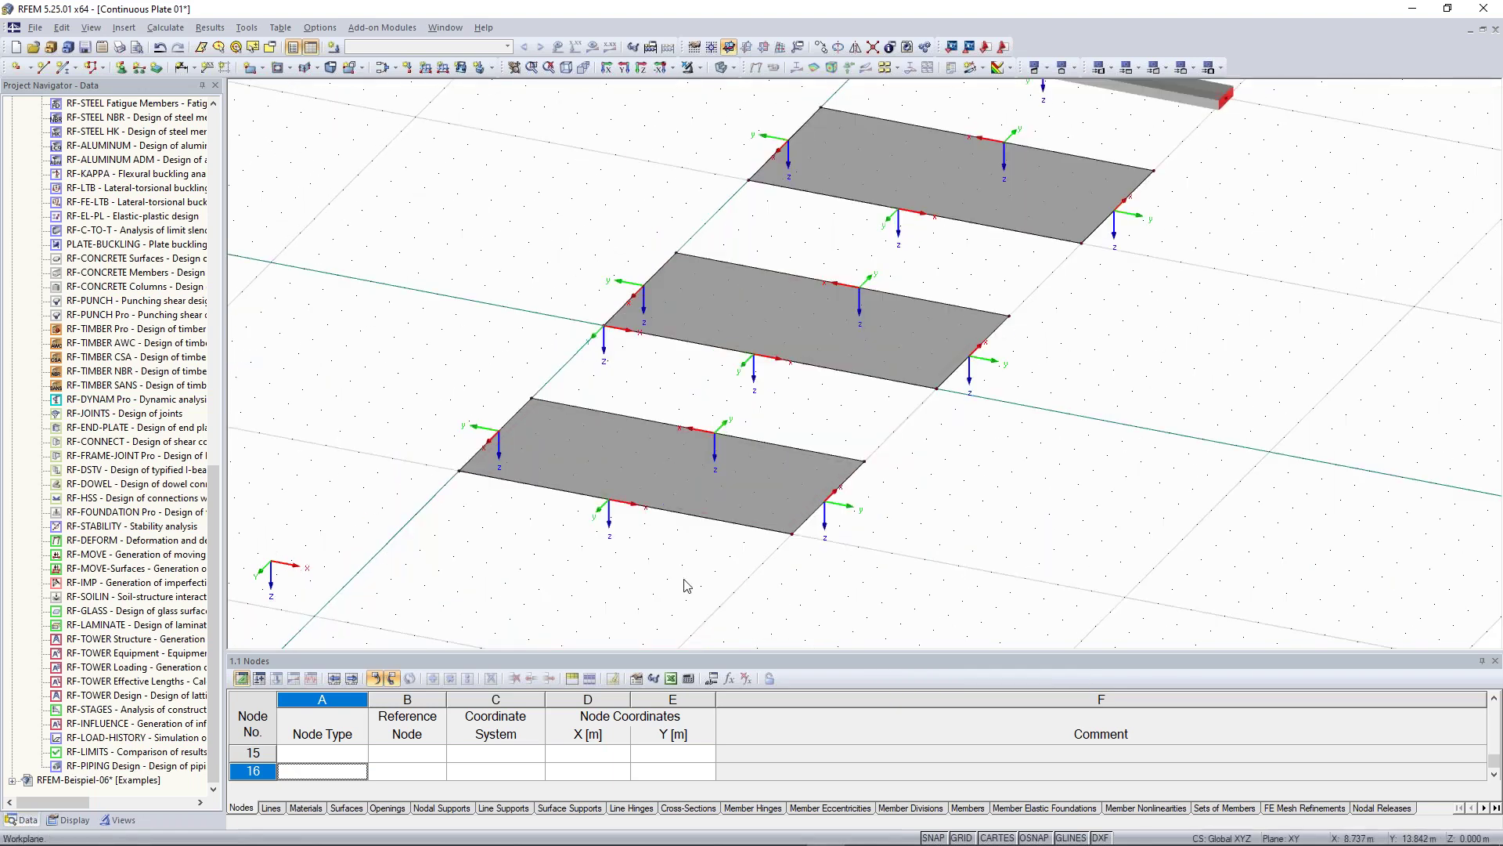
middle_drag(1138, 432, 988, 633)
scroll(1002, 212, up, 3)
middle_drag(997, 213, 942, 259)
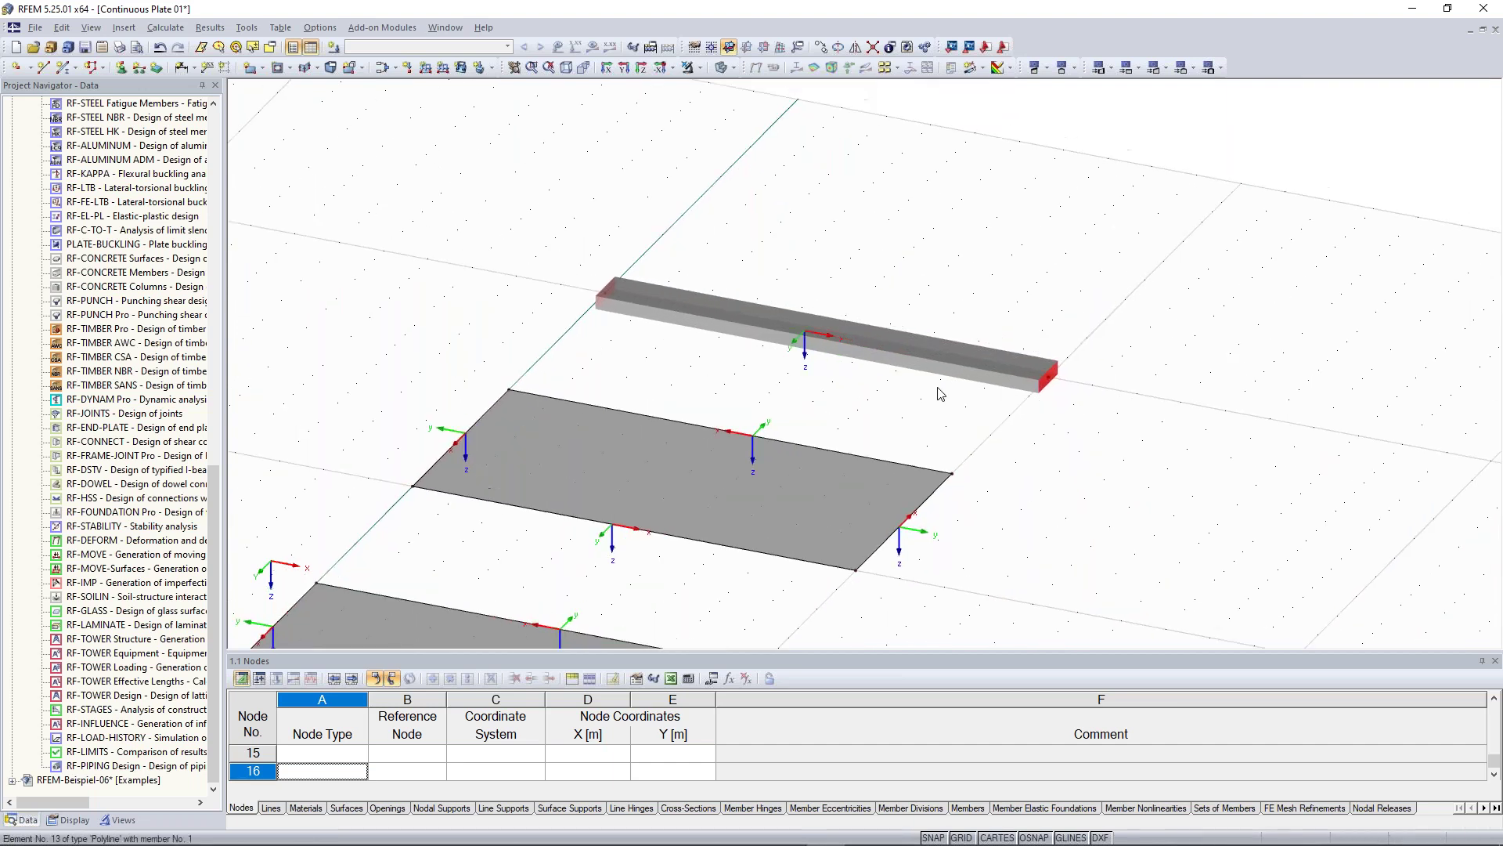
right_click(910, 351)
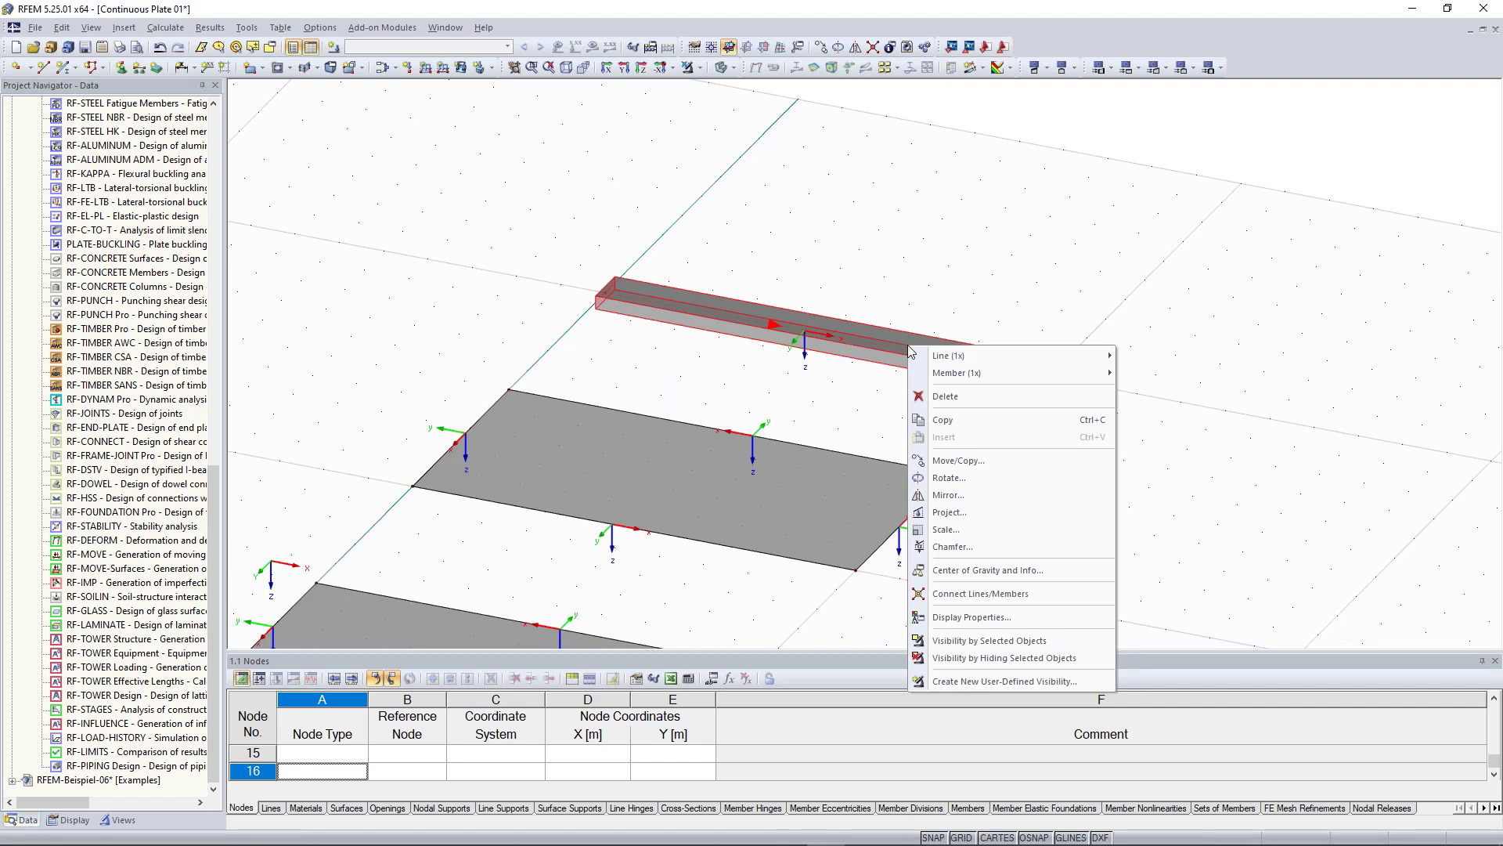
click(944, 396)
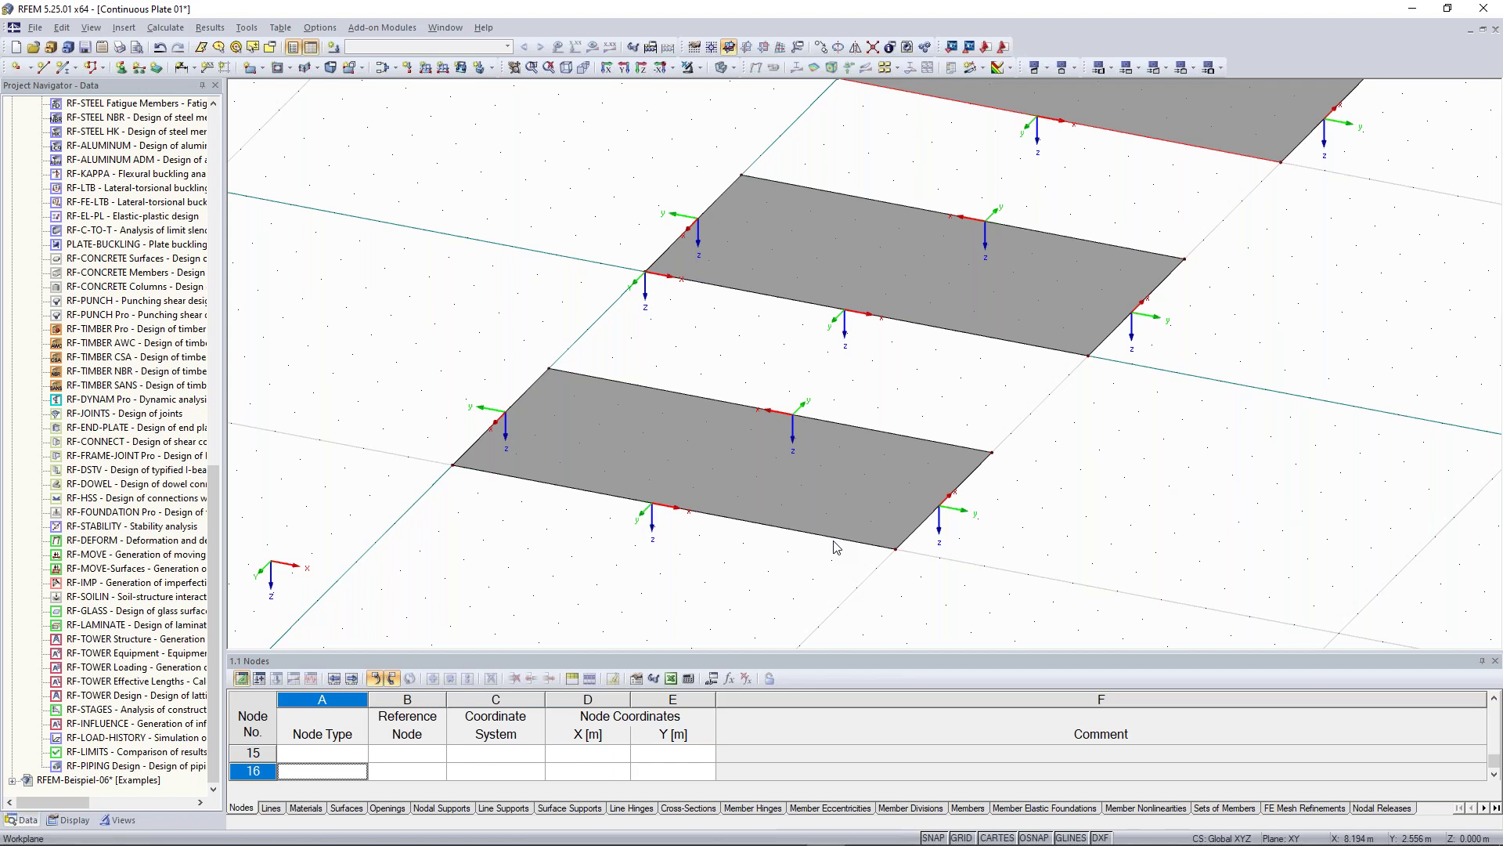
Step: Turn off the lines' local axis systems and divide the nearest plate's outer long edge using 1 intermediate node
right_click(780, 526)
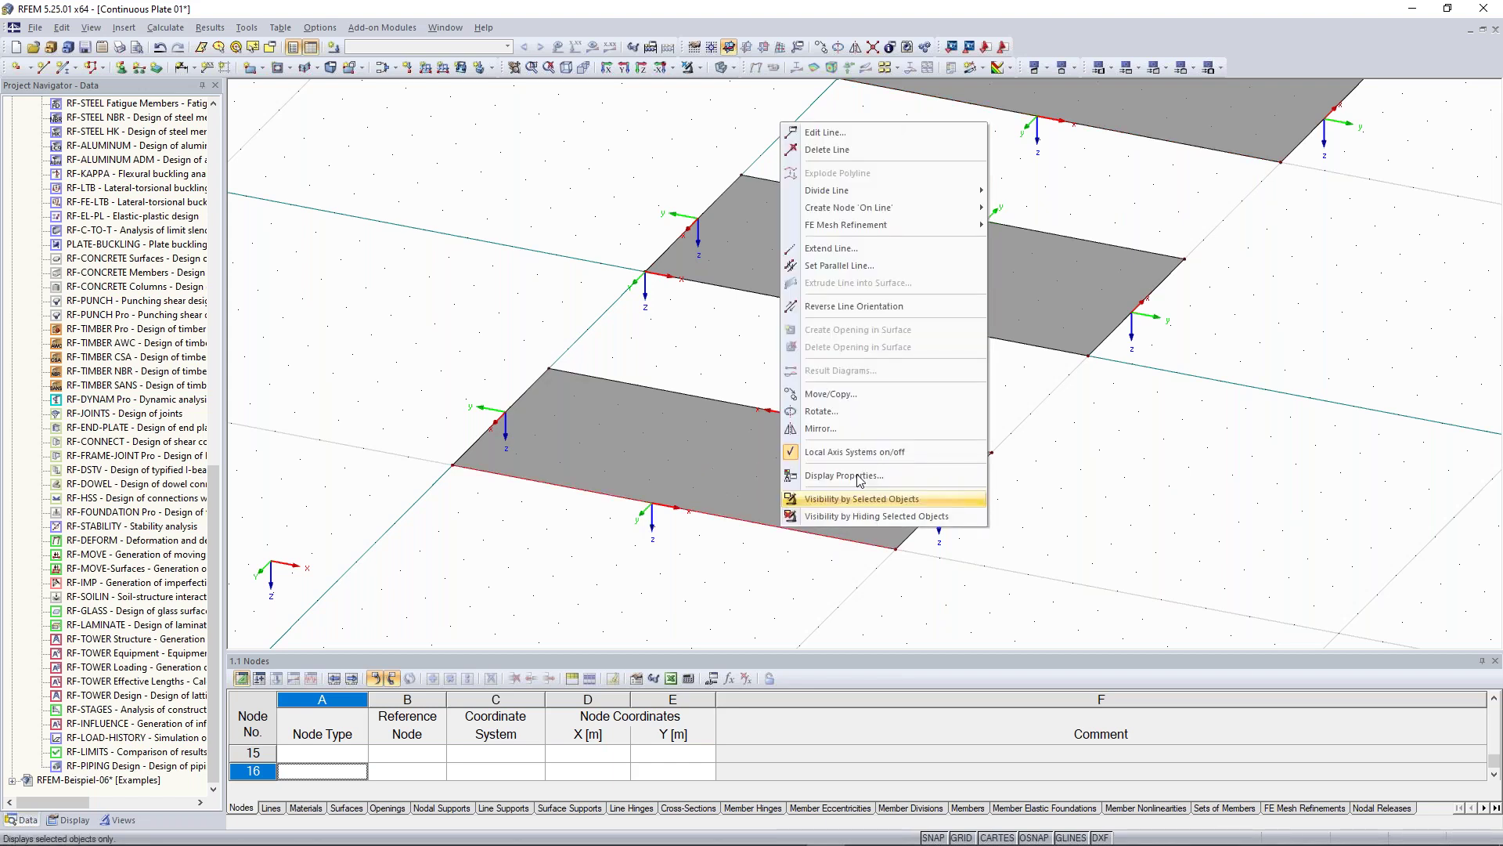
click(854, 453)
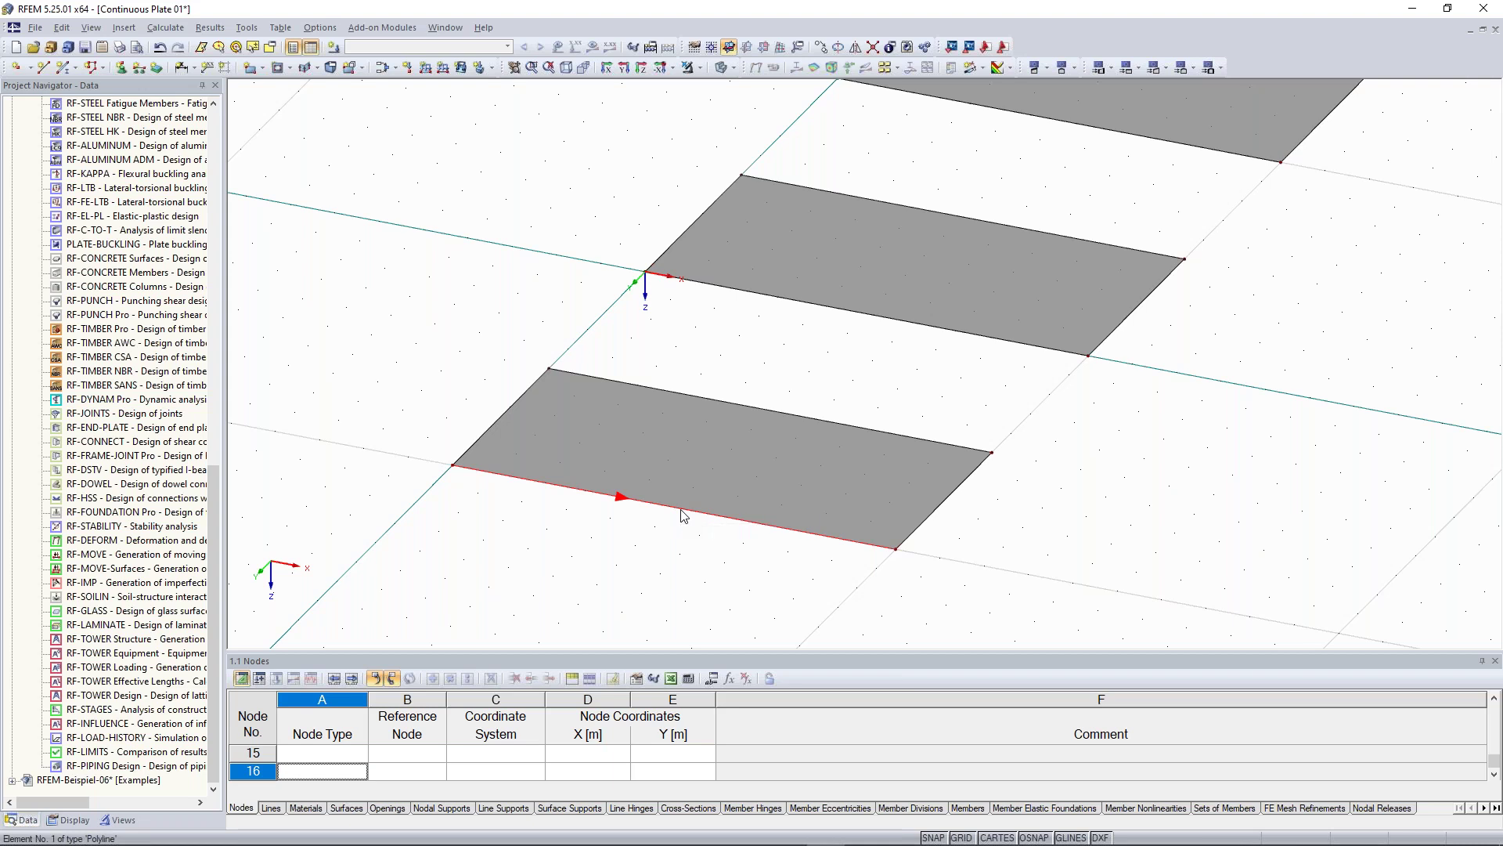
right_click(684, 515)
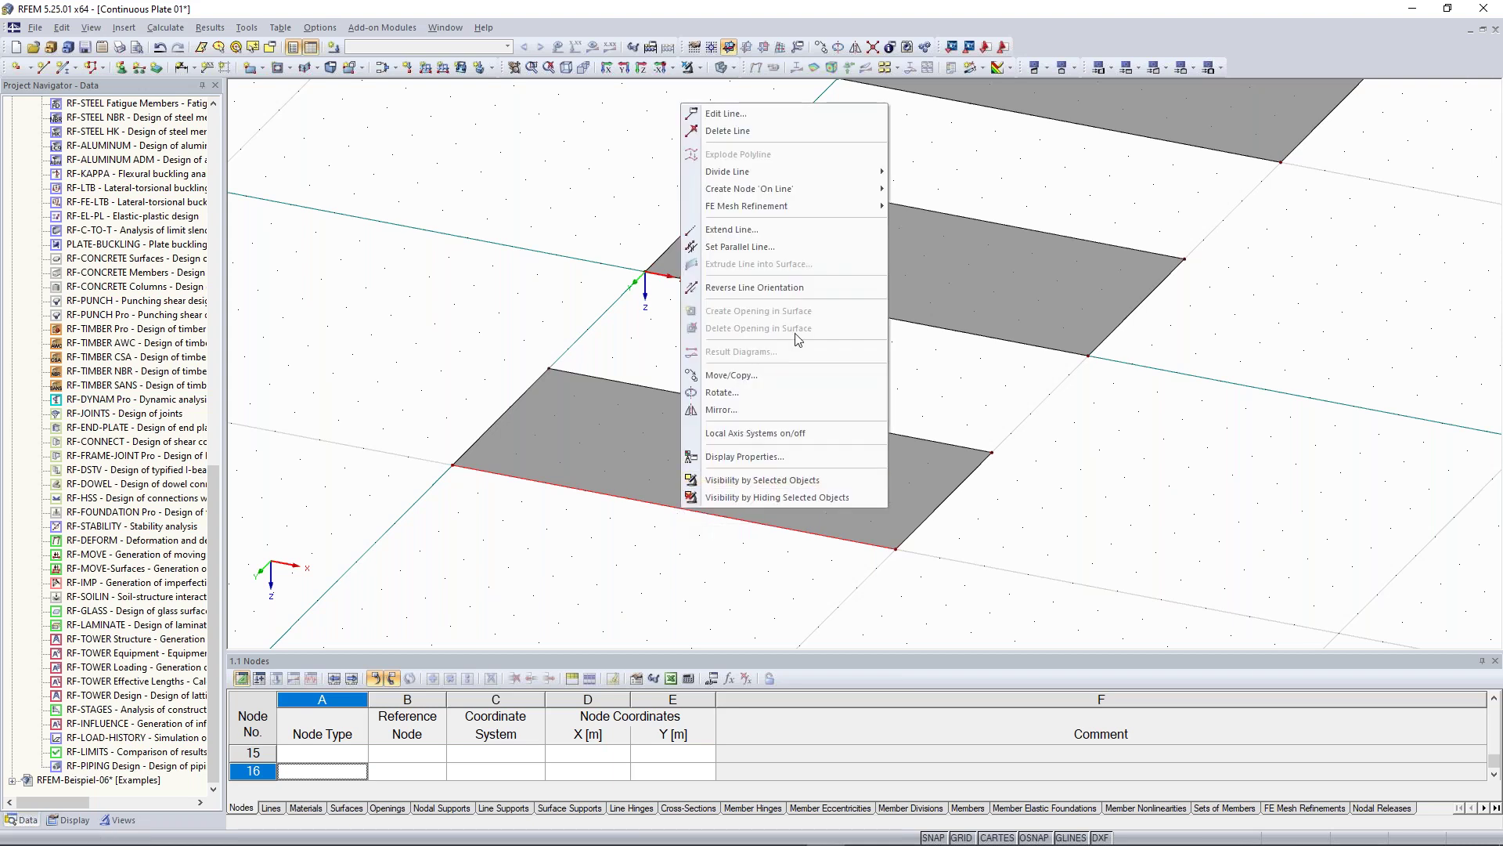
mouse_move(824, 177)
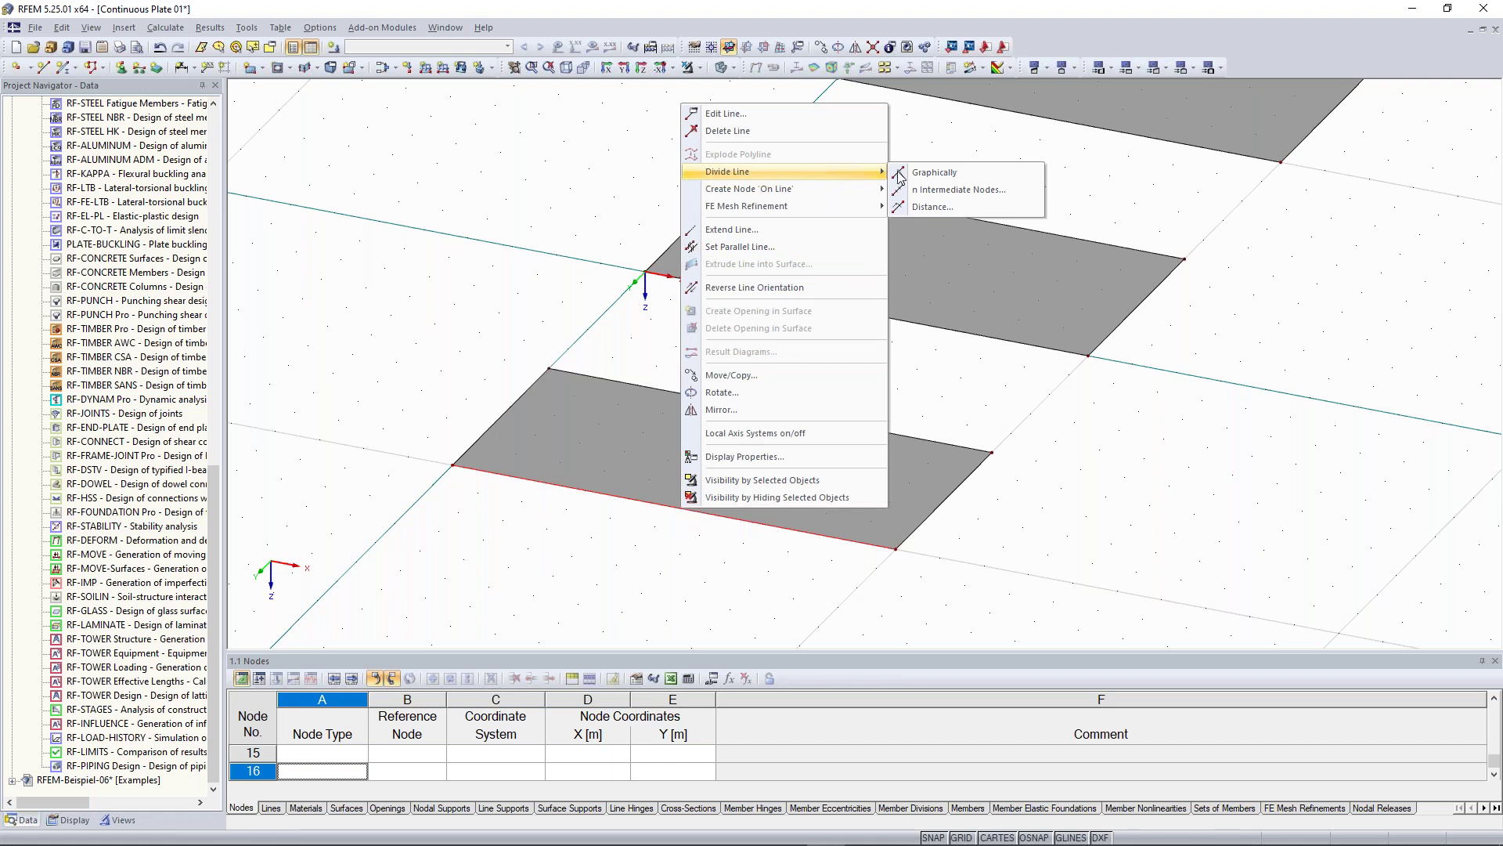
click(984, 197)
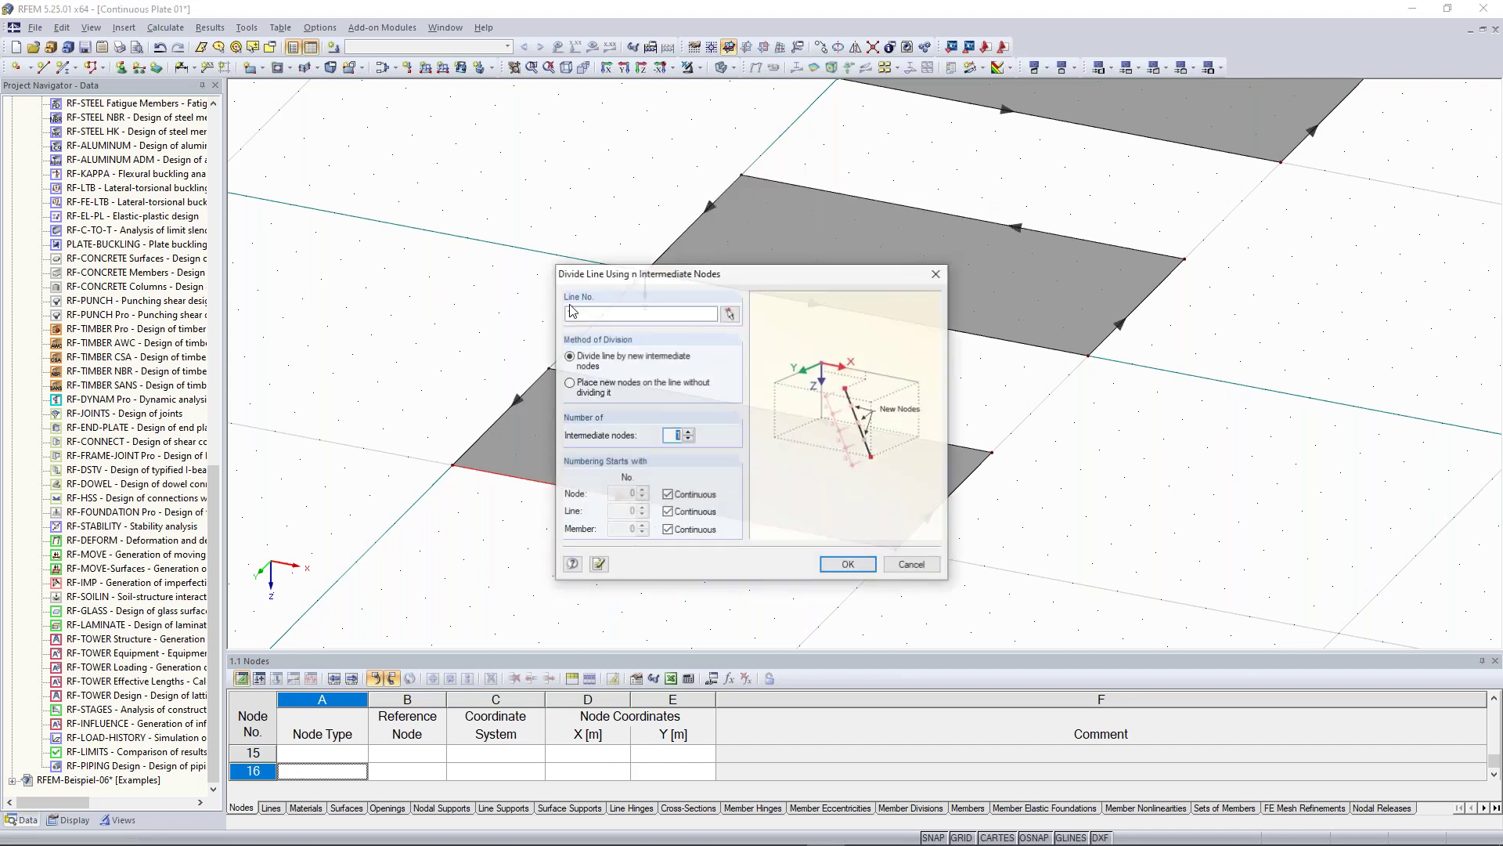
drag(720, 270, 1080, 140)
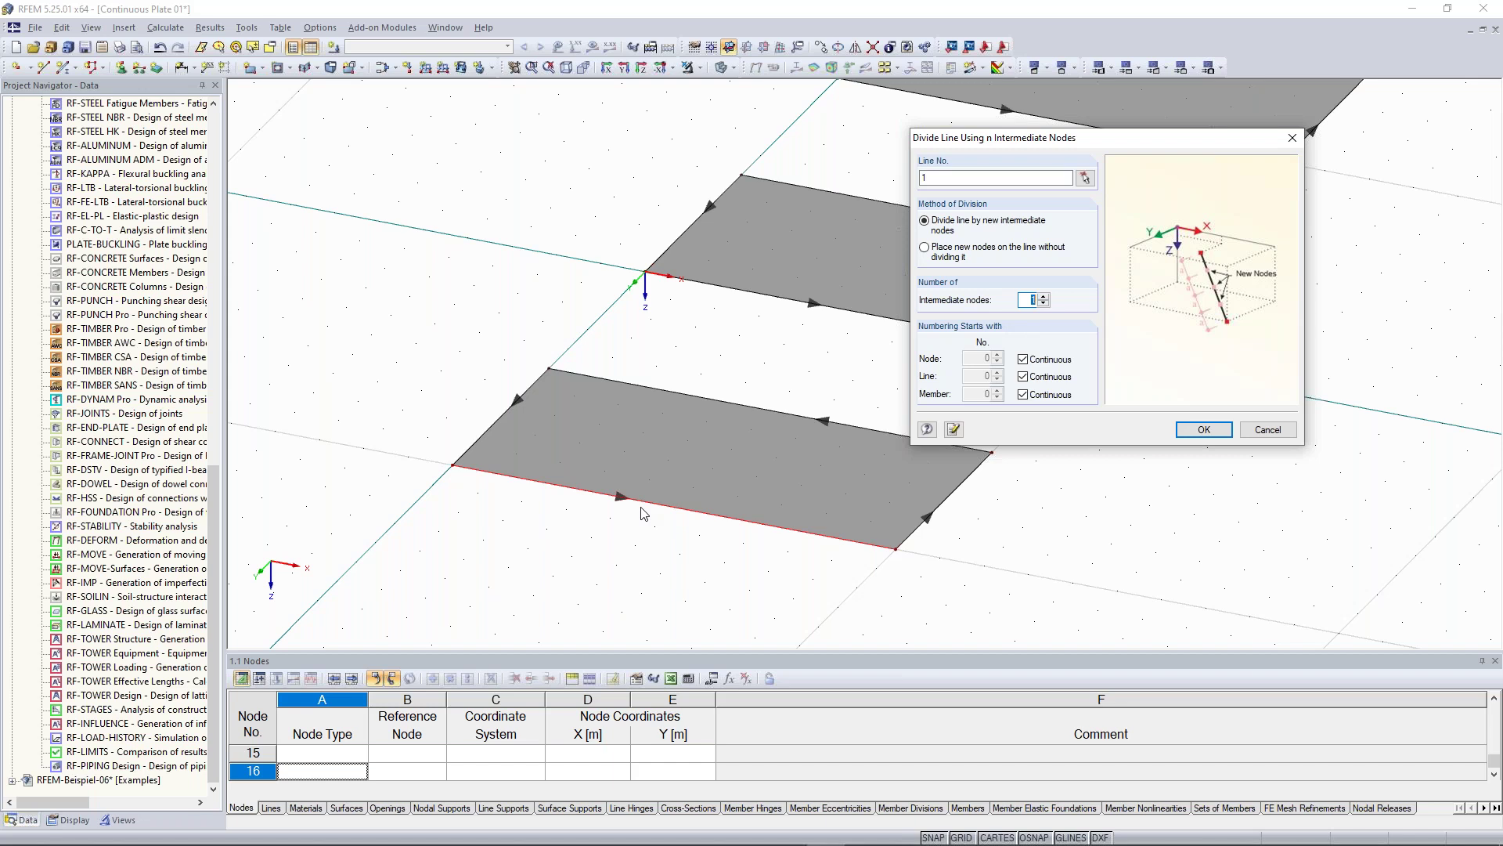
click(1042, 298)
click(1040, 302)
click(1204, 430)
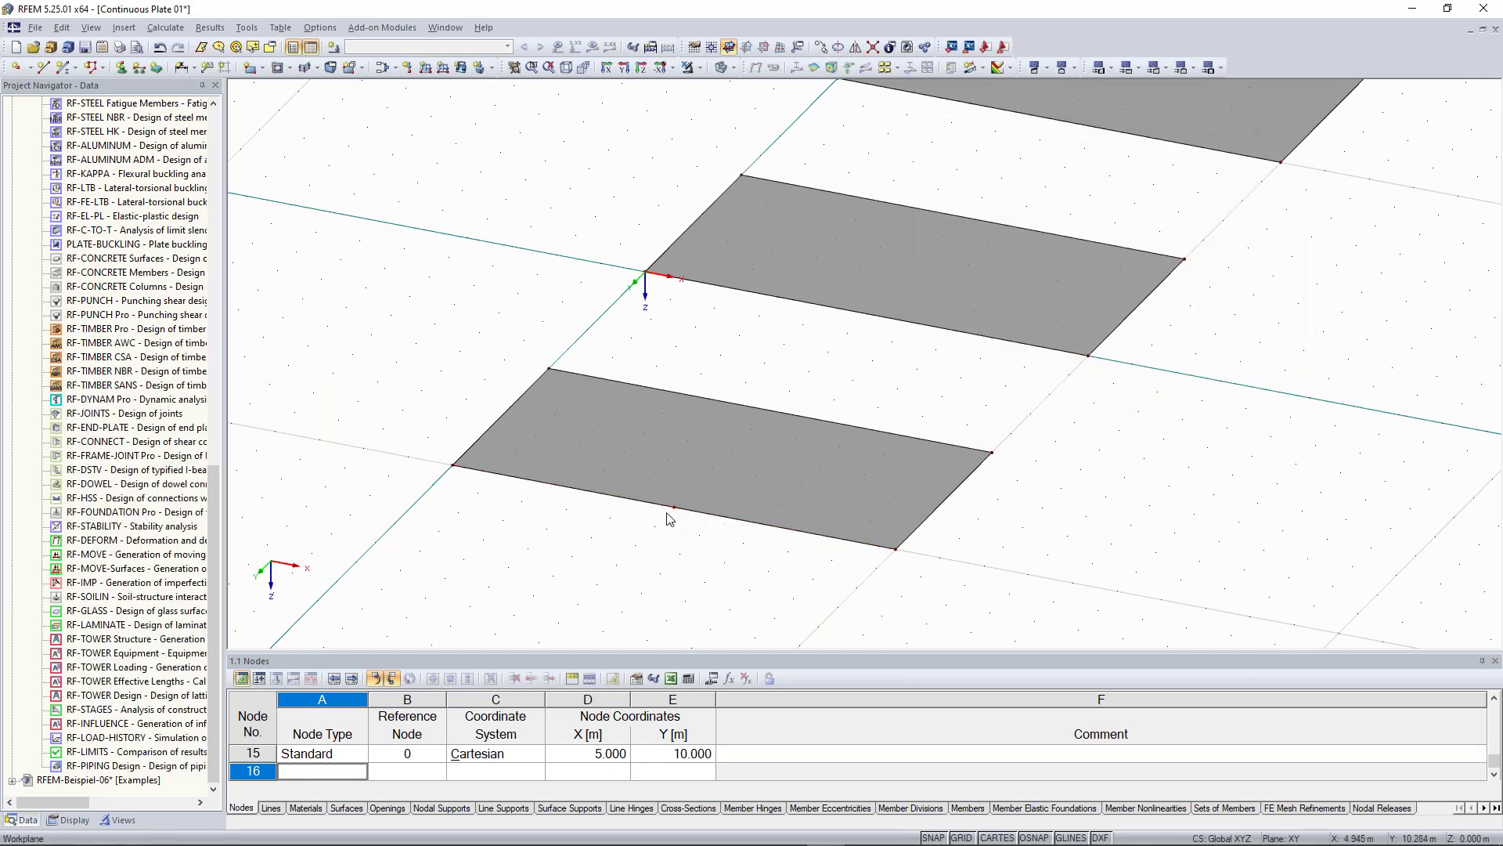
Step: Draw a line across the nearest plate from X 5 m, Y 10 m to X 5 m, Y 5 m
scroll(678, 513, up, 2)
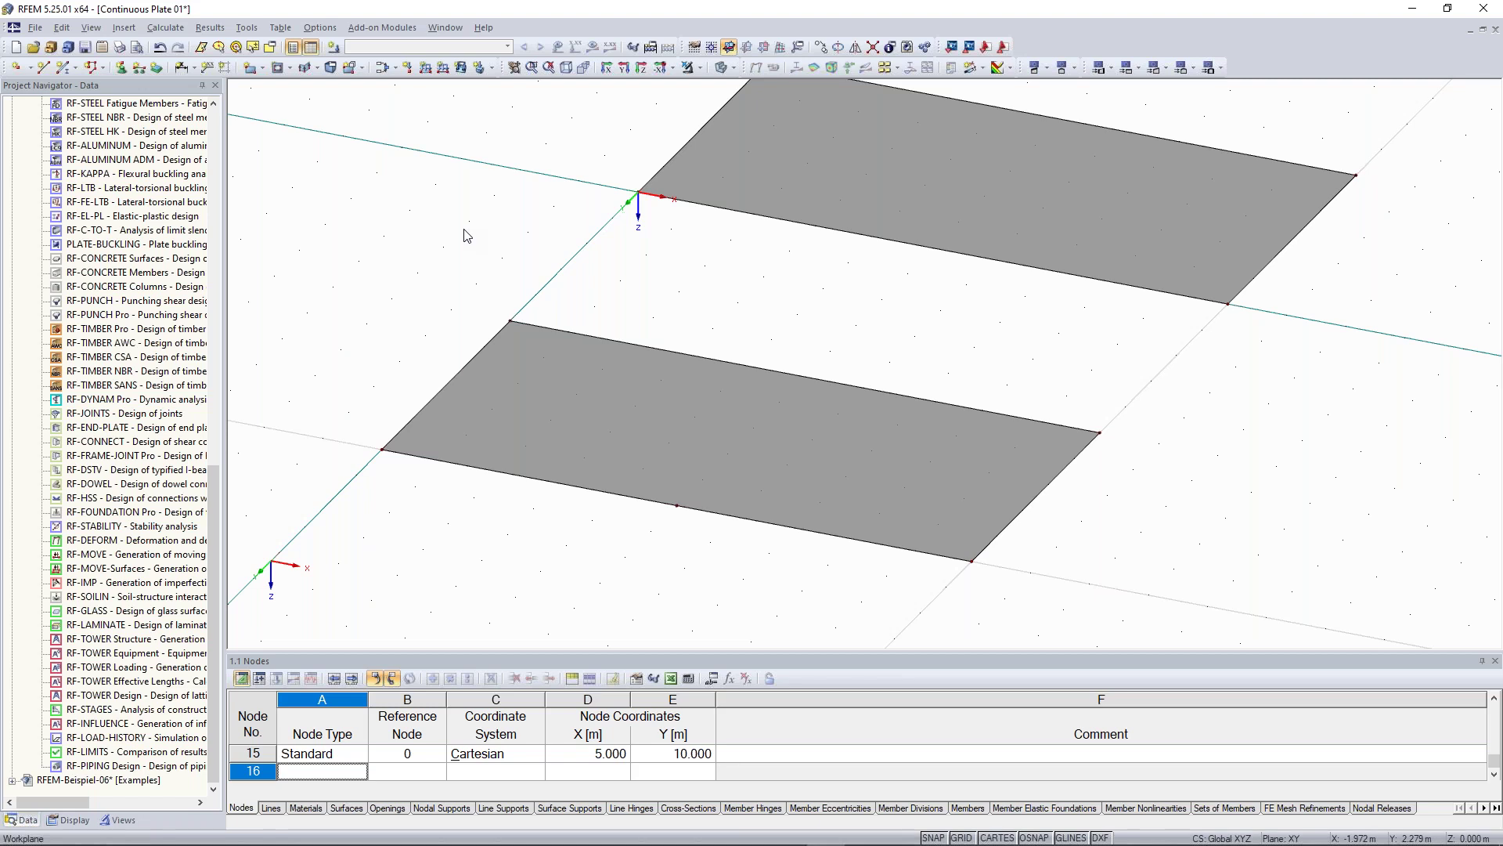
click(44, 70)
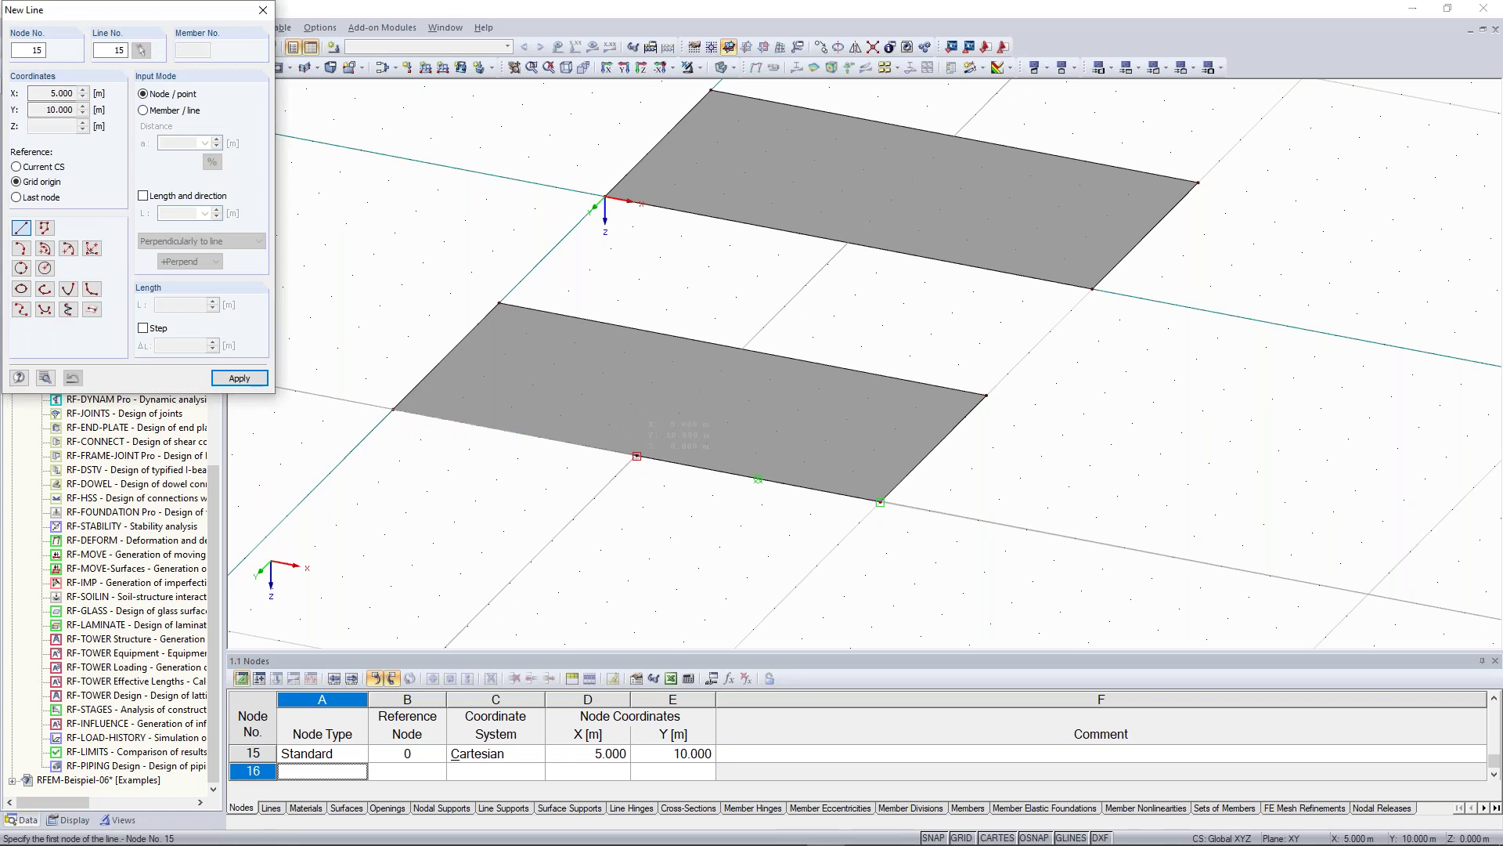
click(638, 456)
click(743, 349)
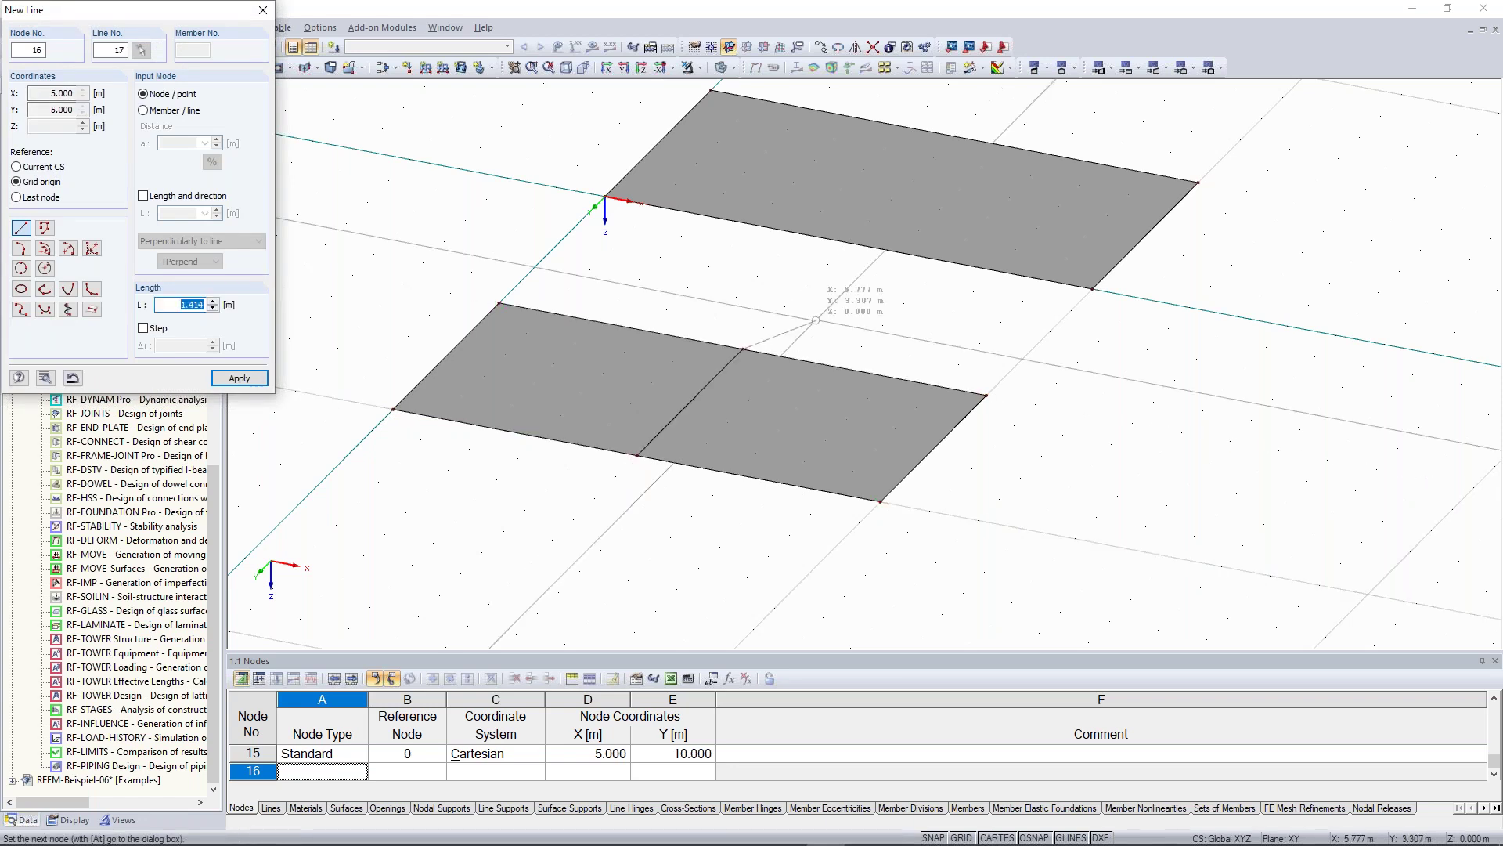
key(Escape)
key(Escape)
Step: Draw matching midspan lines between the long edges of the other two plates
scroll(832, 313, down, 1)
middle_drag(833, 304, 713, 403)
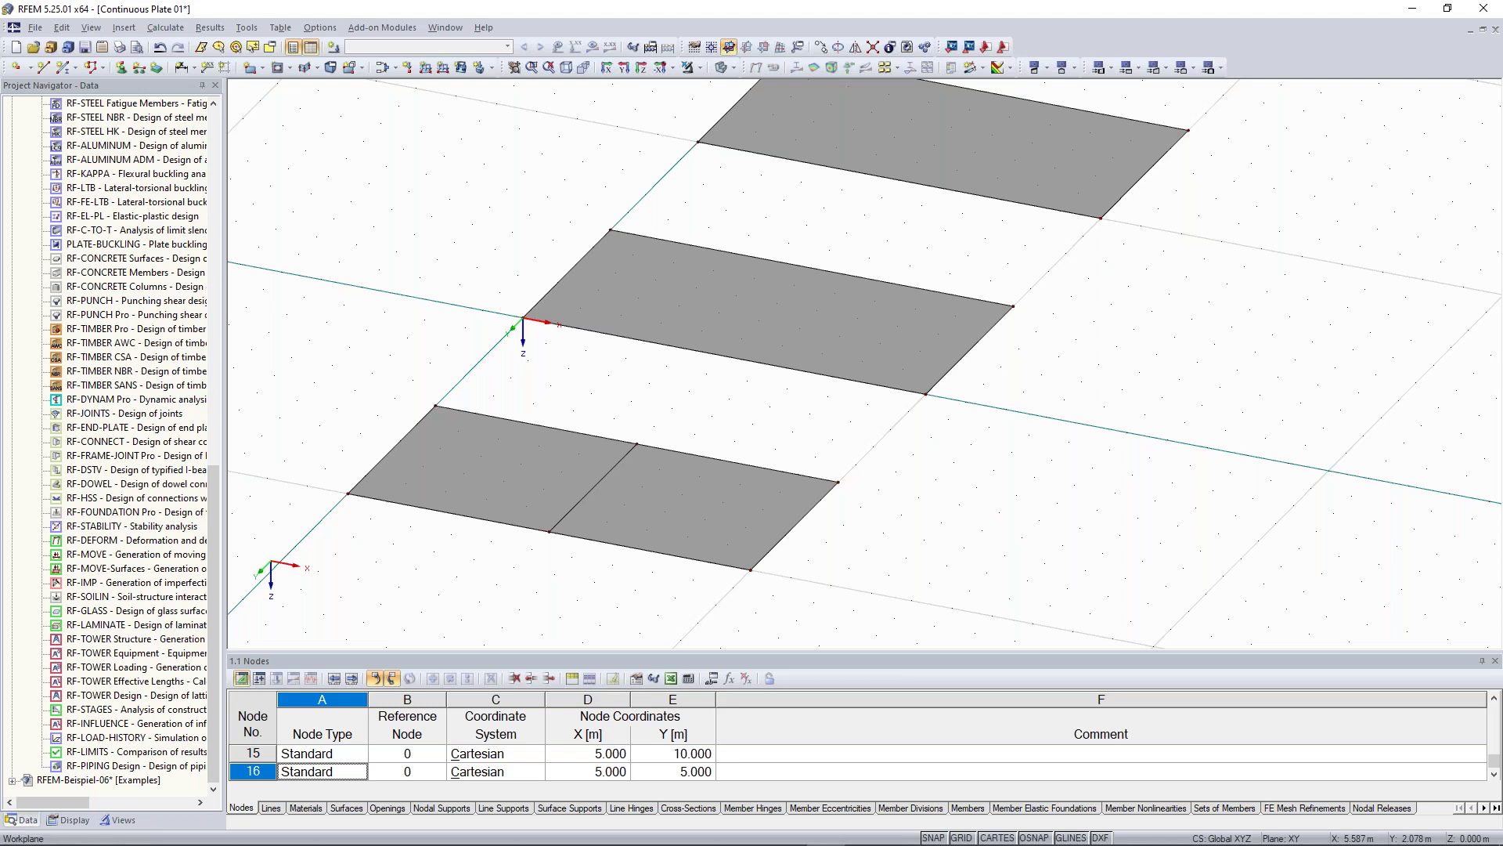
click(585, 510)
scroll(681, 346, down, 1)
middle_drag(603, 375, 617, 397)
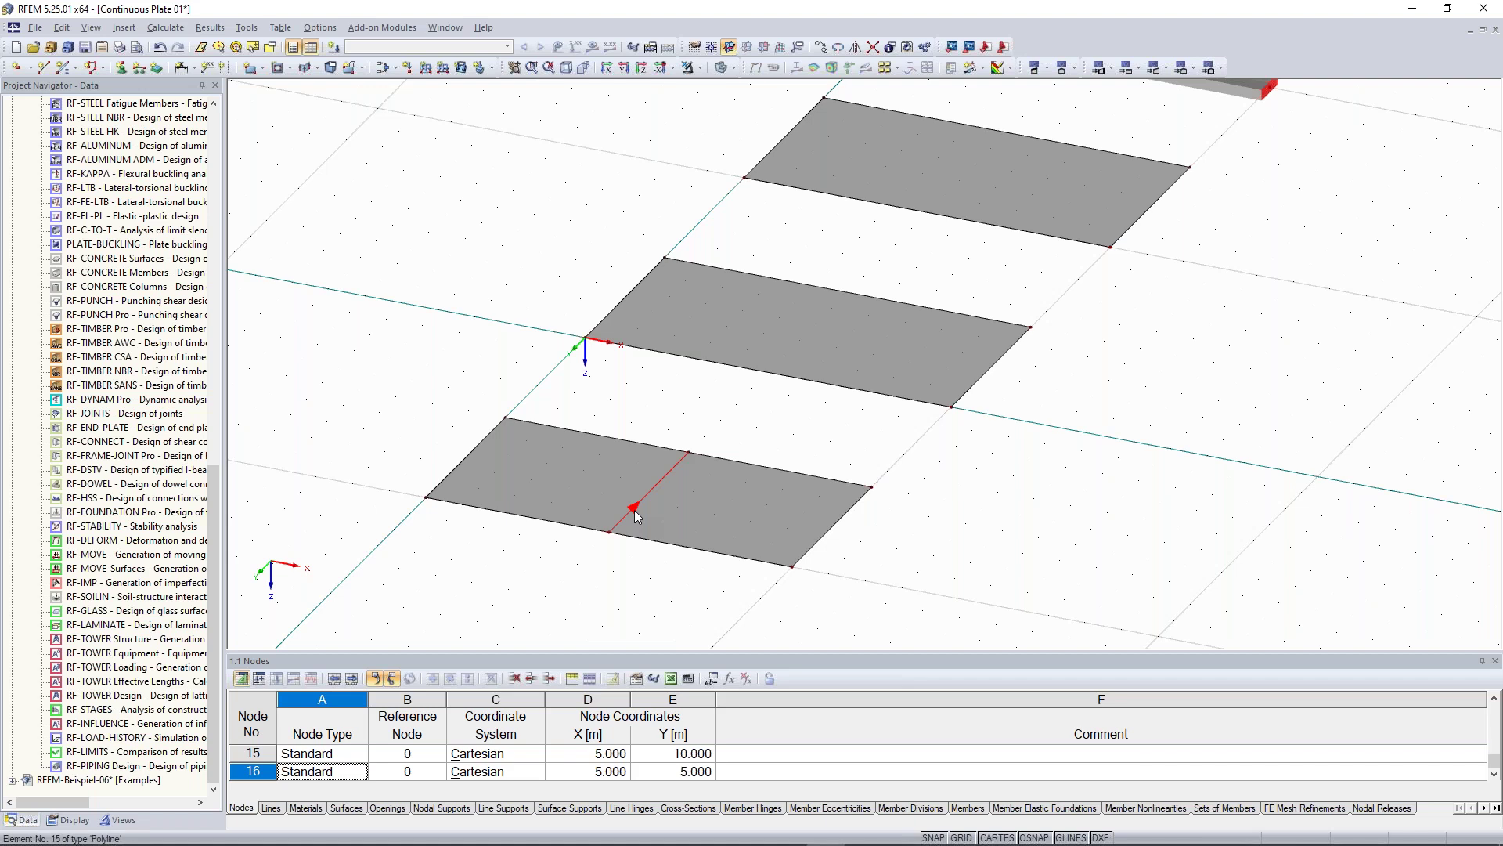
middle_drag(718, 392, 574, 486)
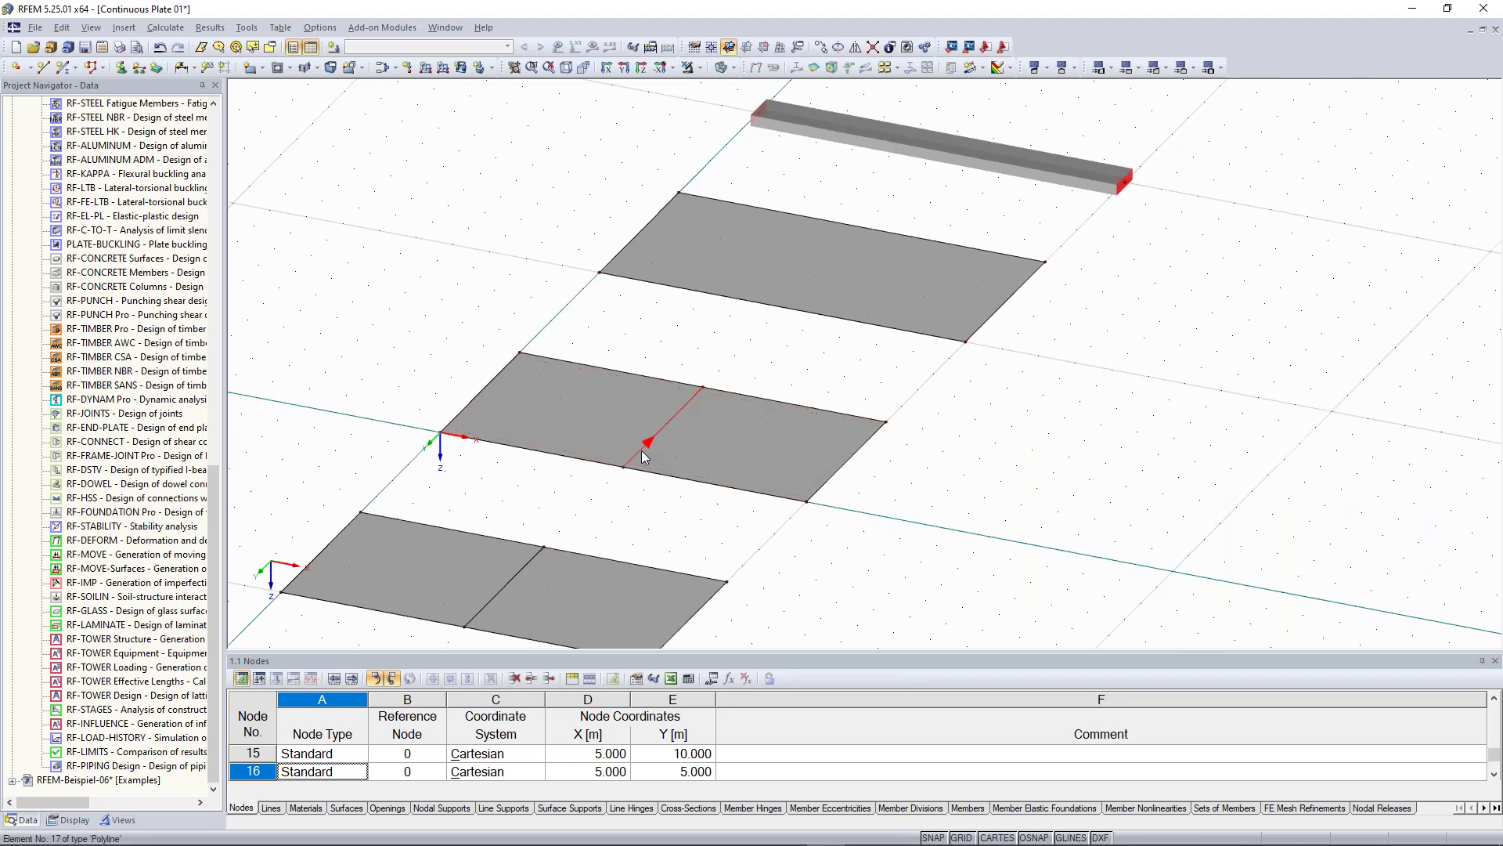
click(641, 453)
click(783, 306)
click(863, 226)
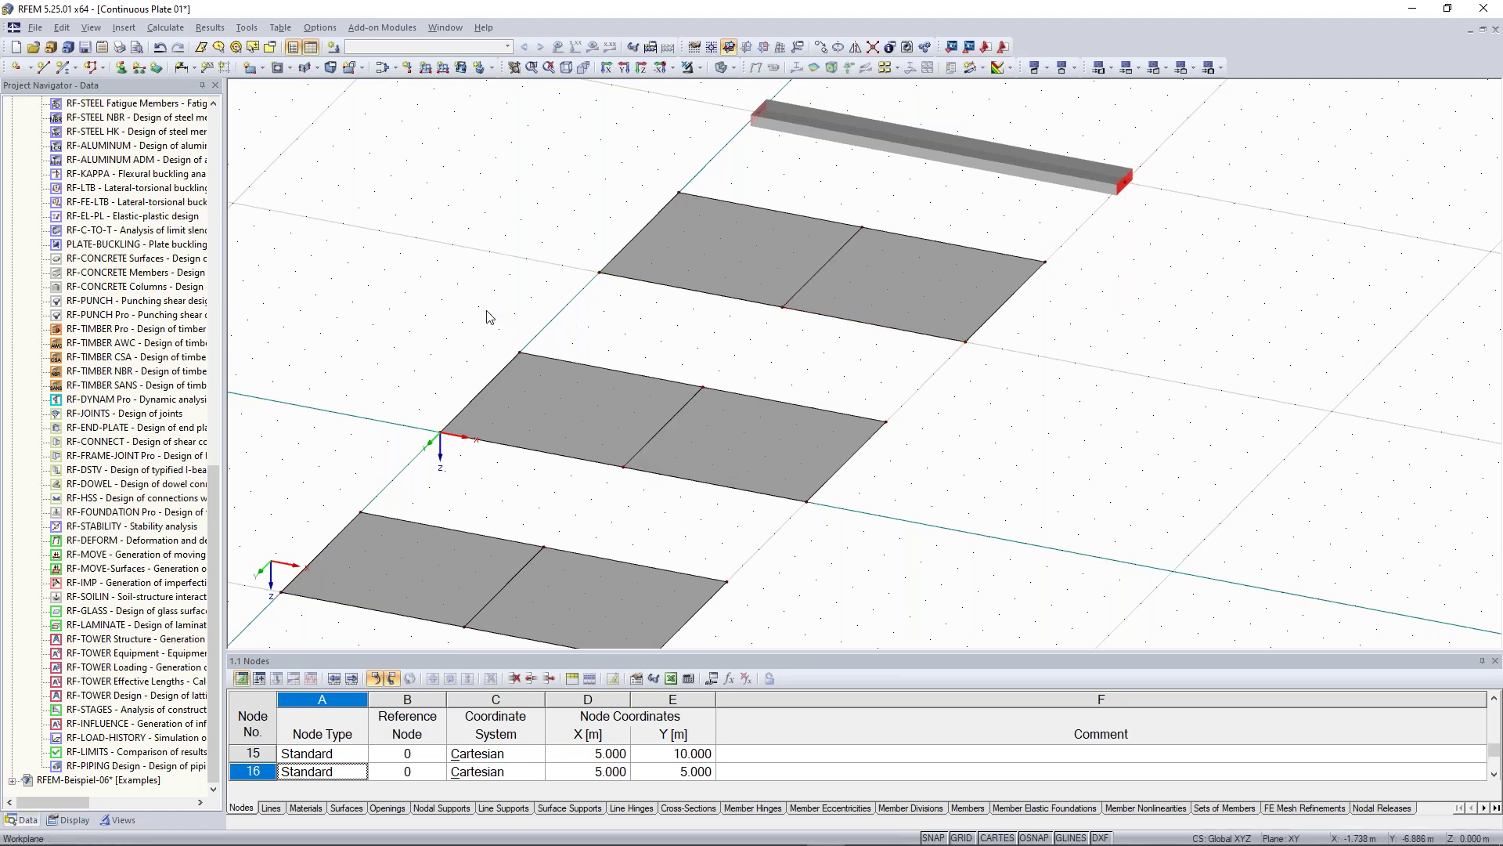
Step: Open the distance-based division of the beam member and keep the beam visible beside the dialog
scroll(451, 304, down, 2)
ctrl+middle_drag(451, 304, 544, 297)
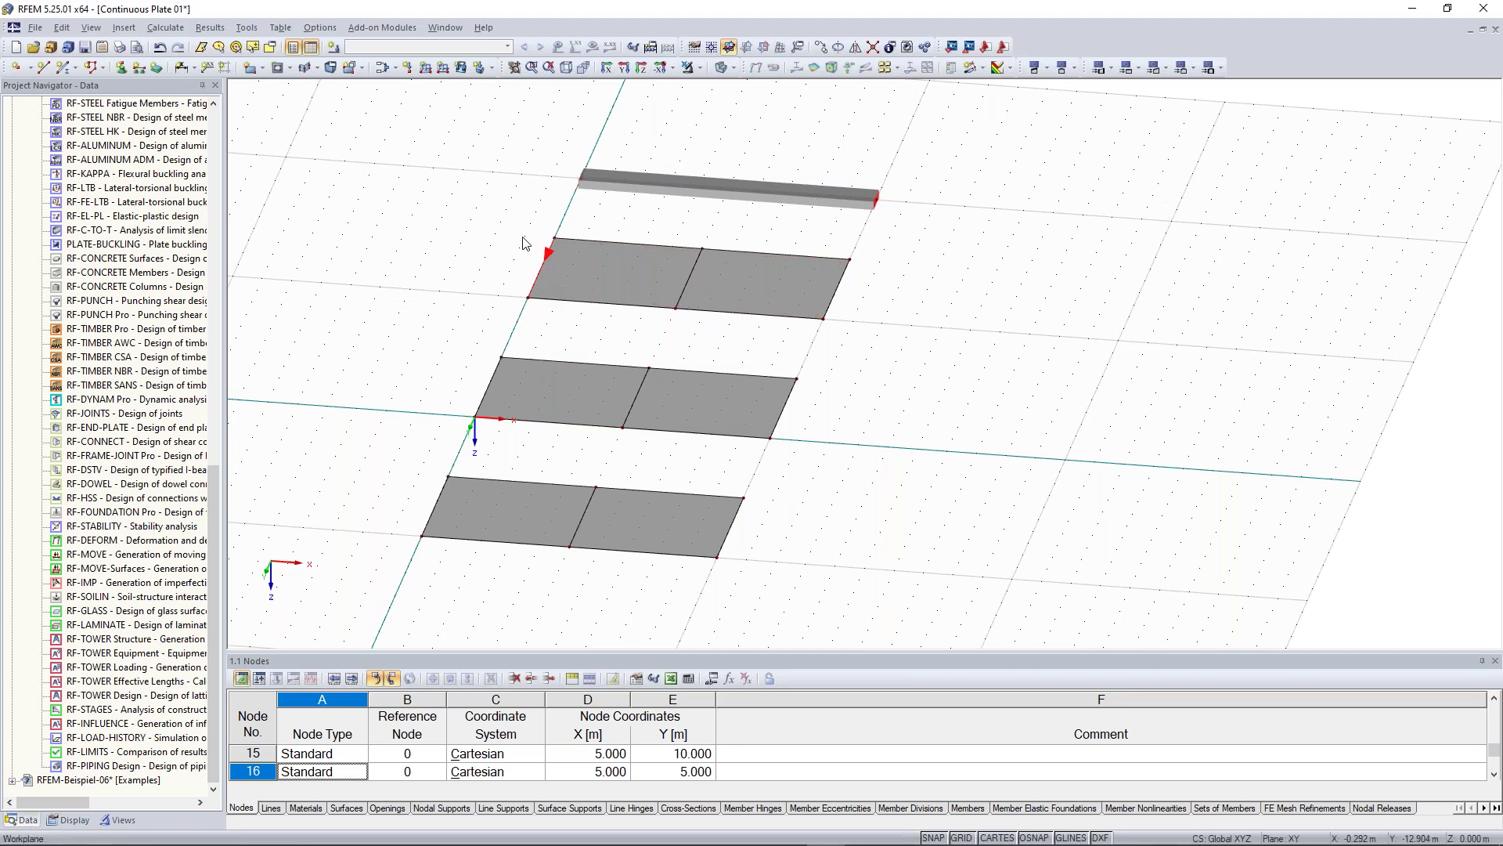
scroll(795, 424, up, 2)
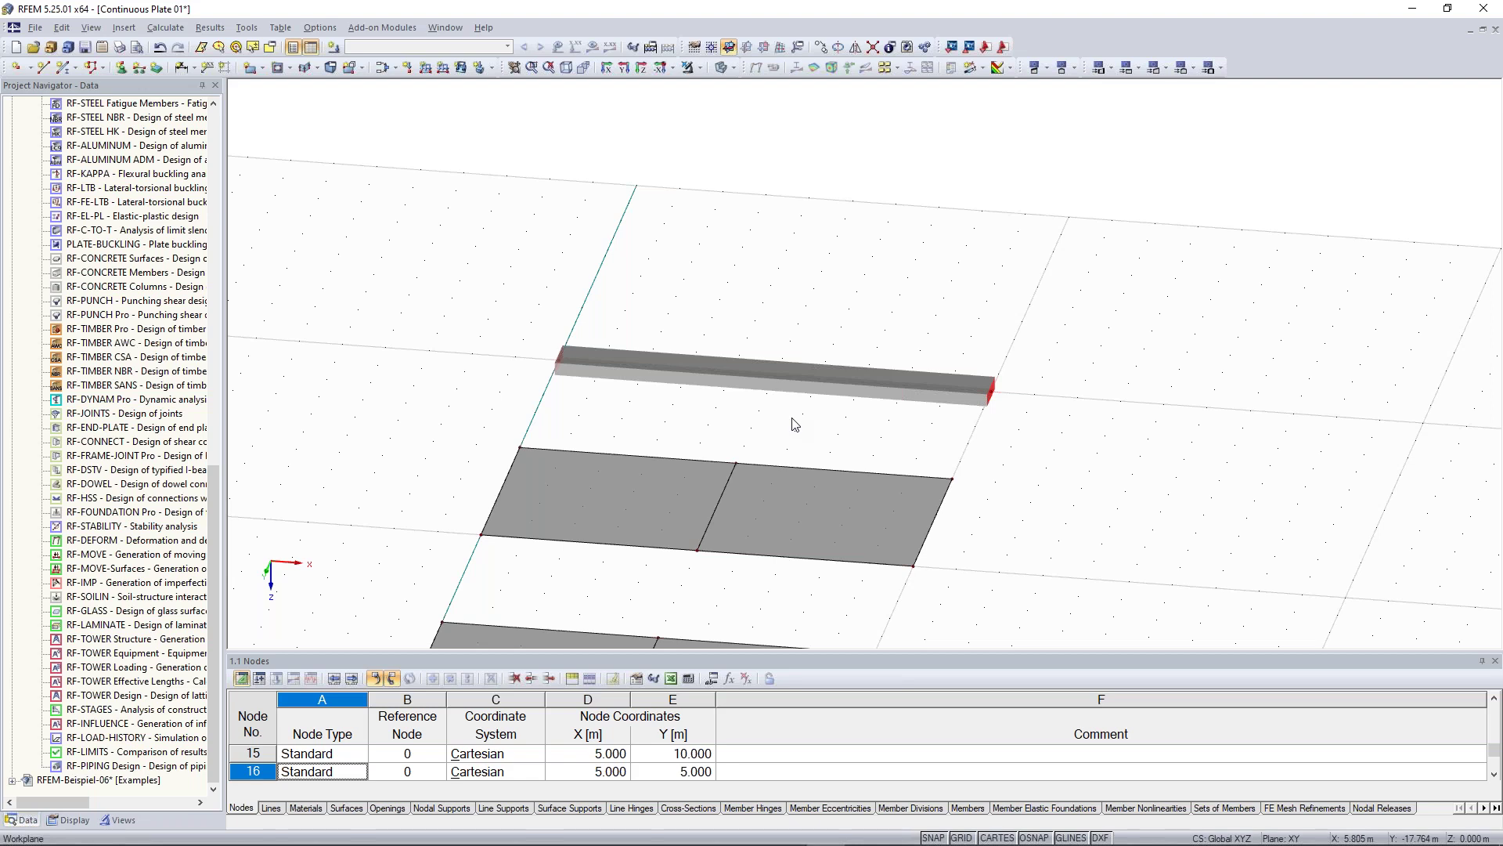
drag(694, 244, 1193, 147)
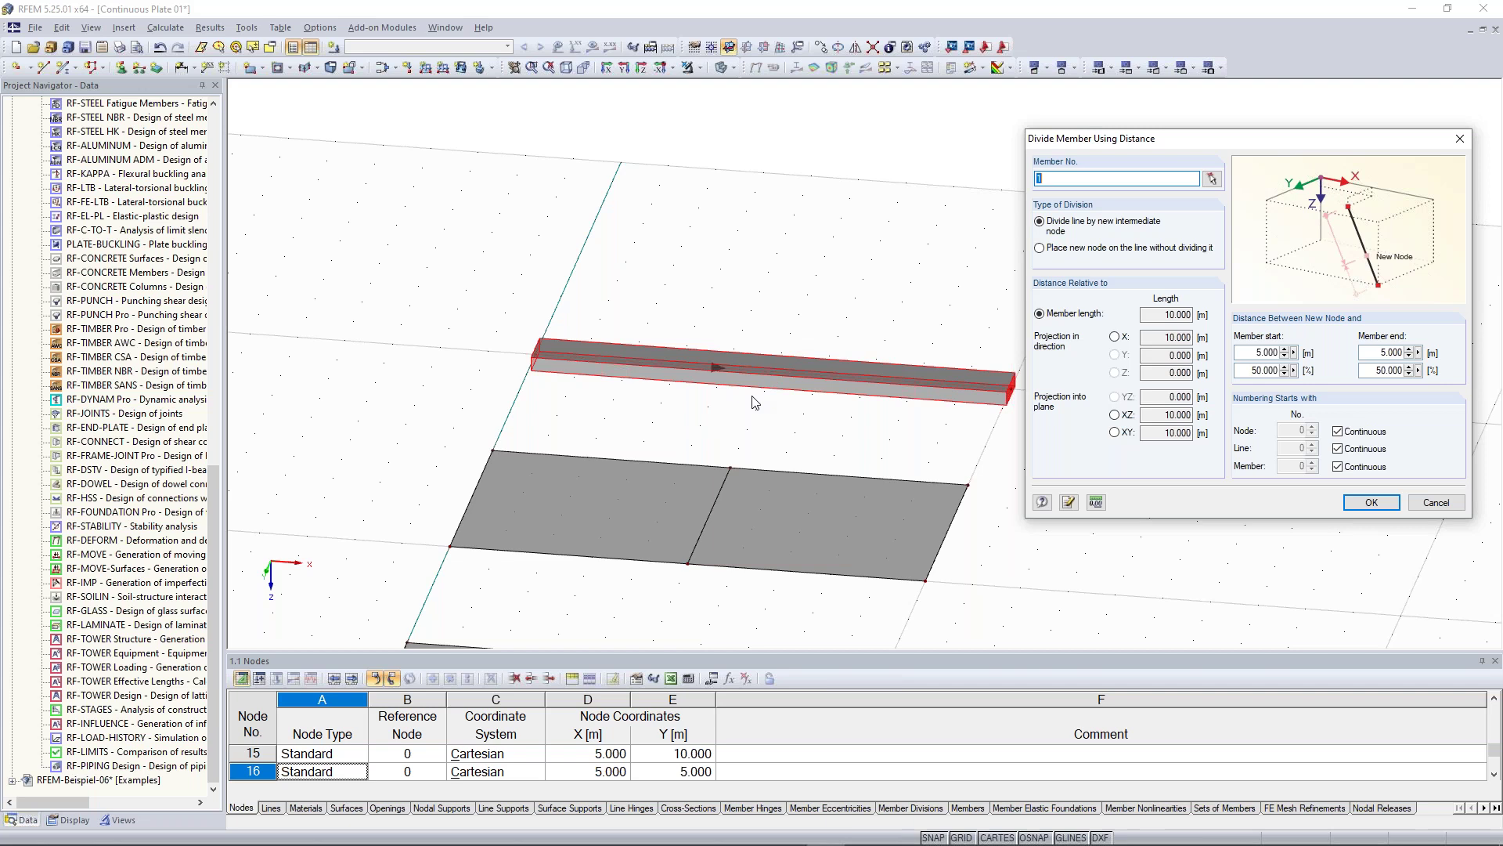
Step: Try member start distances of 3 m and 6 m for the beam's new dividing node
double_click(1255, 370)
click(1249, 372)
drag(1250, 353, 1275, 353)
click(1249, 354)
drag(1257, 353, 1292, 359)
text(3)
click(1381, 352)
drag(1255, 352, 1412, 351)
text(6)
Step: Divide the beam with a new intermediate node at 50 % of its length and check the node between the segments
click(1258, 351)
double_click(1253, 370)
text(50)
click(1258, 352)
click(1370, 502)
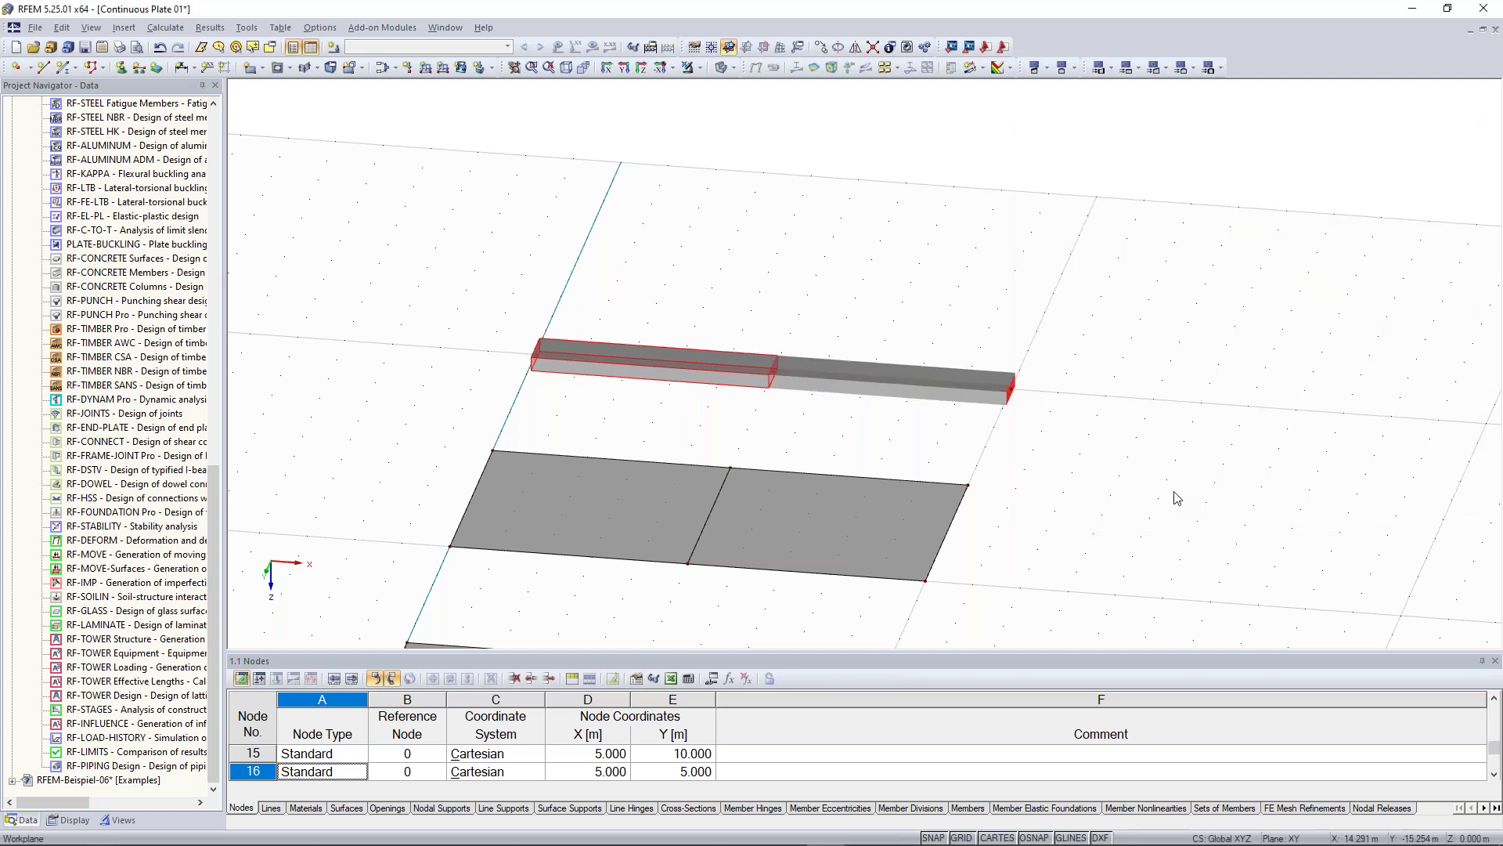
drag(776, 370, 825, 426)
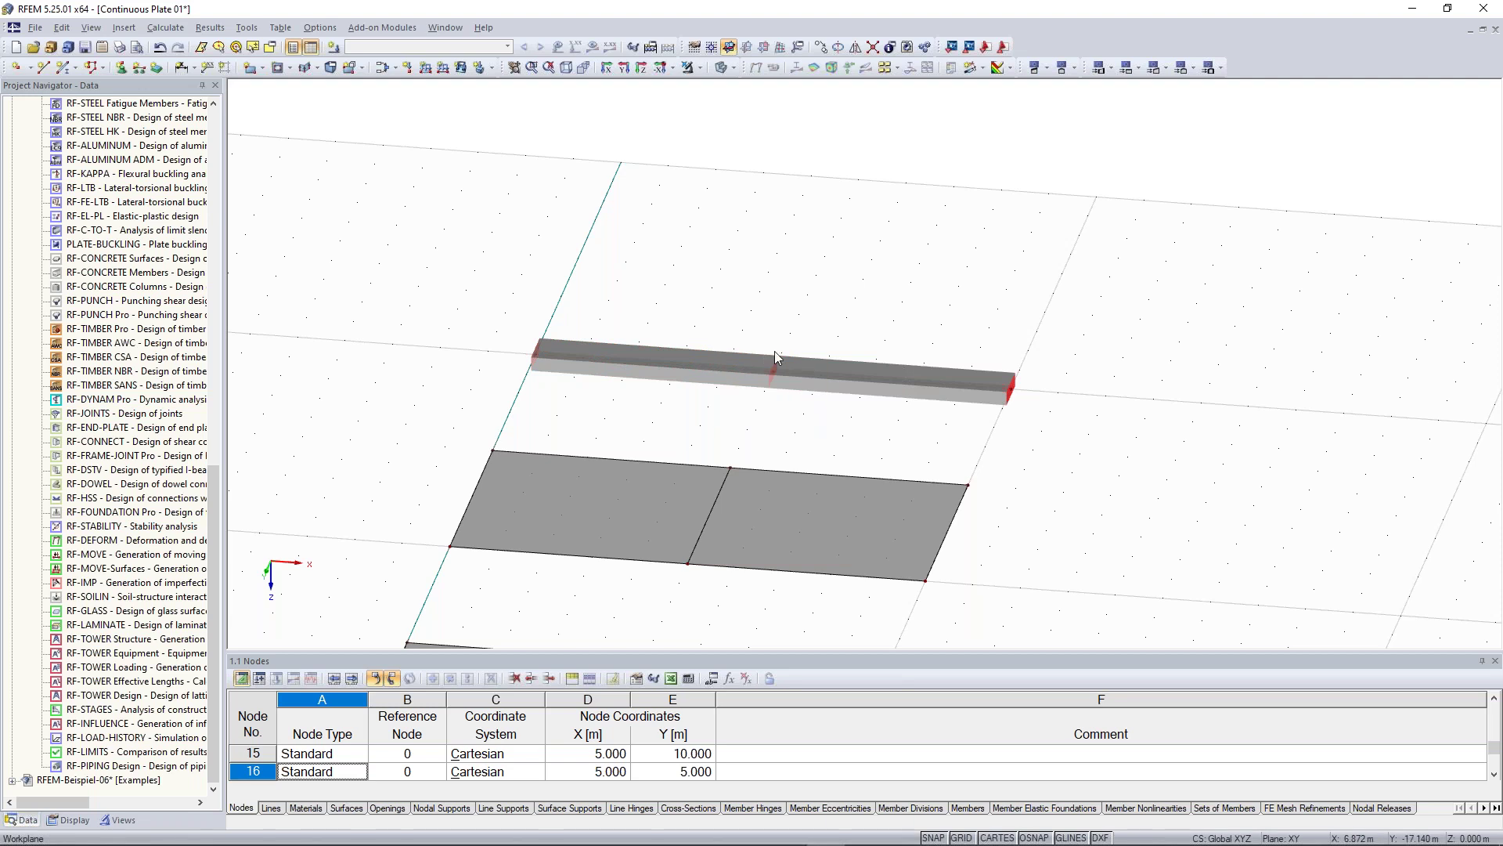
drag(747, 304, 825, 420)
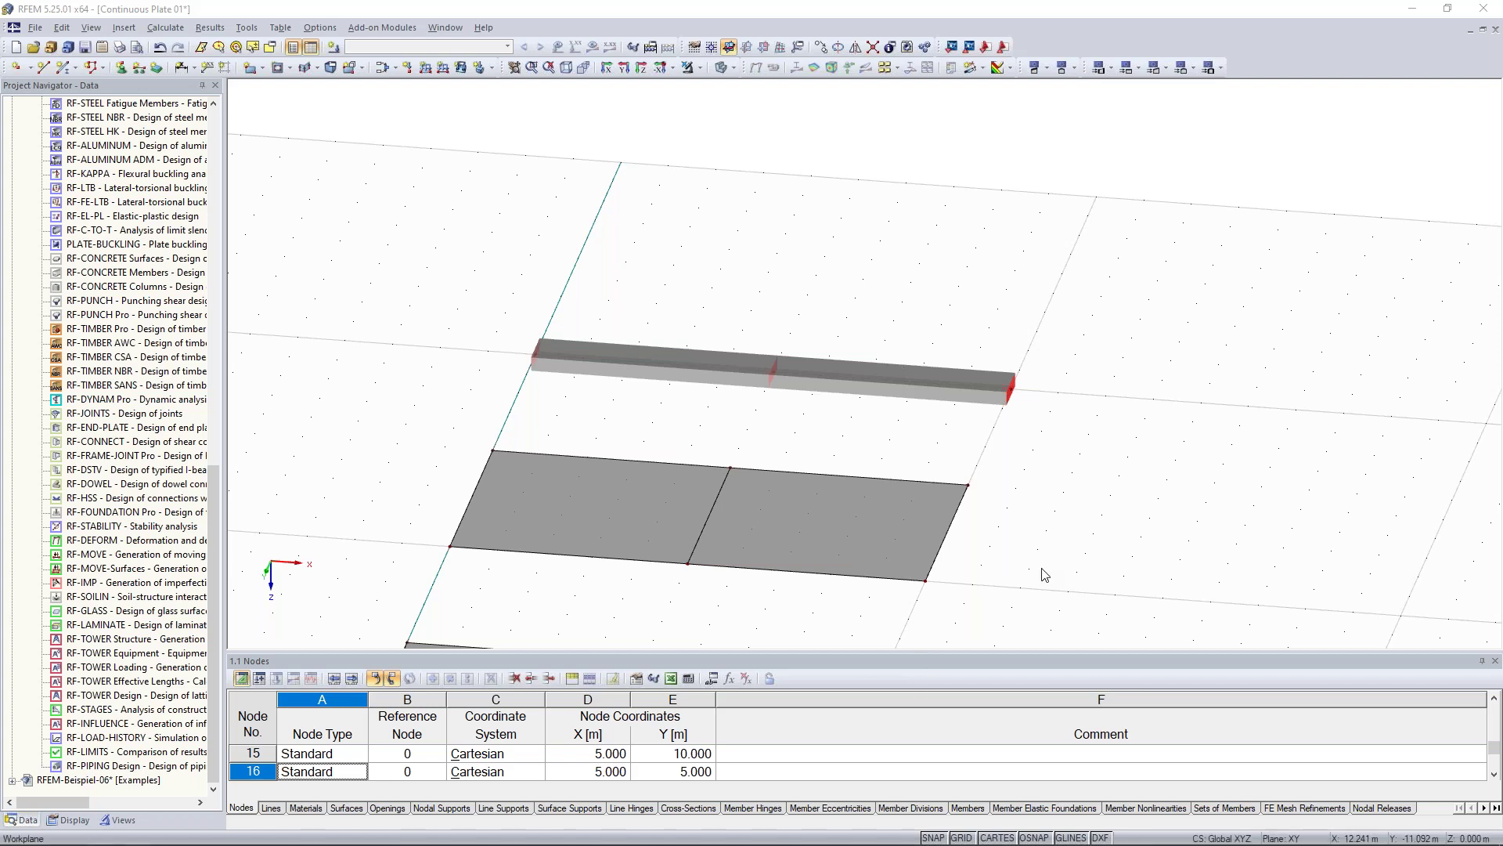
Step: Open the beam's rectangular cross-section for editing and try the description Rectangle 900/300
scroll(1044, 576, down, 2)
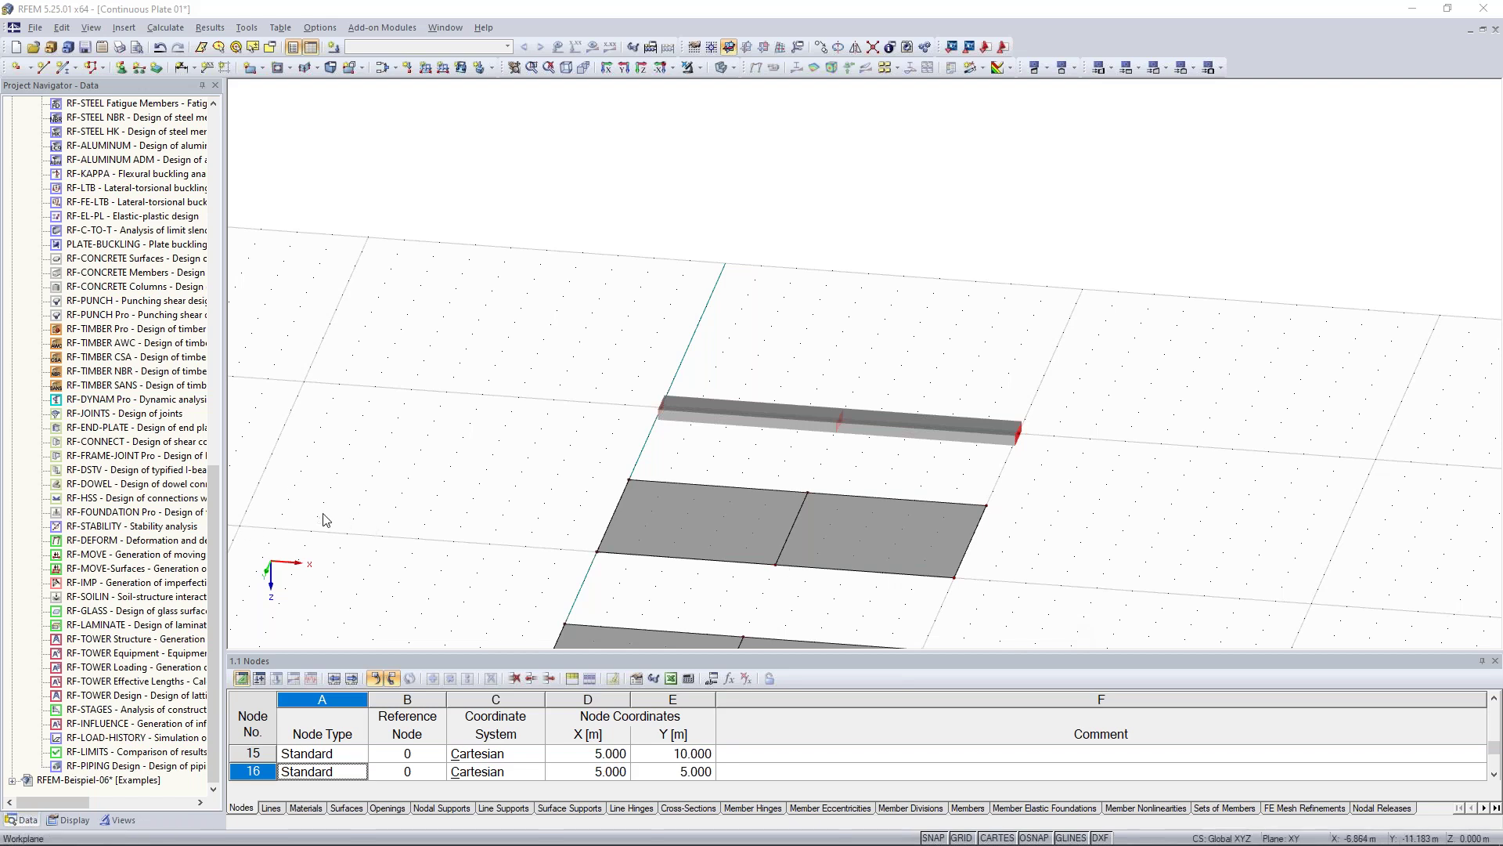
drag(212, 468, 209, 147)
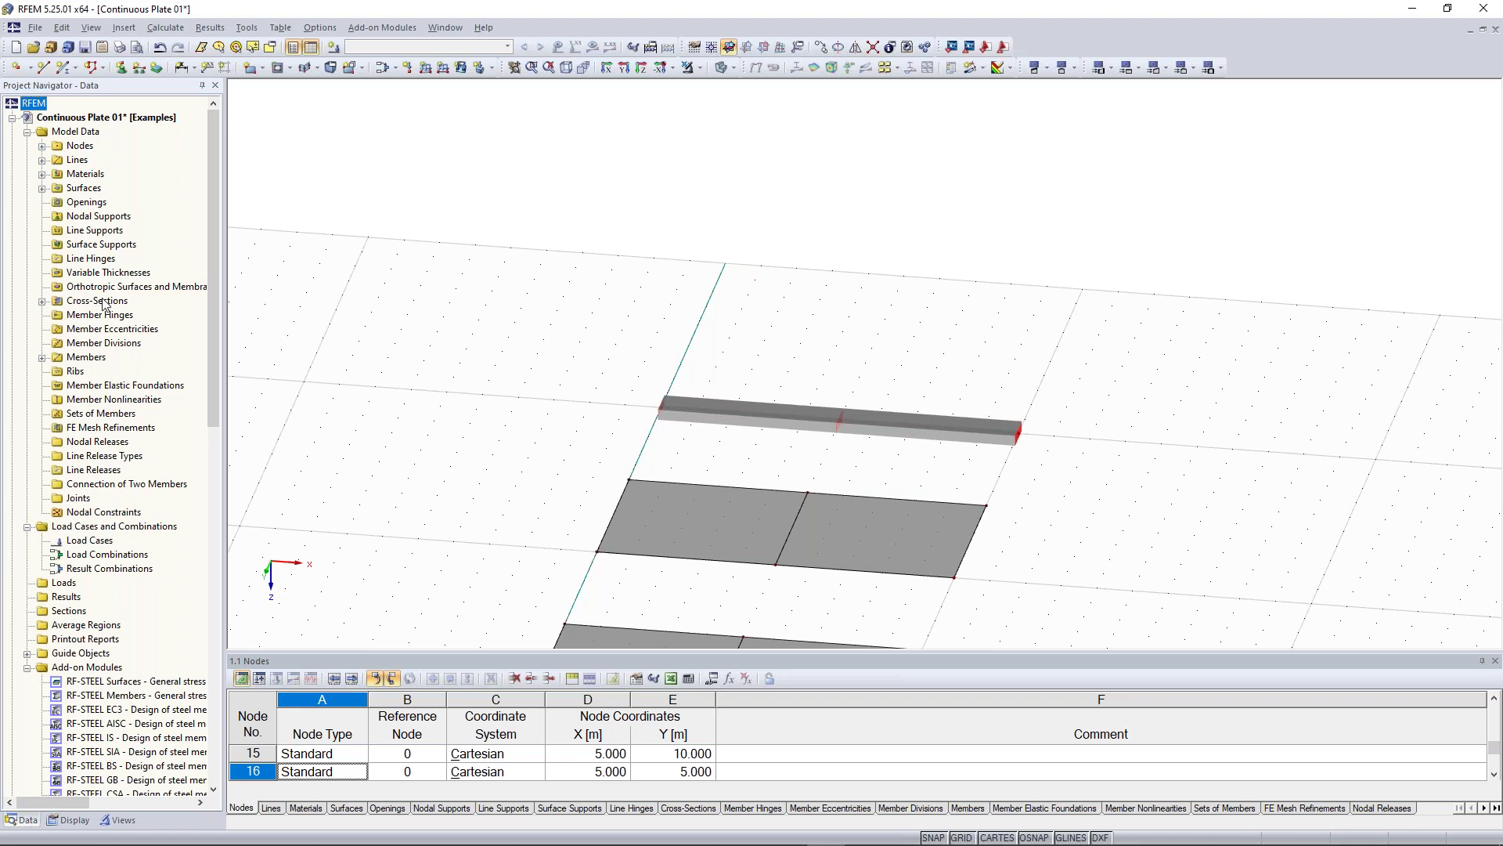
click(43, 302)
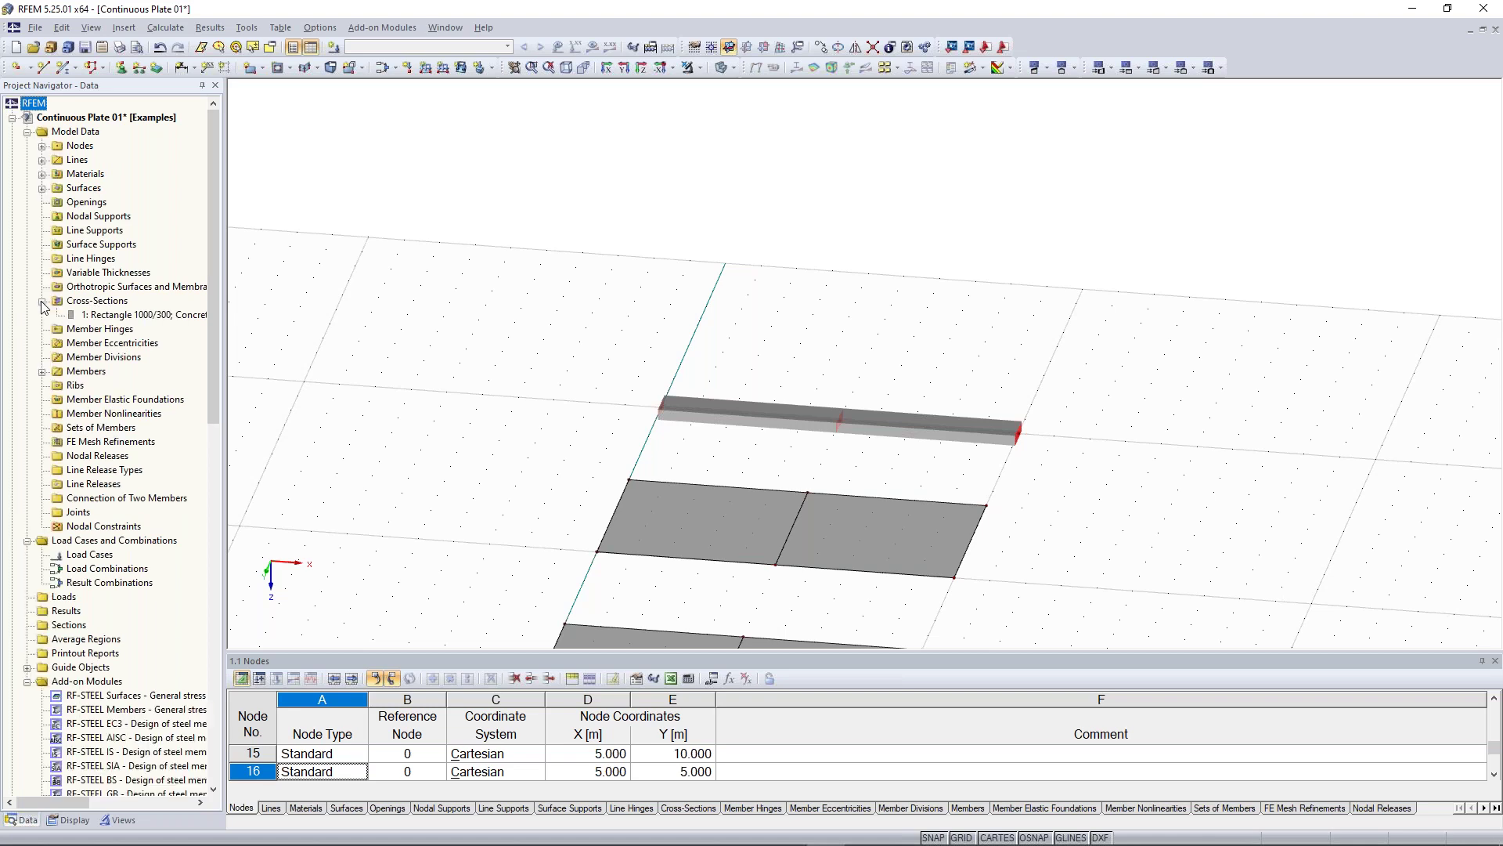
right_click(106, 315)
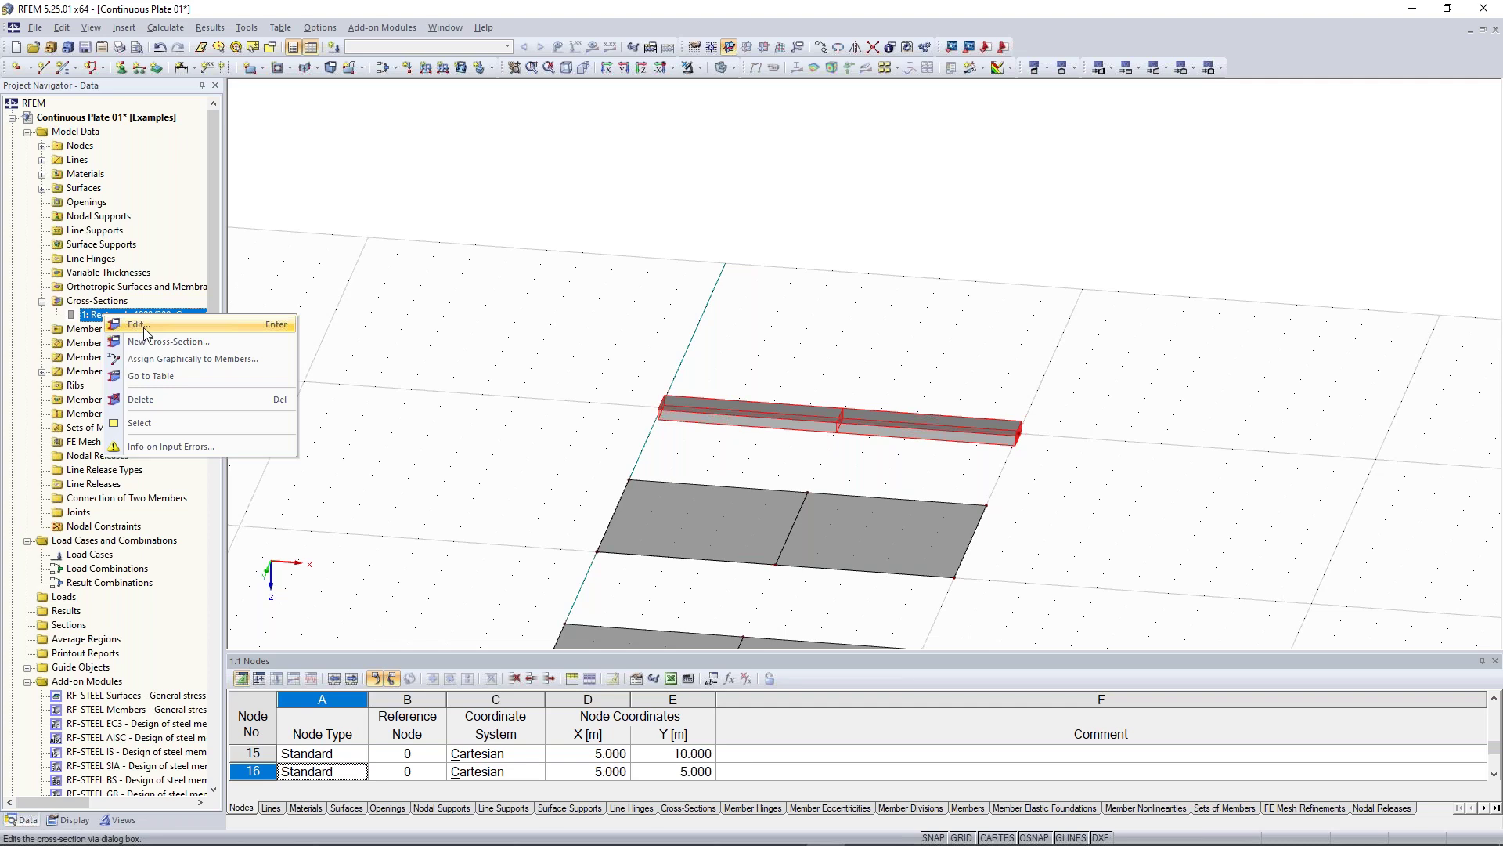
click(140, 325)
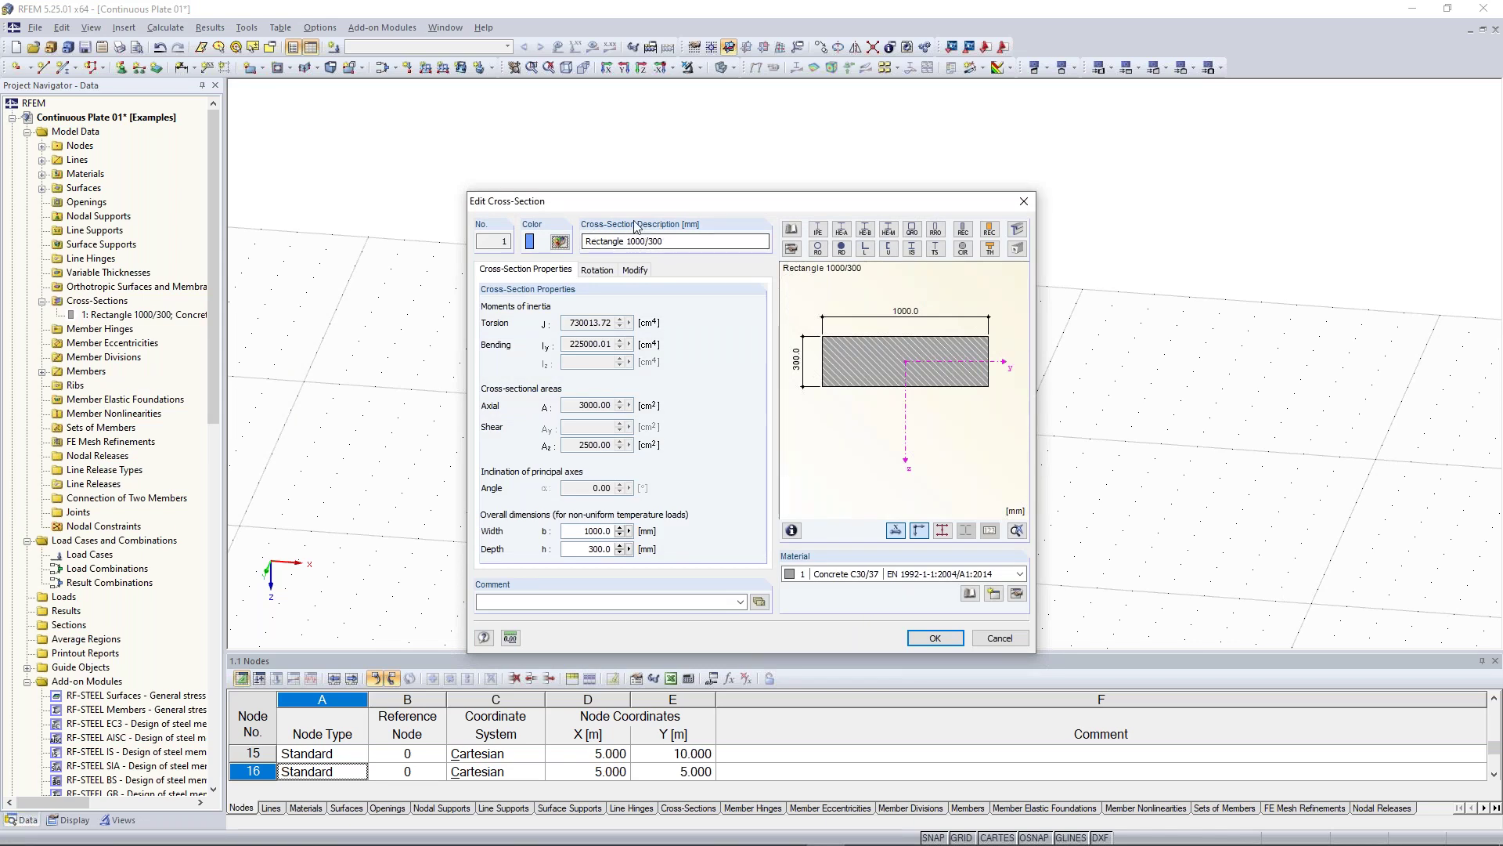
drag(627, 242, 646, 242)
text(900)
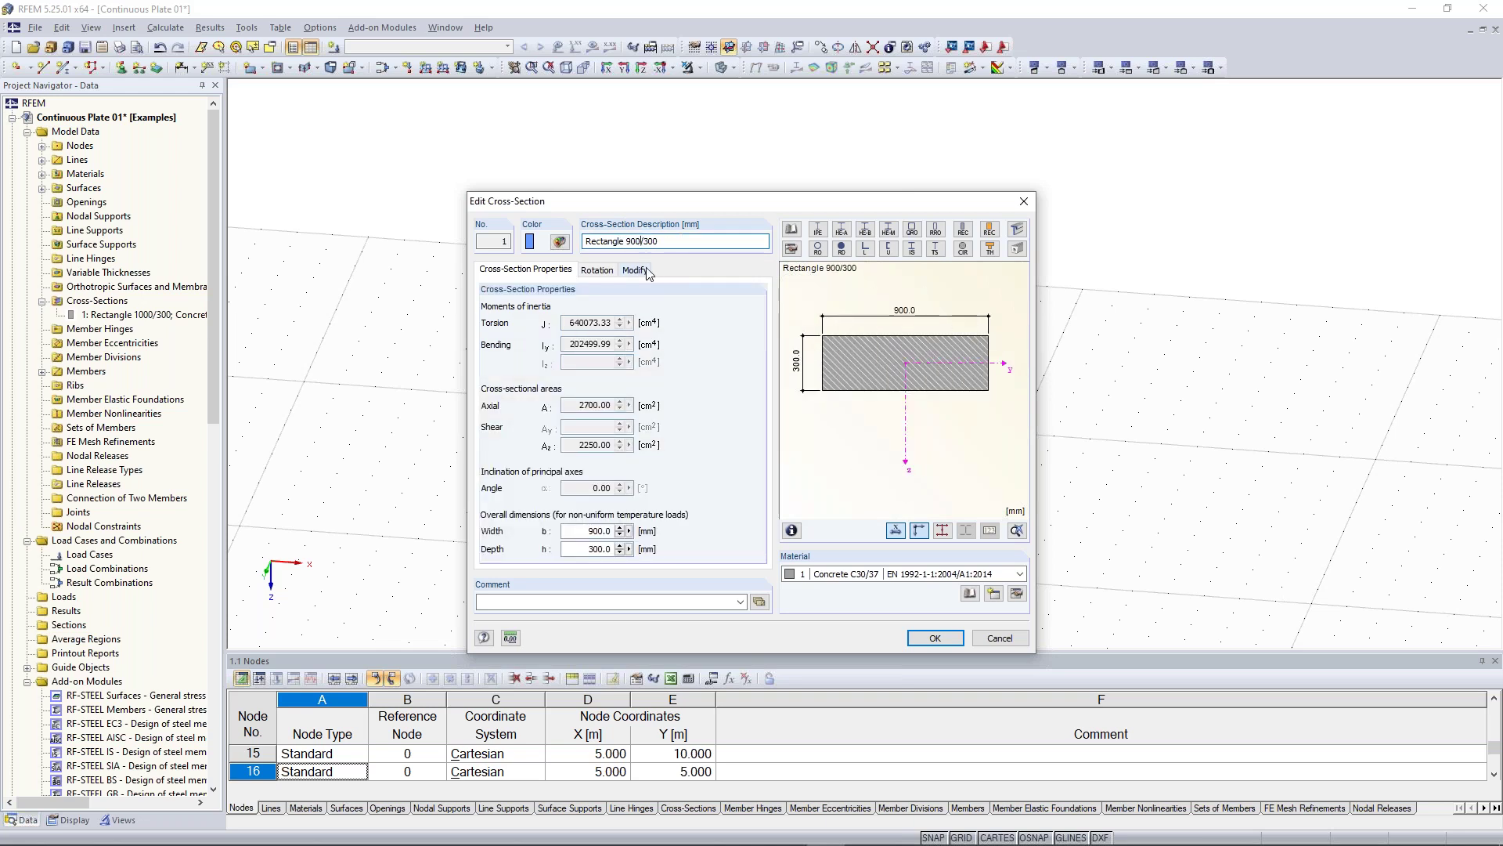
Step: Try a 200 mm depth with widths of 100 and 1000 mm in the cross-section description, then restore Rectangle 1000/300
drag(644, 242, 659, 242)
text(200)
drag(627, 241, 640, 238)
text(100)
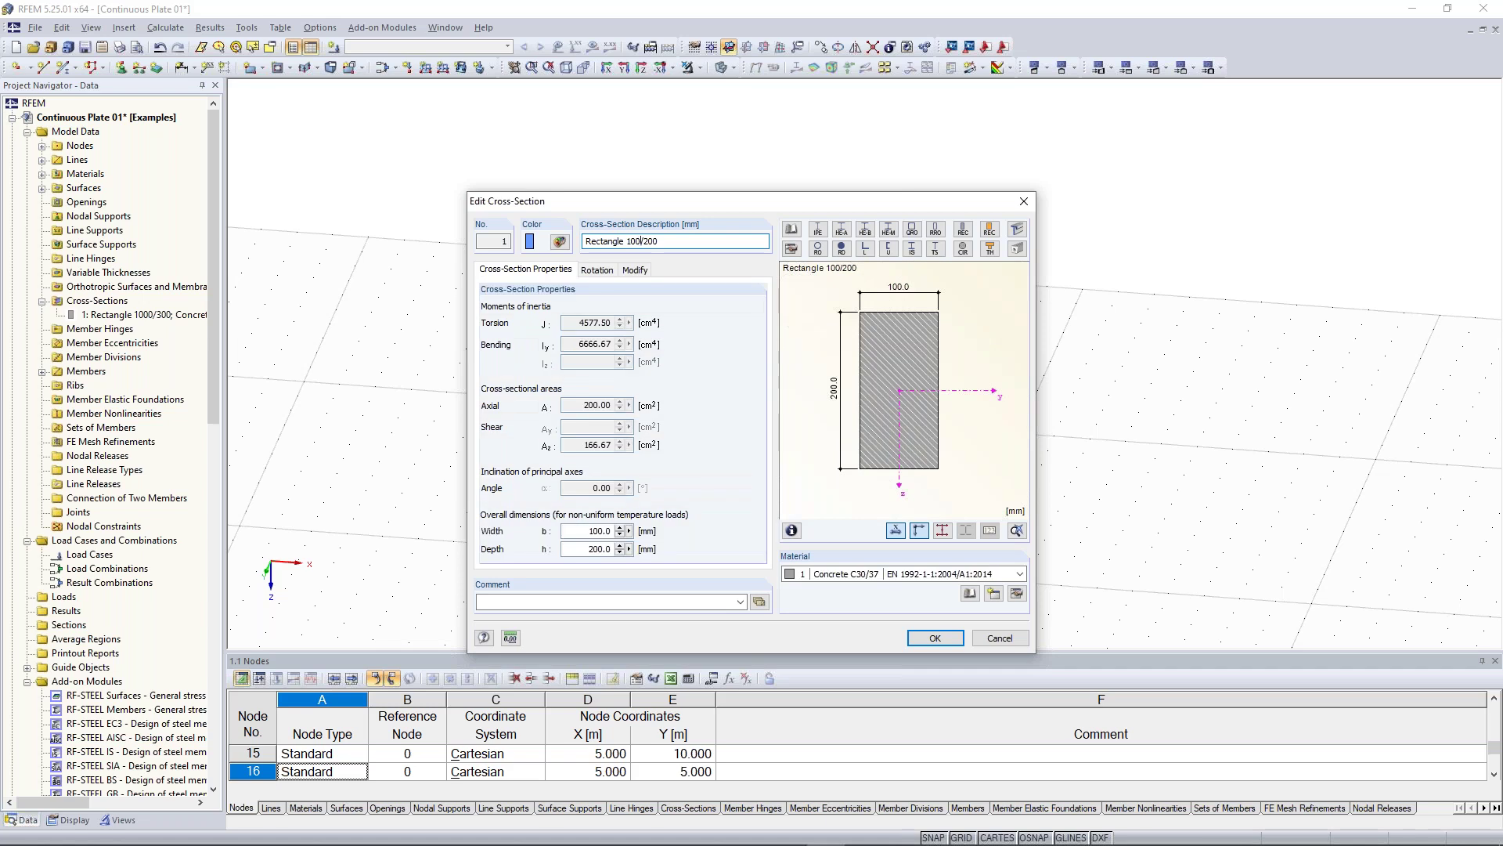
text(0/)
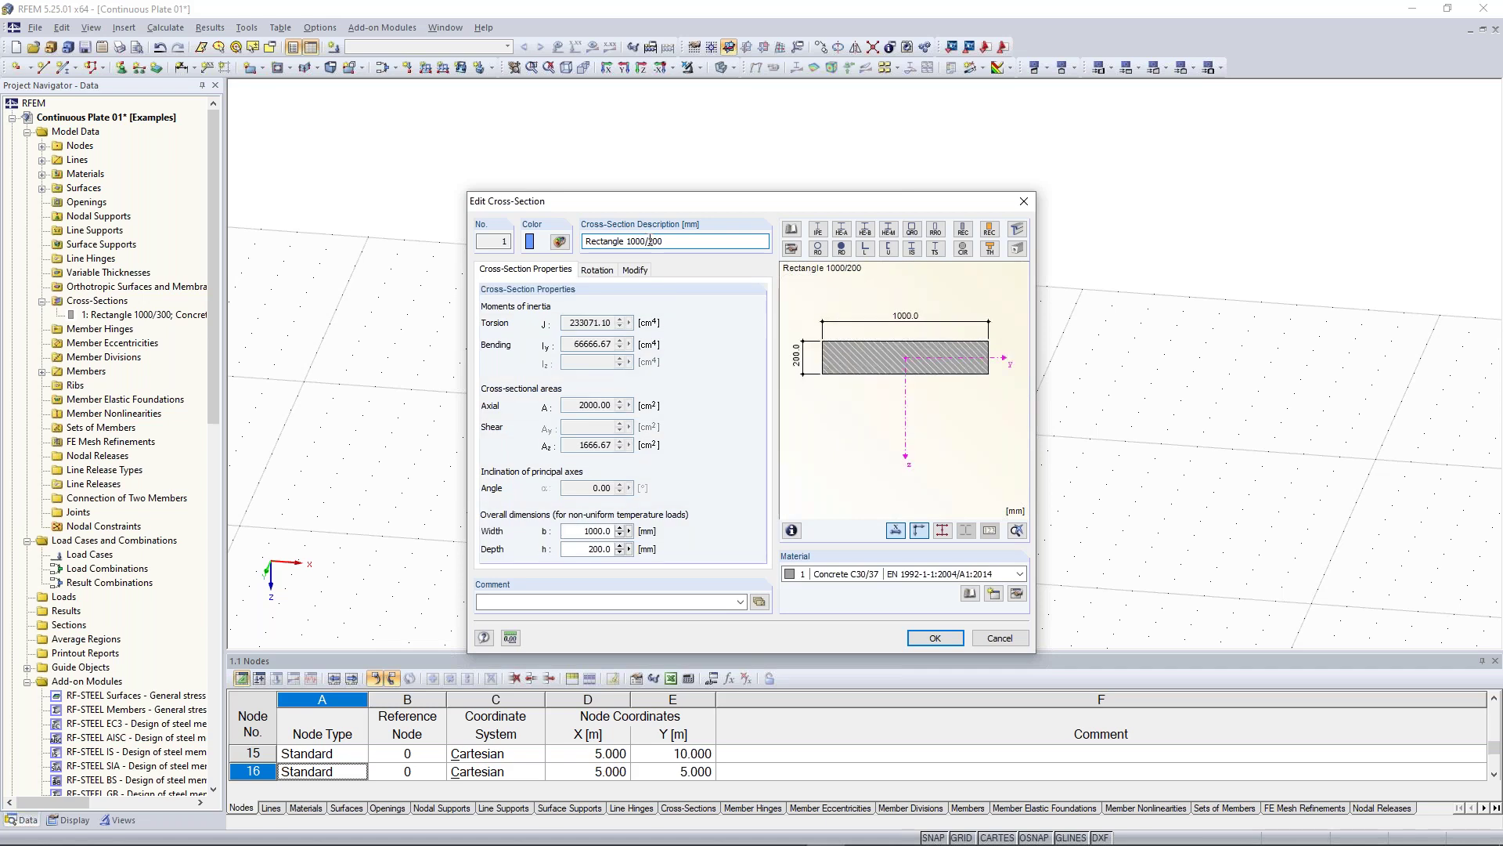
text(3)
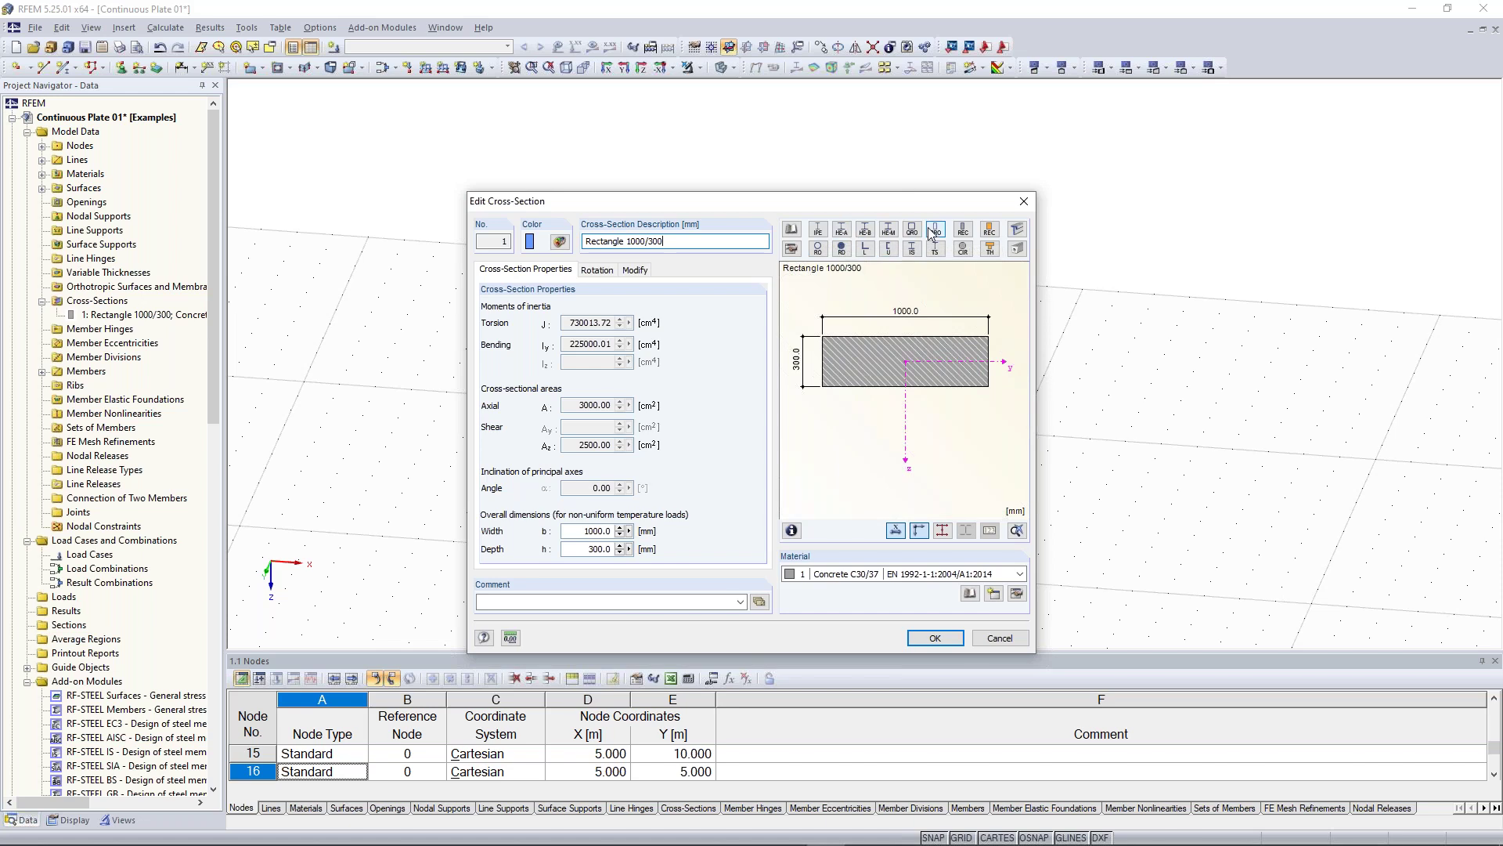
Step: Look through the IPE rolled I-sections, dismiss the library and cancel the cross-section editing
click(819, 231)
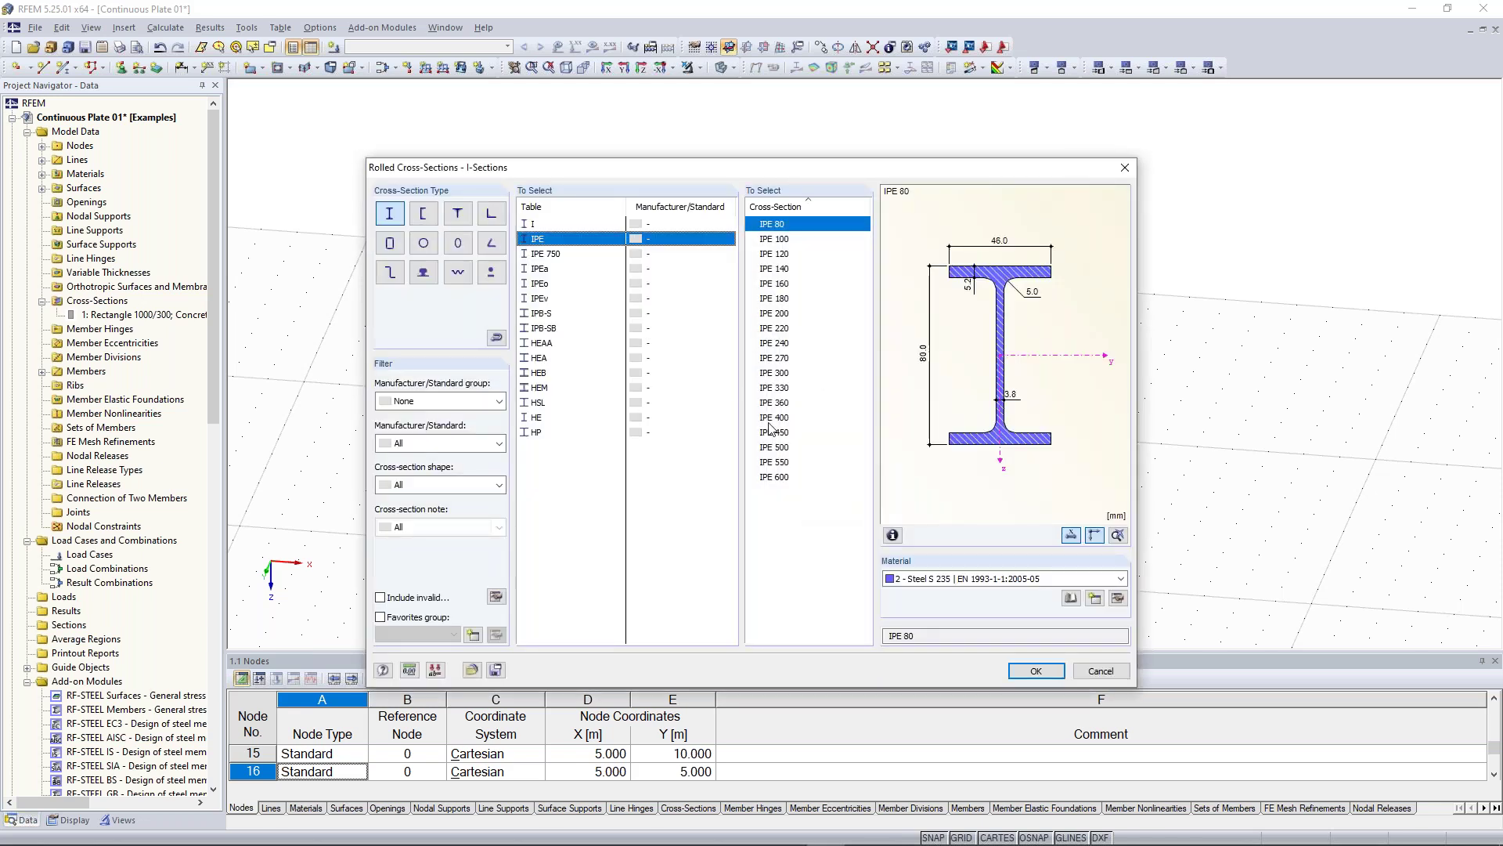
click(1101, 671)
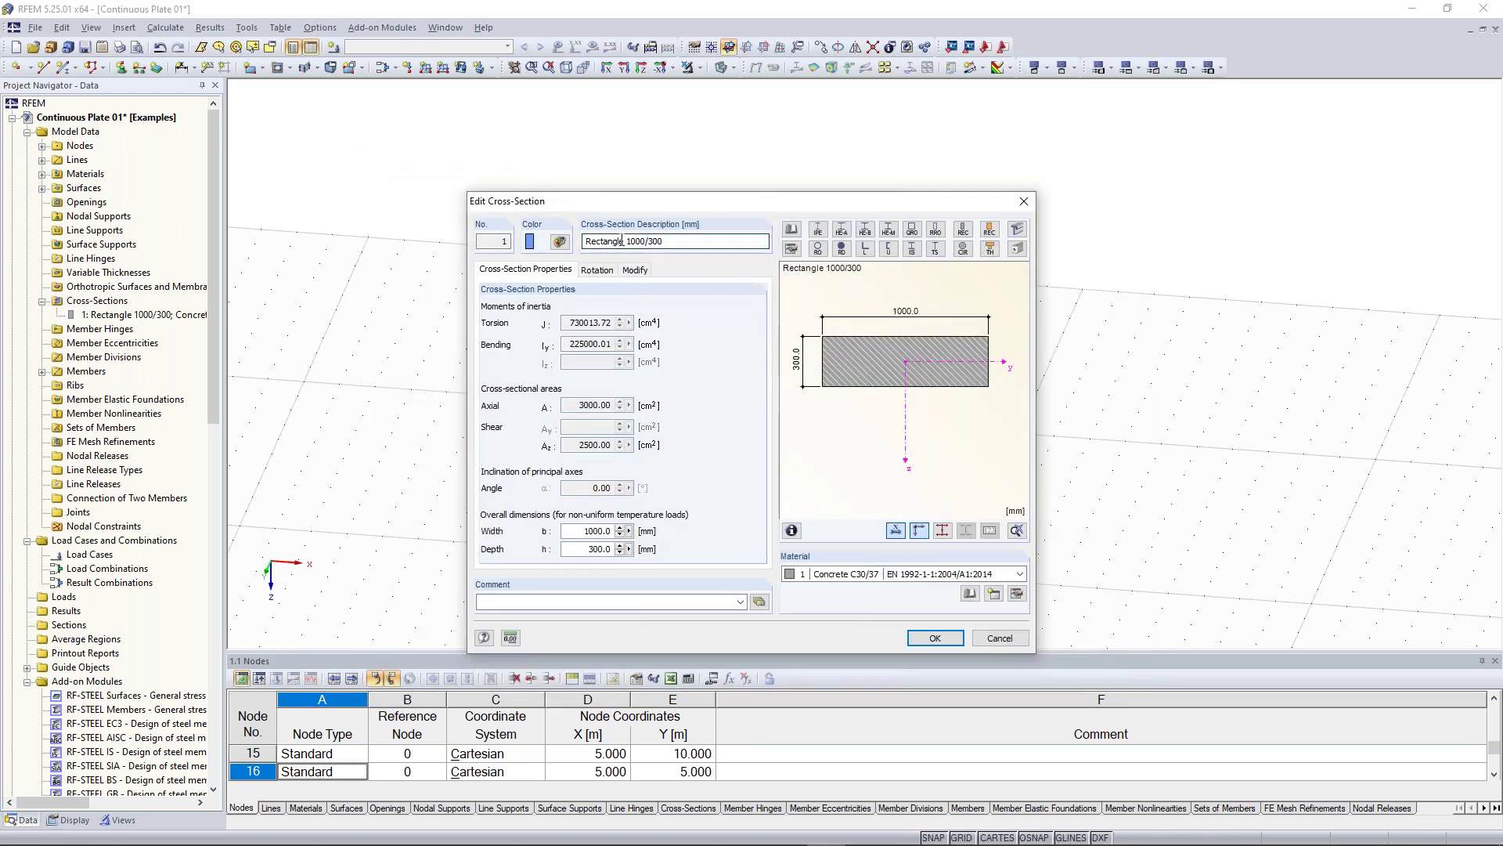
click(679, 243)
click(1000, 638)
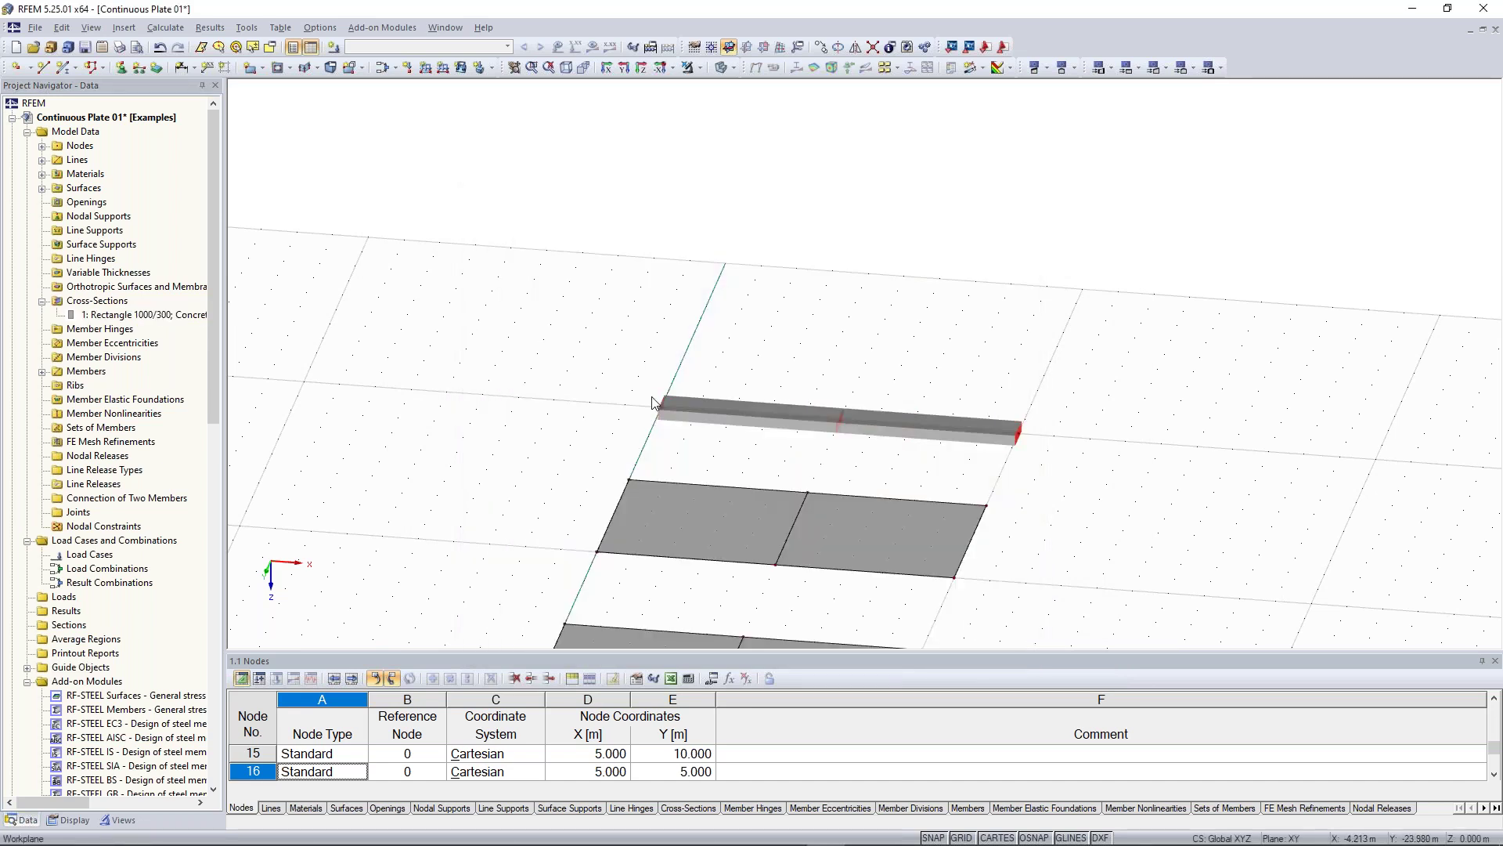
Step: Select both beam segments together, view their shared member properties and cross-section assignment, and leave them without changes
click(697, 419)
ctrl+middle_drag(892, 397, 678, 186)
scroll(987, 450, down, 2)
ctrl+middle_drag(1057, 480, 885, 462)
drag(891, 269, 1058, 533)
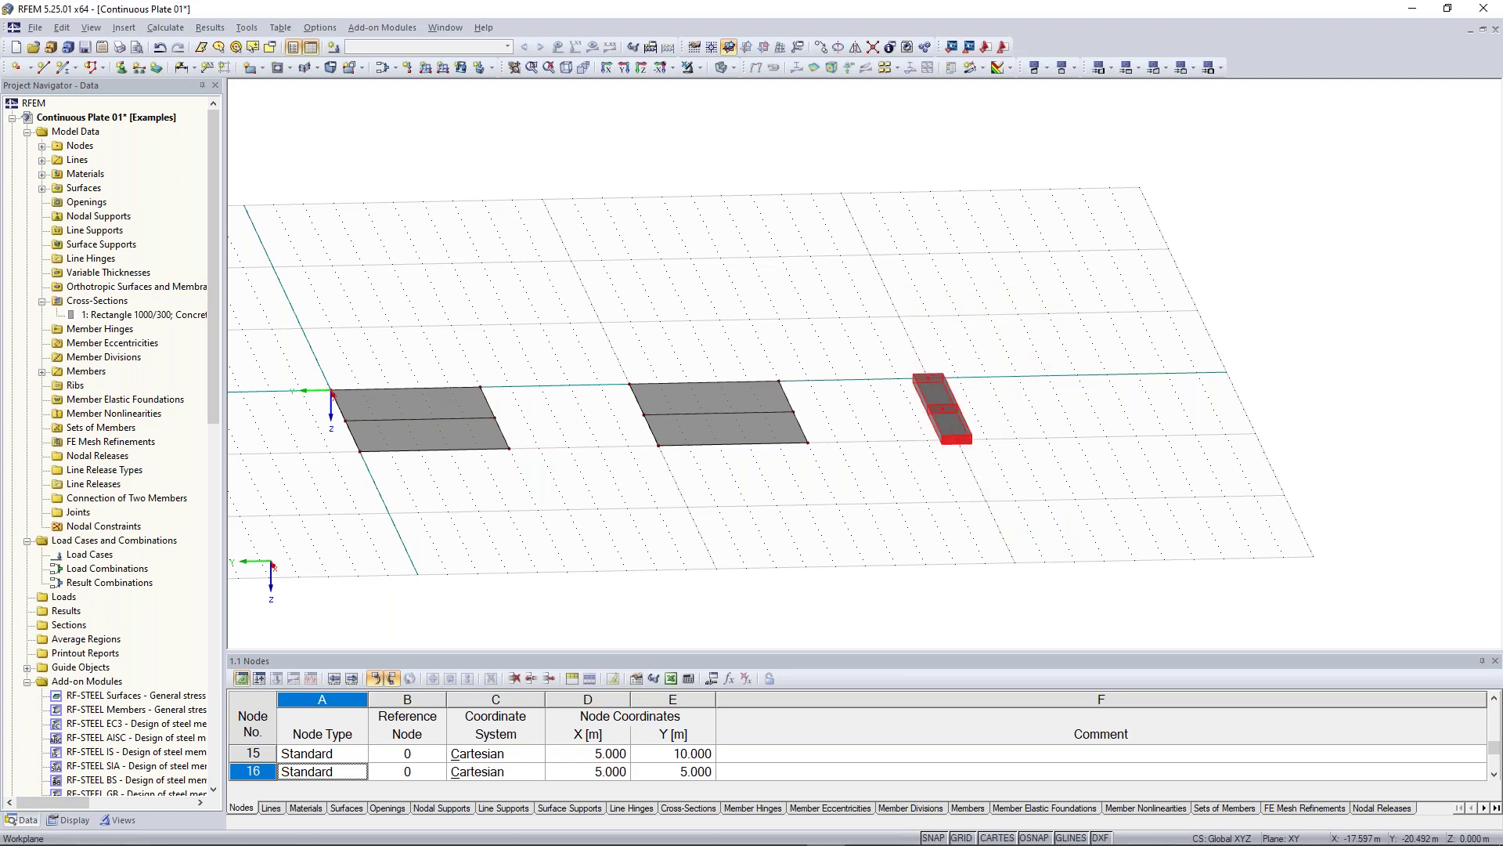
right_click(950, 417)
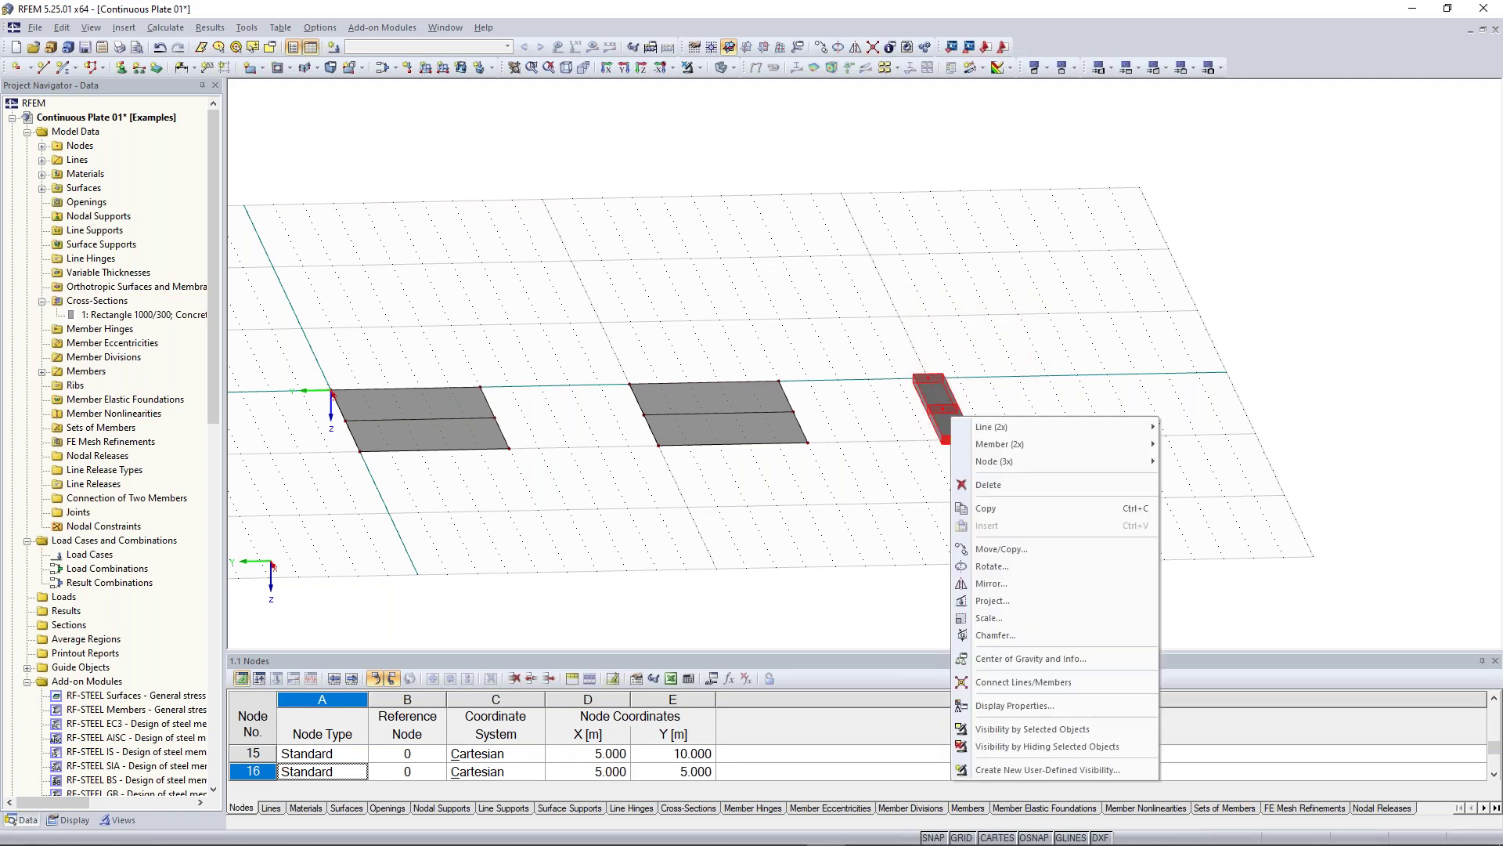
mouse_move(995, 445)
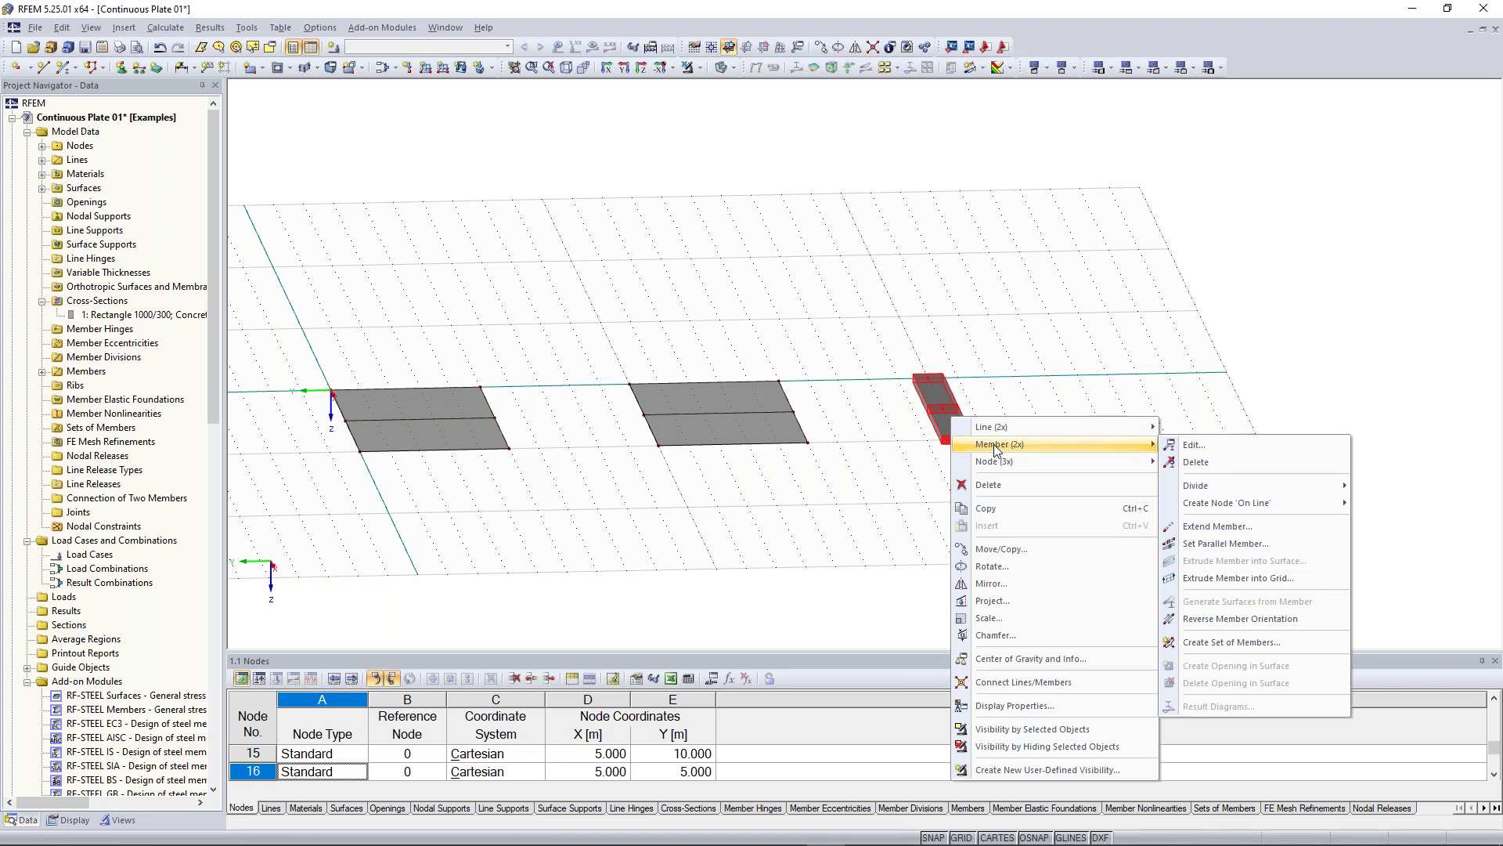
click(1194, 444)
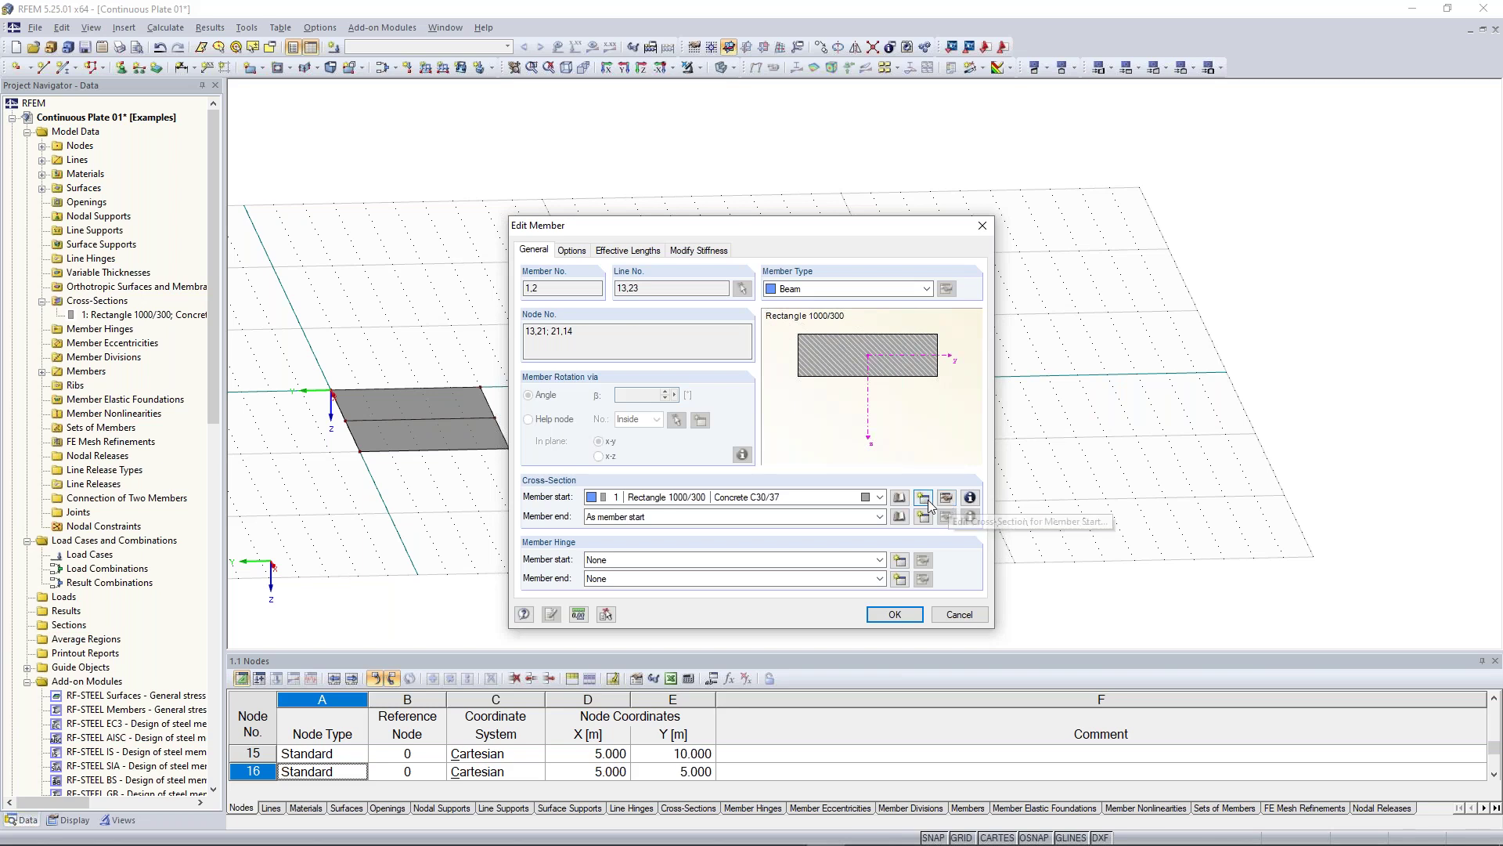
click(981, 228)
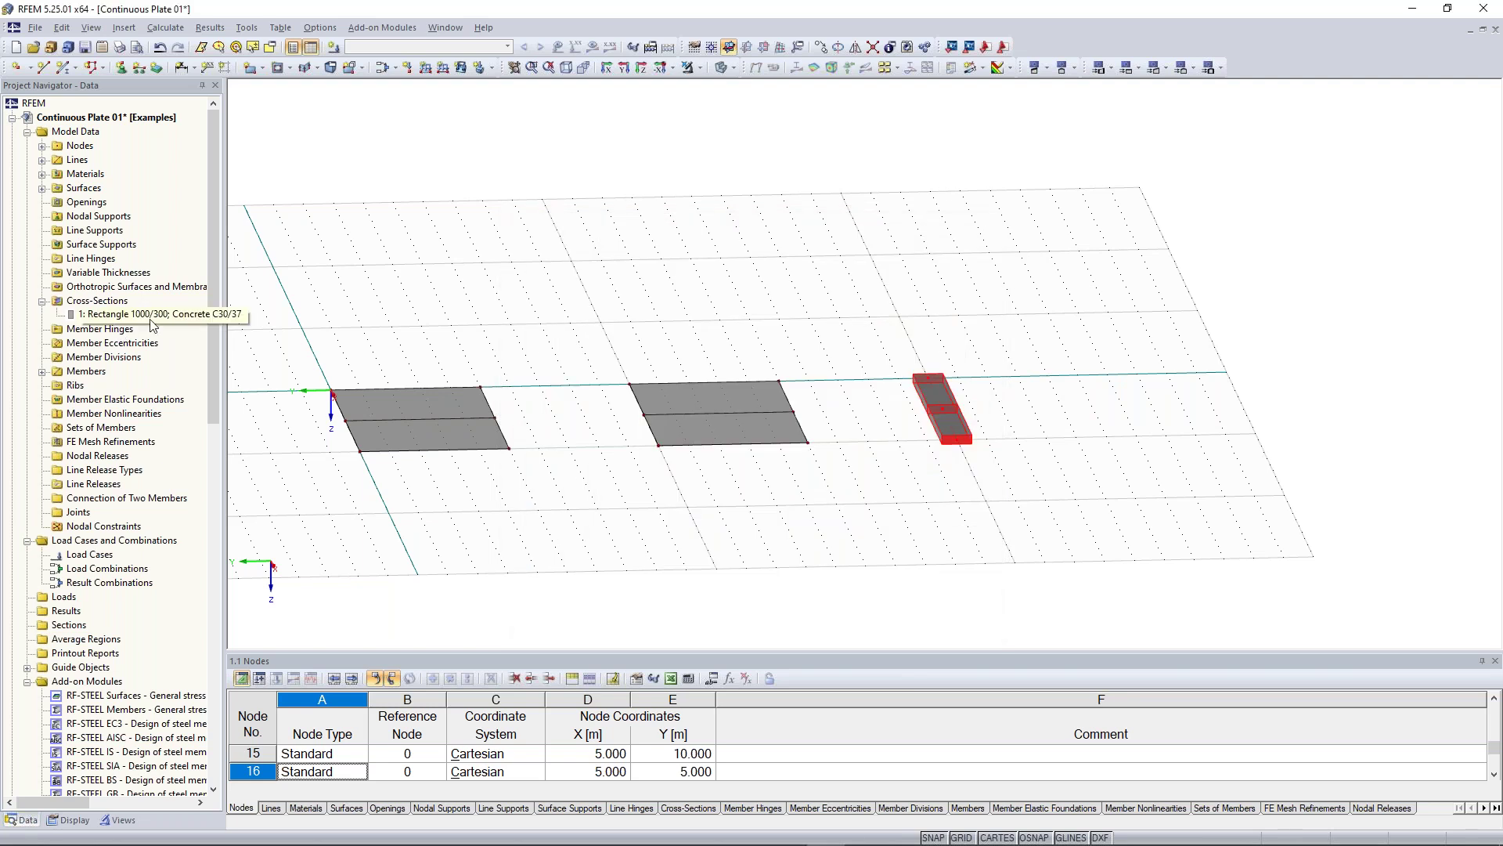
Step: Place global hinged line supports on both end edges and the midspan line of all three plates
scroll(551, 344, down, 3)
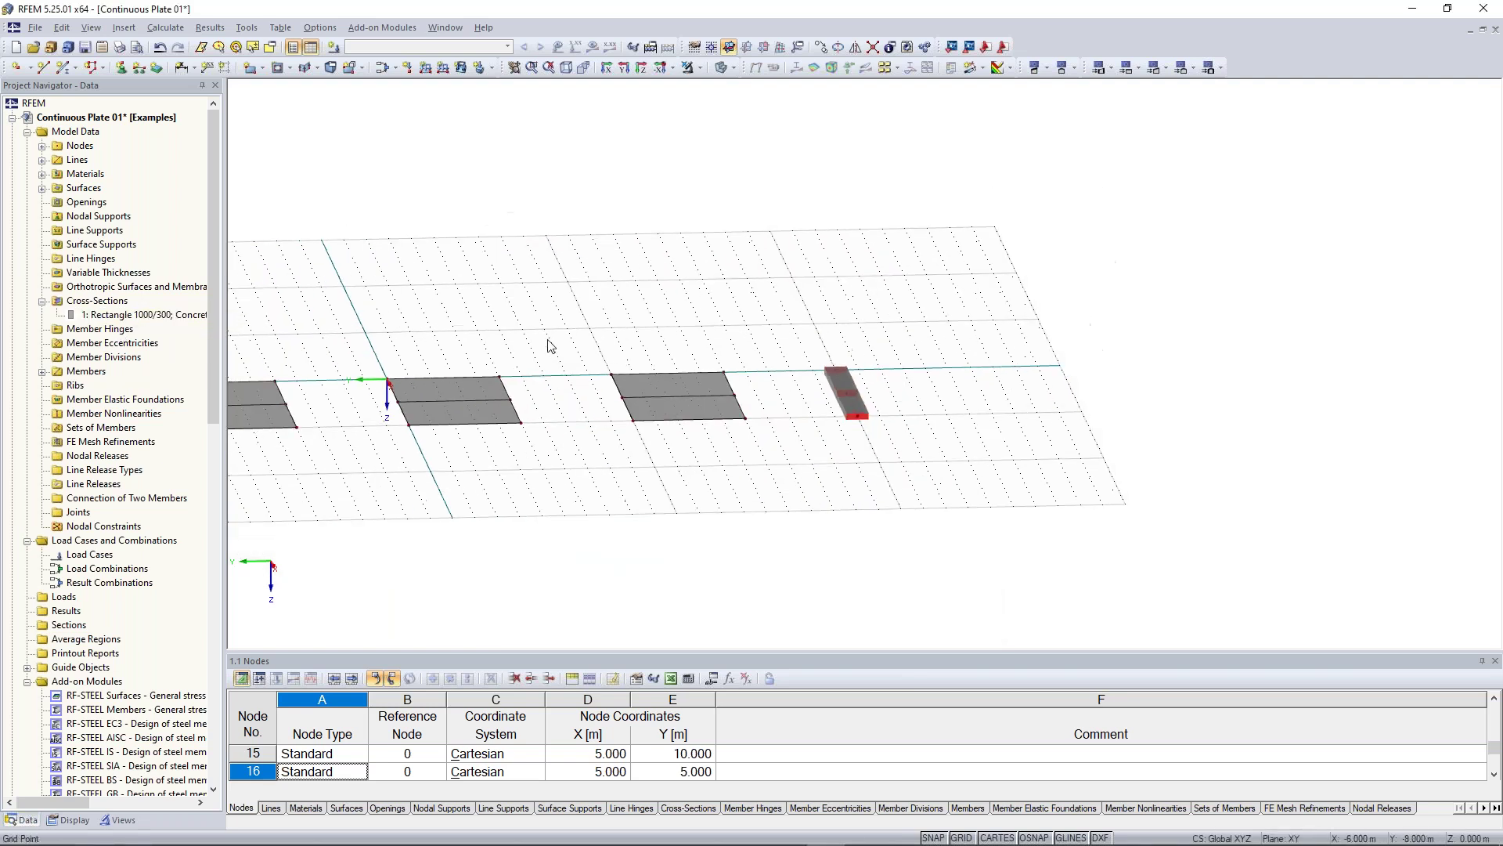
middle_drag(509, 332, 957, 467)
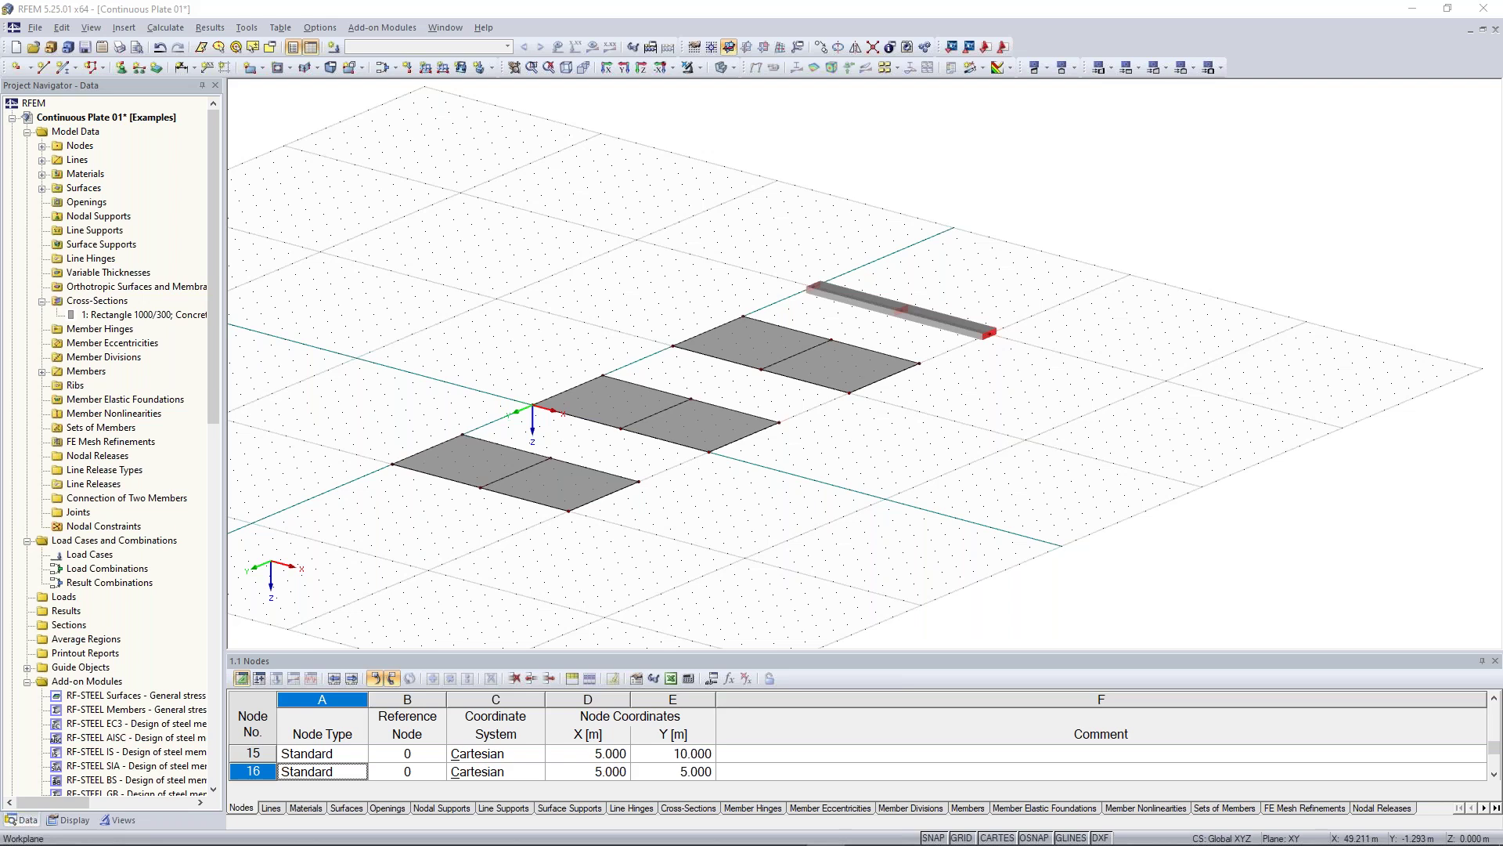
scroll(628, 428, up, 1)
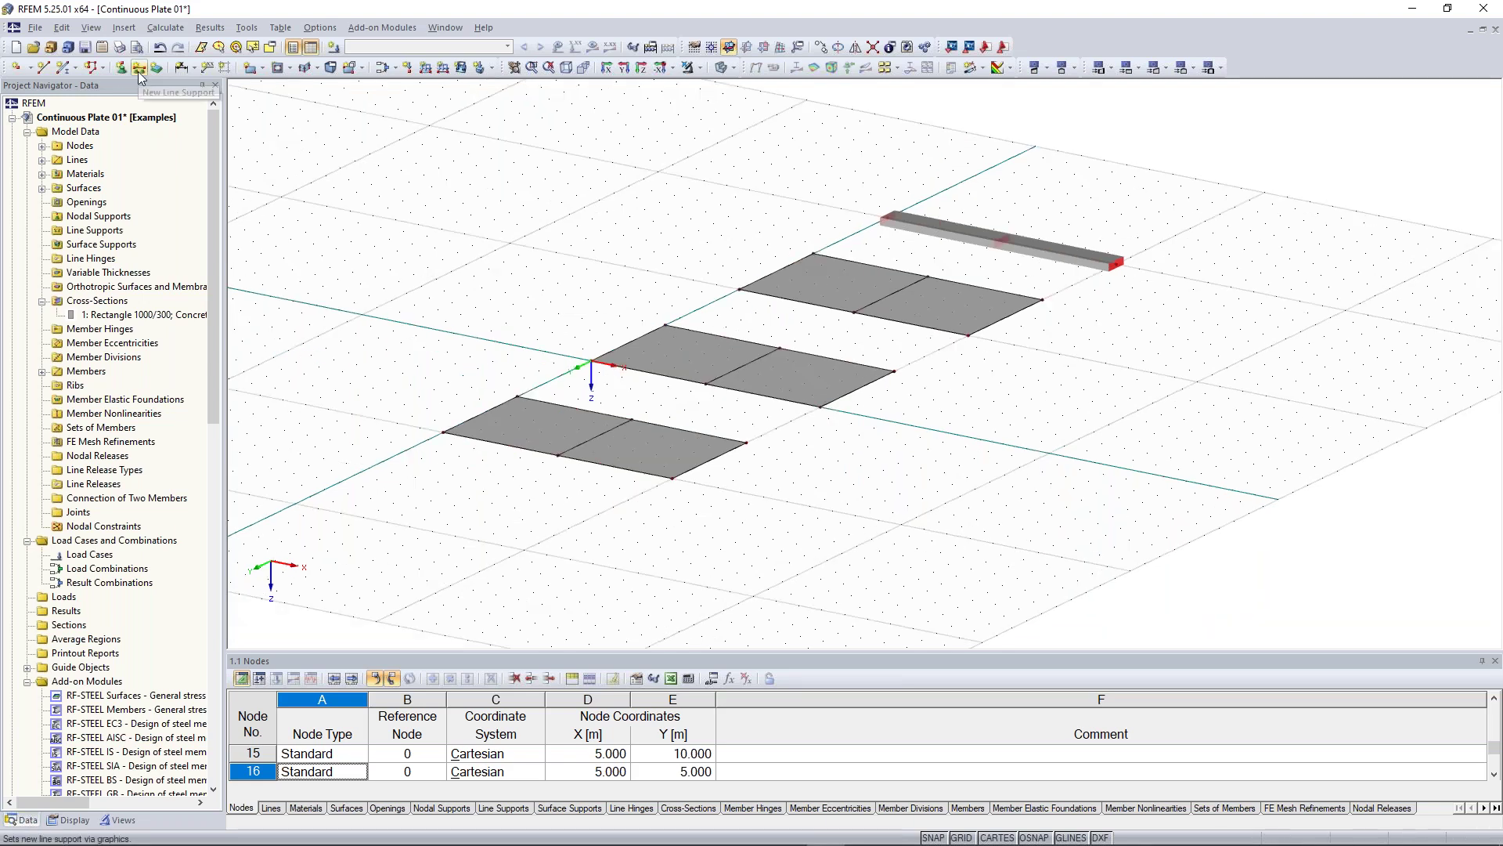
click(138, 70)
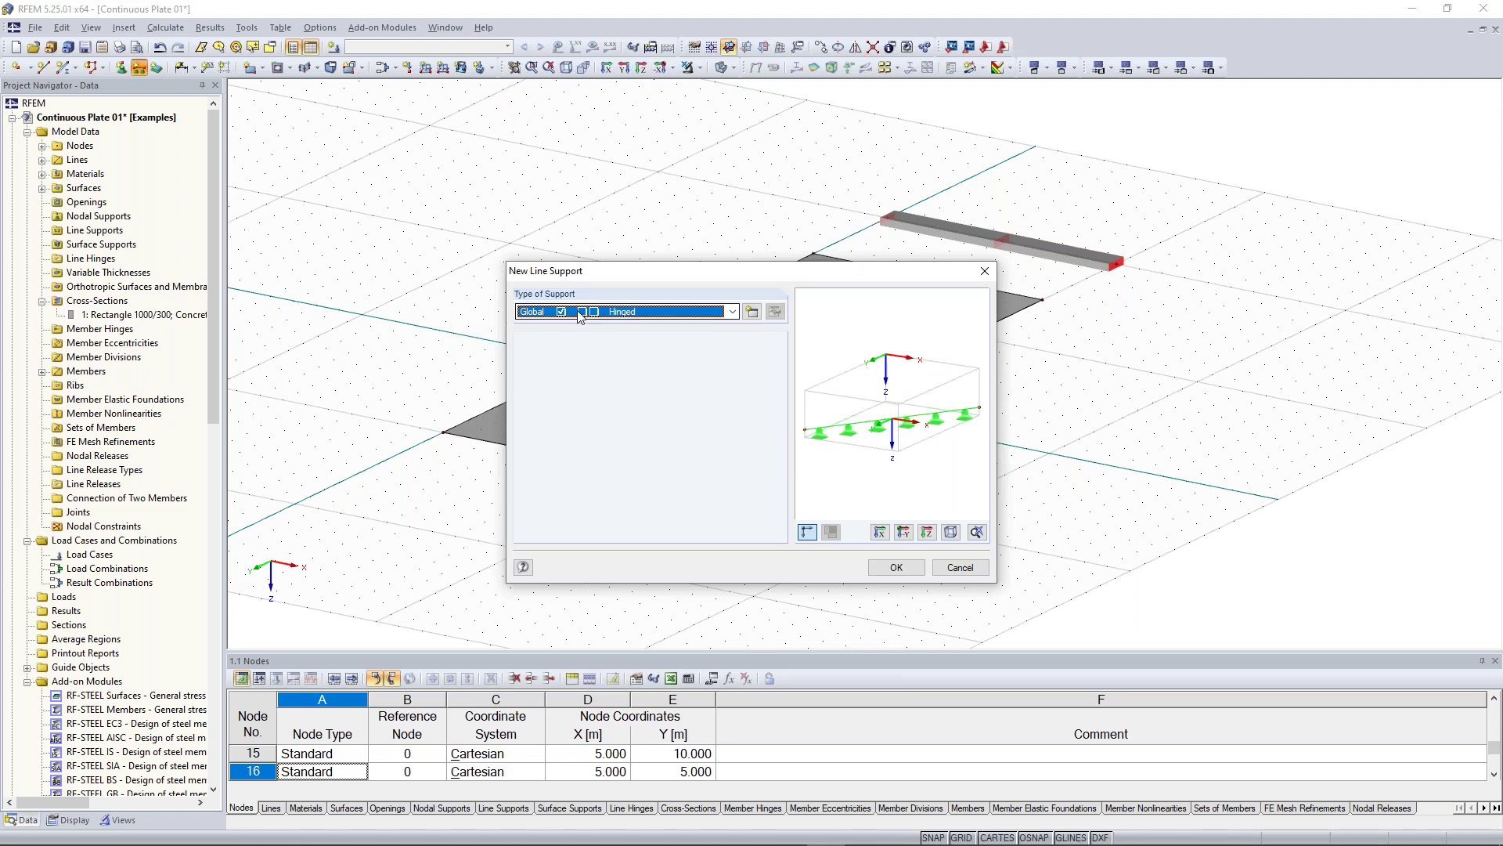
key(Return)
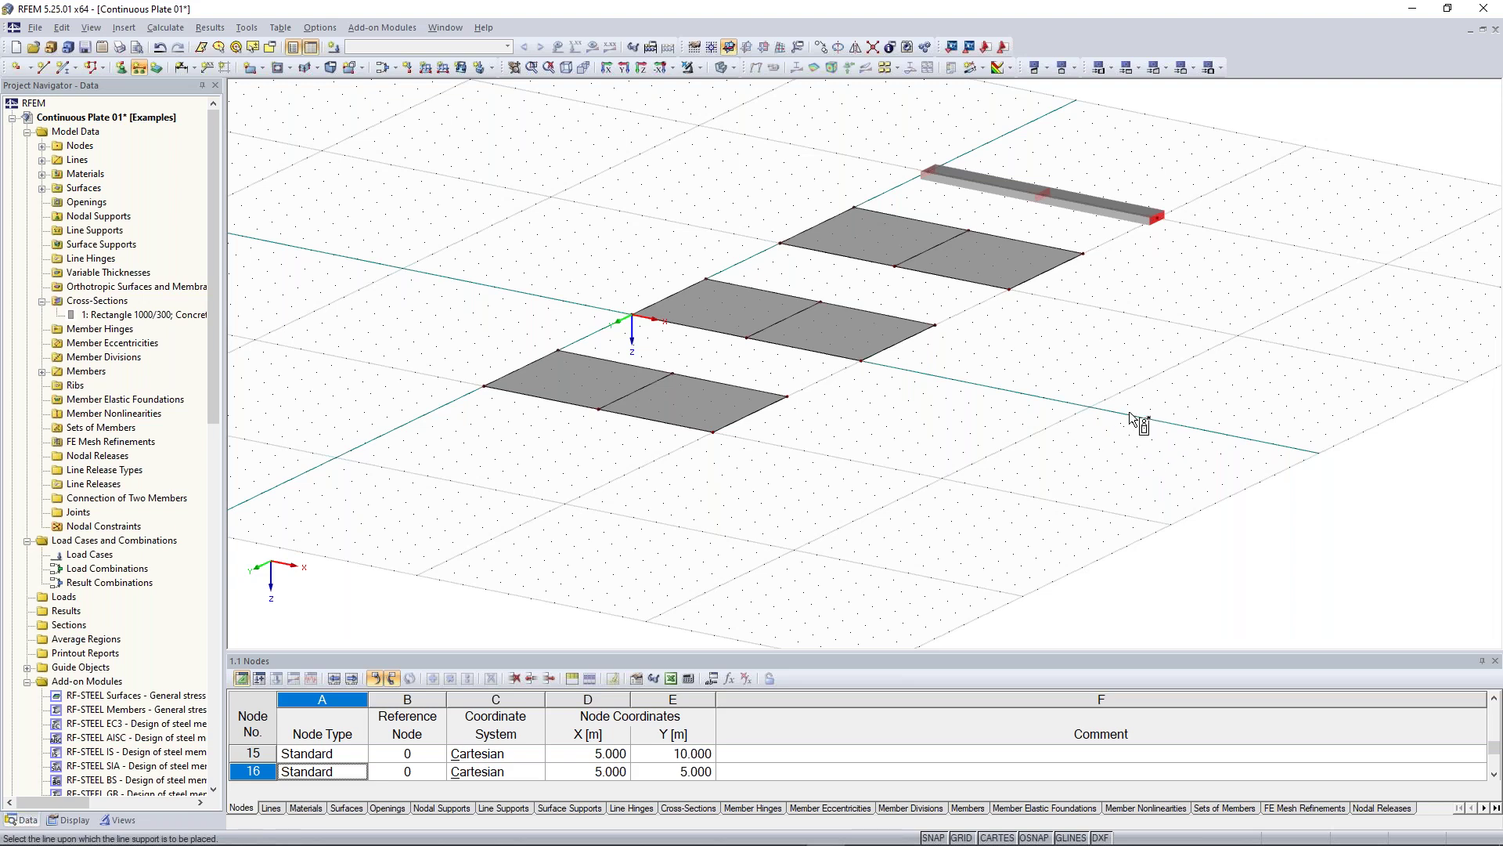
middle_drag(1162, 385, 577, 458)
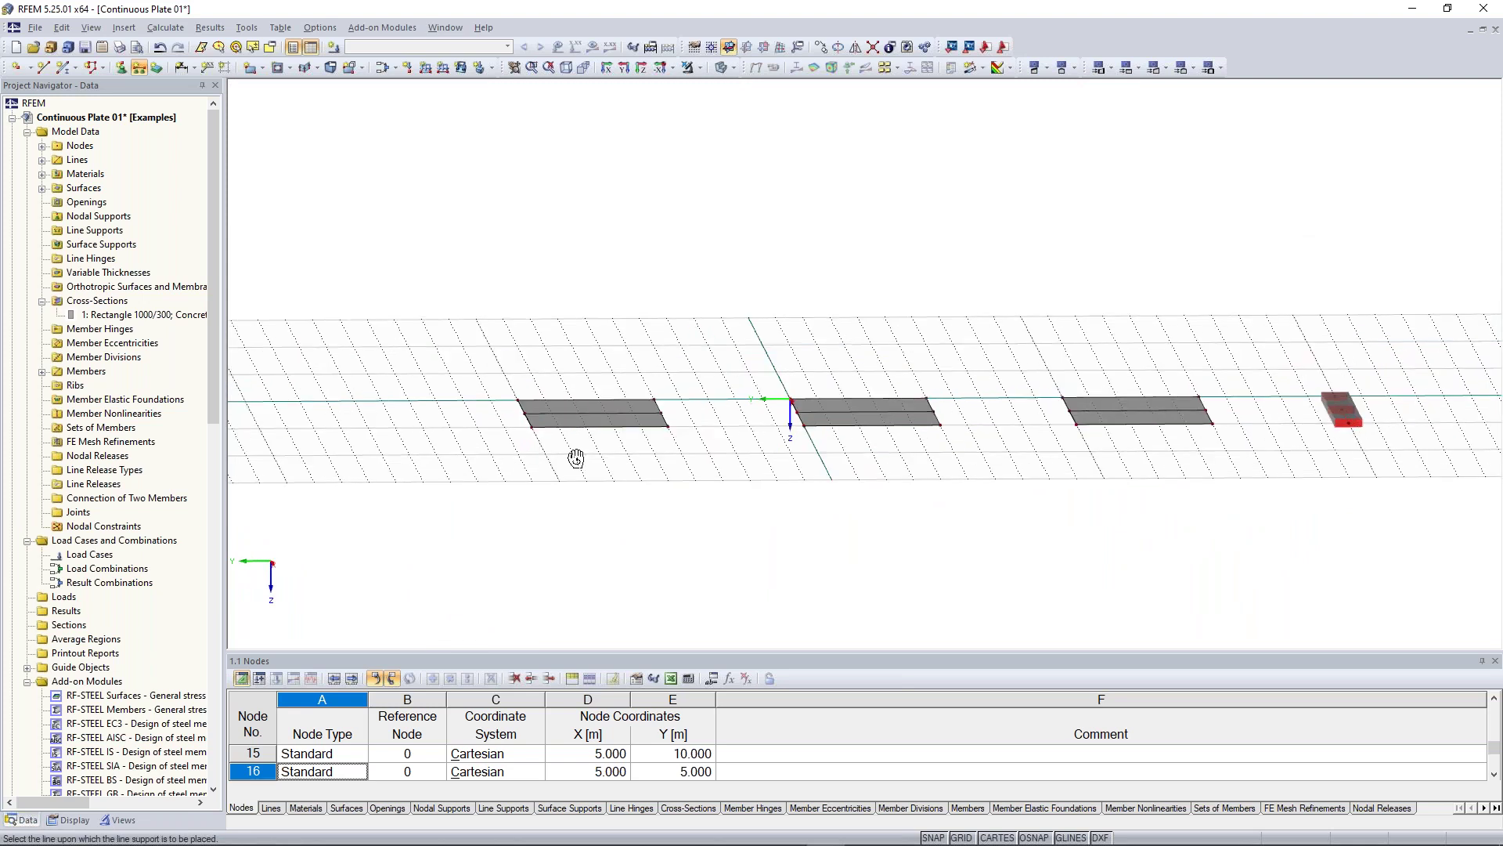
ctrl+middle_drag(576, 458, 542, 448)
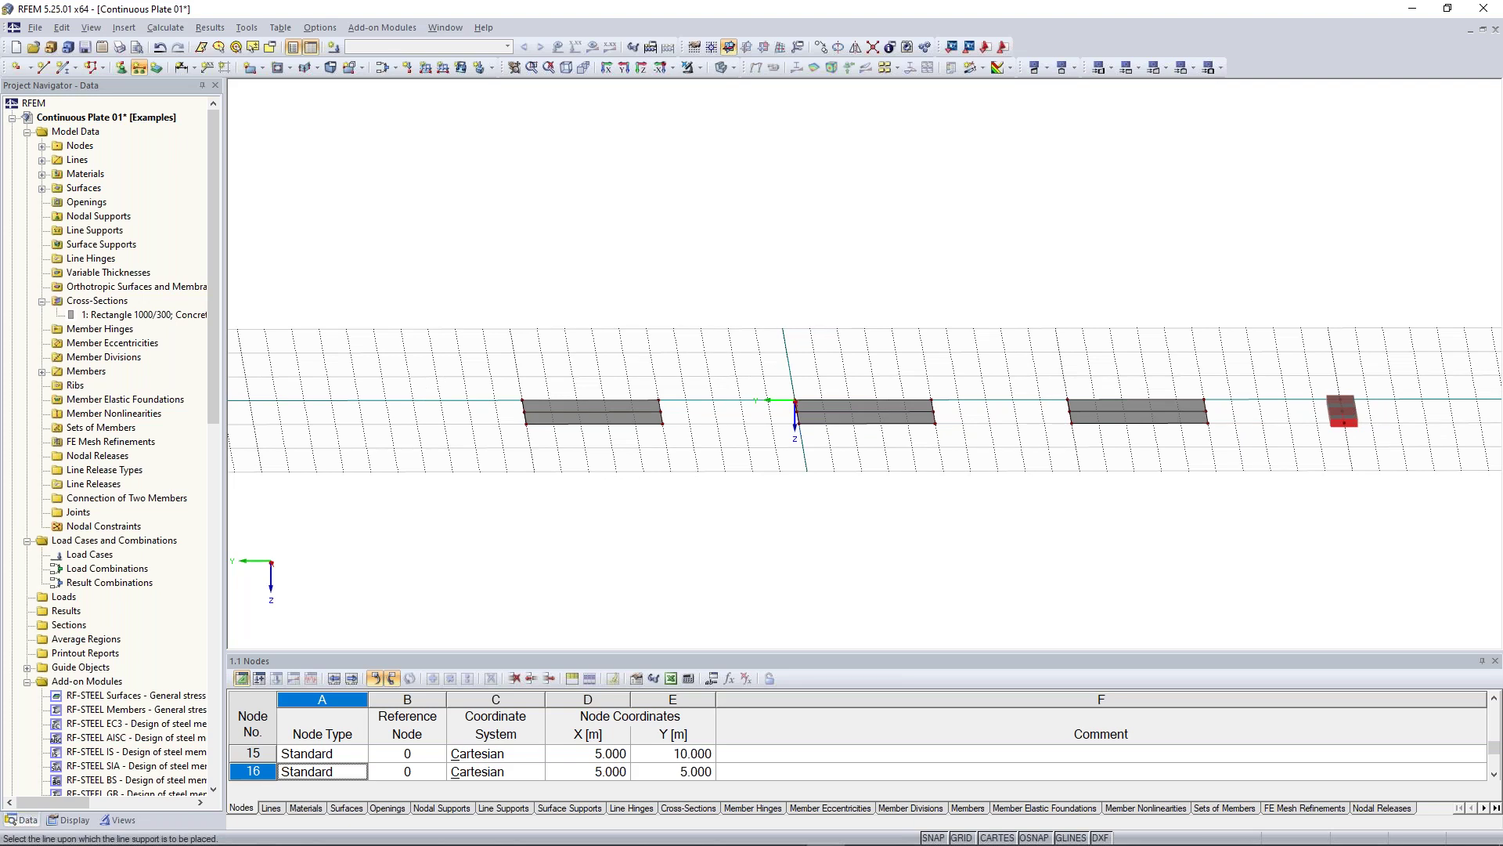
click(889, 380)
click(1141, 352)
ctrl+middle_drag(725, 312, 1139, 509)
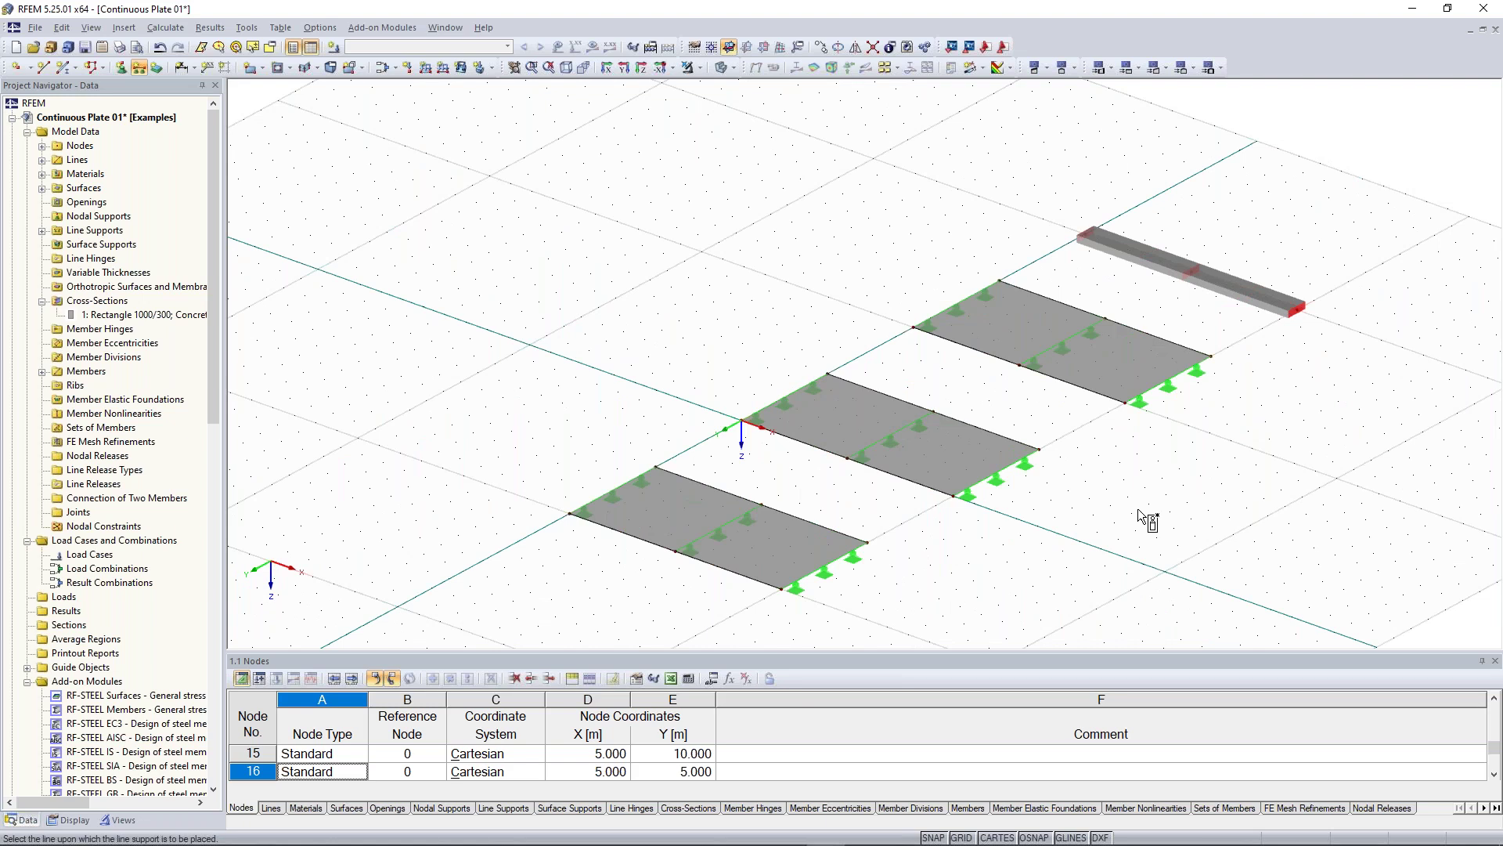
key(Escape)
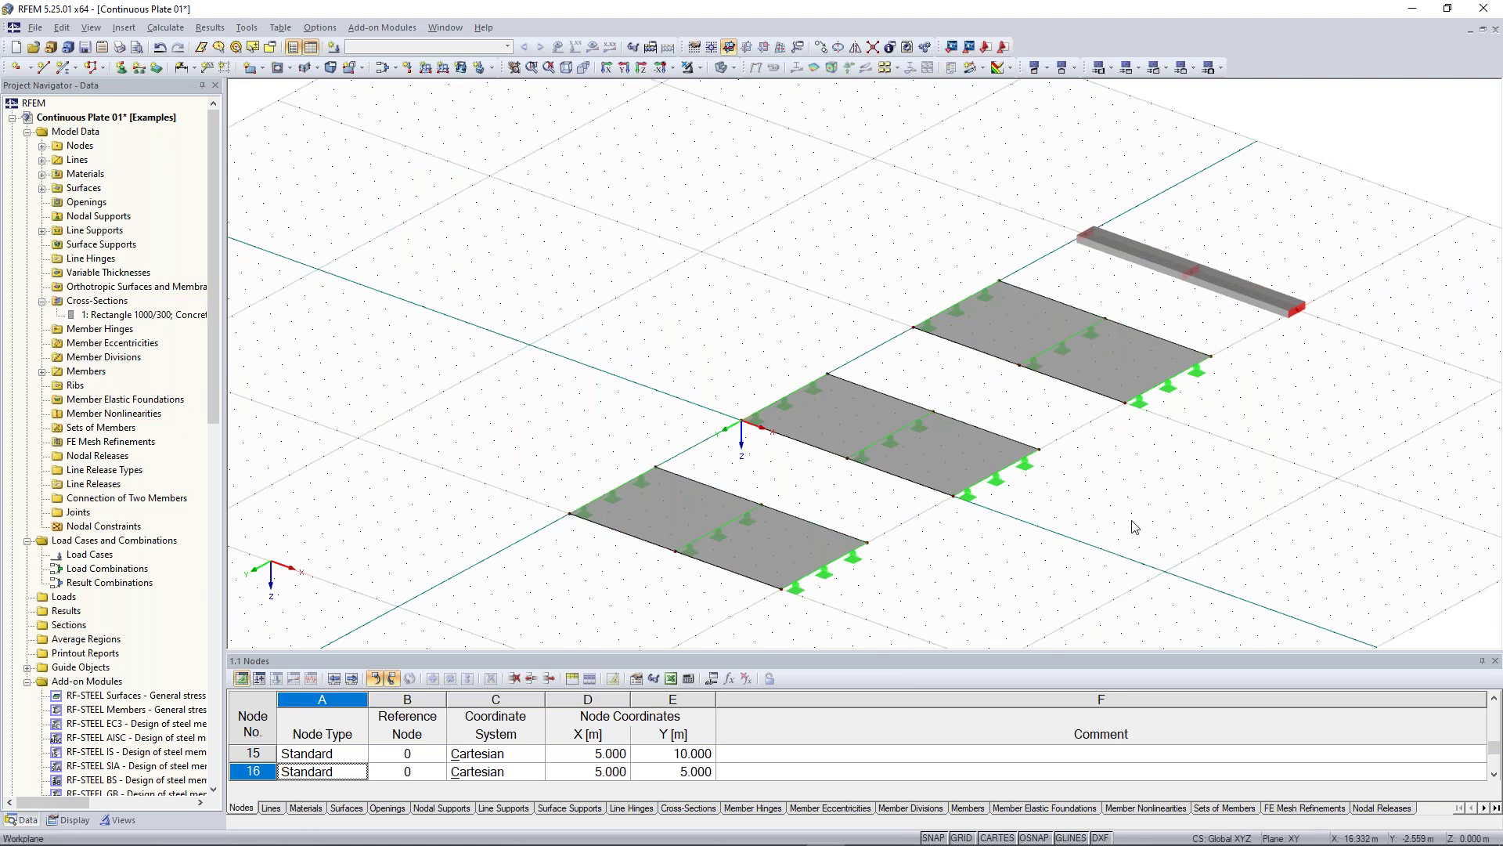
Step: Define a new nodal support type in global axes, supported in Z and restrained against rotation about X
scroll(1138, 508, down, 2)
middle_drag(1139, 511, 983, 505)
ctrl+middle_drag(1191, 331, 1041, 373)
scroll(1041, 373, up, 2)
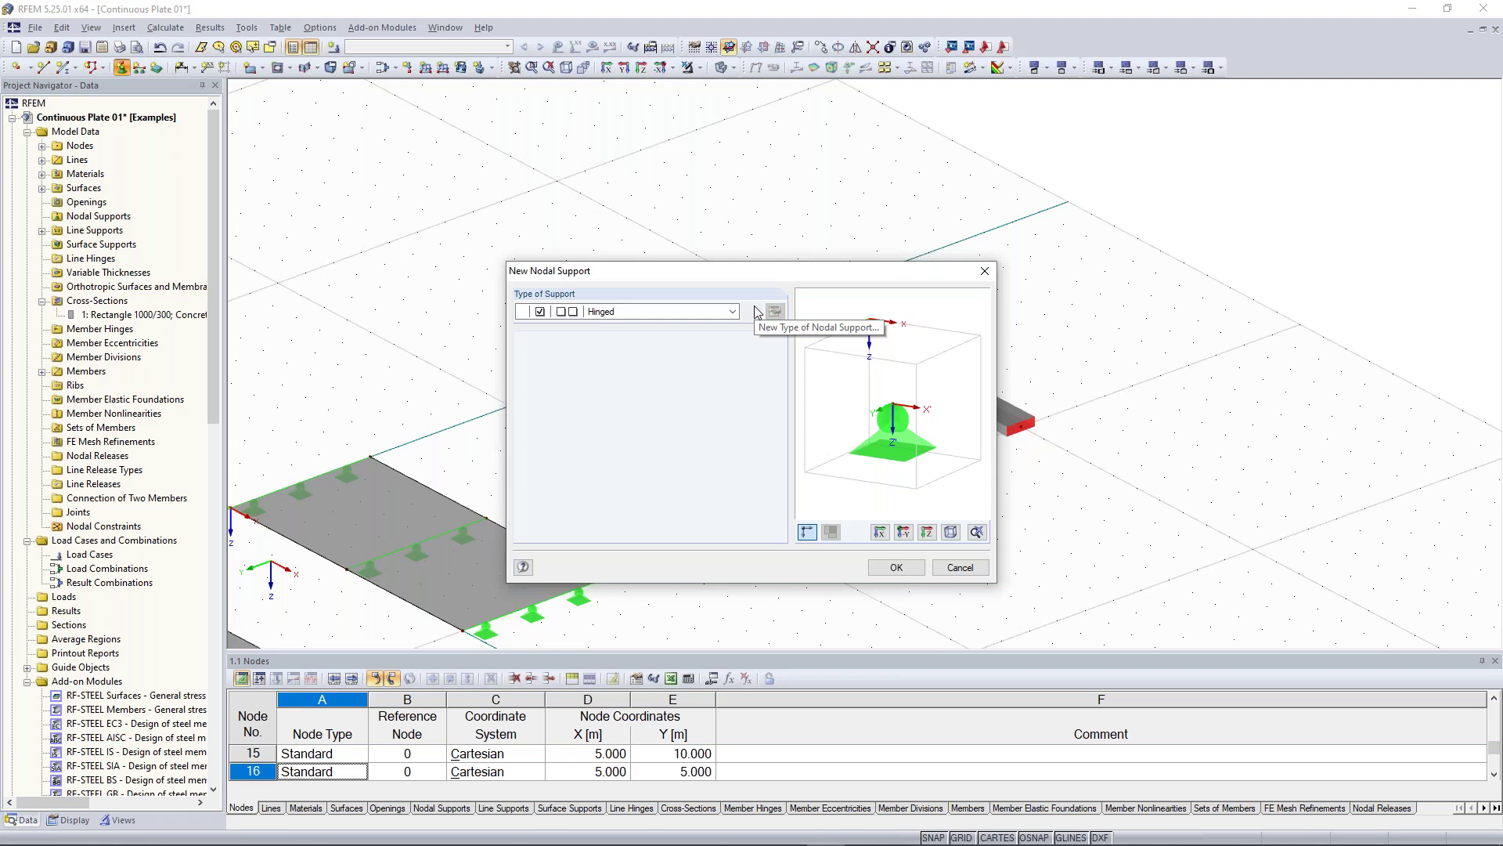
click(754, 312)
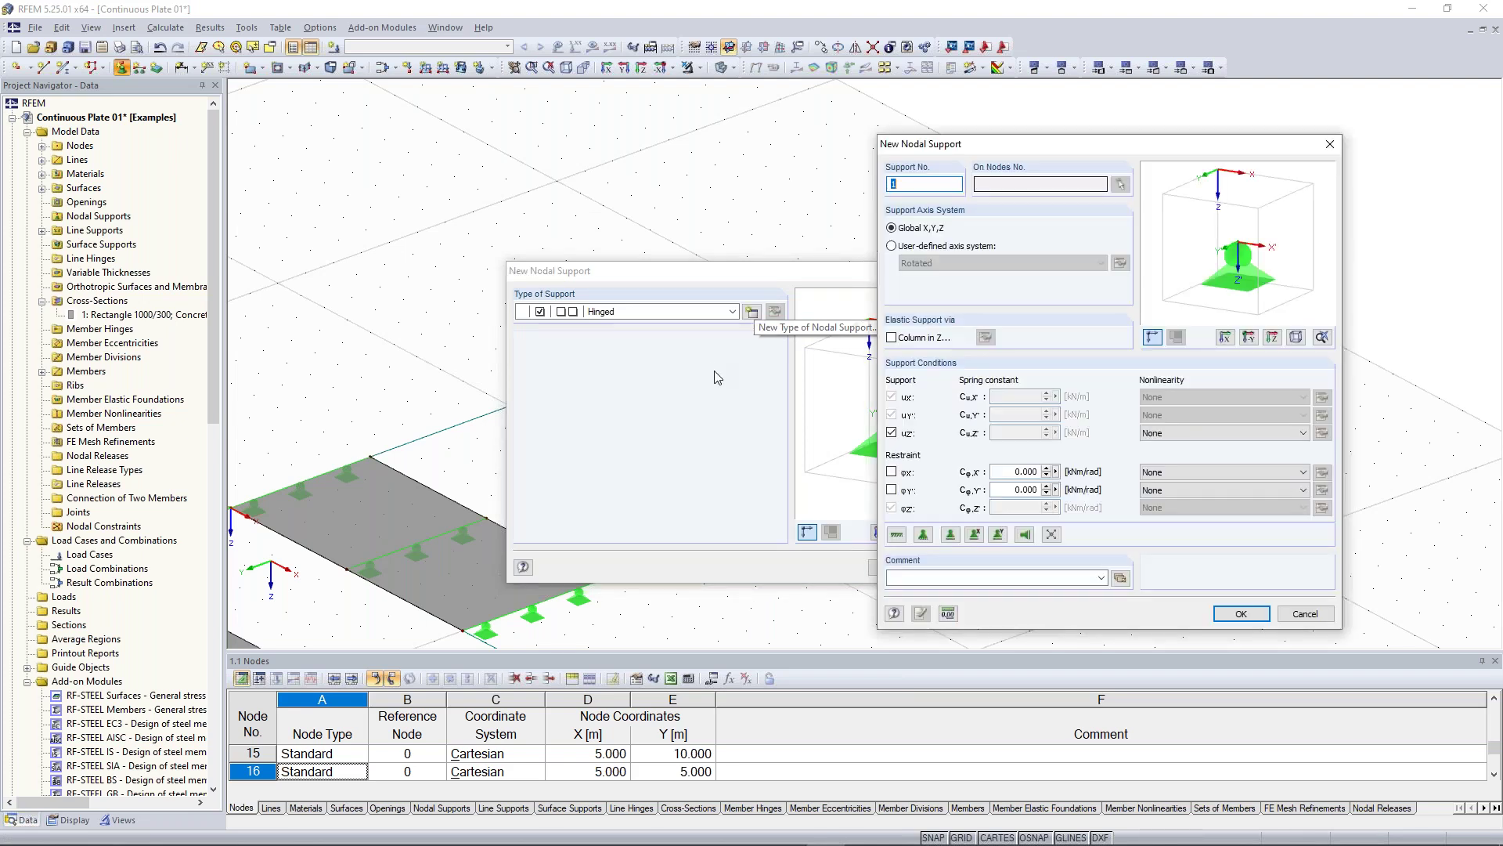
drag(1053, 150, 937, 126)
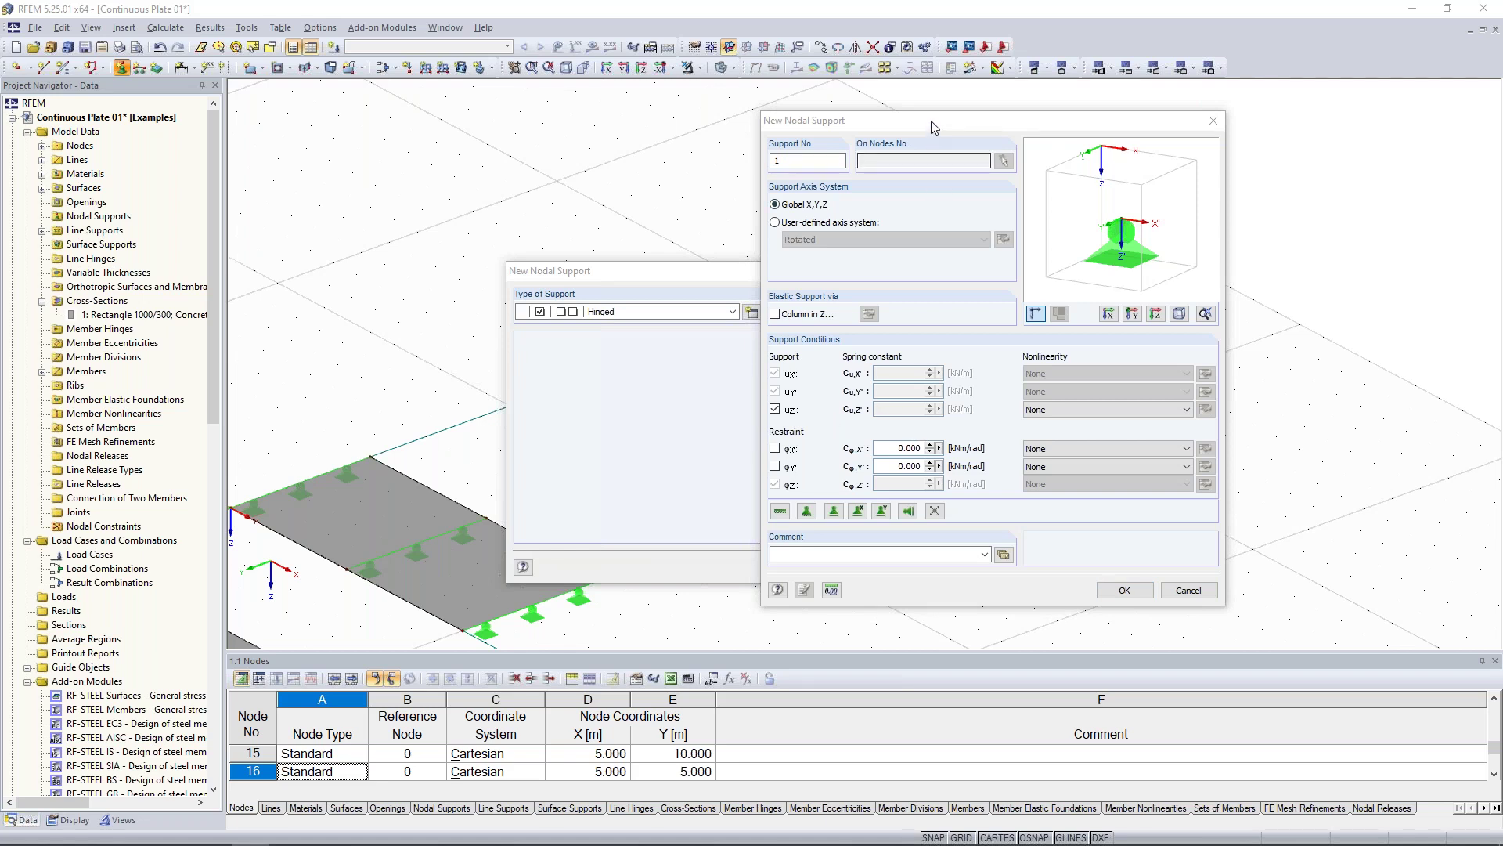
drag(936, 125, 892, 145)
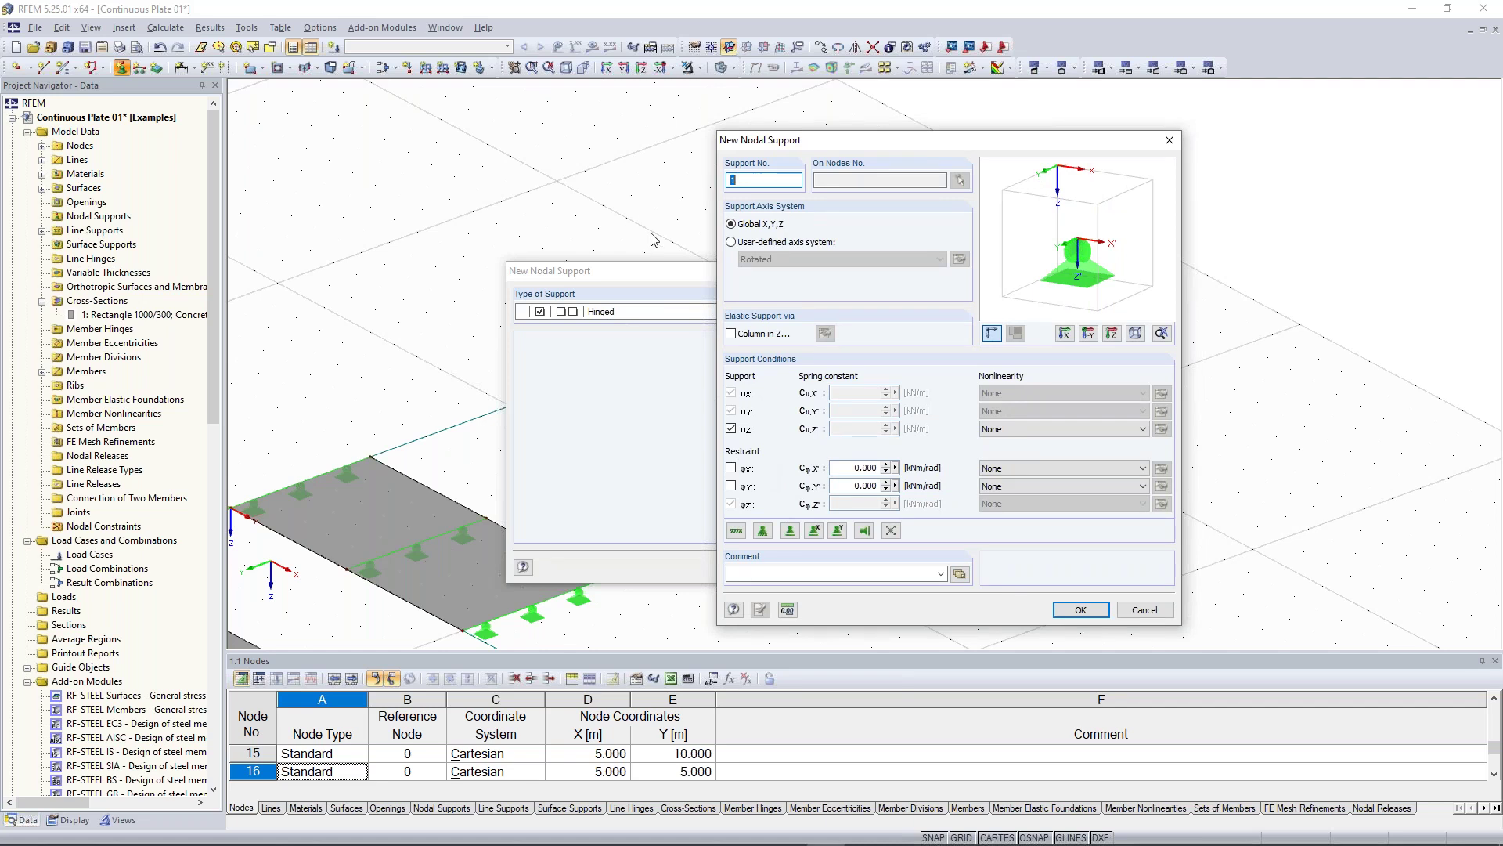
click(732, 468)
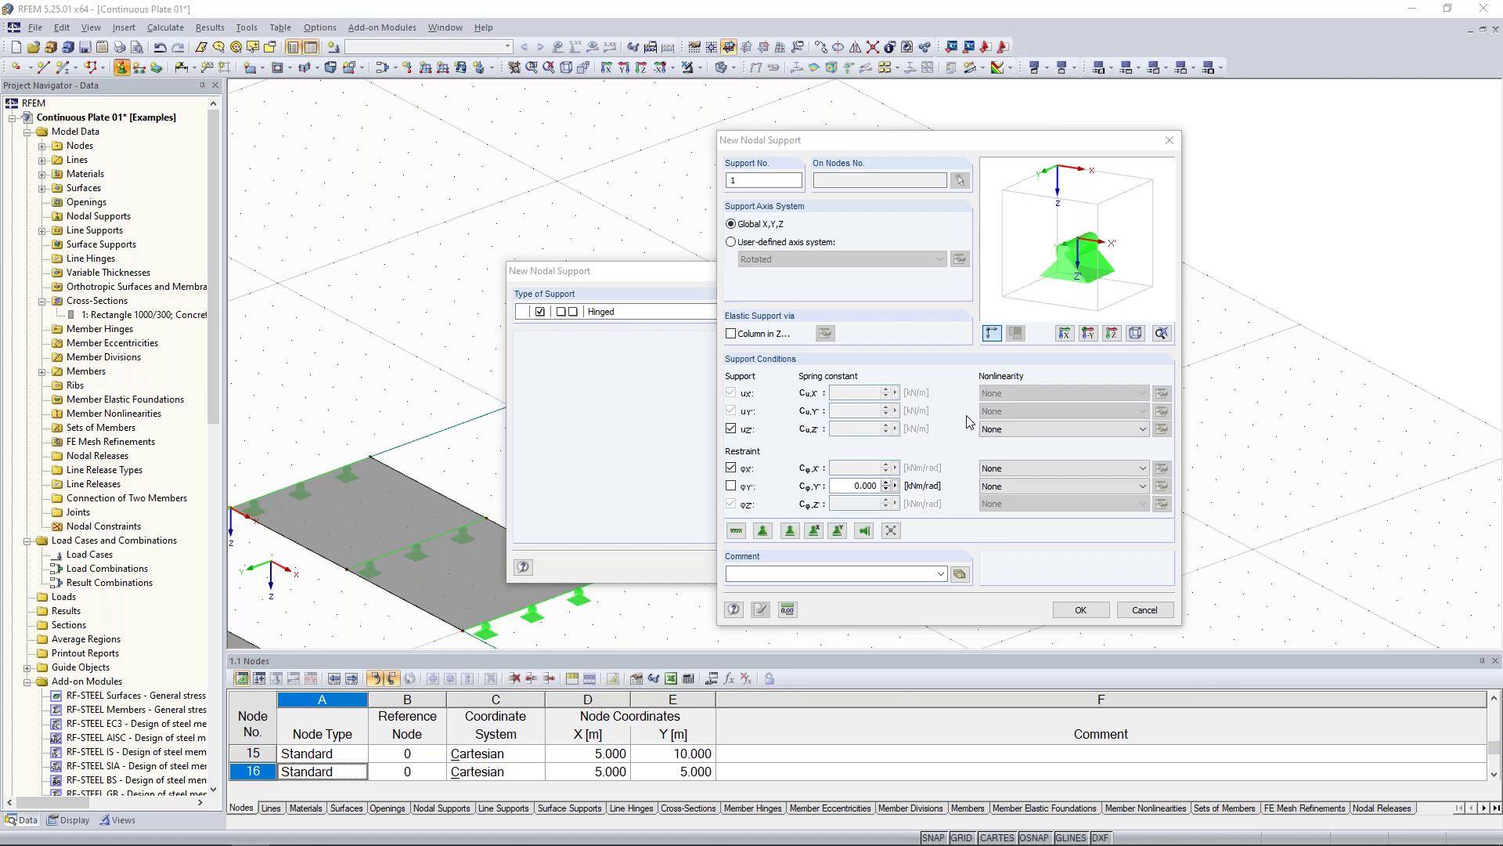
click(1081, 610)
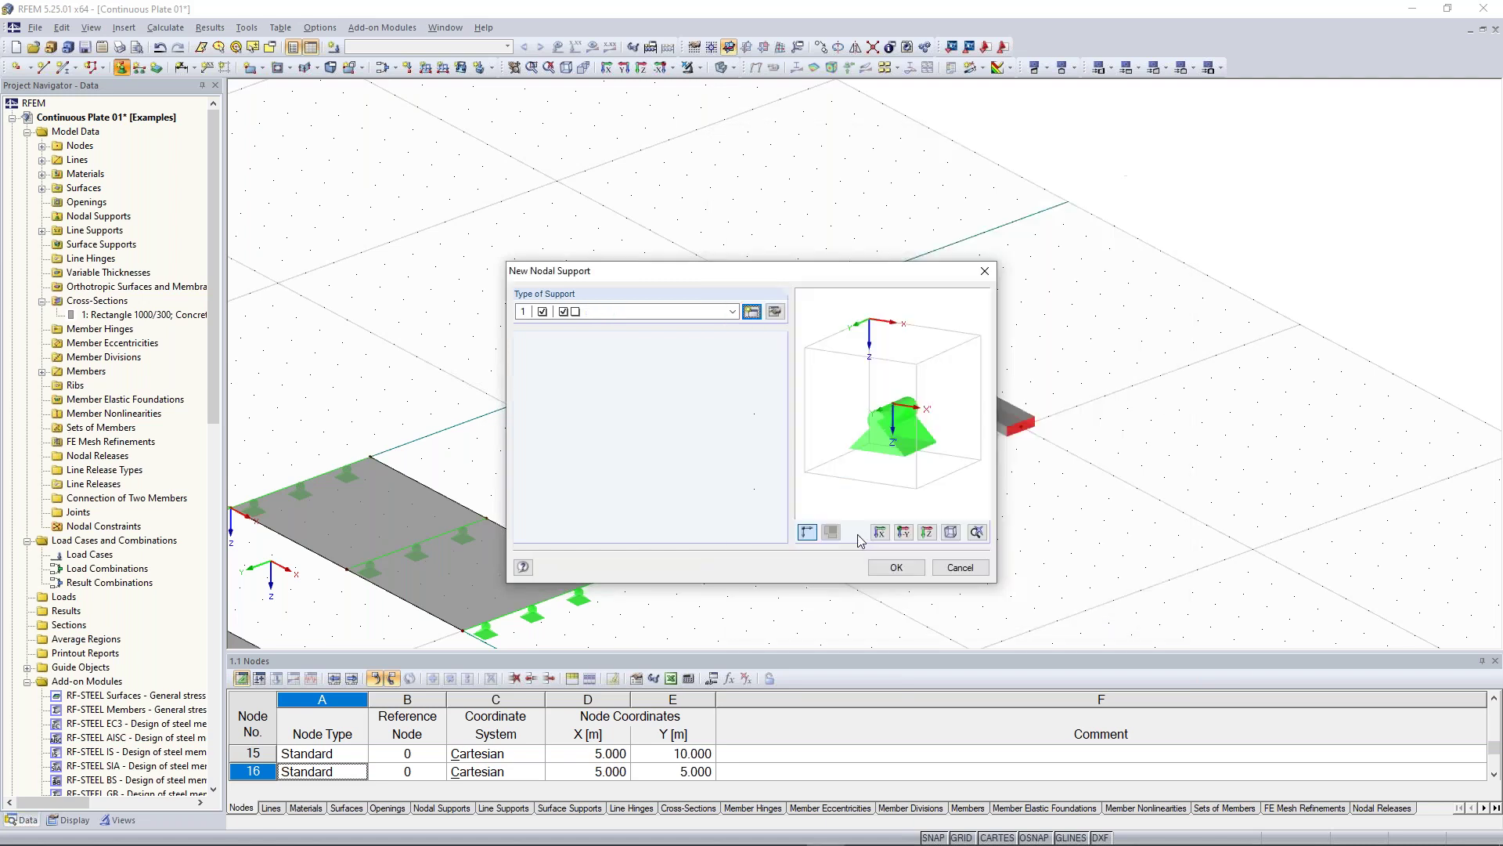
Step: Assign the new rotation-restrained nodal support type to the beam's start node
key(Return)
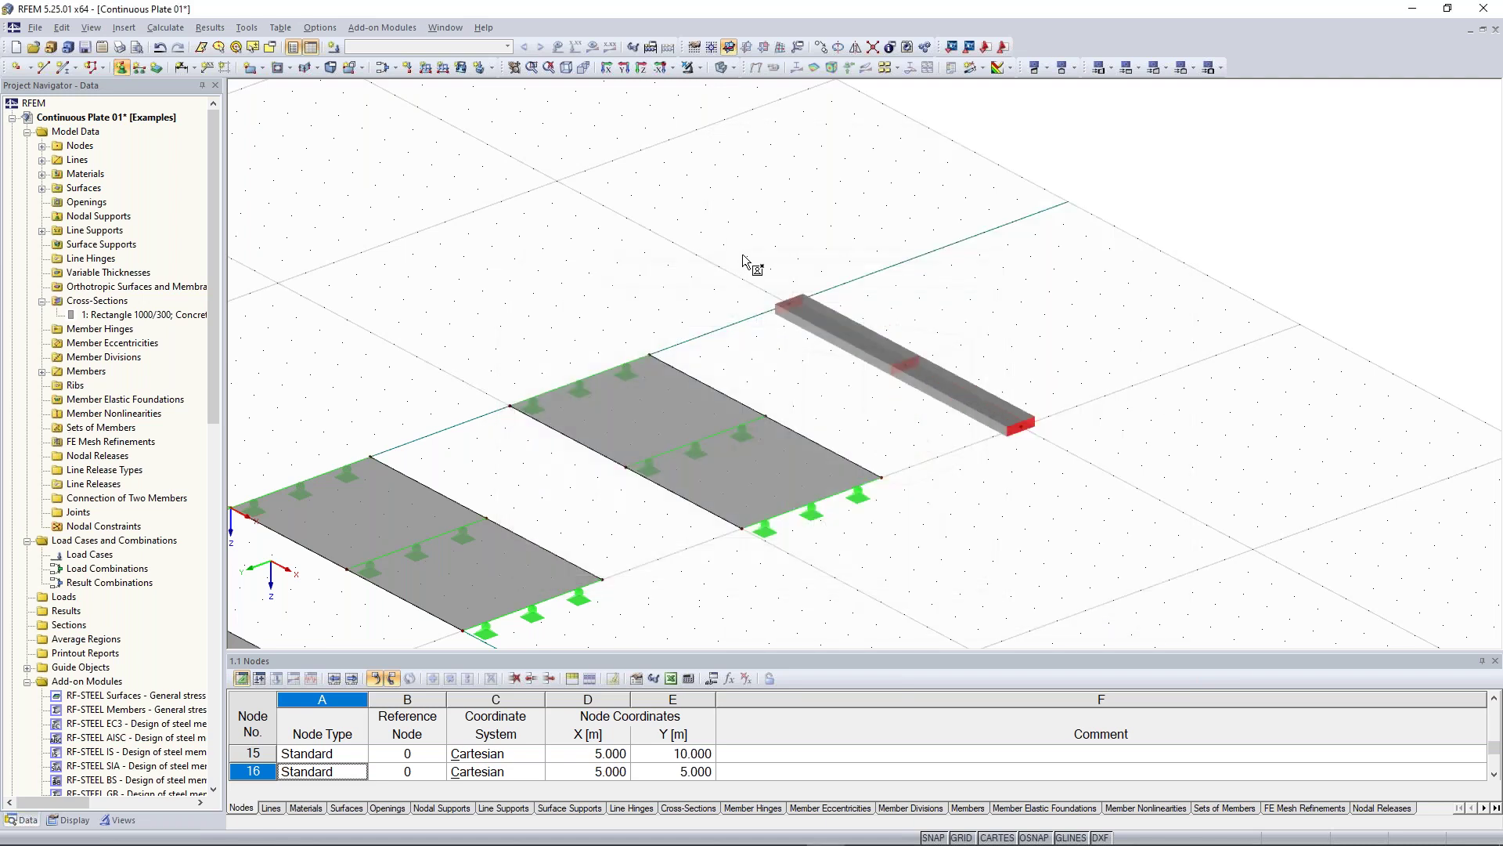
drag(742, 241, 835, 341)
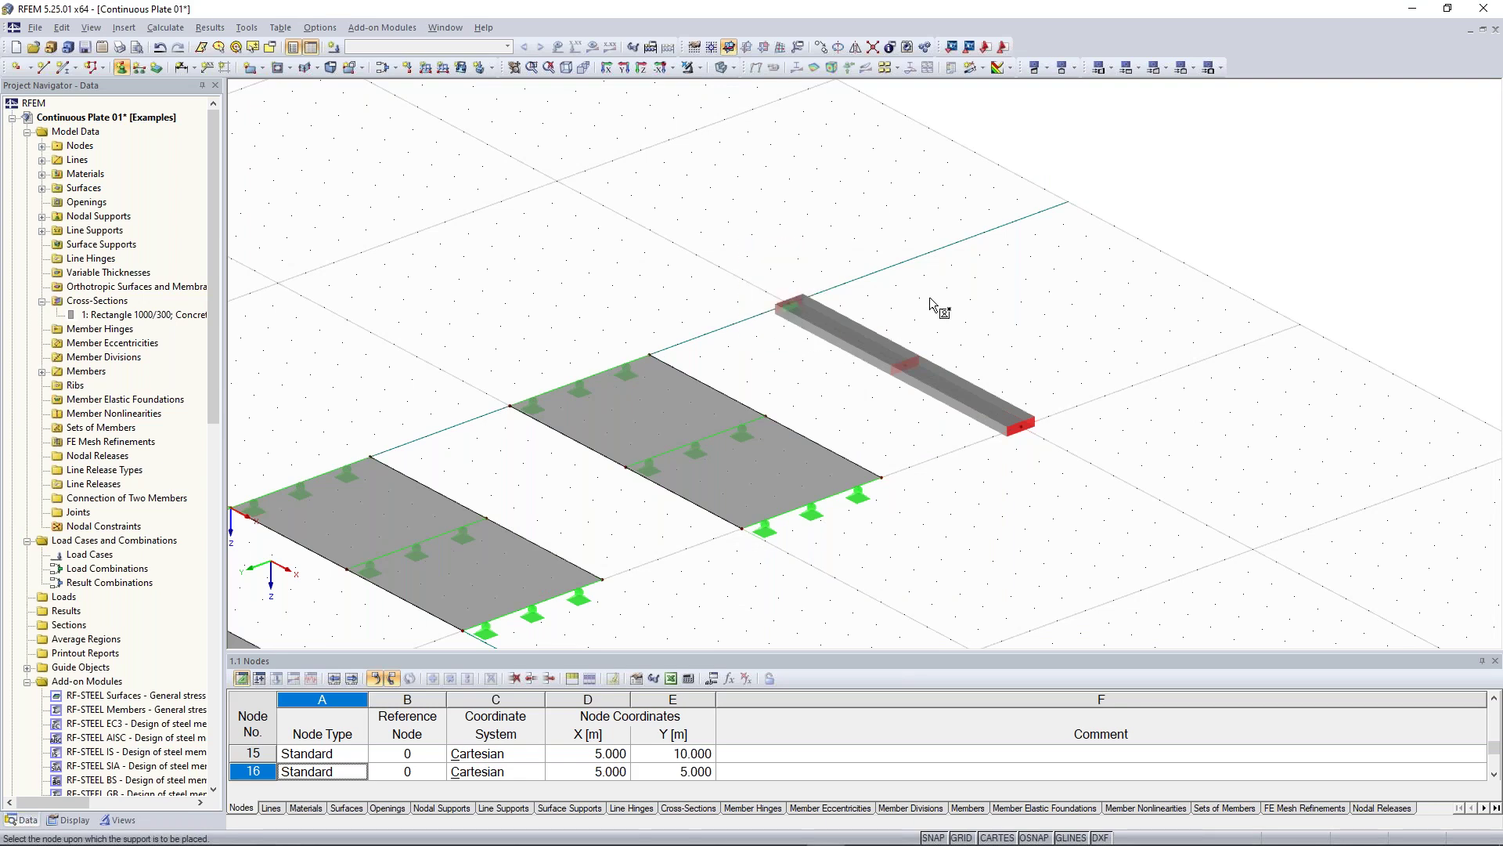
middle_drag(947, 307, 971, 310)
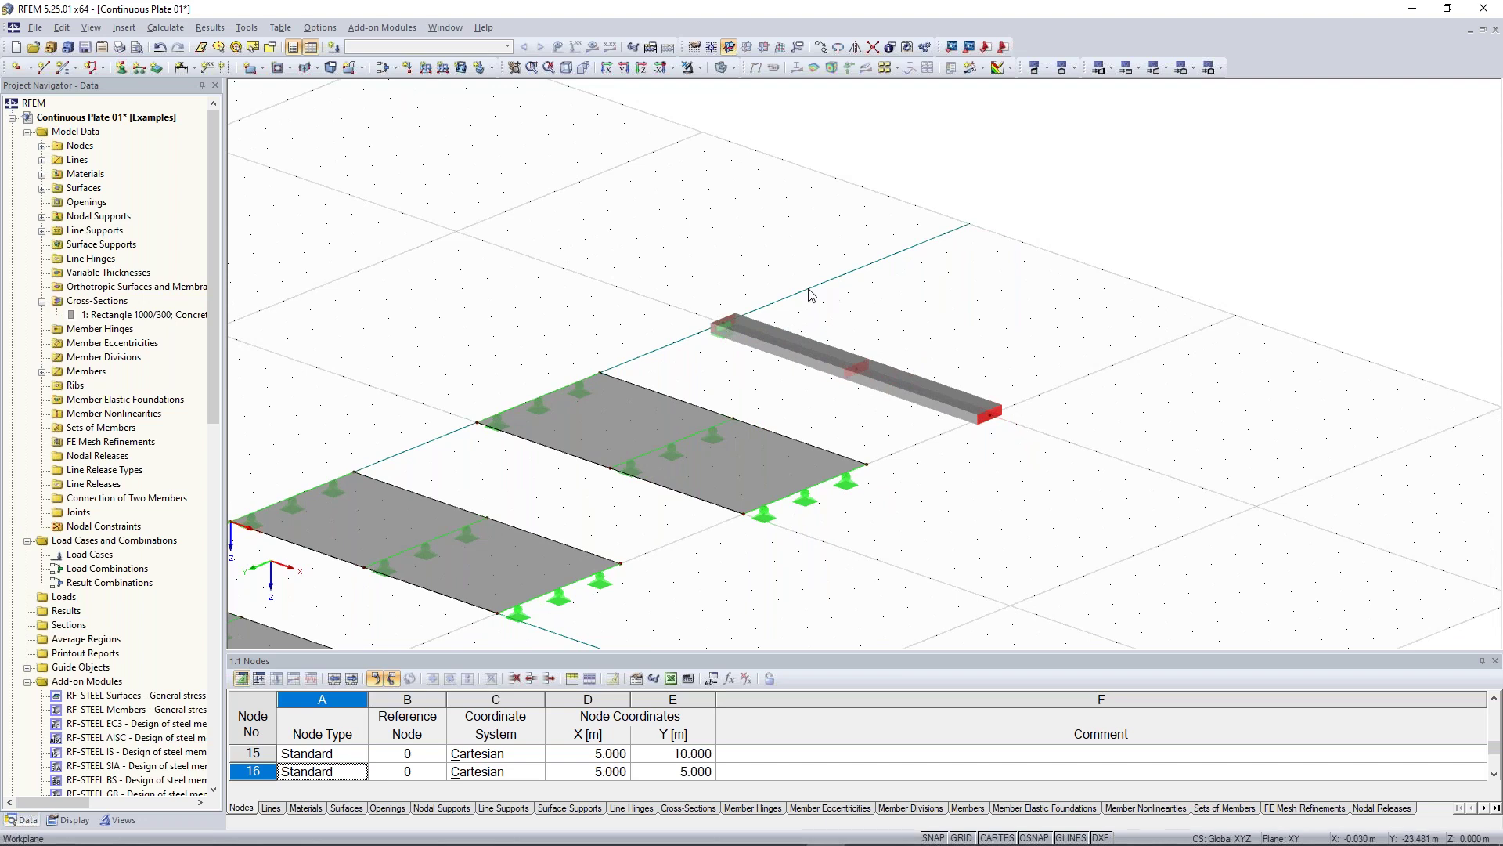
Step: Select the beam's second segment and assign hinged nodal supports to its midspan and end nodes, 14 and 21
drag(809, 282, 1023, 430)
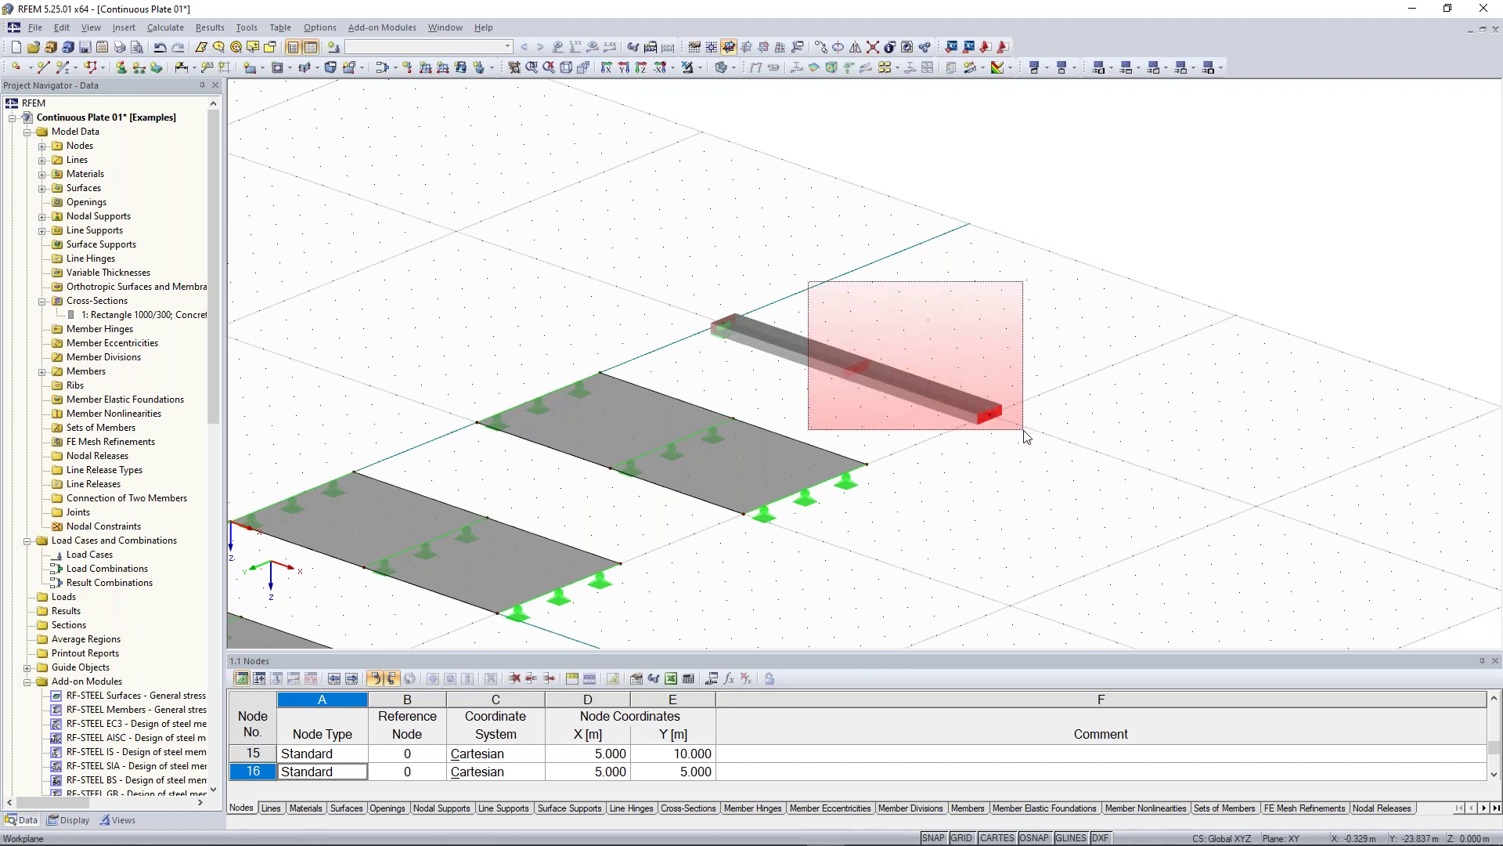
drag(1027, 436, 1025, 433)
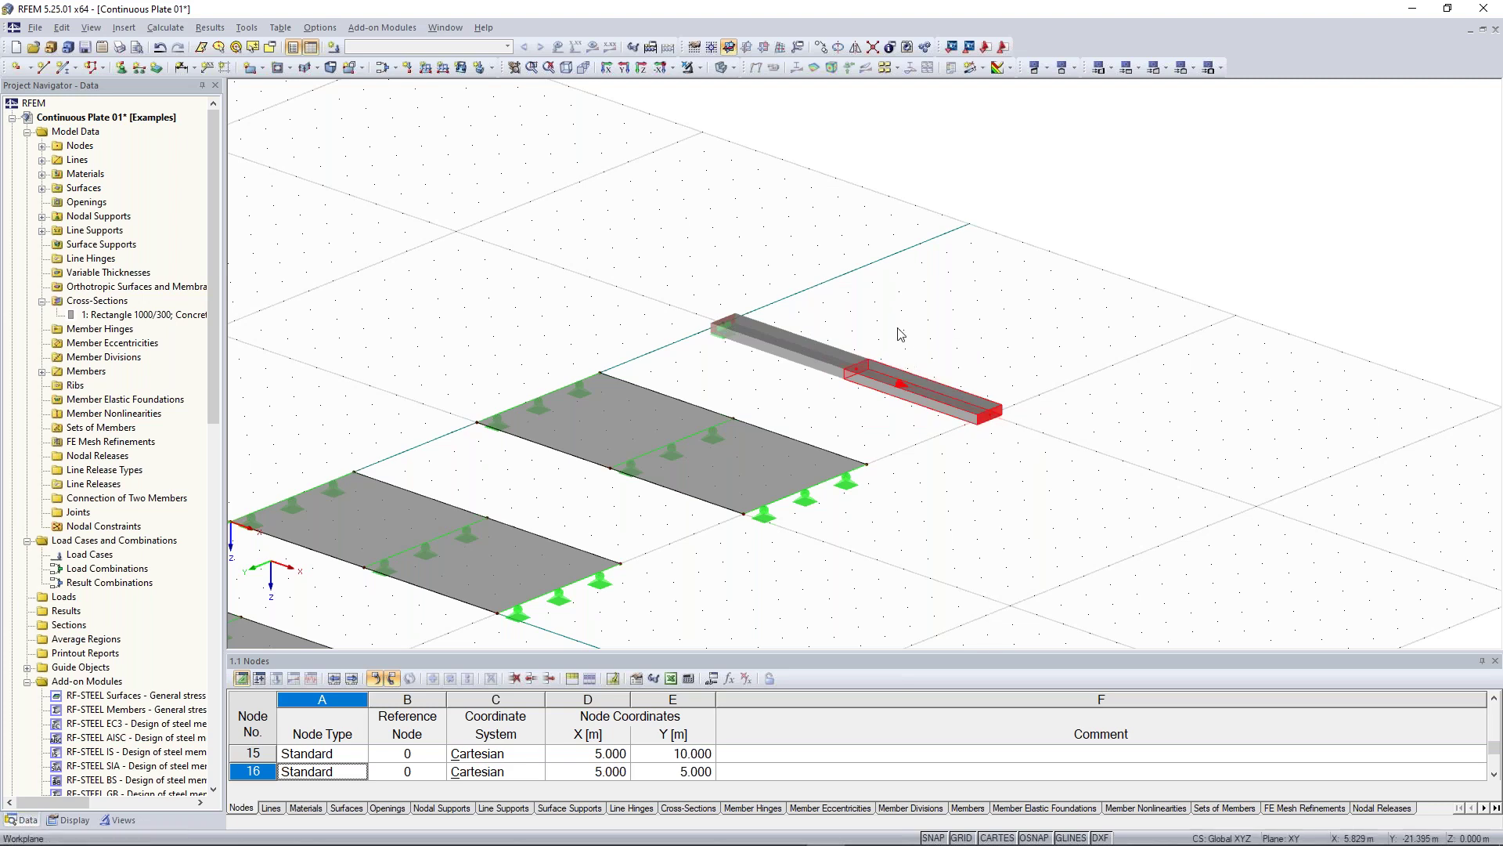
scroll(889, 341, up, 1)
scroll(899, 339, up, 2)
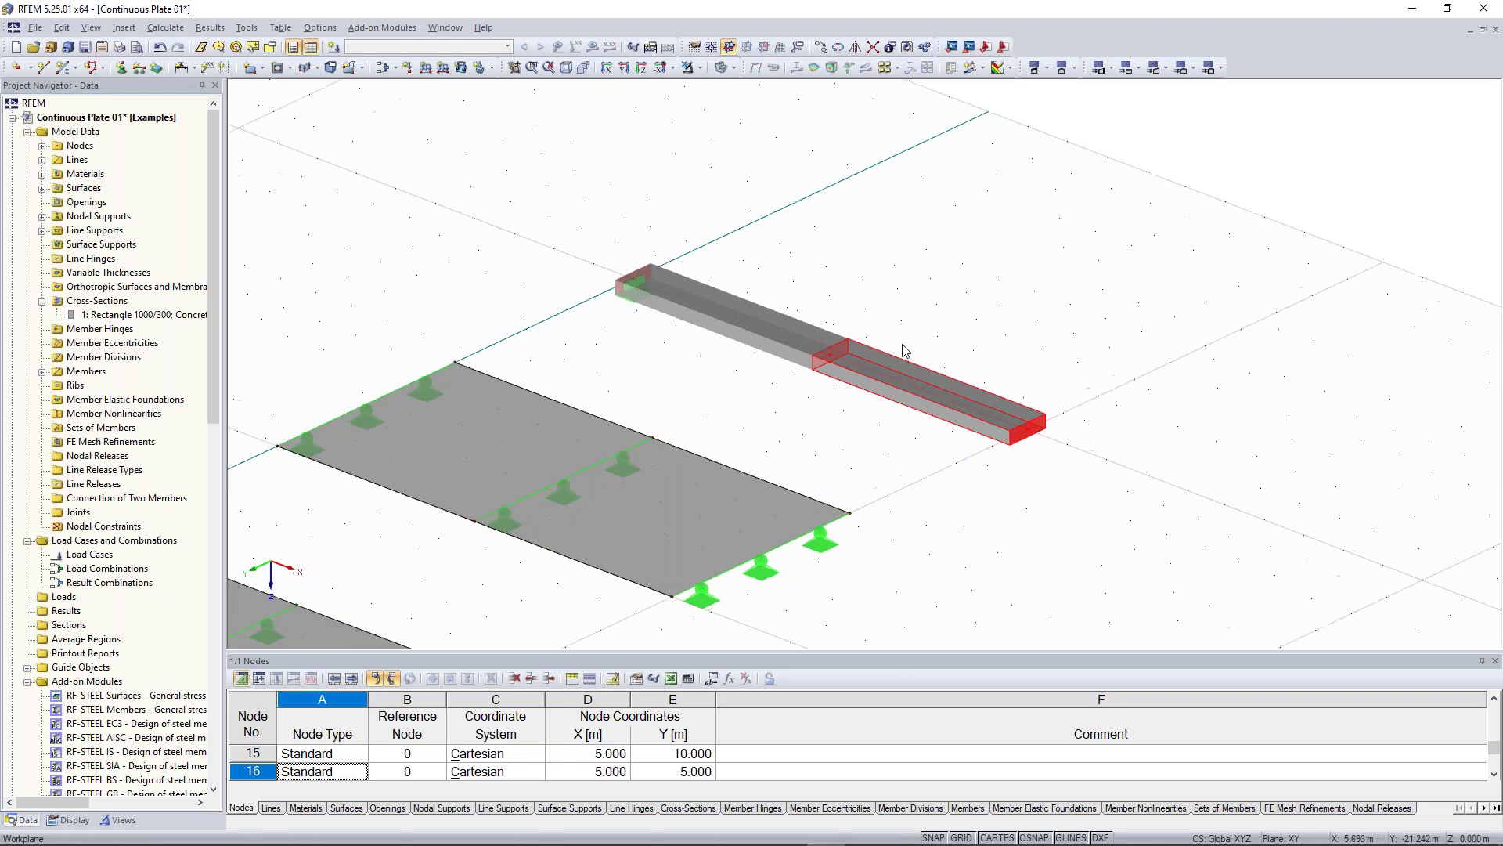
scroll(883, 296, down, 1)
middle_drag(900, 247, 912, 299)
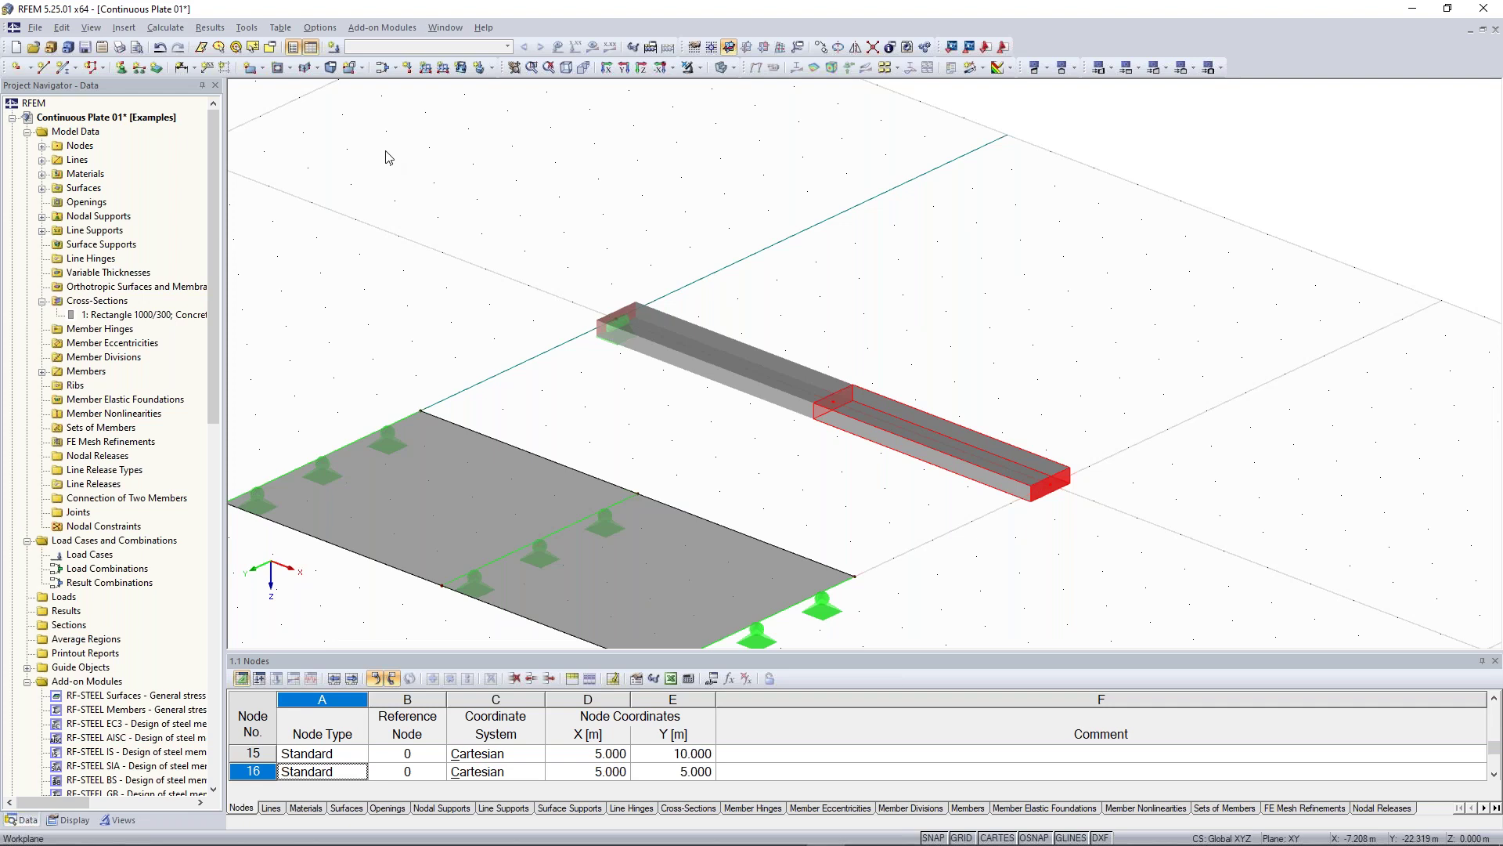
click(122, 69)
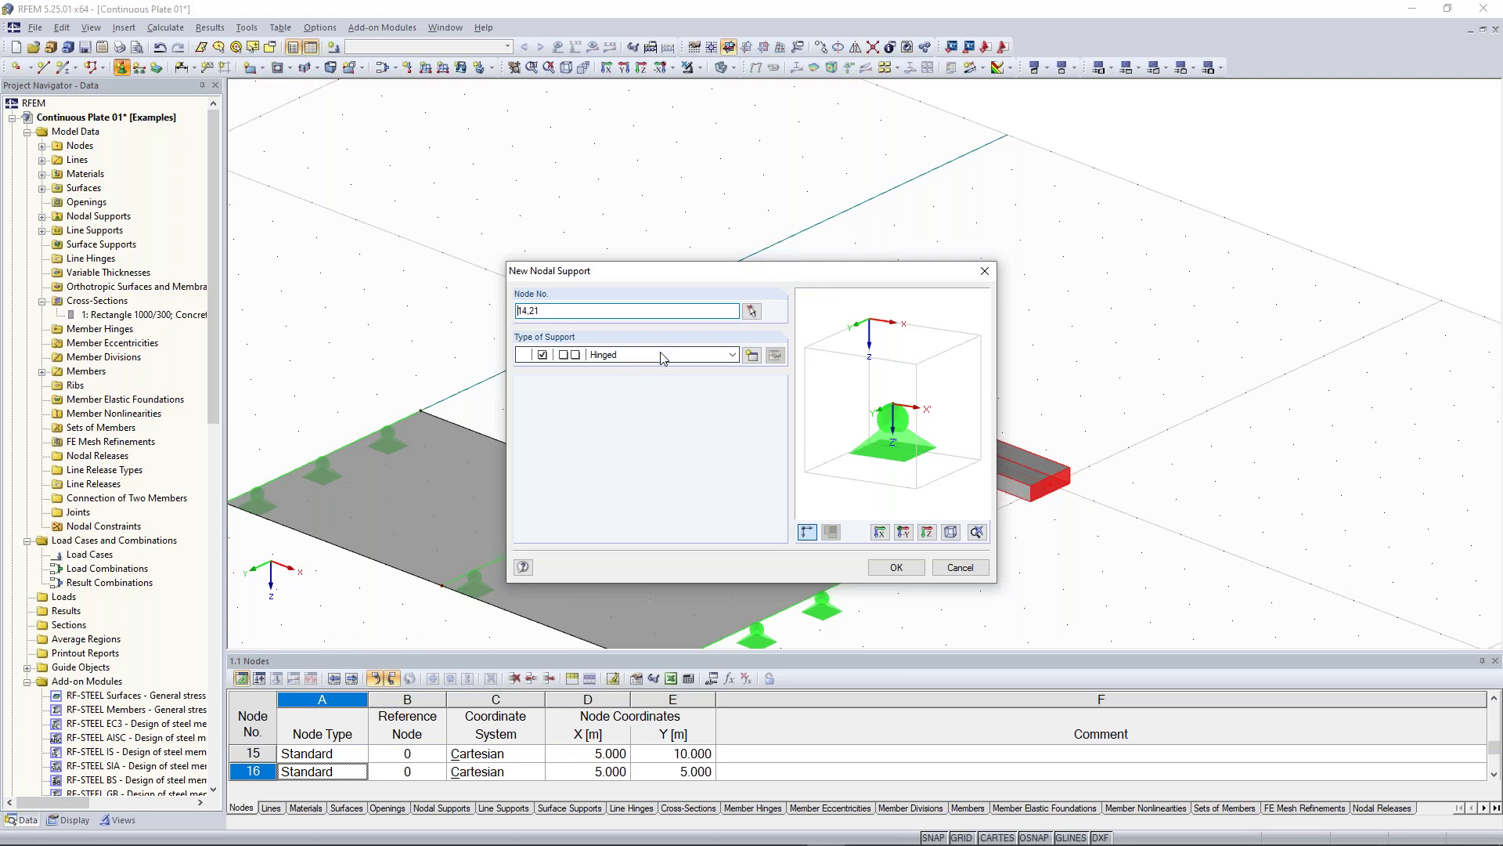
drag(540, 275, 1045, 103)
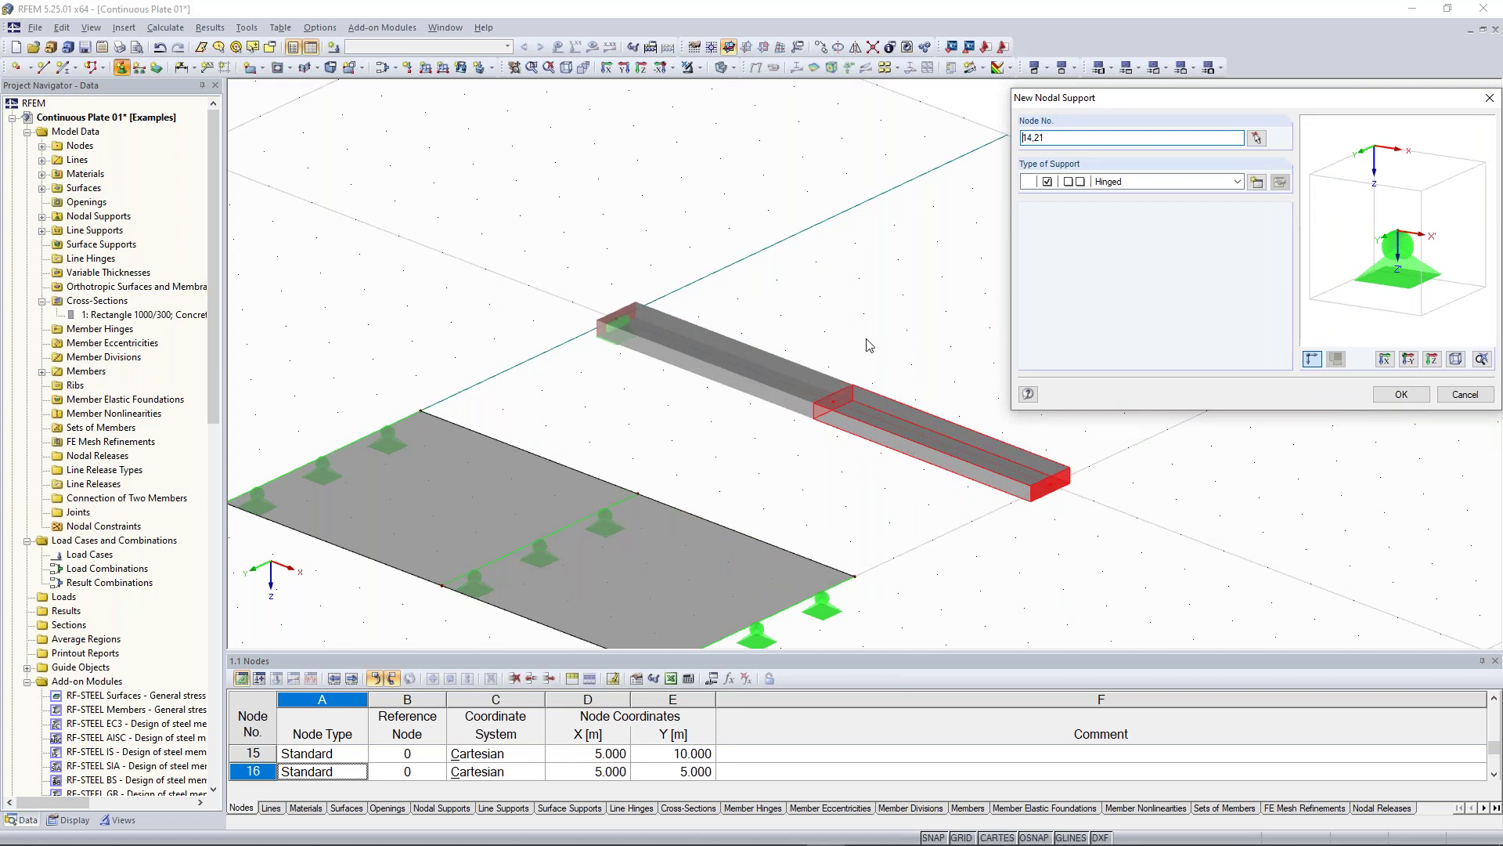
drag(1052, 138, 1021, 140)
click(1051, 138)
click(1418, 400)
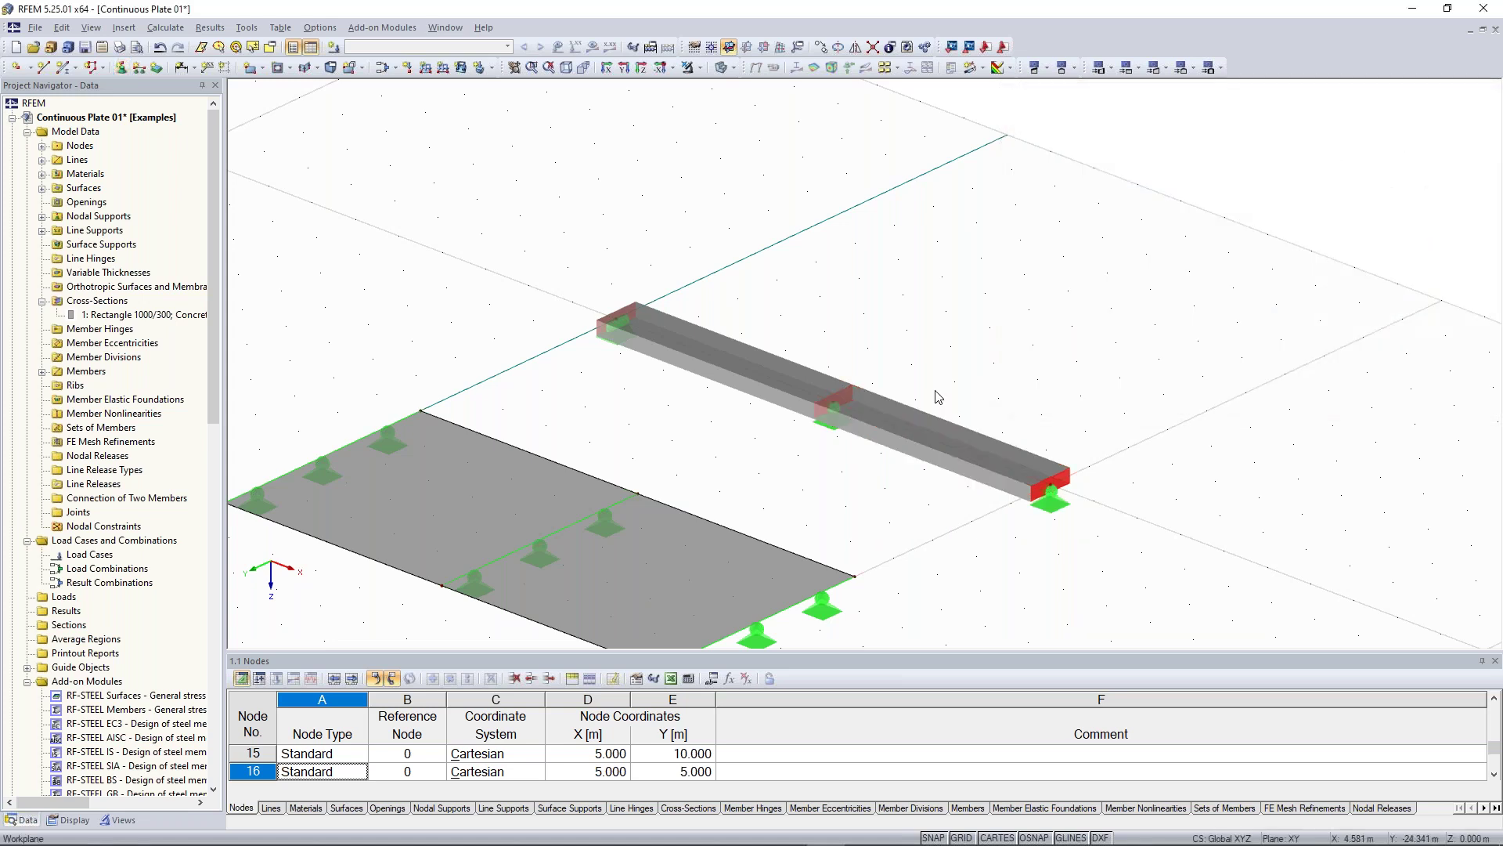
scroll(929, 396, down, 4)
middle_drag(916, 540, 956, 463)
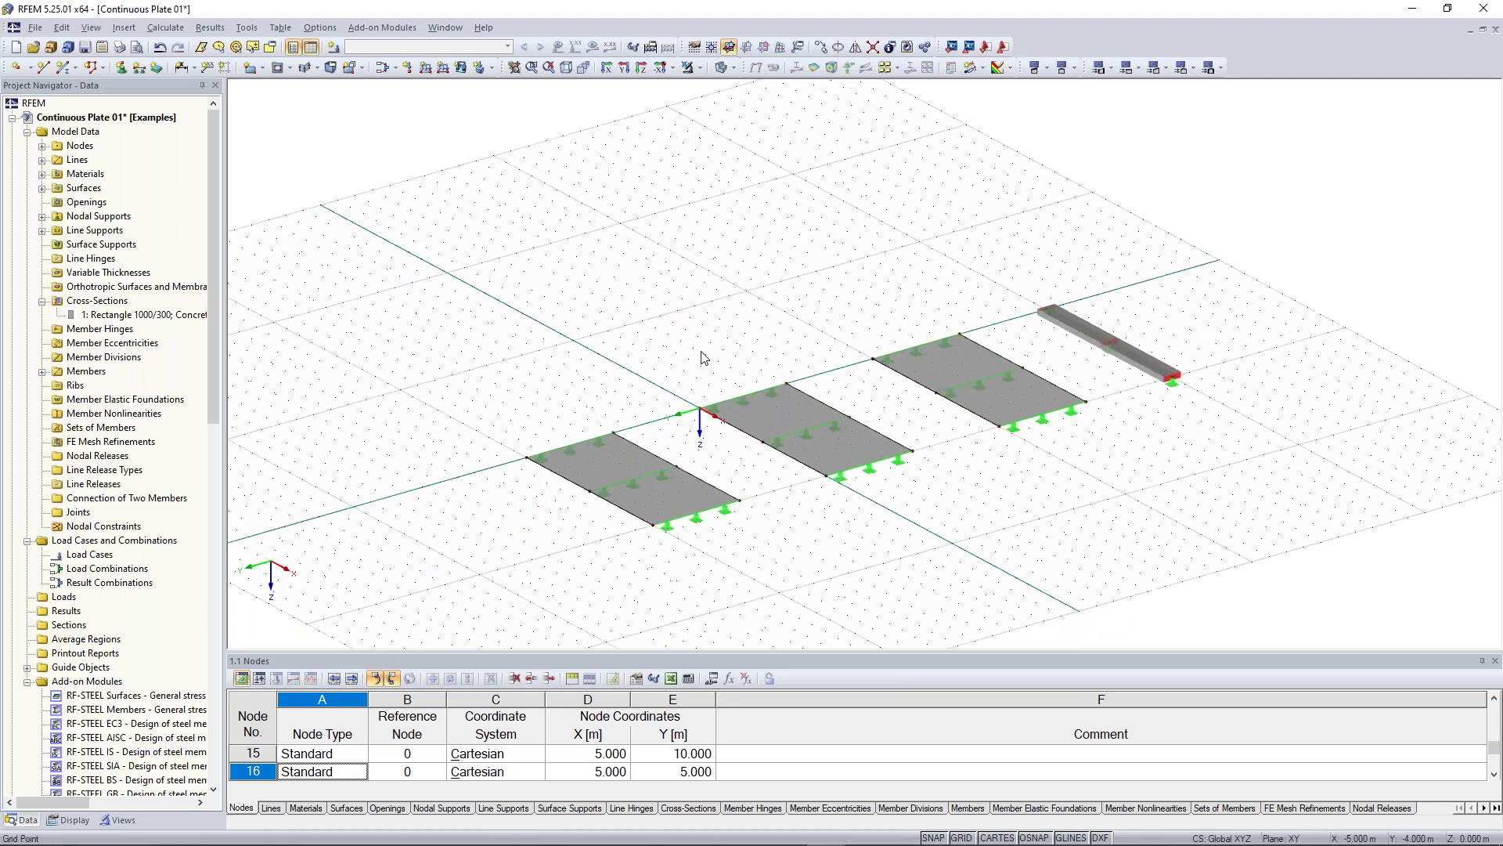
scroll(701, 356, up, 2)
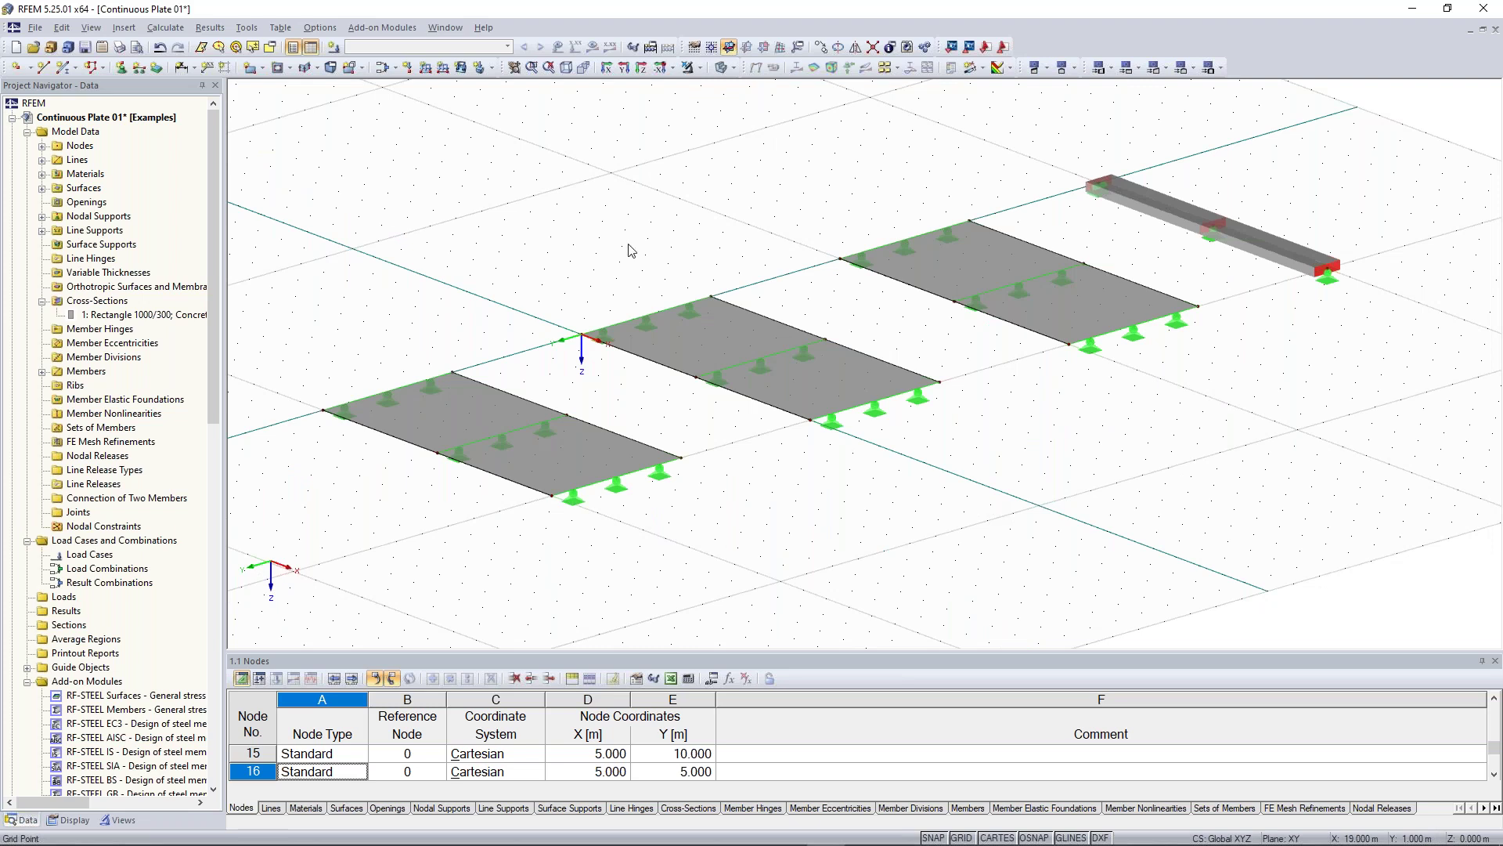
ctrl+middle_drag(629, 248, 632, 251)
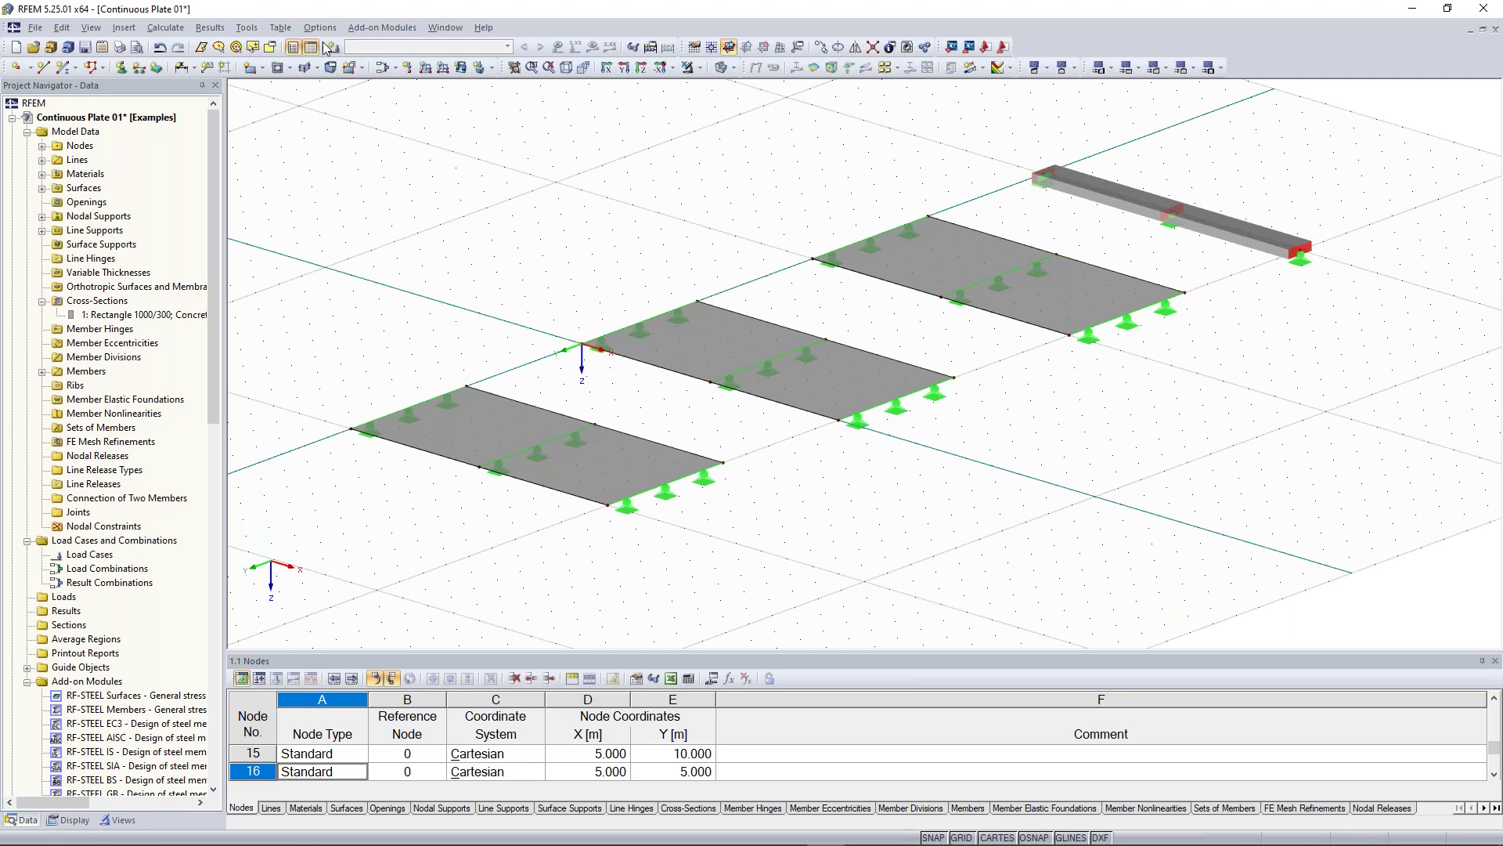
right_click(95, 541)
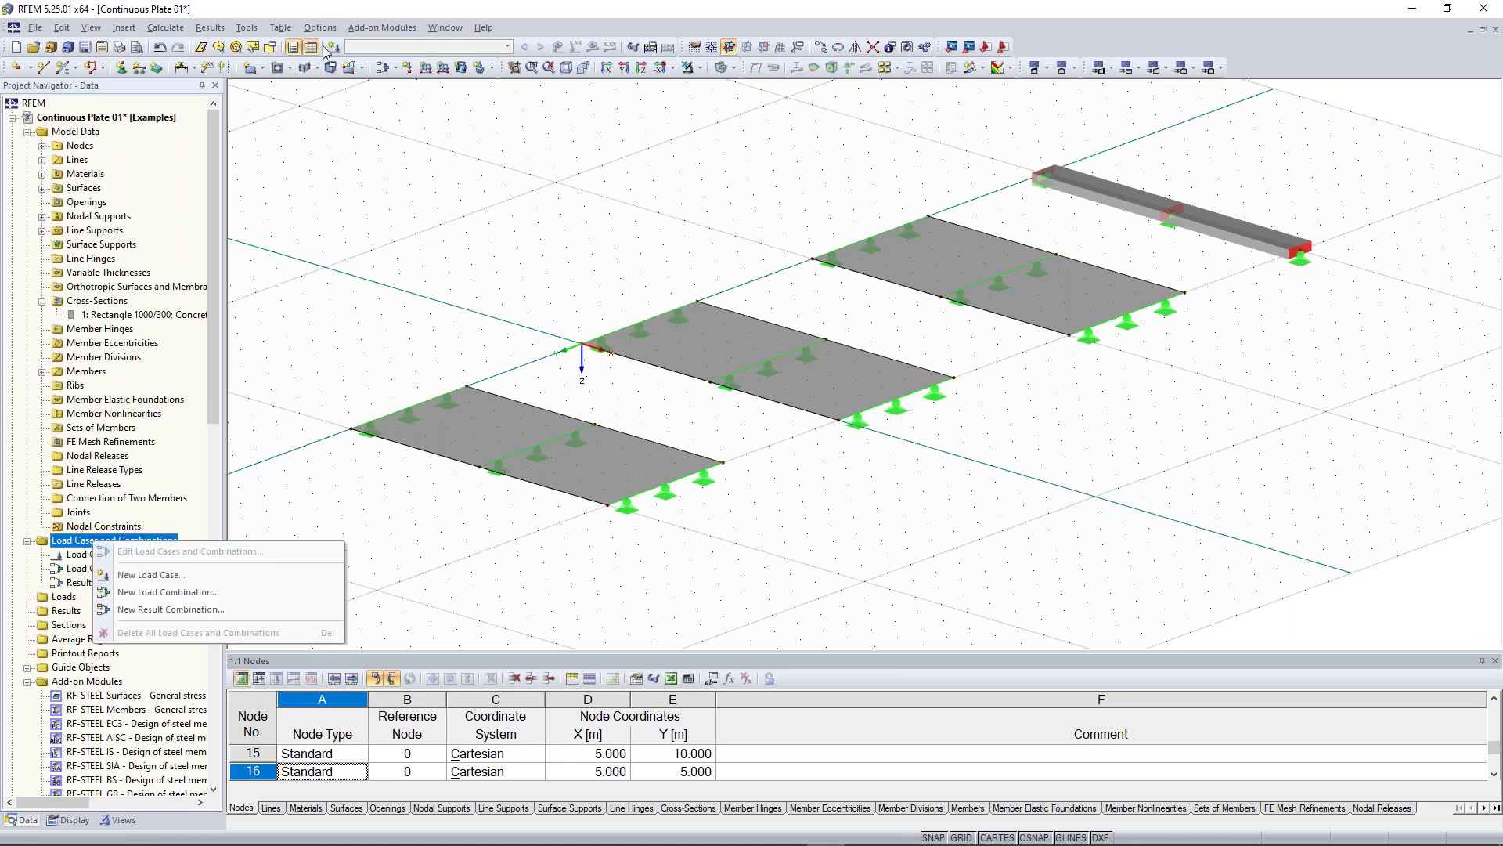
click(342, 13)
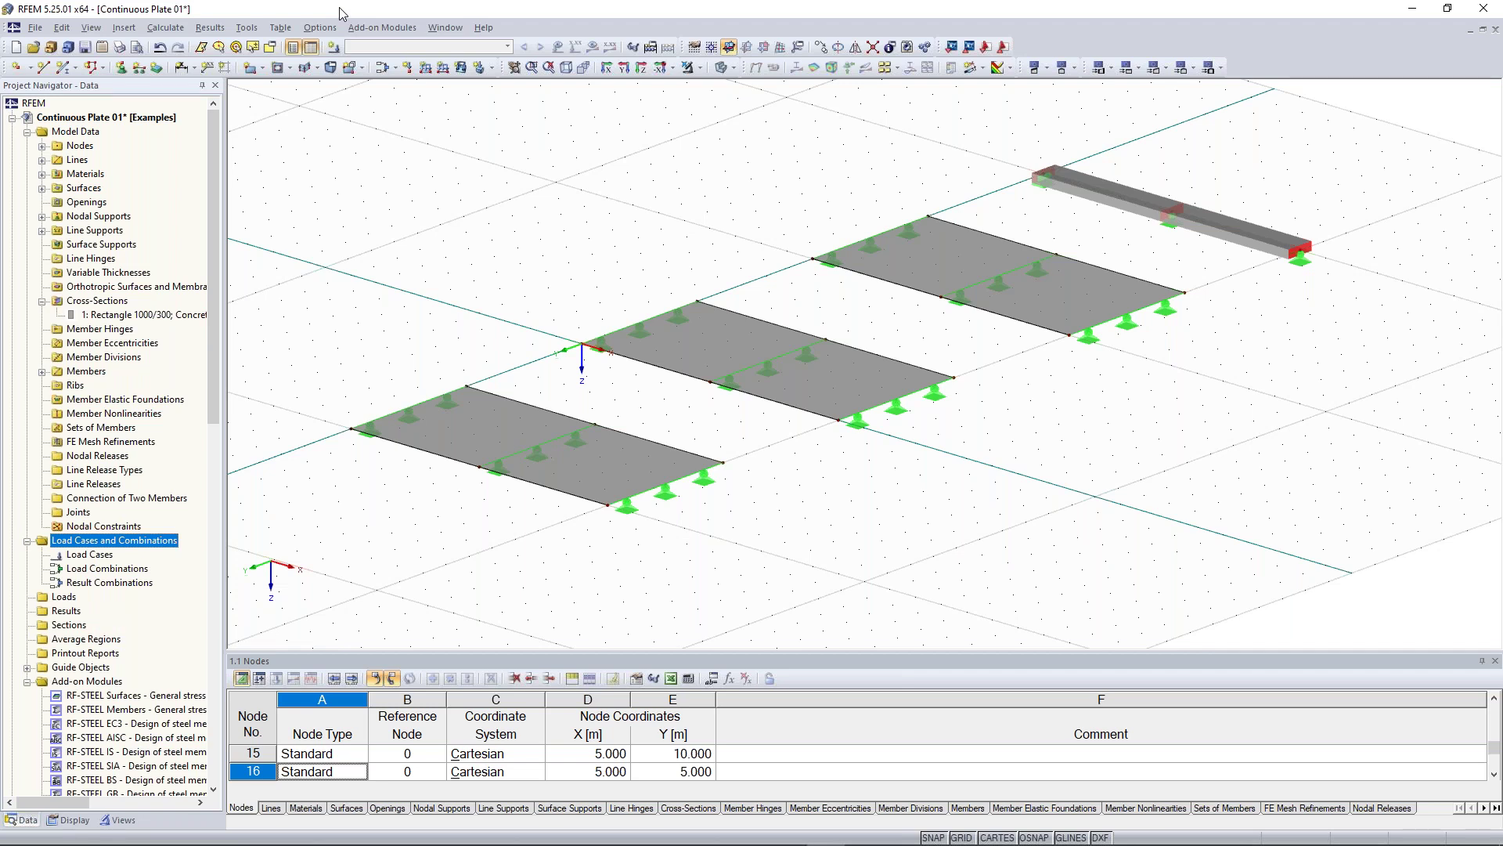
Step: Create permanent load case LC1 named "Test load" with self-weight deactivated
click(334, 49)
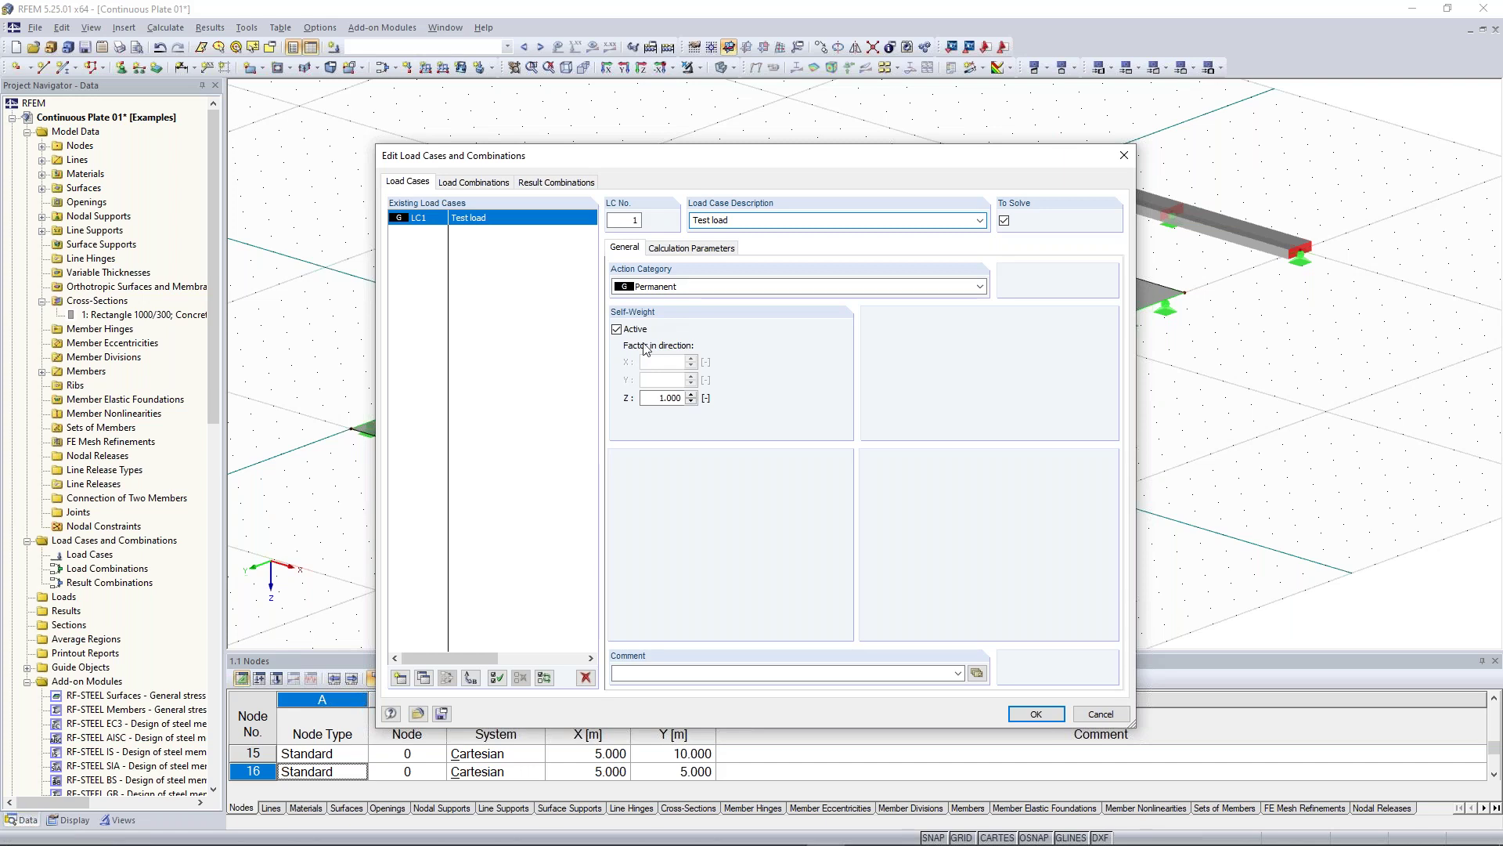
click(634, 328)
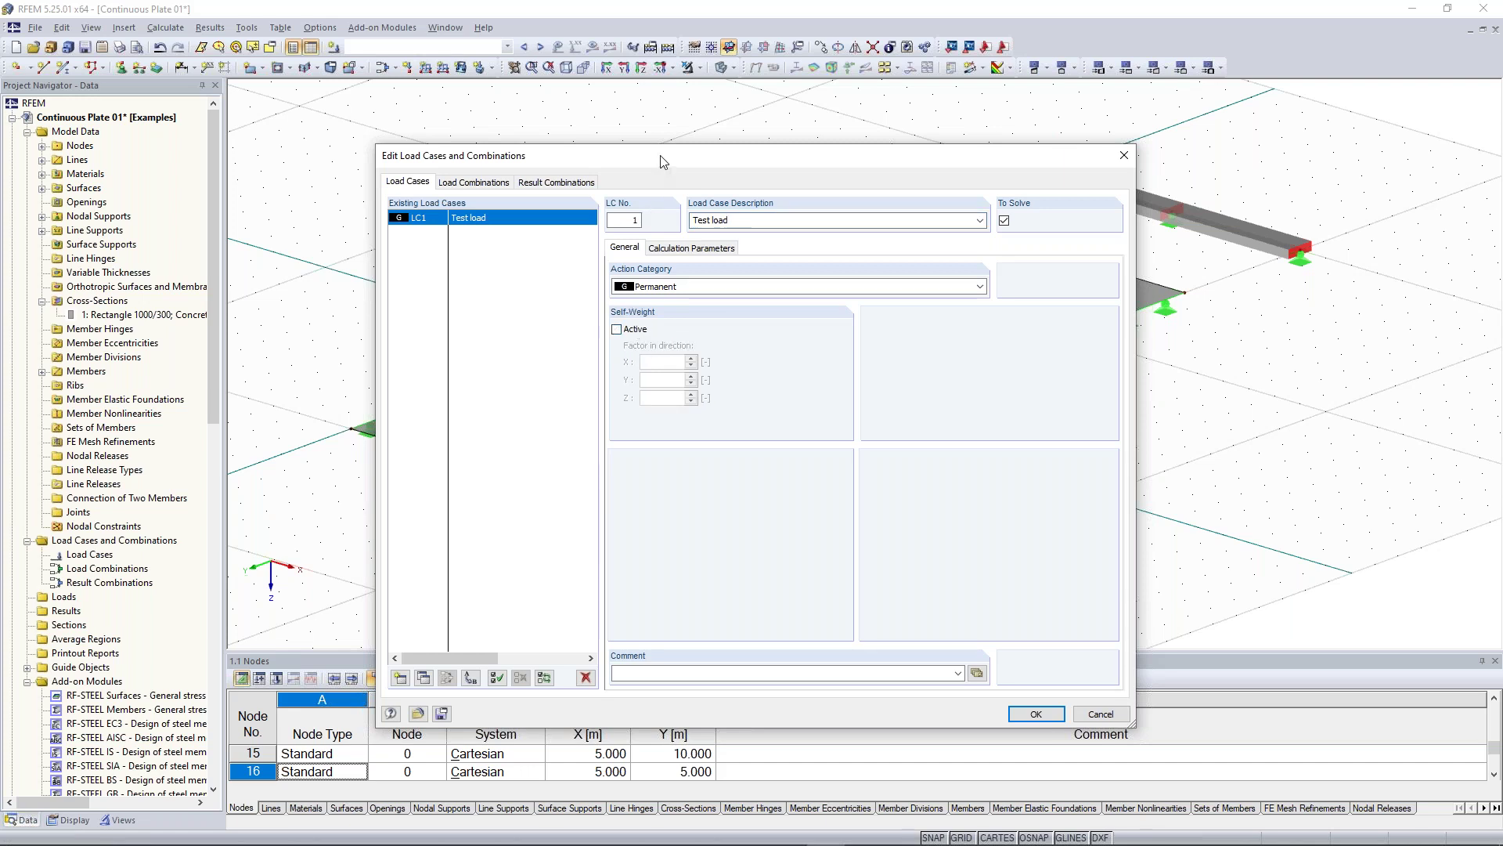
drag(664, 162, 657, 138)
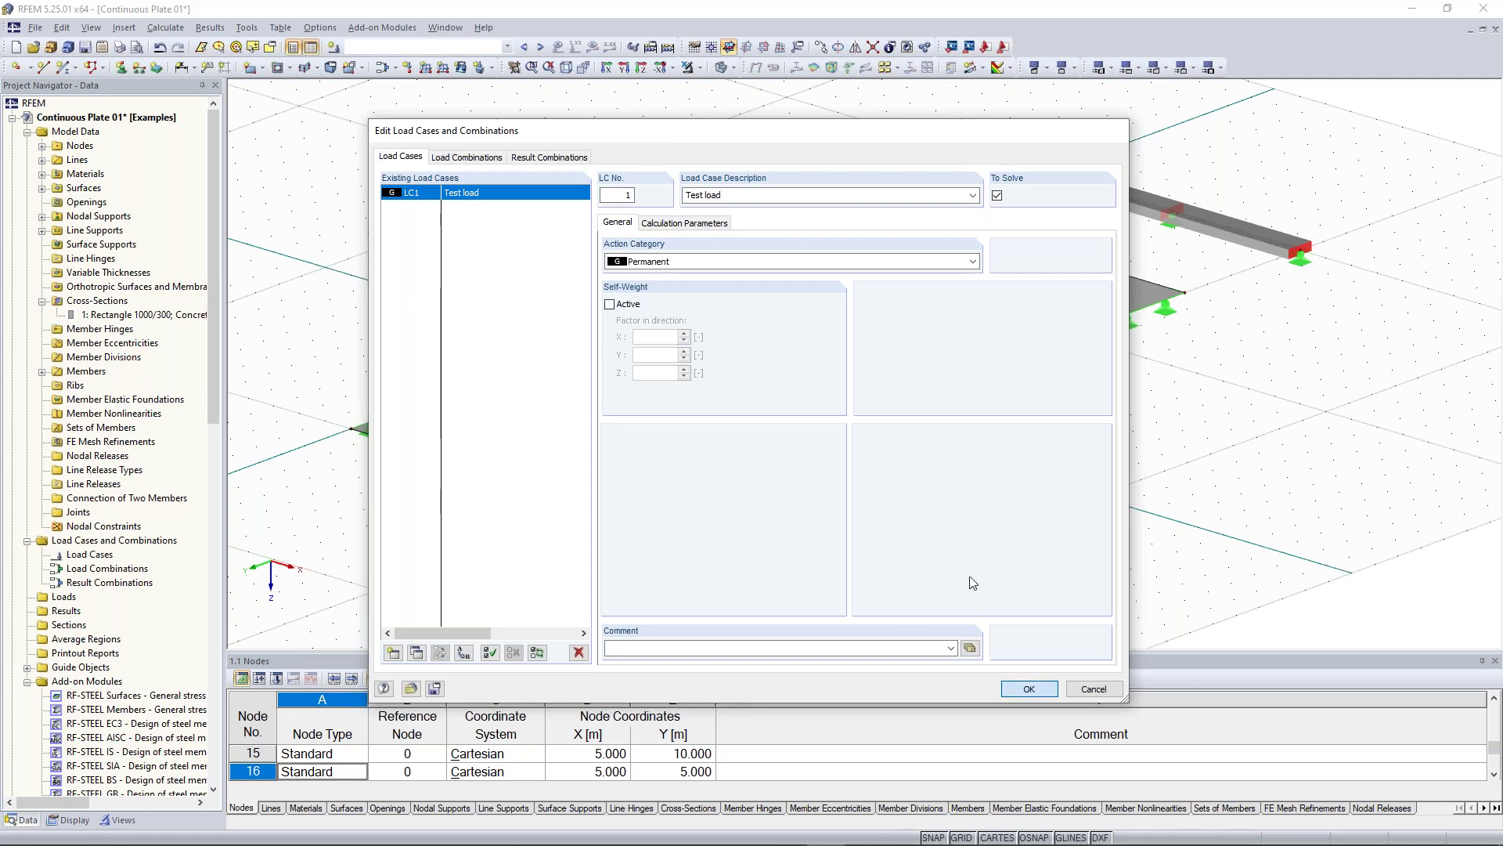
click(1030, 689)
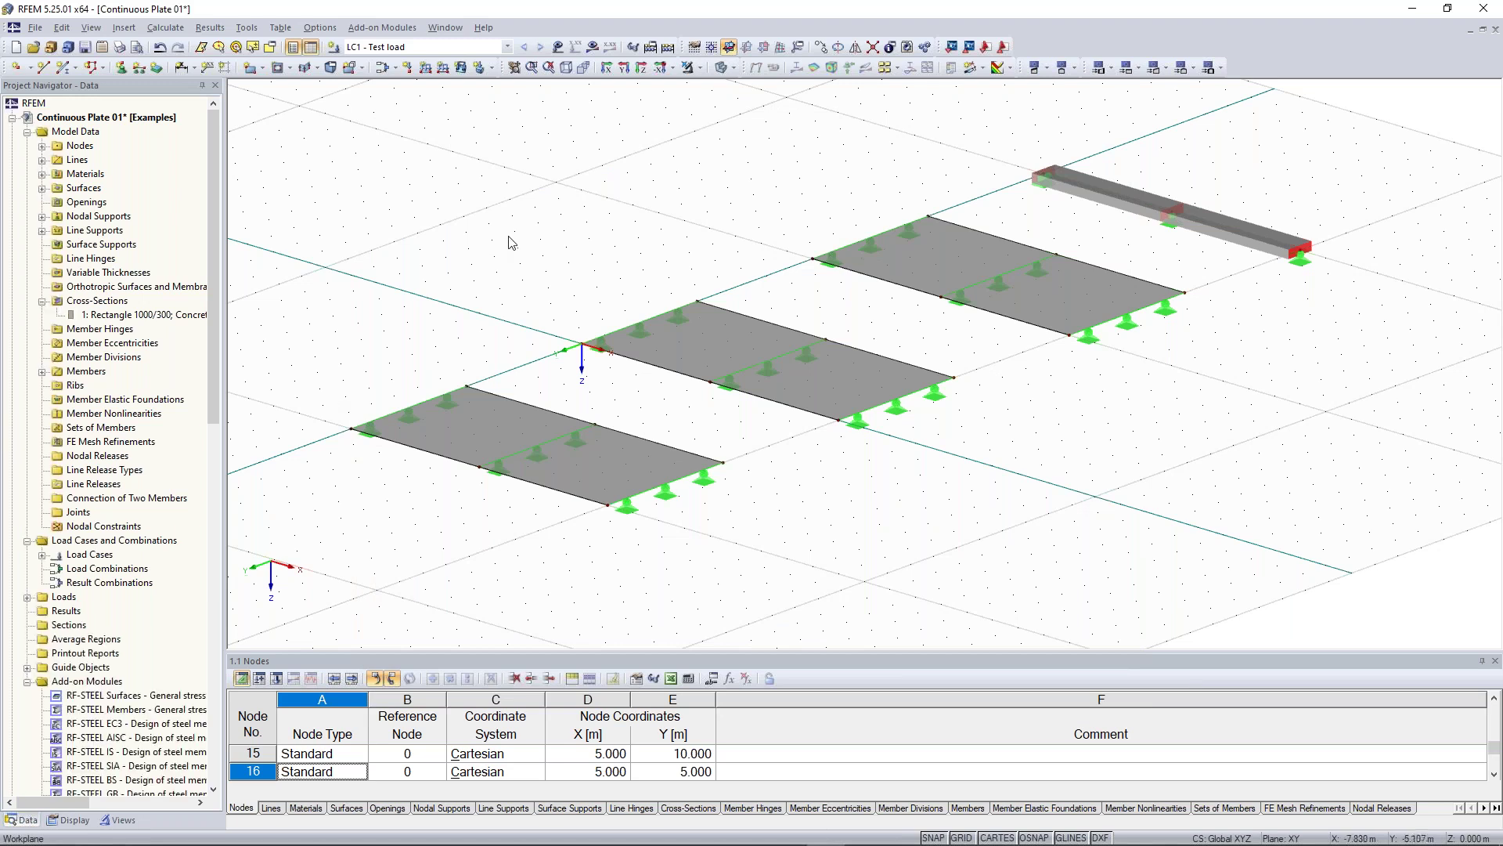
Step: Apply a uniform surface force load of 10 kN/m² in global direction ZL to all three plates
middle_drag(534, 250, 485, 211)
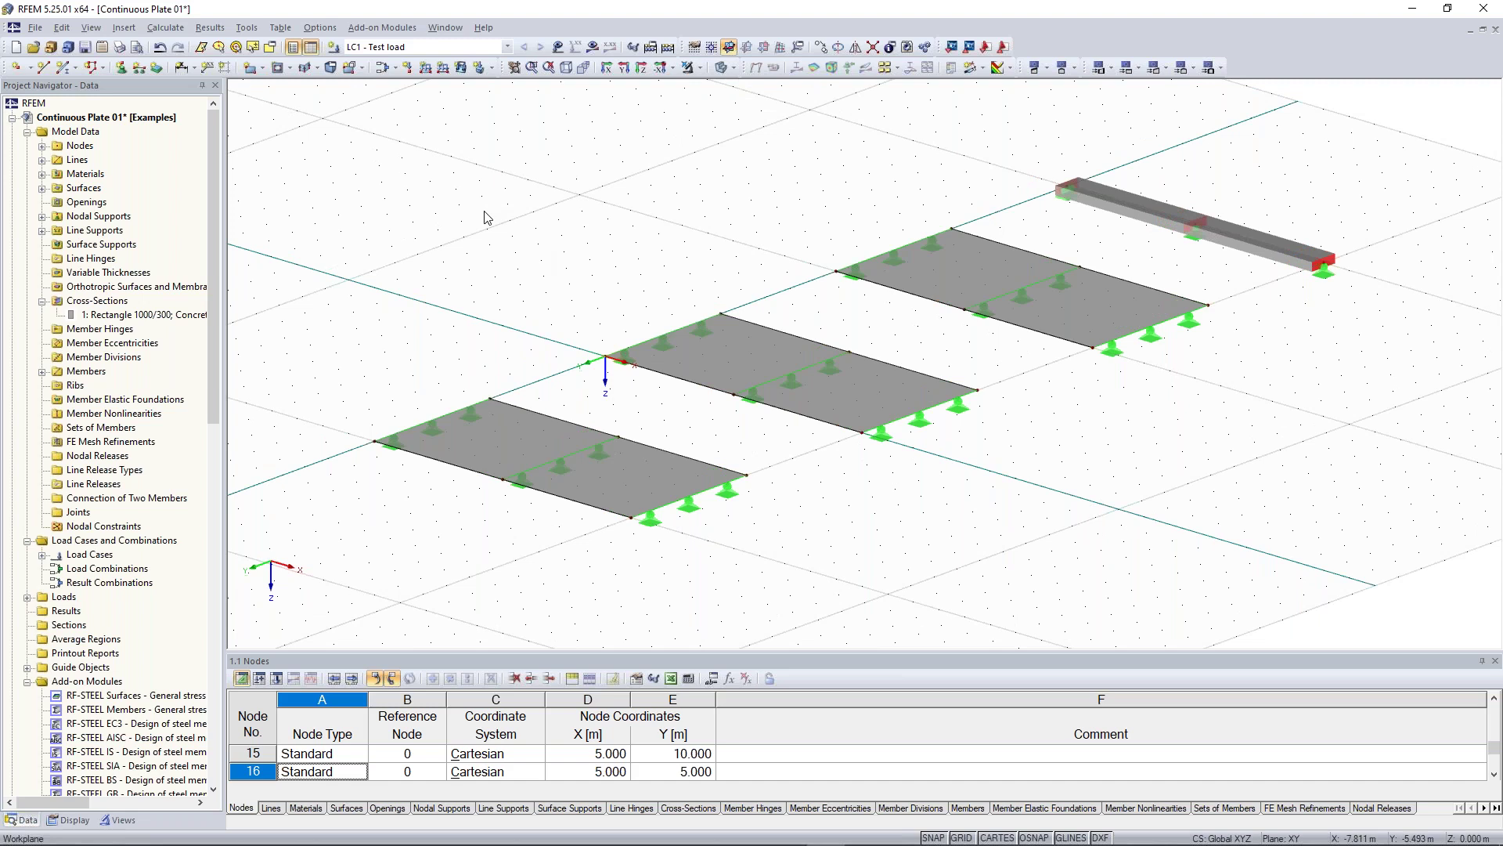
click(461, 69)
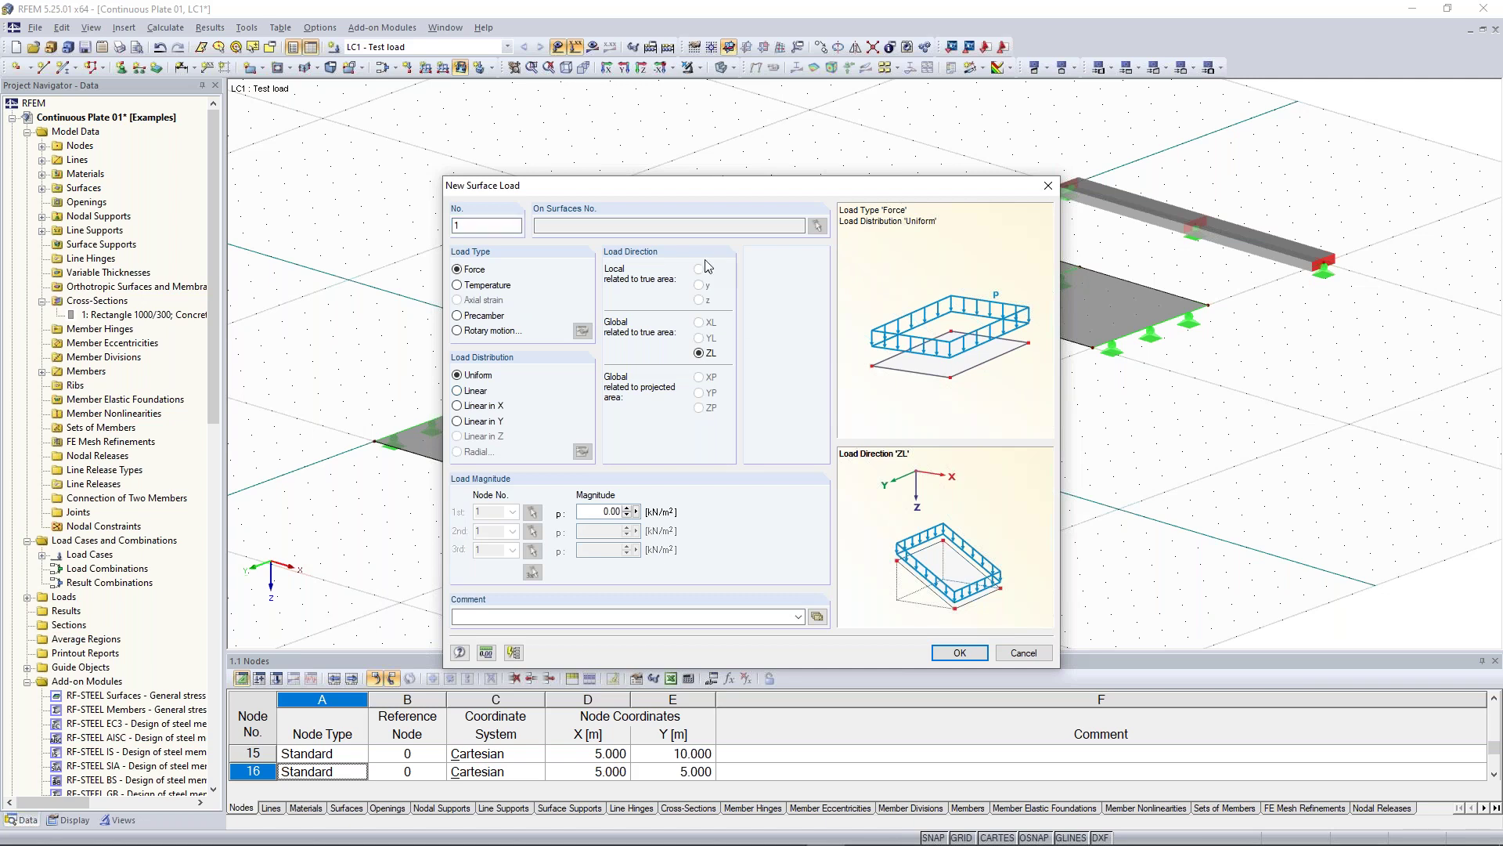
drag(715, 181, 710, 128)
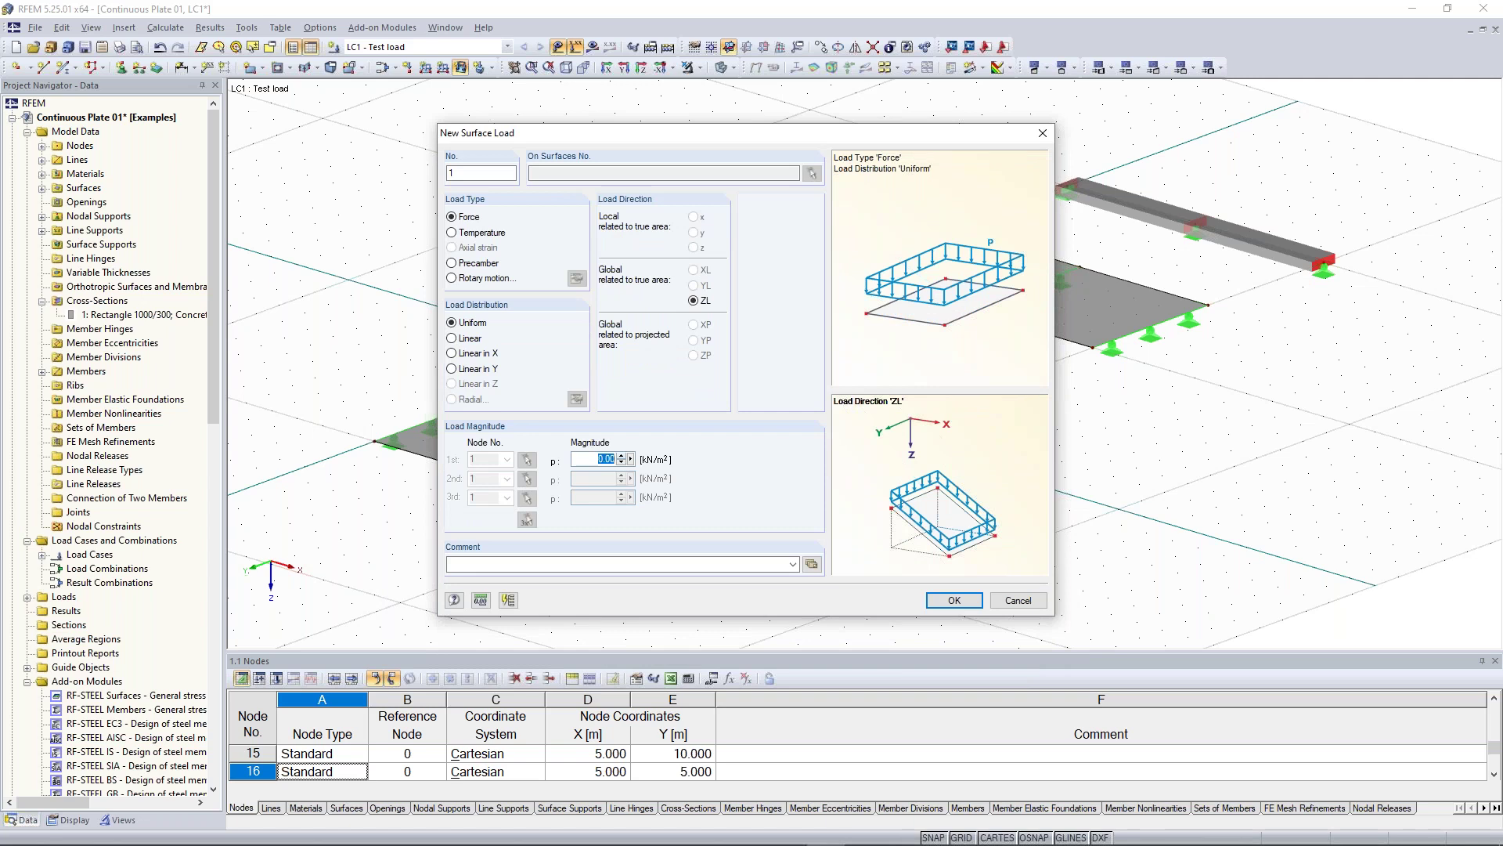
text(10)
click(955, 601)
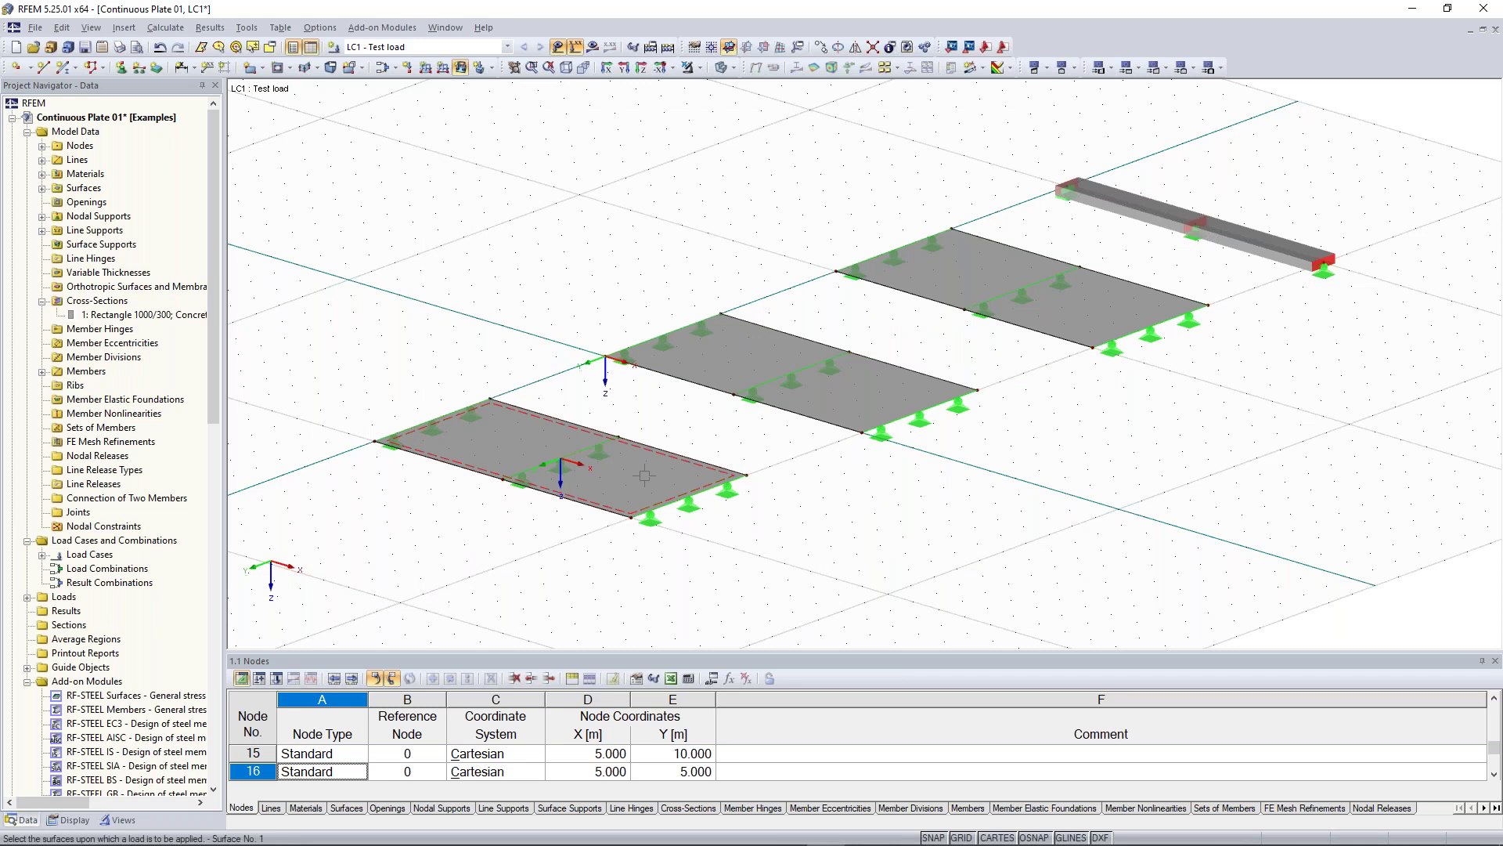
click(645, 475)
click(814, 430)
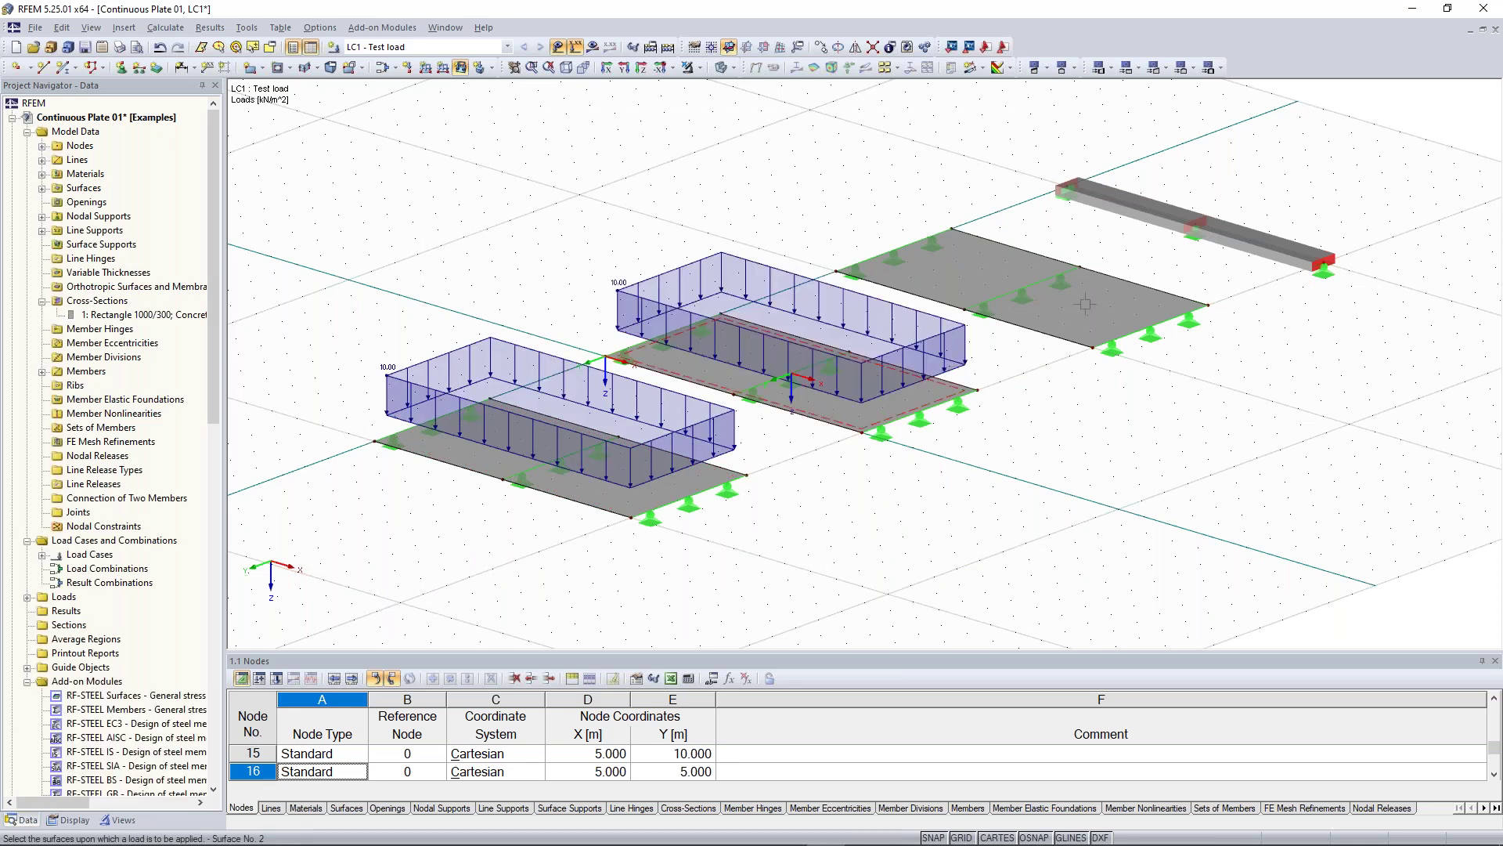
click(1085, 303)
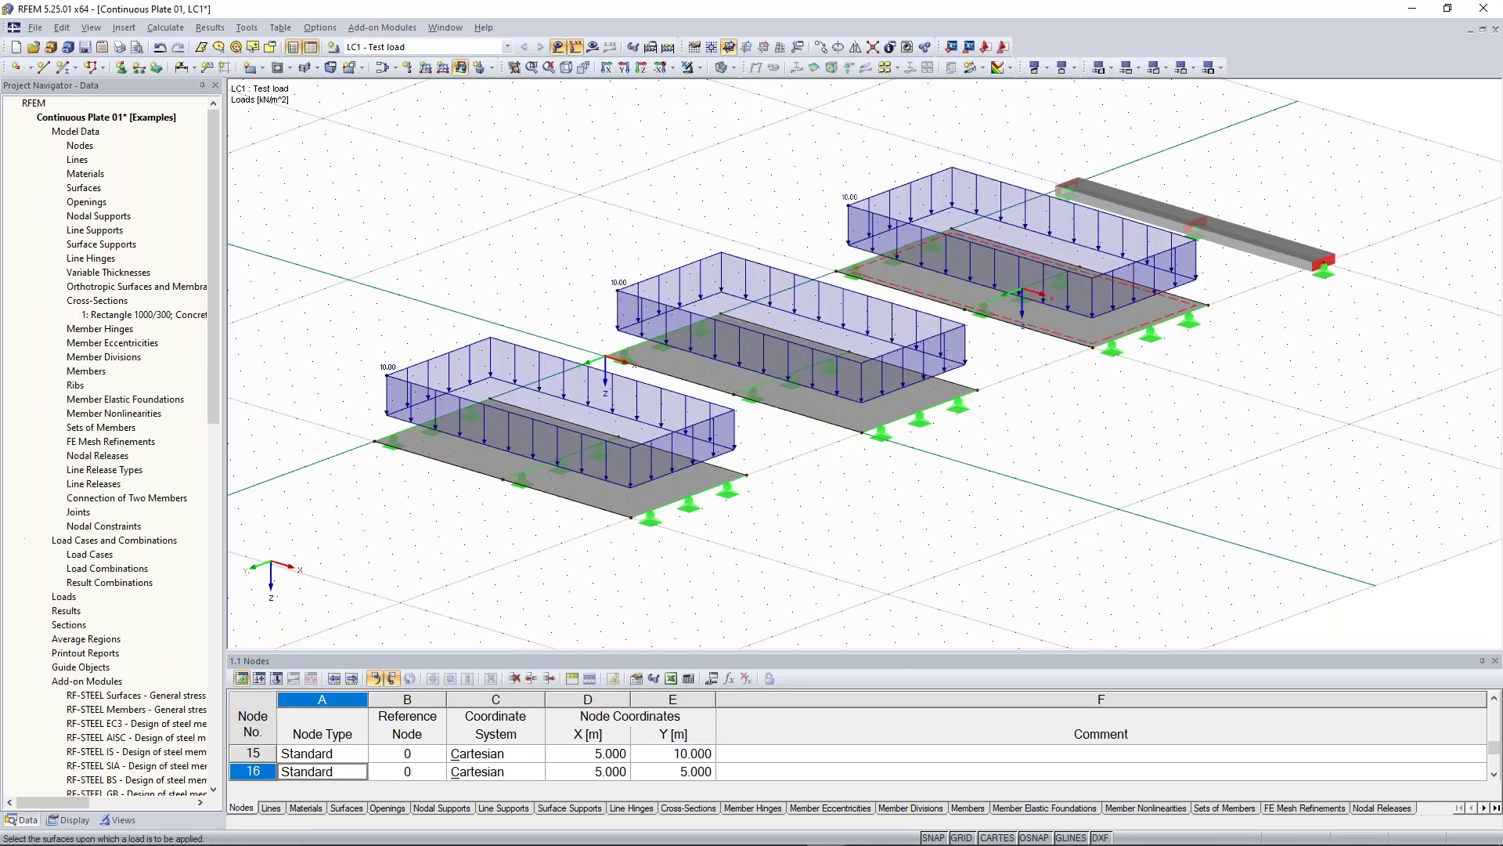
key(Escape)
Step: Apply a 10 kN/m member load to both segments of the beam
ctrl+middle_drag(1394, 461, 1371, 401)
middle_drag(1260, 421, 1045, 476)
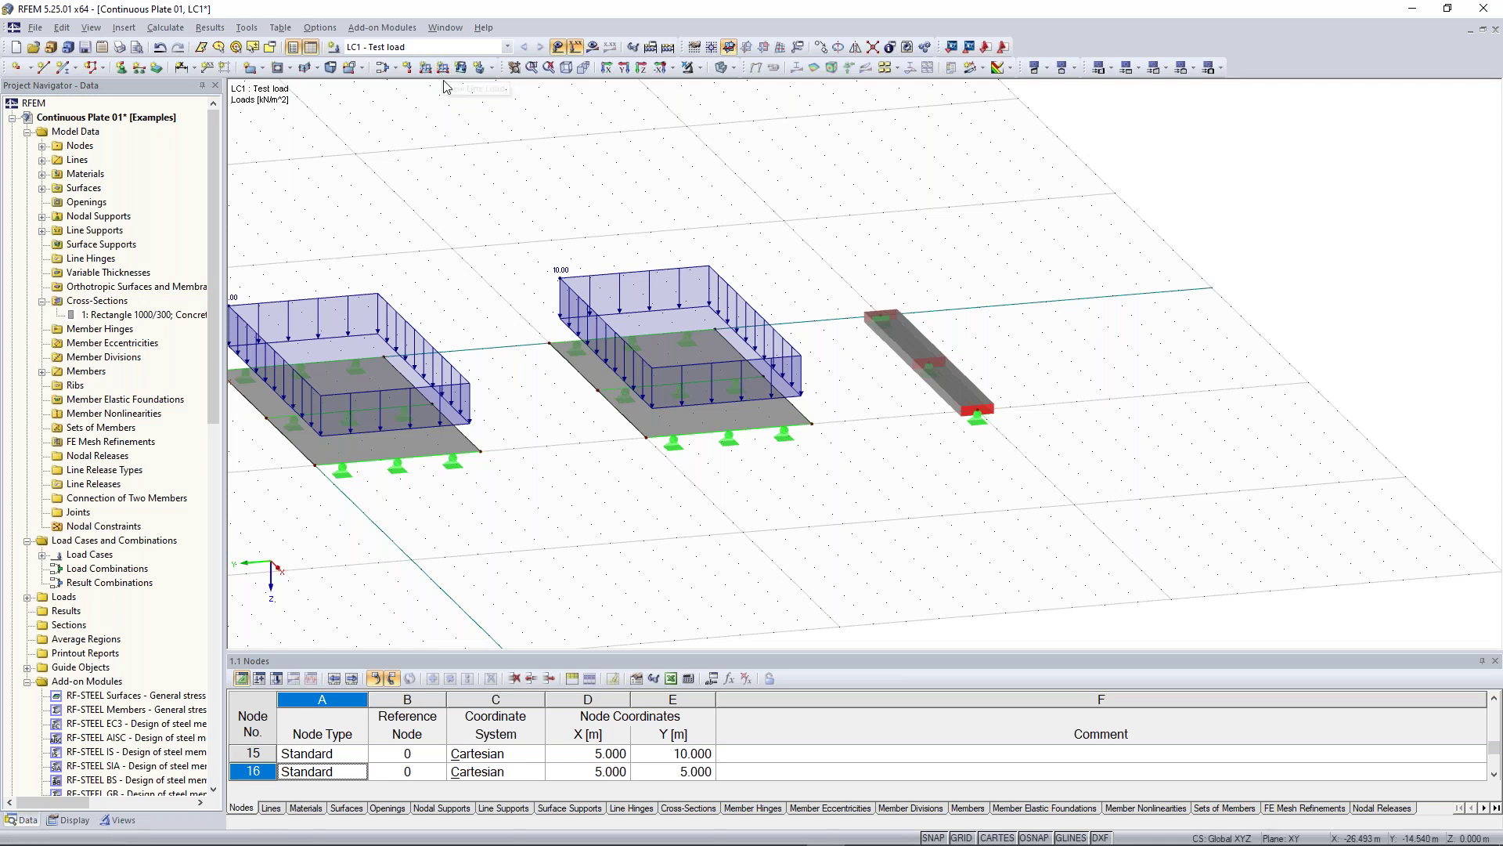
middle_drag(473, 175, 1139, 180)
scroll(522, 571, up, 3)
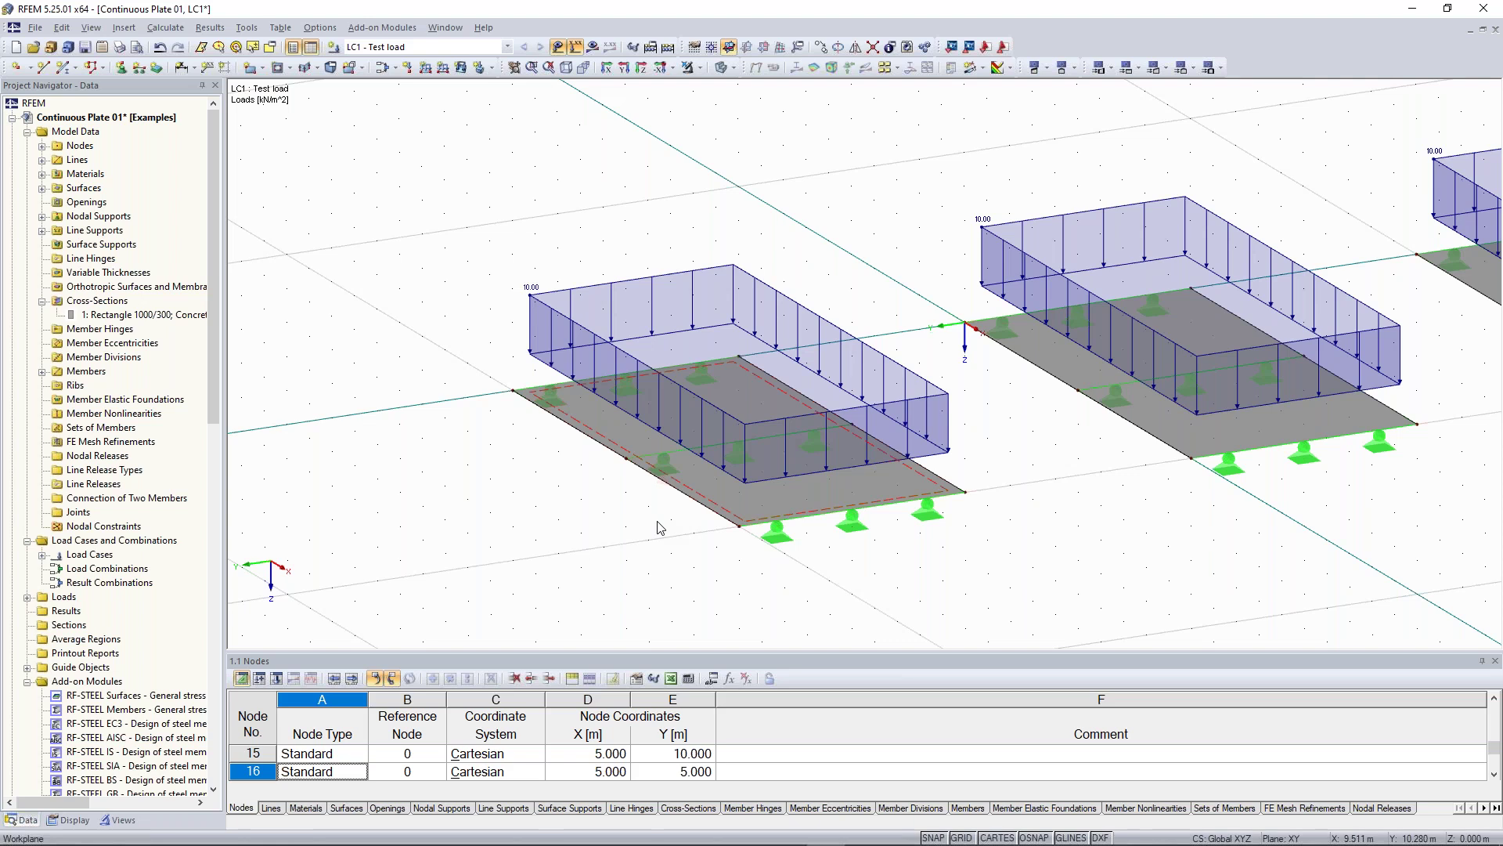
scroll(658, 527, up, 1)
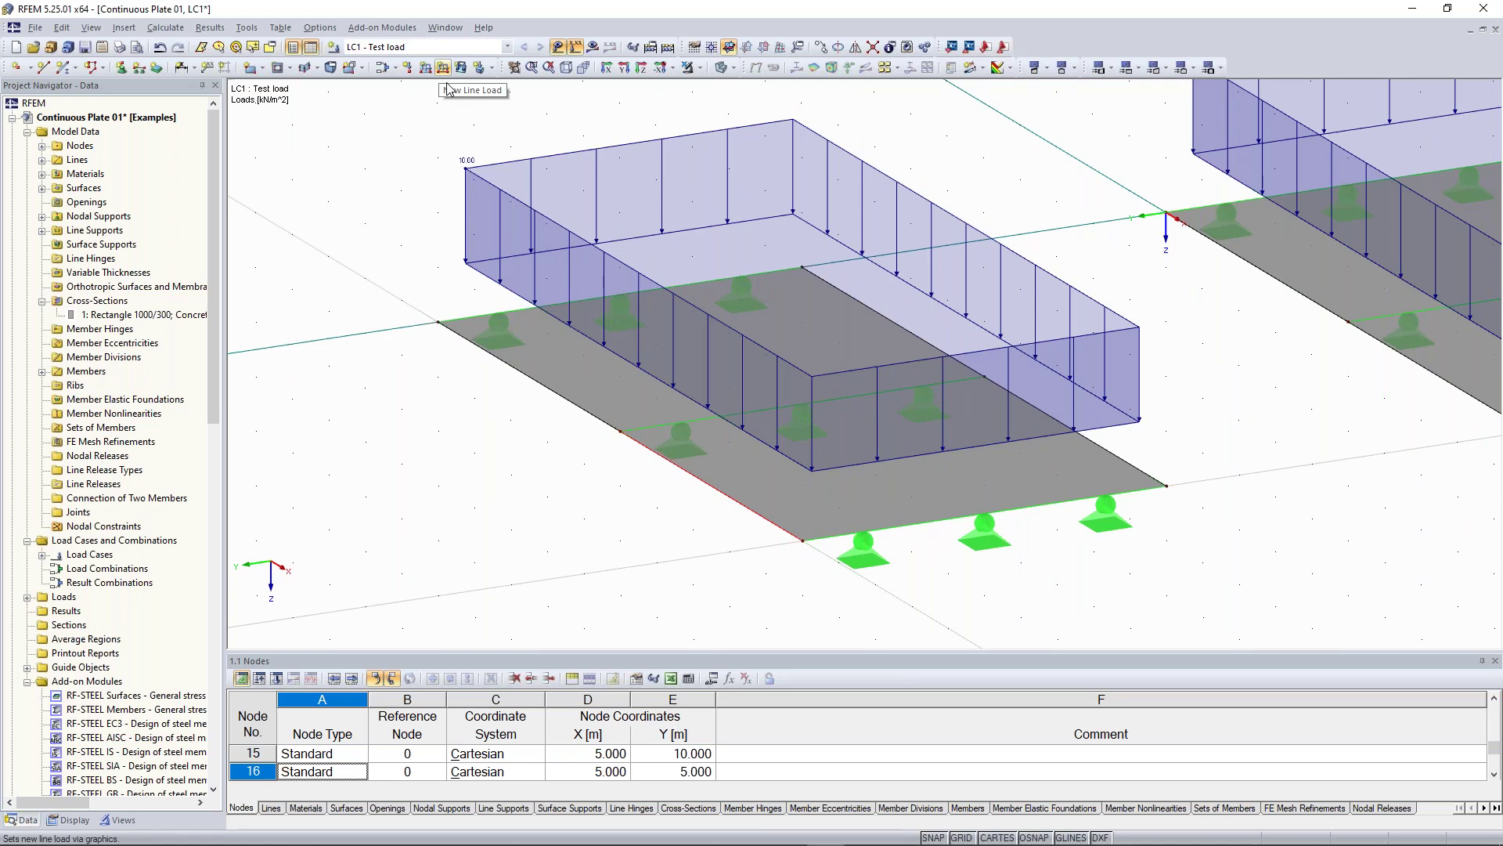
mouse_move(733, 526)
middle_down()
mouse_move(778, 483)
mouse_move(725, 503)
mouse_move(752, 527)
middle_up()
scroll(710, 476, down, 2)
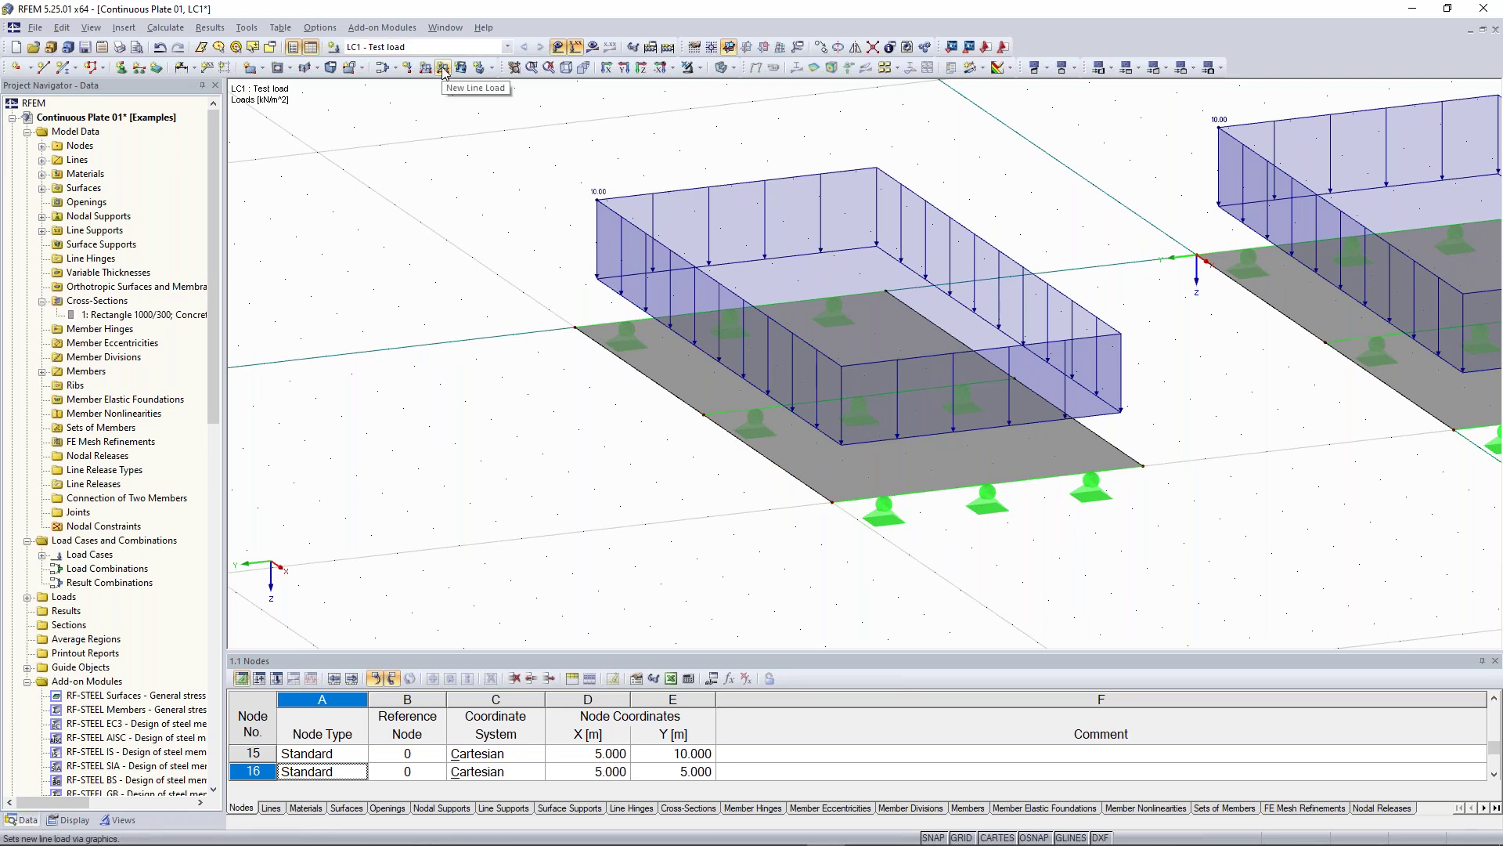
scroll(474, 322, down, 1)
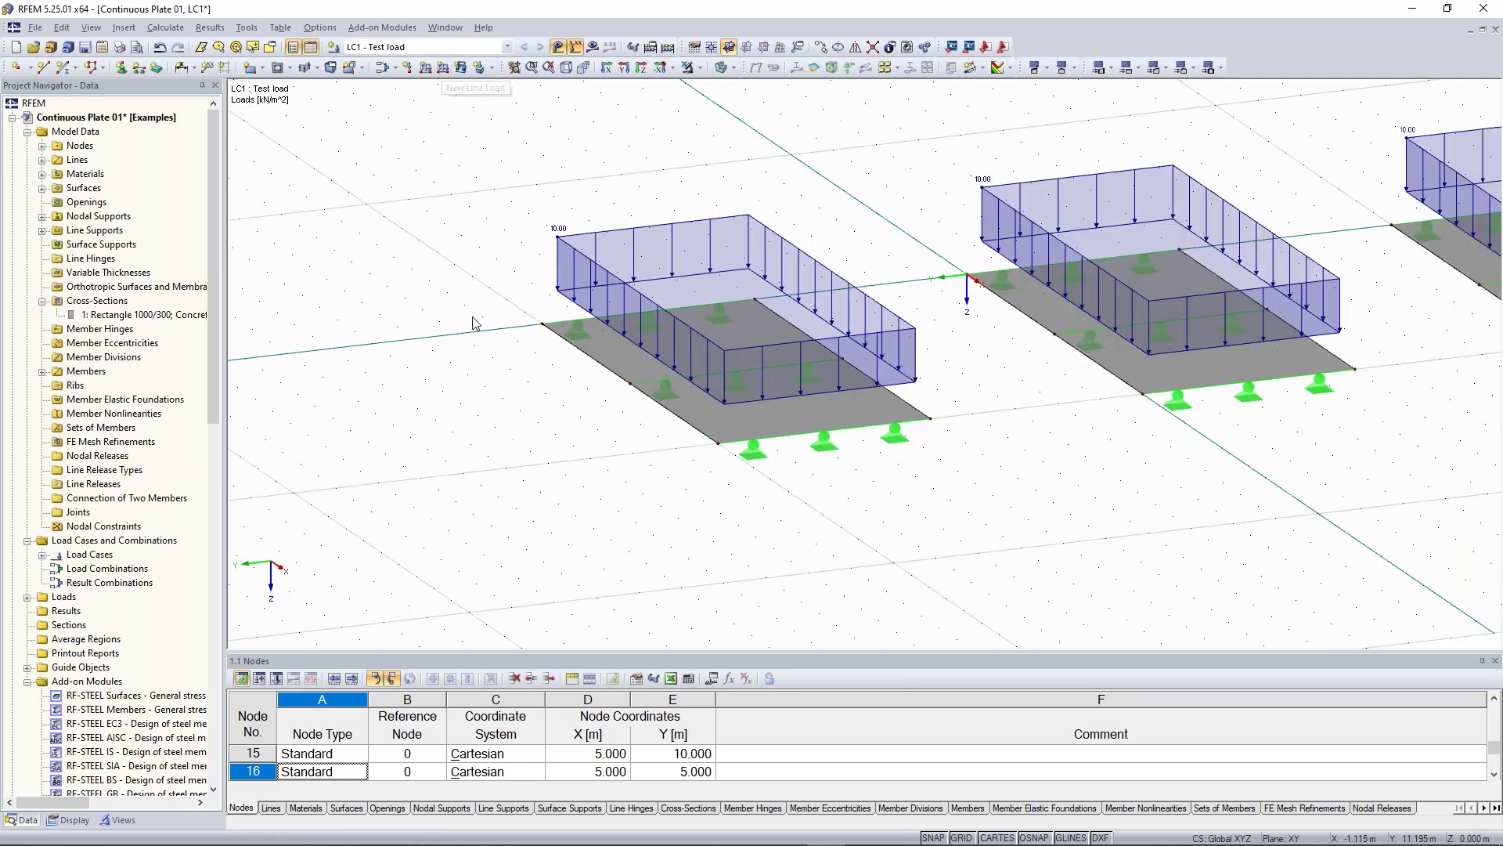
scroll(474, 322, down, 1)
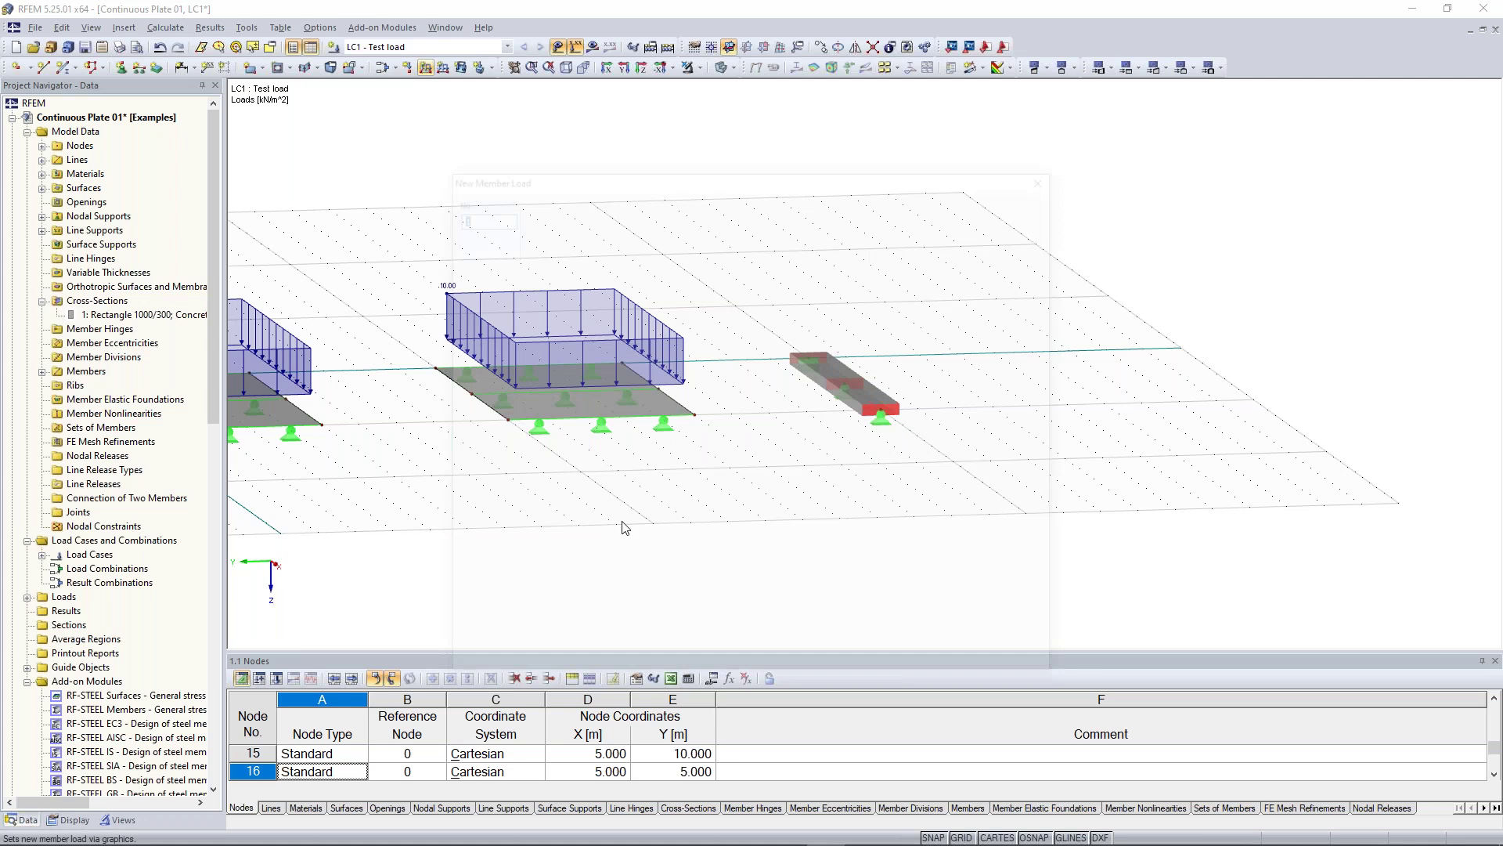
click(964, 665)
drag(754, 266, 981, 501)
scroll(990, 436, up, 2)
middle_drag(989, 436, 1149, 510)
key(Escape)
scroll(1050, 463, down, 2)
ctrl+middle_drag(943, 476, 968, 479)
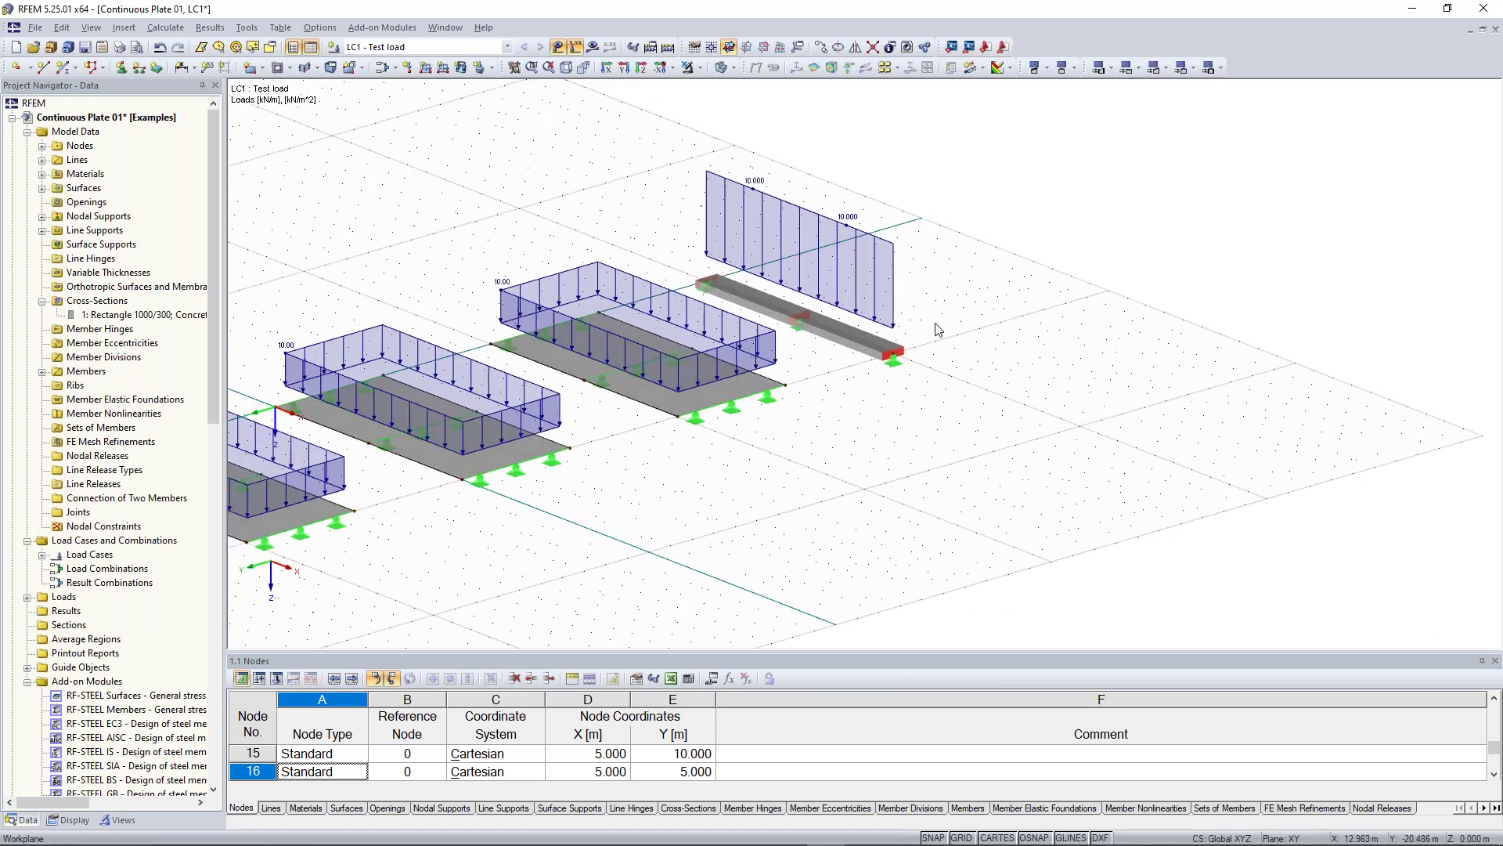
Step: Review the global FE mesh settings, including the target length of finite elements, and dismiss them without changes
middle_drag(899, 430, 993, 462)
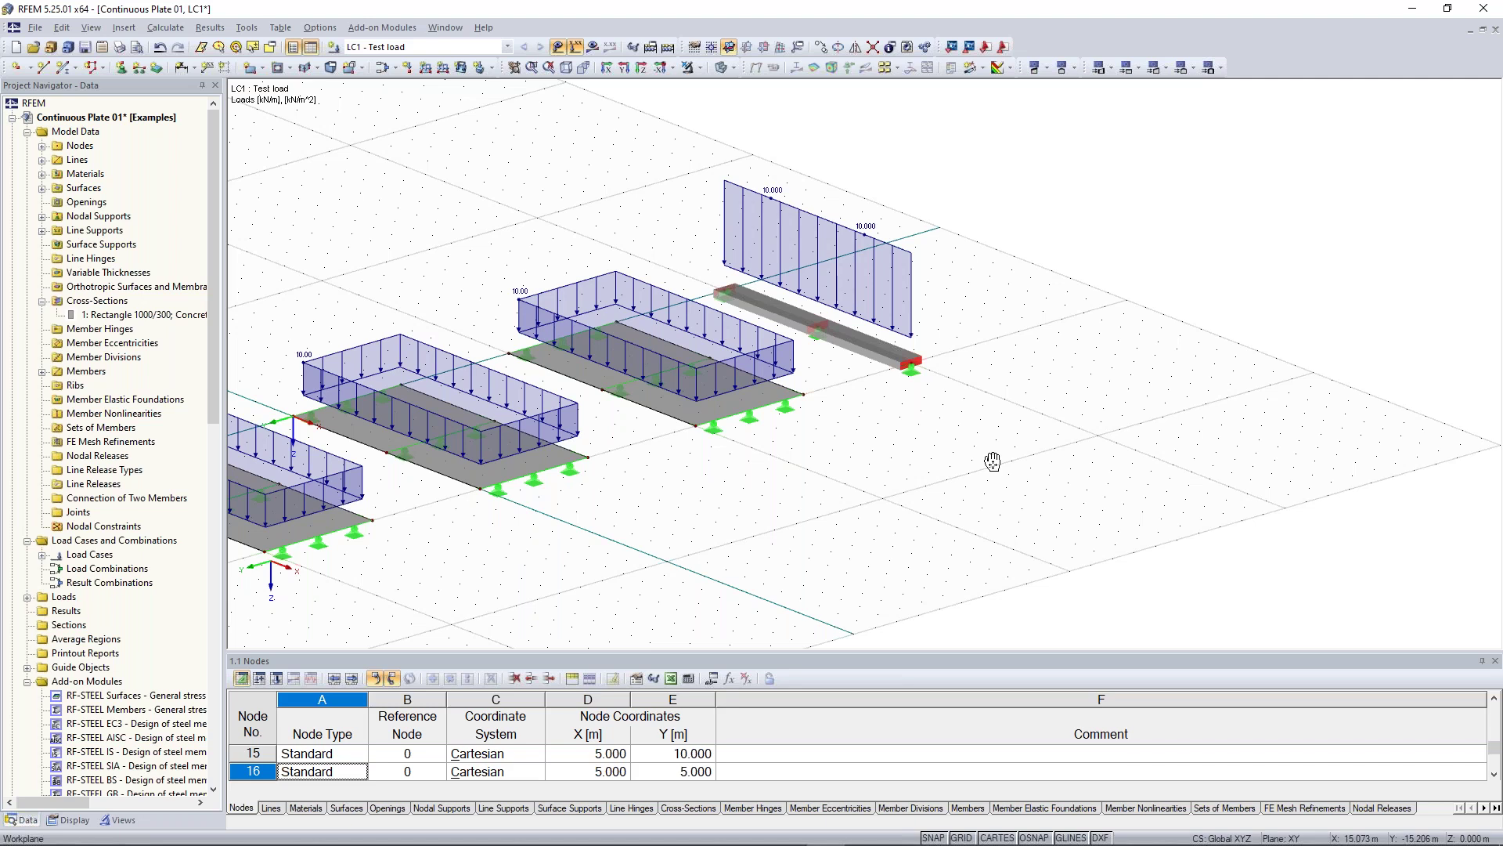
scroll(992, 462, down, 2)
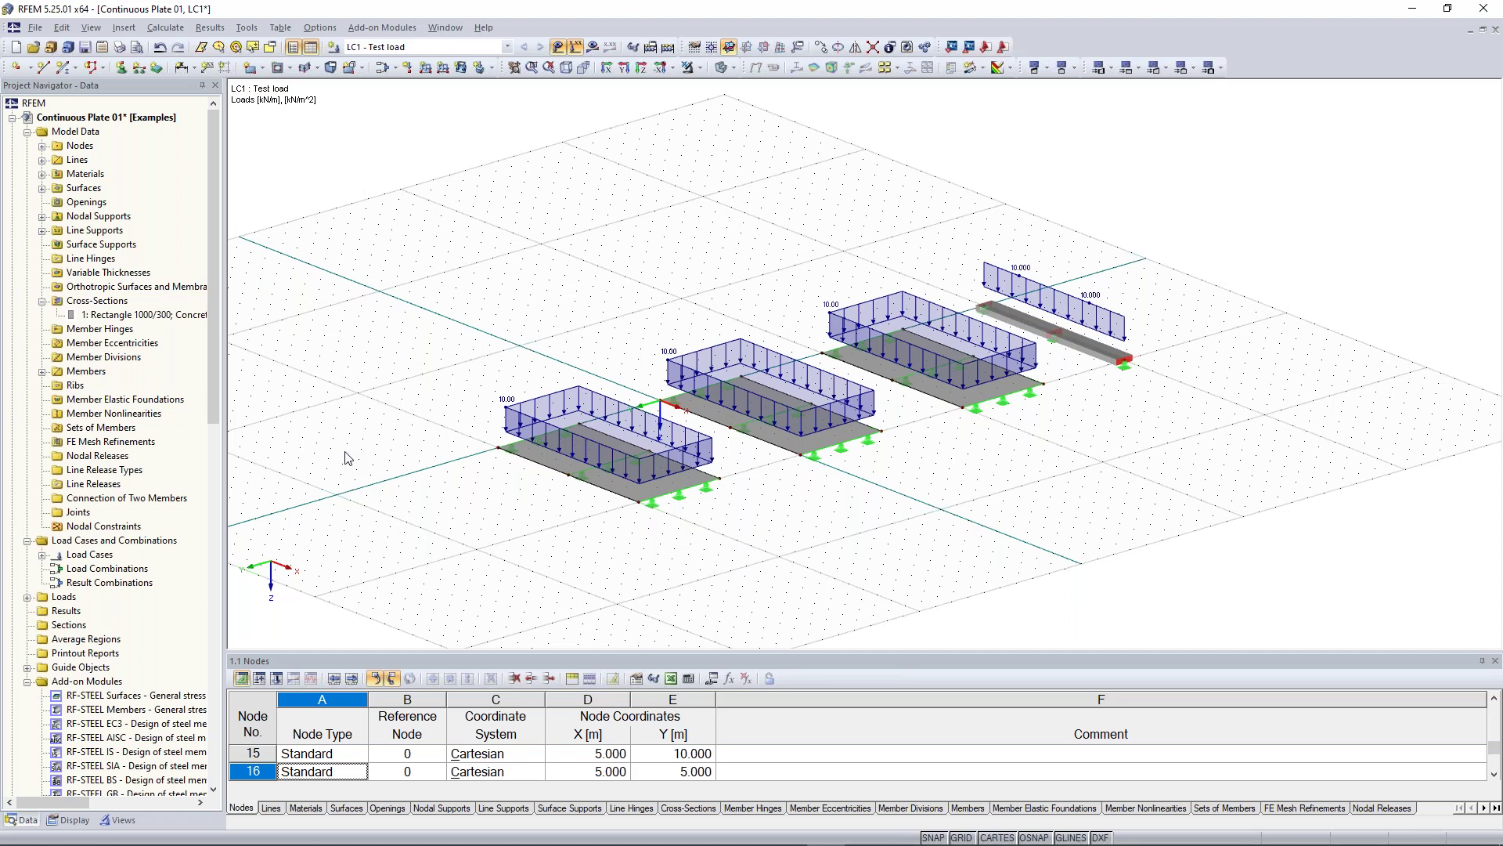
ctrl+middle_drag(345, 453, 372, 453)
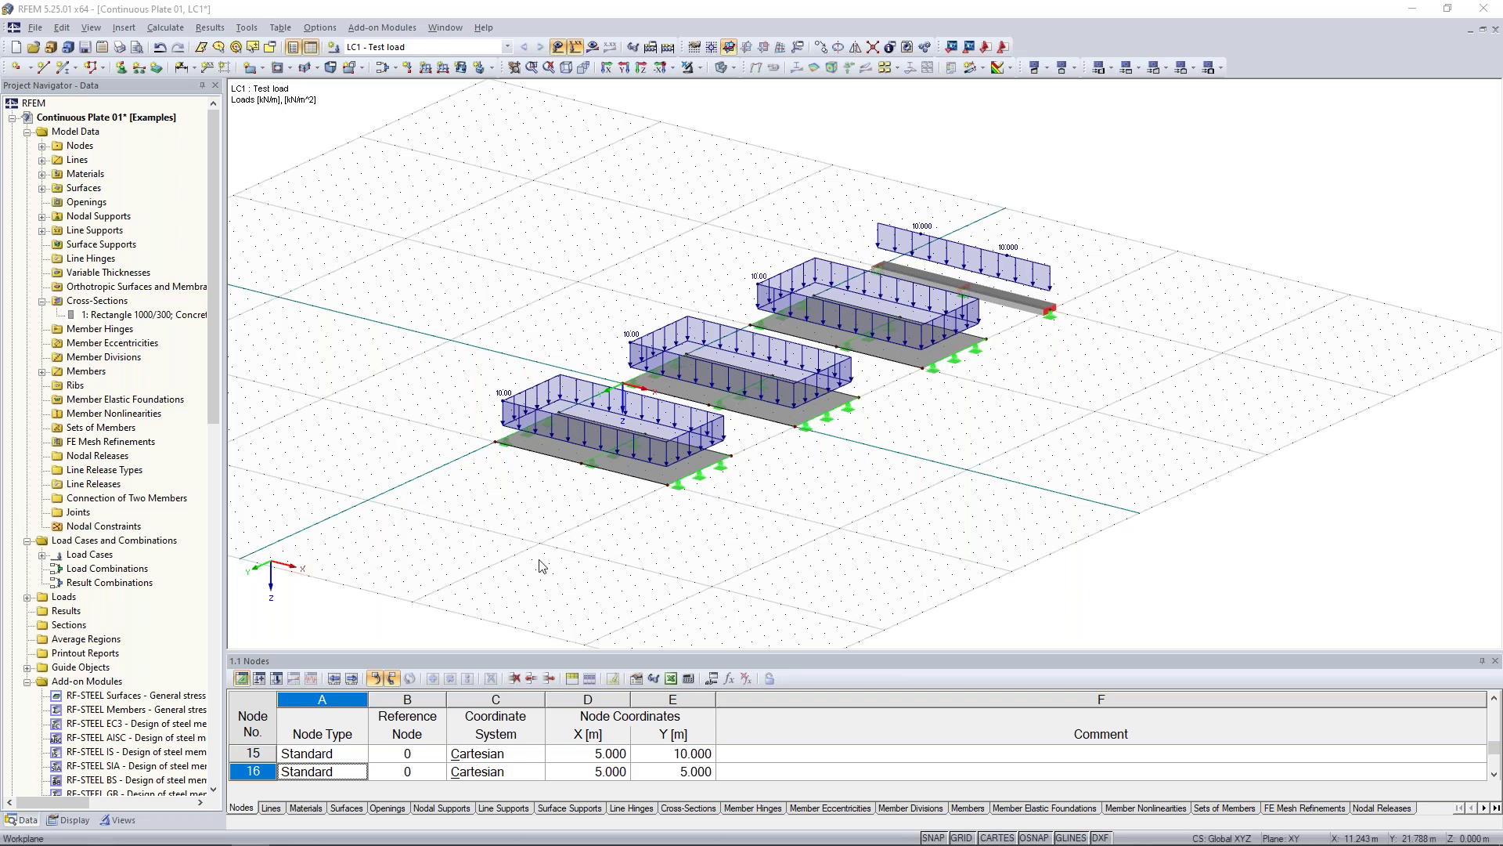
scroll(541, 557, up, 2)
ctrl+middle_drag(545, 546, 428, 445)
scroll(442, 429, up, 1)
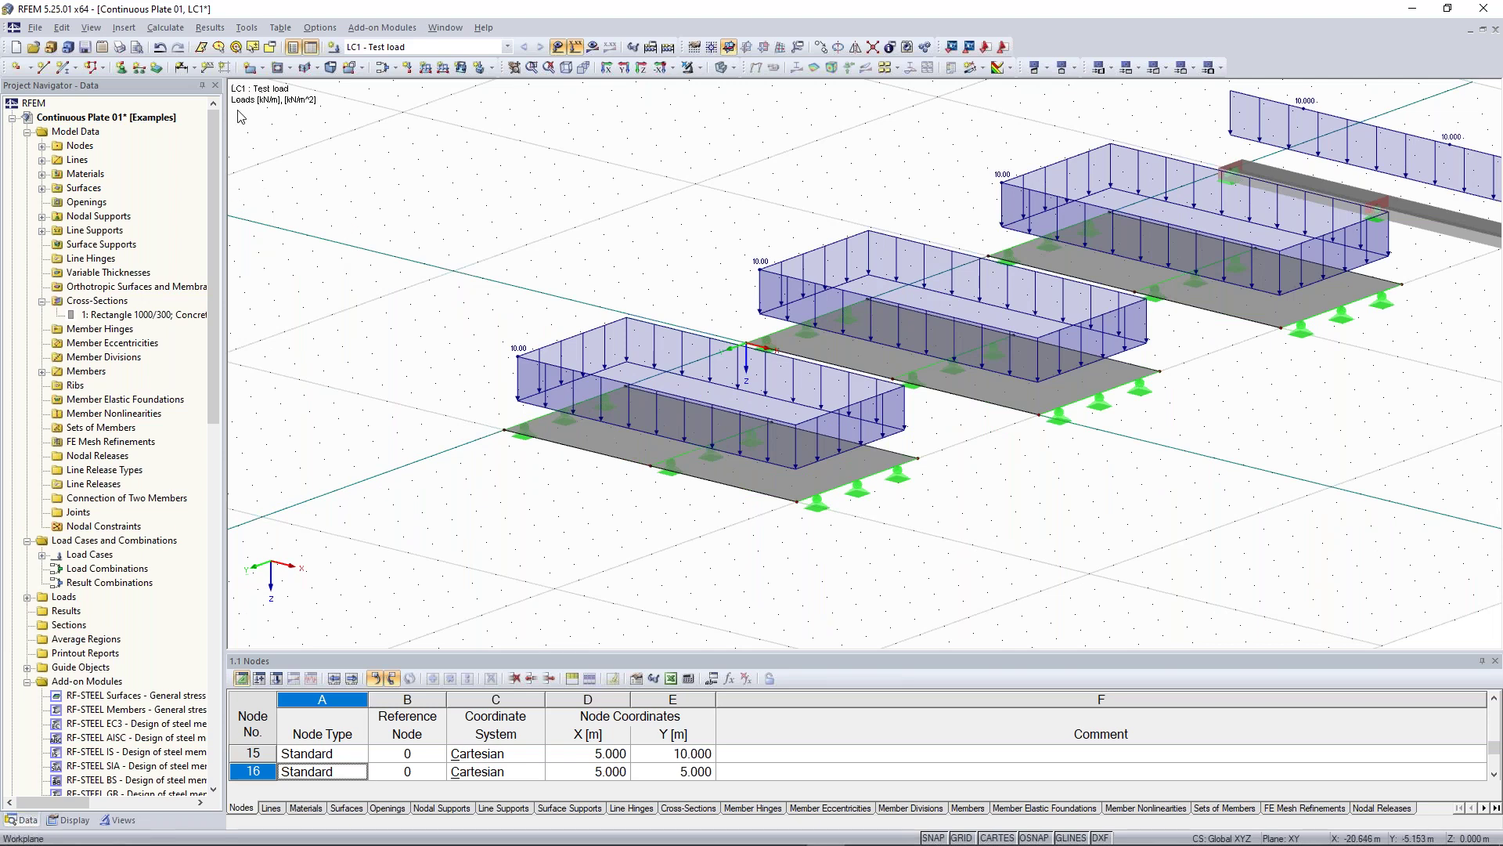
click(164, 29)
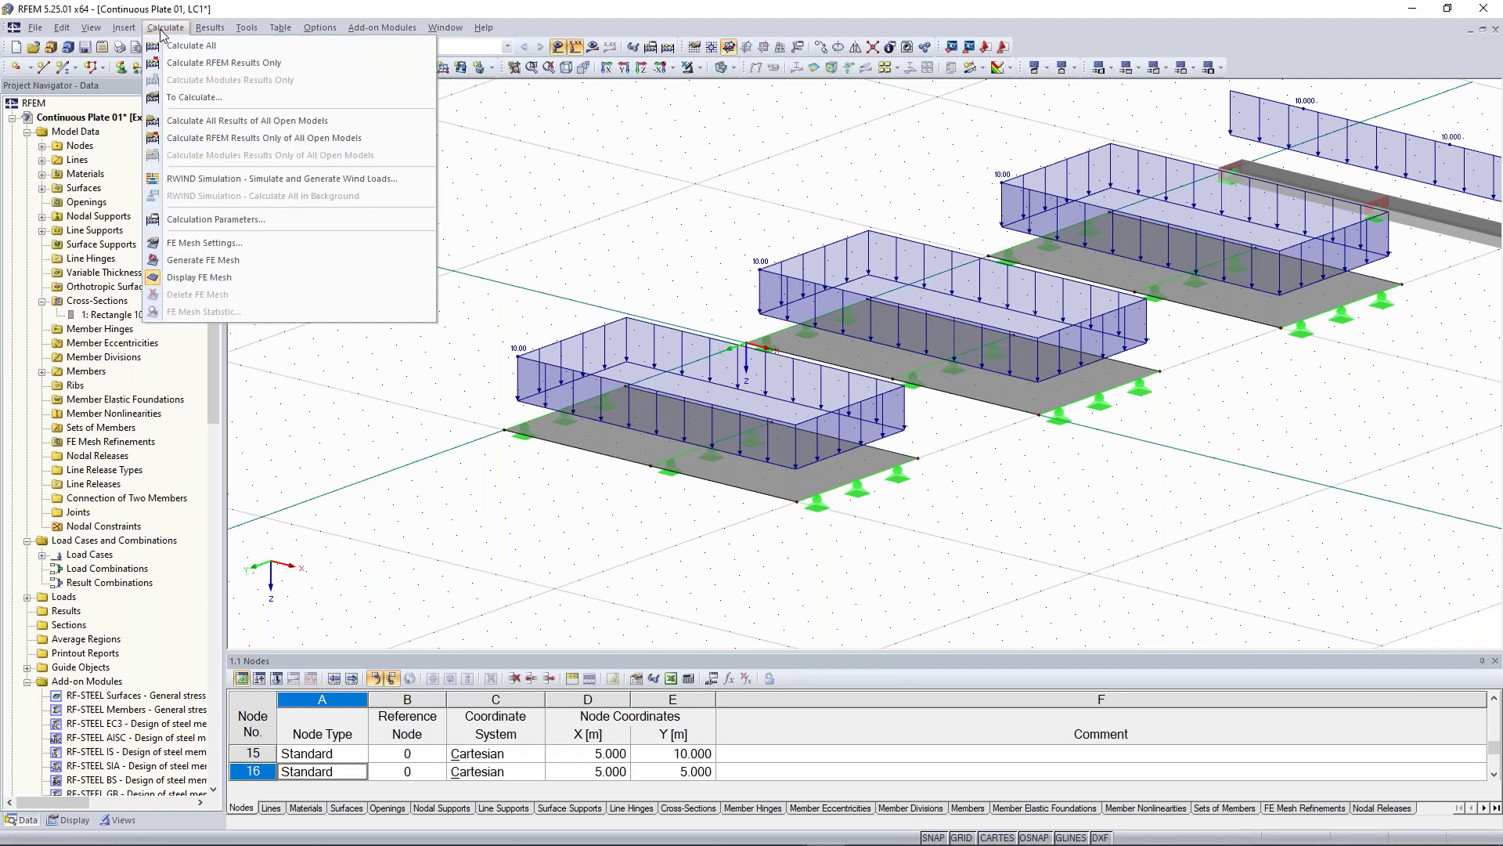
click(224, 244)
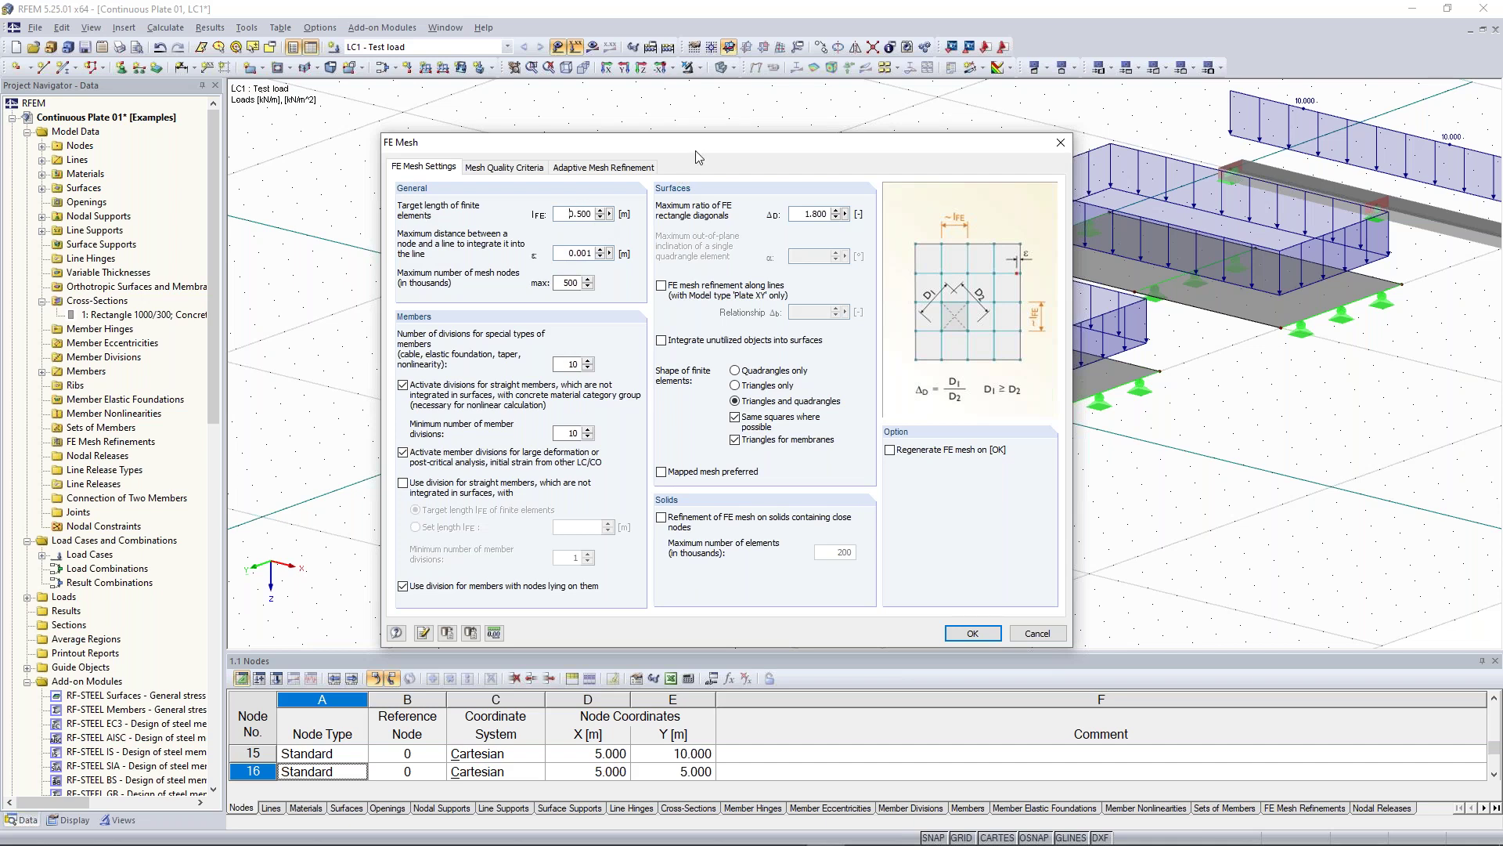
drag(707, 147, 558, 470)
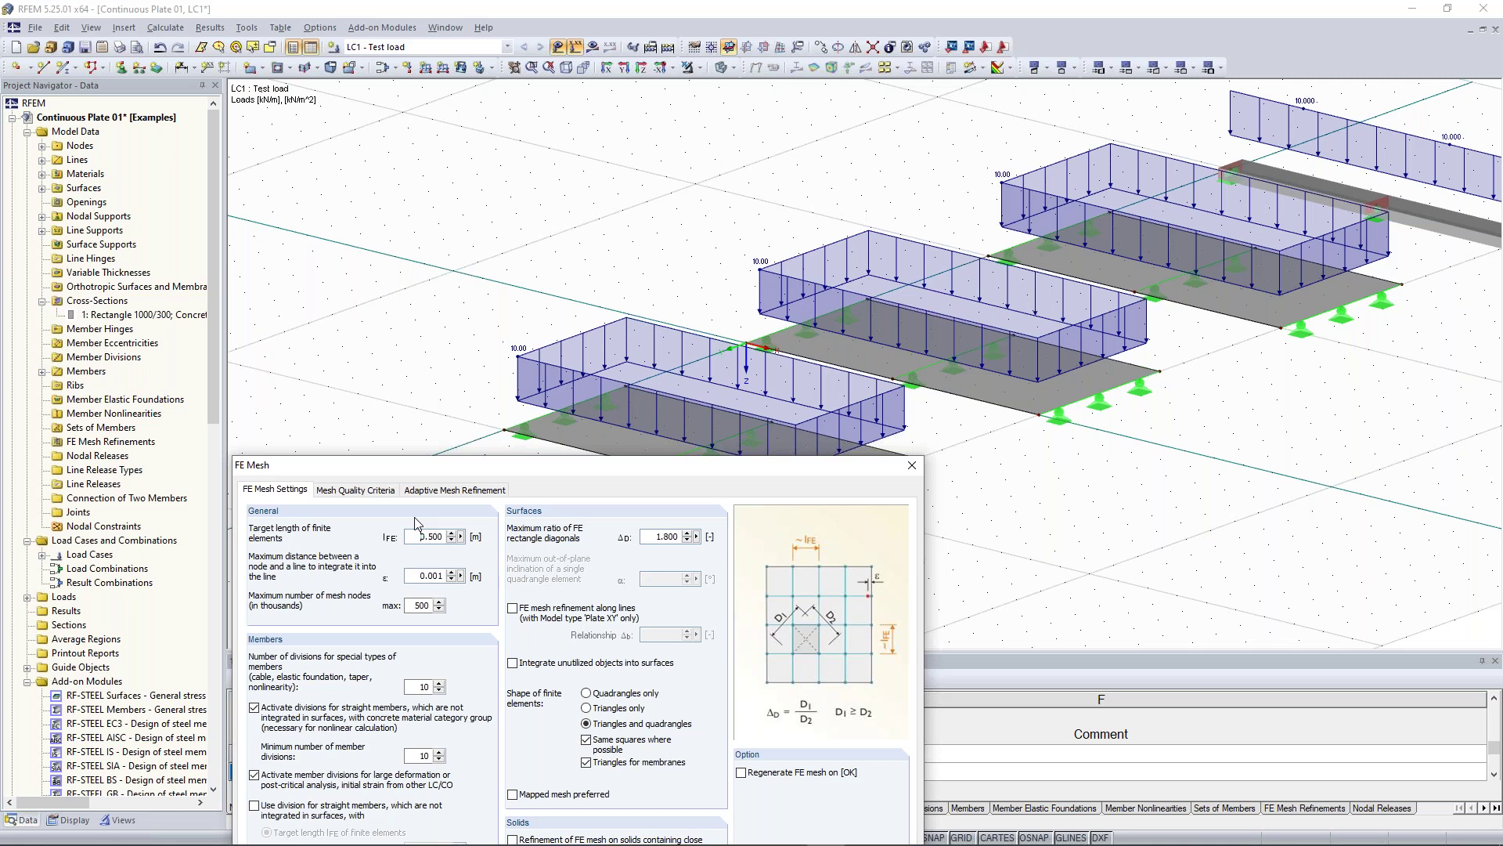
key(Escape)
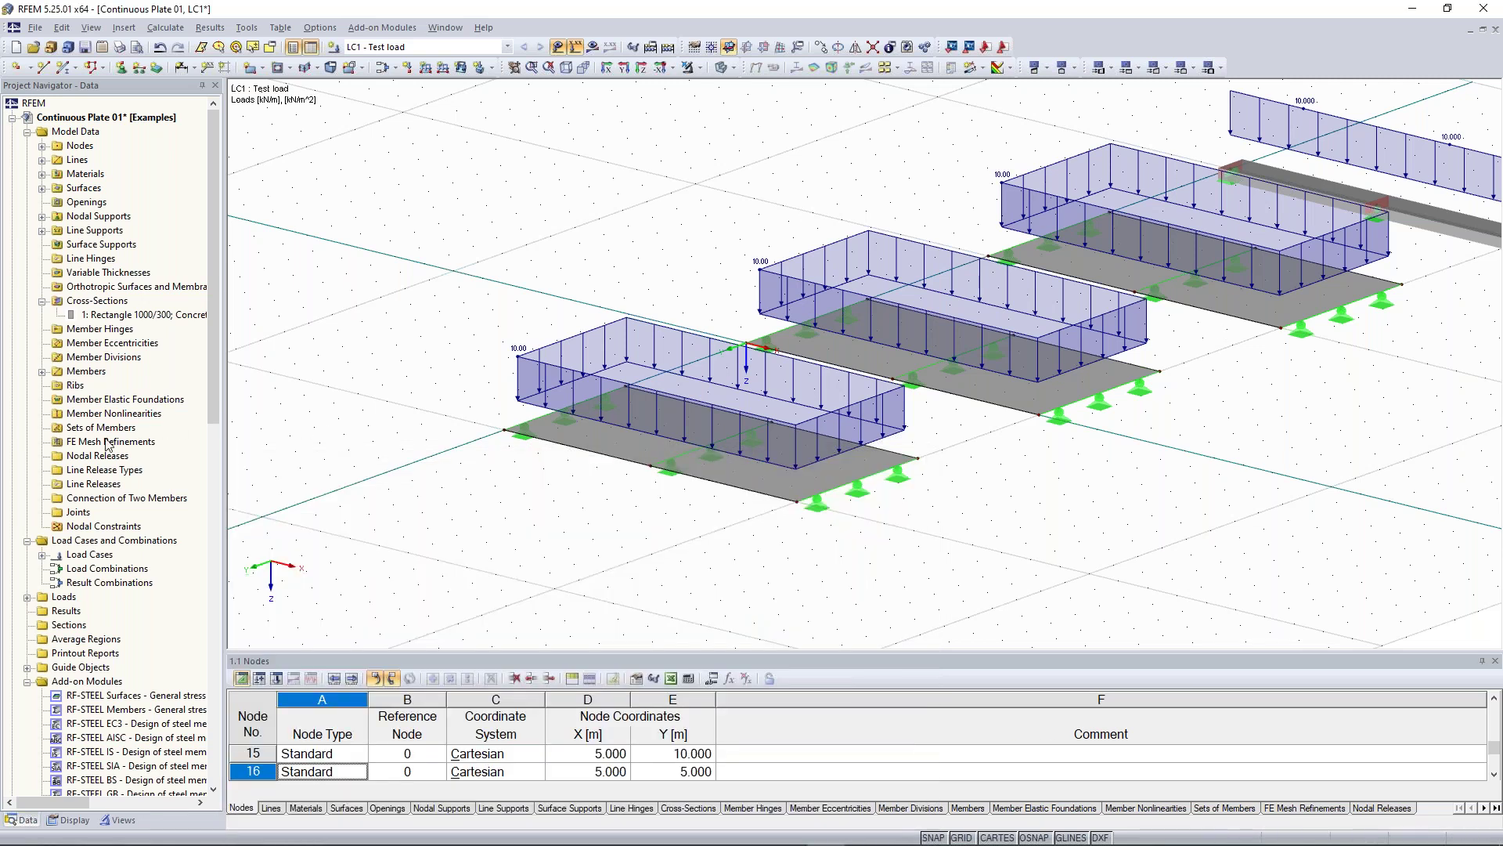
Step: Add a surface FE mesh refinement with a 1.000 m target FE length to the first plate, surface 1
right_click(104, 443)
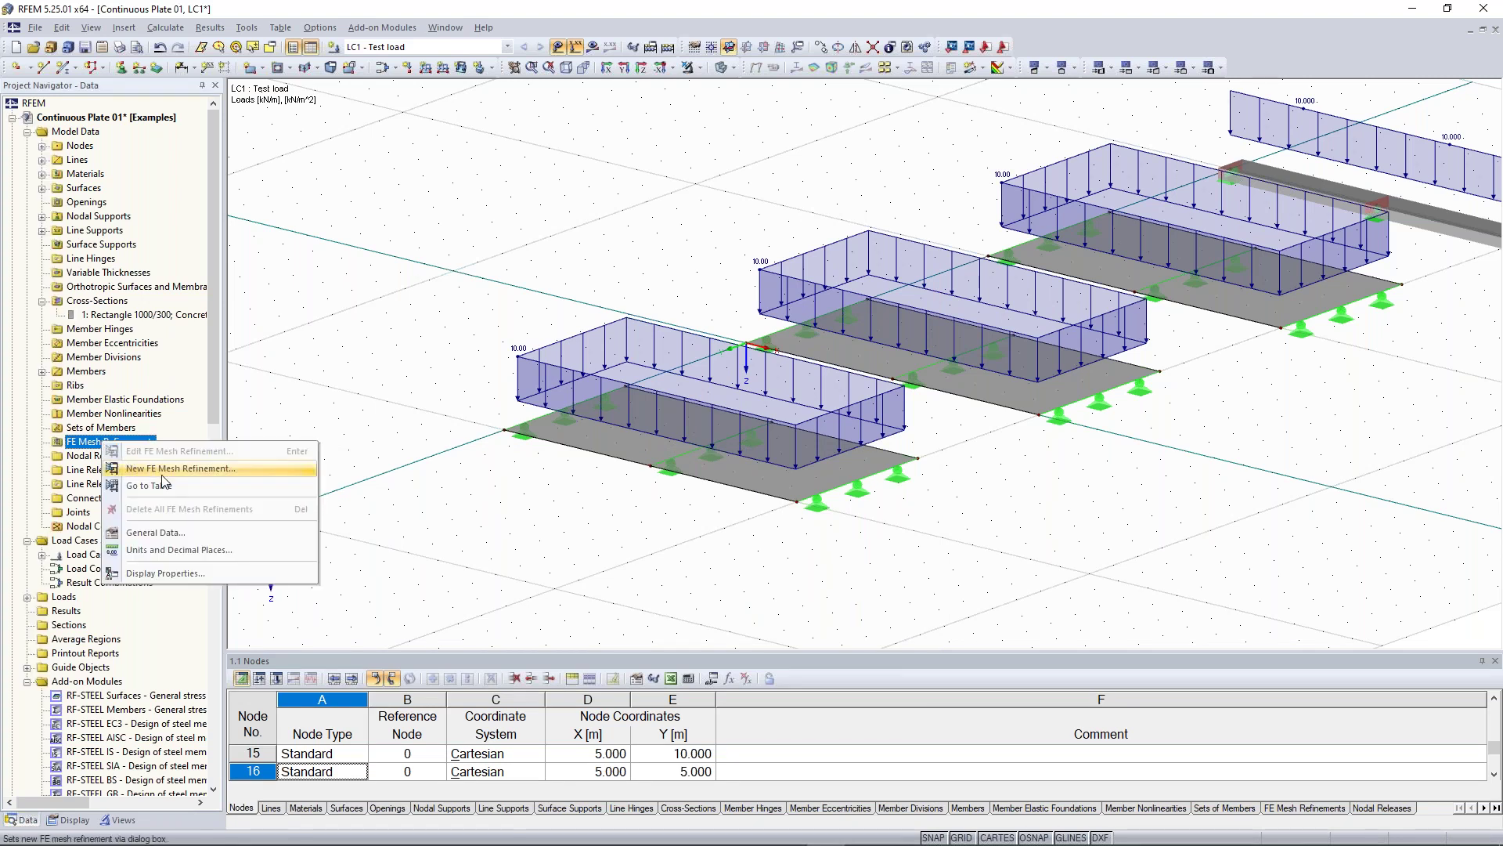
click(205, 470)
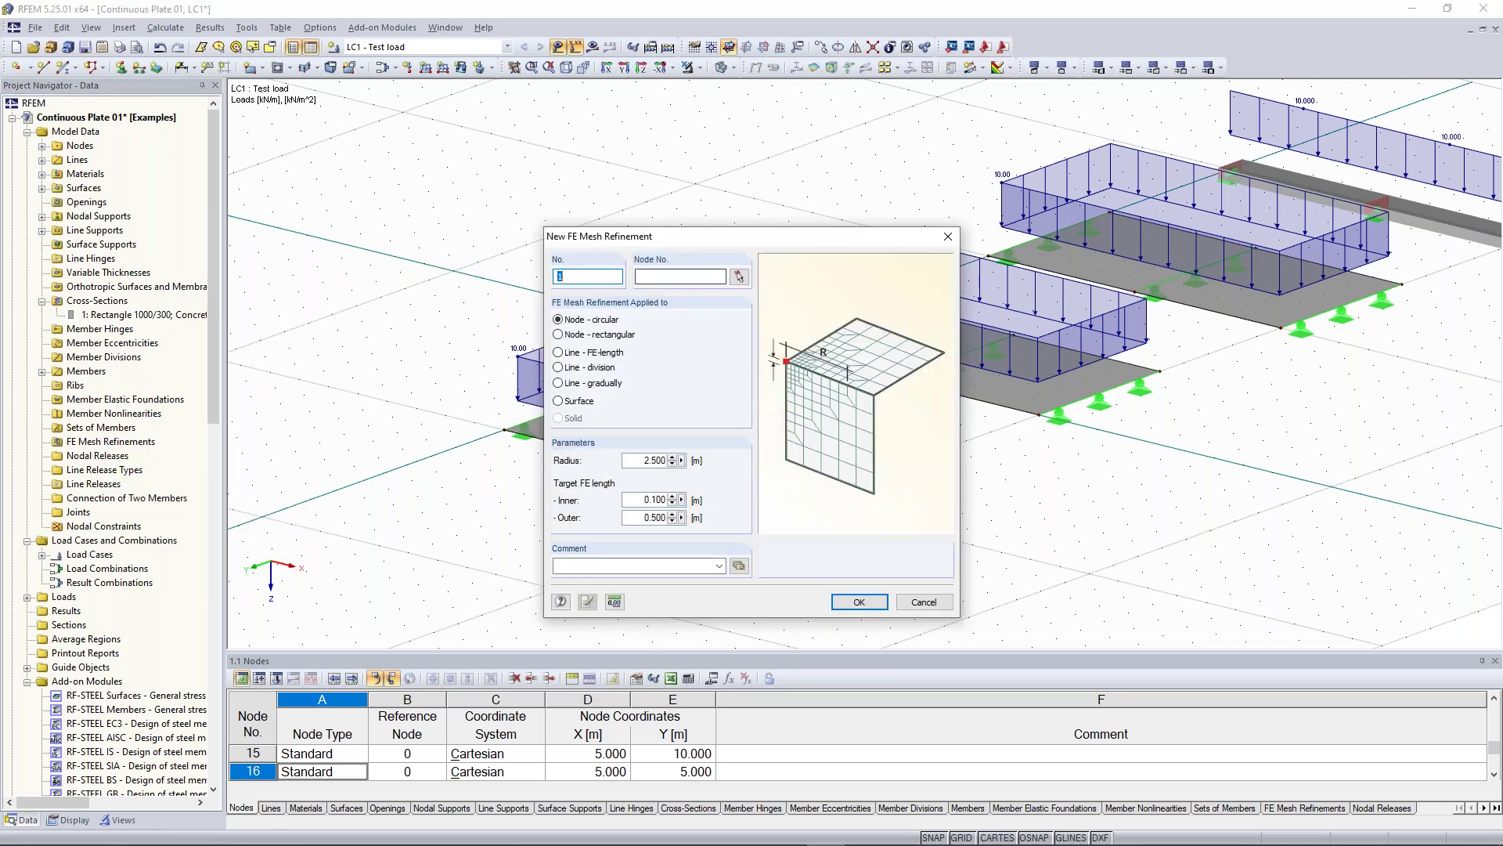
click(580, 402)
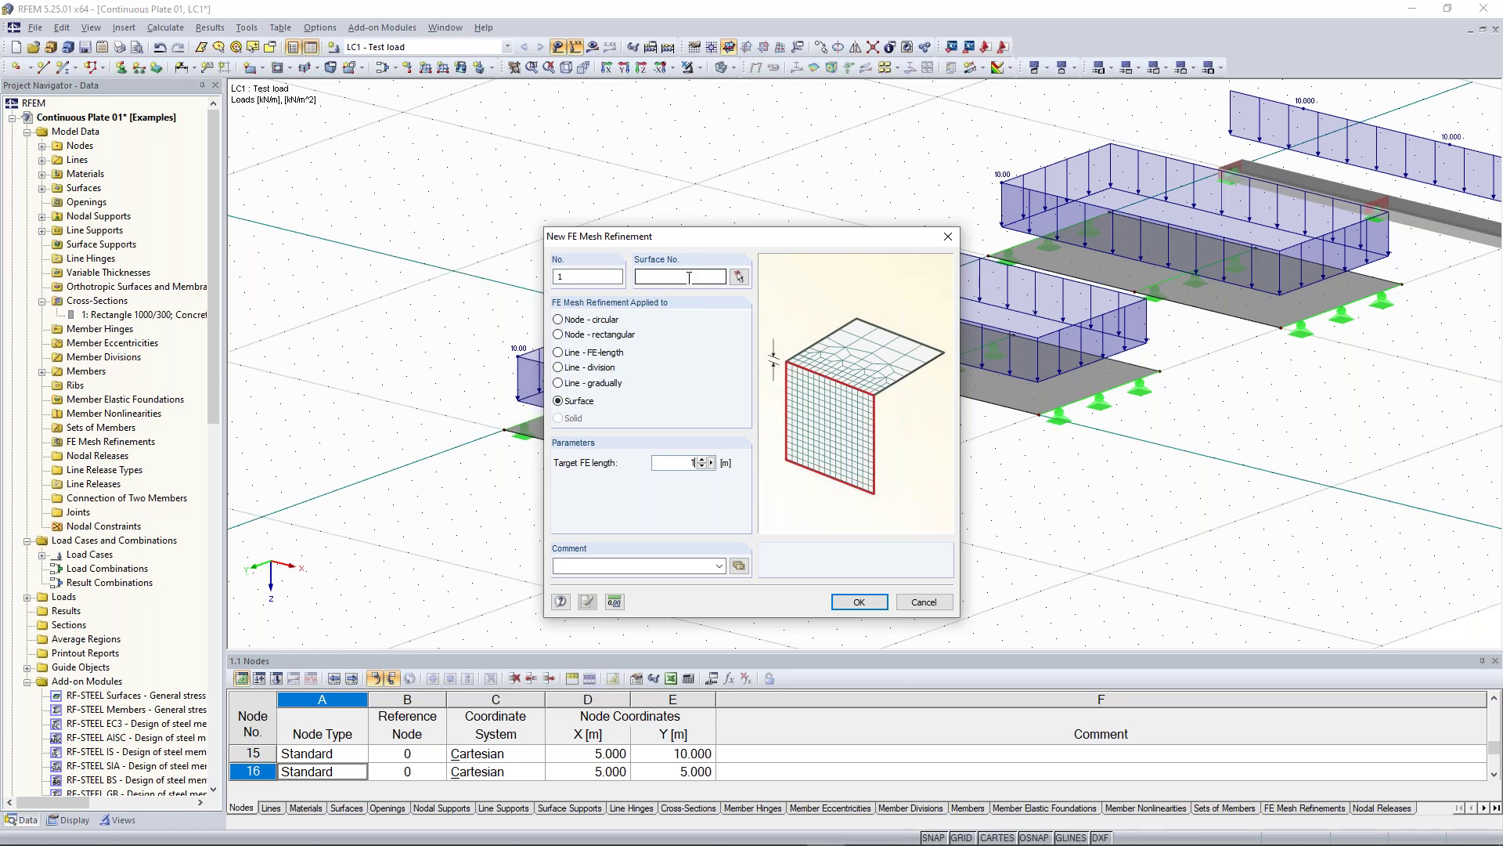
click(739, 276)
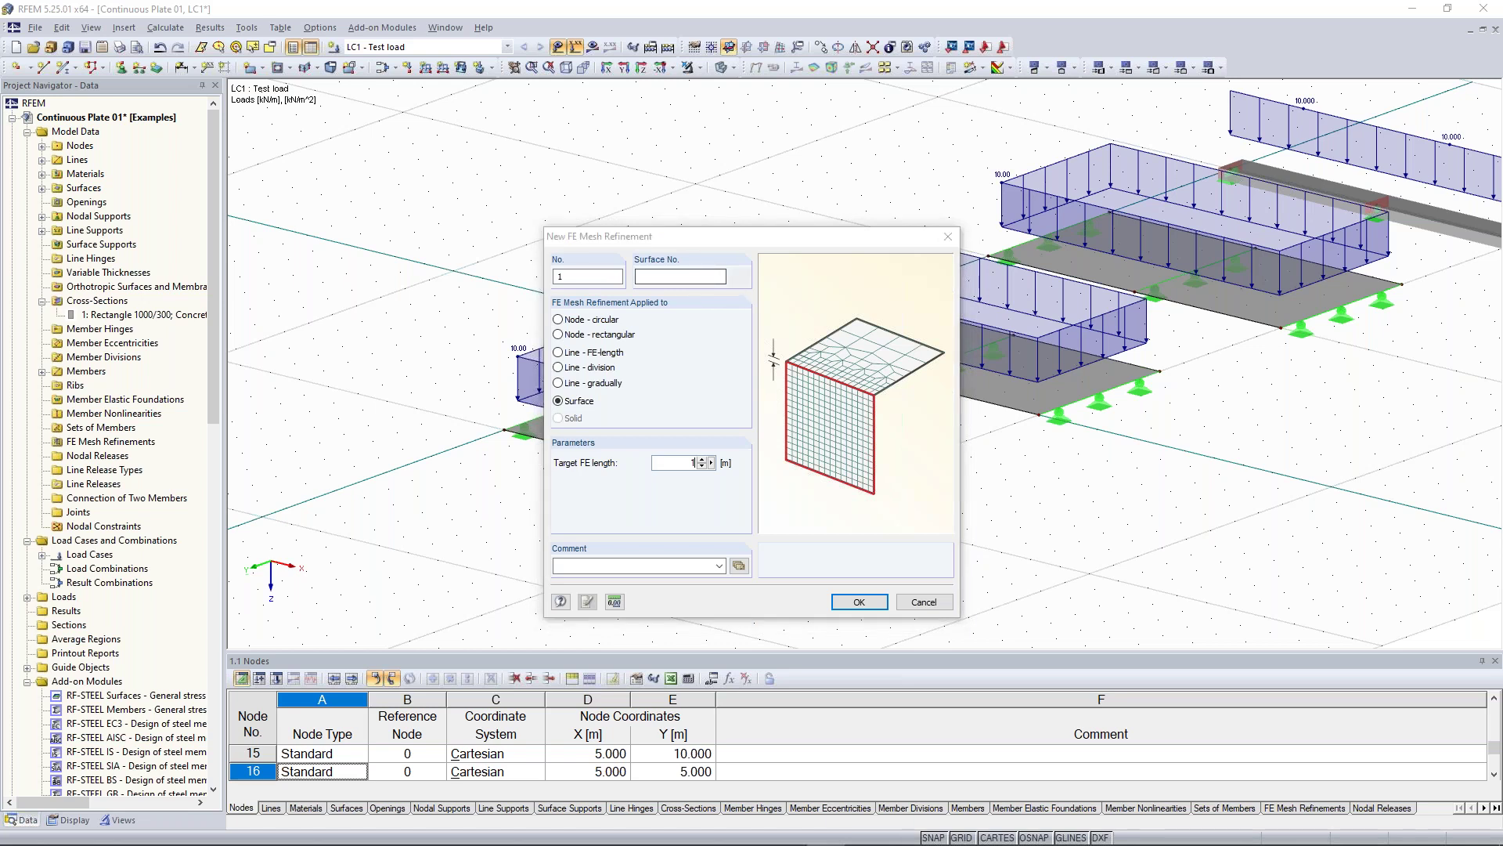
click(656, 450)
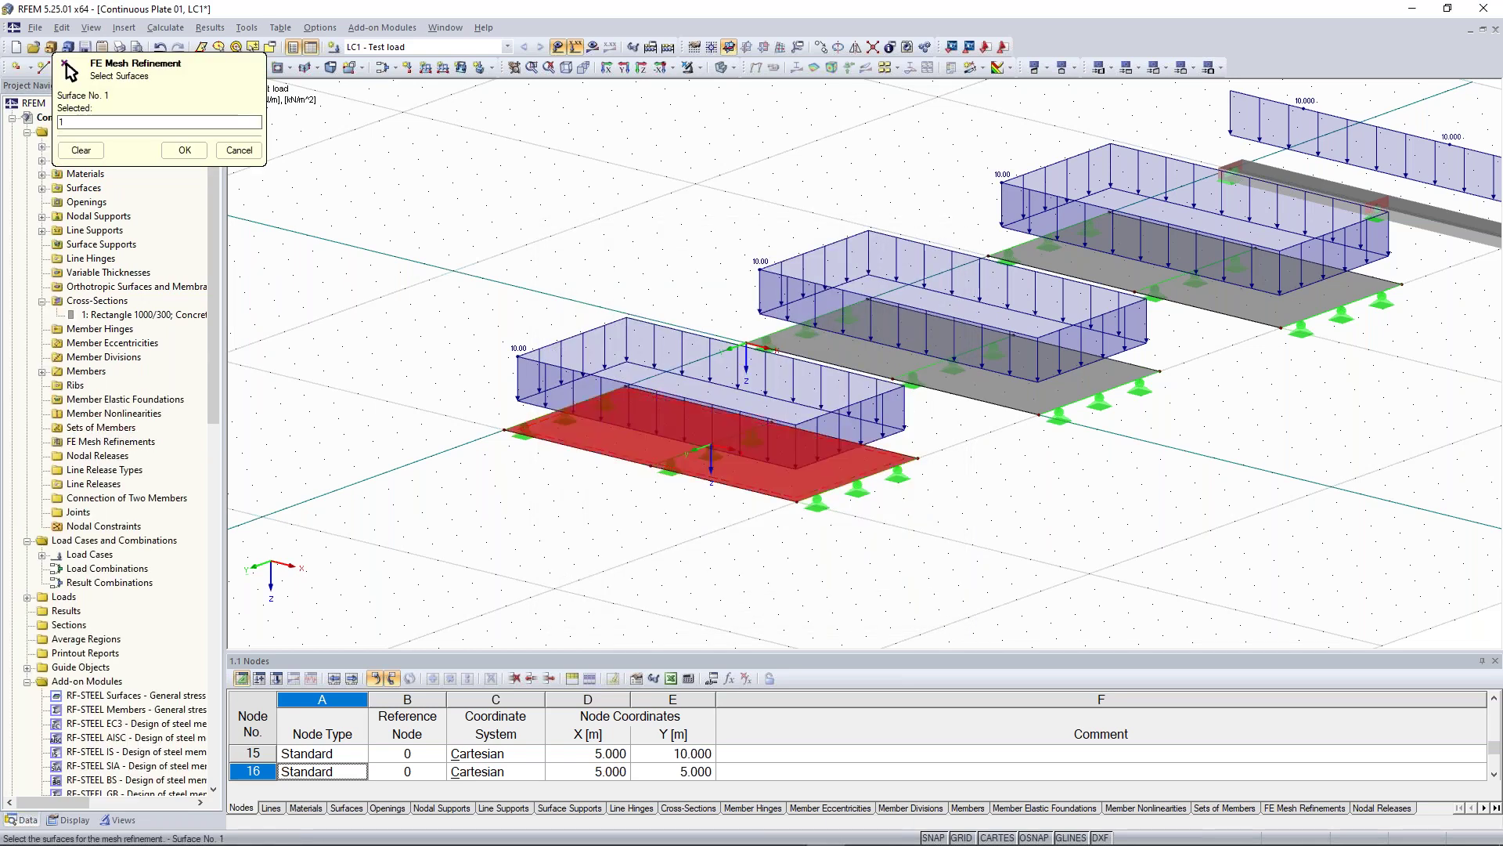
click(185, 151)
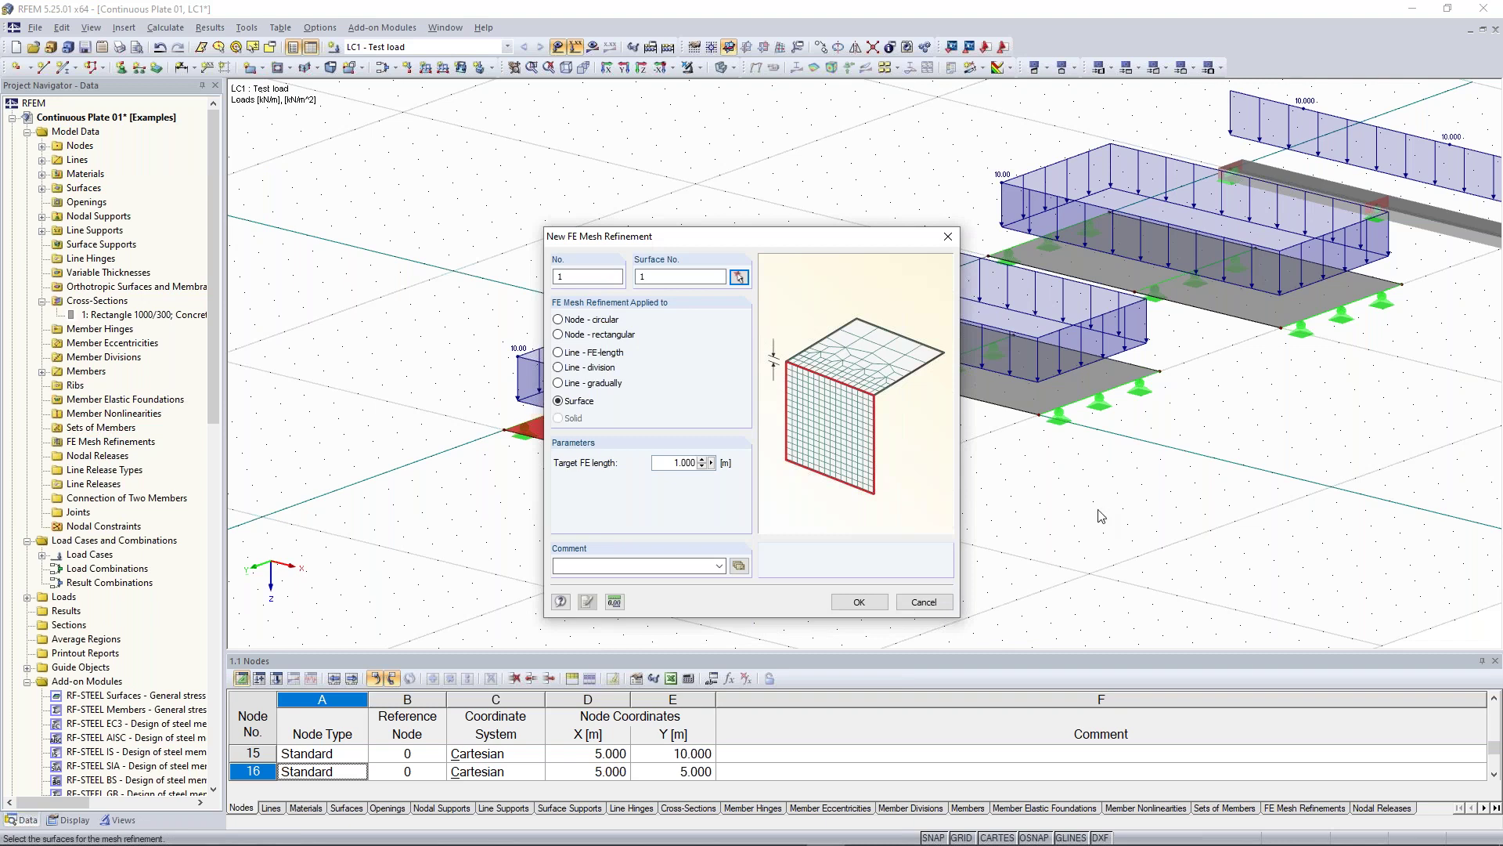
key(Return)
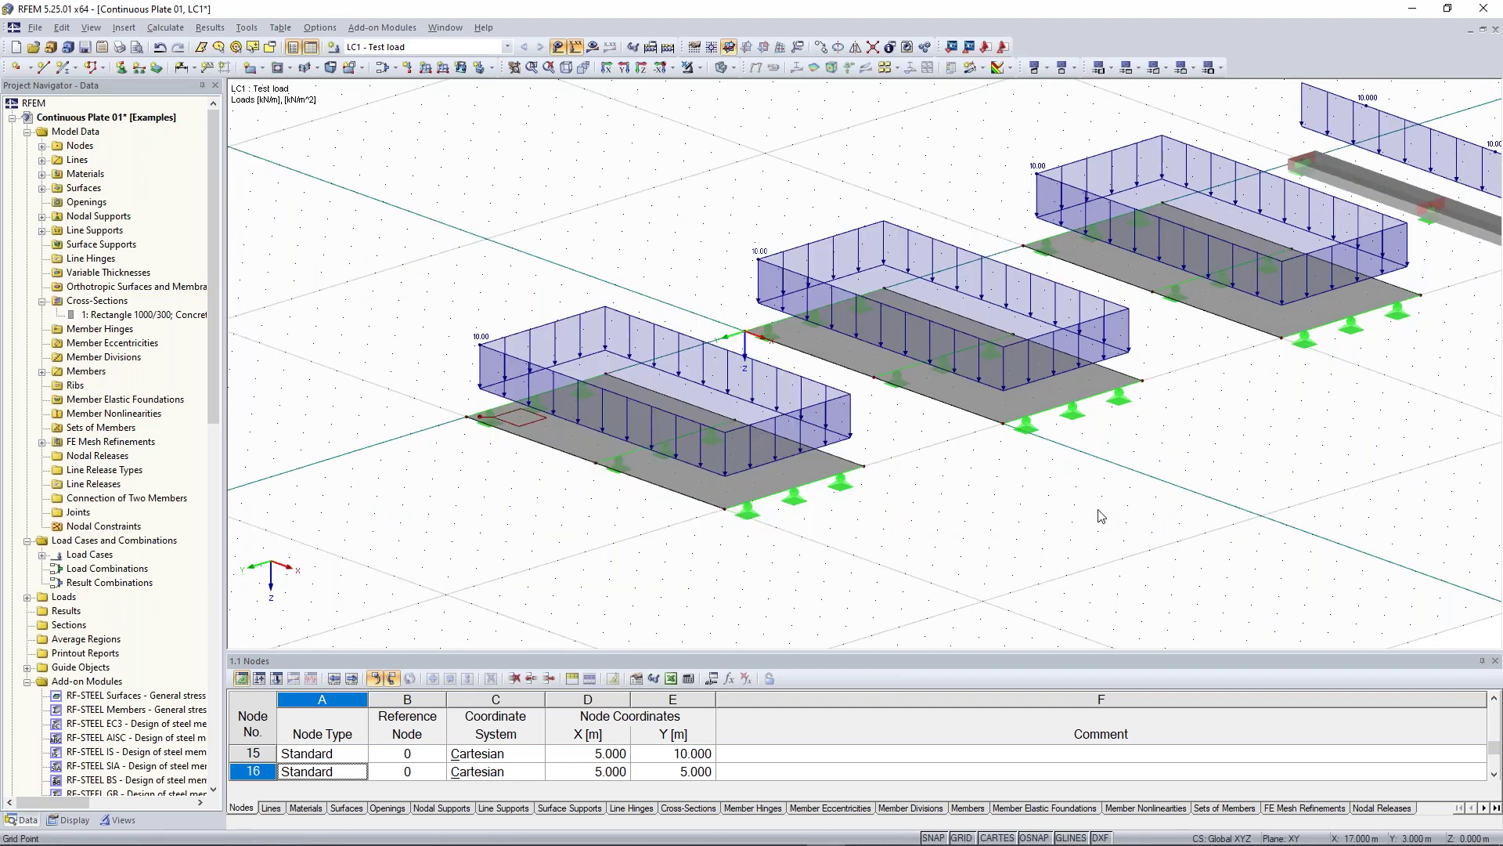
Step: Add a surface FE mesh refinement with a 0.5 m target FE length to the middle plate, surface 2
right_click(111, 443)
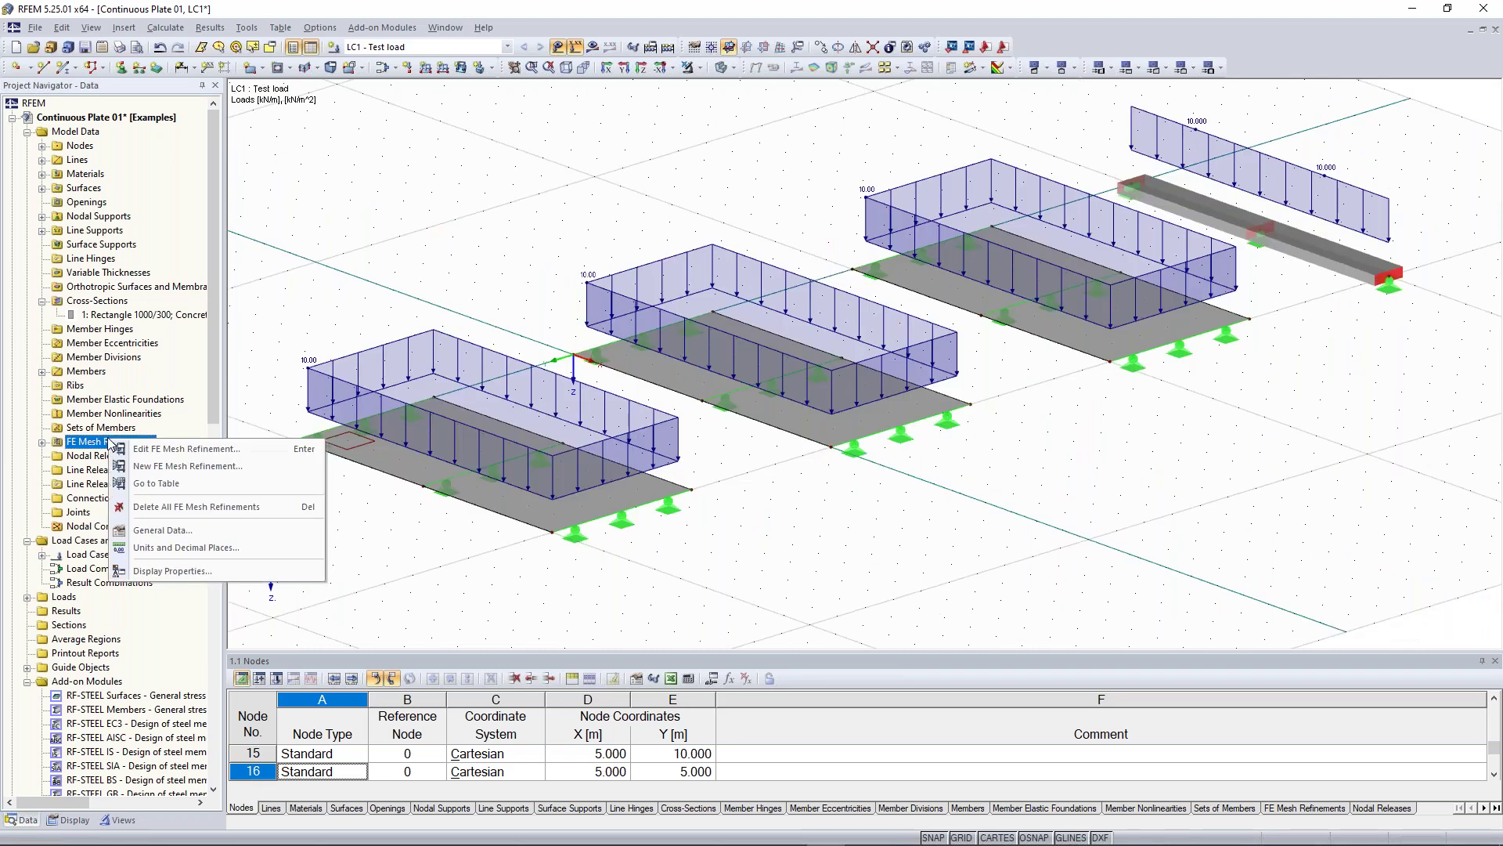
click(199, 472)
text(0,5)
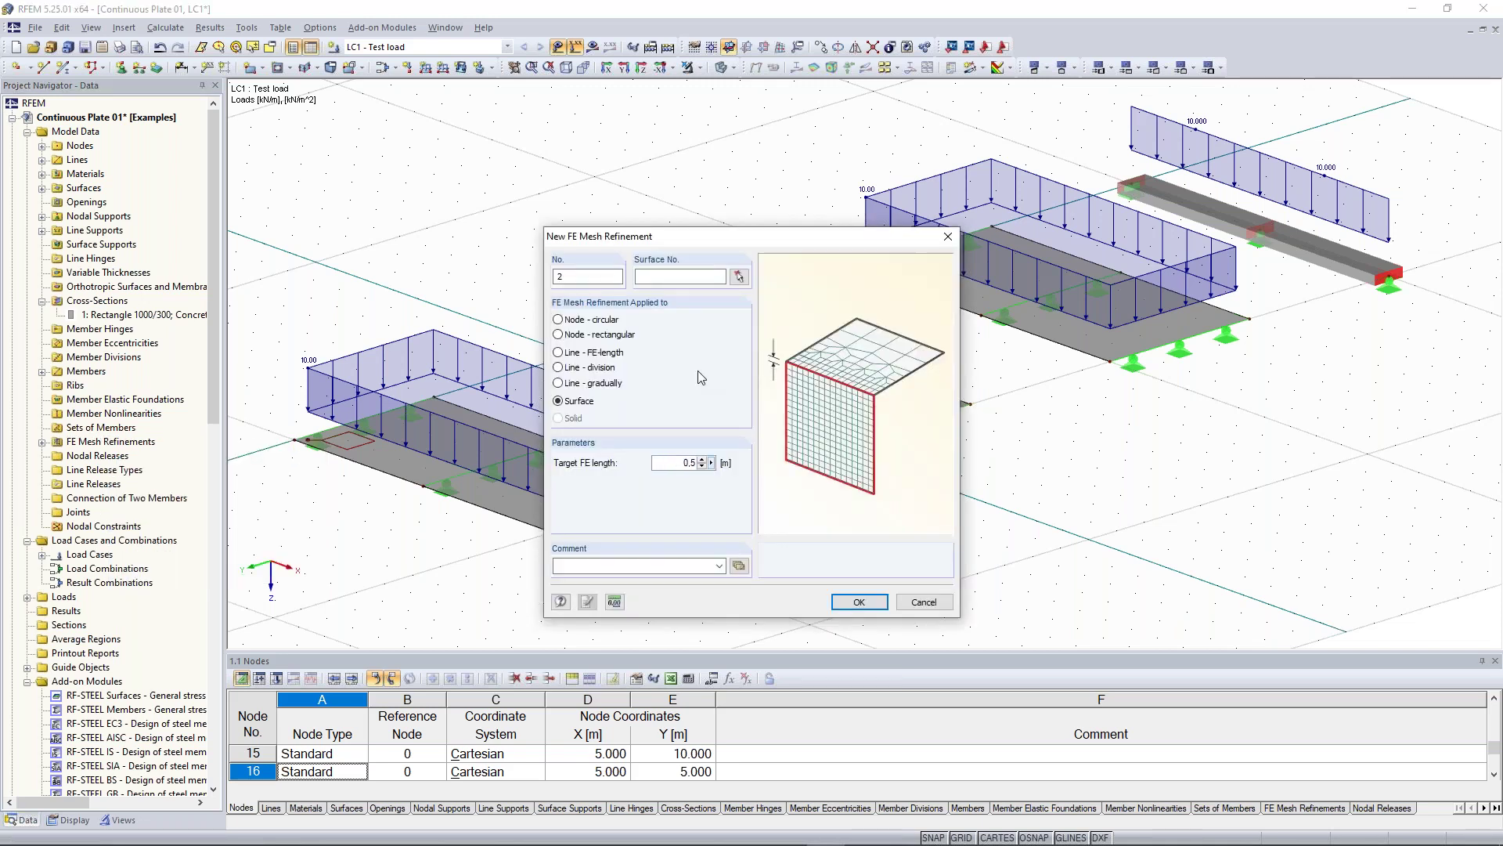
click(739, 276)
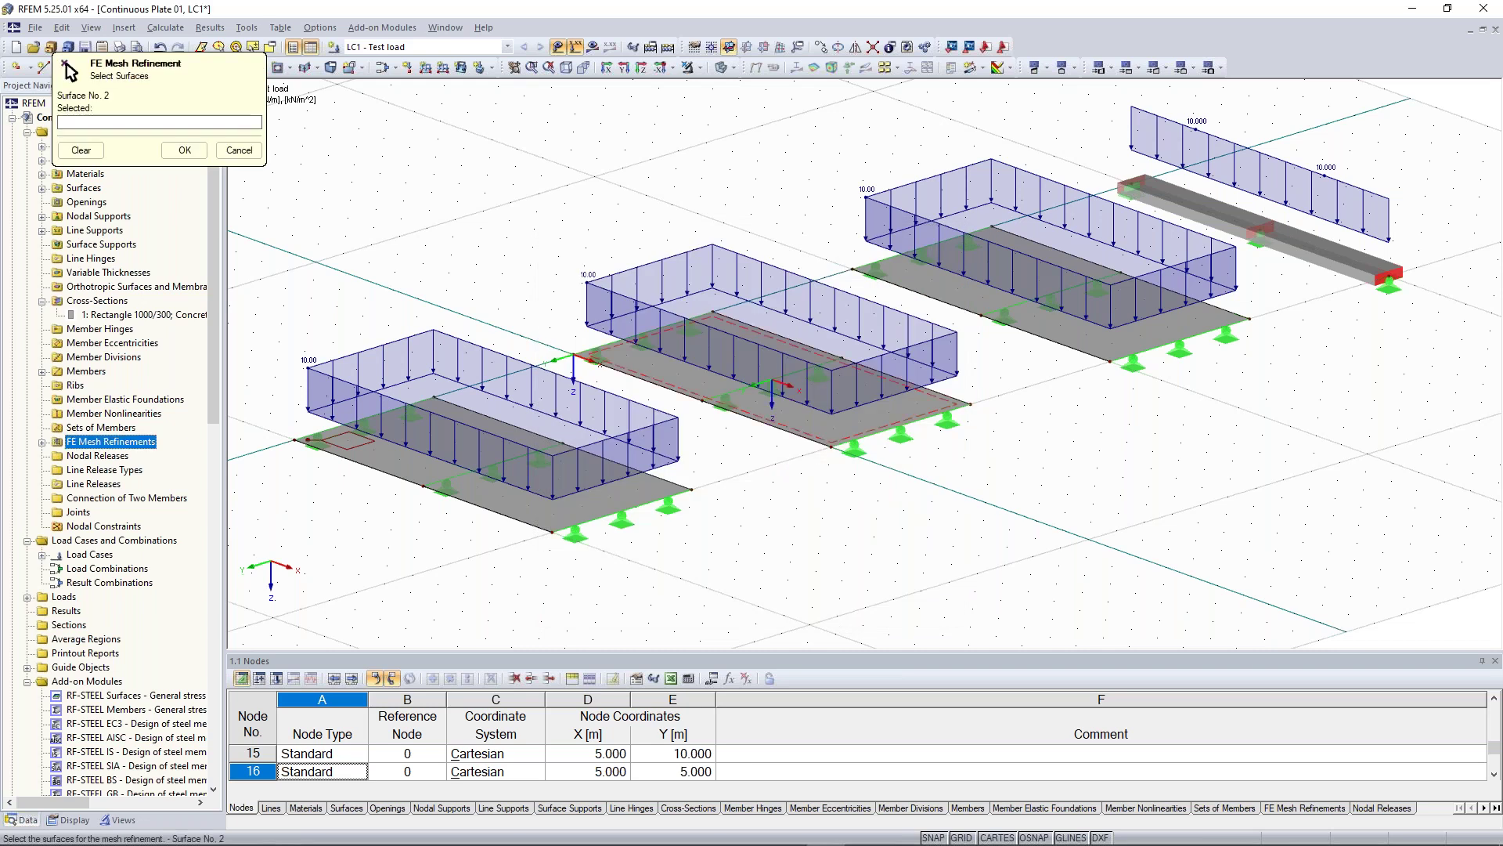
click(704, 412)
click(176, 151)
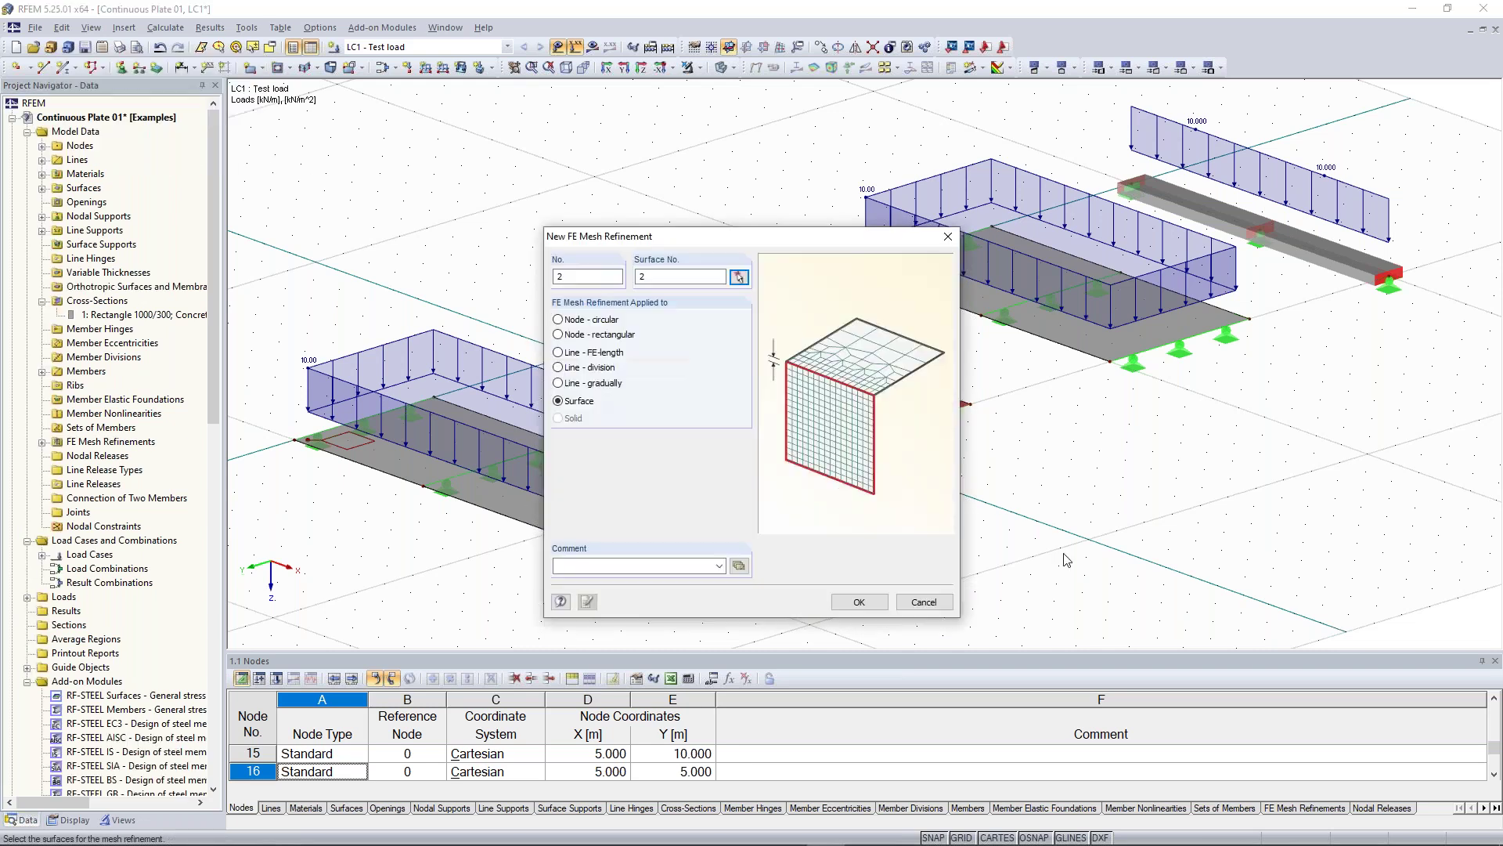
click(861, 601)
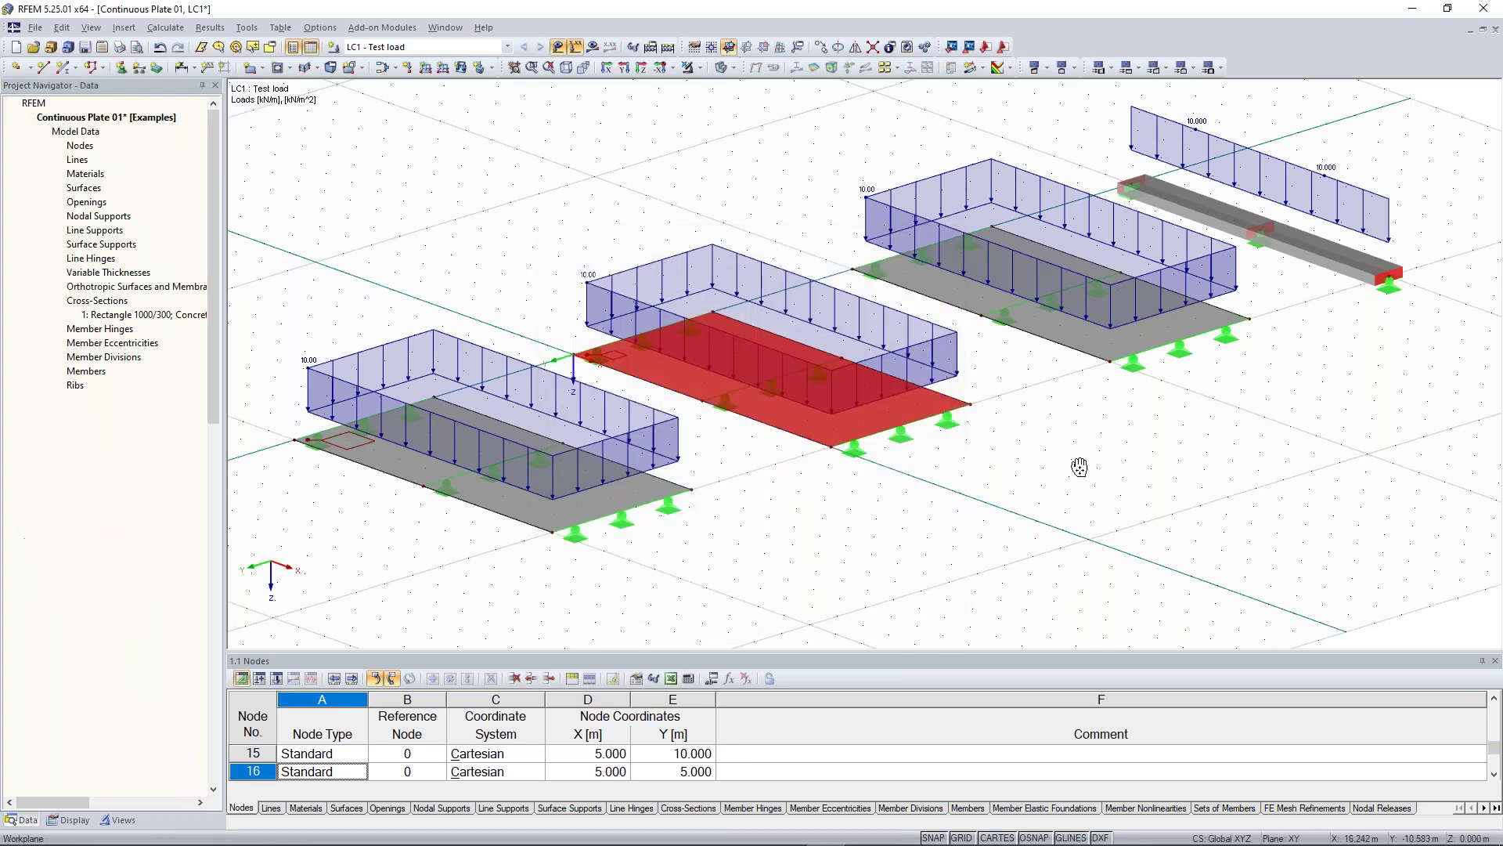
Step: Add a new FE mesh refinement with a 0.1 m target FE length to the third plate, surface 3
middle_drag(1275, 420, 1060, 470)
click(965, 423)
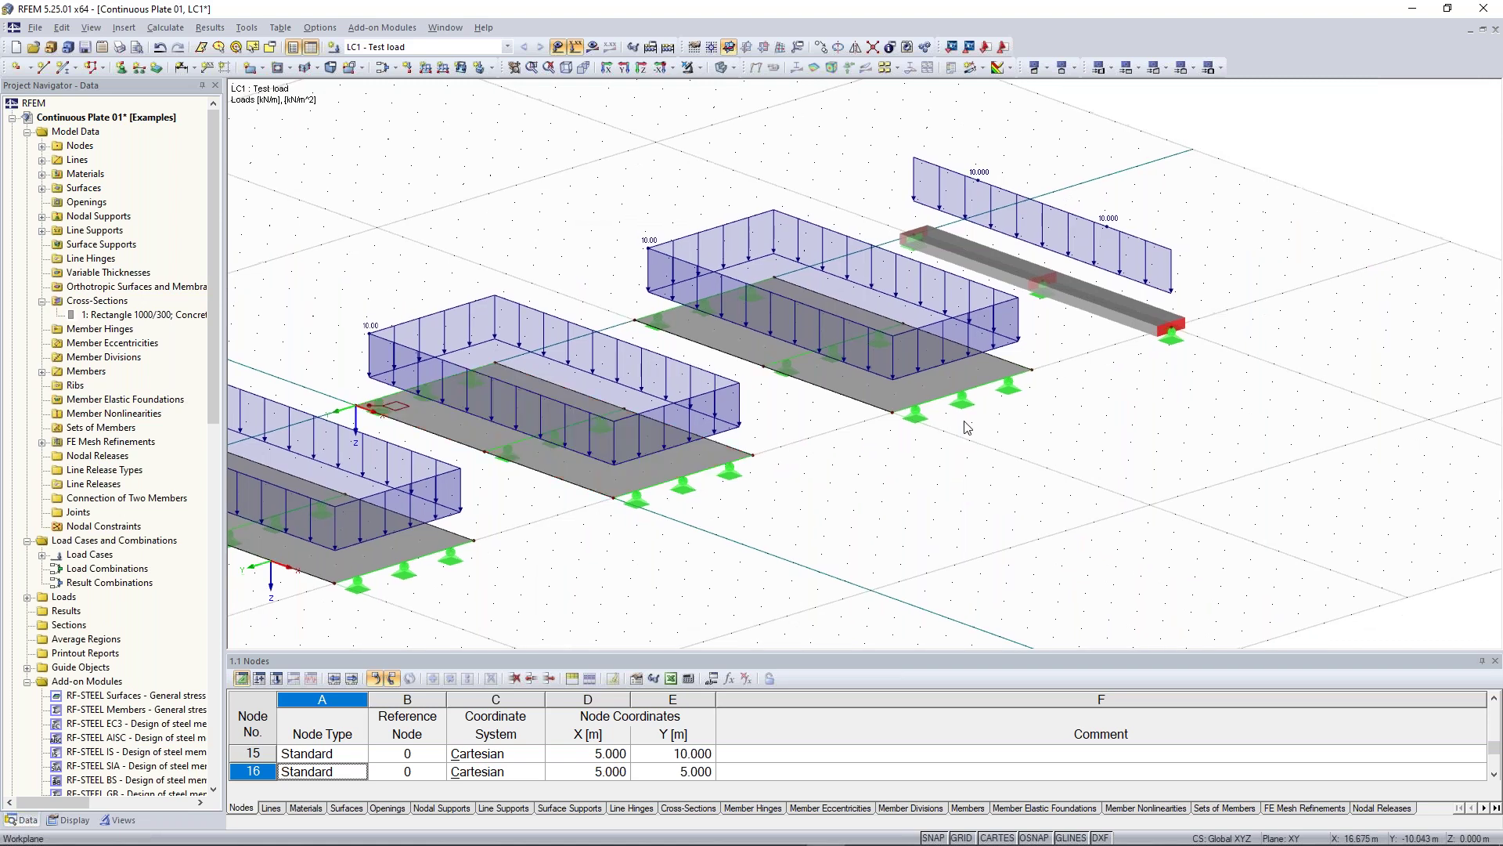
click(891, 413)
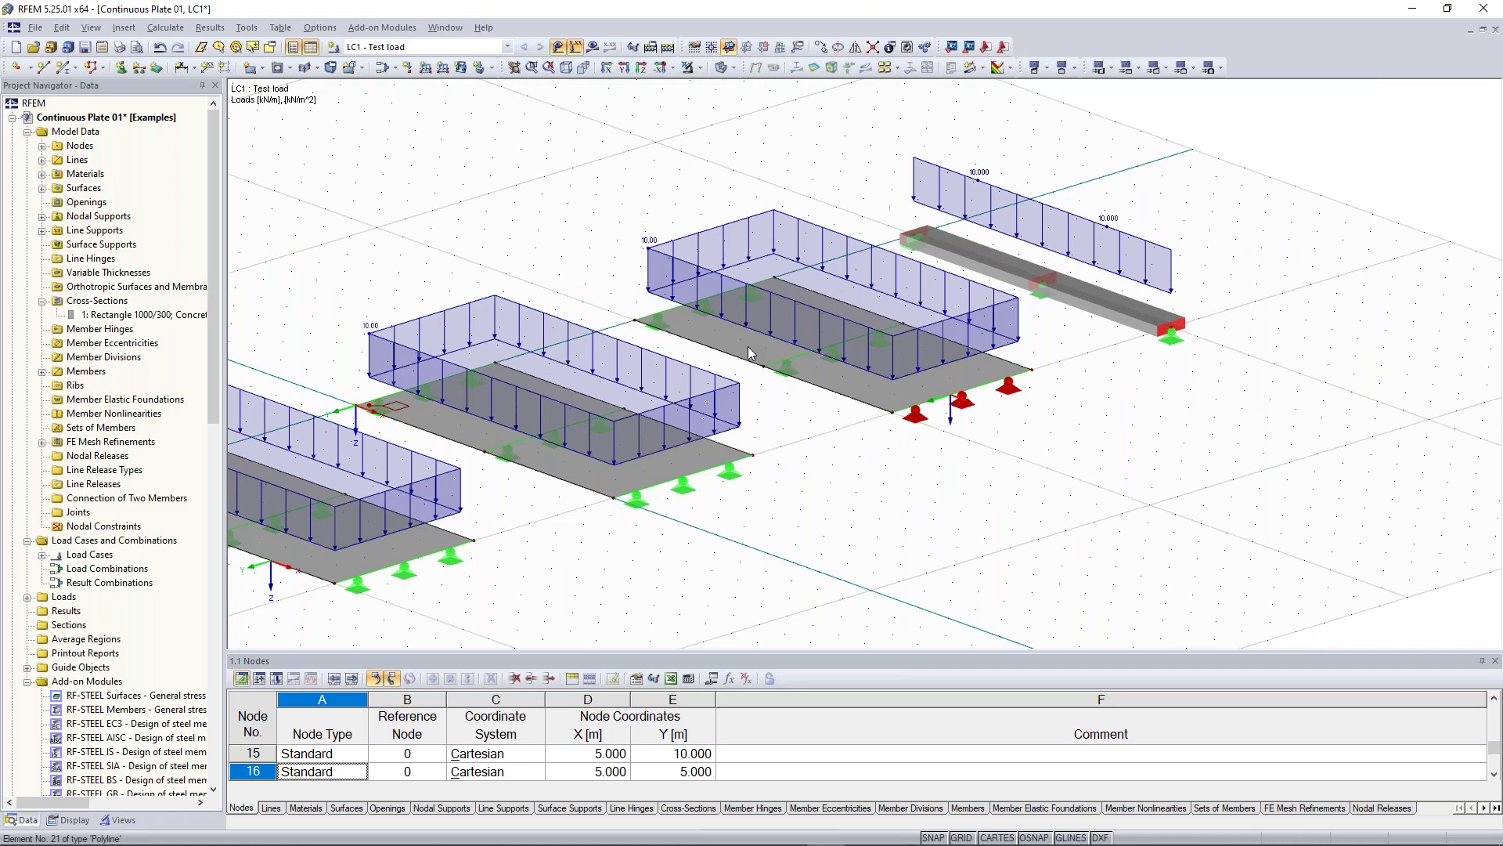
right_click(749, 352)
mouse_move(823, 401)
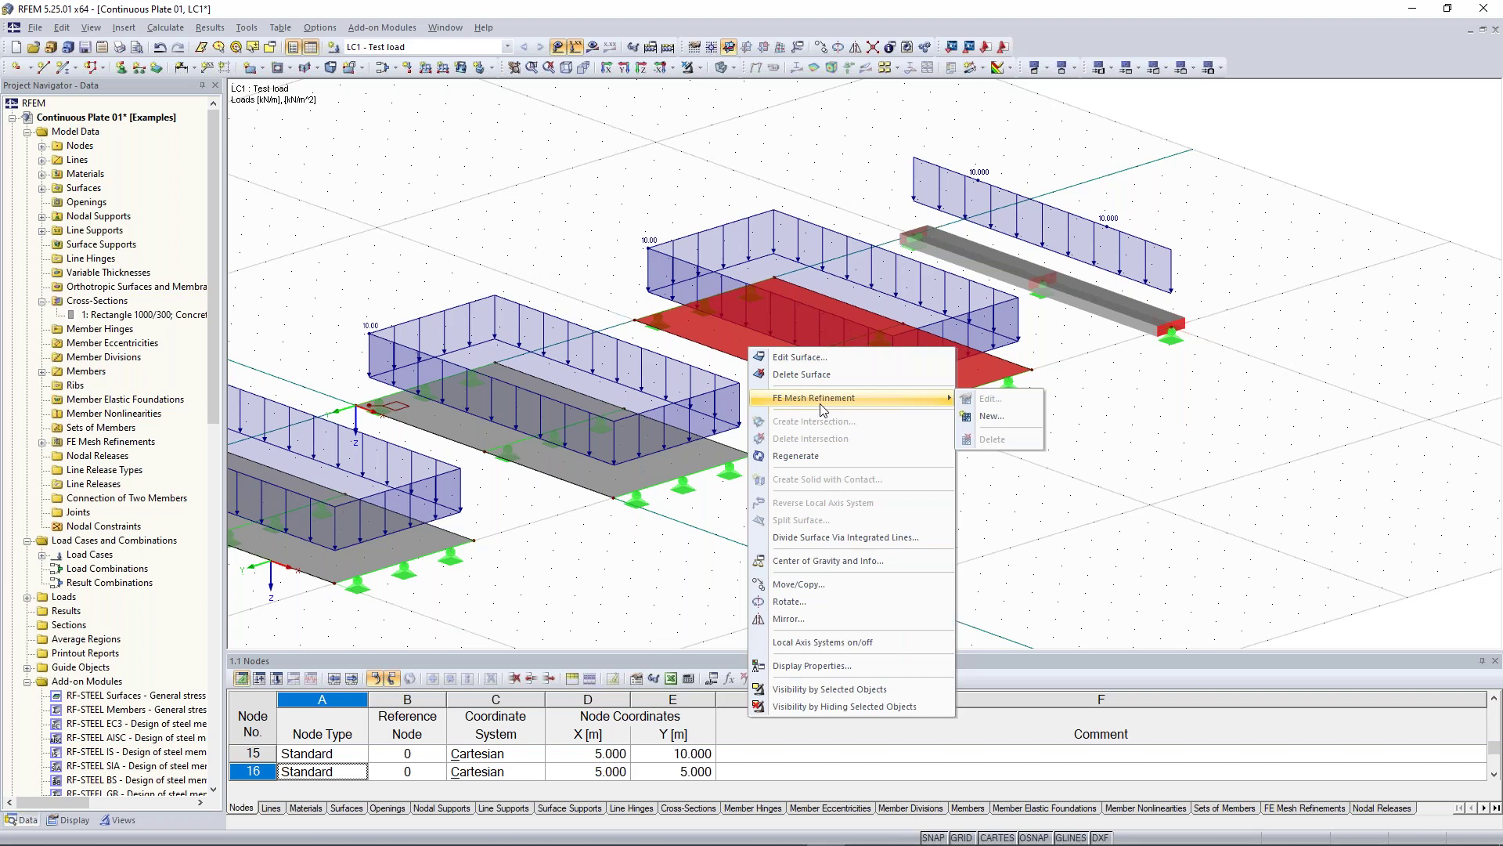
click(991, 415)
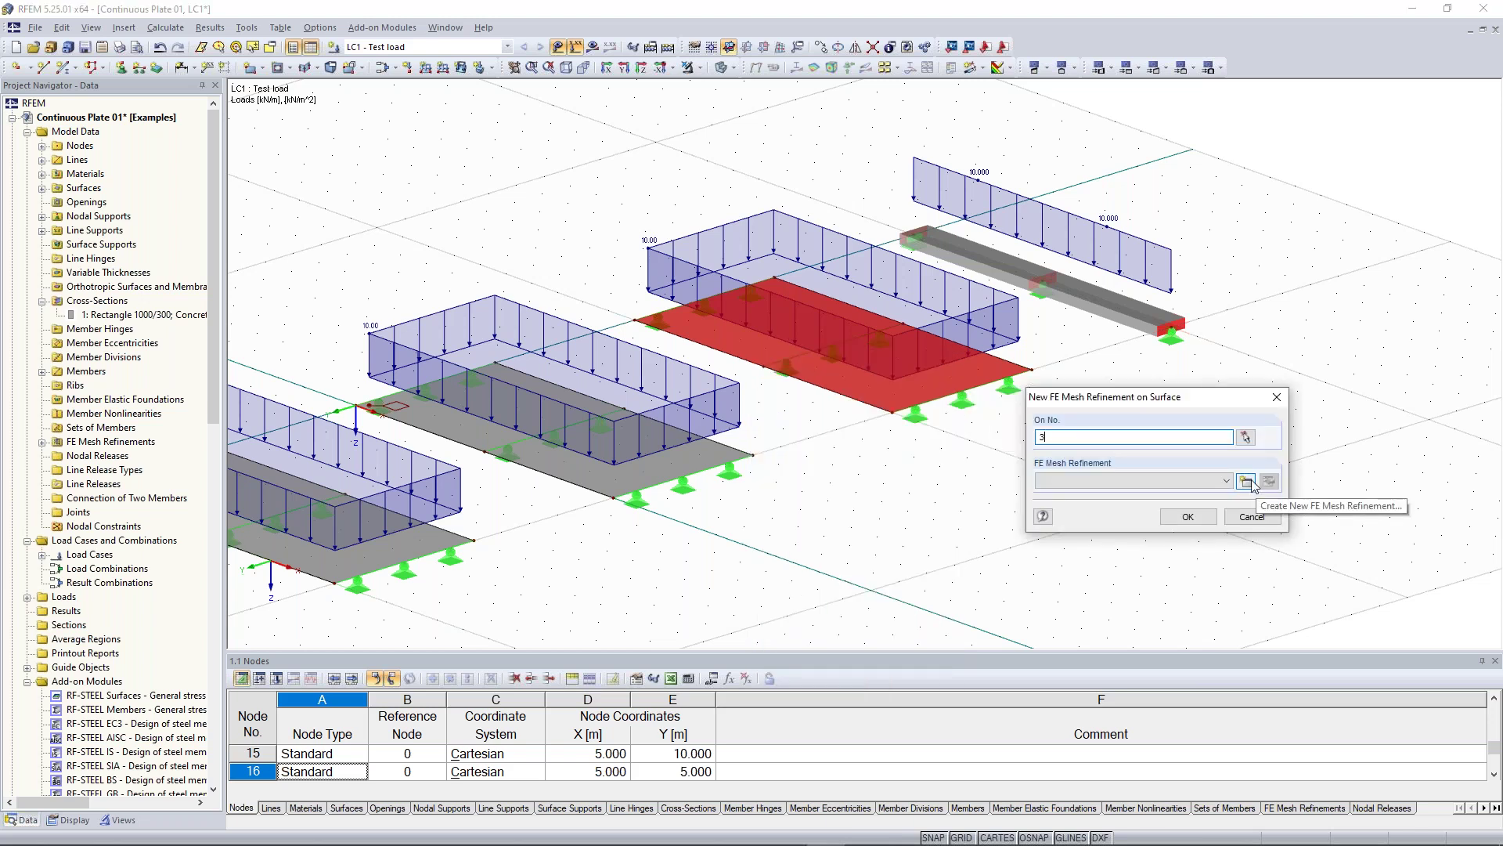
click(1246, 481)
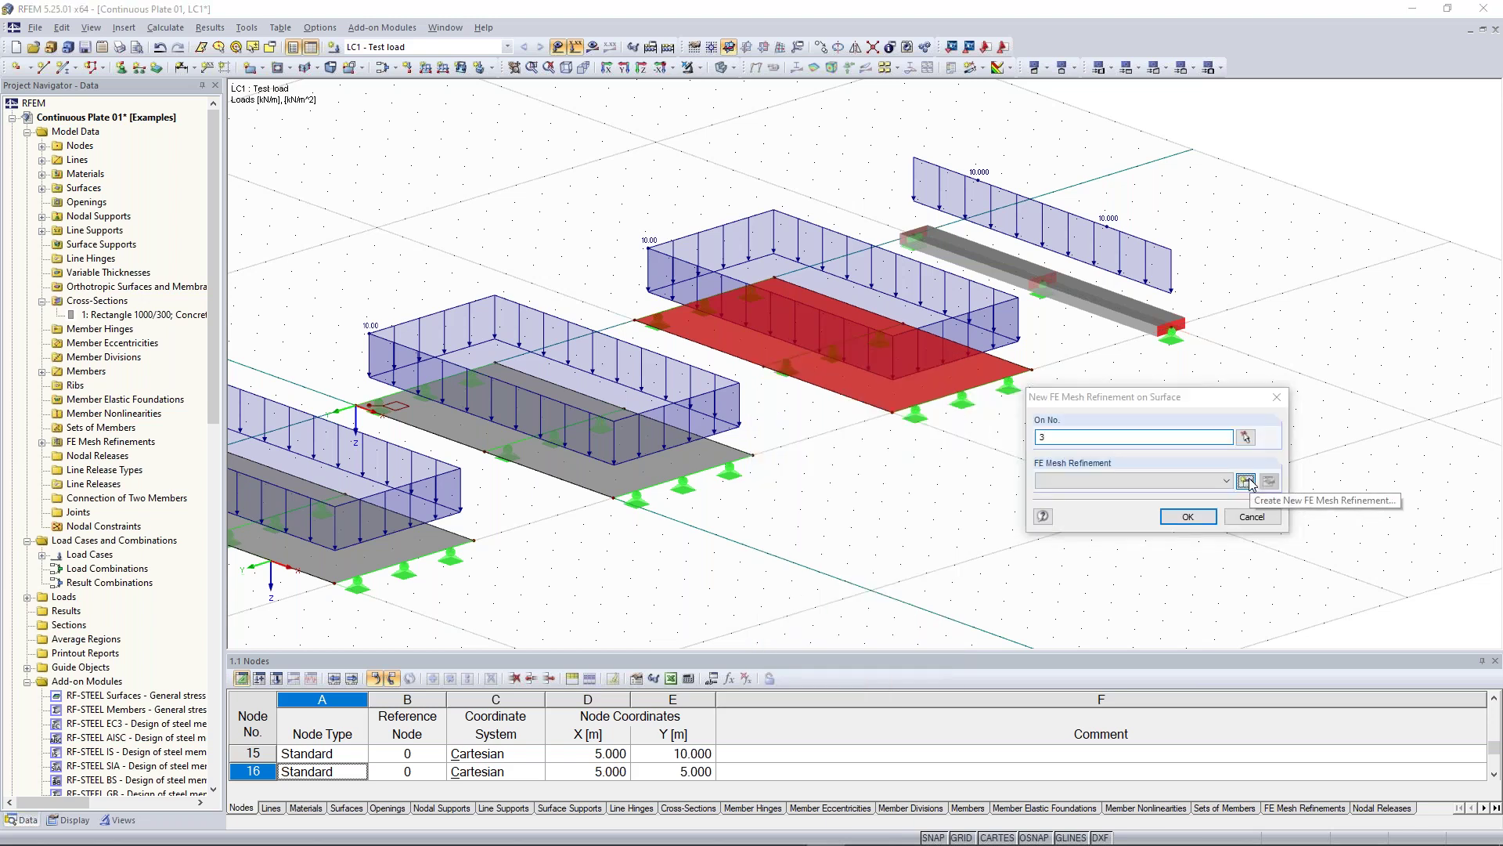
drag(673, 463, 757, 471)
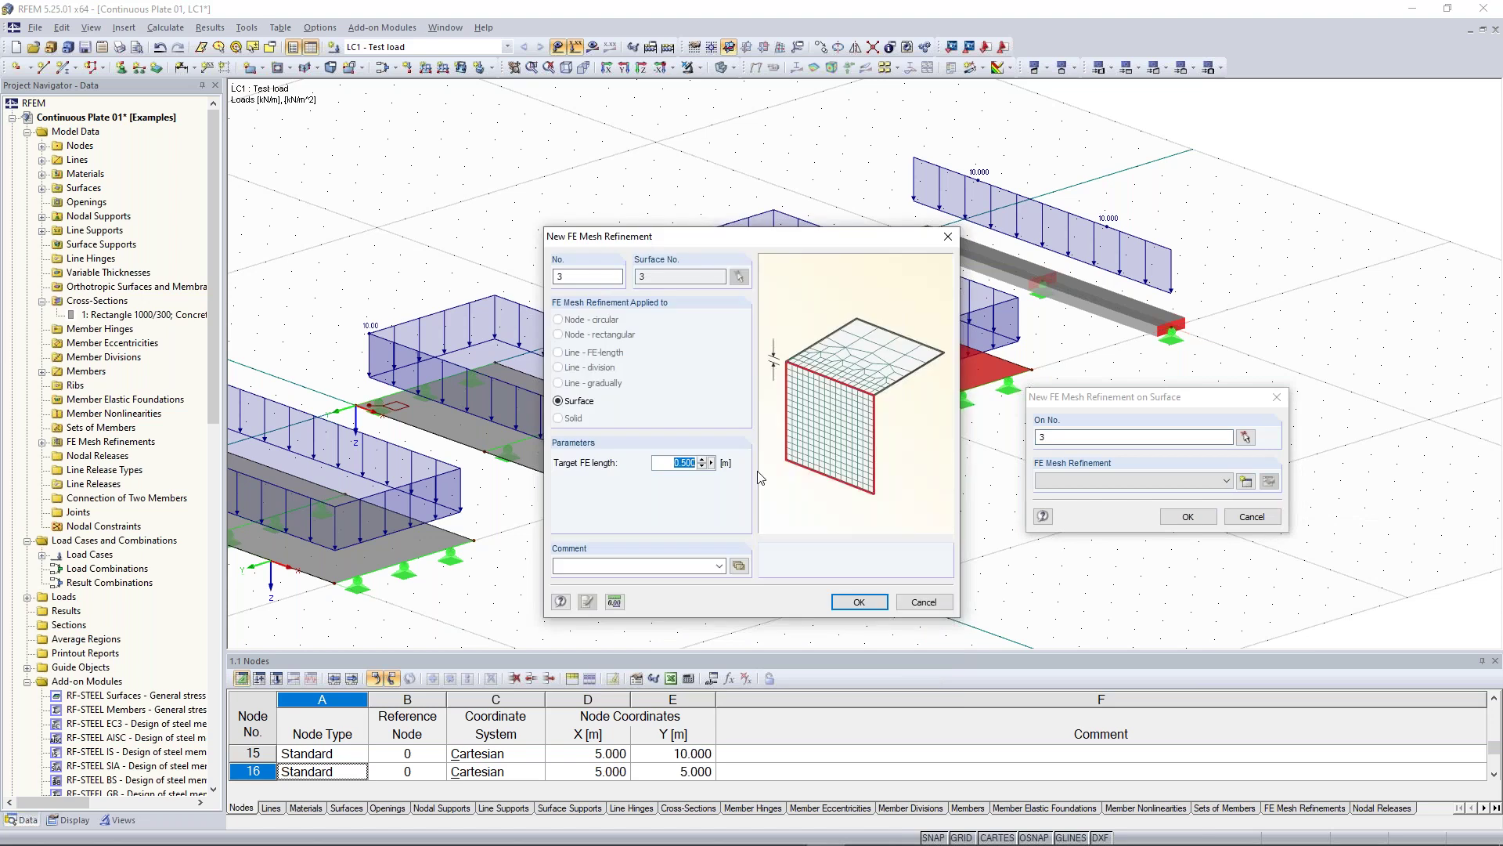
text(0,1)
click(859, 602)
click(1187, 516)
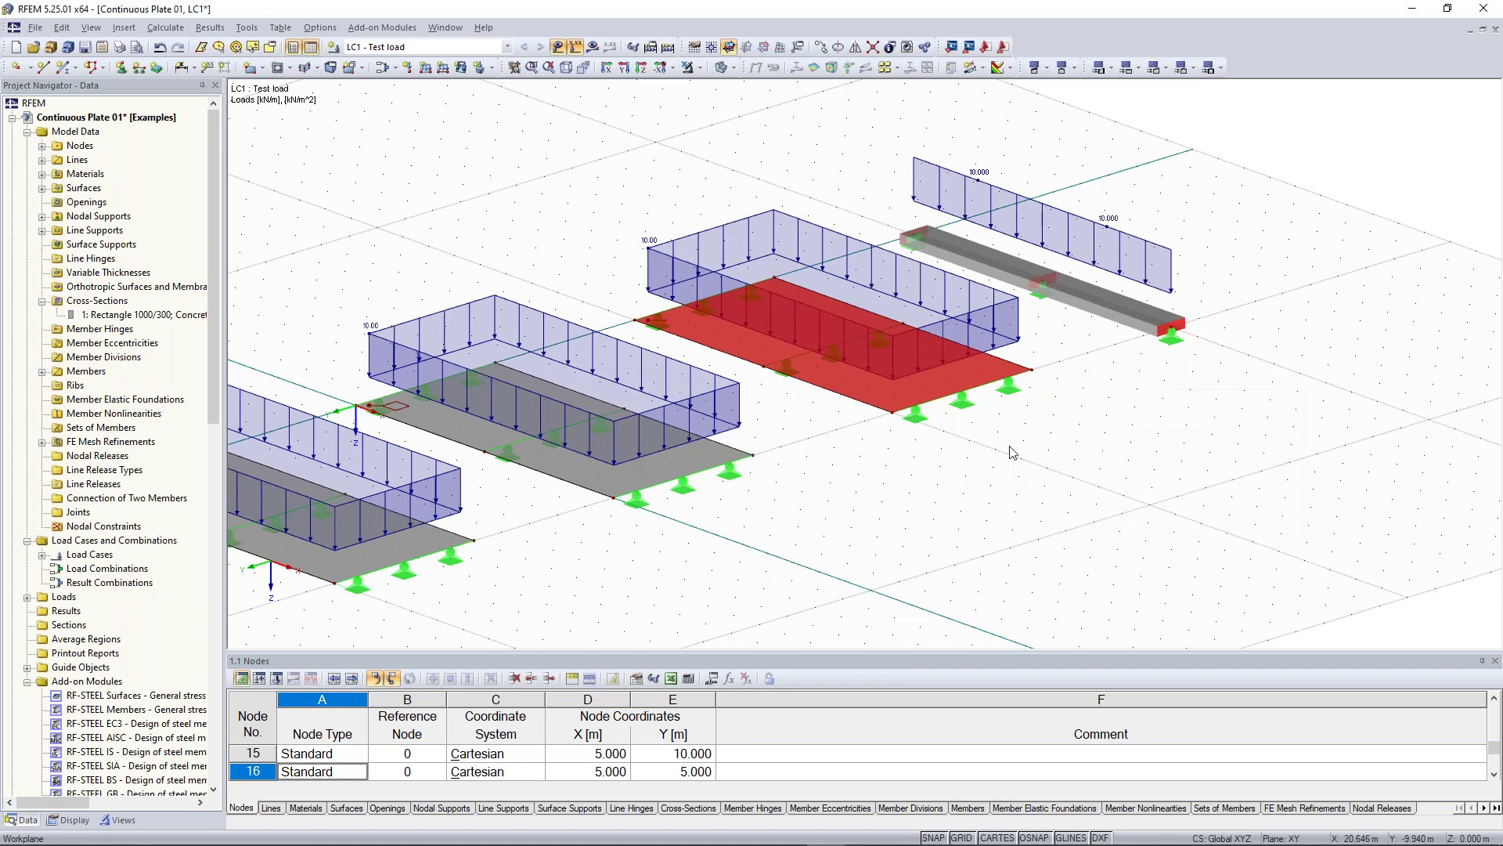
Step: Start a new result section through a surface and name it 1-1
middle_drag(570, 554, 798, 557)
scroll(549, 387, up, 1)
scroll(549, 387, up, 3)
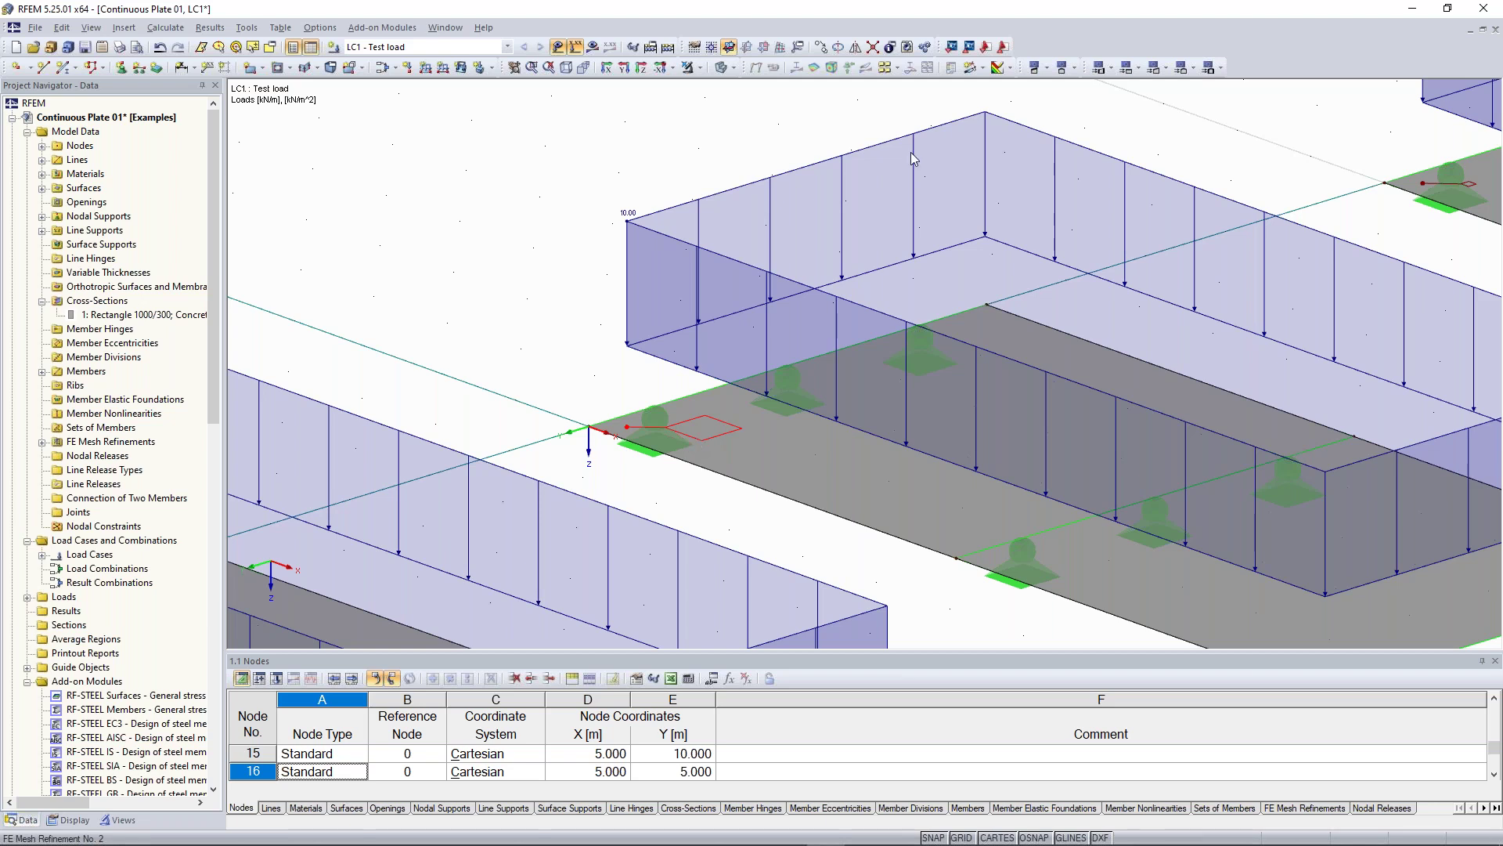
scroll(760, 210, down, 3)
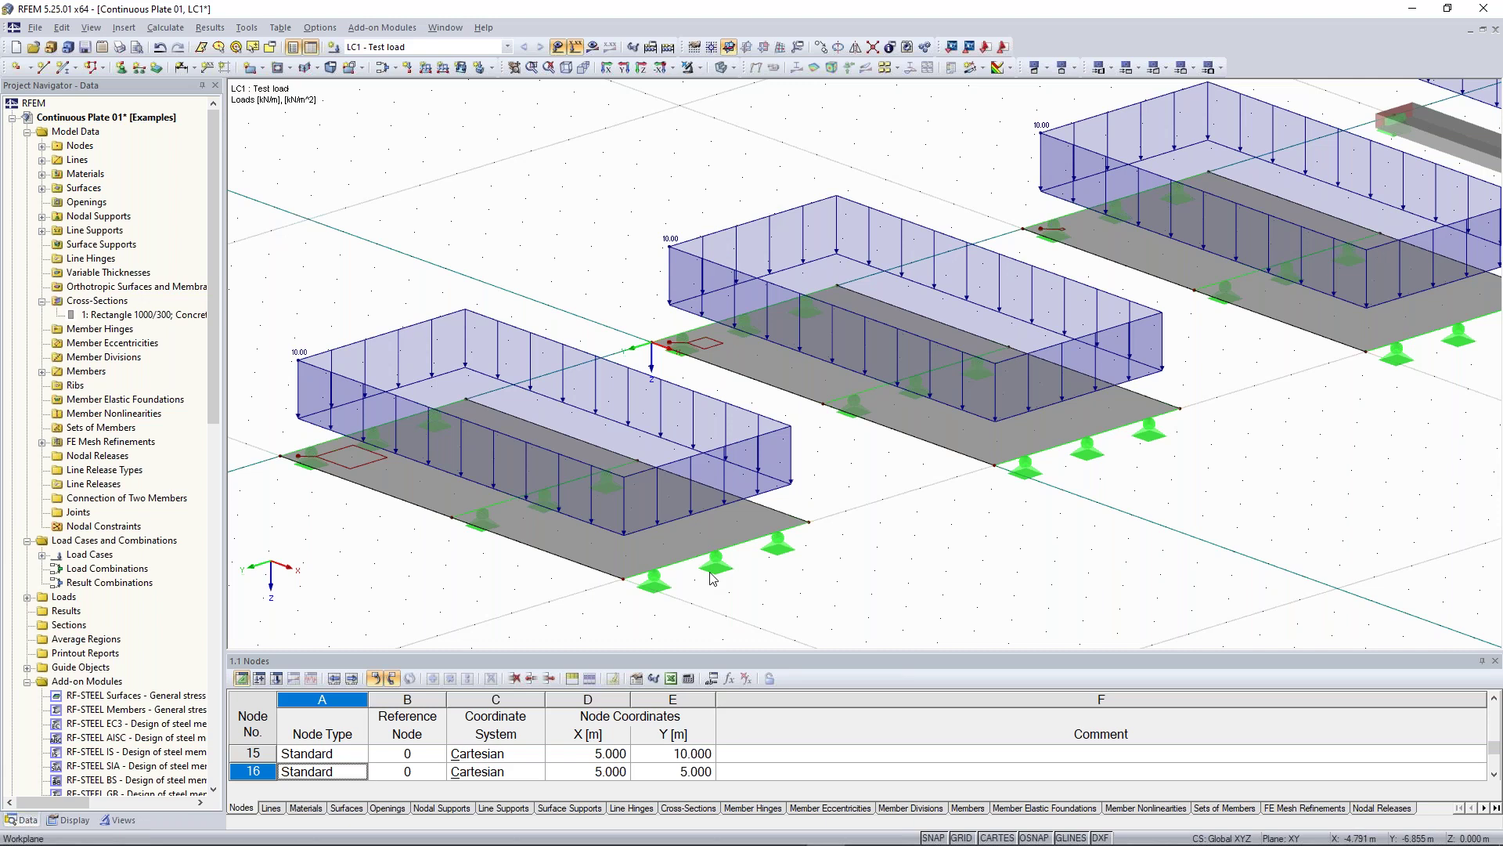
scroll(443, 463, down, 2)
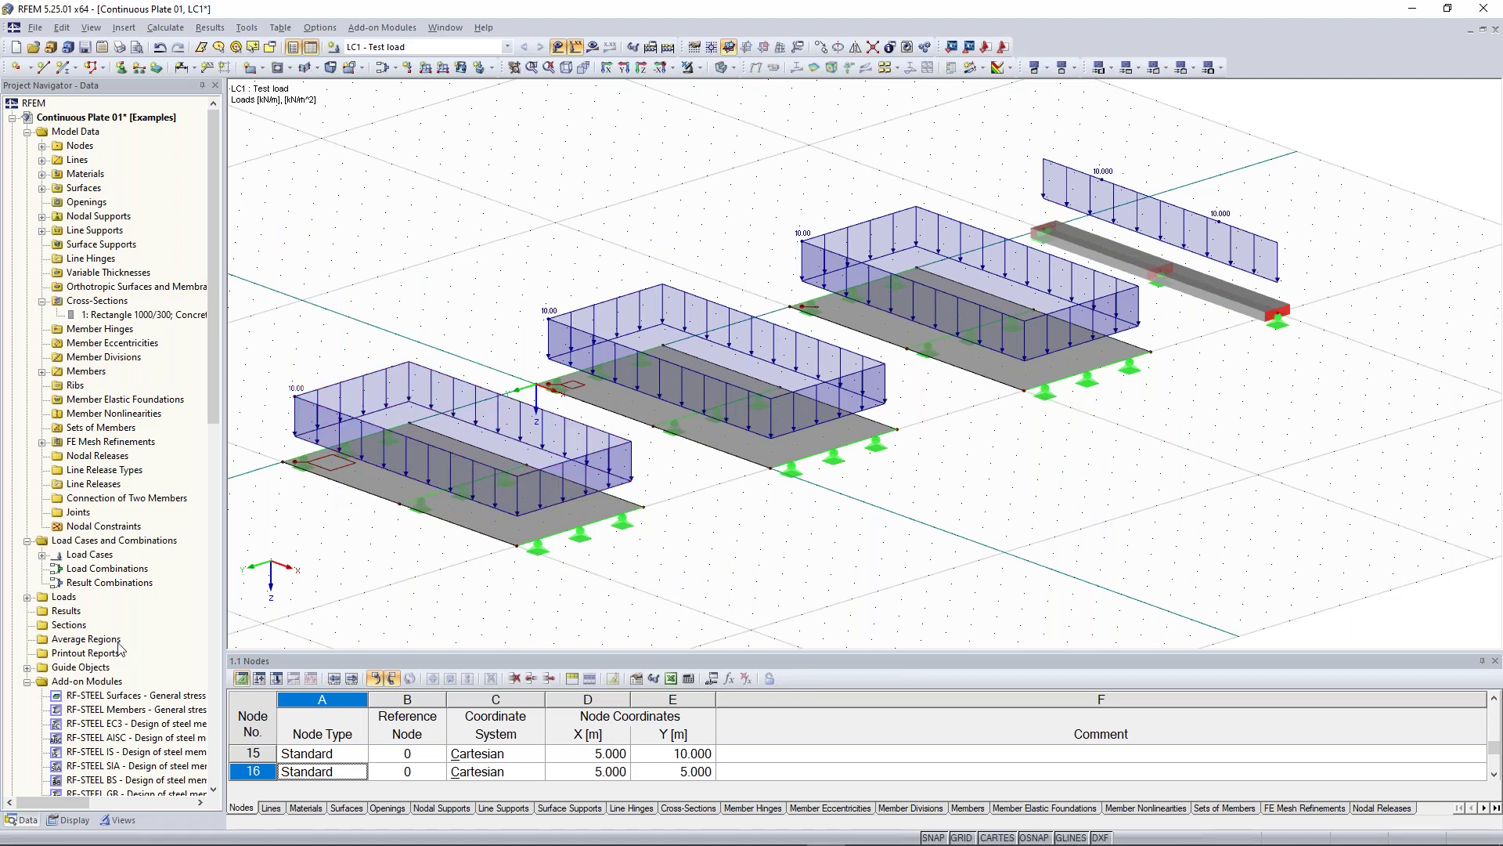
right_click(74, 626)
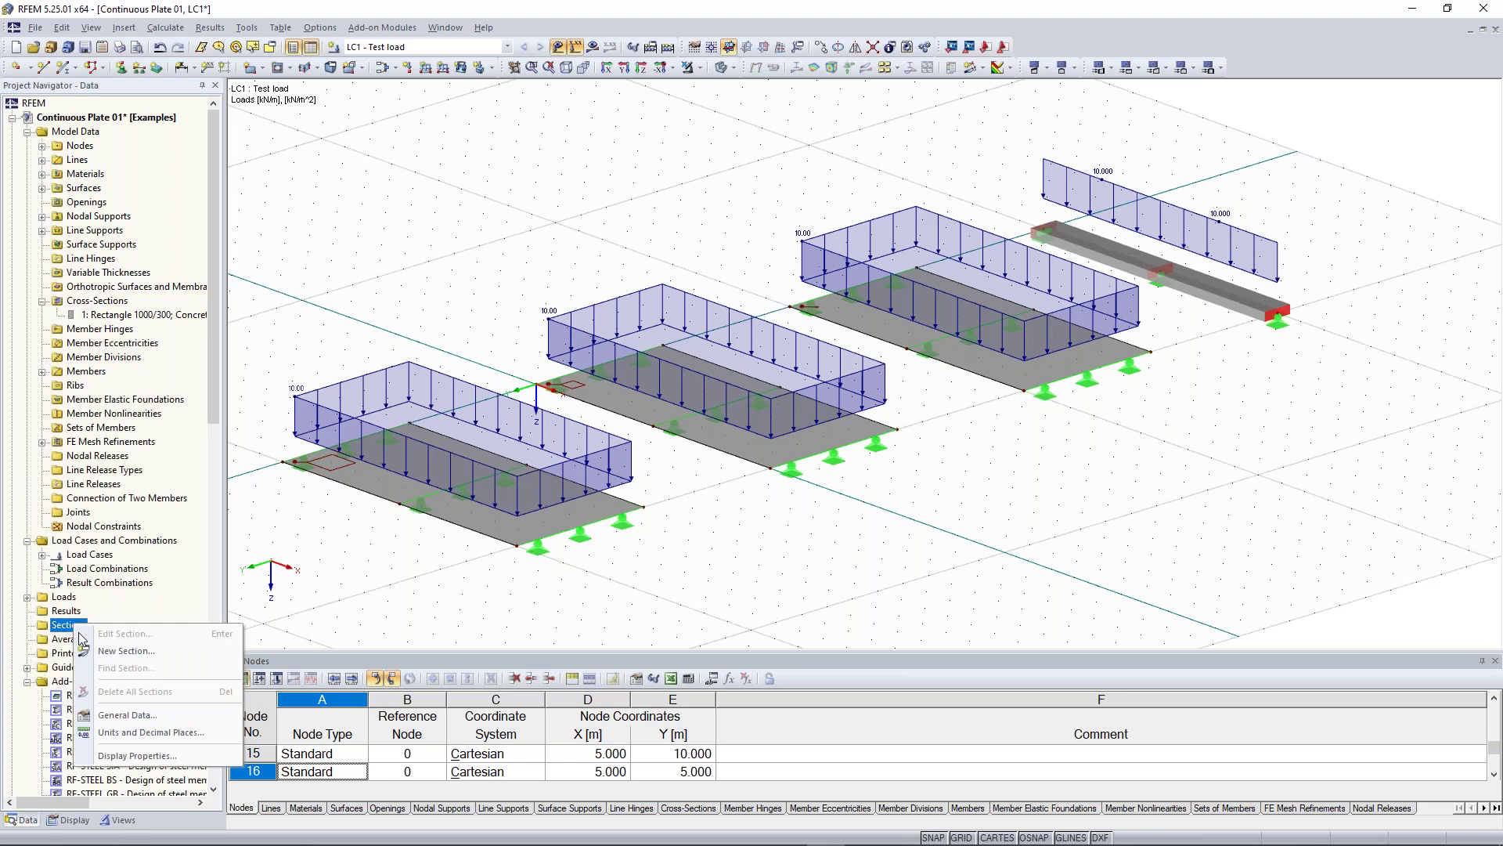
click(153, 656)
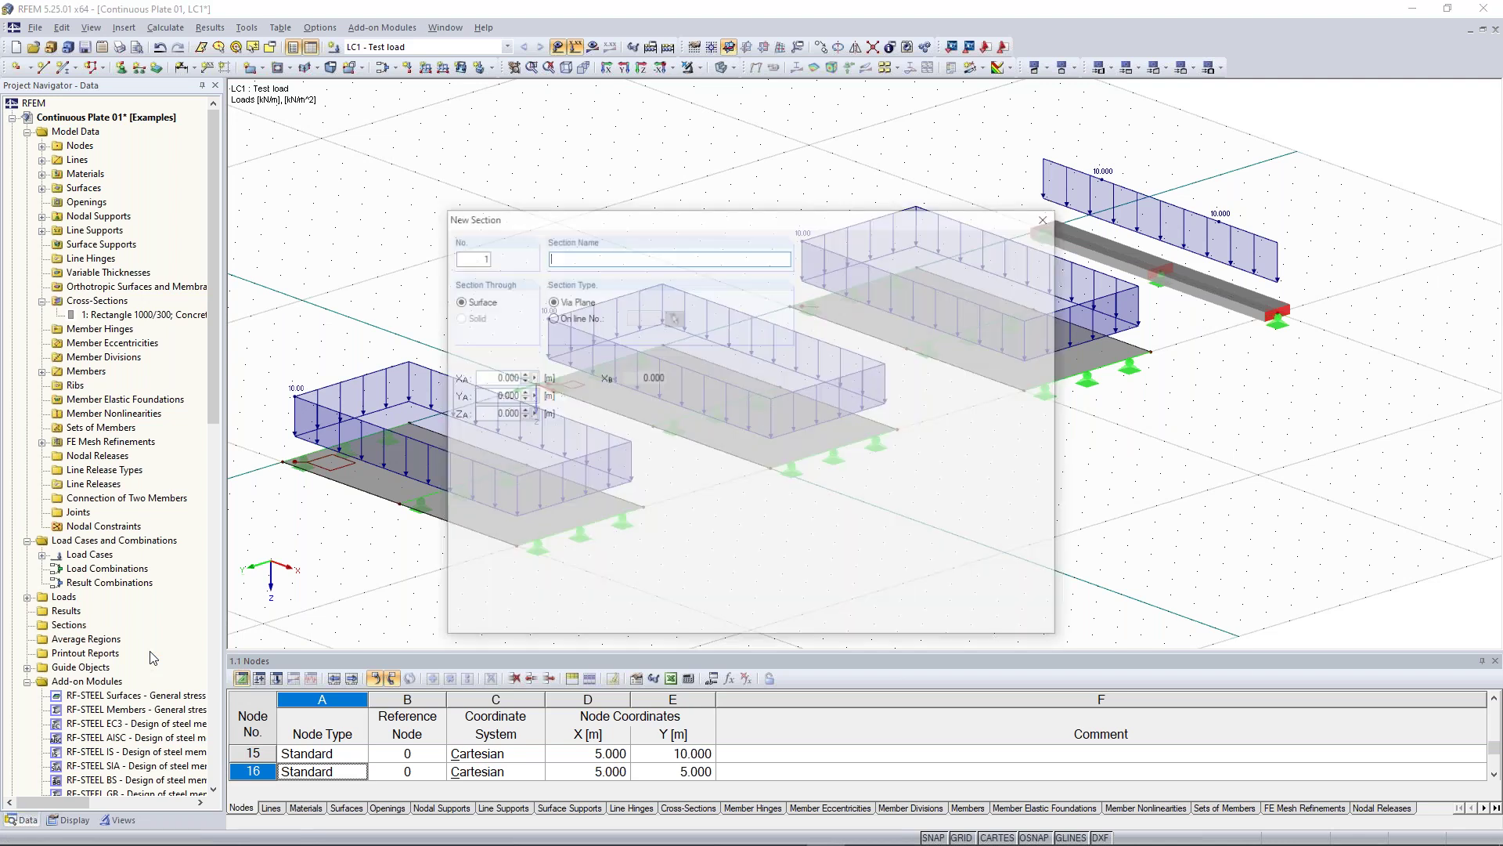
text(1-1)
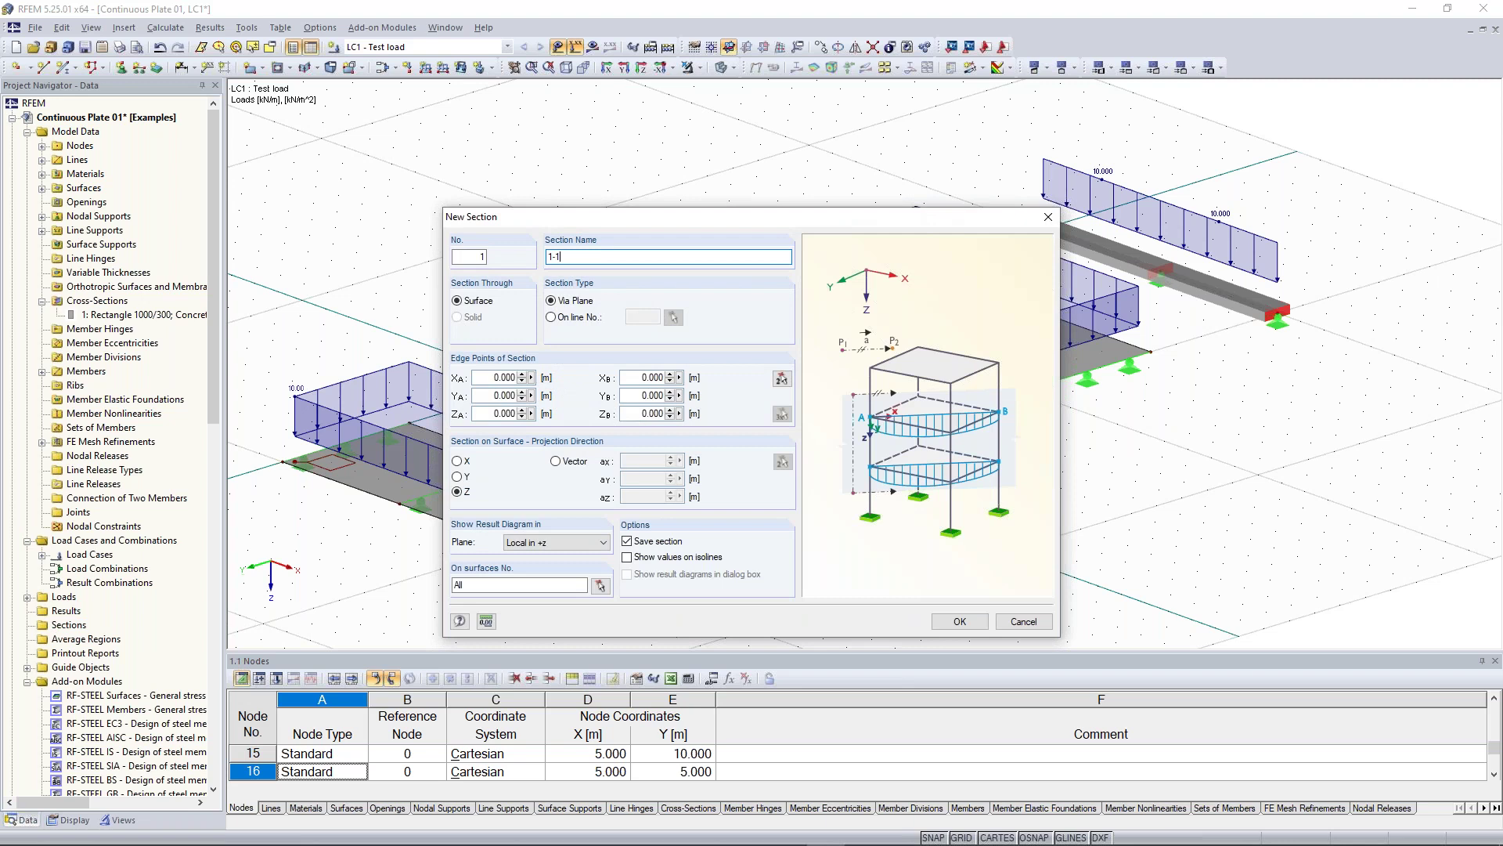
key(BackSpace)
key(BackSpace)
key(BackSpace)
text(A-A)
key(BackSpace)
key(BackSpace)
key(BackSpace)
text(1-1)
Step: Restrict section 1-1 to surface 1, projected in Z, and create it from X 0, Y 7.5 m to X 10, Y 7.5 m
click(467, 495)
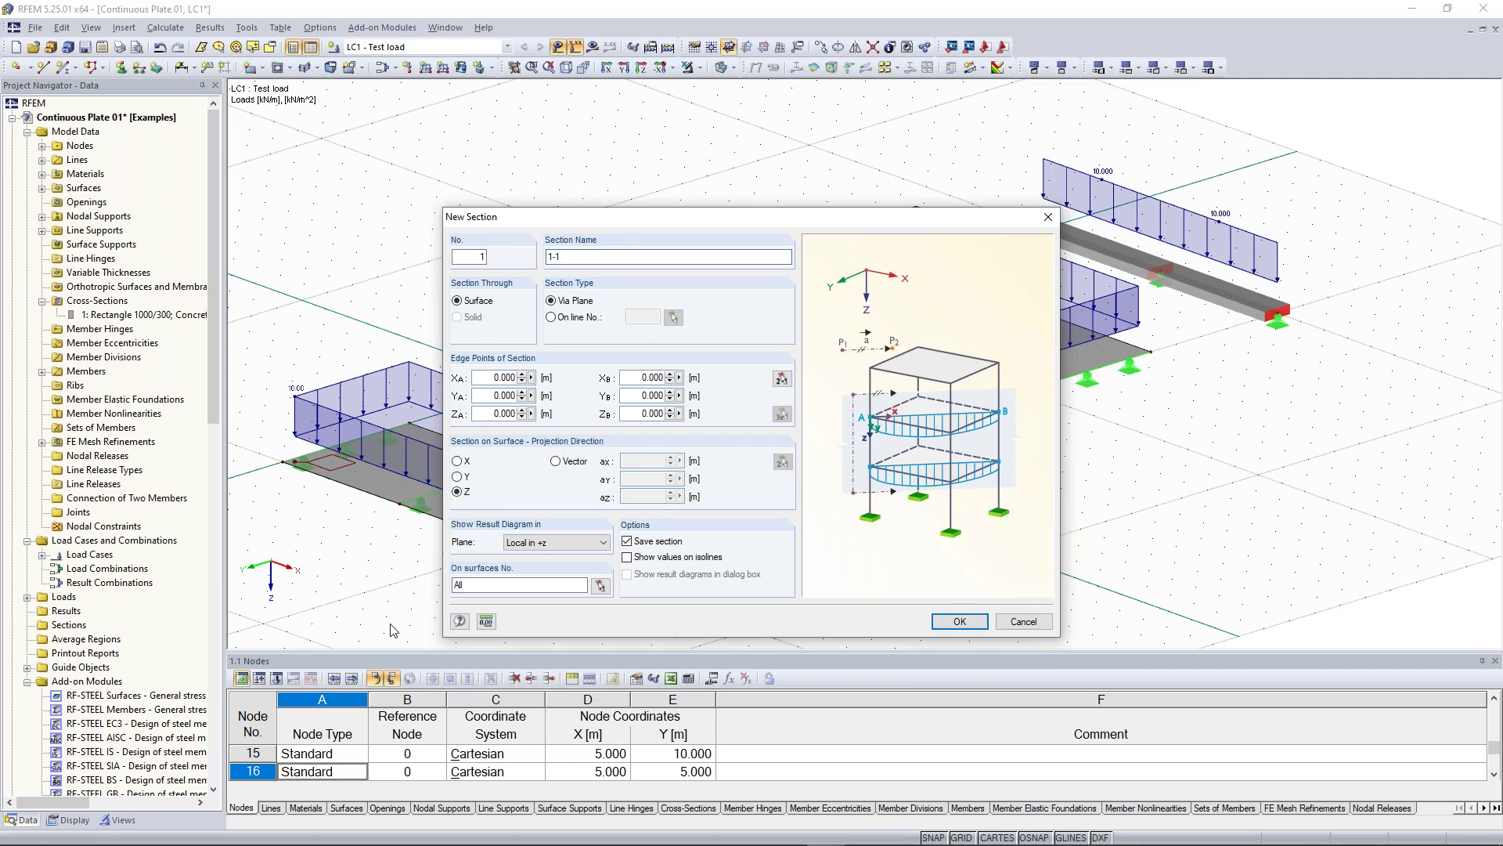
click(539, 546)
click(543, 551)
click(601, 586)
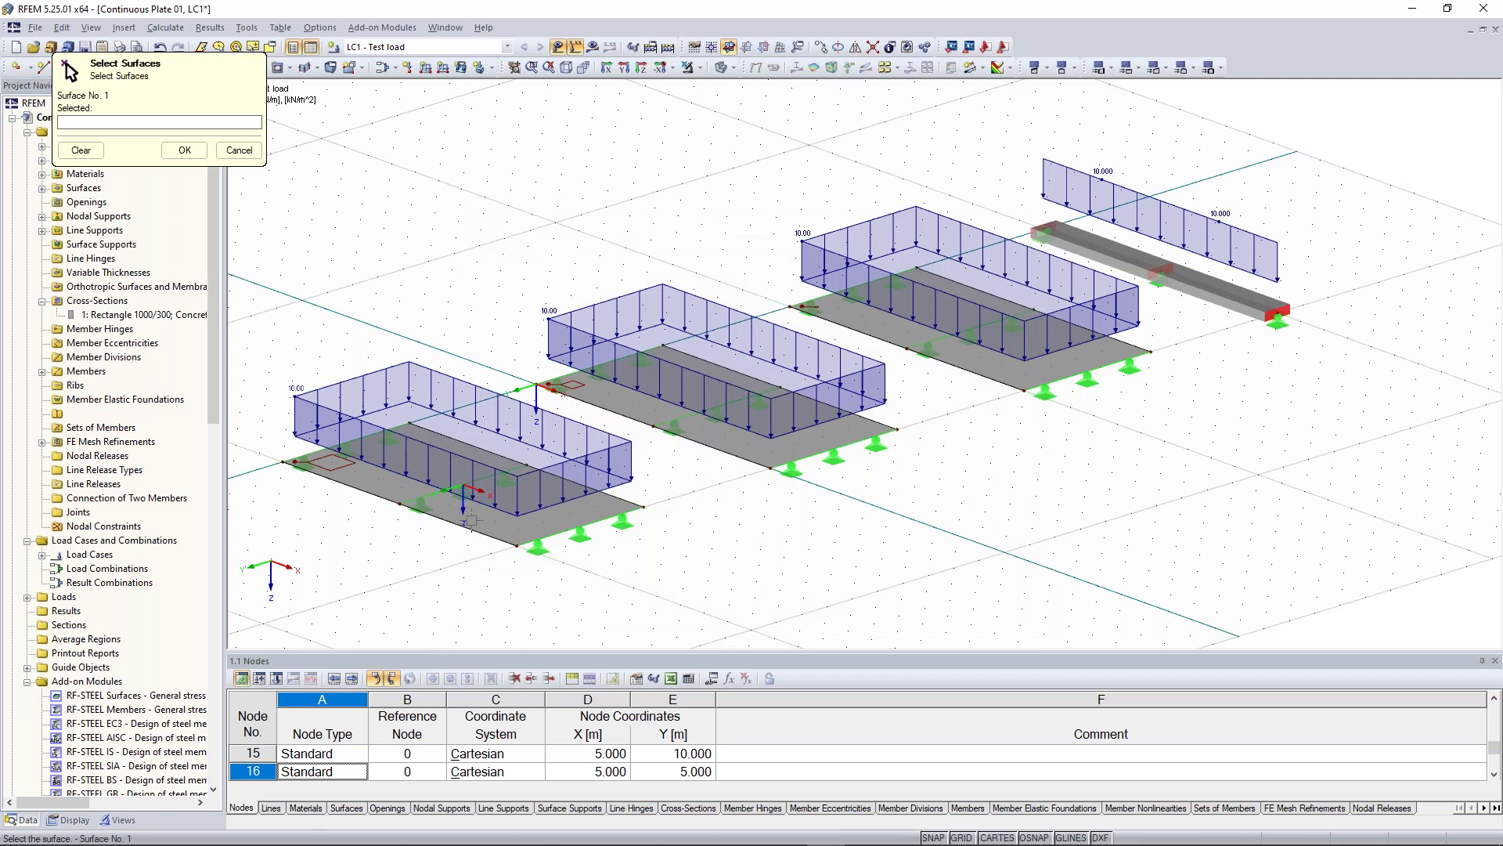
click(472, 519)
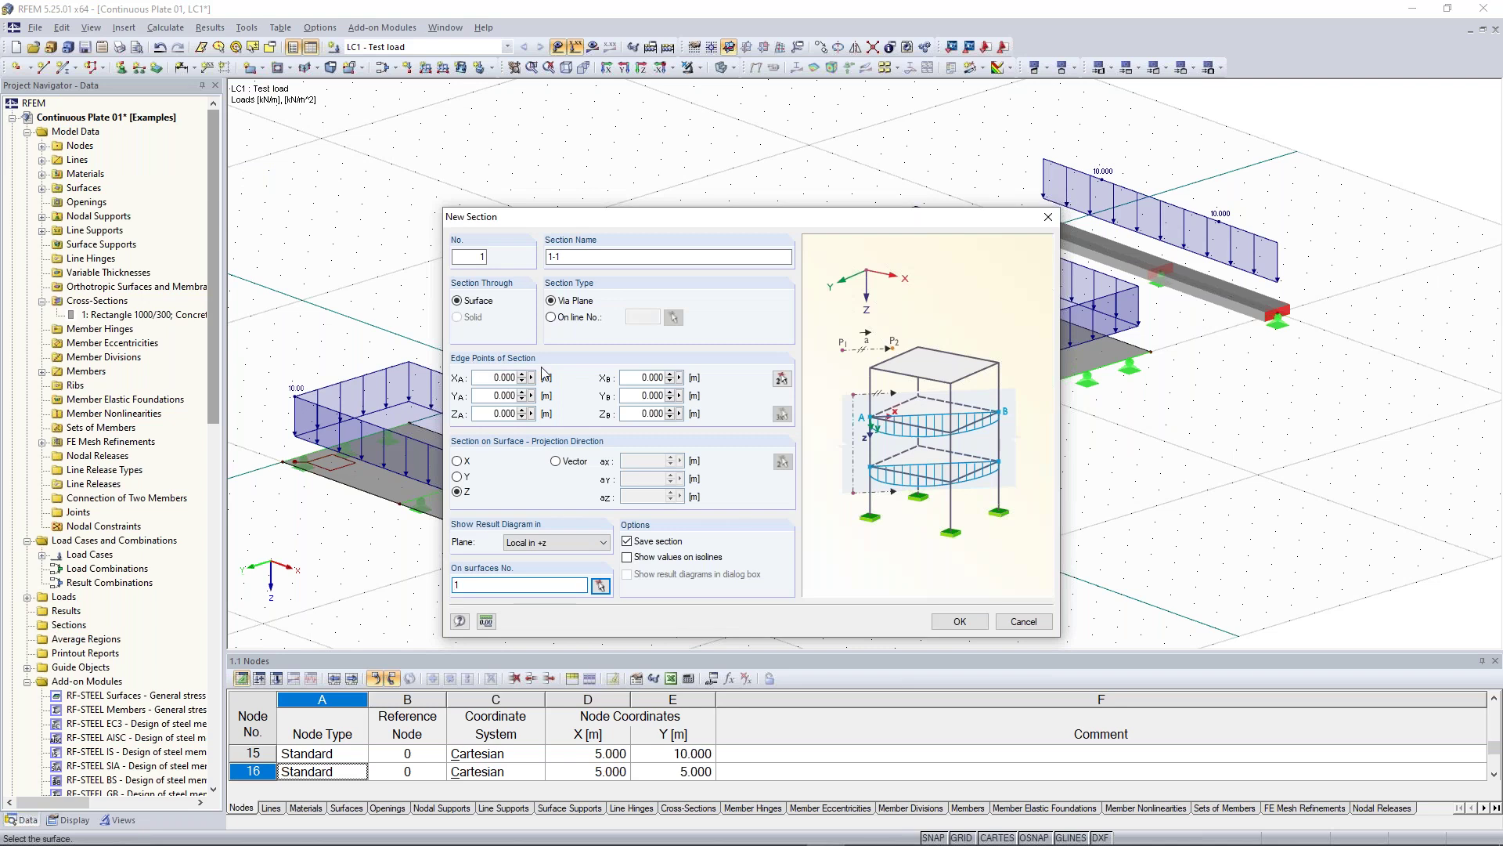
click(782, 379)
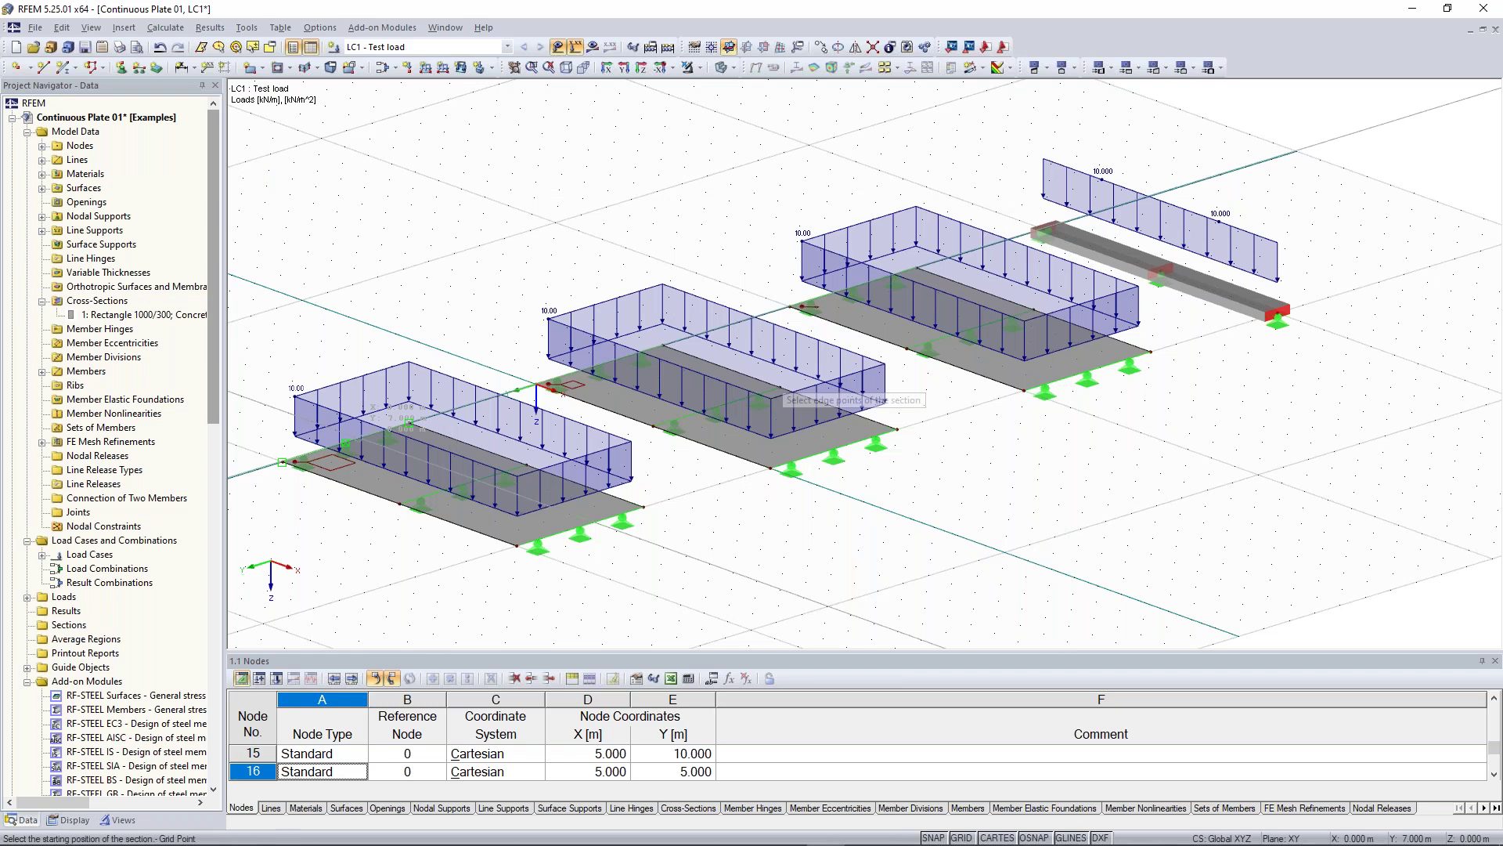
click(283, 462)
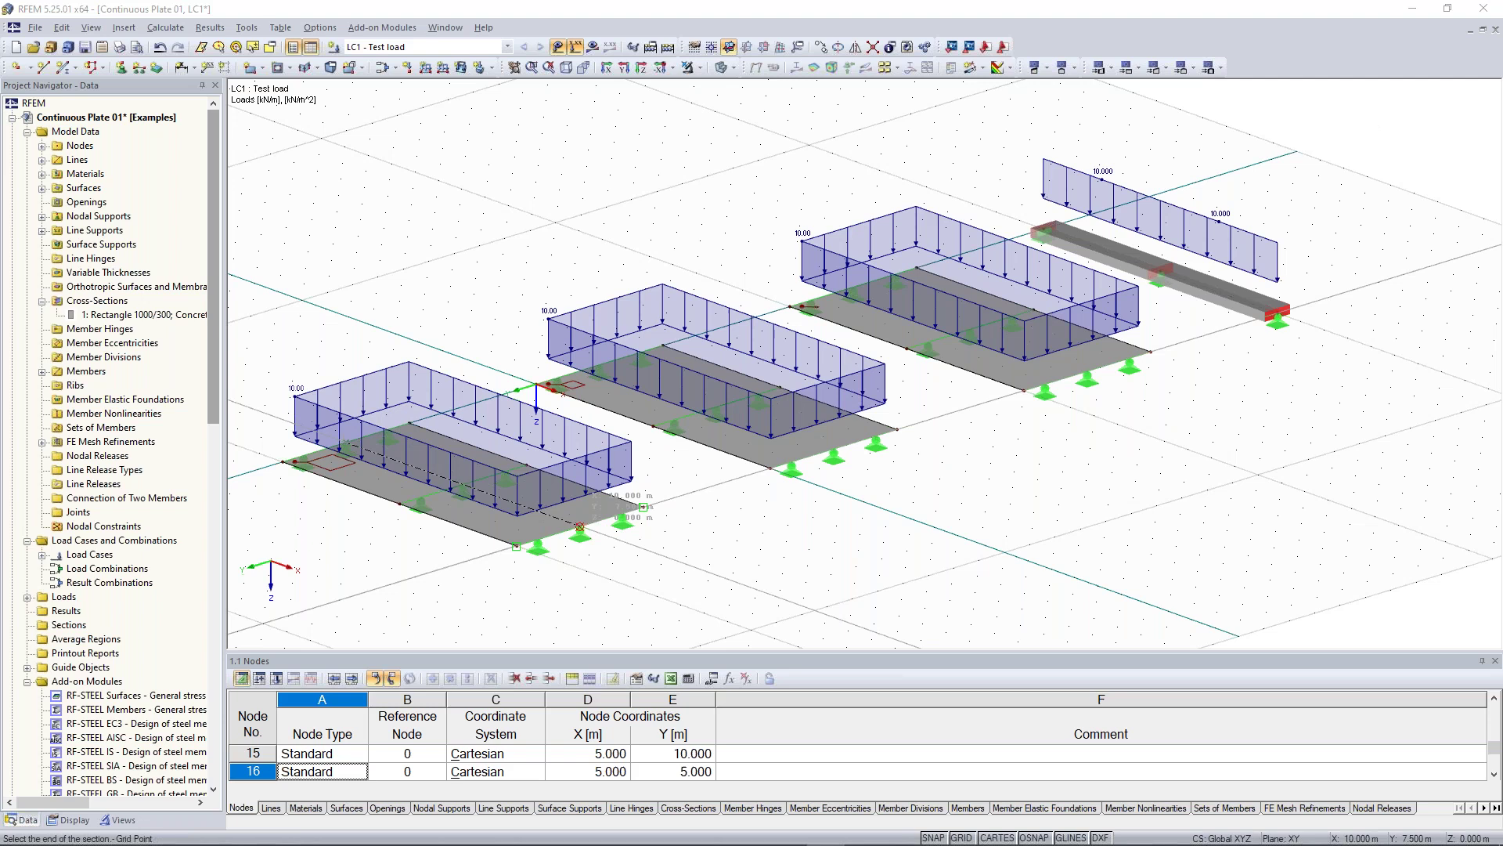
click(642, 507)
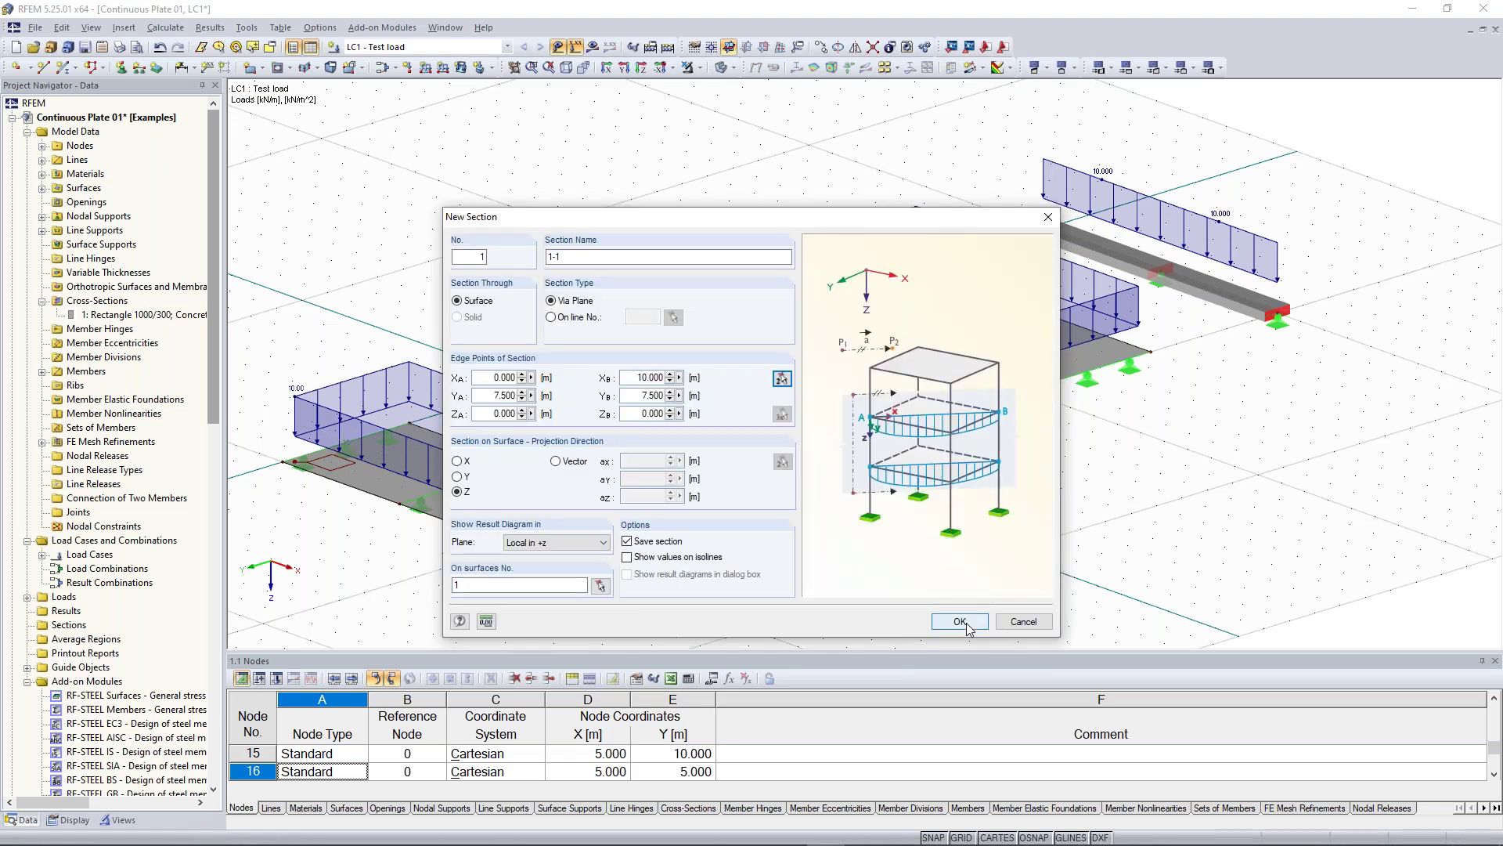
click(960, 621)
Step: Hide the loads and copy section 1-1 to the lengthwise centrelines of the second and third plates
middle_drag(559, 498, 599, 473)
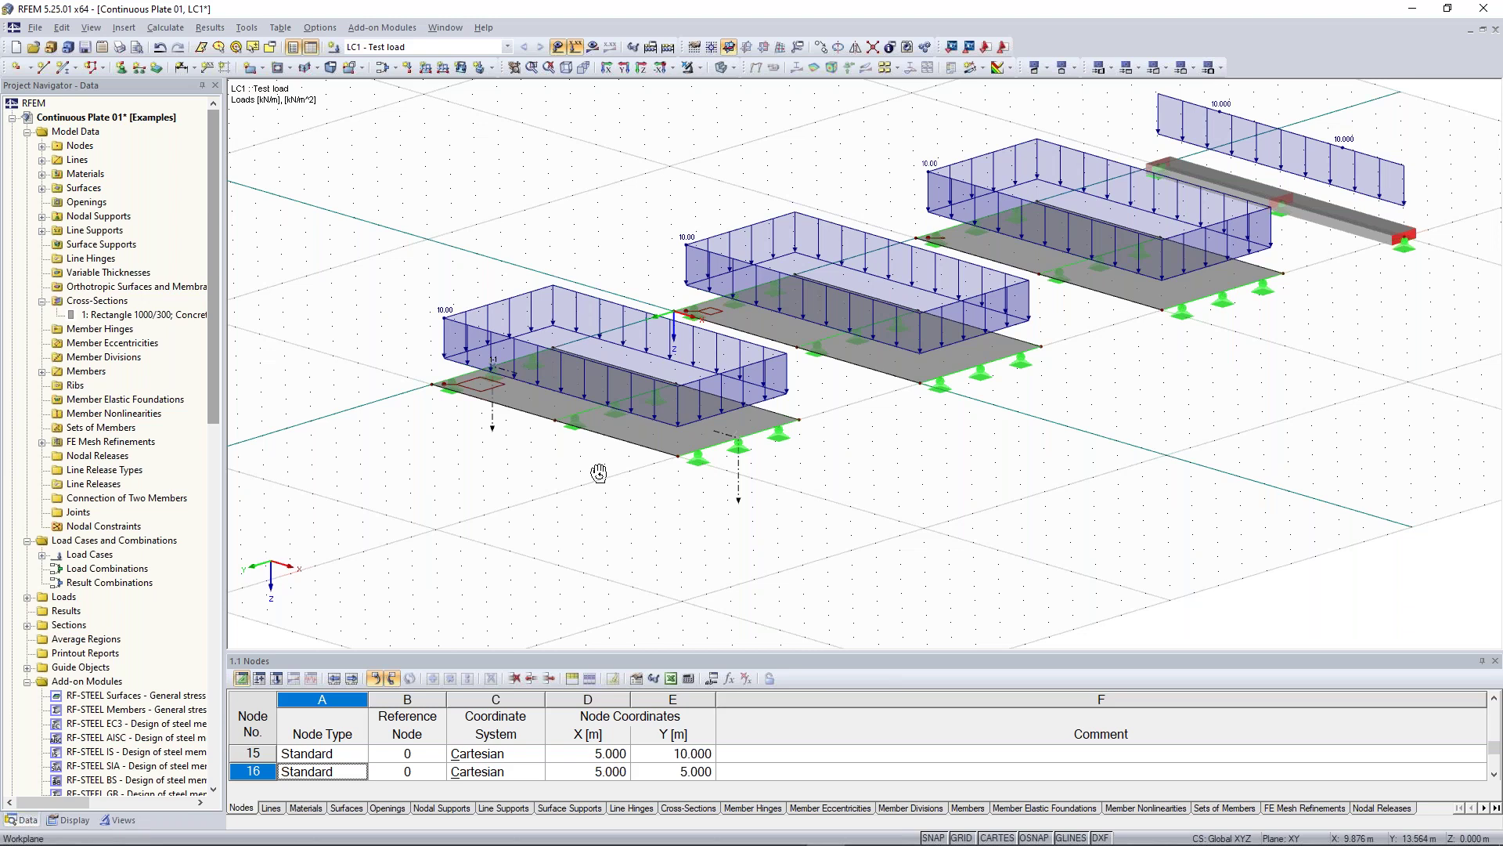
ctrl+middle_drag(599, 473, 609, 467)
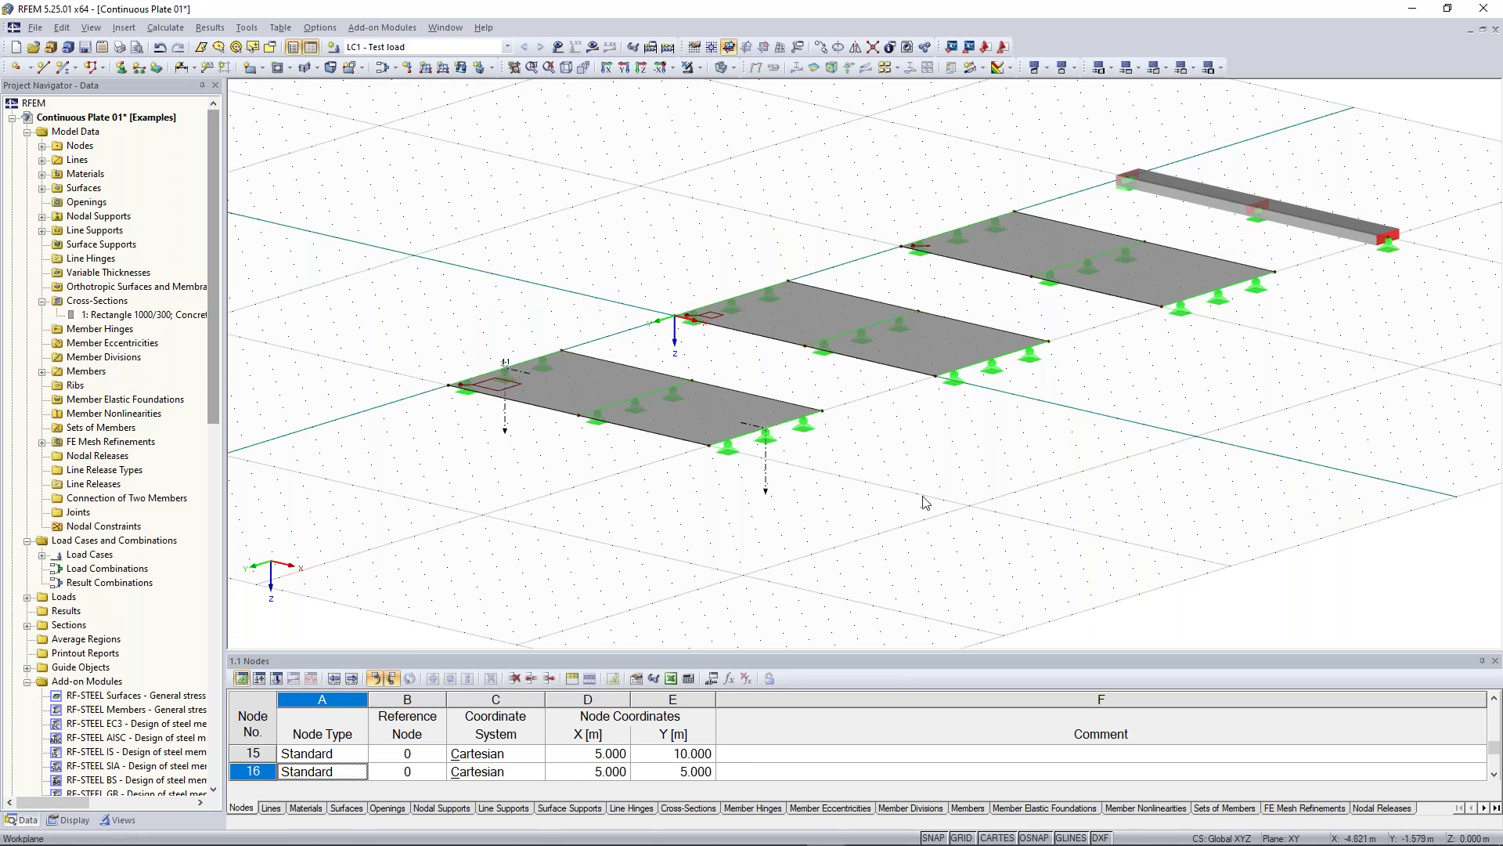
middle_drag(923, 498, 966, 533)
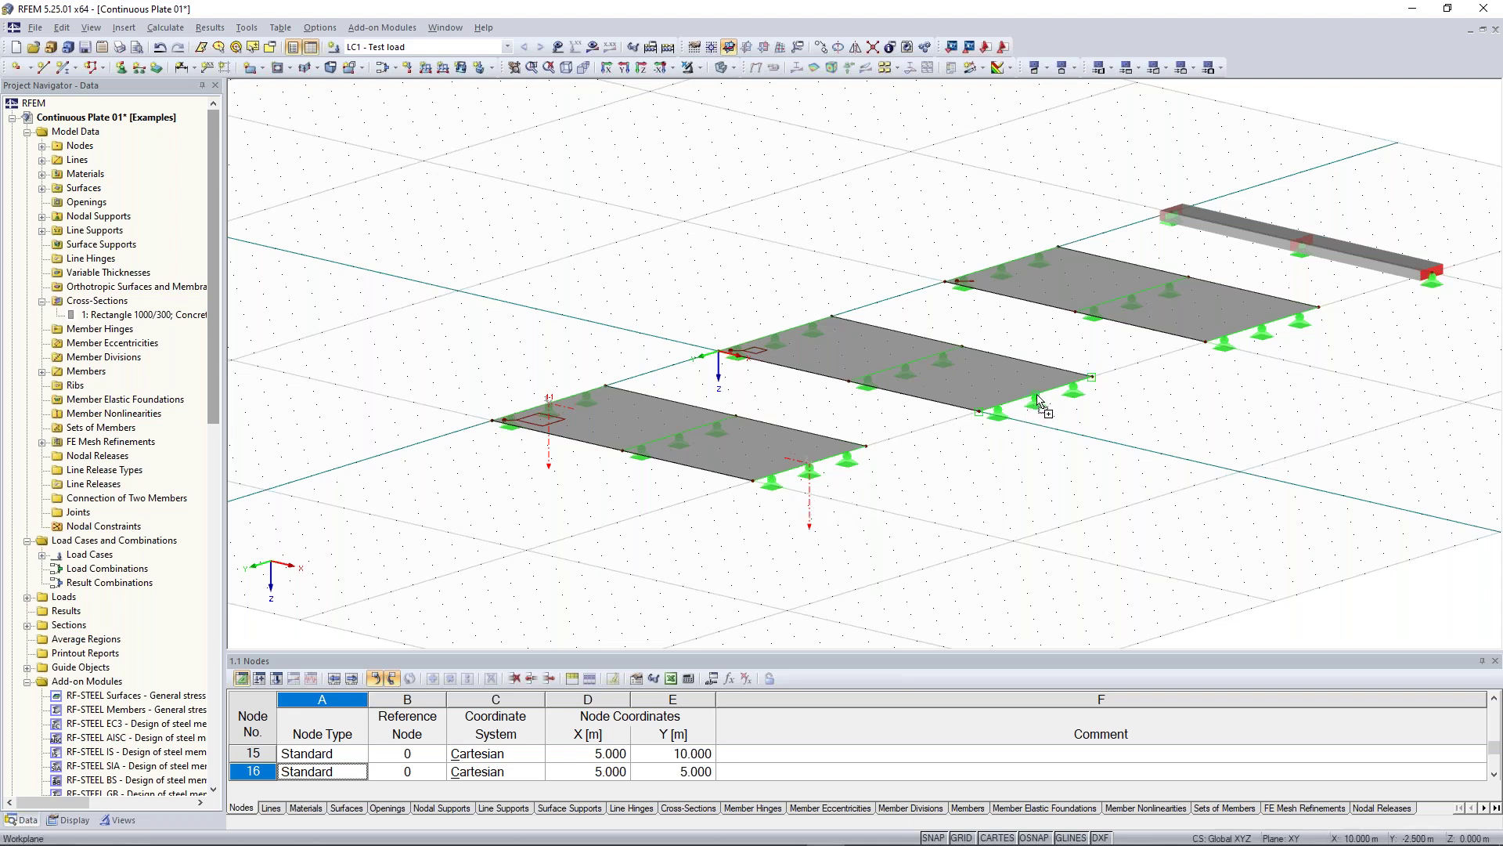
middle_drag(1038, 435, 861, 516)
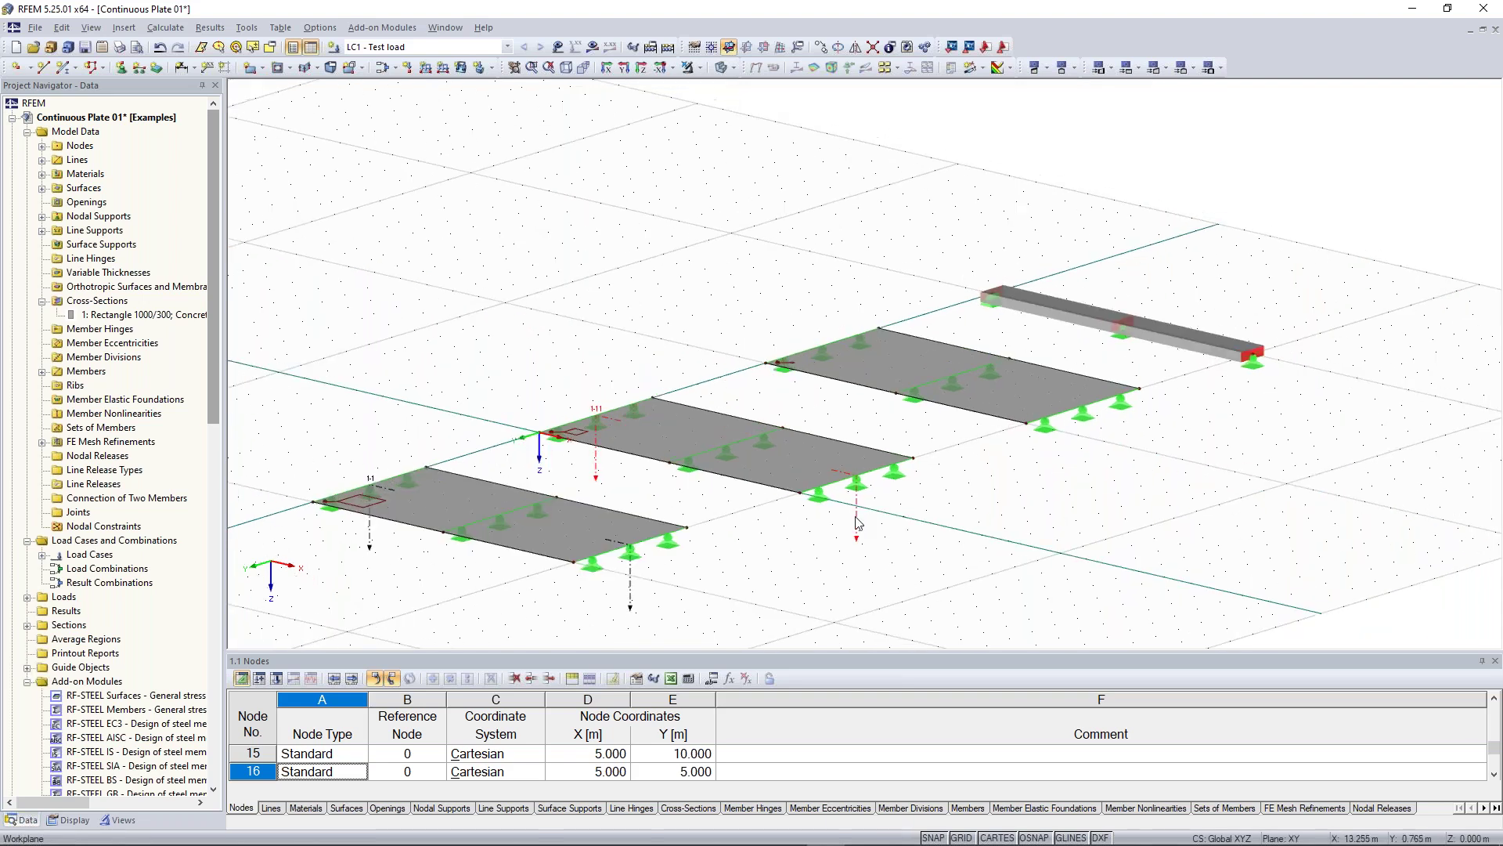
click(1089, 411)
Step: Rename the section copied onto the middle plate as 2-2 and assign it to surface 2
text(2-2)
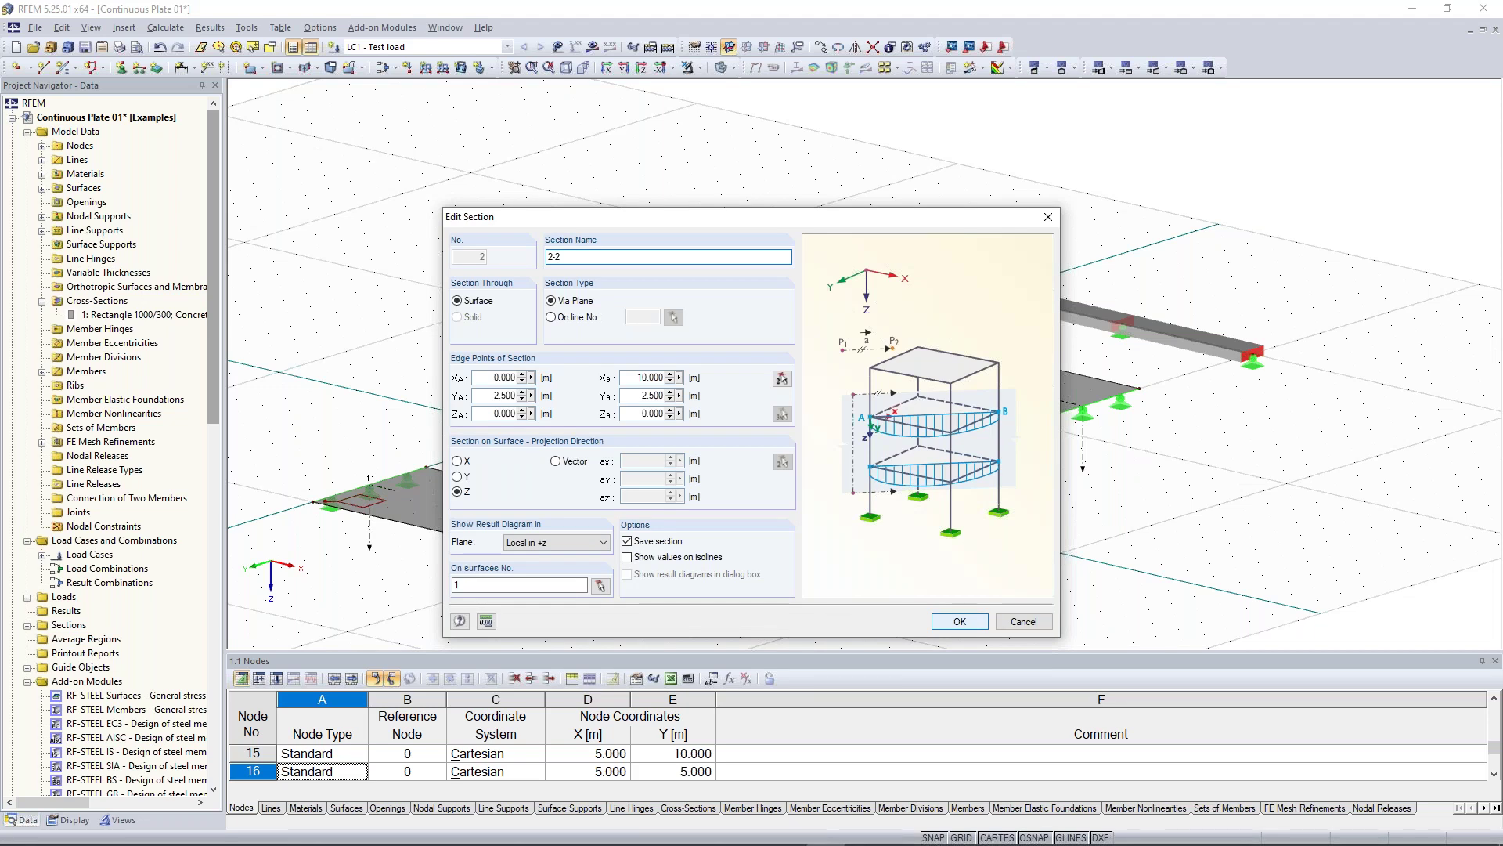
click(601, 586)
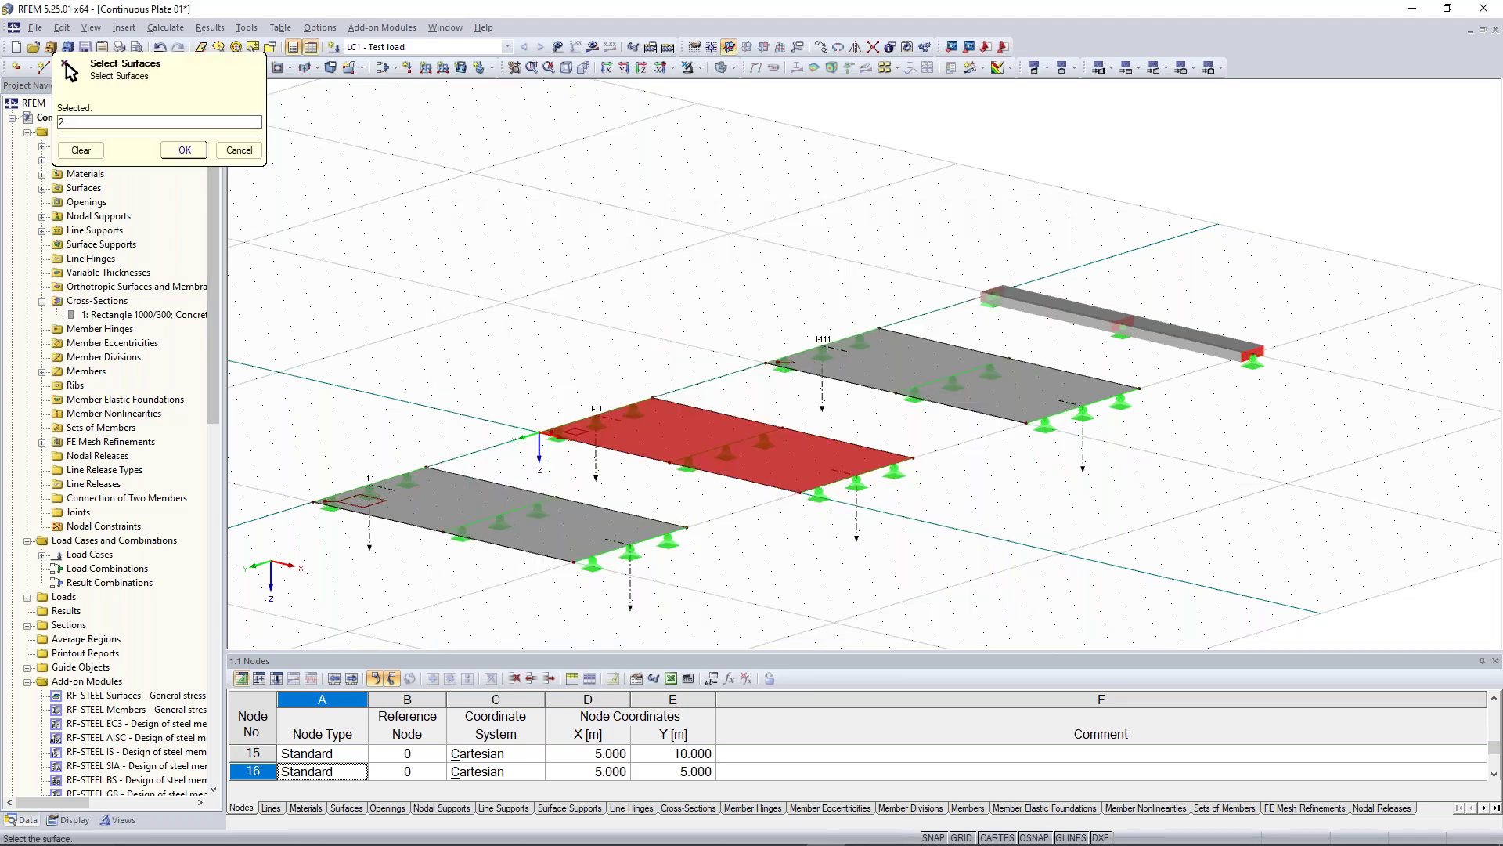
click(185, 149)
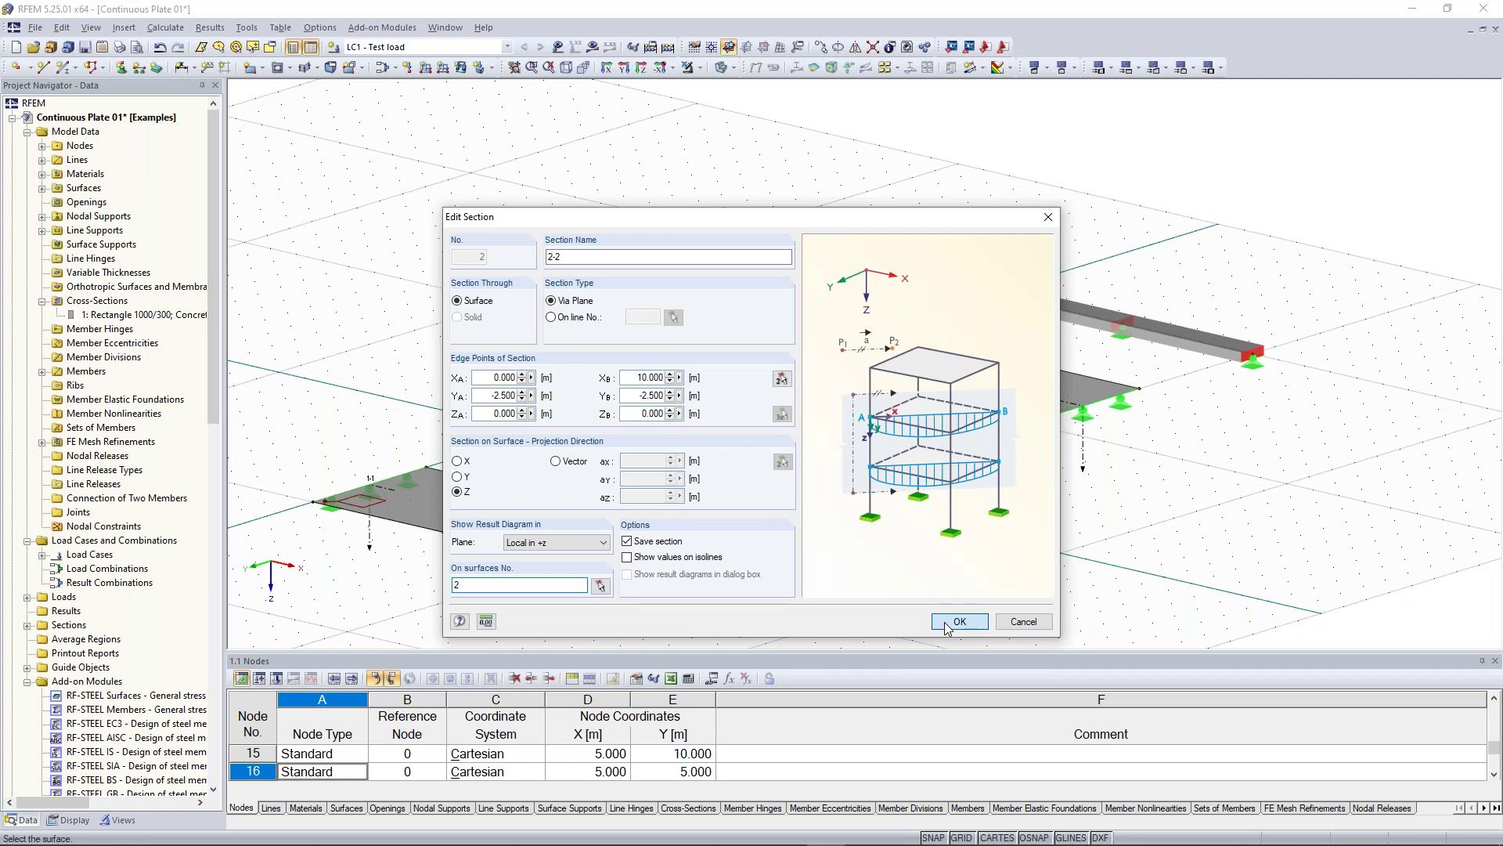
click(949, 624)
Step: Rename the section copied onto the third plate as 3-3 and assign it to surface 3
text(-3)
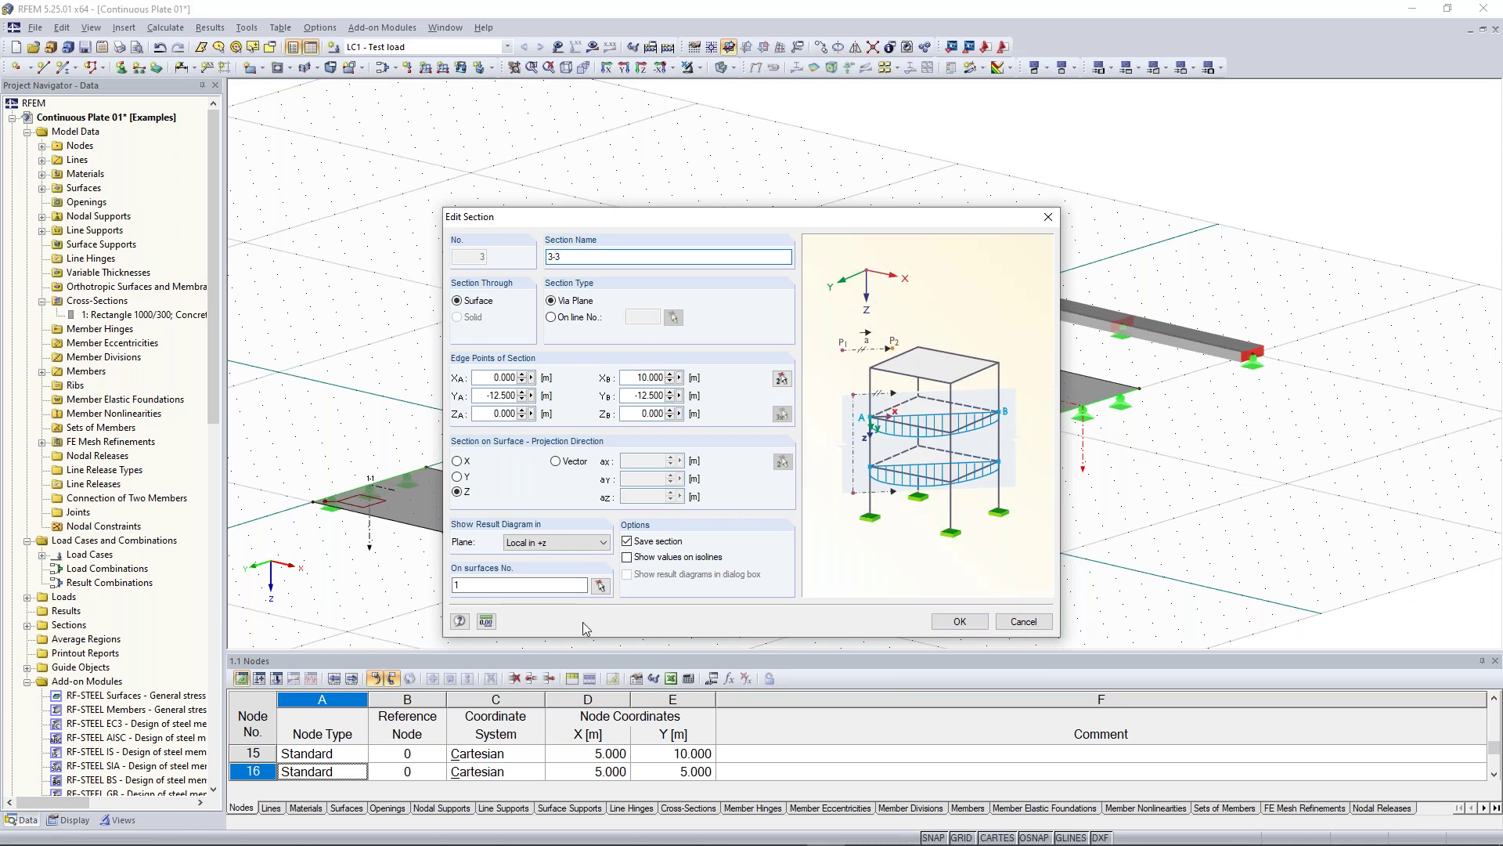
click(601, 586)
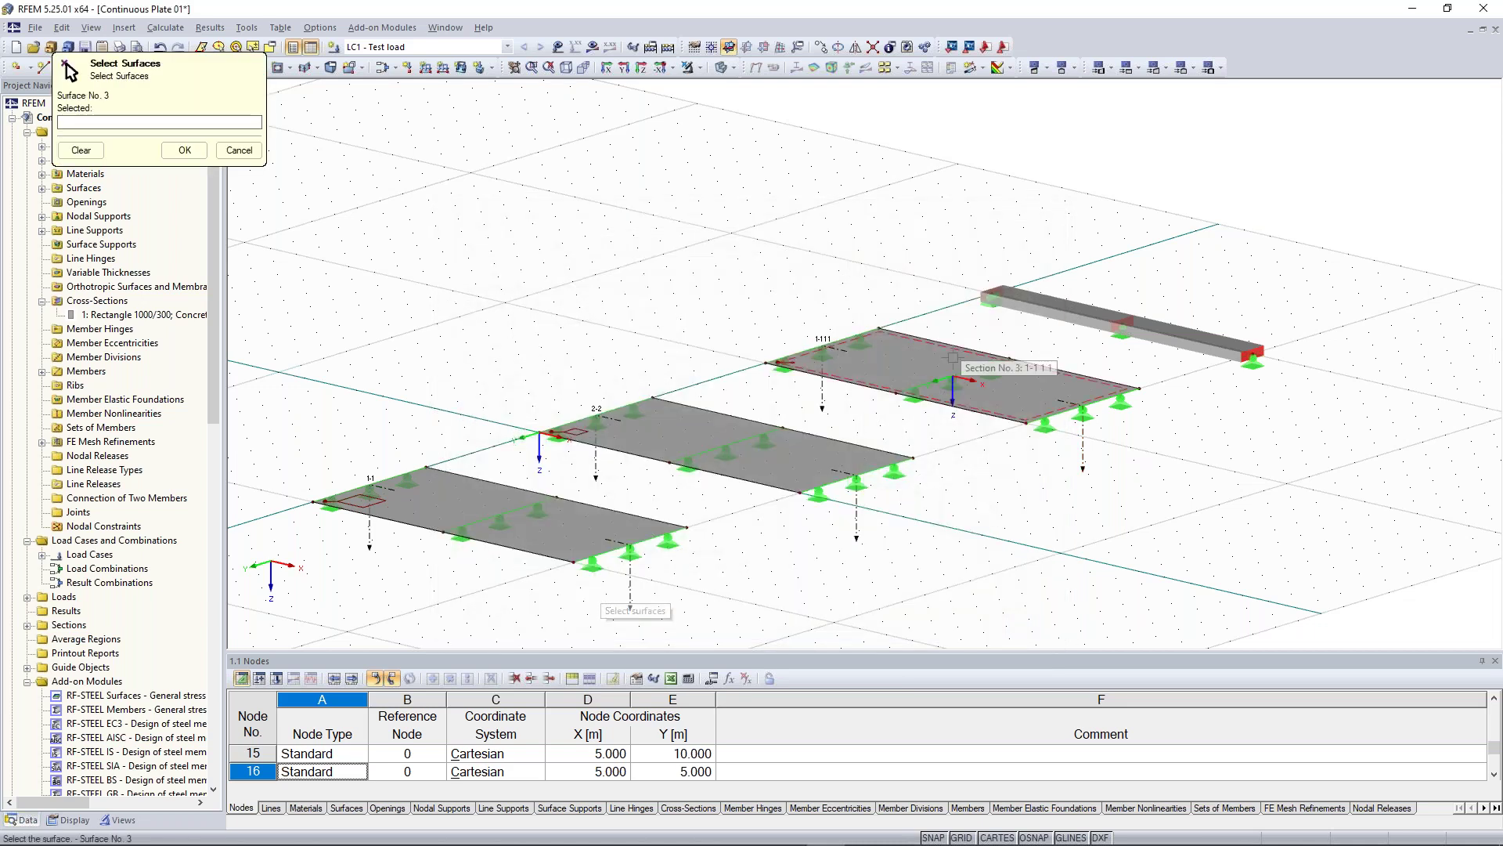
click(959, 357)
click(185, 150)
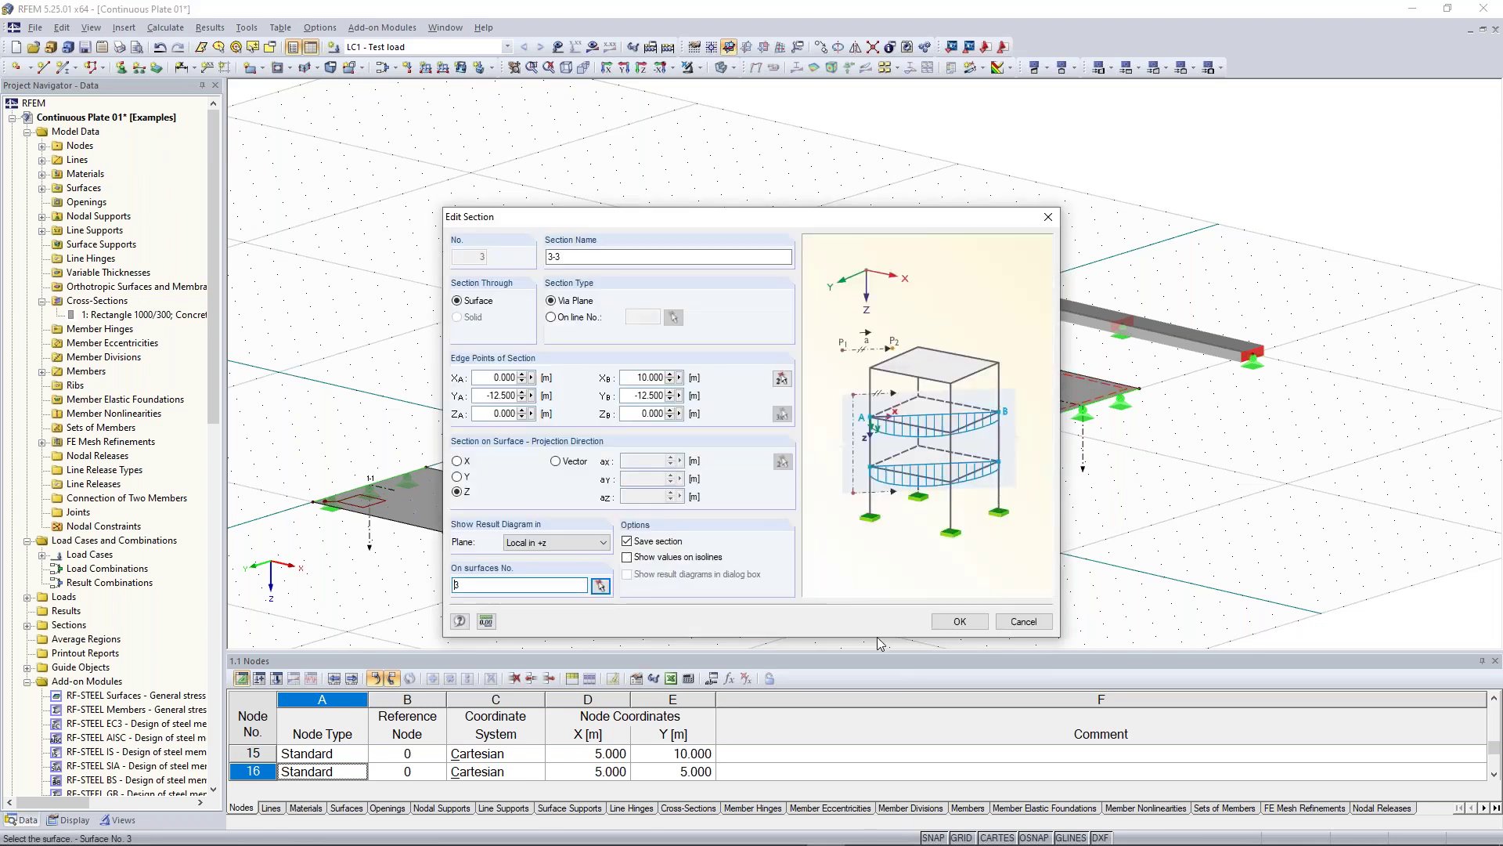
click(960, 621)
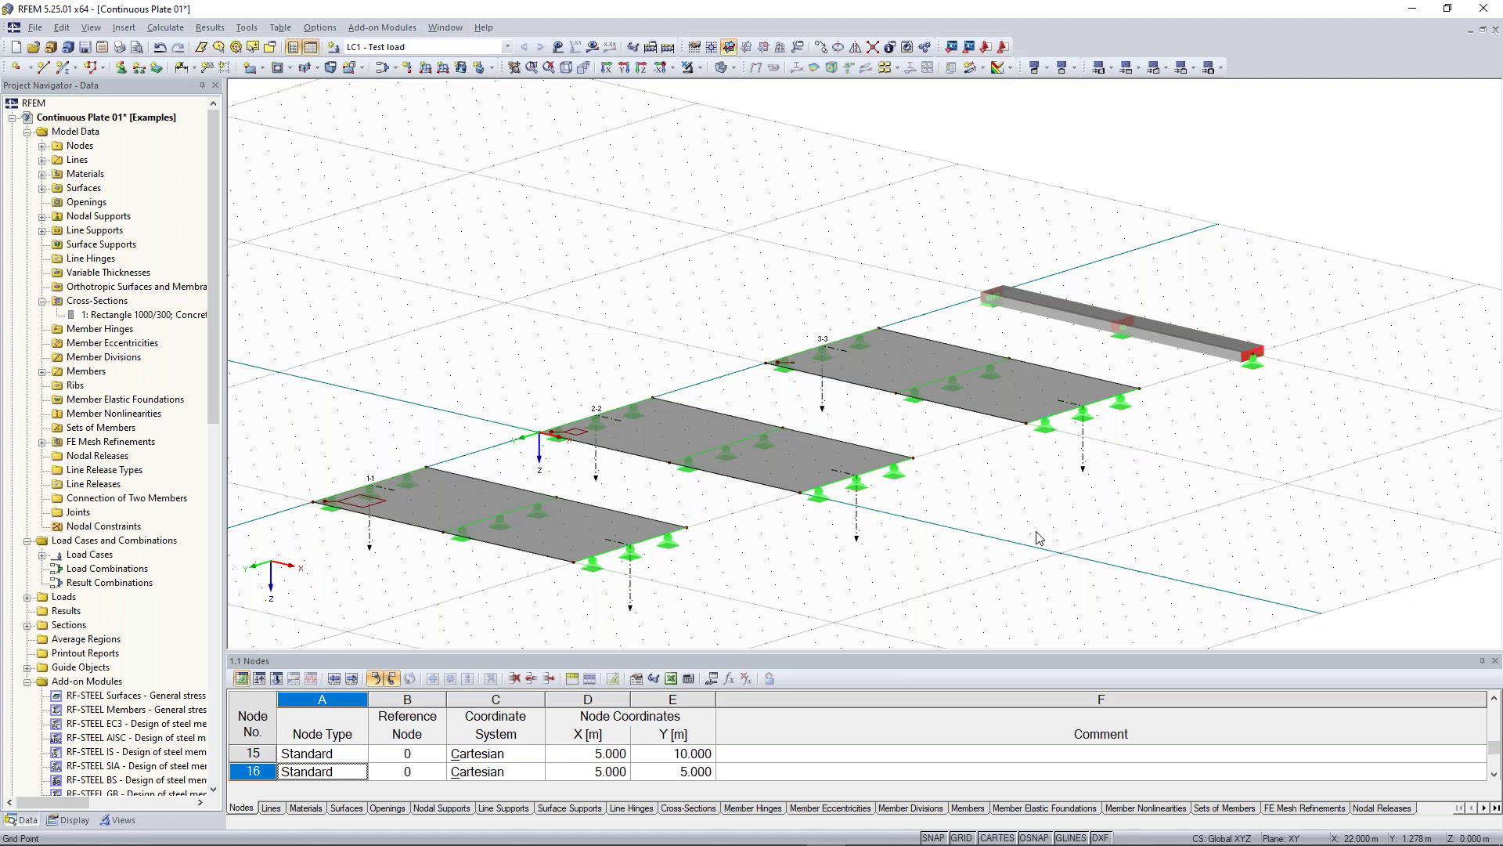
Step: Calculate the model's results and examine the global deformations u of the three plates under LC1 - Test load
ctrl+middle_drag(1036, 532, 998, 530)
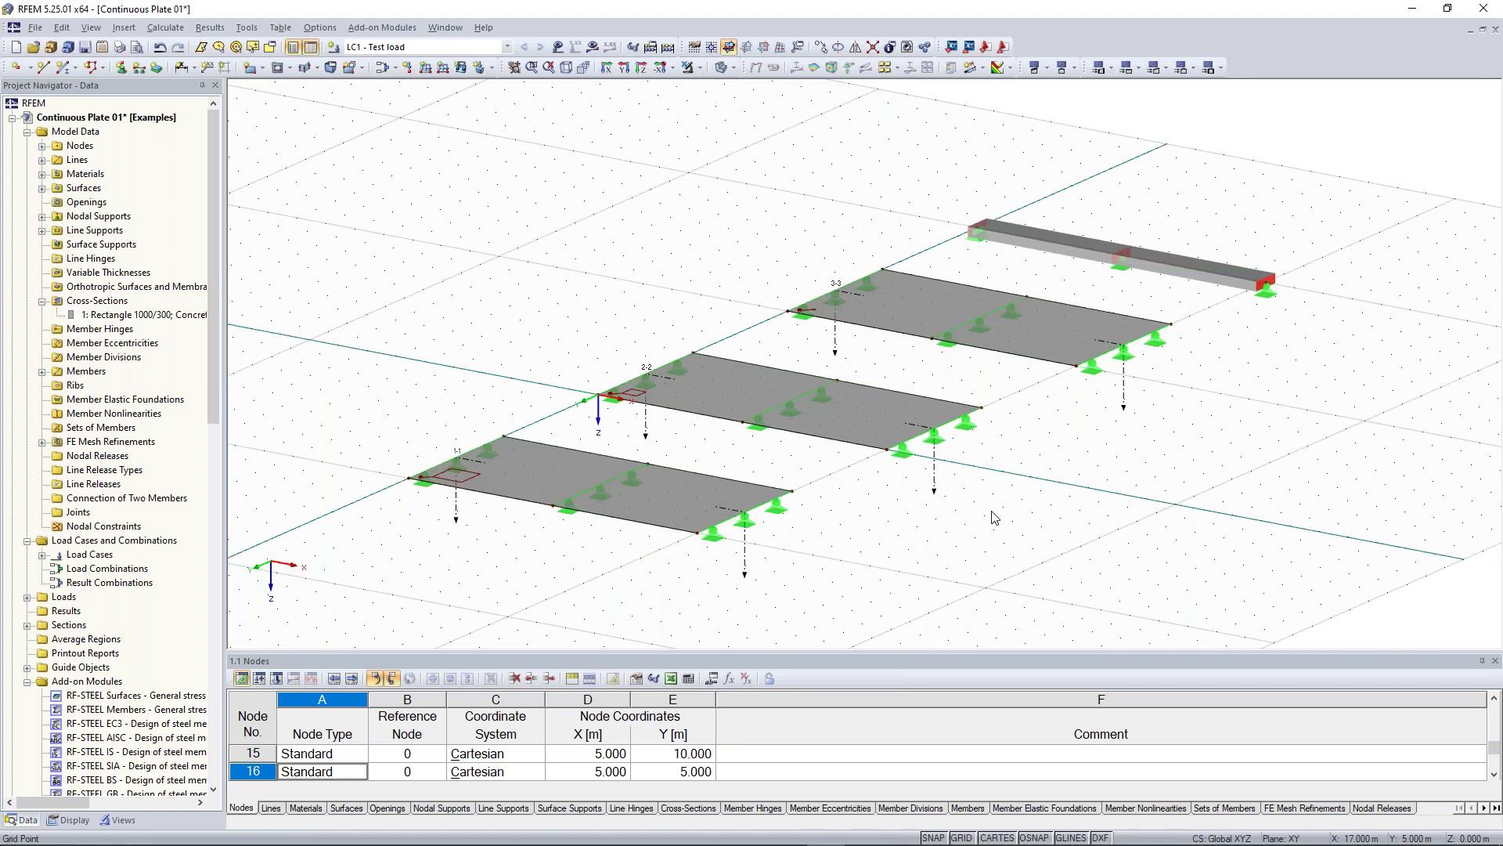
click(664, 50)
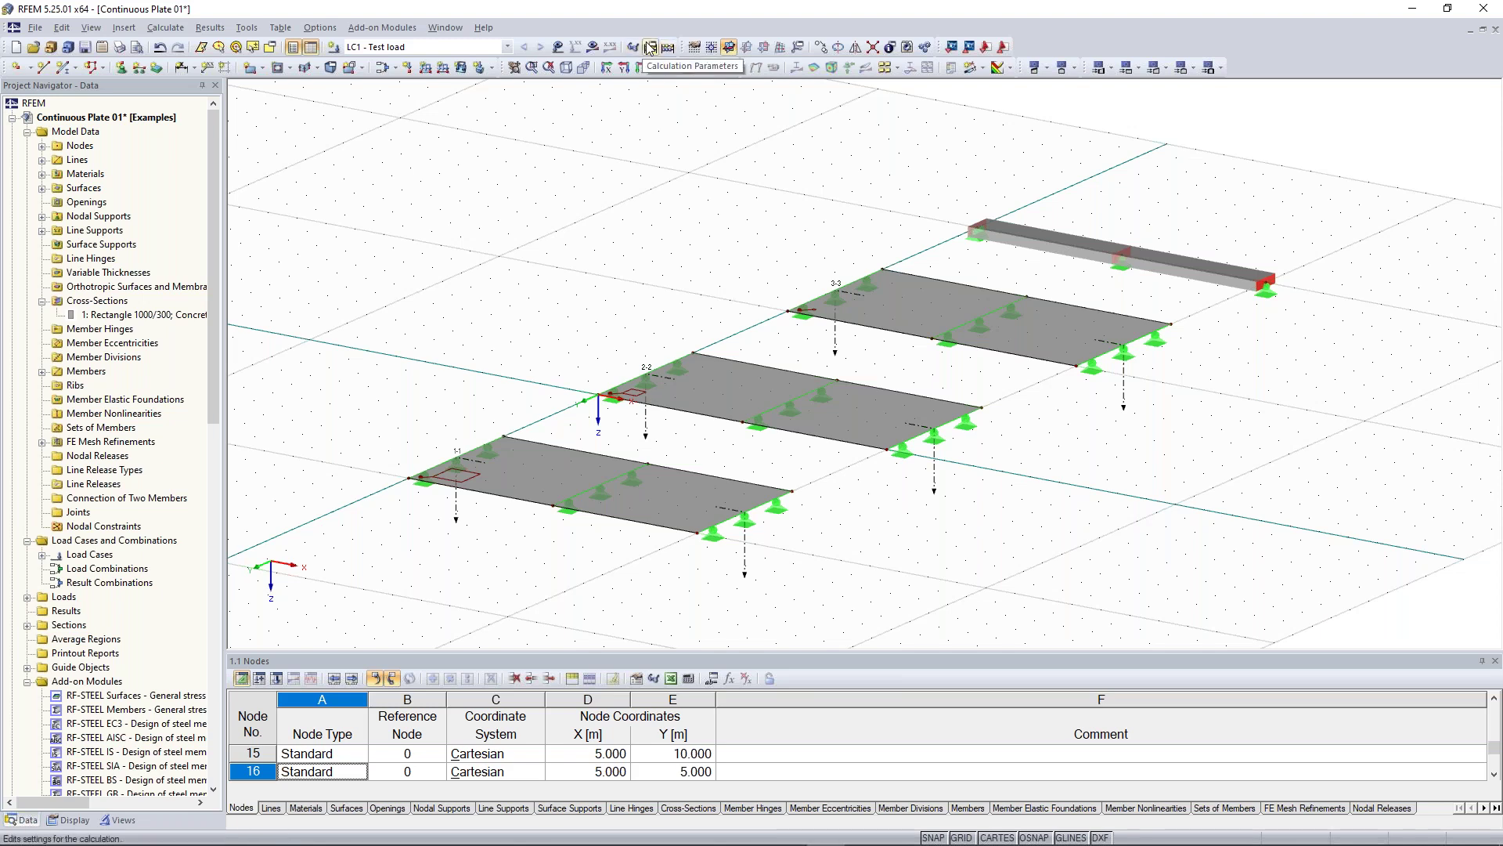
click(166, 28)
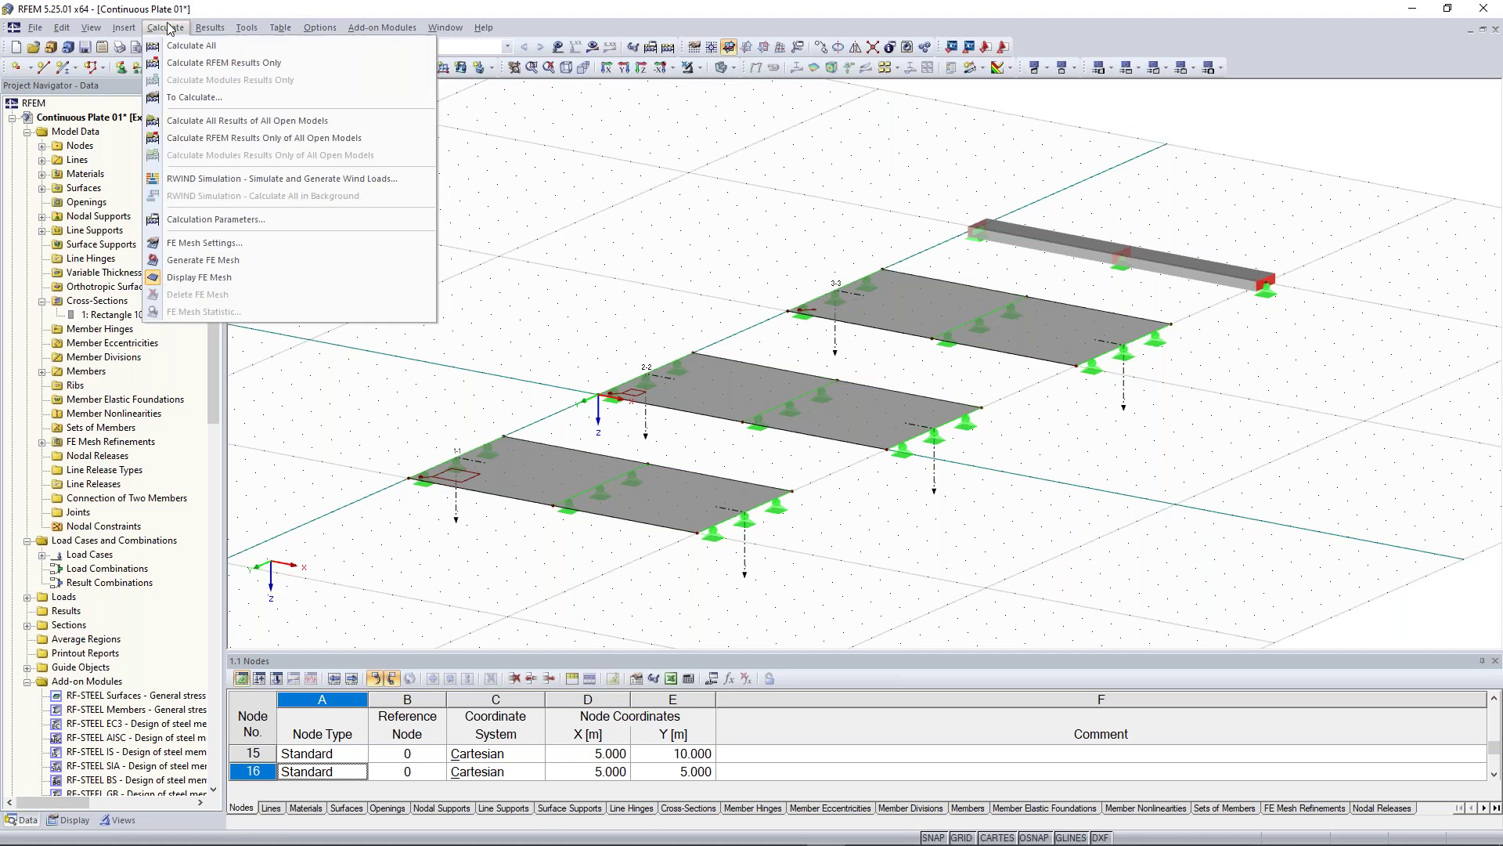
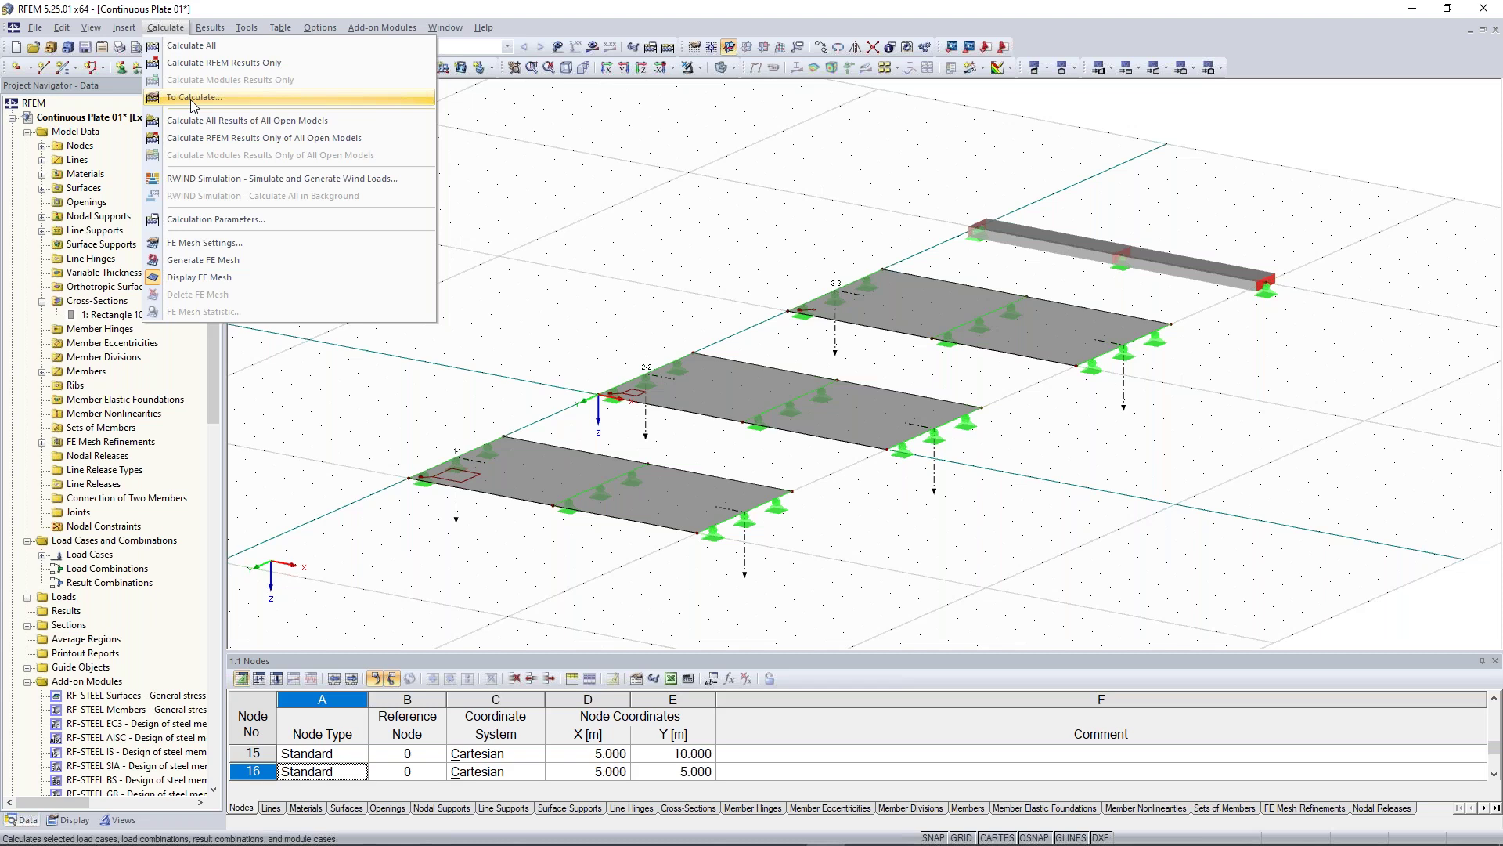
click(545, 161)
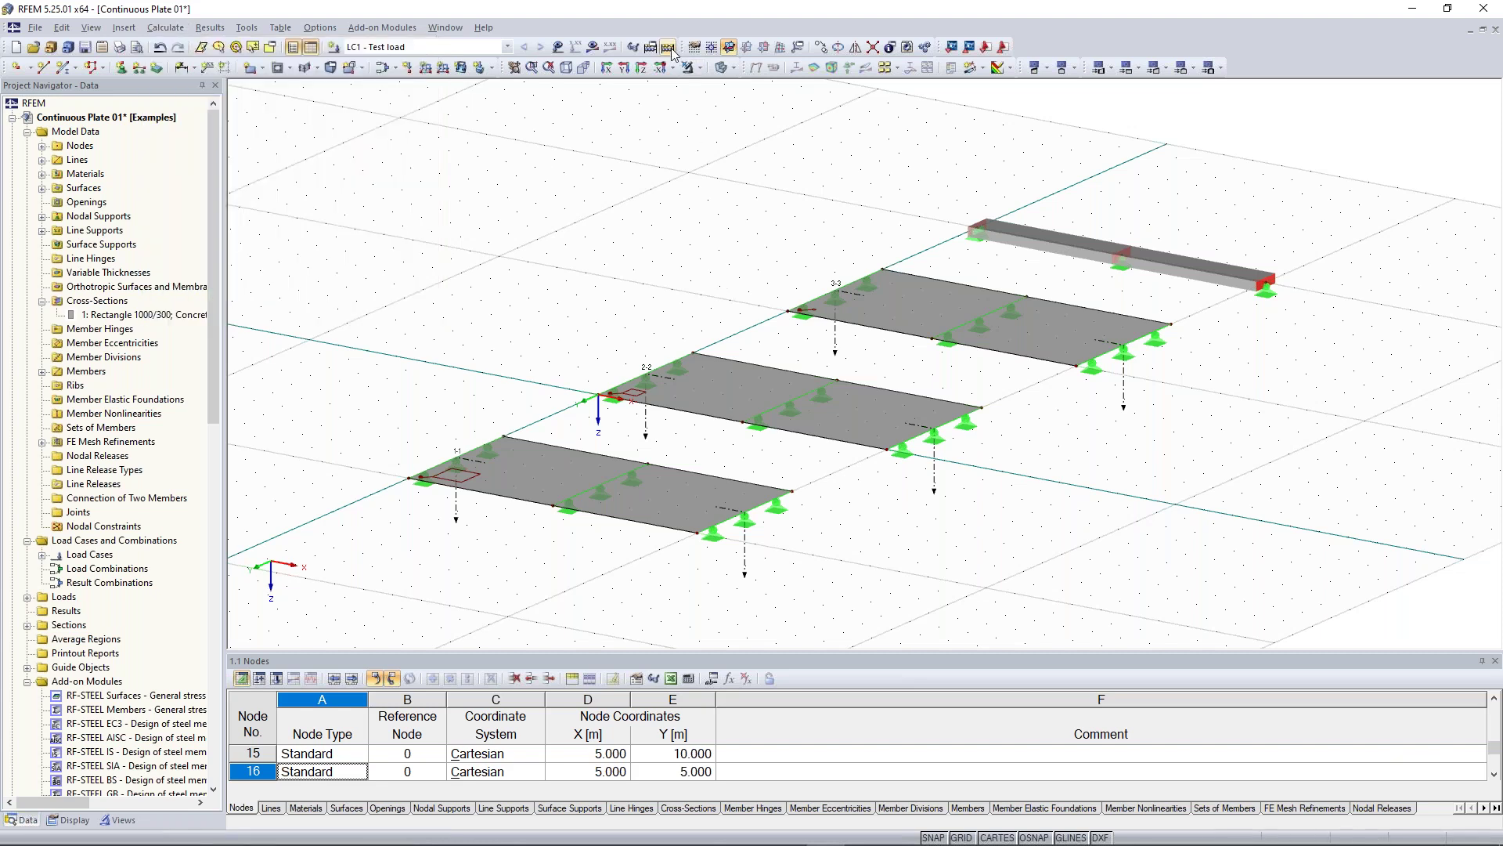
click(669, 48)
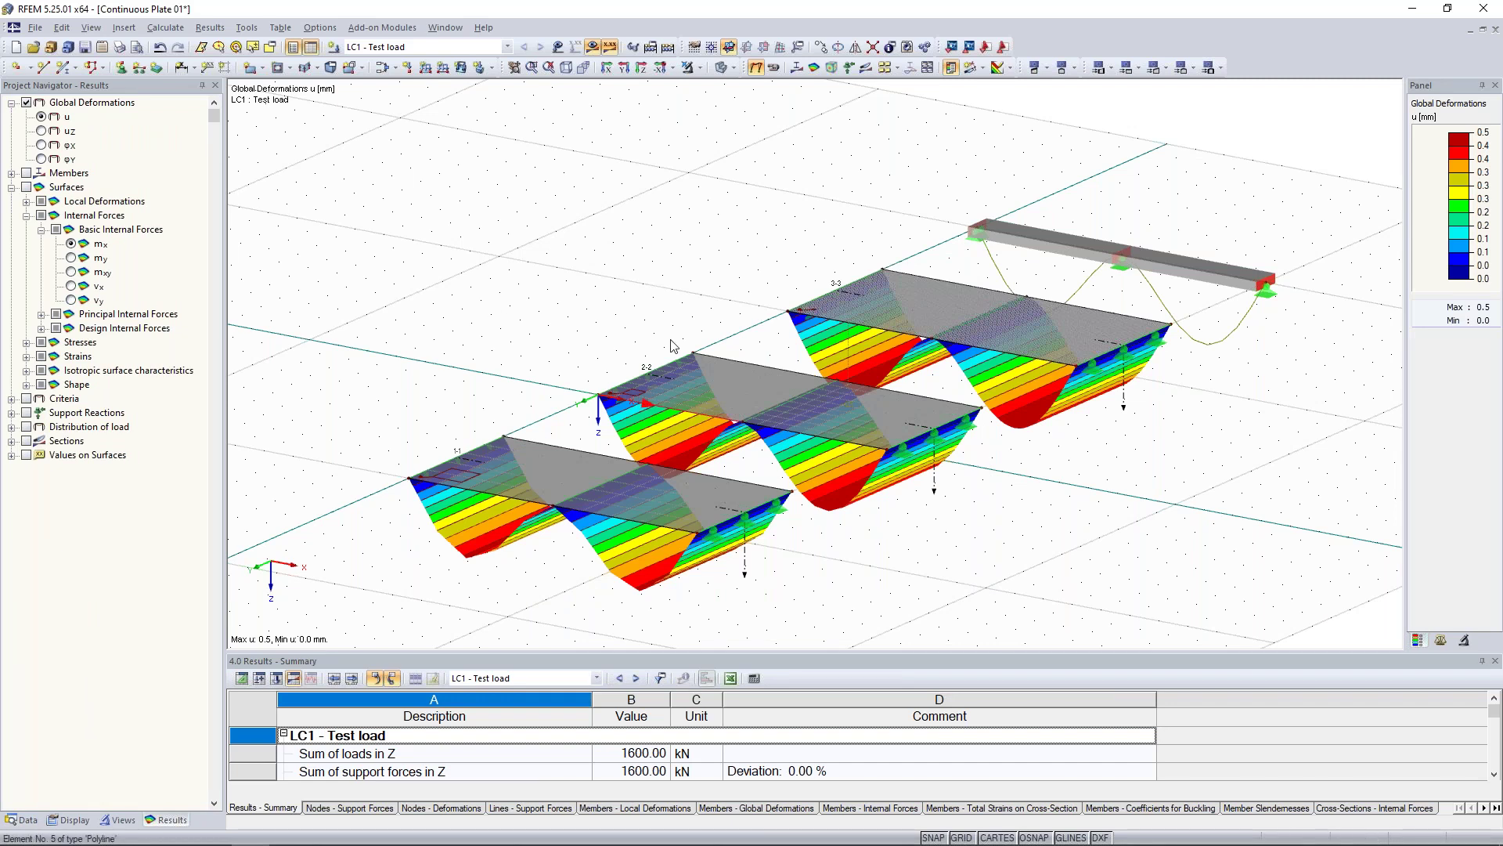
middle_drag(517, 319, 571, 252)
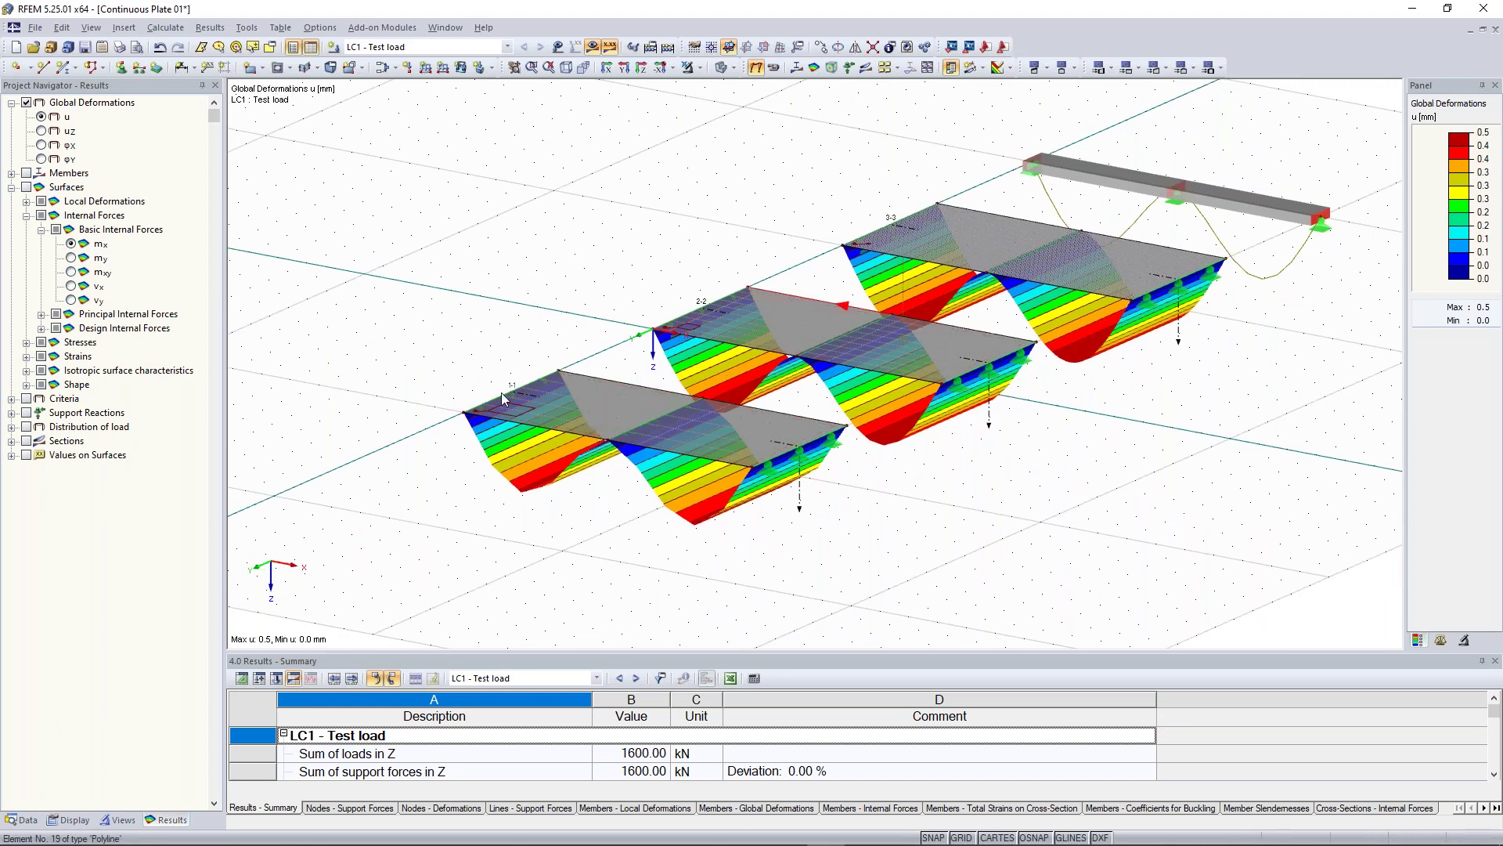
scroll(501, 393, up, 2)
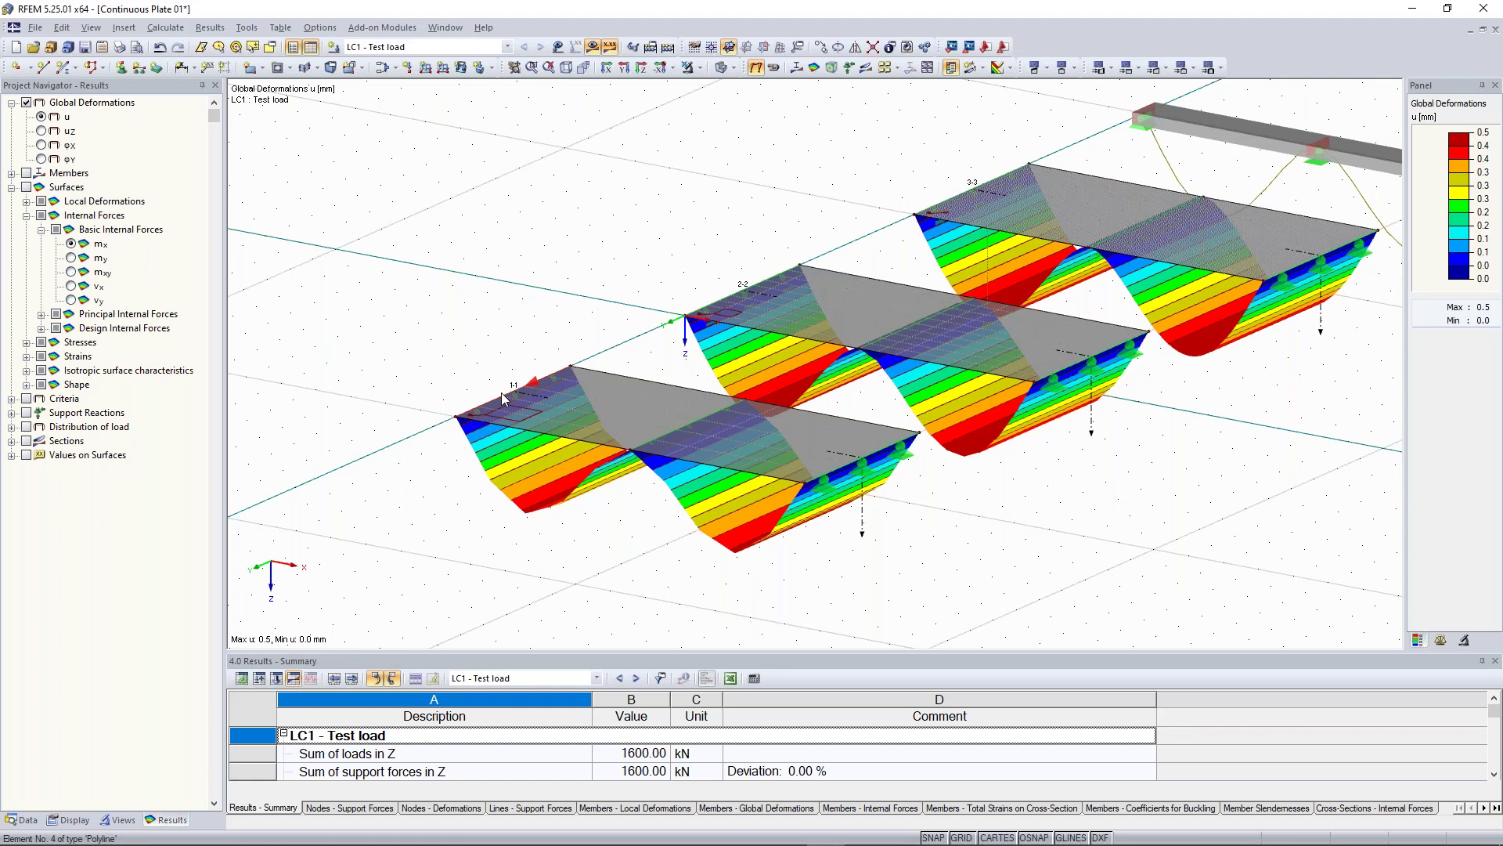
scroll(501, 393, up, 1)
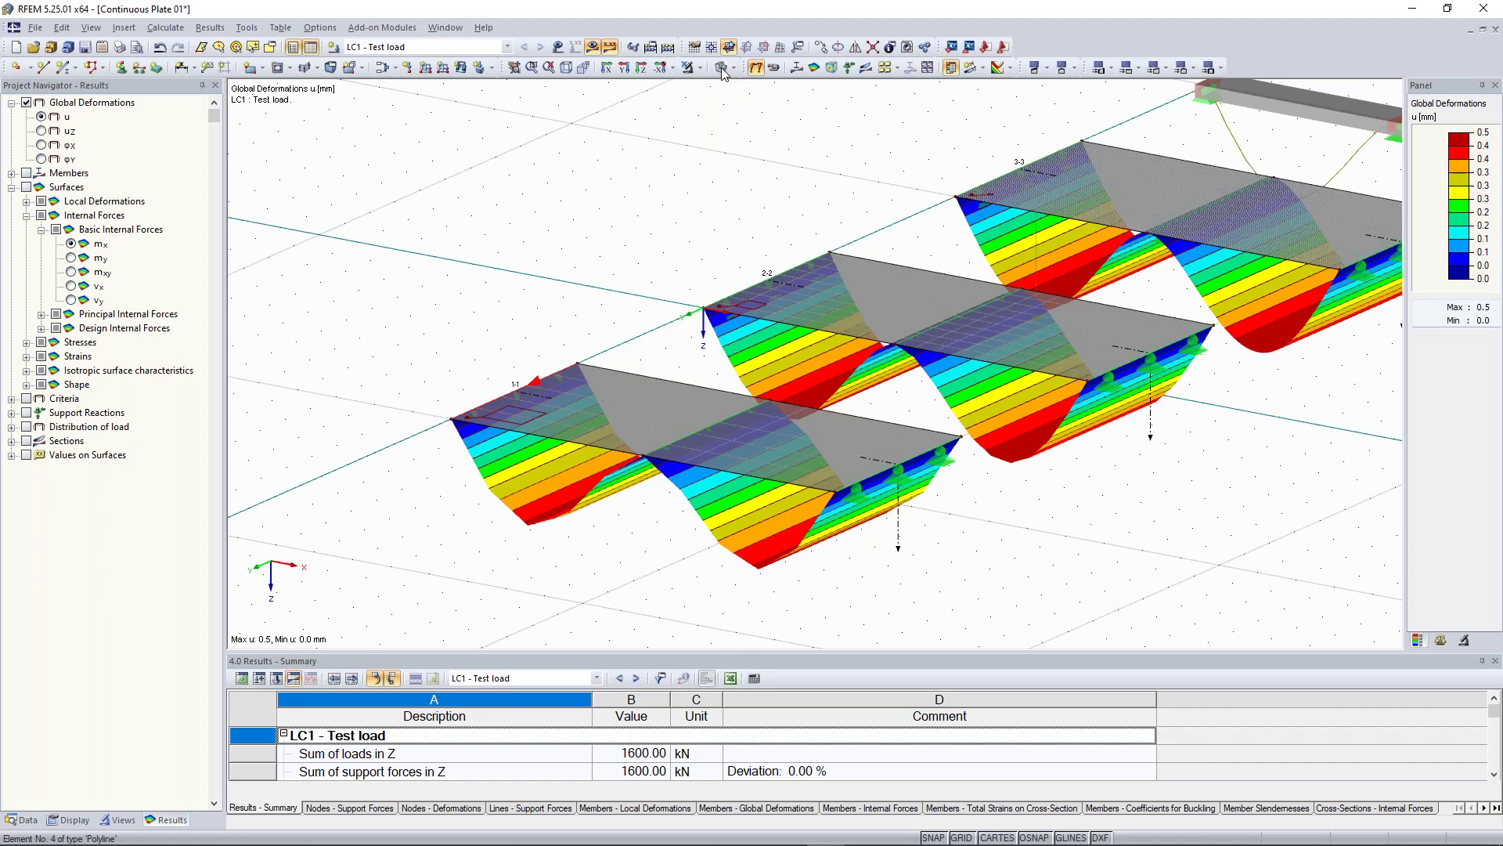
Step: Display the model as wireframe and compare the deformed shapes of the three continuous plates
click(721, 68)
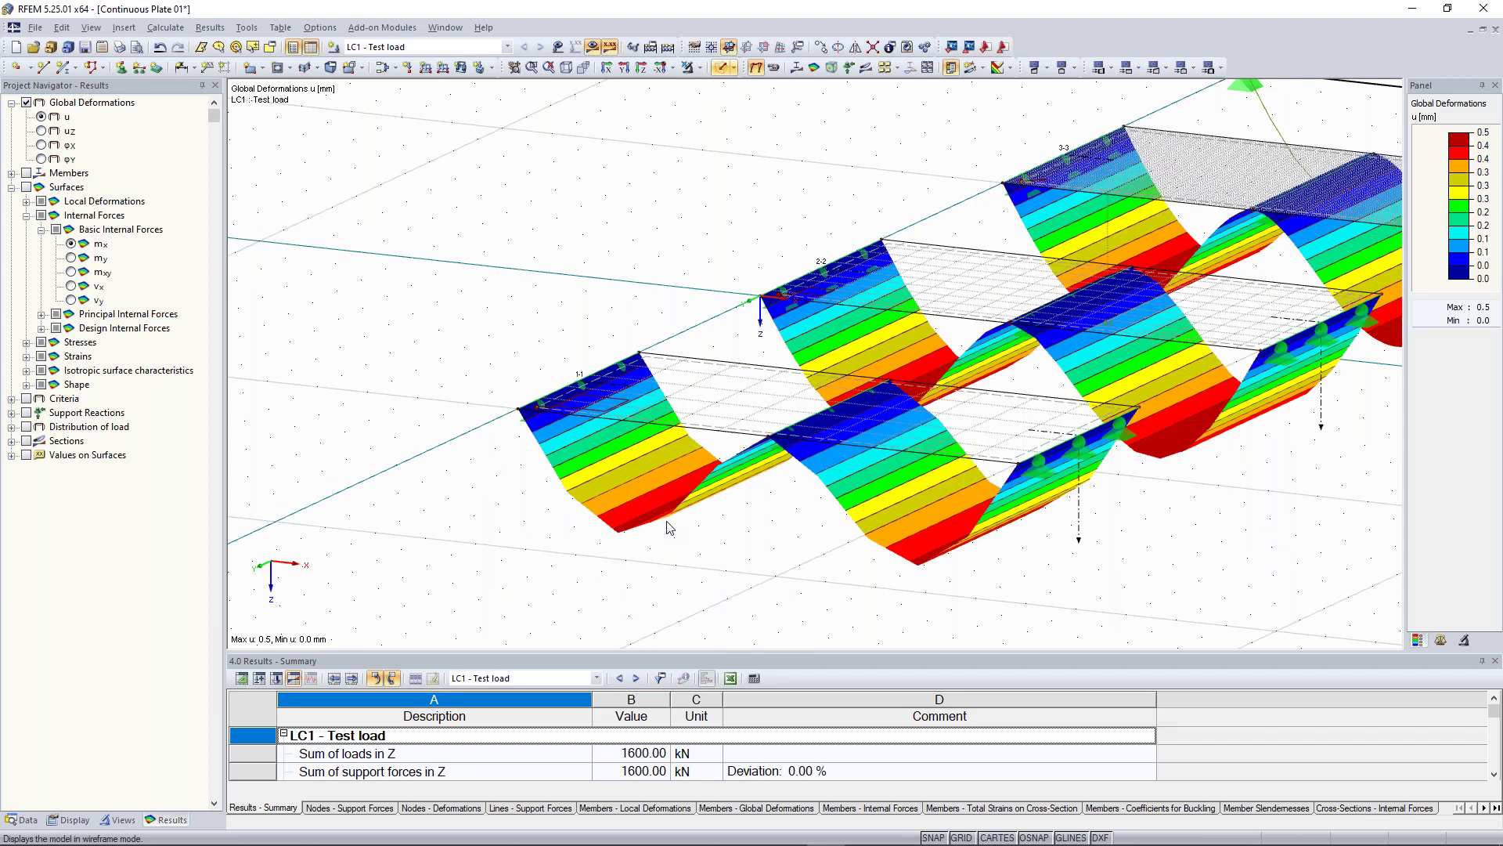
scroll(670, 527, up, 4)
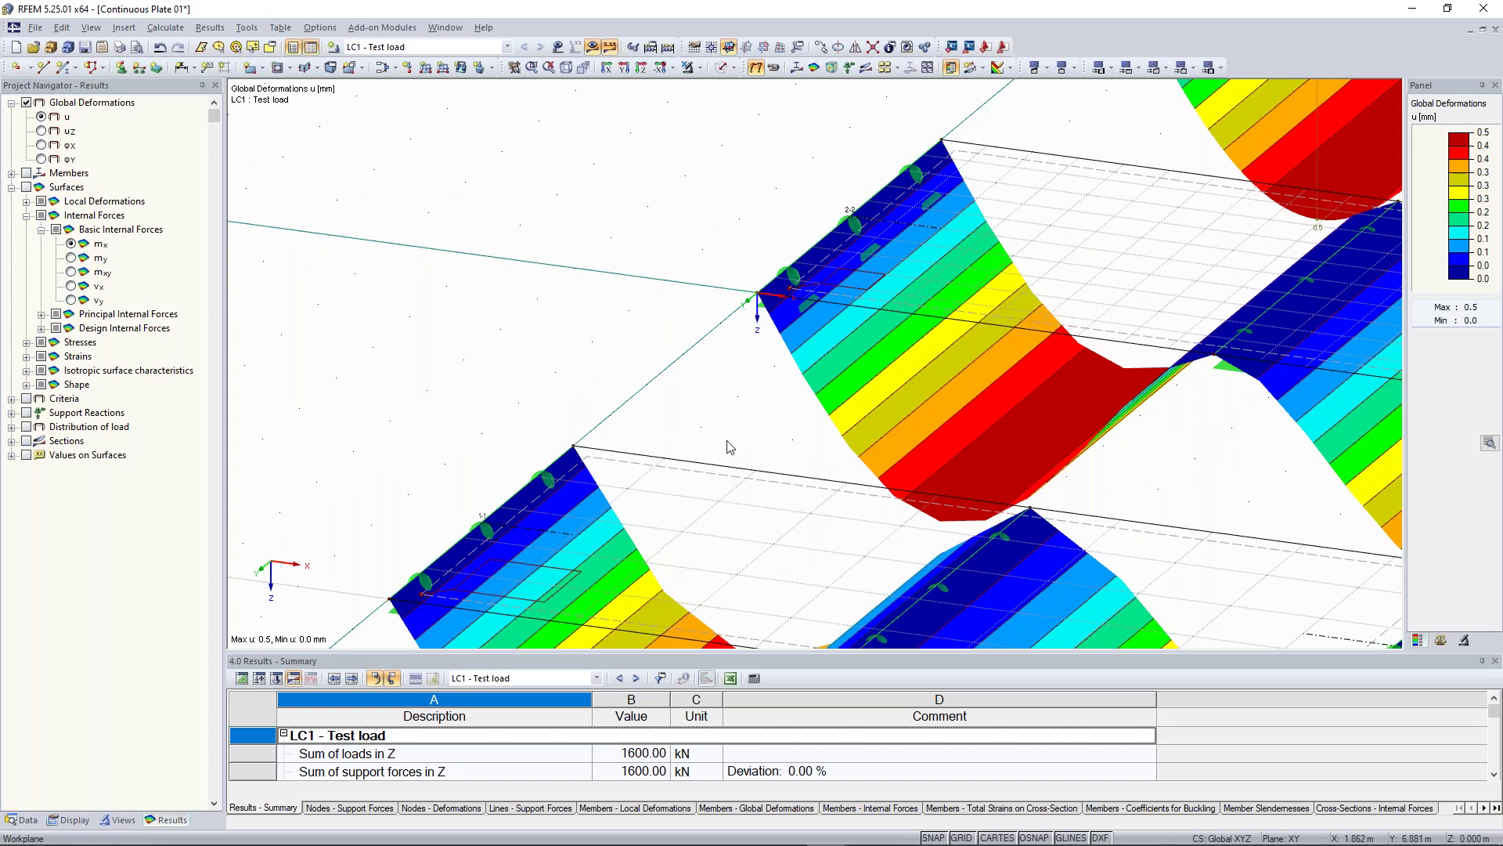
scroll(742, 396, up, 3)
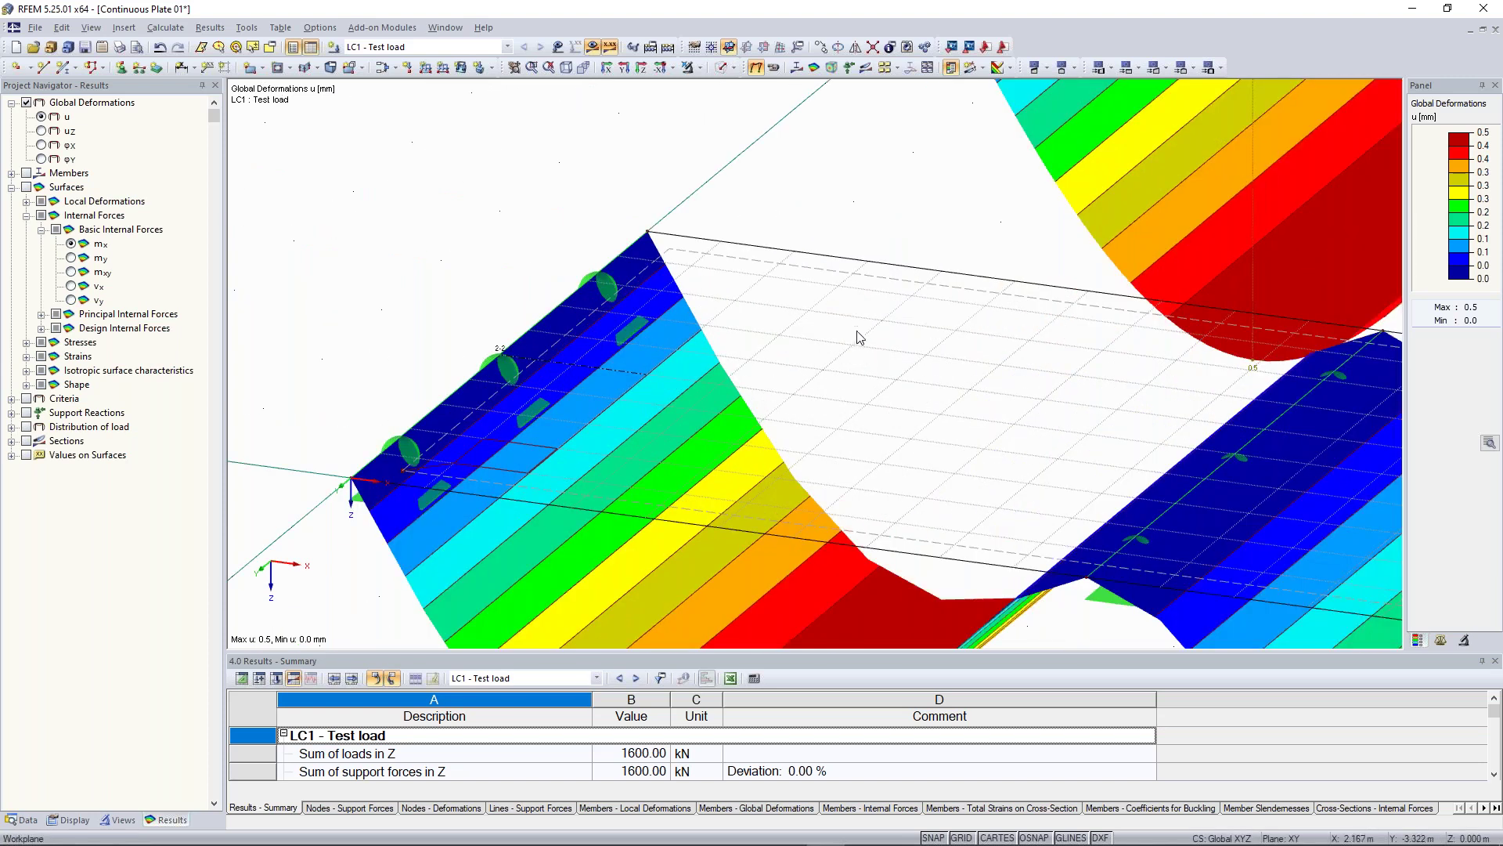
scroll(874, 344, down, 2)
scroll(876, 344, down, 2)
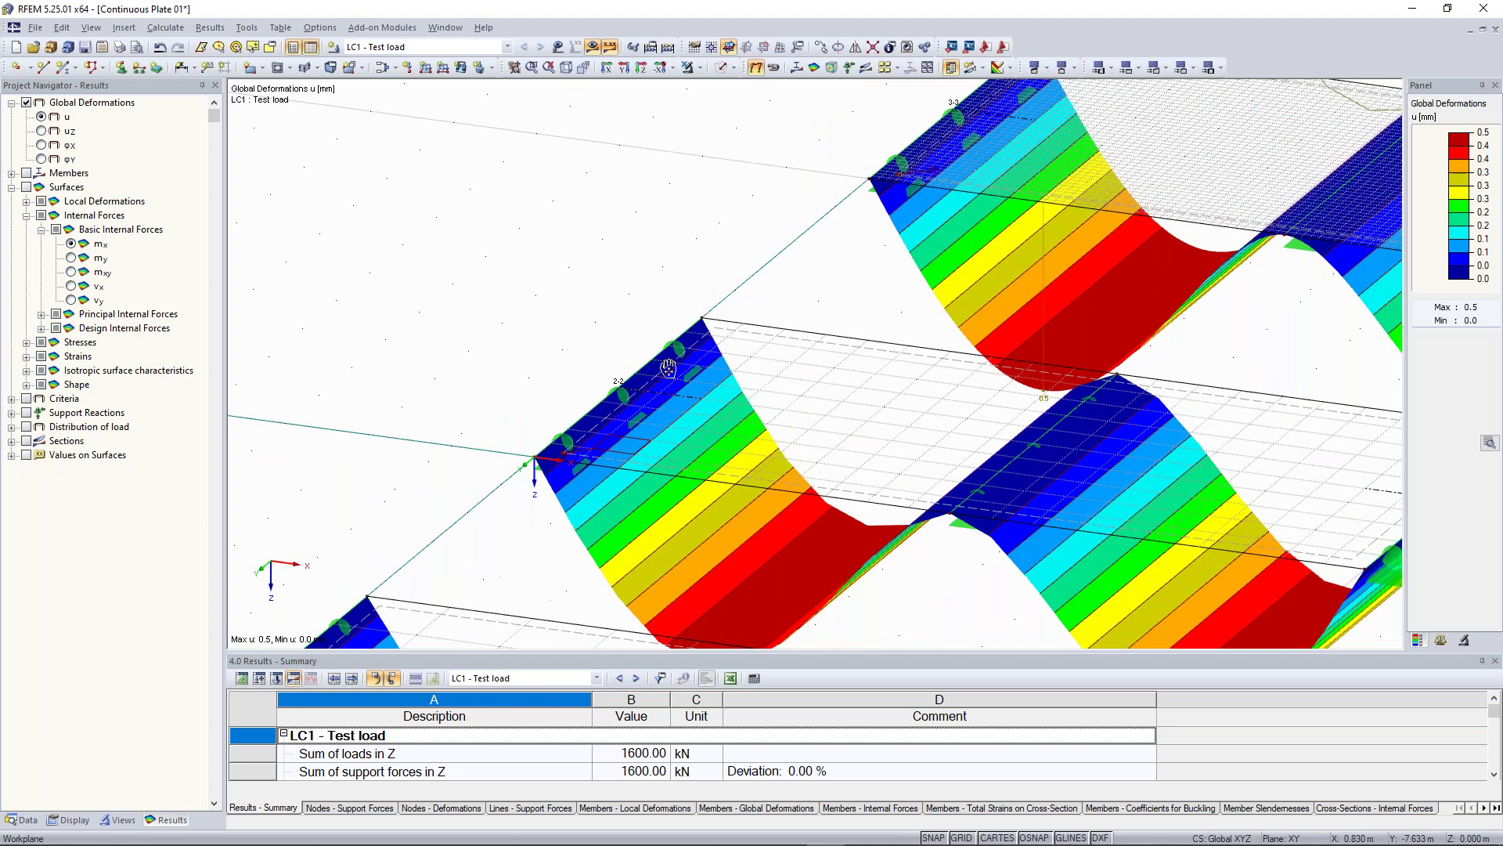
scroll(681, 353, up, 2)
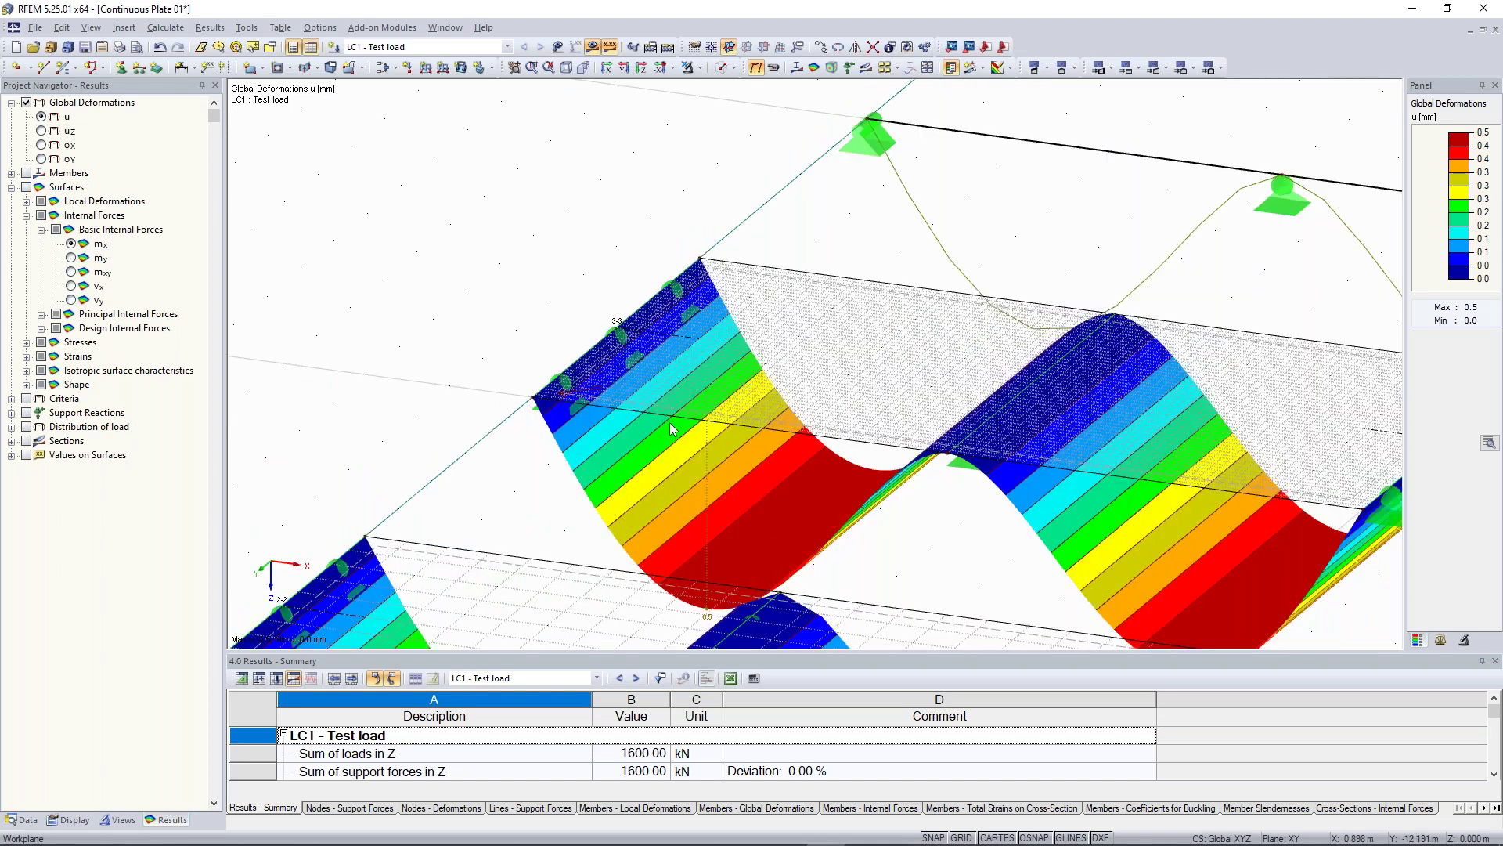
scroll(671, 428, up, 3)
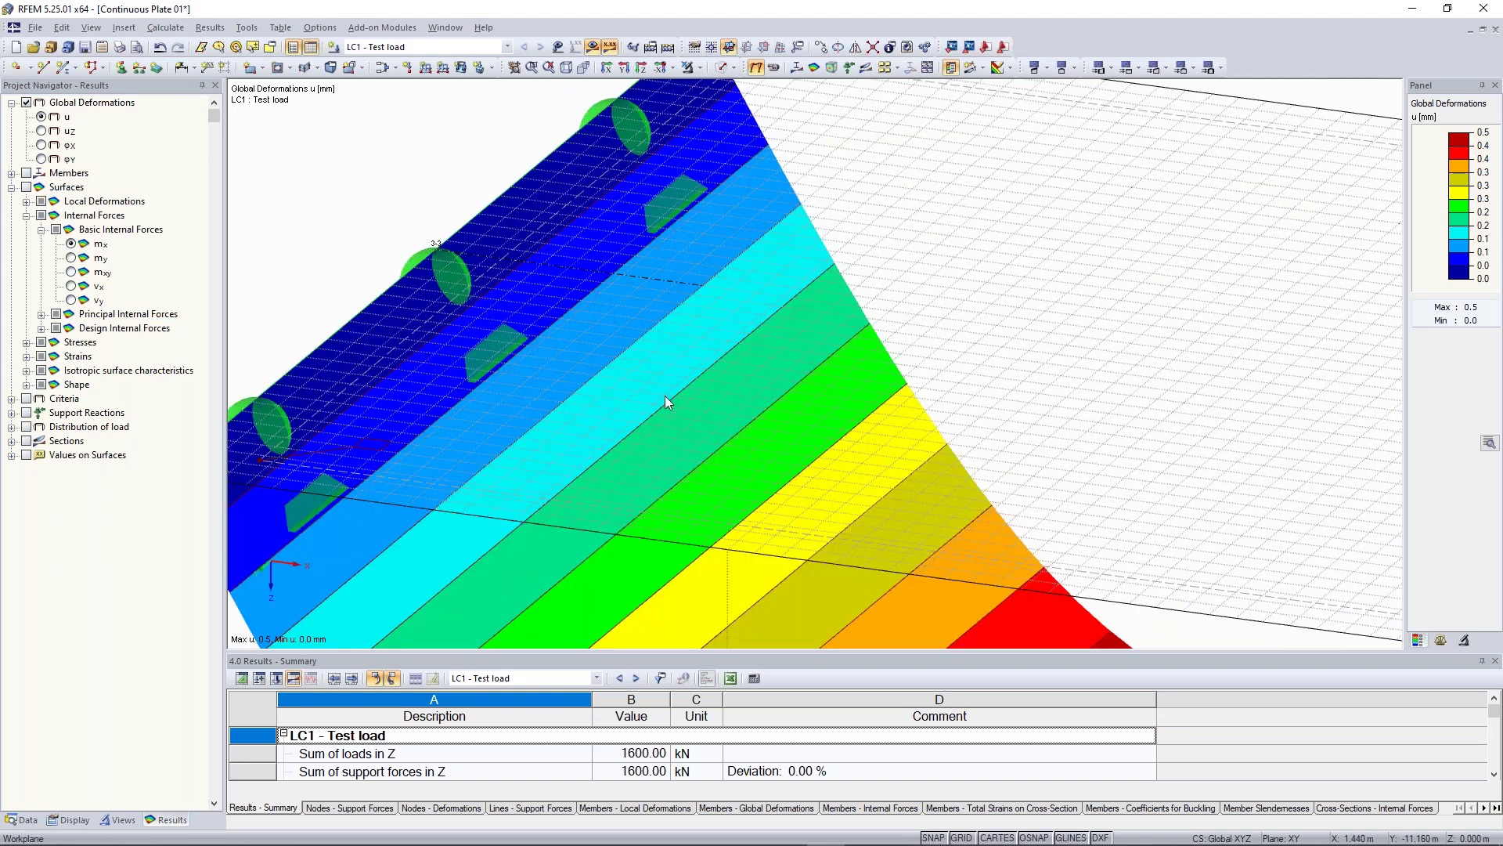
scroll(504, 479, down, 4)
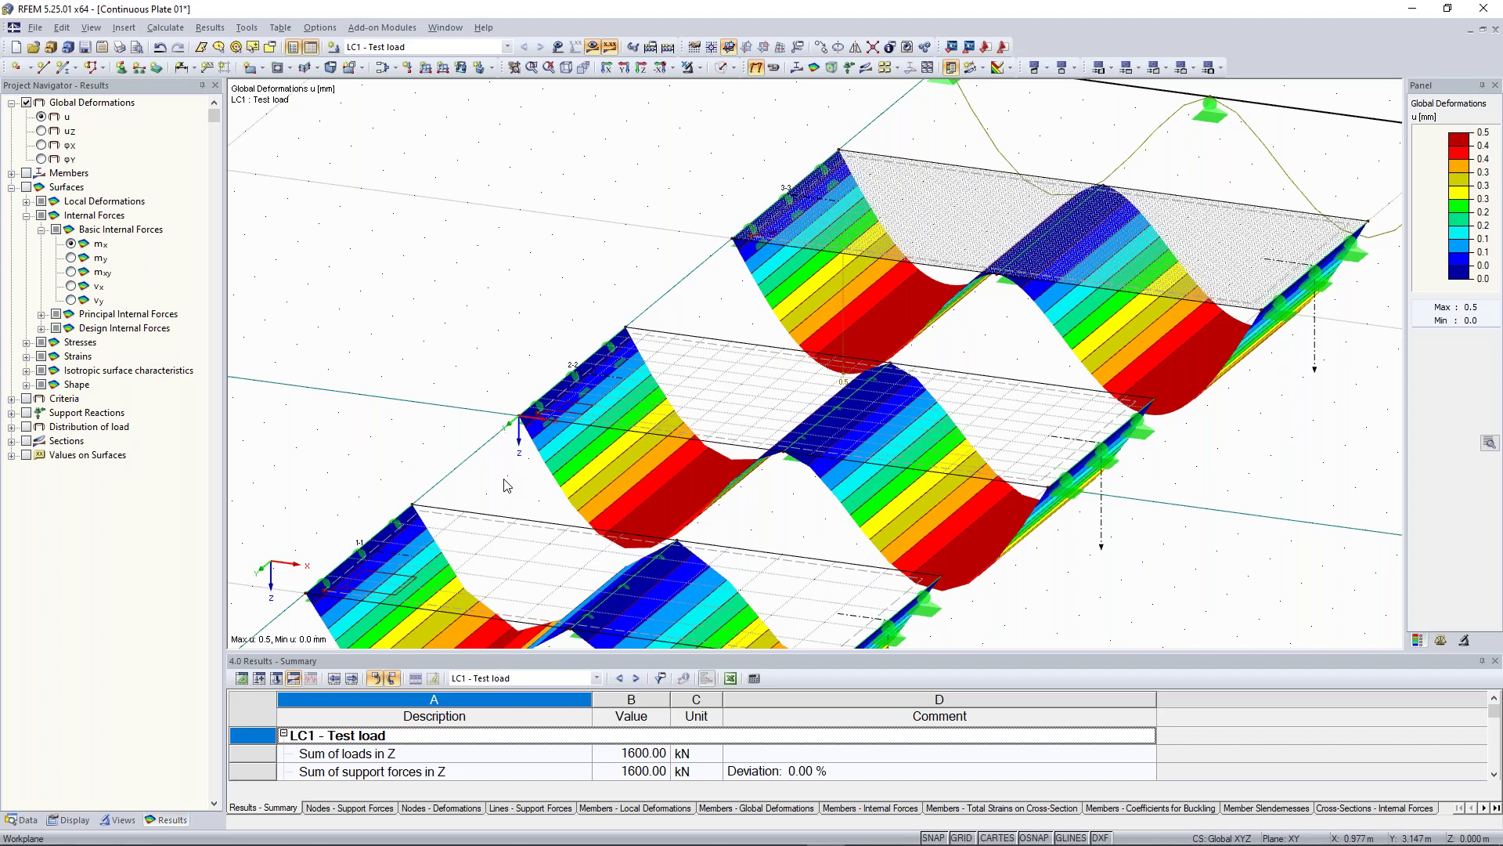
scroll(579, 160, down, 4)
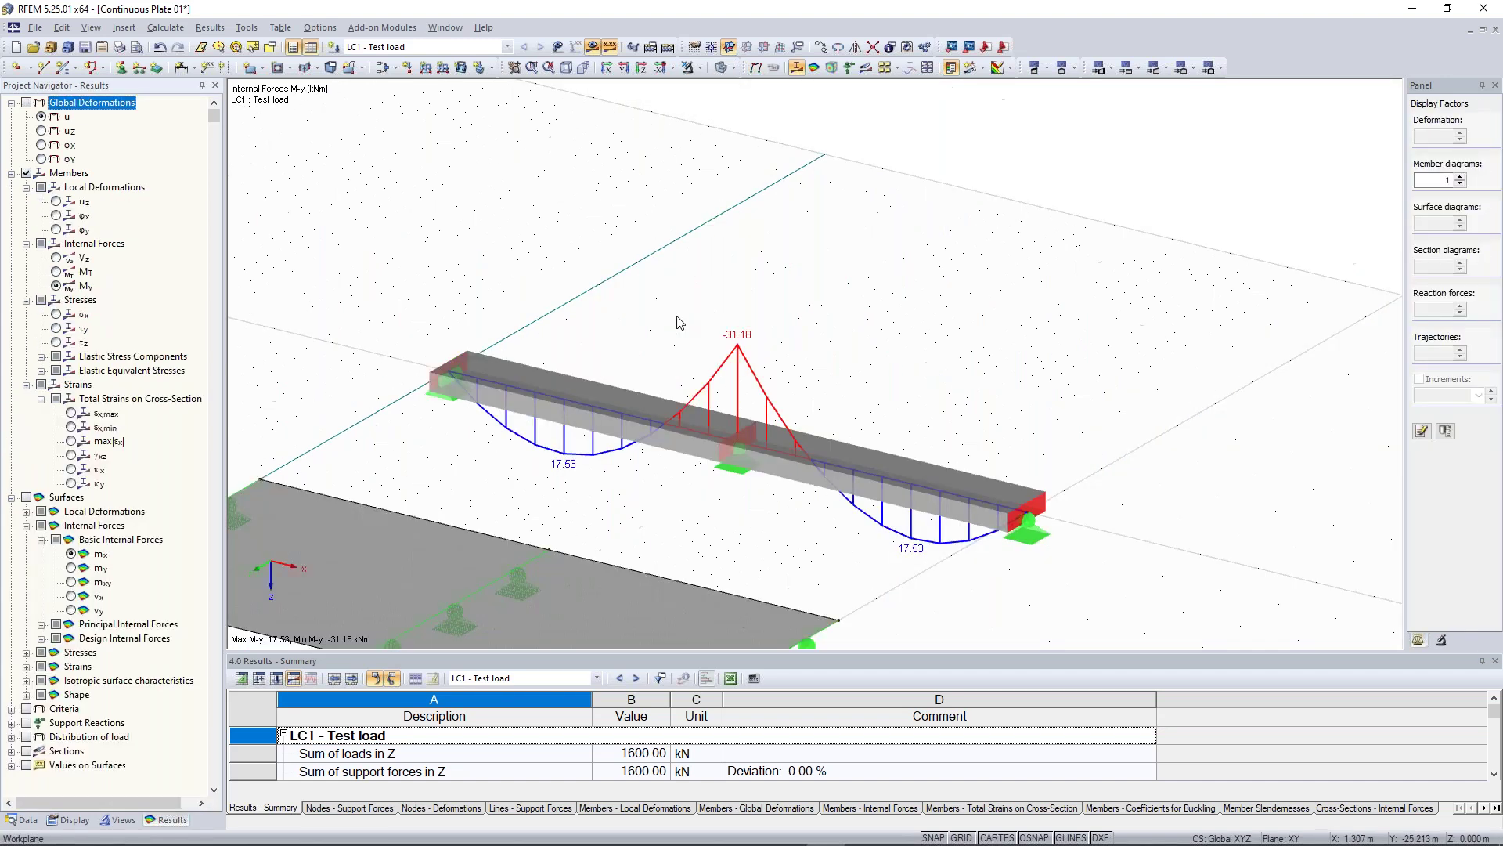
Step: View the beam's shear force diagram Vz and return to its bending moment diagram My
scroll(786, 339, down, 4)
ctrl+middle_drag(787, 339, 836, 275)
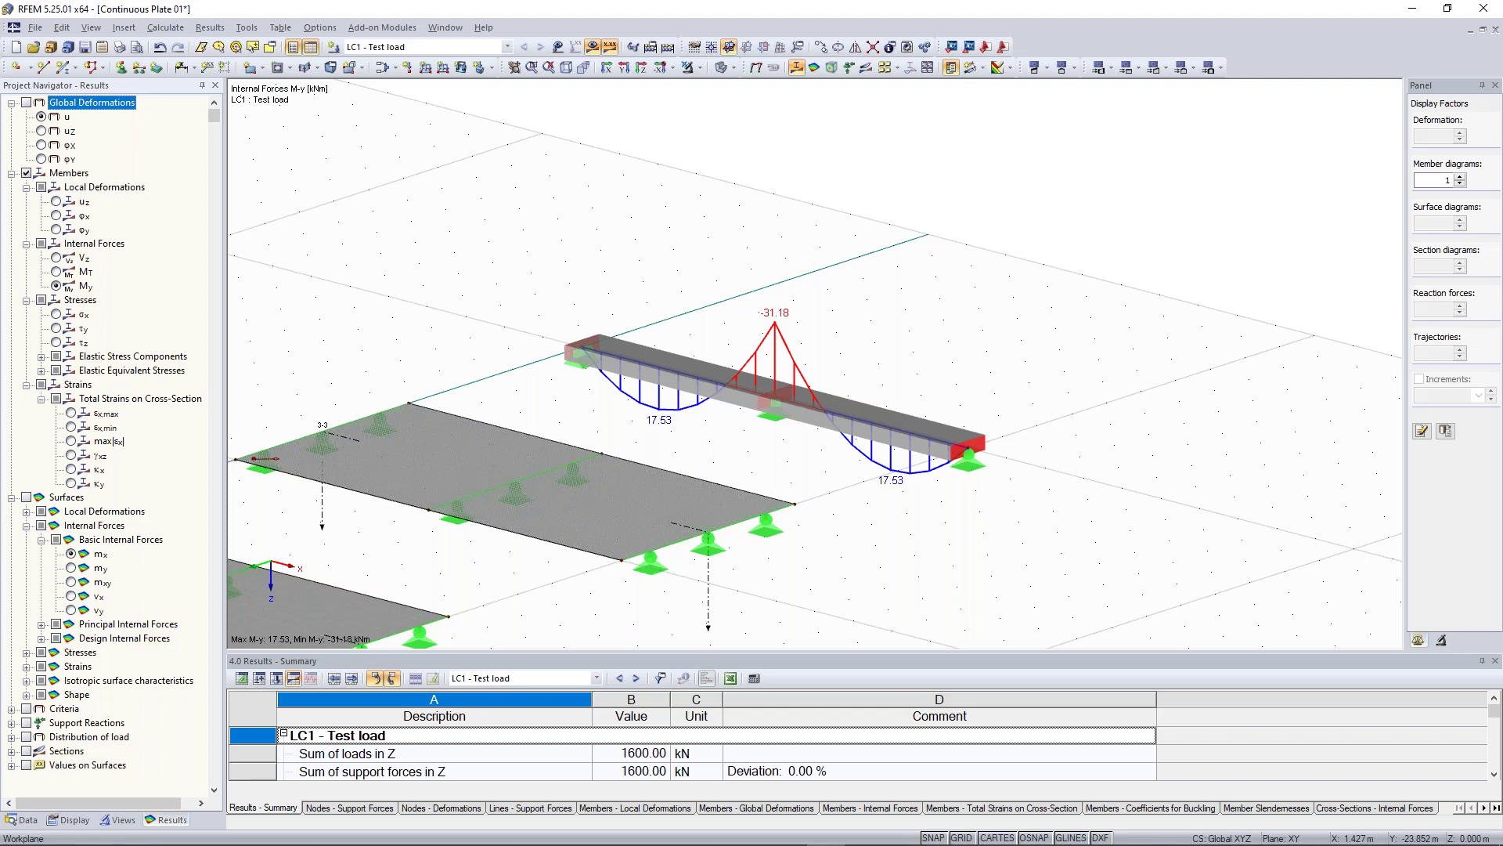
scroll(638, 243, down, 2)
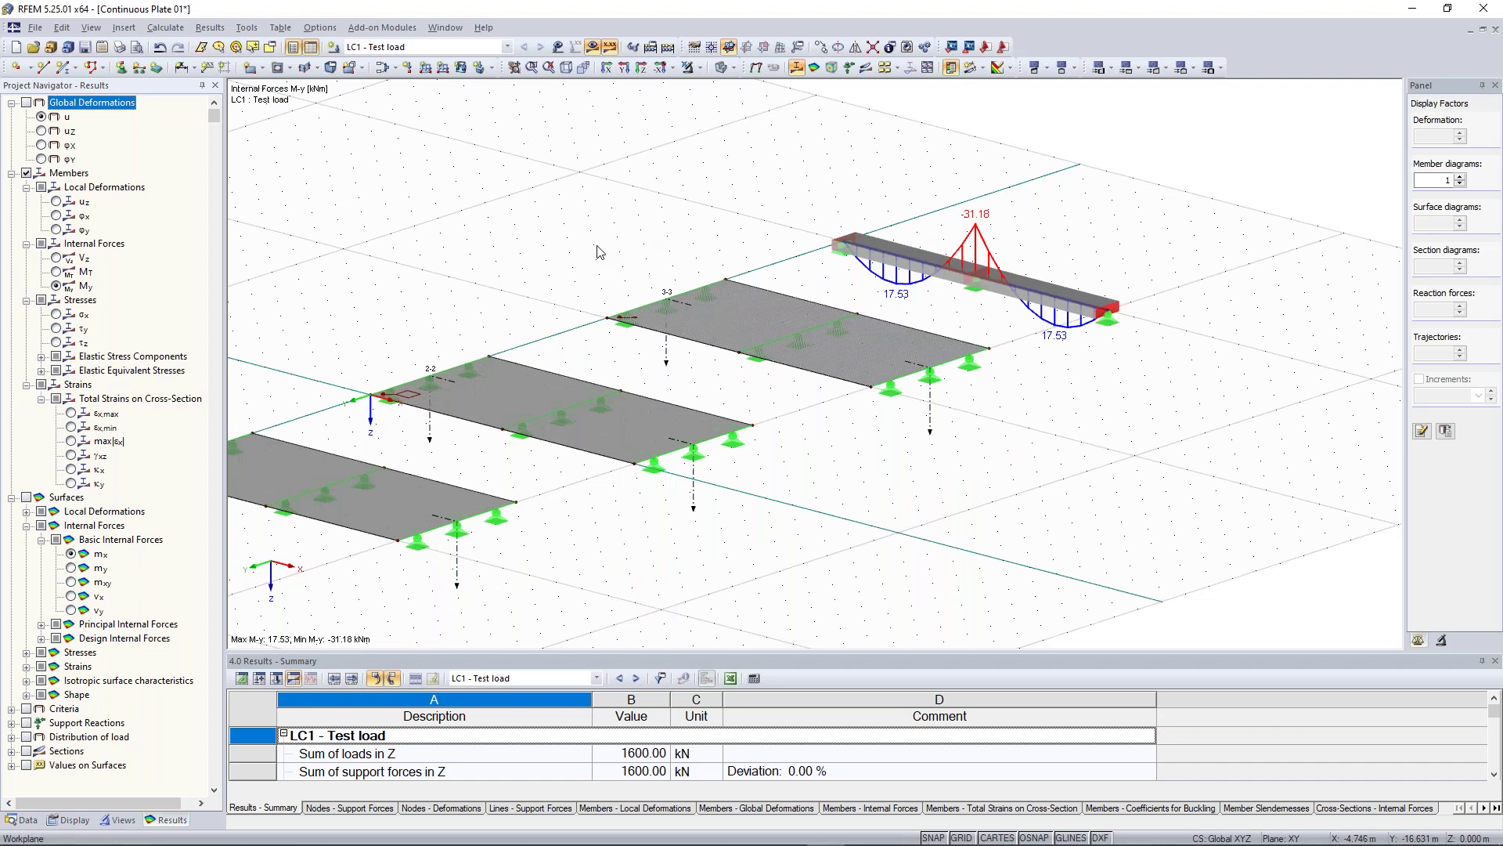
click(60, 257)
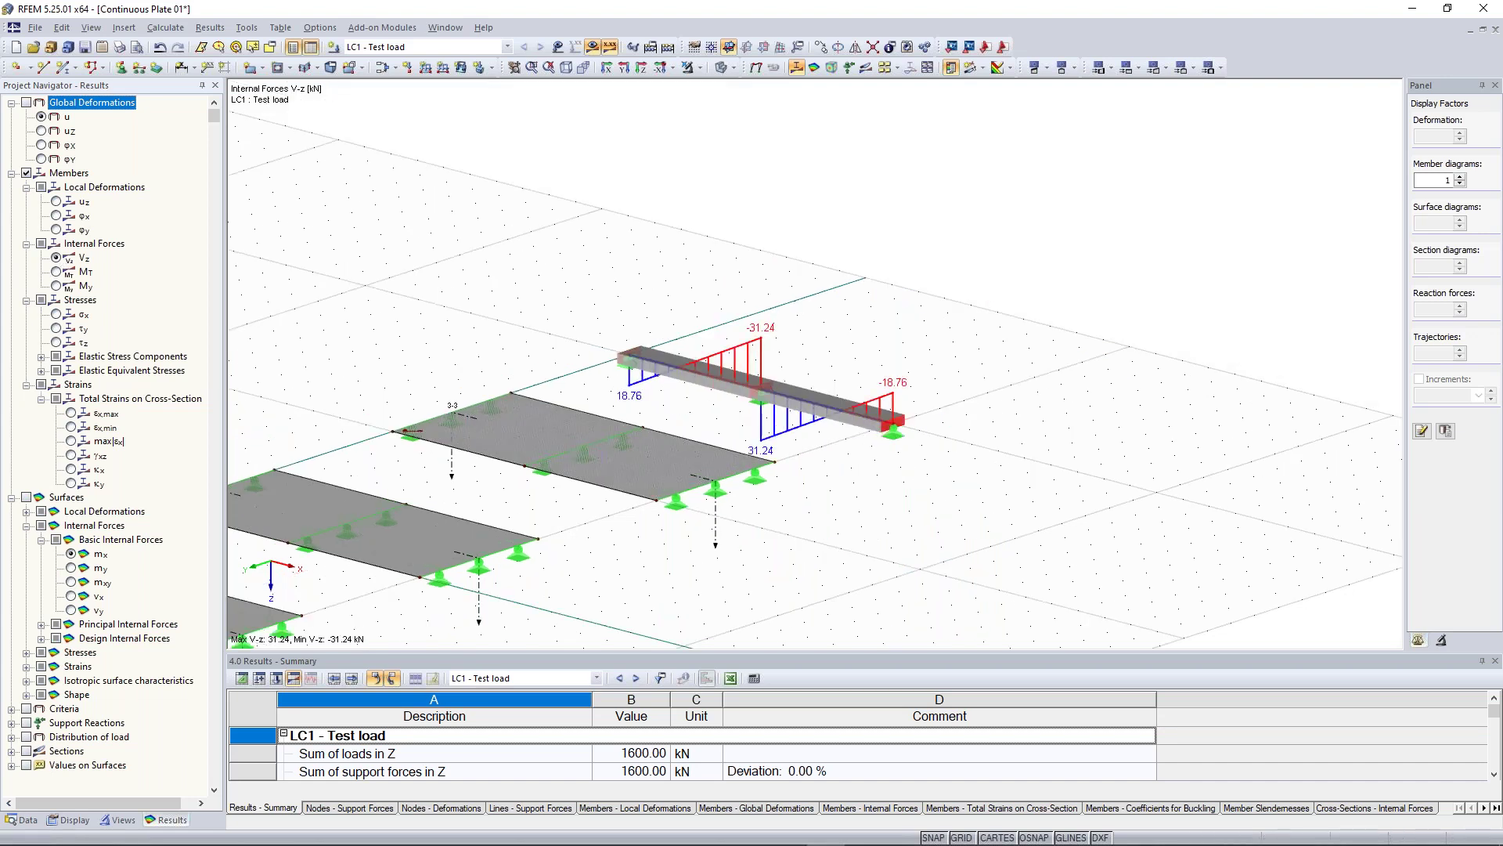
click(58, 285)
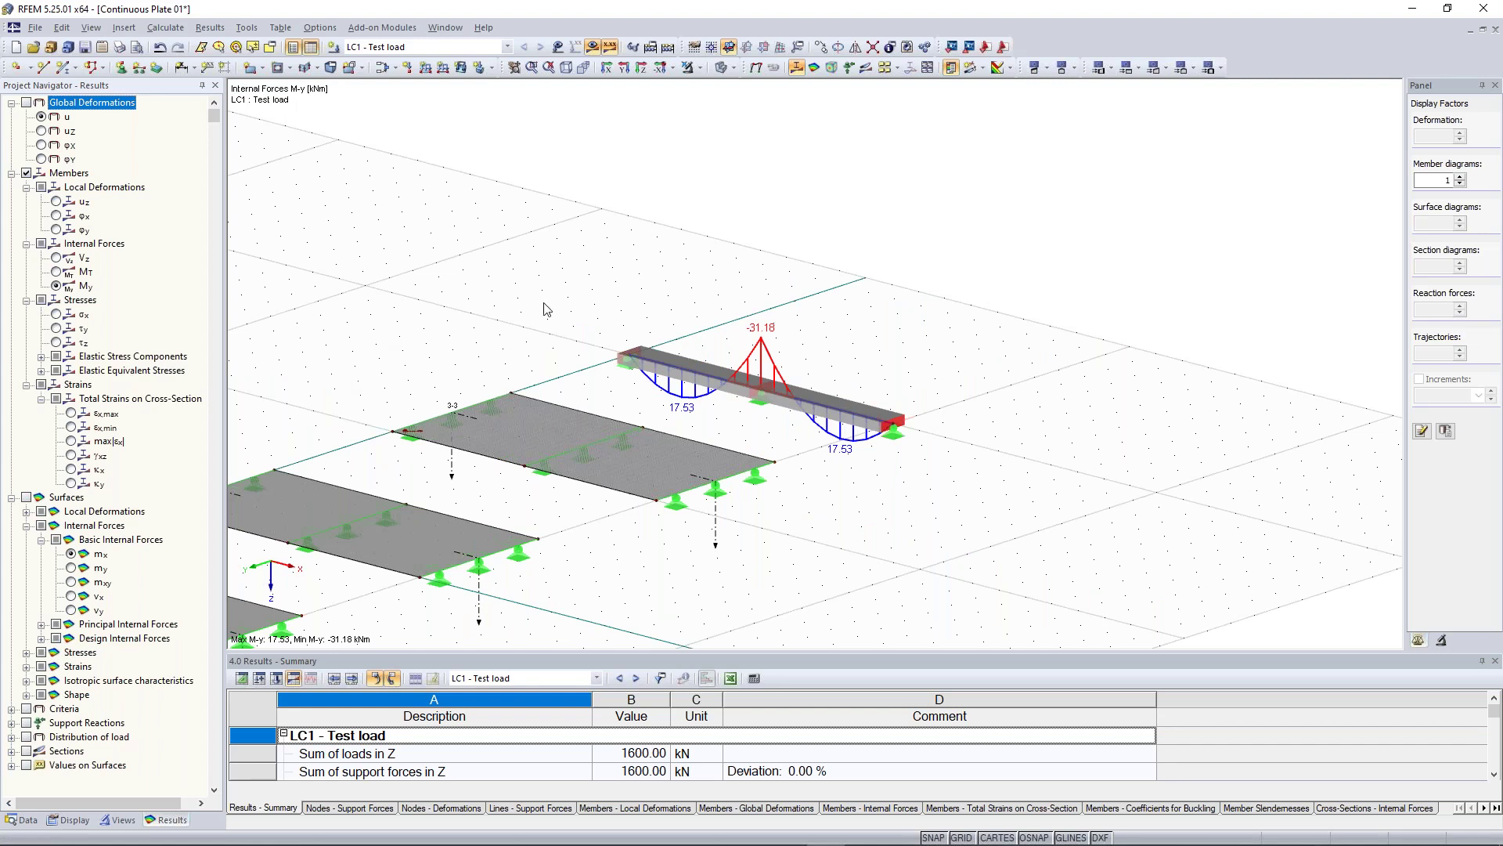
Step: Turn on the section results and the surface results with basic internal force mx for all plates
scroll(250, 580, down, 2)
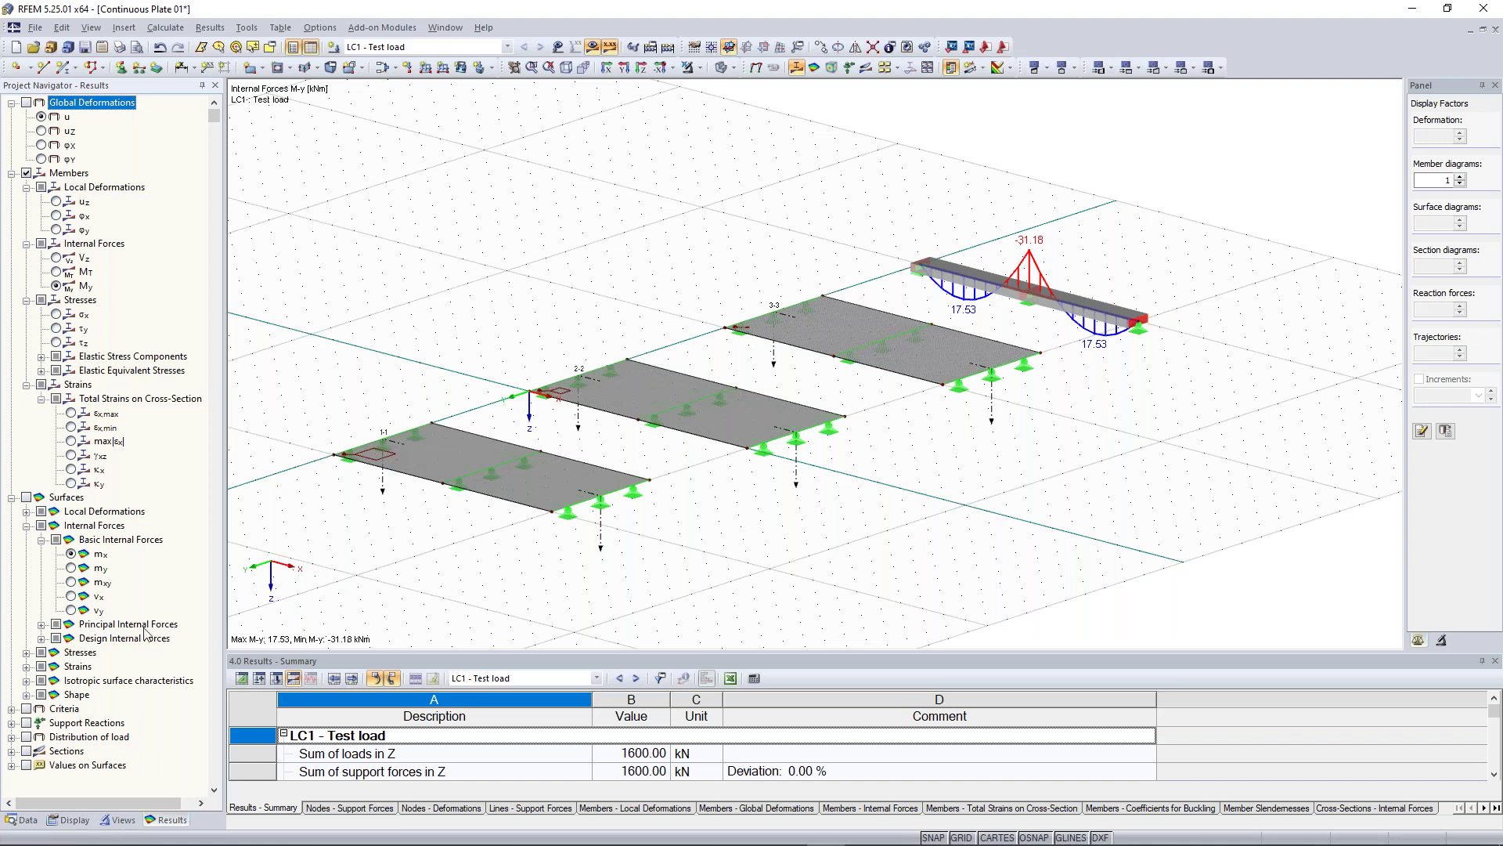
click(26, 755)
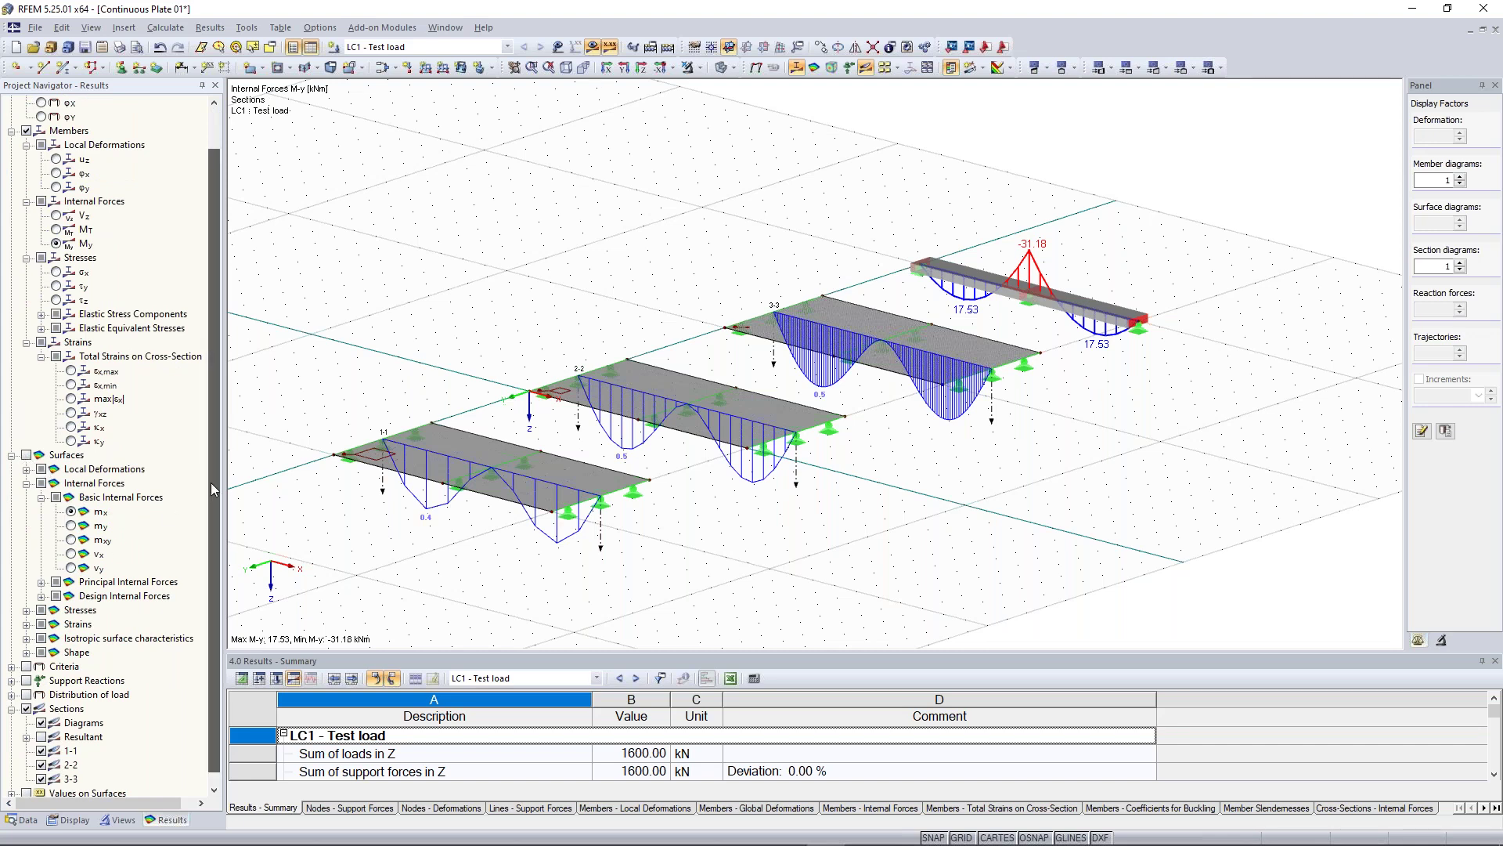
scroll(209, 483, down, 1)
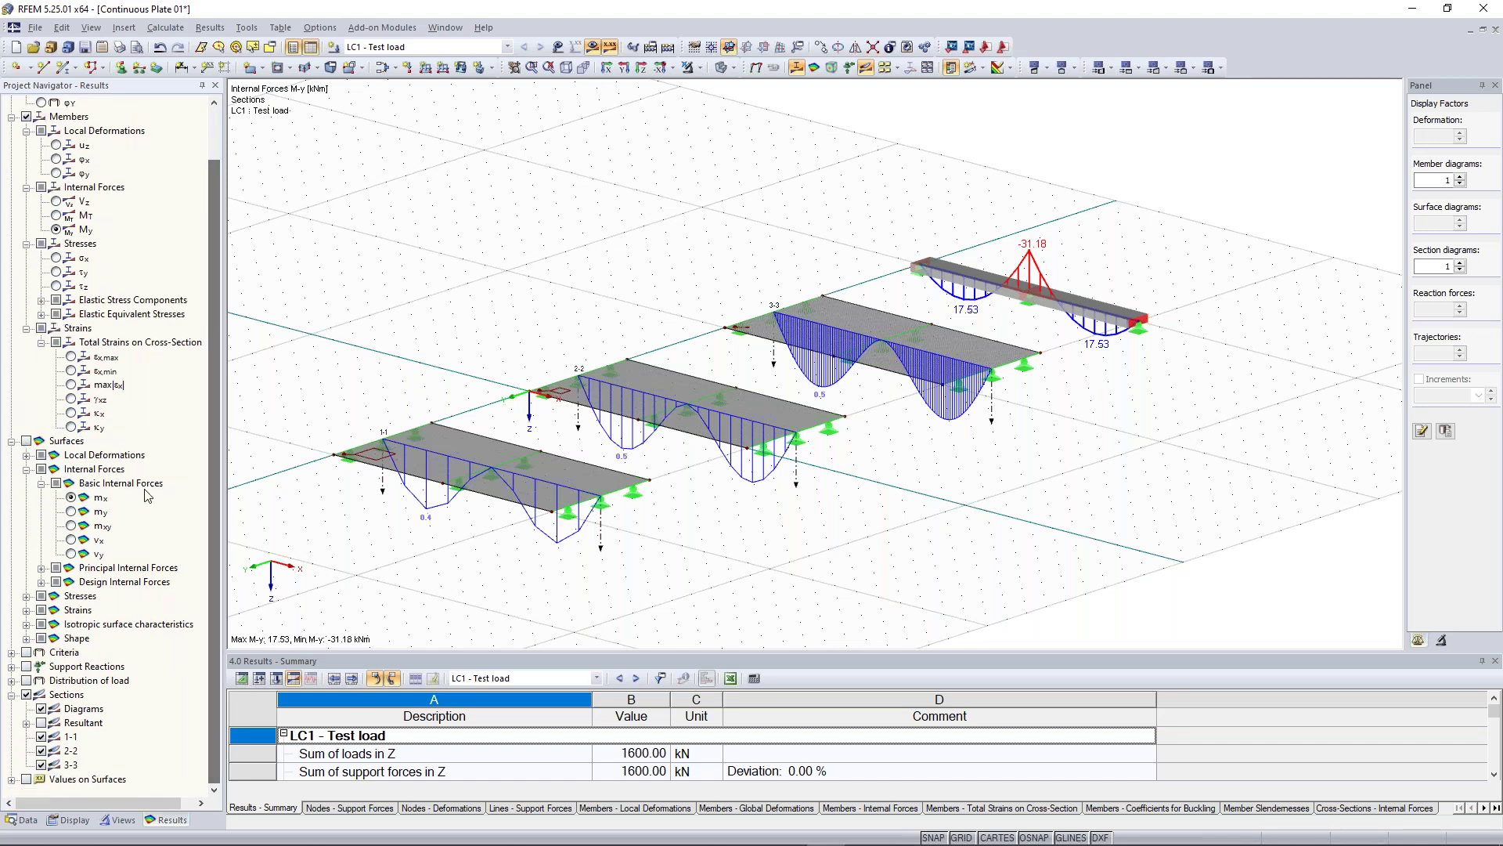
click(26, 441)
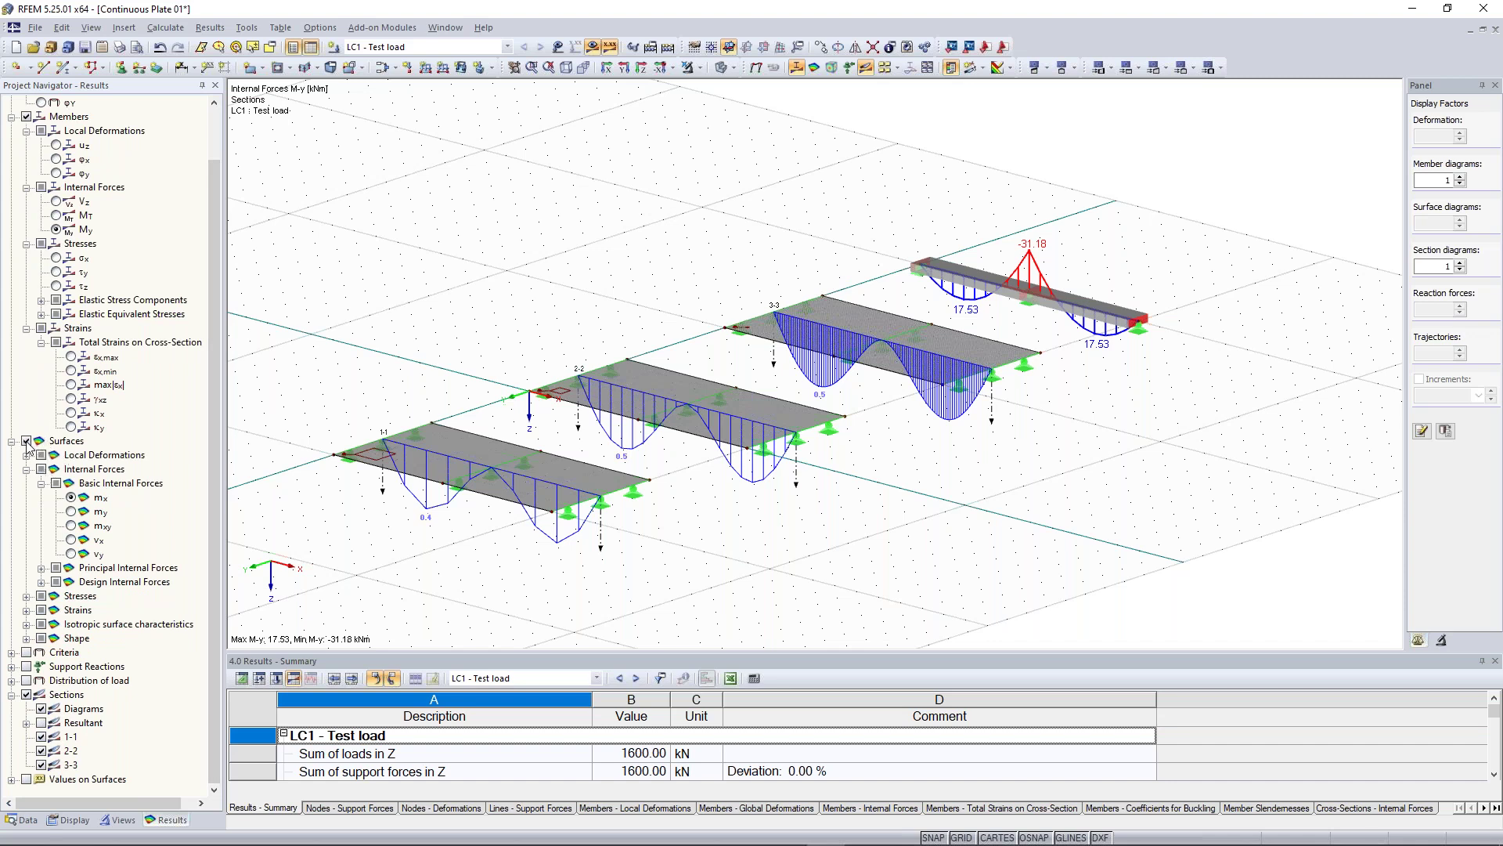
click(71, 498)
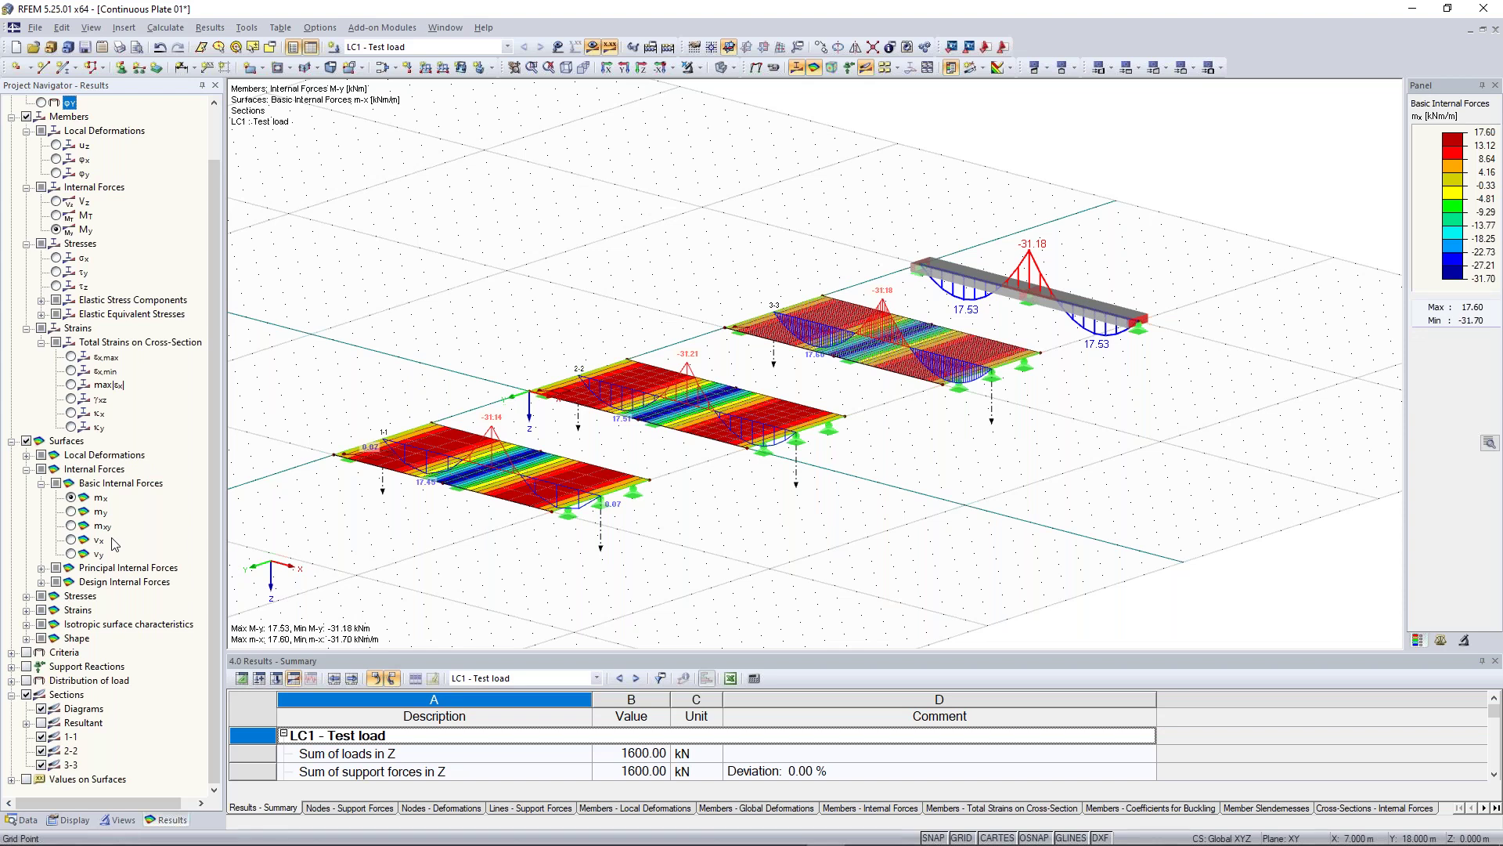
middle_drag(435, 549, 527, 526)
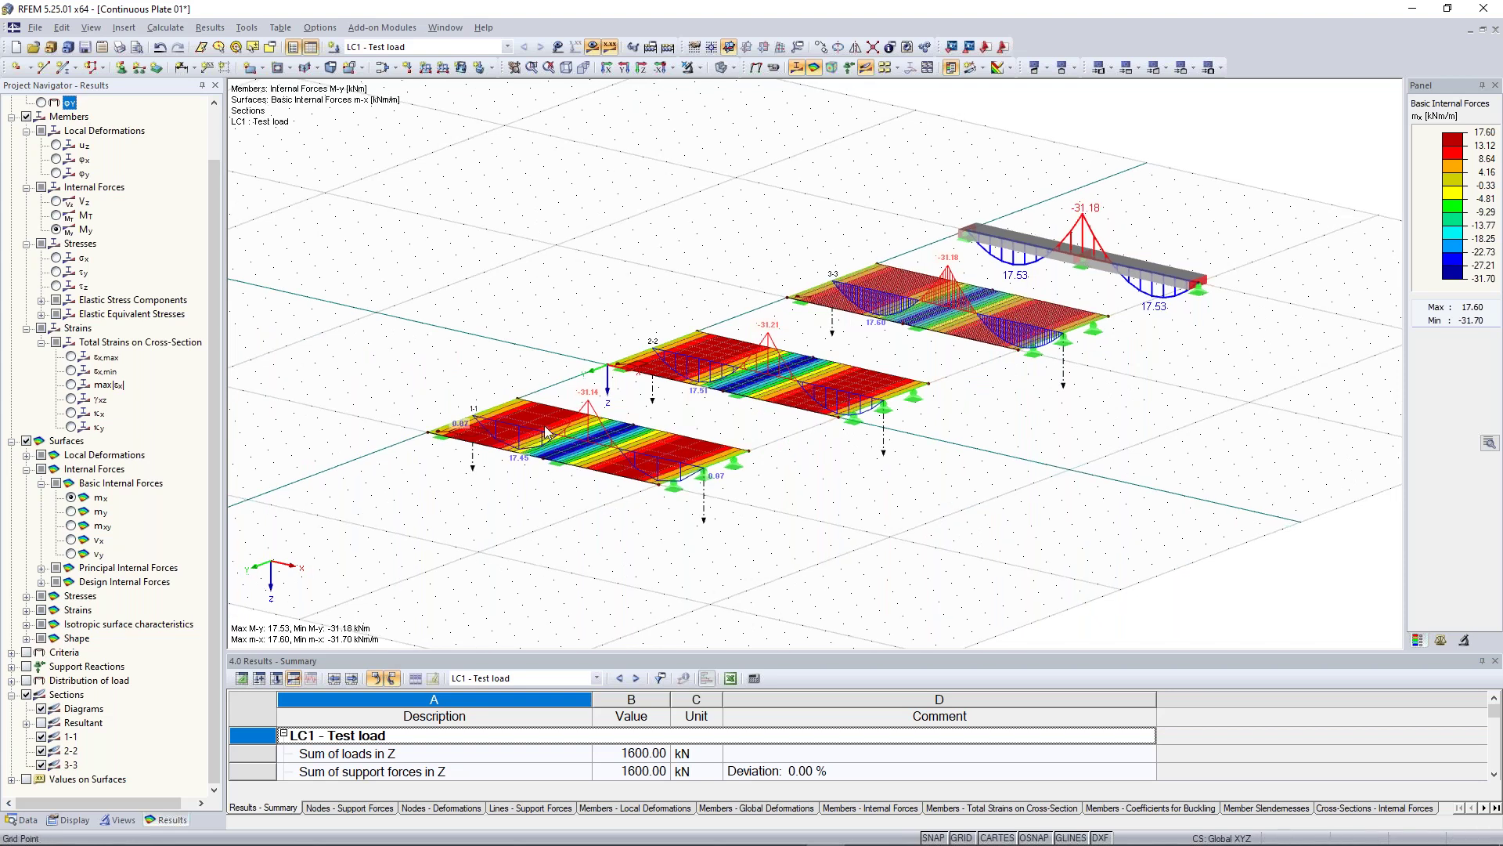
Step: Examine the local axis systems of the plates and turn the results display back on
scroll(502, 518, up, 1)
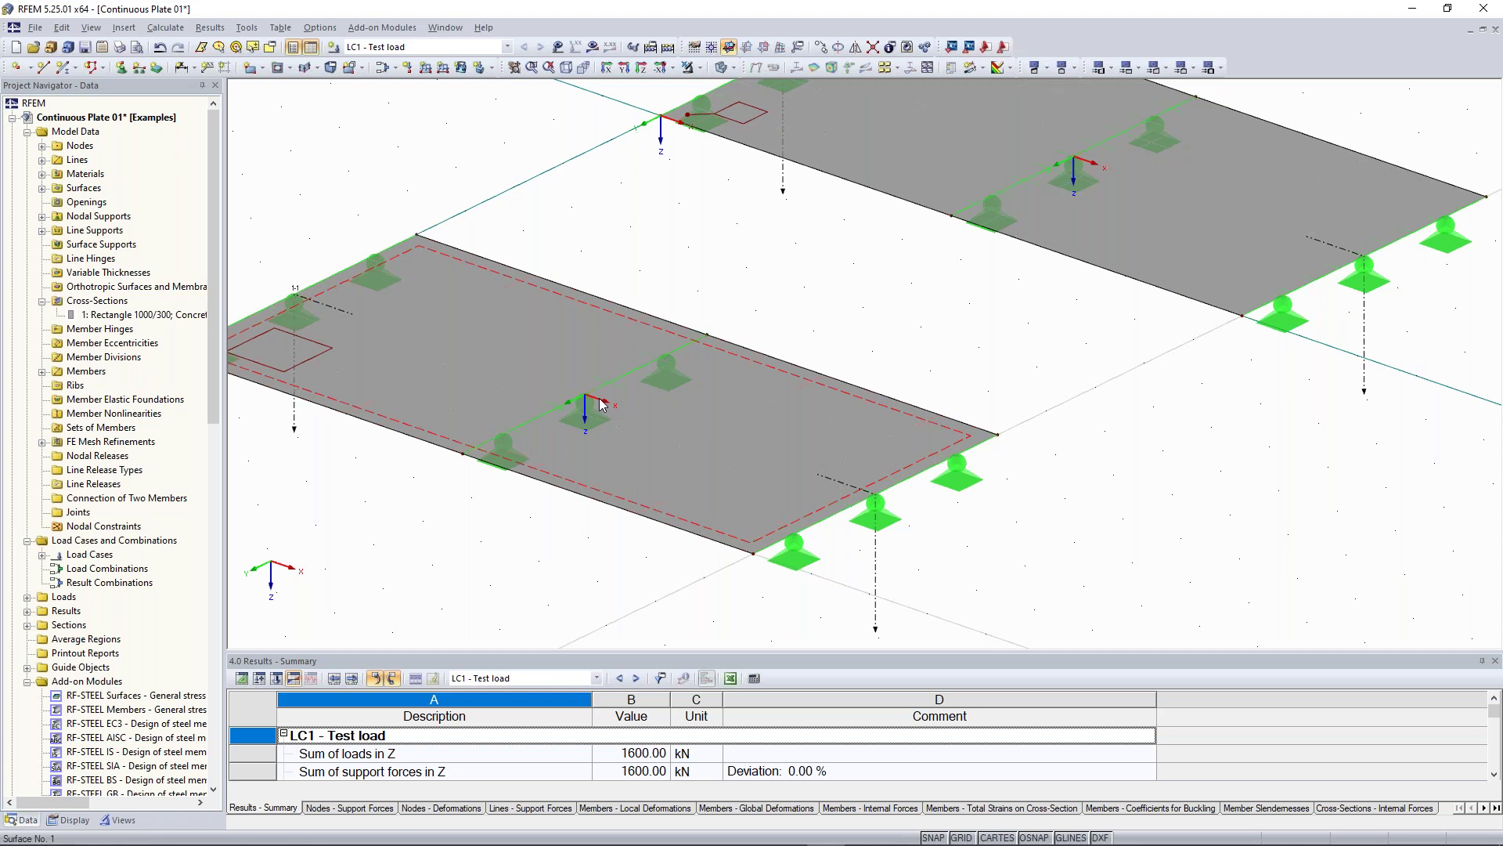
scroll(335, 521, down, 1)
middle_drag(335, 521, 419, 544)
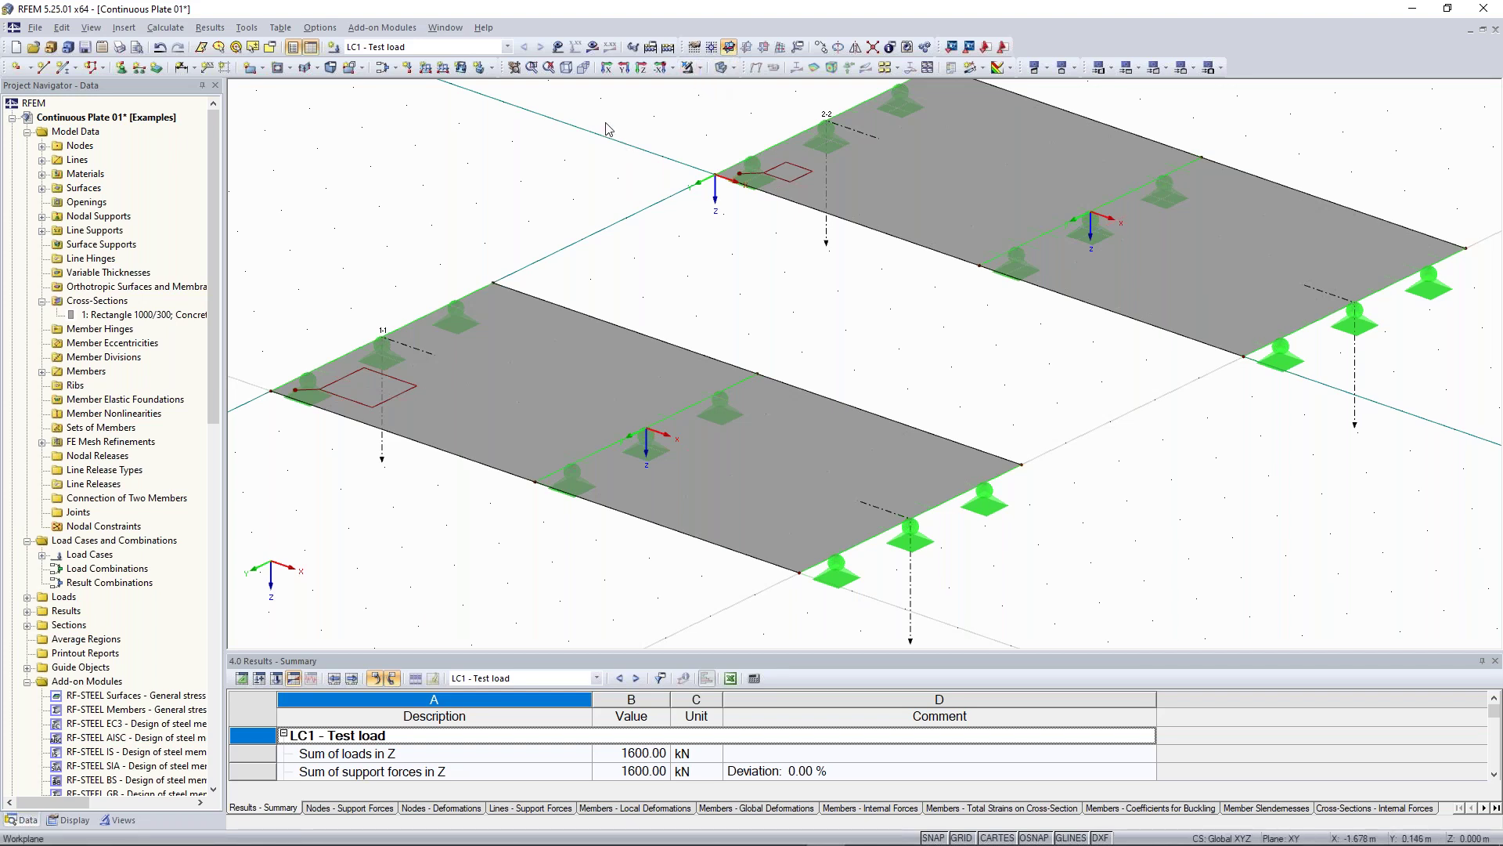
click(593, 47)
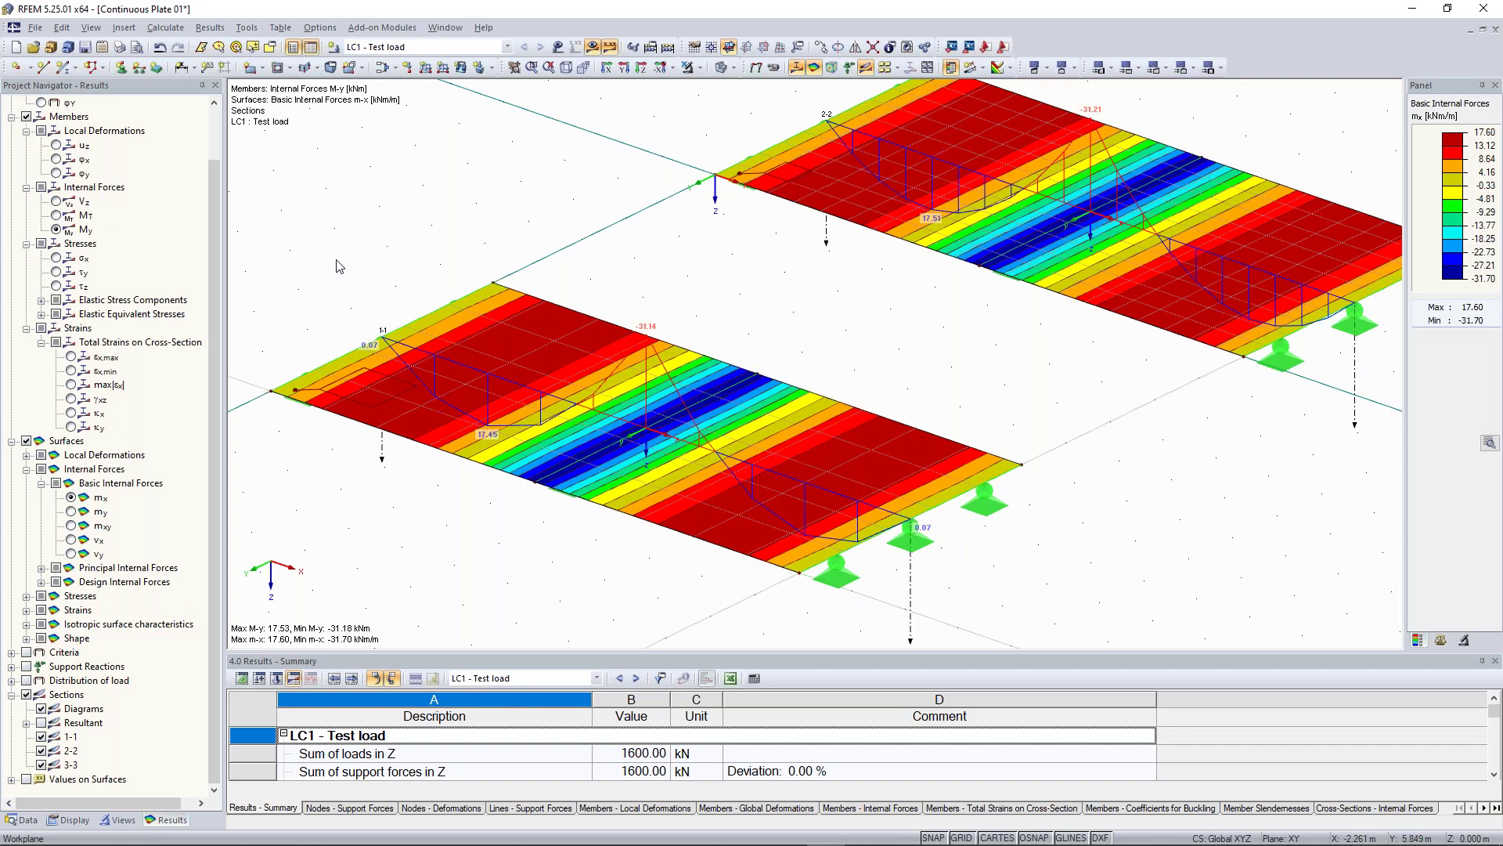
Step: View the surface moment my on the plates and return to moment mx
scroll(758, 437, up, 1)
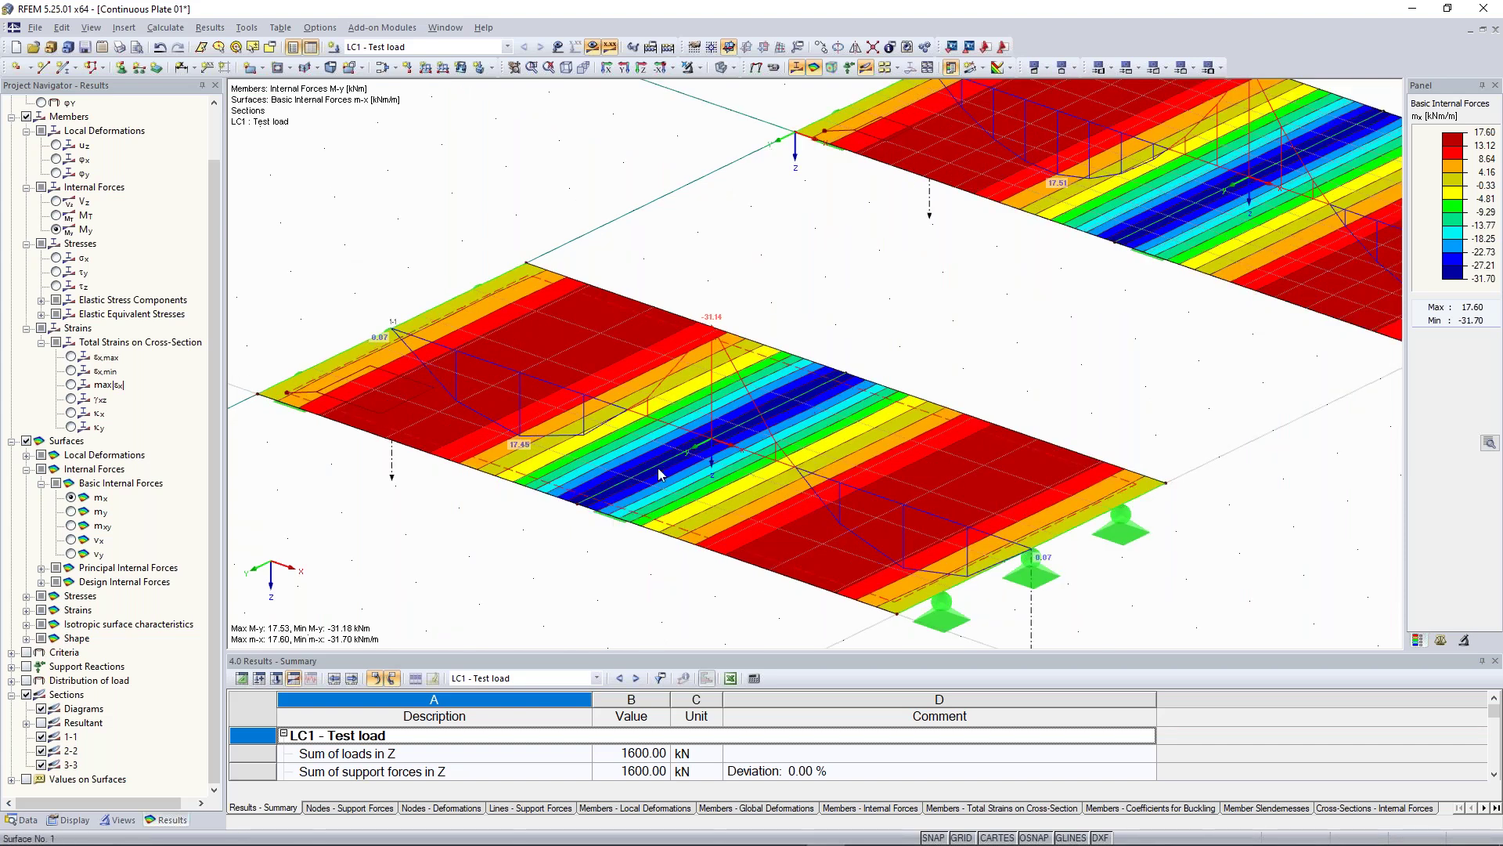
click(71, 510)
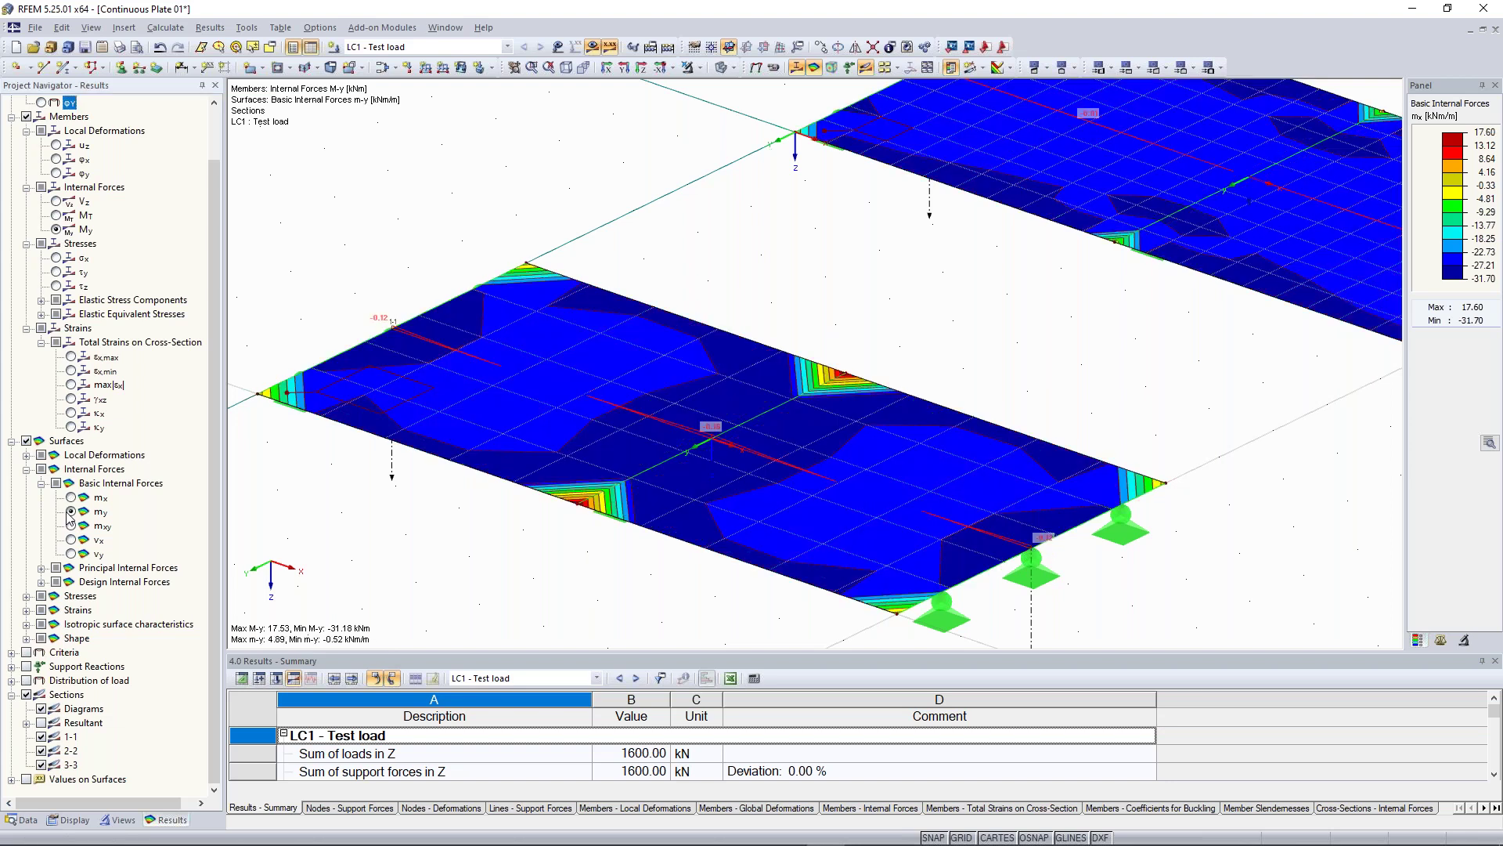
click(70, 499)
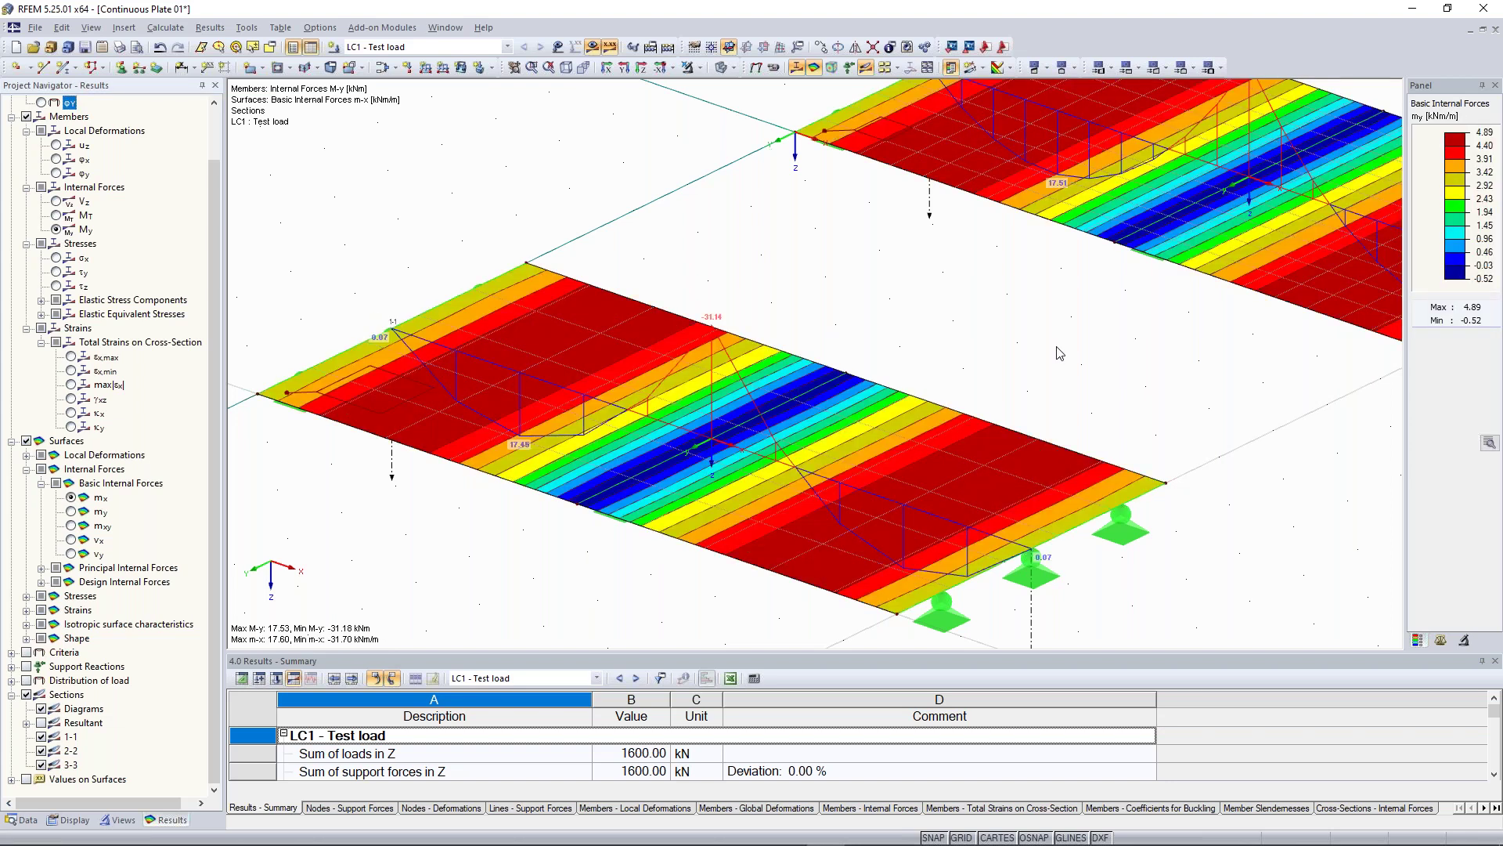
Step: Turn on the local axis systems of the members on the two-span beam
scroll(1058, 353, down, 5)
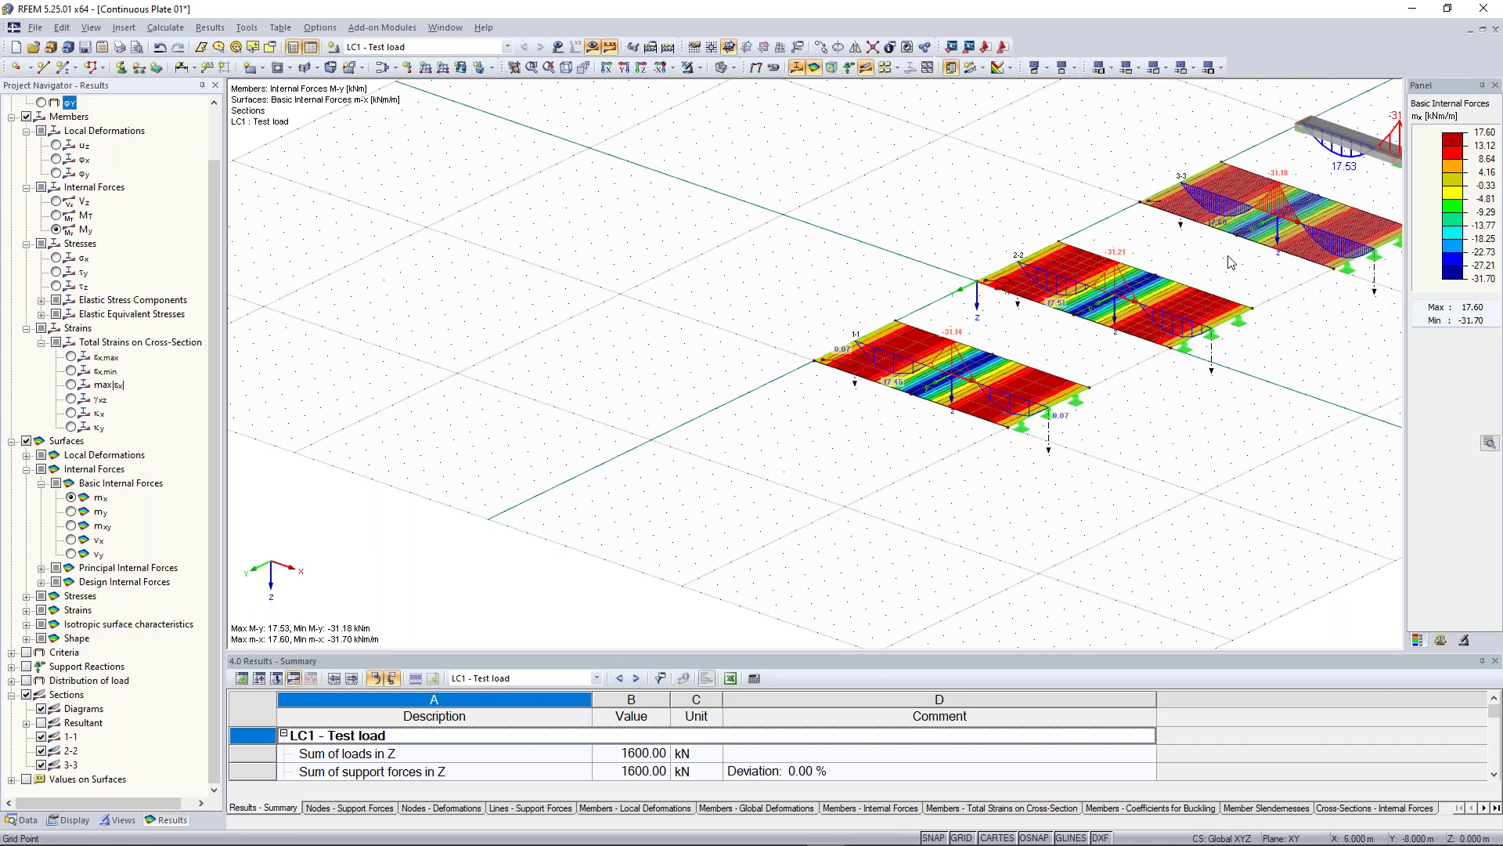
middle_drag(1199, 281, 706, 469)
scroll(959, 310, up, 5)
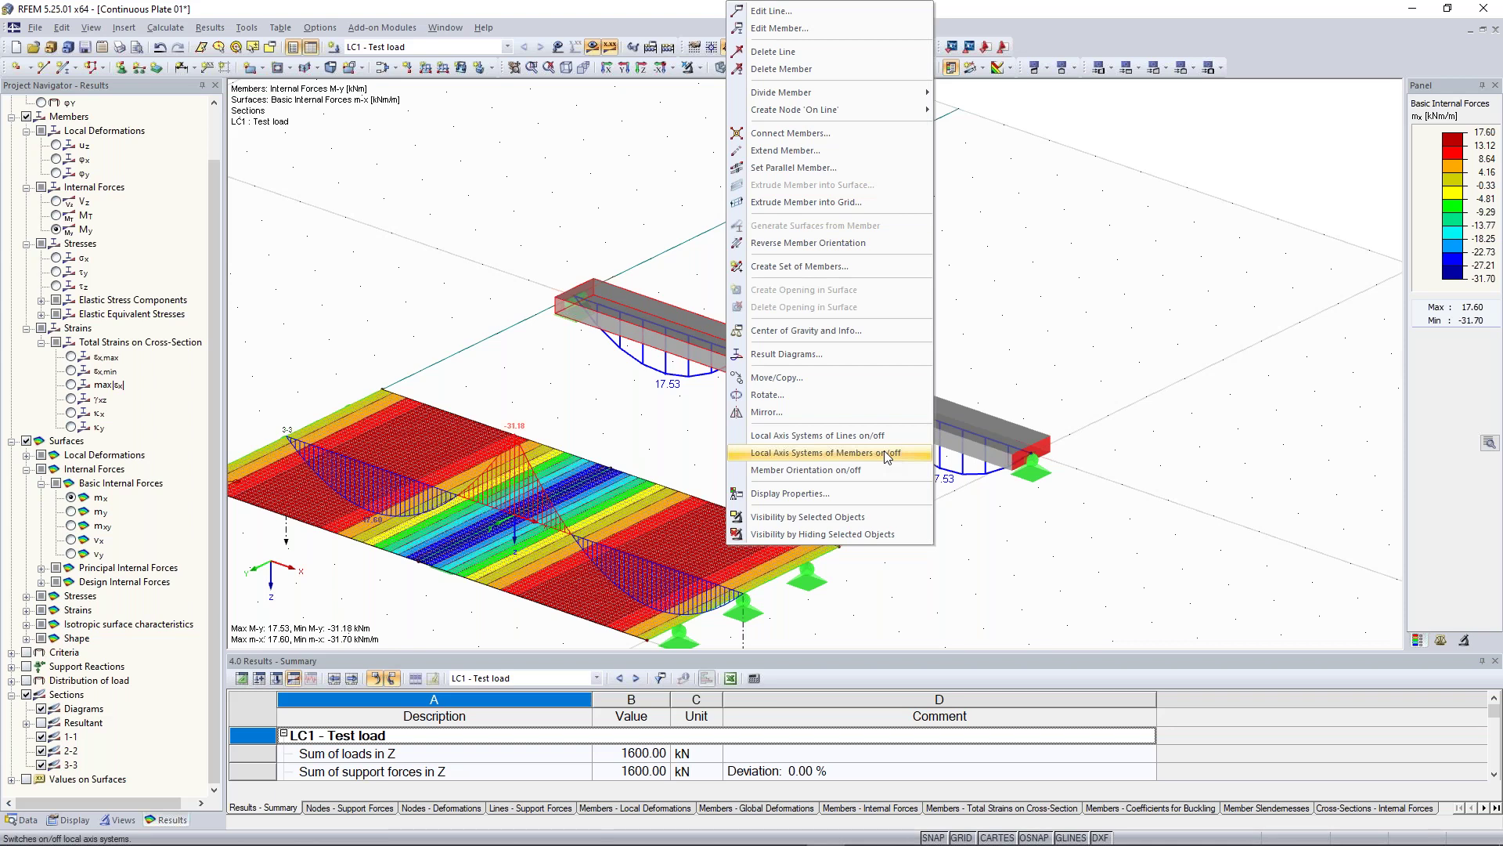
click(887, 457)
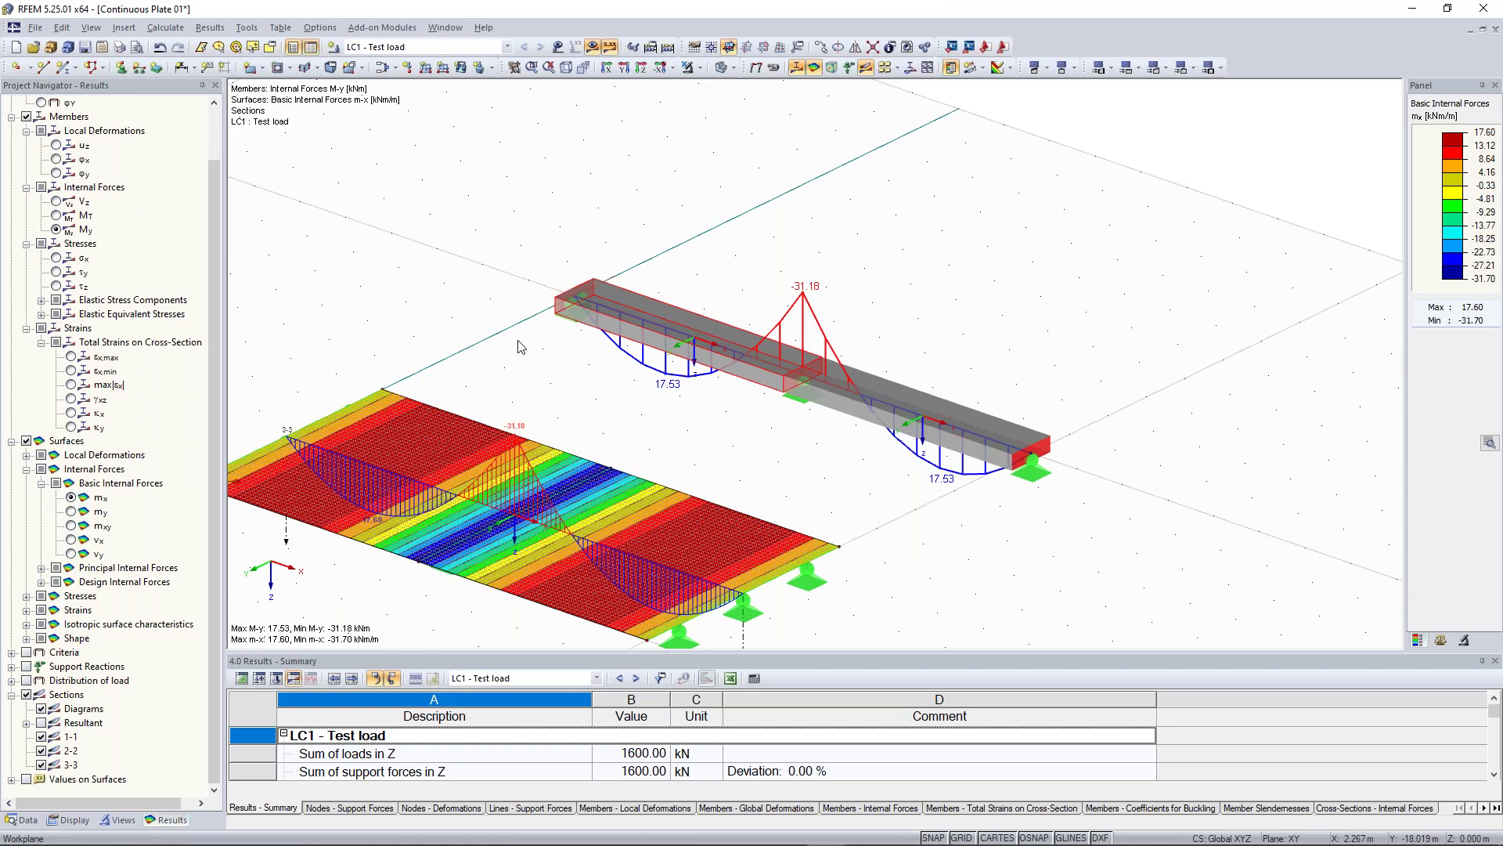
Step: Compare the mx moment diagrams along sections 1-1, 2-2 and 3-3 of the plates with the beam's My diagram
scroll(485, 555, down, 1)
middle_drag(486, 556, 1157, 181)
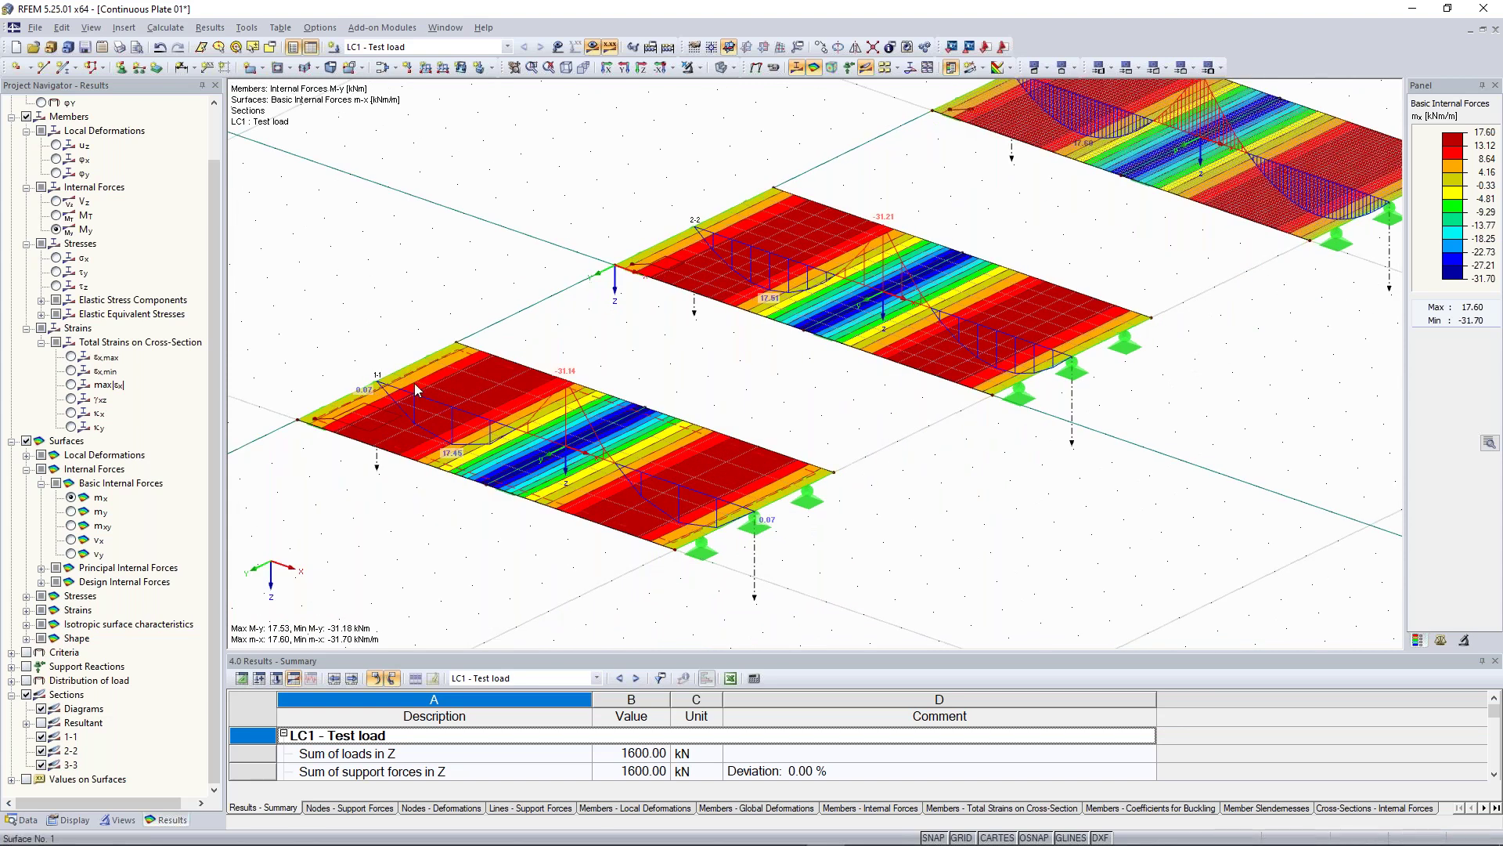
middle_drag(593, 380, 681, 338)
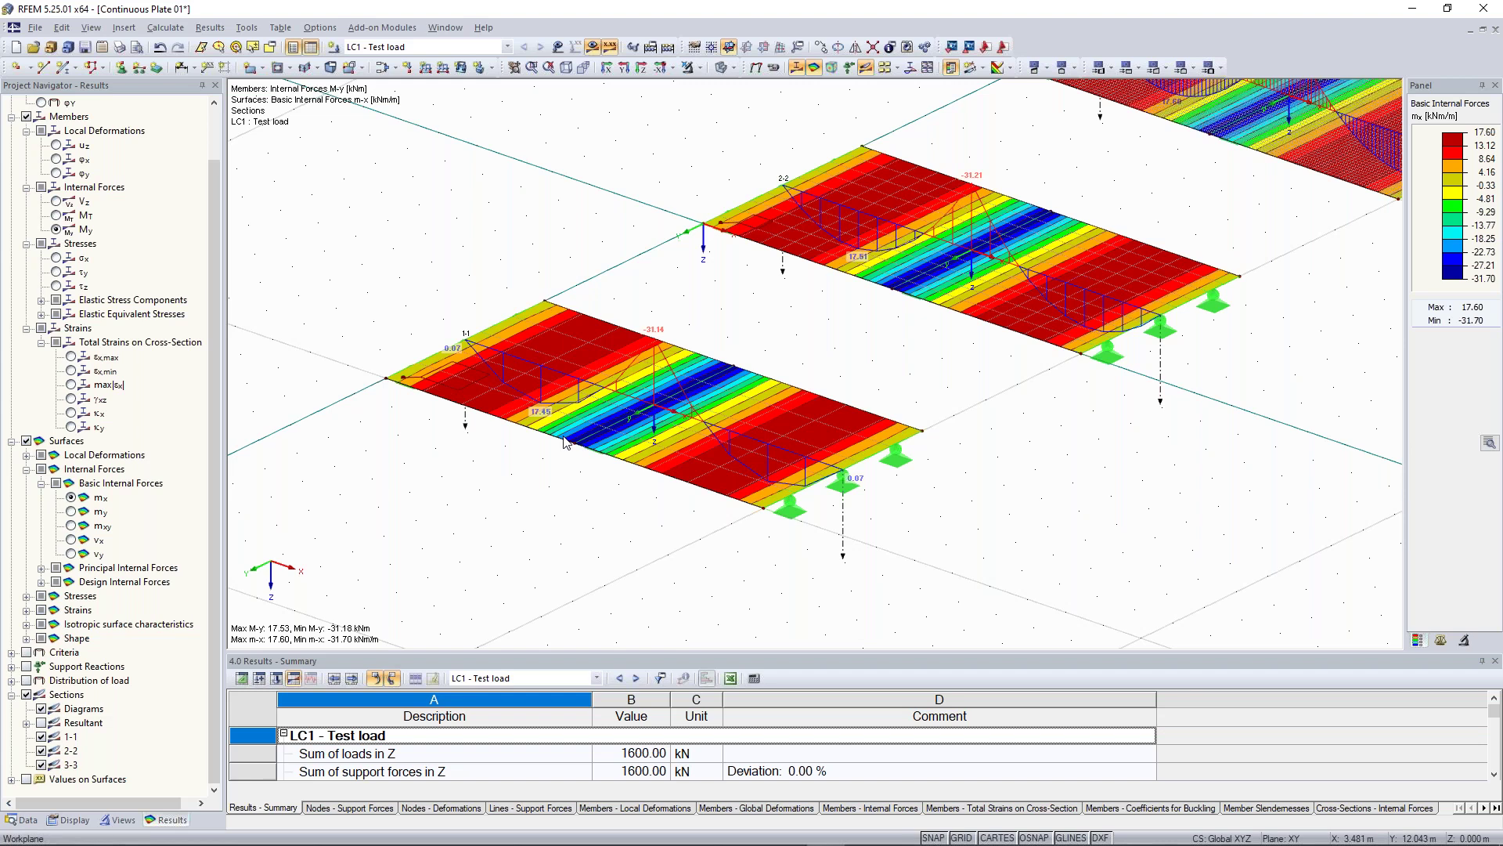
scroll(857, 335, down, 2)
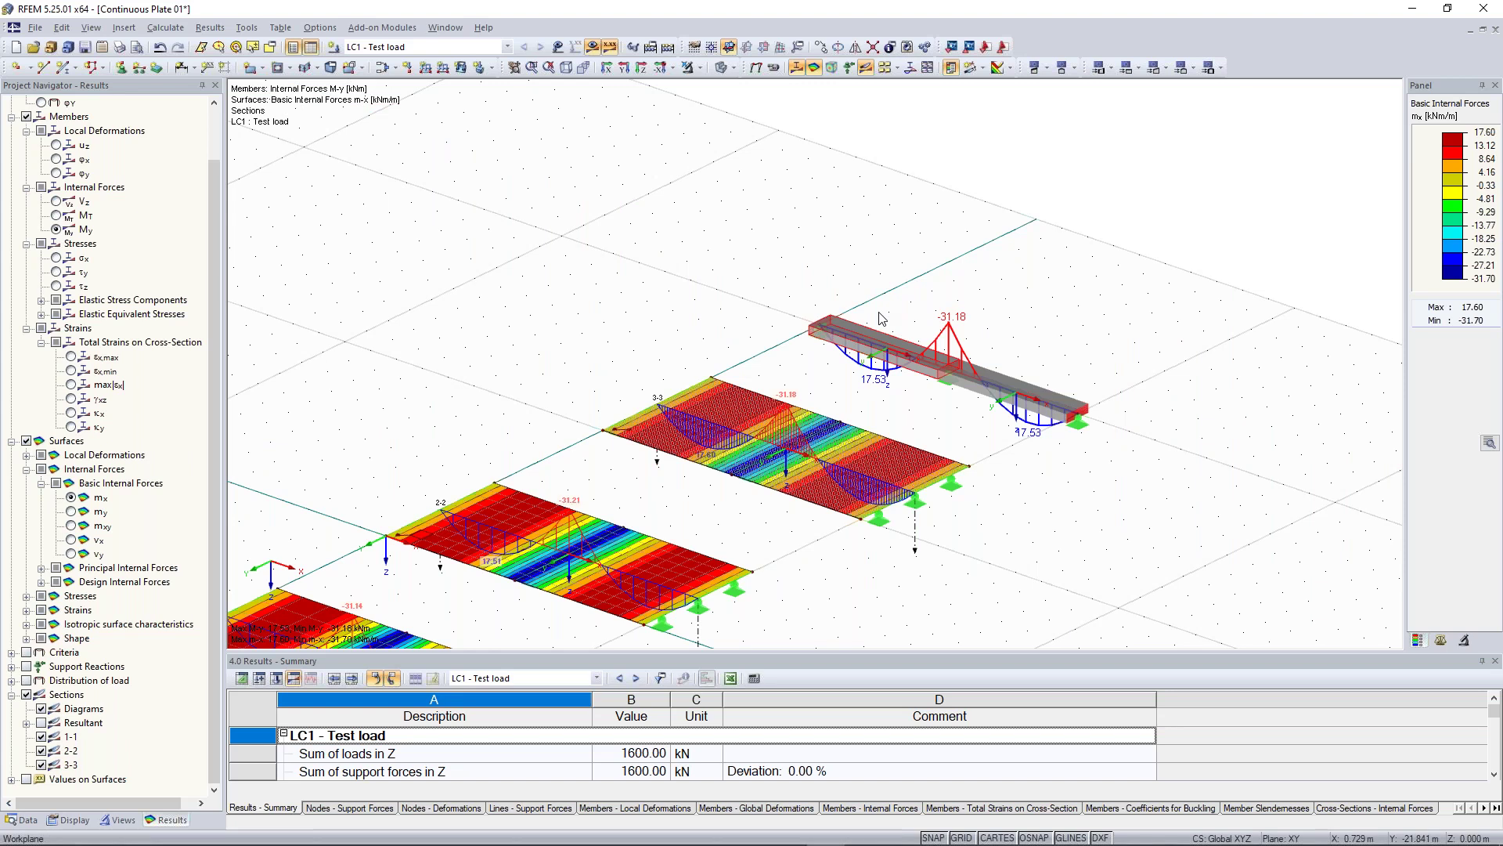
middle_drag(619, 443, 881, 263)
scroll(503, 525, up, 2)
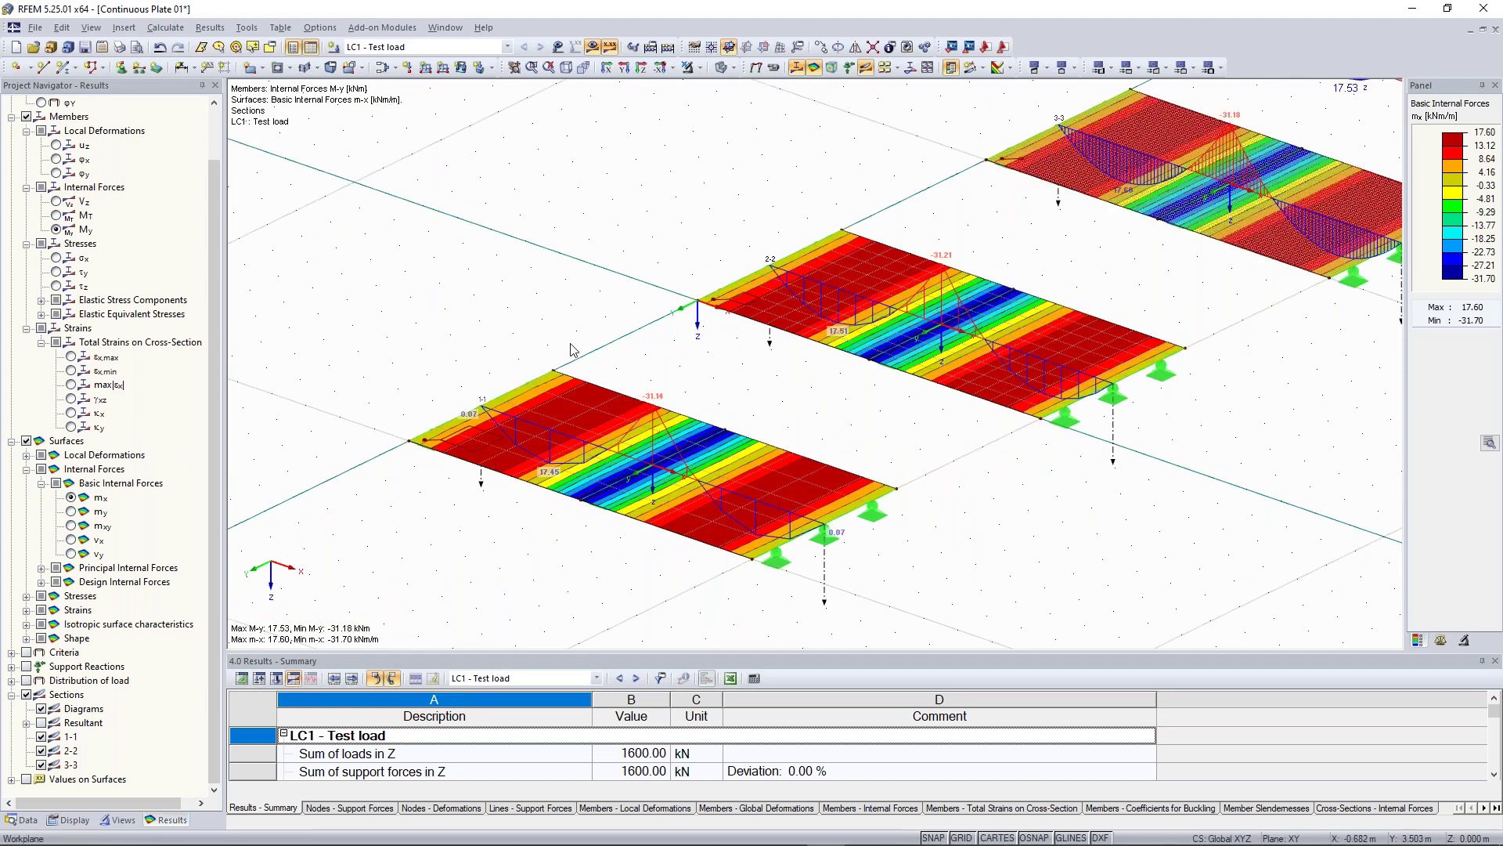
scroll(569, 353, down, 2)
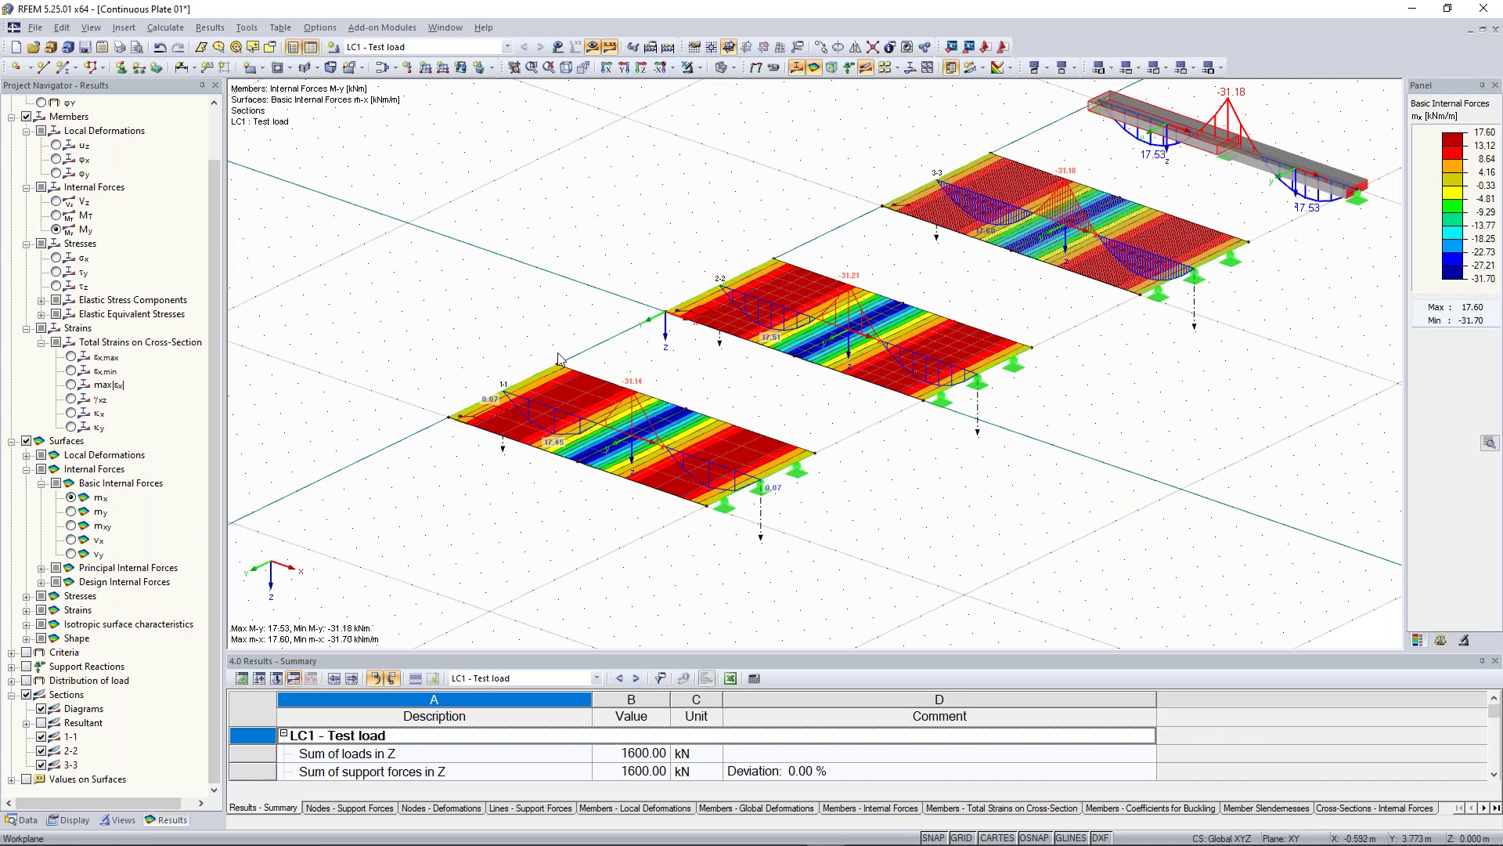
scroll(634, 456, up, 2)
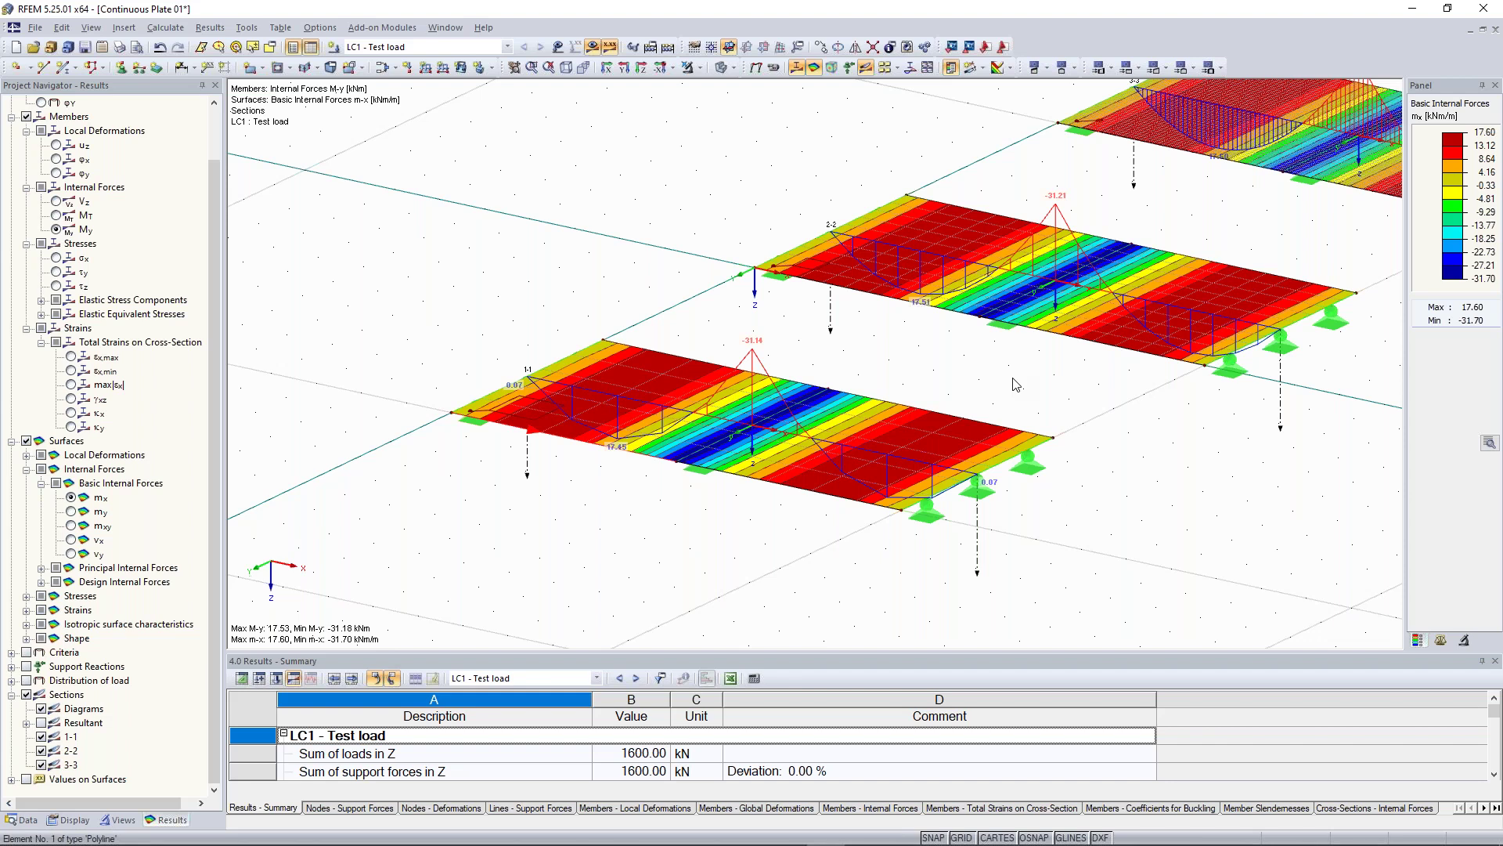
scroll(707, 366, down, 2)
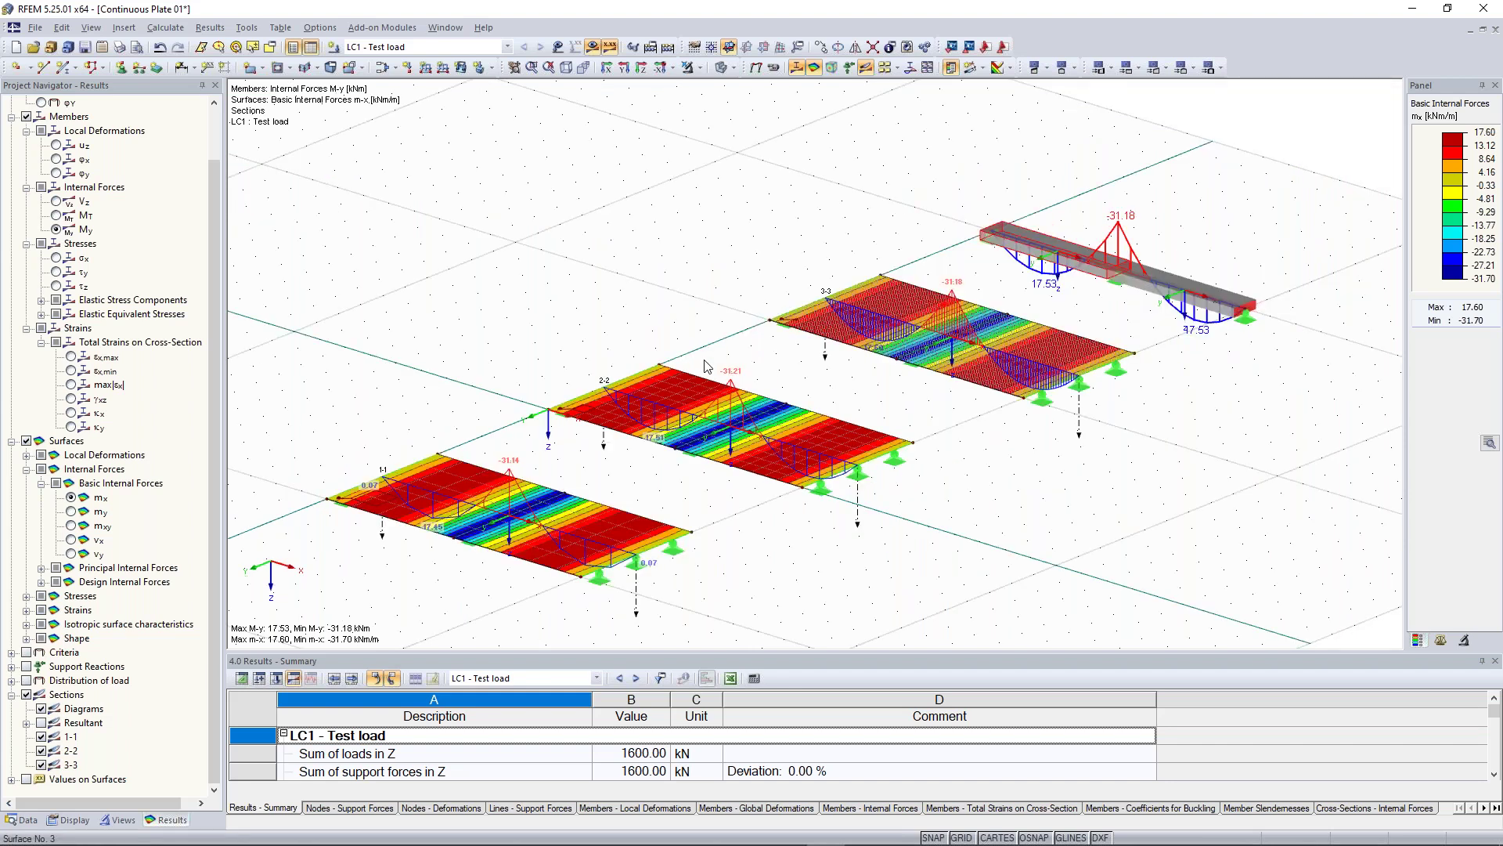
scroll(707, 366, up, 1)
scroll(770, 254, up, 1)
scroll(770, 254, down, 2)
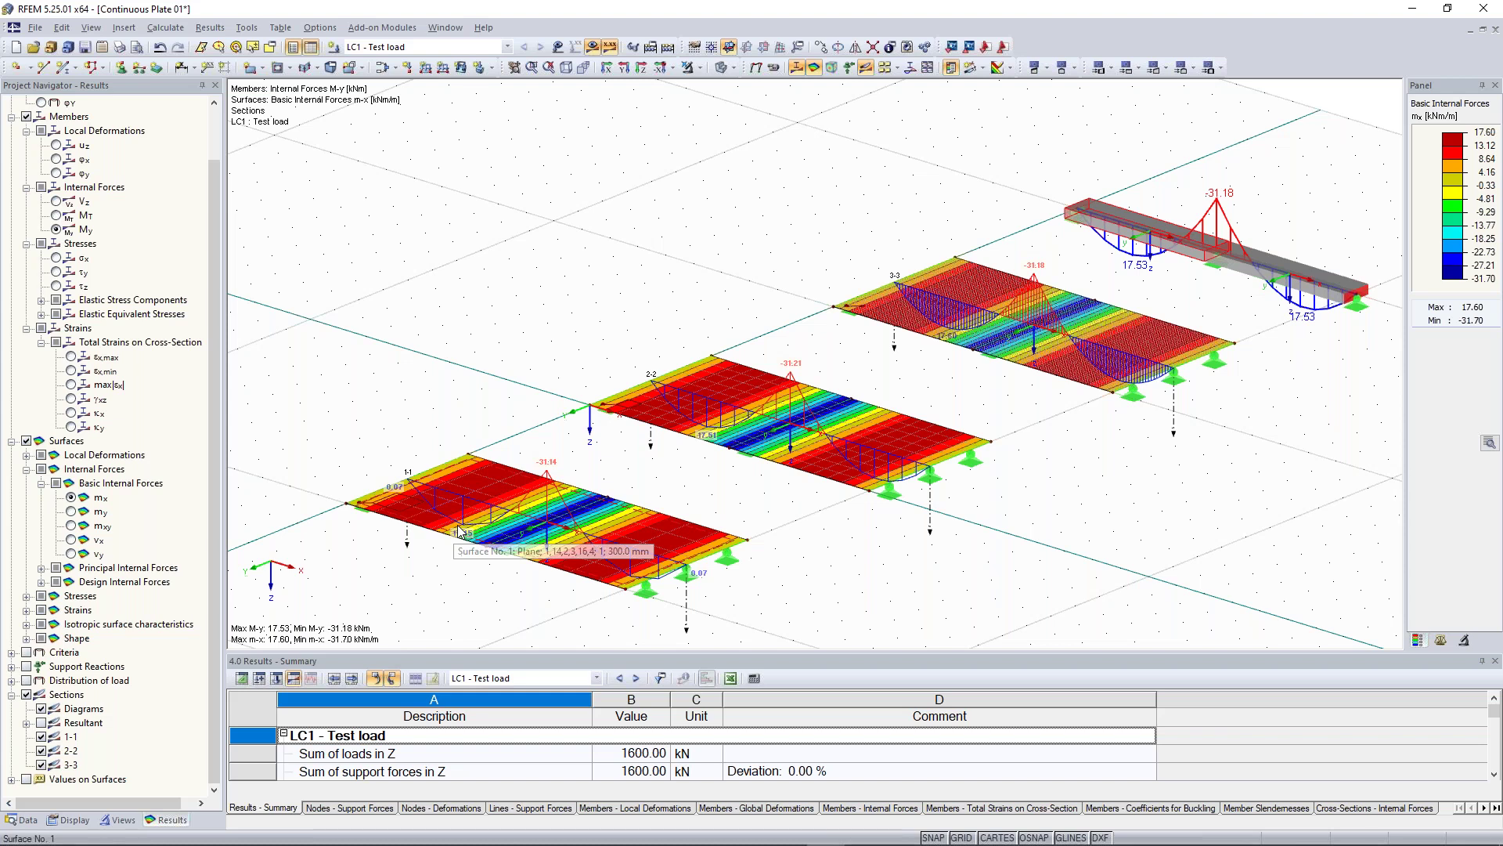
Step: Examine the span and support moments mx of each plate up close, from section 1-1 to 3-3, against the beam's moments
scroll(460, 532, up, 3)
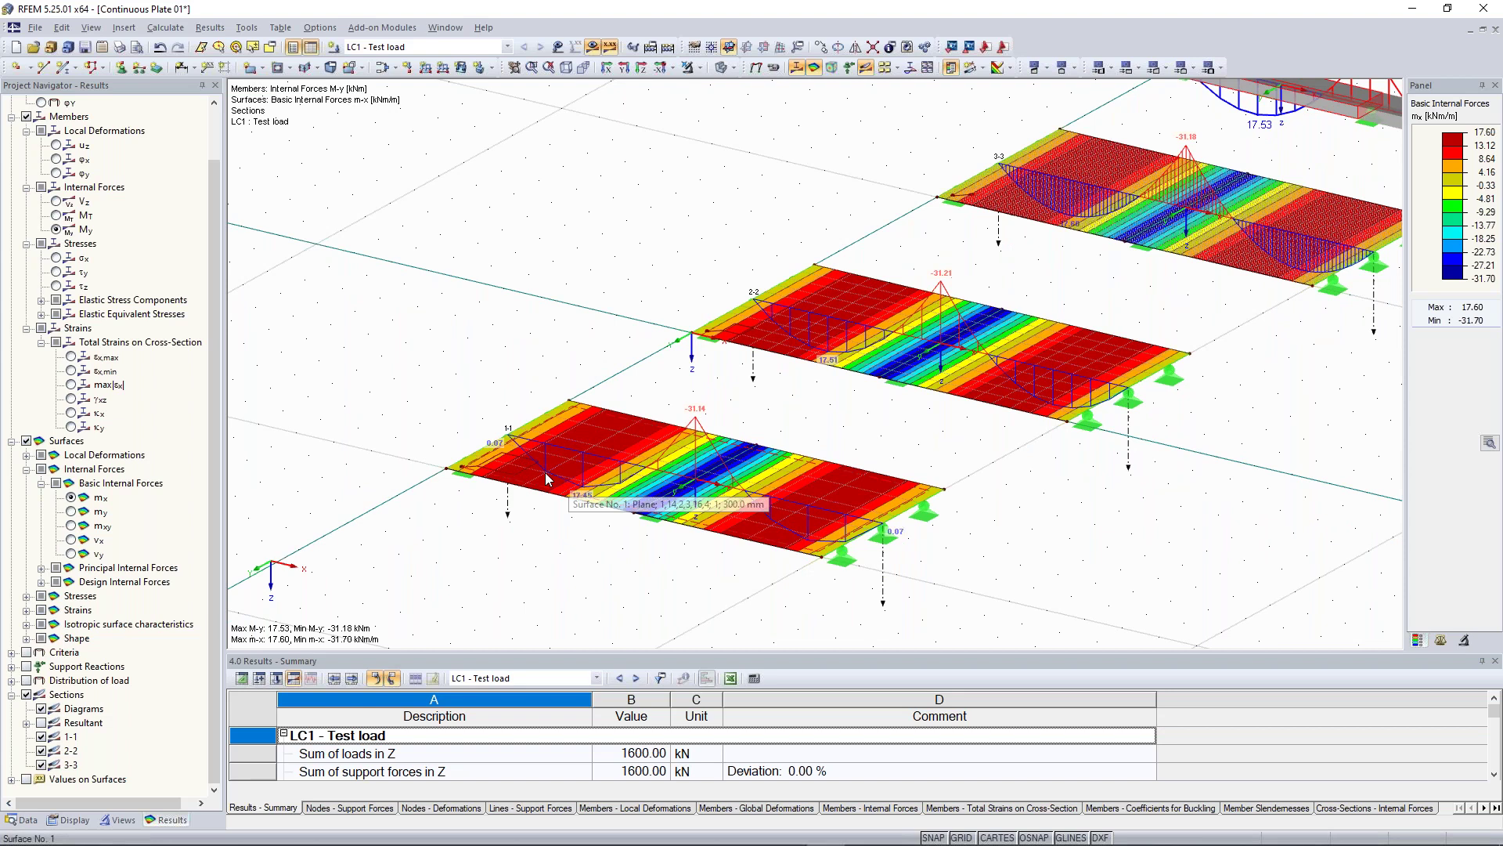
scroll(521, 447, up, 1)
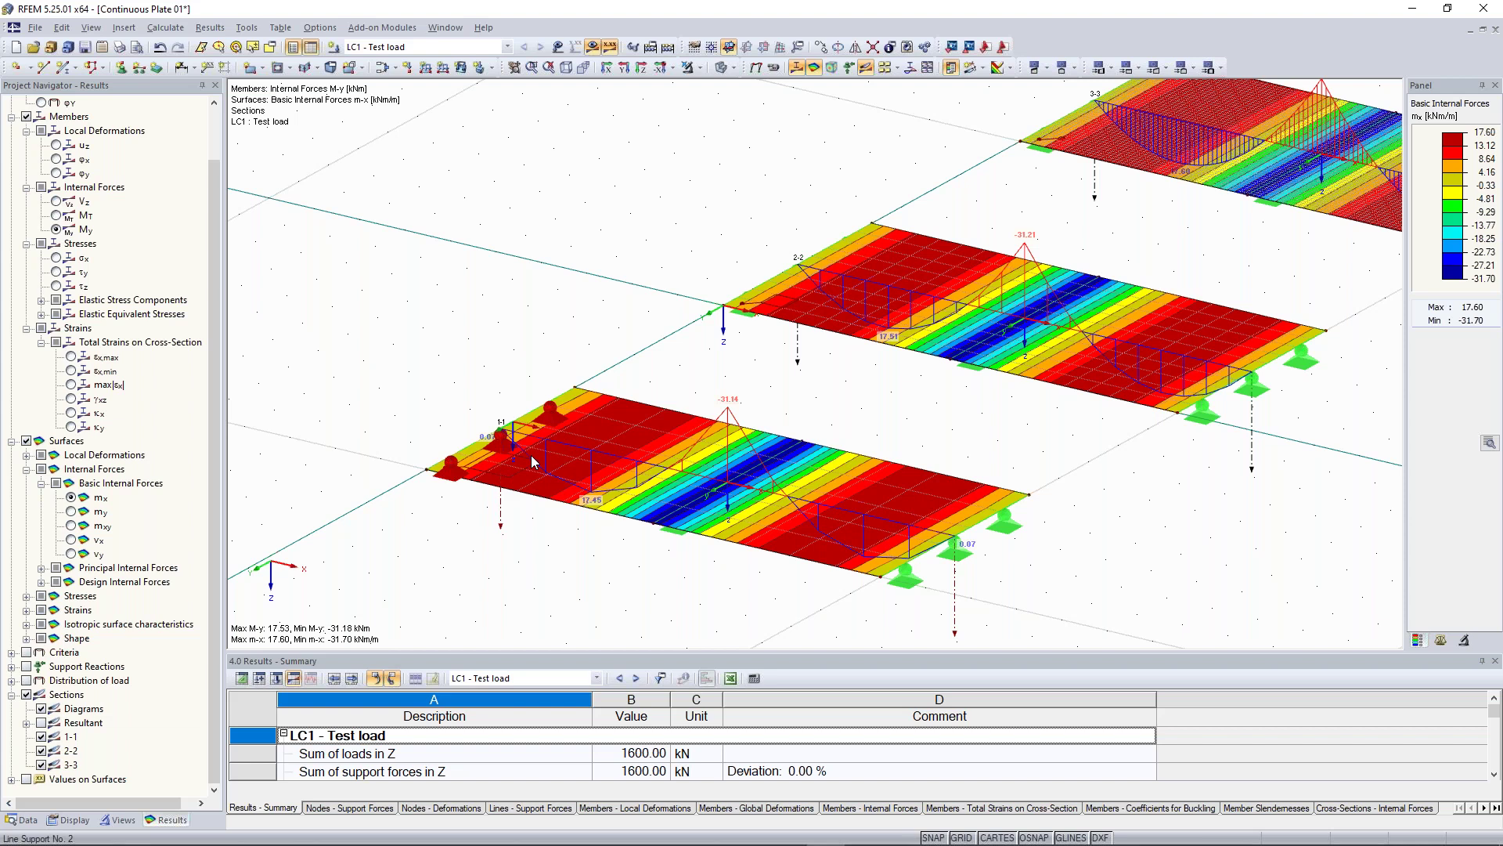
middle_drag(506, 493, 321, 636)
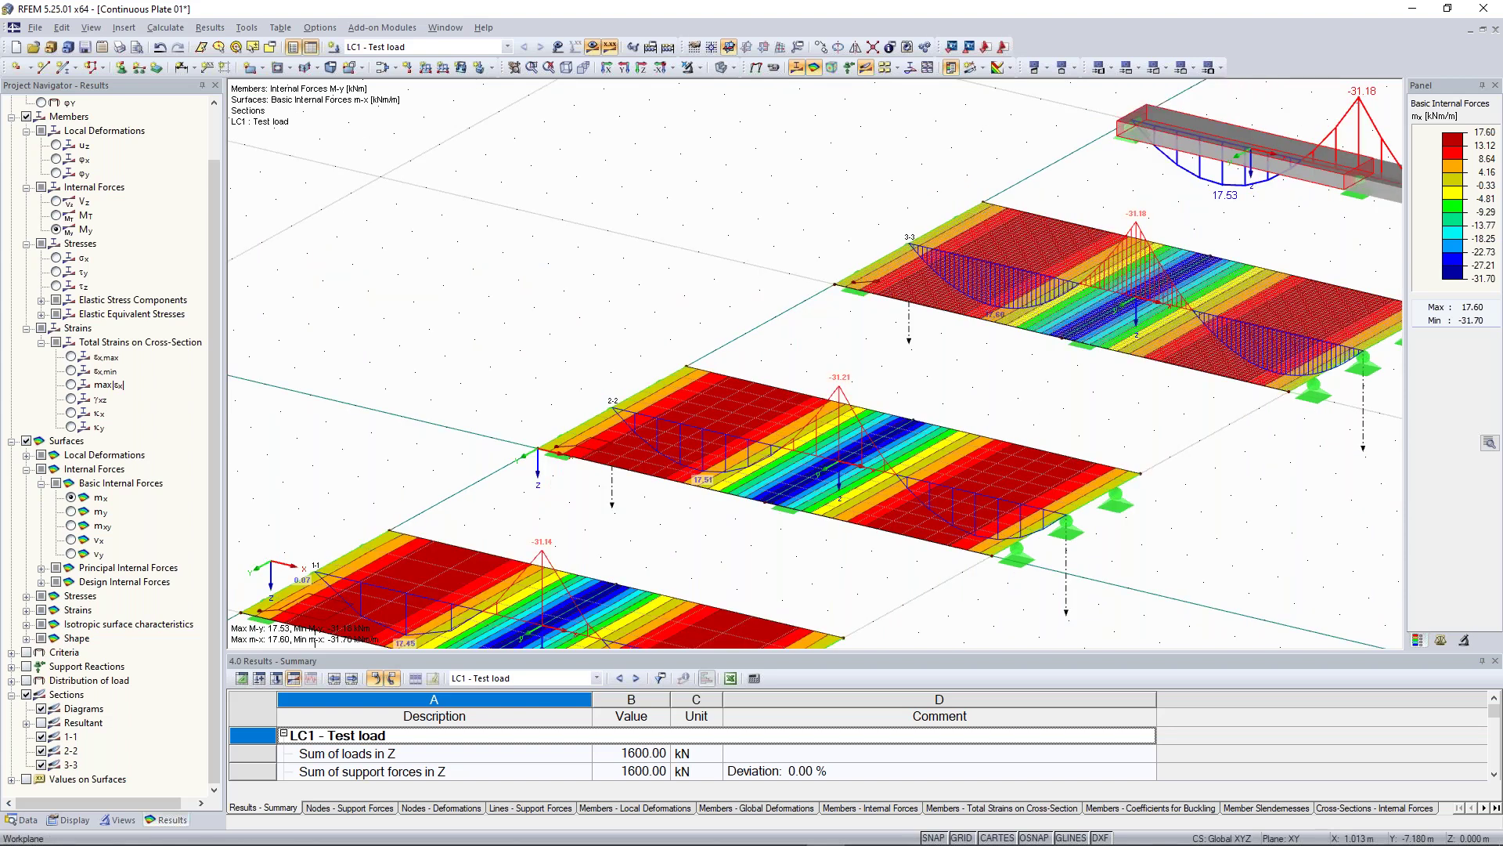
scroll(802, 339, up, 3)
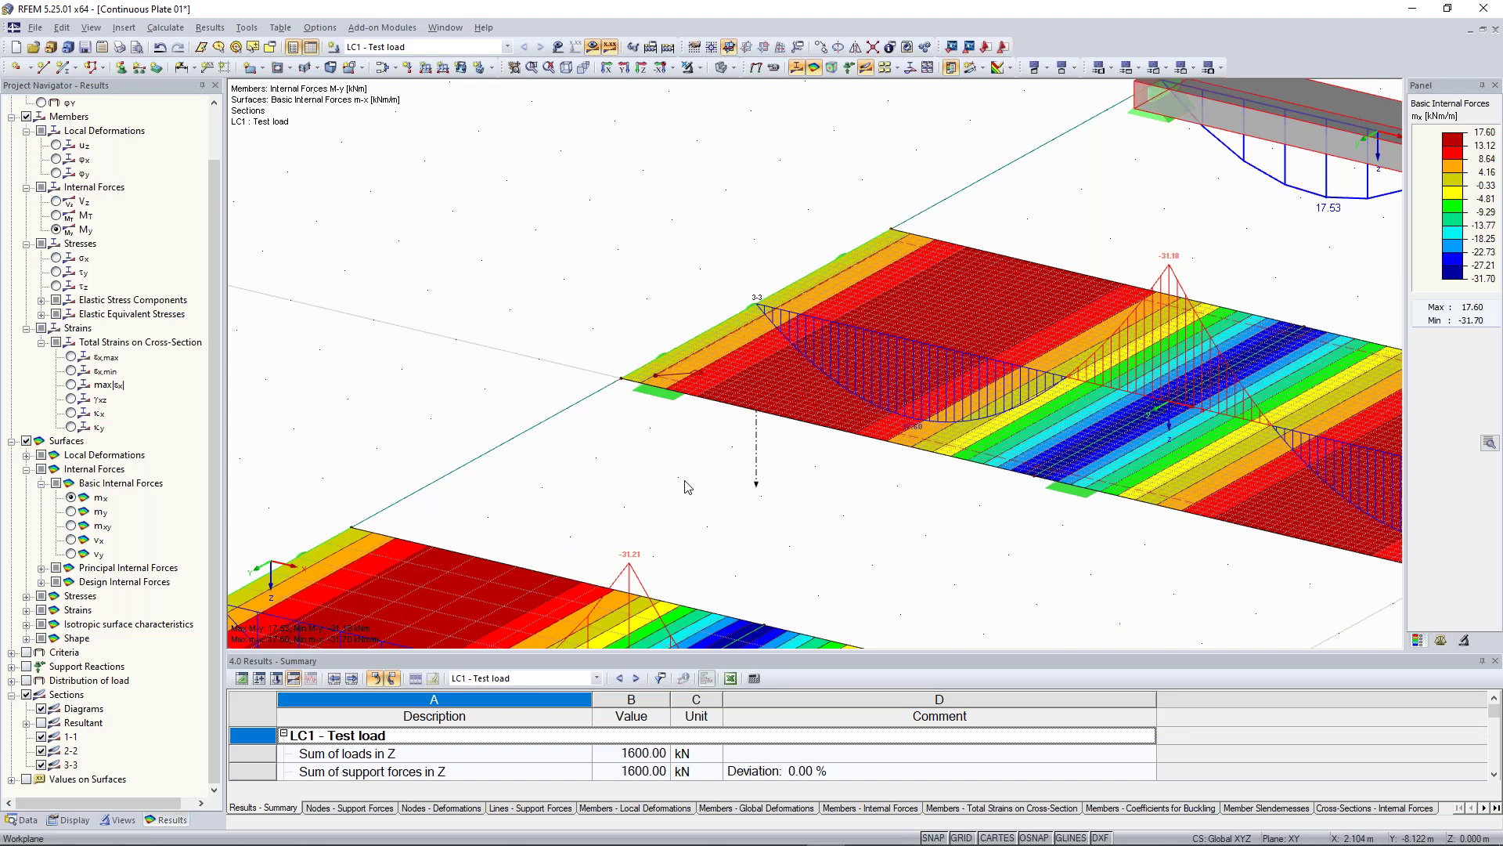
scroll(685, 485, down, 4)
scroll(530, 469, up, 1)
middle_drag(530, 468, 853, 251)
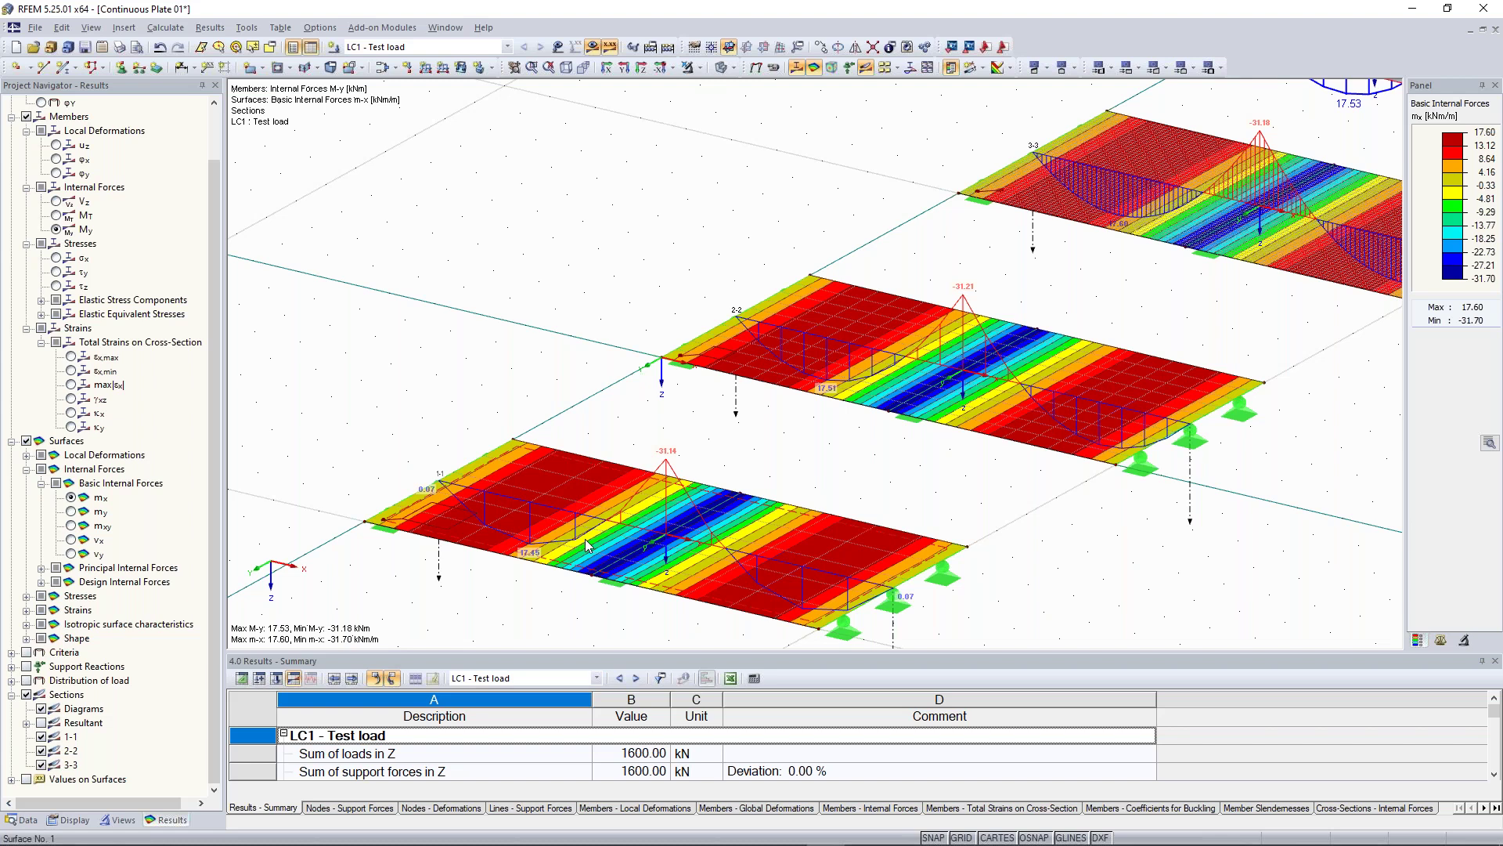
scroll(836, 403, up, 2)
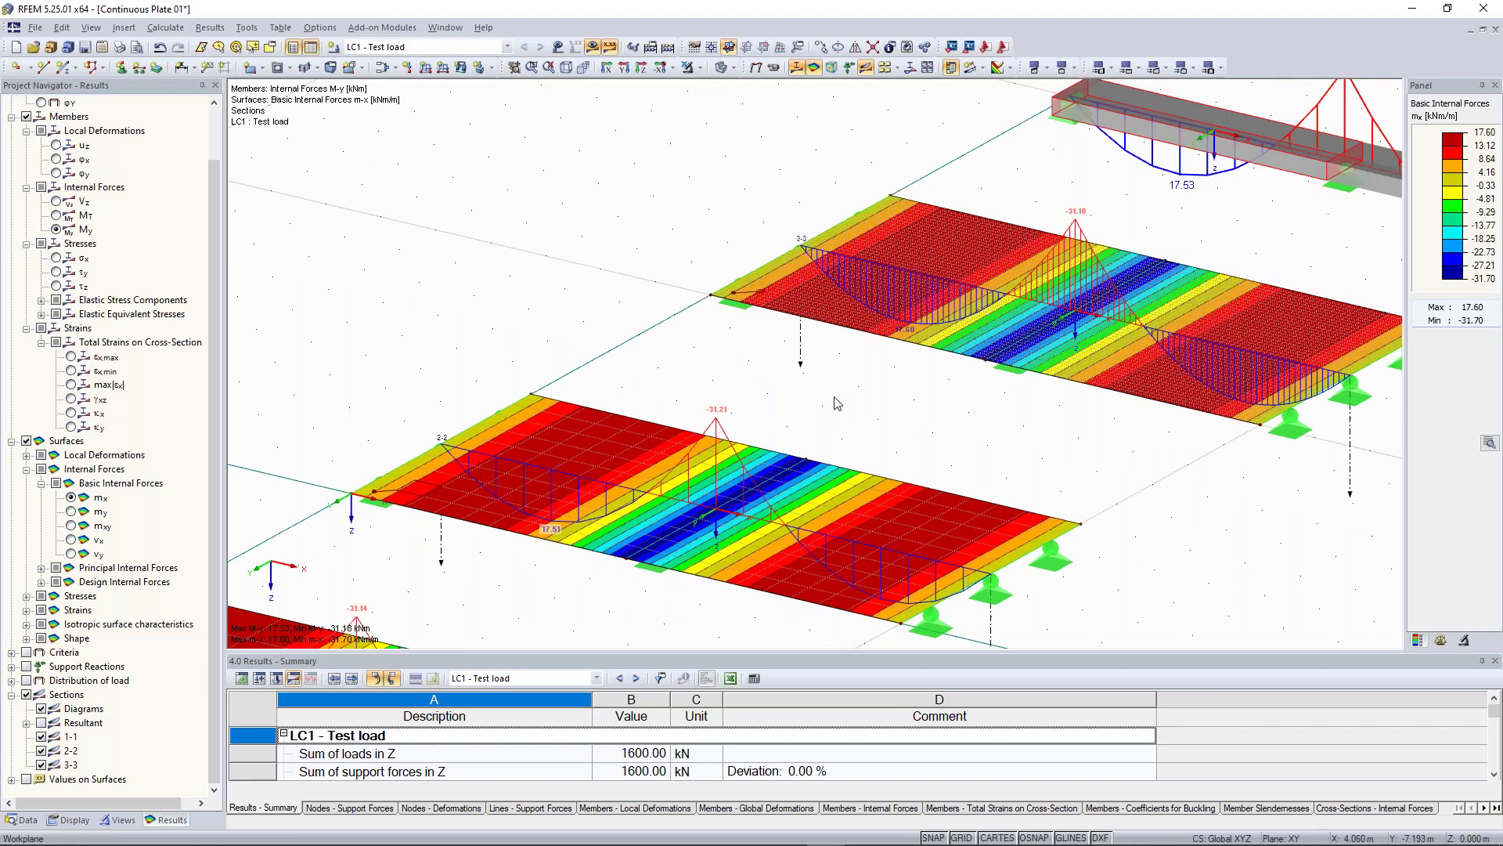
scroll(655, 386, down, 2)
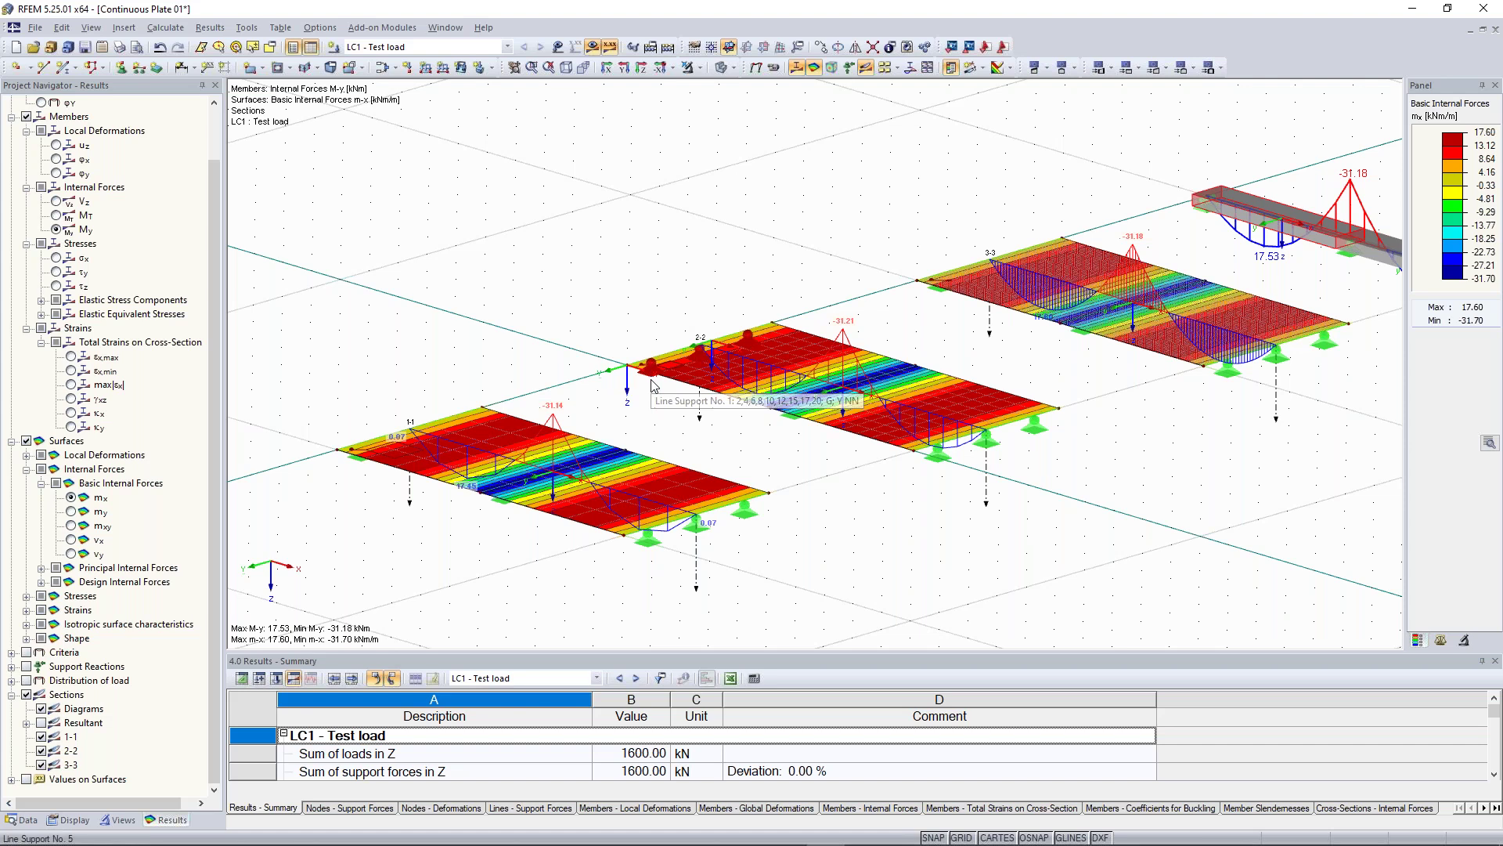
middle_drag(940, 149, 753, 270)
scroll(753, 270, up, 2)
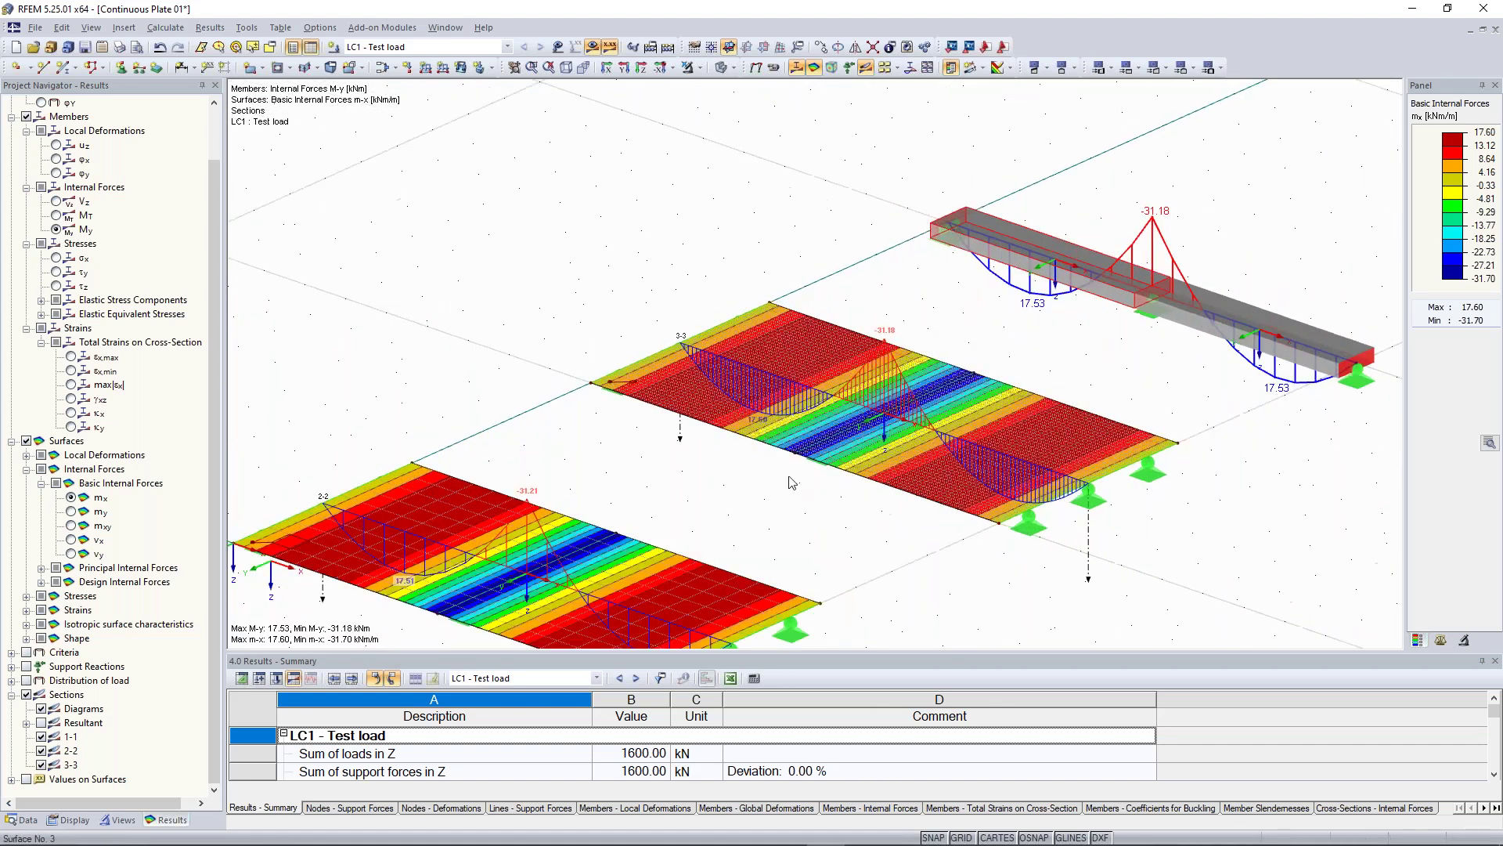
scroll(783, 484, down, 2)
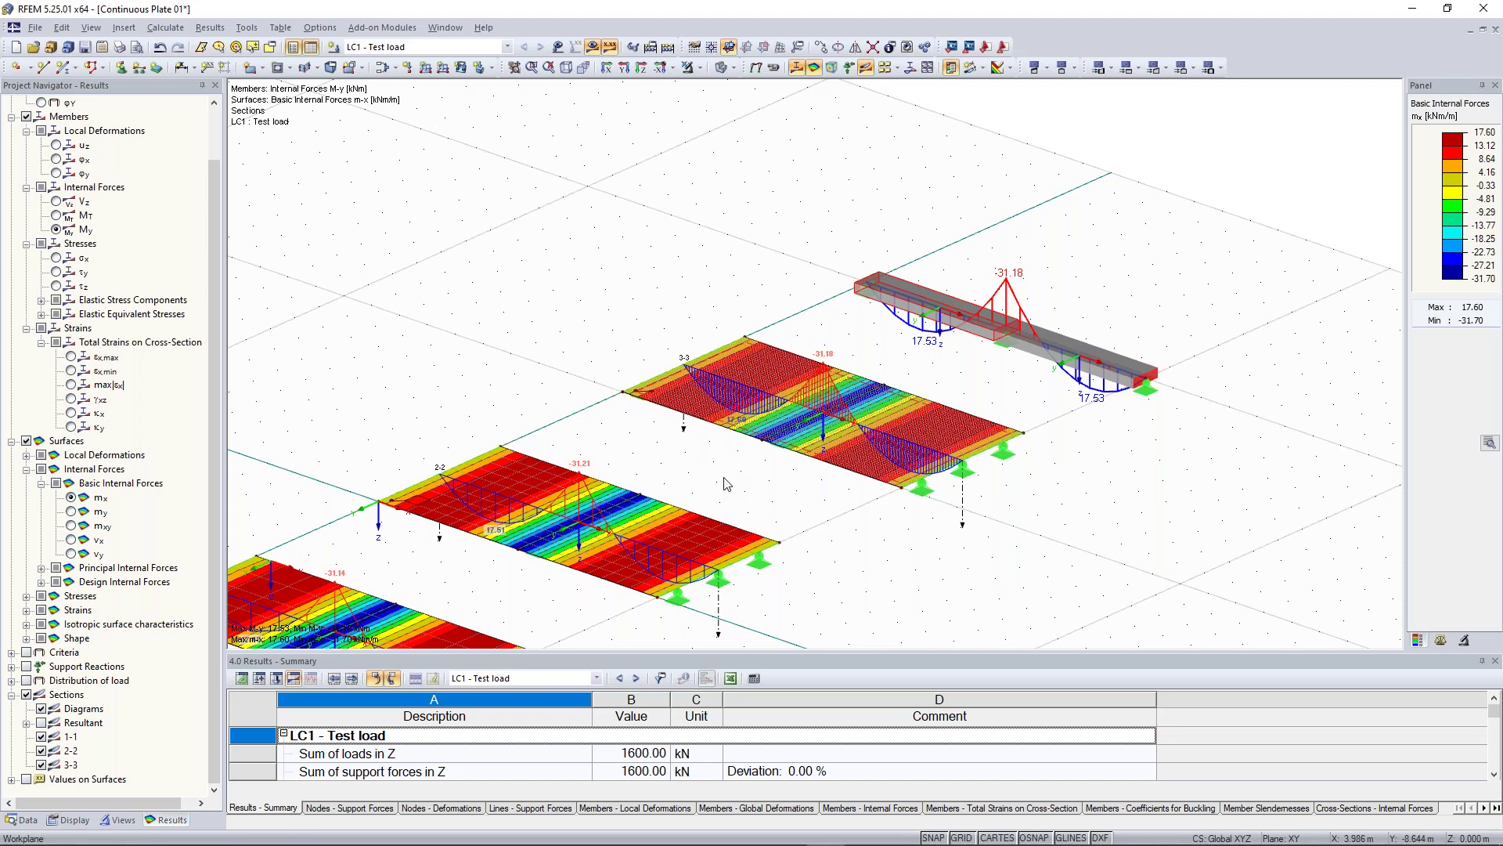
Step: View the mx result diagrams of section 1-1 and section 3-3 and close the section diagram window
ctrl+middle_drag(724, 478, 1088, 322)
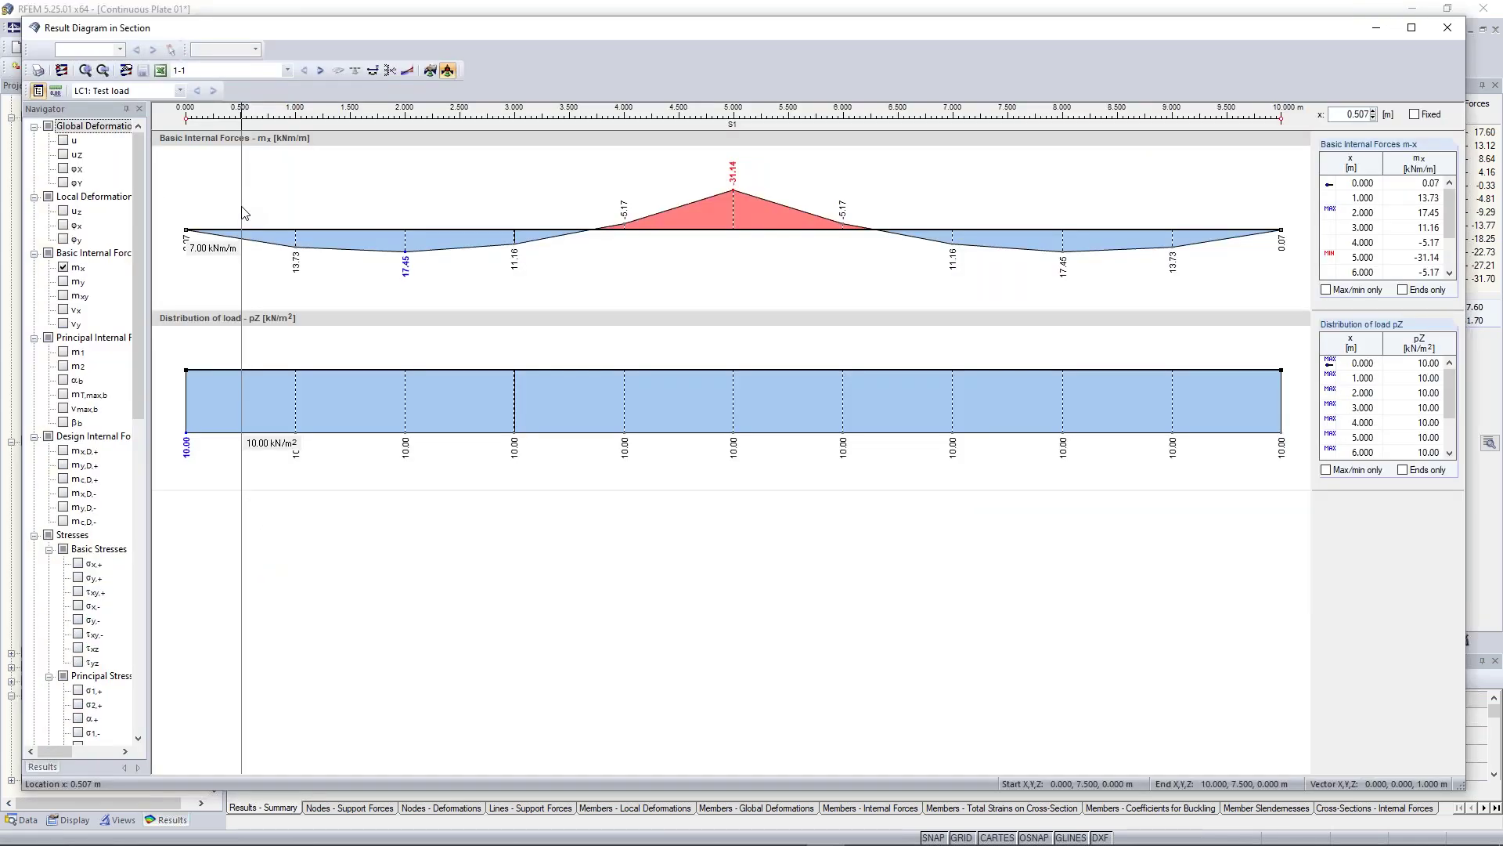
click(252, 69)
click(221, 106)
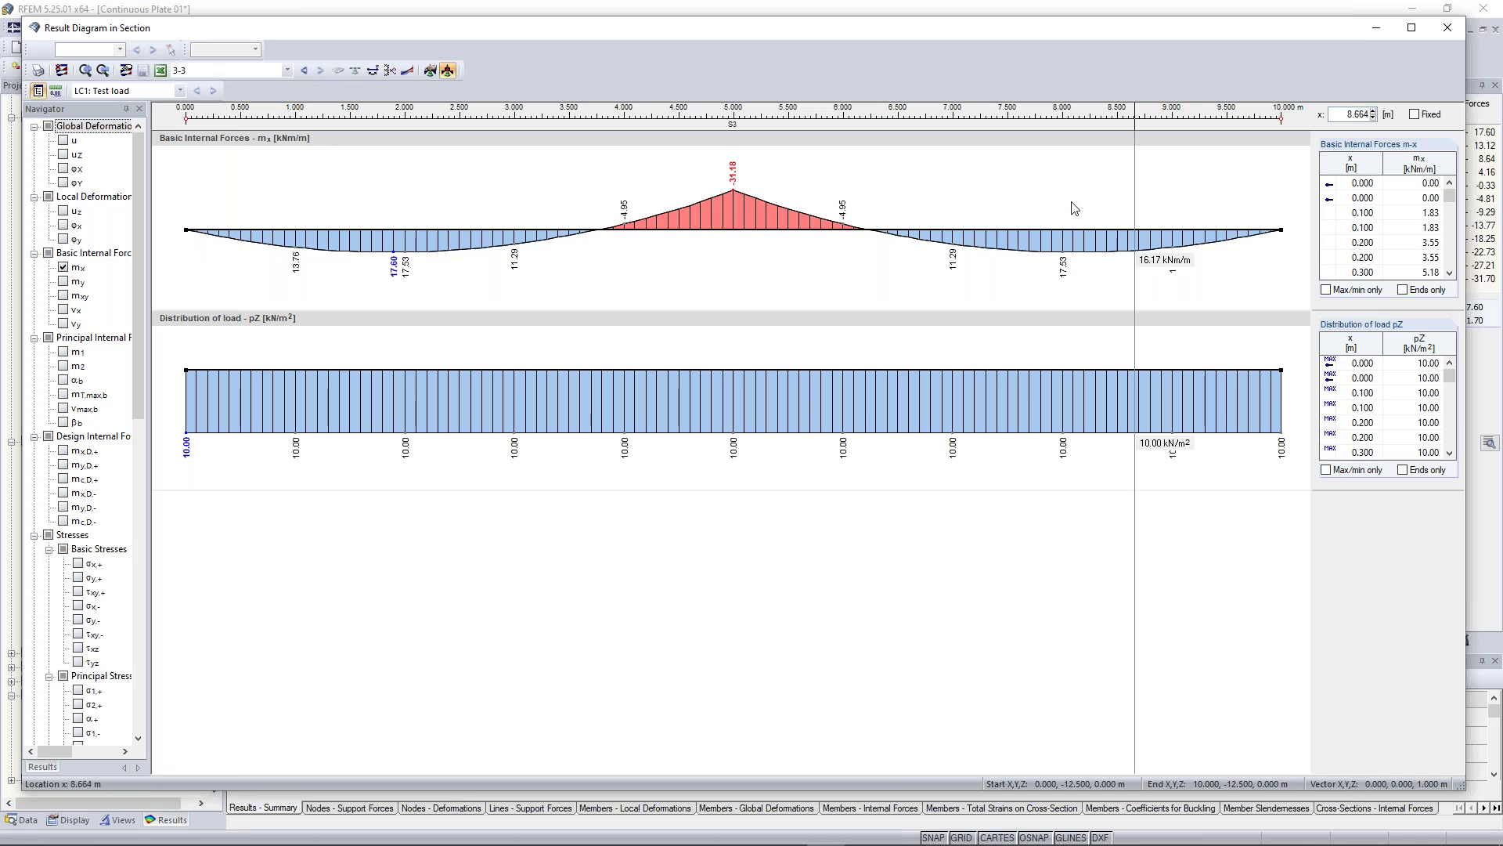
click(1448, 29)
ctrl+middle_drag(1104, 426, 406, 417)
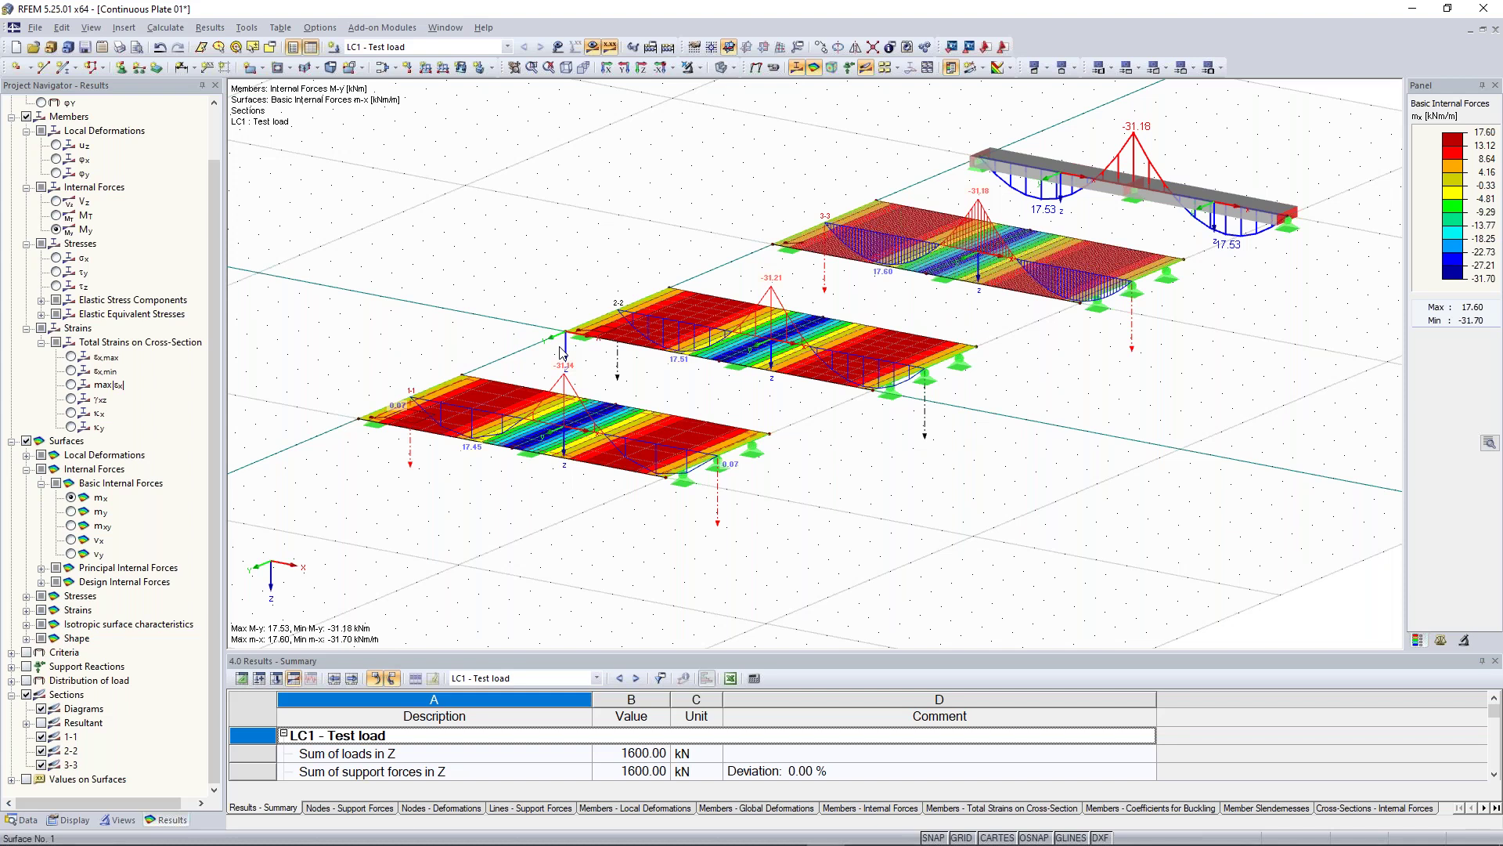
ctrl+middle_drag(562, 354, 865, 353)
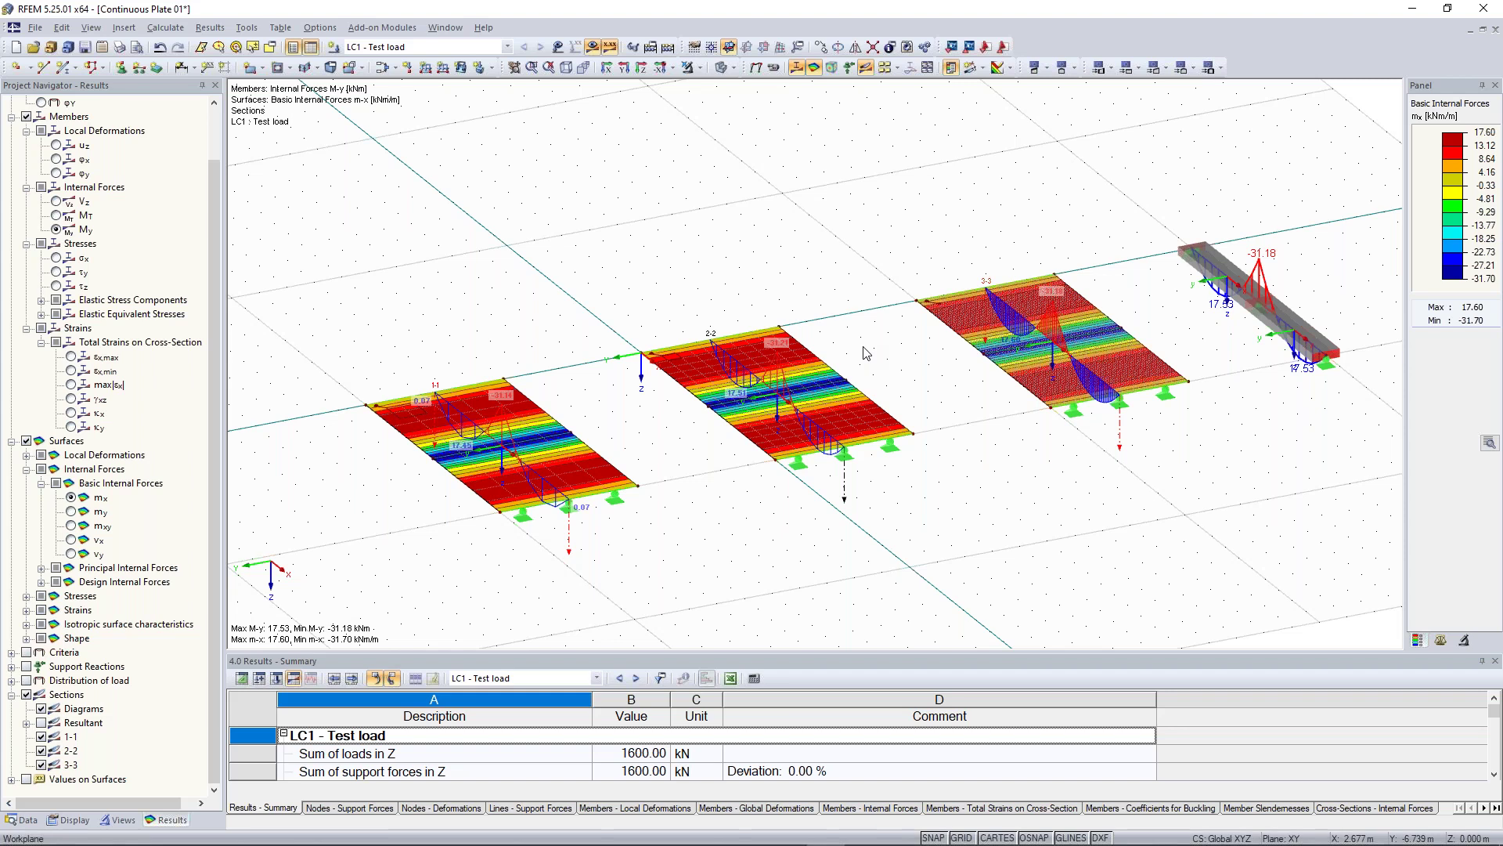
scroll(783, 353, up, 1)
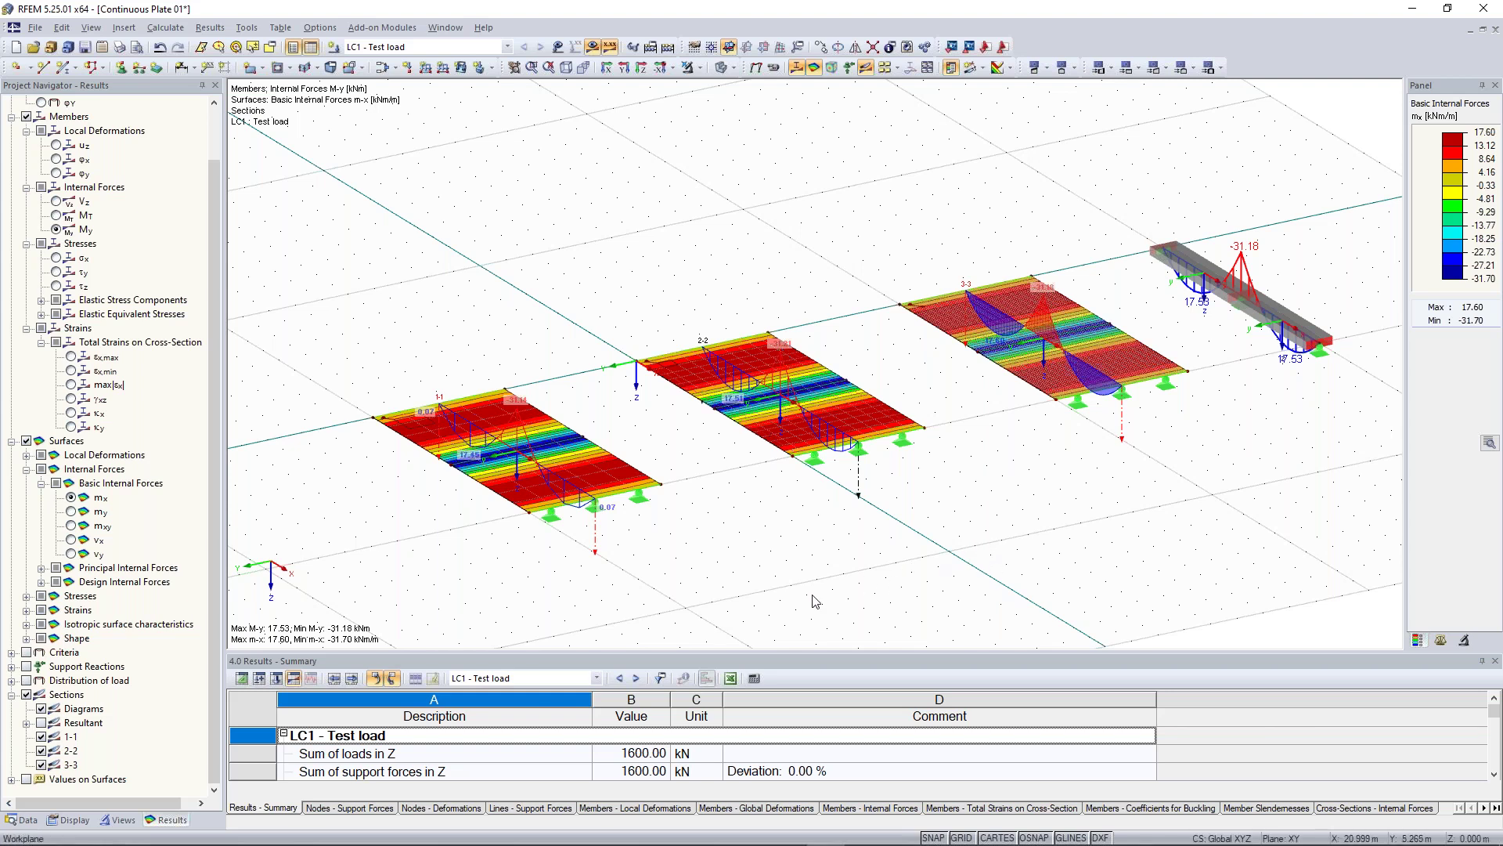
ctrl+middle_drag(684, 571, 957, 479)
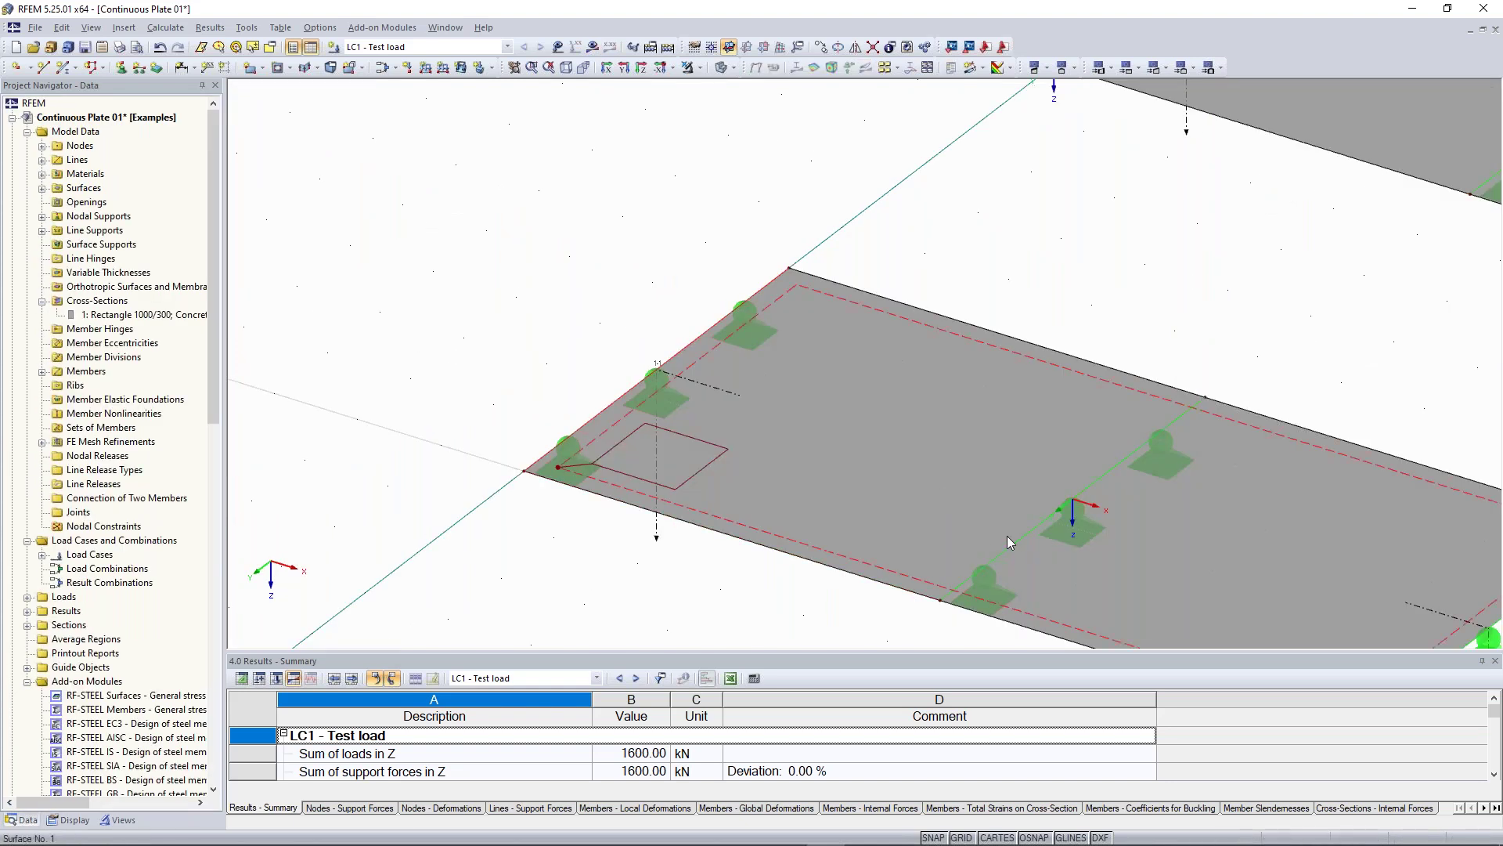
Step: Examine the surface FE mesh refinement assigned to each of the three plates with the results hidden
ctrl+middle_drag(910, 352, 556, 219)
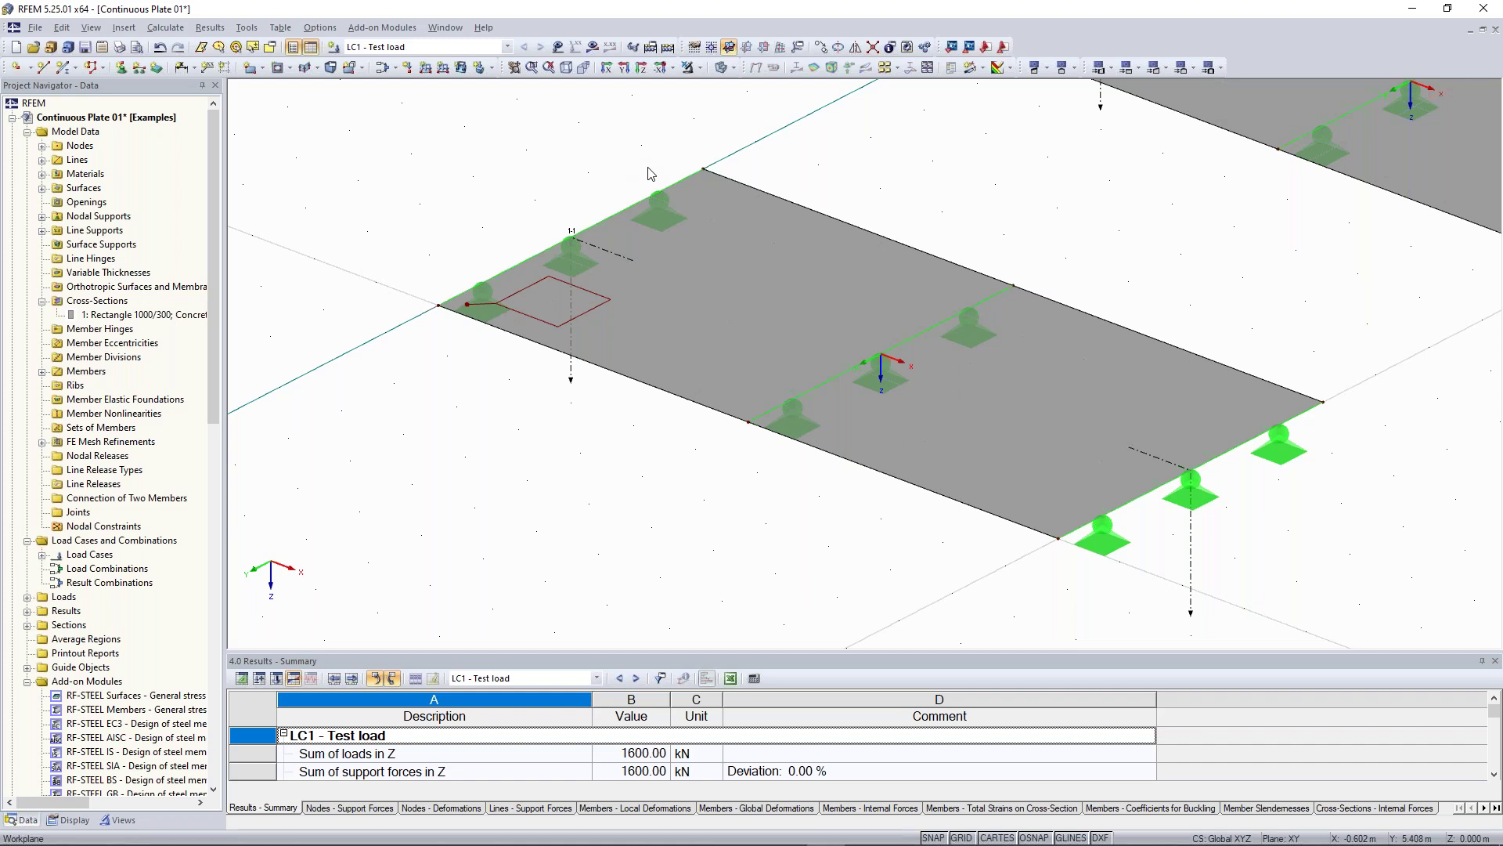
scroll(483, 399, up, 1)
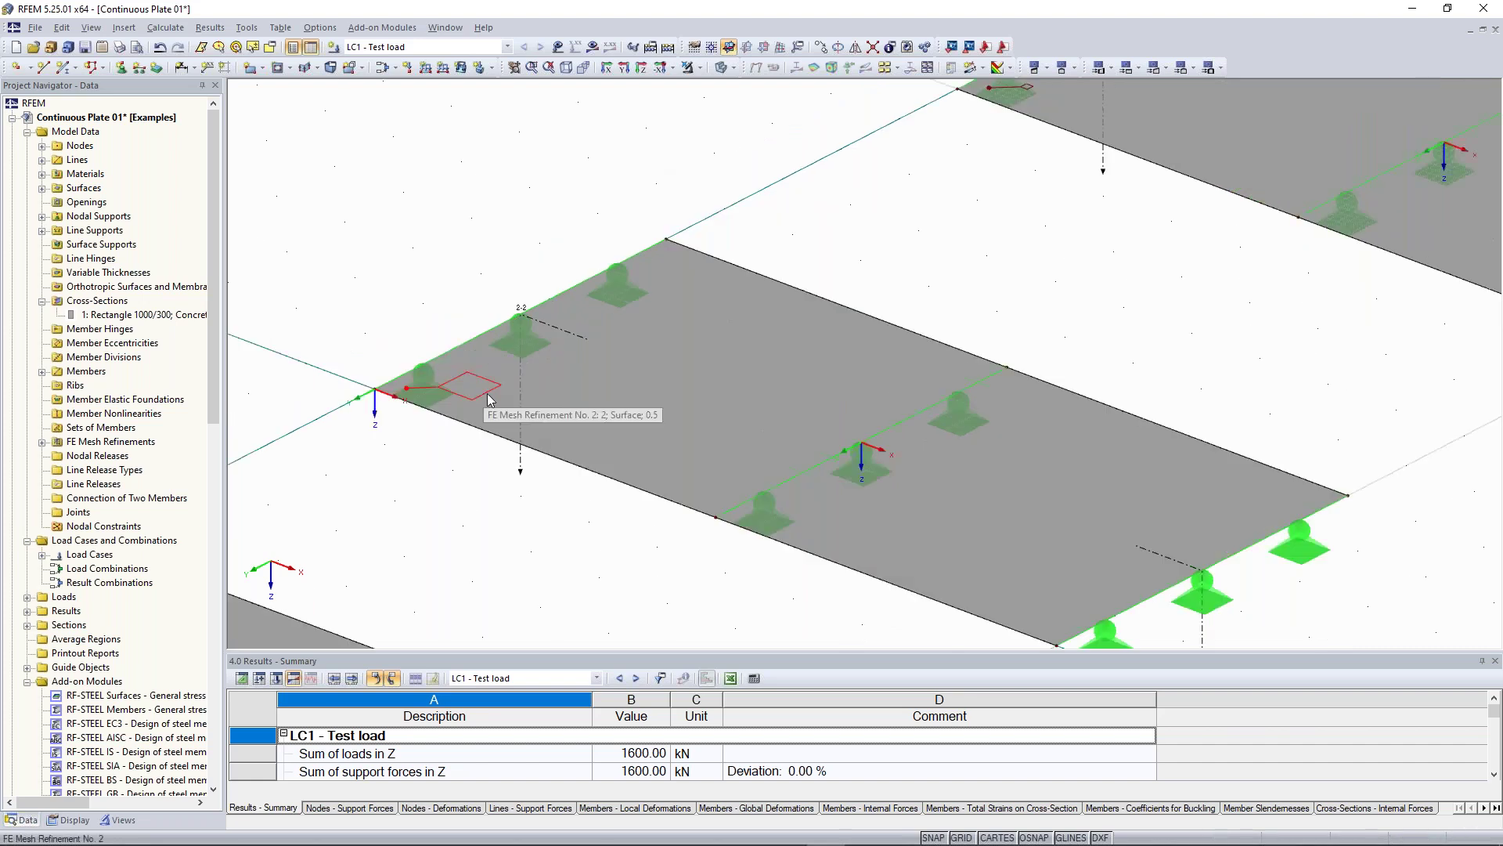
scroll(683, 359, down, 1)
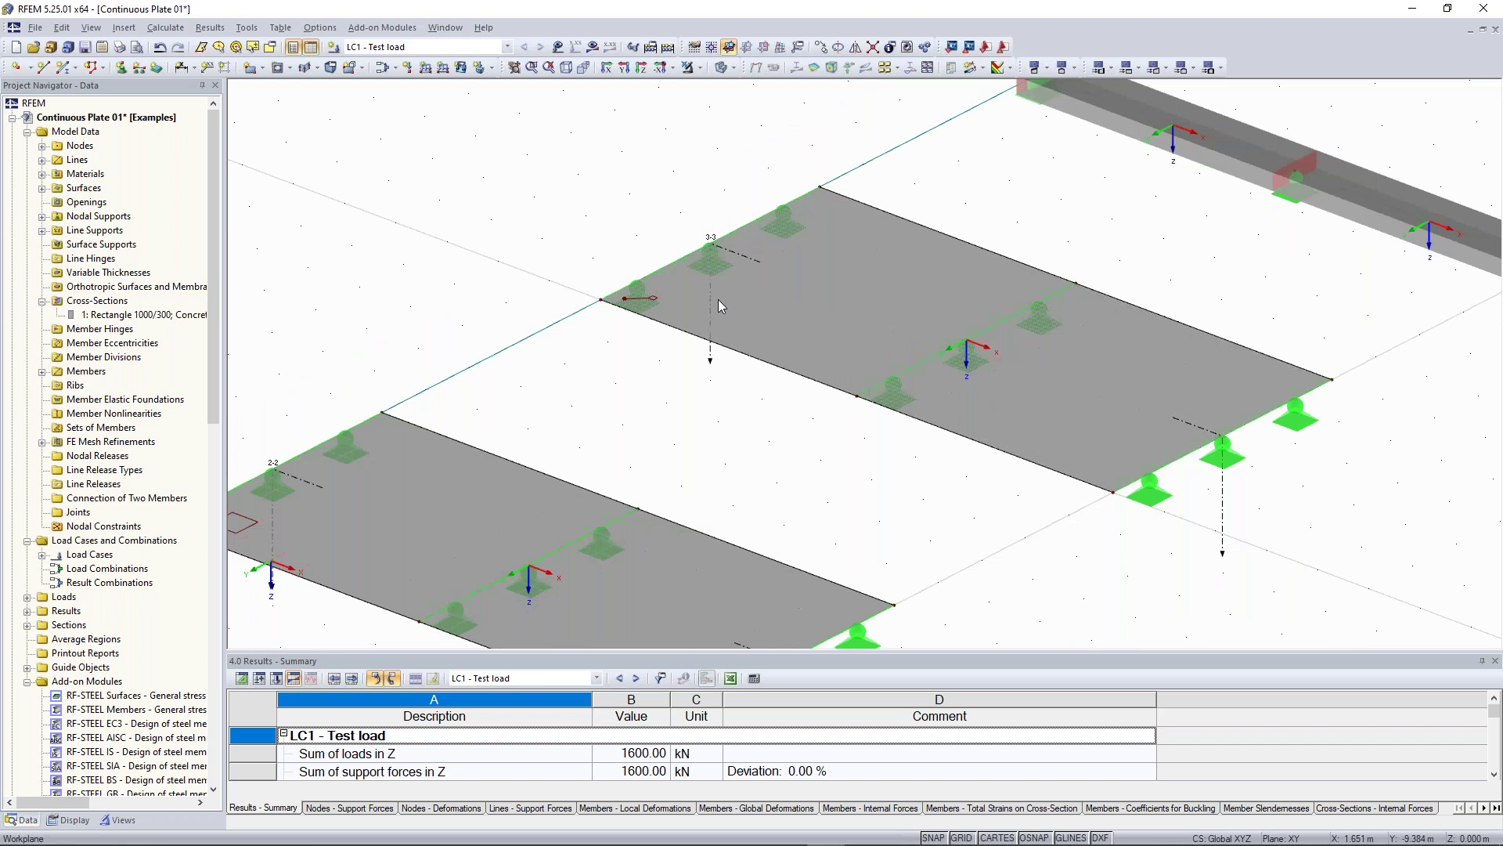
scroll(717, 299, up, 1)
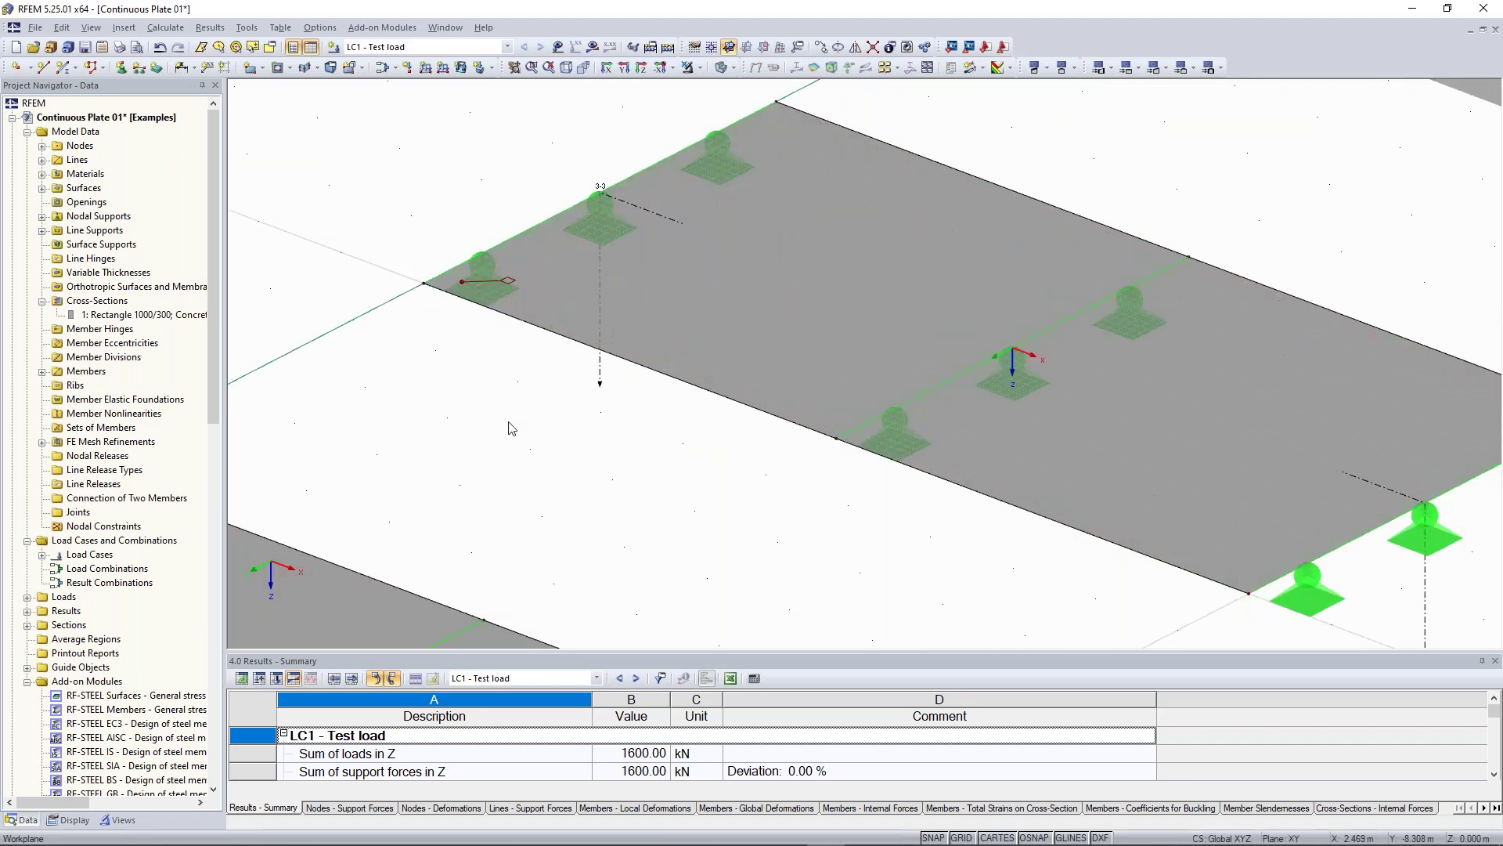
scroll(511, 428, down, 1)
scroll(593, 340, down, 1)
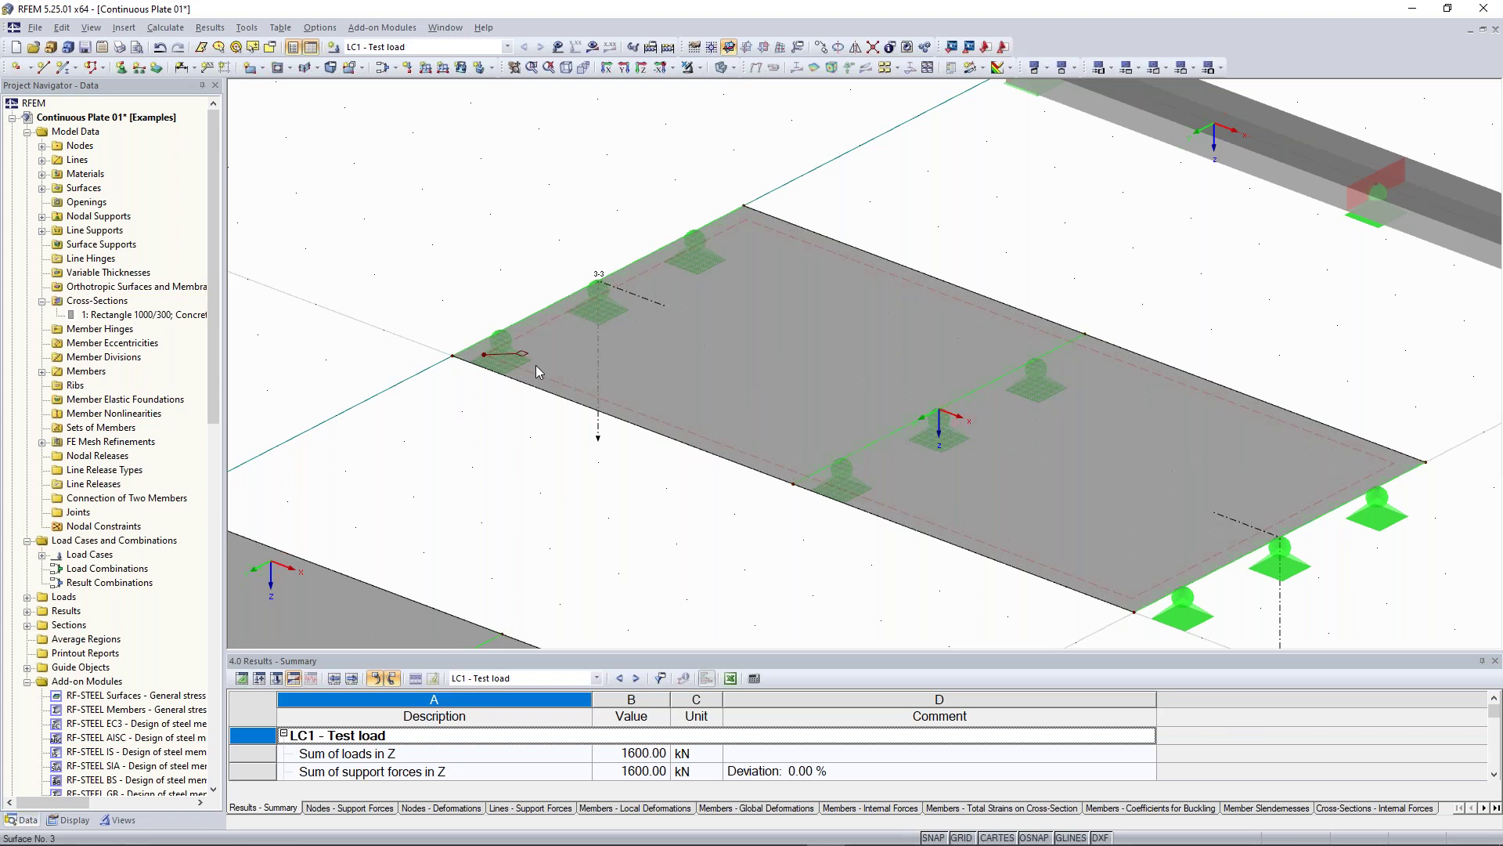
key(F8)
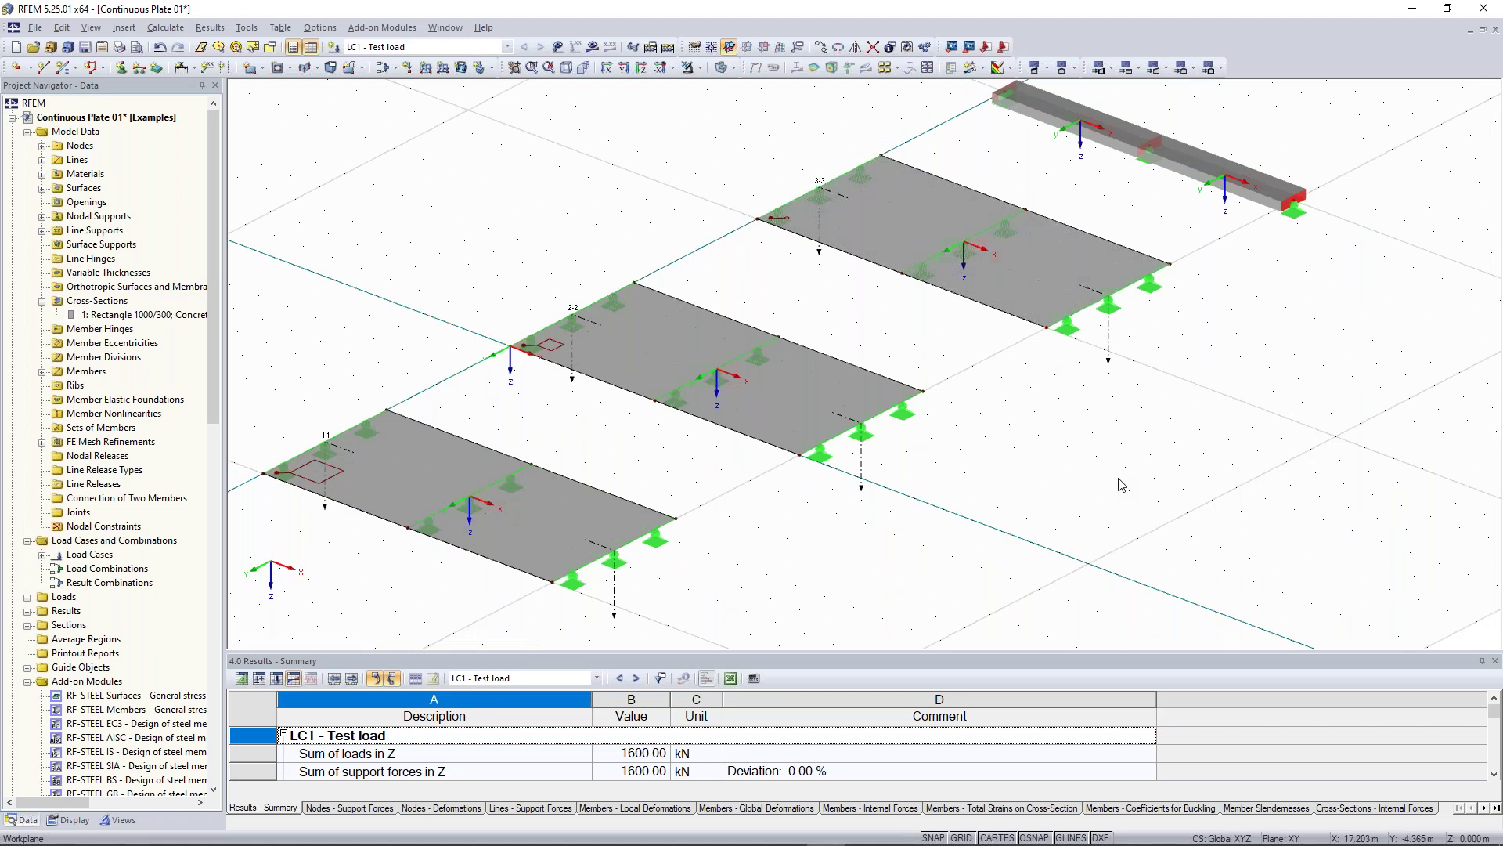
ctrl+middle_drag(1122, 484, 997, 475)
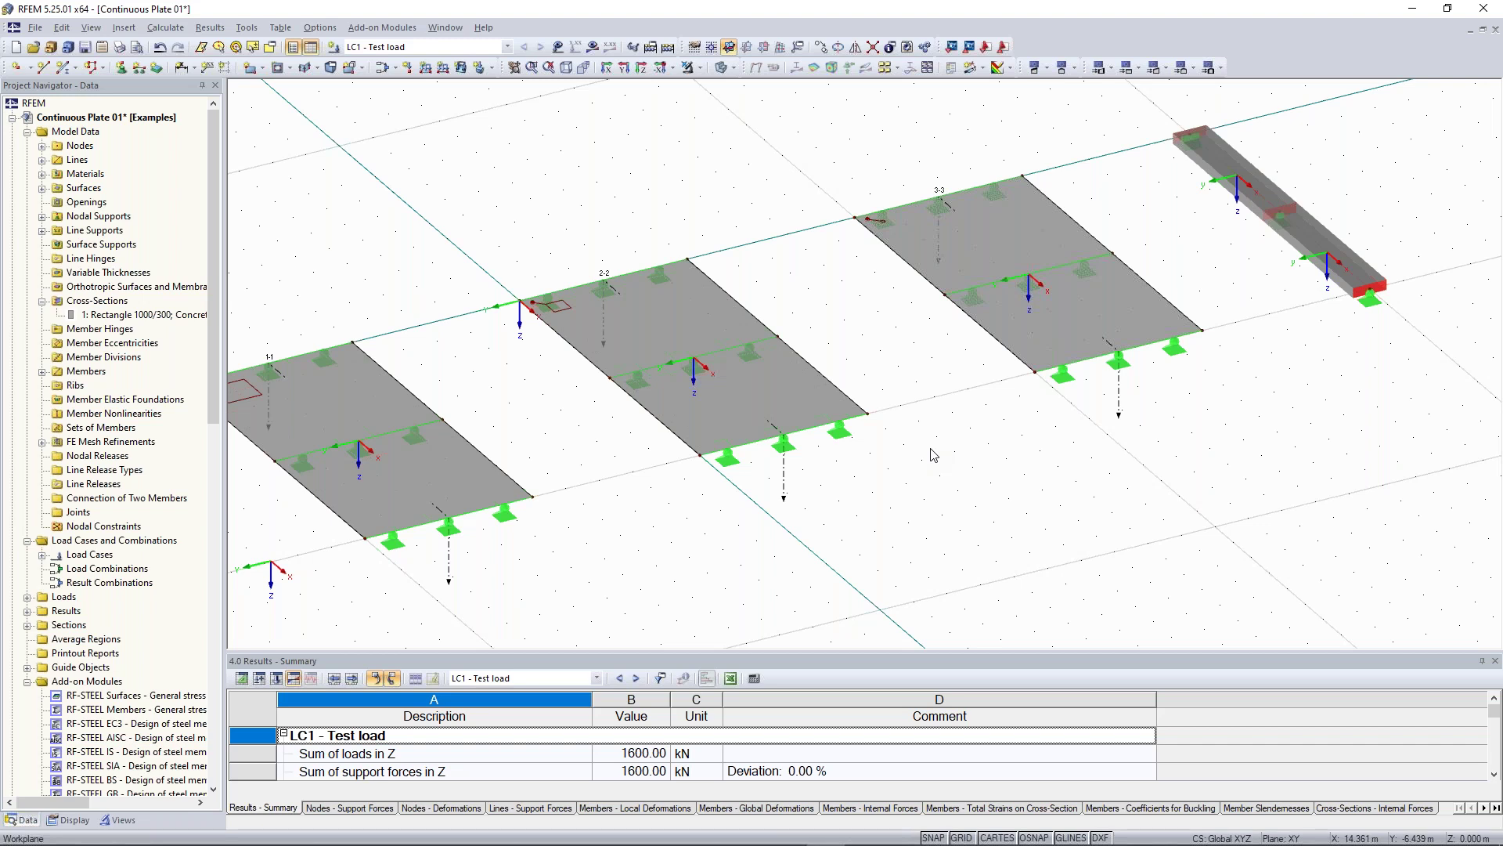
Step: Examine the two-span beam model beside the plates and turn the results display back on
key(alt+Tab)
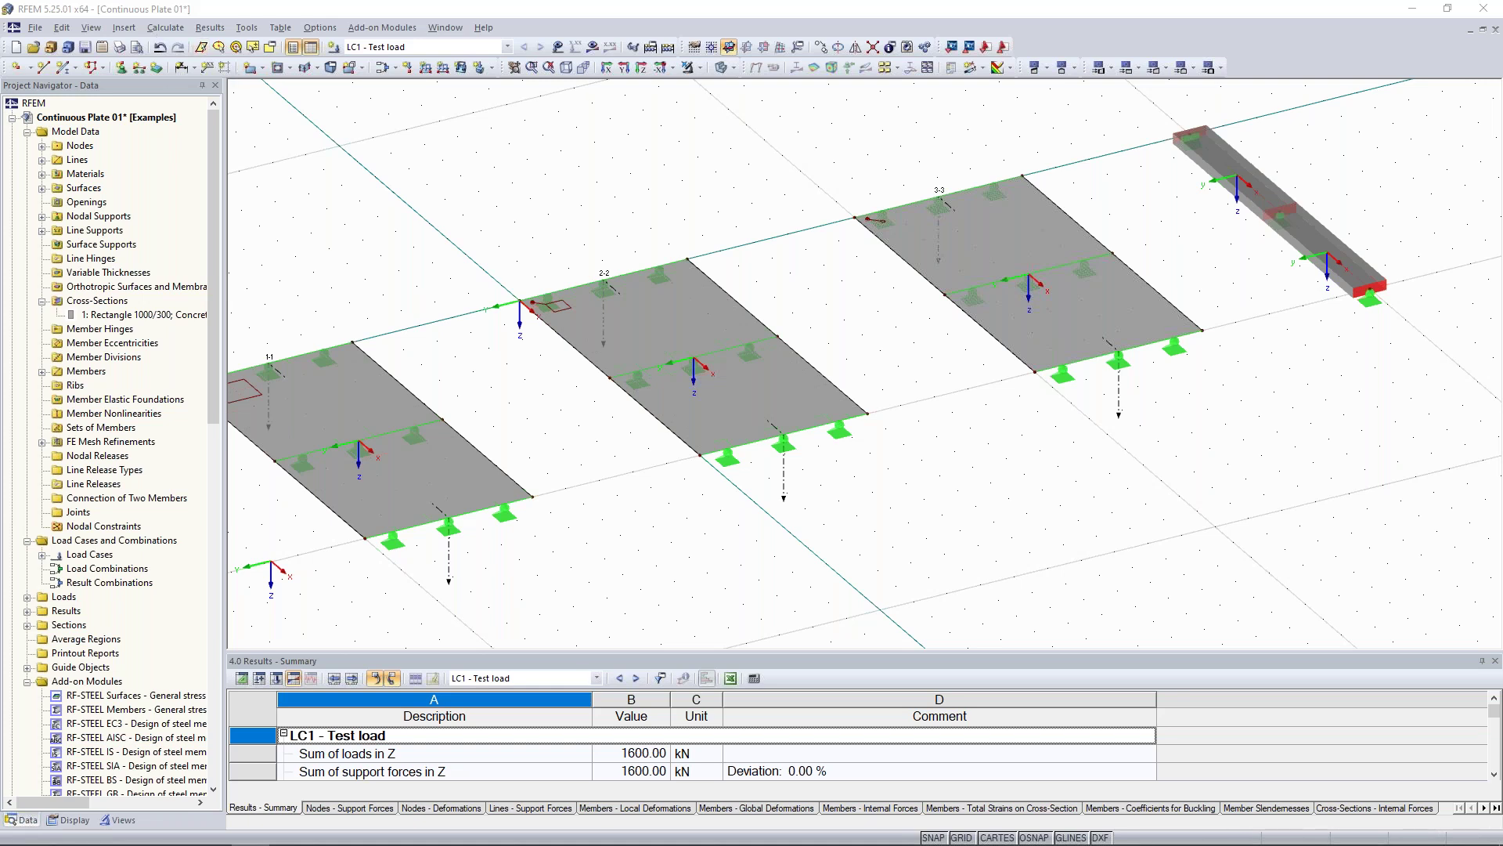
mouse_move(943, 345)
ctrl+middle_down()
mouse_move(1010, 293)
mouse_move(952, 317)
ctrl+middle_up()
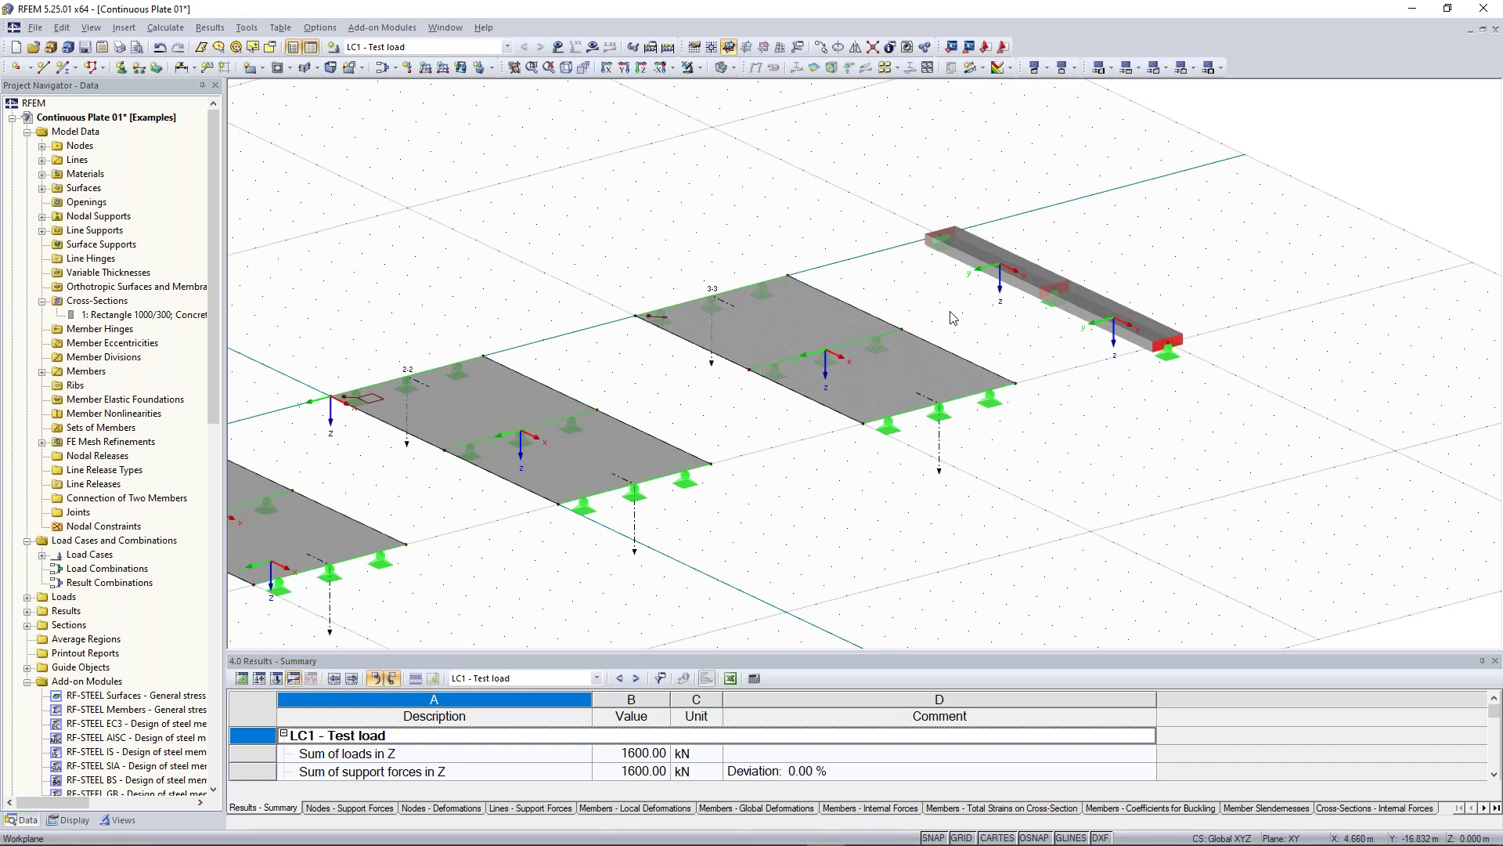
scroll(1250, 269, up, 2)
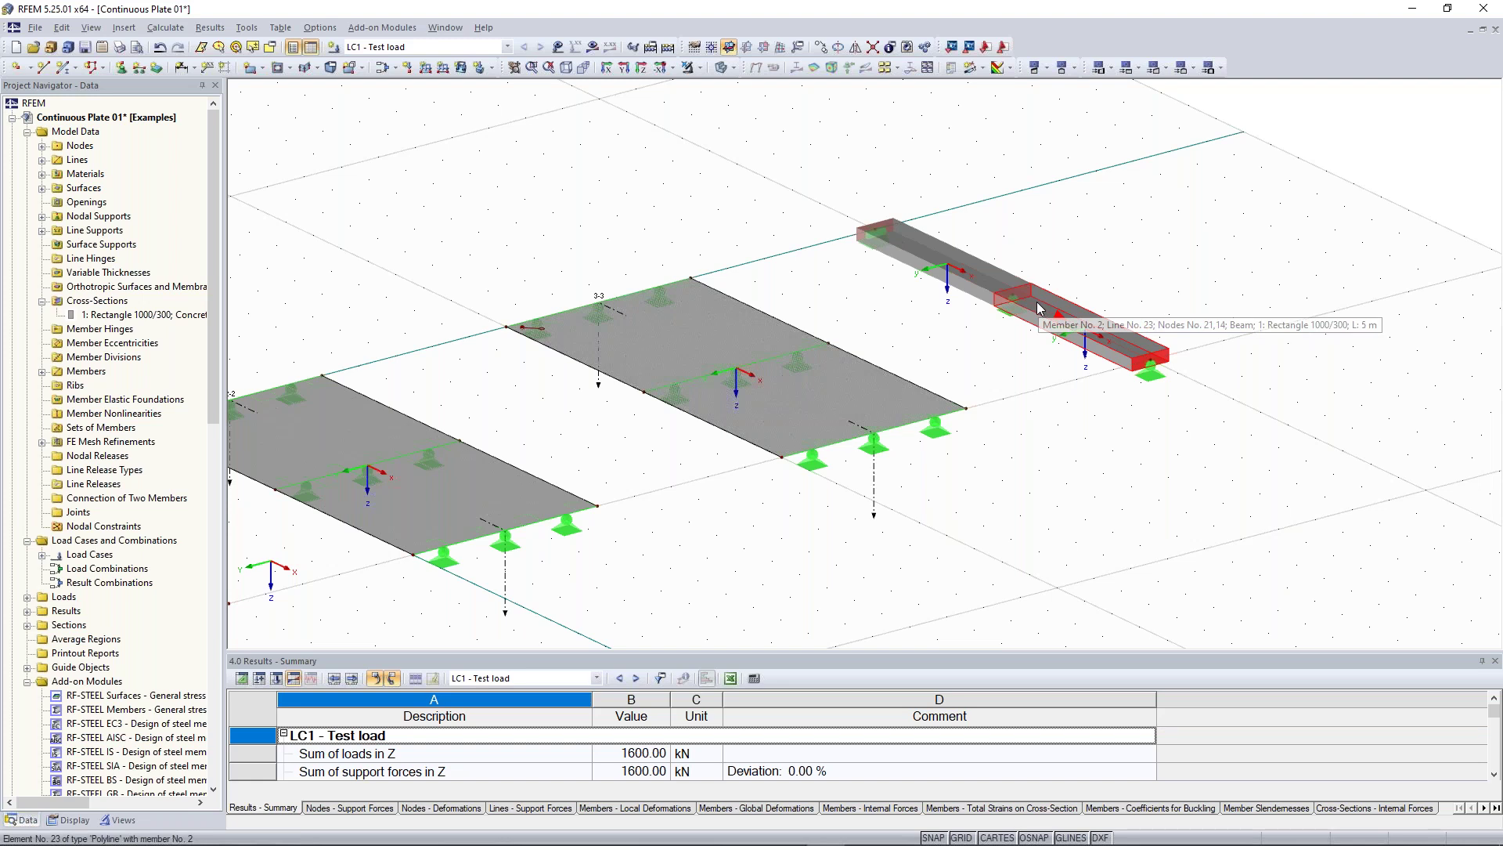
middle_drag(1039, 307, 982, 348)
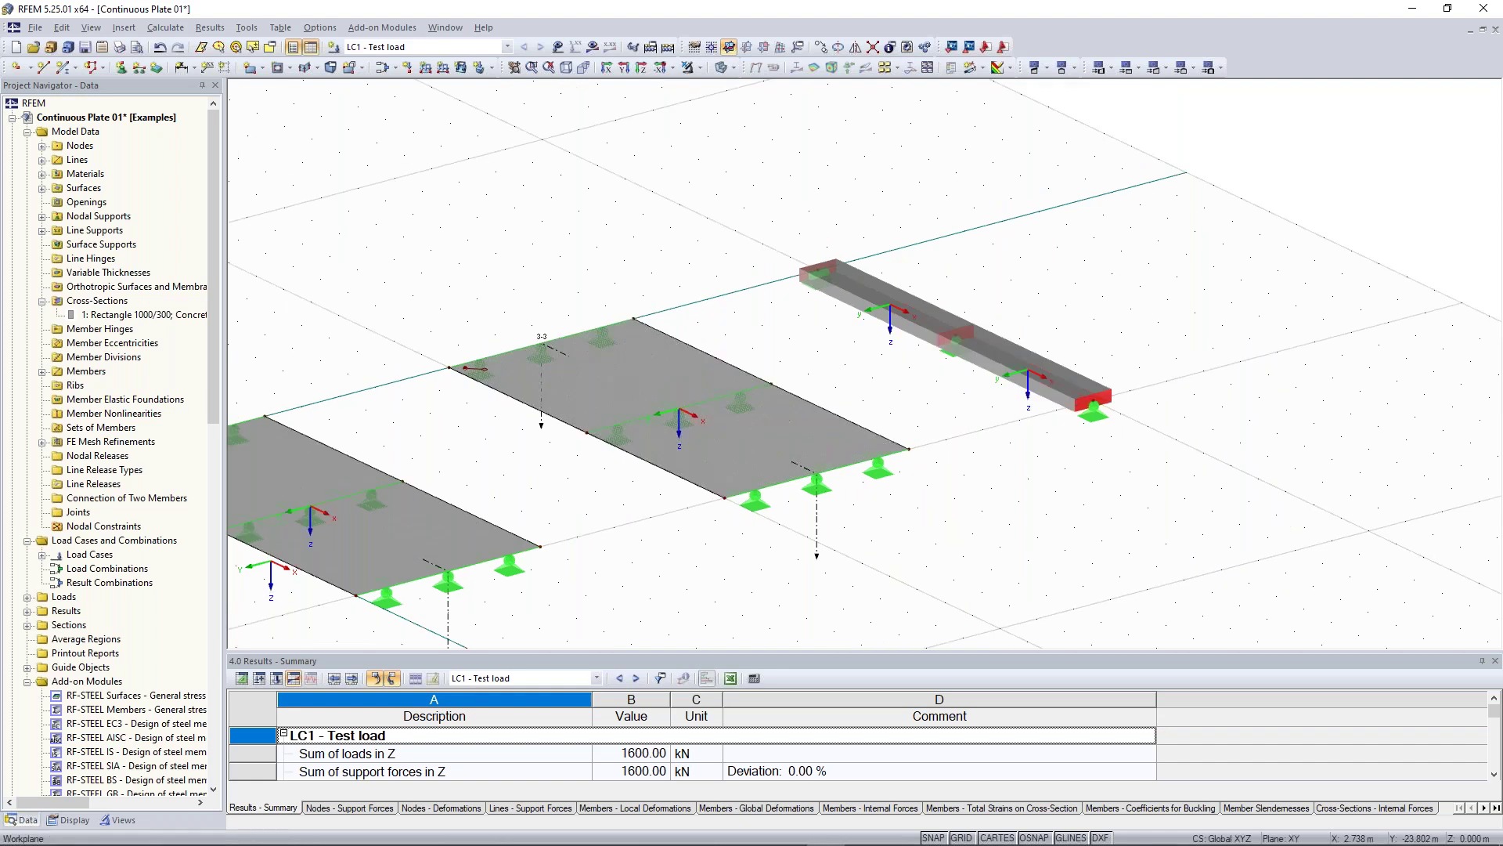
scroll(1049, 125, up, 2)
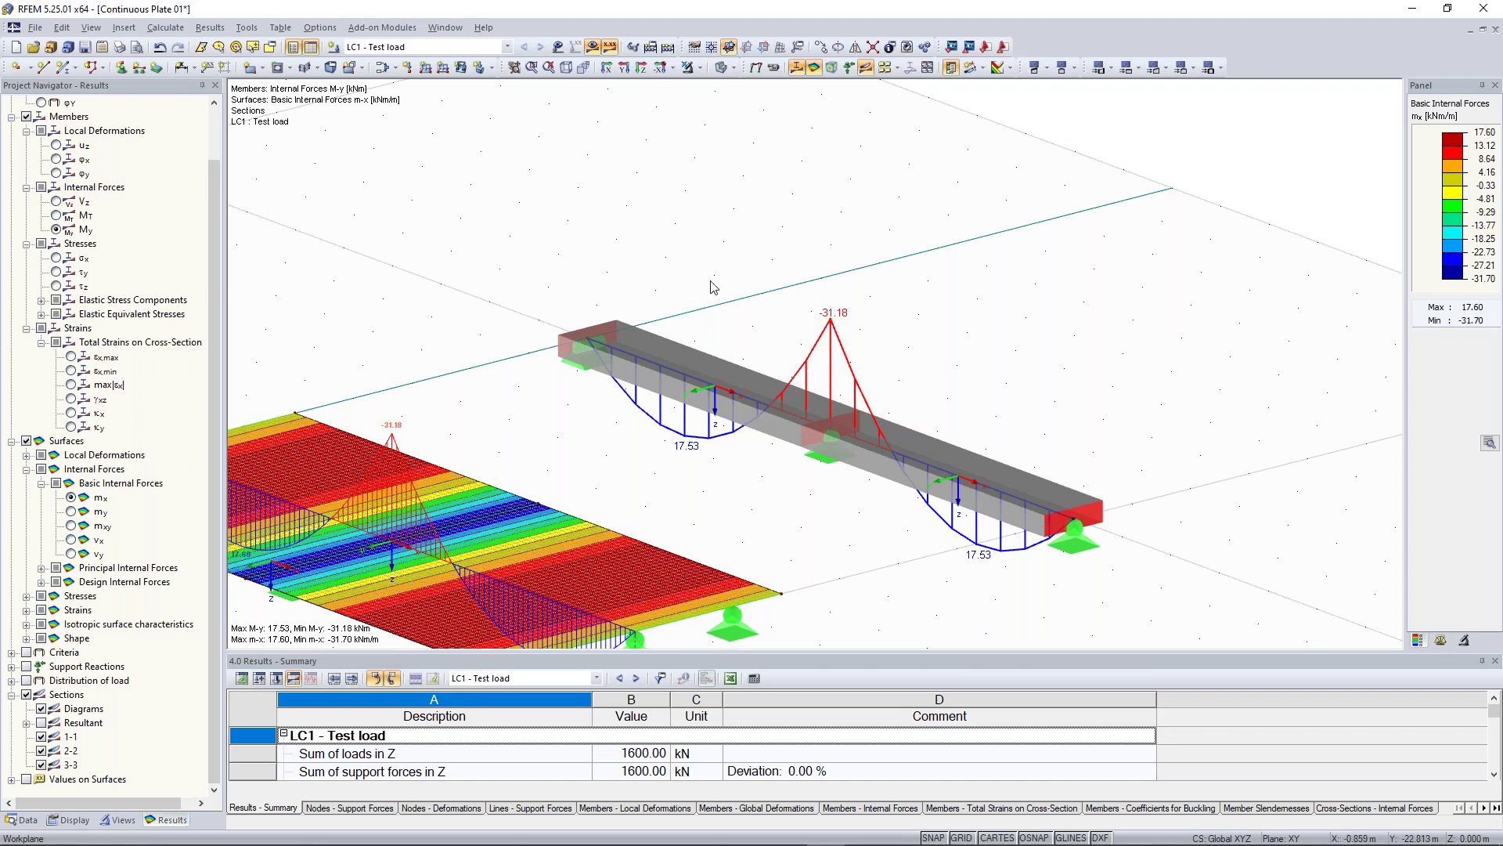
Step: Open the global calculation parameters to check the shear stiffness of members and the plate bending theory
click(182, 33)
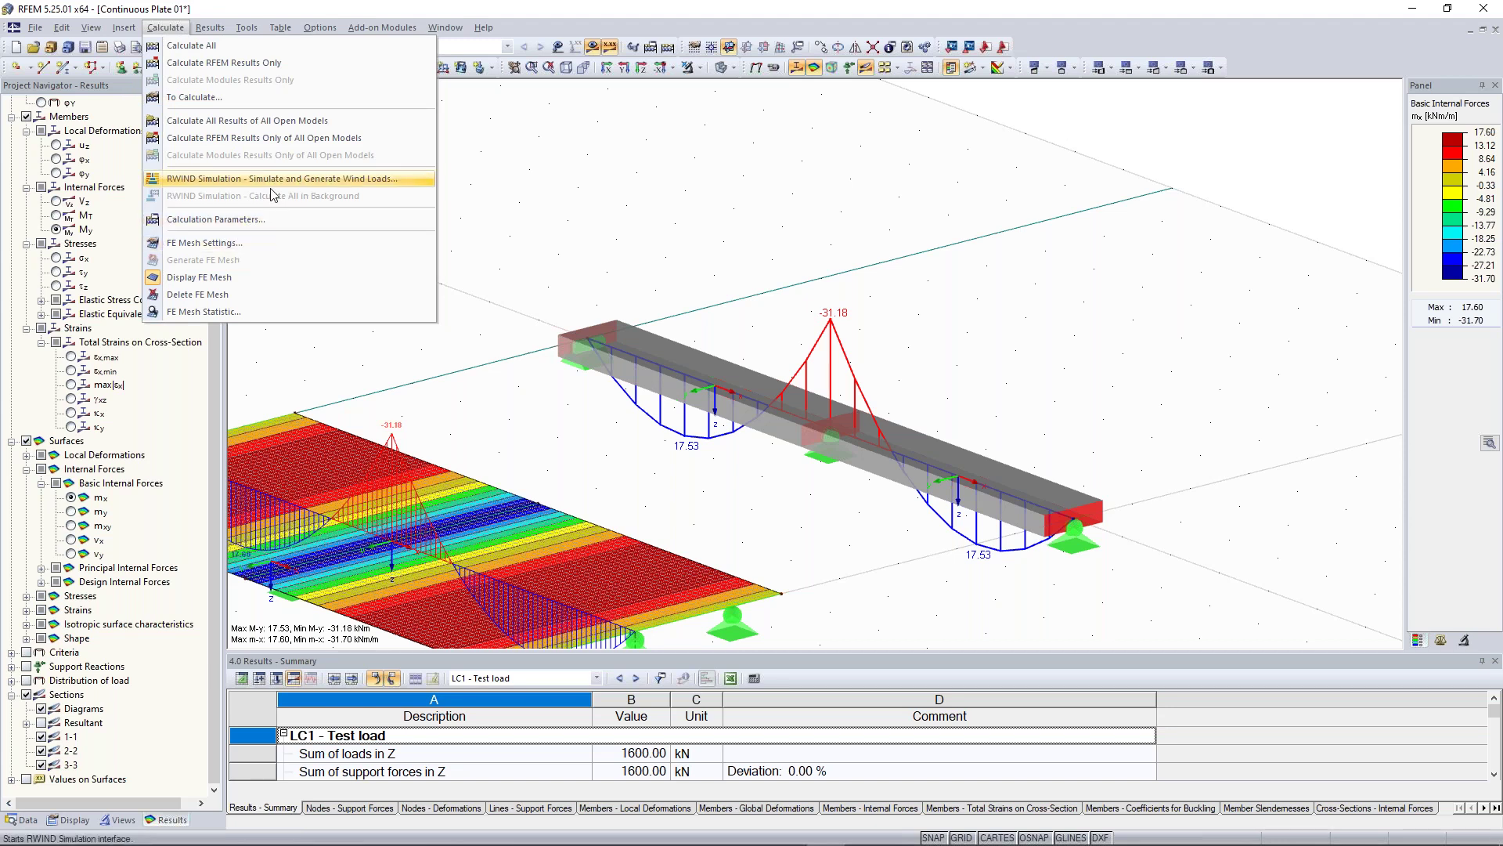
key(Escape)
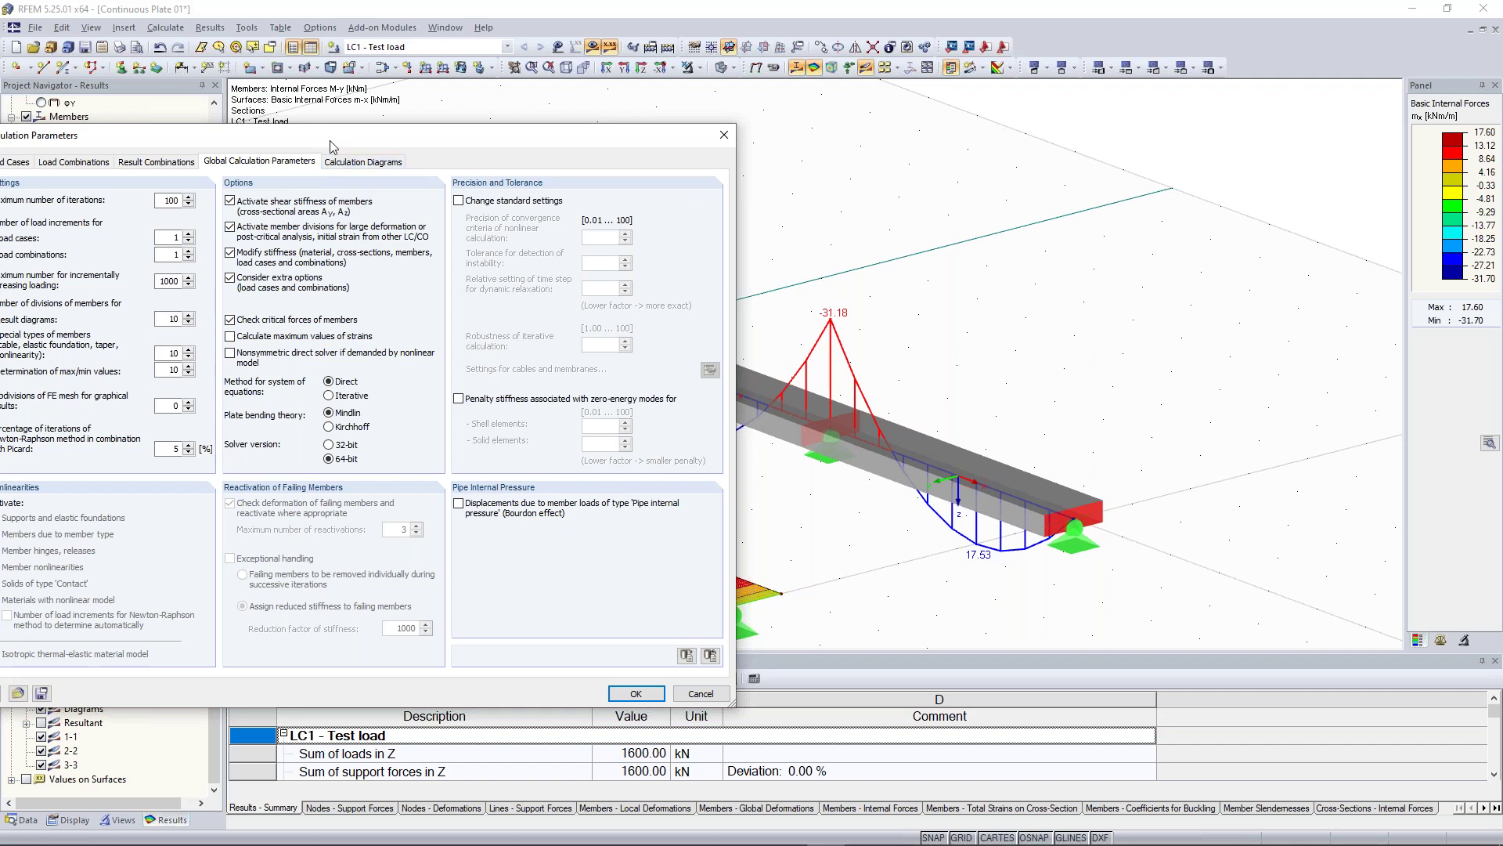
drag(331, 141, 454, 133)
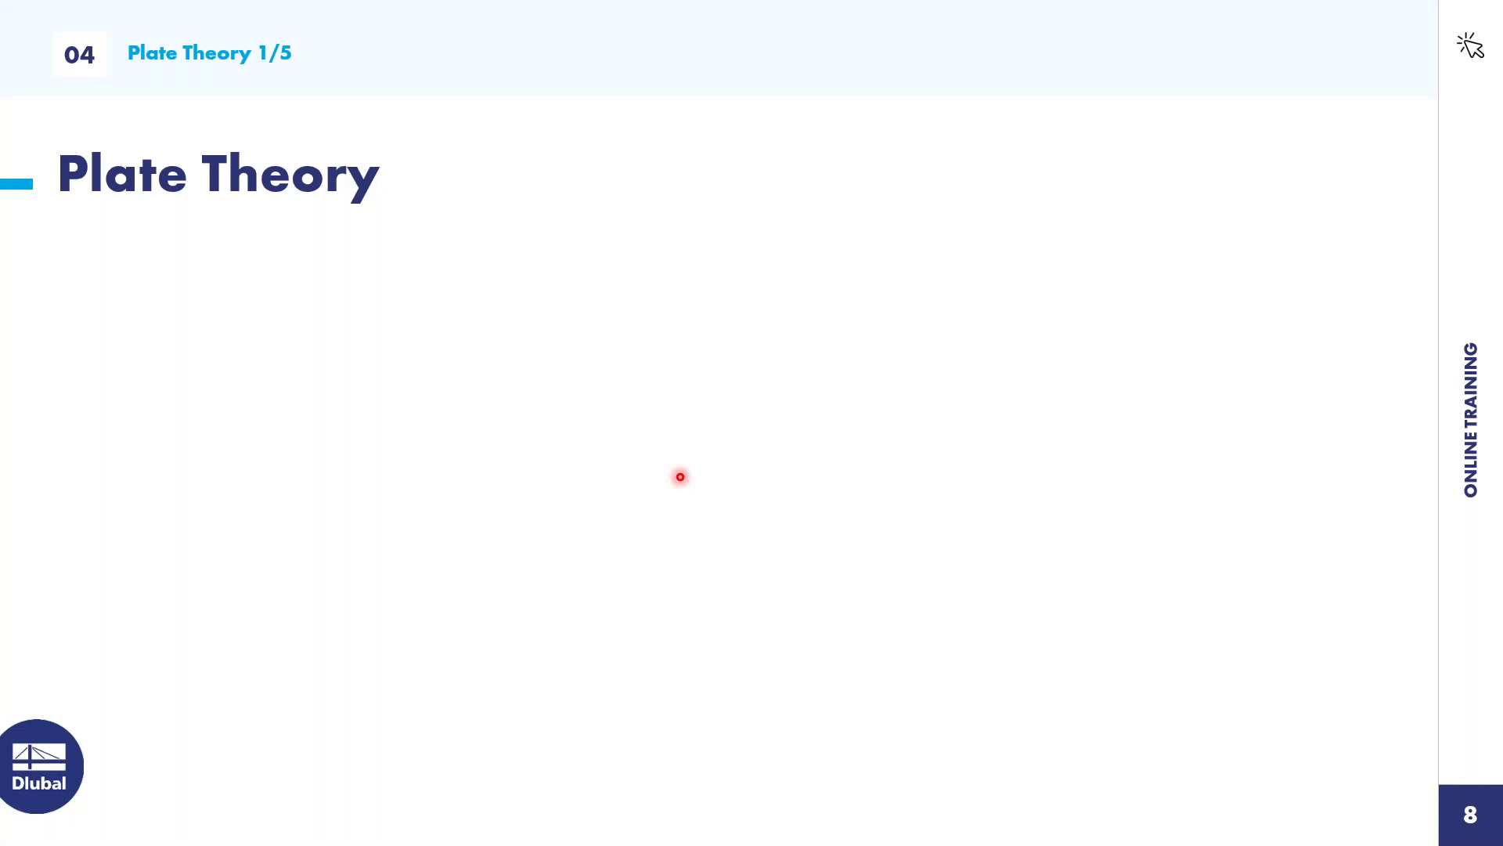
click(681, 477)
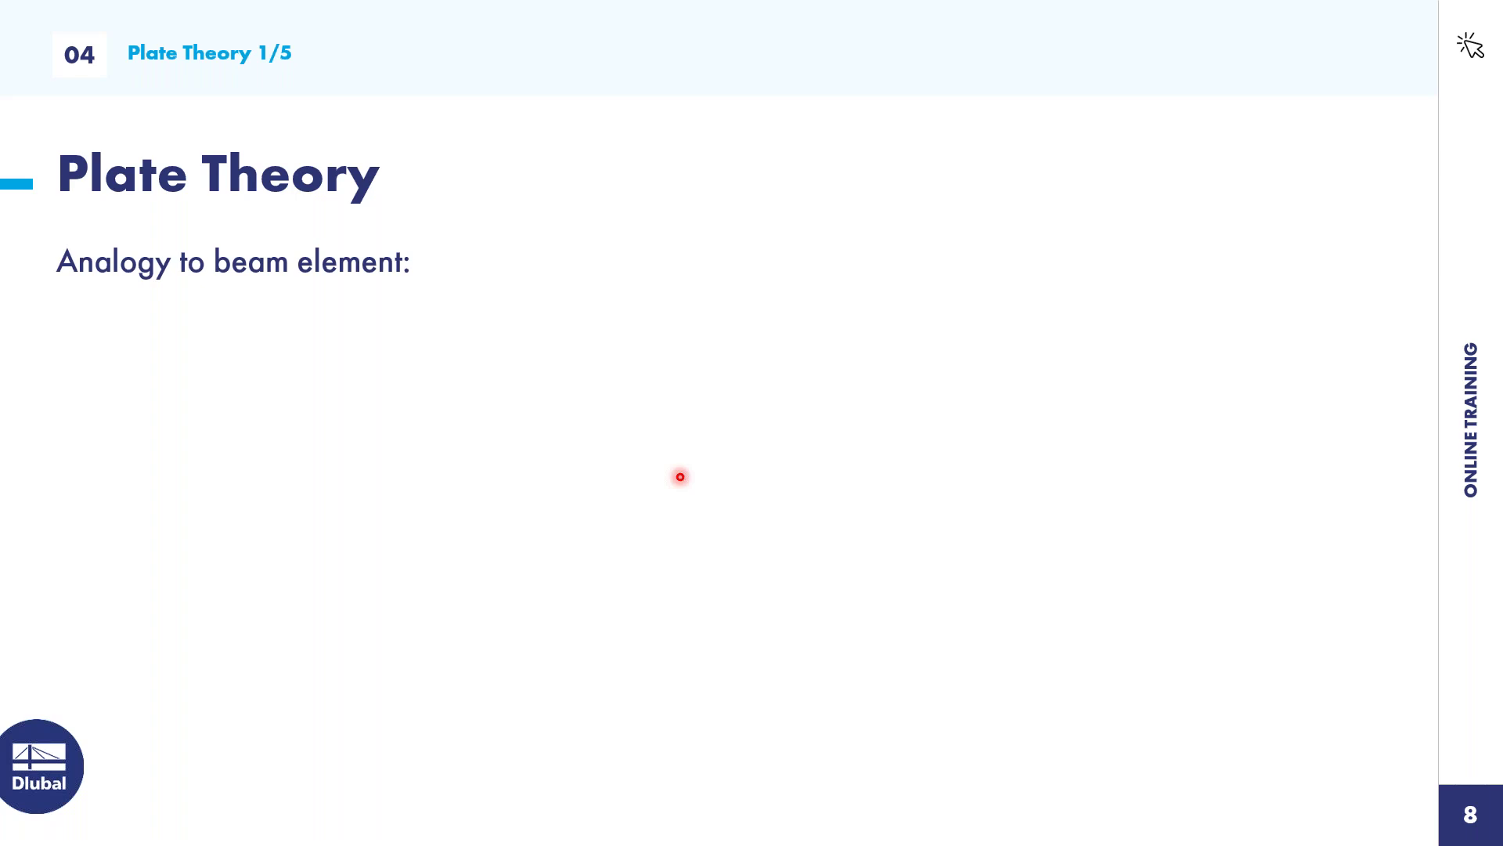
click(680, 477)
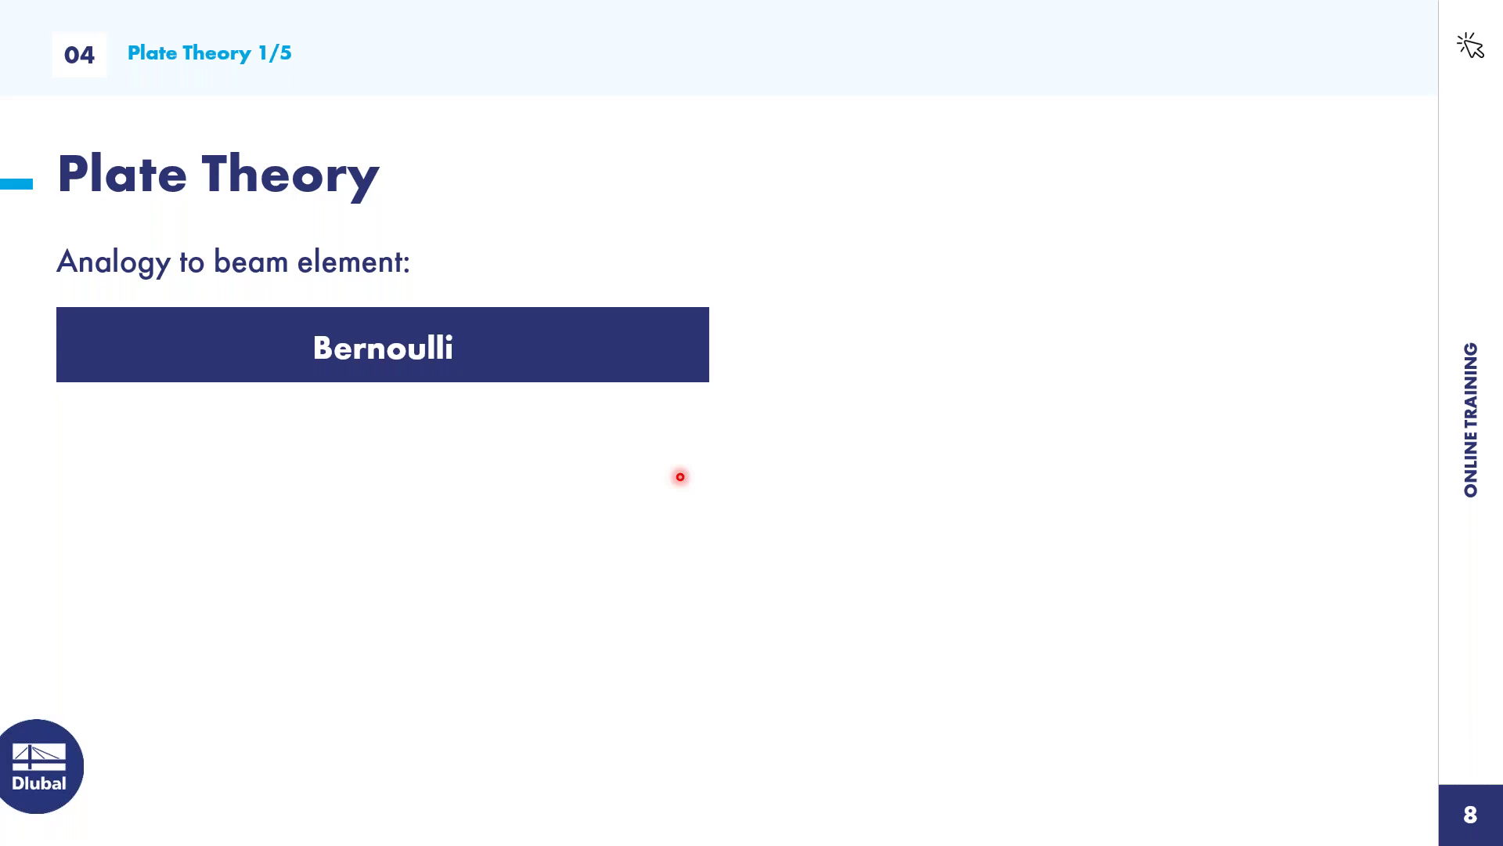
click(680, 477)
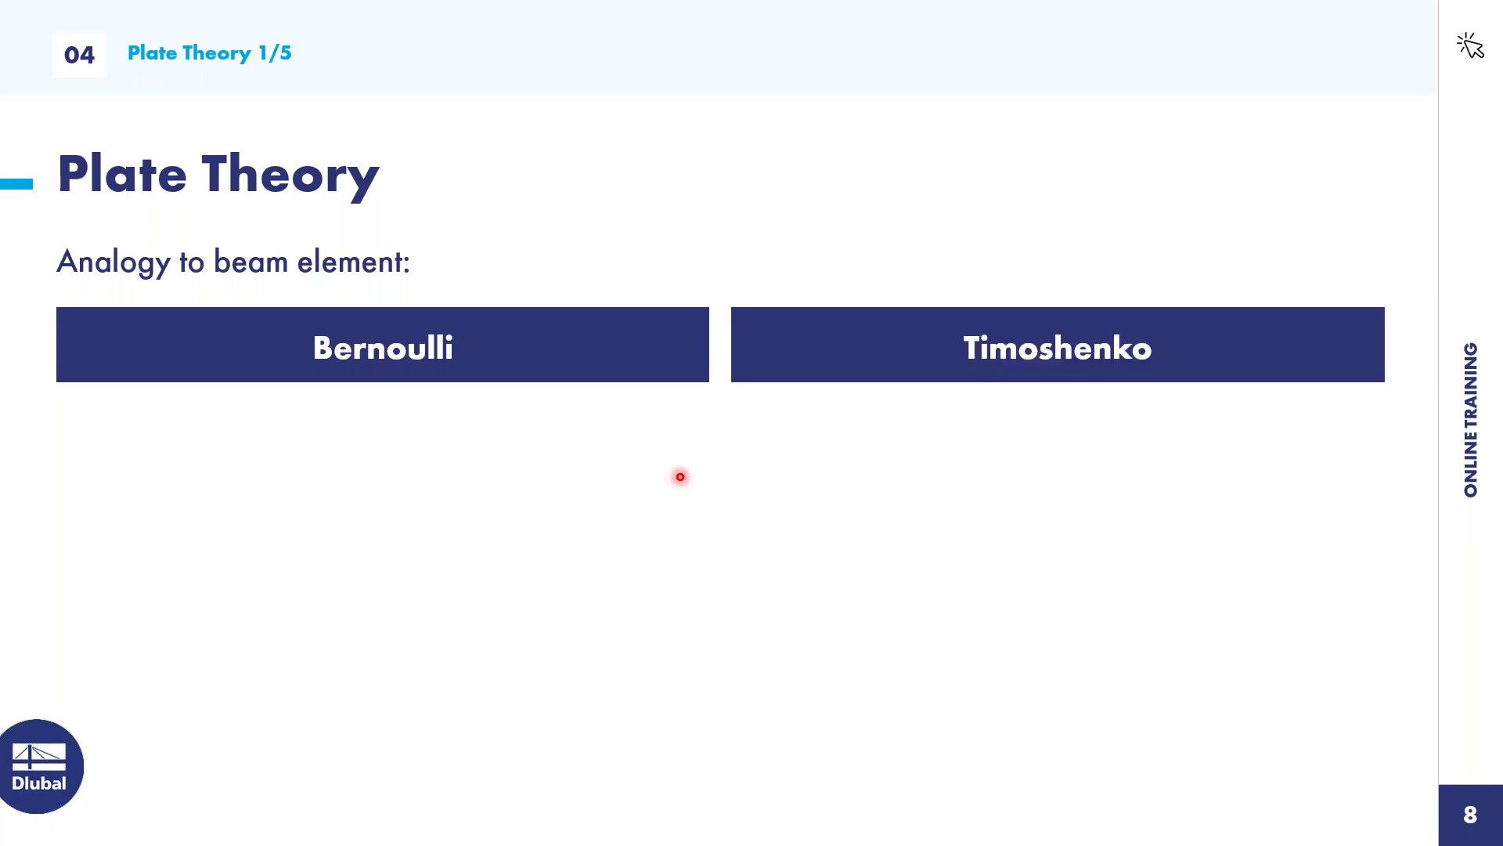
click(681, 477)
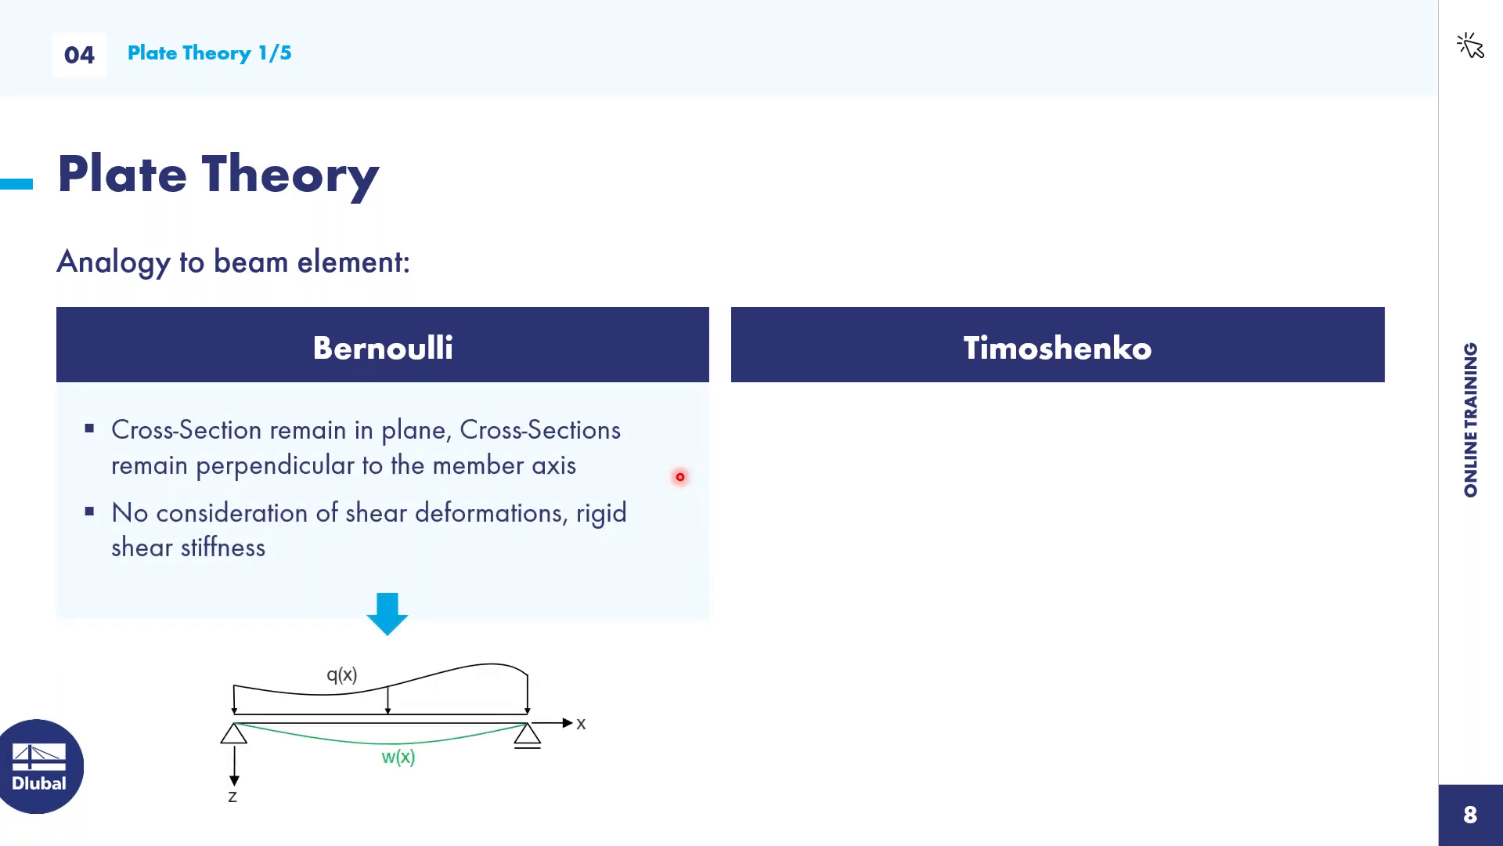
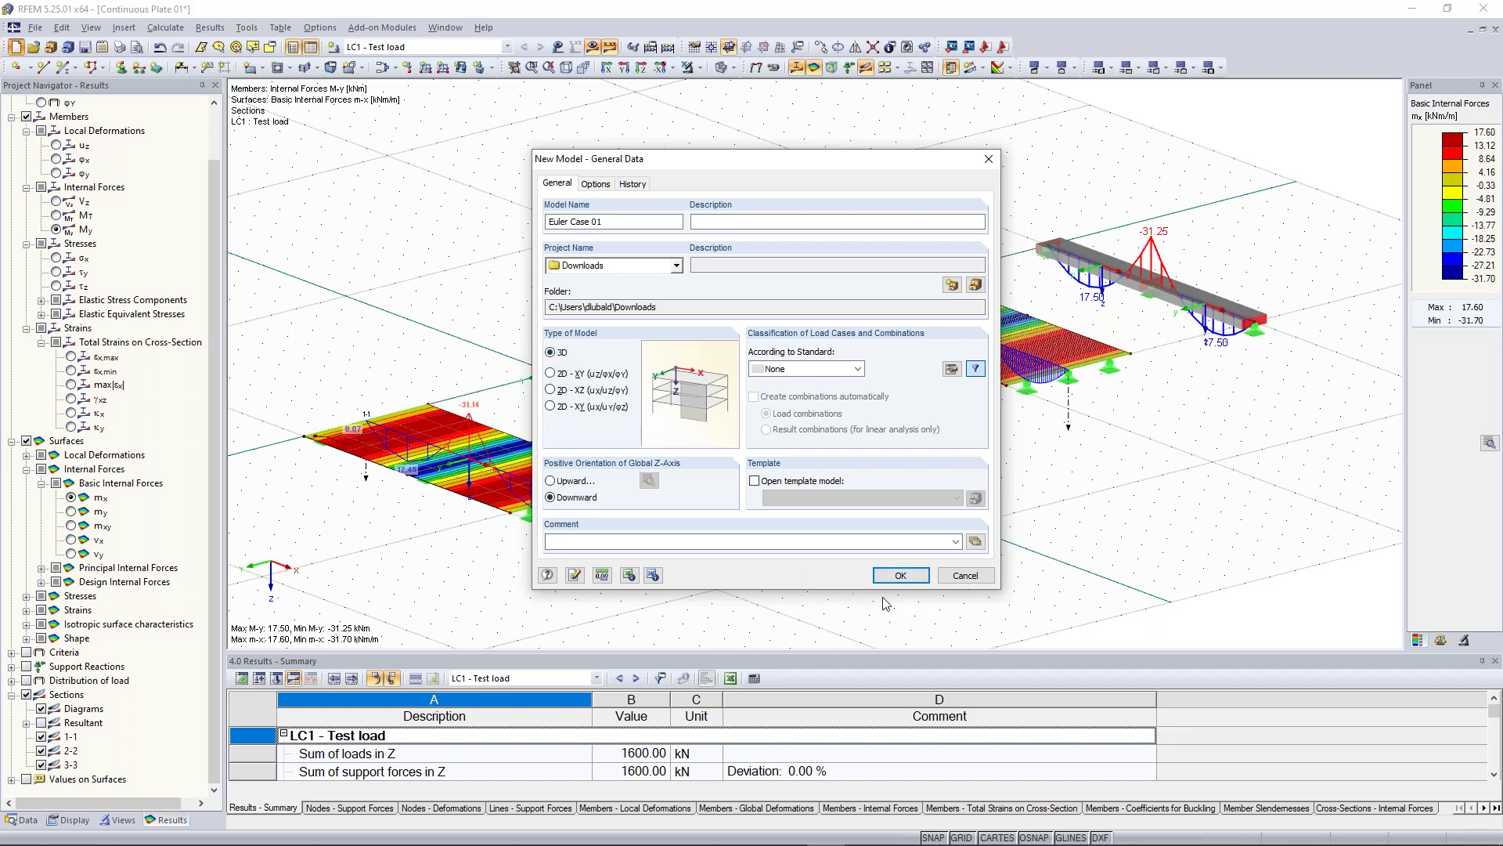
Step: Create the 3D model Euler Case 01 with the global Z-axis oriented downward and no load standard
click(910, 580)
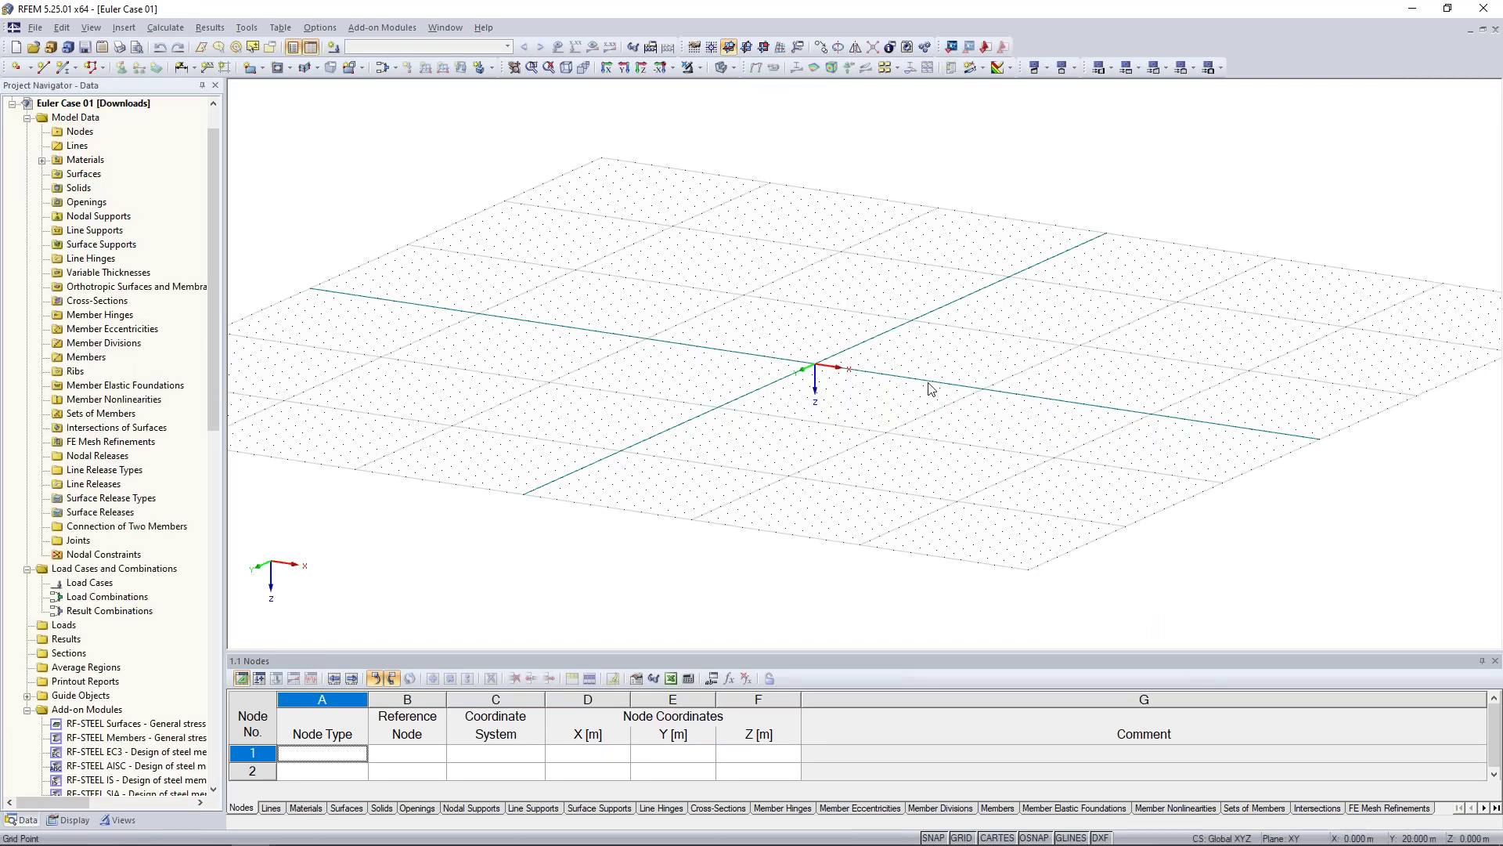
scroll(877, 288, up, 1)
scroll(870, 298, up, 2)
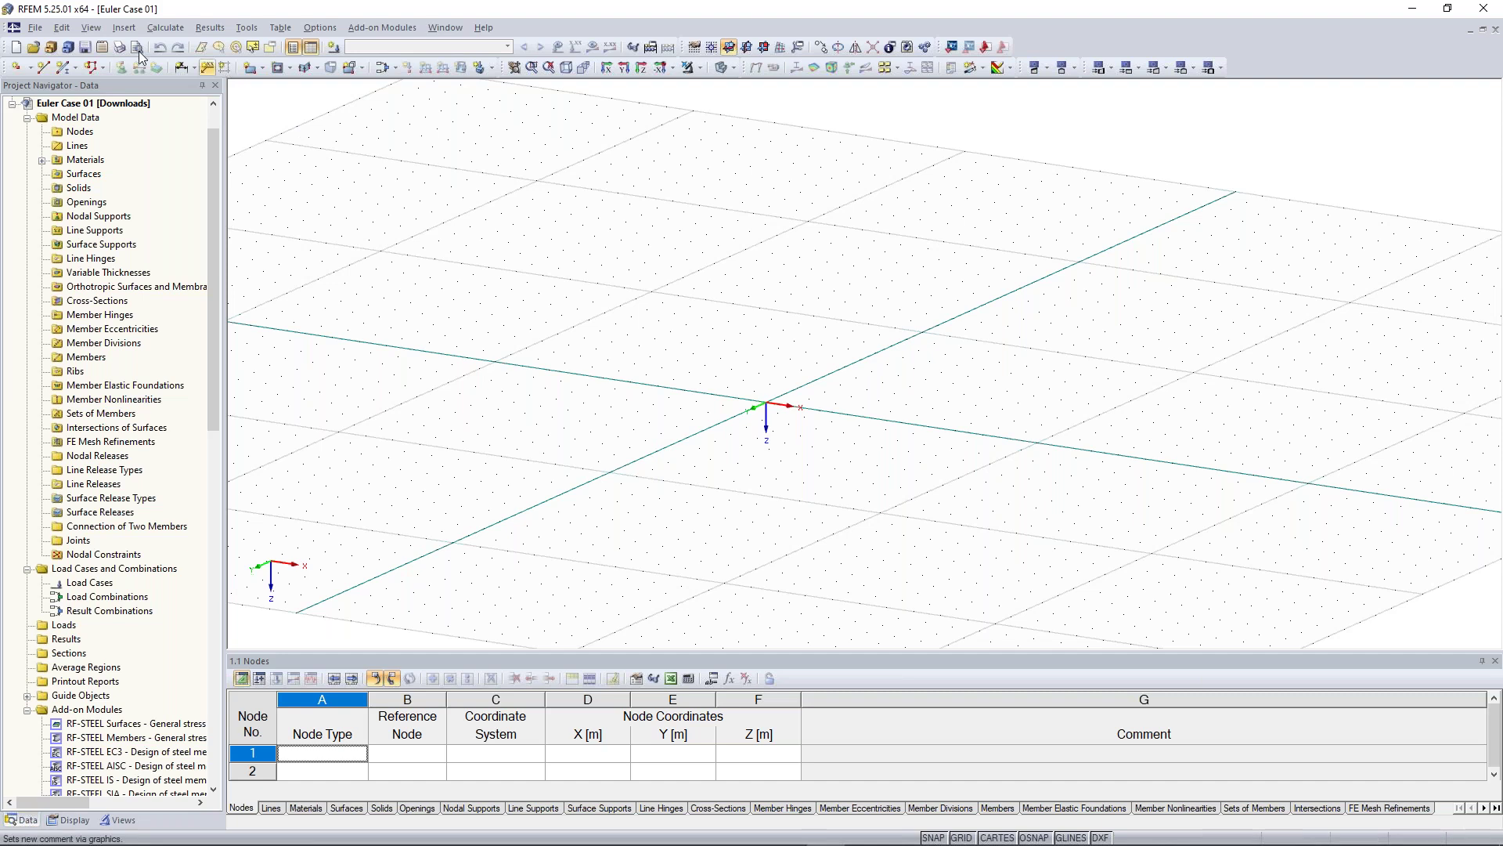
Step: Begin a new beam member and select the rolled I-section HEB 300 from the cross-section library
click(62, 67)
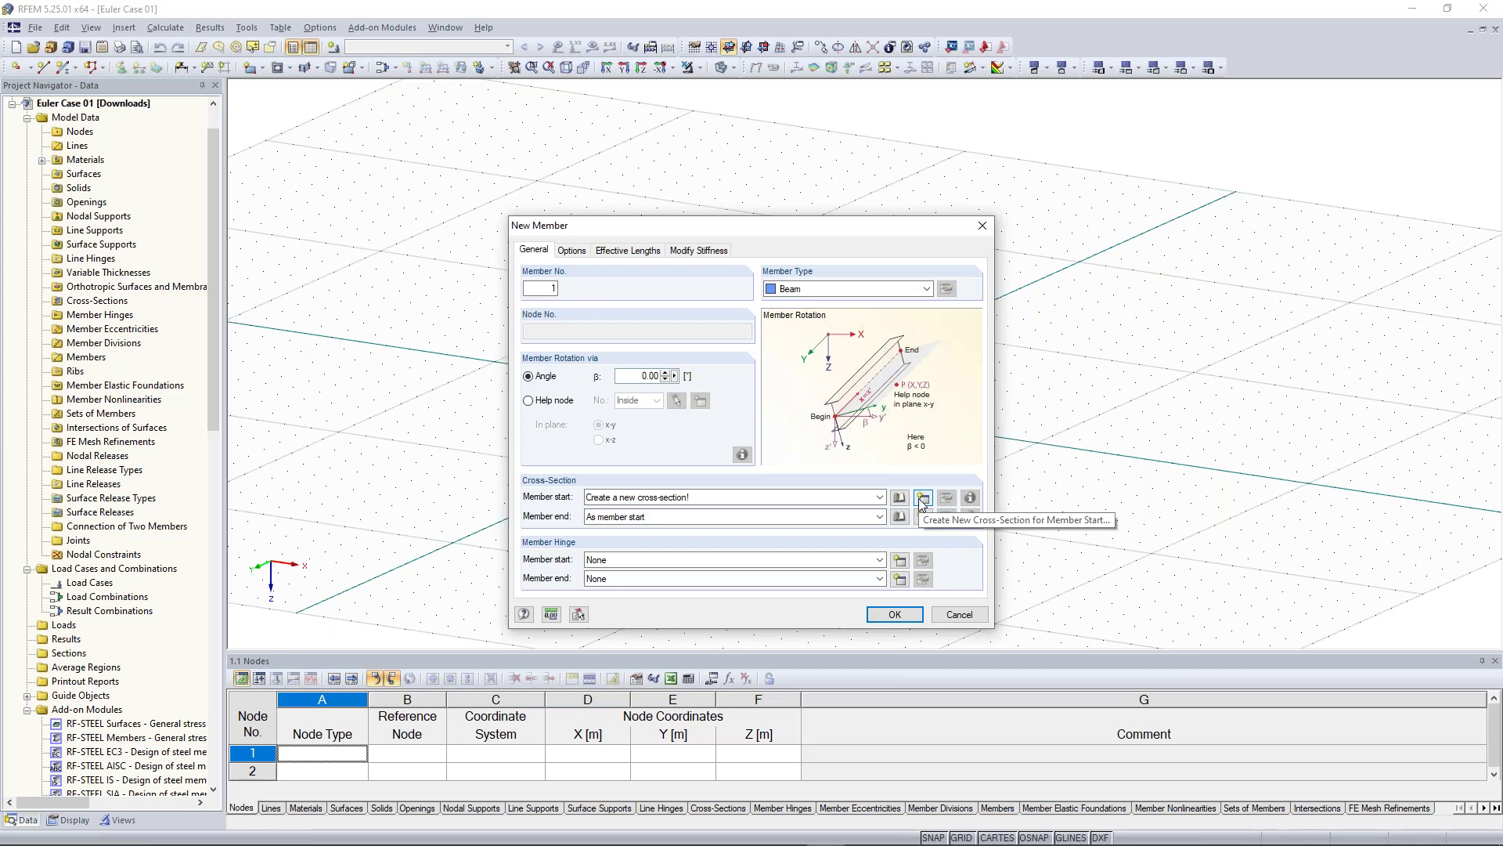
click(922, 498)
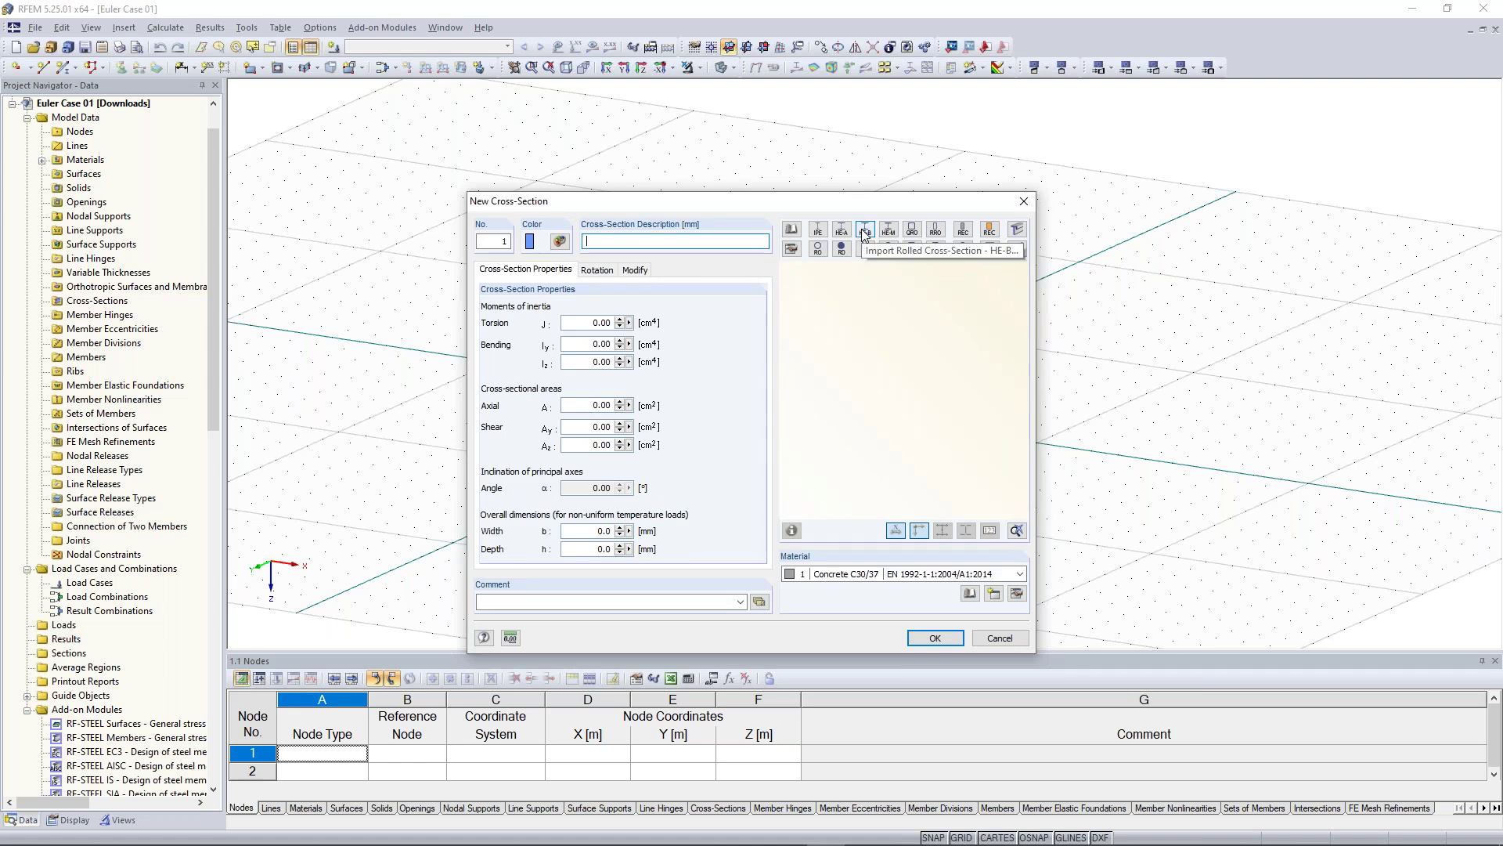
click(794, 230)
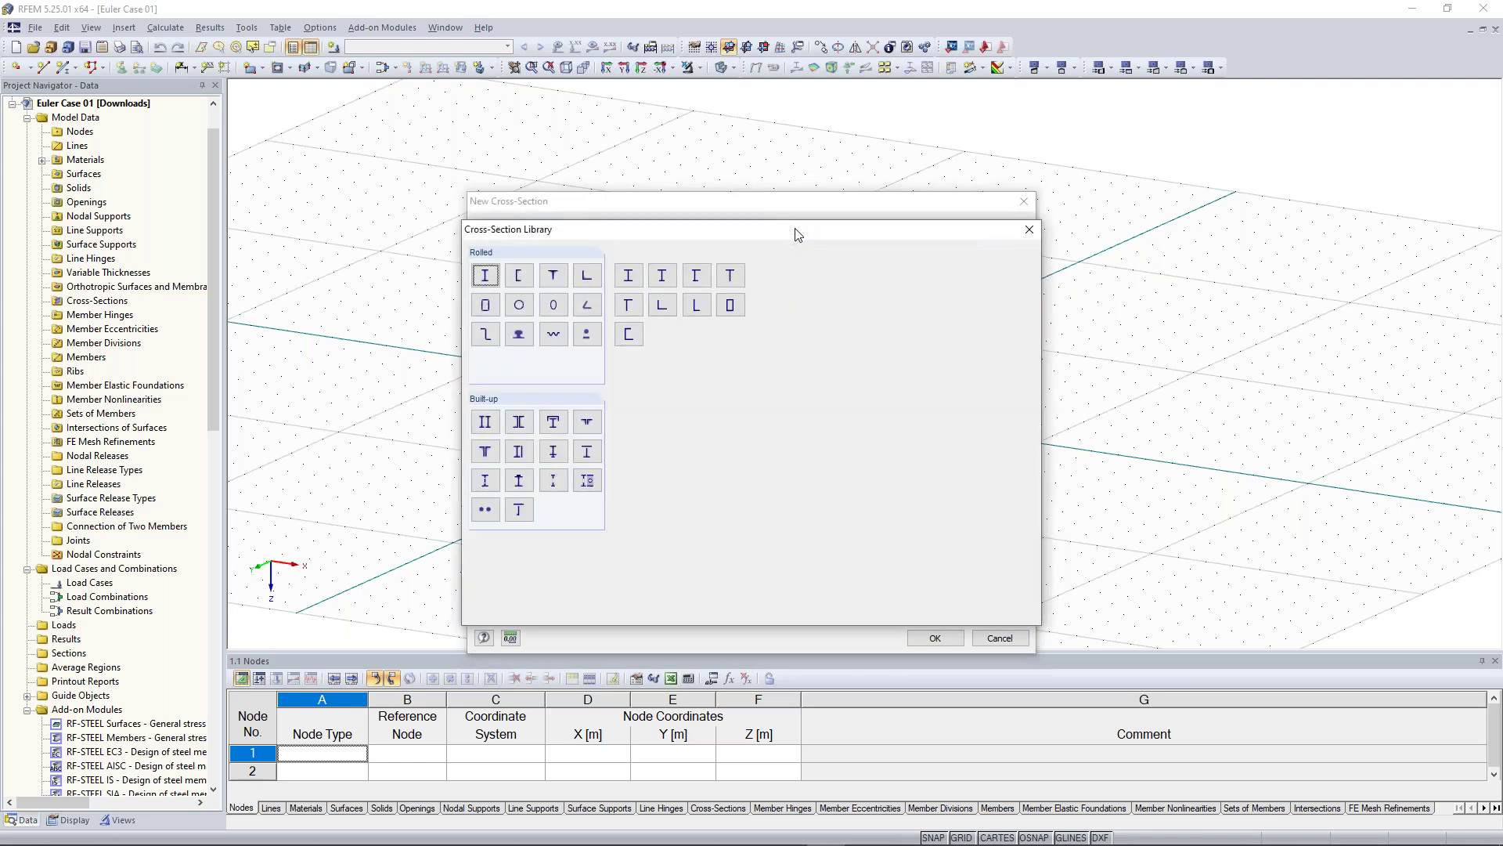
click(486, 275)
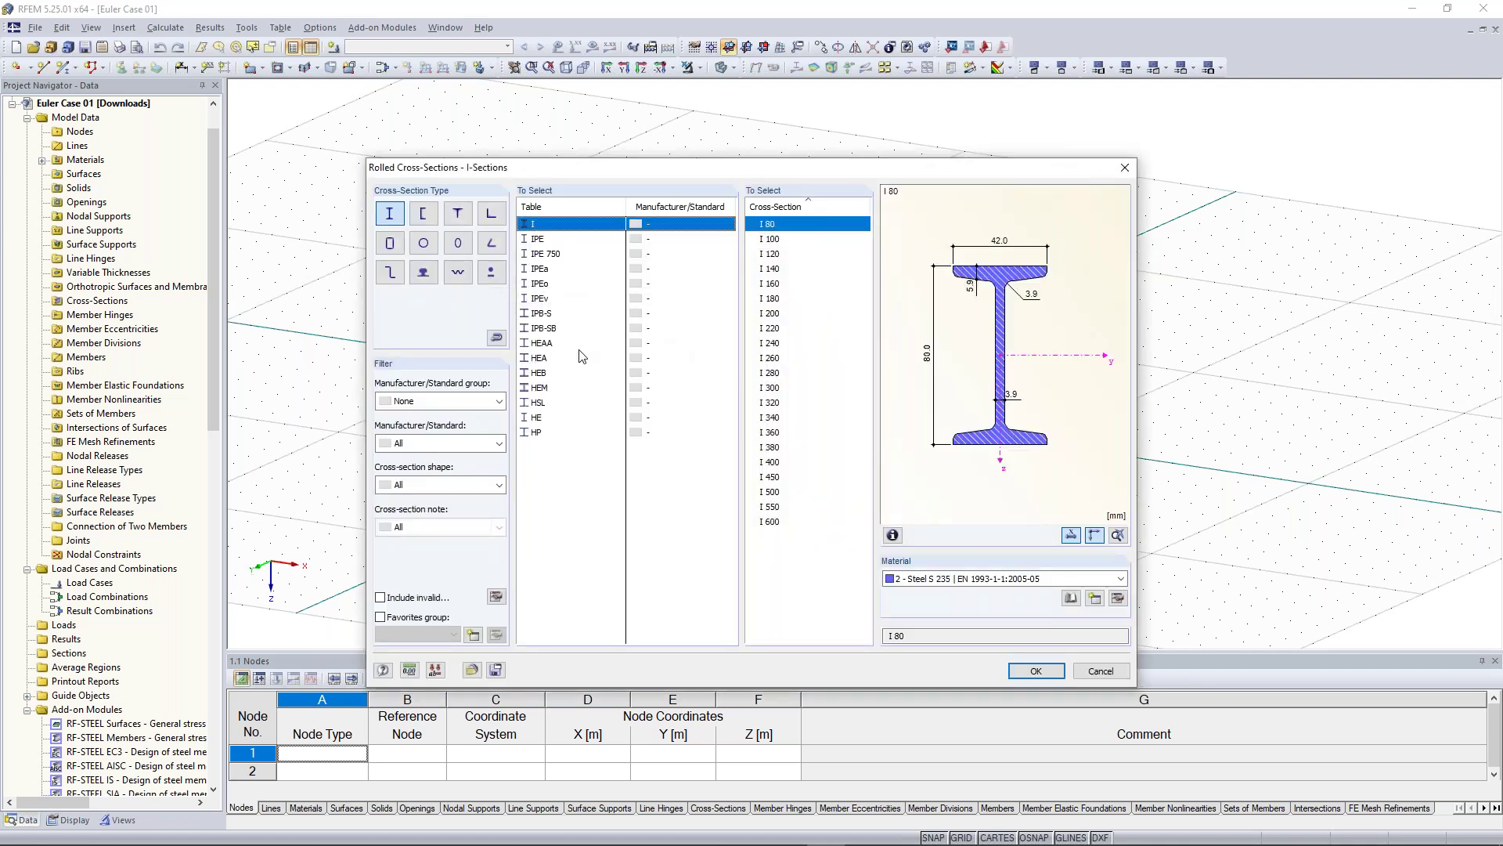
click(549, 375)
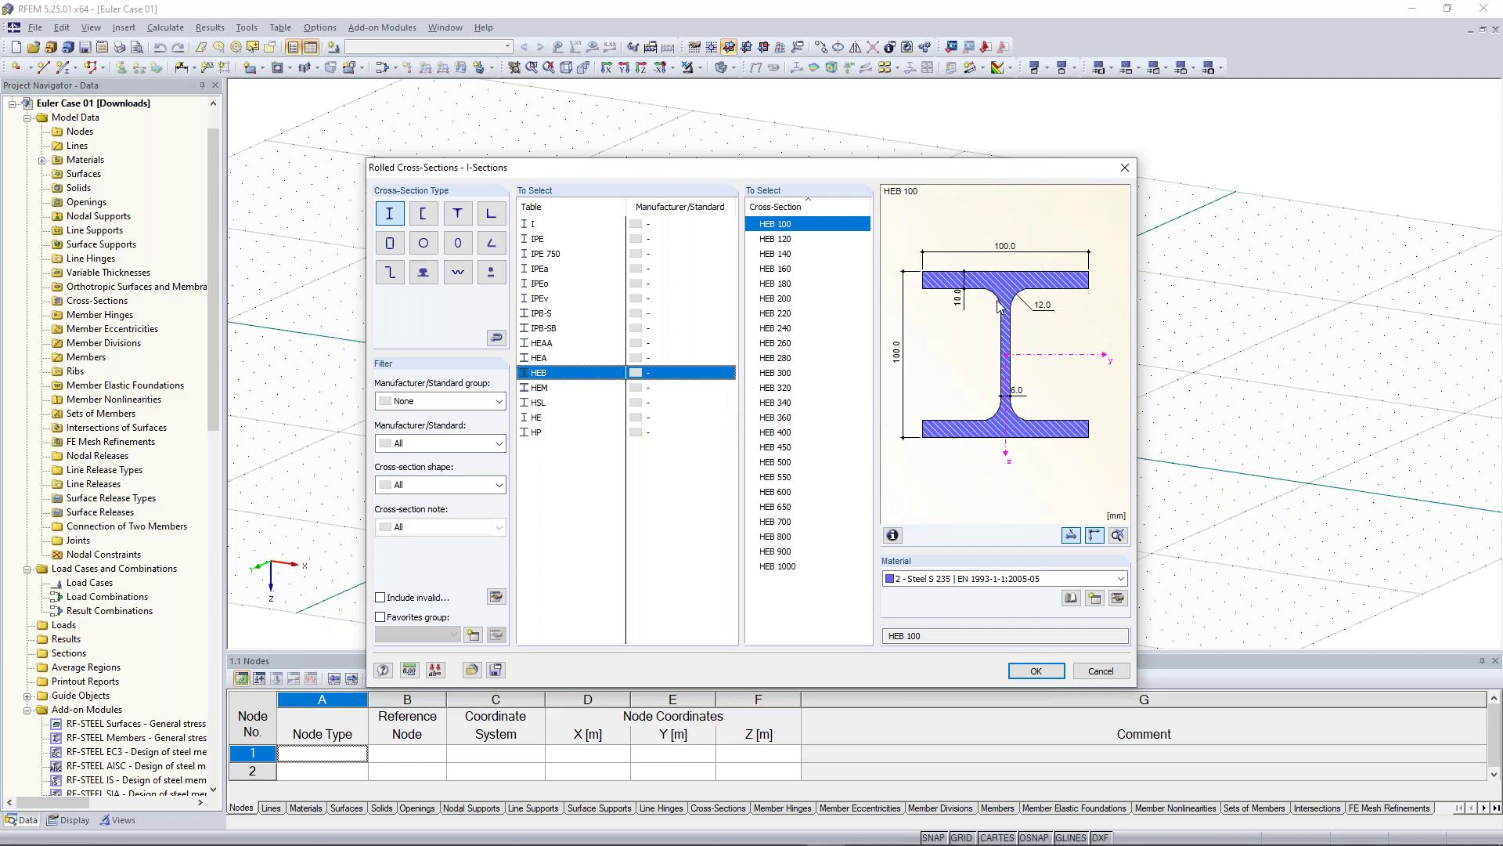
click(787, 375)
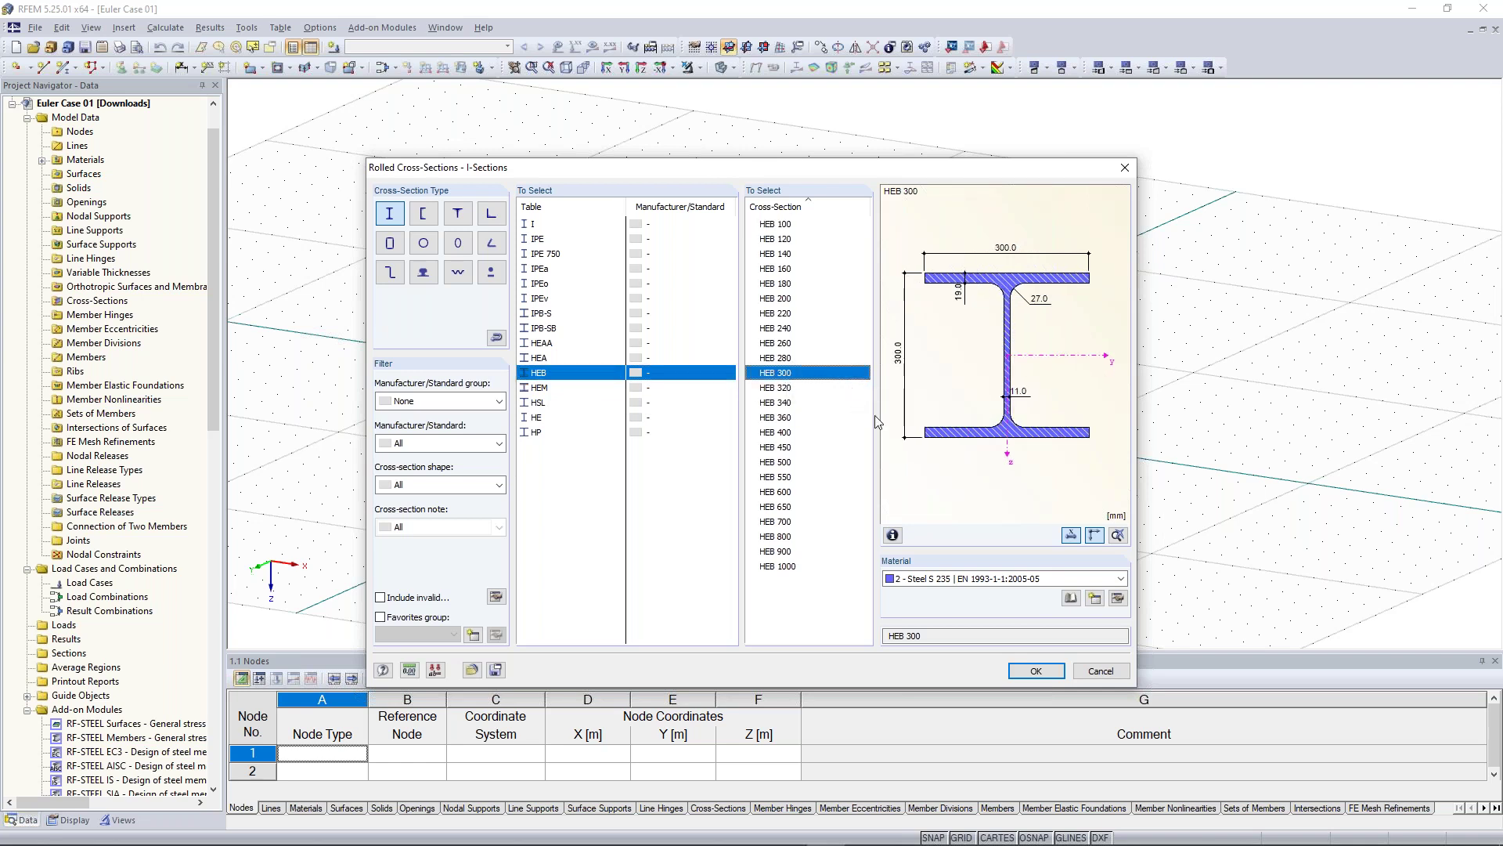
Step: Assign Steel S 235 according to EN 1993-1-1:2005-05 to the HEB 300 section and accept the cross-section
click(977, 582)
click(975, 581)
click(941, 583)
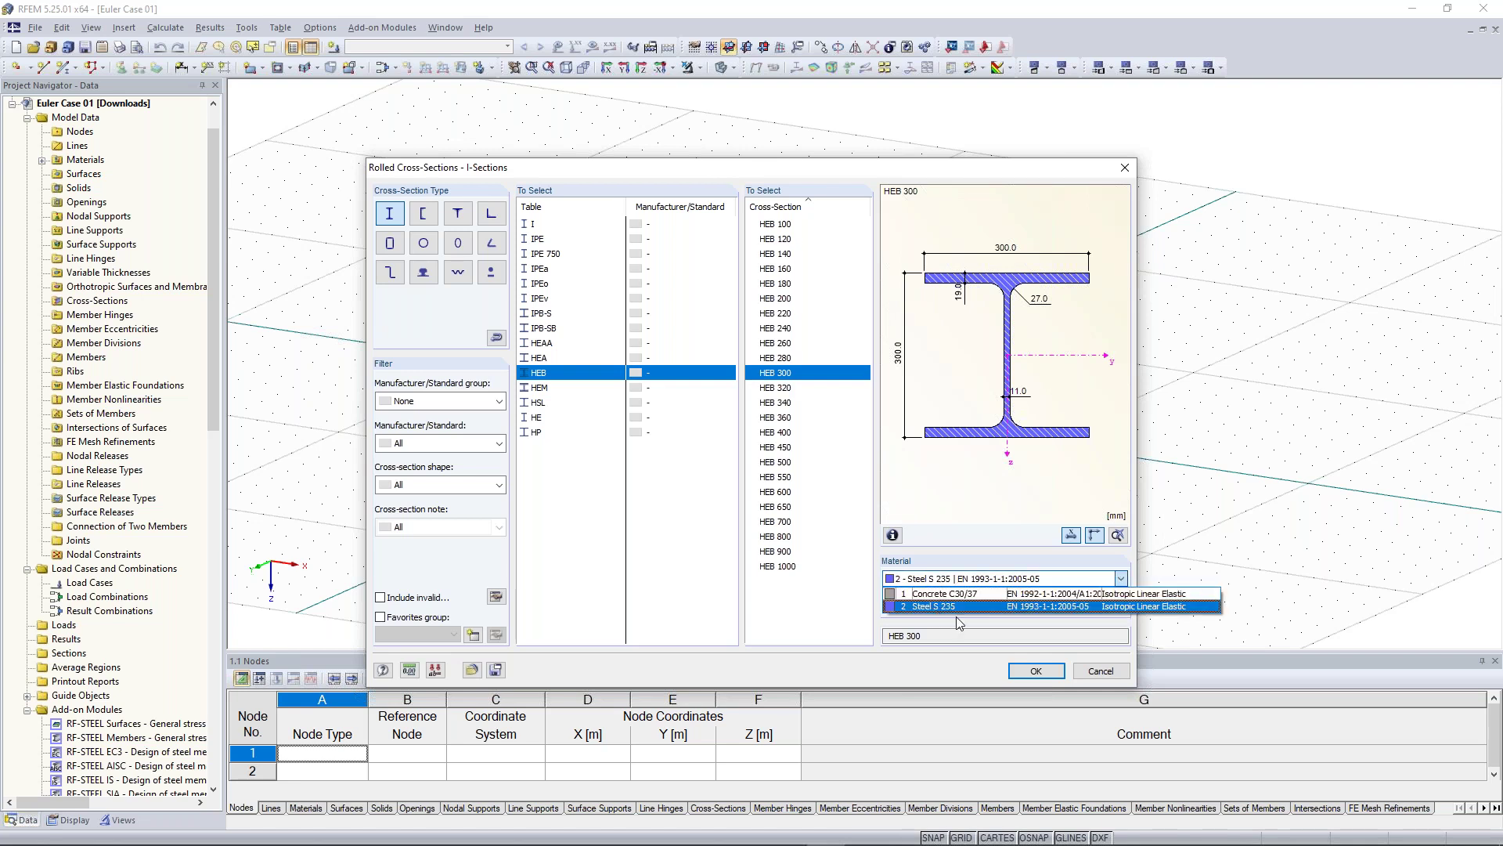
click(955, 615)
click(1124, 597)
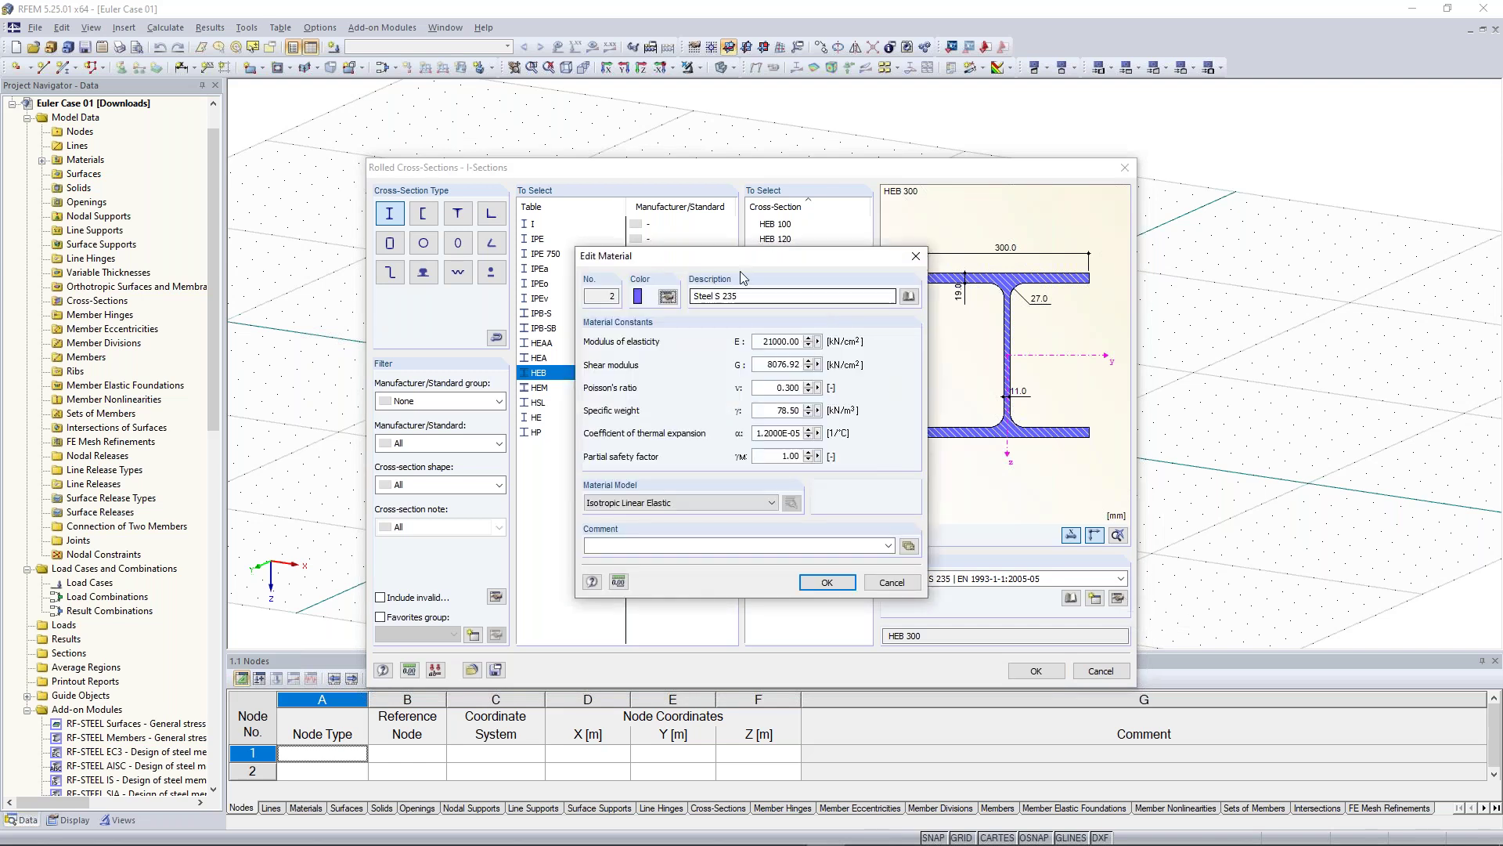
double_click(767, 296)
click(779, 296)
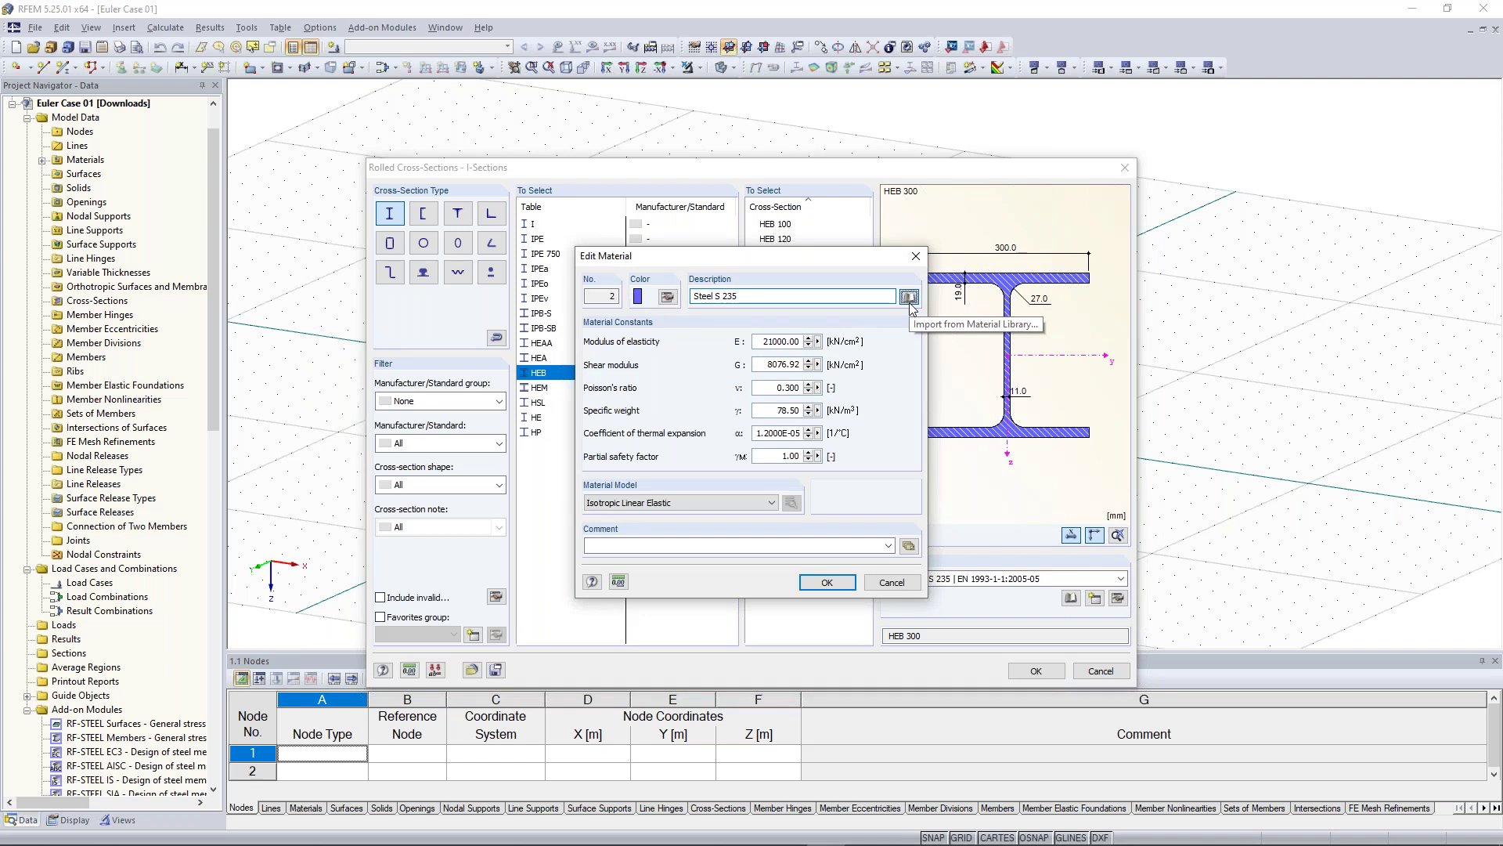
click(908, 297)
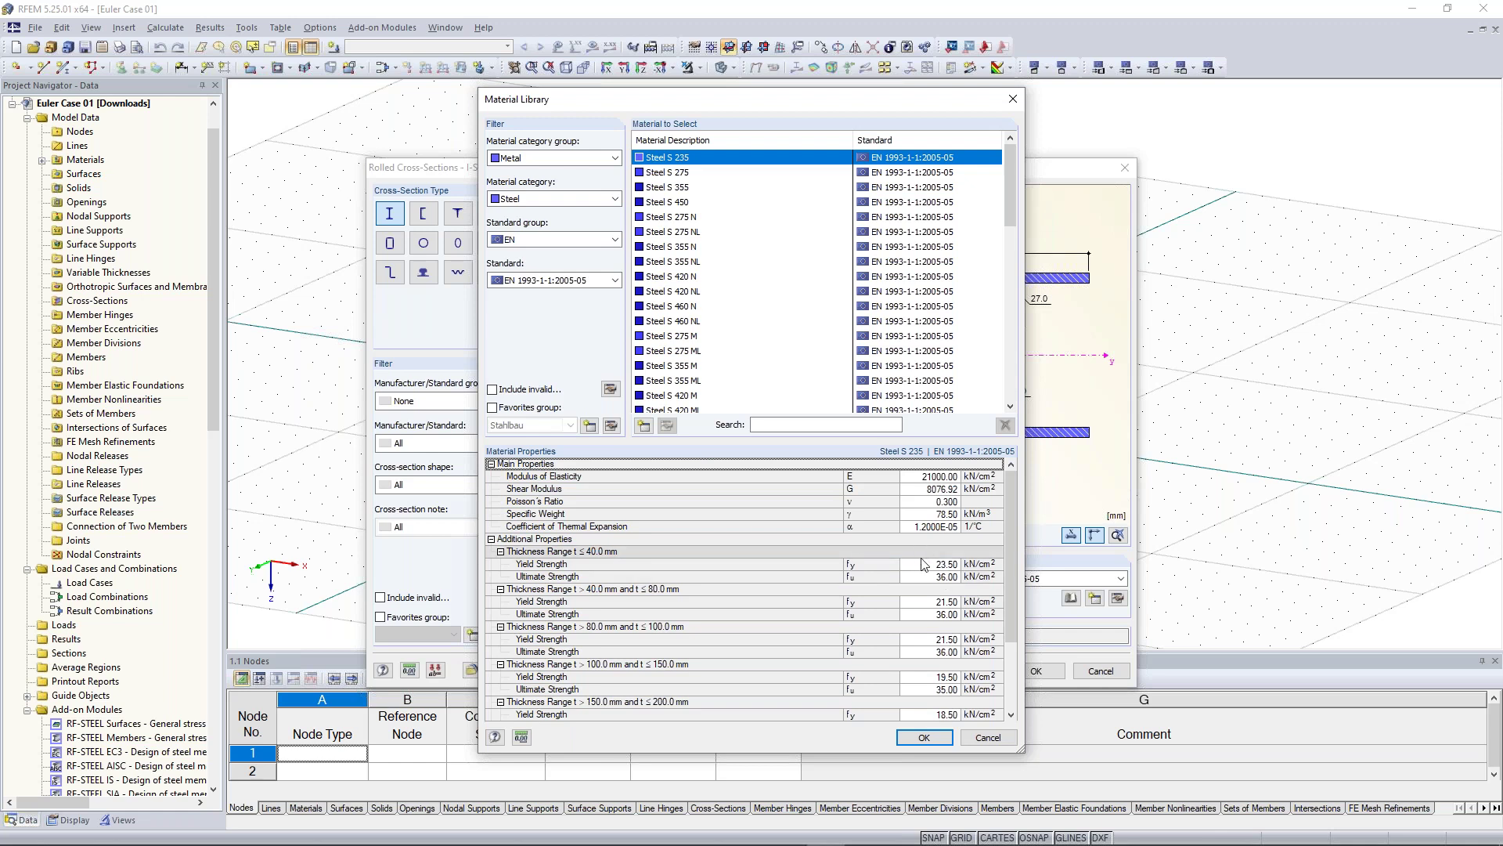
click(924, 736)
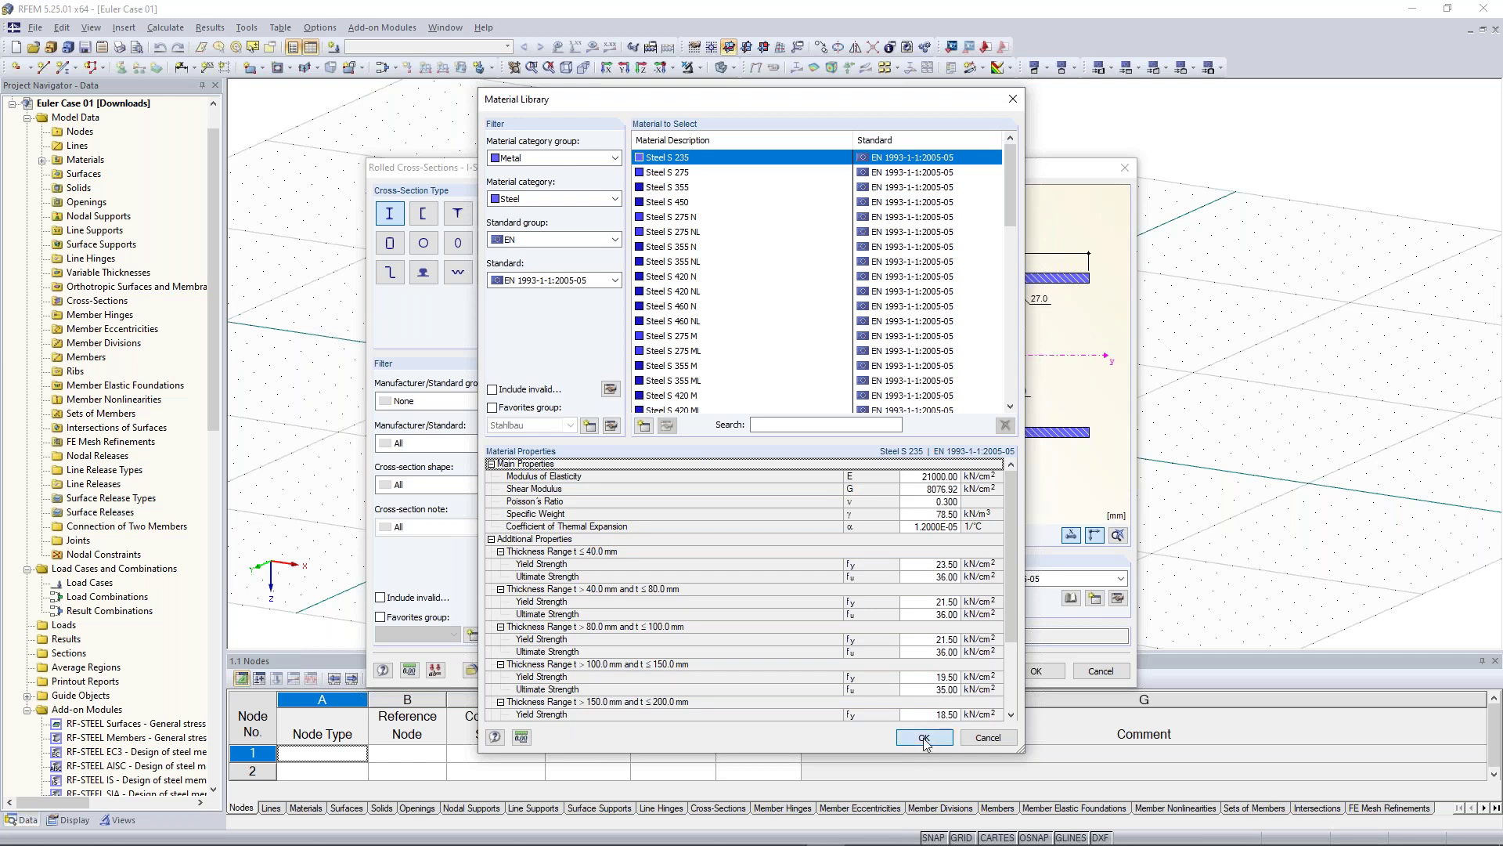
click(827, 583)
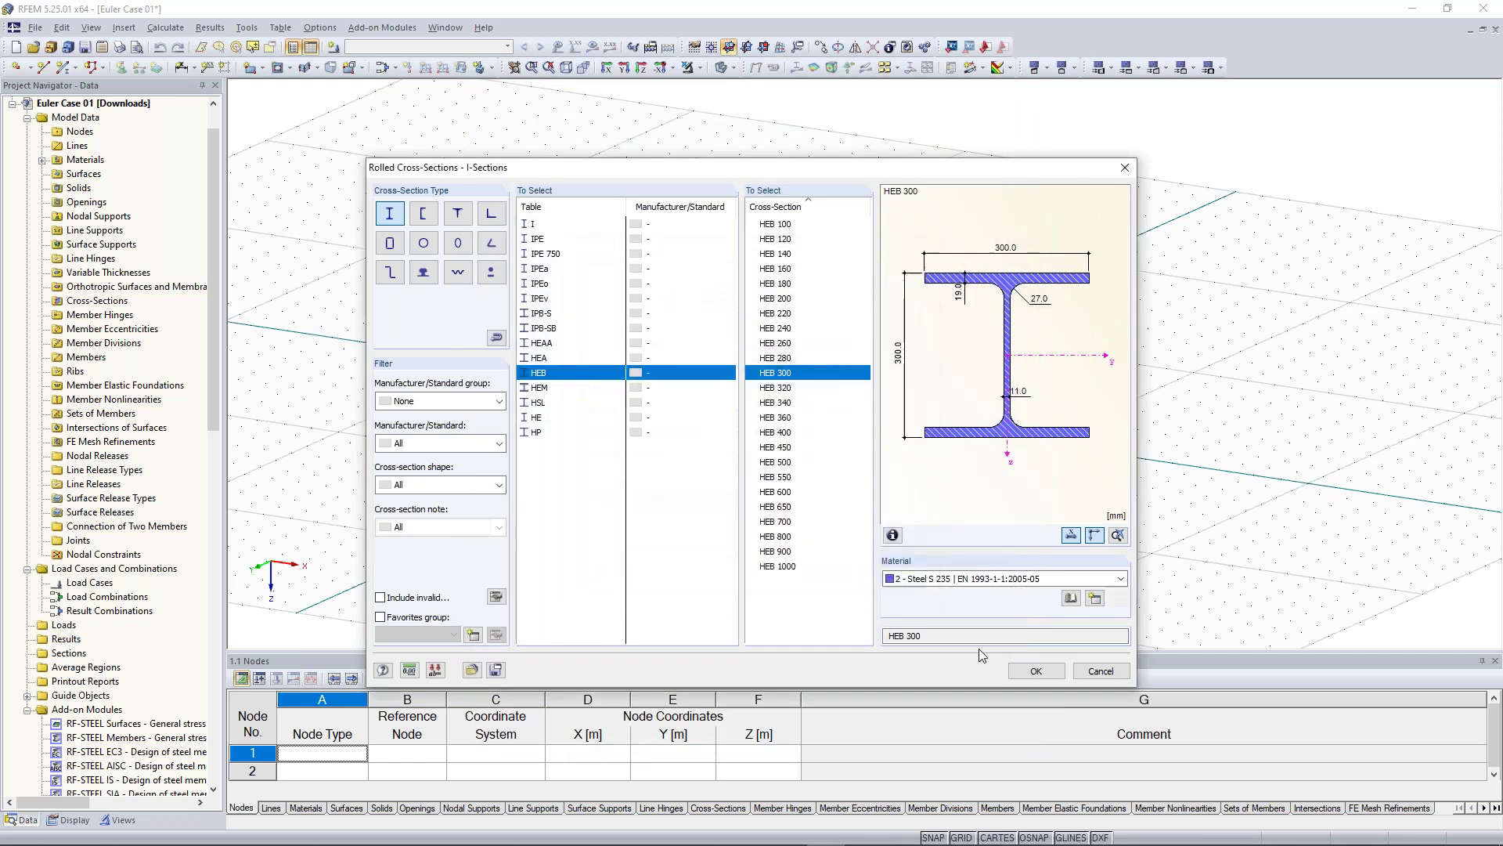
click(1036, 671)
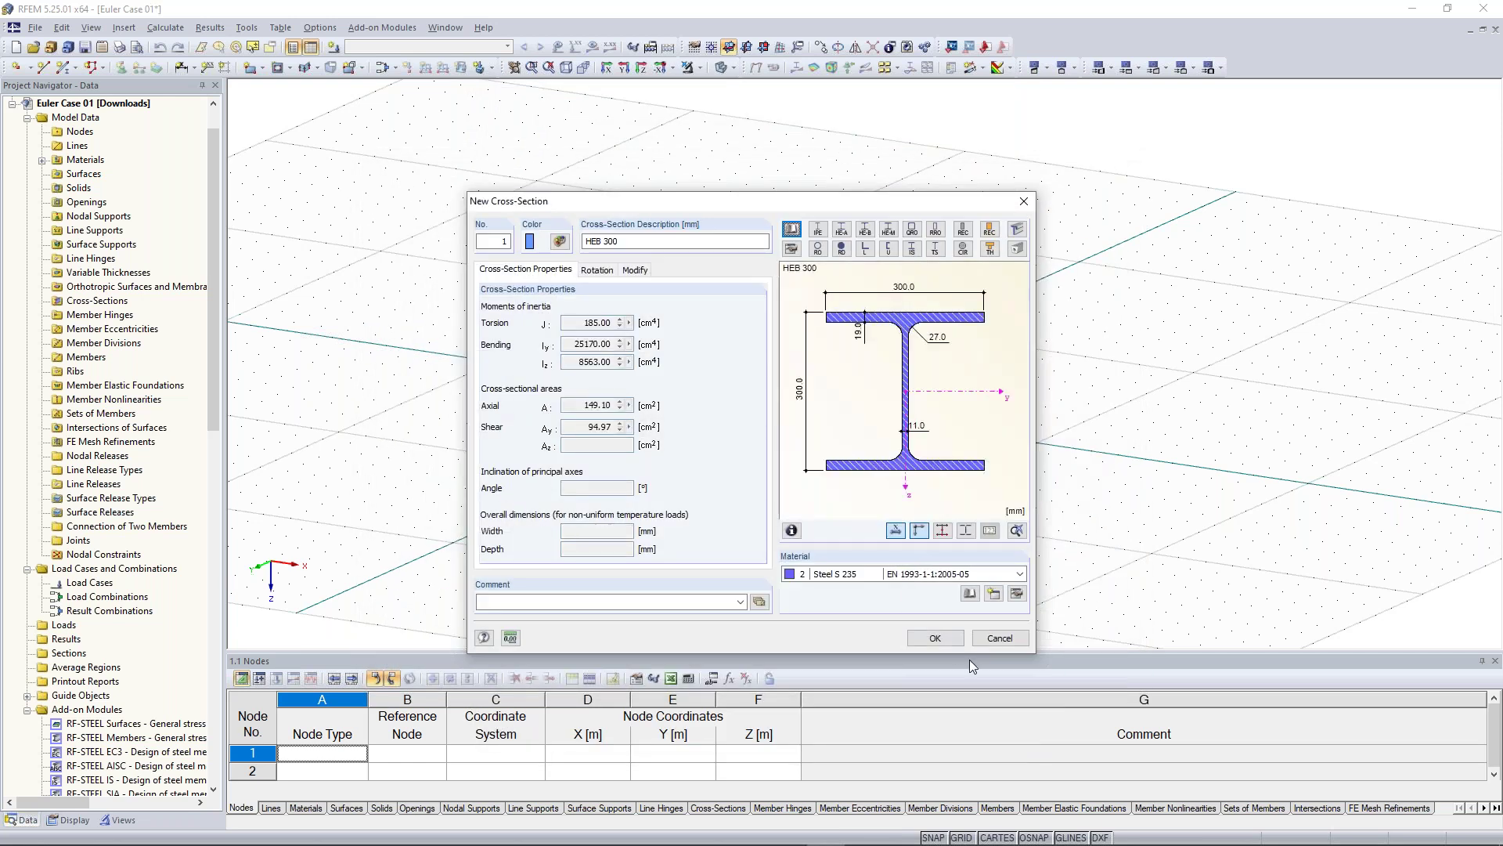
click(935, 638)
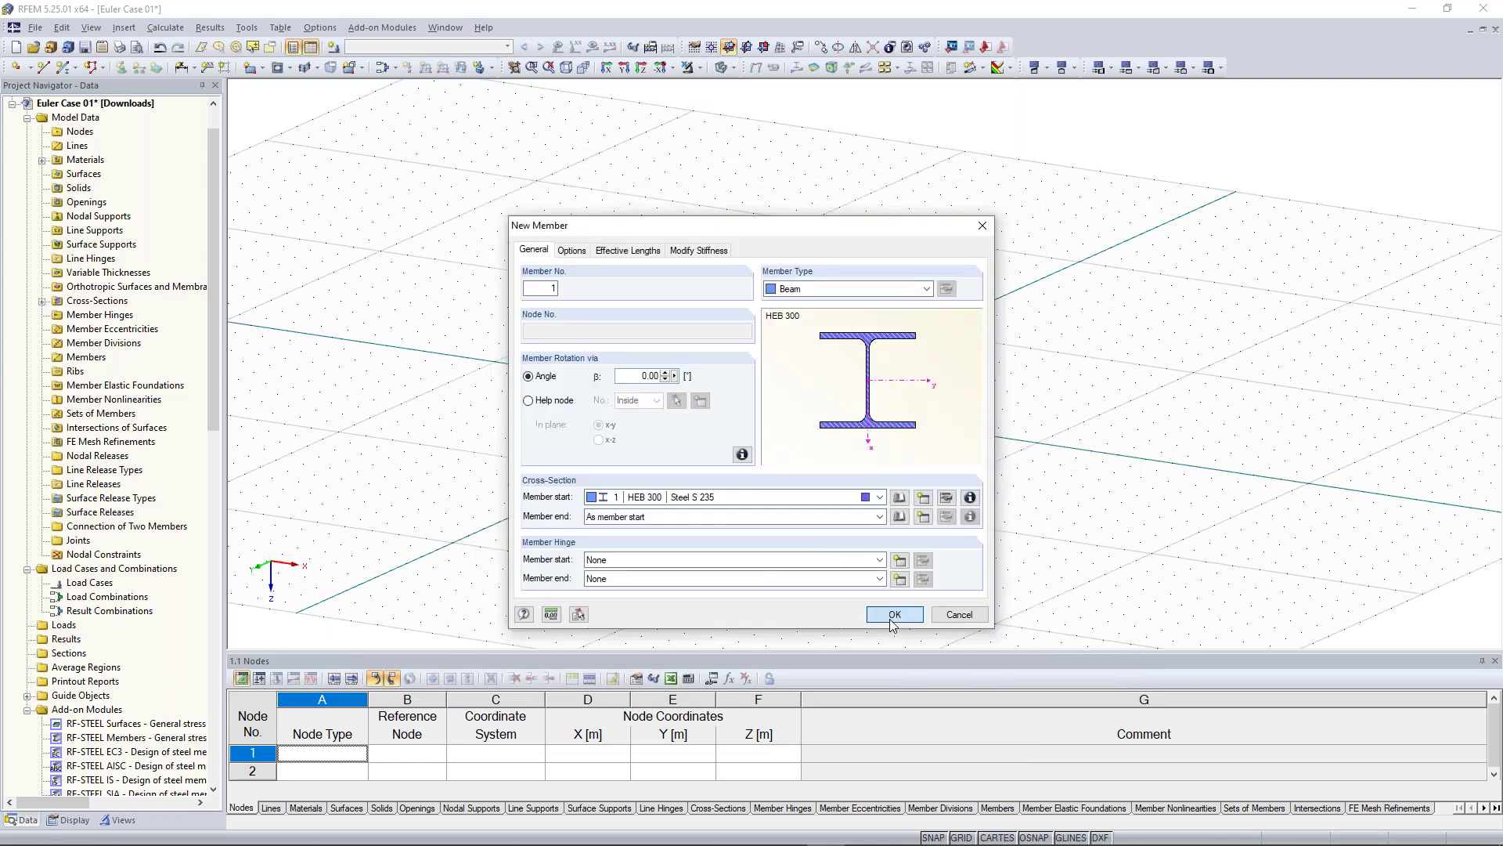
Step: Place the HEB 300 member vertically from the origin to Z = -10.000 m and set XY as the work plane
key(Return)
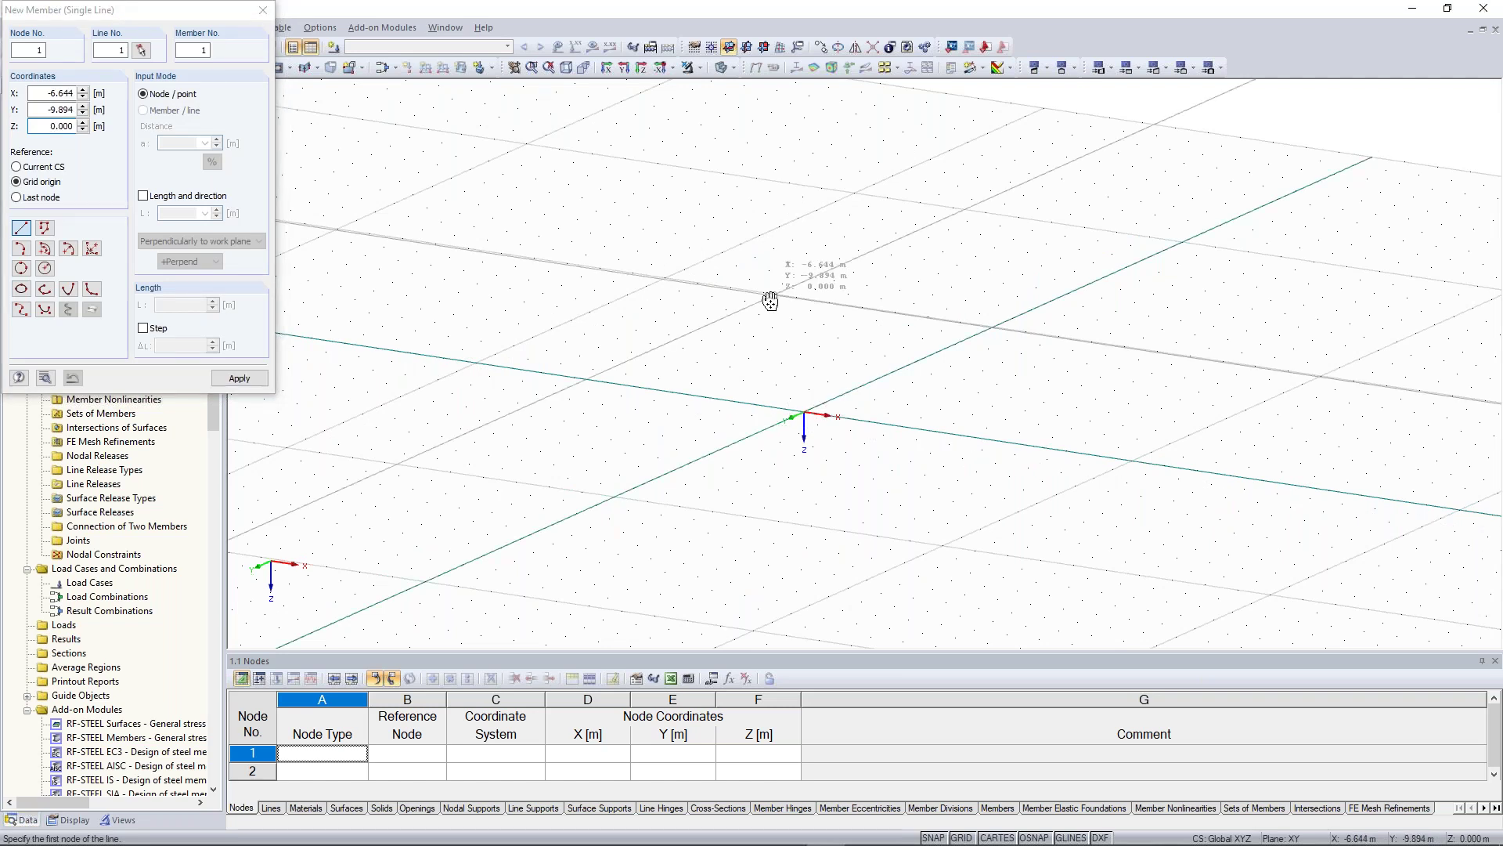
middle_drag(771, 300, 741, 338)
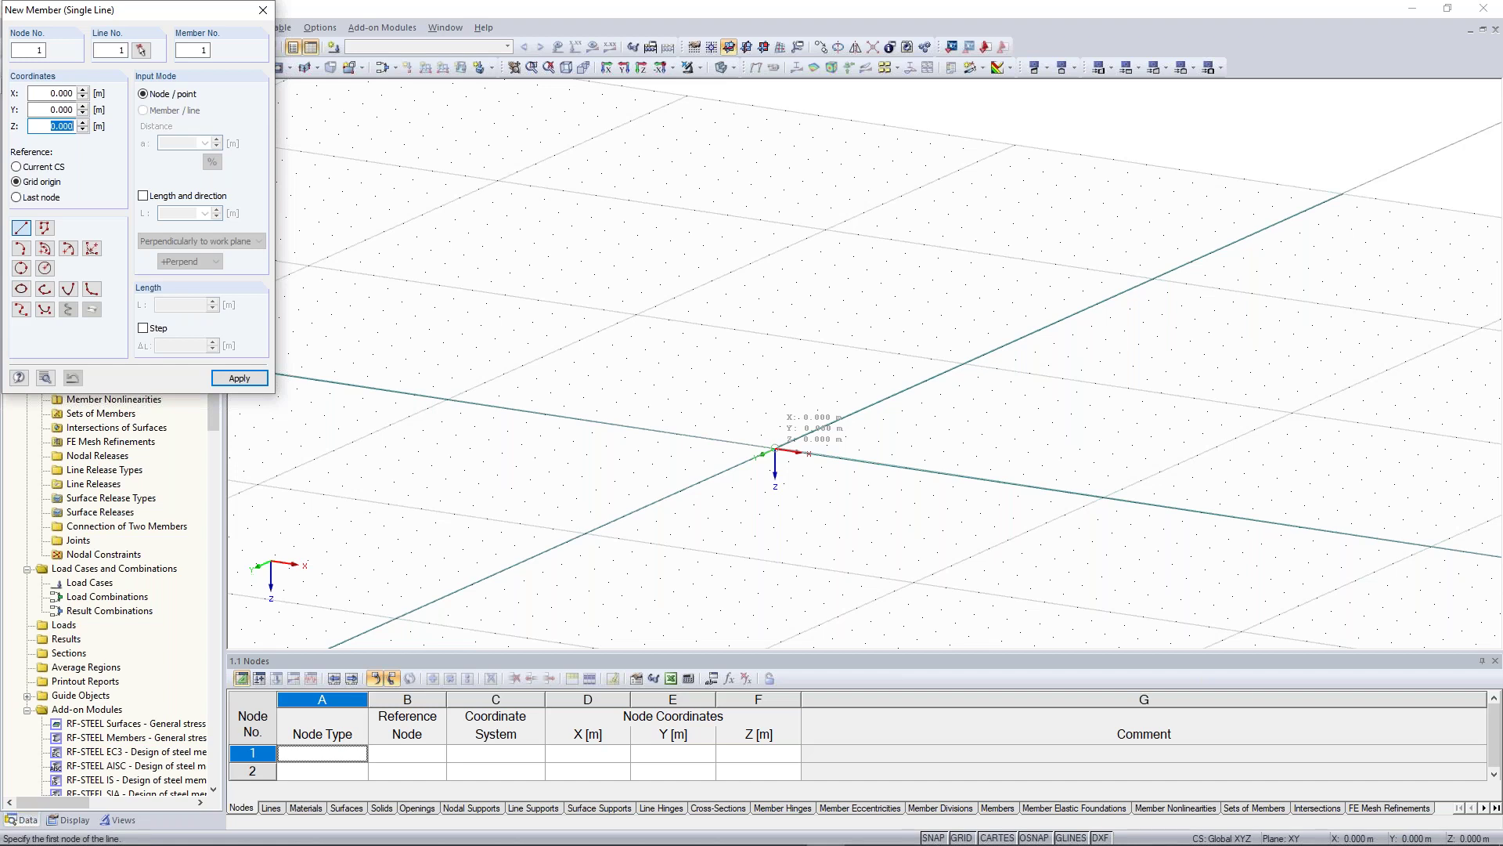
click(776, 449)
ctrl+middle_drag(755, 339, 724, 460)
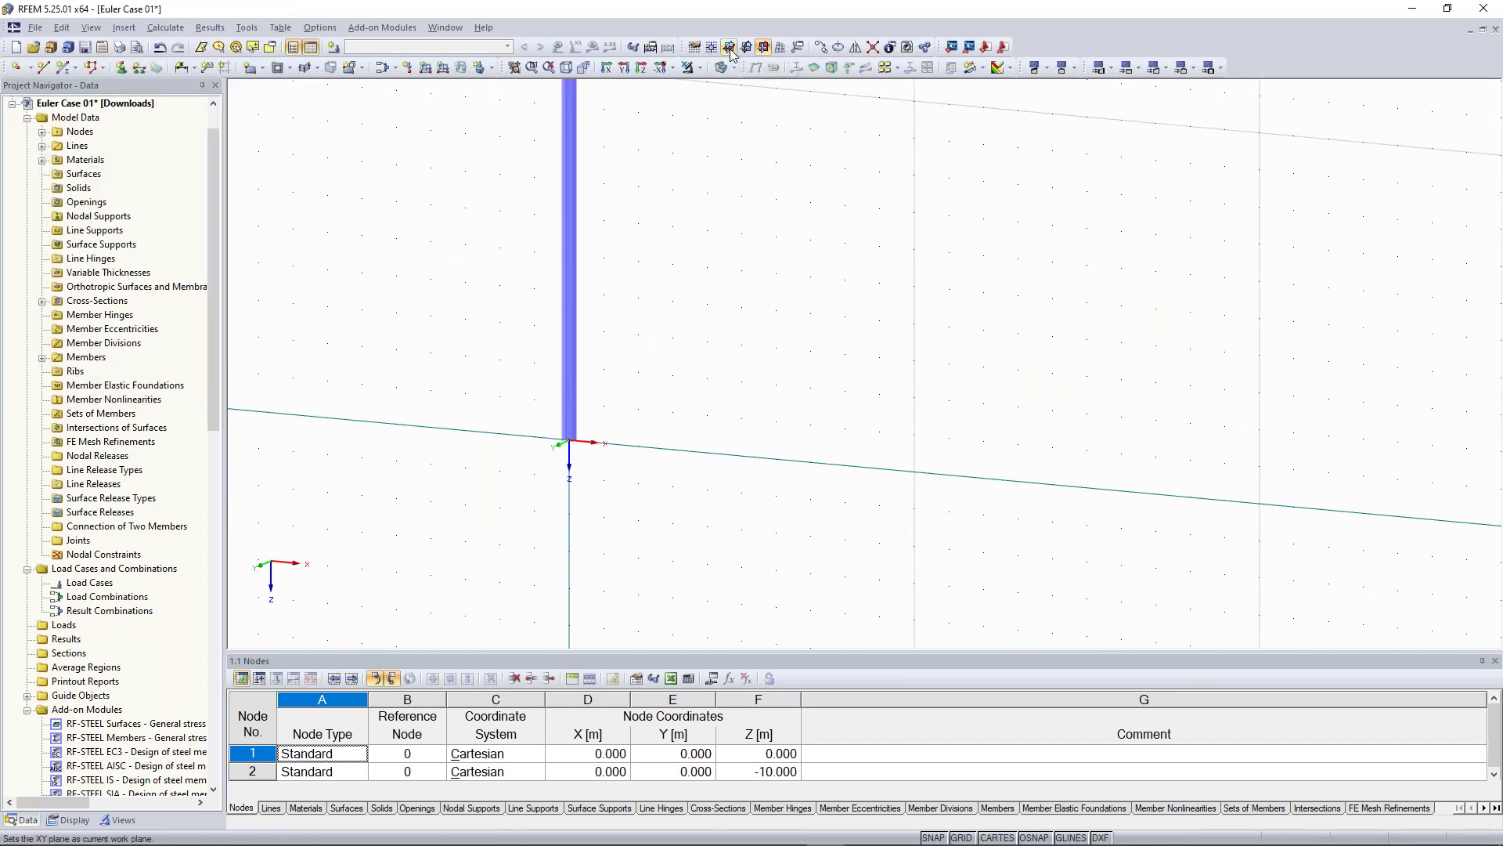
click(730, 50)
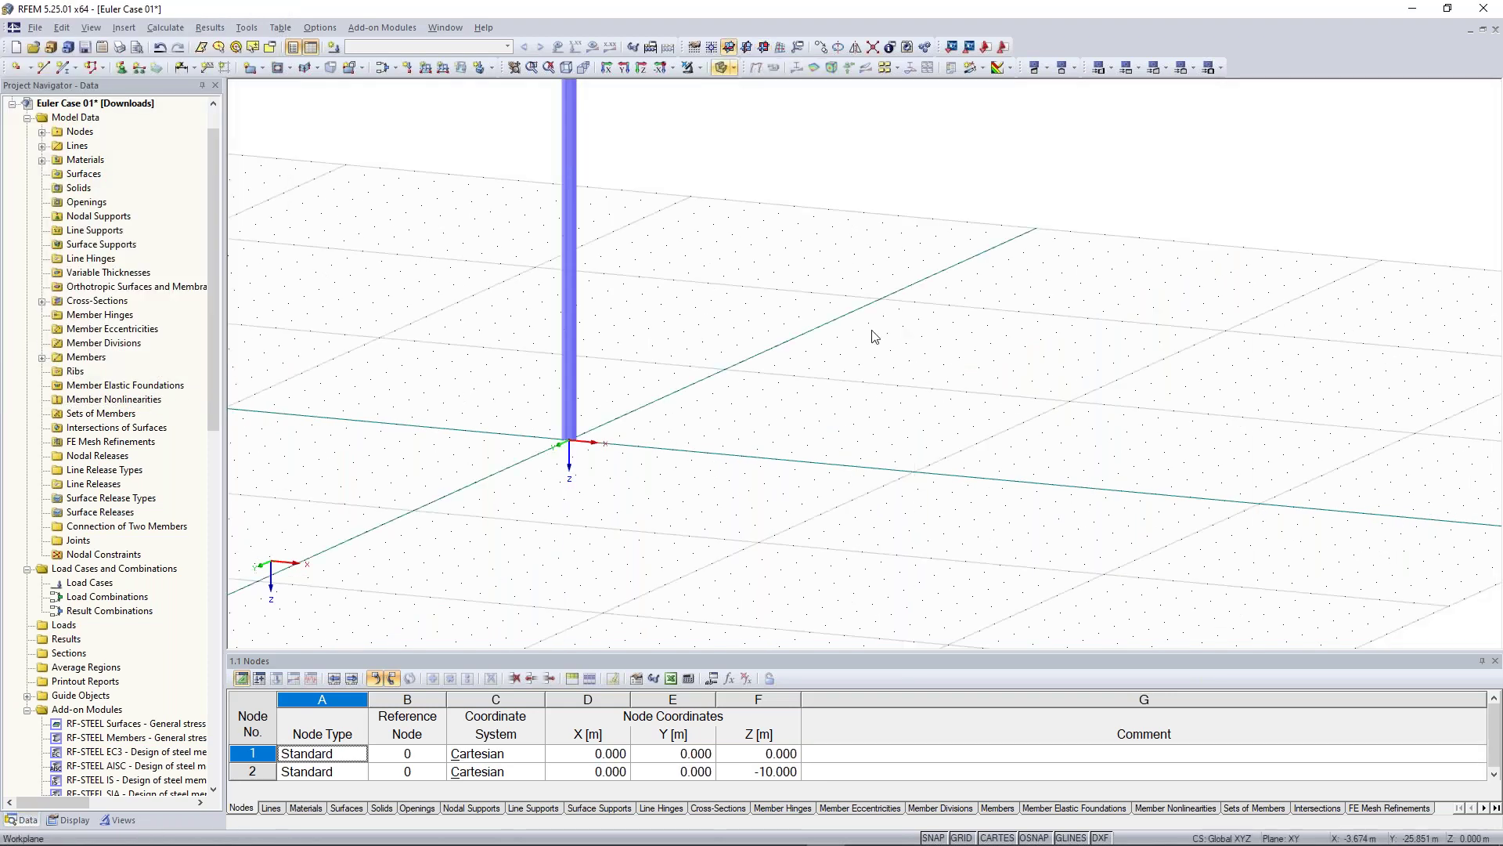
scroll(872, 330, down, 1)
middle_drag(872, 330, 751, 368)
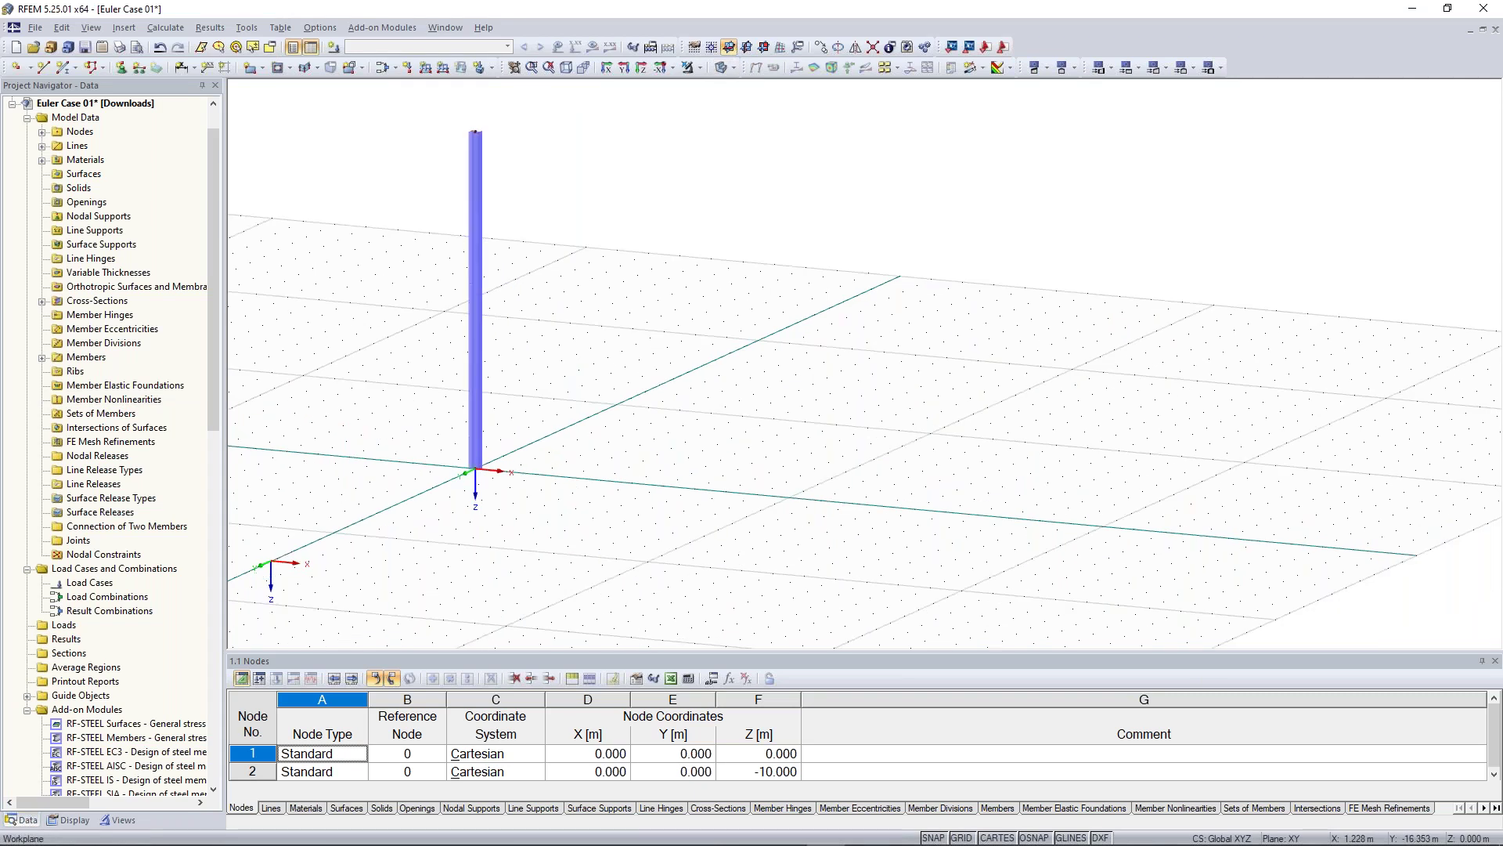
click(66, 68)
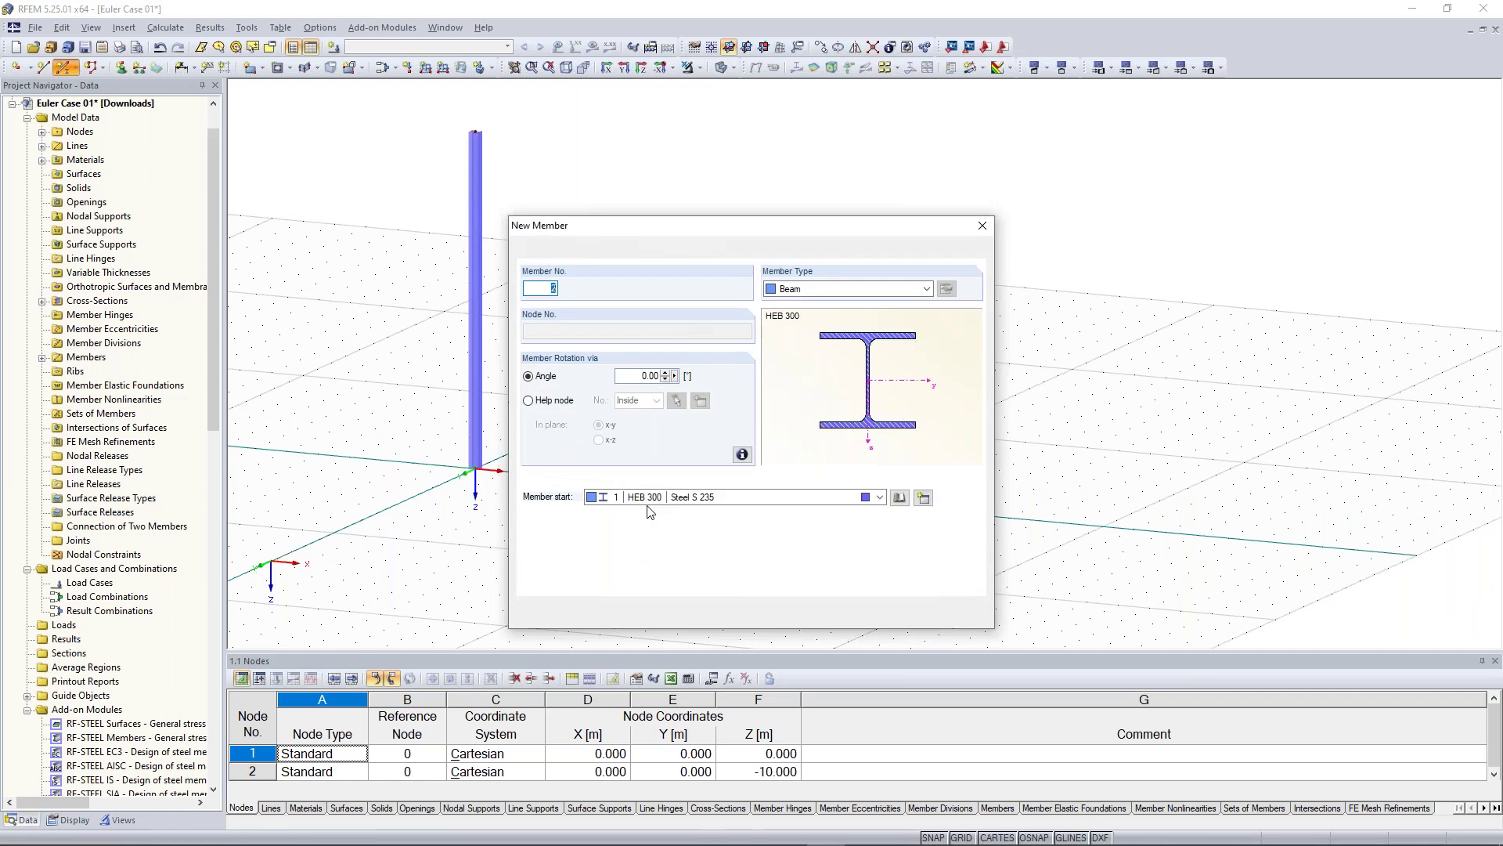
click(893, 614)
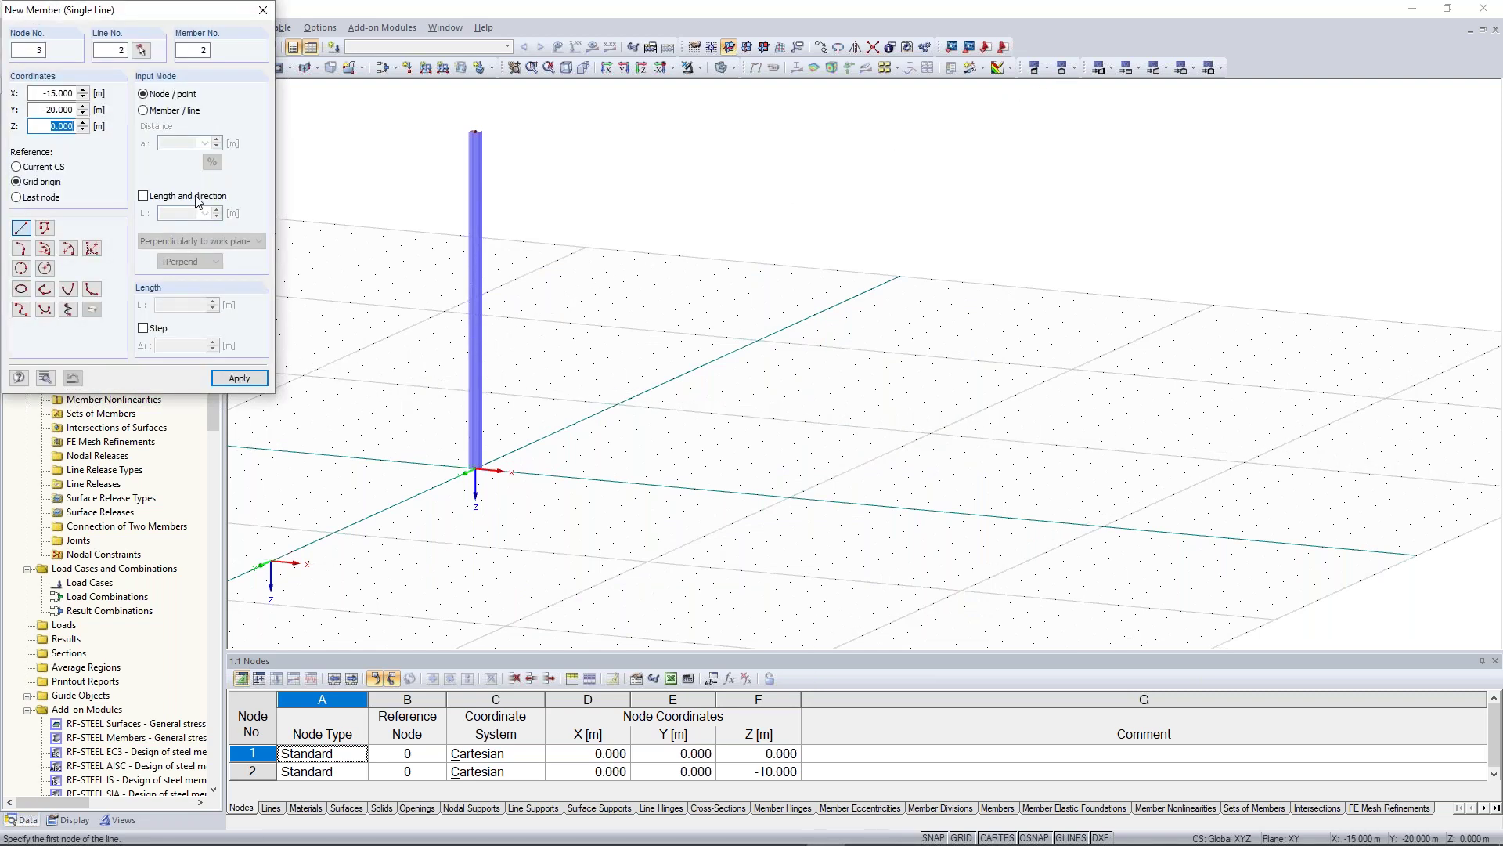
click(194, 200)
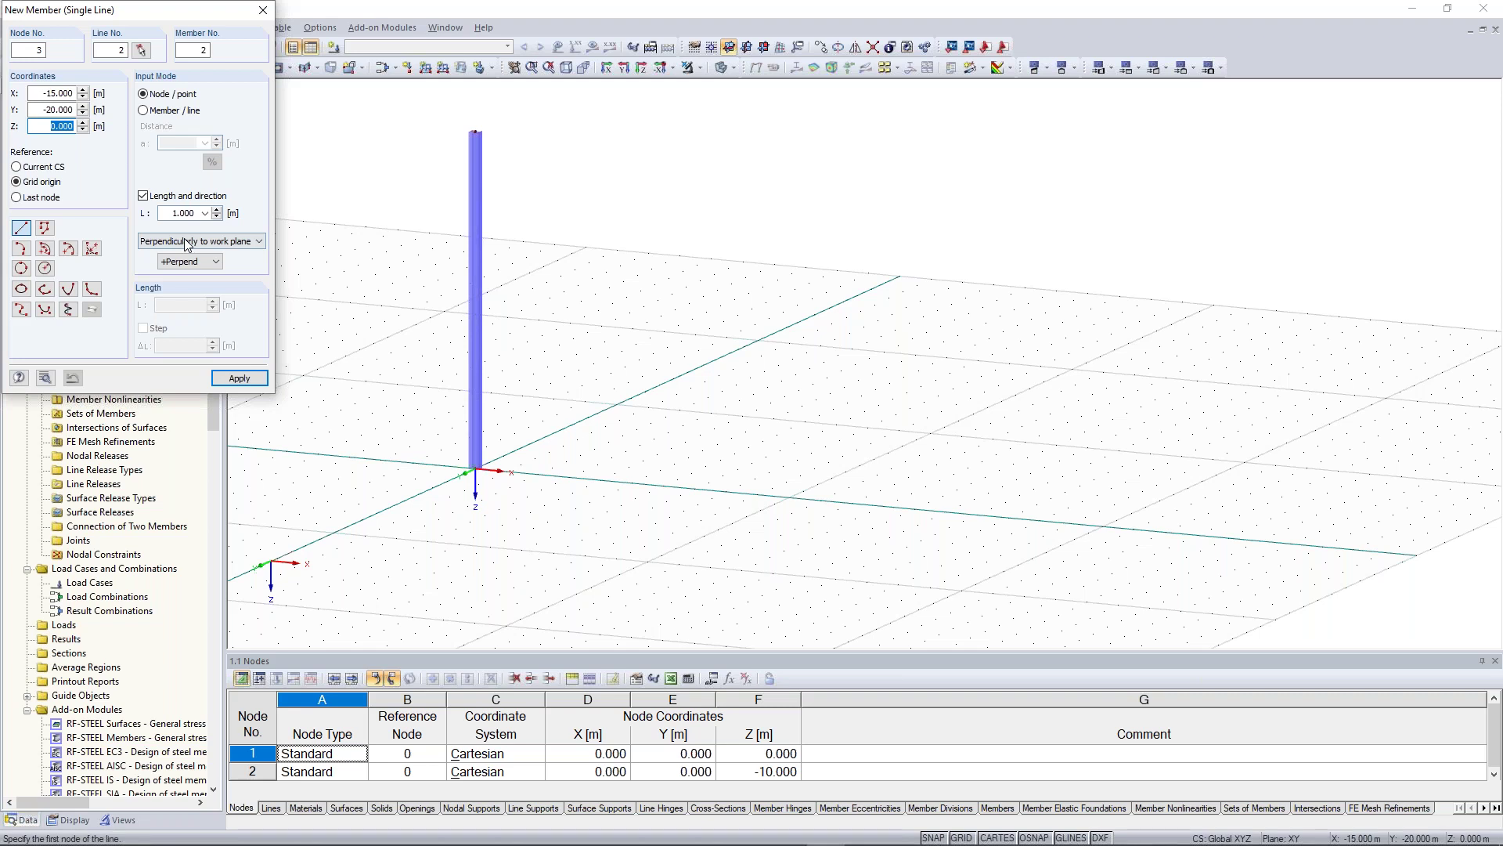
click(187, 261)
key(Escape)
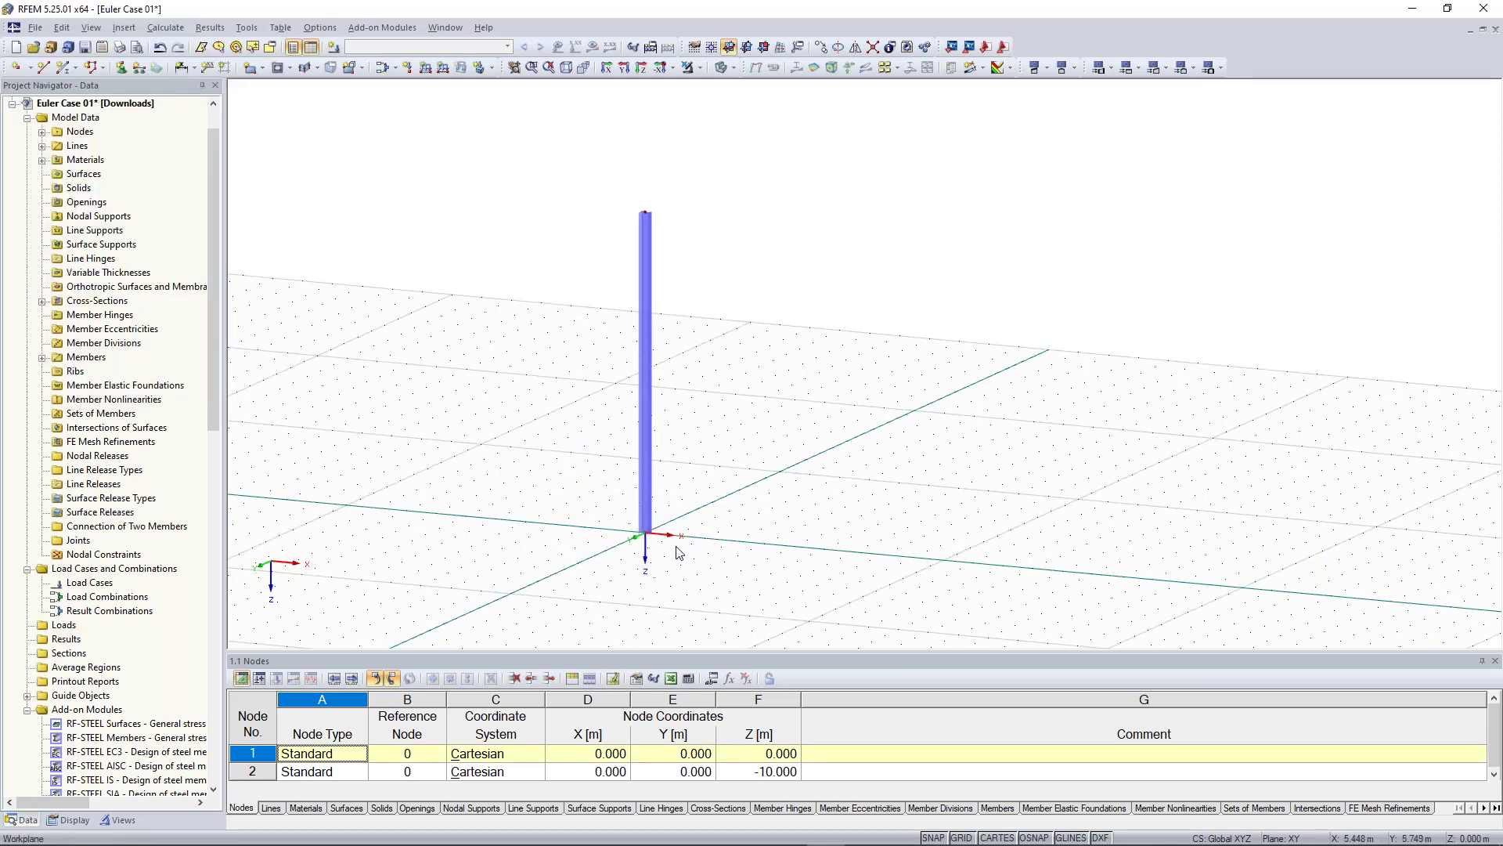
Step: Add a rigid nodal support at node 1, the base of the column
click(127, 72)
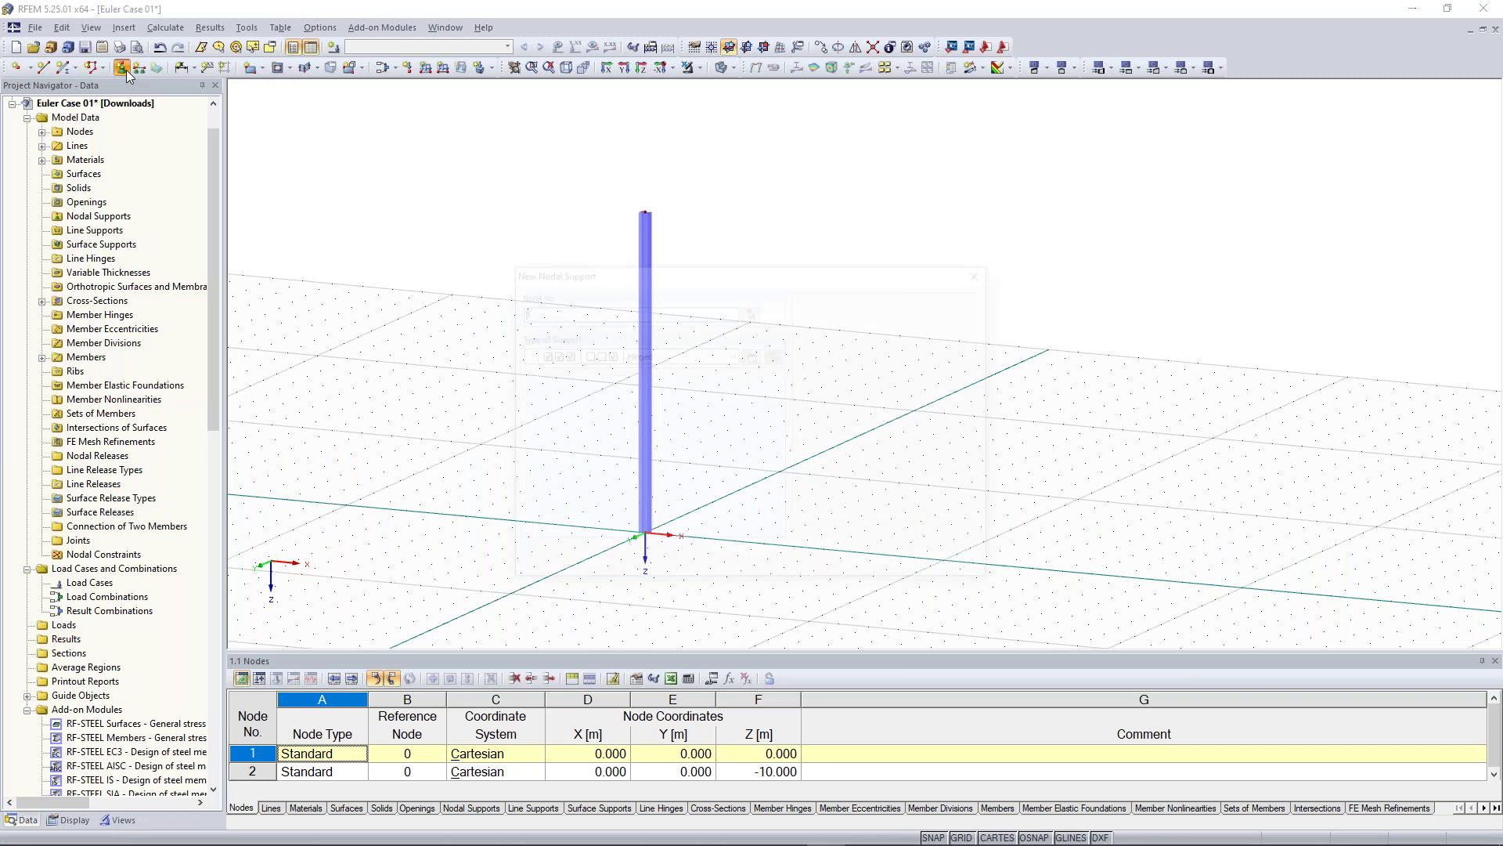
click(734, 355)
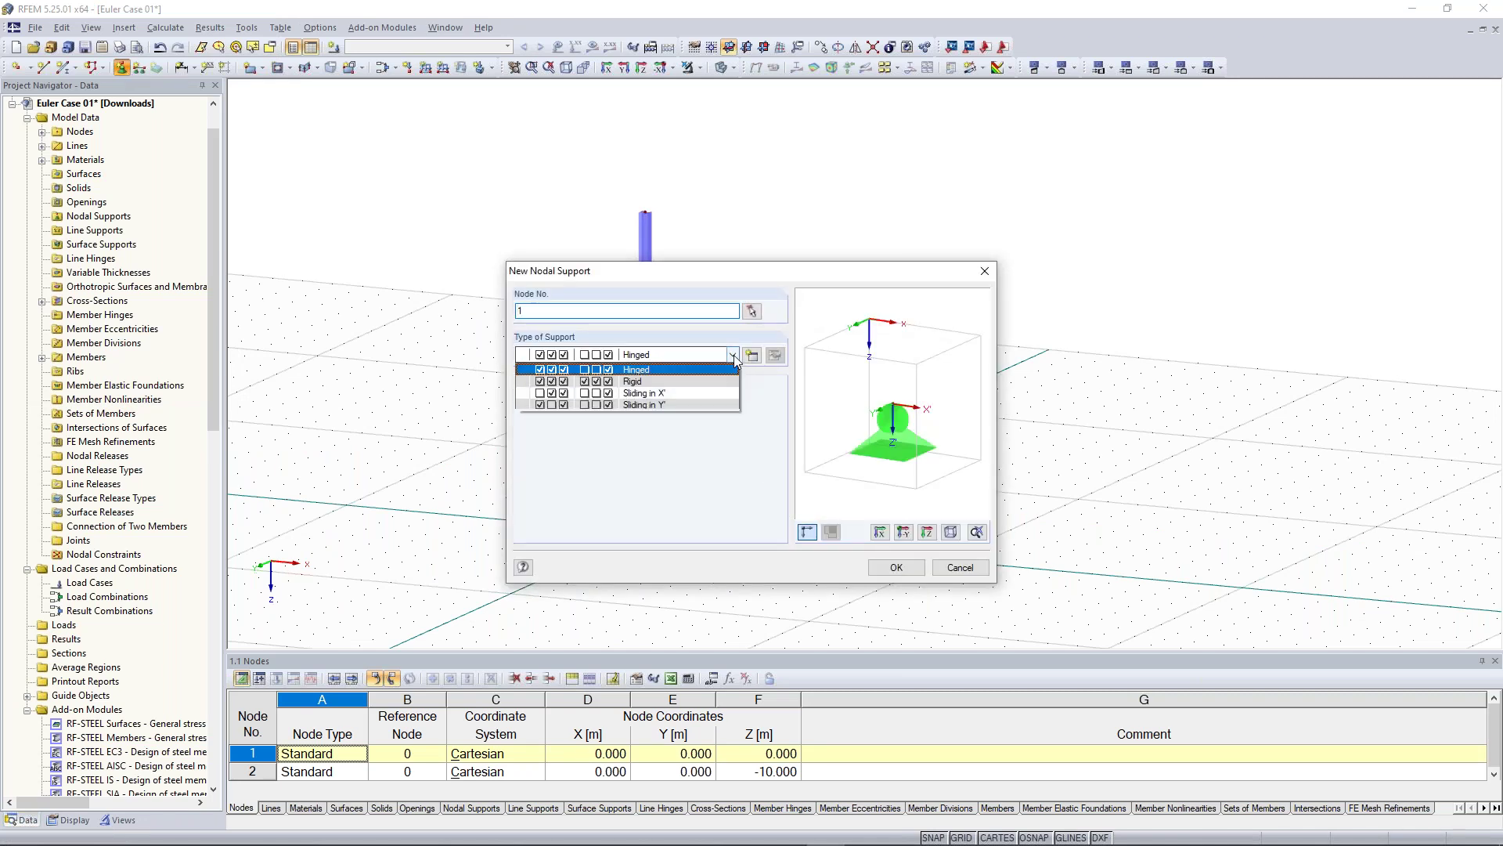
click(721, 381)
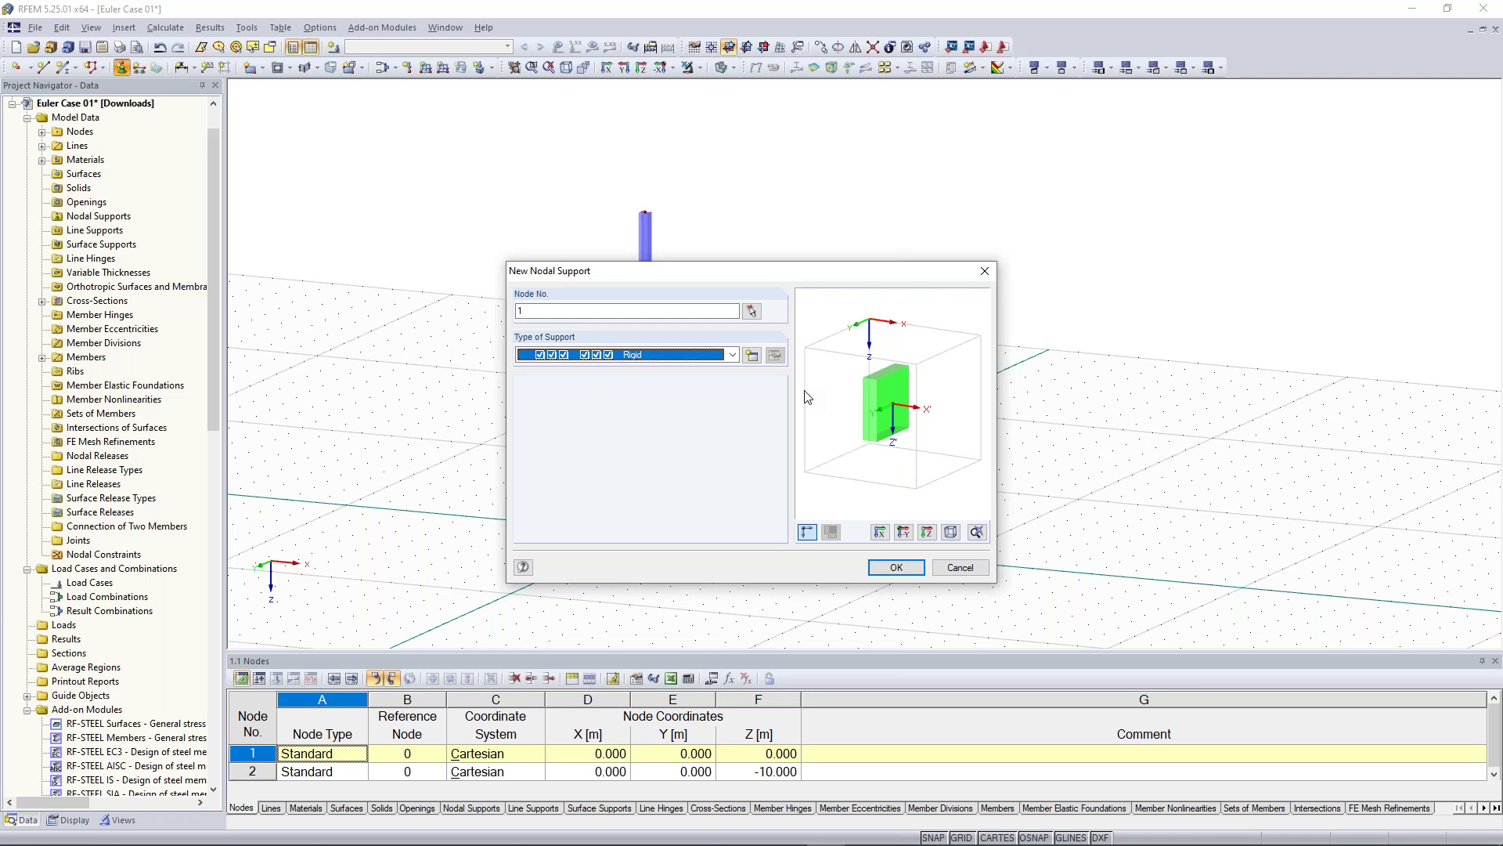
click(901, 569)
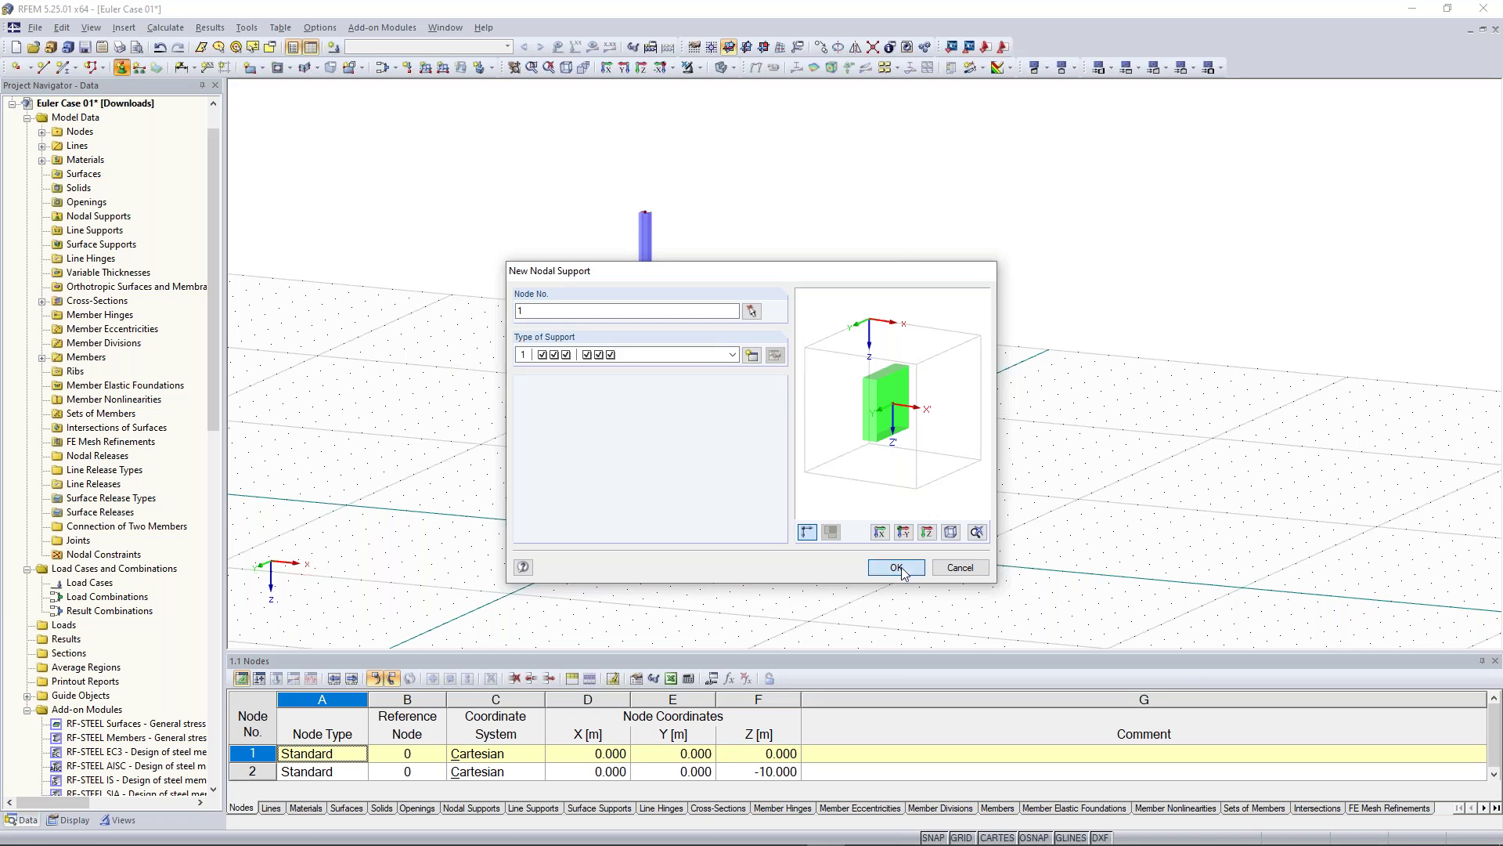
scroll(611, 618, up, 4)
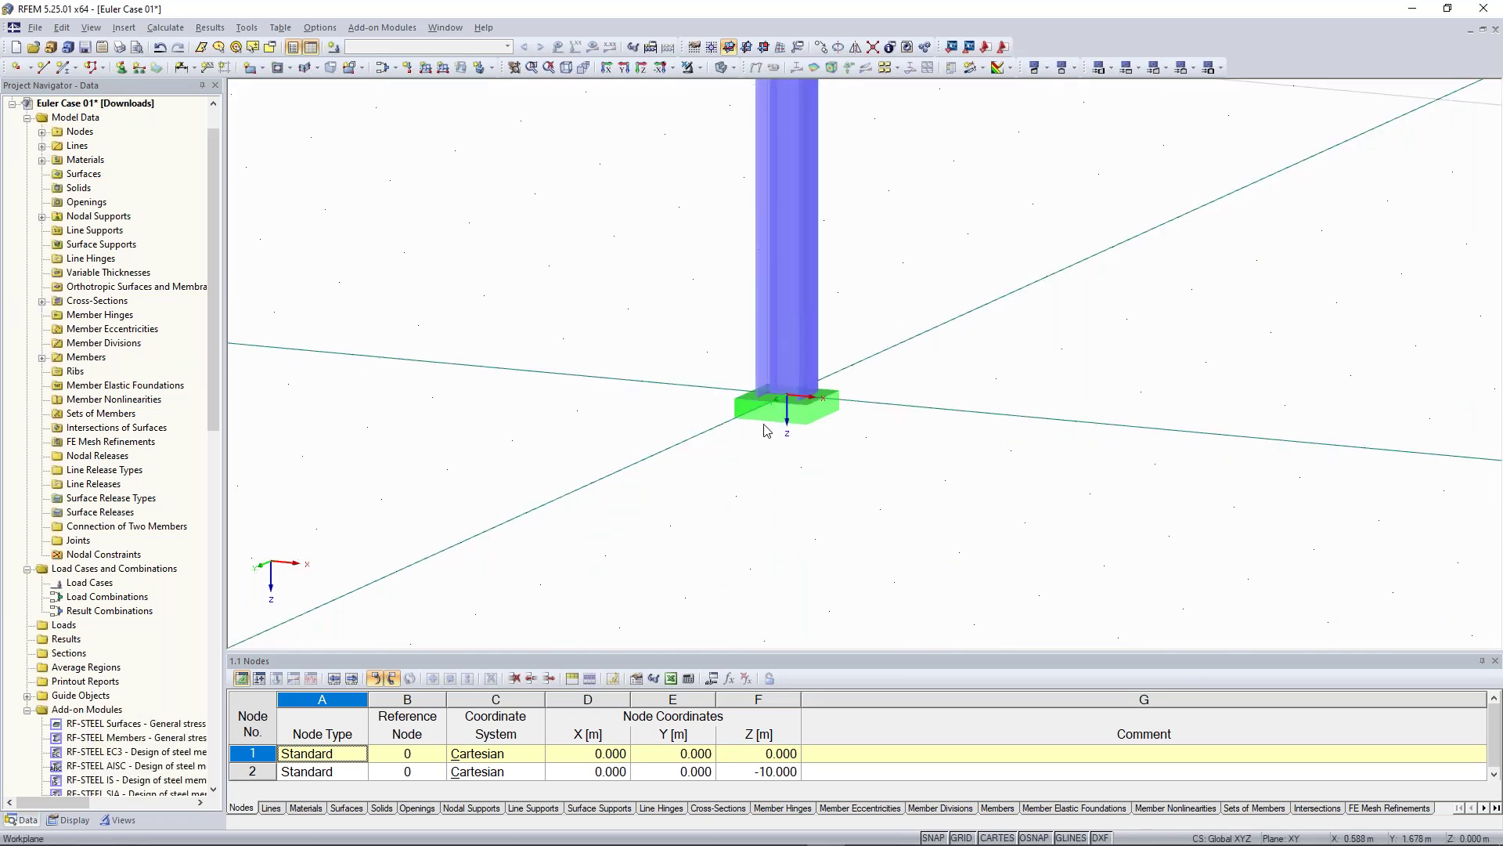
middle_drag(881, 369, 863, 418)
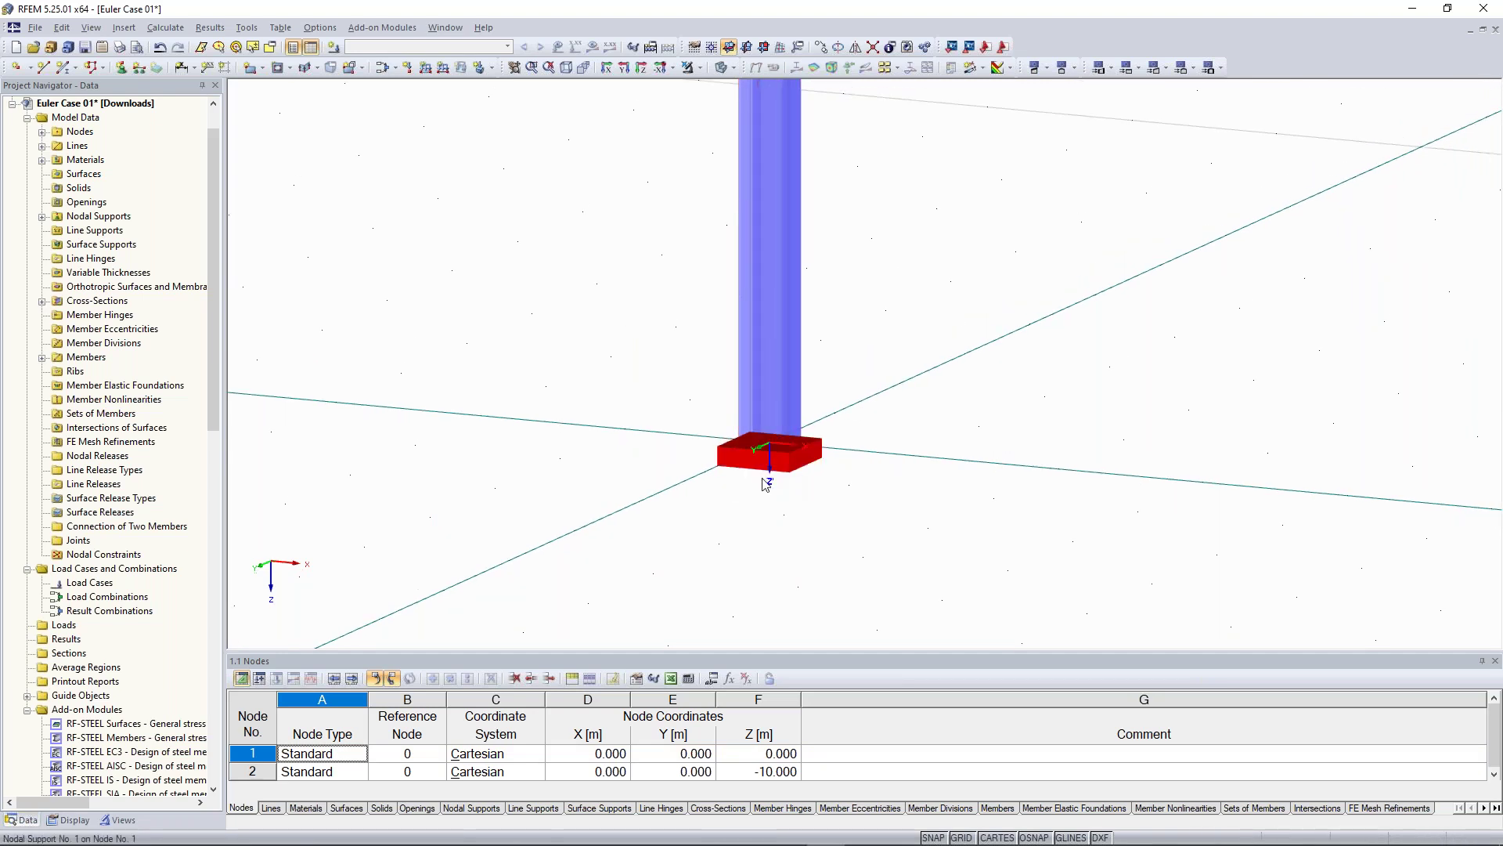
click(796, 551)
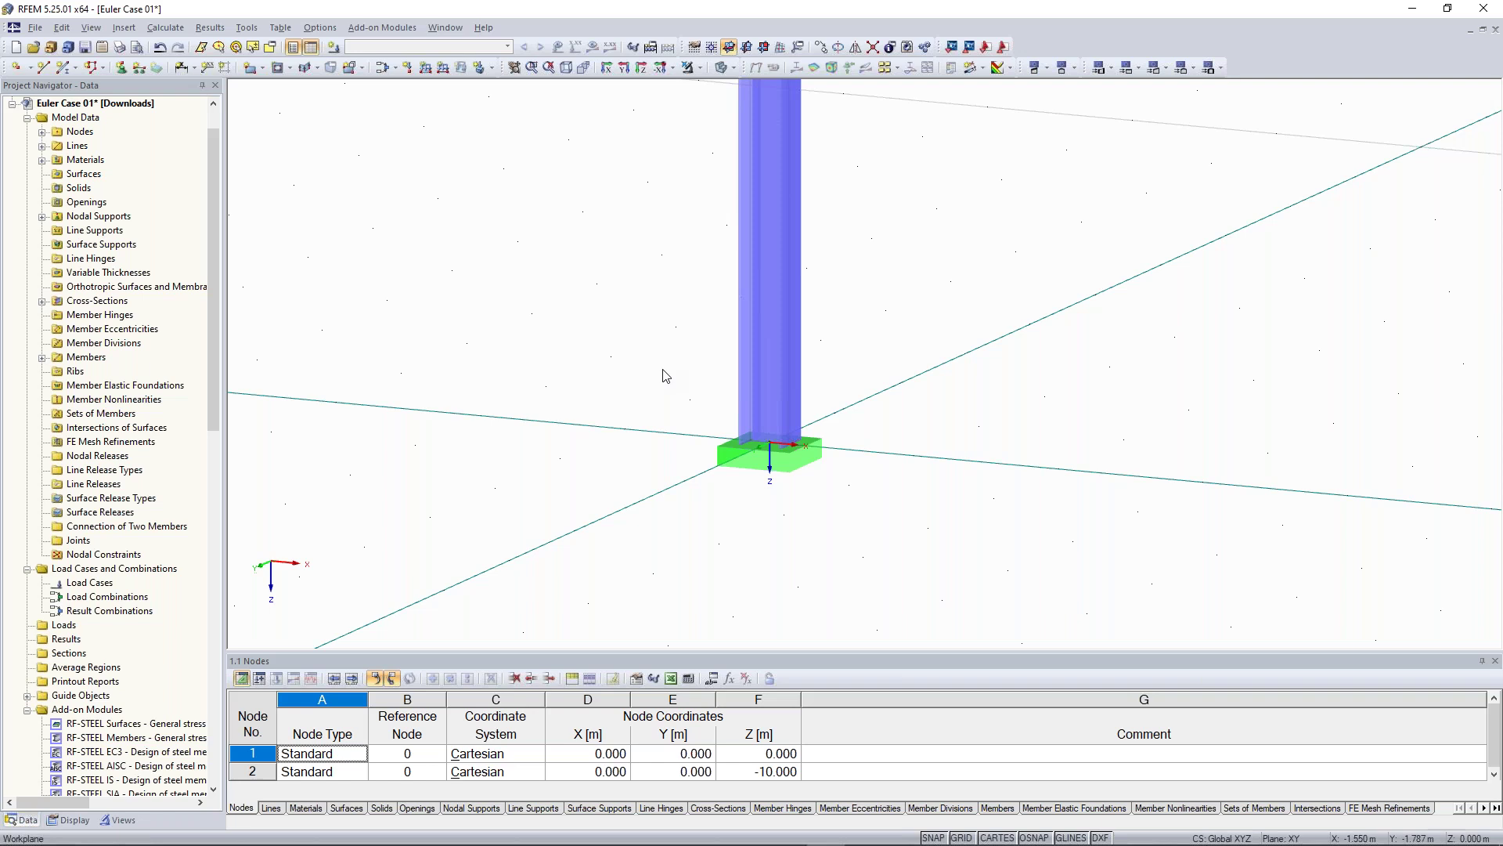
Step: Create load case LC1 with the description Test load, category Permanent, and deactivate its self-weight
click(336, 48)
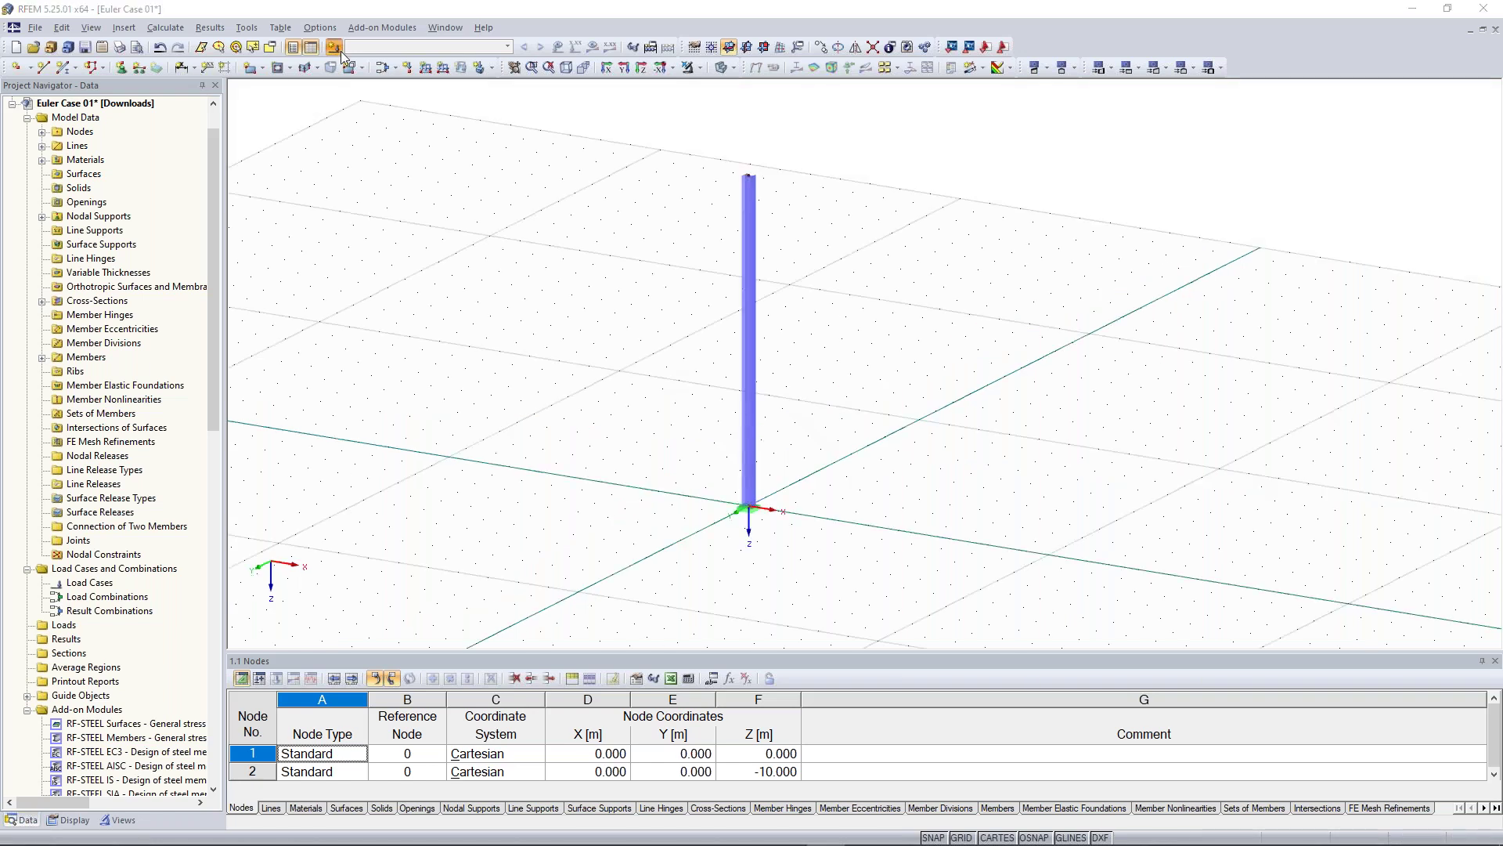
click(334, 48)
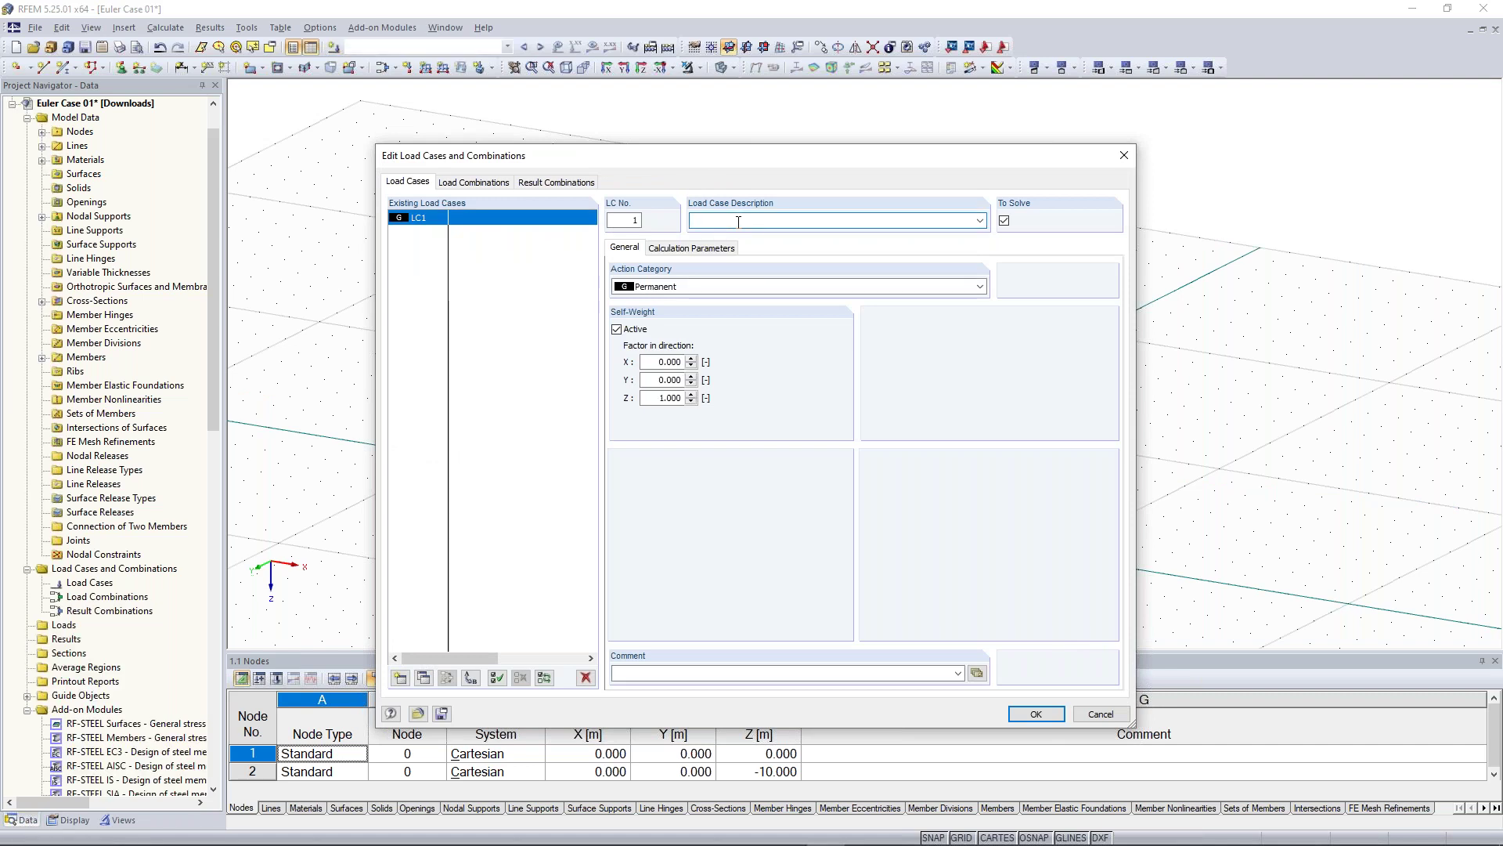
text(Test load)
click(634, 331)
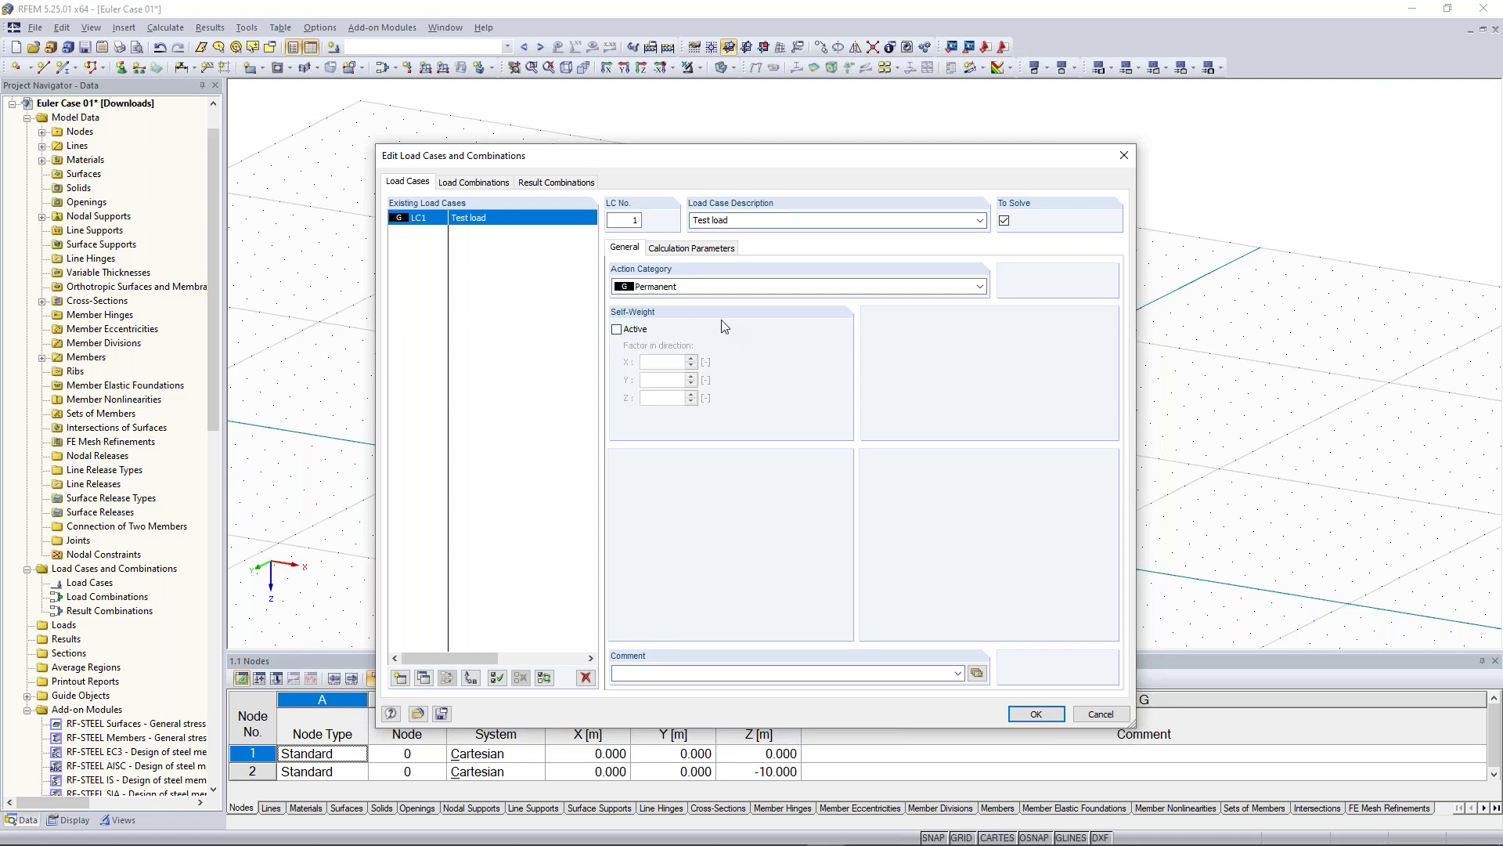
Step: Accept load case LC1 and apply a nodal load of PX 10 kN and PZ 100 kN to the column's top node
click(1038, 714)
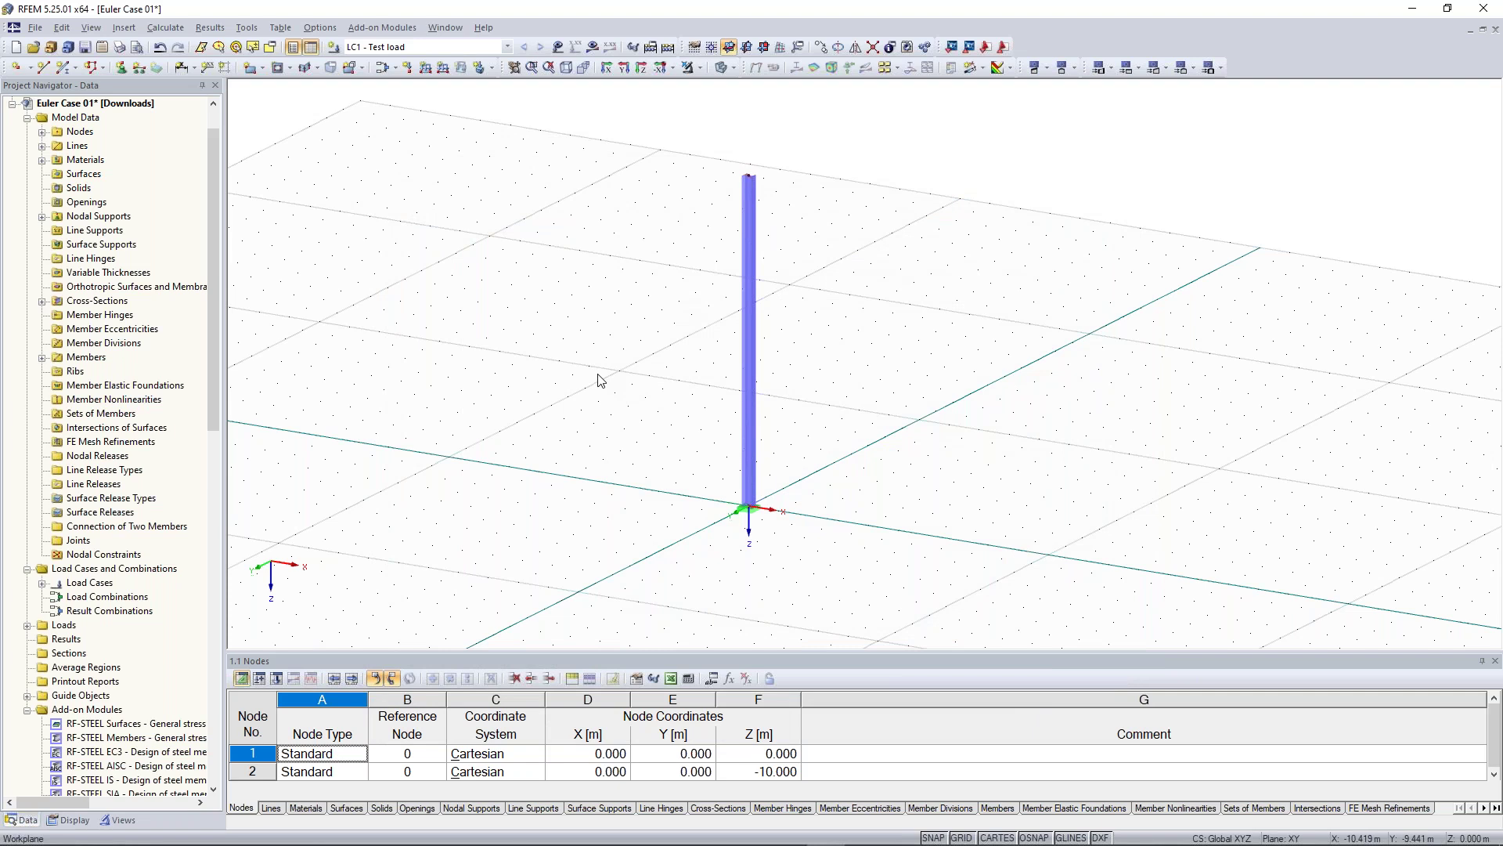
ctrl+middle_drag(598, 375, 562, 348)
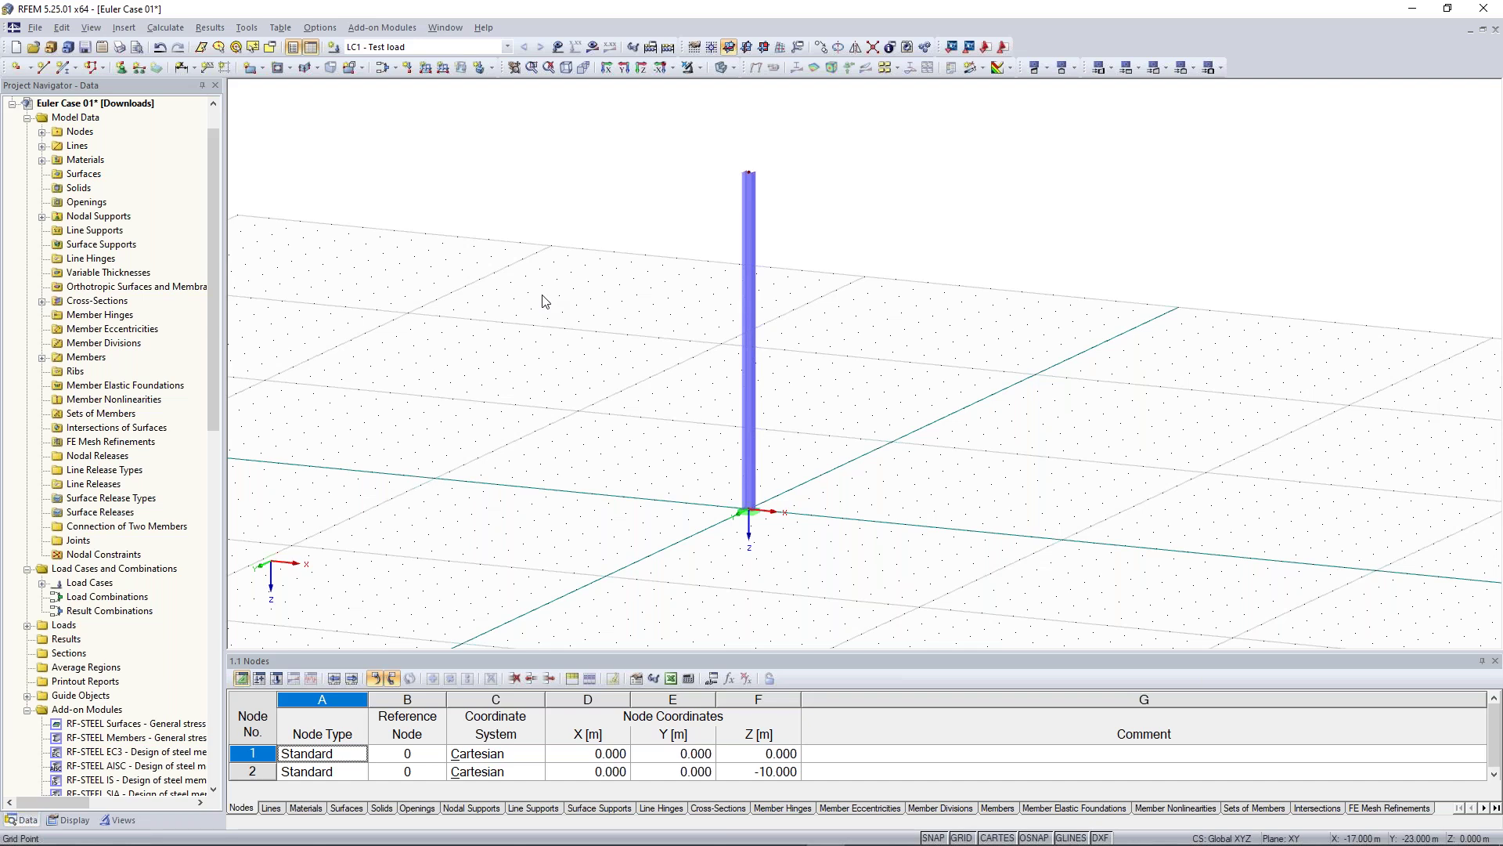
drag(700, 139, 796, 191)
click(409, 67)
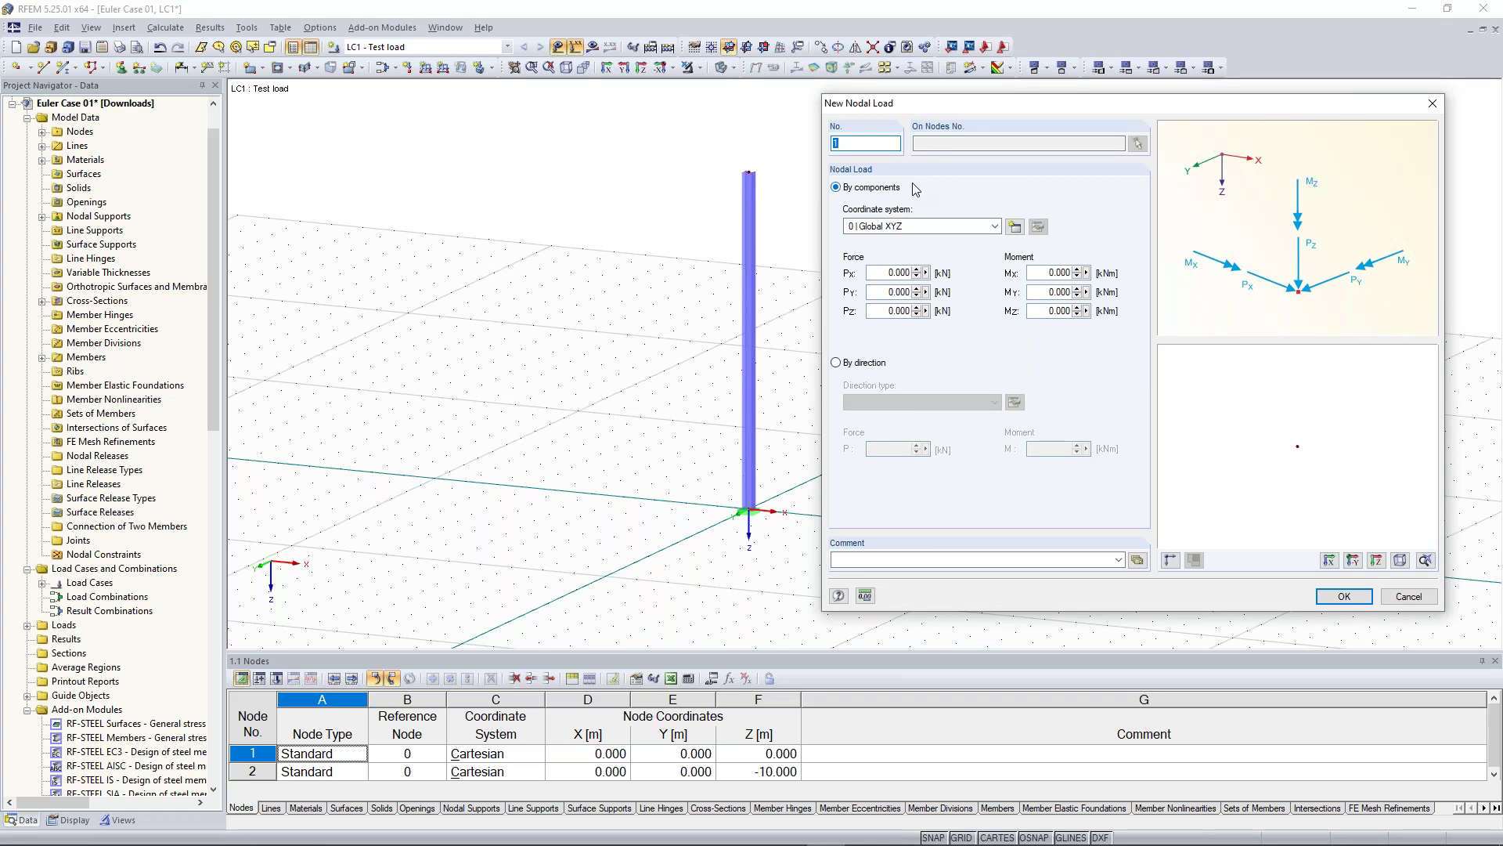
click(881, 271)
drag(881, 272, 911, 273)
text(10)
key(Tab)
key(Tab)
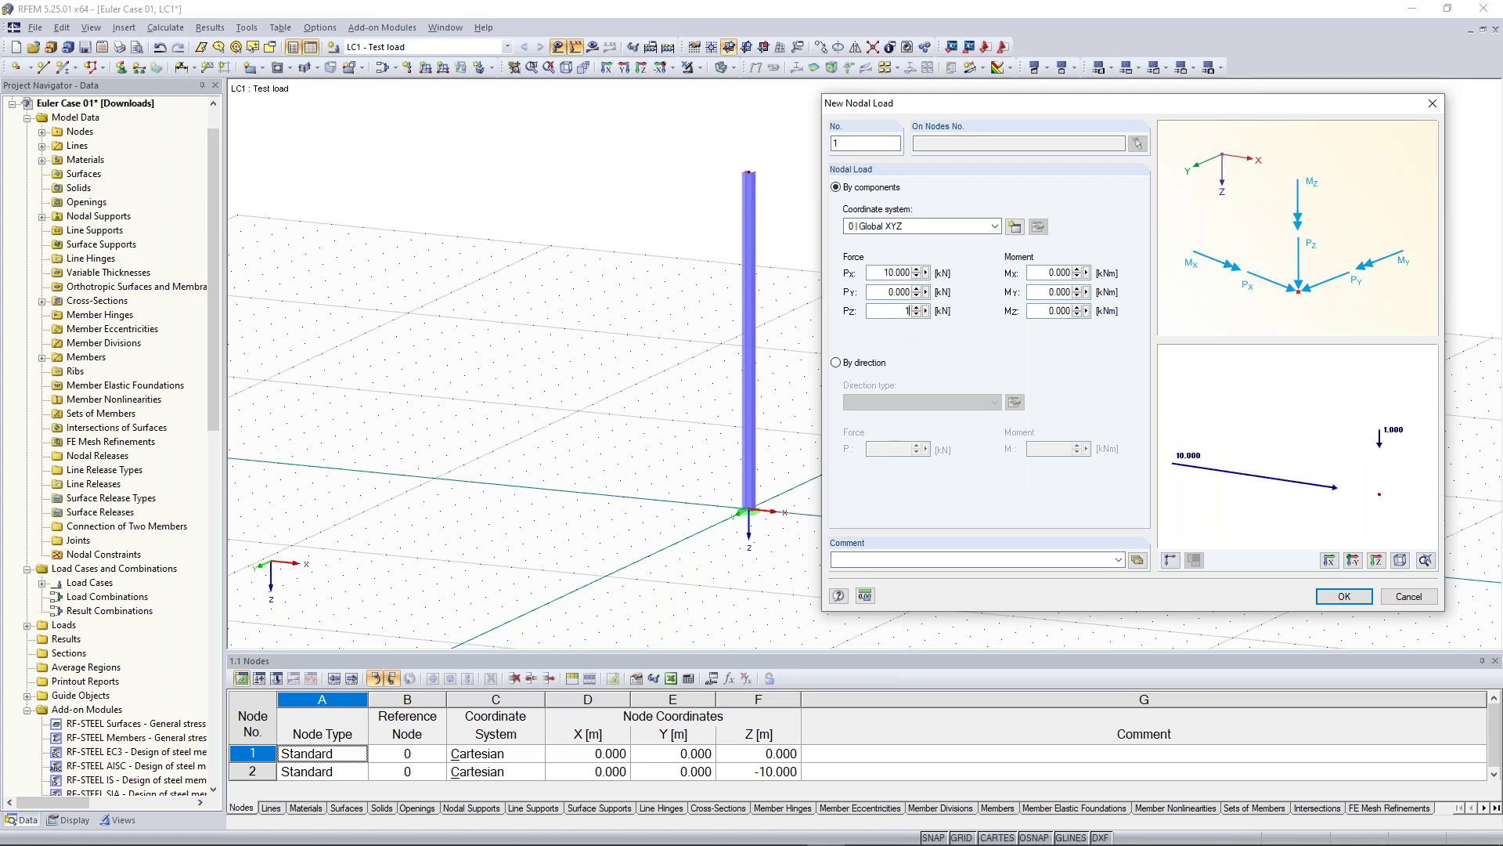
text(100)
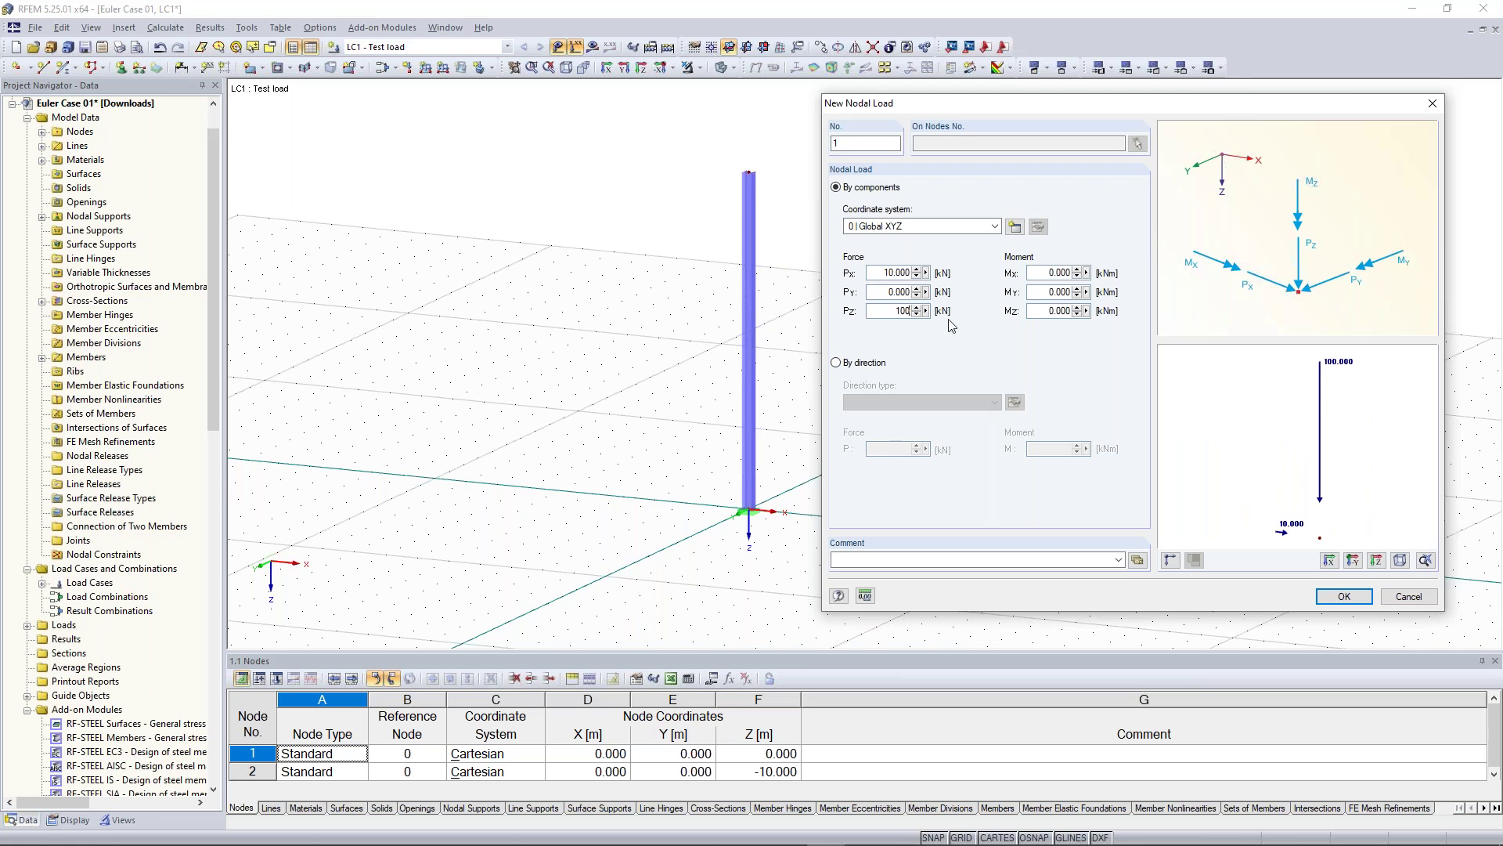
click(1344, 597)
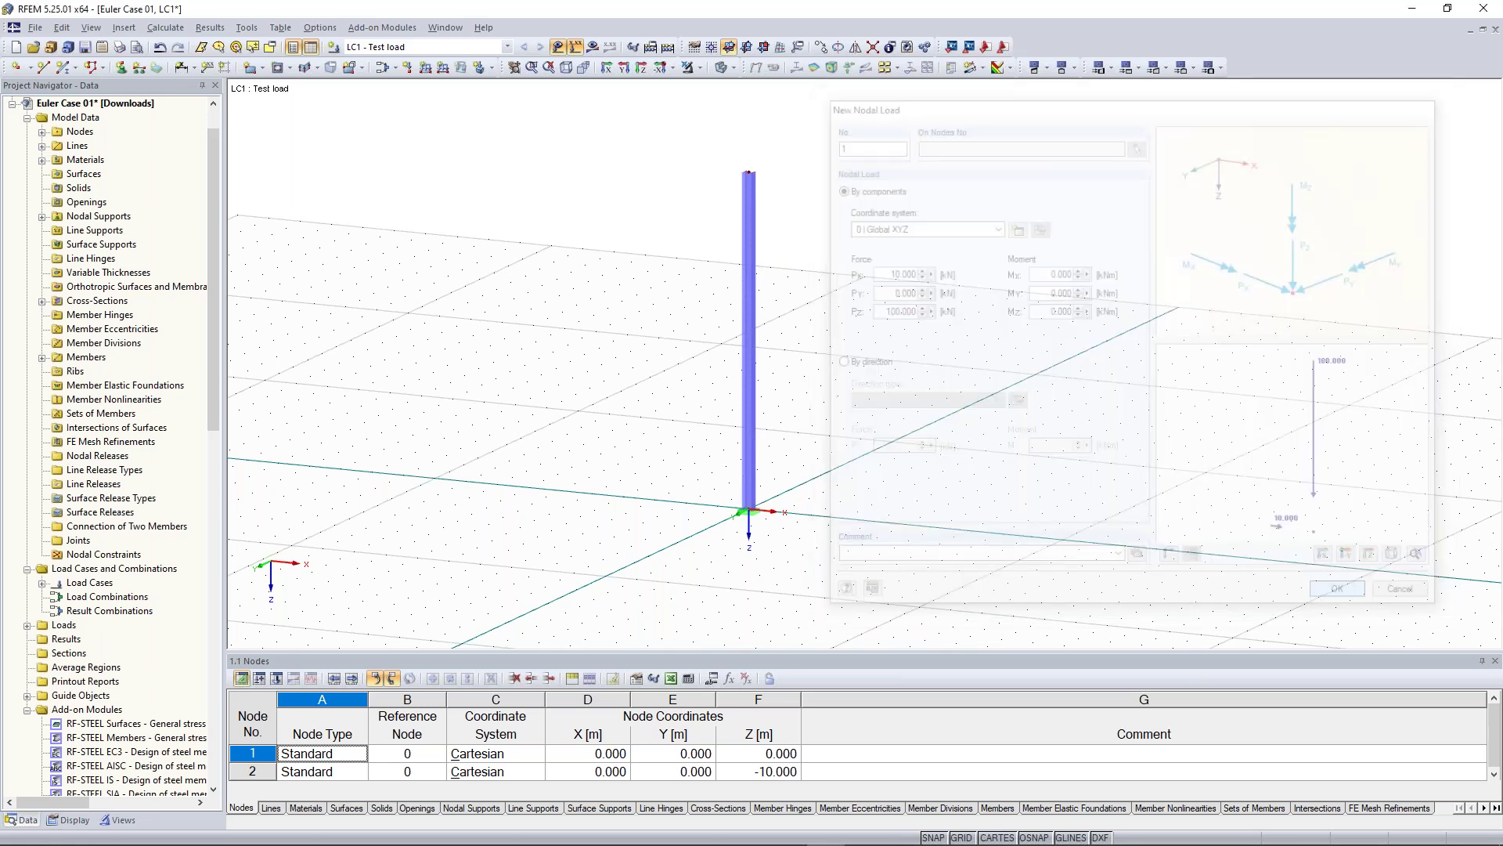
click(749, 172)
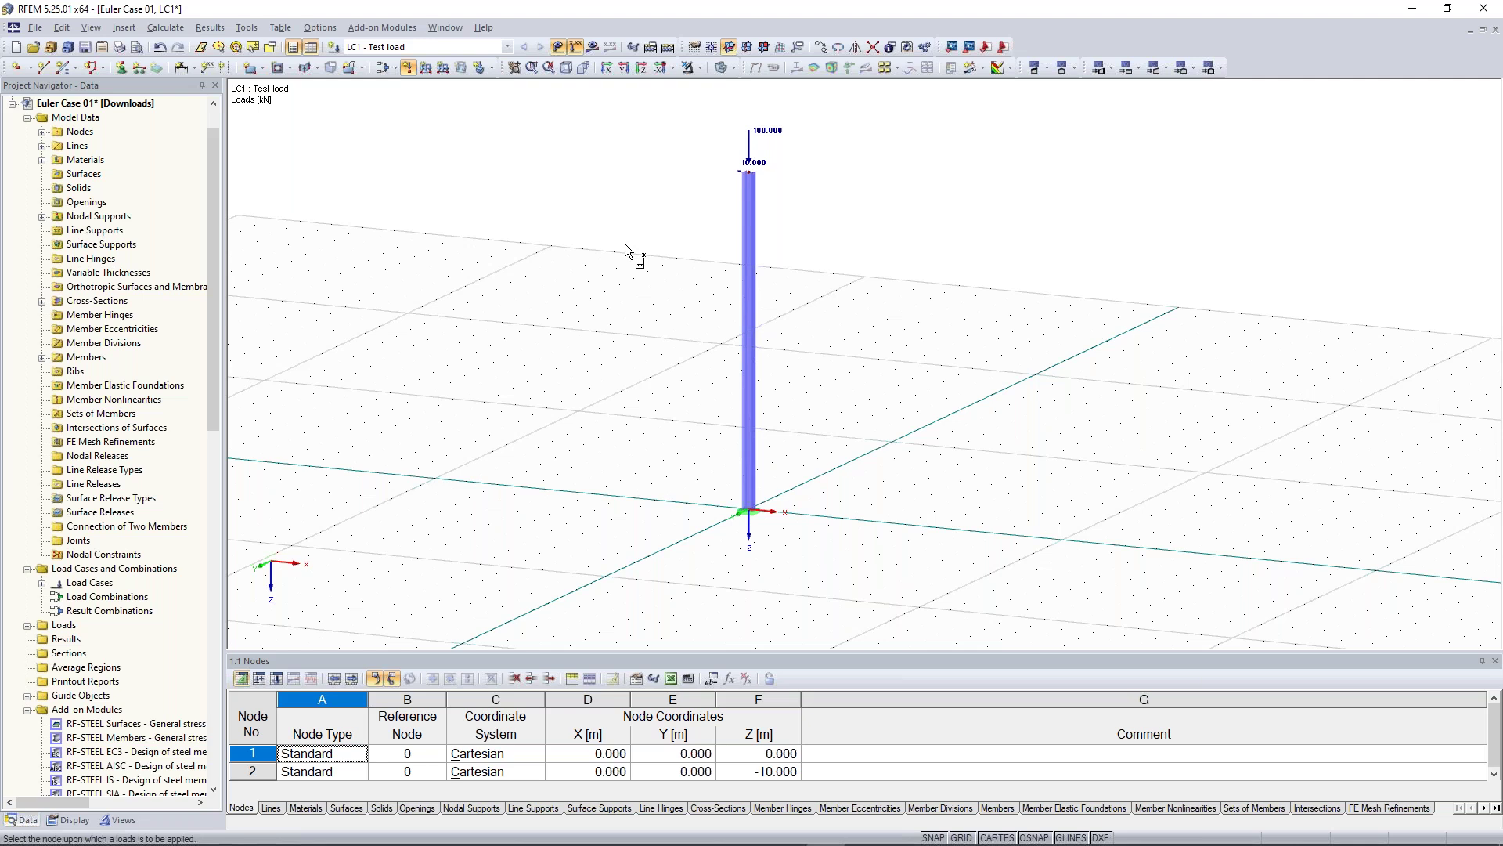
key(Escape)
Step: Calculate load case LC1 and show its results
scroll(590, 290, down, 1)
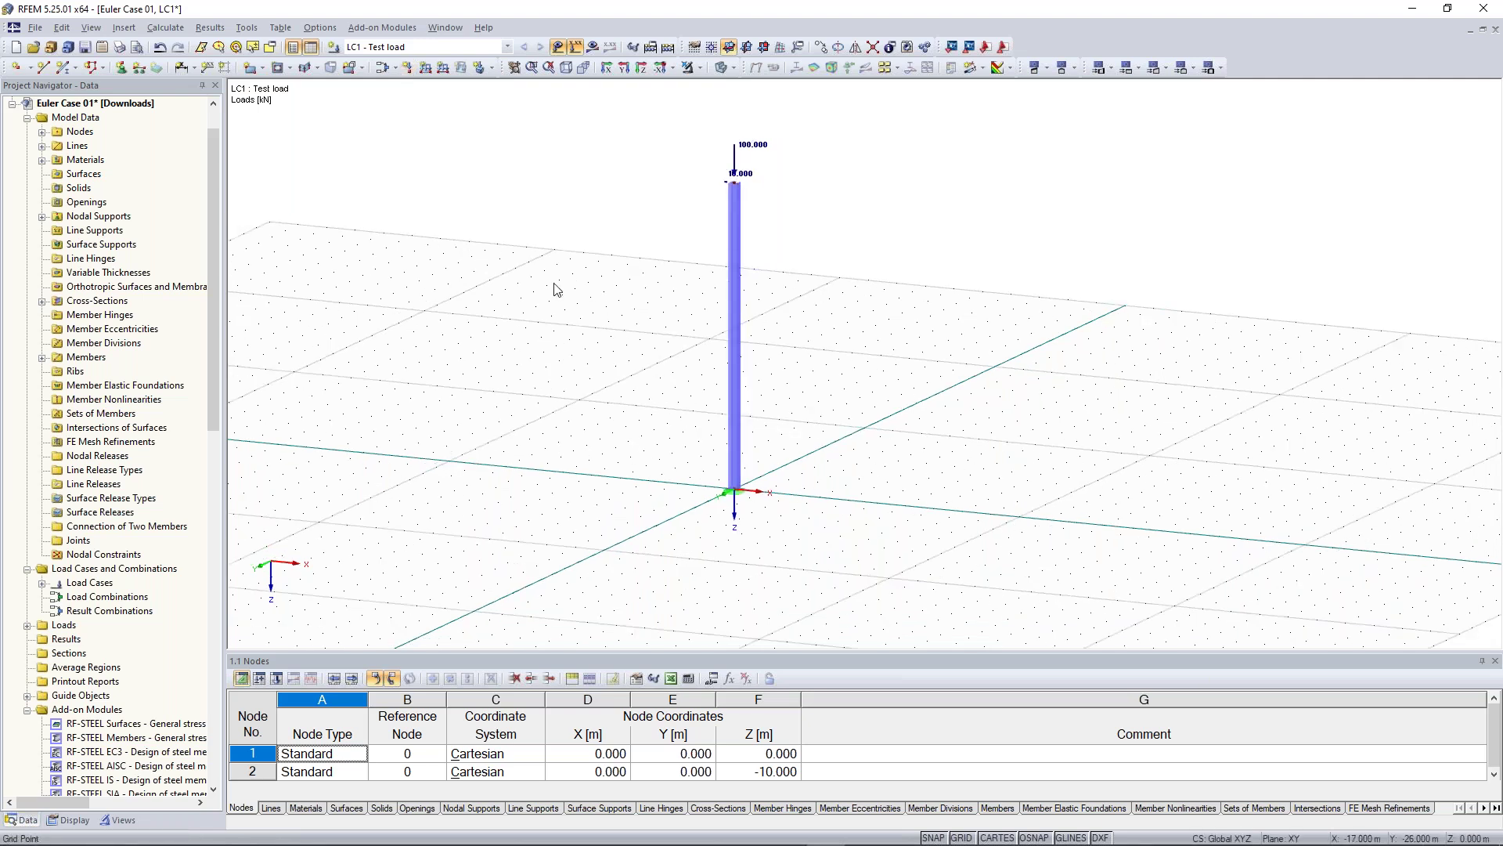
scroll(556, 290, up, 1)
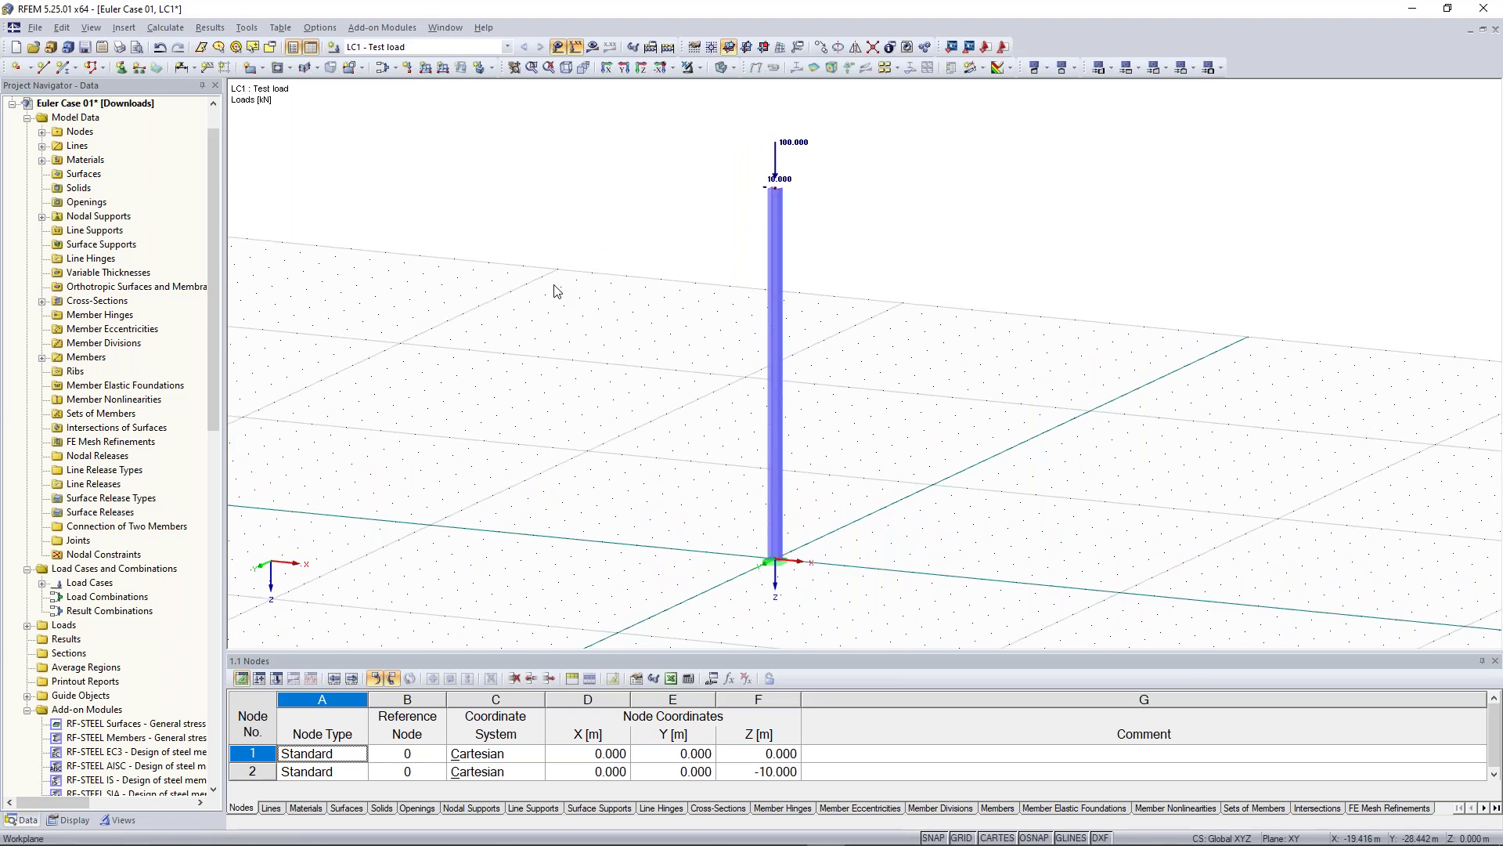
click(593, 52)
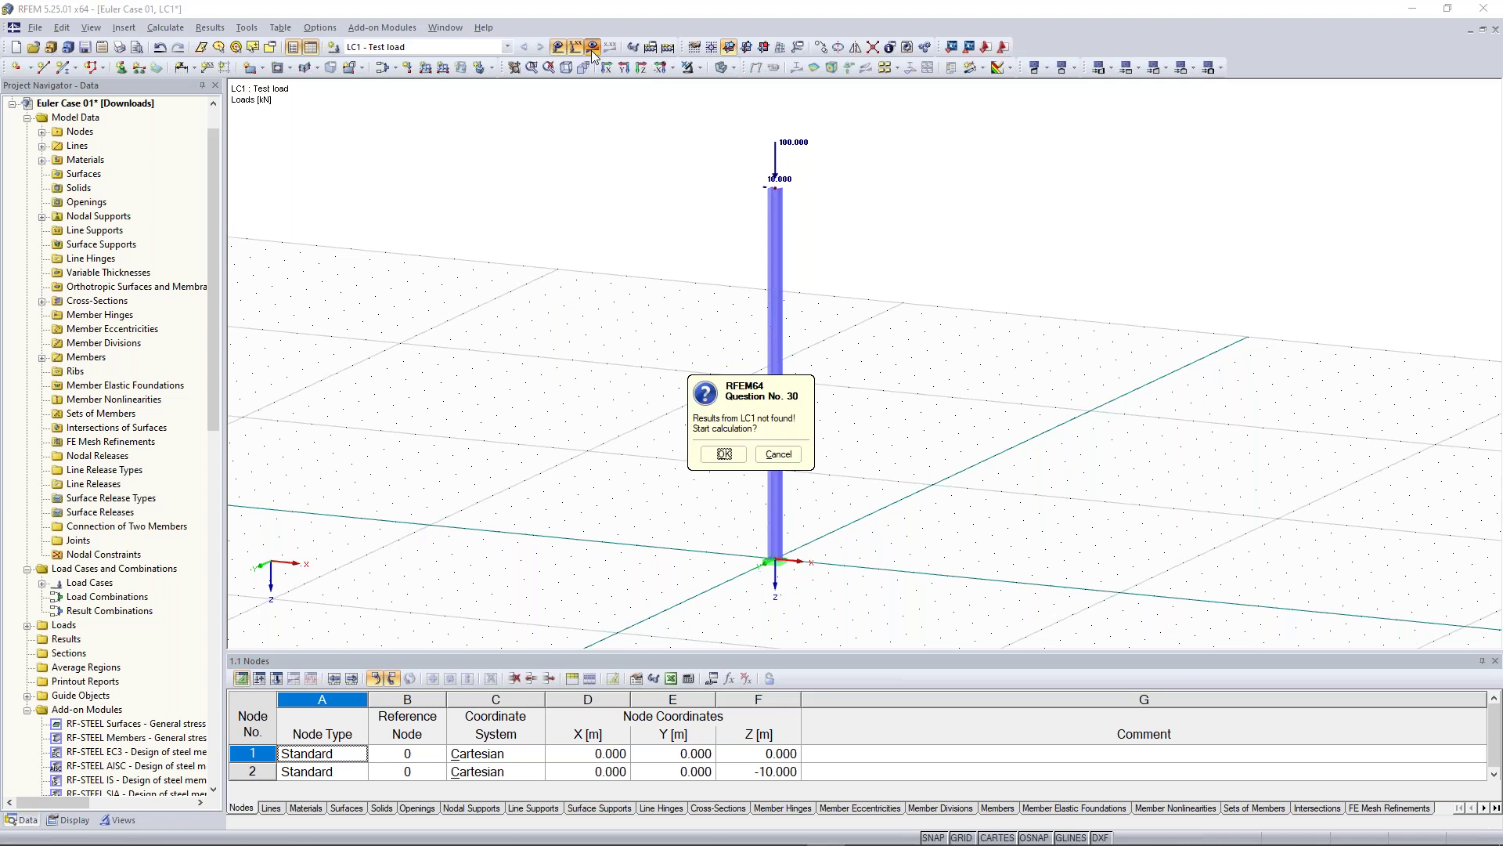
click(724, 454)
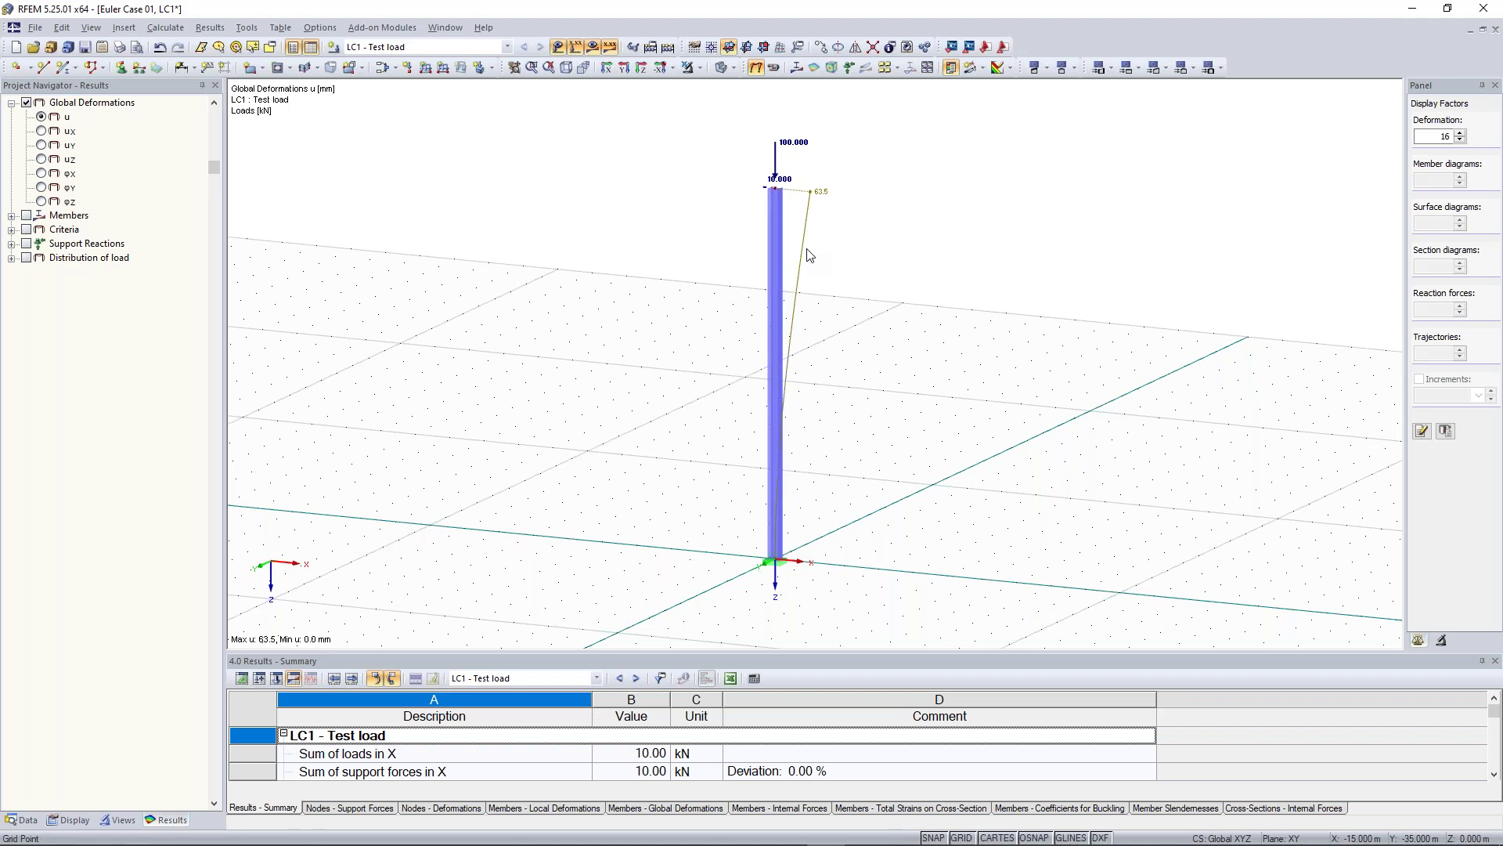
Step: Set the display of member deformations to Cross-Sections Colored
scroll(732, 266, up, 1)
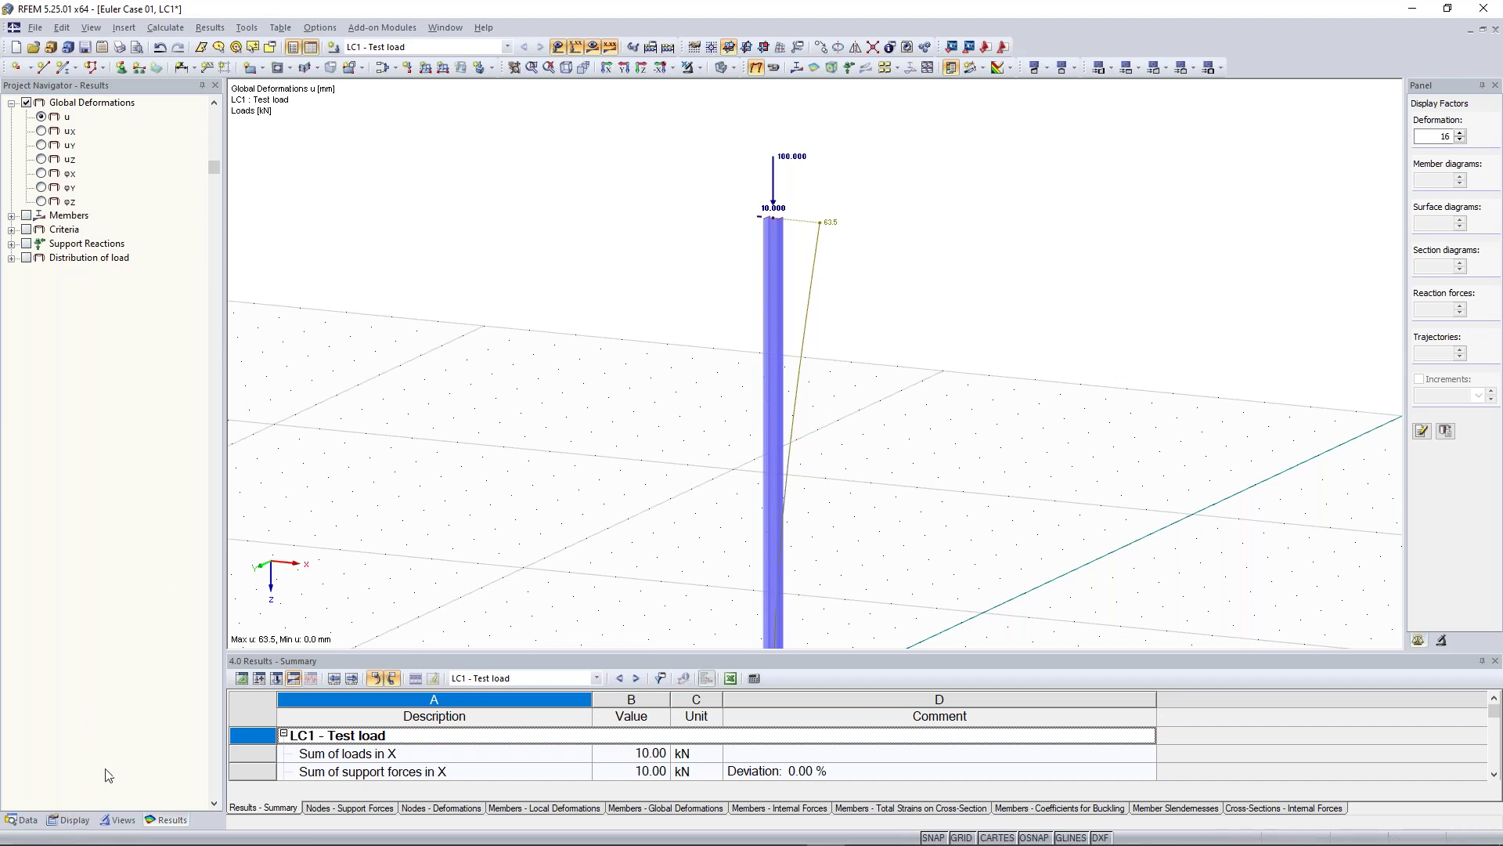
click(71, 822)
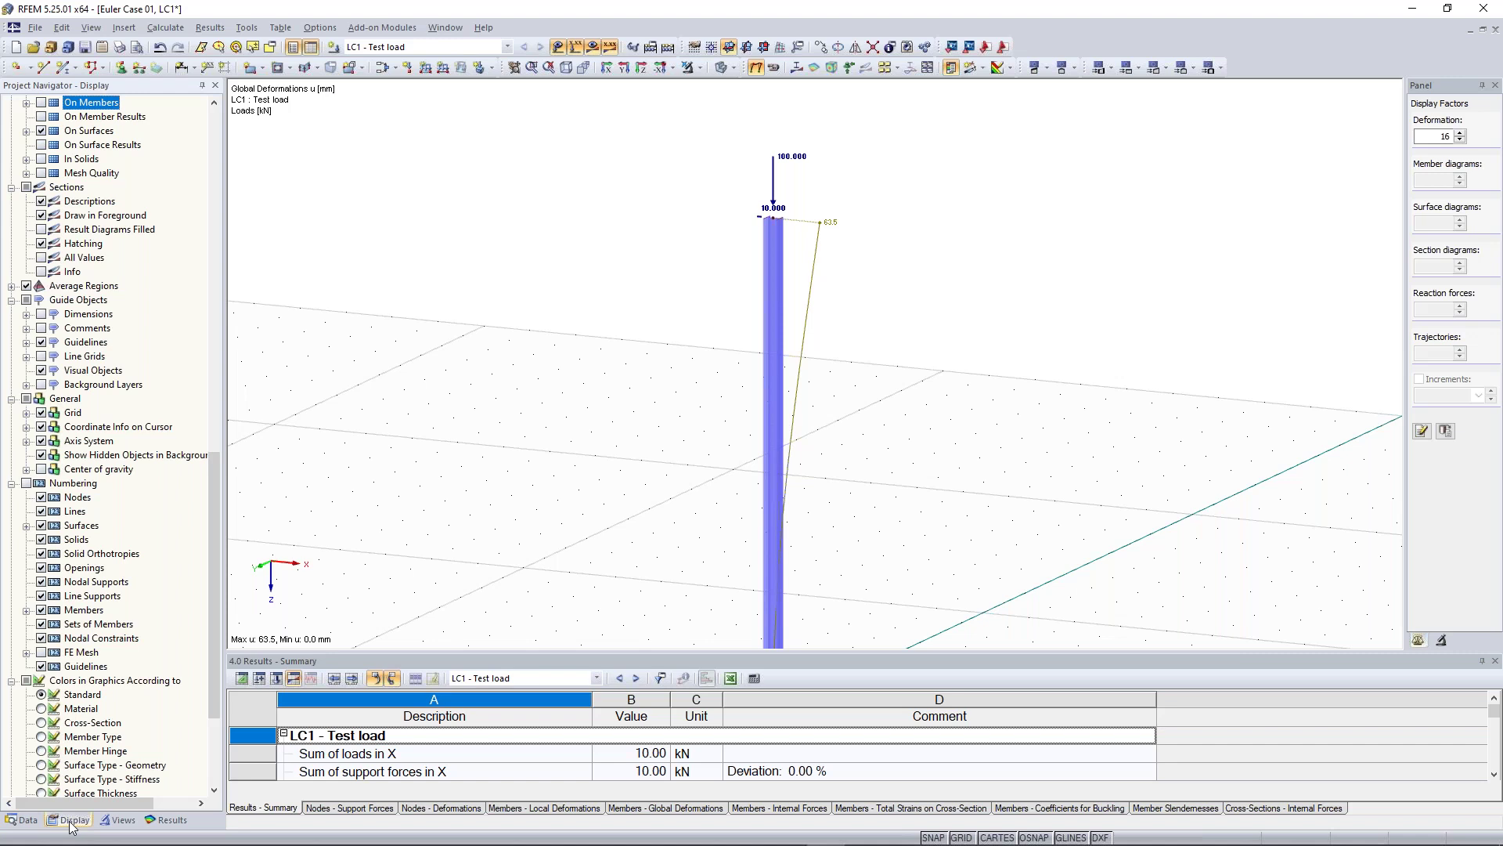
drag(213, 498, 216, 320)
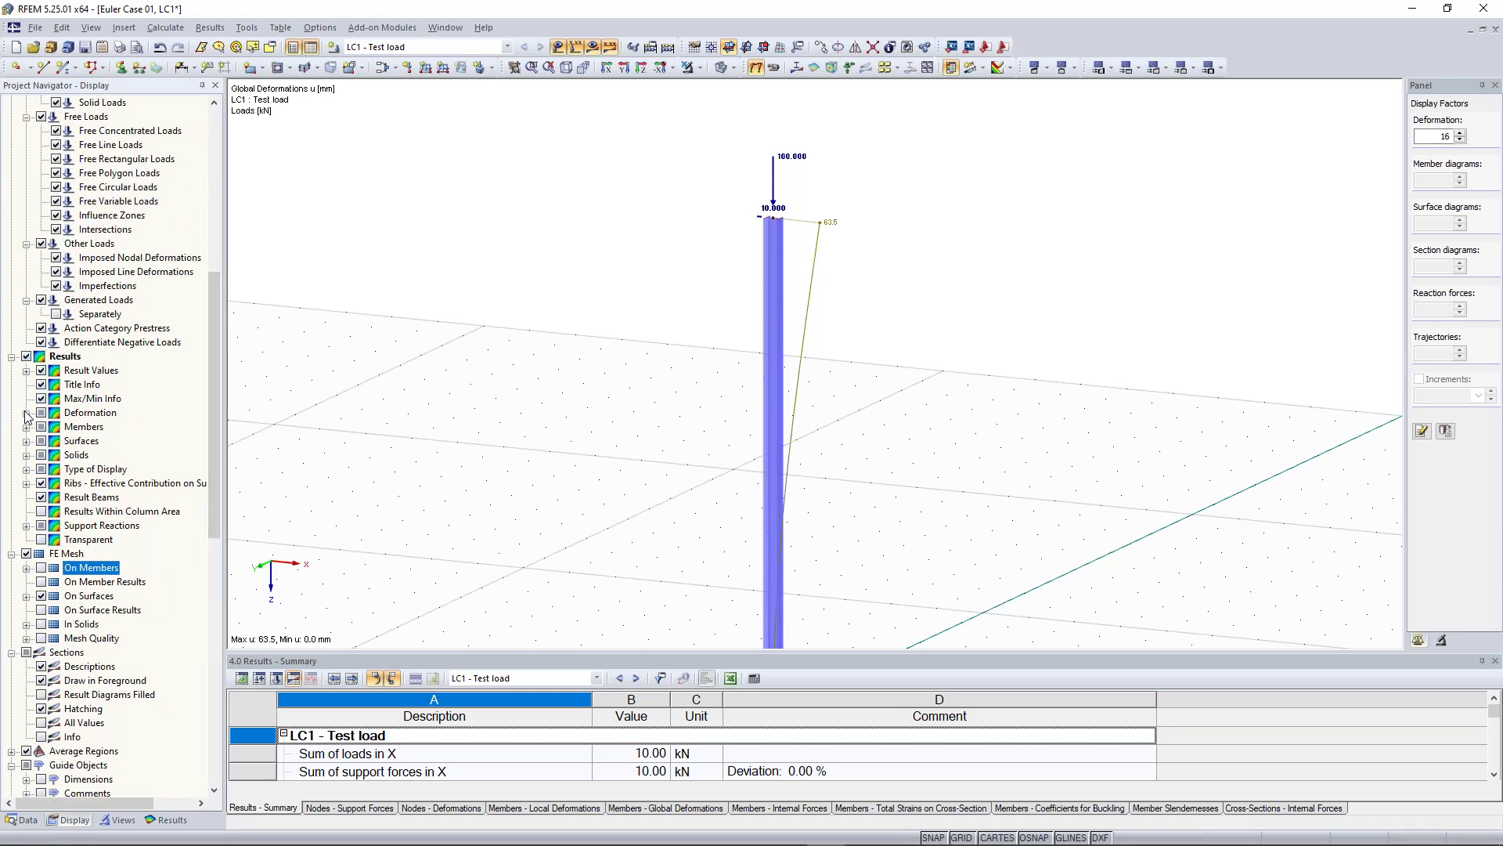
click(26, 413)
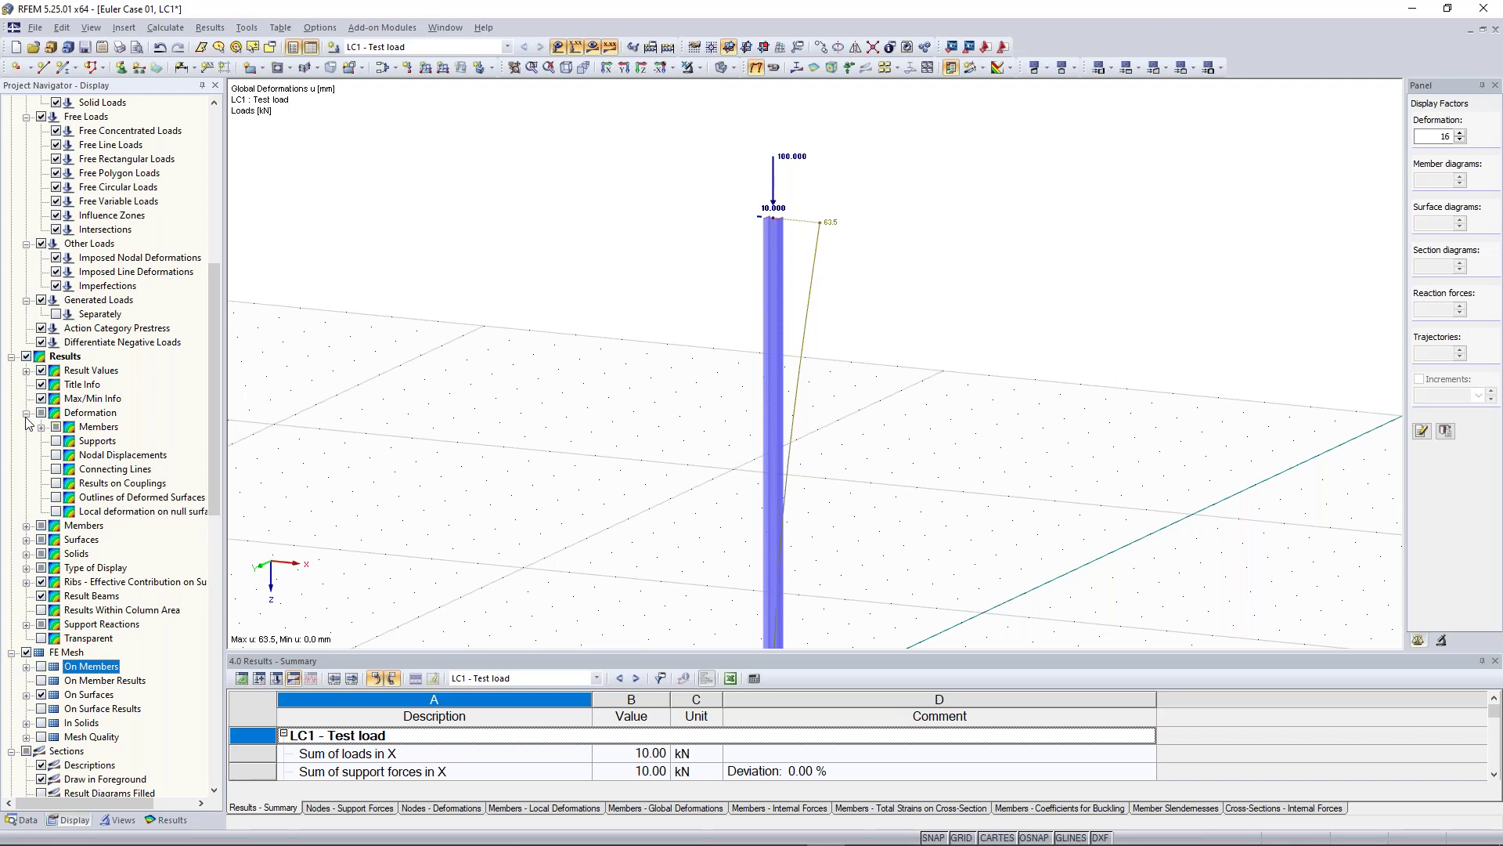
click(41, 427)
click(71, 469)
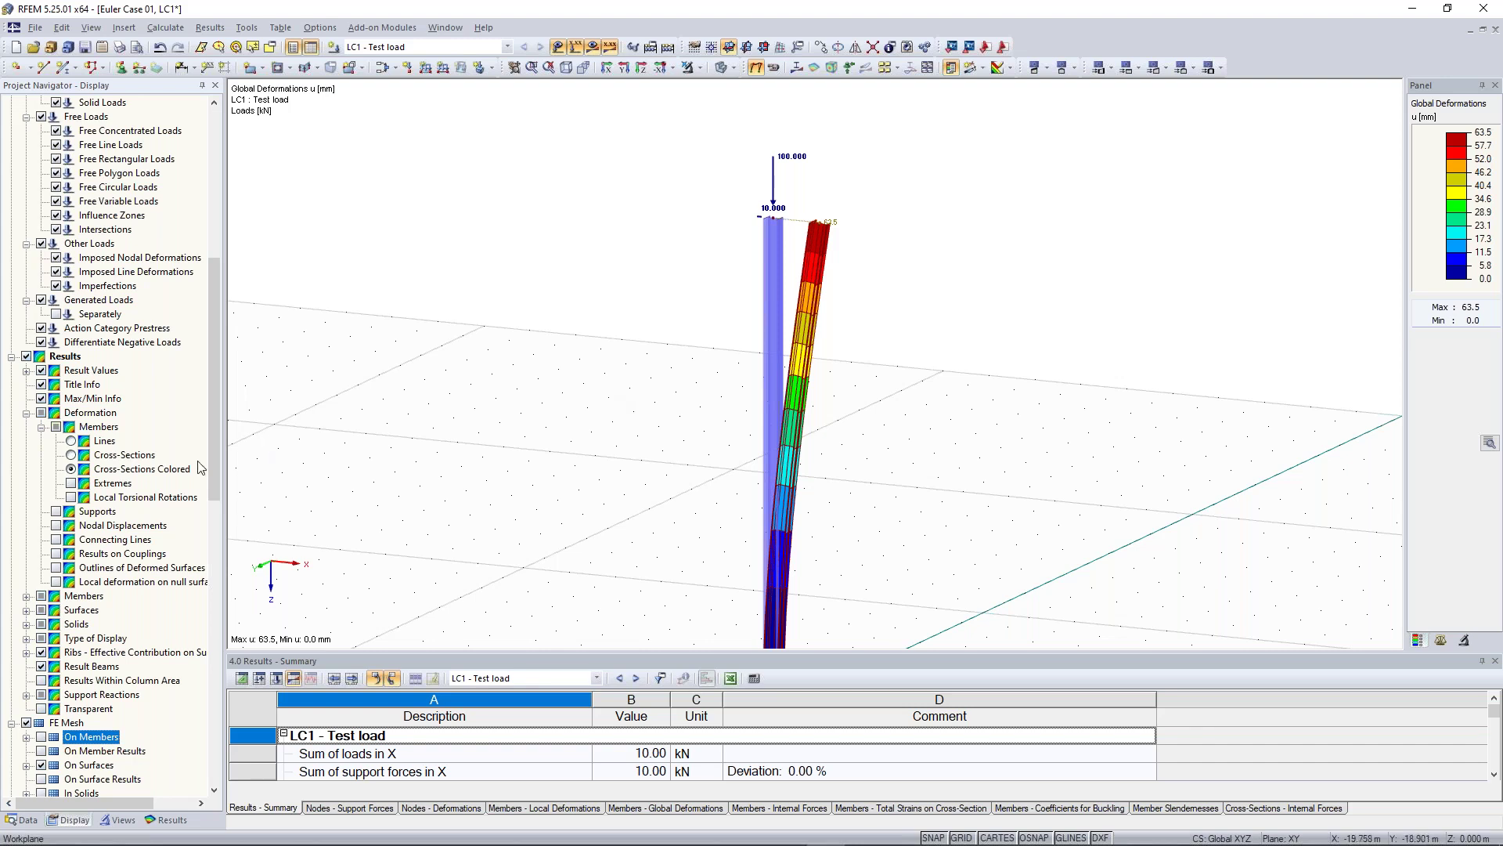
Step: Examine the coloured deformed shape of the column under the test load along its full height
scroll(642, 375, down, 2)
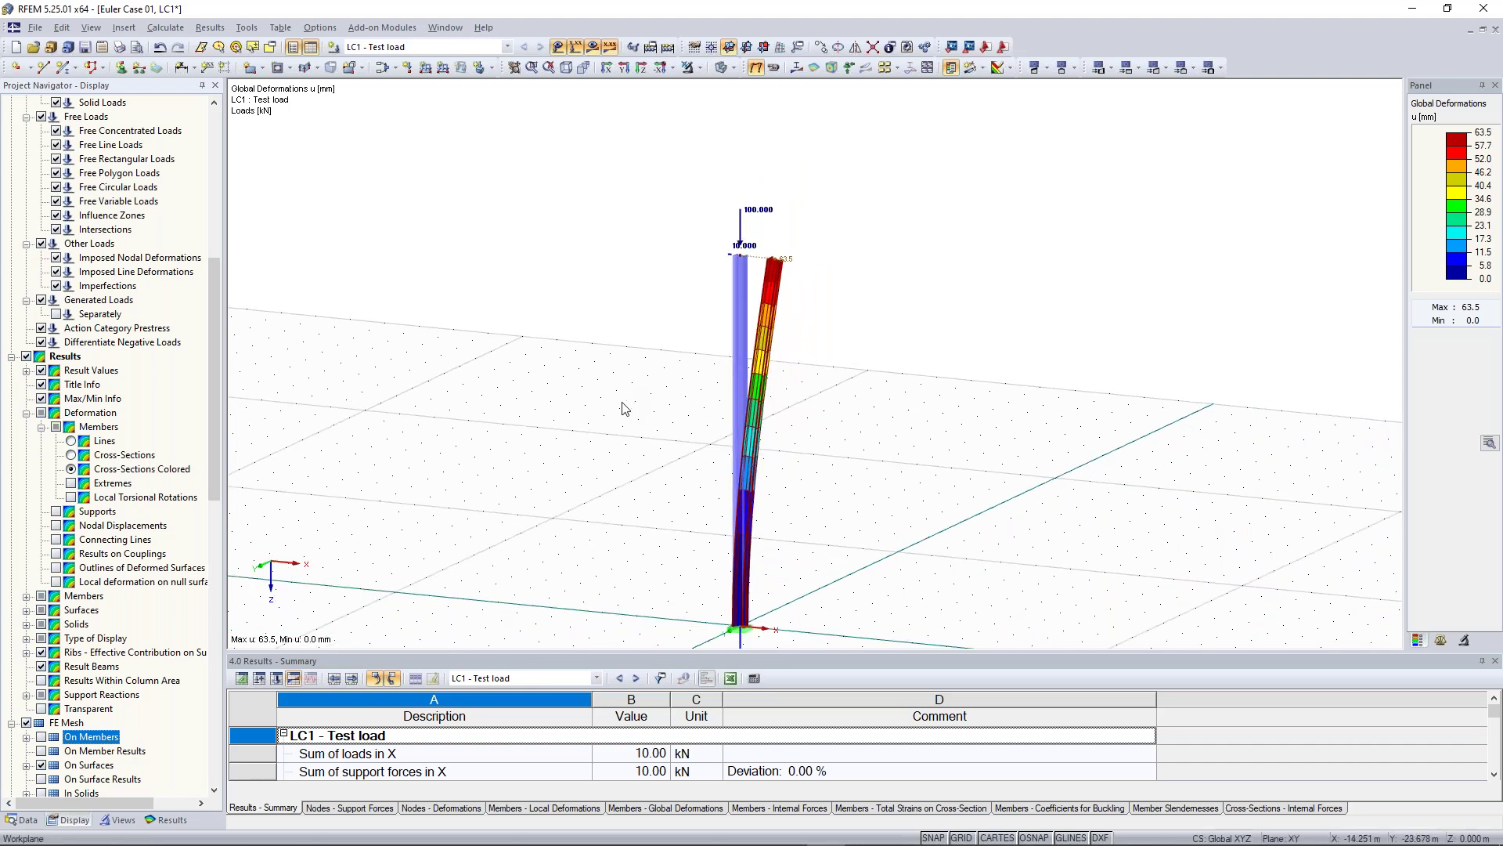
scroll(621, 406, down, 2)
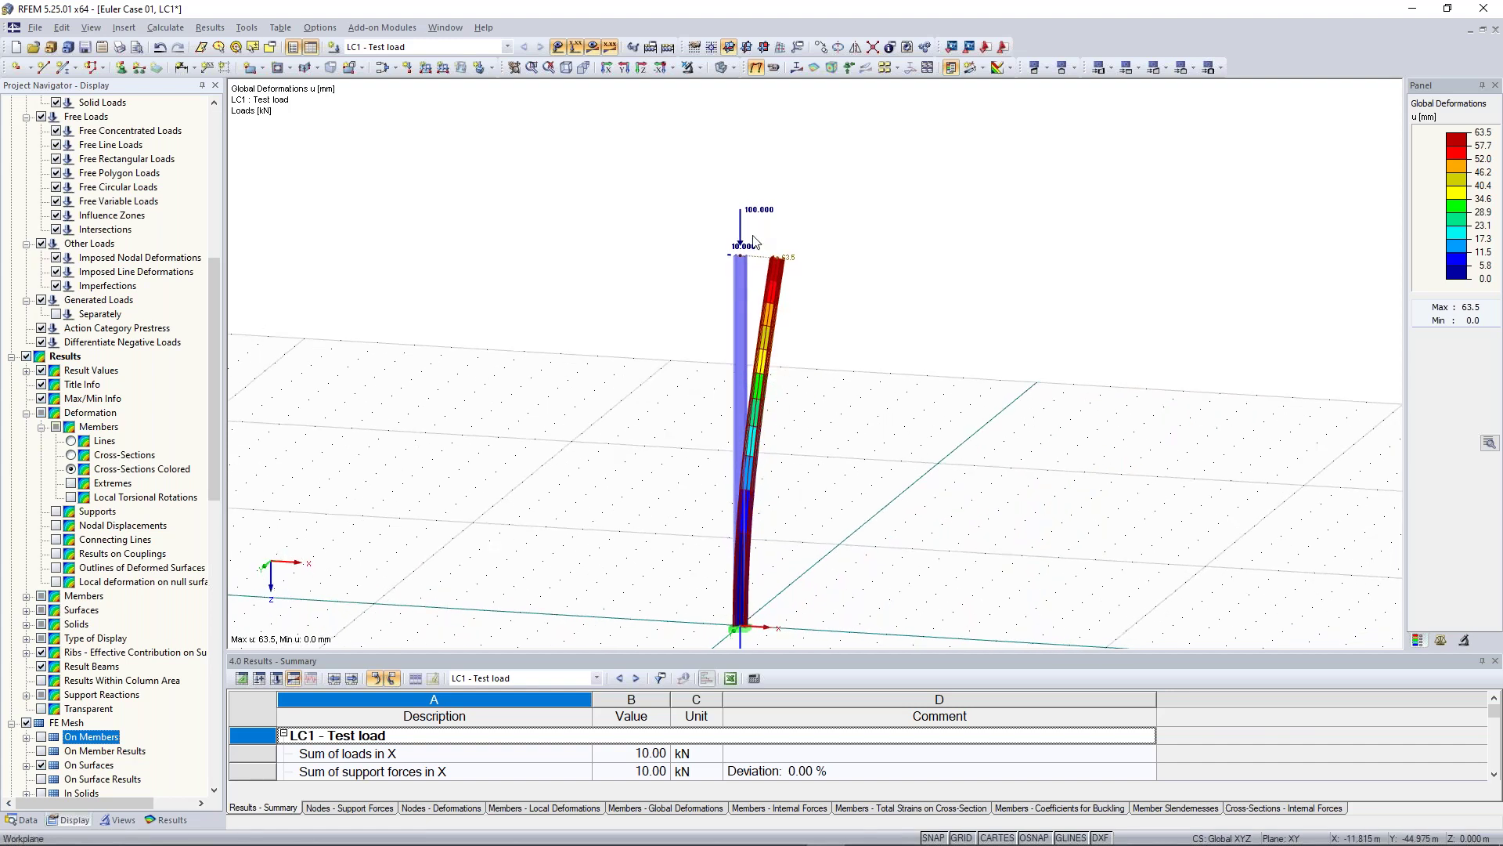
scroll(753, 241, up, 2)
scroll(678, 267, up, 2)
scroll(678, 262, up, 1)
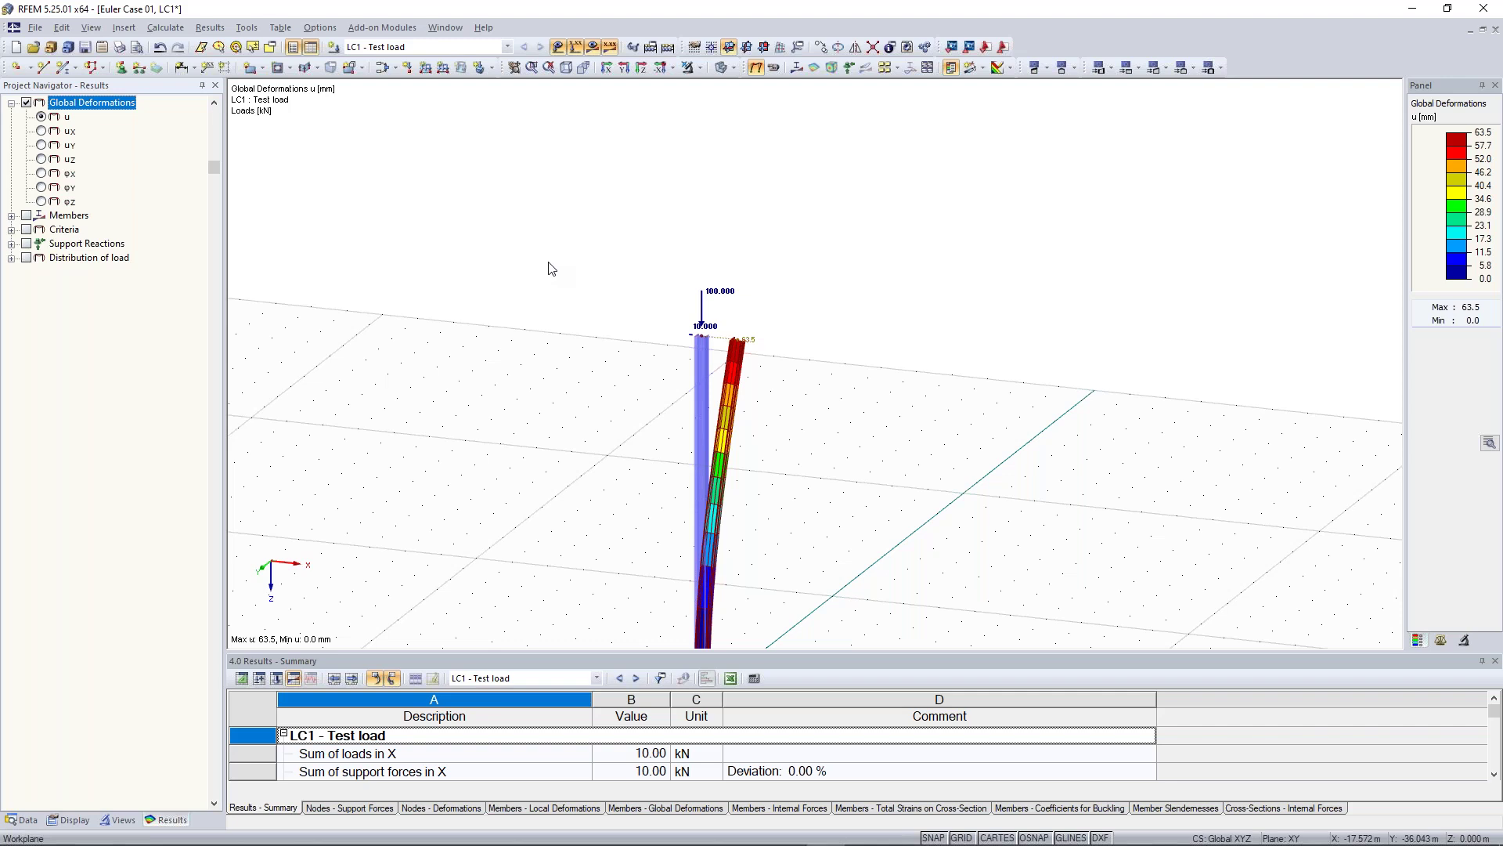
middle_drag(562, 343, 698, 209)
scroll(678, 243, down, 1)
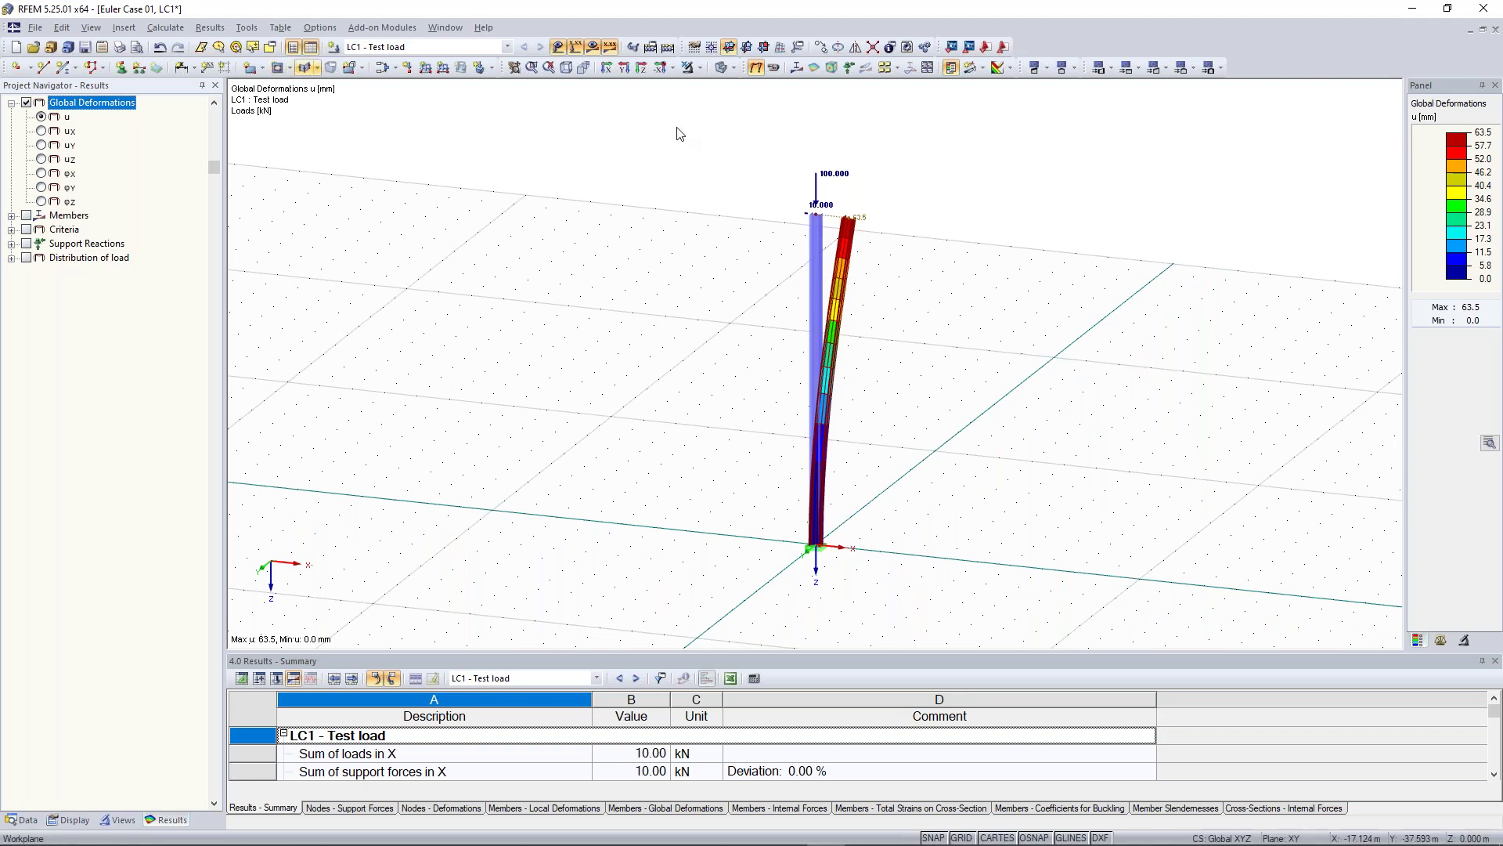
middle_drag(605, 212, 558, 228)
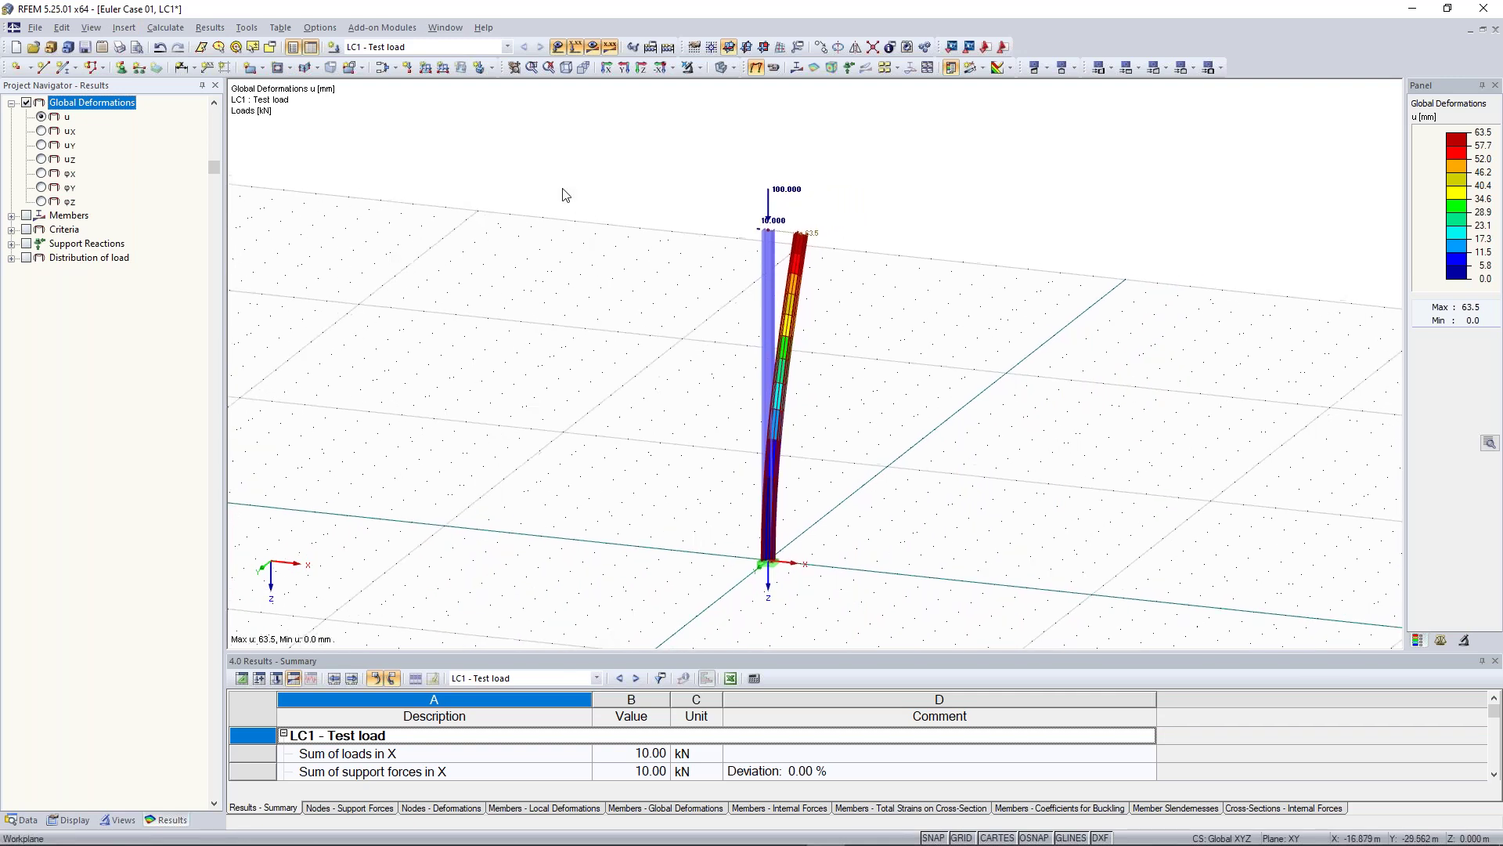
Step: Open two additional windows of the Euler Case 01 model
click(443, 29)
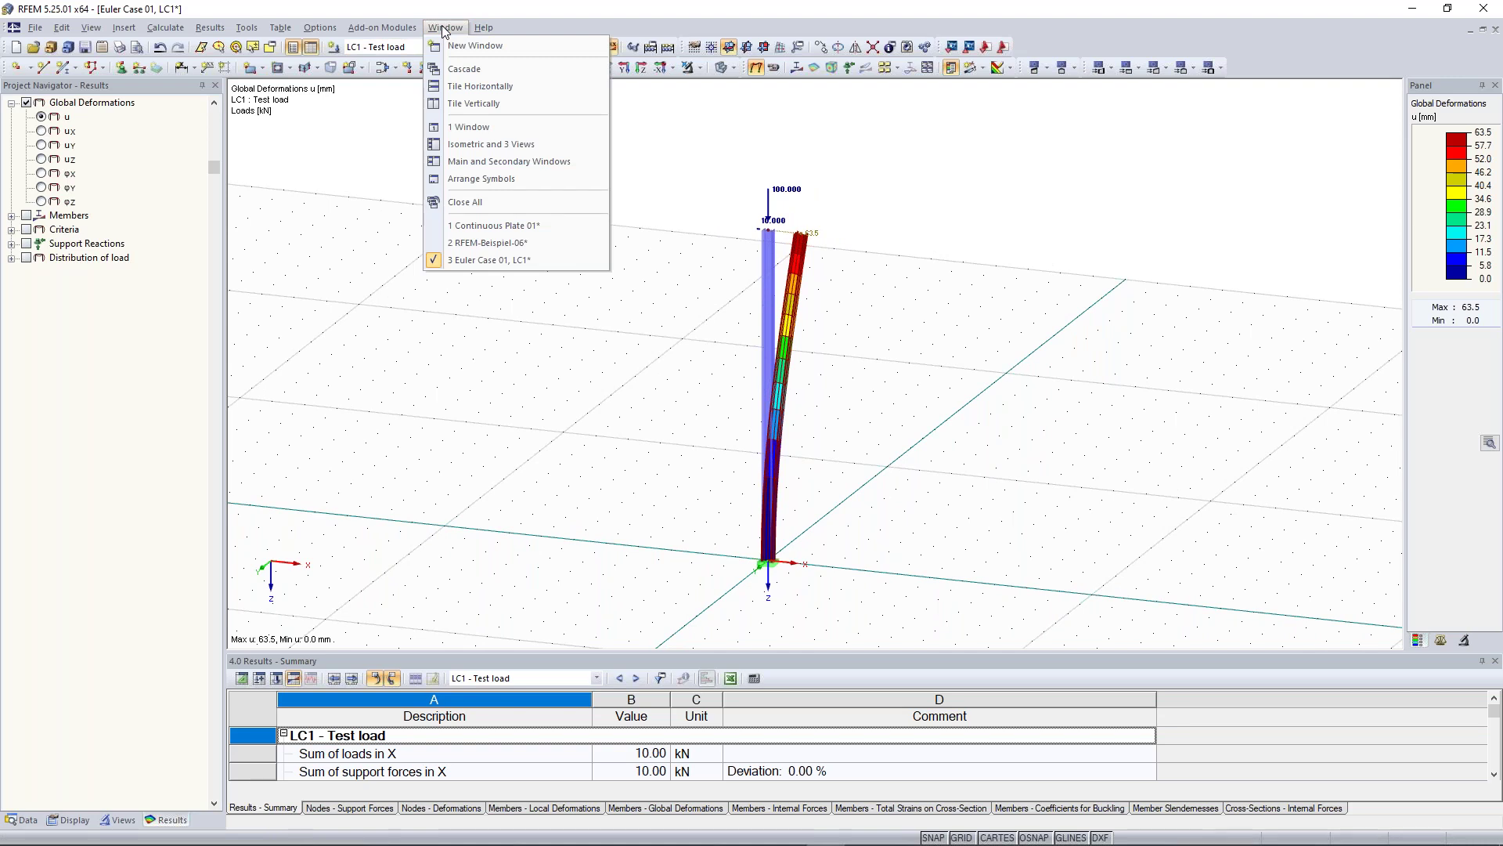
click(467, 46)
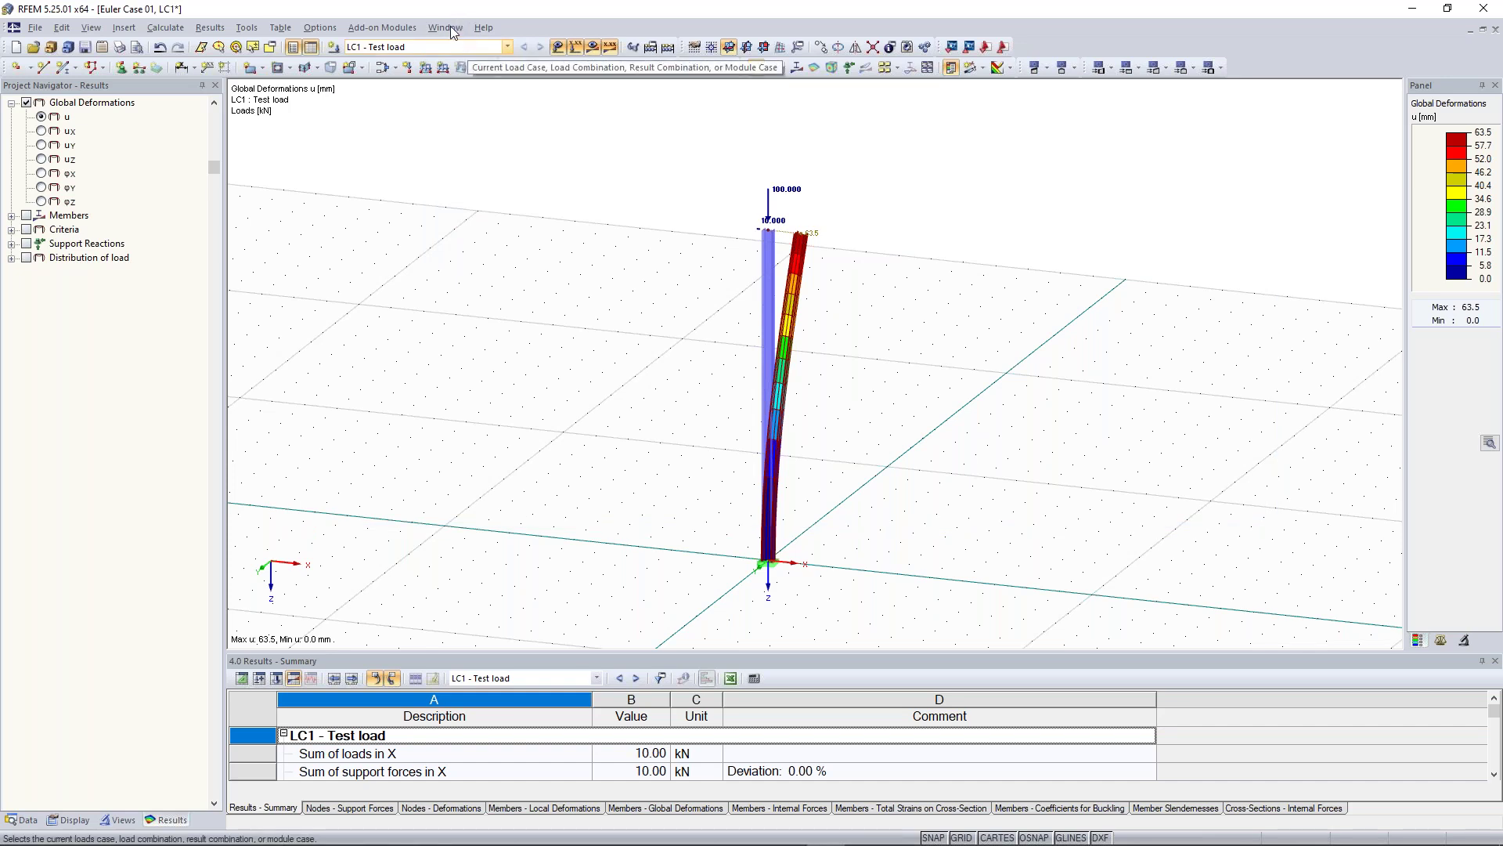
click(450, 27)
click(457, 47)
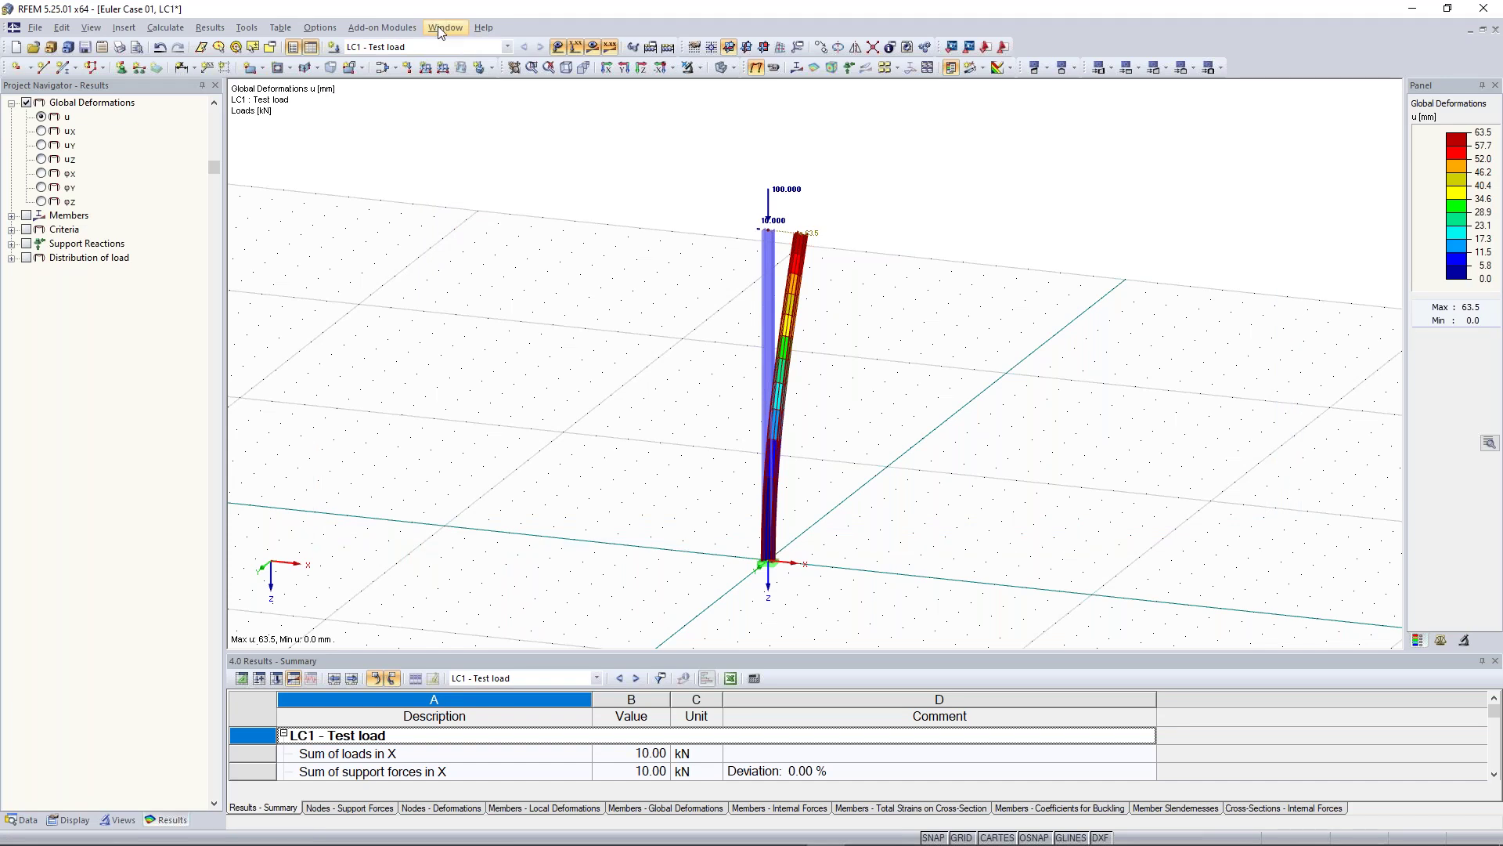
Step: Minimize the other open models and tile the three Euler Case 01 windows vertically
click(440, 28)
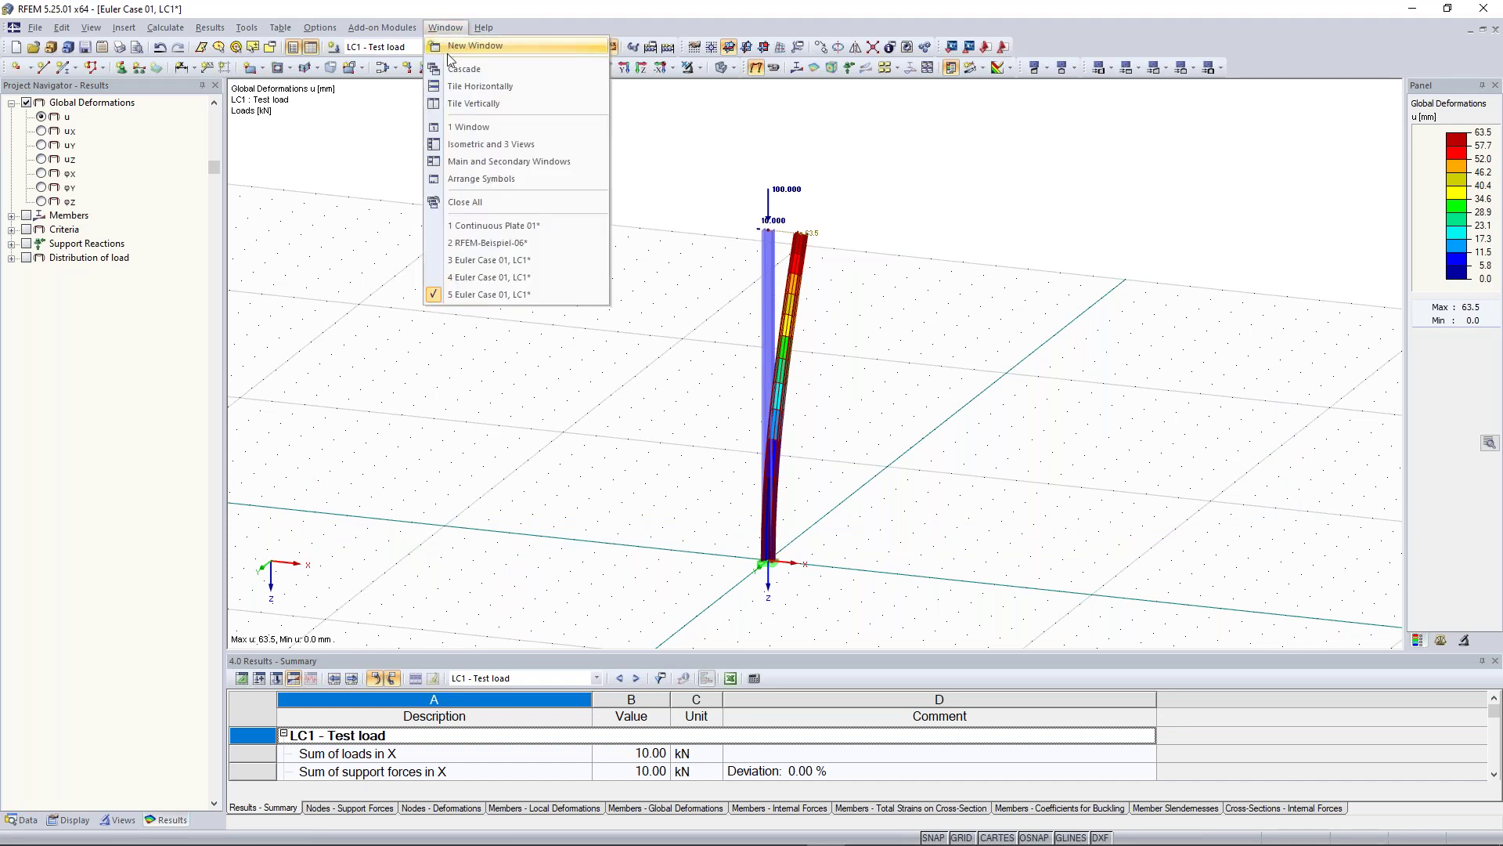
click(490, 105)
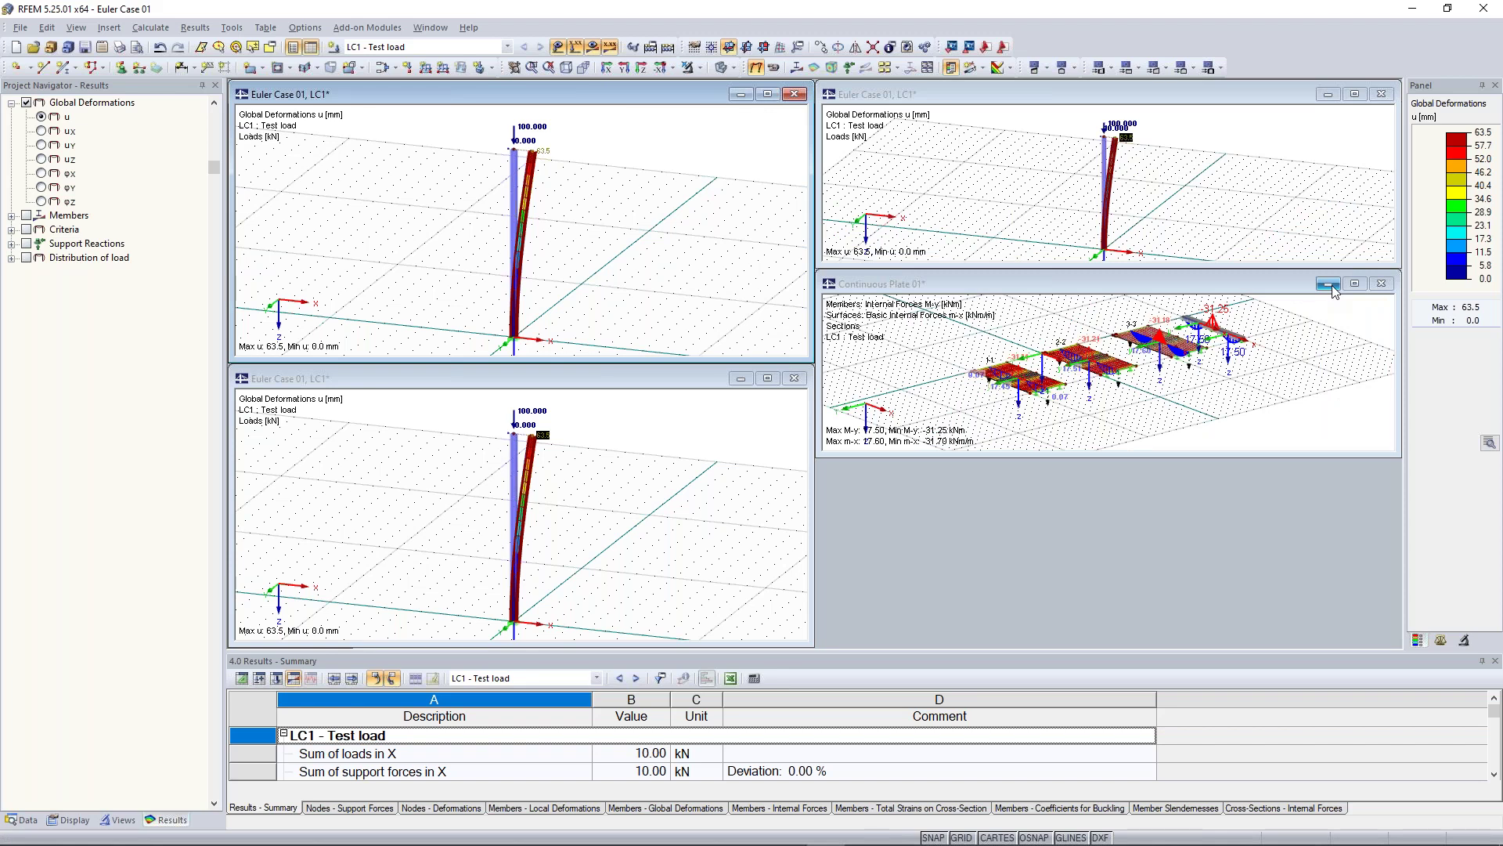
click(1328, 284)
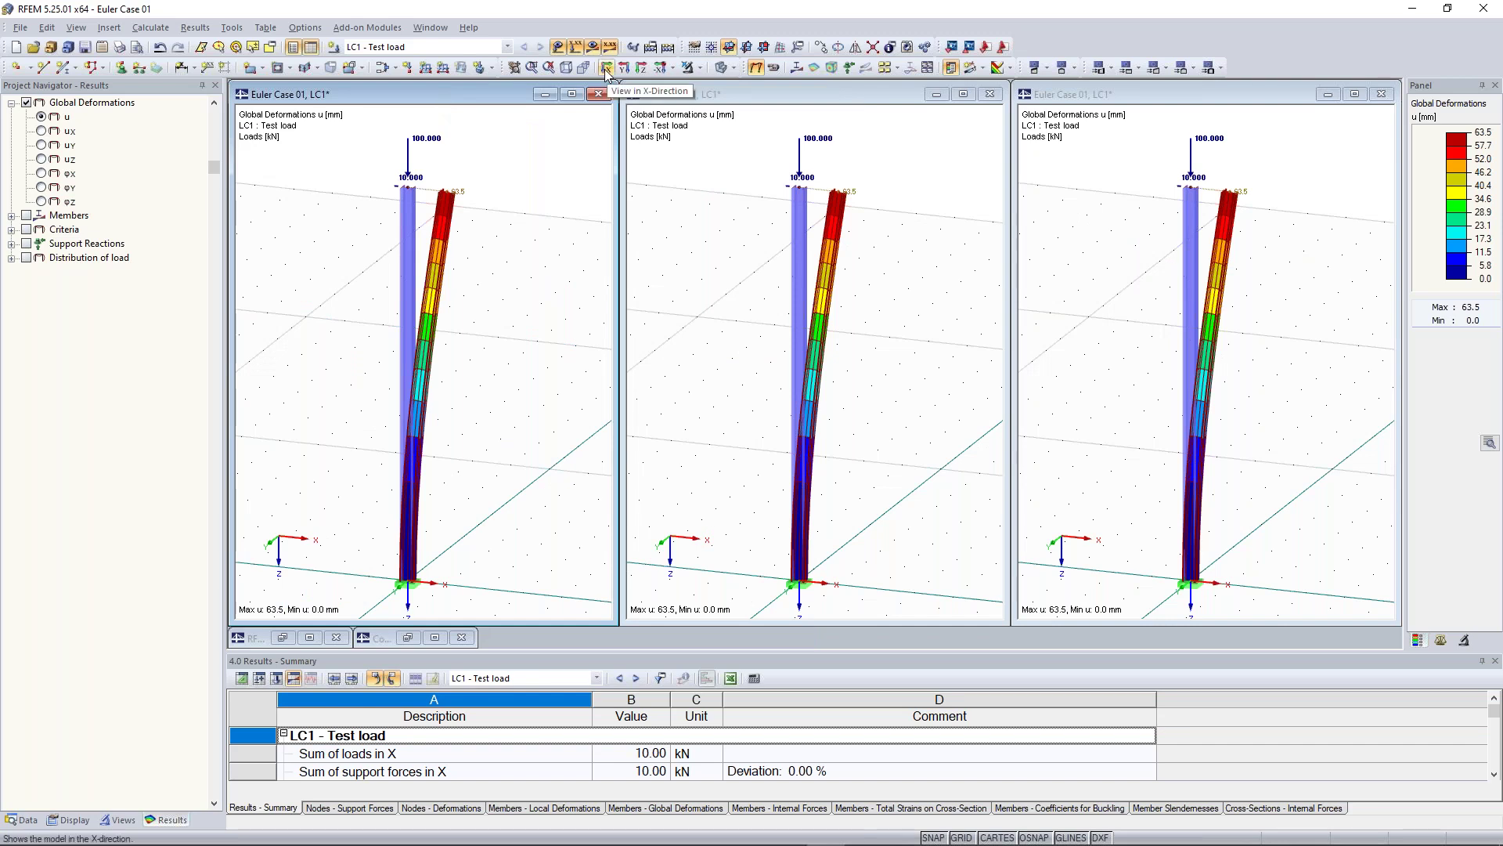
Step: Set all three Euler Case 01 windows to the view in reverse Y-direction
click(673, 70)
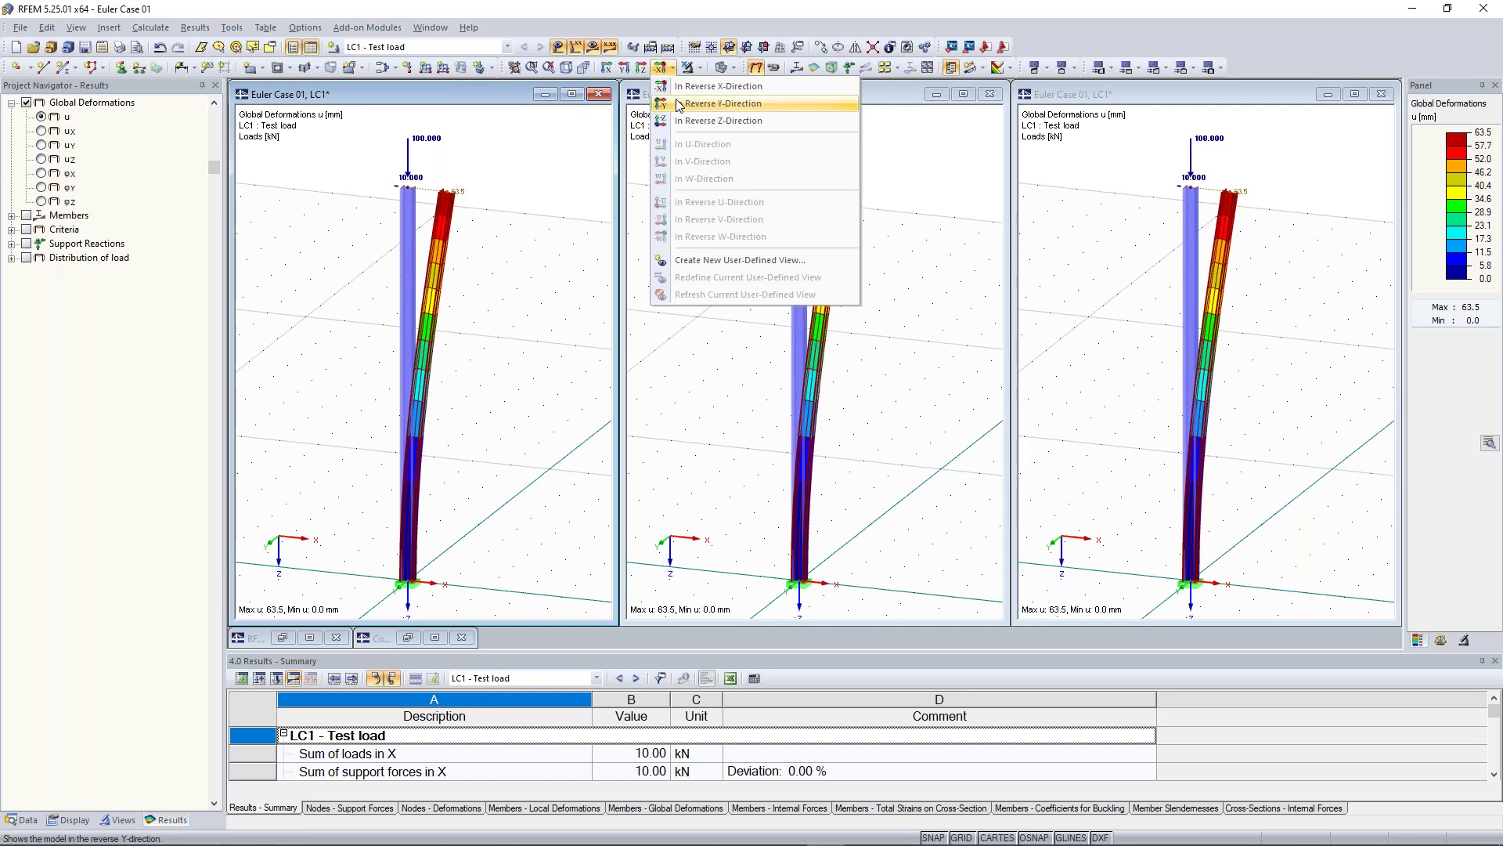
click(678, 103)
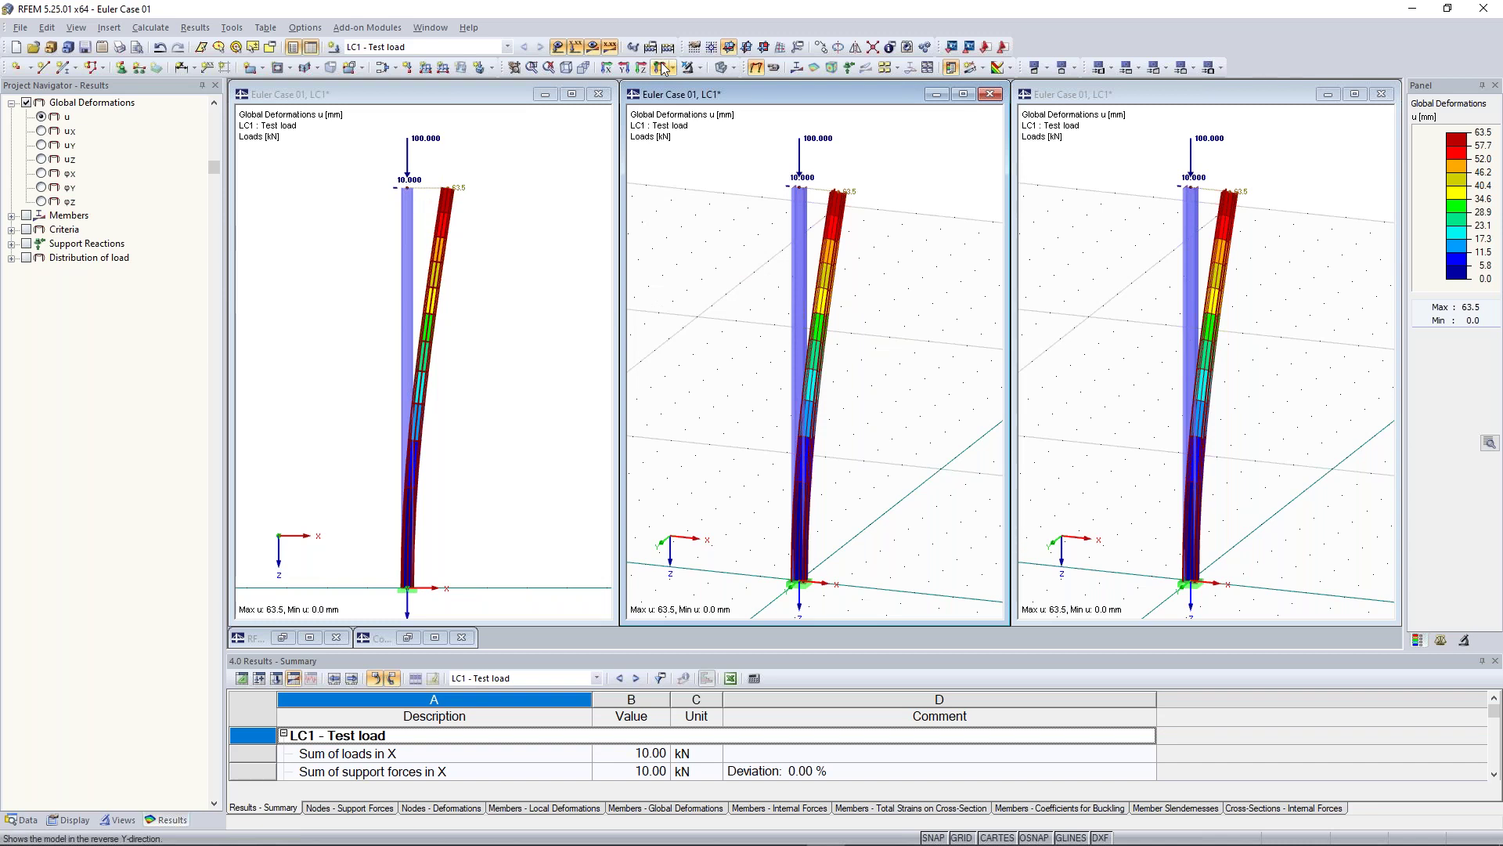
click(1050, 345)
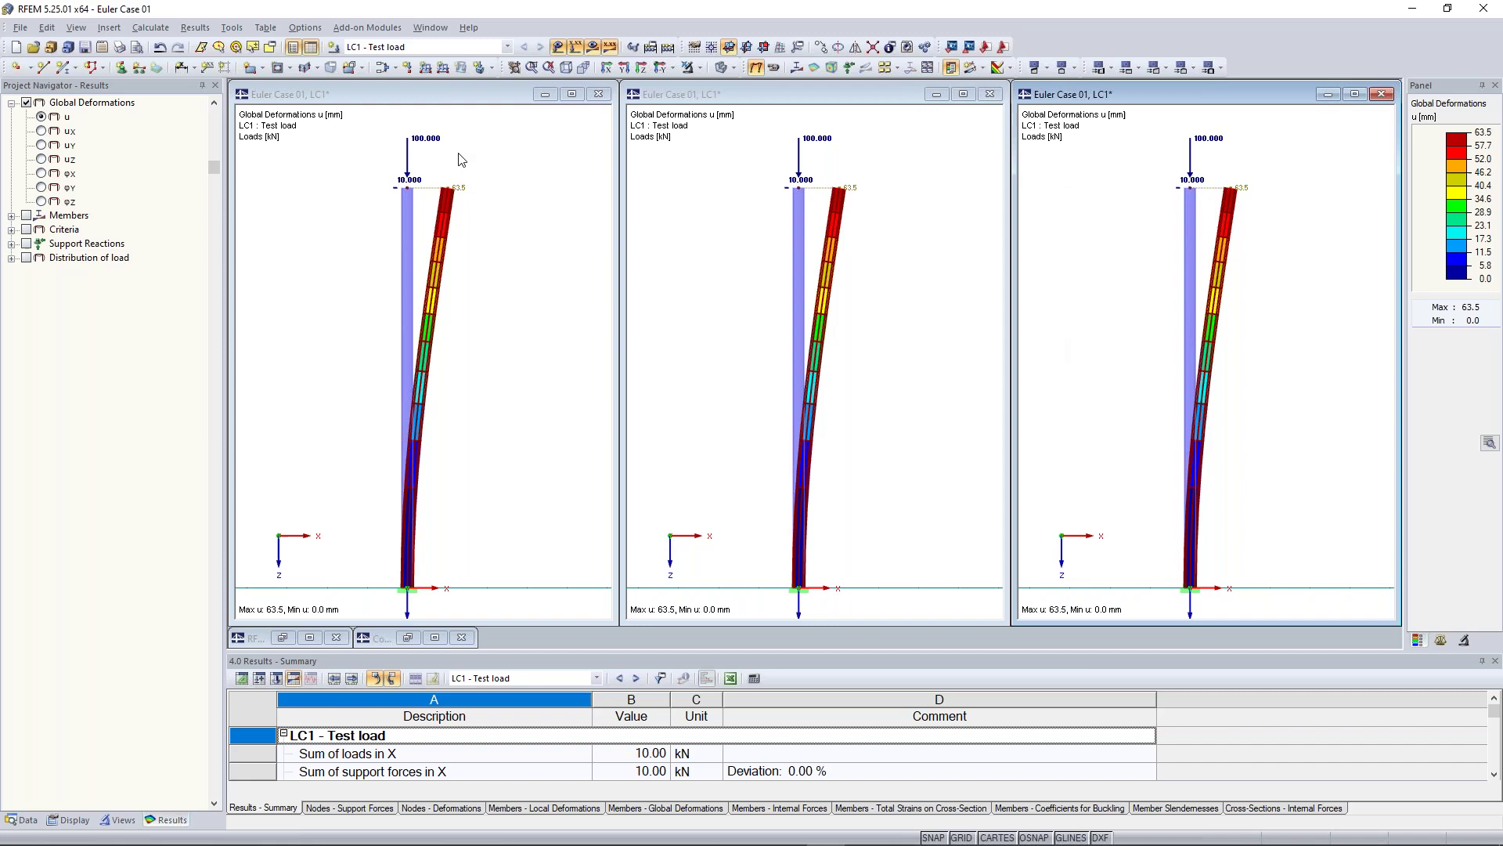
Step: Set load case LC1 Test load to second-order analysis (P-Delta / P-delta) and recalculate its results
click(461, 97)
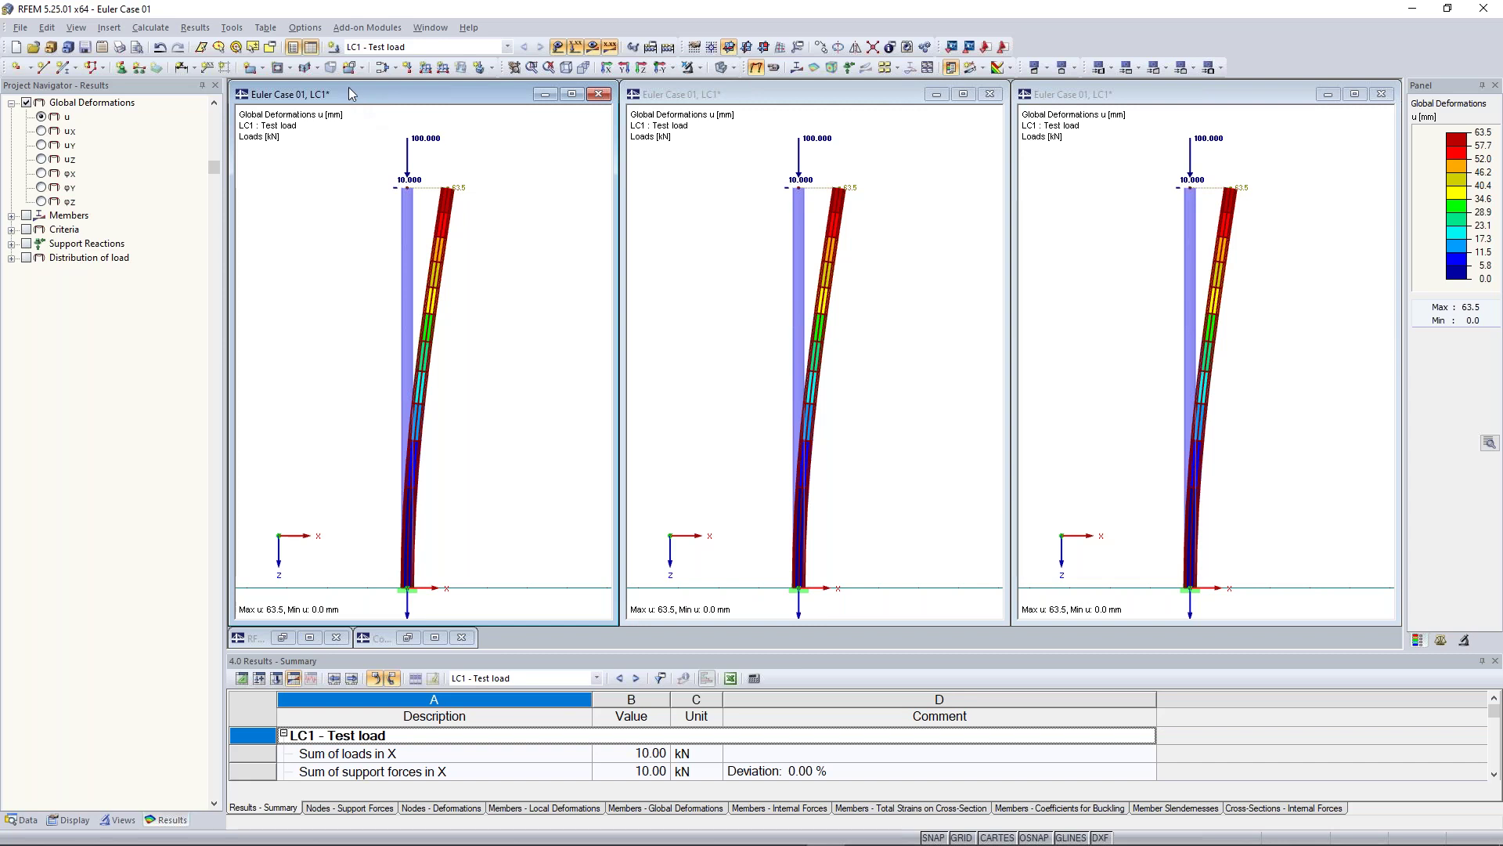
click(150, 28)
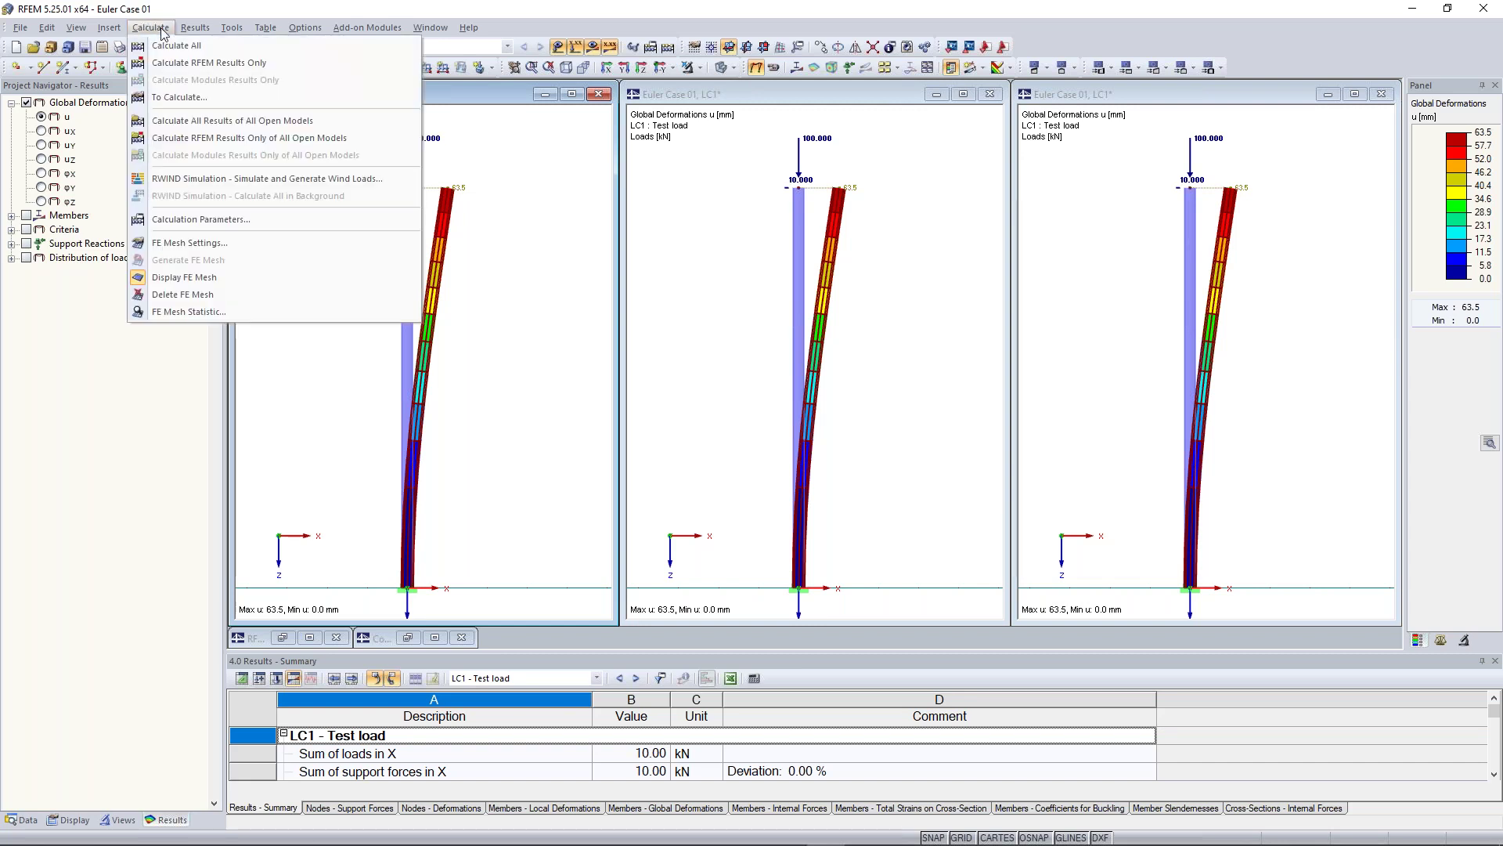
click(209, 224)
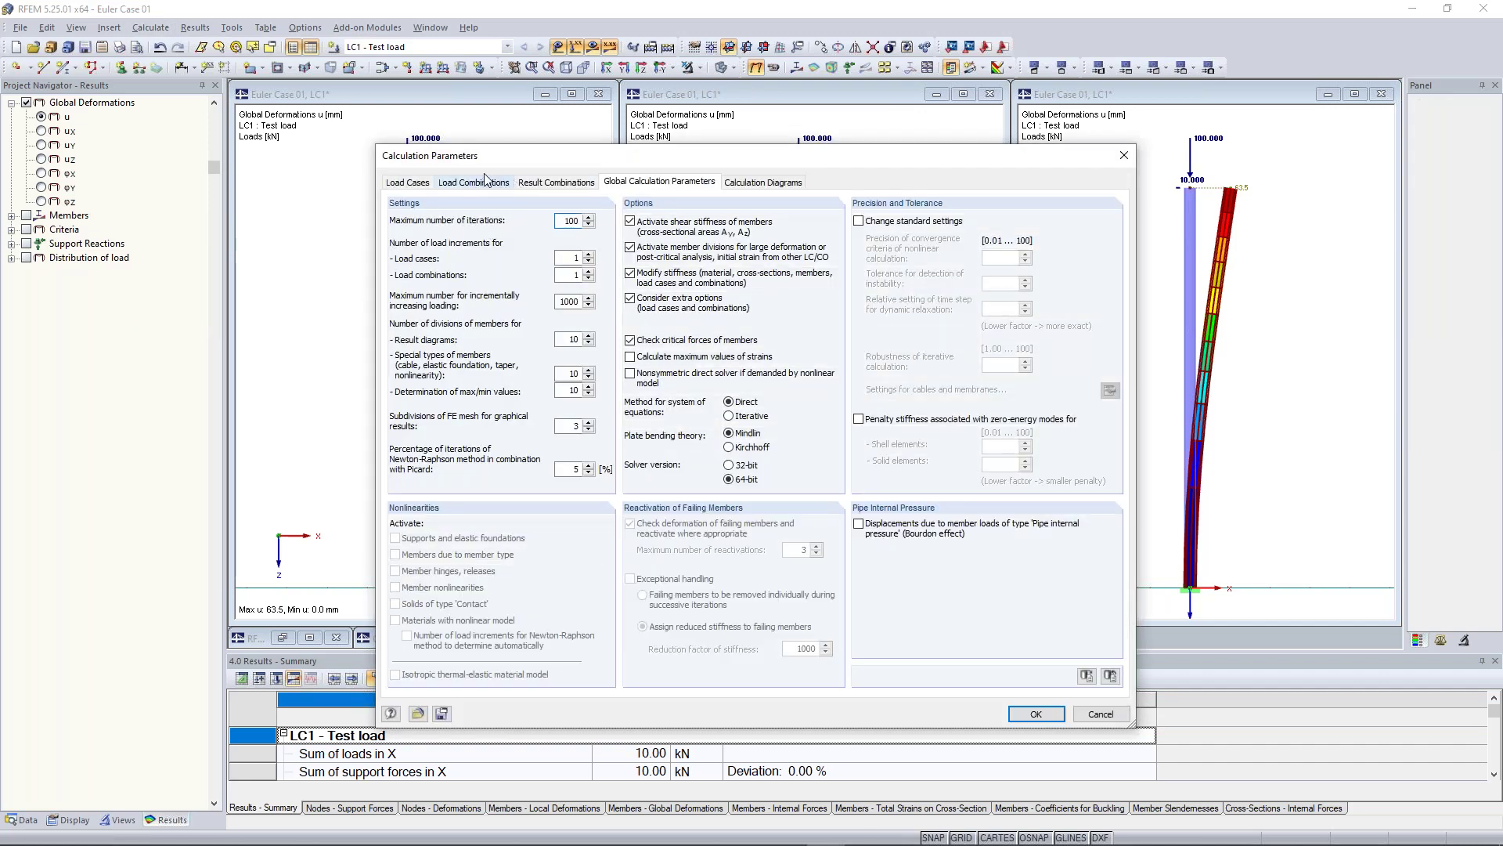
click(411, 184)
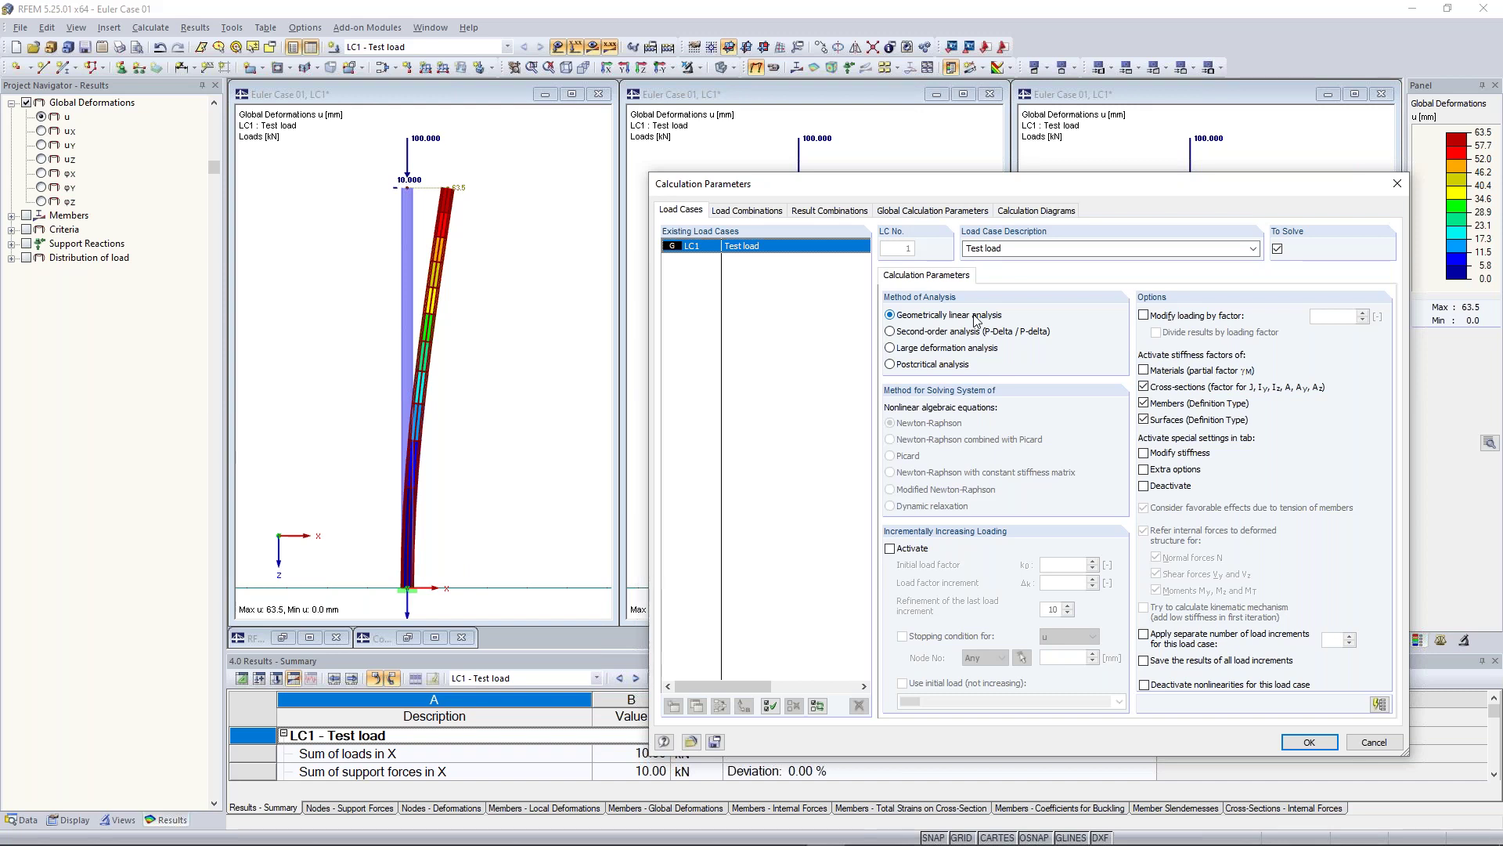
click(937, 333)
drag(946, 191, 692, 146)
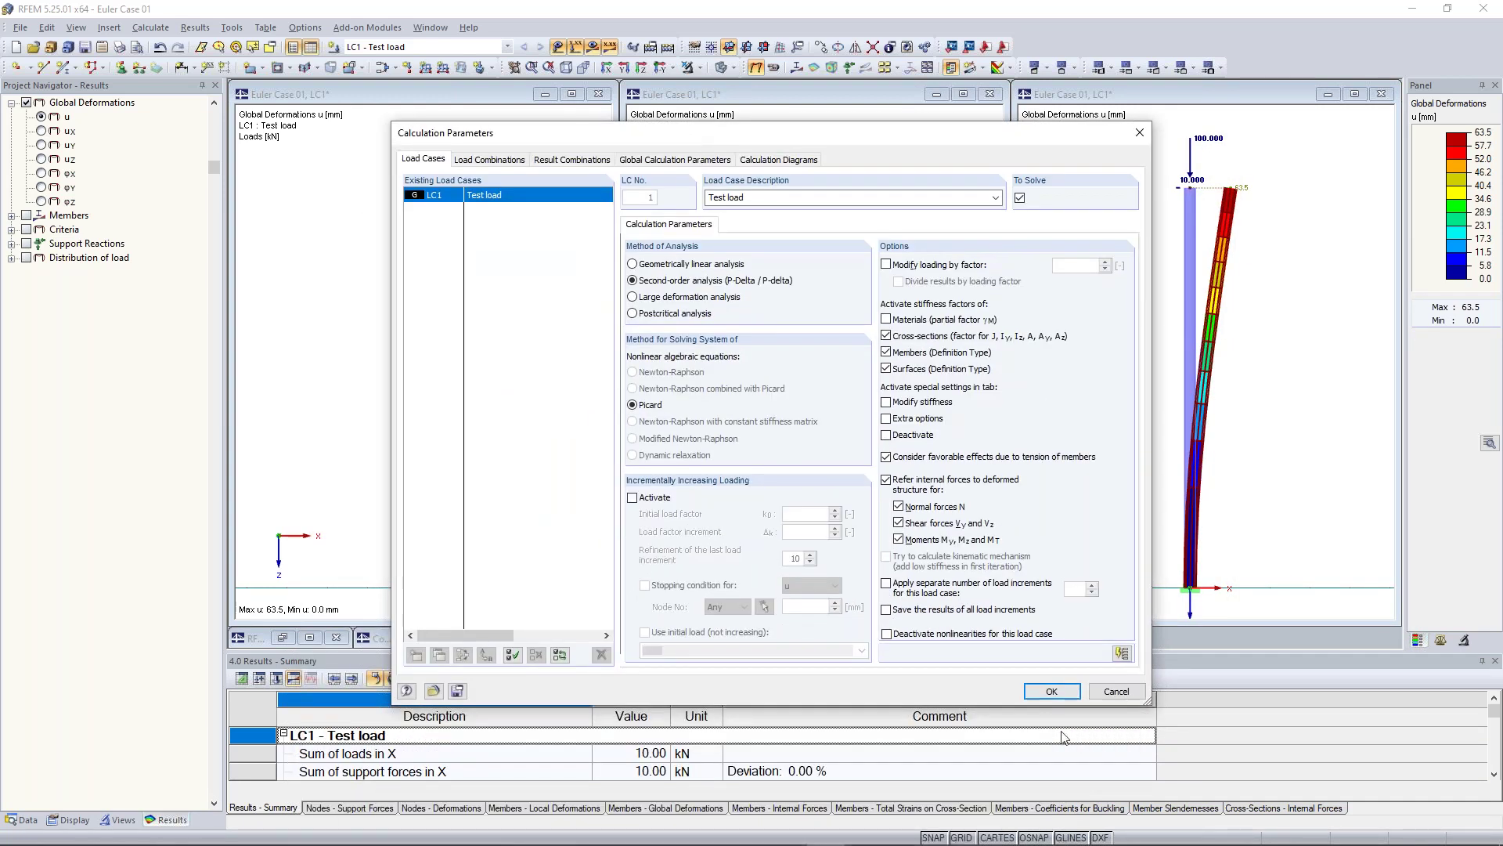
click(1064, 697)
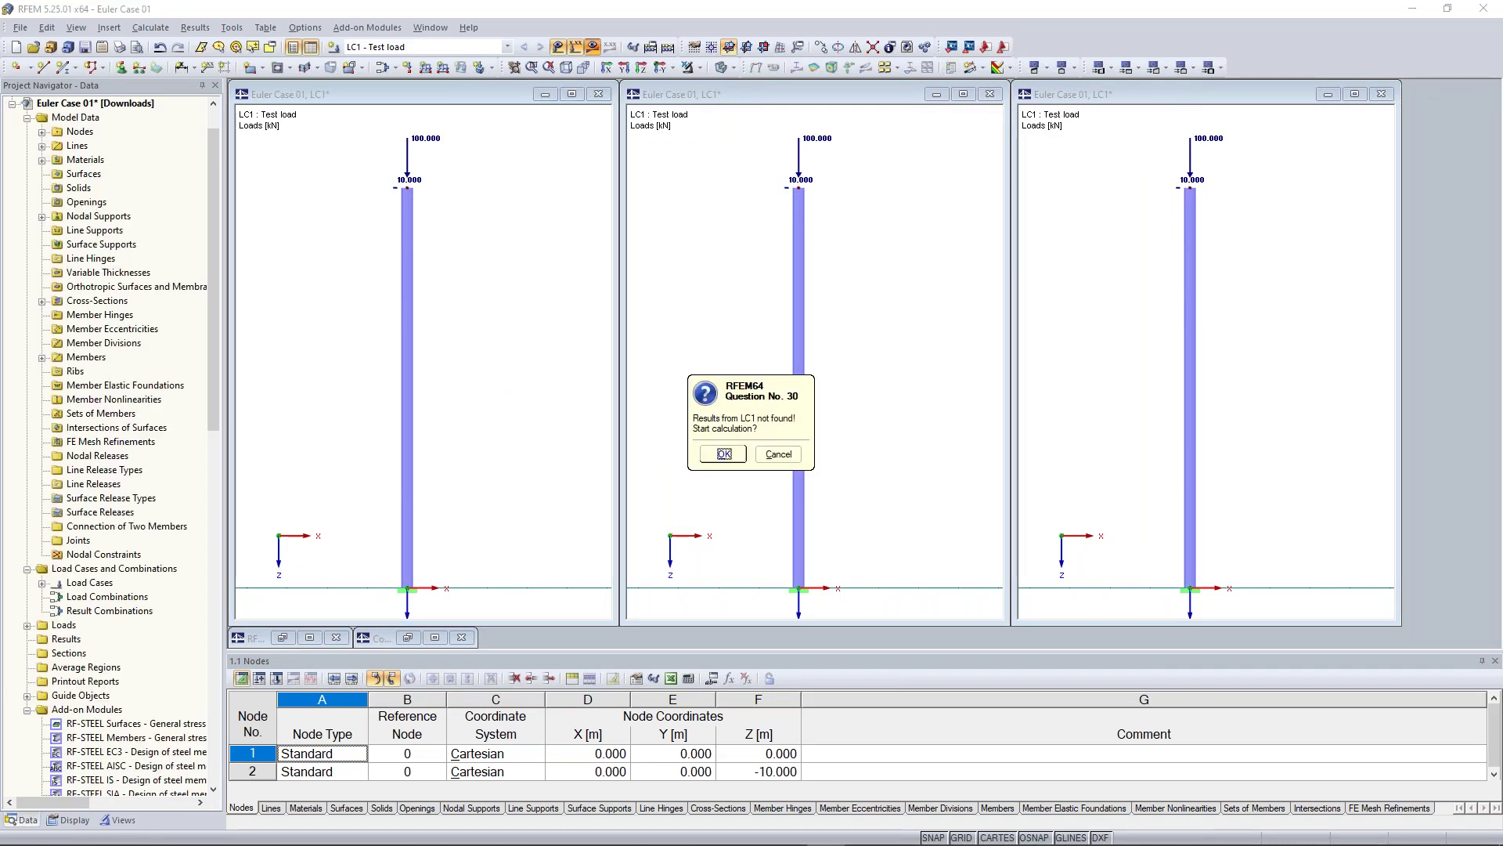
key(Return)
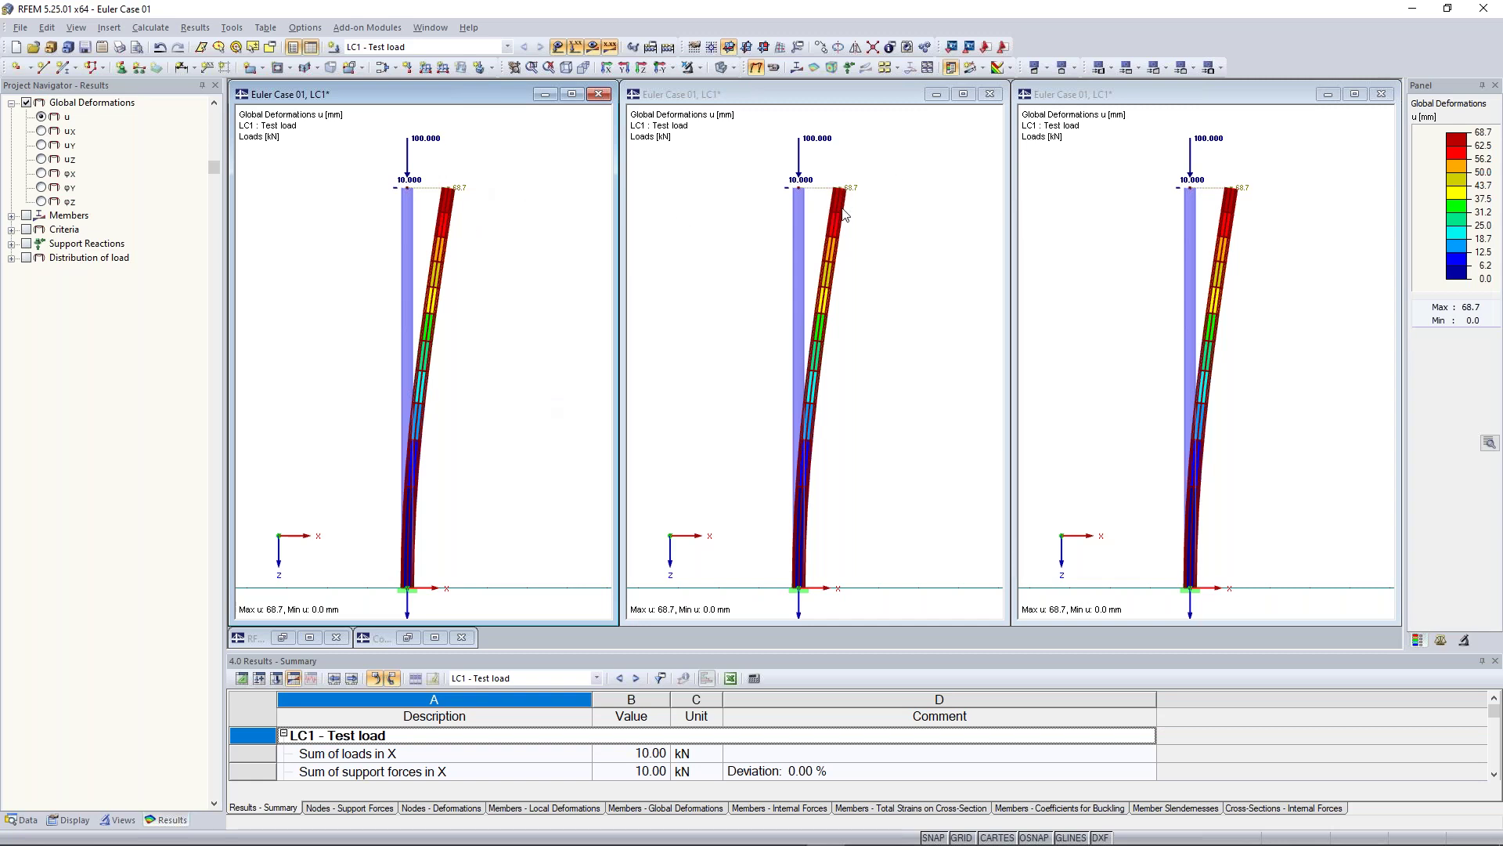
Step: Replace the global deformations in the first Euler Case 01 window with the member internal moment My diagram
click(22, 212)
click(26, 215)
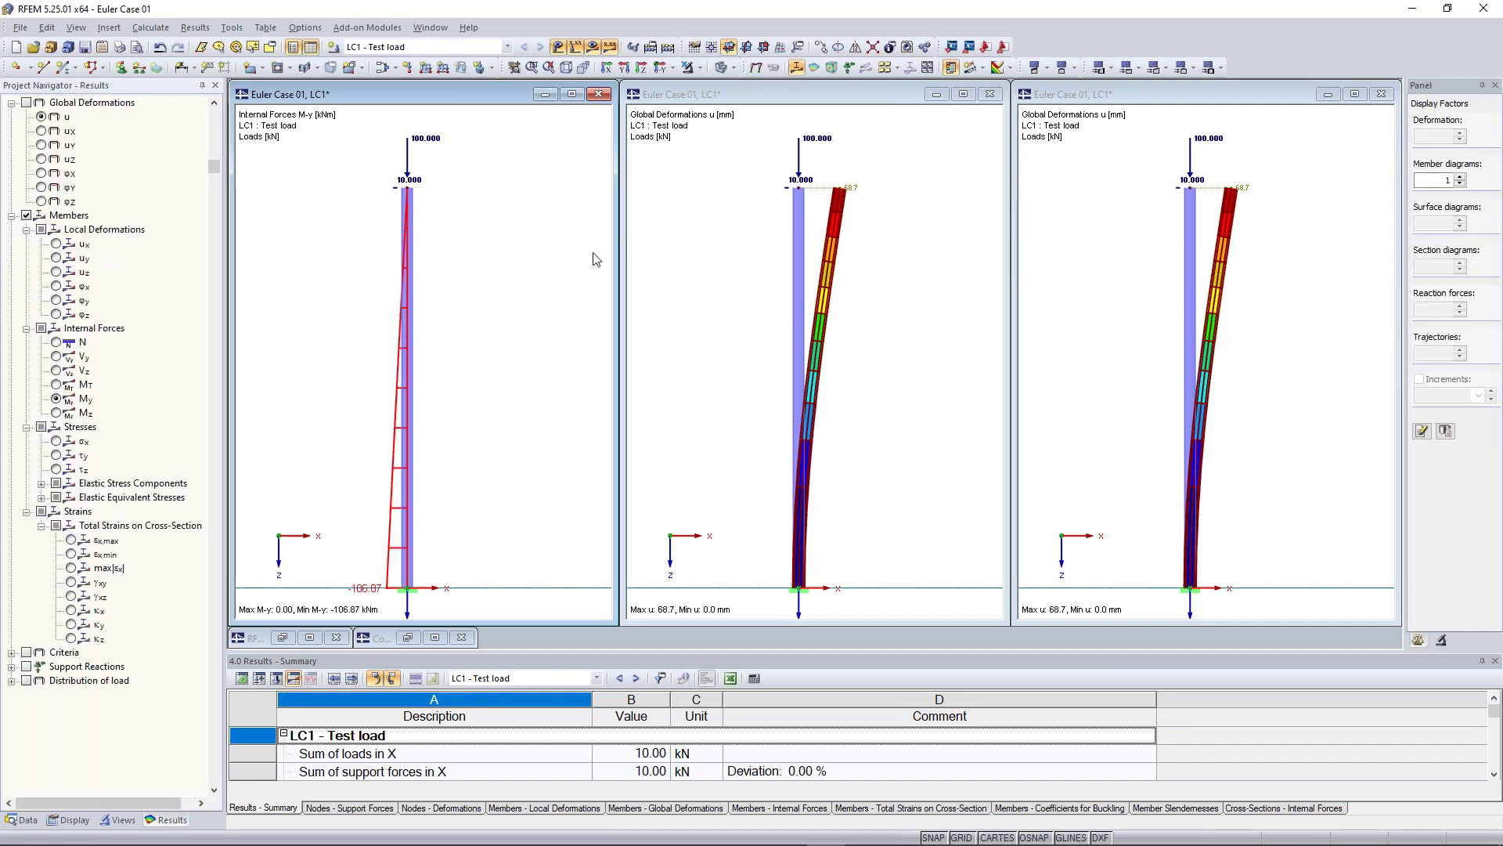
middle_drag(326, 458, 370, 414)
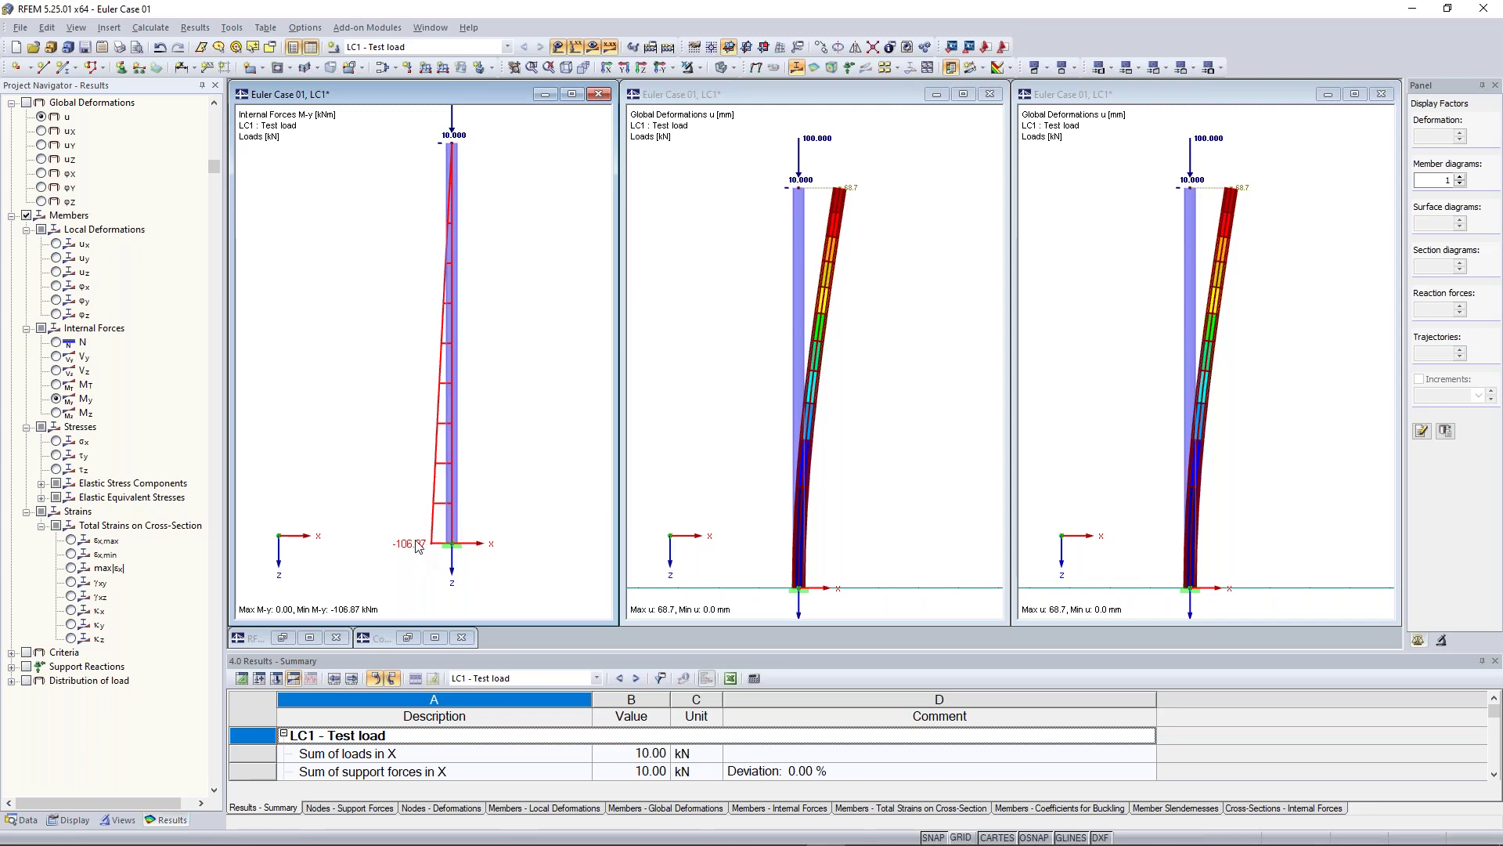
middle_drag(392, 336, 404, 369)
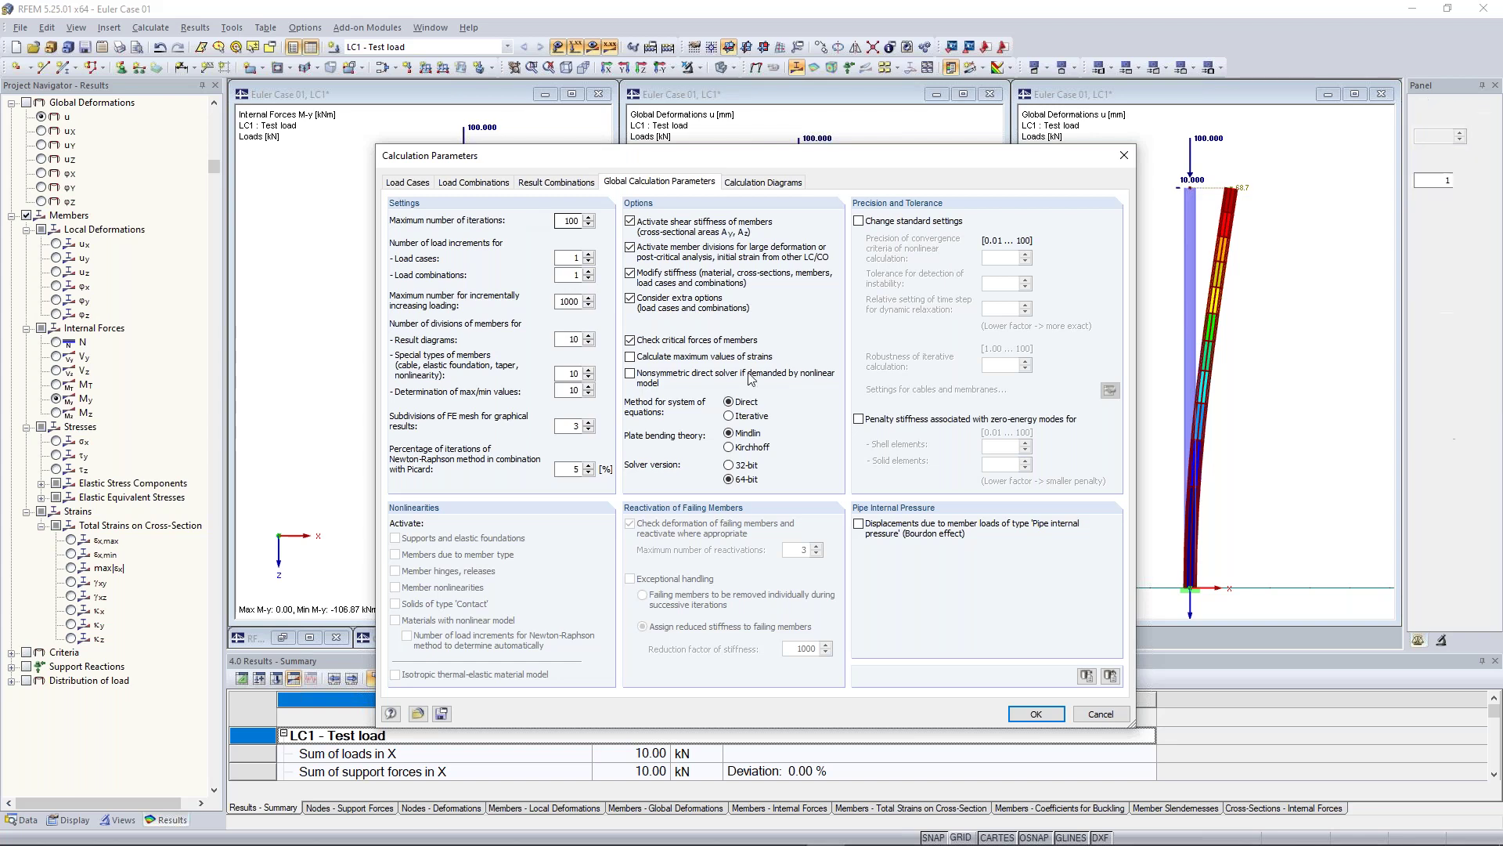
Step: Switch load case LC1 to geometrically linear analysis and recalculate it for comparison
click(407, 182)
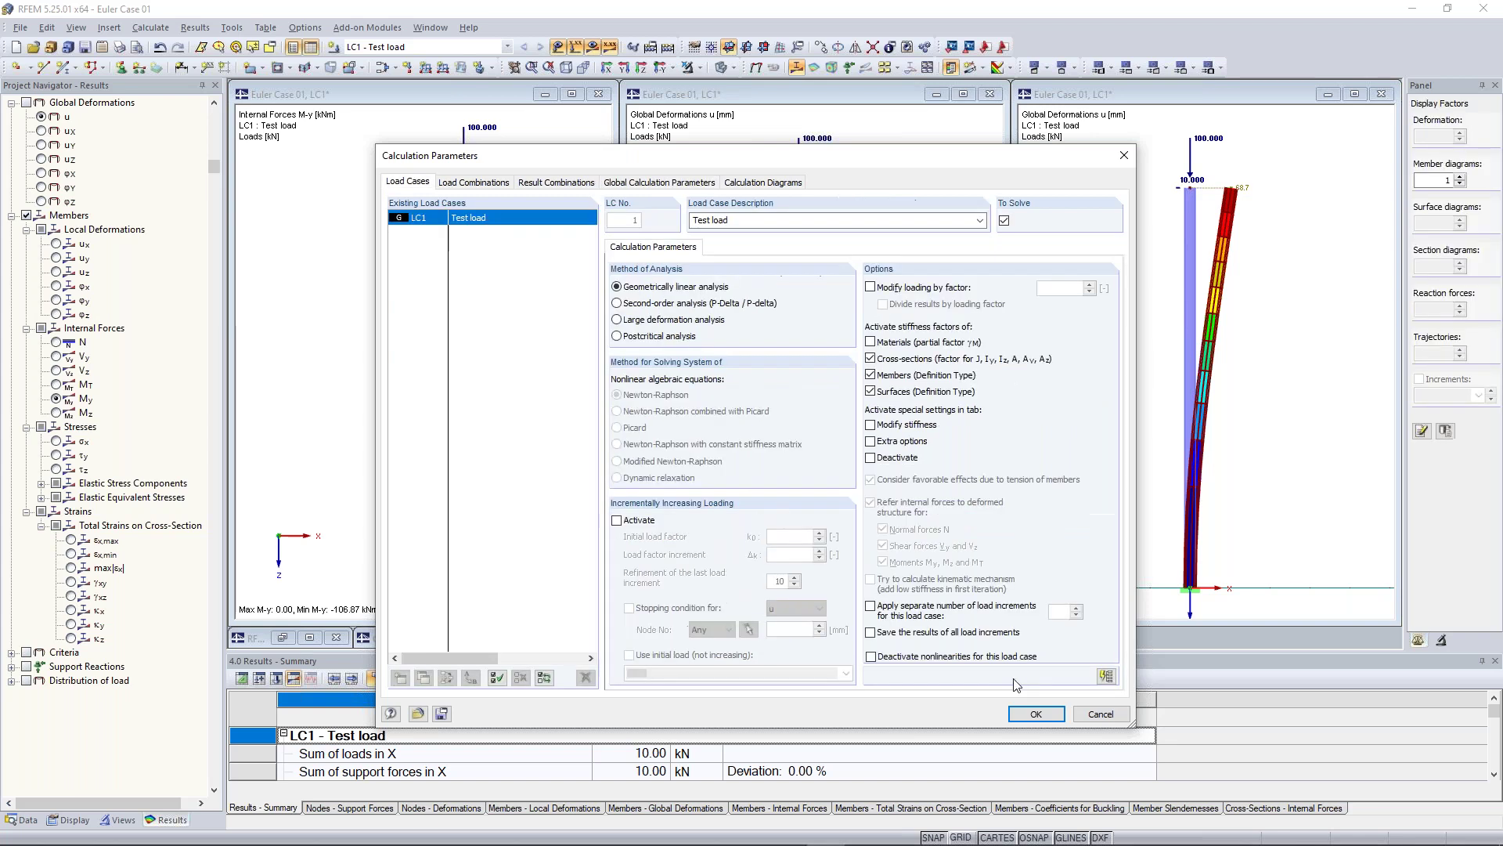
click(1033, 713)
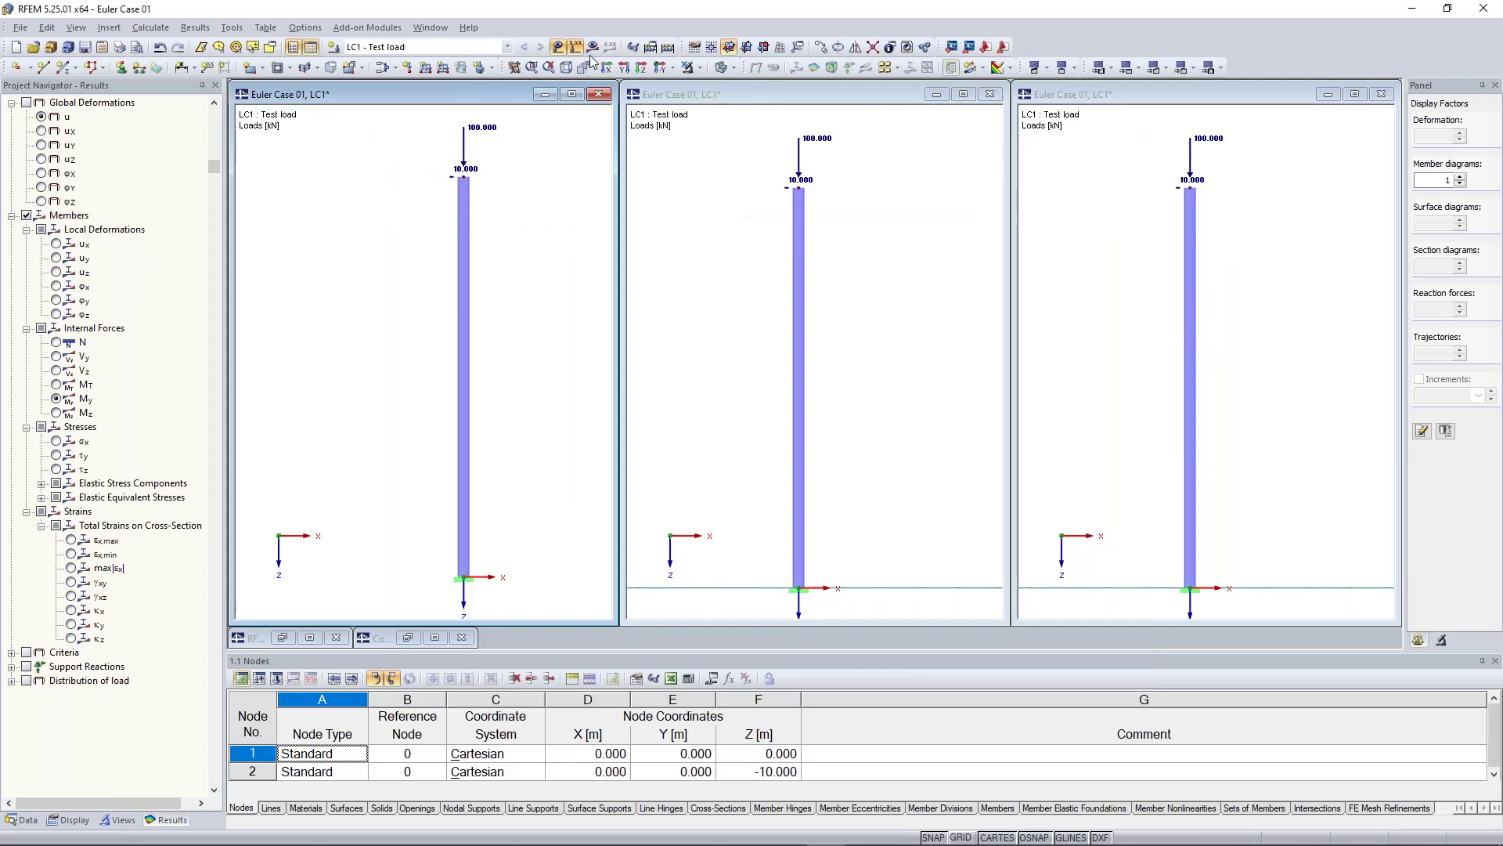
click(593, 47)
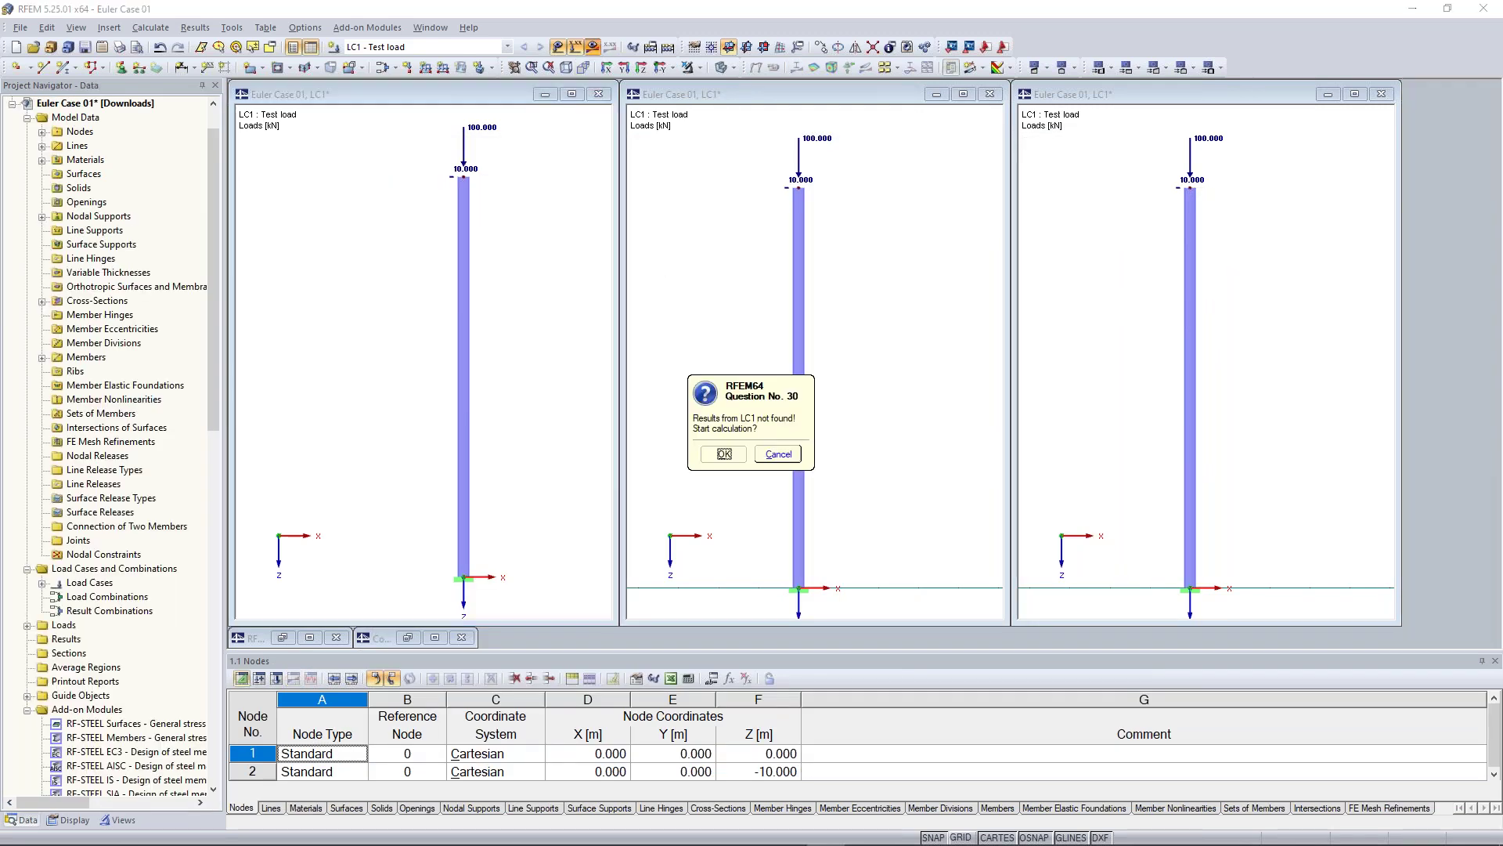
click(724, 454)
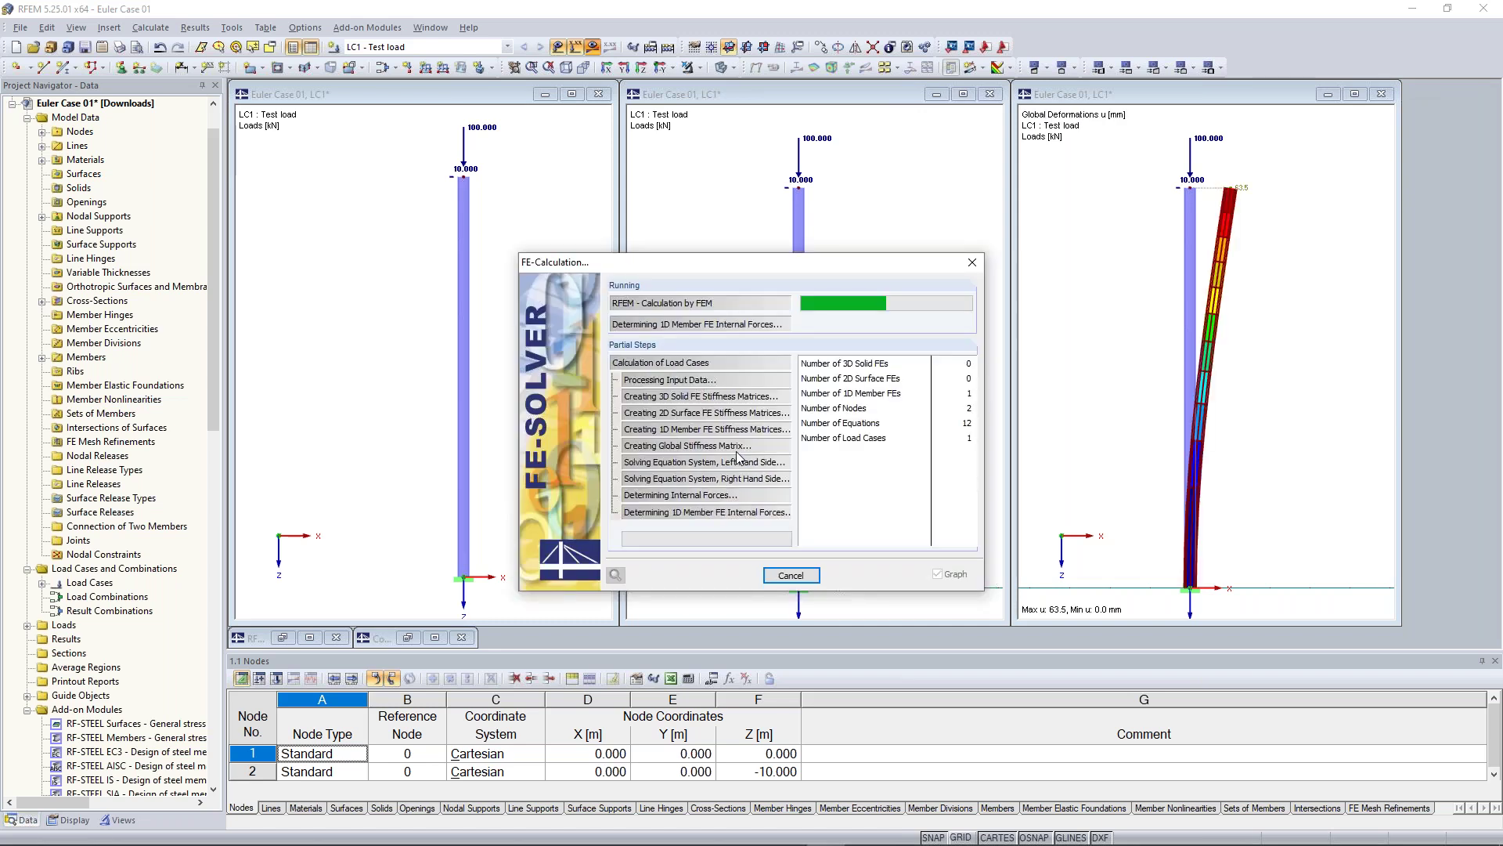
Step: Return load case LC1 to second-order analysis in the calculation parameters and recalculate the column
click(150, 27)
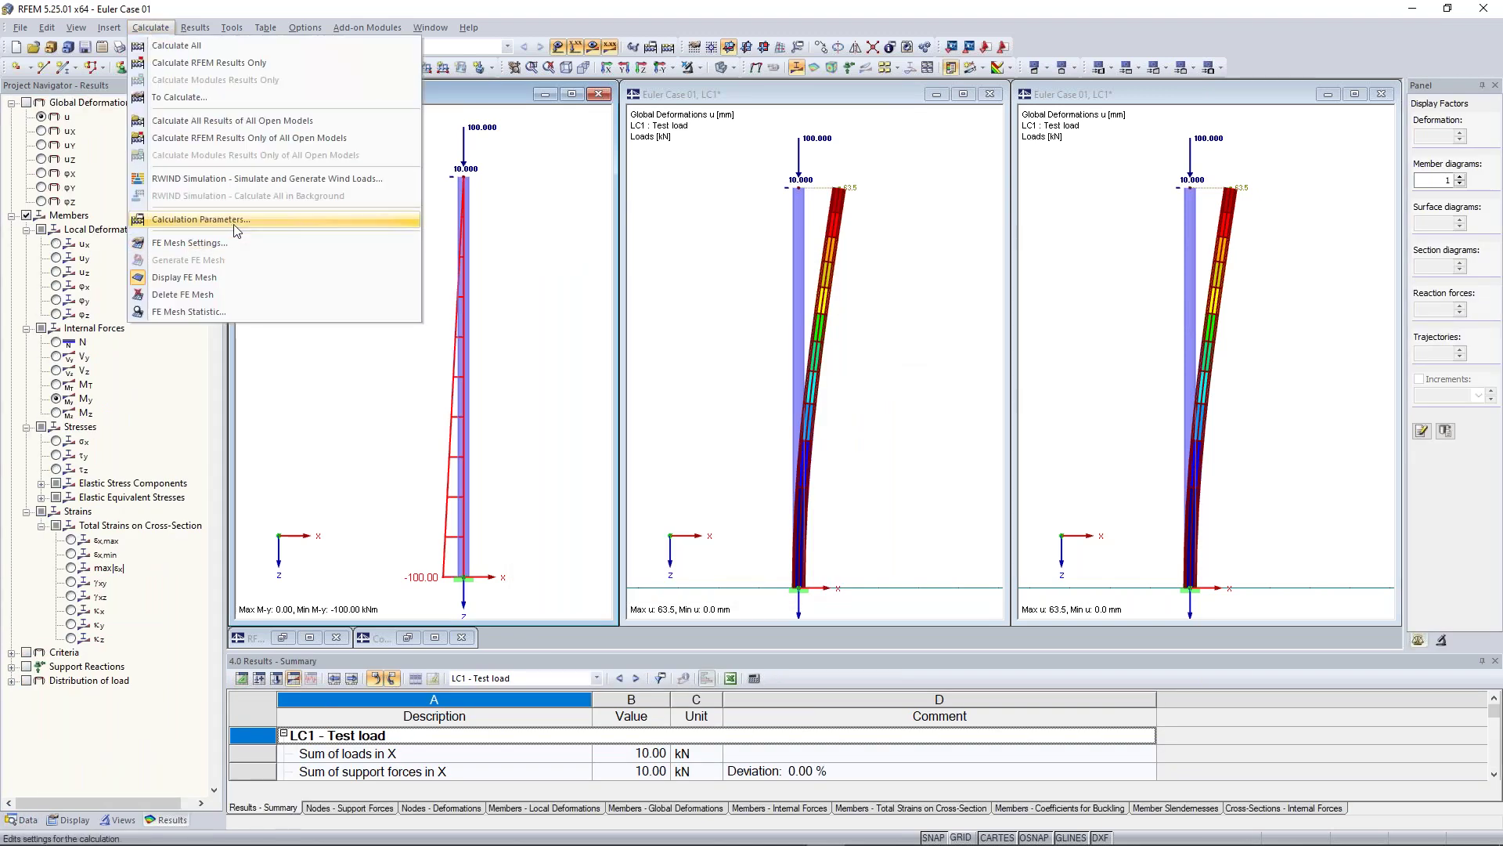
click(234, 225)
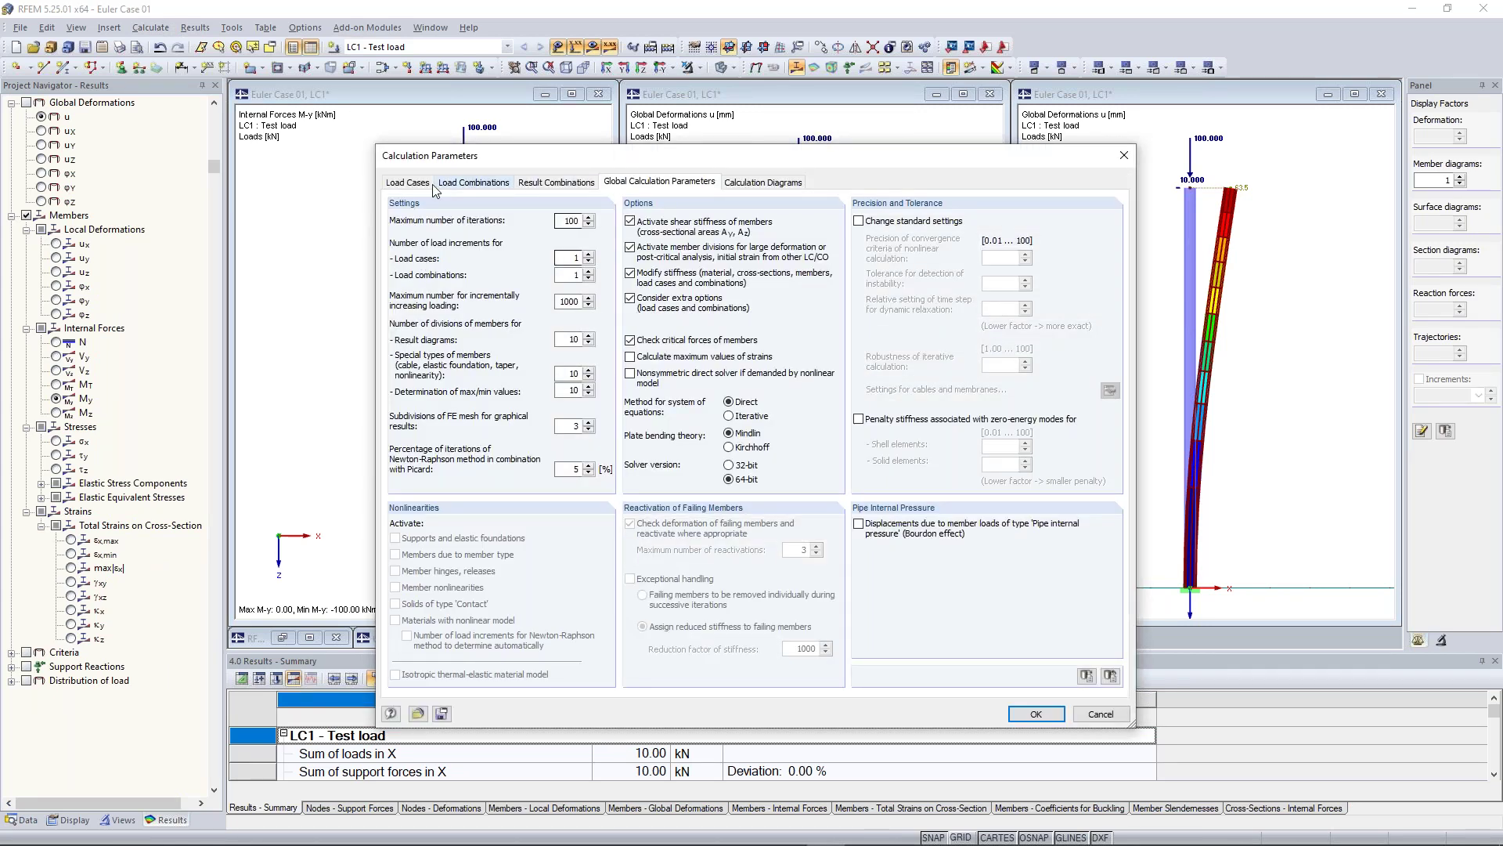
click(408, 182)
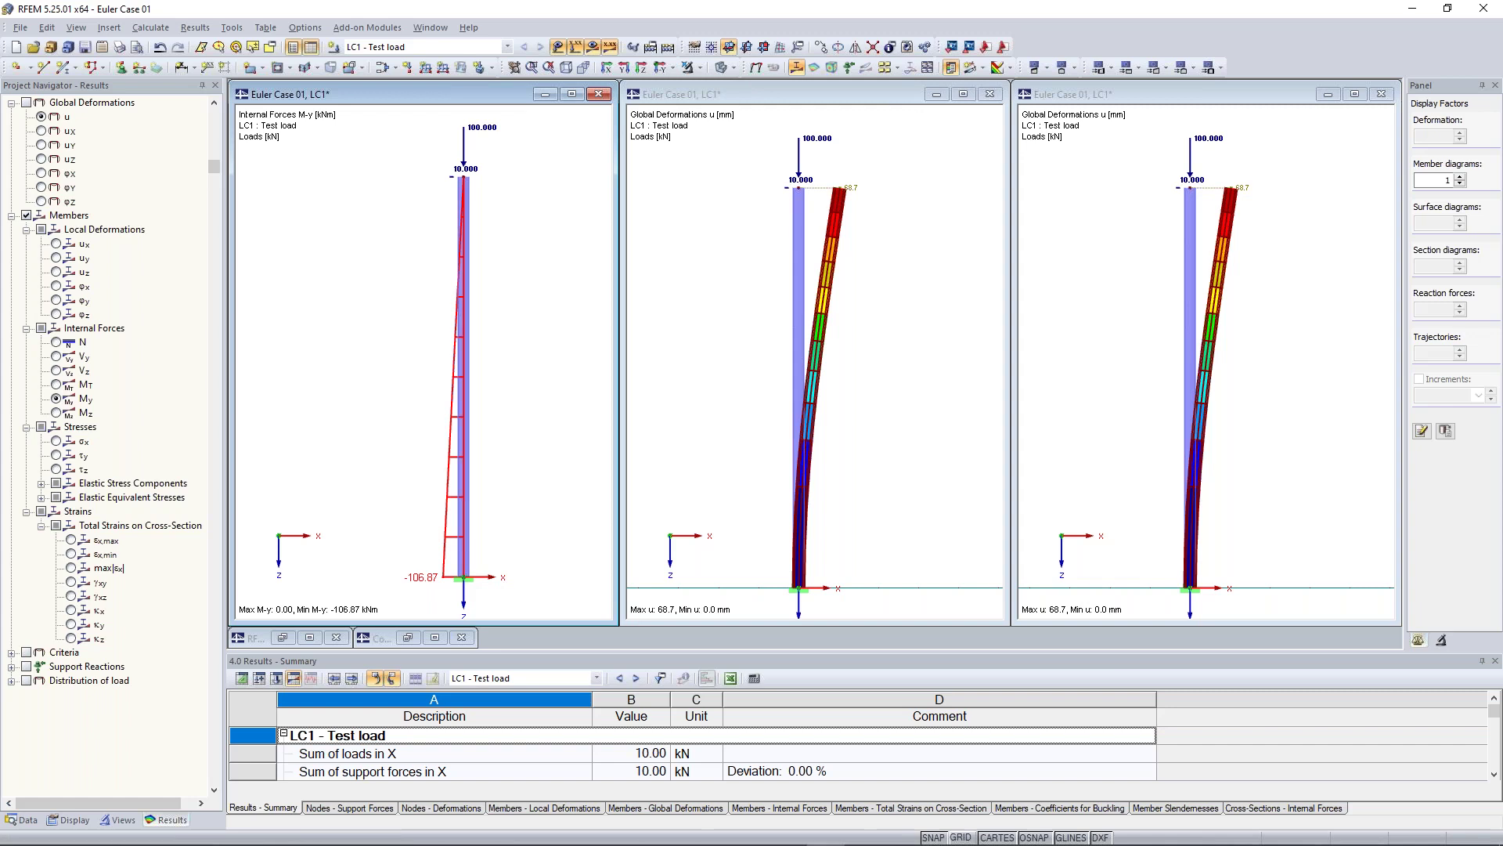
click(791, 165)
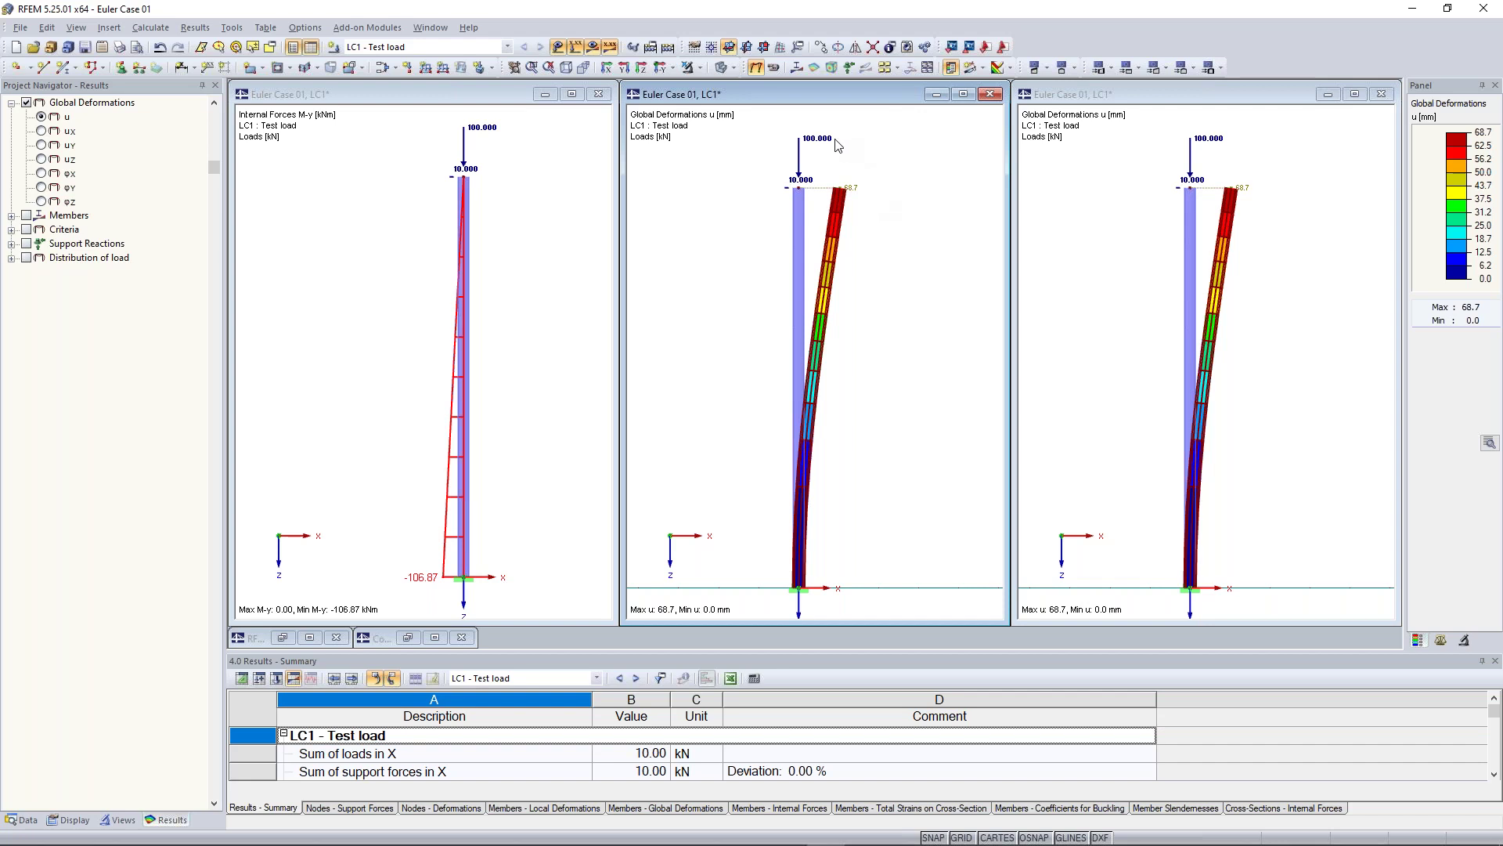
mouse_move(824, 146)
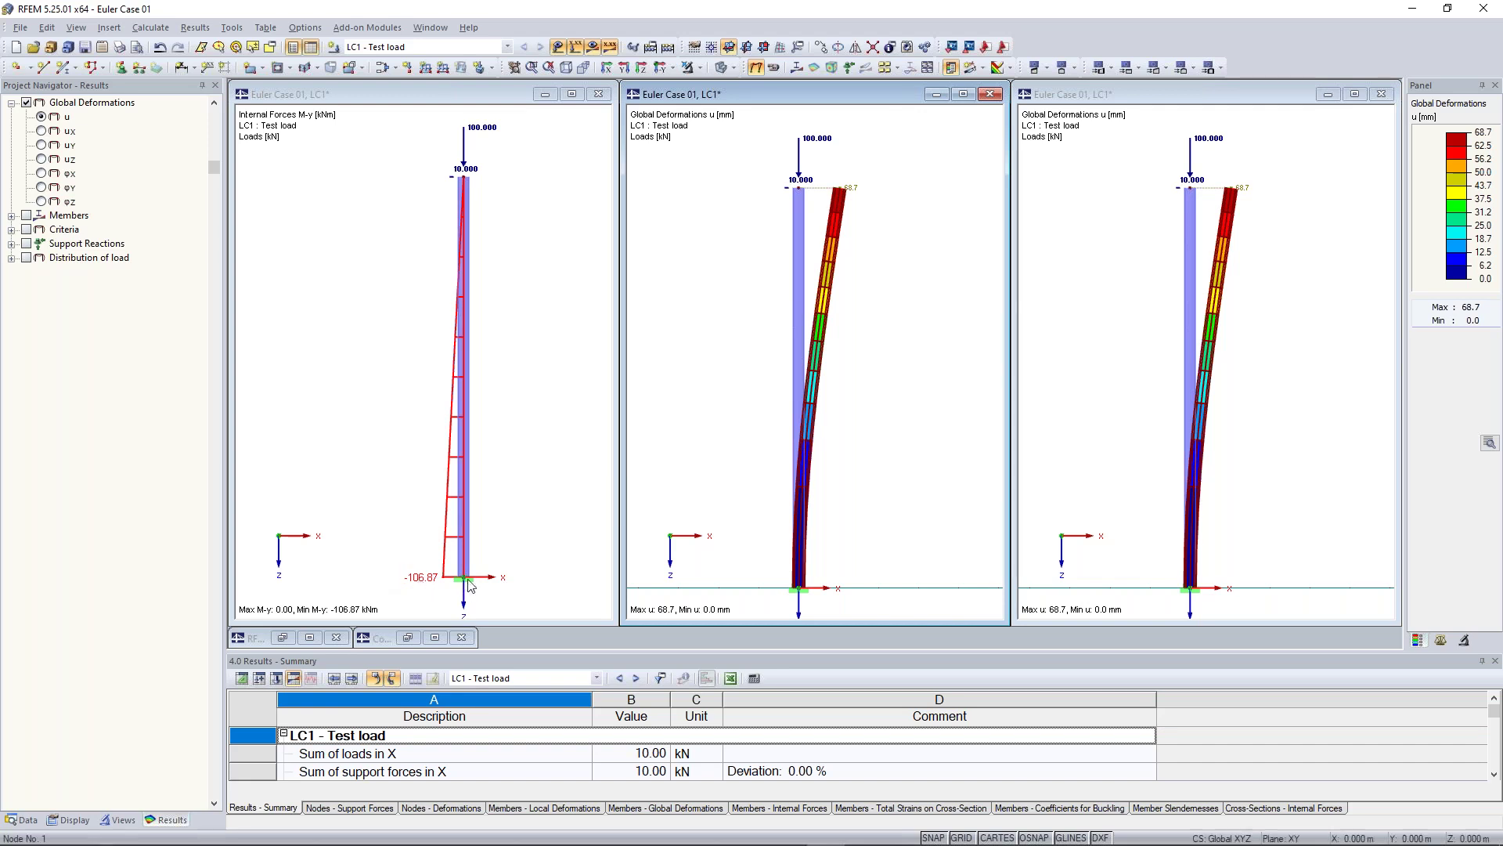
click(468, 180)
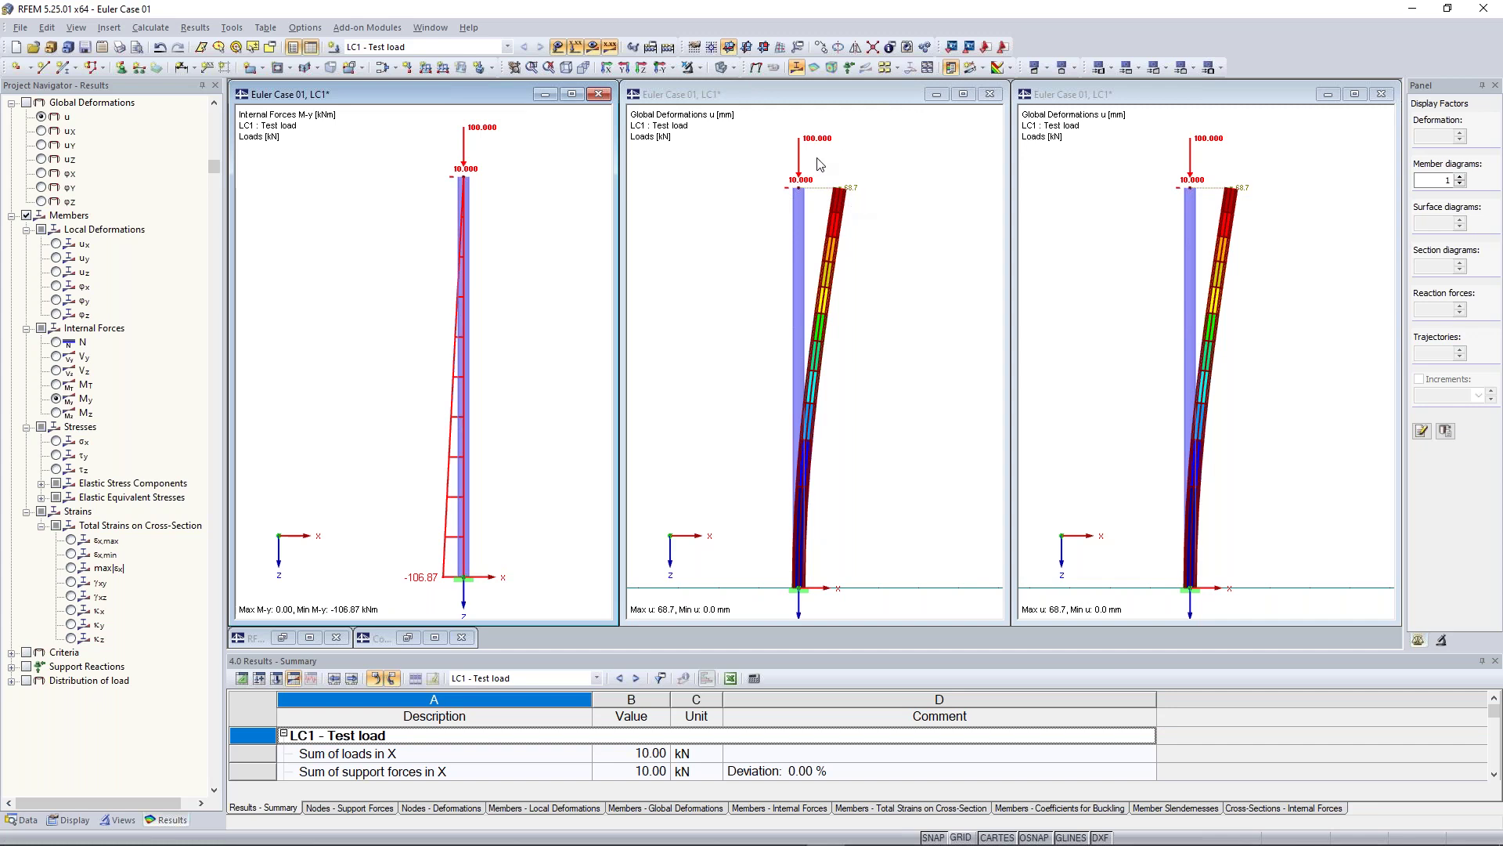
click(856, 197)
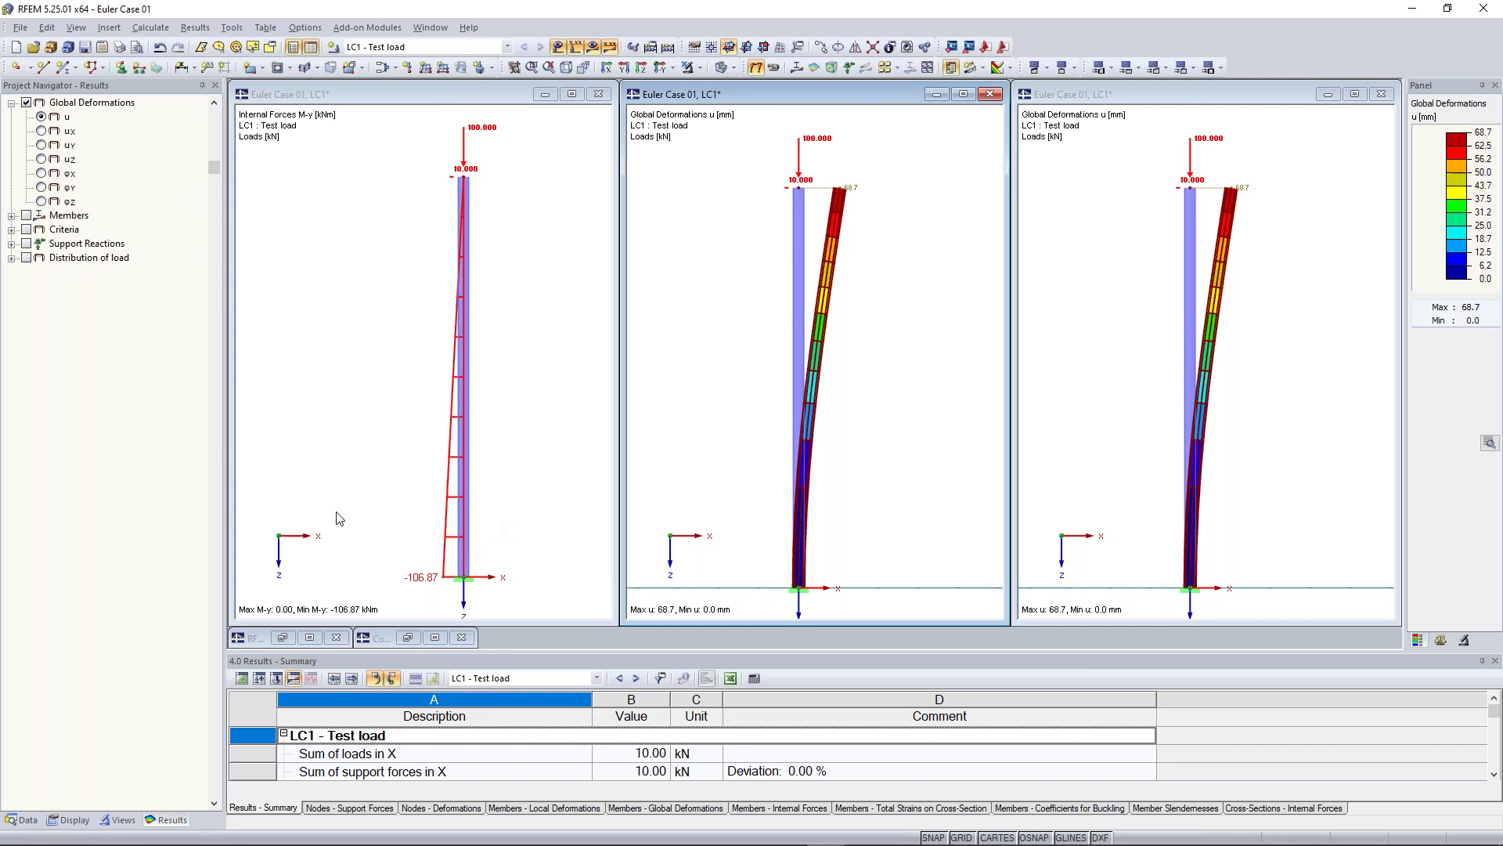
key(alt+Tab)
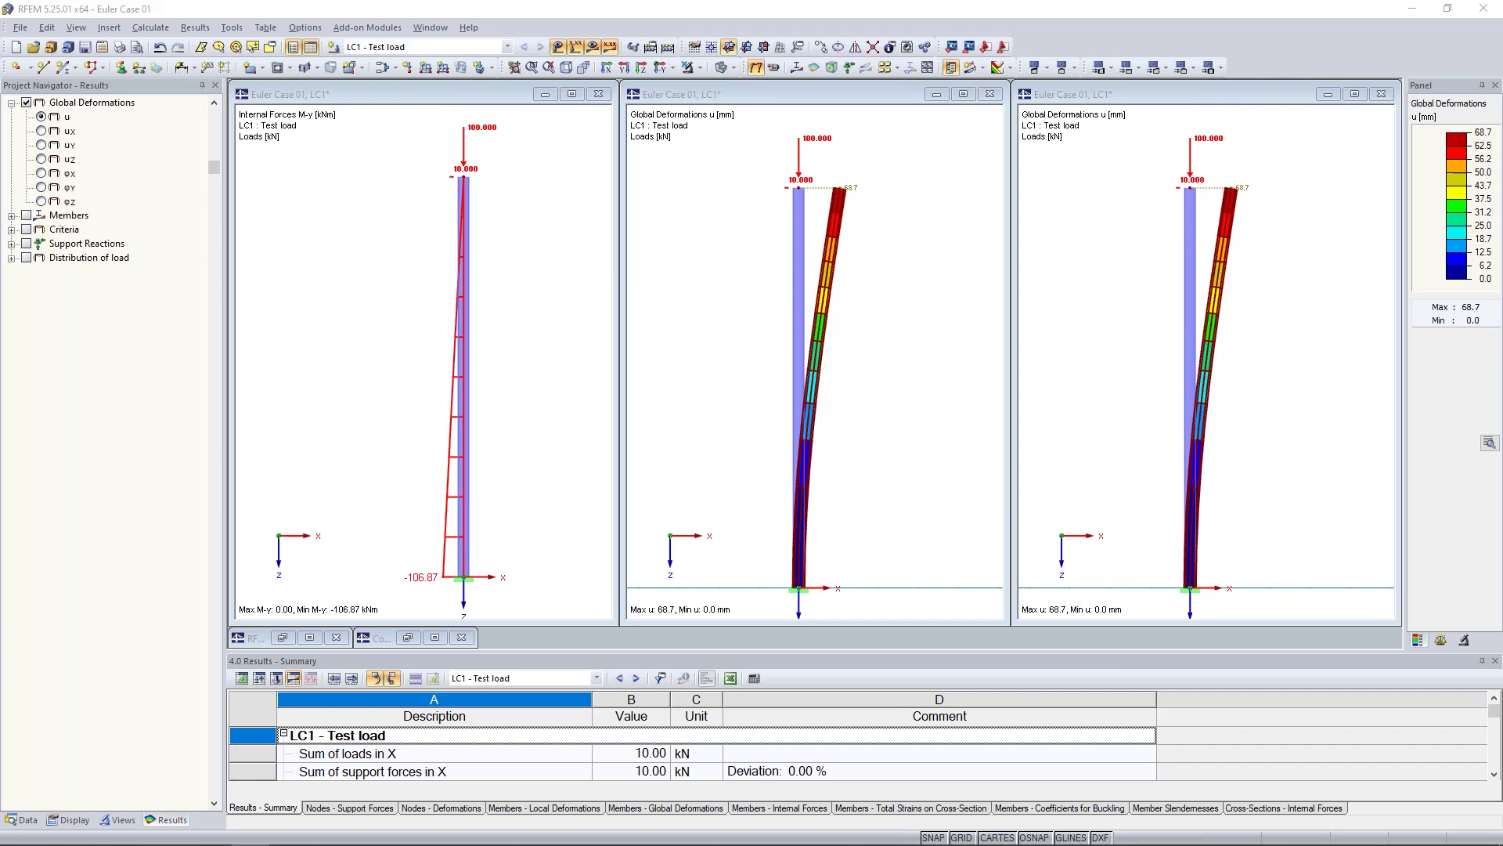
Step: Minimize the two deformation windows and maximize the Euler Case 01 window showing the My diagram
click(942, 100)
click(937, 94)
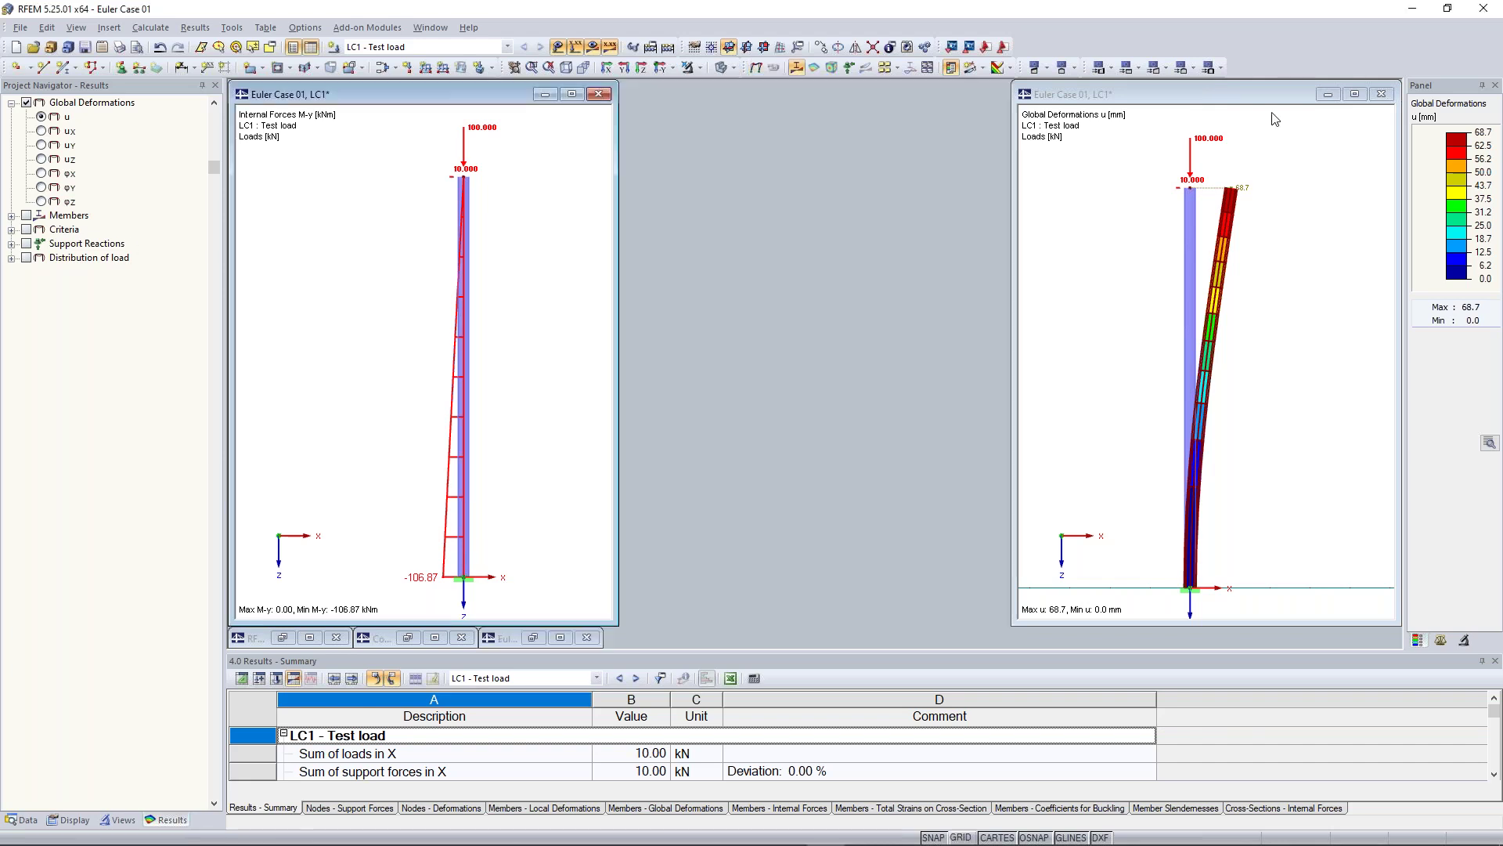
click(1328, 94)
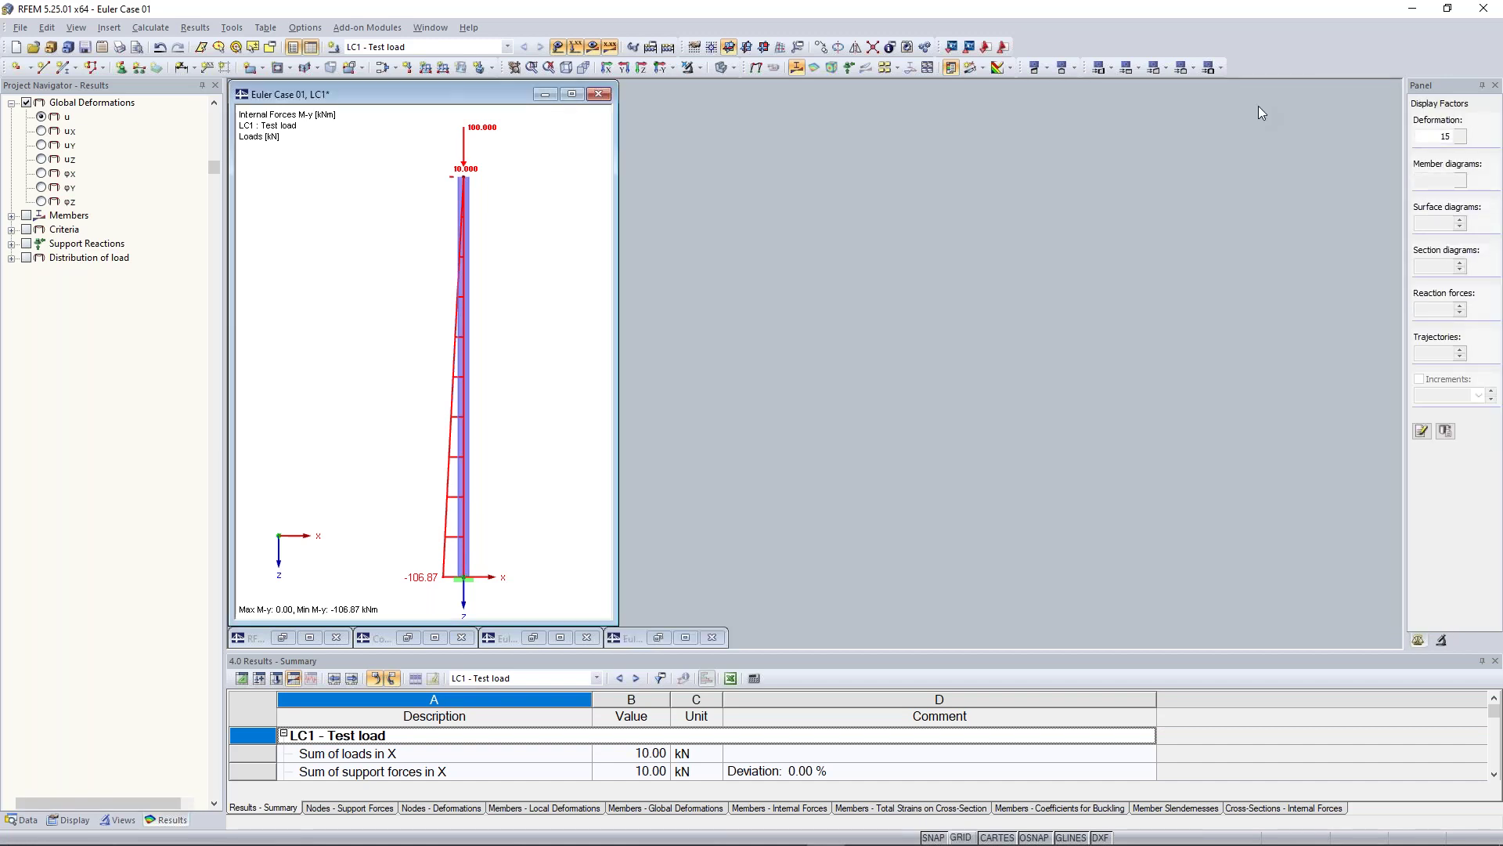
click(572, 94)
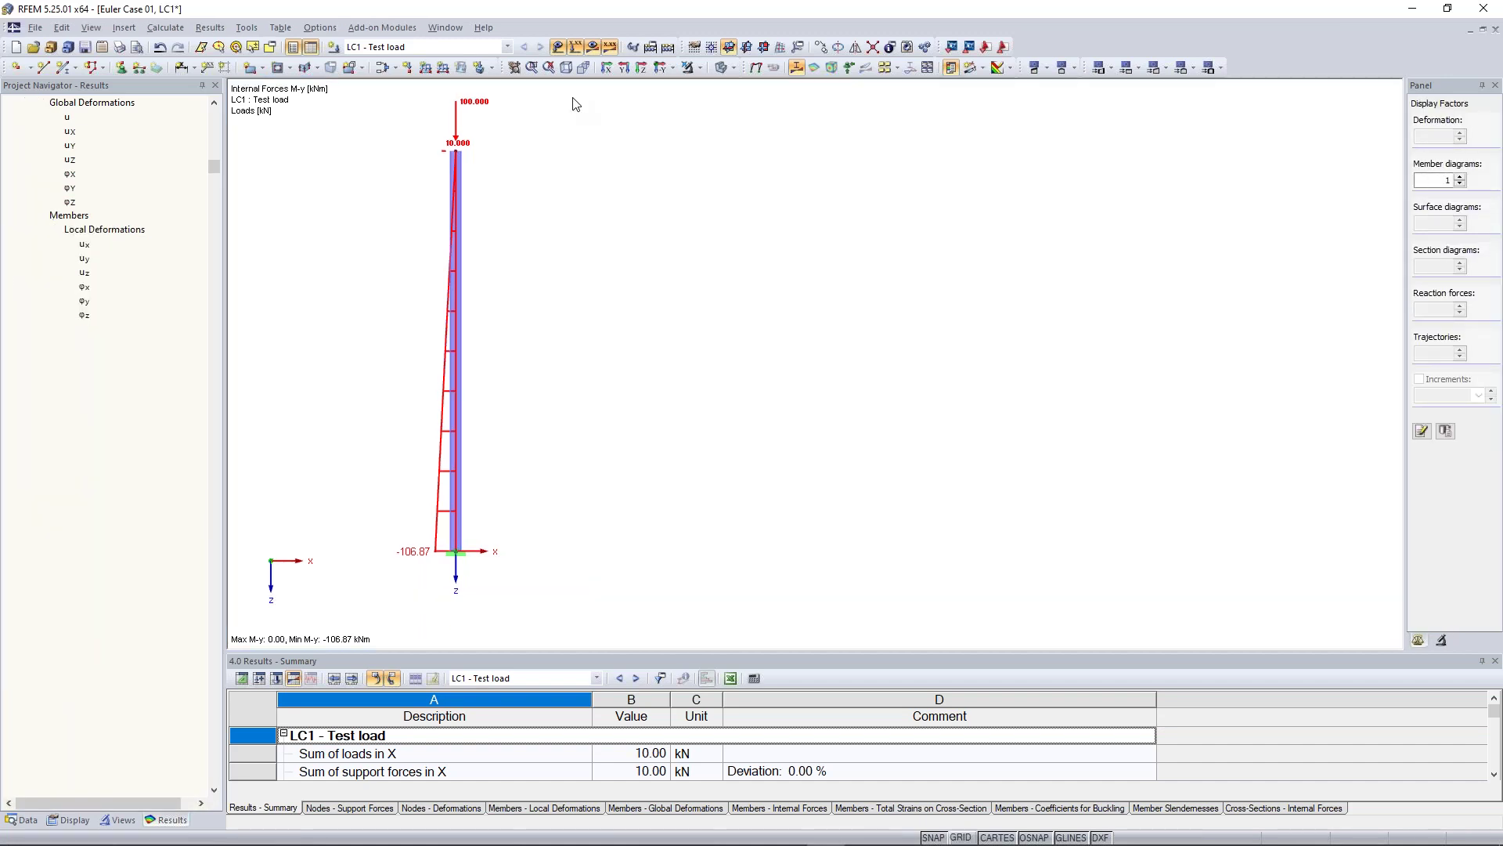
mouse_move(405, 274)
middle_down()
mouse_move(795, 272)
mouse_move(671, 339)
middle_up()
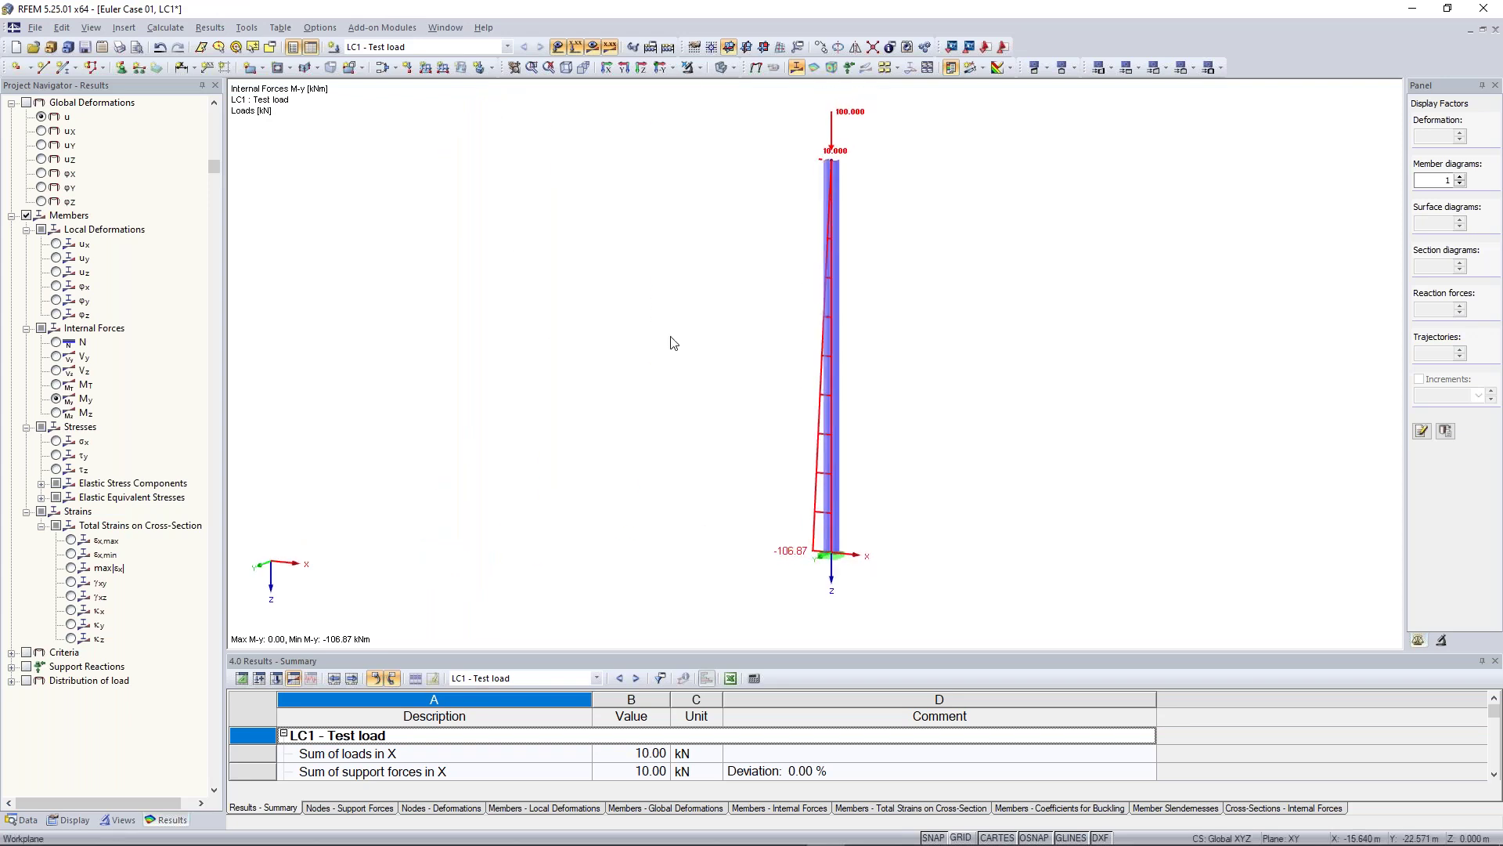
Step: Remove the horizontal PX component from the nodal load at the top of the column, keeping PZ at 100 kN
click(722, 69)
click(583, 216)
click(576, 47)
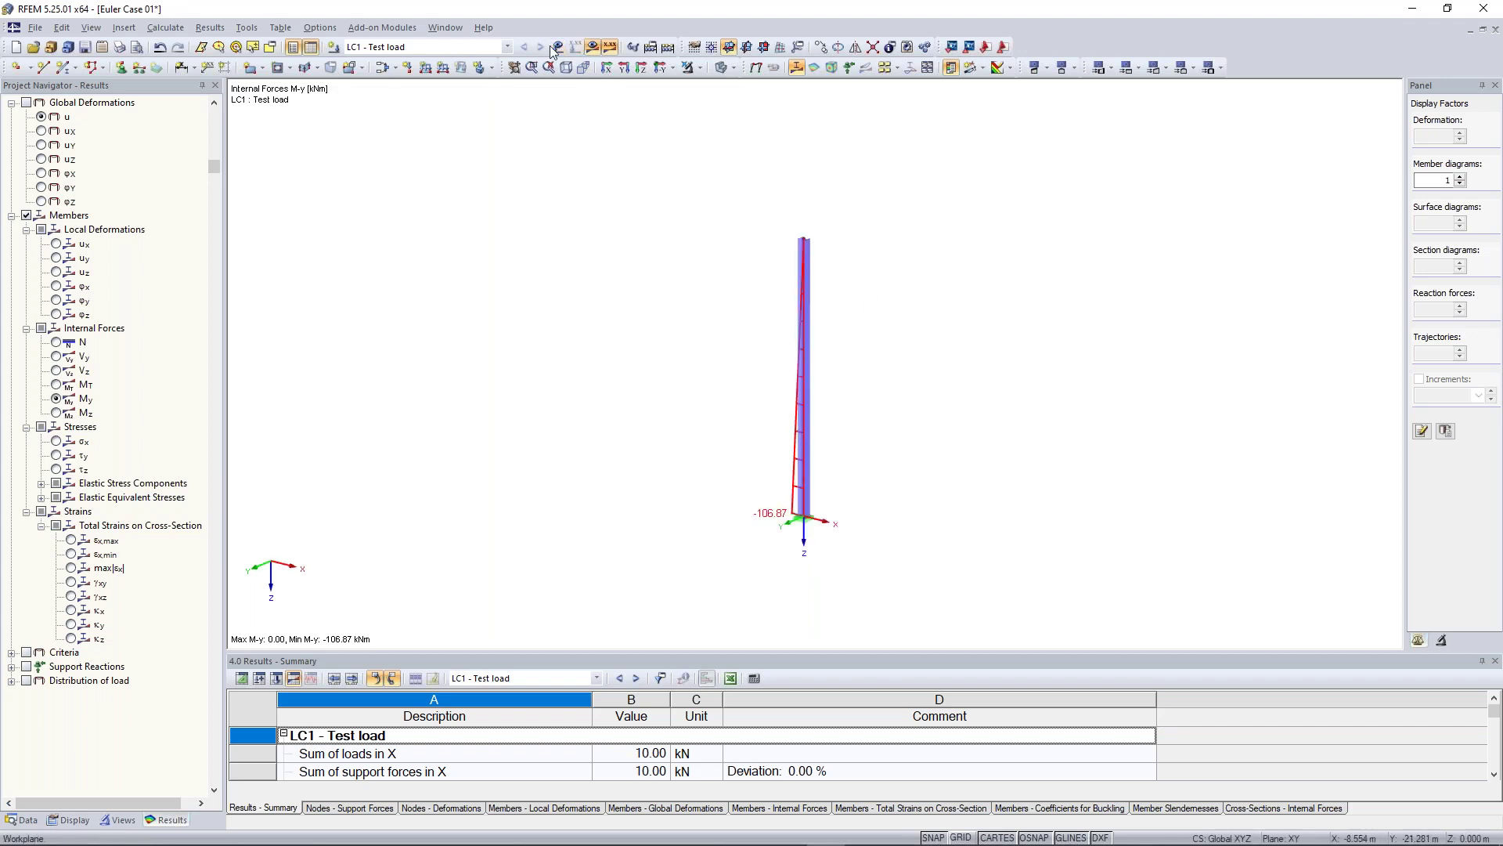
click(575, 47)
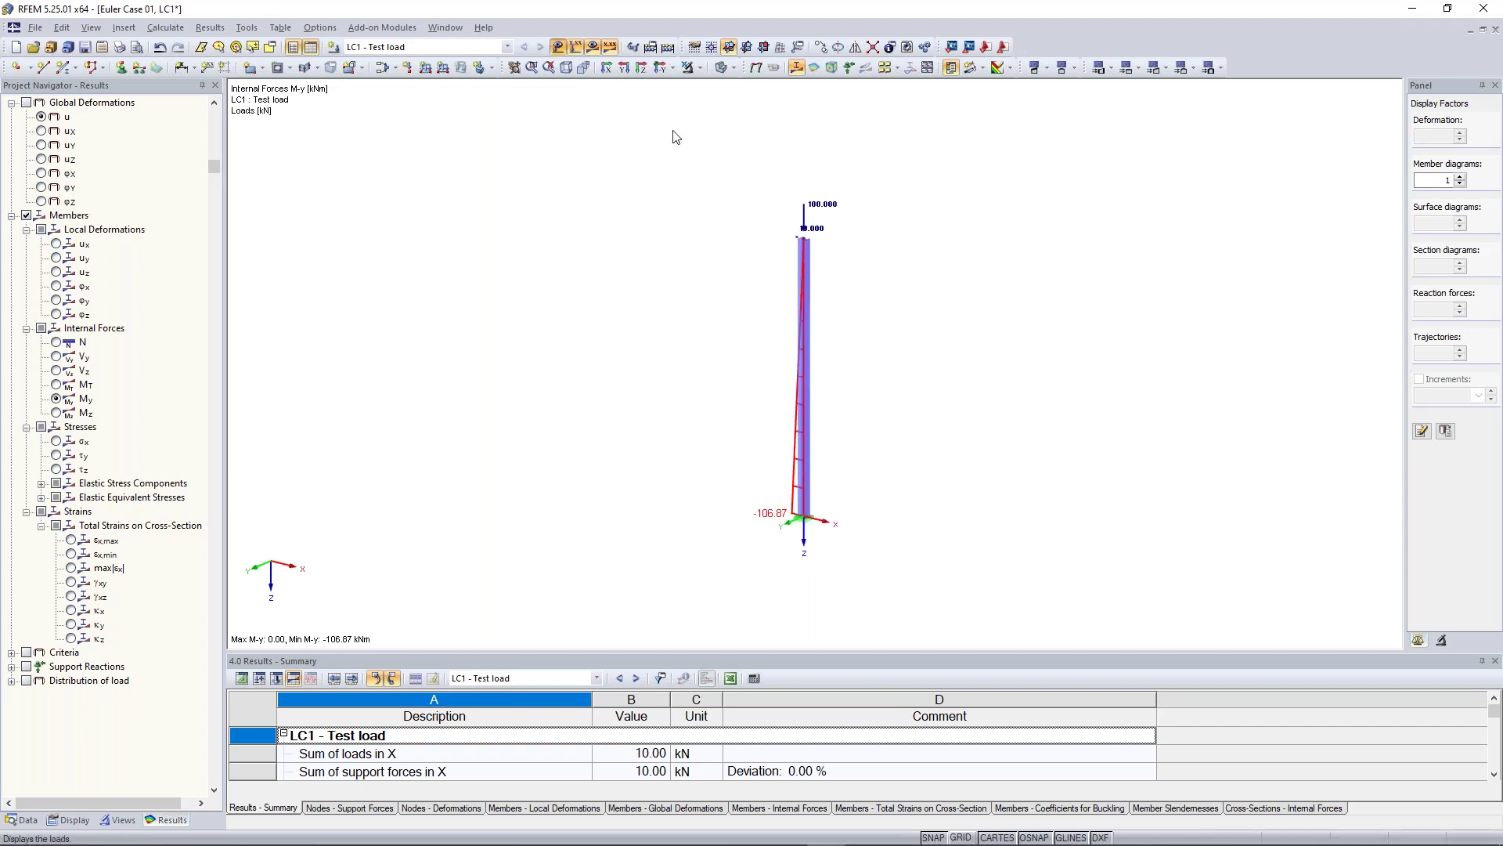
double_click(817, 204)
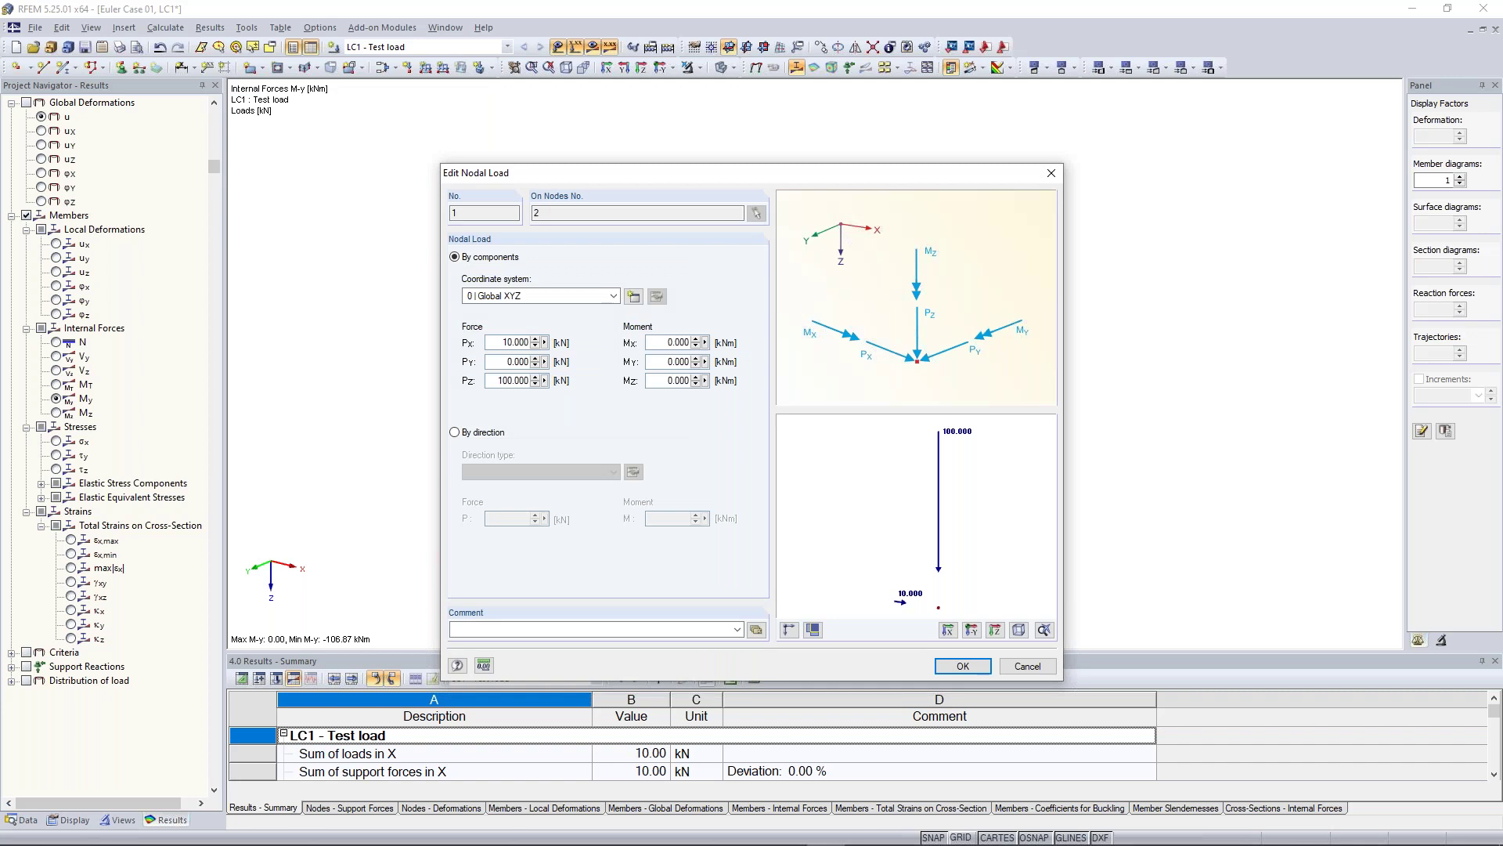
click(968, 665)
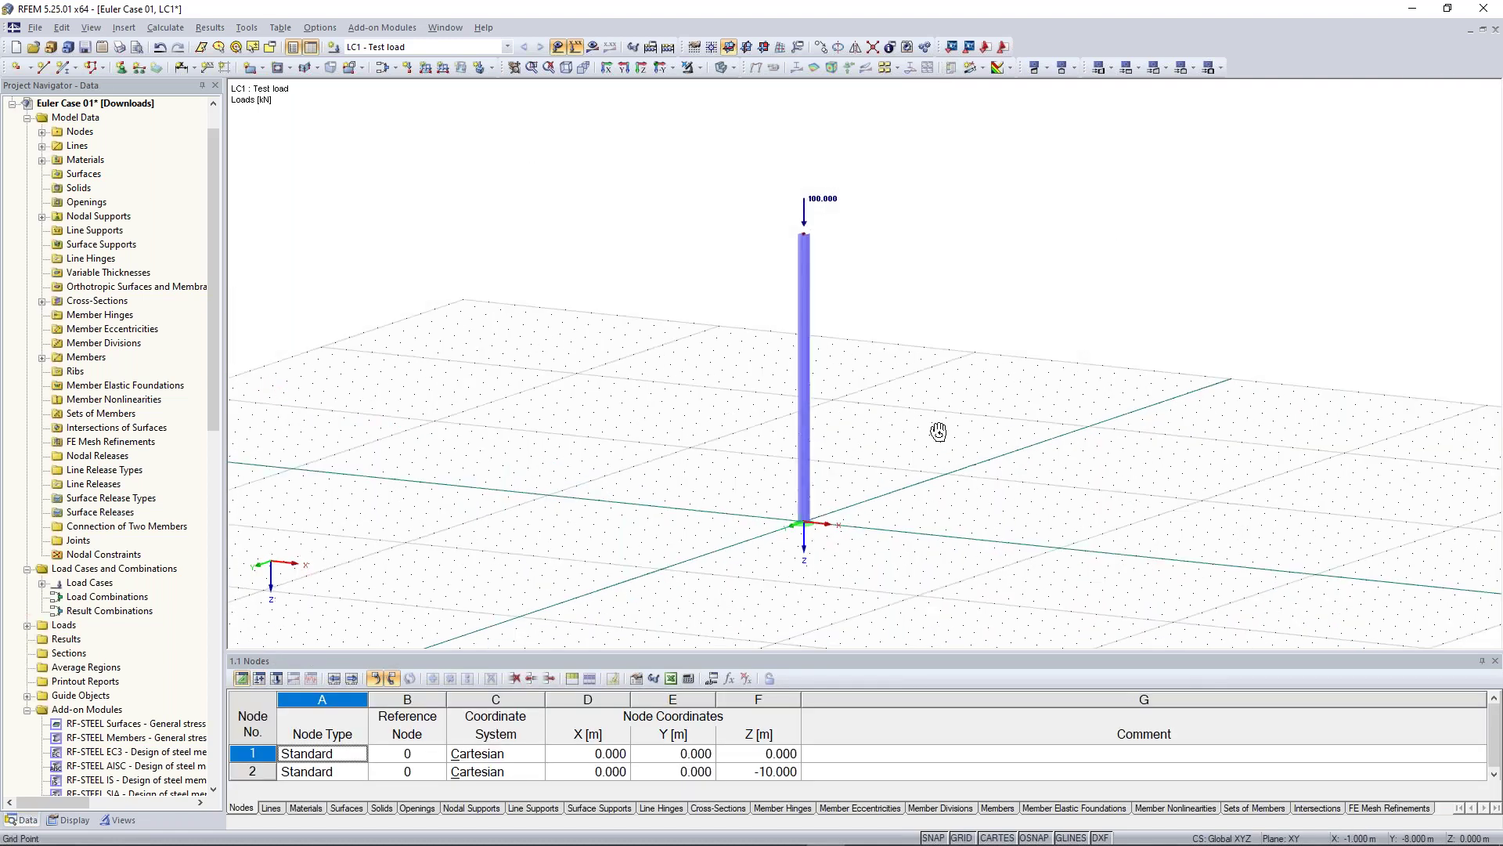
ctrl+middle_drag(939, 432, 931, 440)
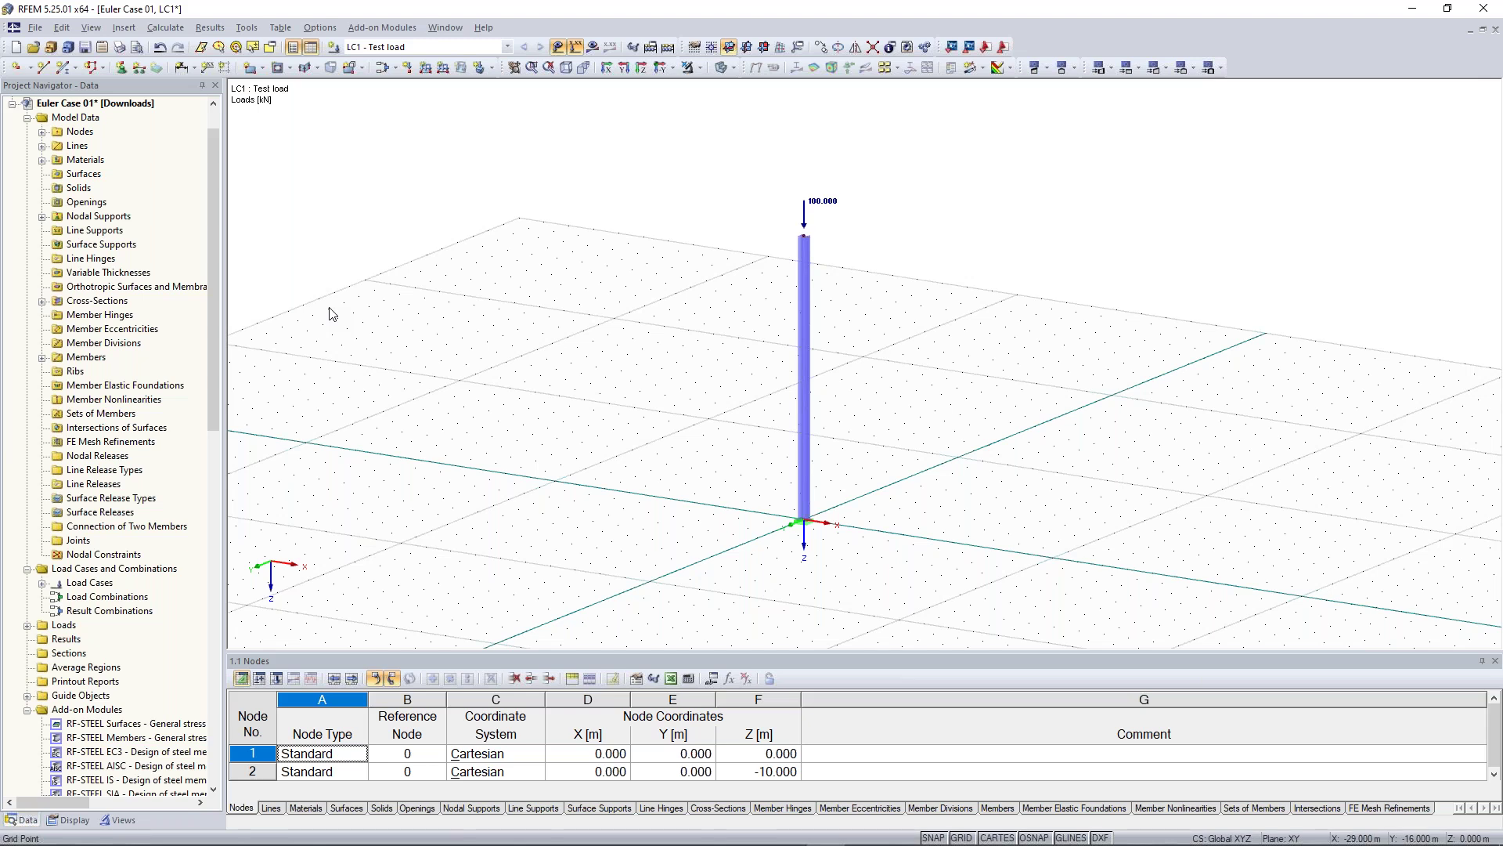
Step: Find the RF-STABILITY stability analysis add-on module in the project data and open it for Euler Case 01
drag(207, 312, 206, 598)
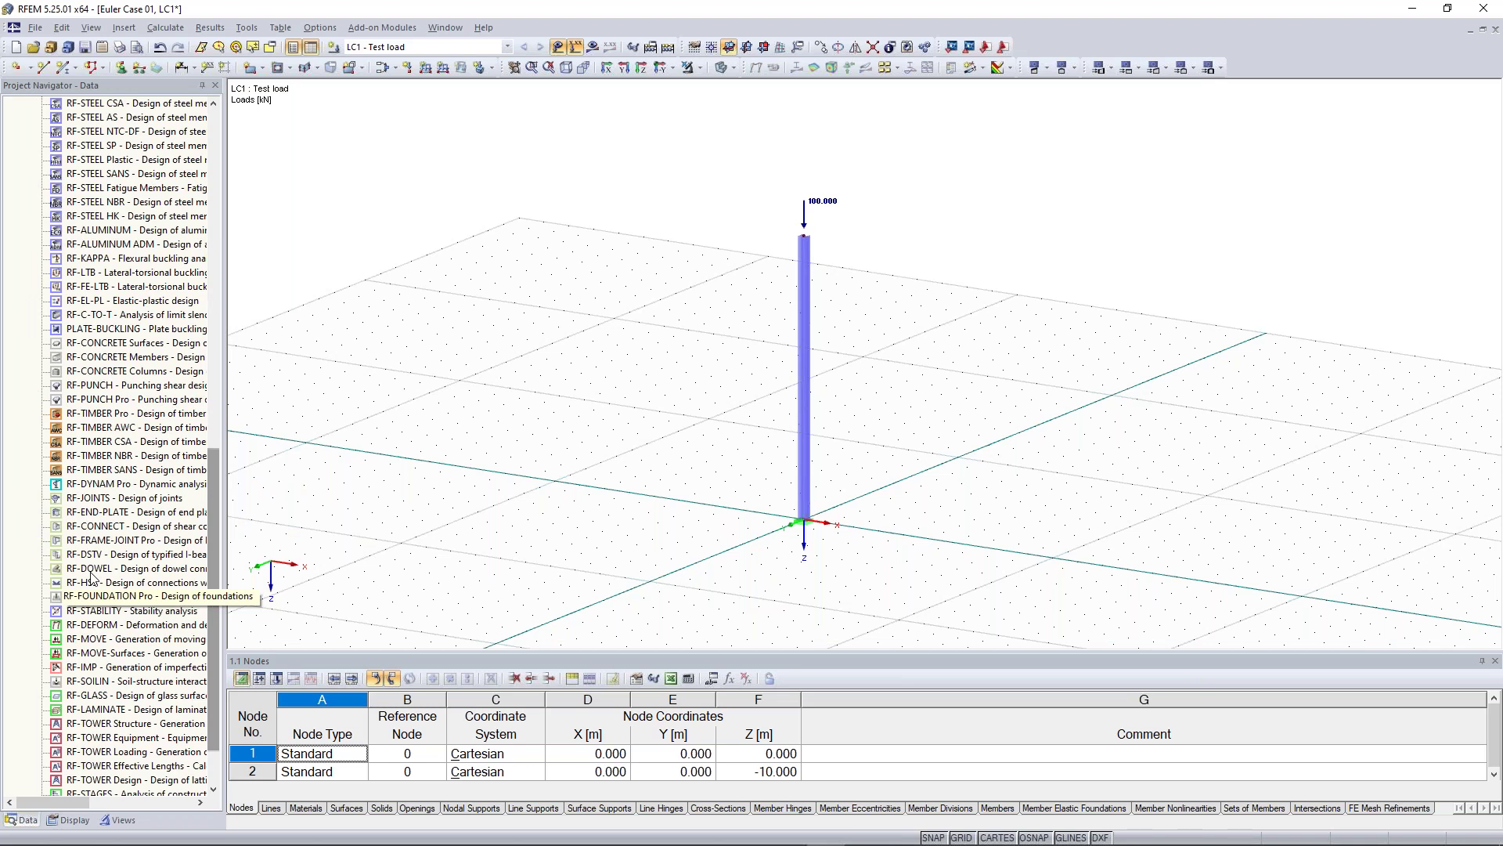
click(114, 611)
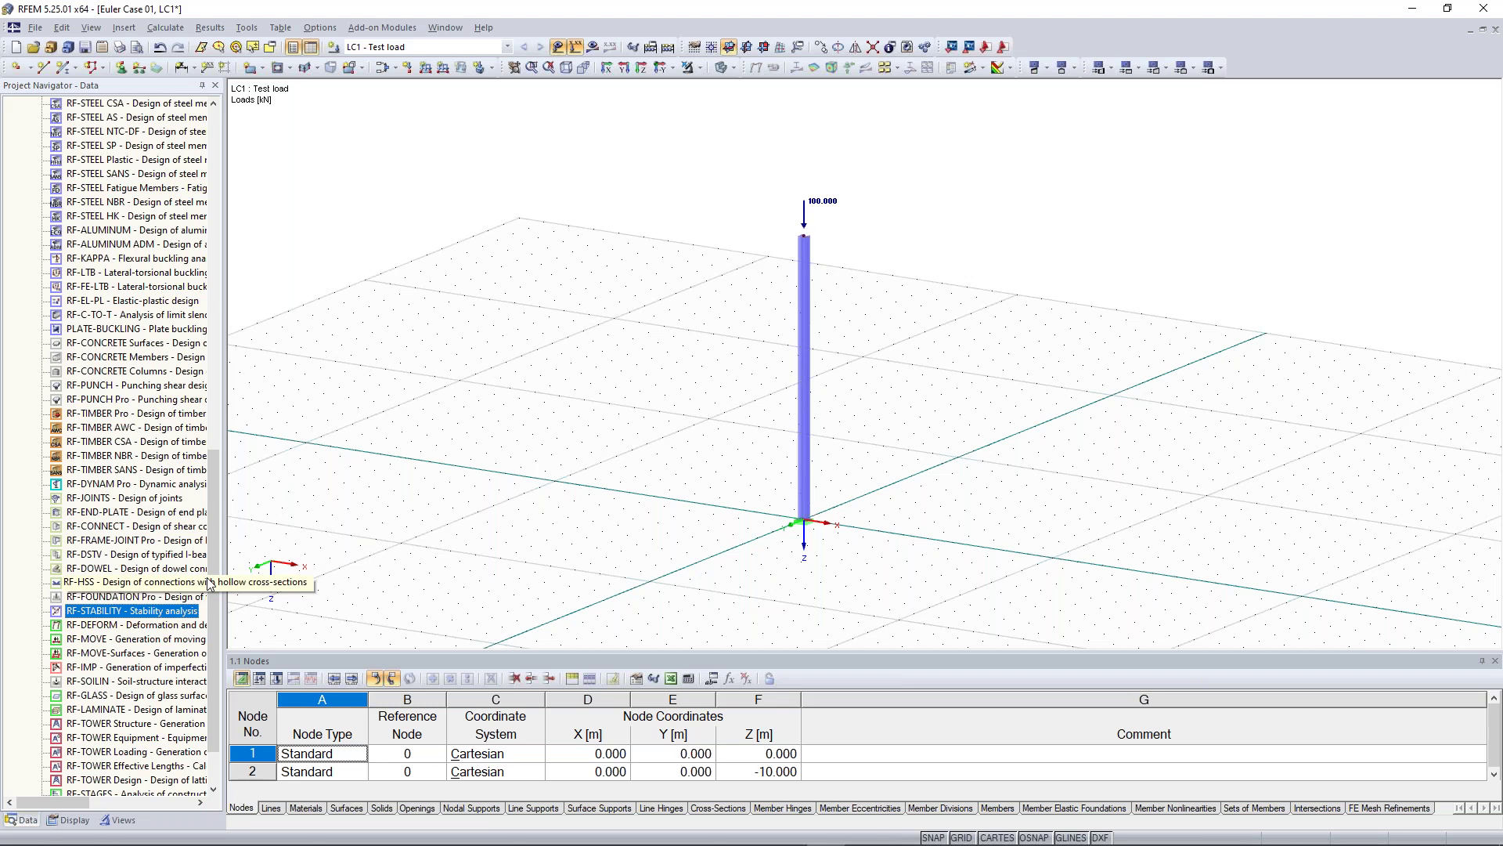
scroll(116, 556, down, 2)
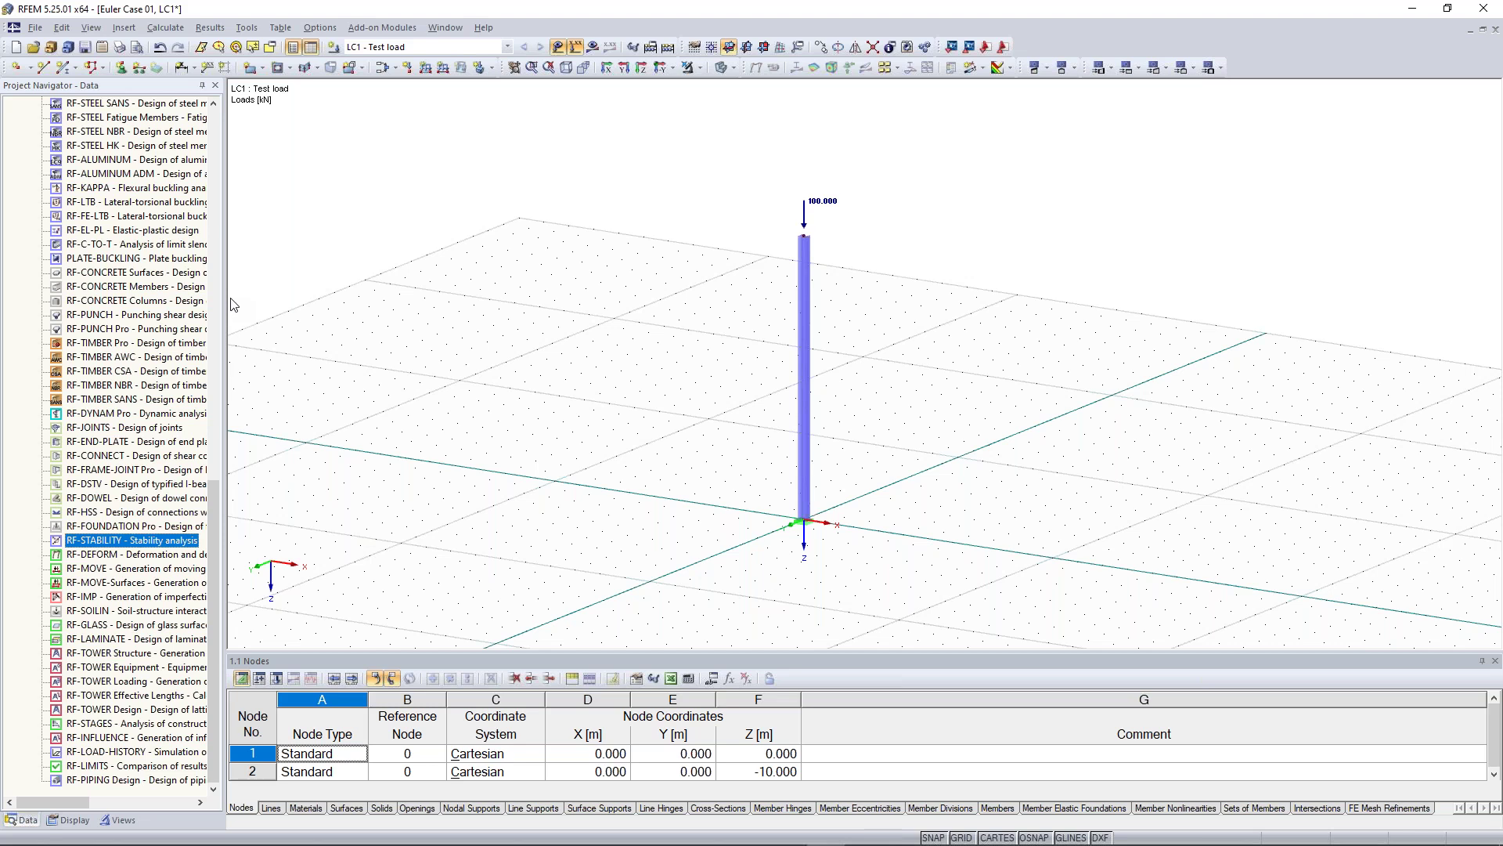
scroll(208, 304, up, 20)
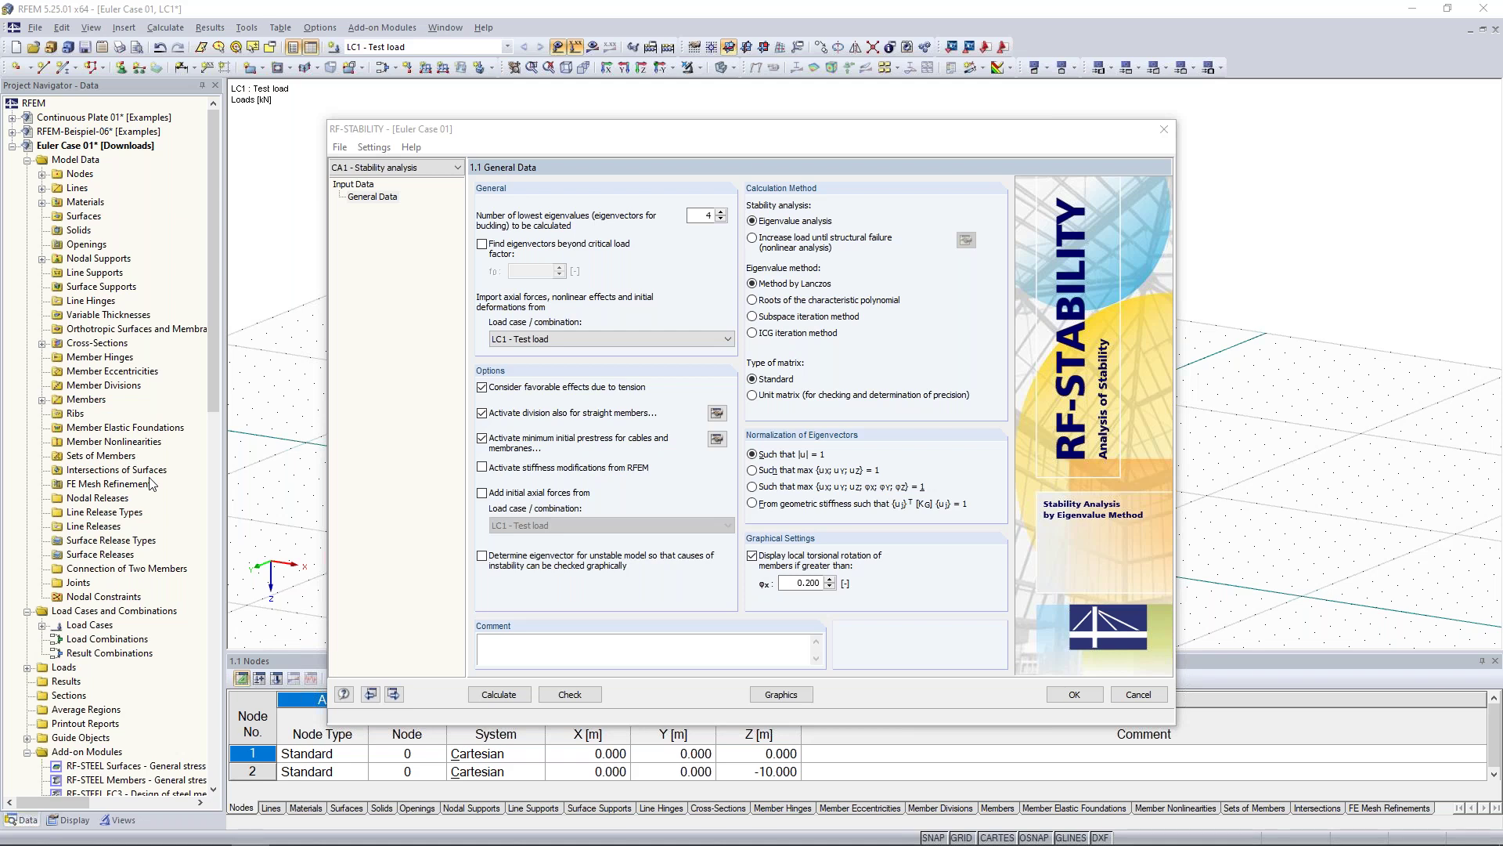
Step: Set 2 lowest eigenvalues with LC1 - Test load as the source, and disable favorable tension effects and minimum initial prestress for cables and membranes
click(706, 216)
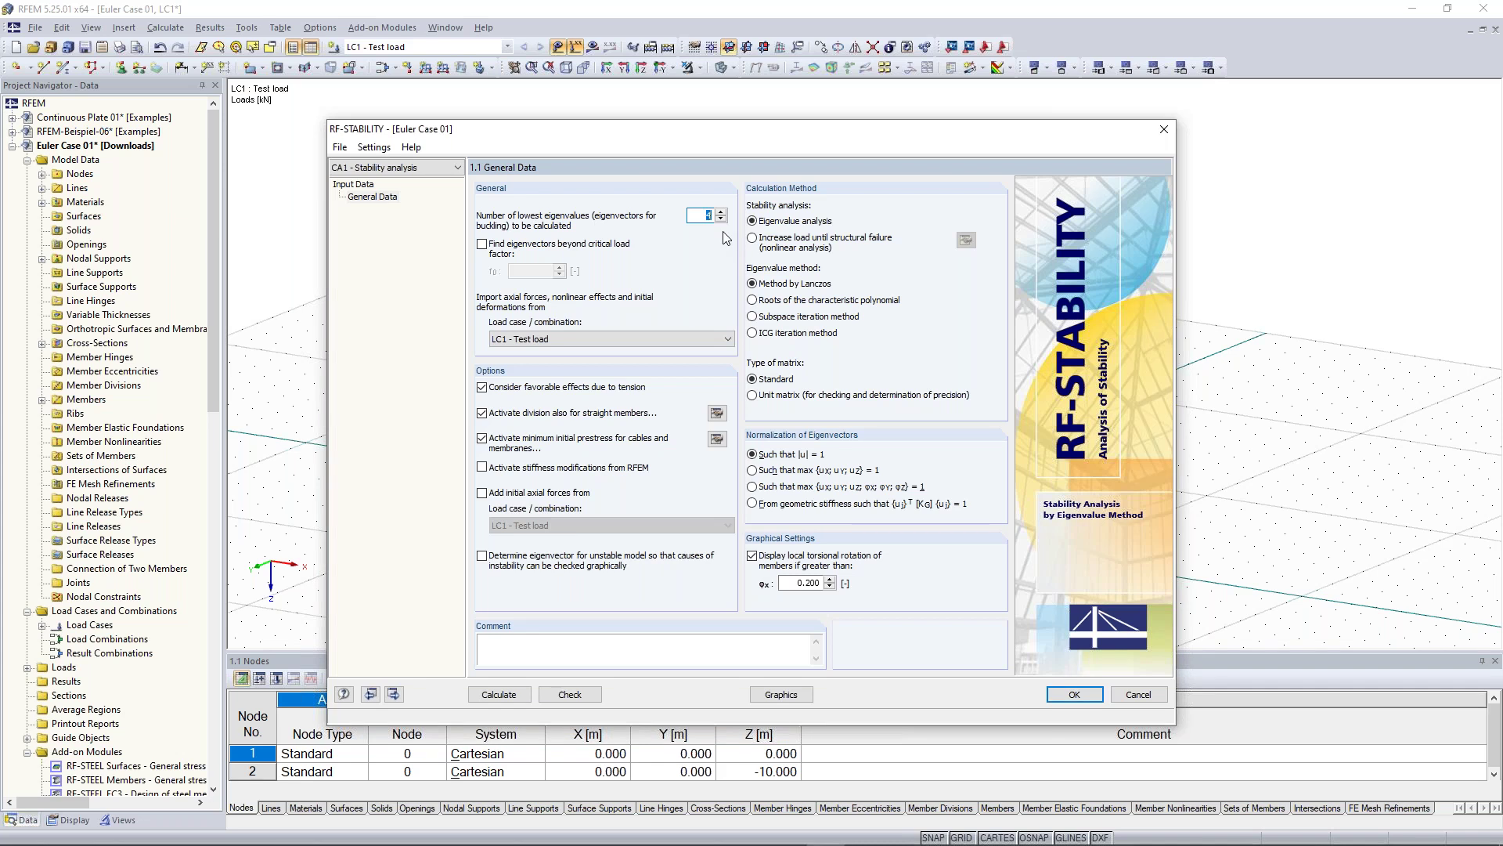
text(2)
click(561, 341)
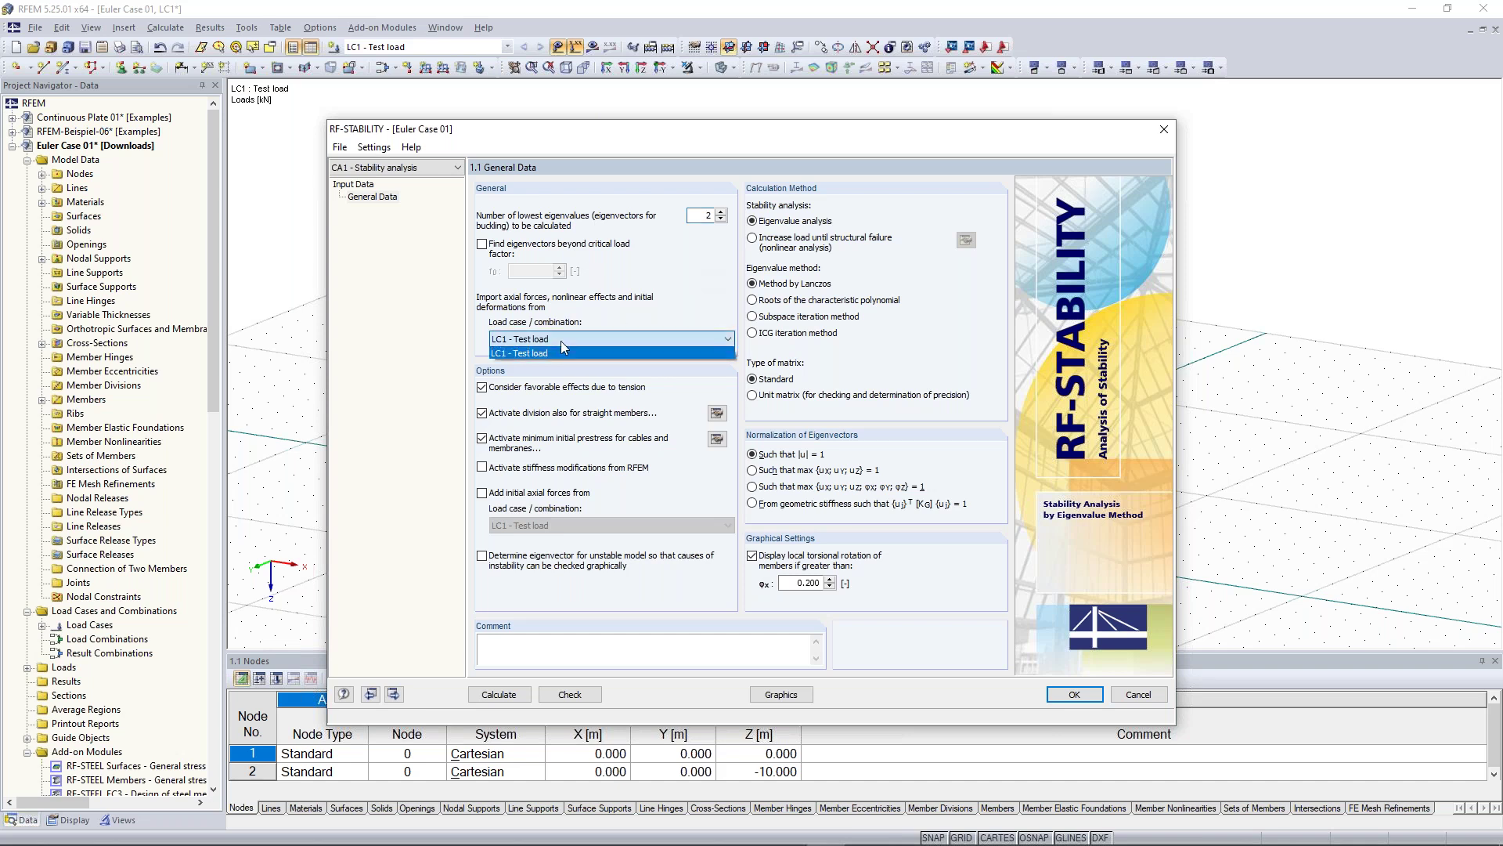
click(562, 354)
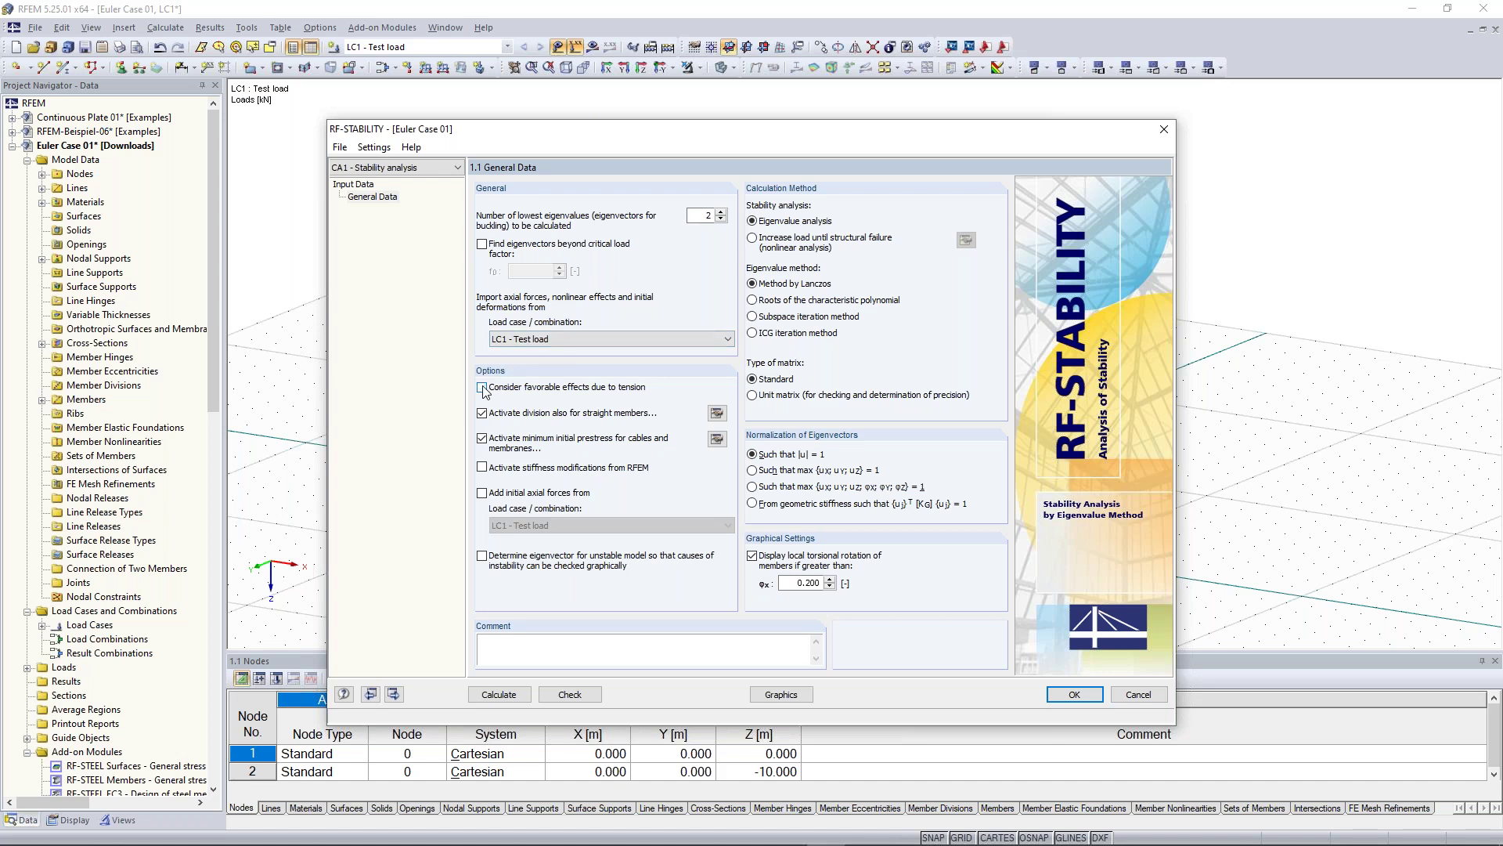
click(483, 440)
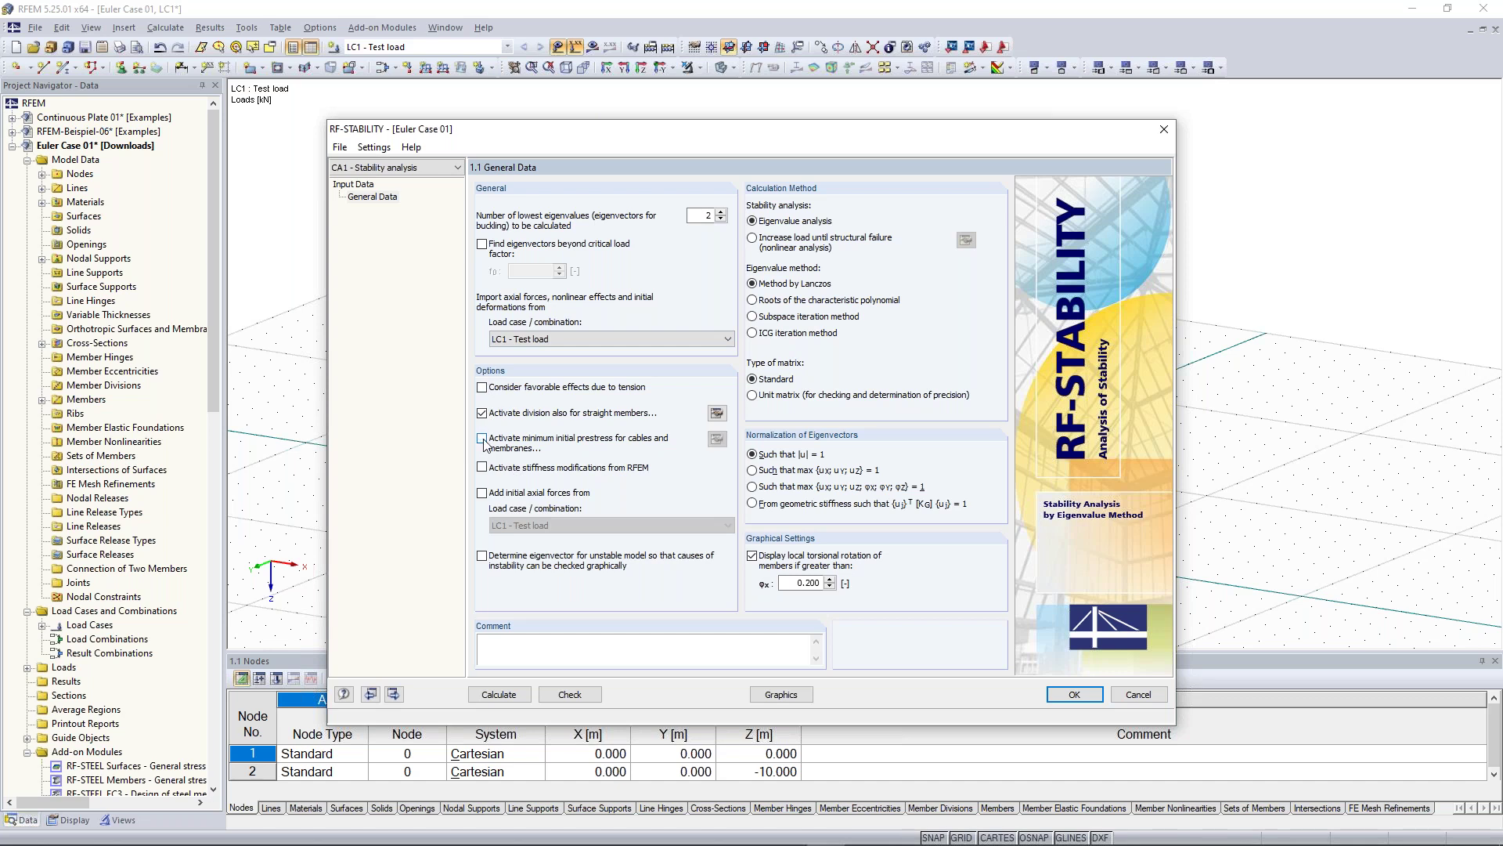
Step: Set the minimum number of member divisions for straight members to 10 in the FE mesh settings and run the stability calculation
click(717, 415)
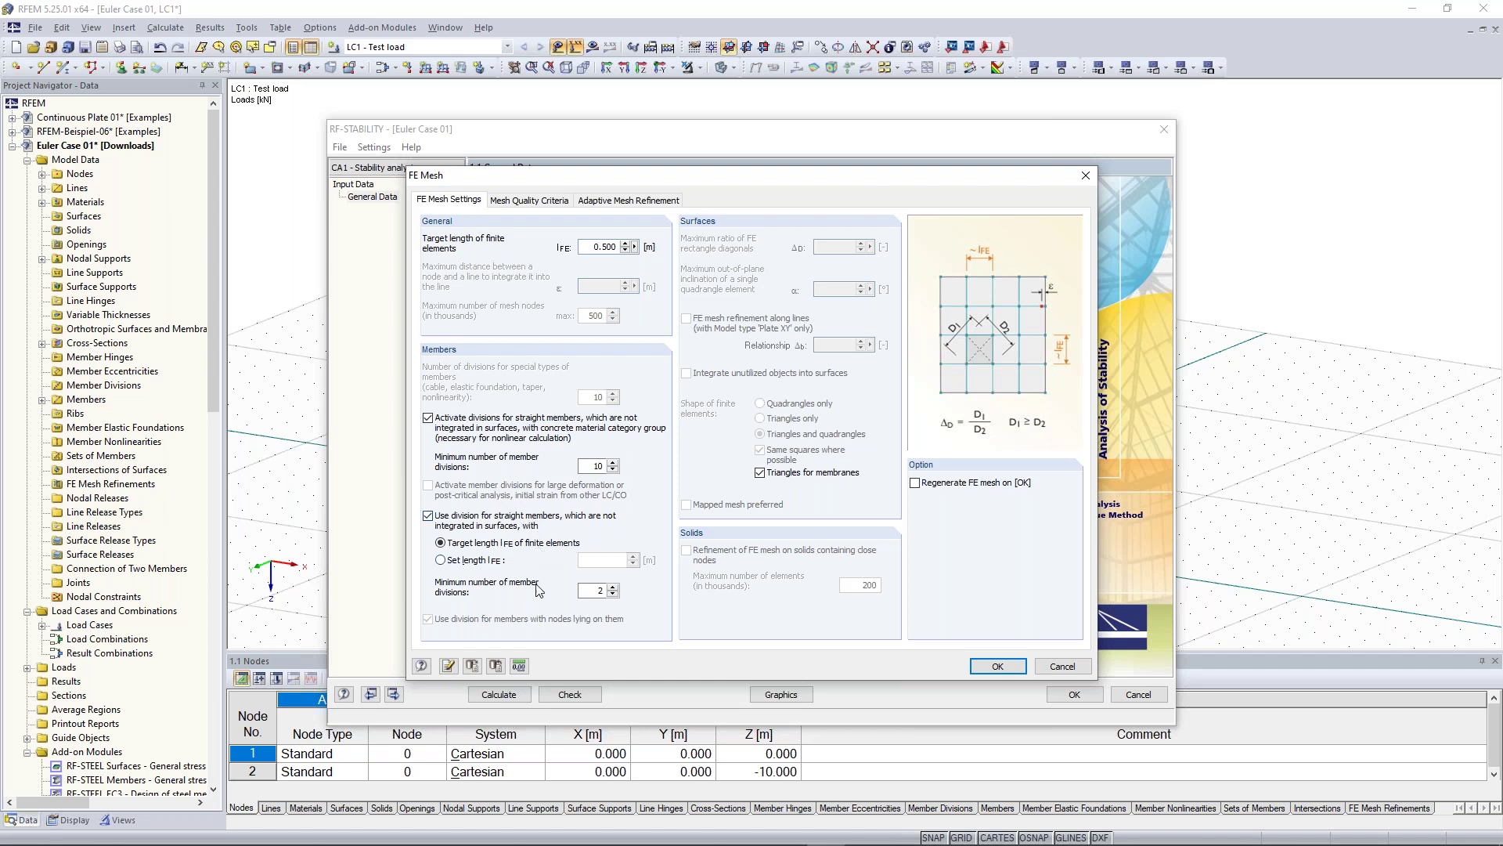
click(593, 592)
key(BackSpace)
text(10)
click(999, 667)
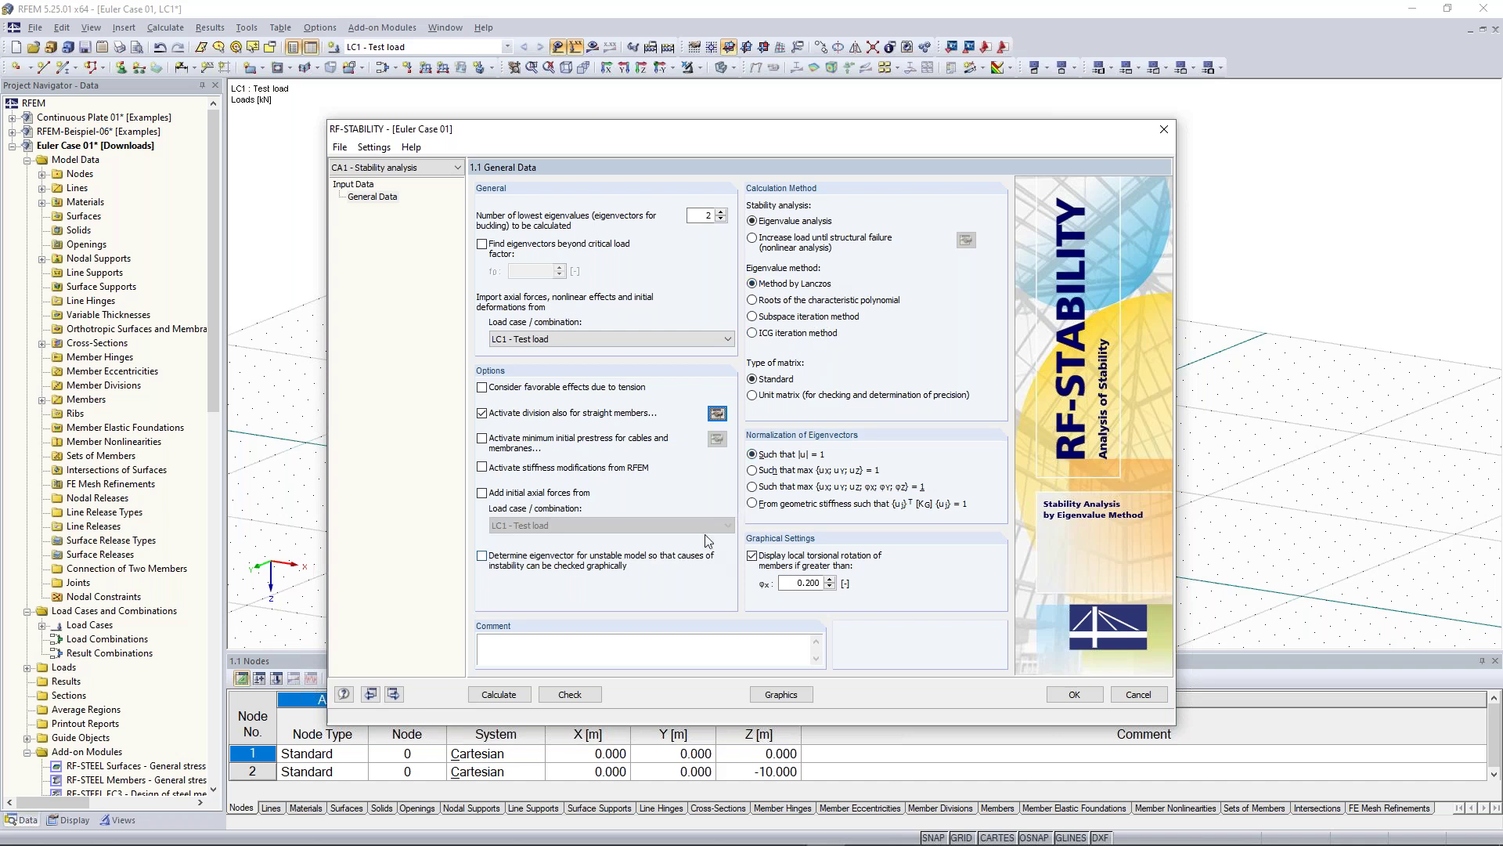
click(516, 701)
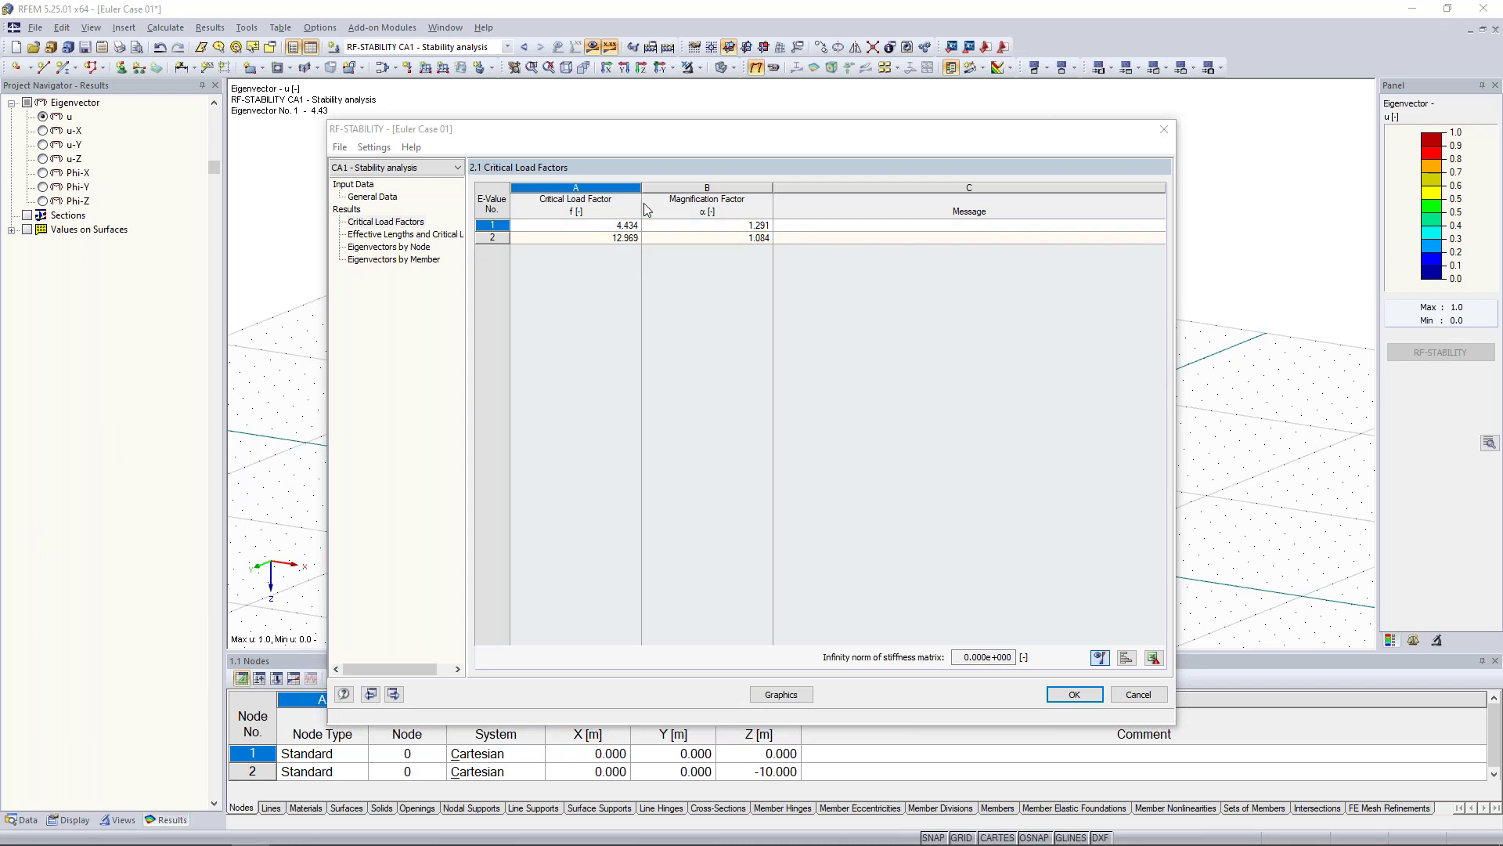
Step: Examine the critical load factors, magnification factors, effective lengths and critical loads of the column
click(609, 229)
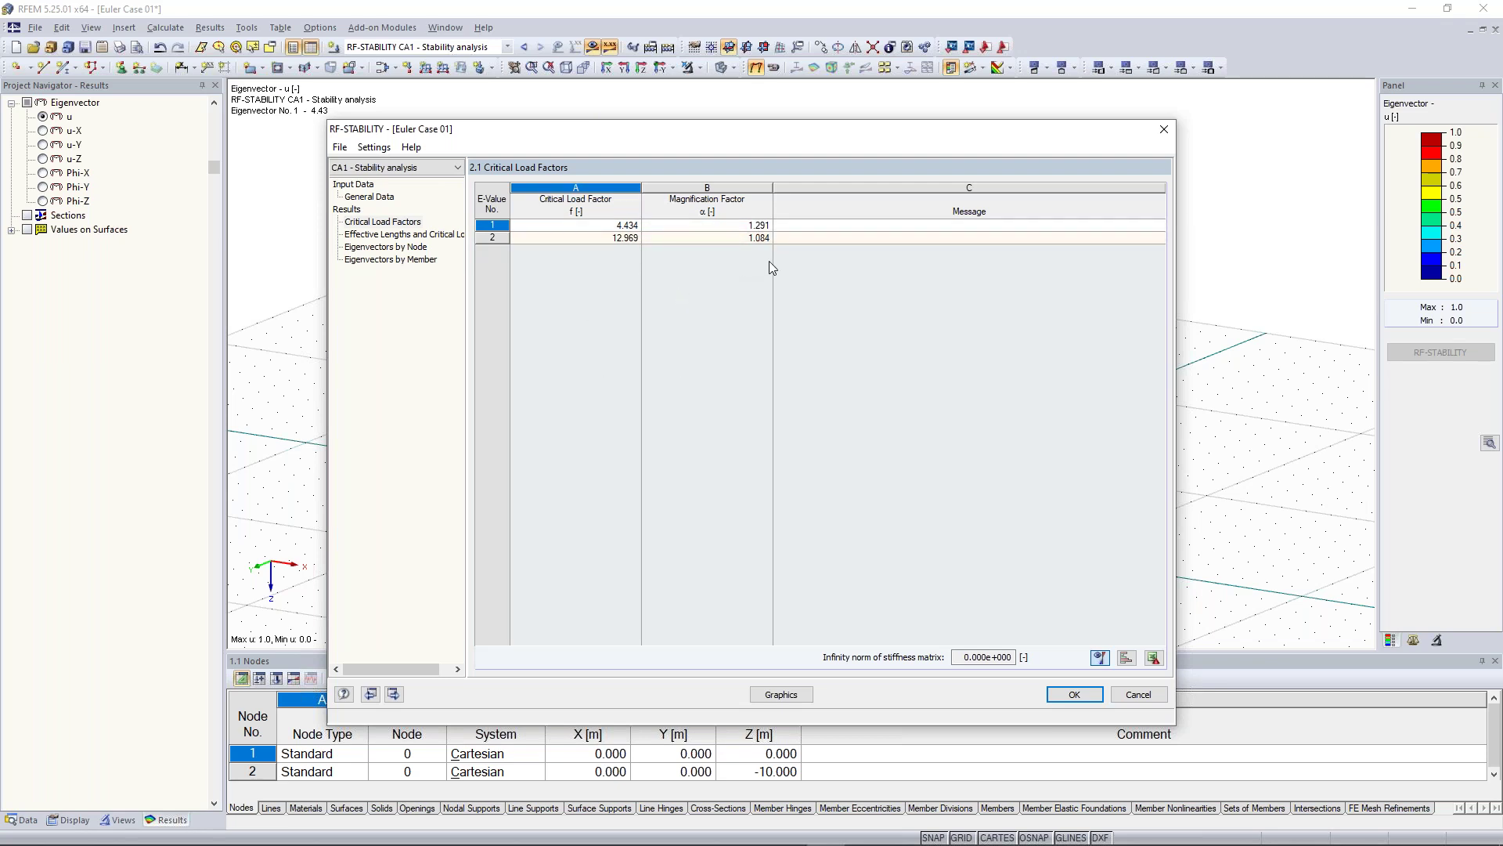
click(743, 227)
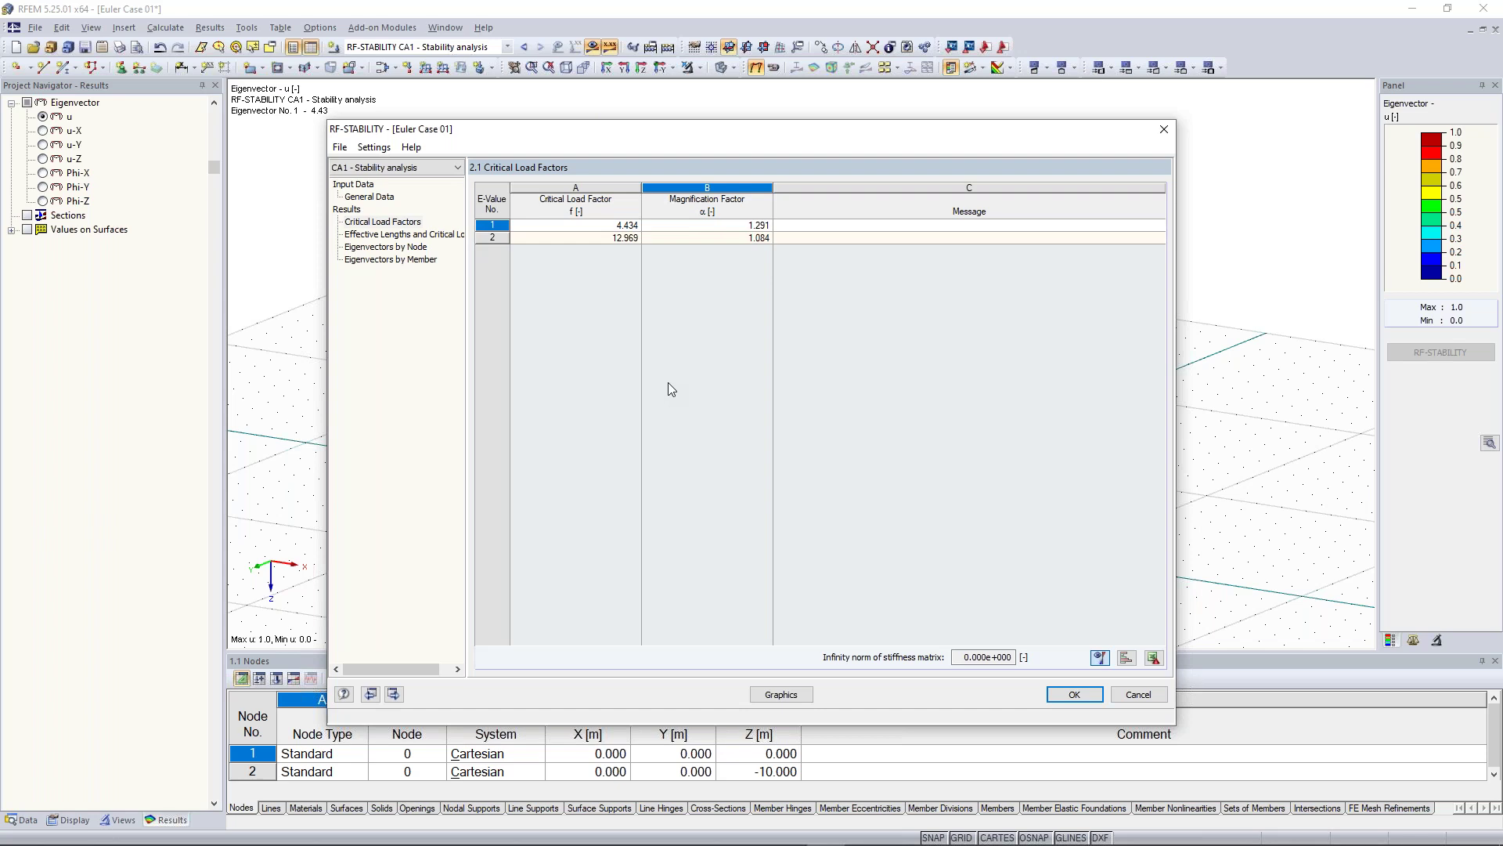
click(402, 233)
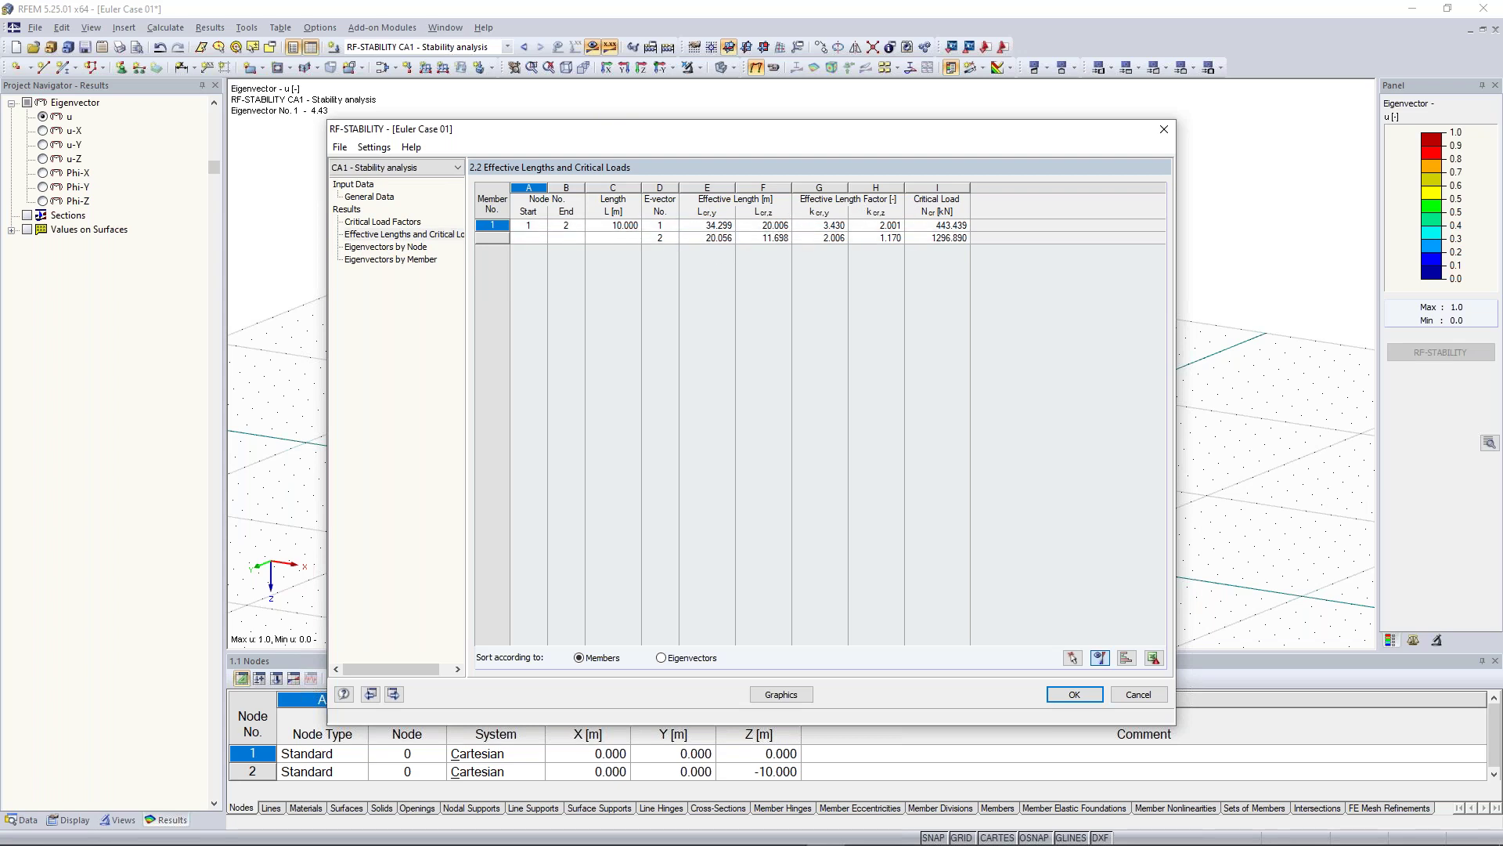
click(957, 227)
click(392, 222)
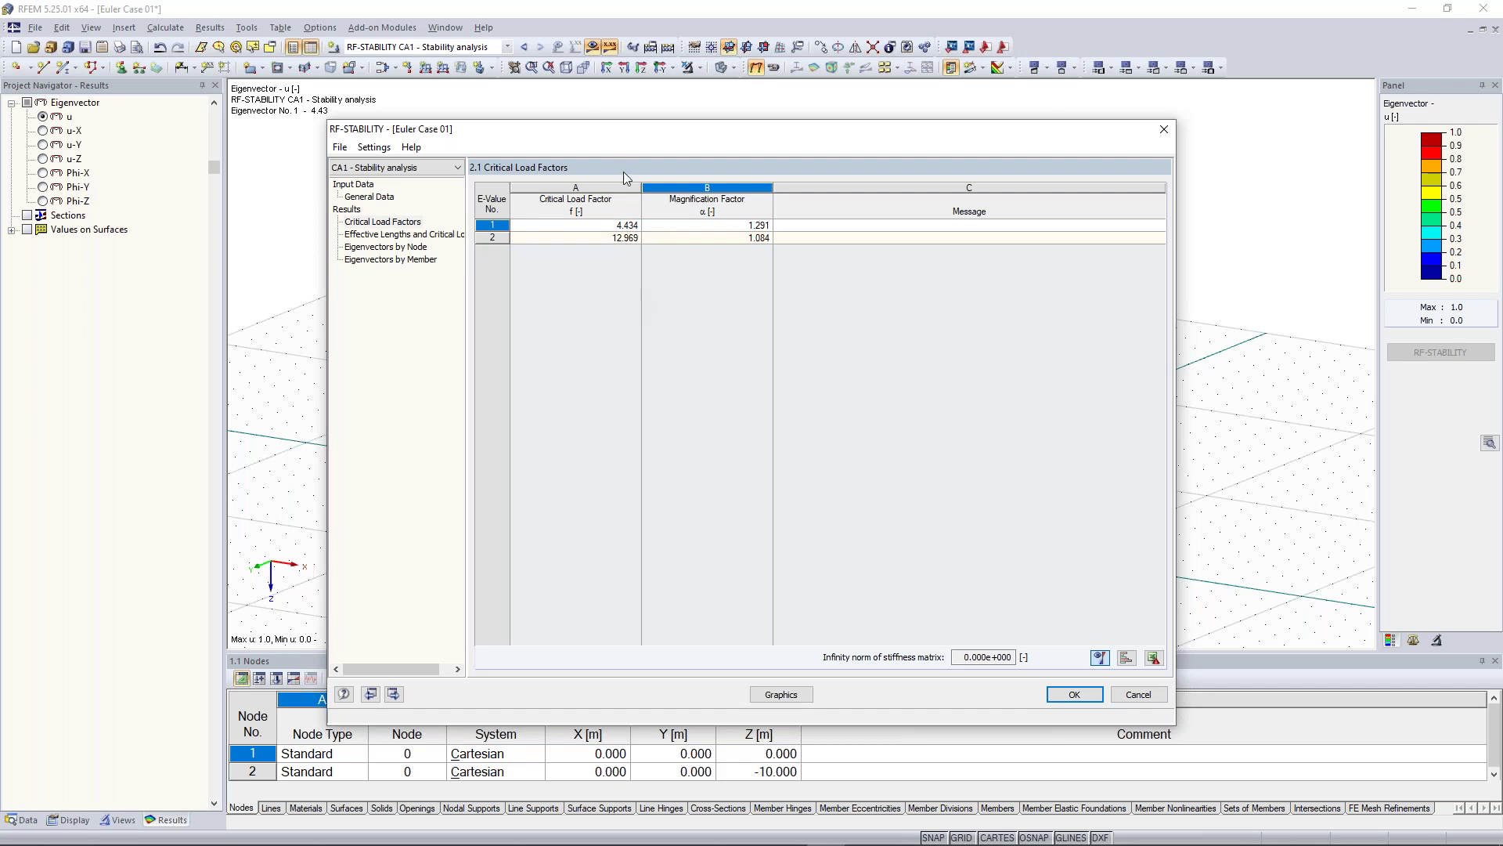
Step: Show the first buckling eigenvector of the column in the graphics and inspect its shape
drag(650, 139, 653, 384)
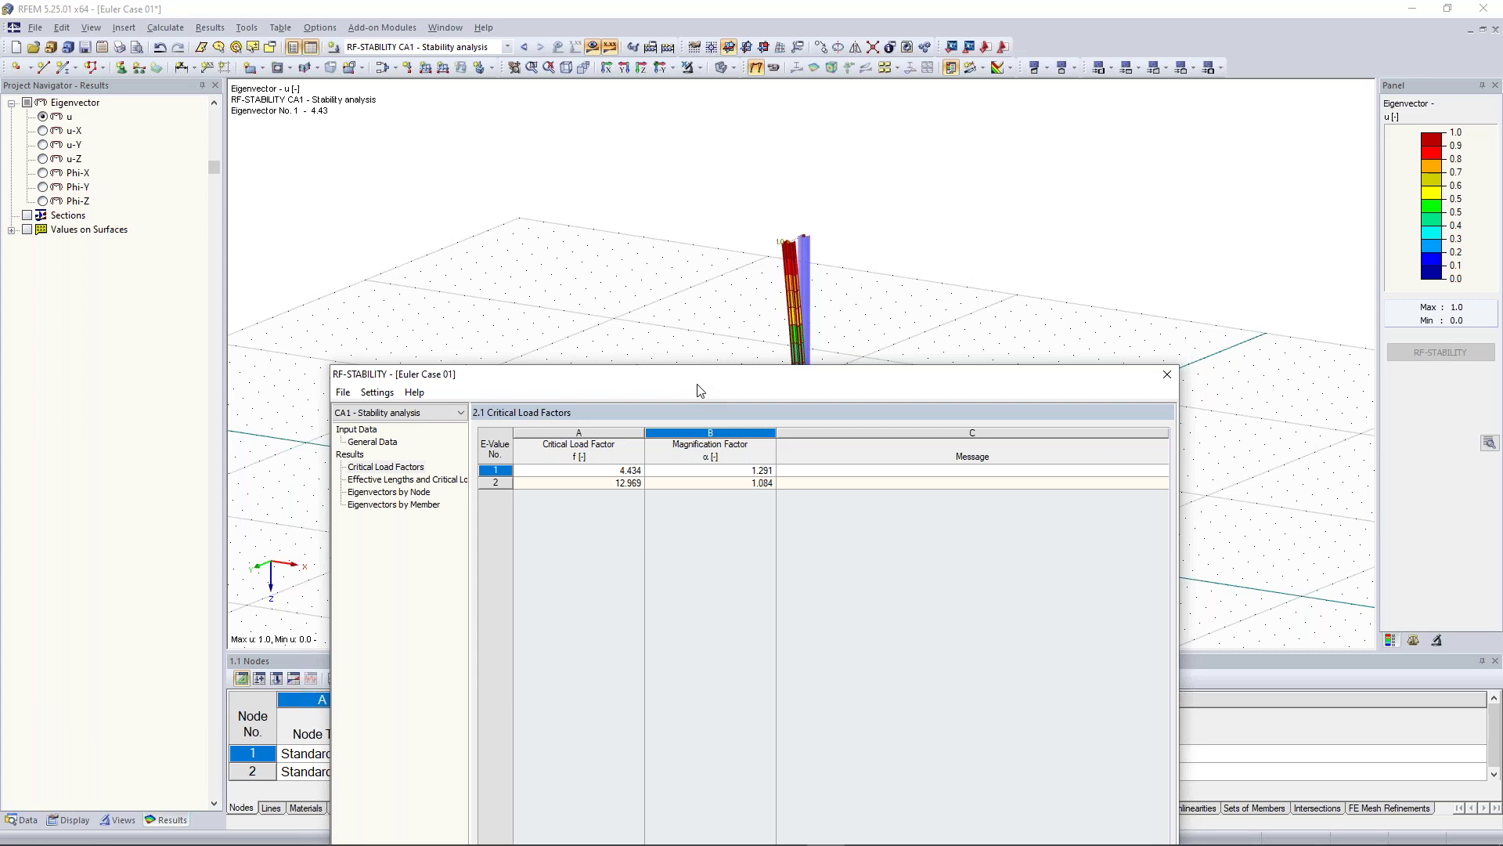
drag(699, 390, 705, 161)
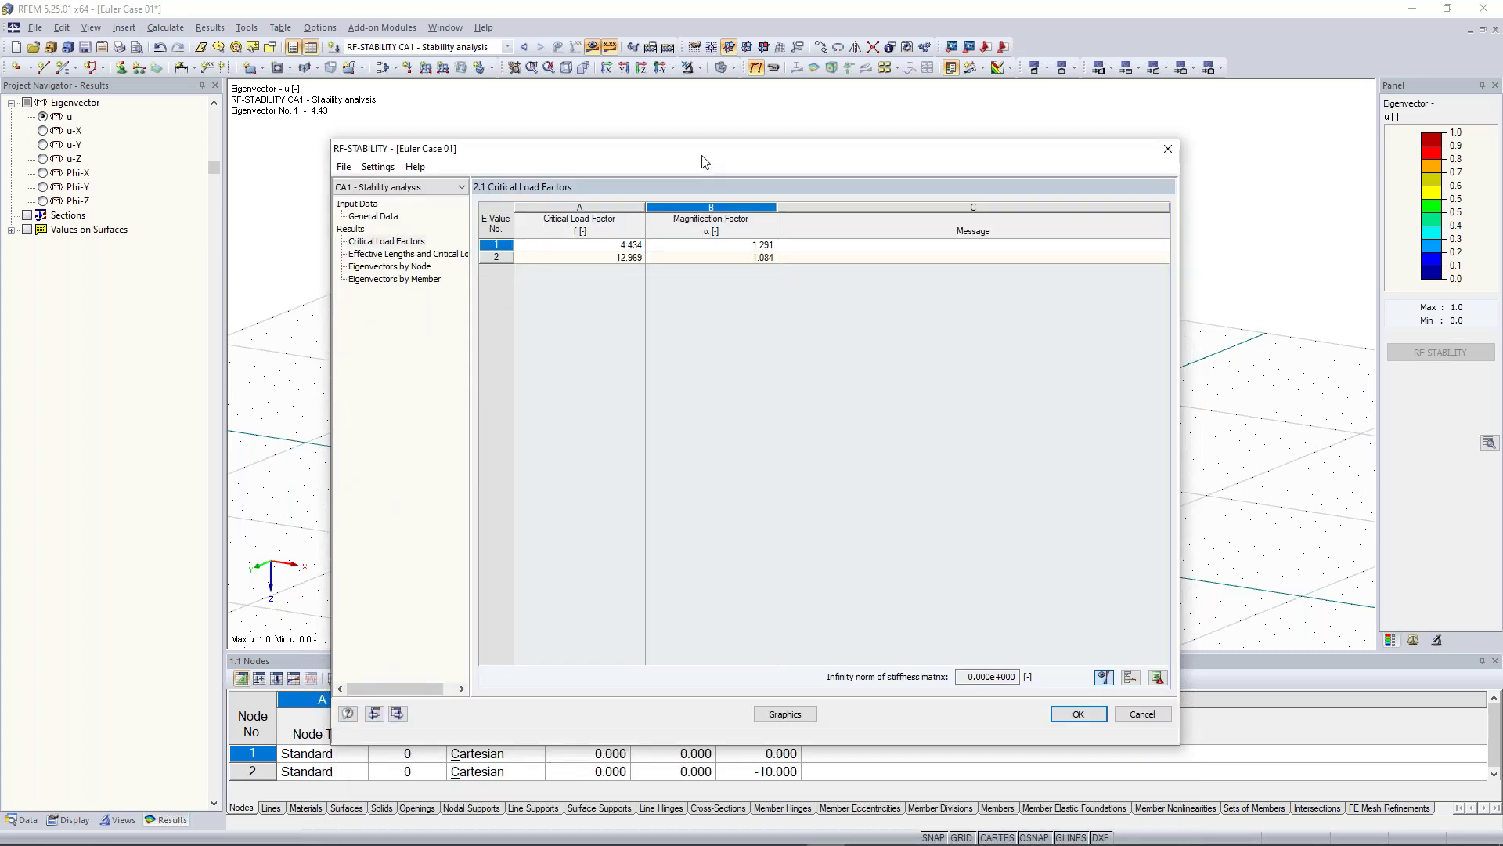
click(787, 714)
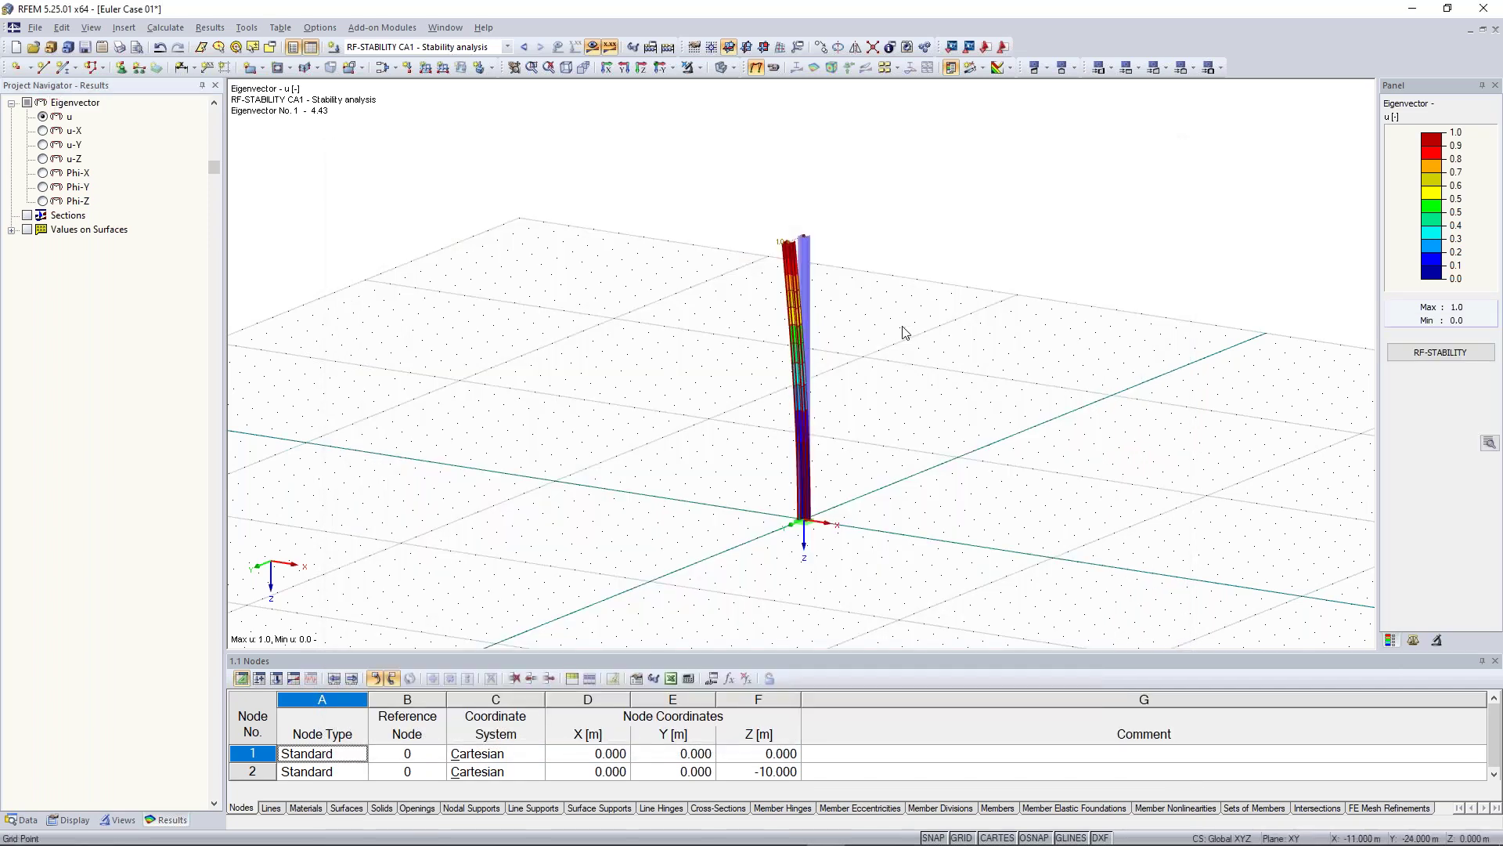
scroll(797, 258, up, 4)
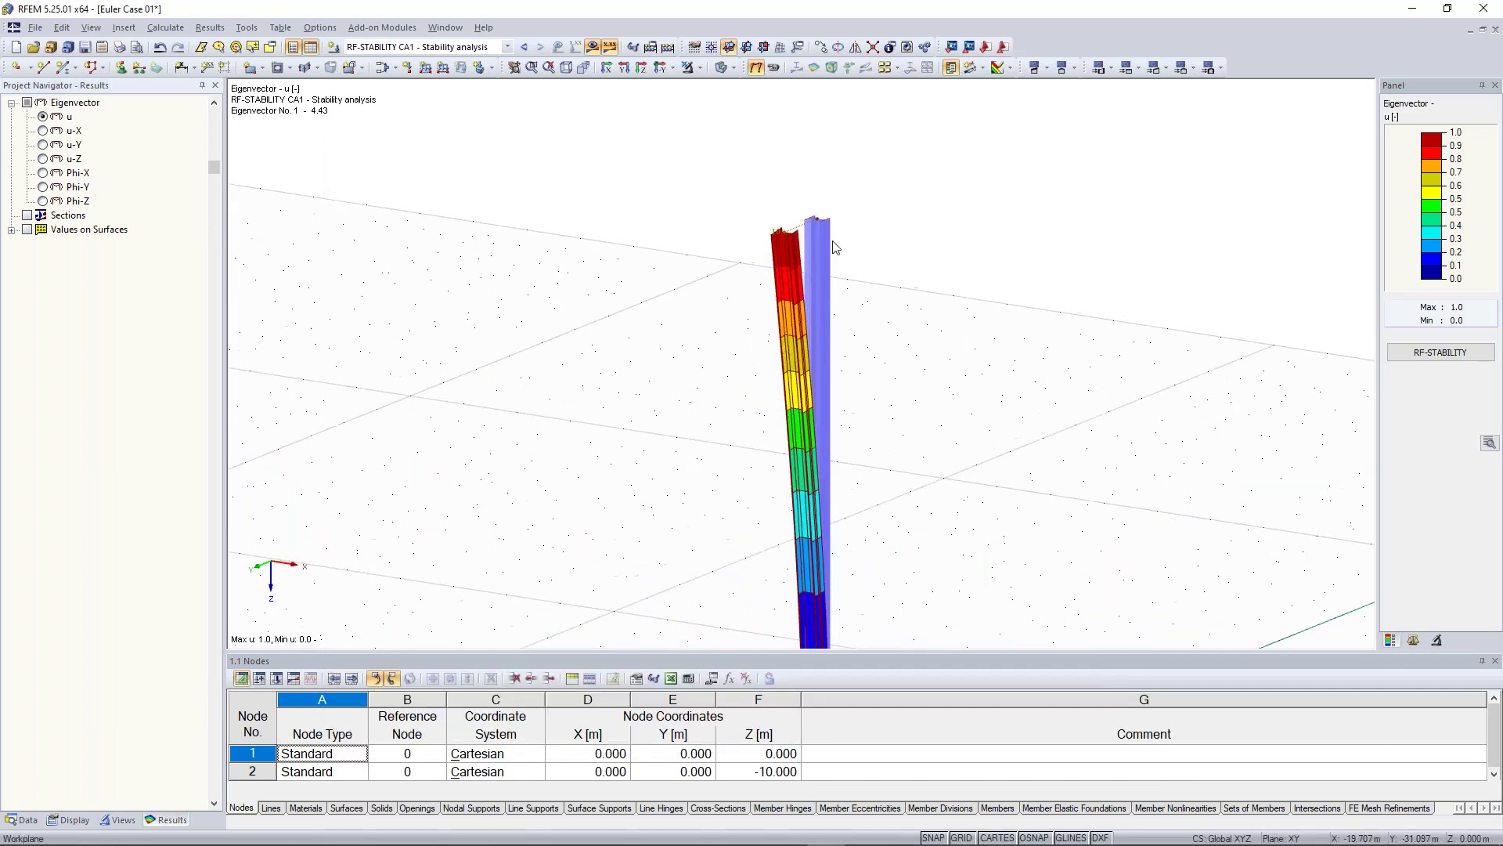
ctrl+middle_drag(960, 201, 869, 255)
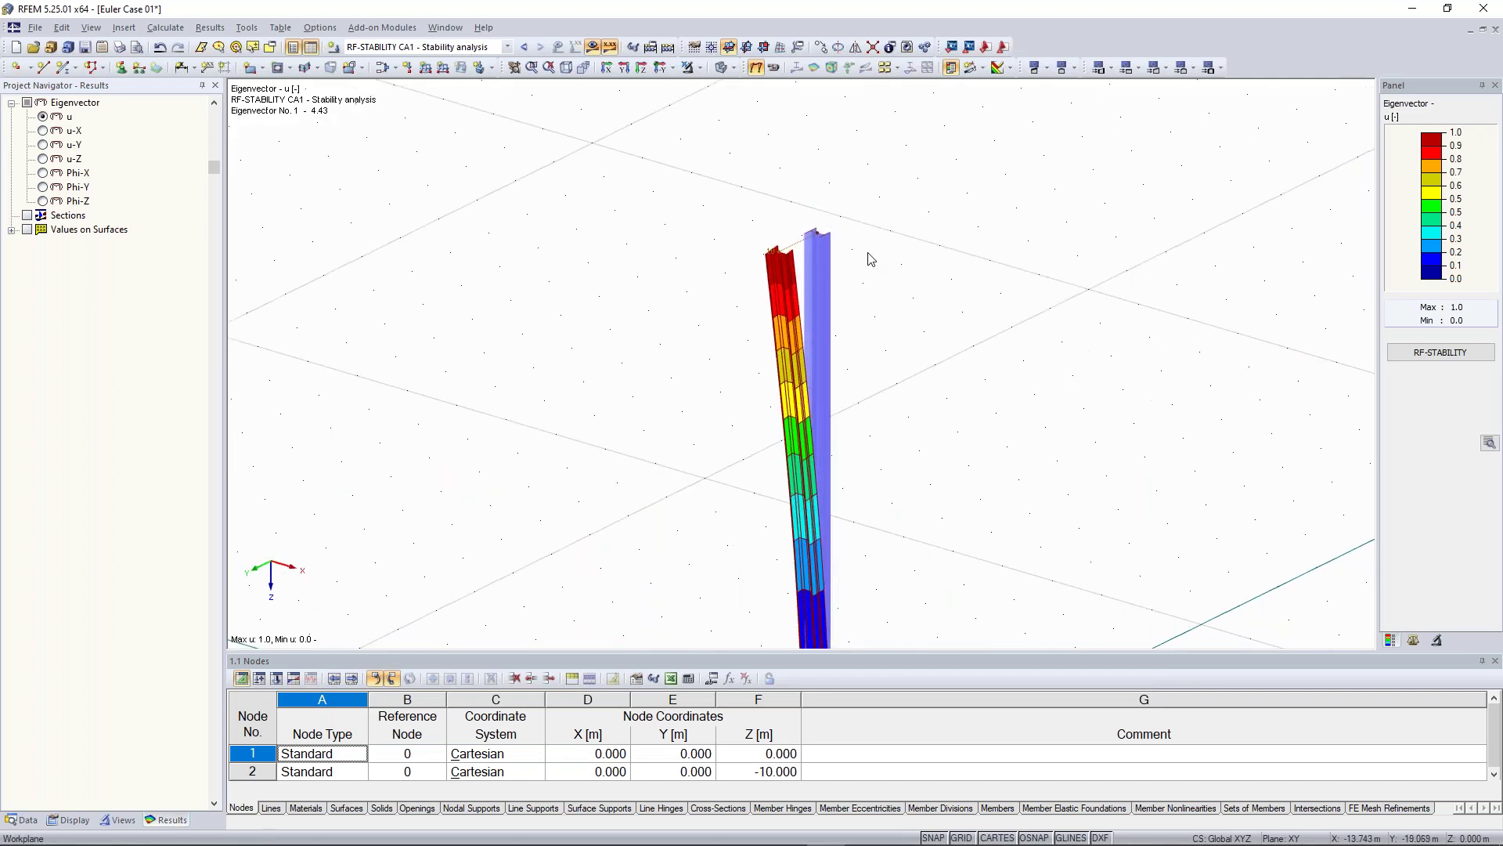
middle_drag(886, 423, 831, 202)
Step: Turn on the local member axis system for the column and compare it with the buckling direction
right_click(830, 202)
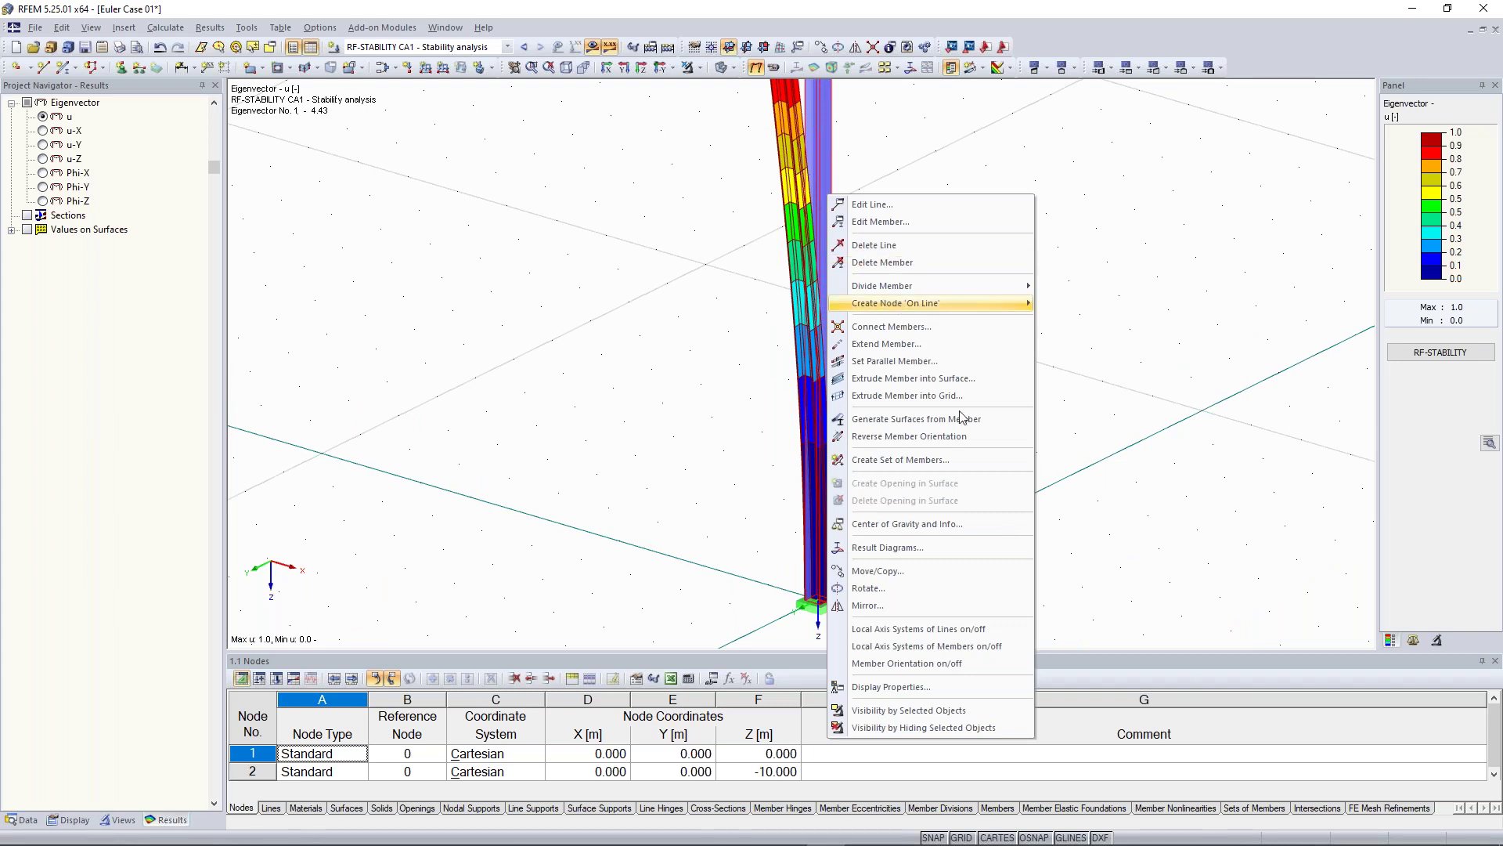
click(1001, 648)
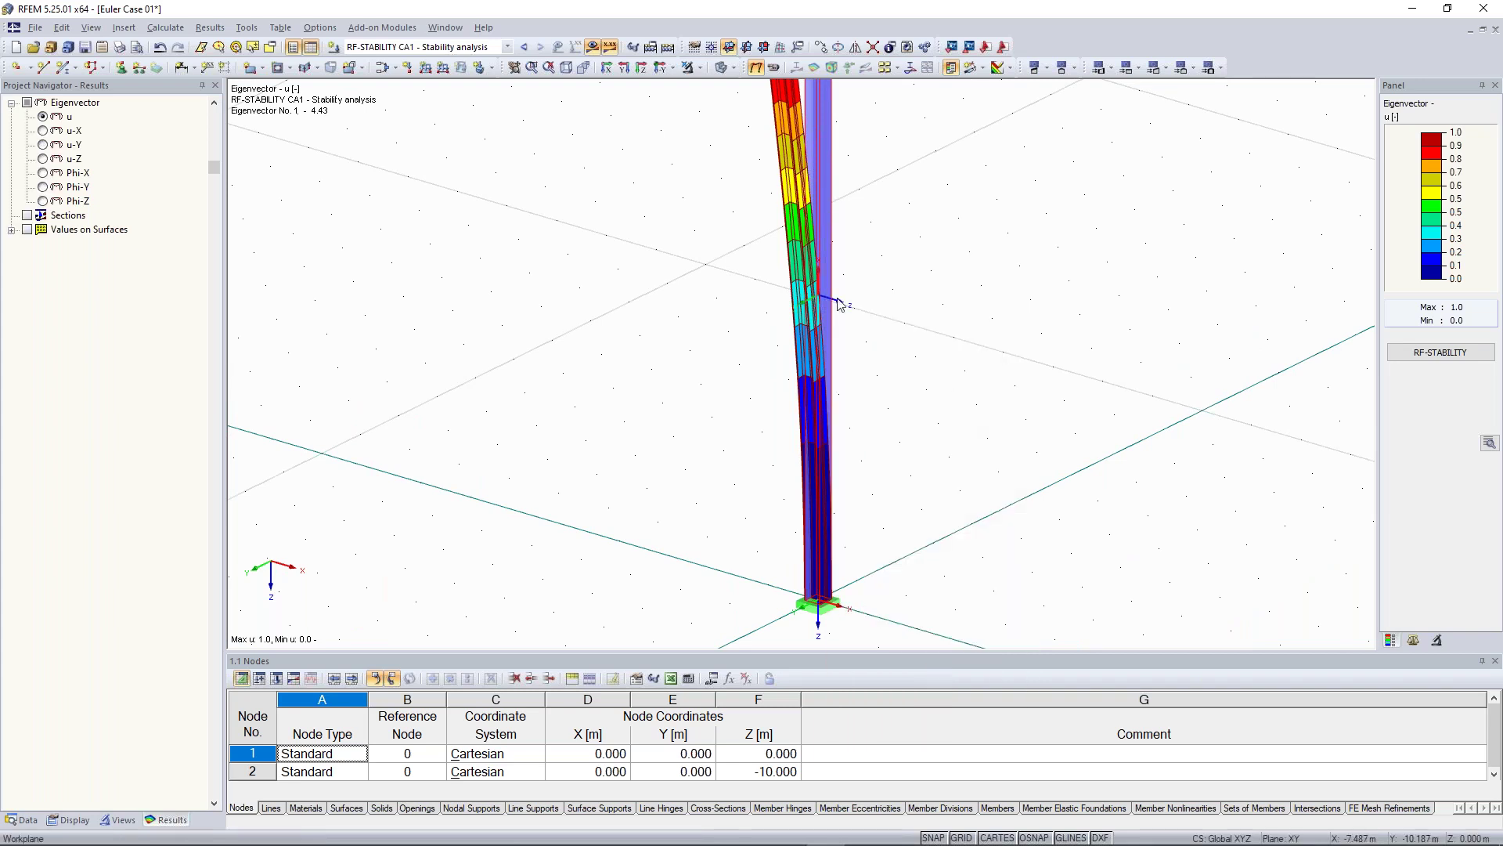
ctrl+middle_drag(873, 275, 807, 276)
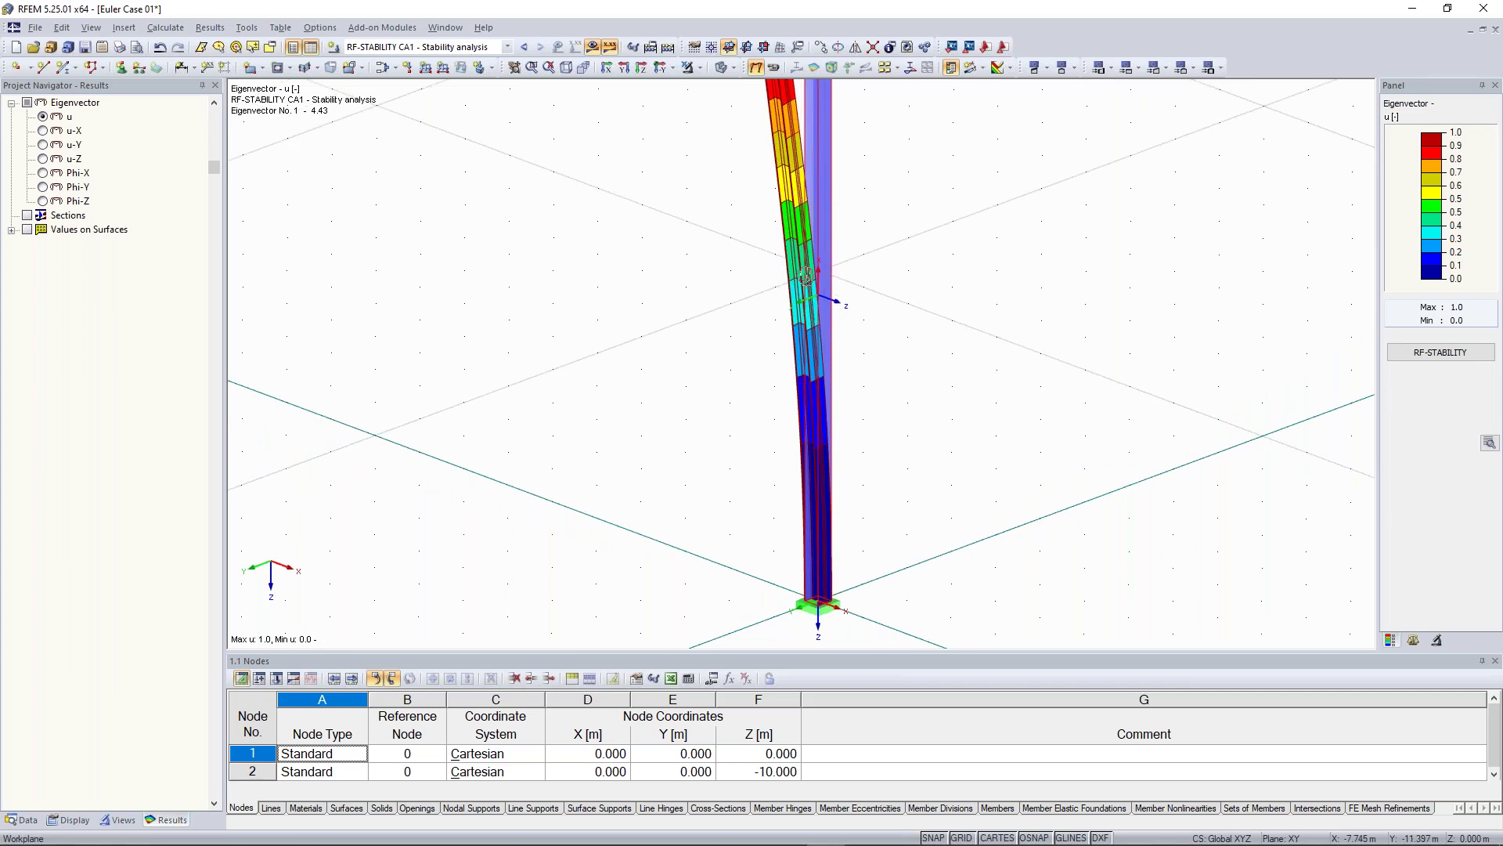
ctrl+middle_drag(806, 276, 792, 403)
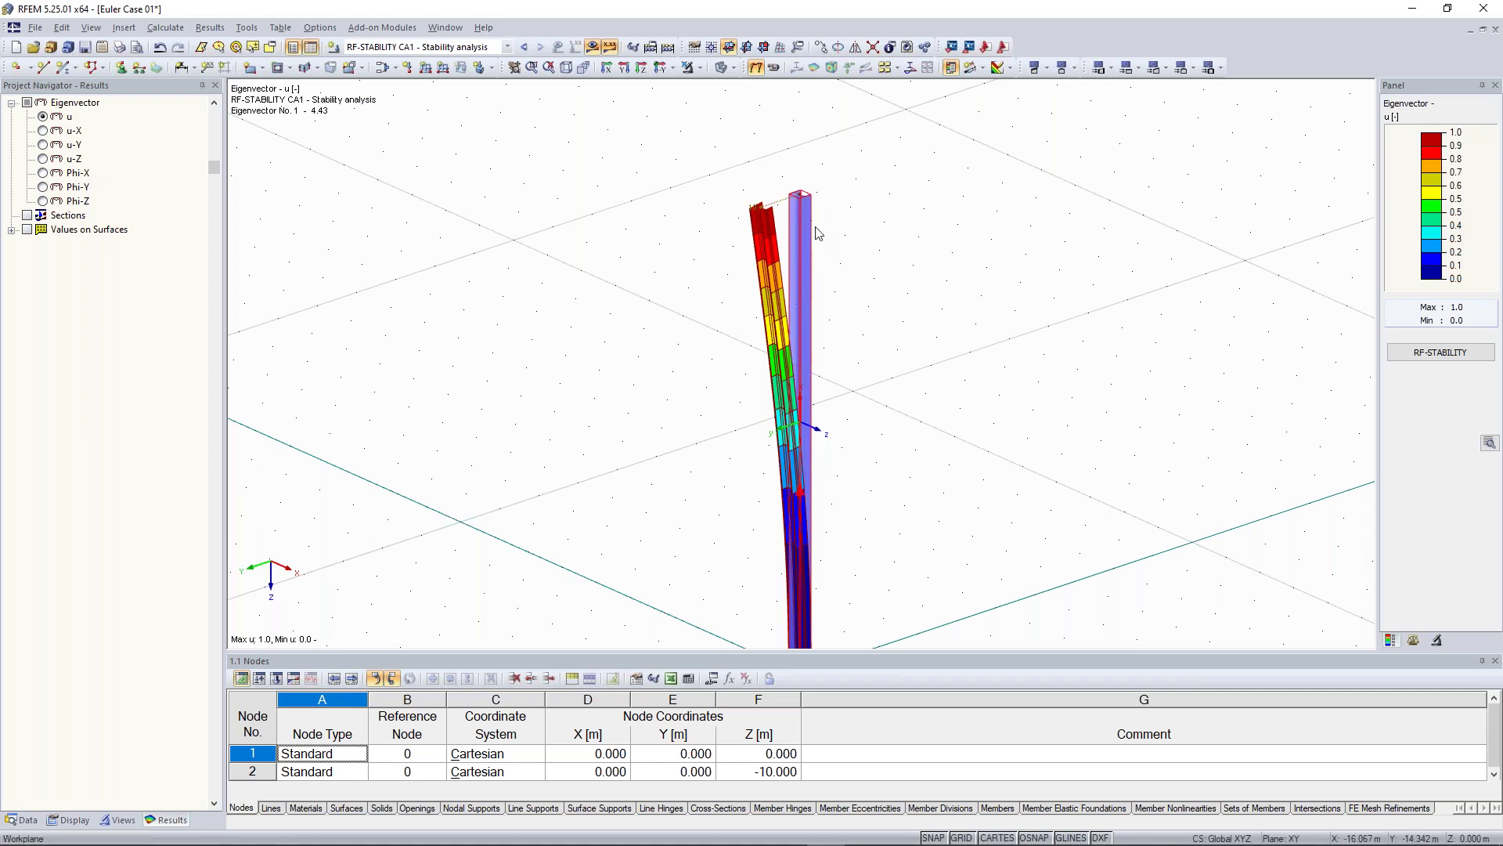
Step: Display eigenvector No. 2 in the display factors and inspect the direction in which the column buckles
click(1414, 640)
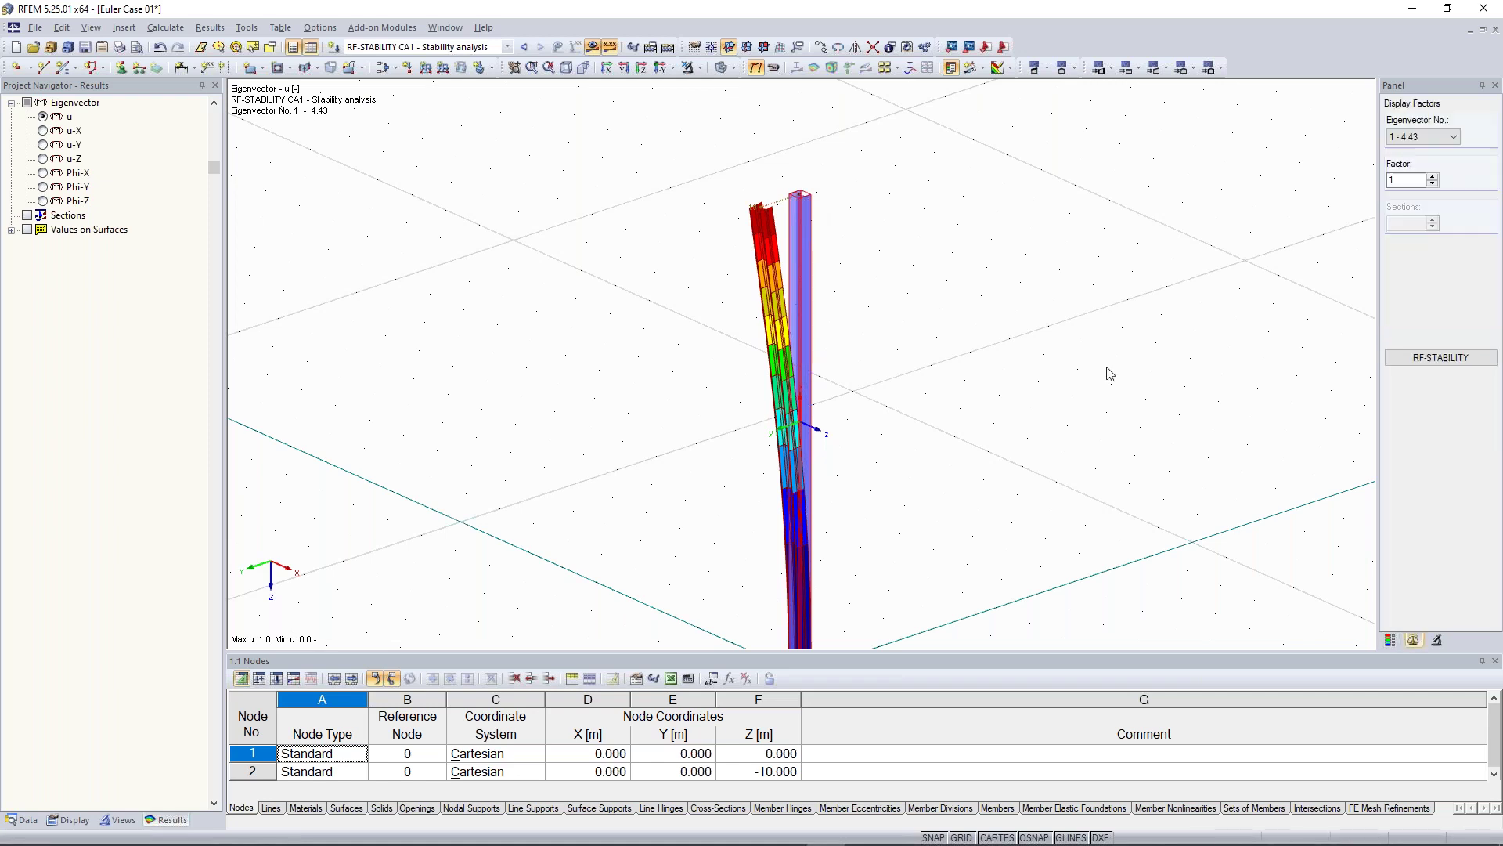
click(1443, 138)
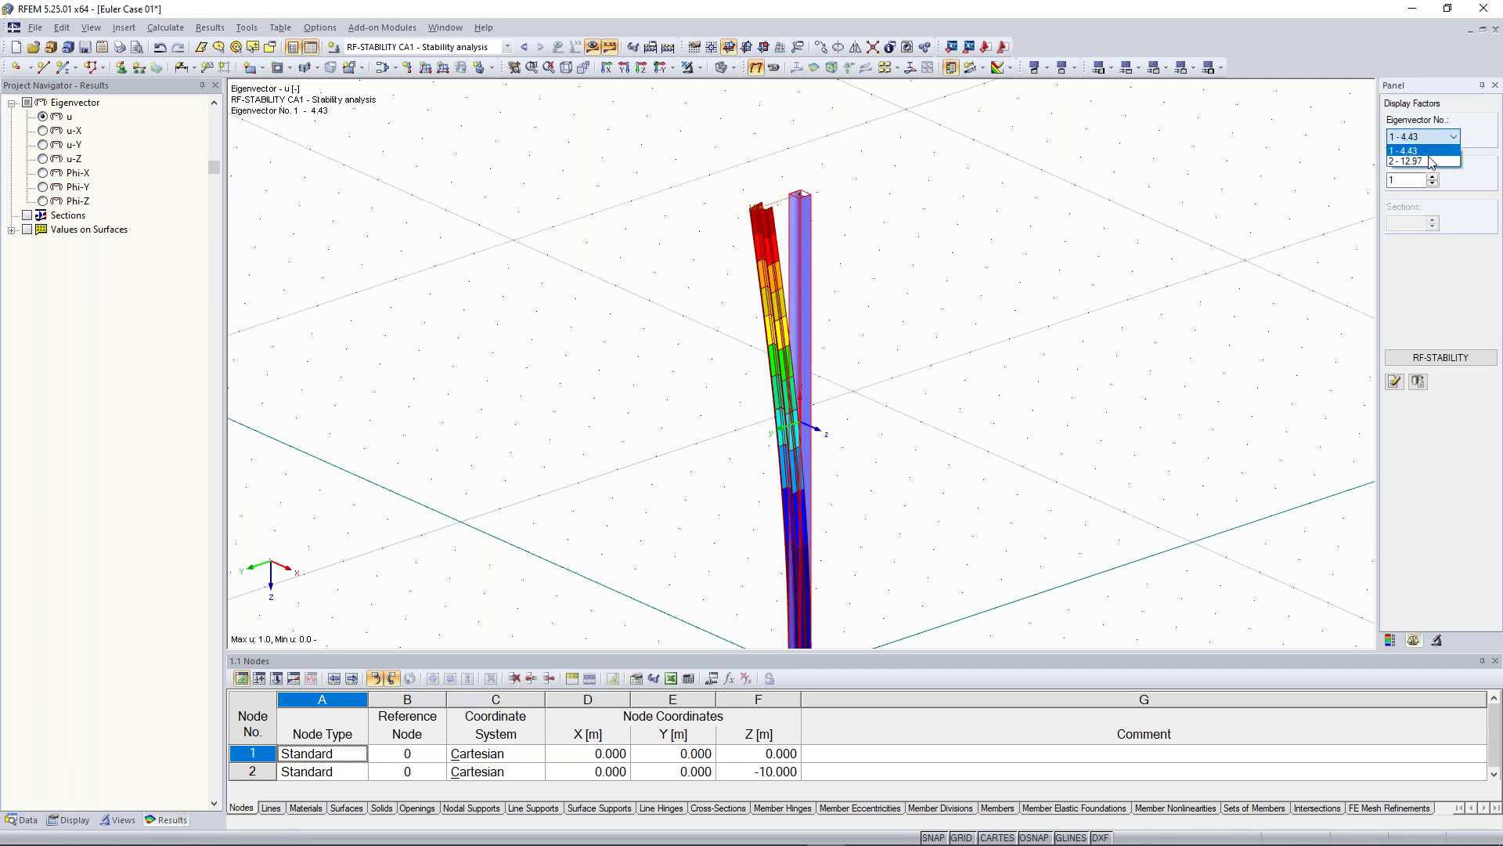
click(1430, 163)
ctrl+middle_drag(751, 235, 788, 252)
scroll(788, 252, up, 2)
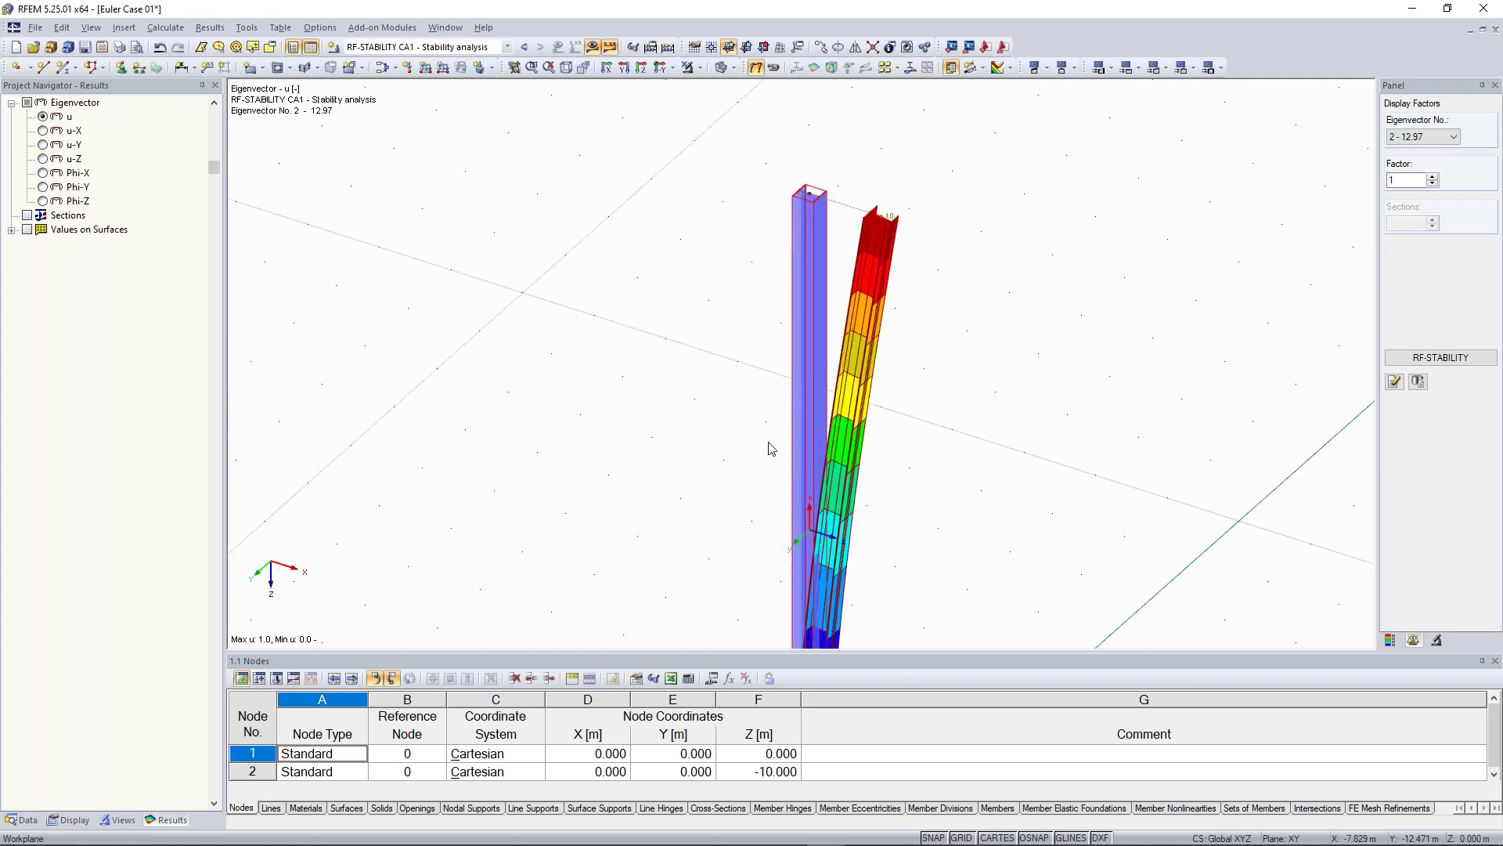
ctrl+middle_drag(763, 391, 736, 342)
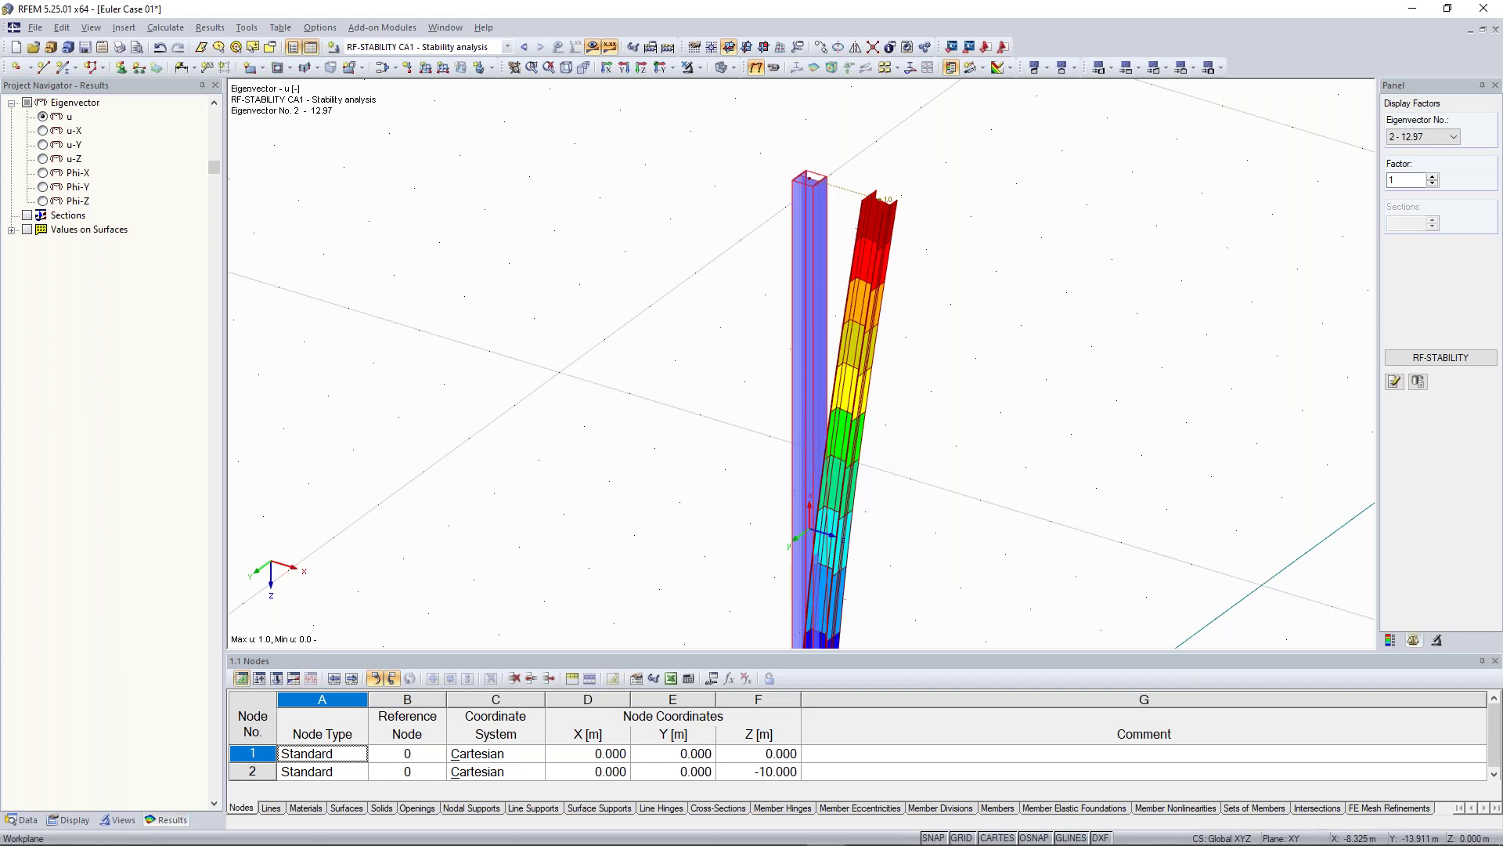
Step: Switch to load case LC1 and set the vertical nodal load PZ at the column top to 443 kN
click(524, 47)
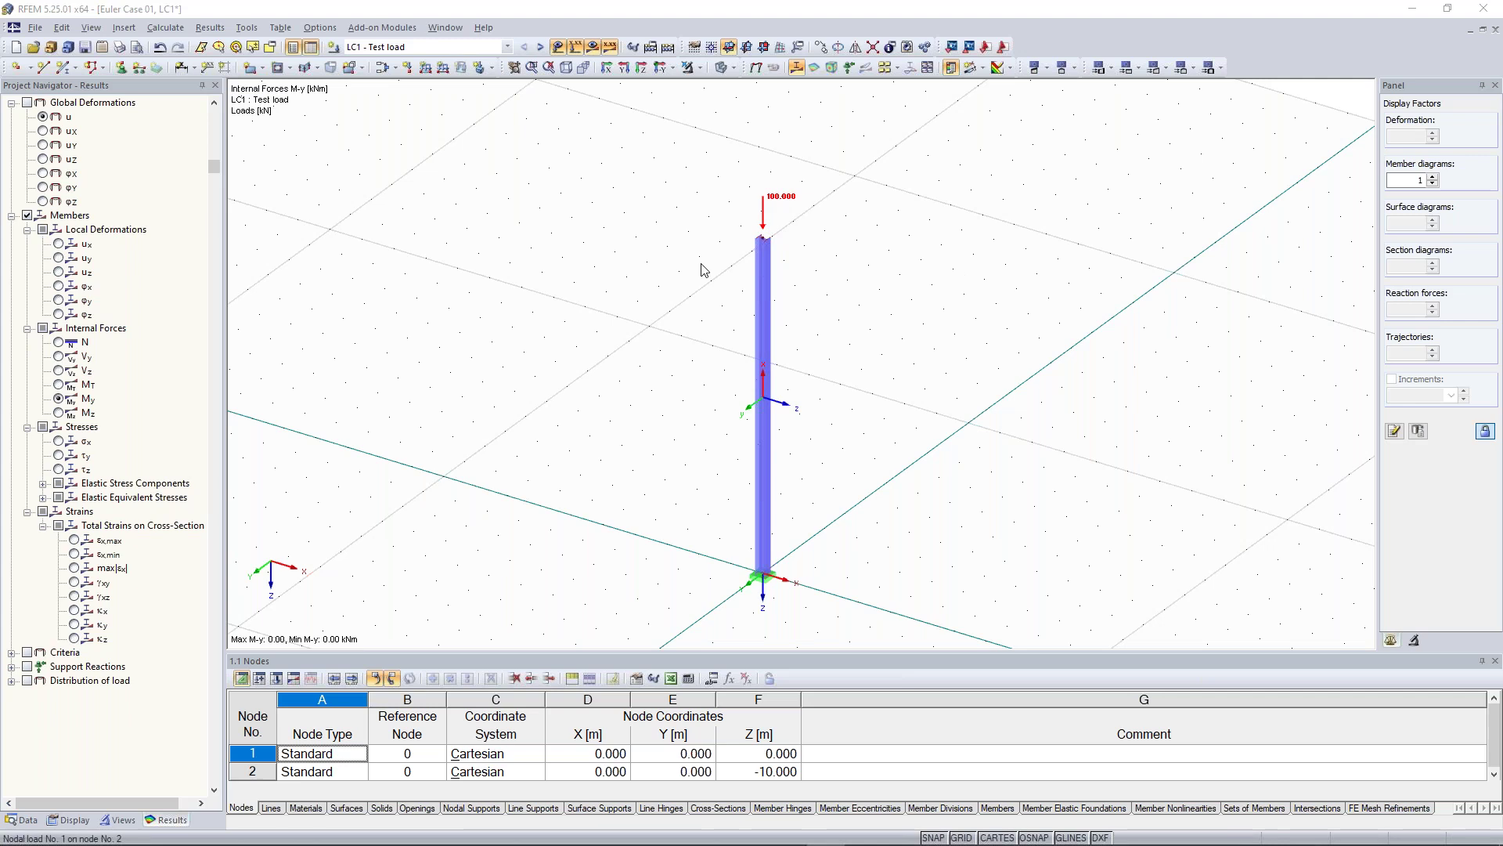
double_click(762, 213)
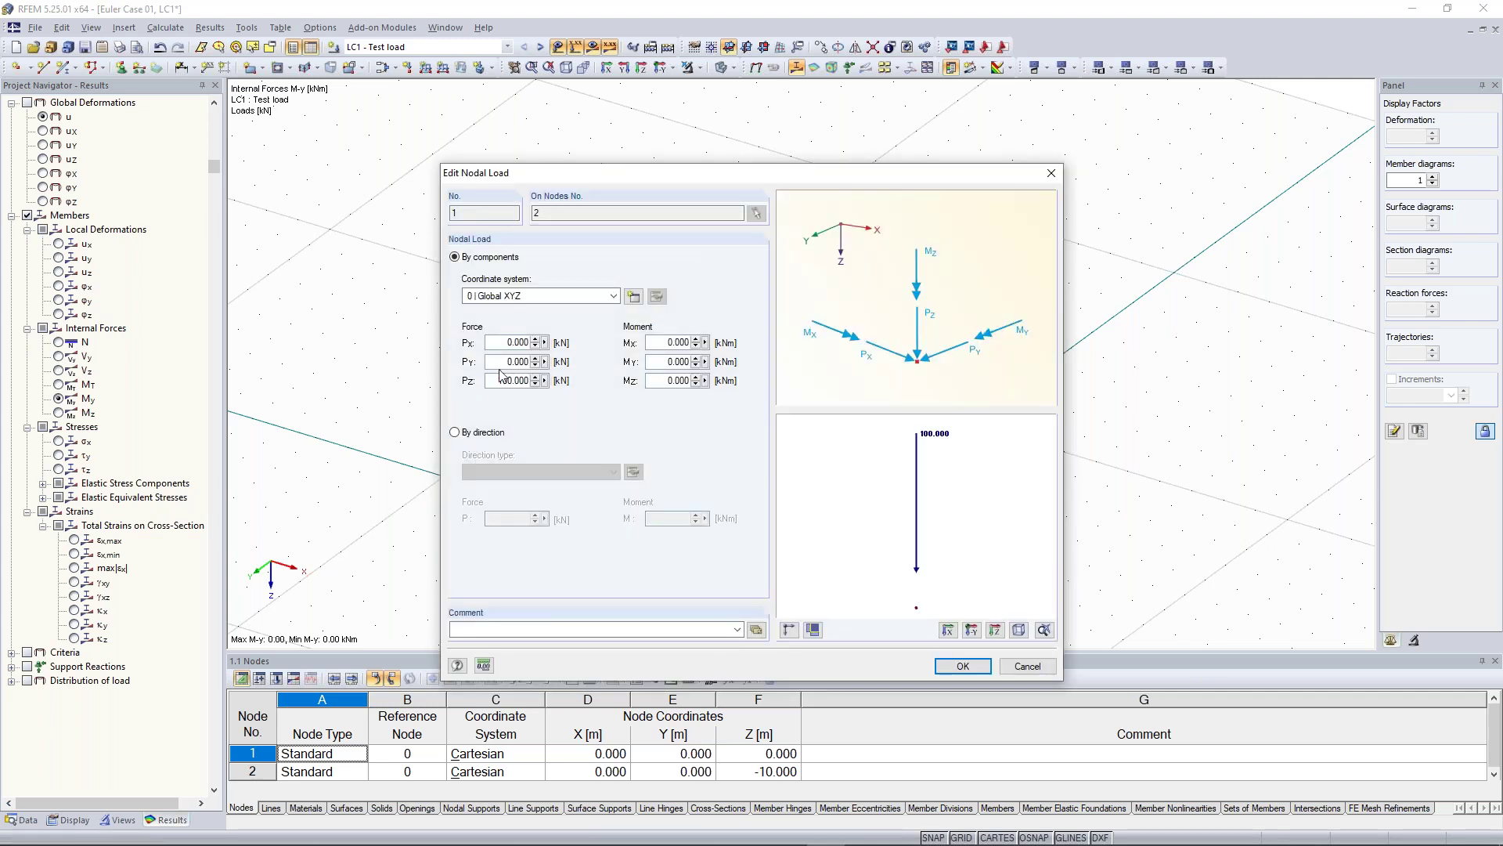
double_click(532, 382)
text(443)
click(963, 666)
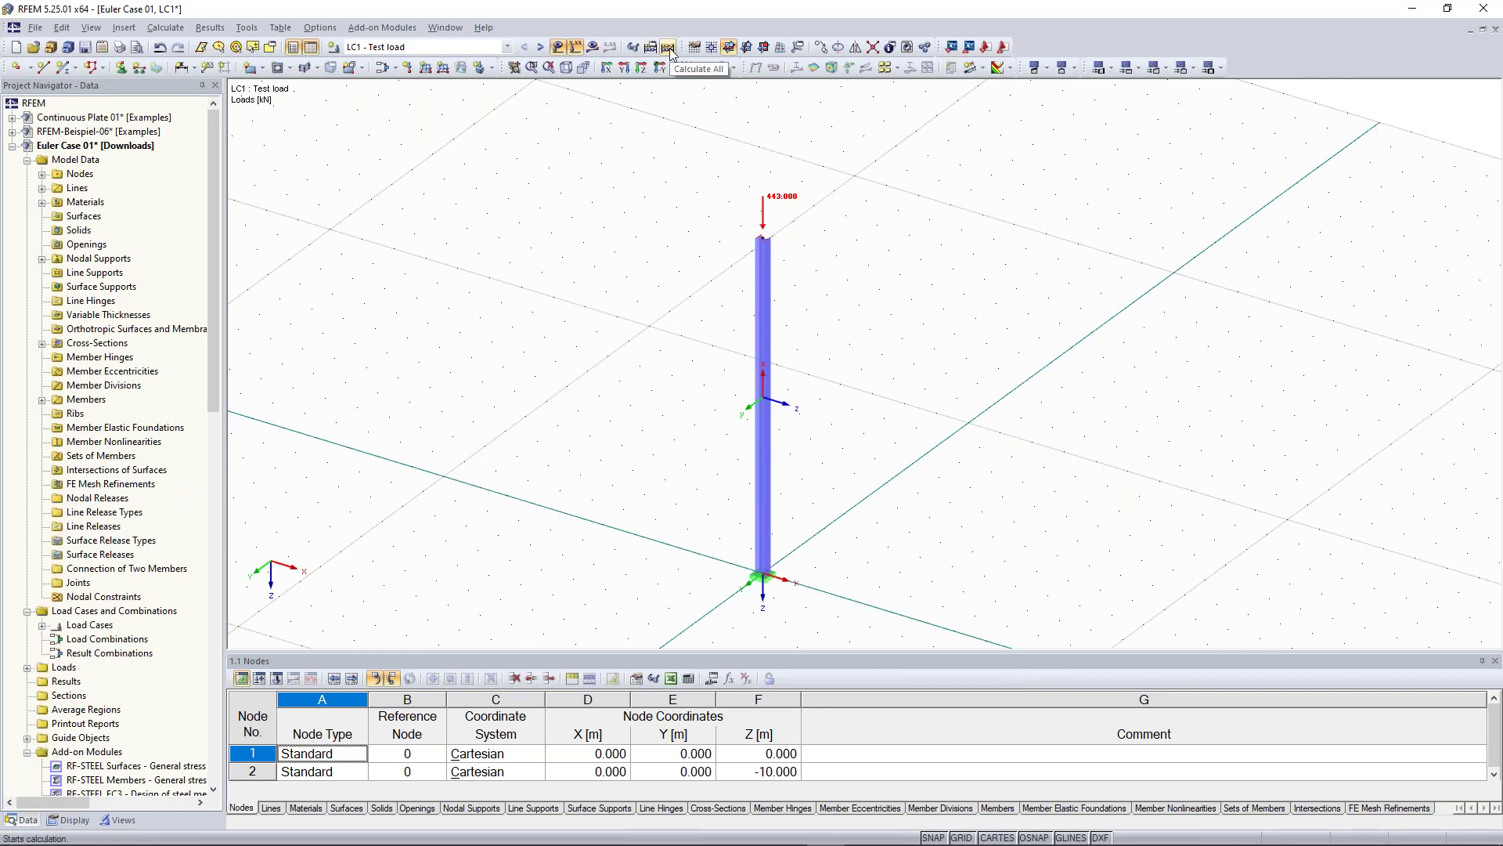
Step: Recalculate all load cases and the stability analysis, and view the first eigenvector of the column
click(540, 47)
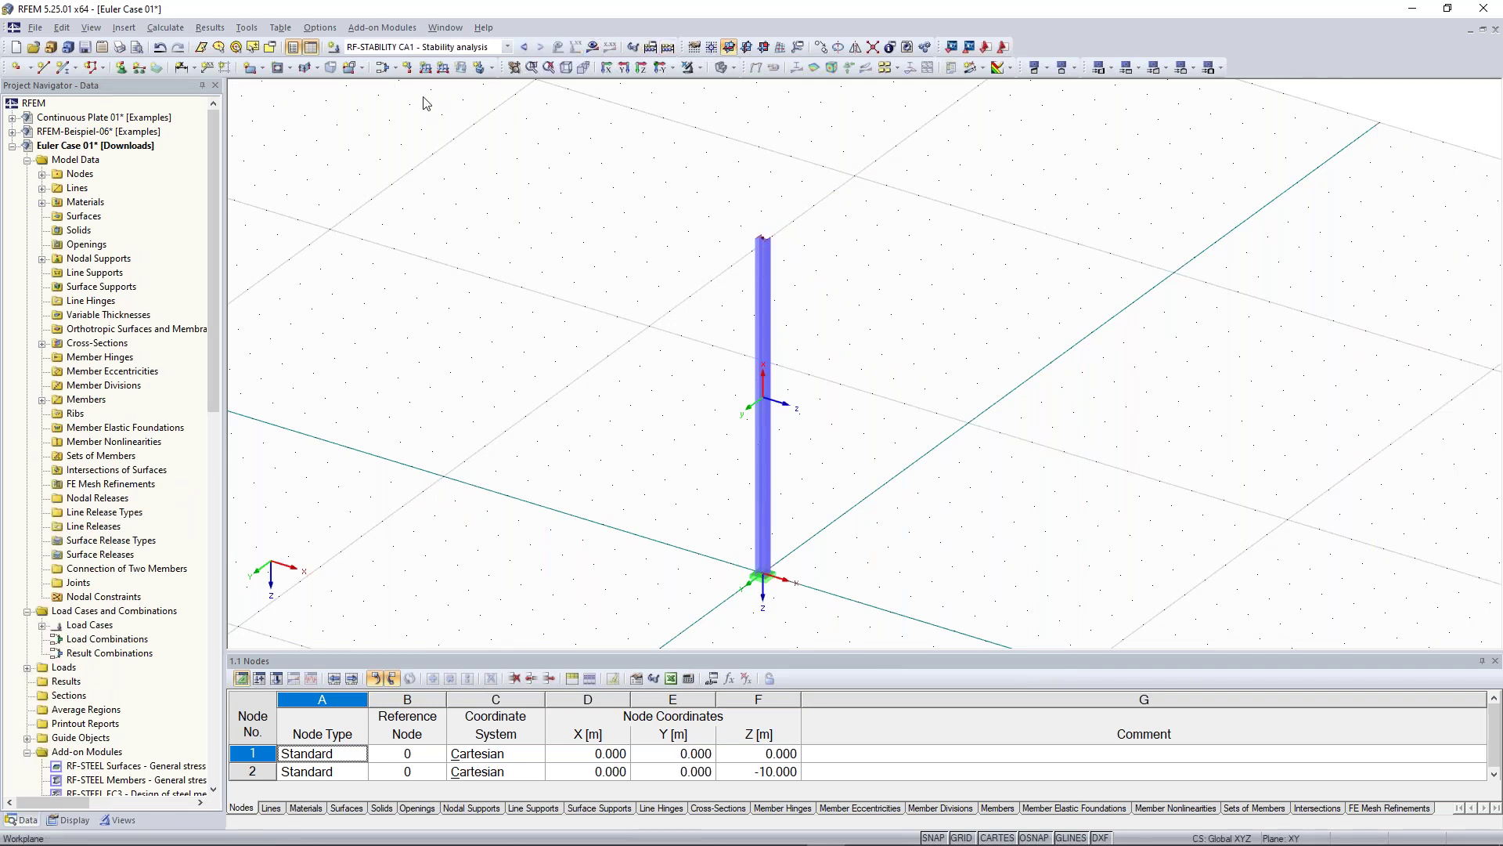
click(525, 48)
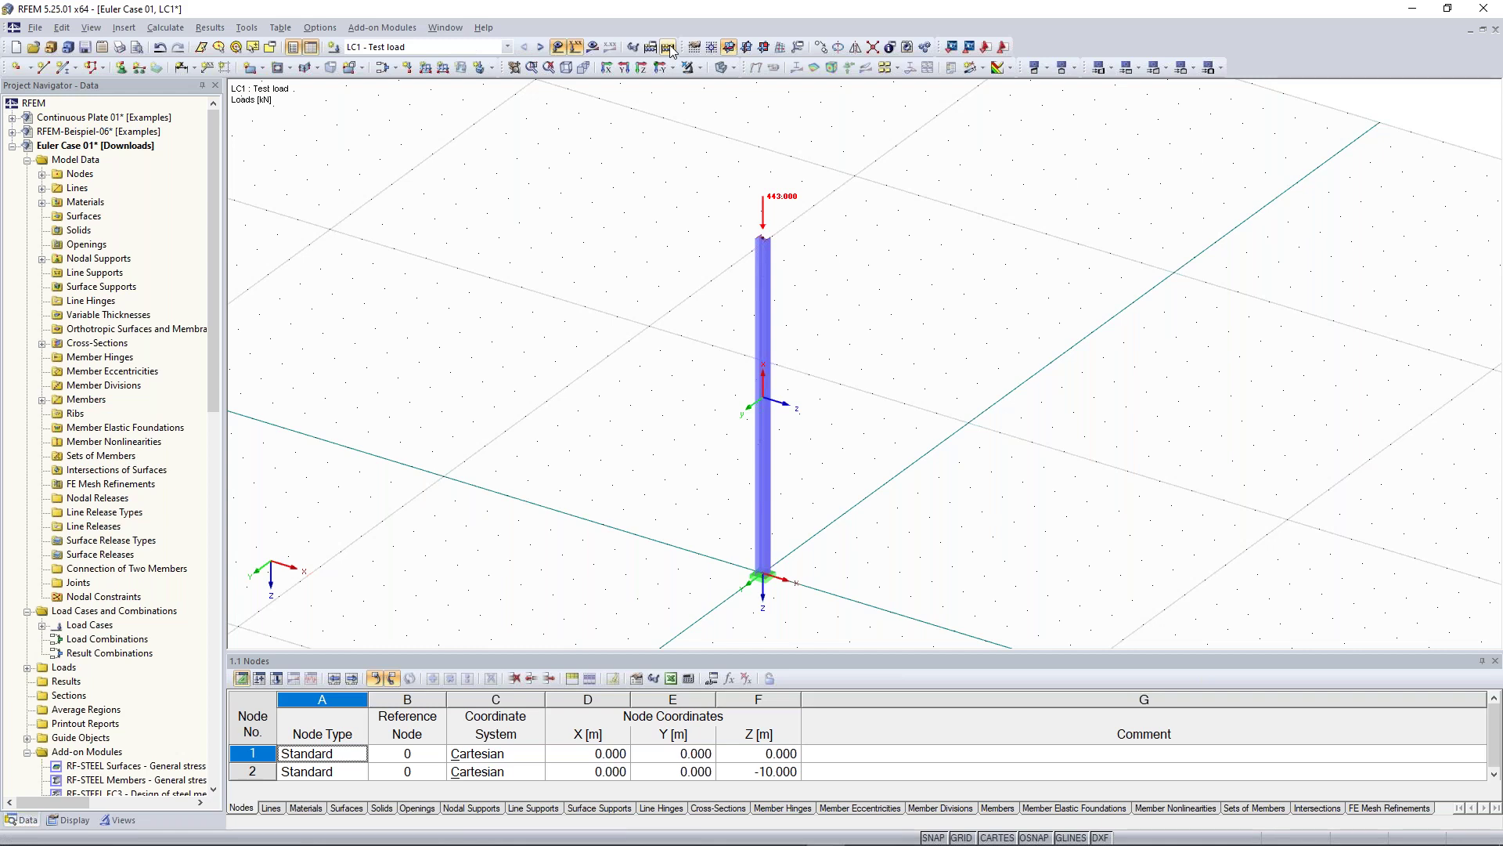
click(668, 48)
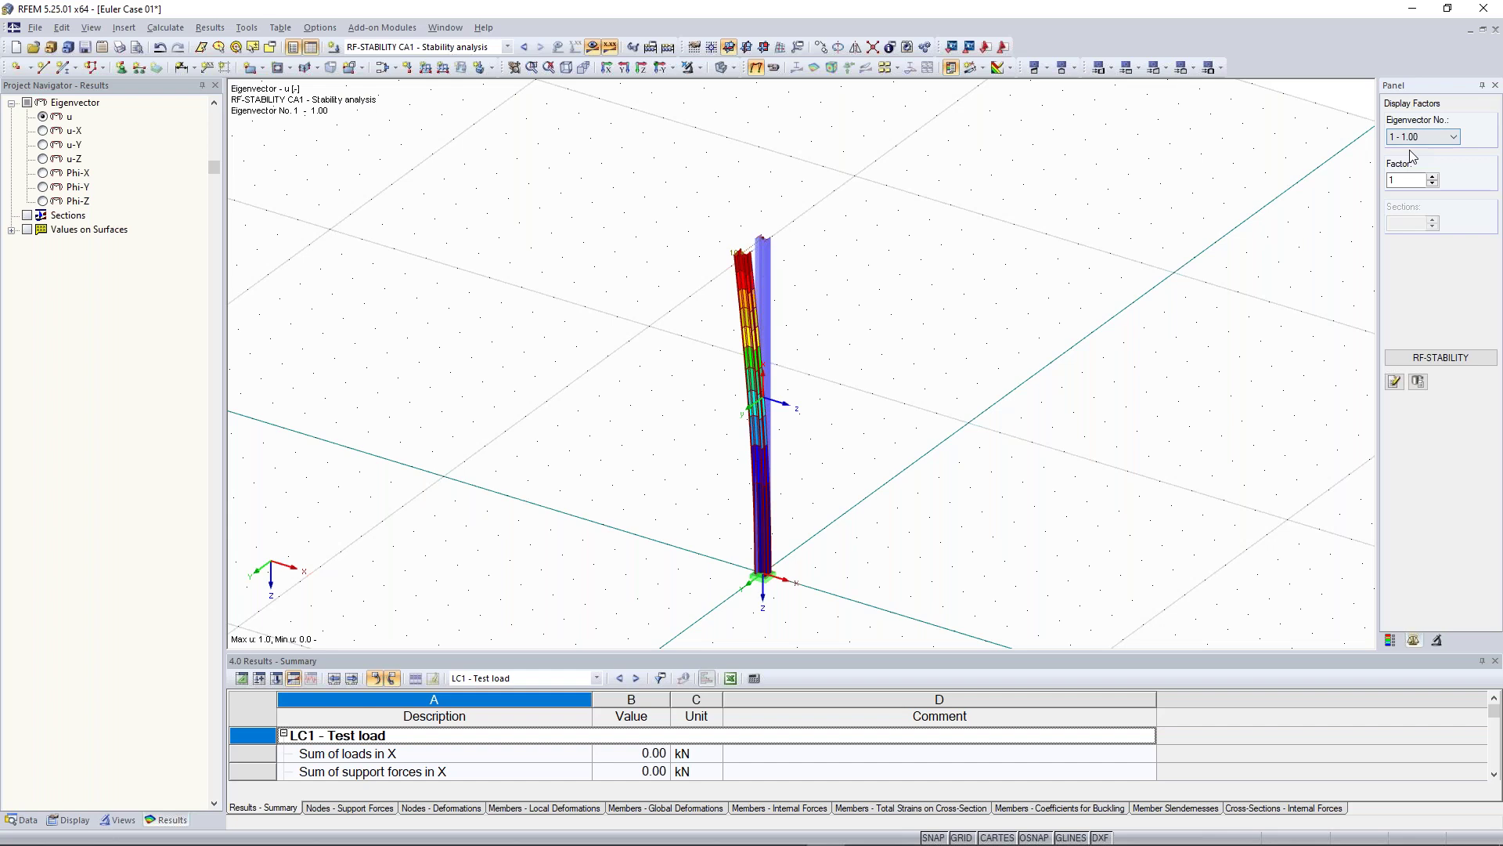
ctrl+middle_drag(885, 348, 896, 361)
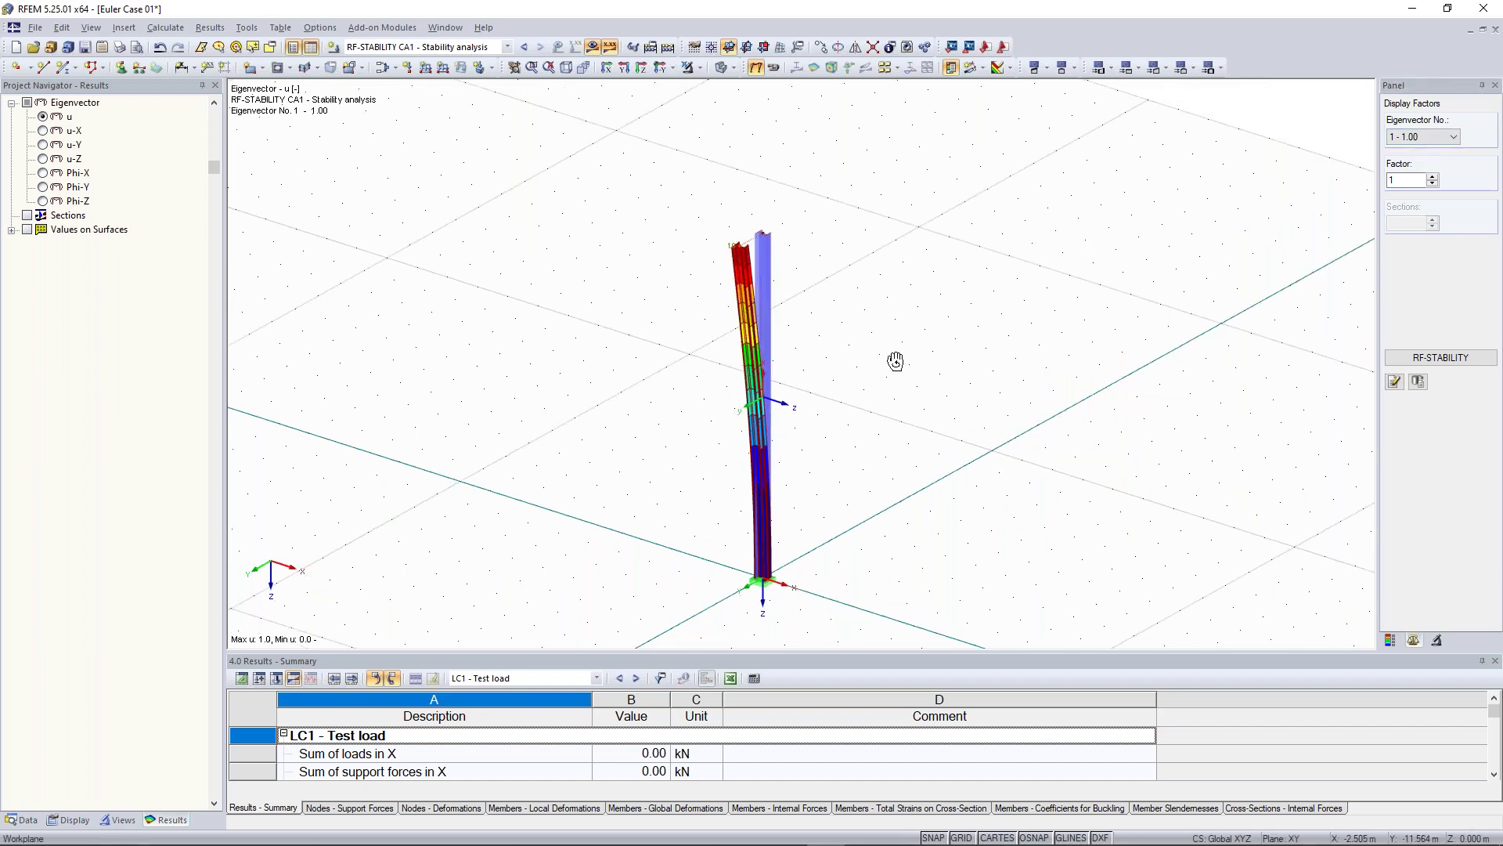
ctrl+middle_drag(896, 361, 1136, 364)
Step: Check the recalculated critical load factors in the RF-STABILITY results and close the module
click(1449, 360)
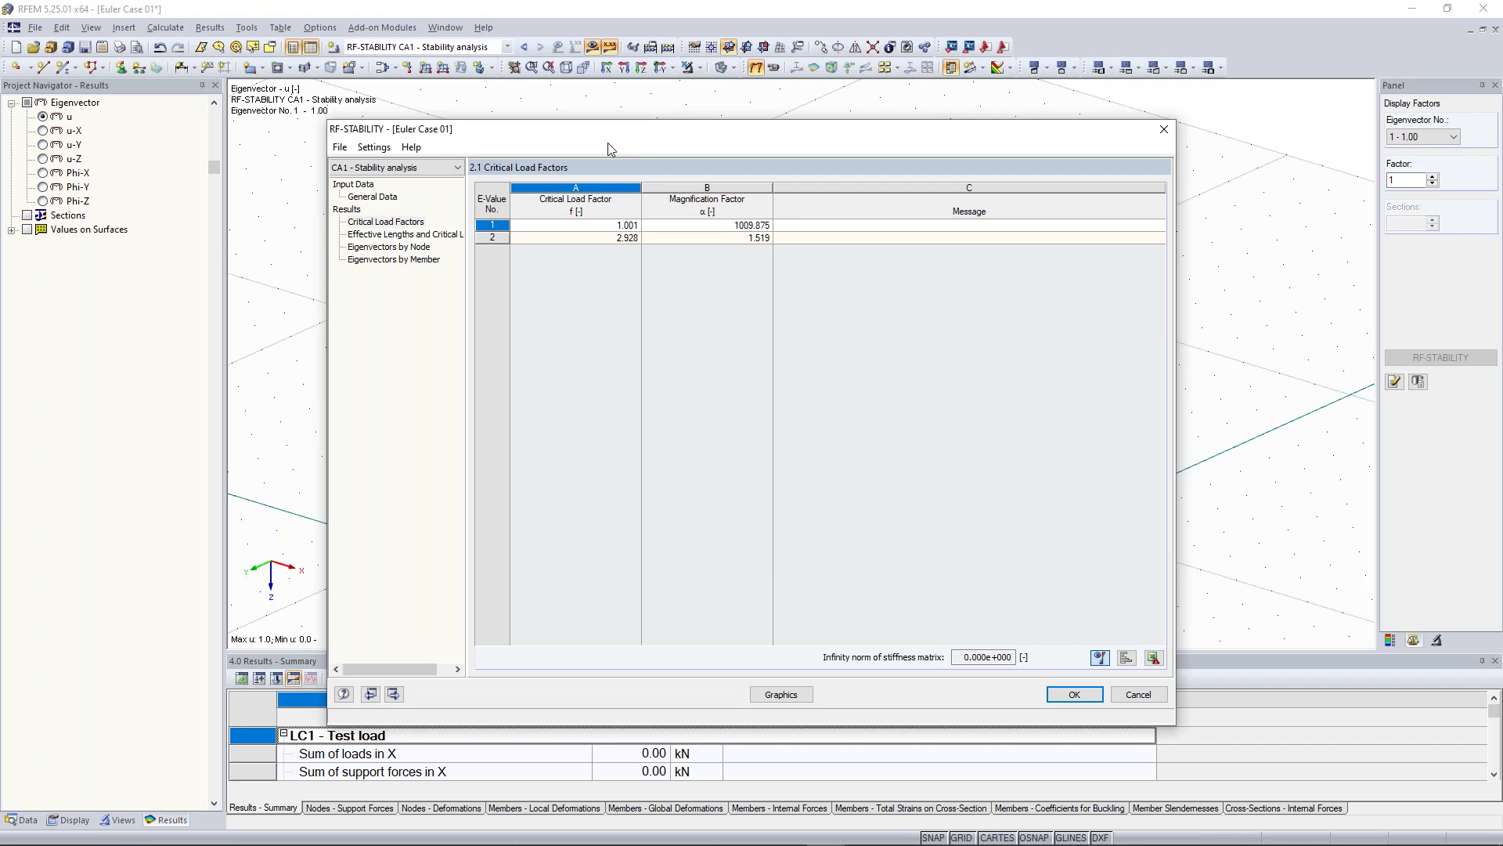
drag(608, 142, 569, 359)
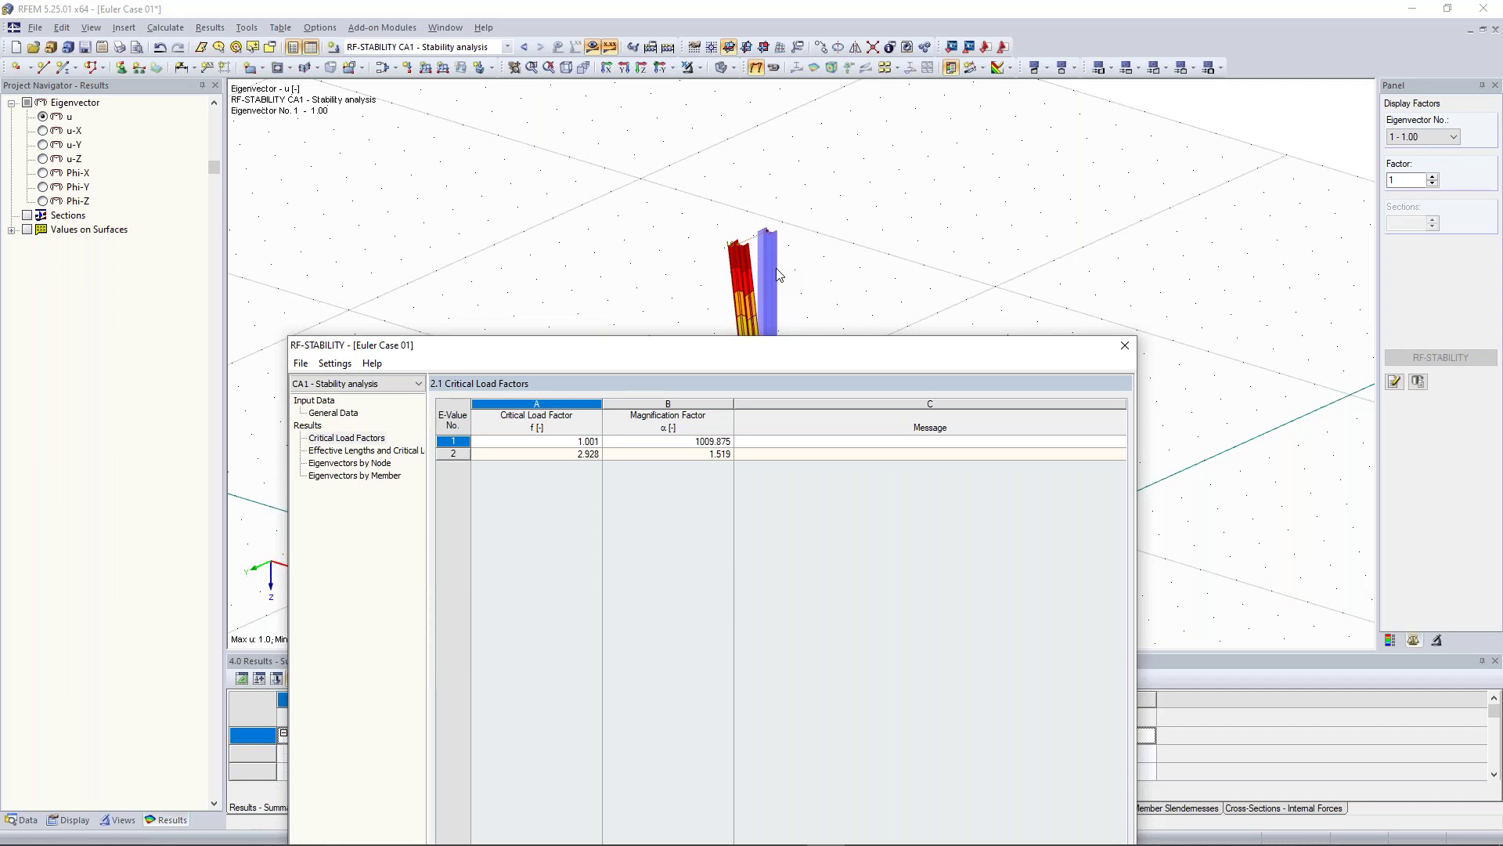
click(1125, 346)
Step: Return to load case LC1 and set the vertical nodal load PZ at the column top to 444 kN
click(474, 47)
click(473, 62)
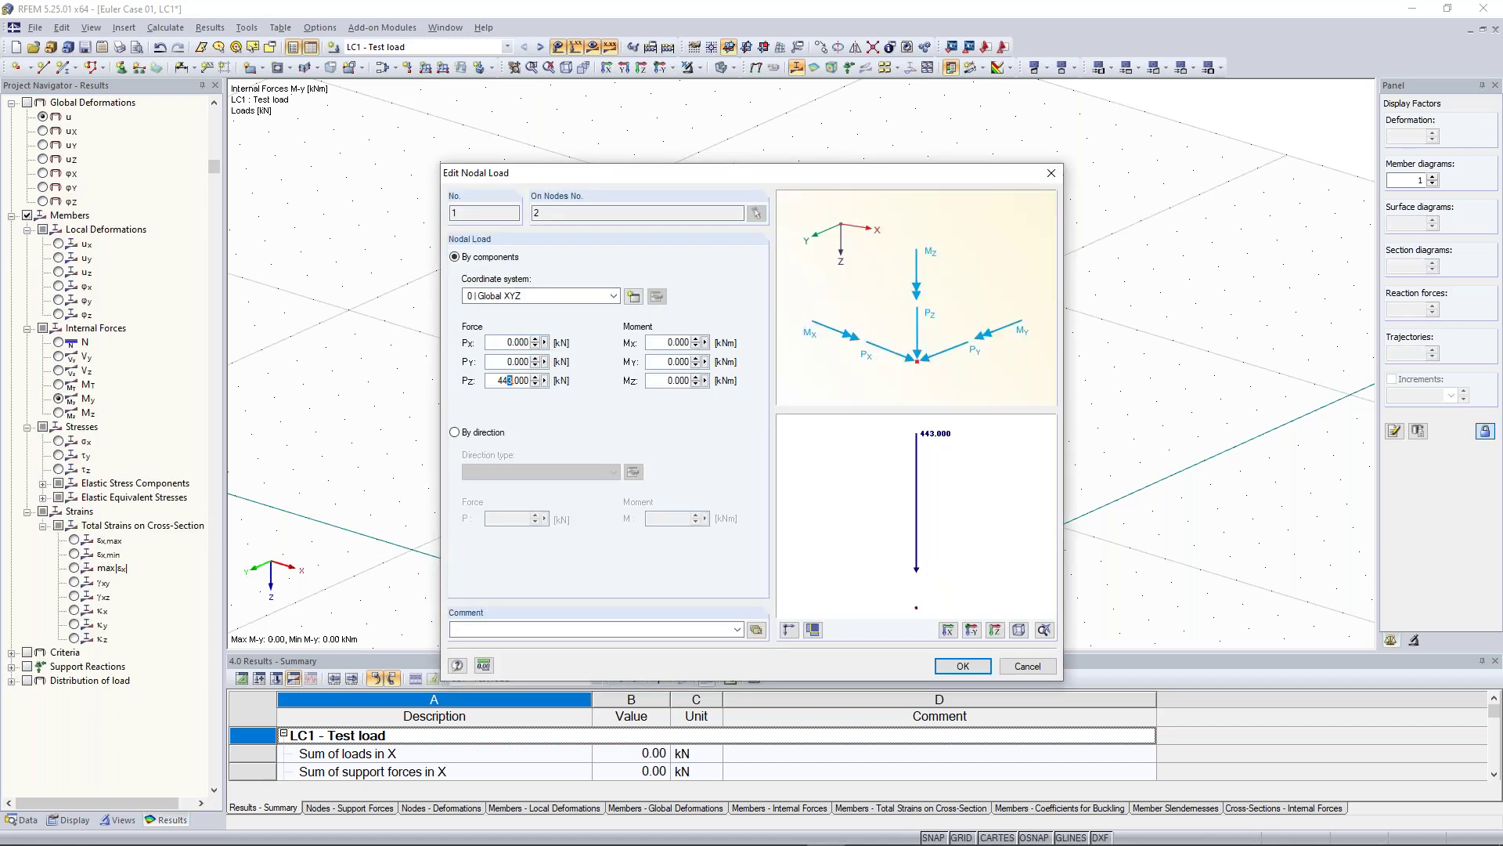
text(444.000)
click(958, 670)
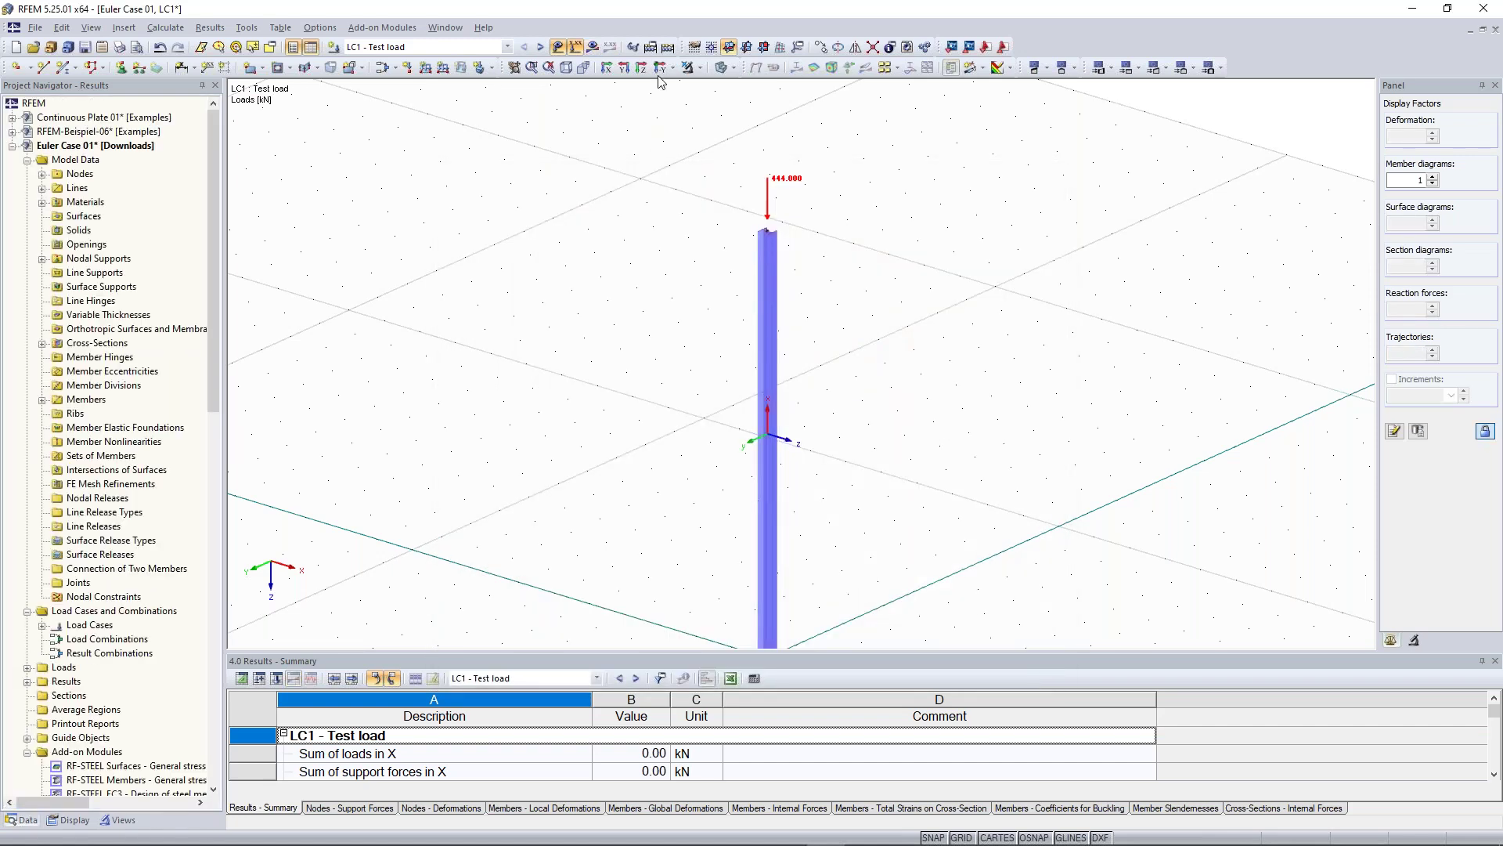
Step: Calculate all load cases and the stability analysis with the 444 kN load, and inspect where the column is flagged
click(668, 48)
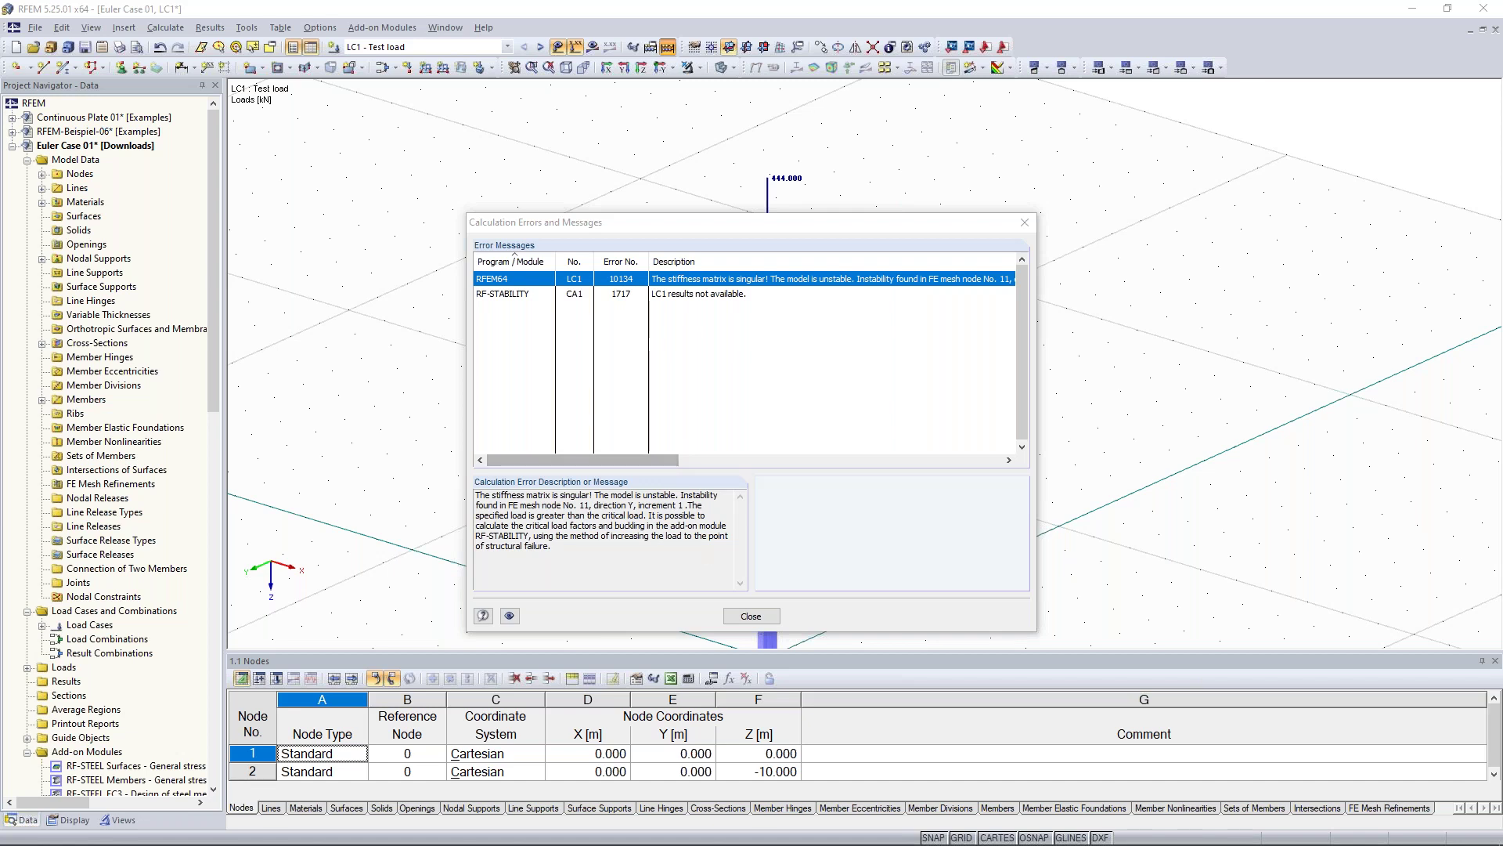
click(750, 616)
scroll(696, 418, down, 2)
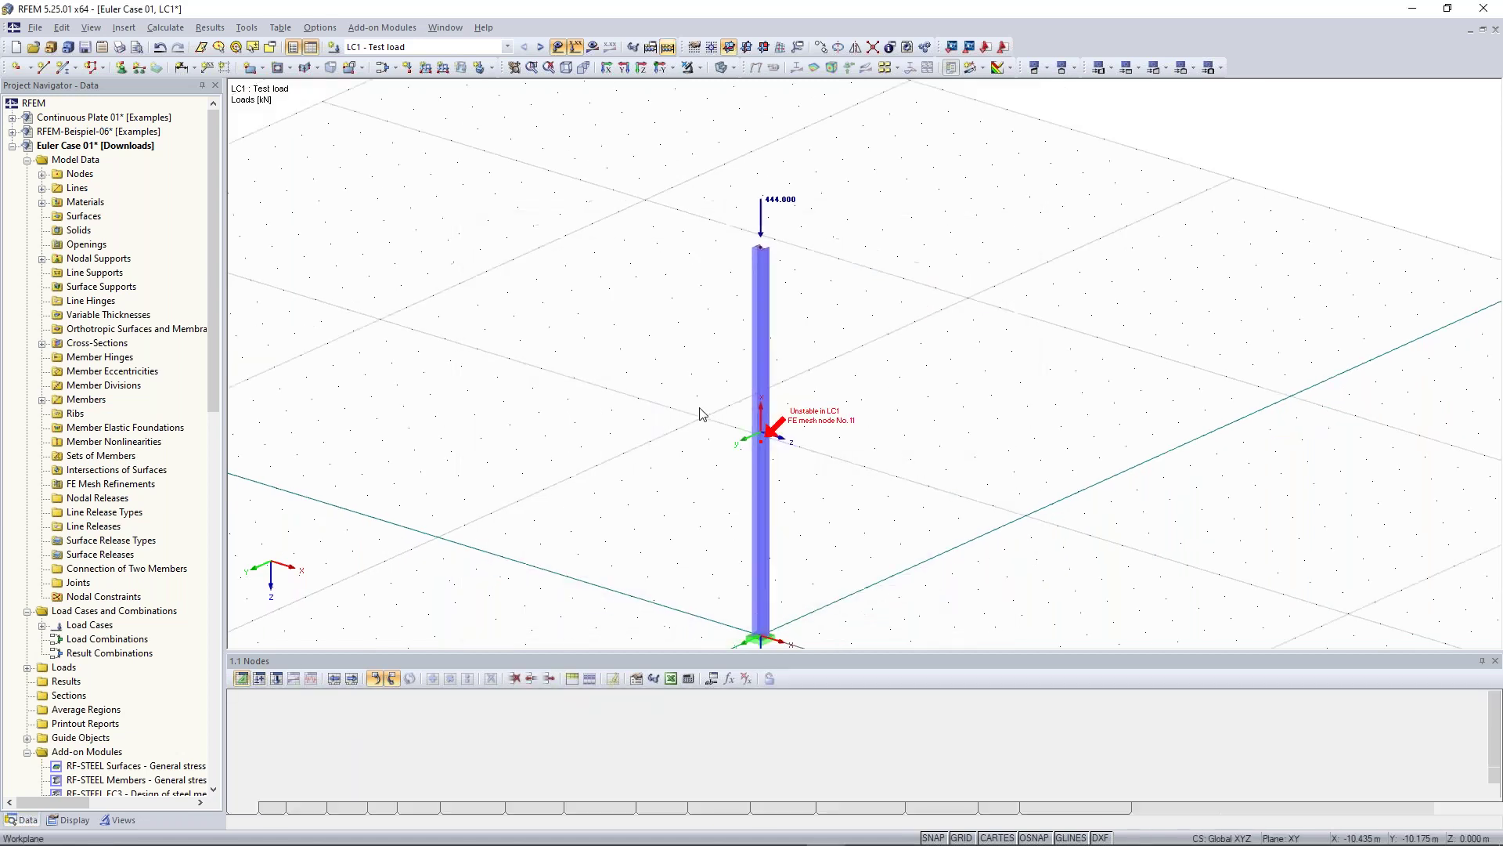
middle_drag(838, 454, 845, 414)
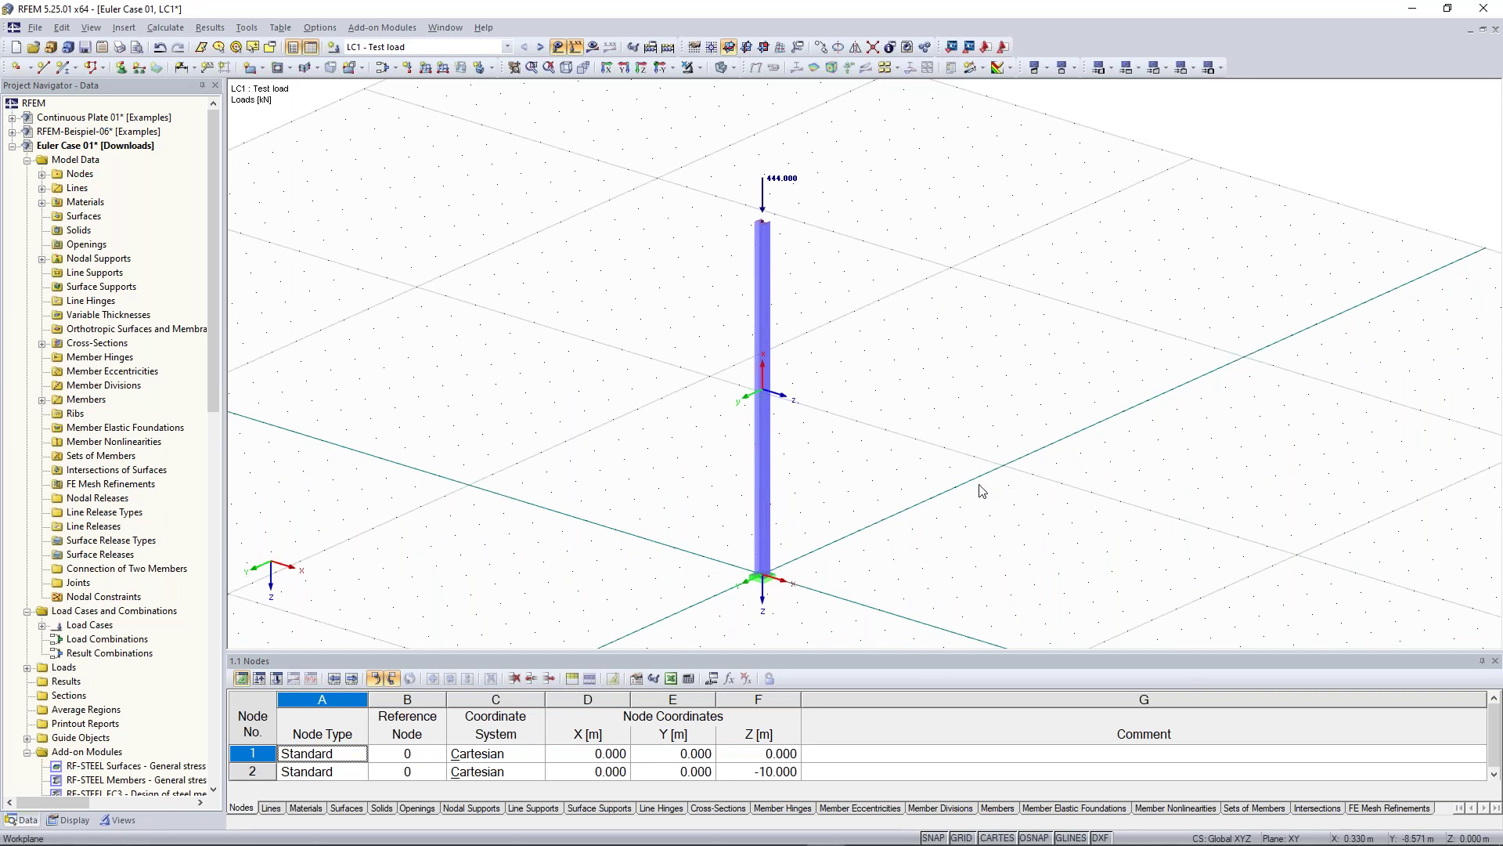
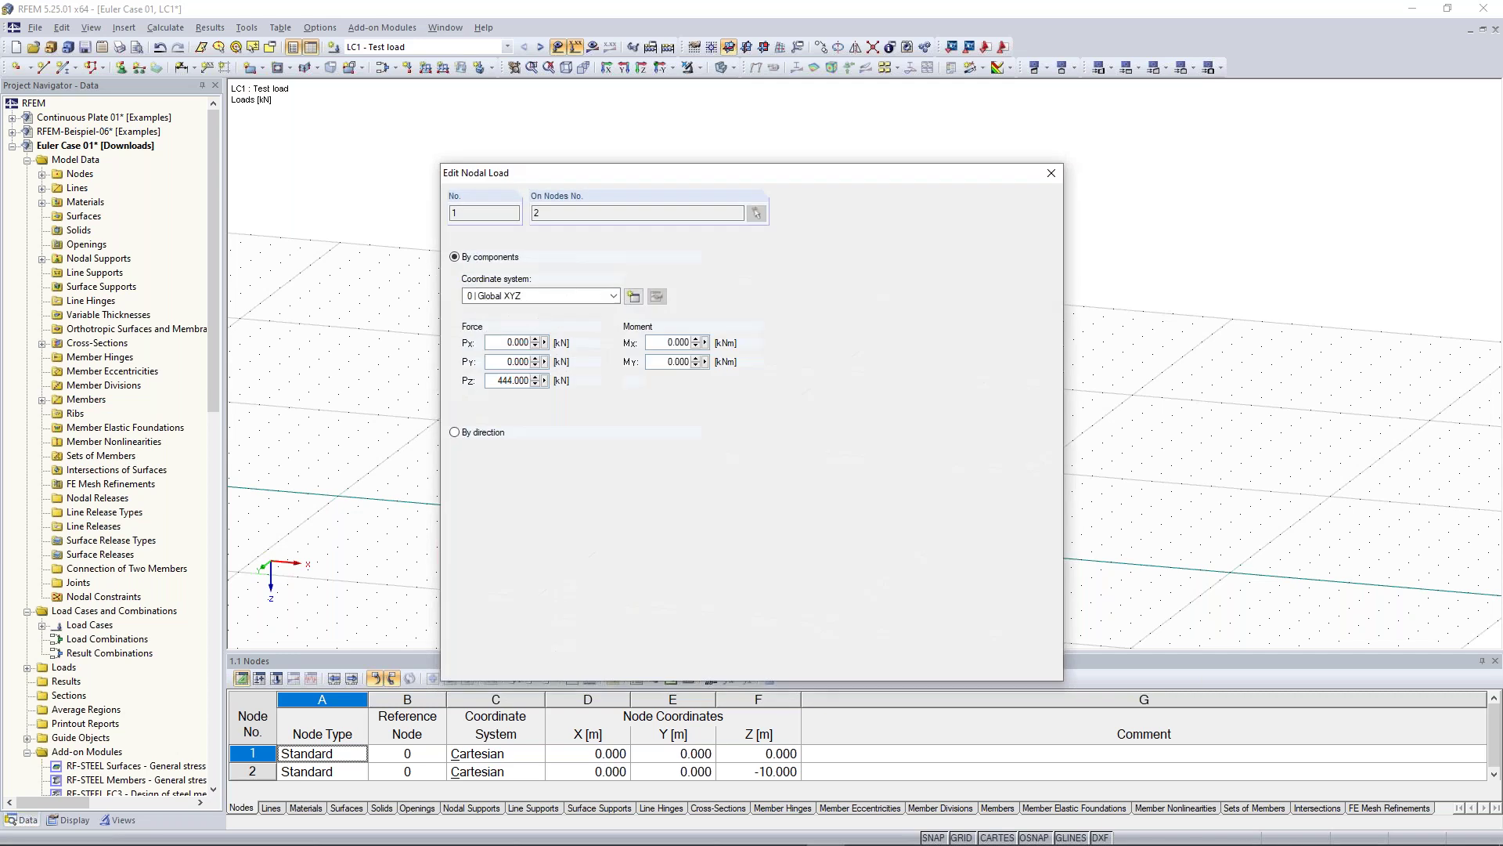
Step: Set the vertical nodal load PZ at the column top to 100 kN
double_click(497, 380)
text(1)
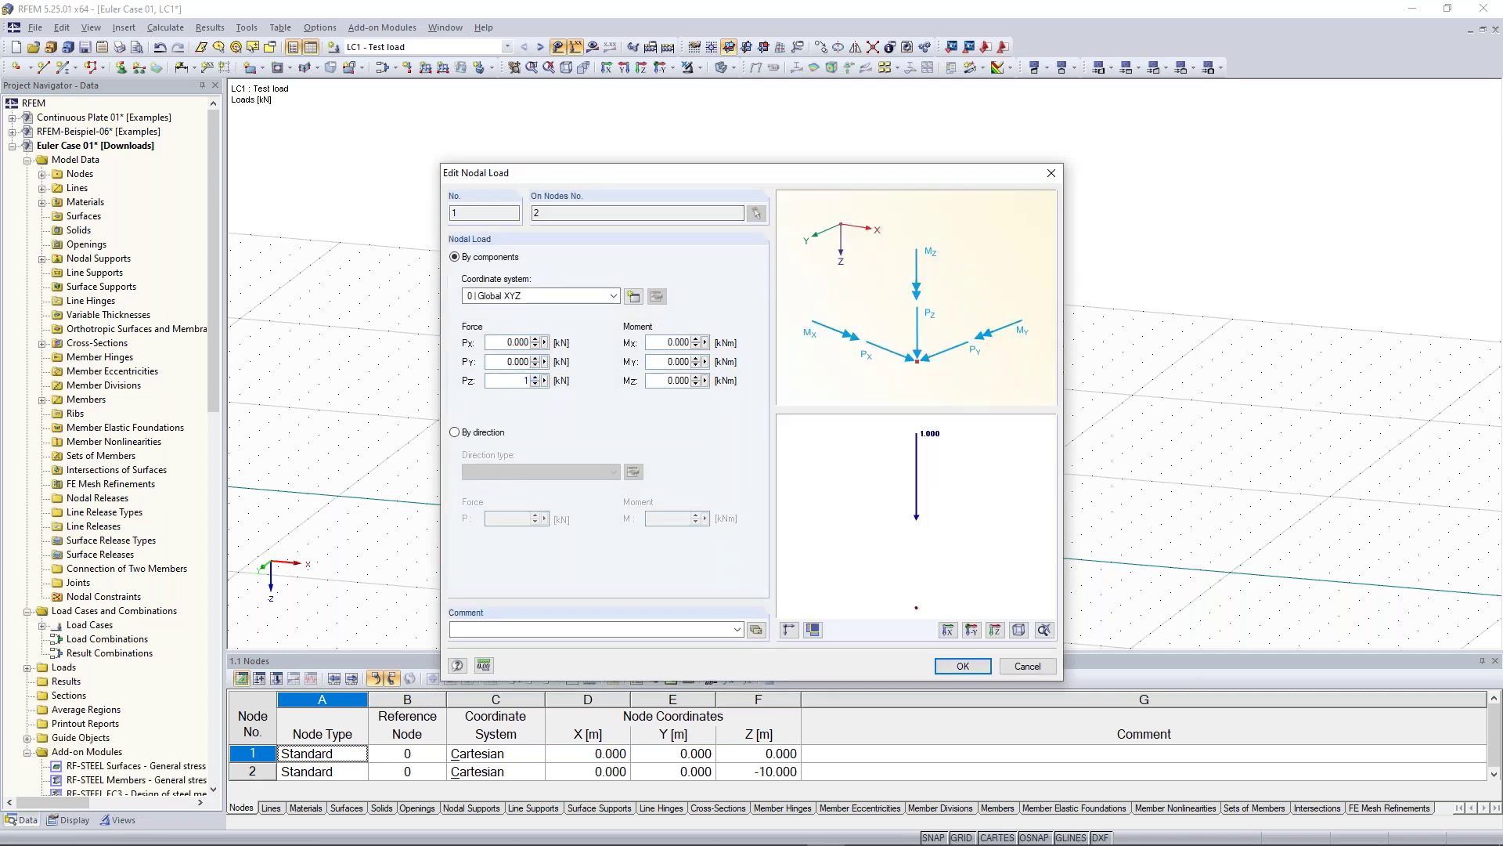
text(00)
click(963, 669)
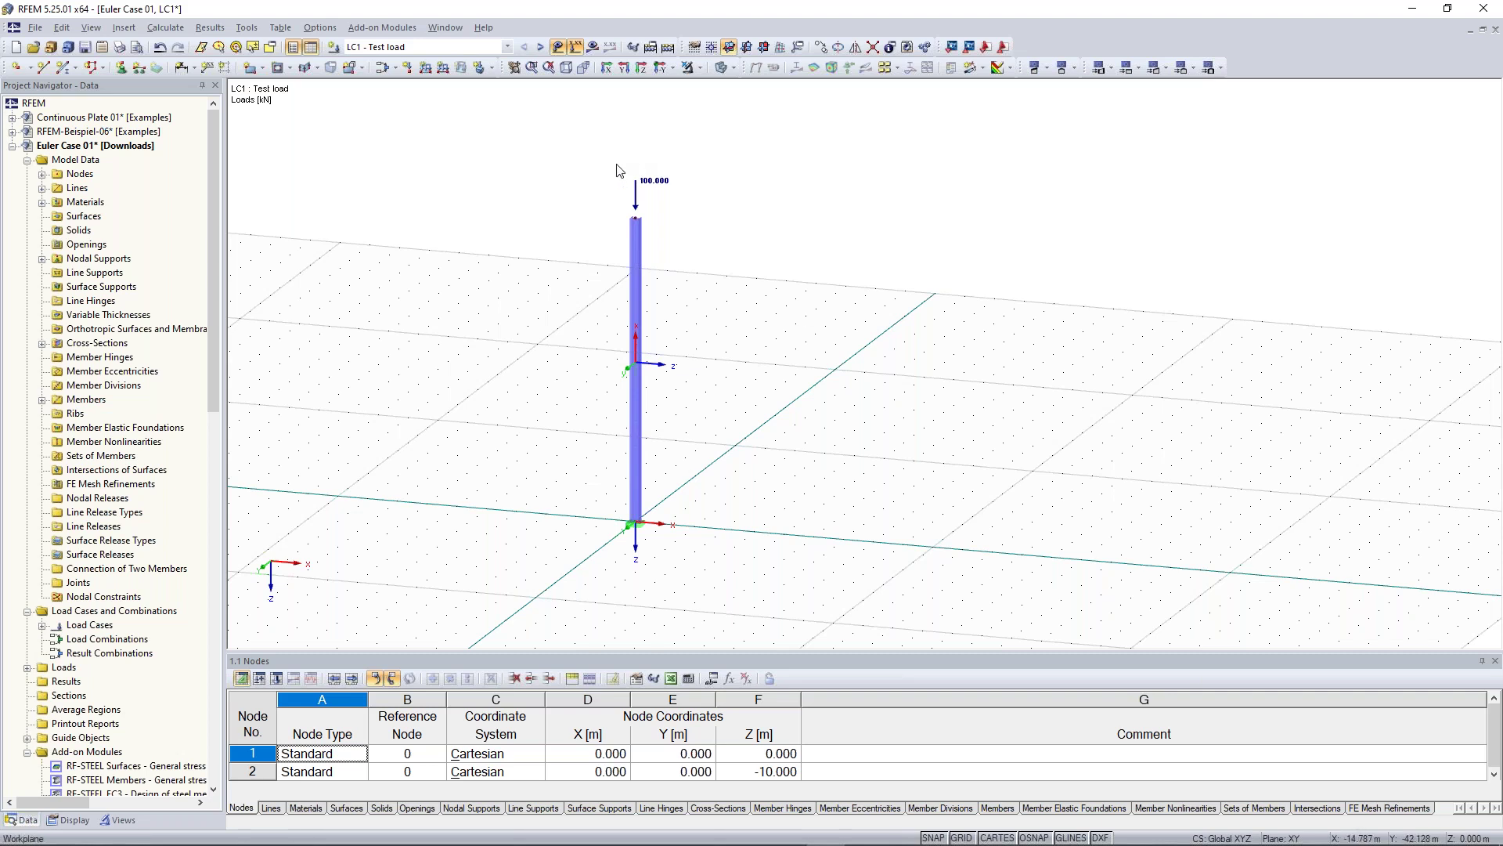
Step: Copy the whole column with its support and nodal load once, displaced 10 m in the X direction
drag(494, 126, 773, 578)
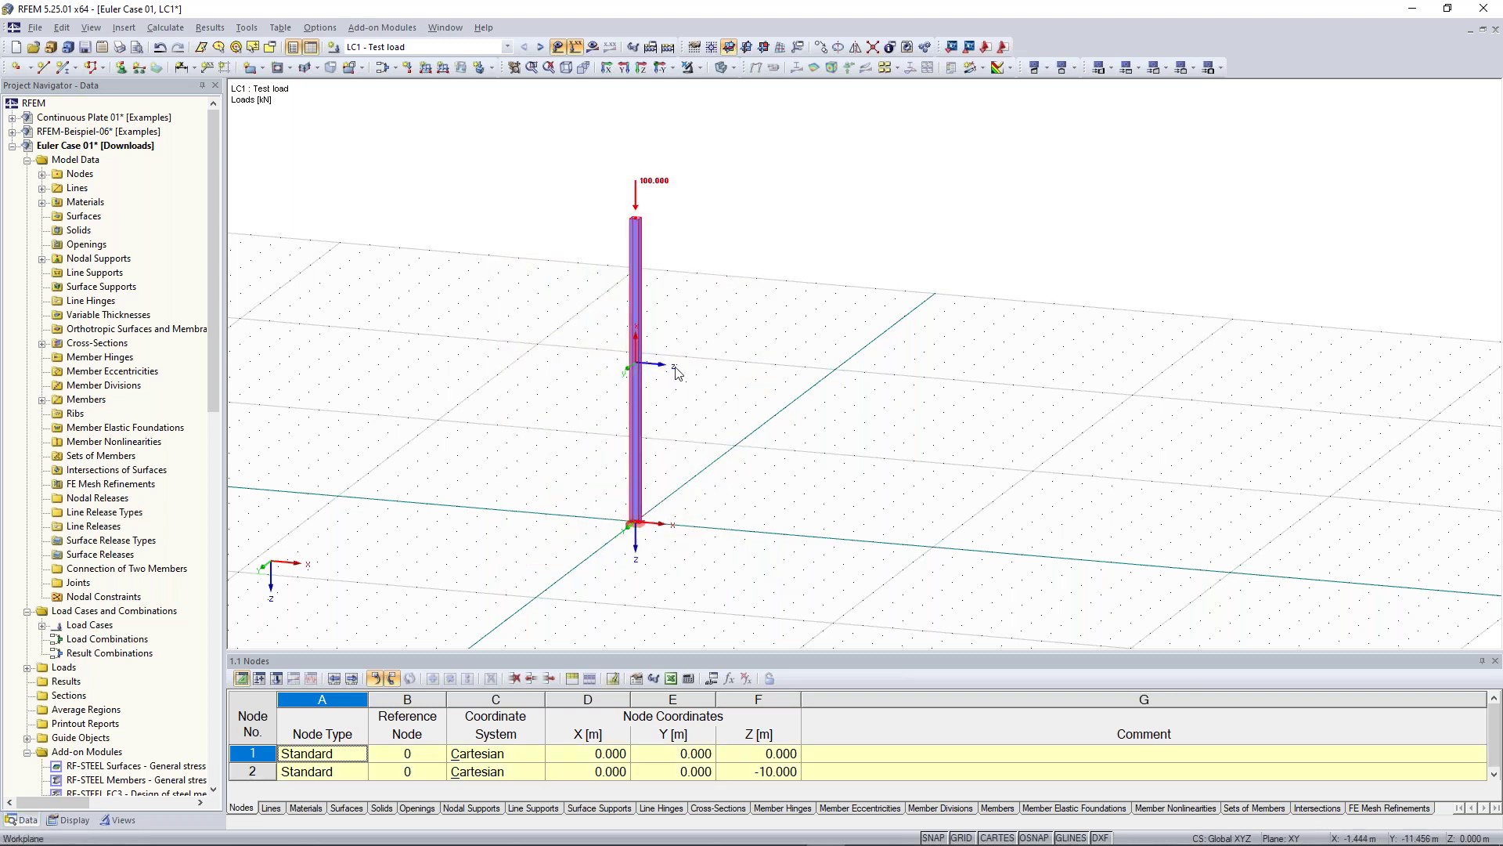
right_click(635, 277)
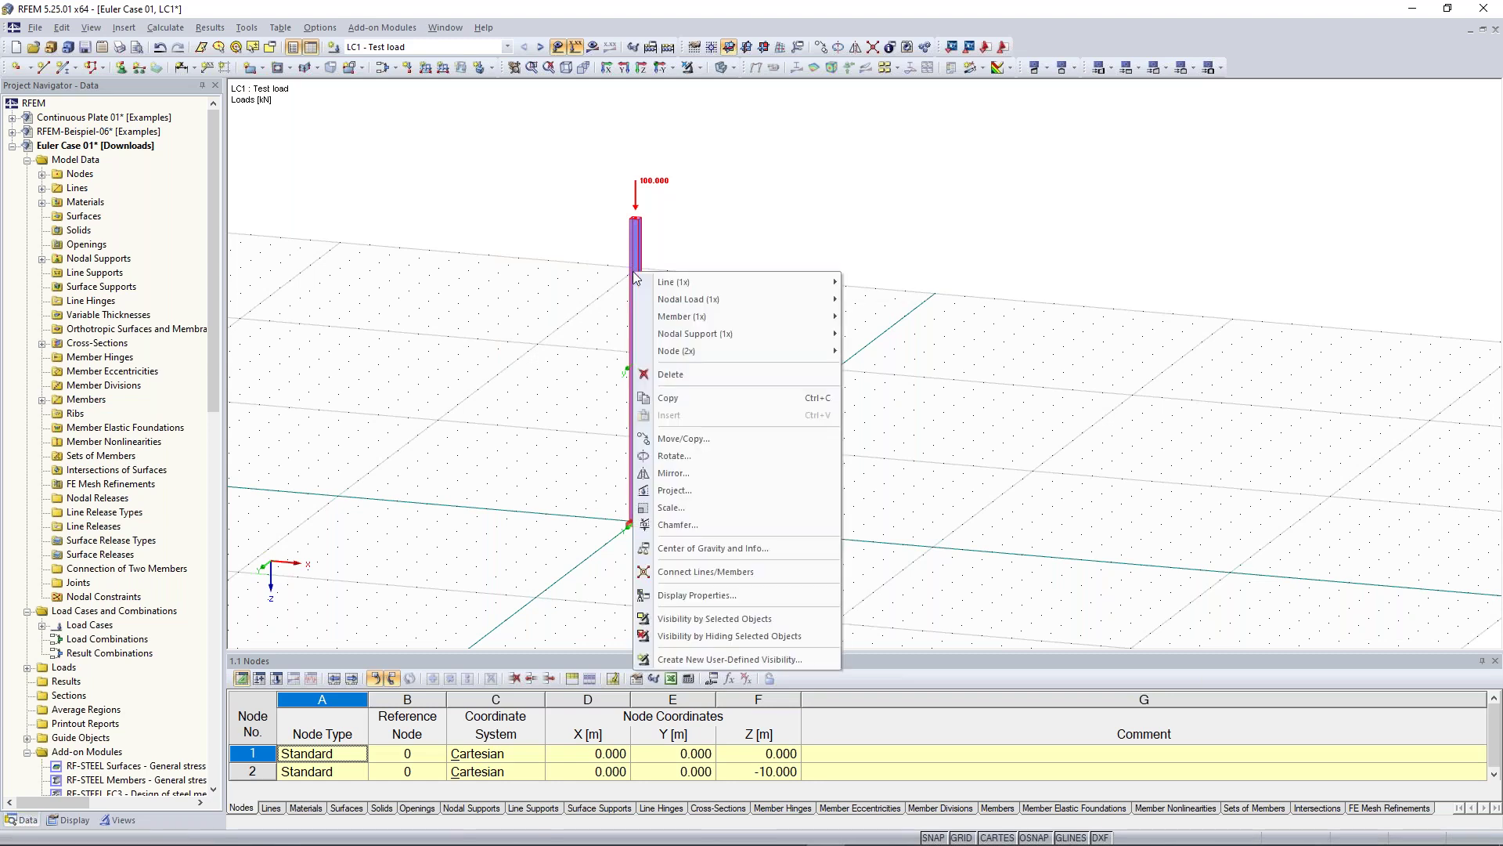
click(779, 445)
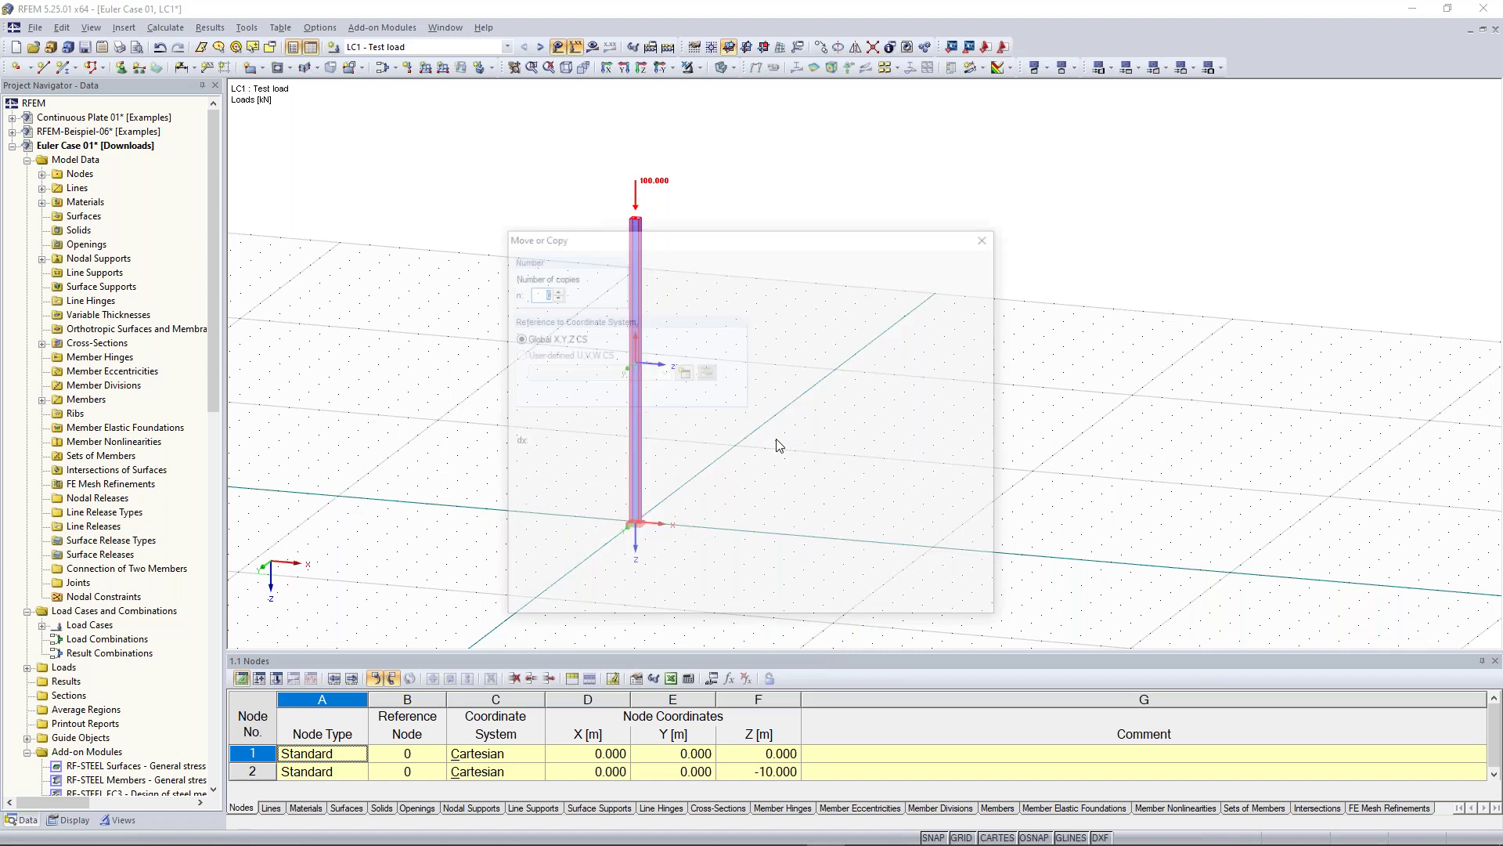
drag(667, 235, 275, 124)
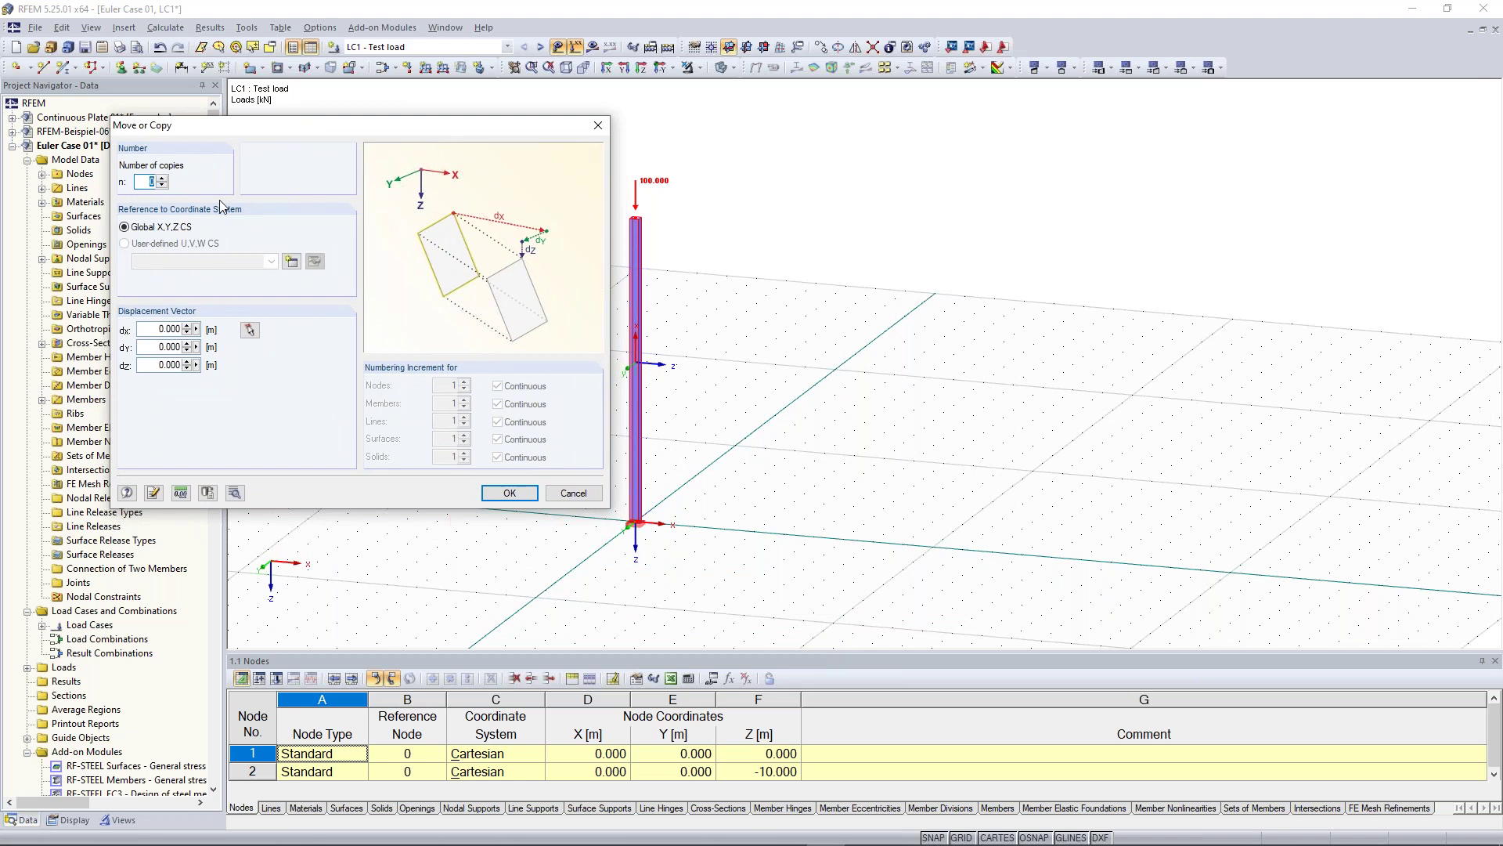
click(163, 179)
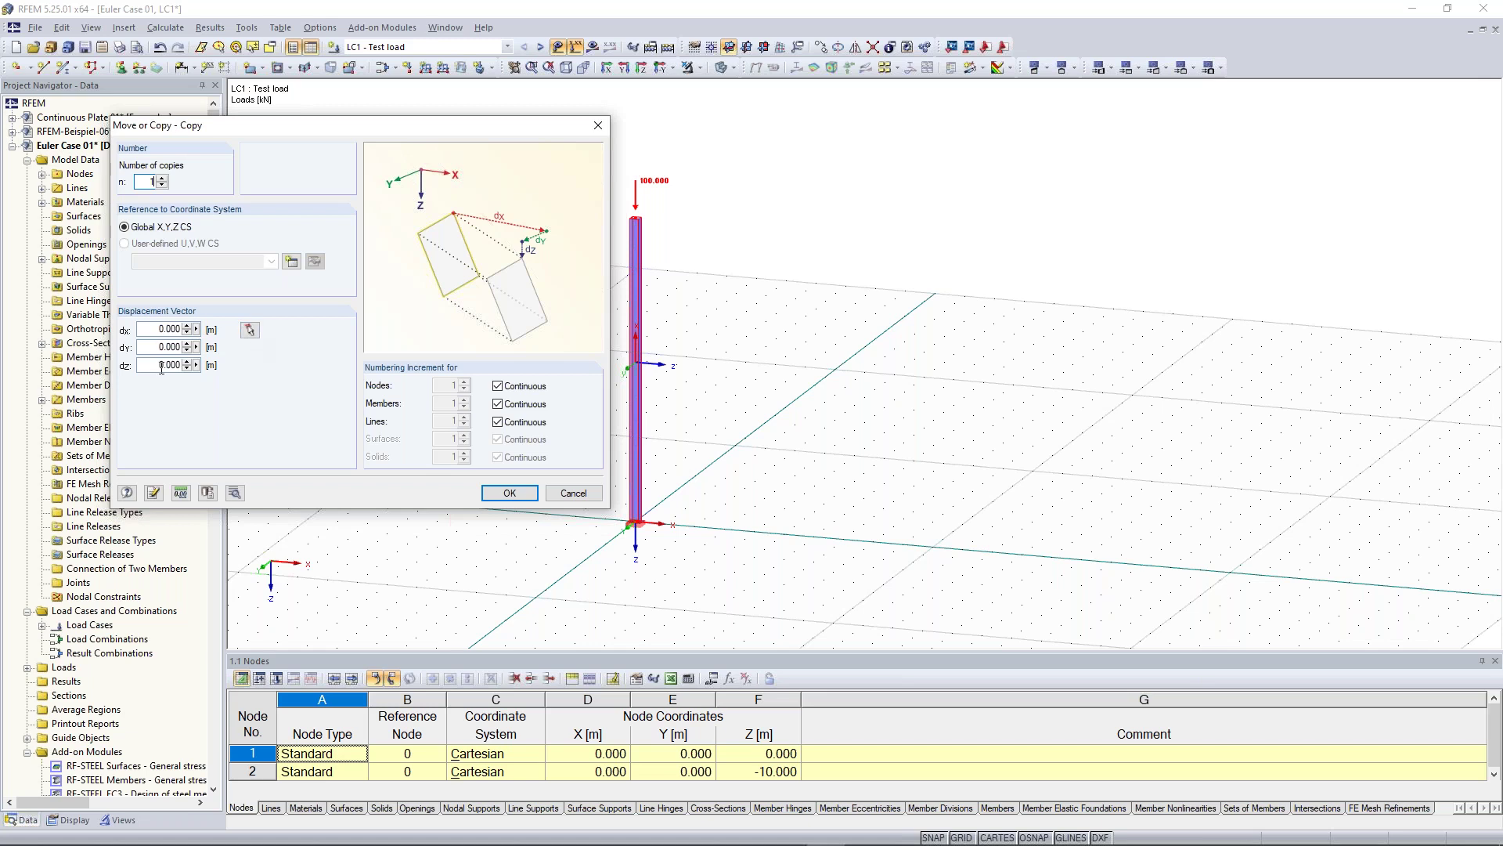
double_click(166, 328)
text(1)
key(BackSpace)
key(BackSpace)
click(250, 330)
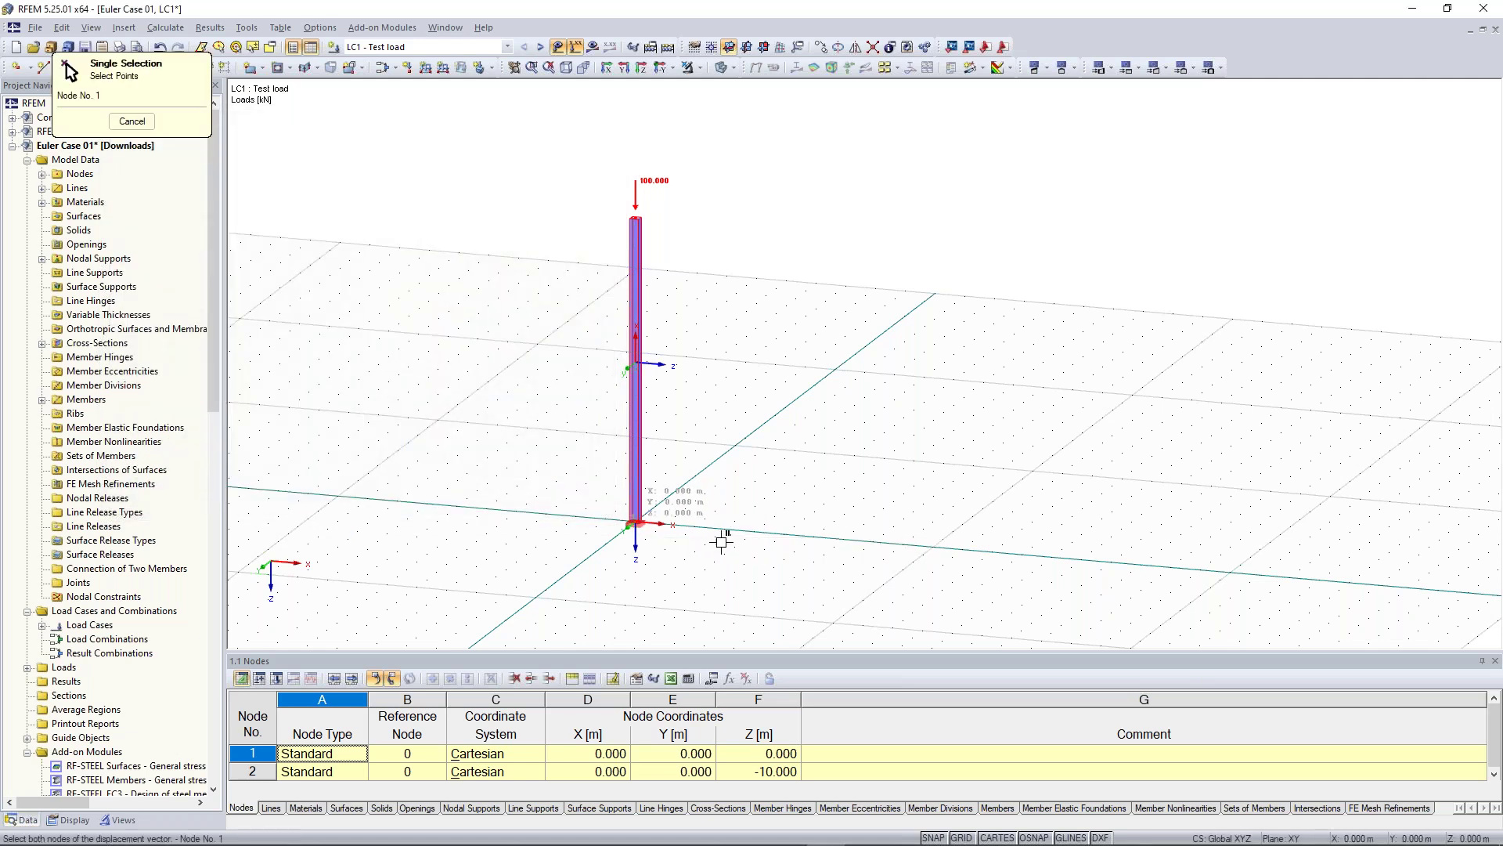
click(932, 544)
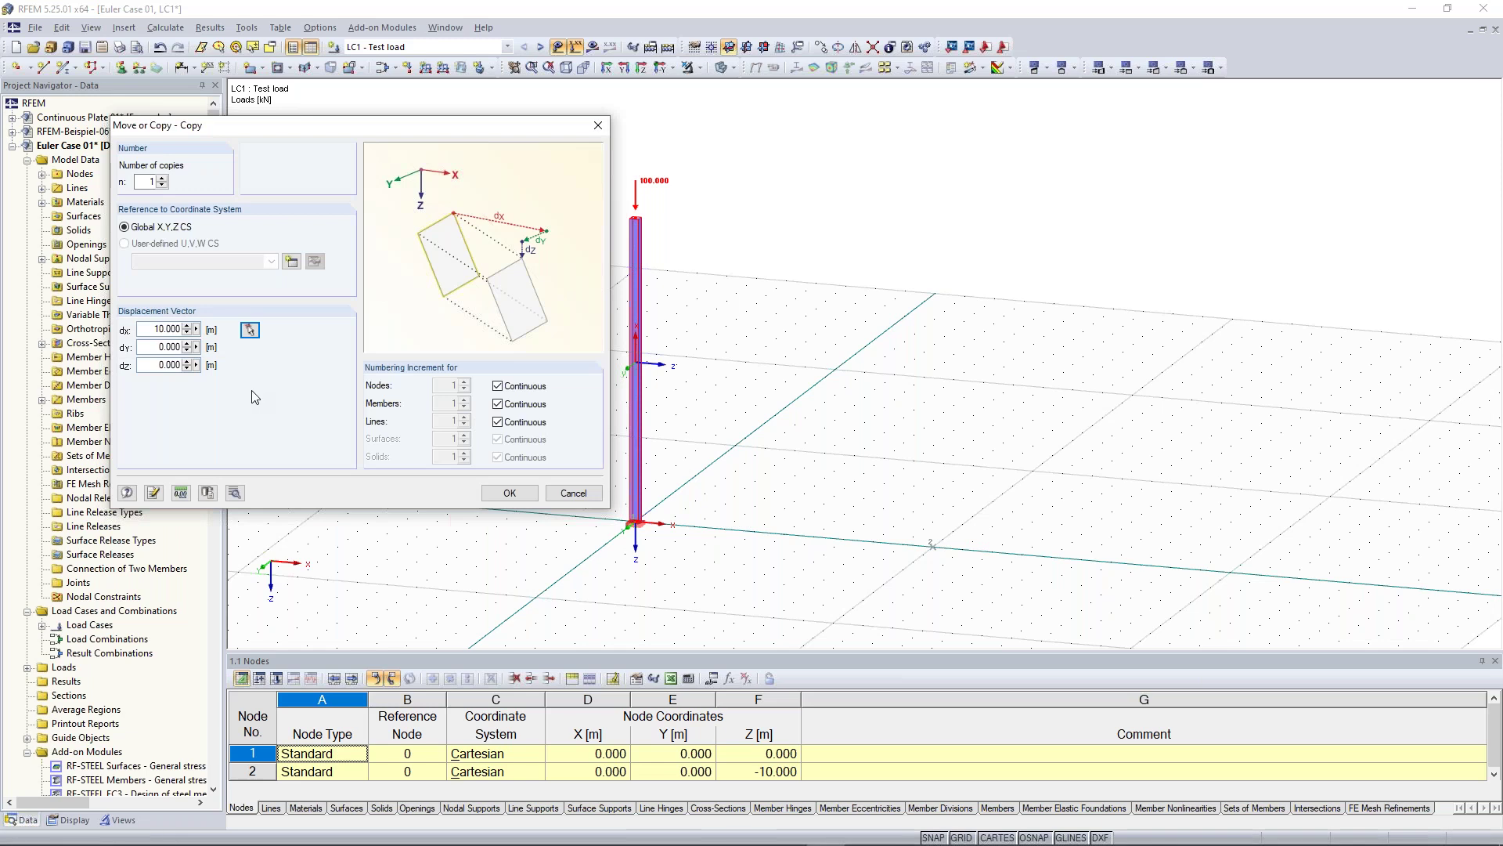
click(510, 493)
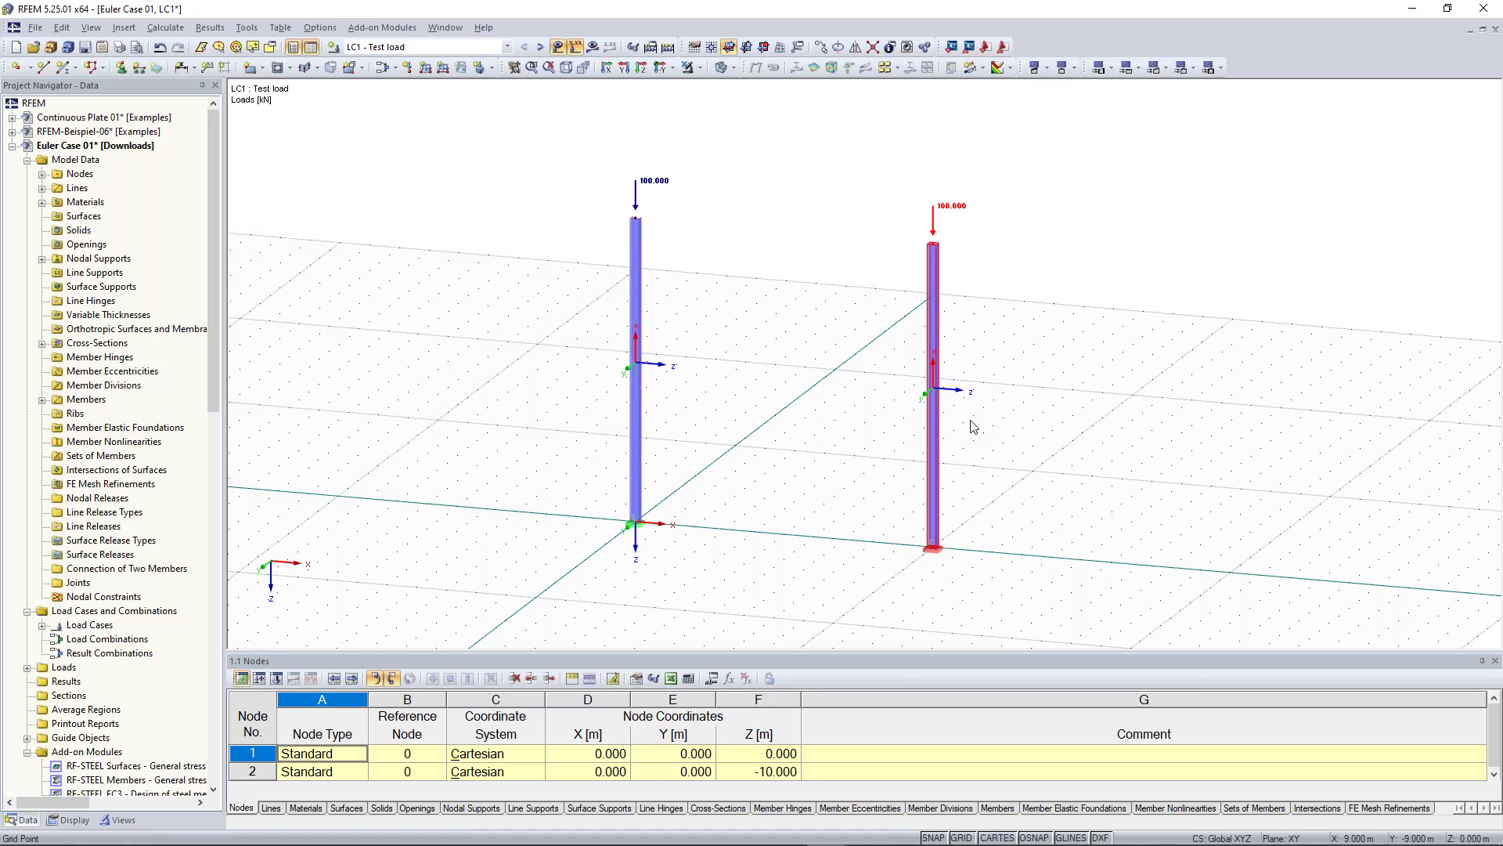
Step: Connect the tops of the two columns with a new beam member using a new IPE 300 cross-section in Steel S 235
scroll(459, 224, up, 3)
scroll(451, 227, down, 1)
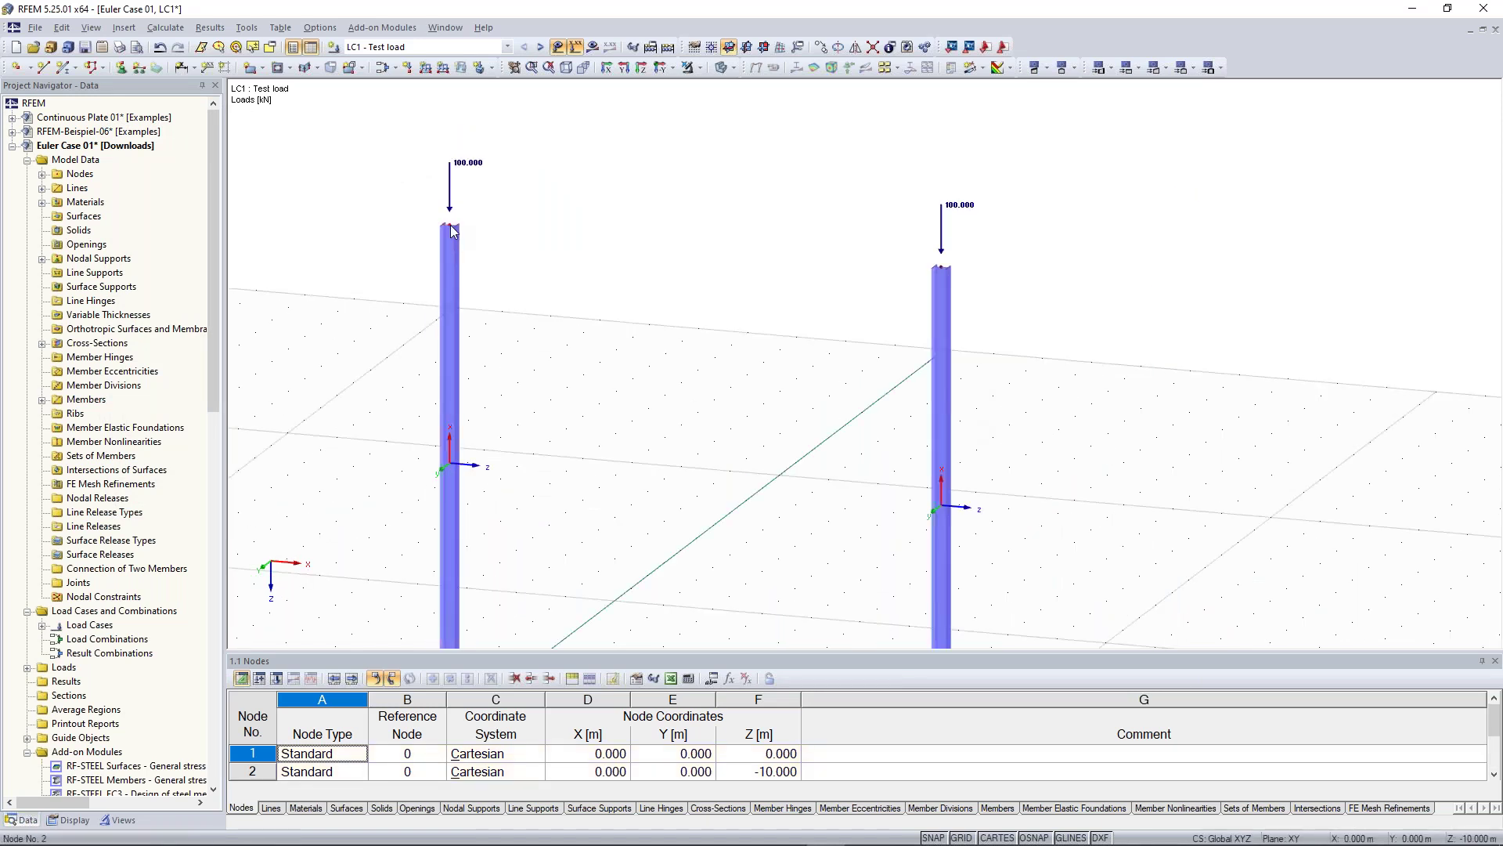
scroll(552, 201, down, 1)
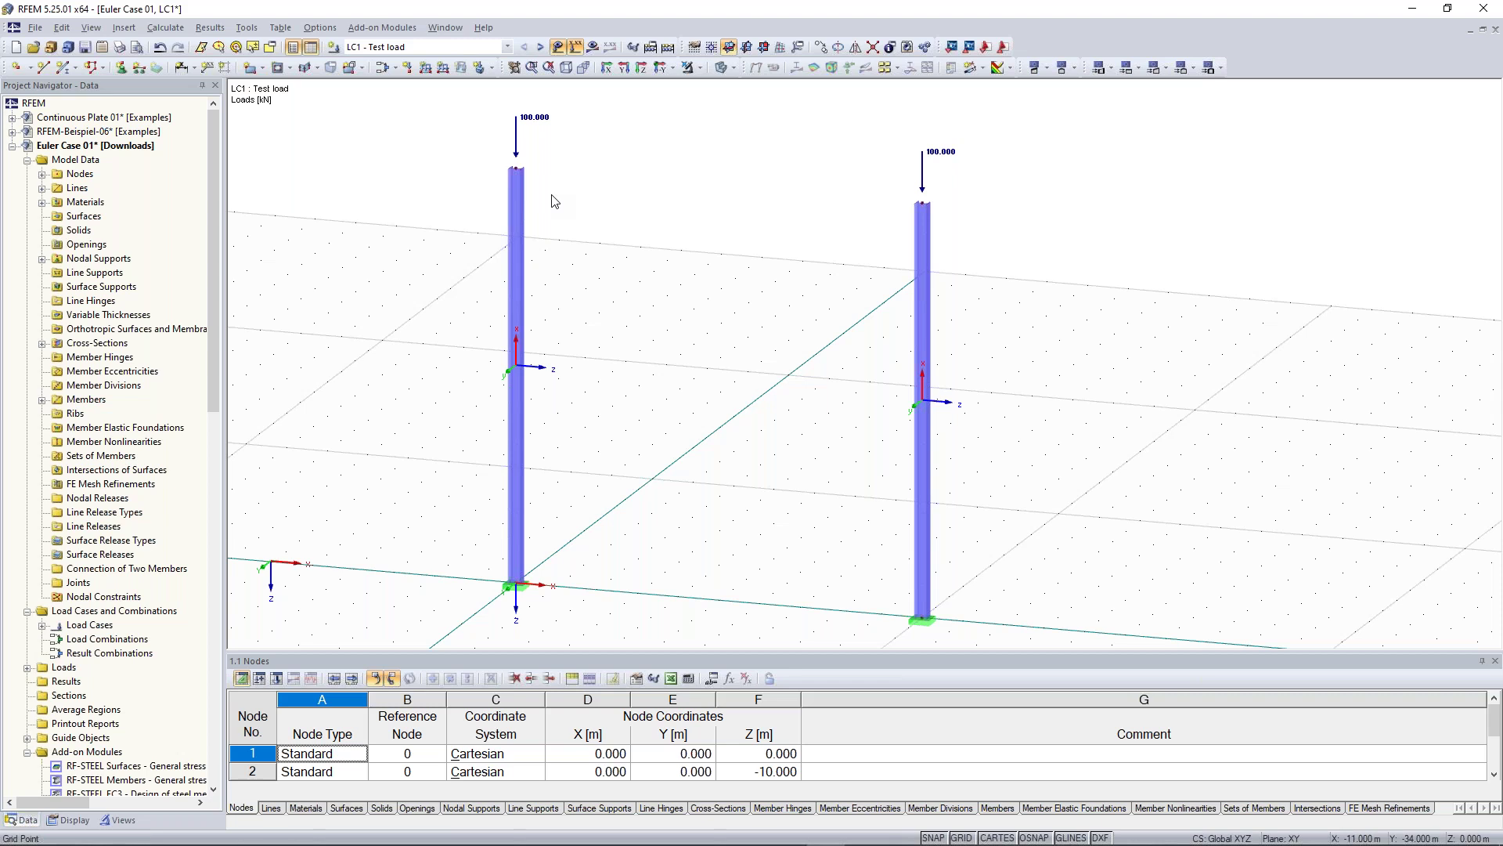
click(65, 67)
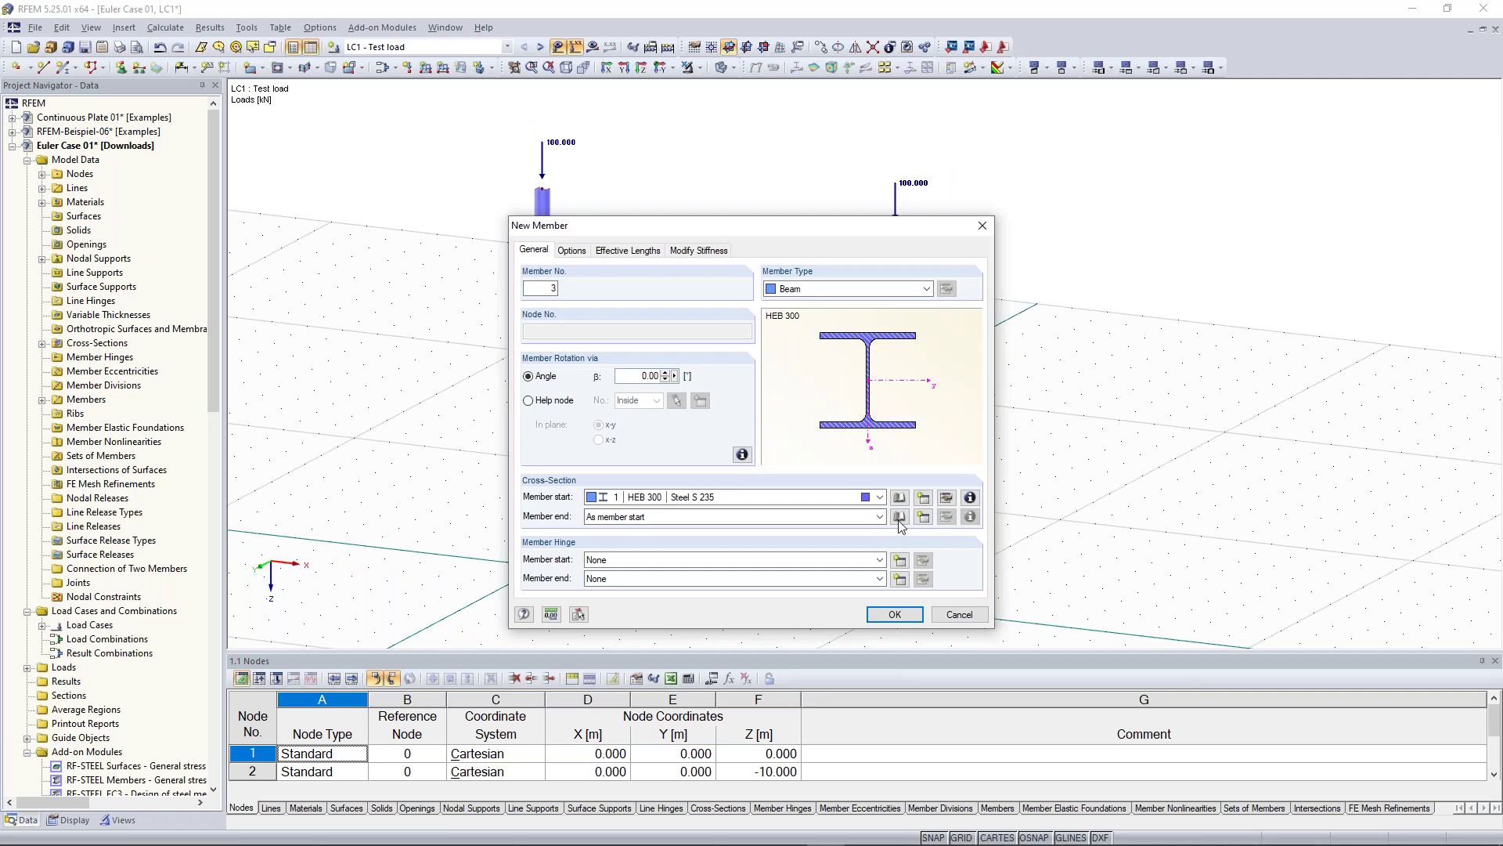
click(927, 498)
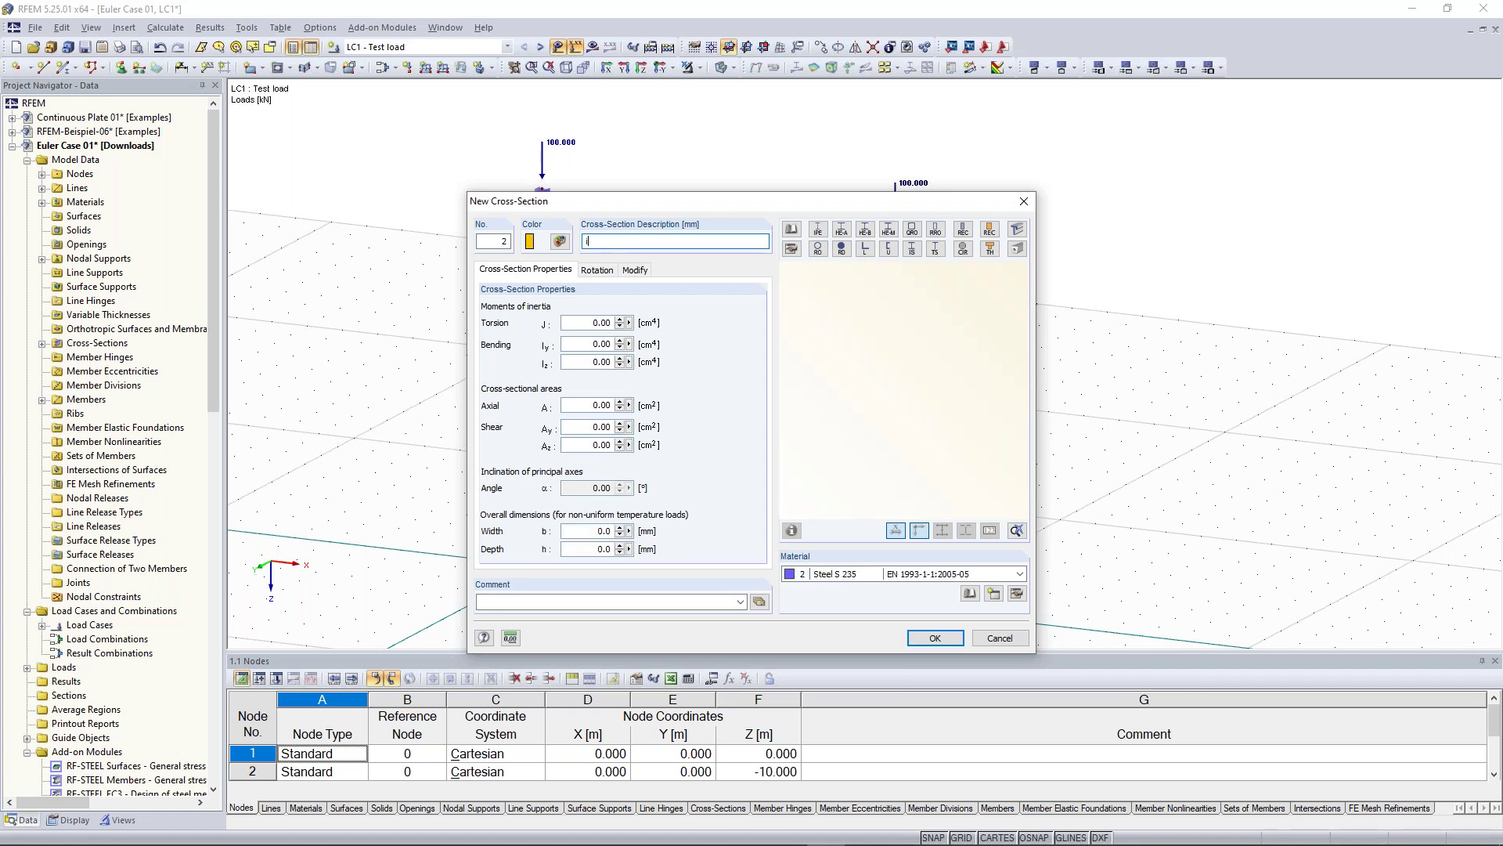
text(pe 300)
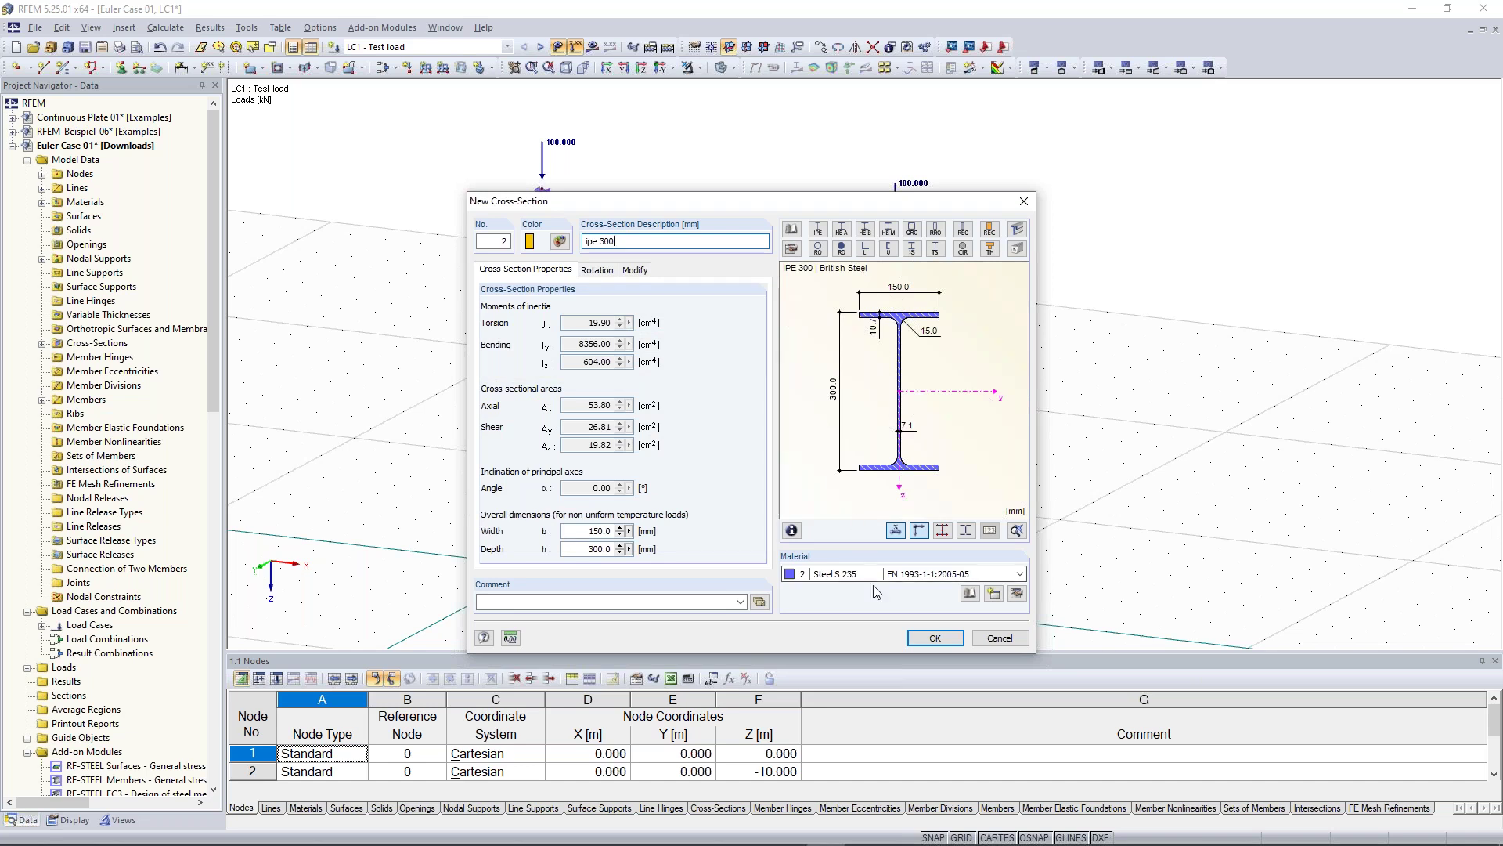
click(936, 638)
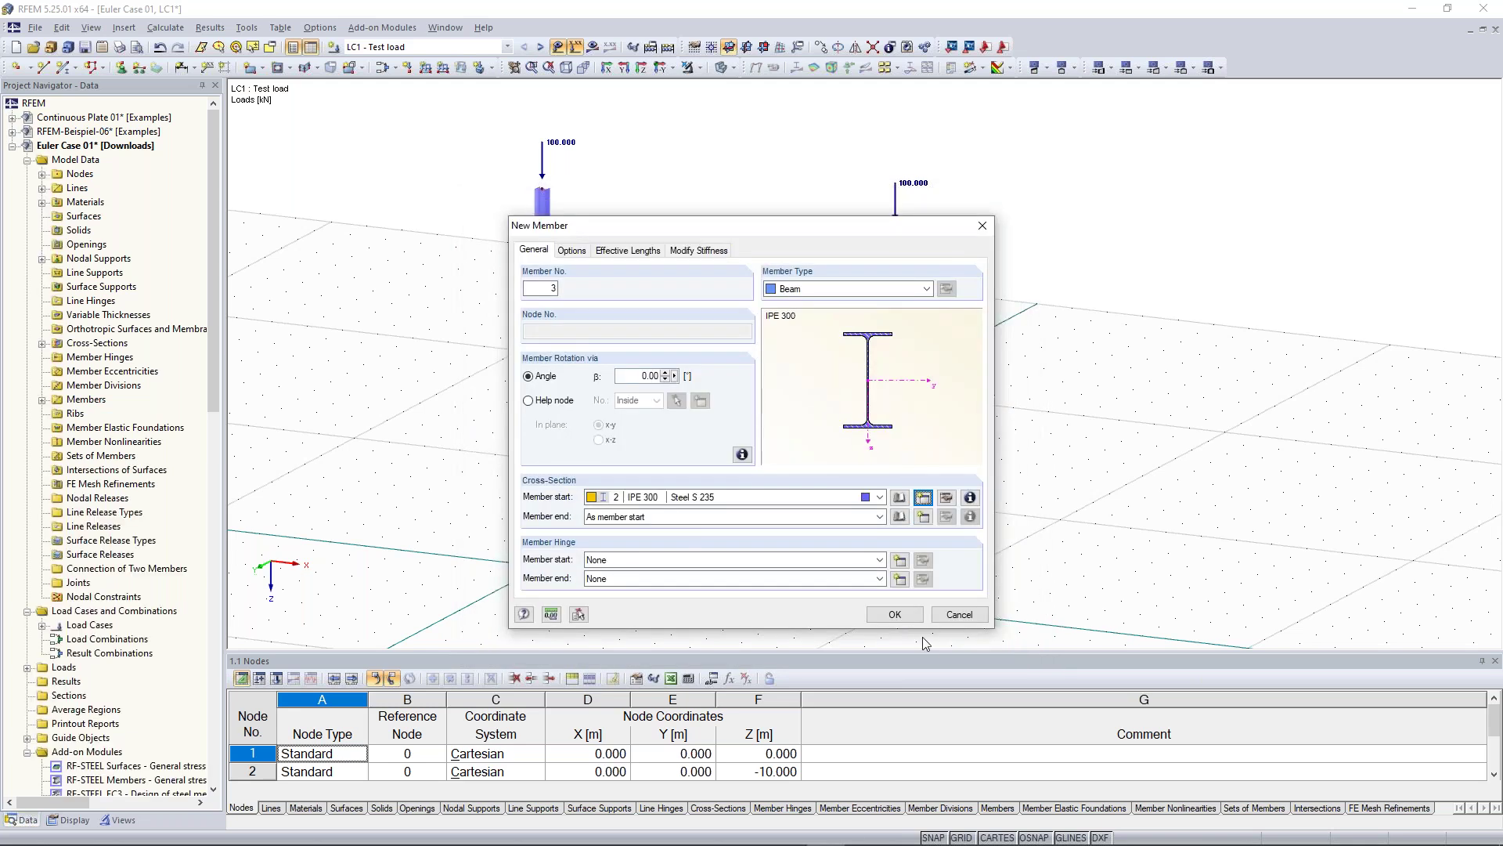
click(895, 614)
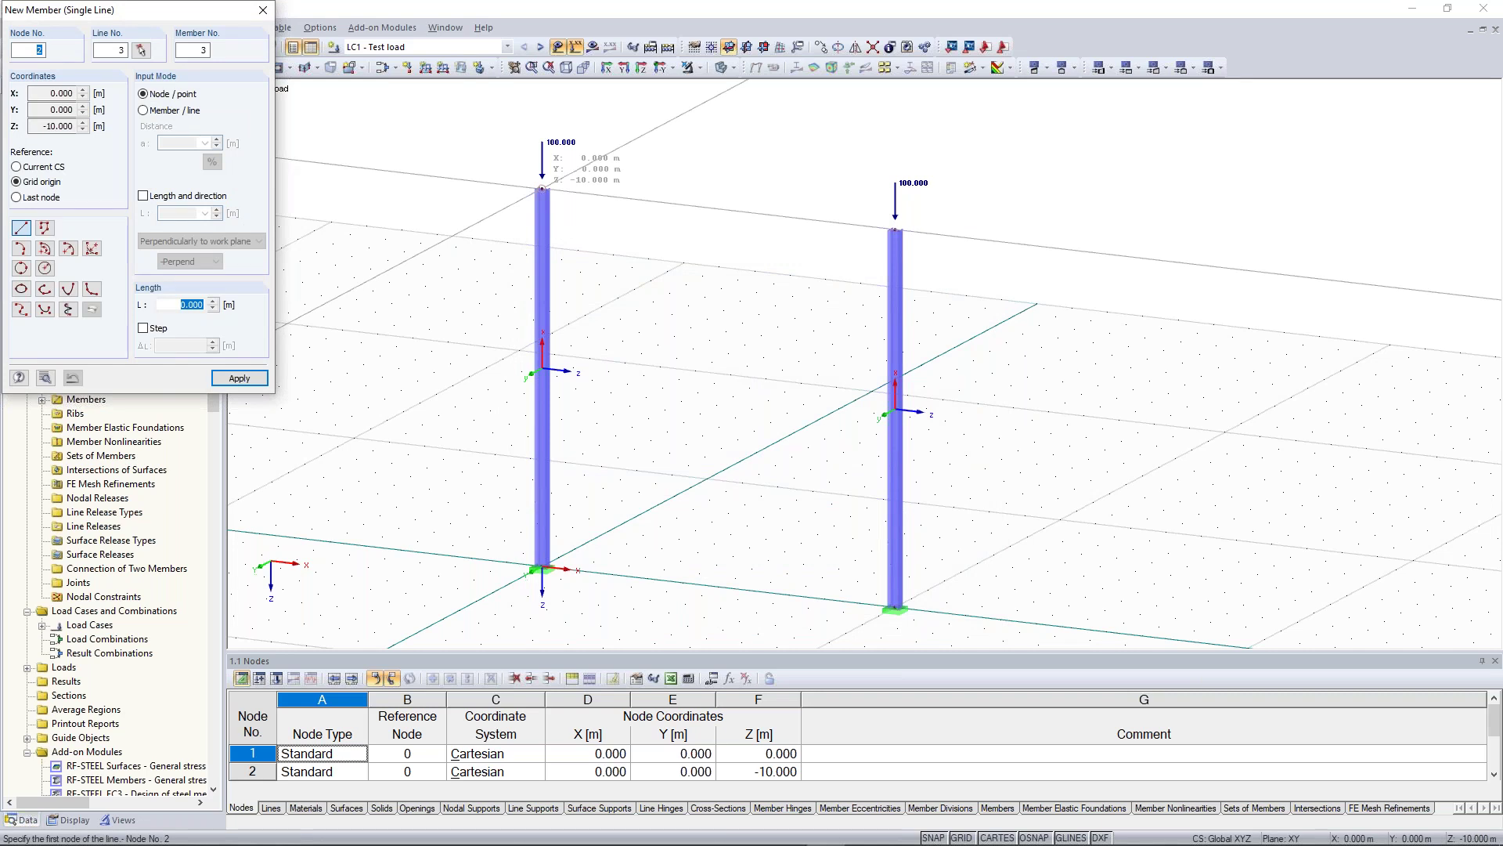
click(542, 187)
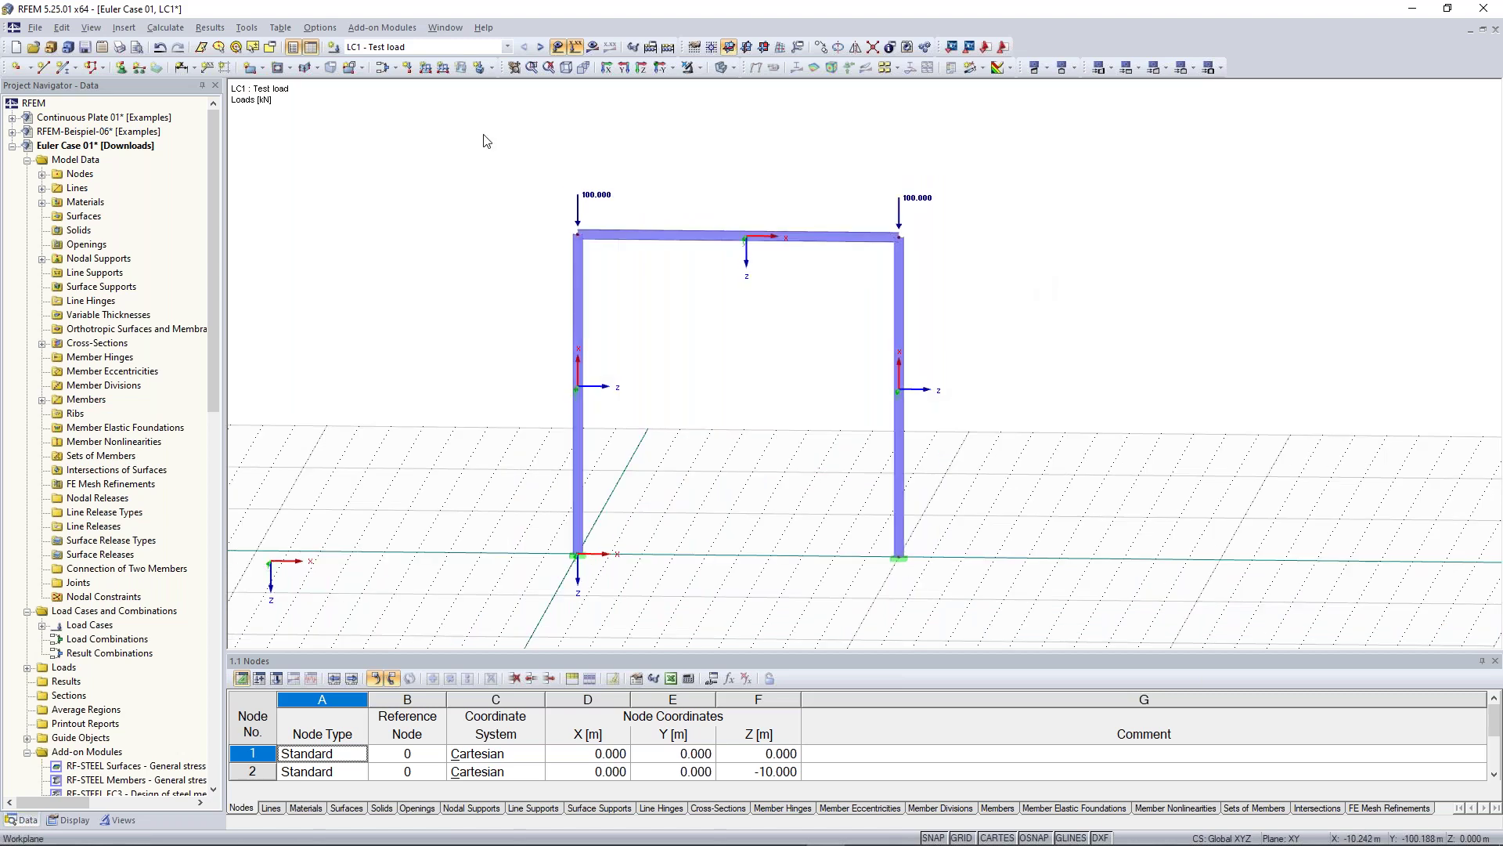
Step: Set the Z coordinate of both column-top nodes to 6 m
drag(482, 134, 965, 271)
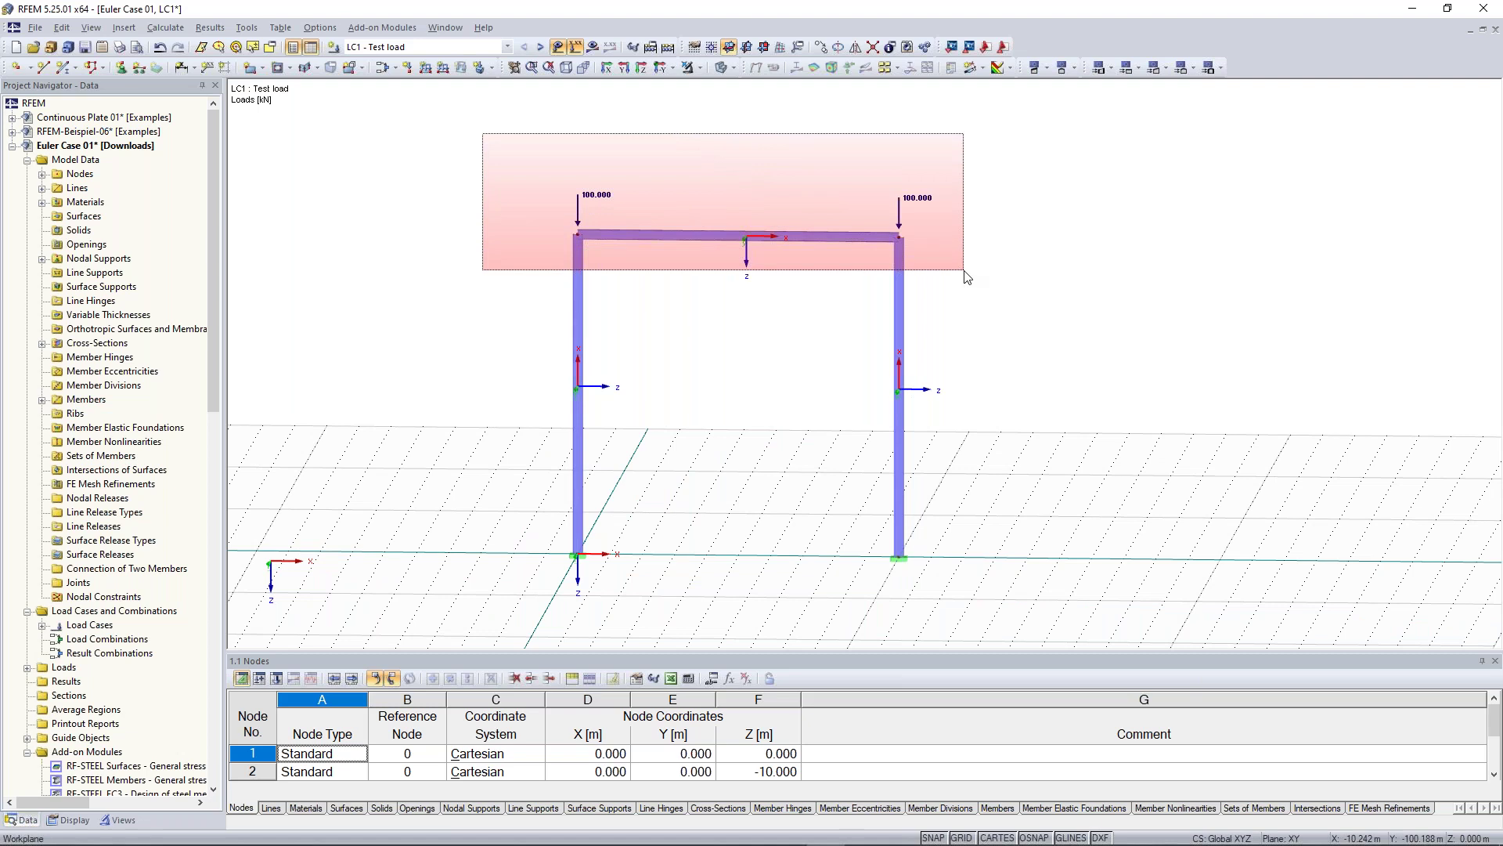
drag(967, 276, 967, 276)
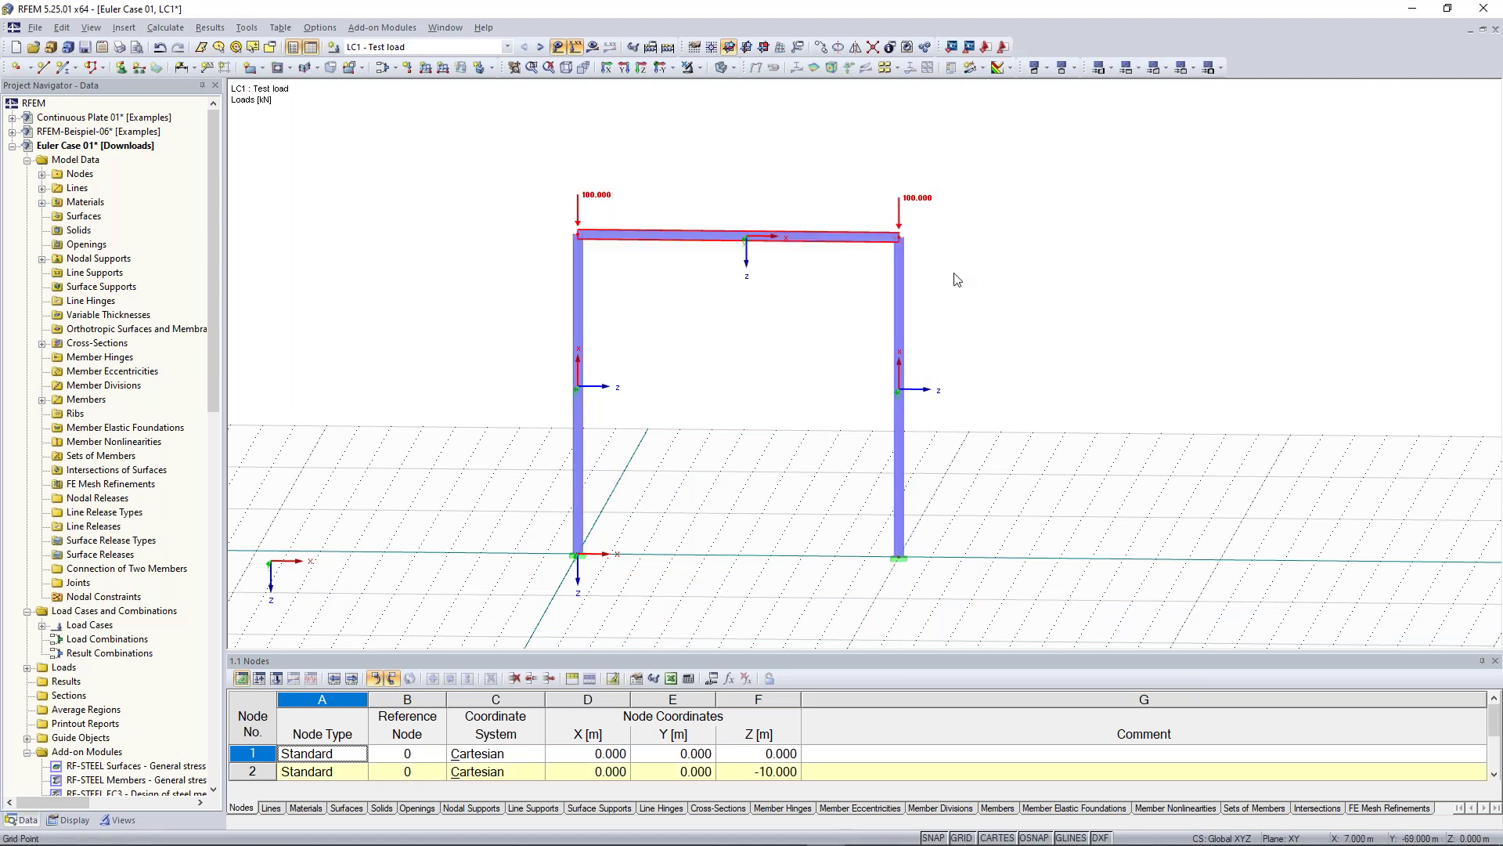
right_click(606, 245)
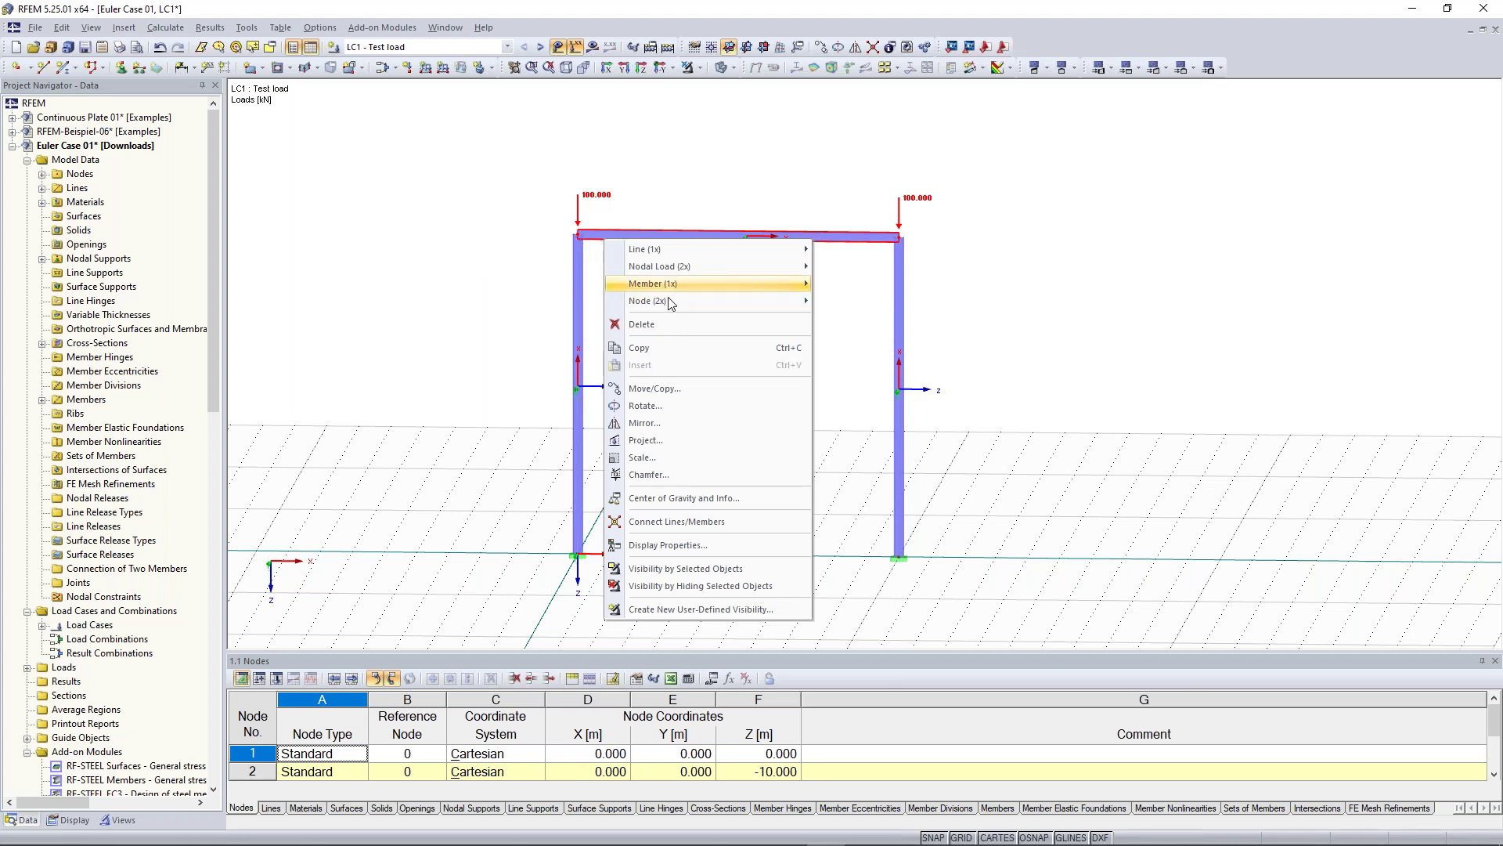
mouse_move(671, 307)
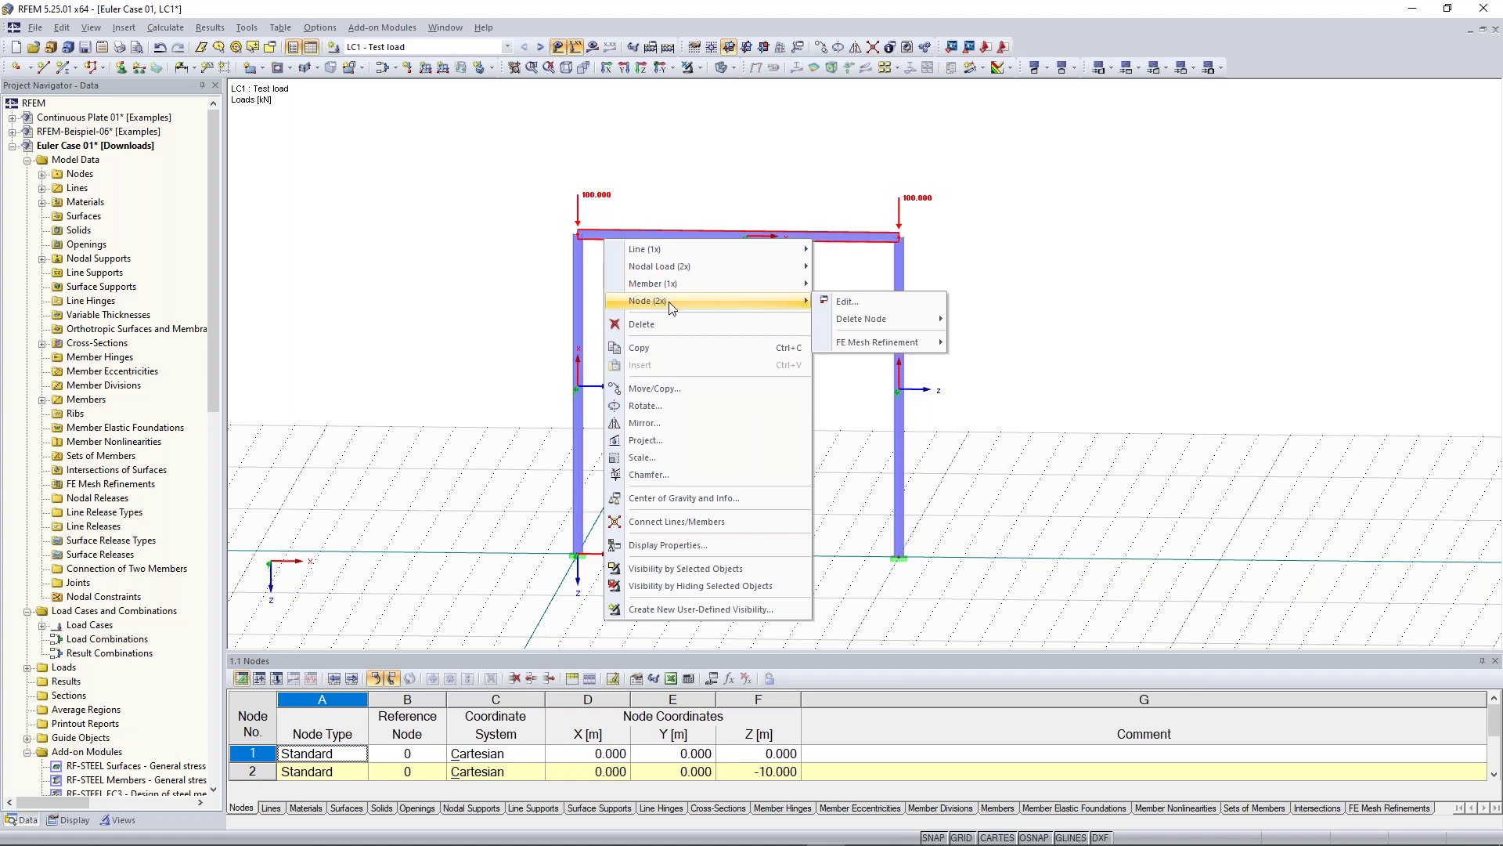
click(890, 304)
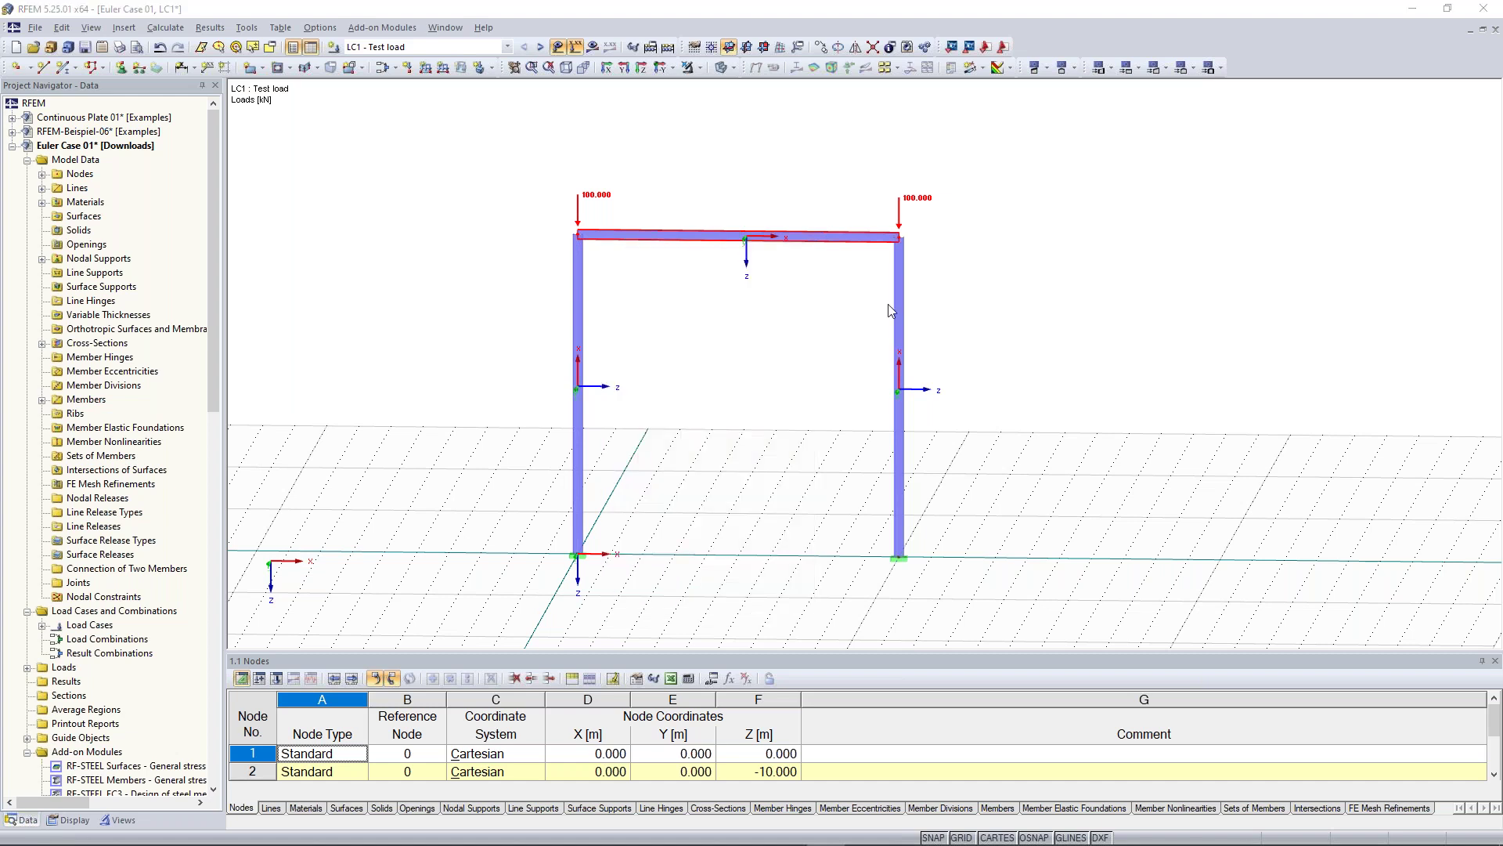
drag(721, 239, 1167, 156)
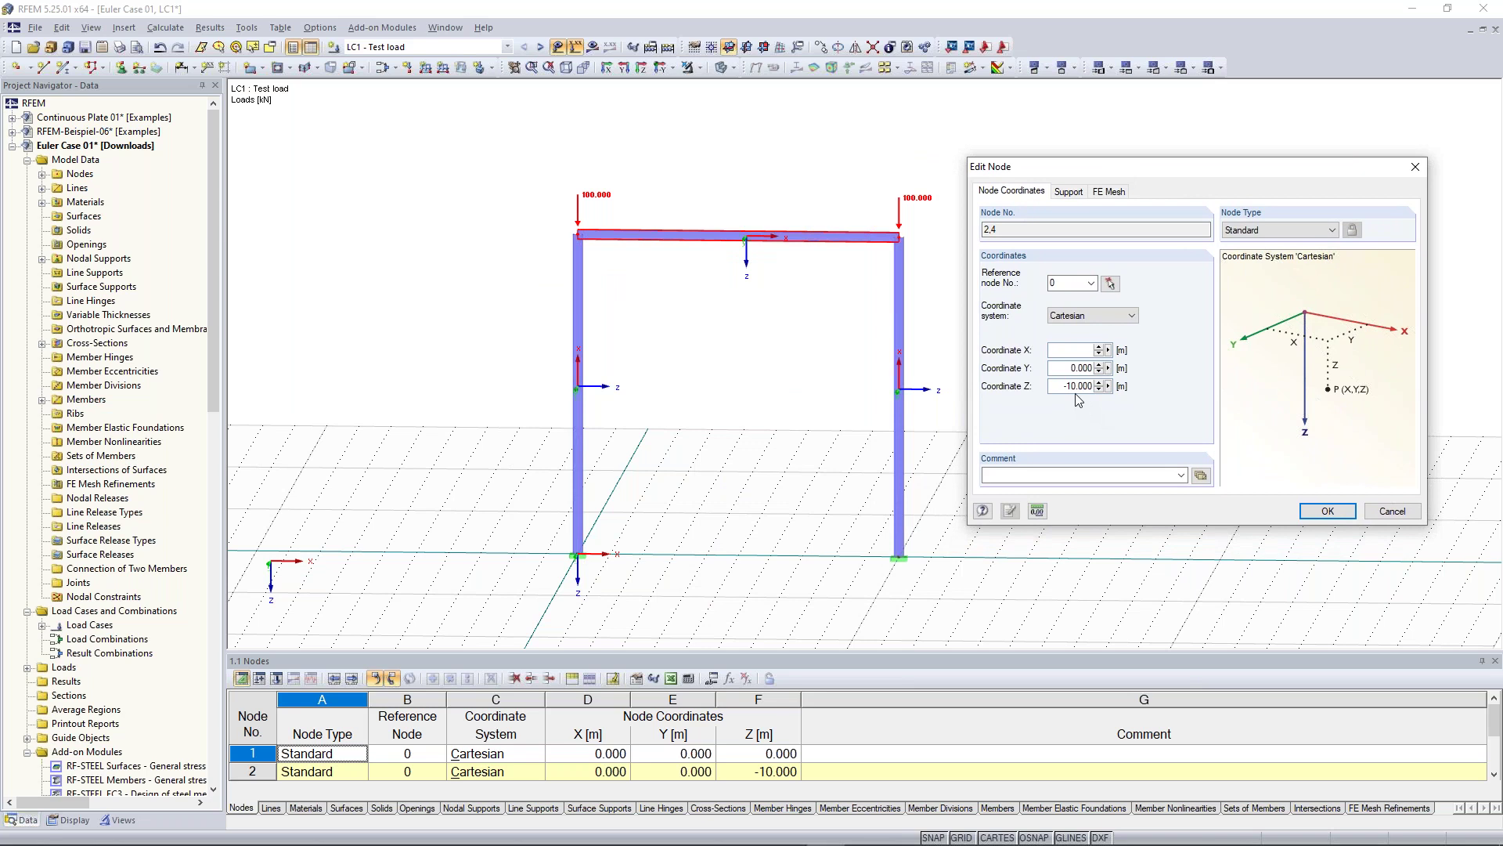
key(Tab)
text(-6)
click(1327, 512)
scroll(1318, 509, down, 1)
scroll(1312, 501, down, 1)
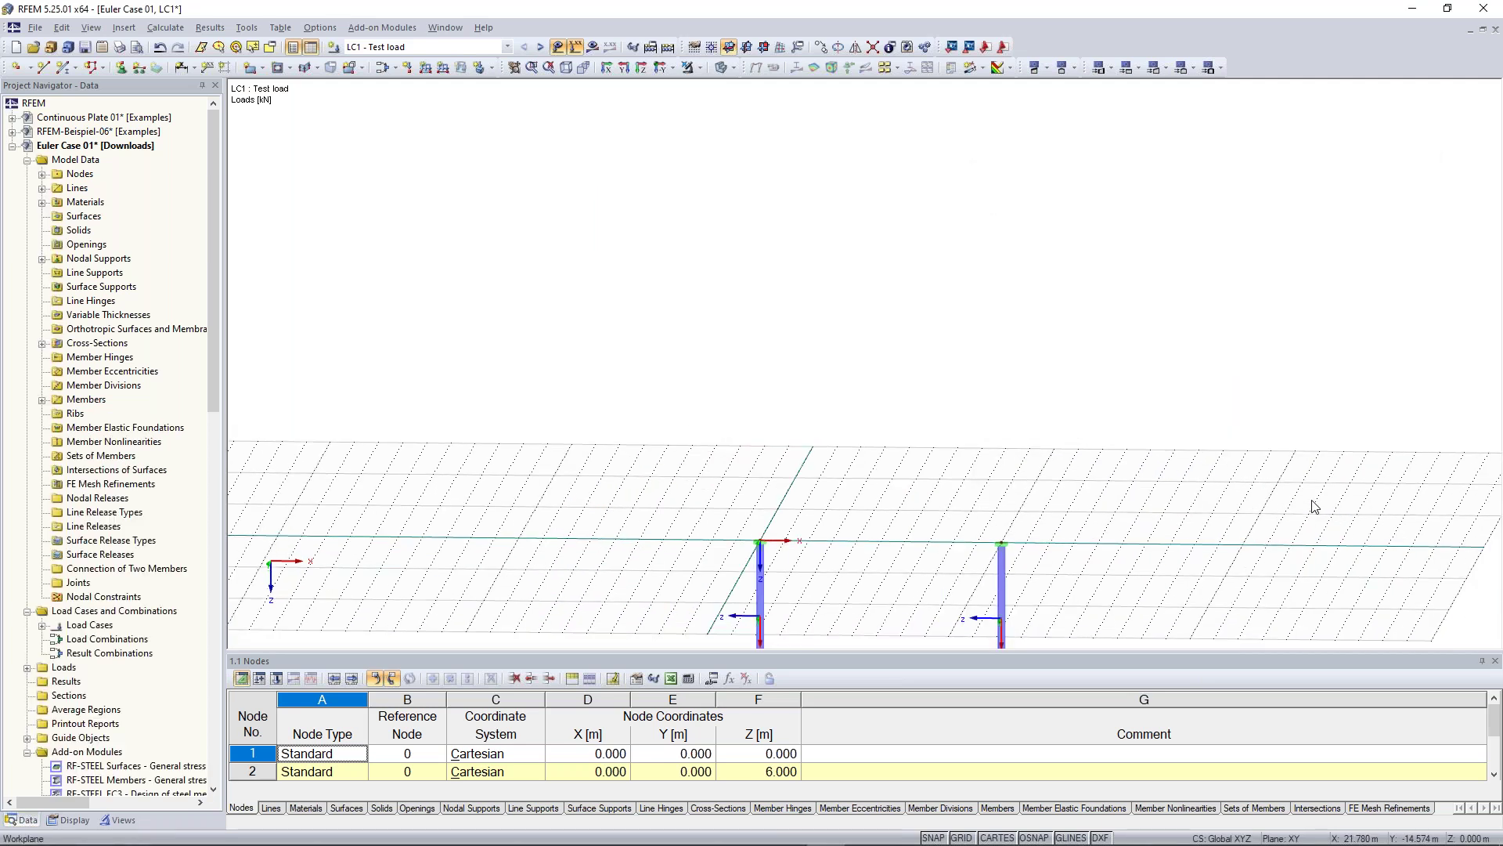
middle_drag(1177, 519, 1178, 310)
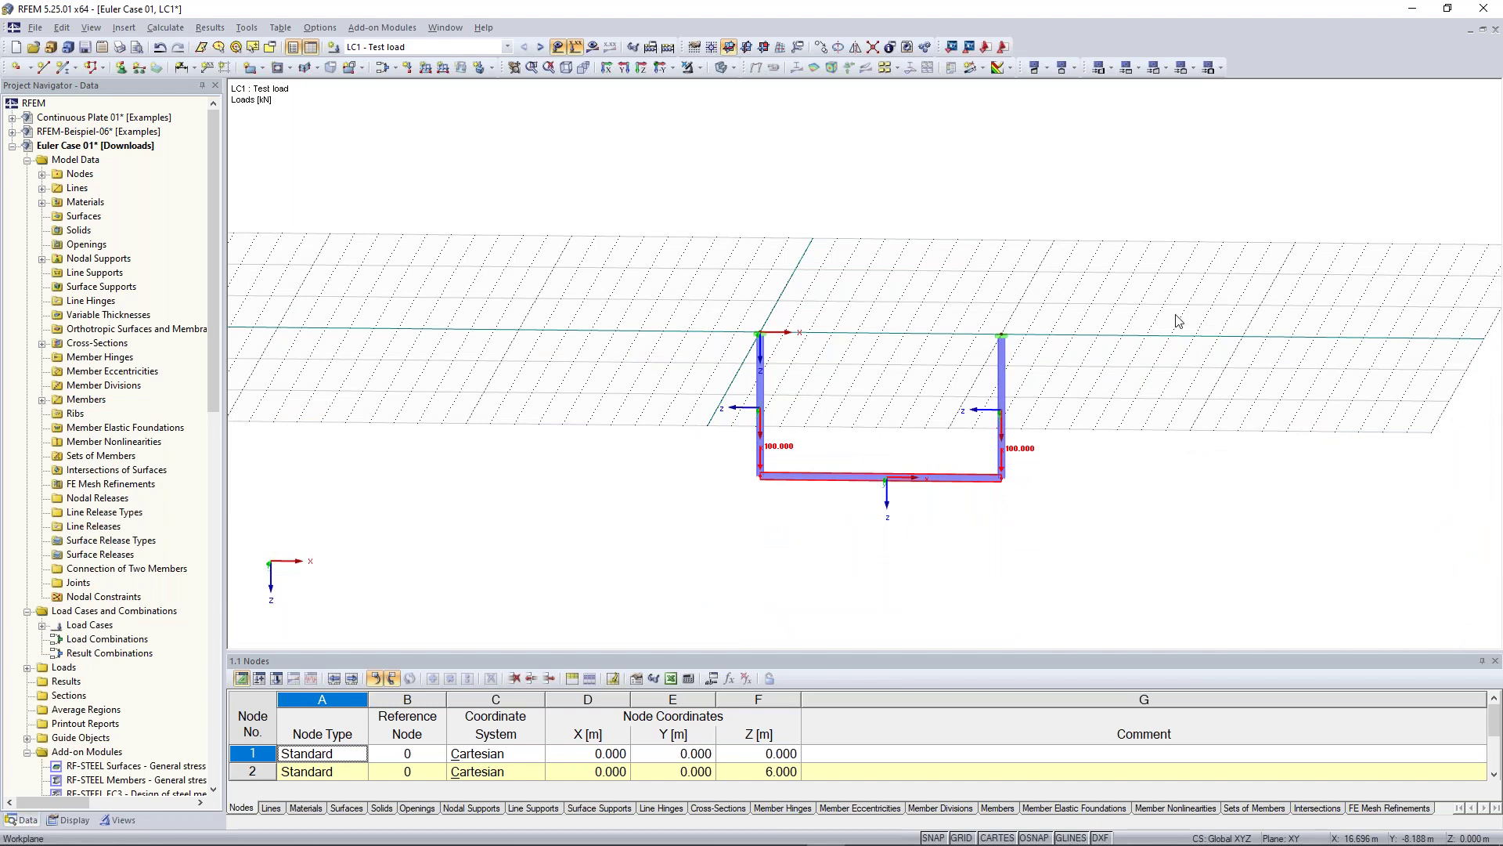
Step: Edit the two selected beam end nodes together and set their Z coordinate to -6 m
right_click(1002, 480)
mouse_move(1120, 159)
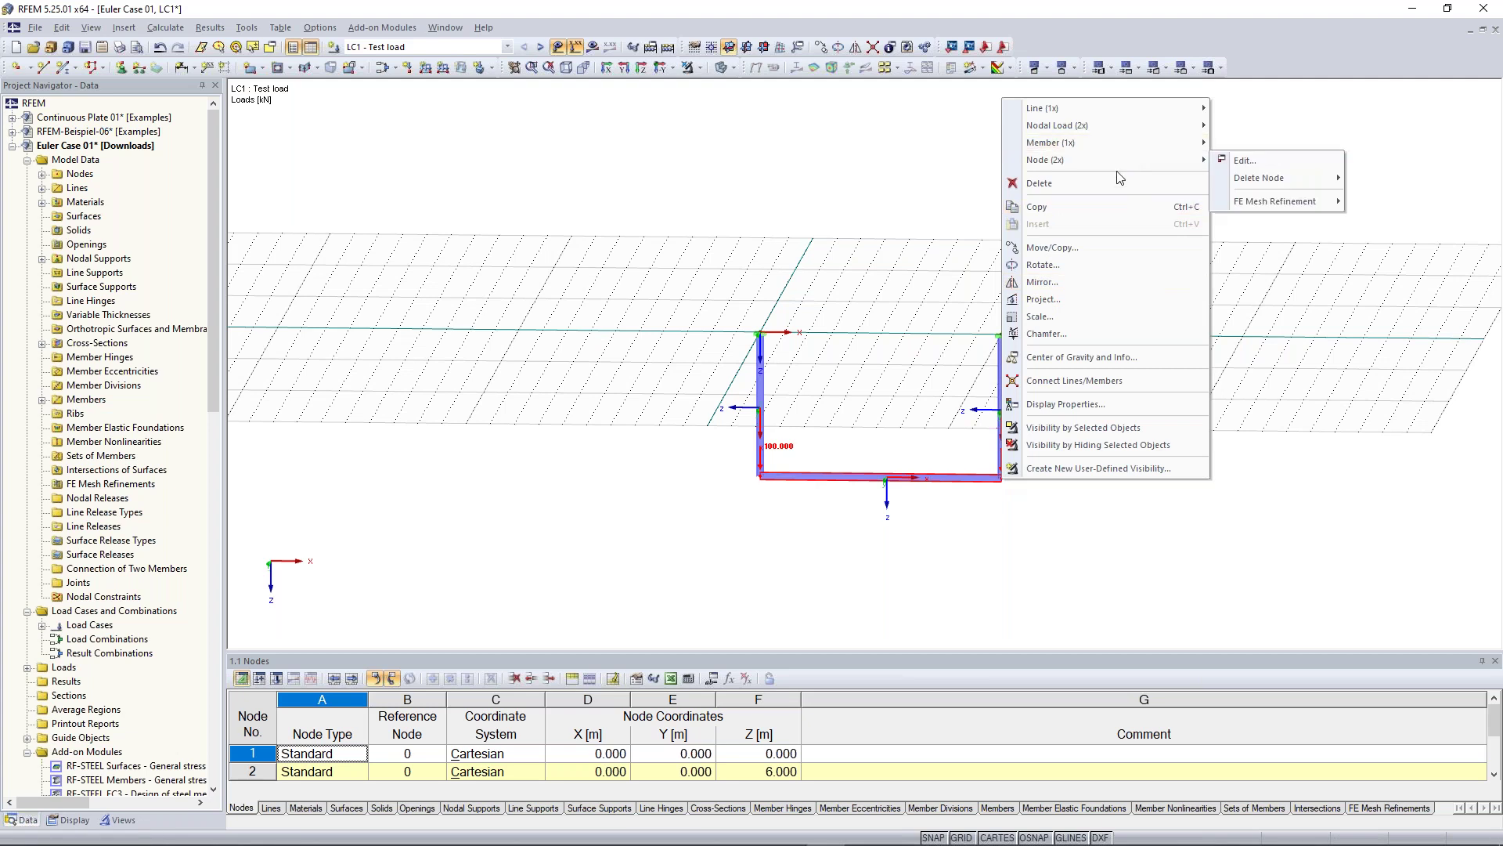
click(1239, 161)
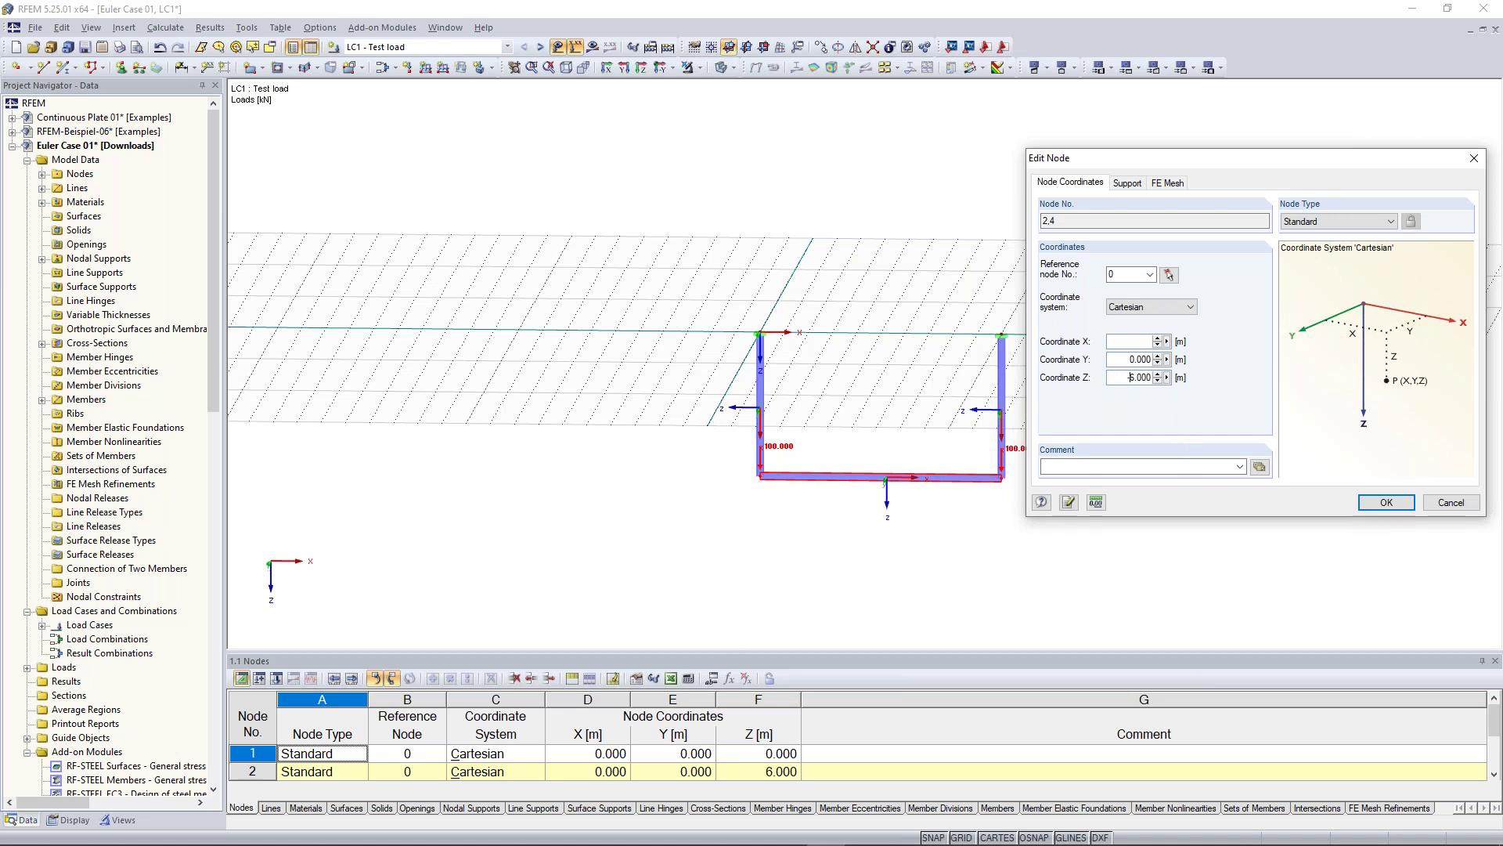
click(1385, 503)
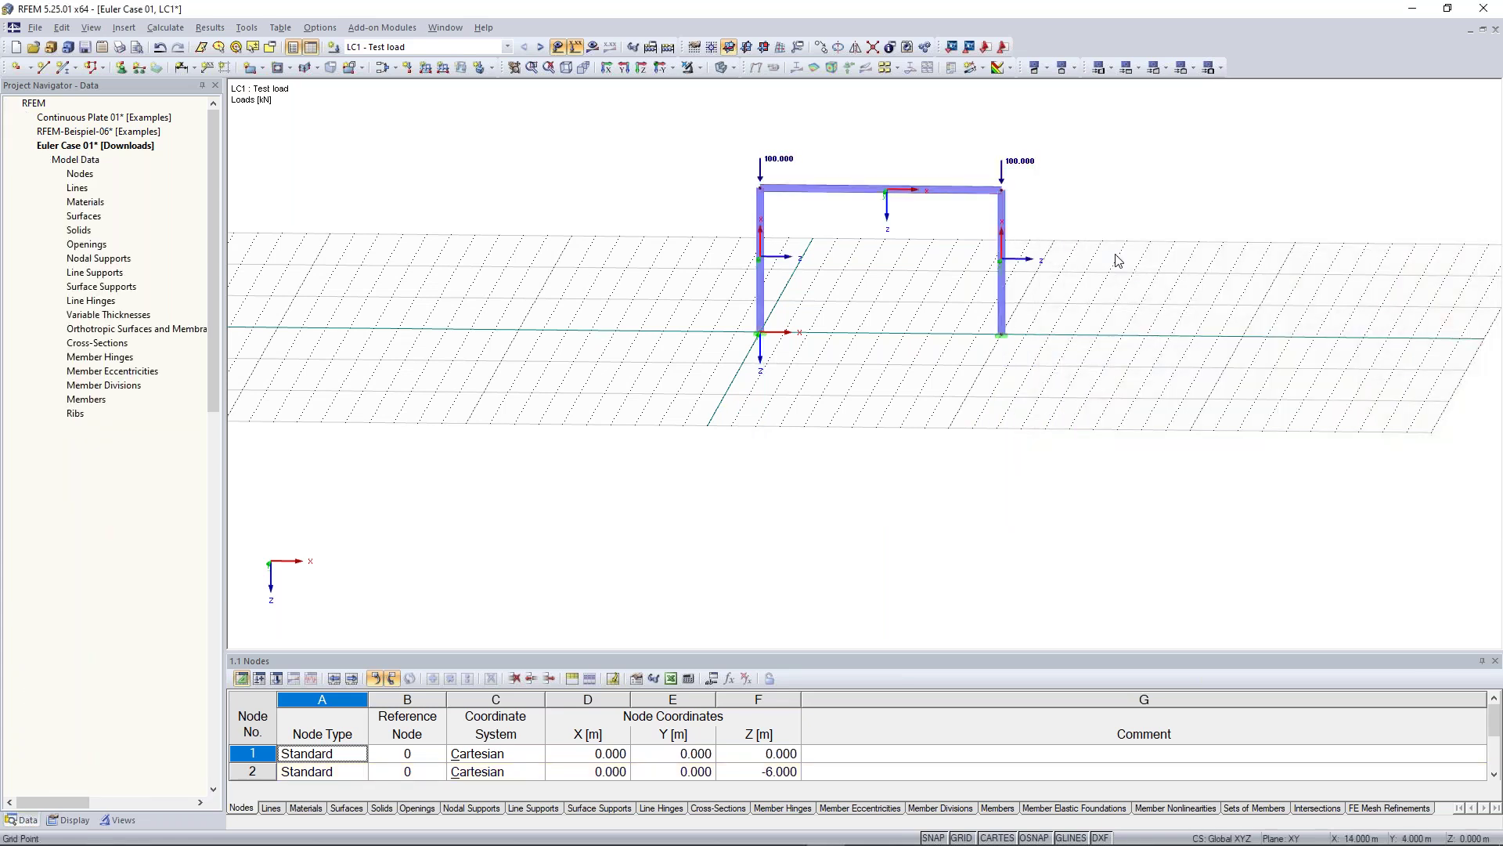
scroll(813, 374, up, 1)
ctrl+middle_drag(807, 365, 828, 333)
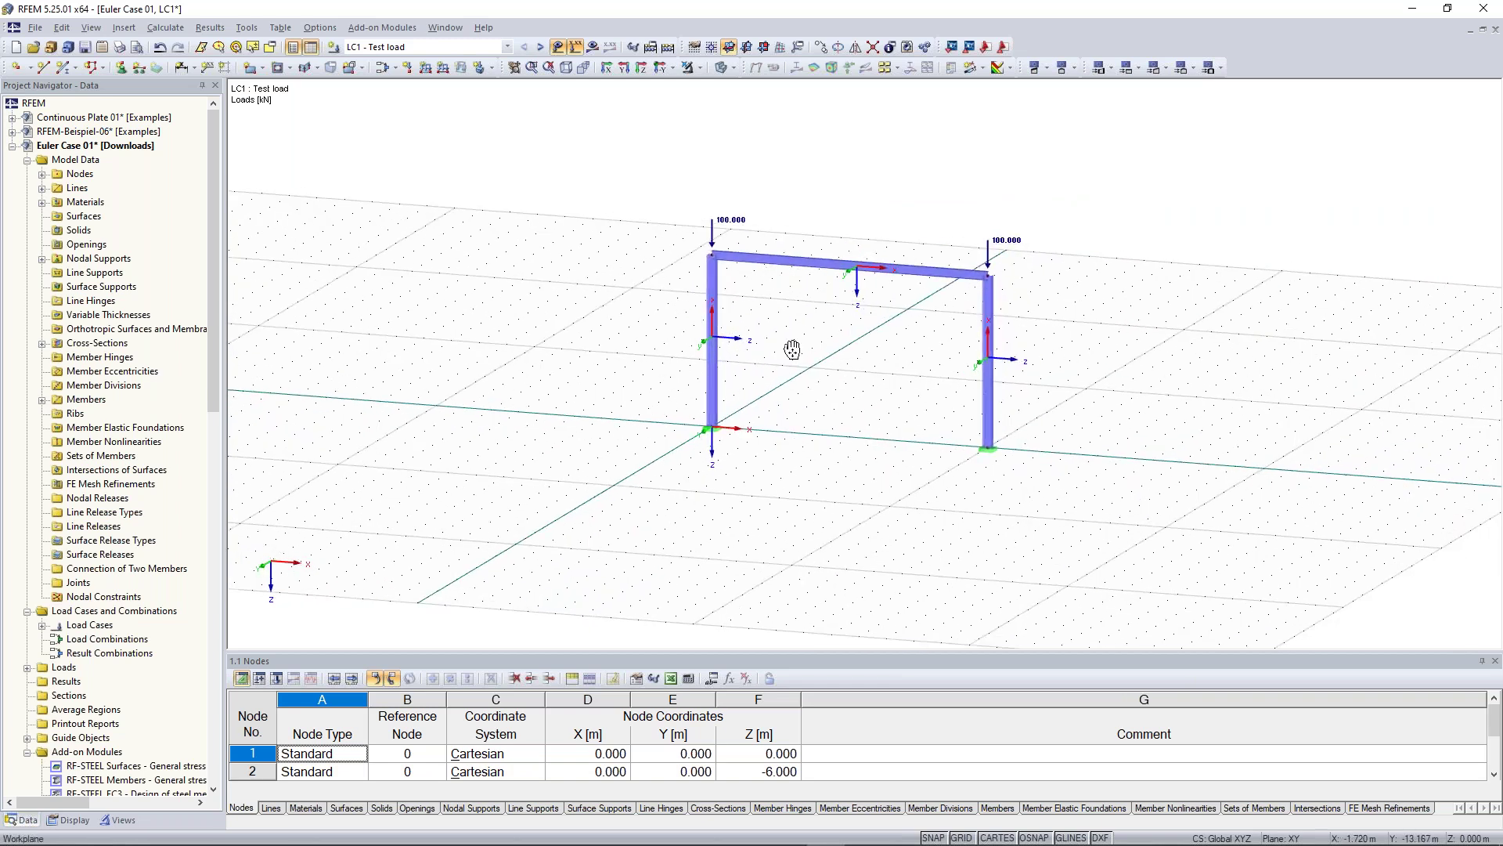
scroll(793, 350, up, 1)
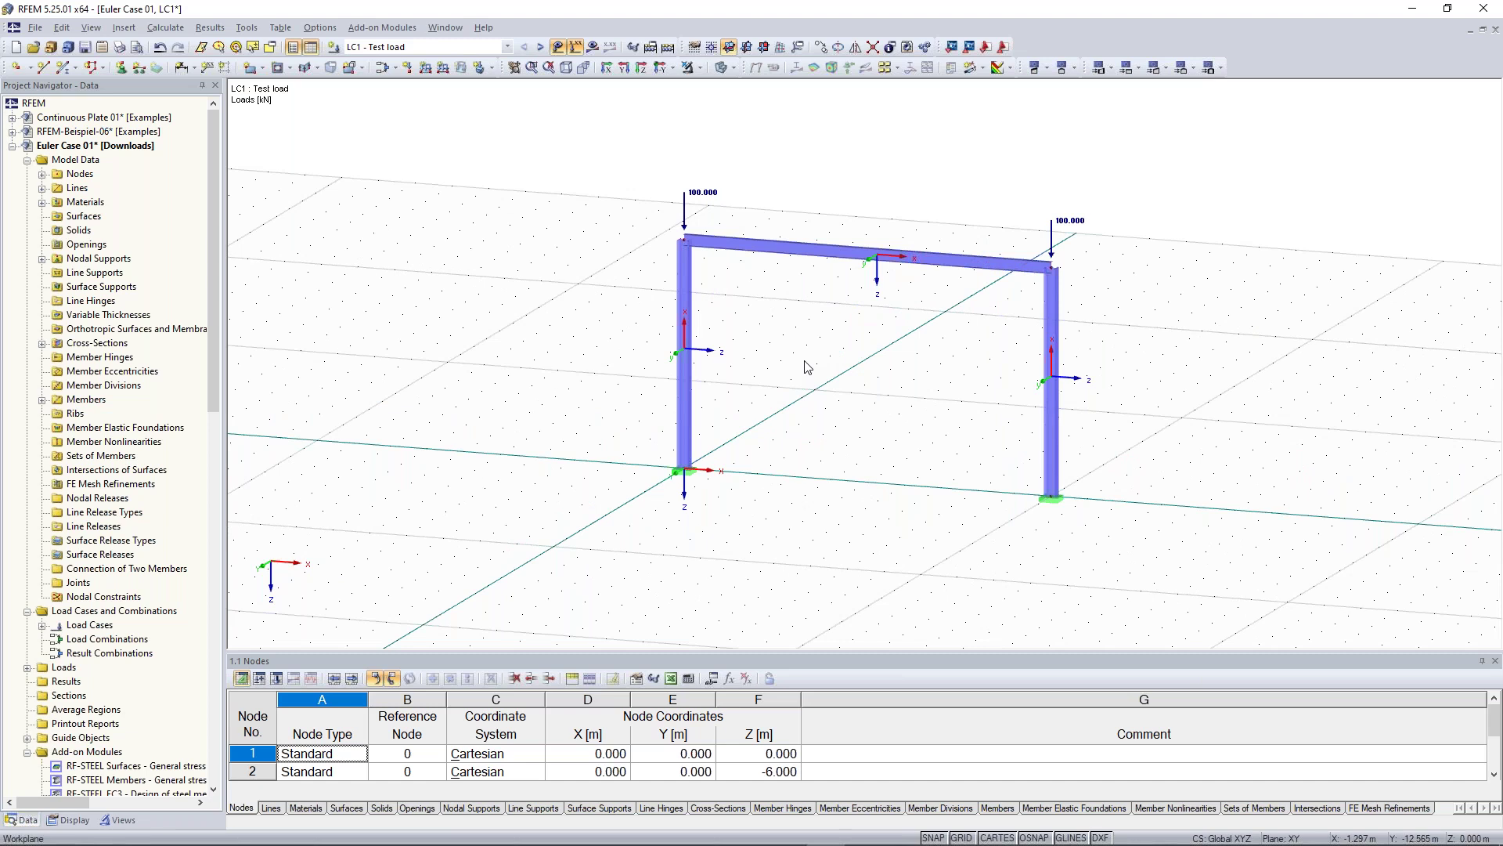
Step: Run the RF-STABILITY analysis for the portal frame and display the first eigenvector on the model to examine its out-of-plane shape
ctrl+middle_drag(808, 366, 781, 321)
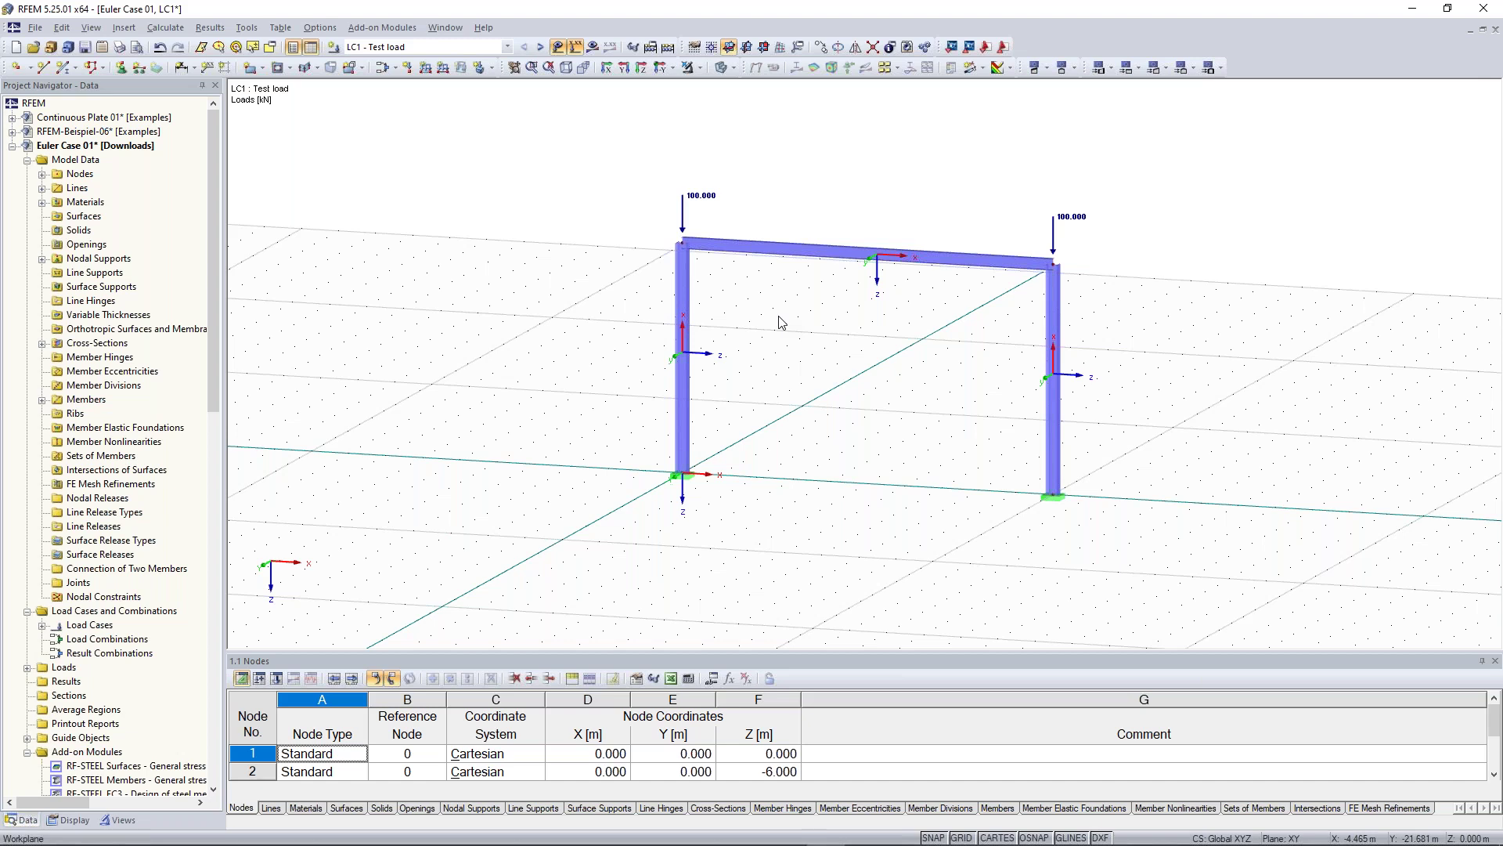
scroll(133, 548, down, 20)
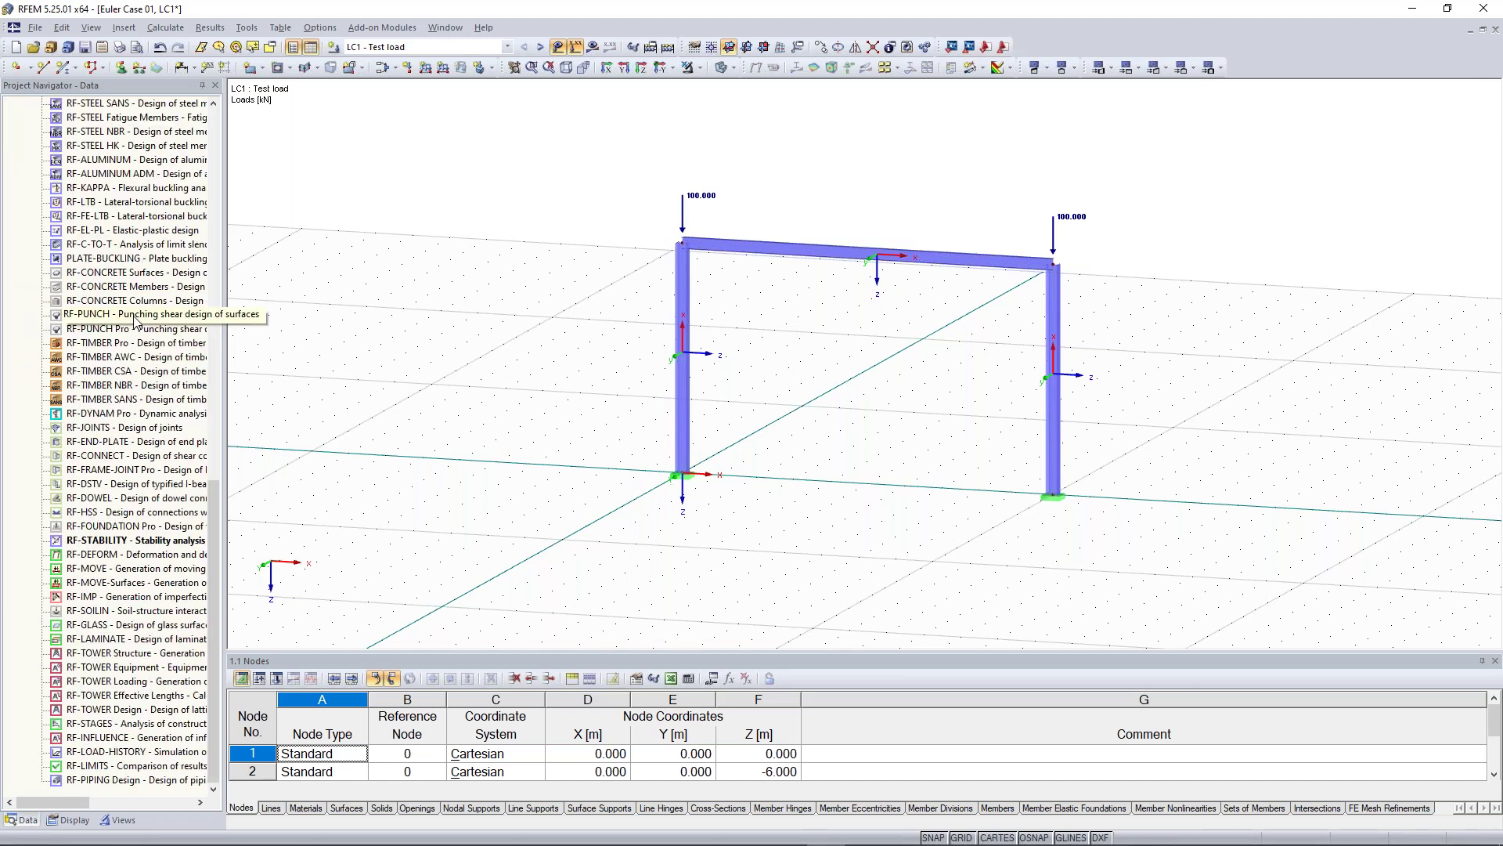
double_click(134, 541)
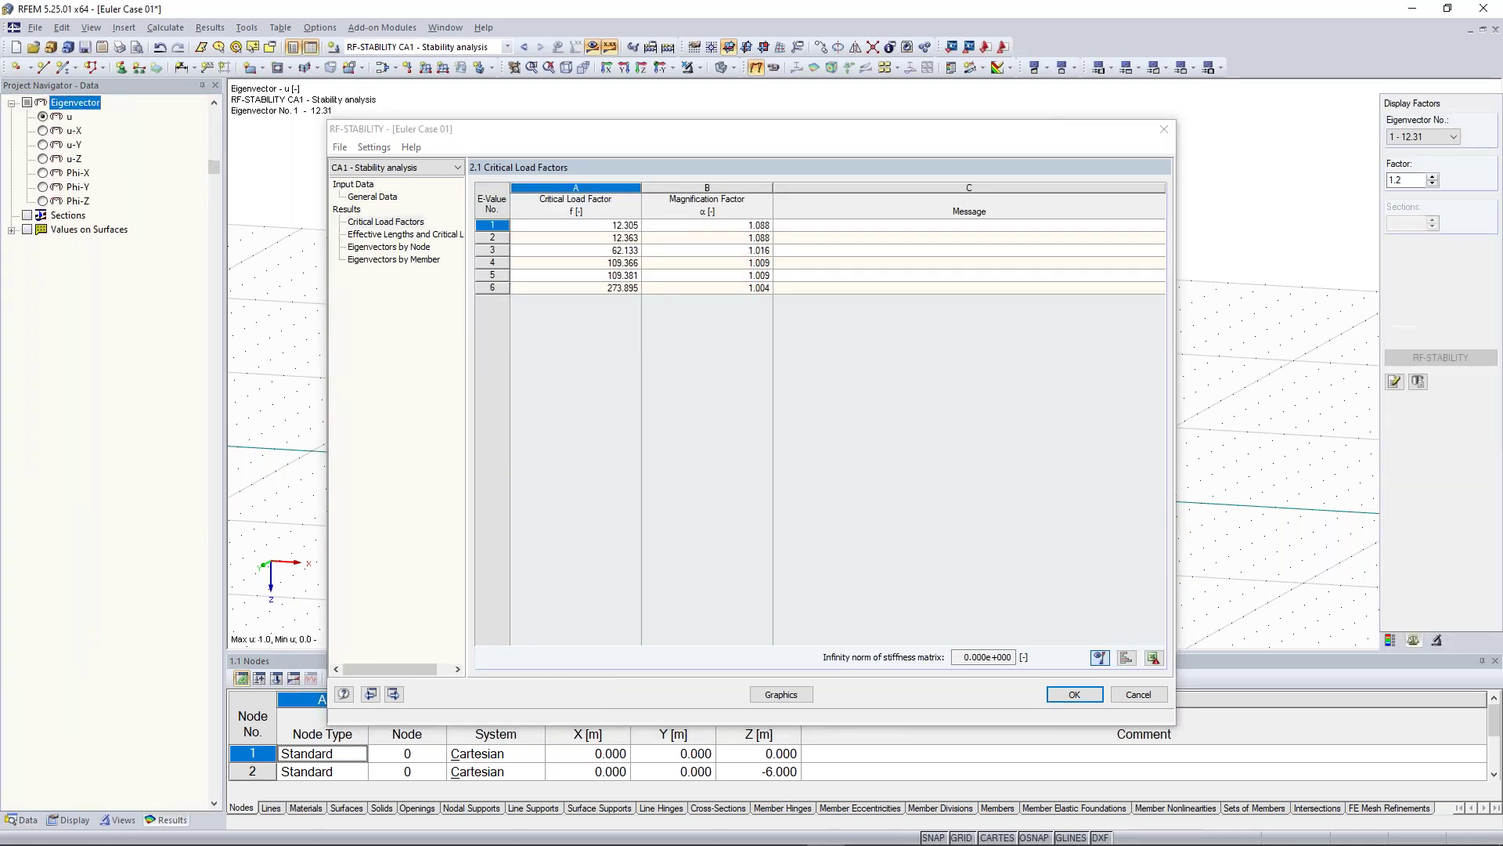
click(781, 695)
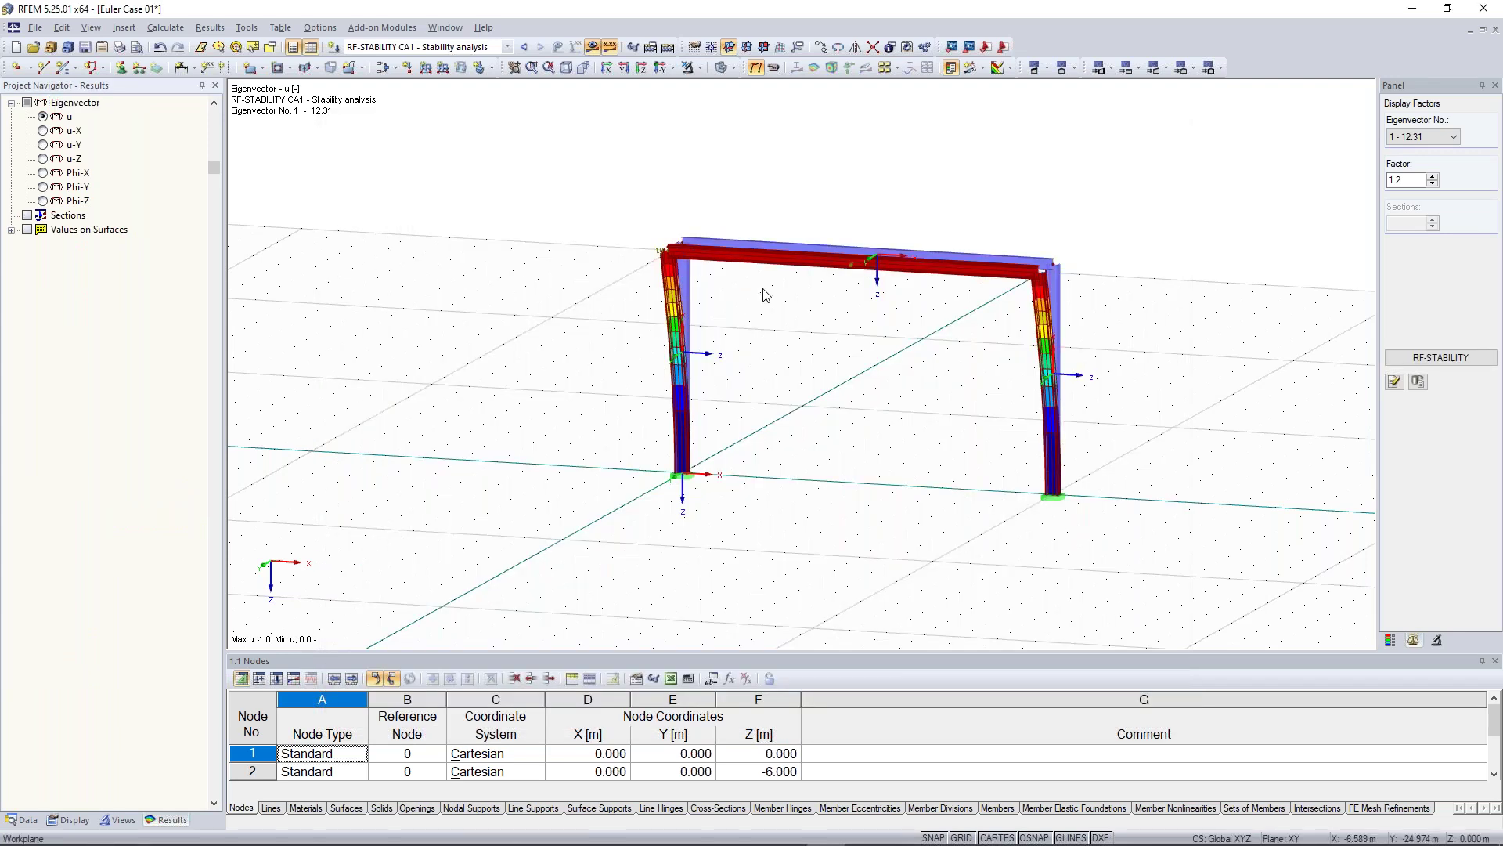
ctrl+middle_drag(924, 276, 733, 268)
scroll(1043, 235, up, 1)
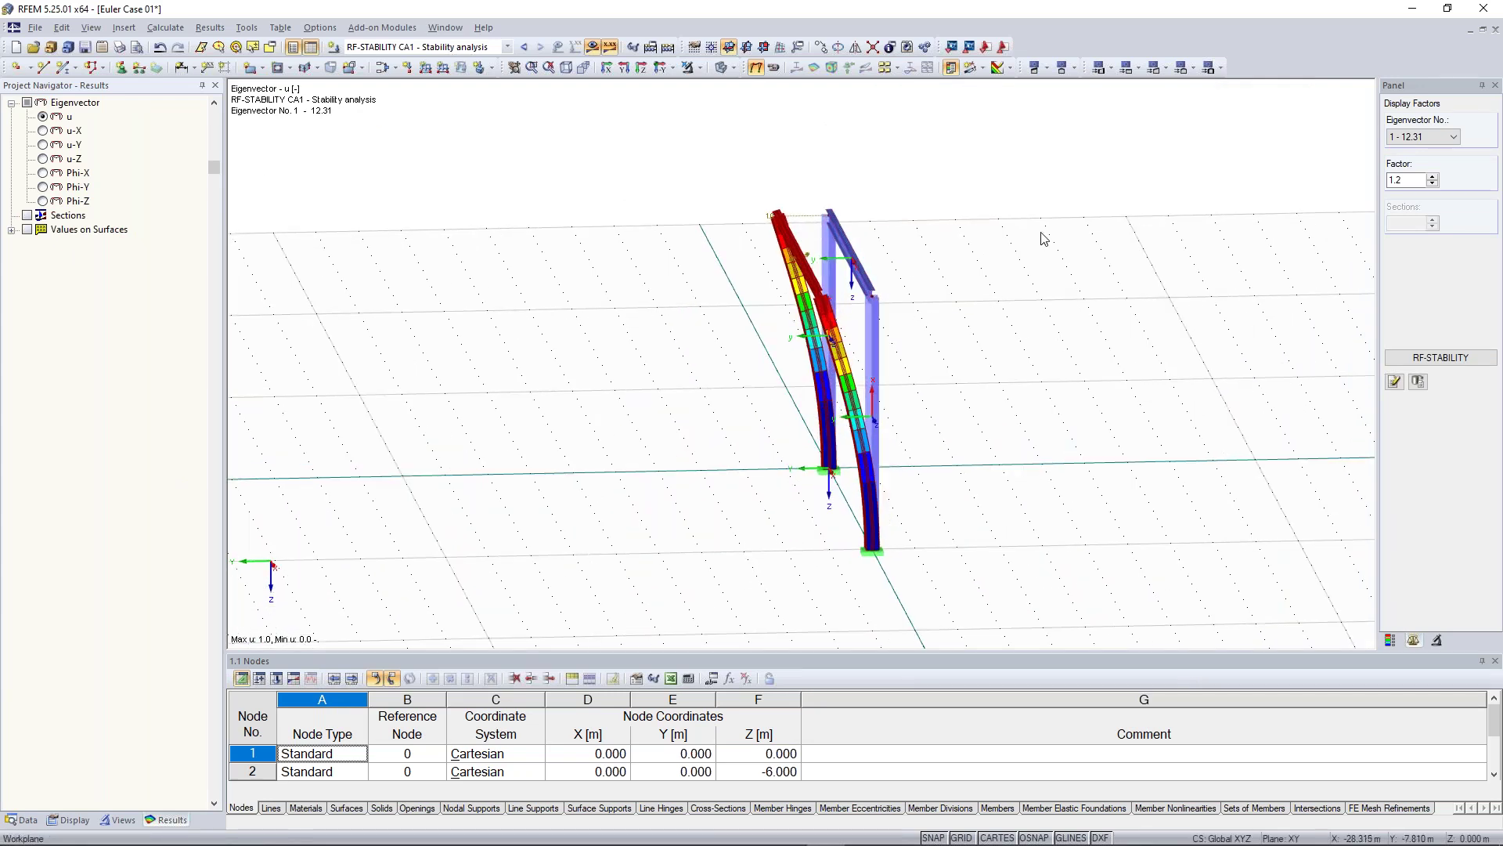
ctrl+middle_drag(648, 339, 710, 345)
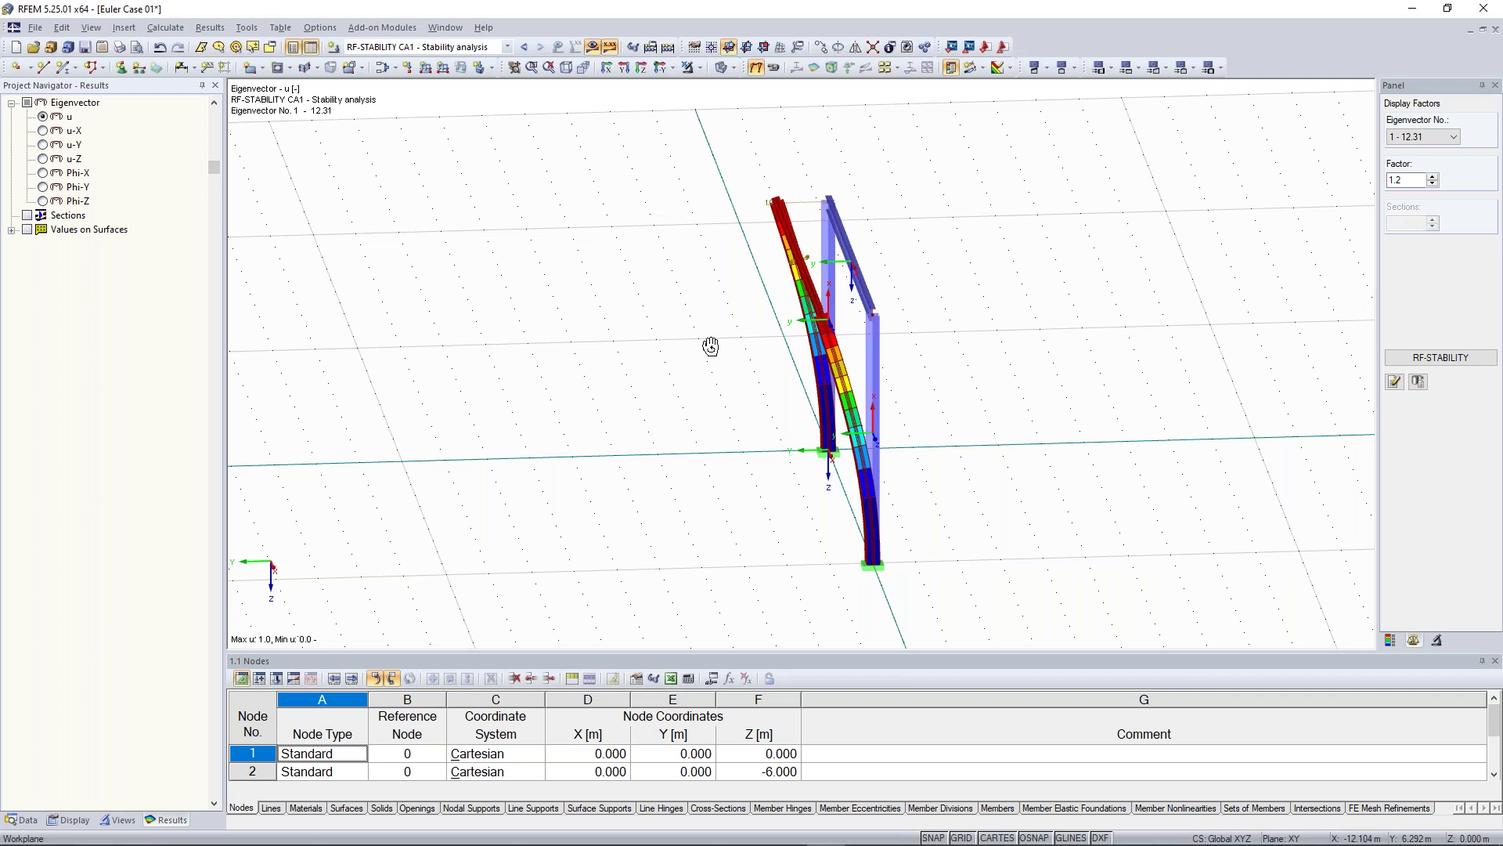
ctrl+middle_drag(710, 345, 658, 348)
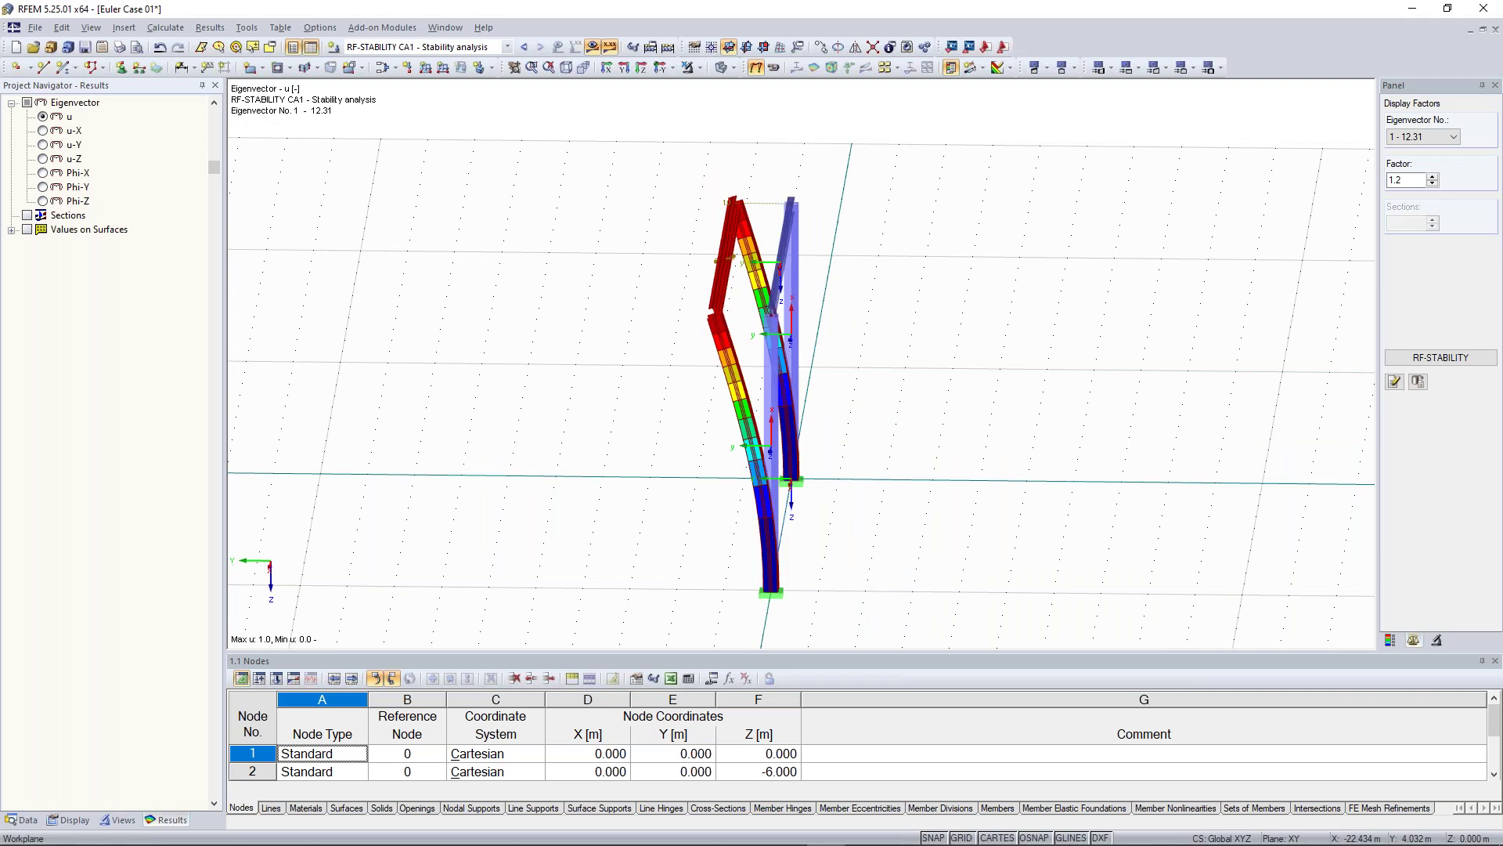
Step: Display eigenvectors 2, 3 and 4 of the portal frame one after another and examine each buckling shape in 3D
click(1427, 138)
click(1423, 161)
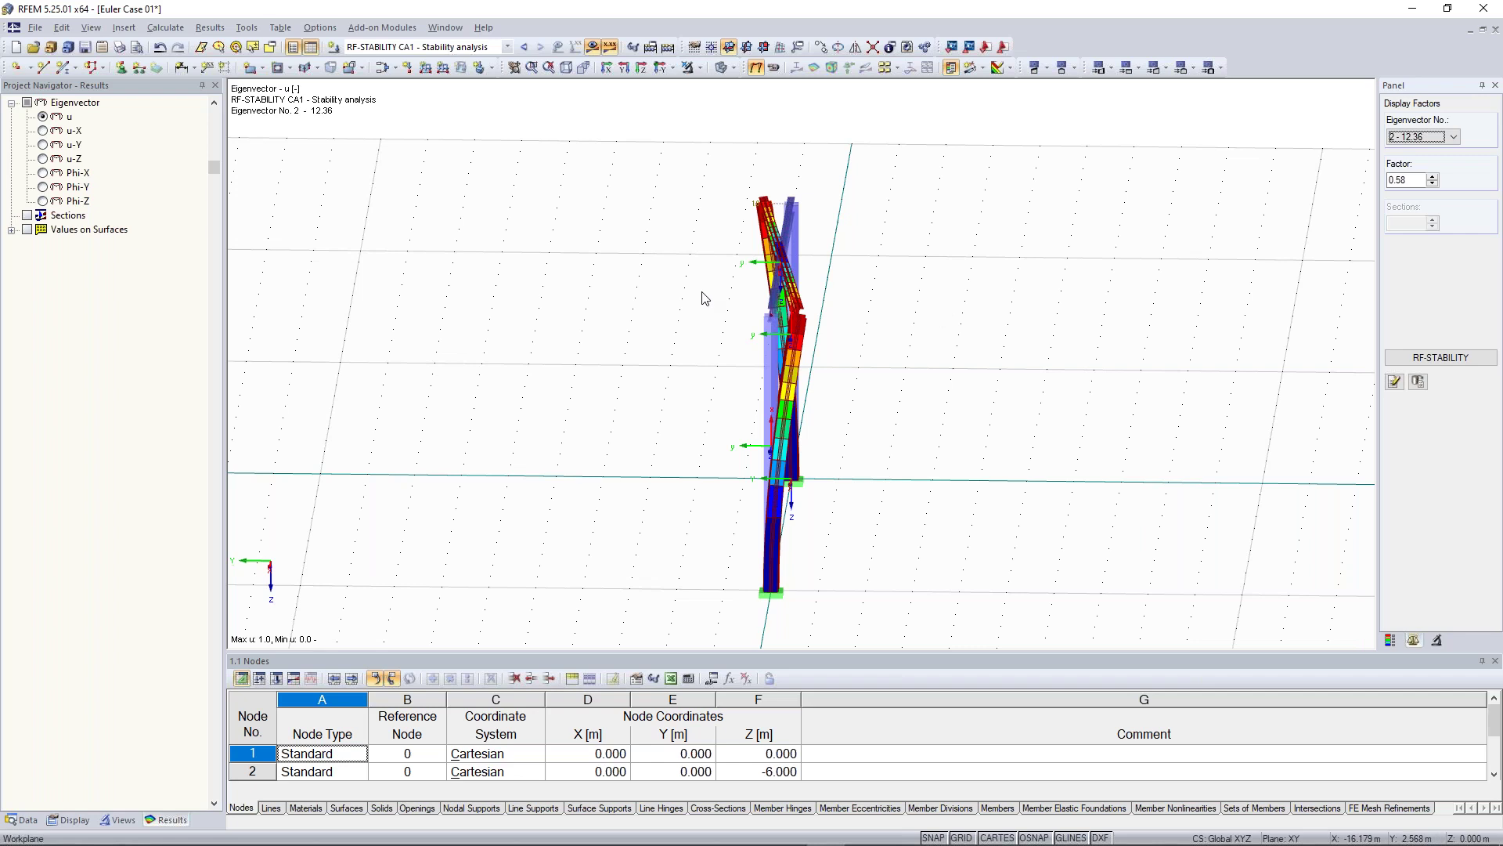
ctrl+middle_drag(913, 349, 1067, 351)
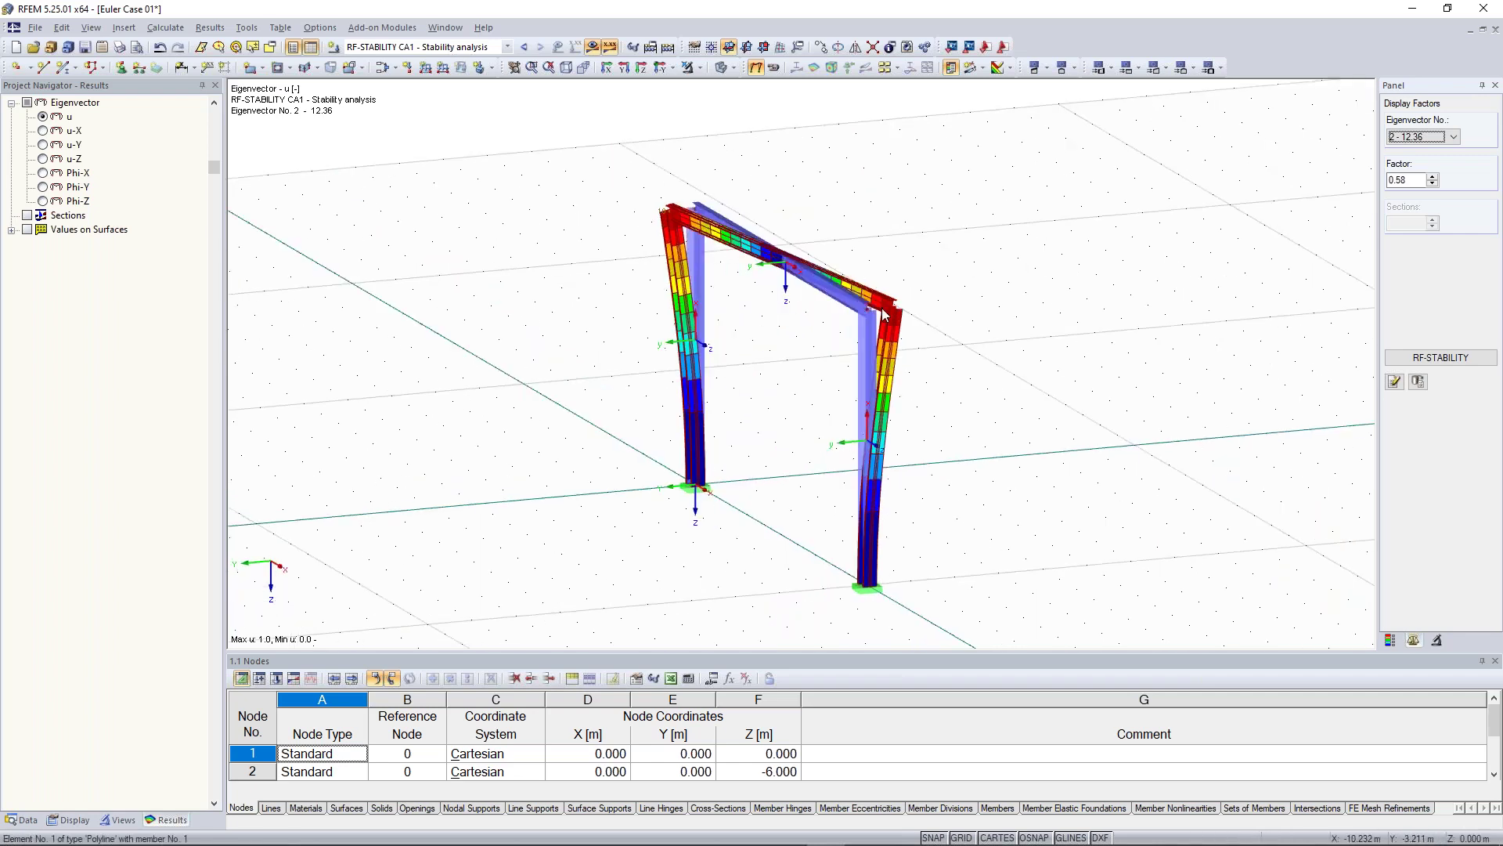
scroll(781, 394, up, 1)
scroll(780, 393, down, 2)
middle_drag(747, 424, 755, 414)
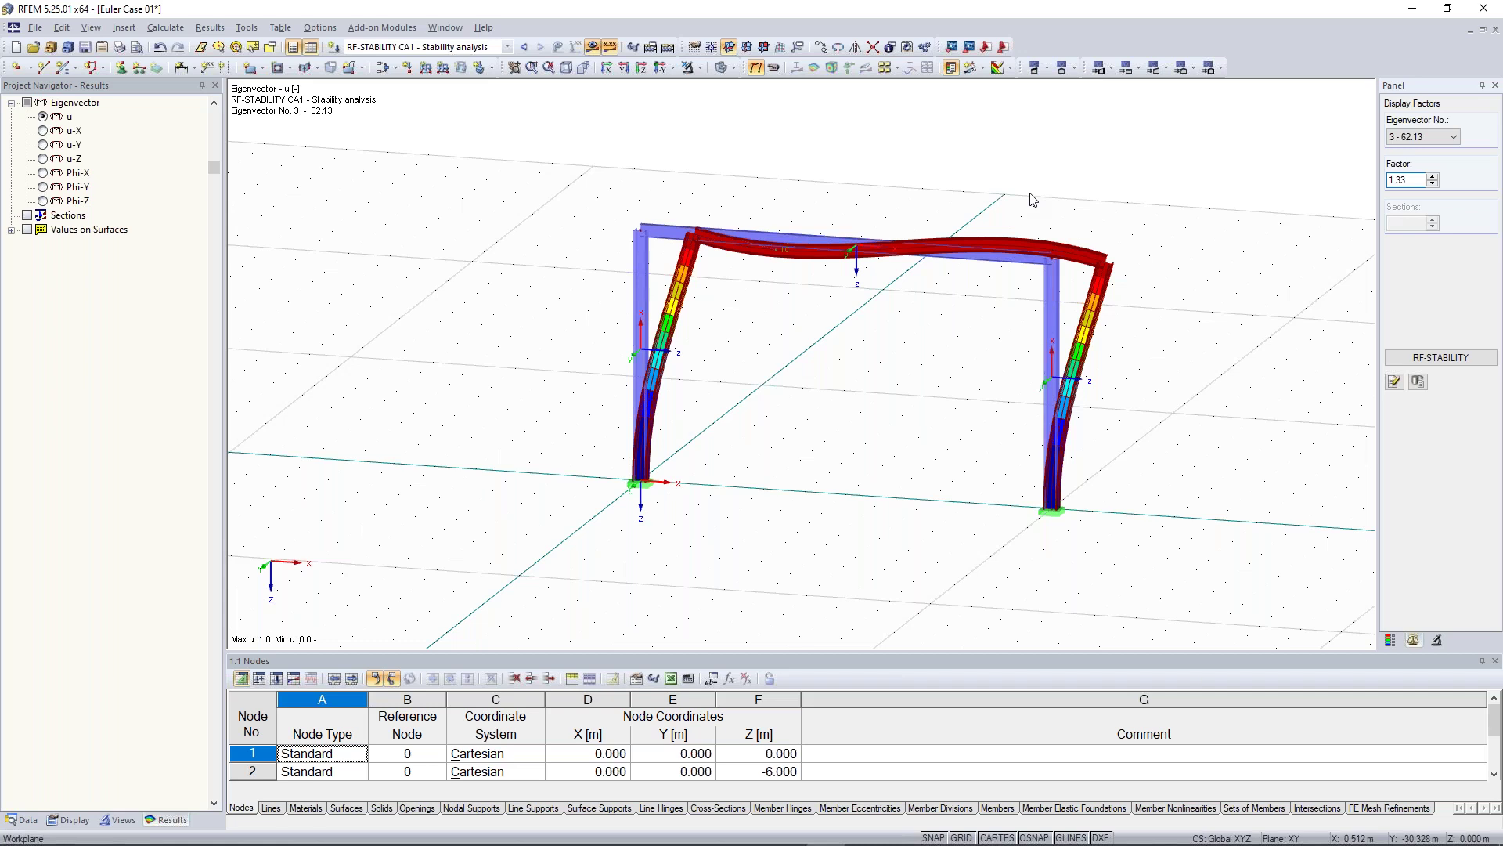
click(1453, 136)
click(1417, 179)
ctrl+middle_drag(1172, 314, 1097, 290)
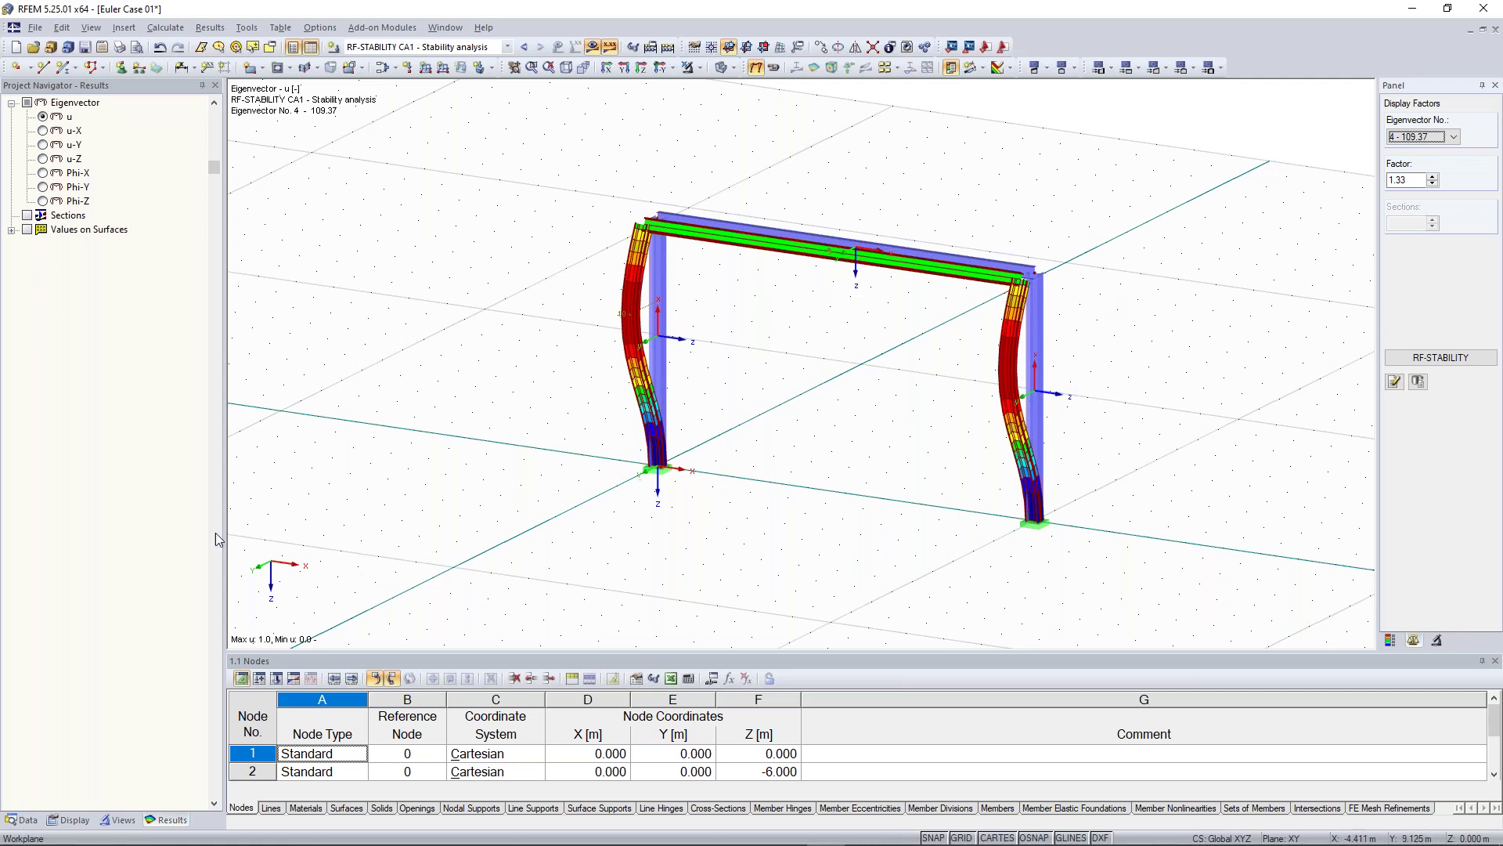
Step: Change the Euler Case 01 model type to 2D - XZ (uX/uZ/φY) in the general data and accept the loss of one dimension
click(28, 819)
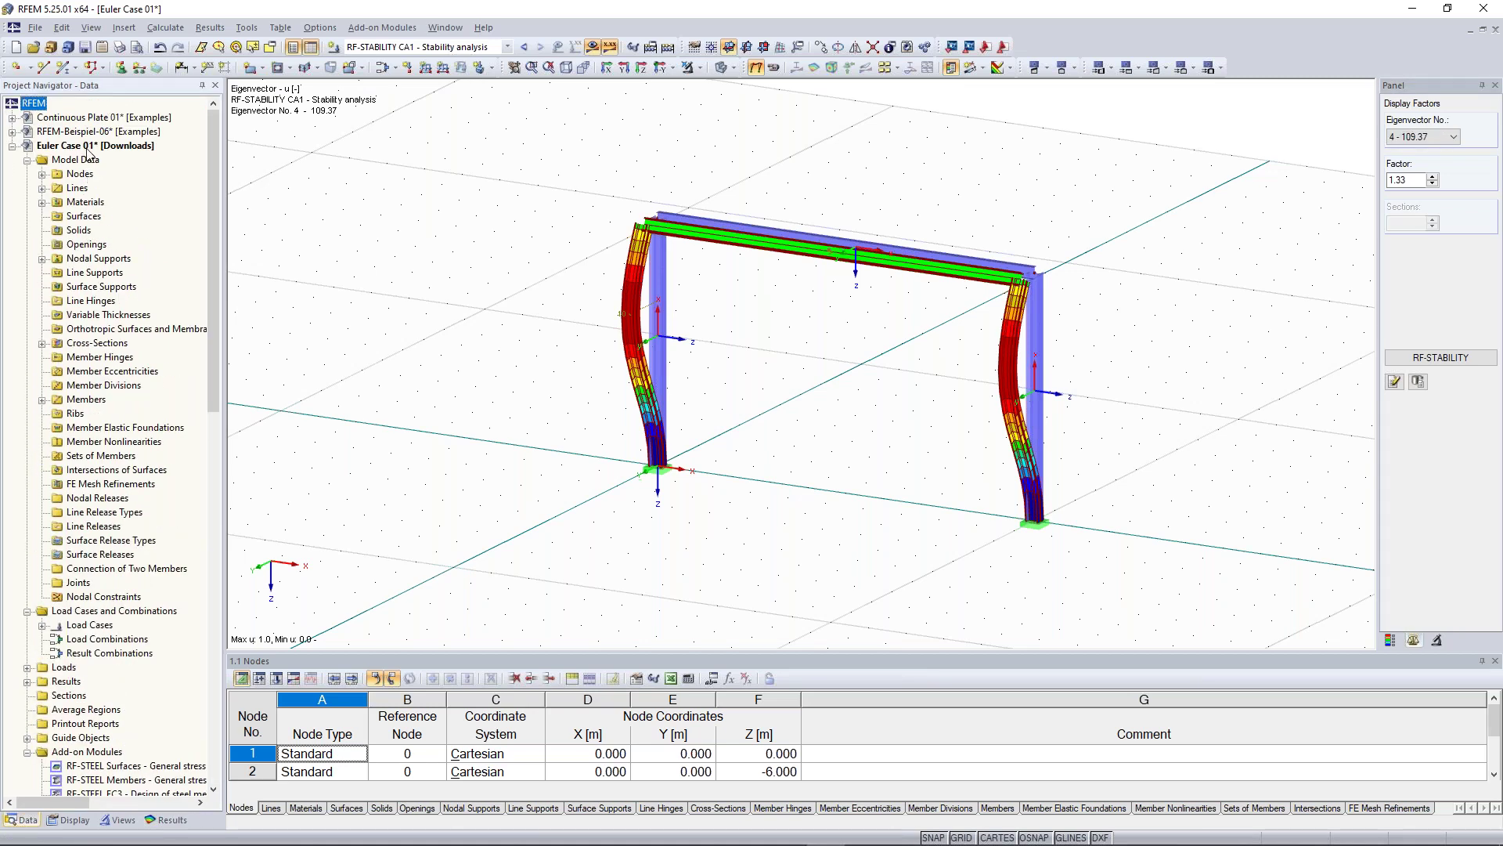
right_click(98, 148)
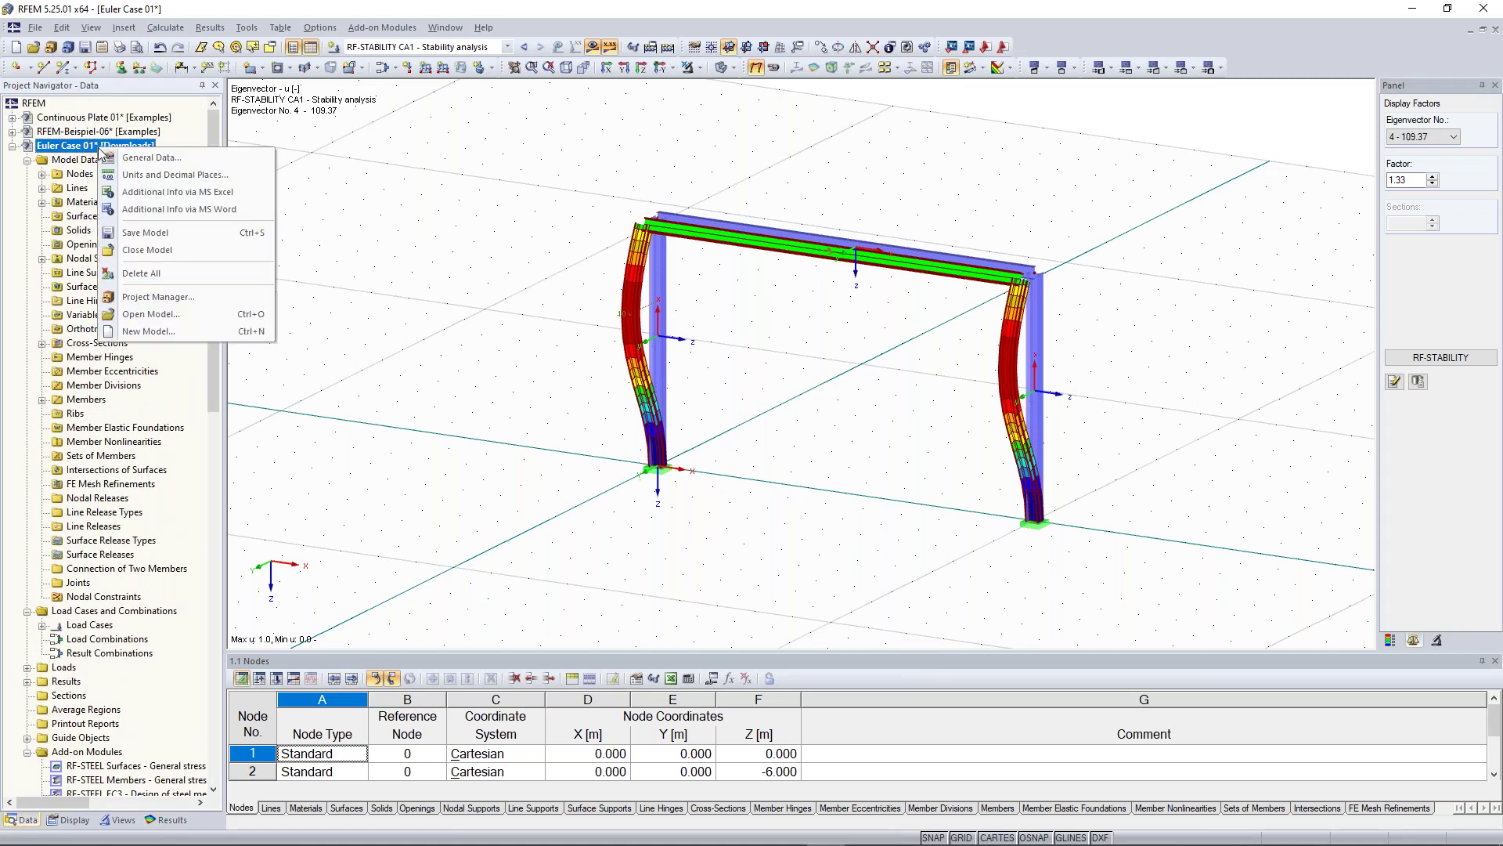
click(149, 158)
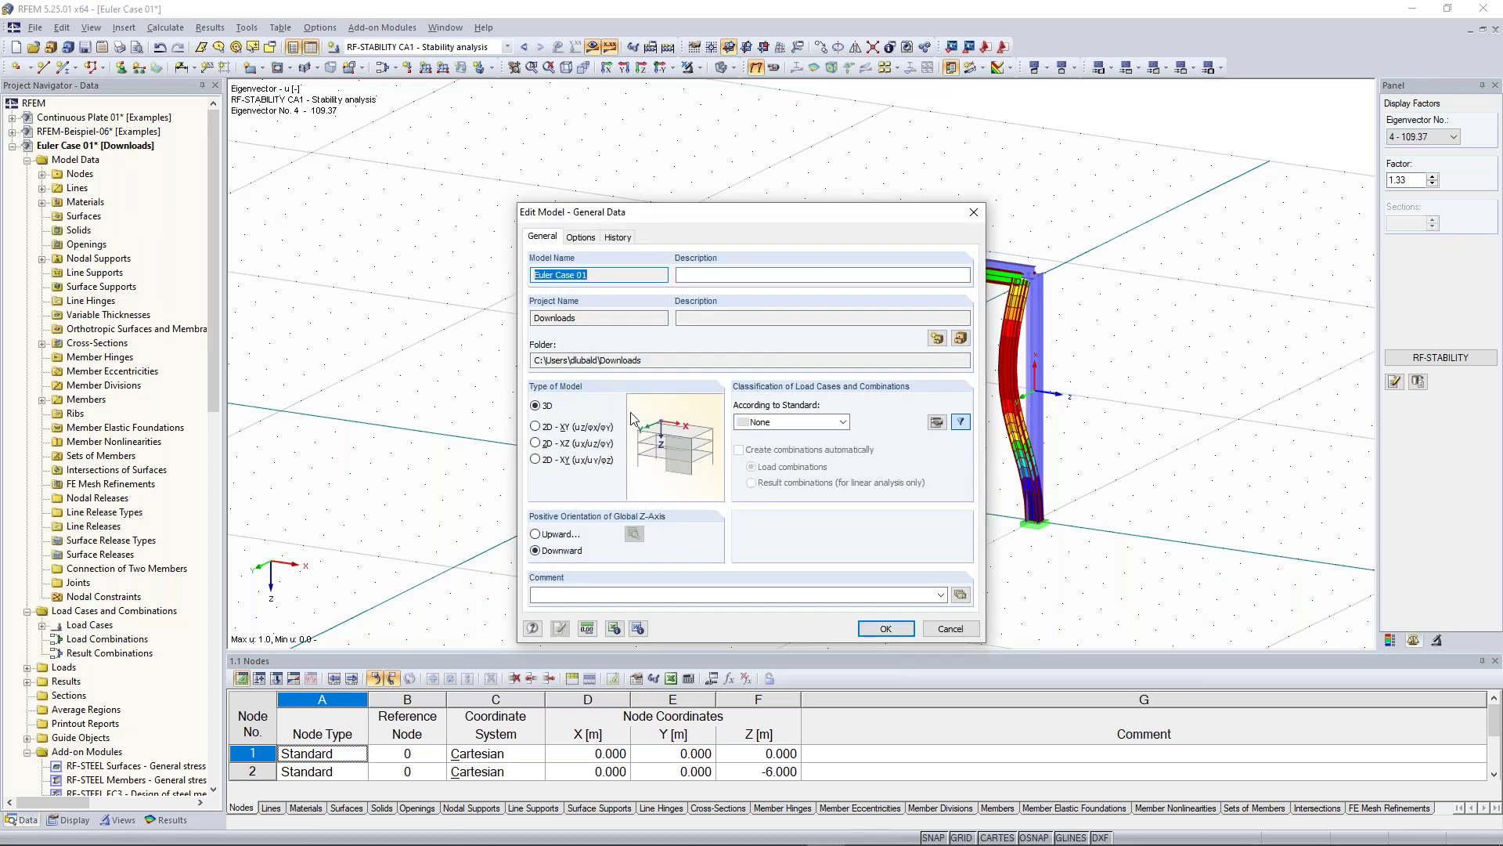
click(546, 447)
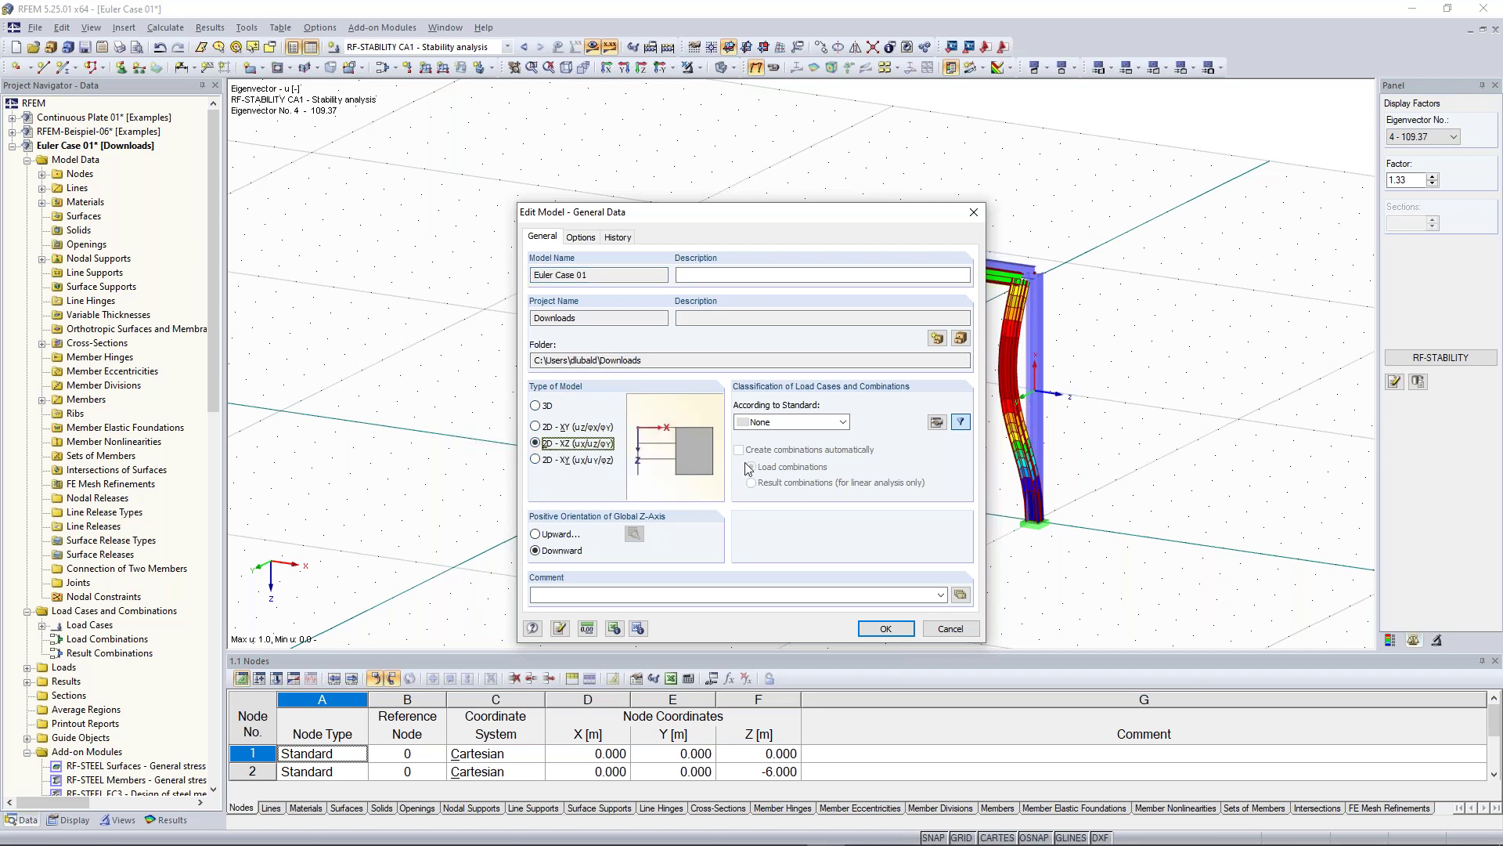
click(900, 634)
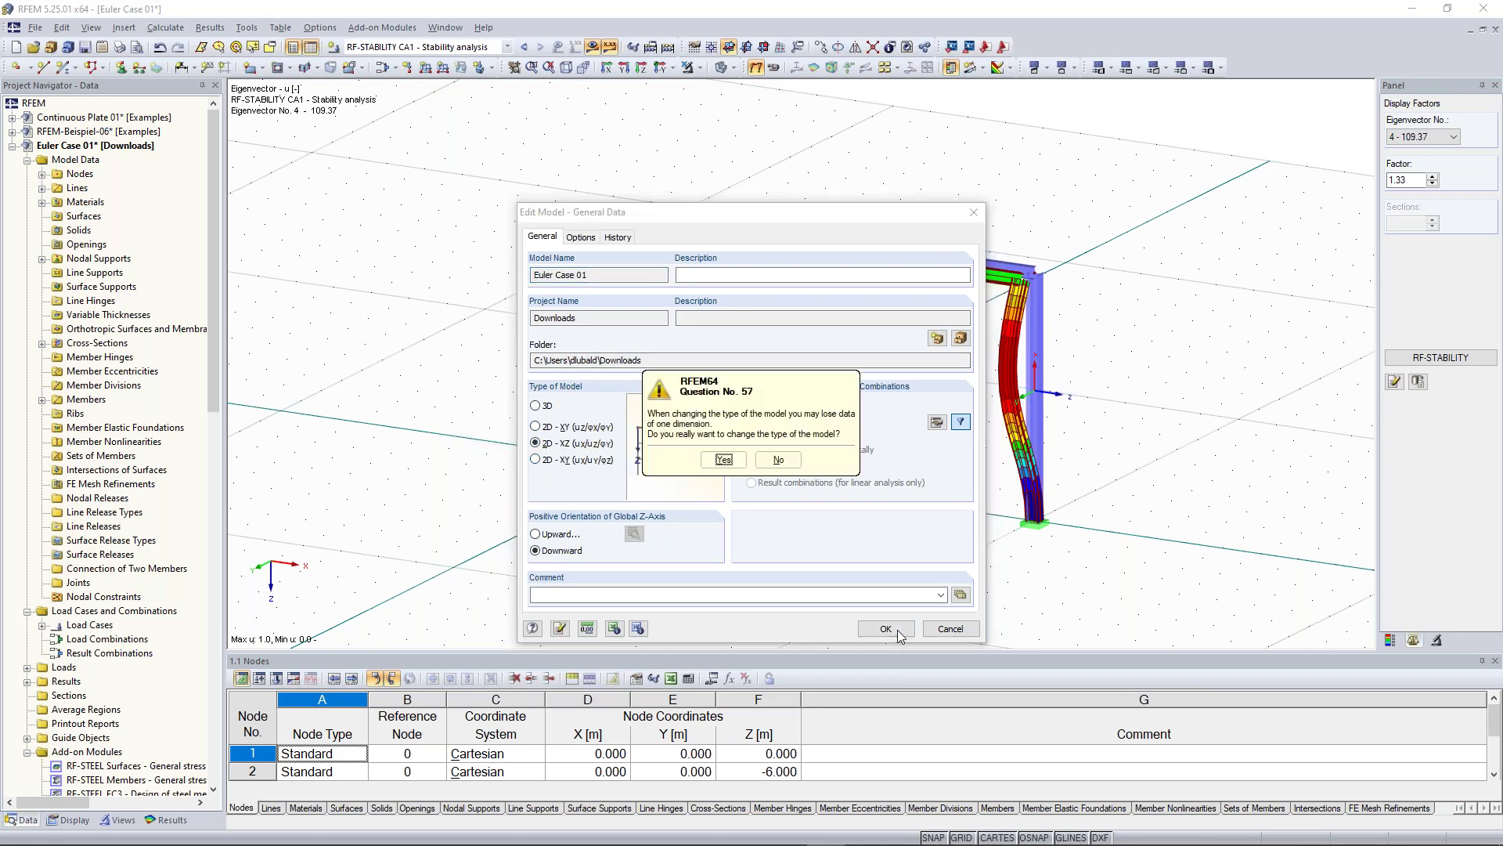
click(721, 470)
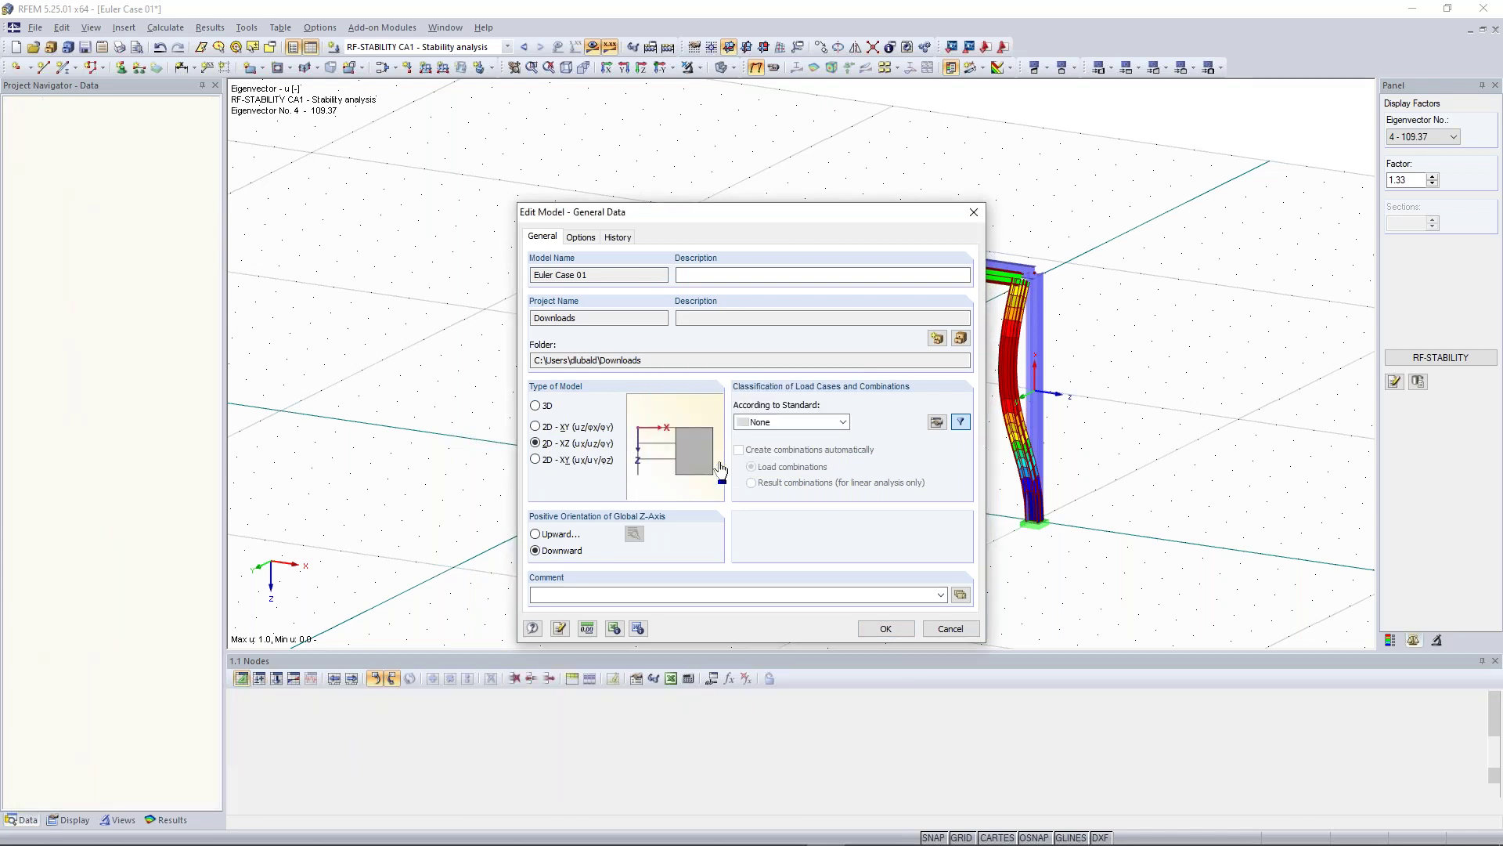
Step: Recalculate the stability analysis for the planar frame and review eigenvectors 2 through 5, finishing on eigenvector 1
click(669, 49)
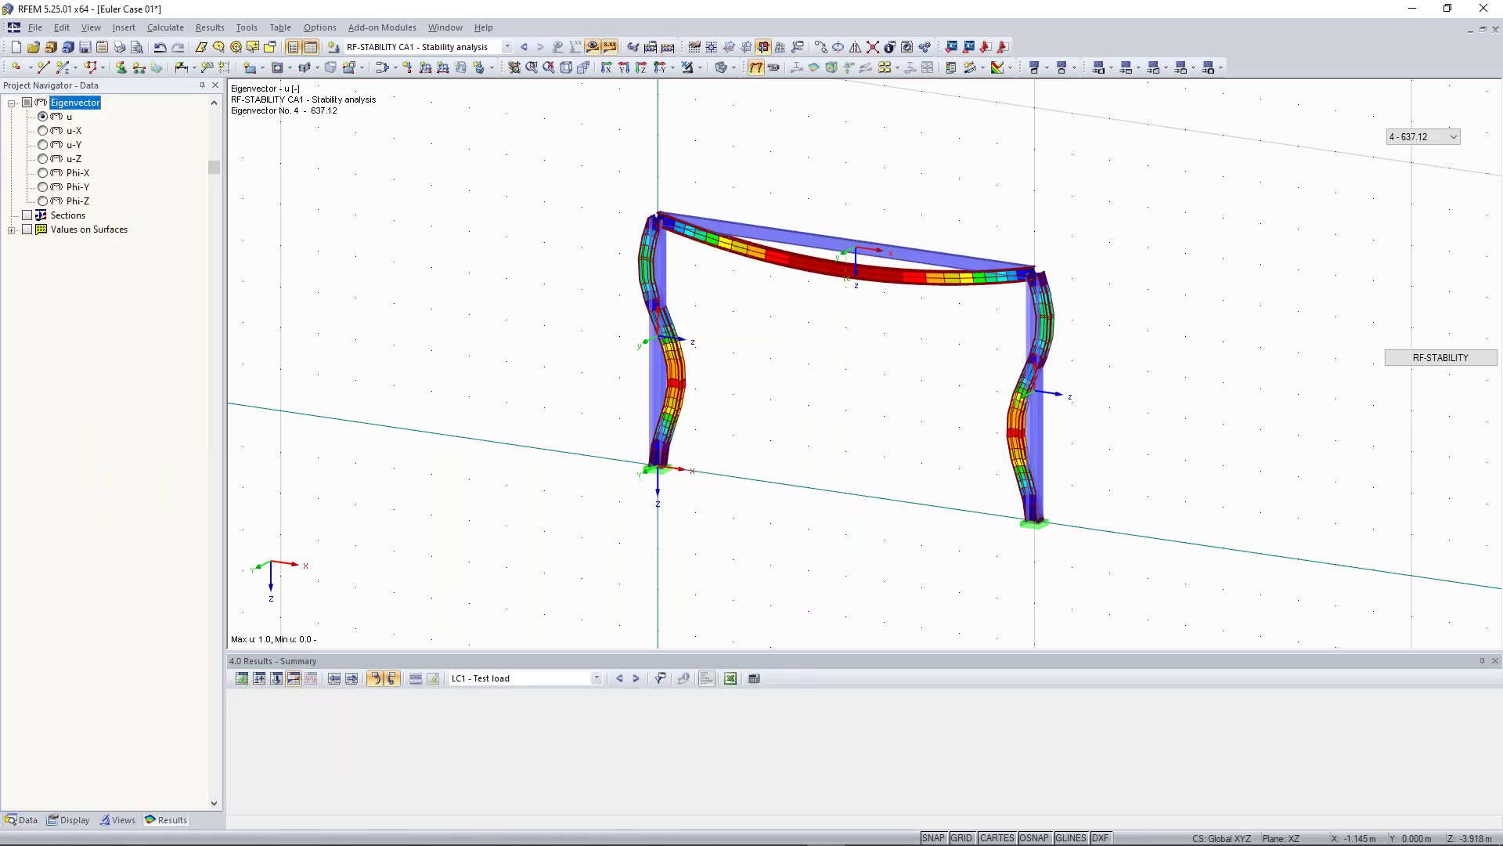
click(1431, 139)
click(1410, 150)
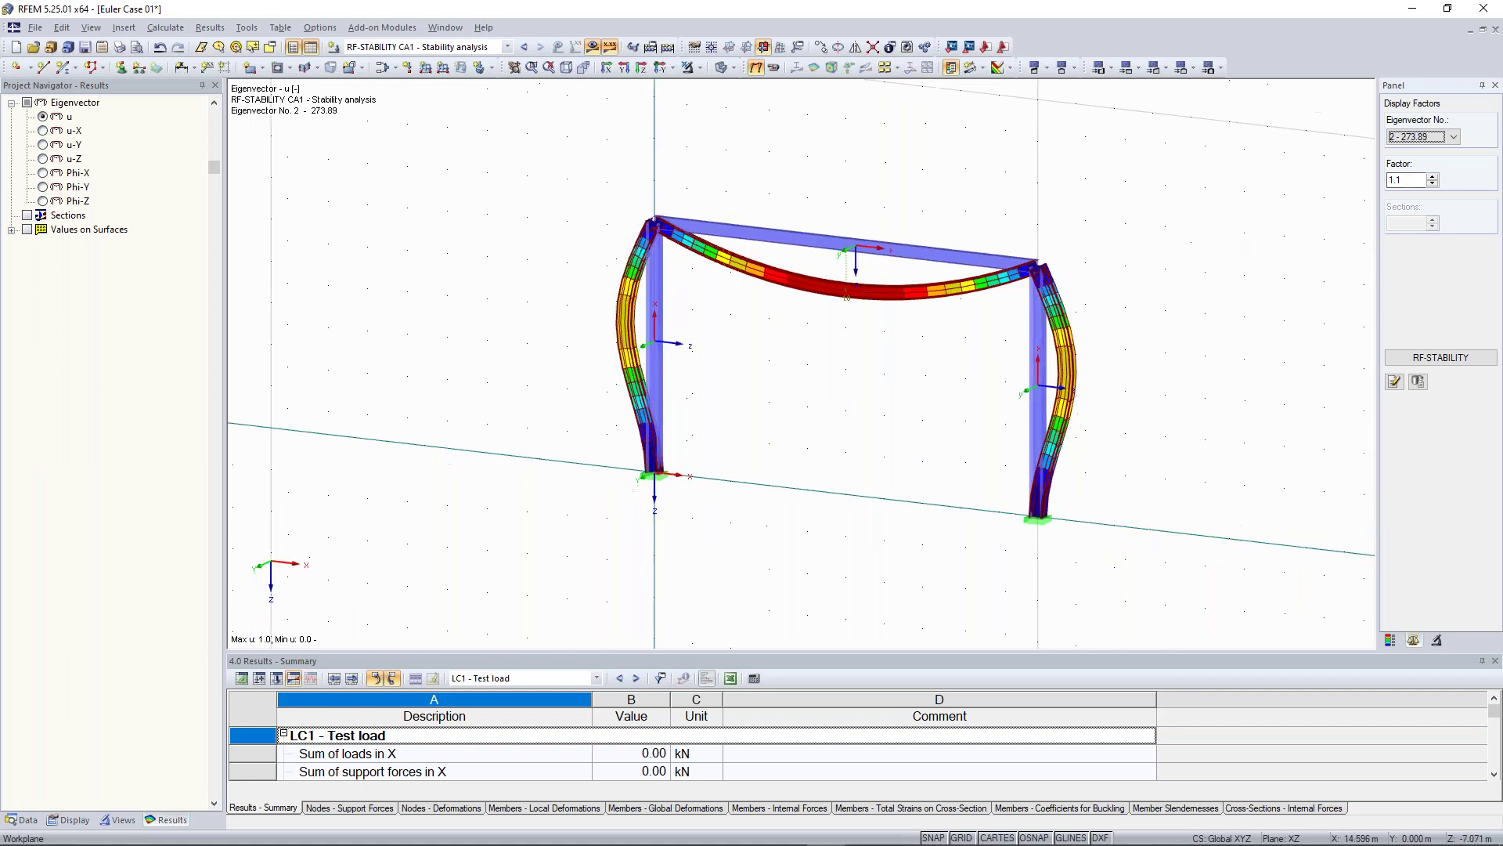
click(1420, 138)
click(1419, 167)
click(1420, 137)
click(1415, 182)
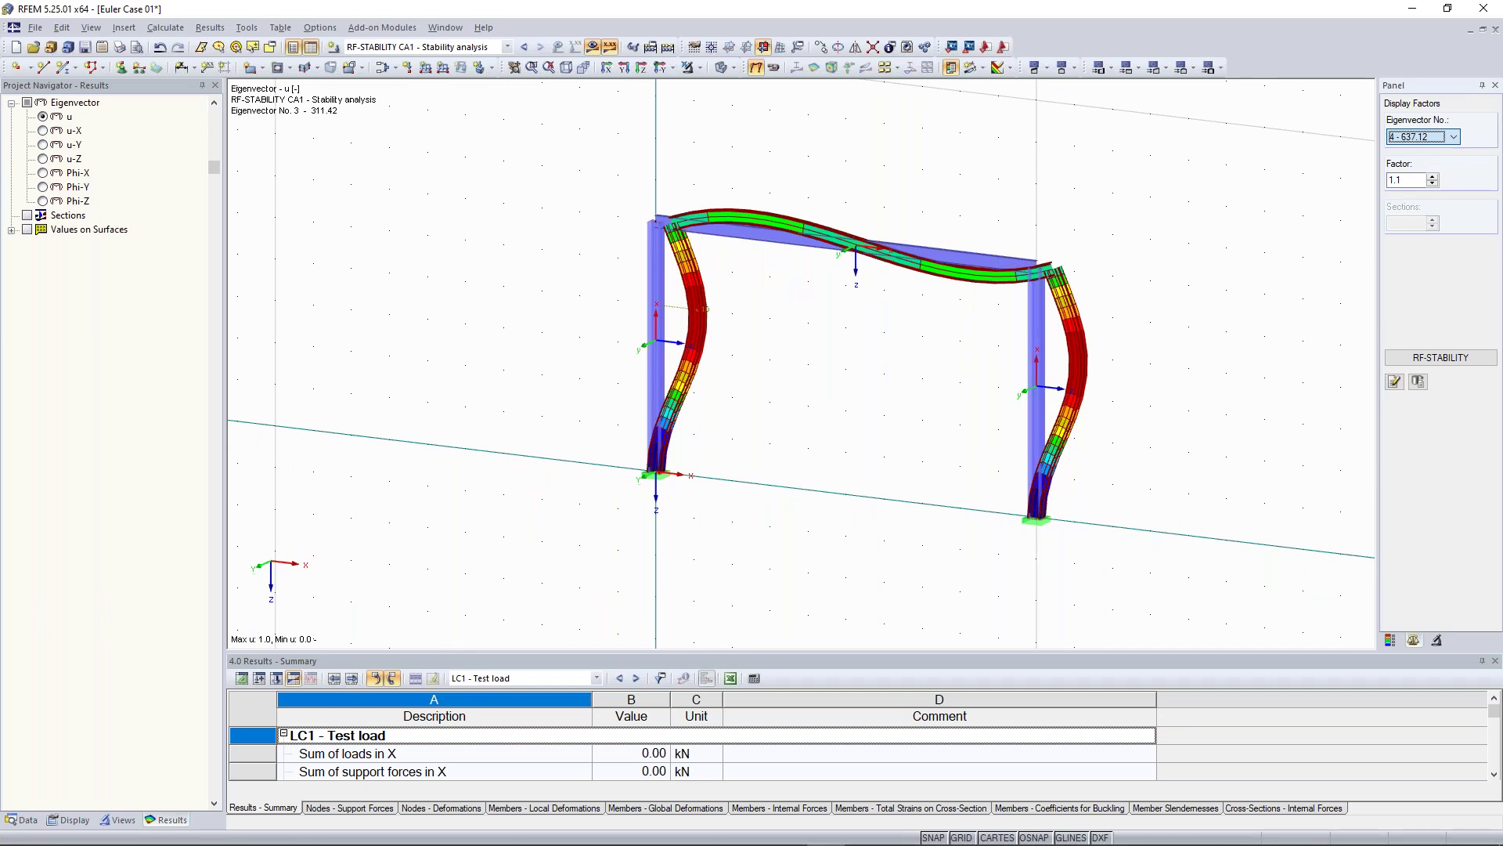
click(1420, 137)
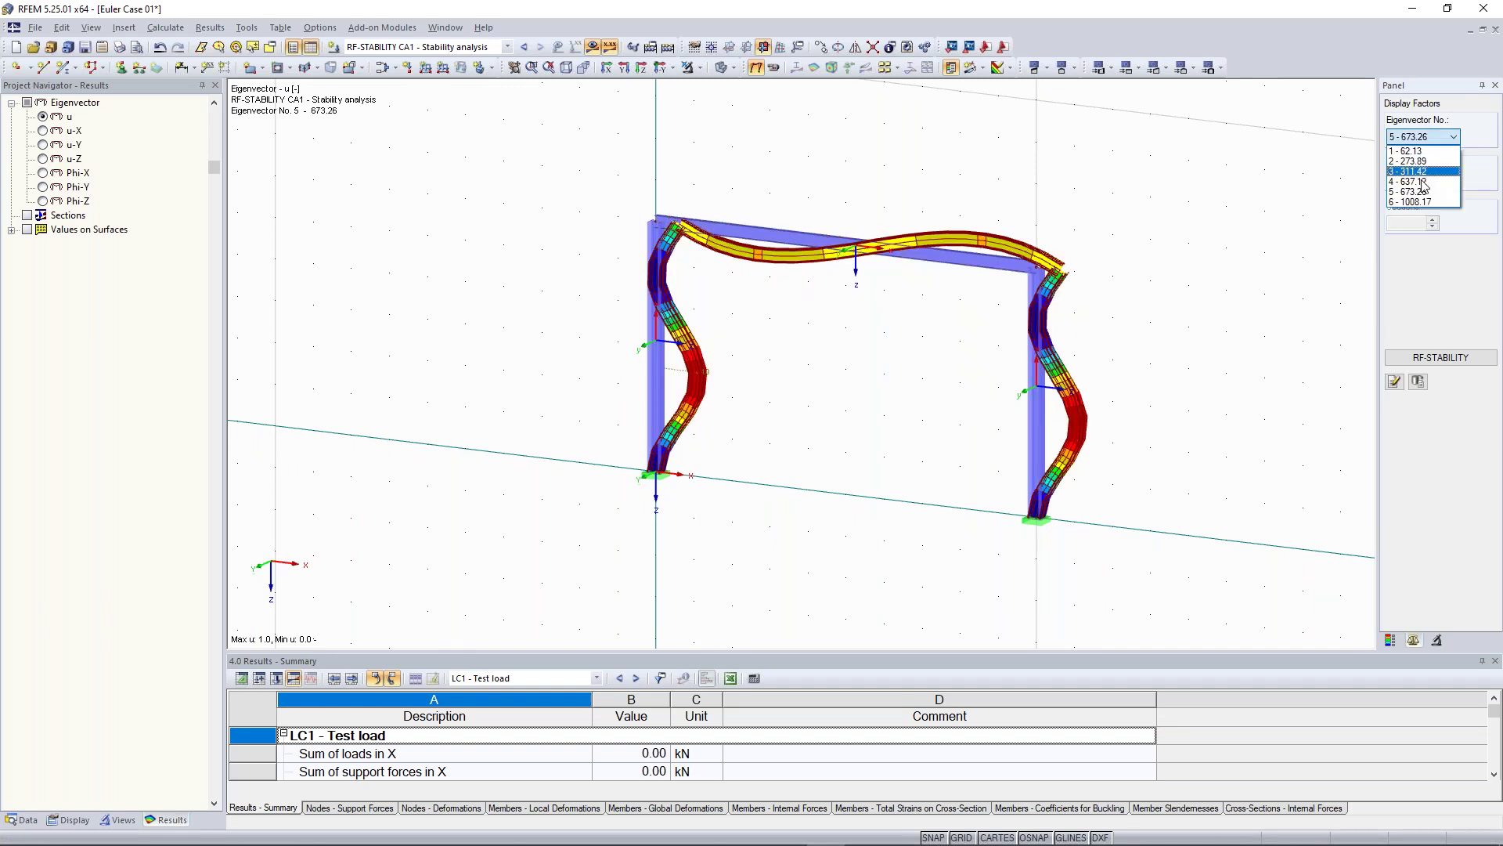
click(1408, 150)
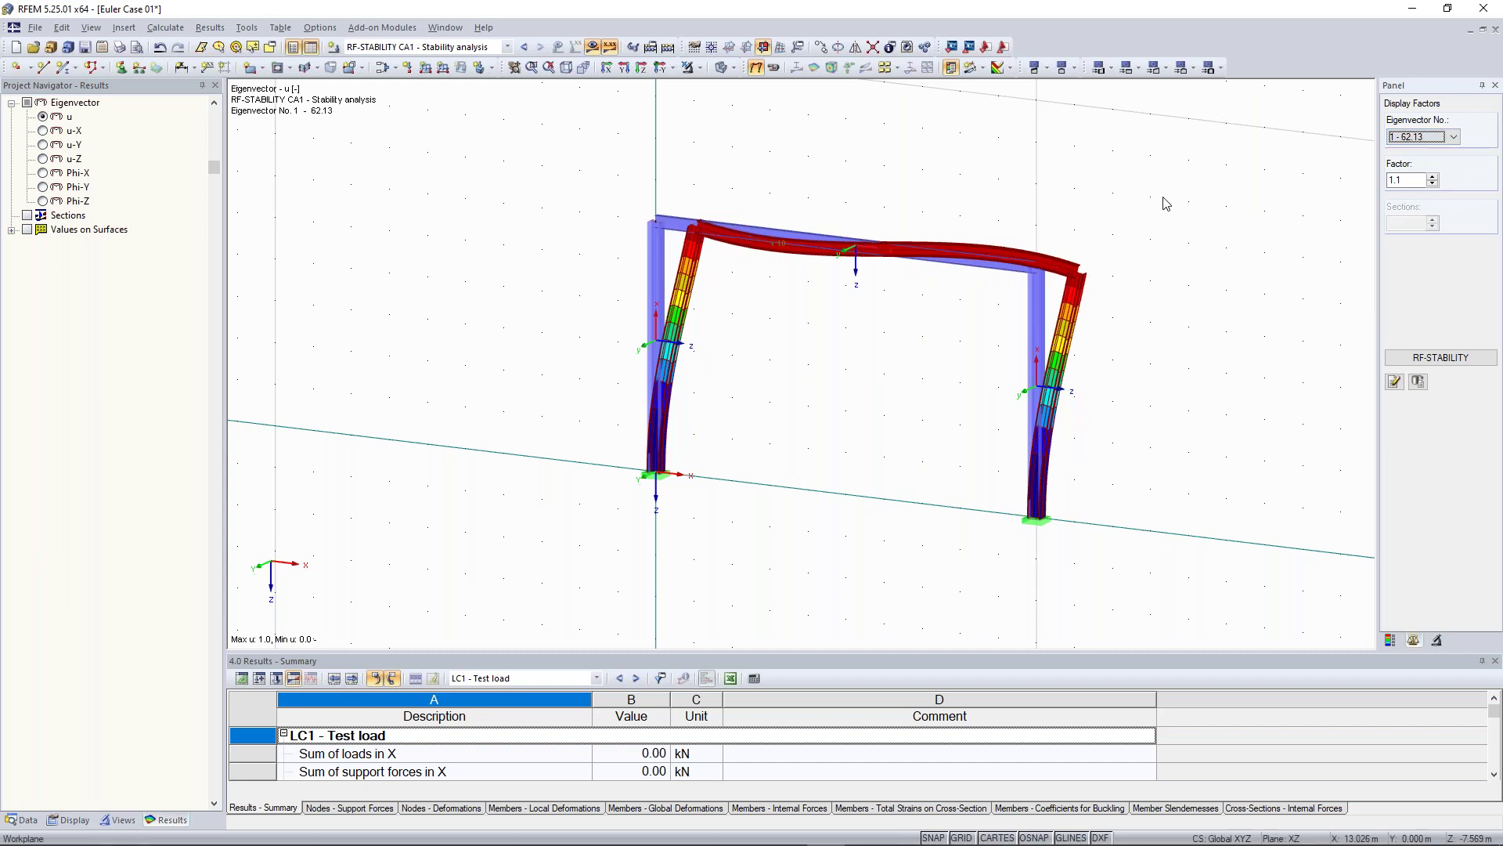
click(1164, 198)
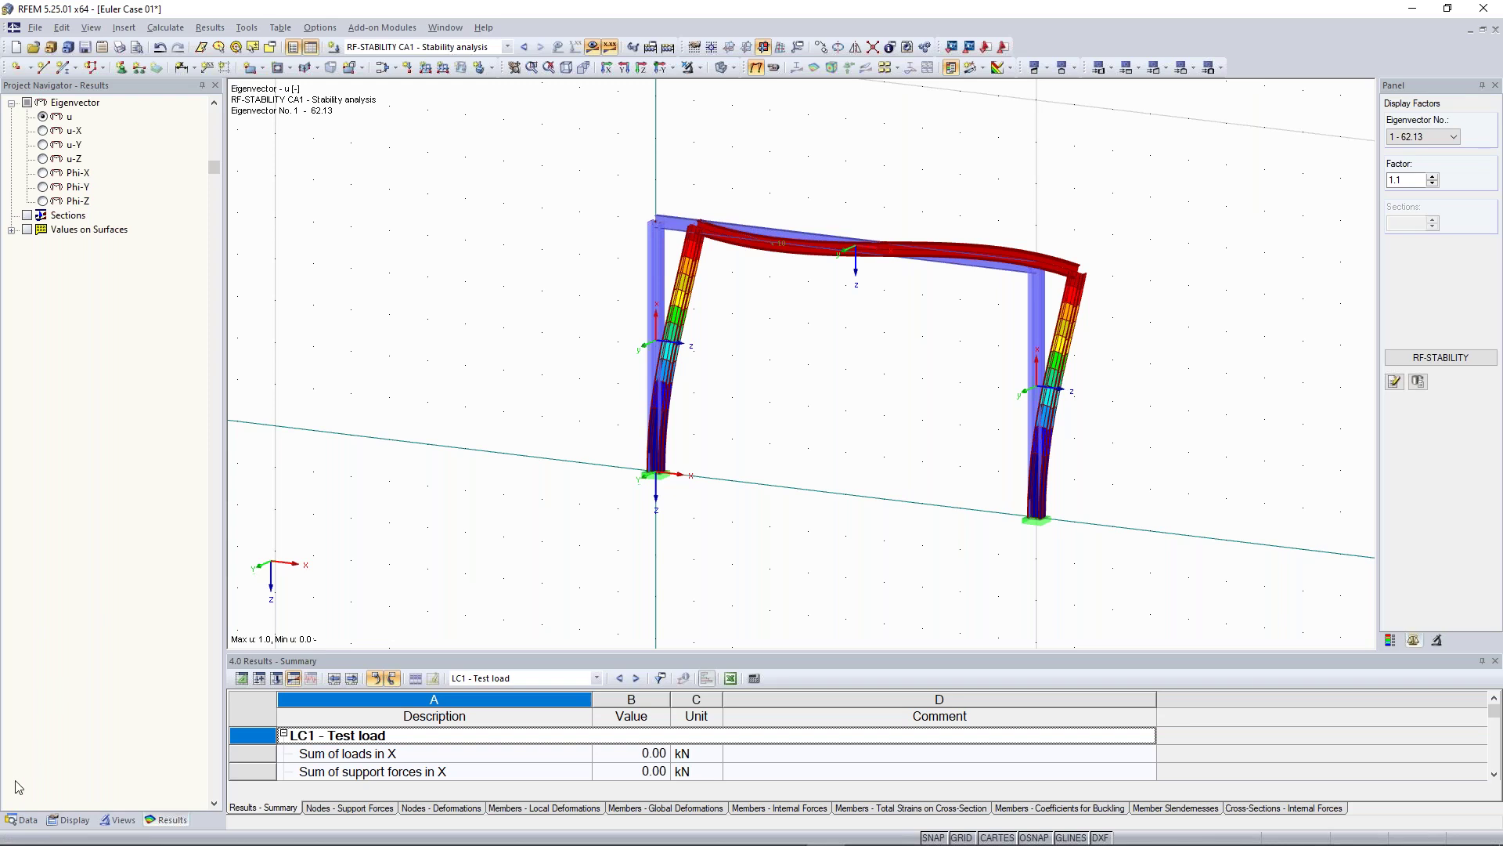
Step: Switch the Euler Case 01 model type back to 3D in the general data
click(31, 820)
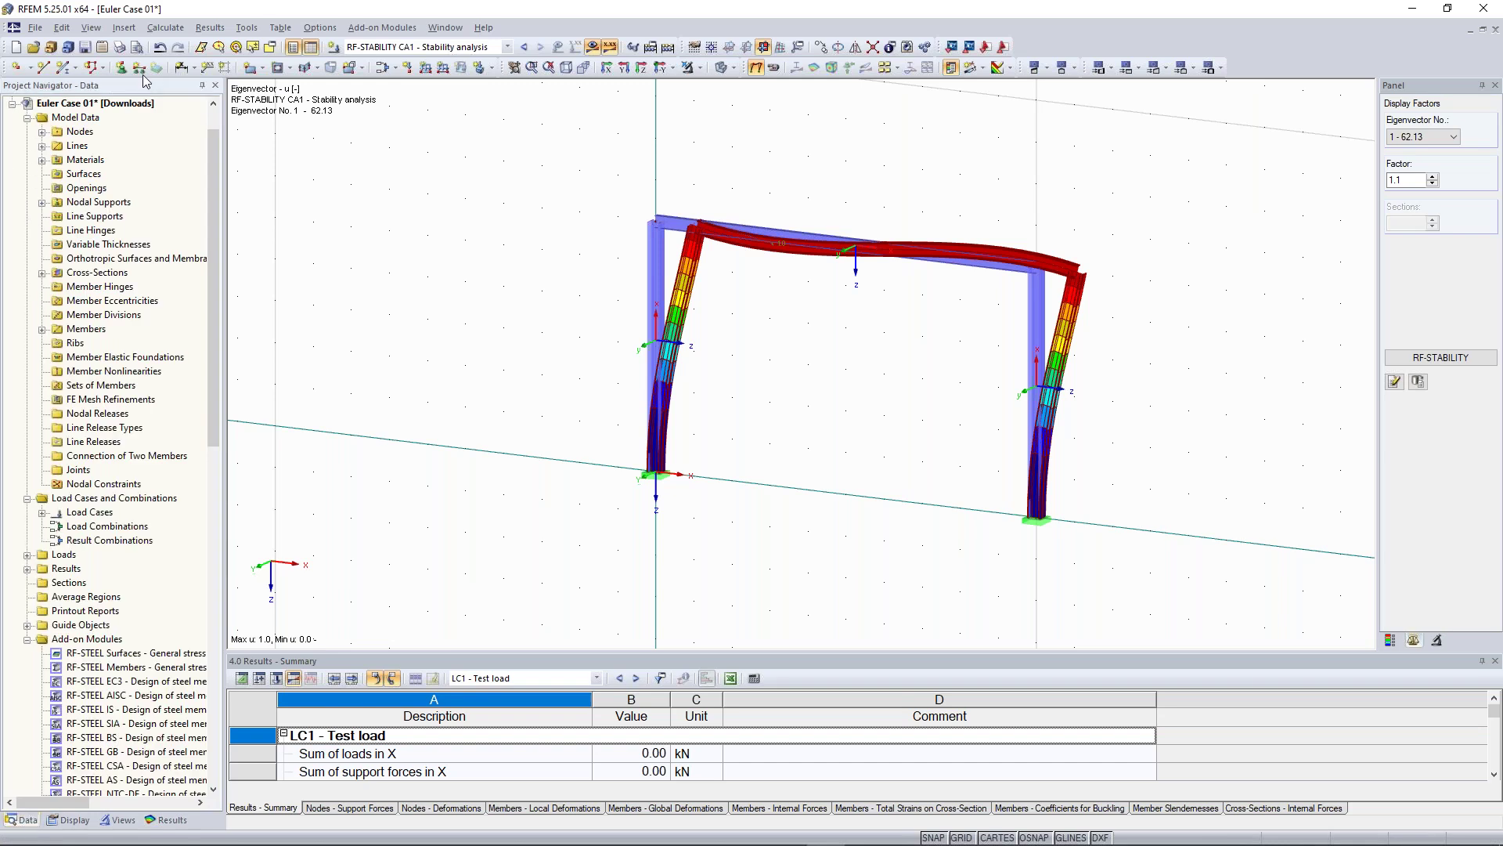
right_click(107, 103)
click(123, 112)
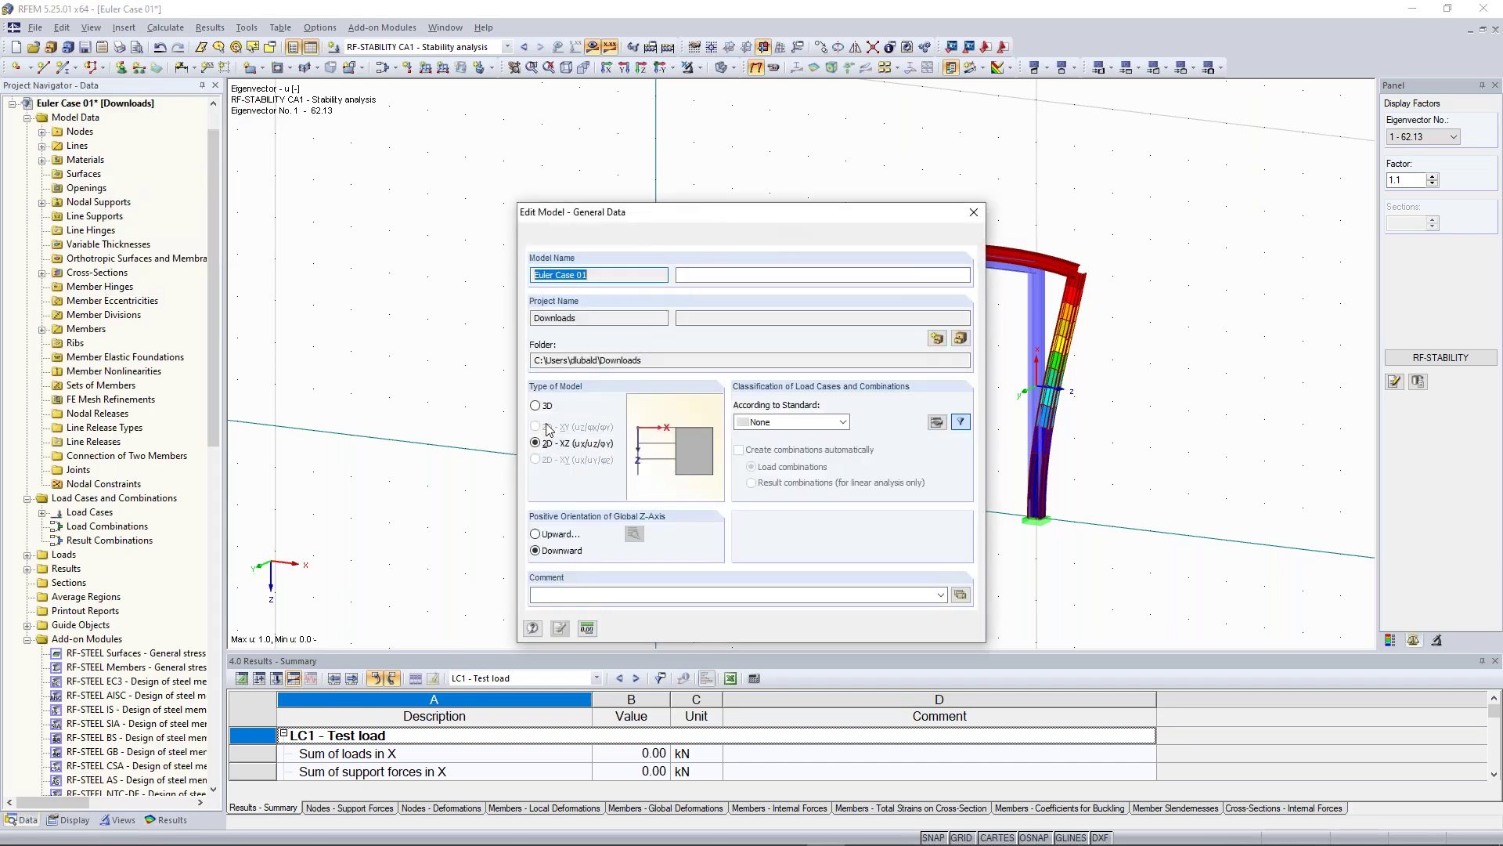
click(886, 629)
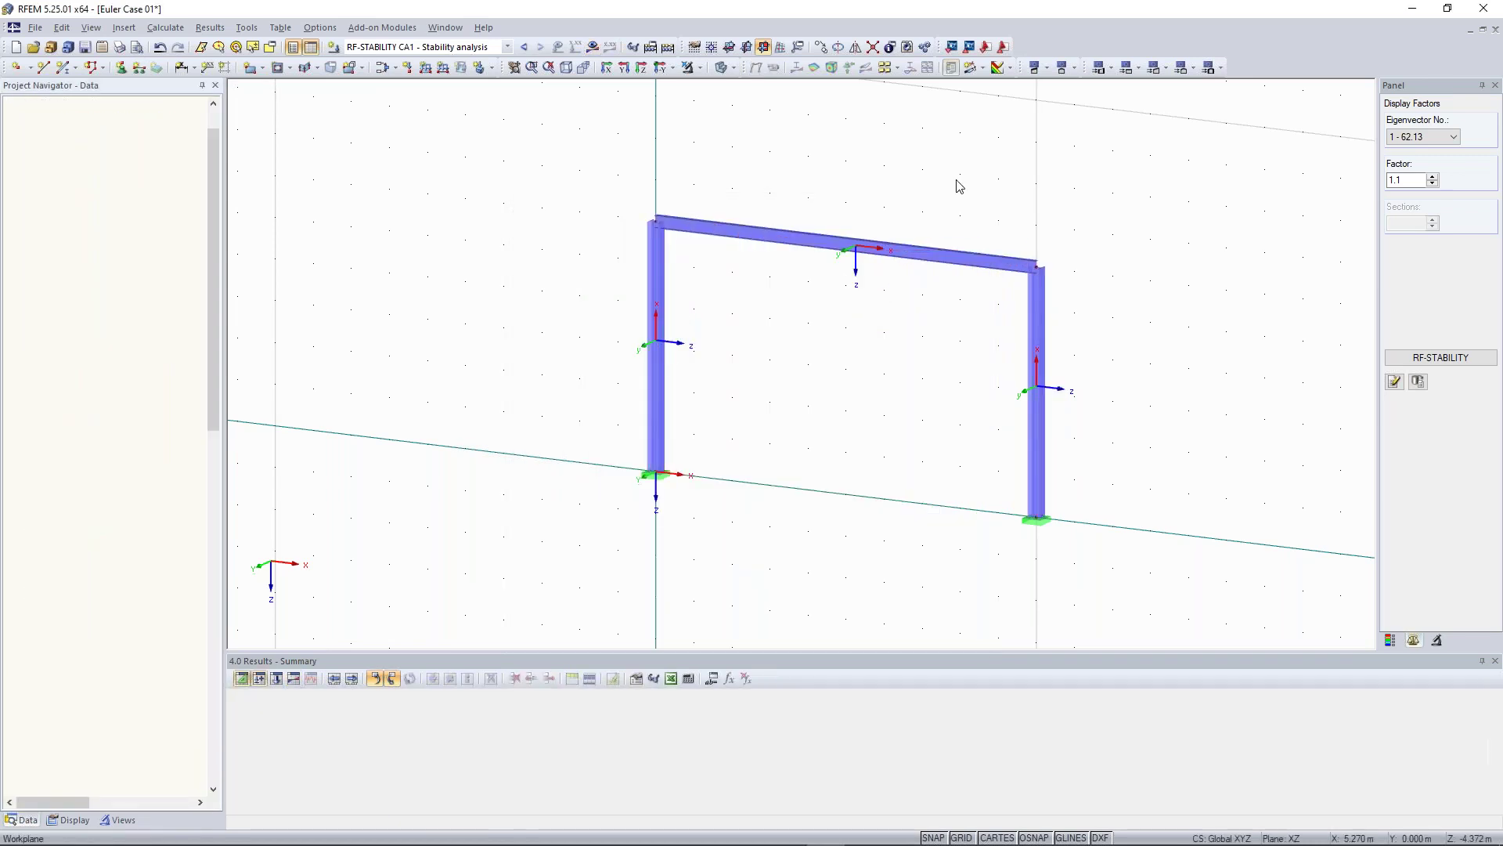
middle_drag(960, 186, 918, 167)
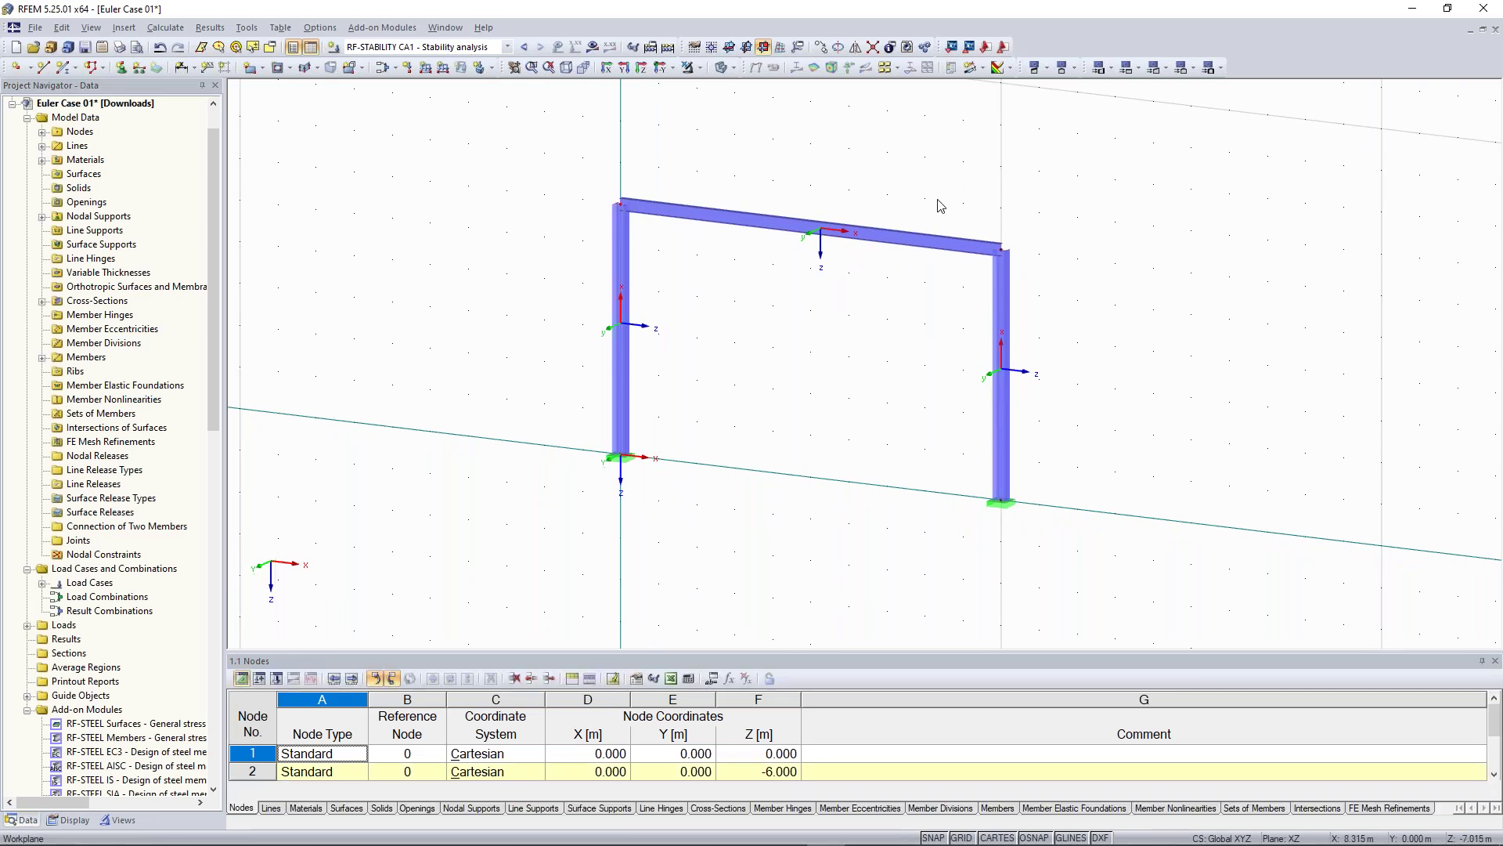
middle_drag(939, 205, 947, 240)
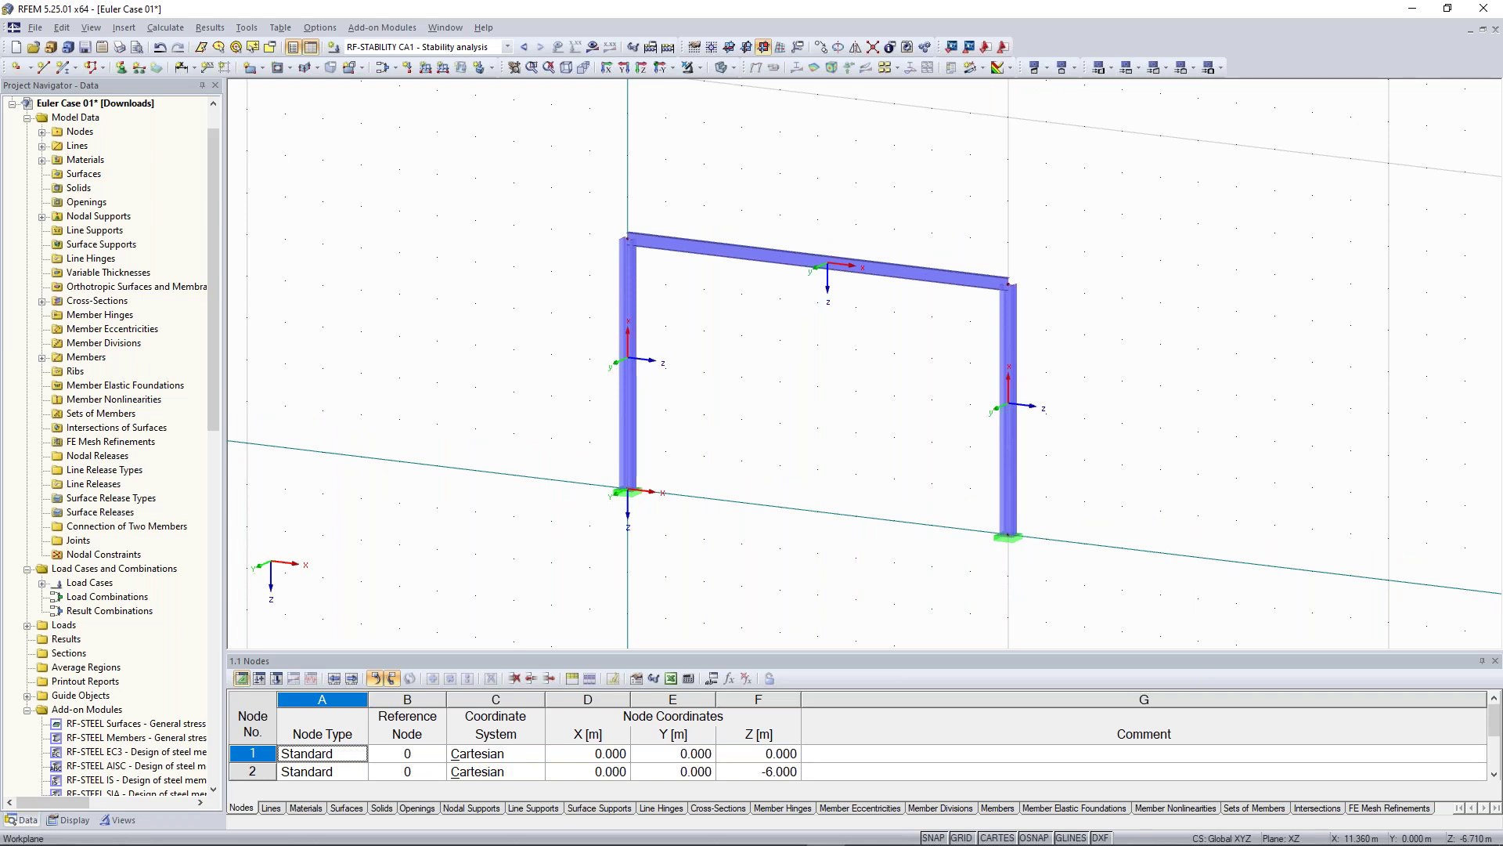
Step: Add a new nodal support at both column-top nodes (2, 4) that fixes only the Y displacement, leaving all other translations and rotations free
scroll(927, 277, up, 2)
drag(479, 124, 1116, 326)
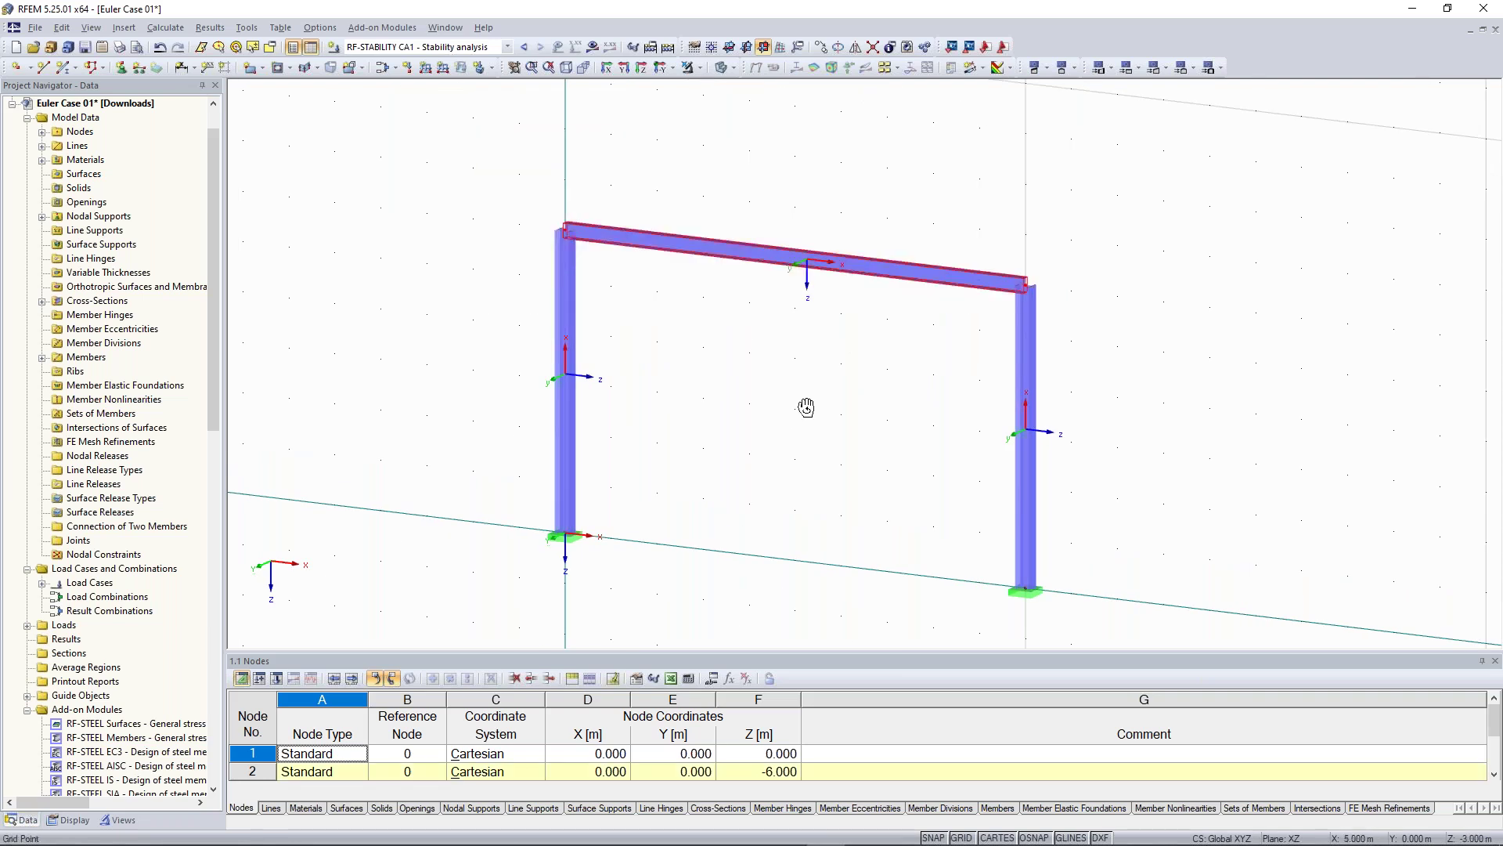
ctrl+middle_drag(806, 407, 855, 405)
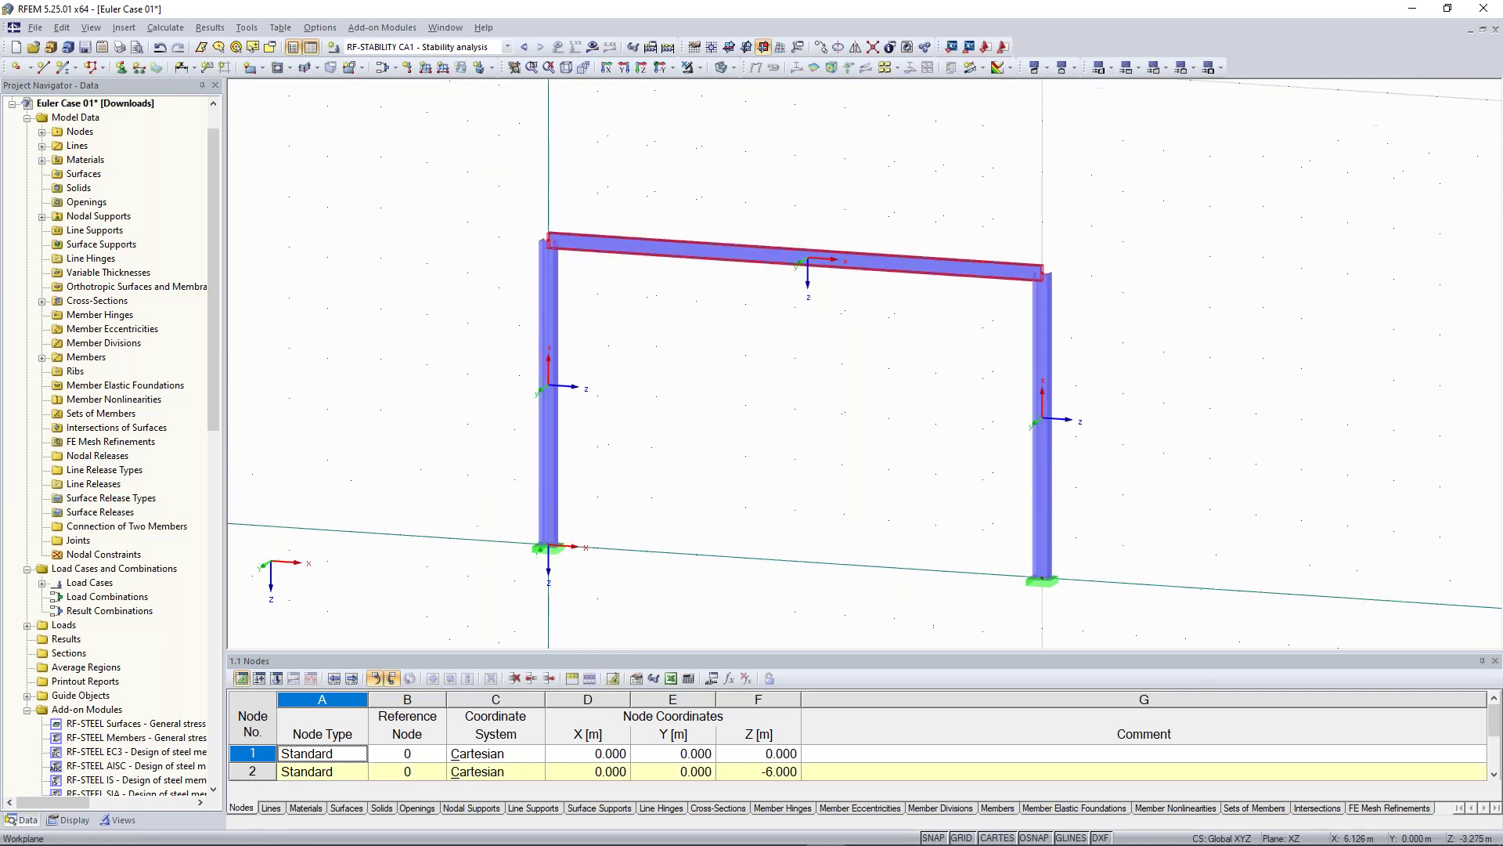
click(122, 70)
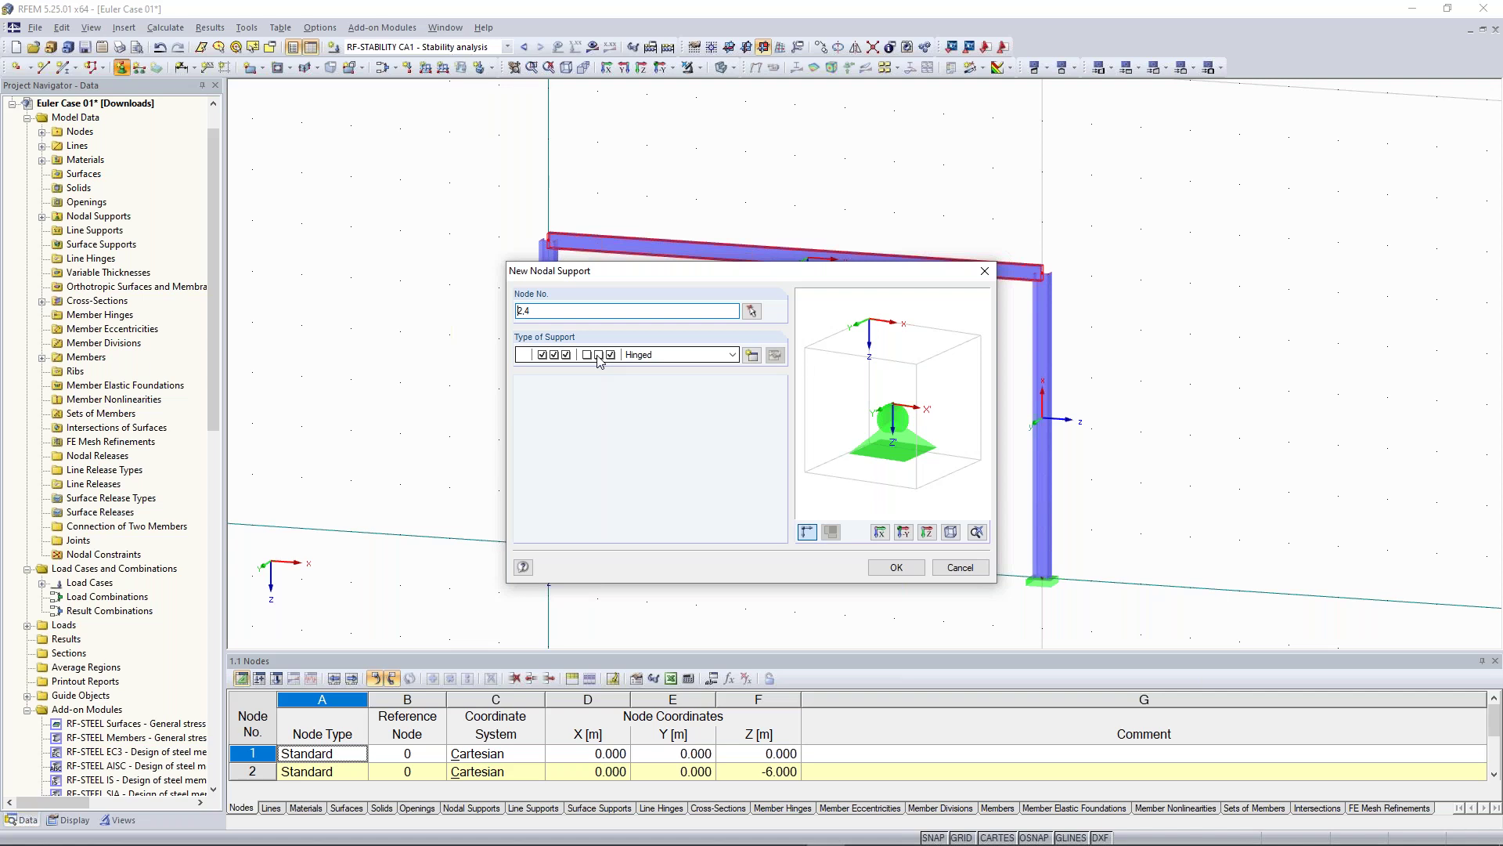
click(750, 356)
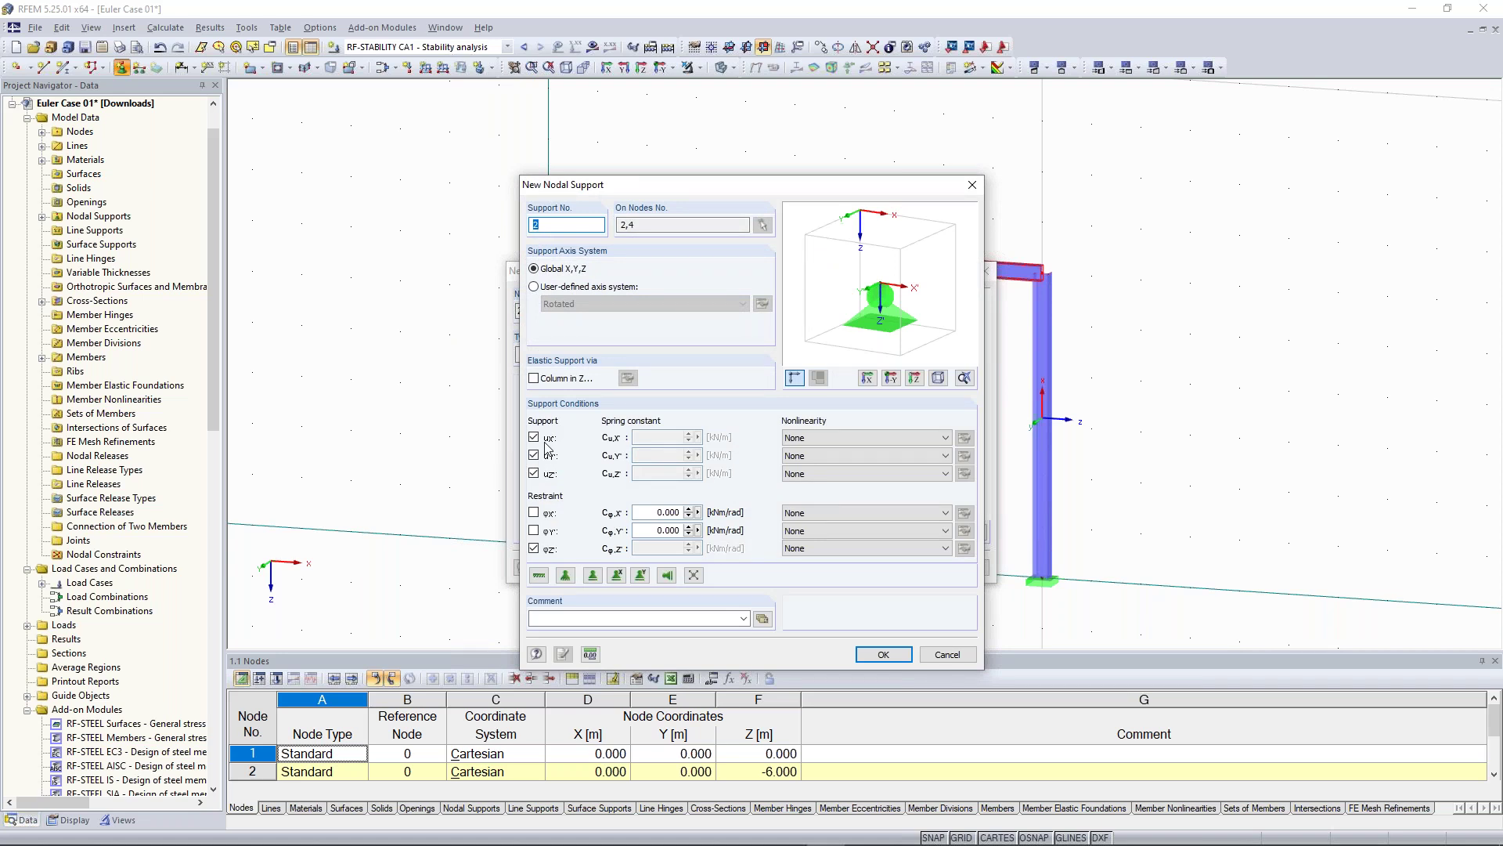
click(534, 437)
click(534, 473)
click(534, 548)
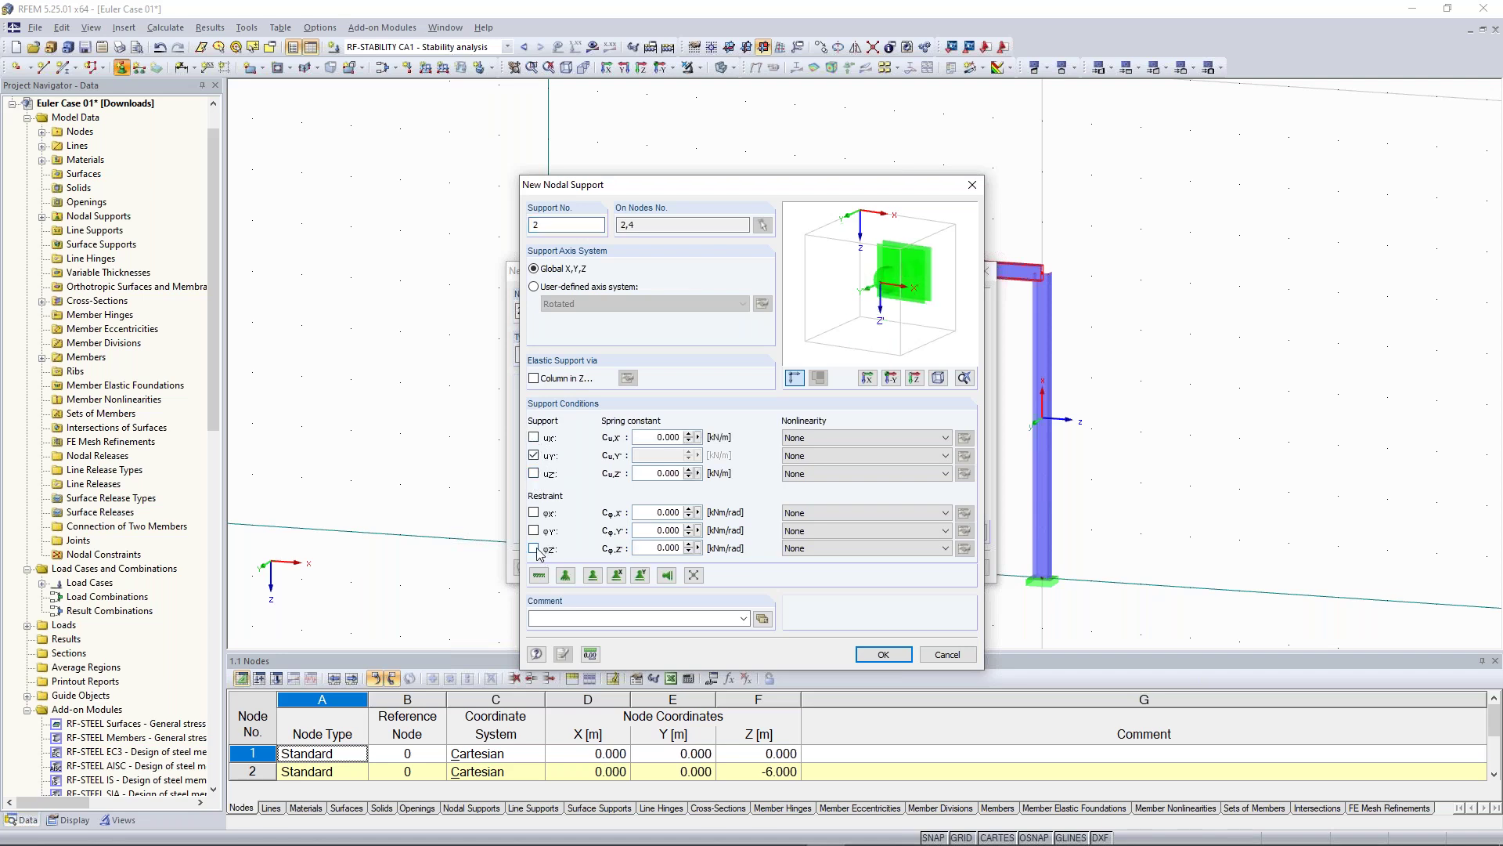
click(897, 656)
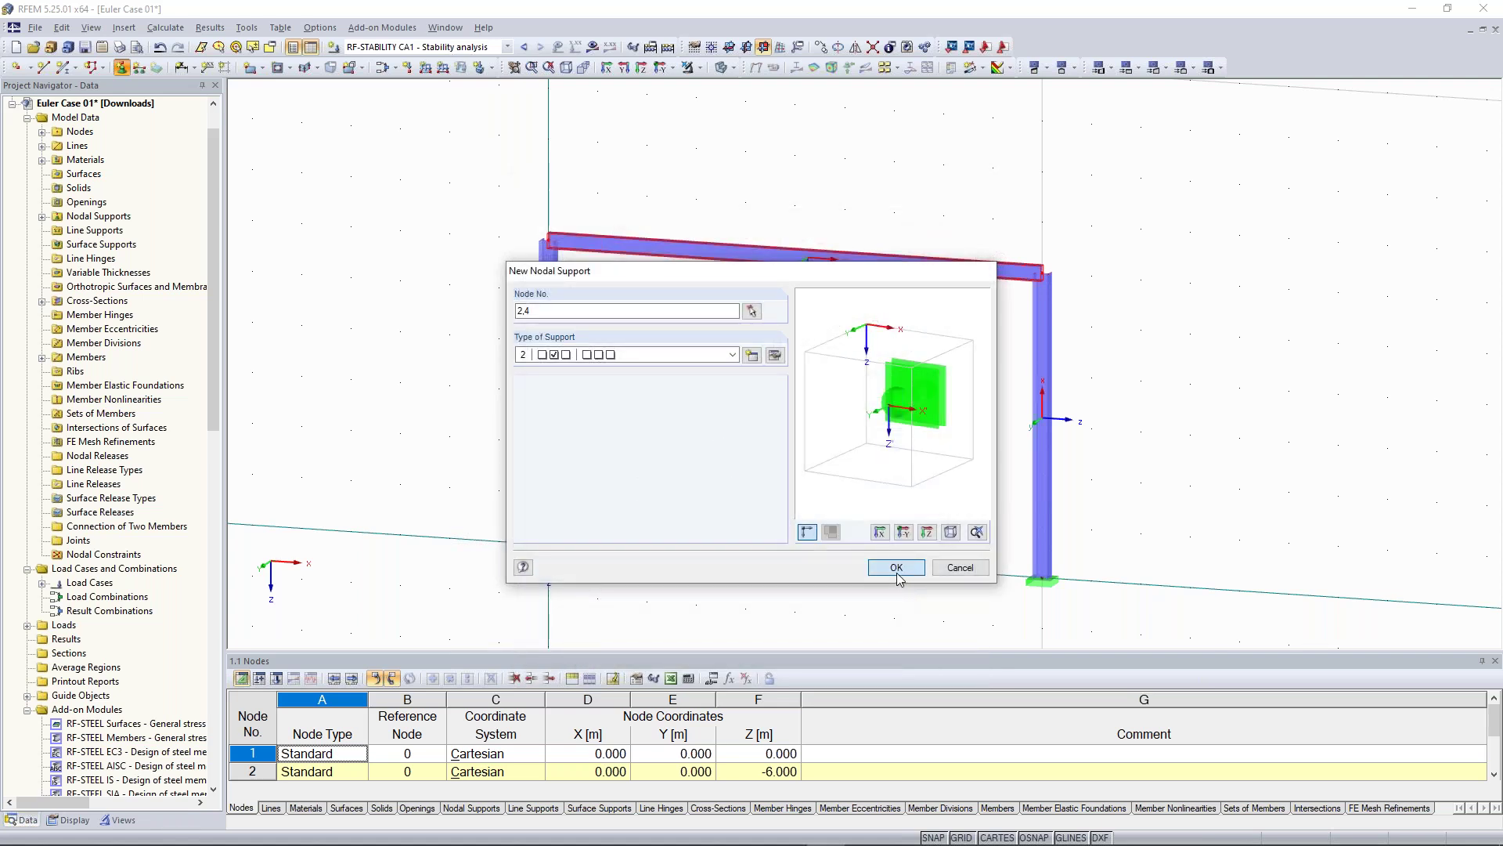
click(897, 566)
Step: Recalculate the stability analysis with the column-top supports and display the first eigenvector
click(668, 48)
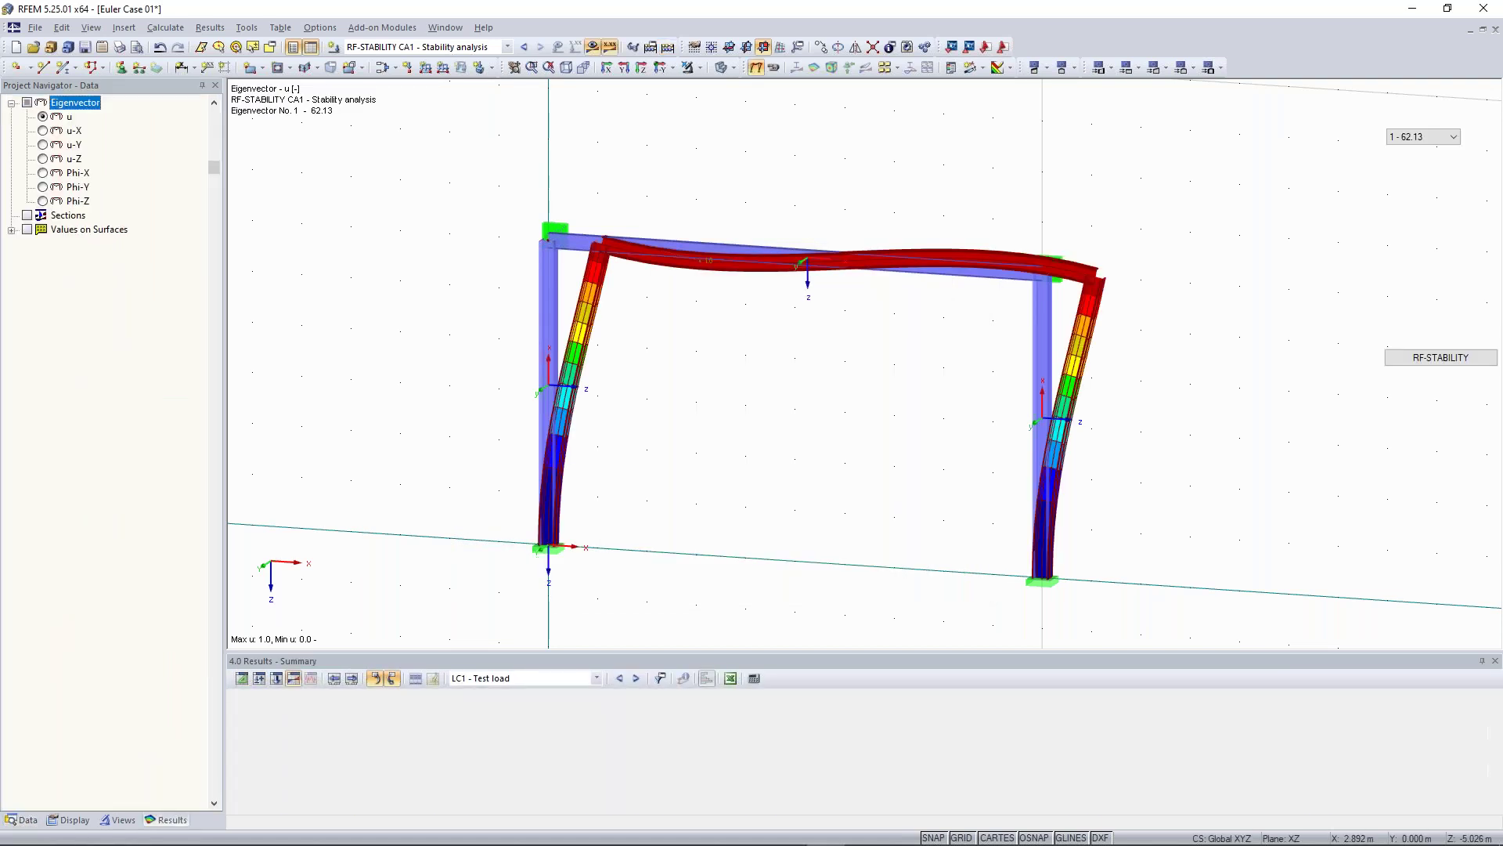
Step: Display the second eigenvector of the laterally supported frame, inspect its buckling shape from several angles, and return to the first eigenvector
click(1453, 137)
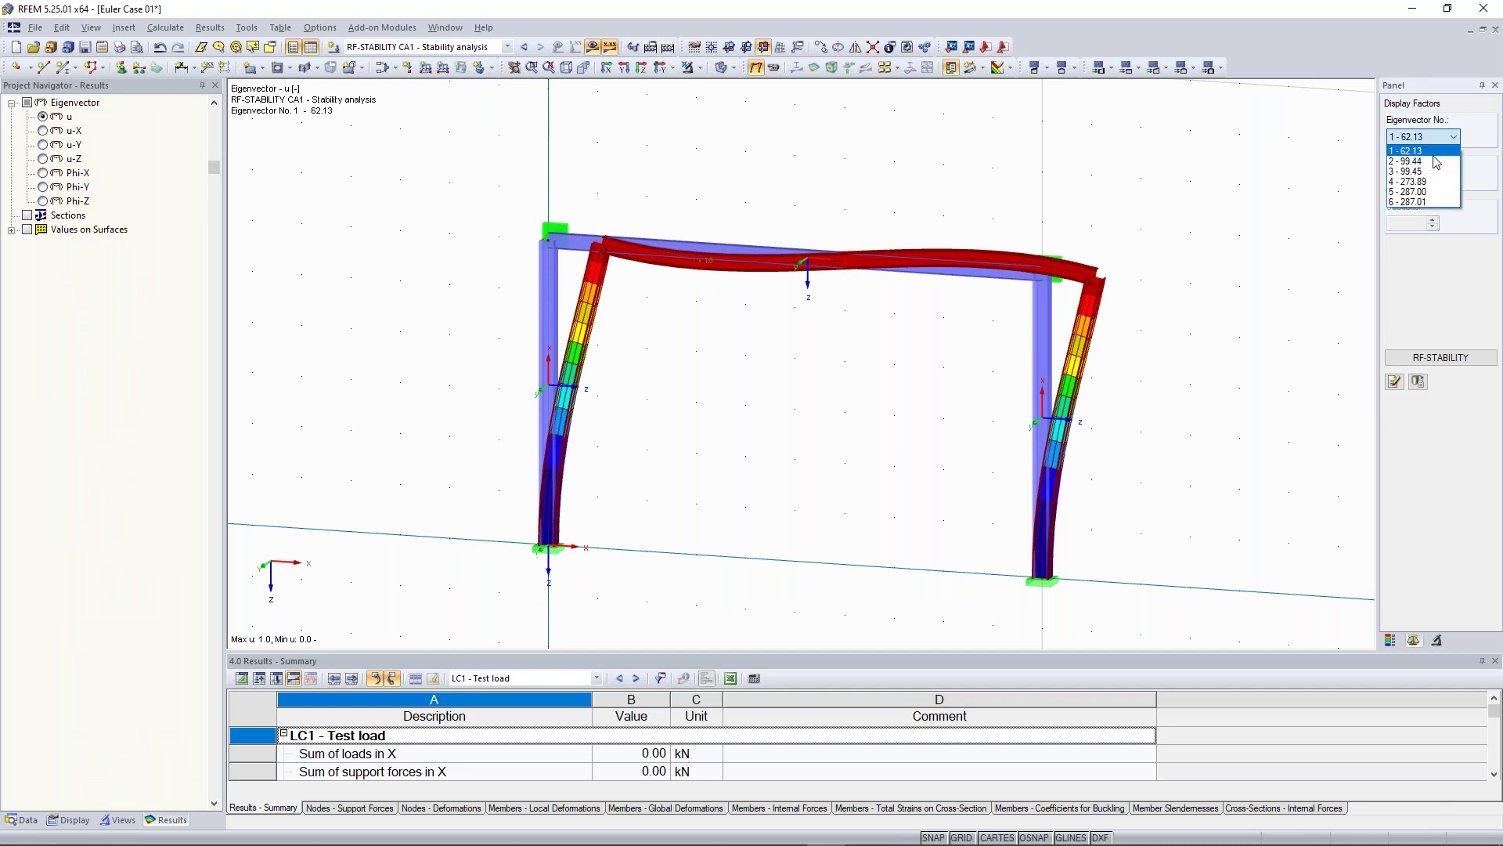
click(1432, 160)
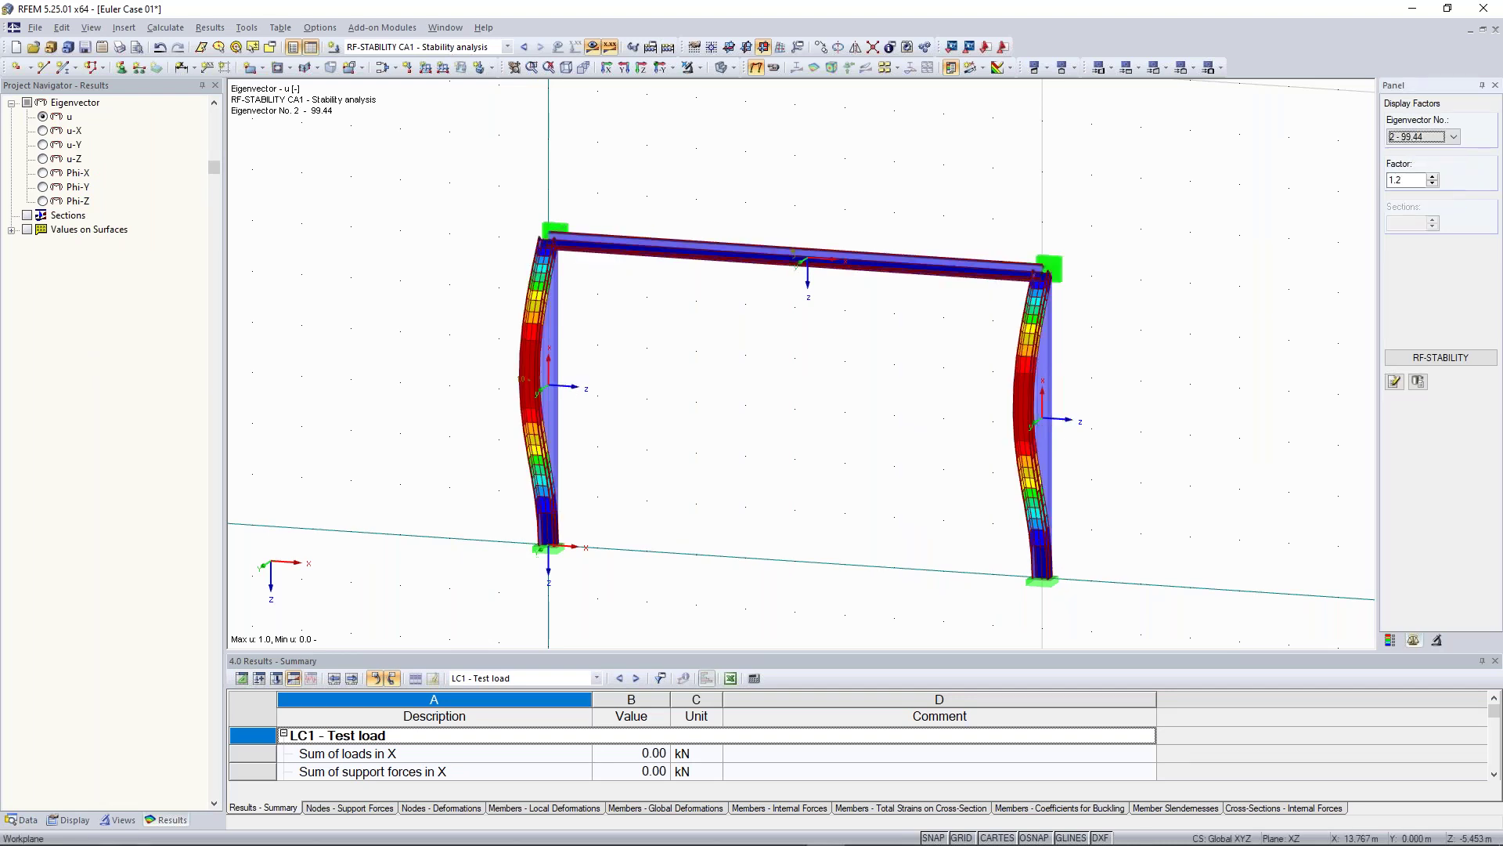
ctrl+middle_drag(947, 349, 619, 221)
ctrl+middle_drag(950, 289, 724, 194)
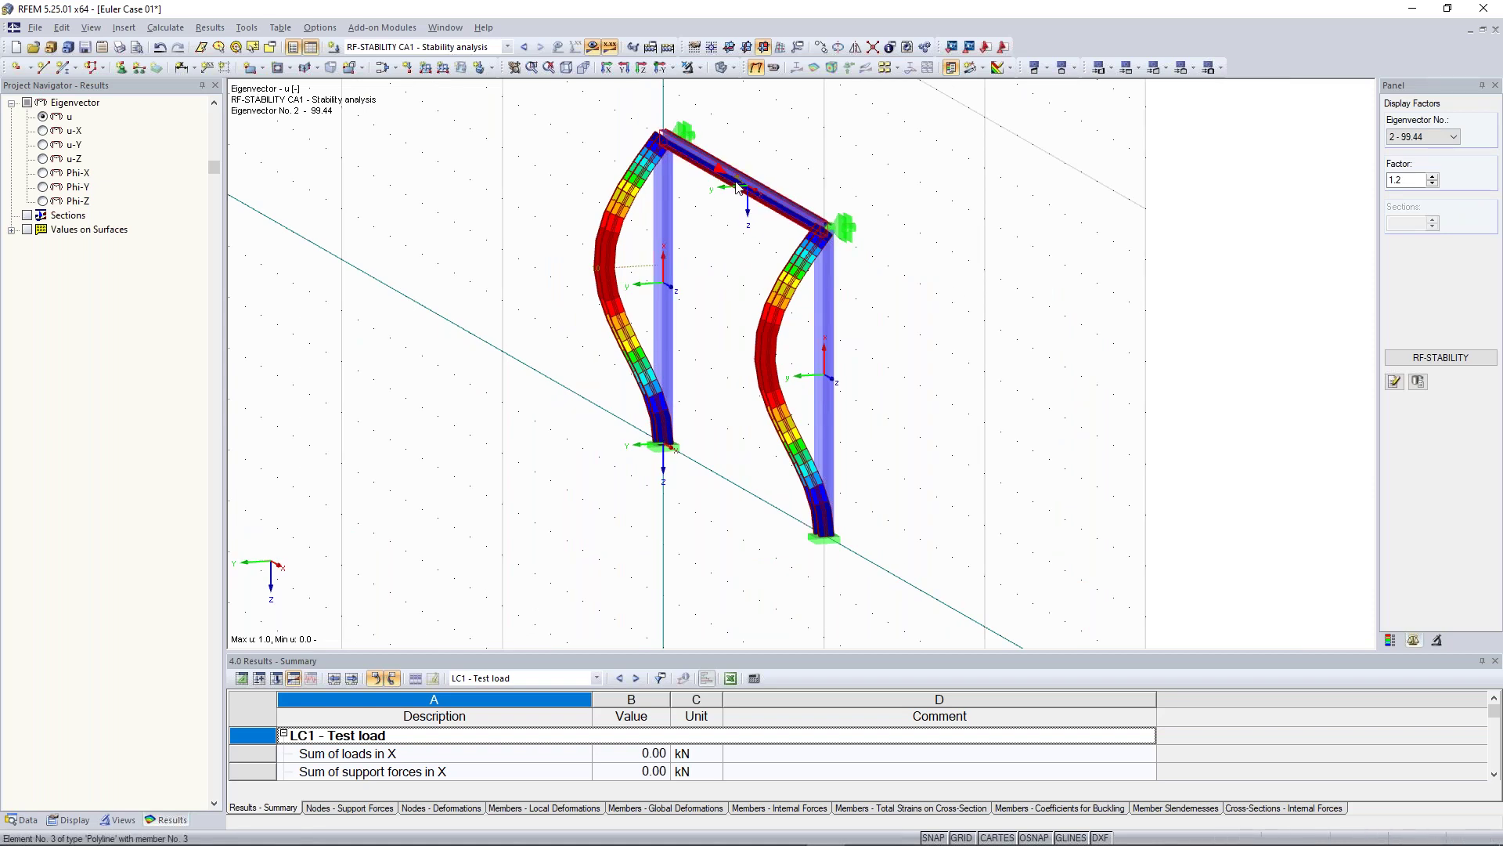
scroll(869, 371, down, 1)
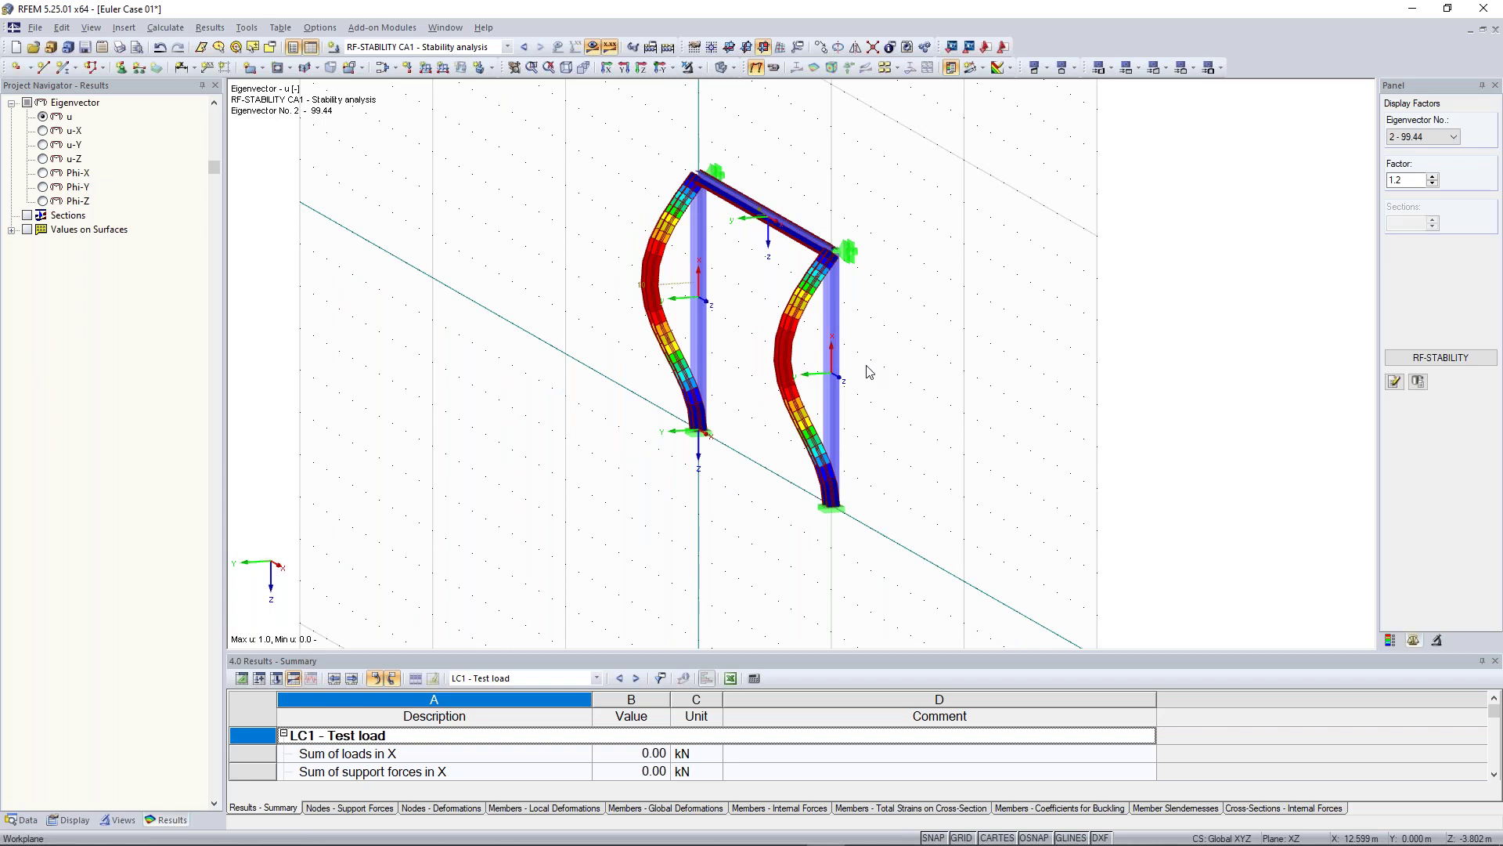
ctrl+middle_drag(588, 326, 592, 393)
scroll(593, 392, up, 1)
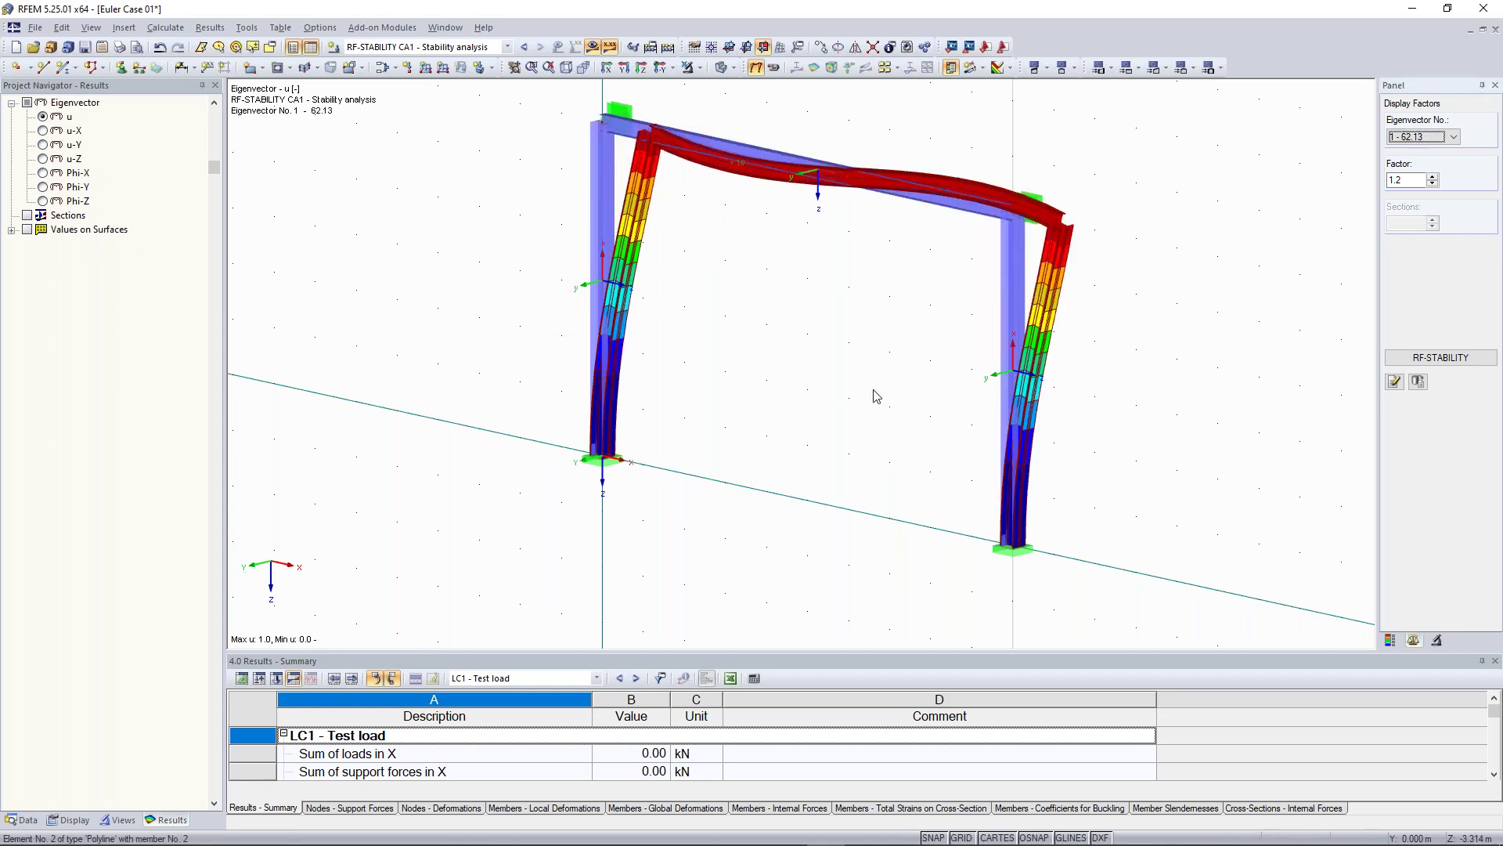
scroll(875, 396, down, 2)
ctrl+middle_drag(875, 395, 1026, 374)
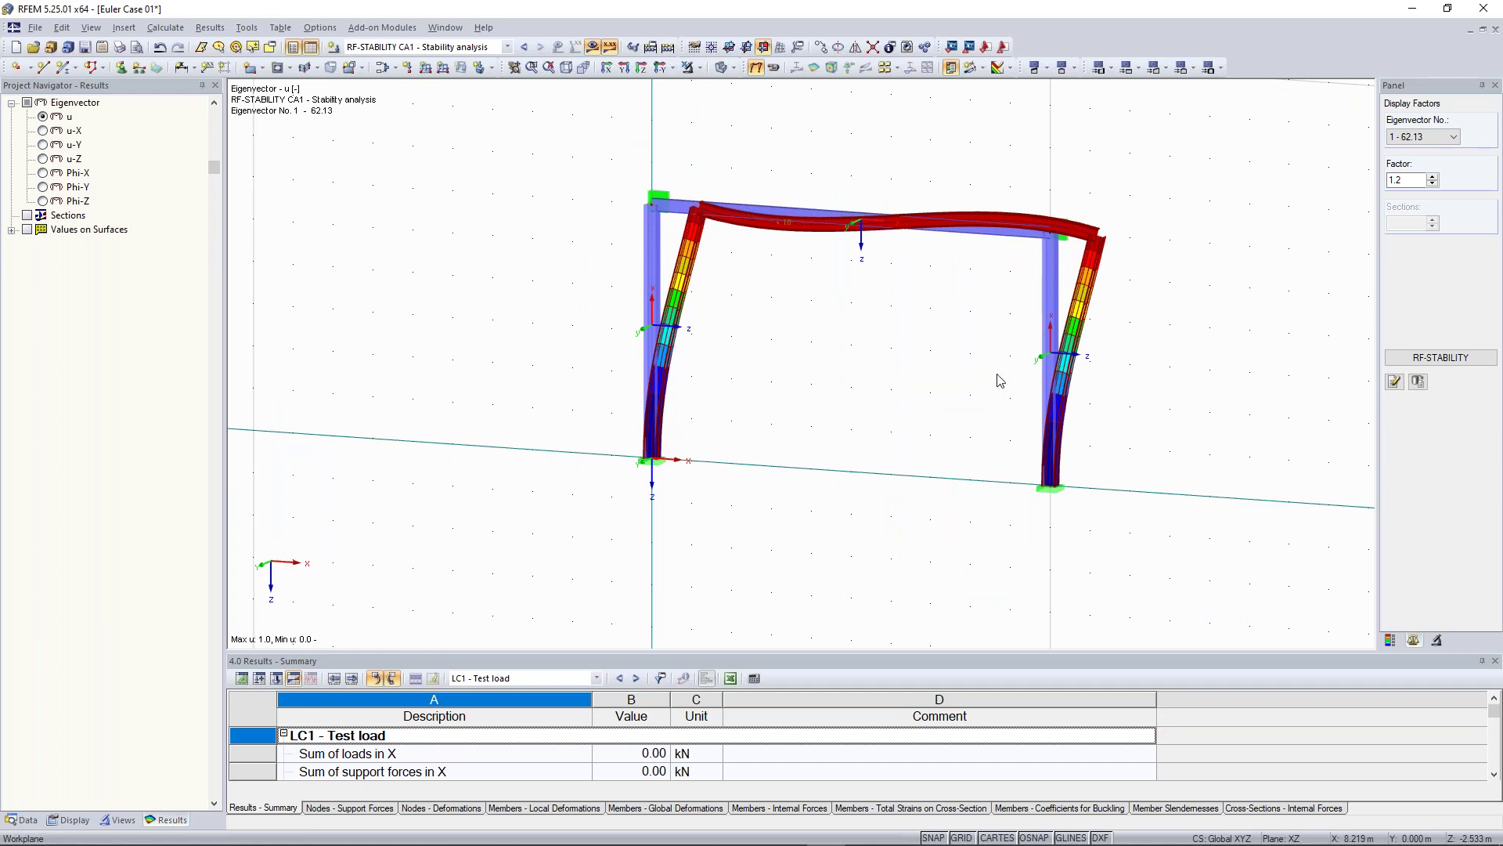
ctrl+middle_drag(846, 292, 851, 313)
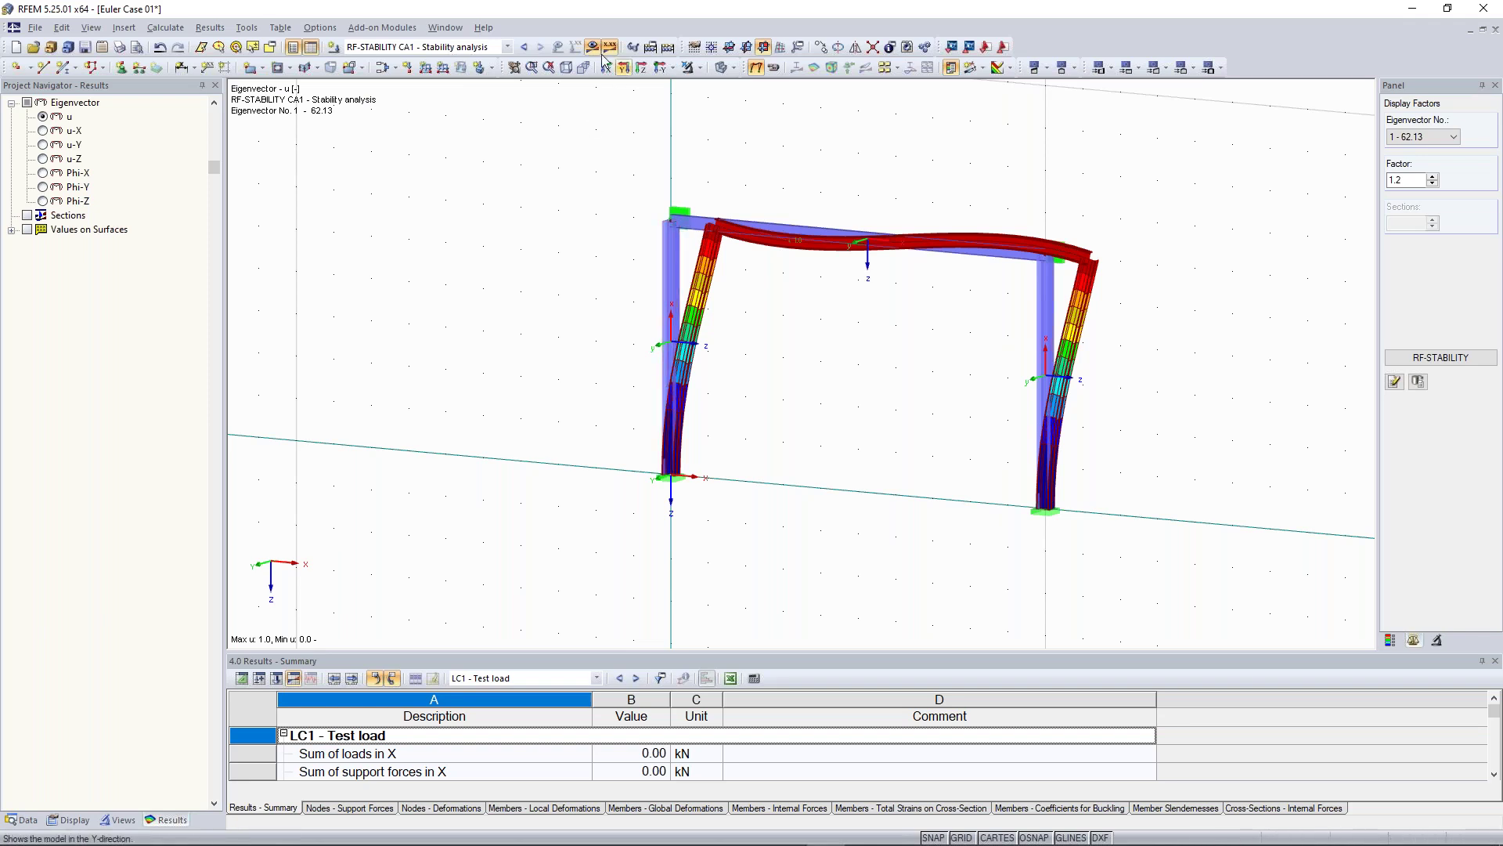
Step: Review the columns' effective lengths, effective length factors and critical loads in the RF-STABILITY results
click(1440, 357)
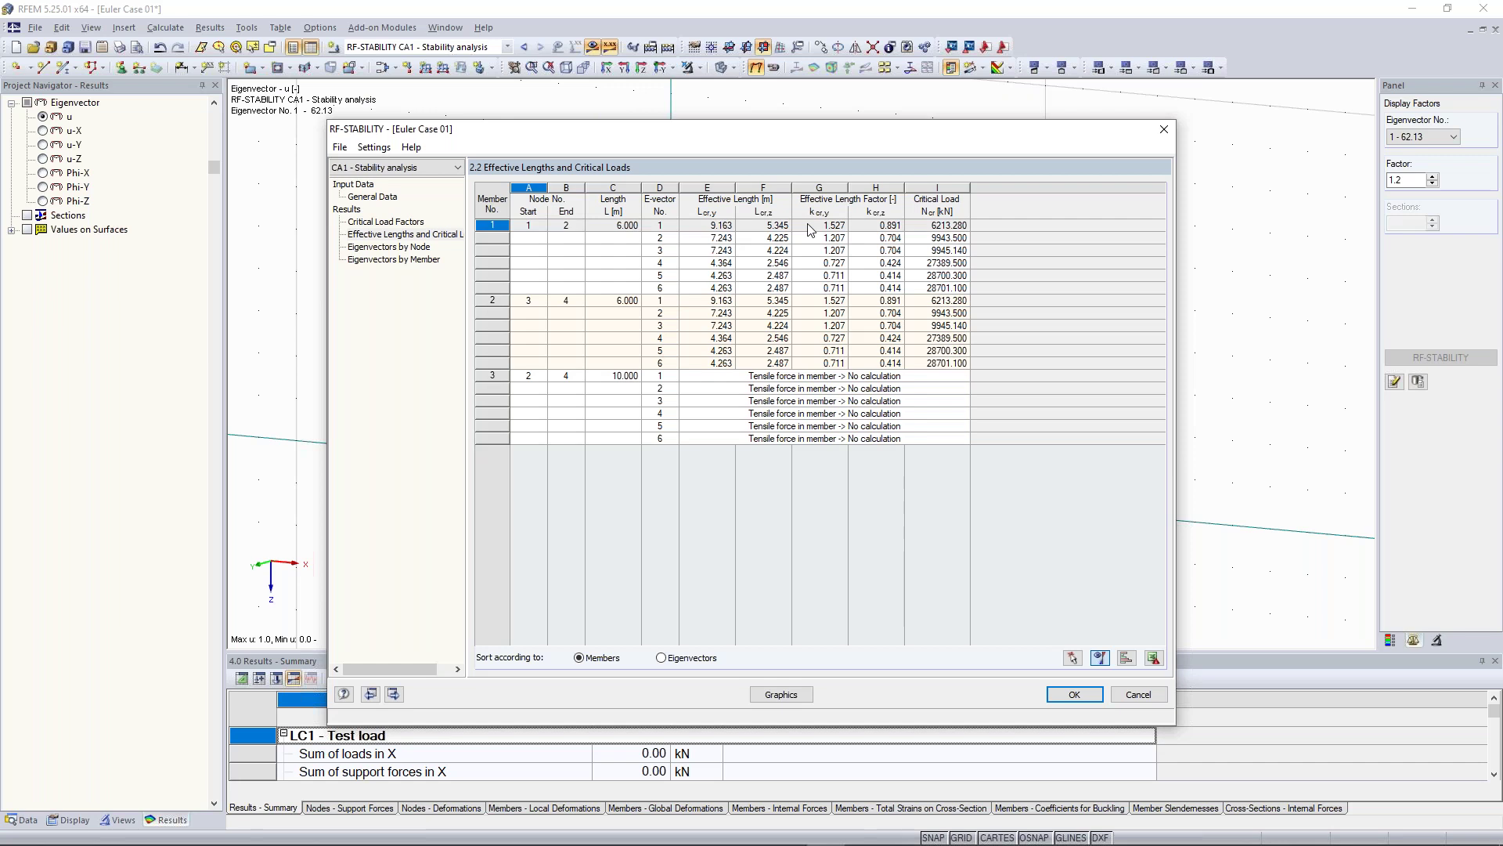
click(1162, 132)
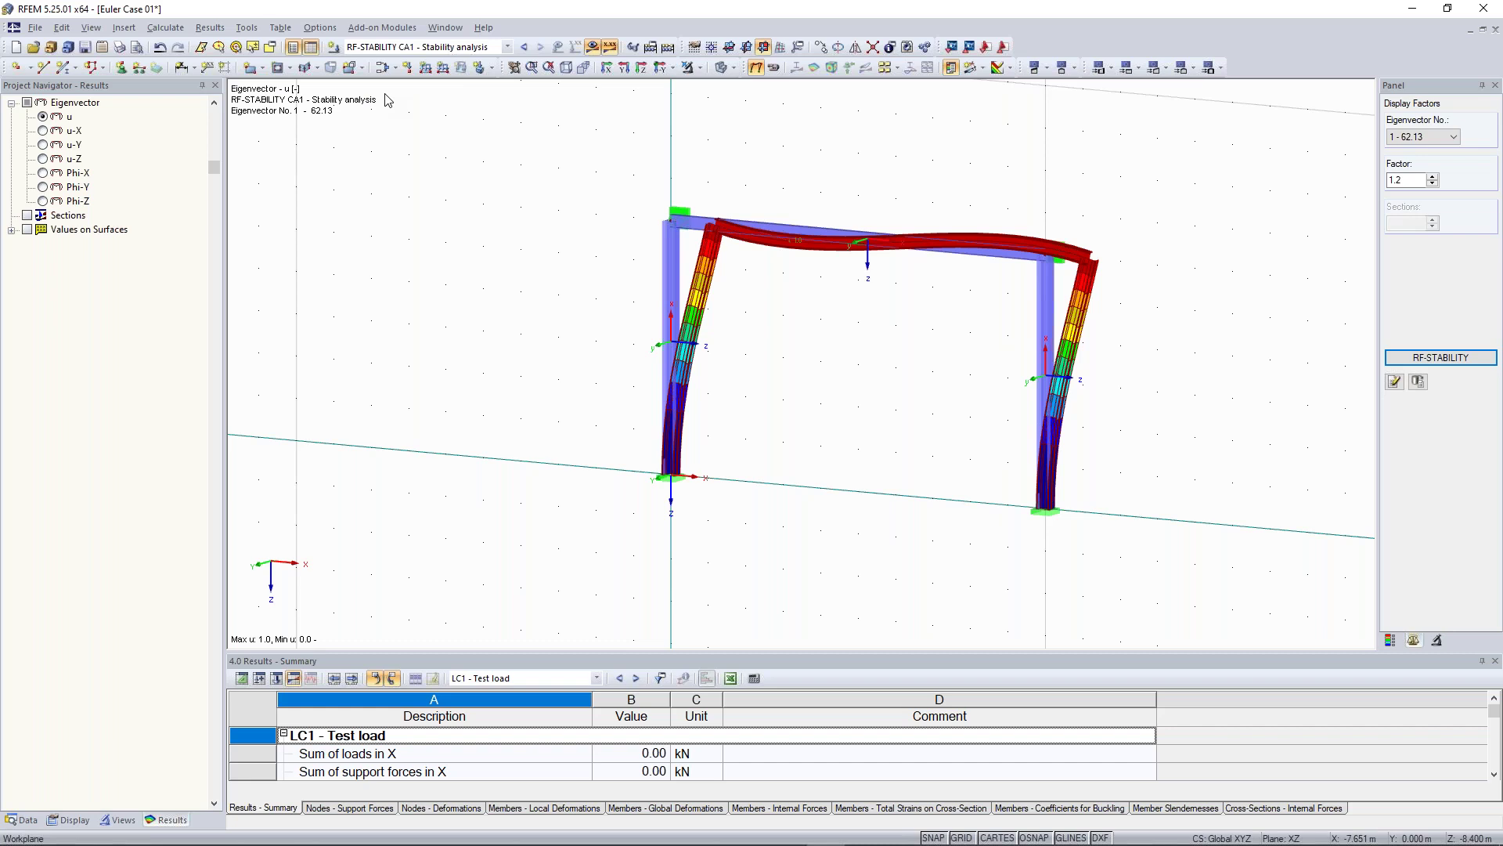
scroll(757, 196, down, 2)
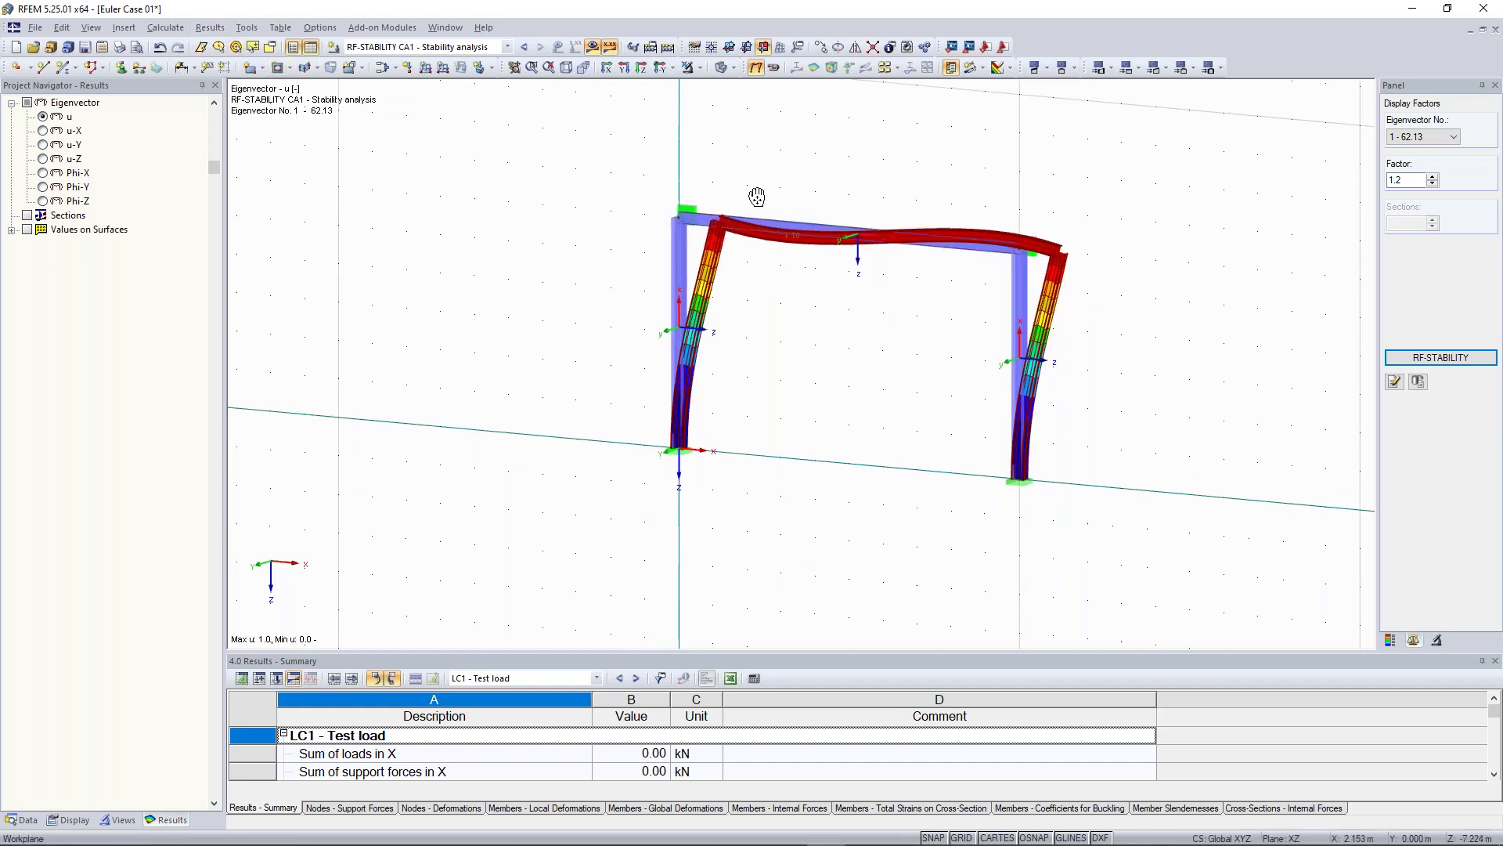
middle_drag(757, 197, 766, 219)
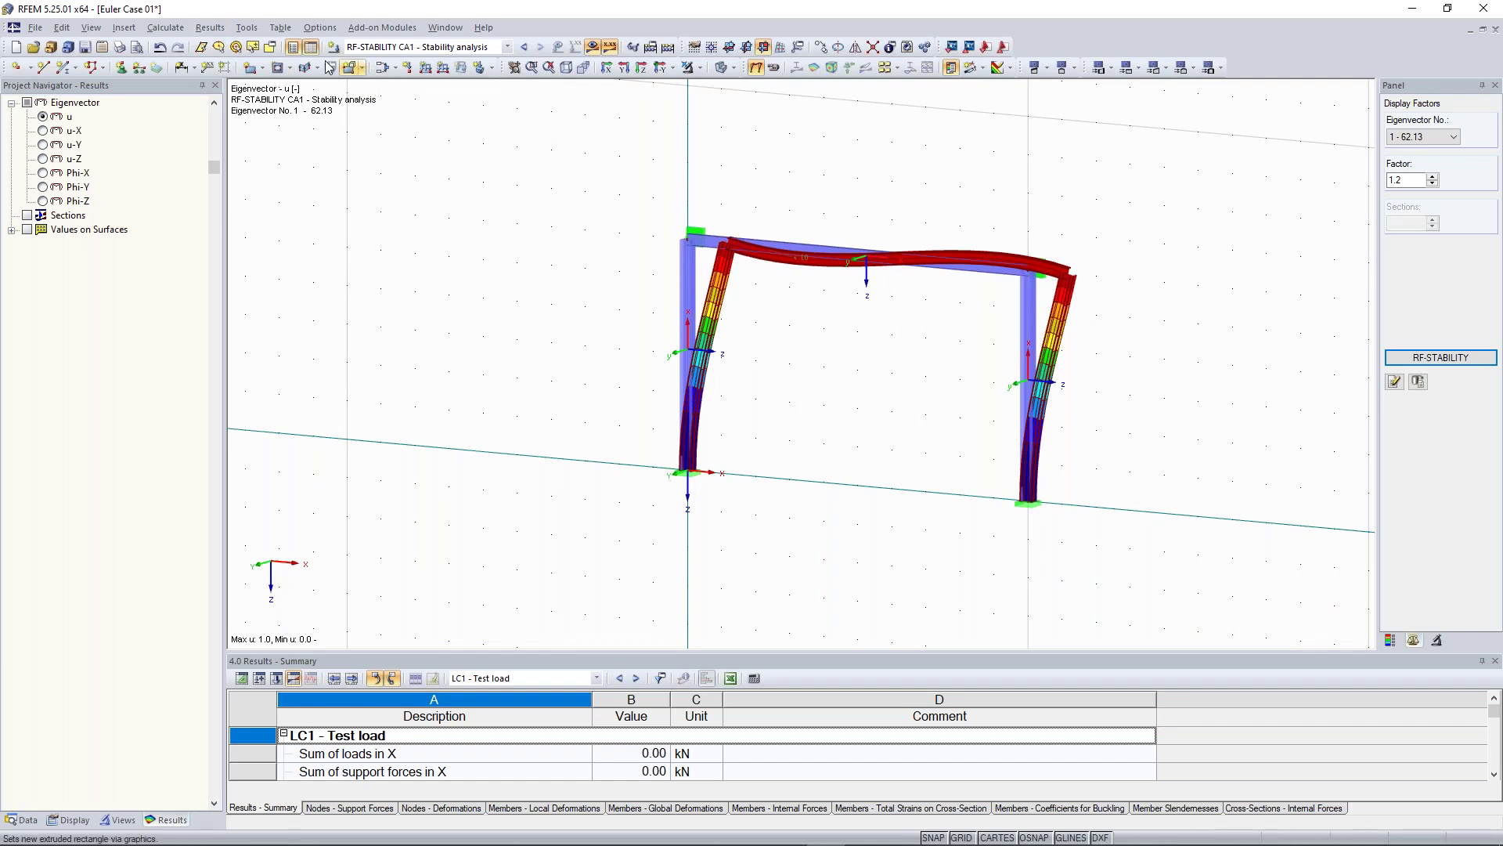
Step: Check the calculation parameters and compare the frame's critical load factors with the members' effective lengths
click(165, 27)
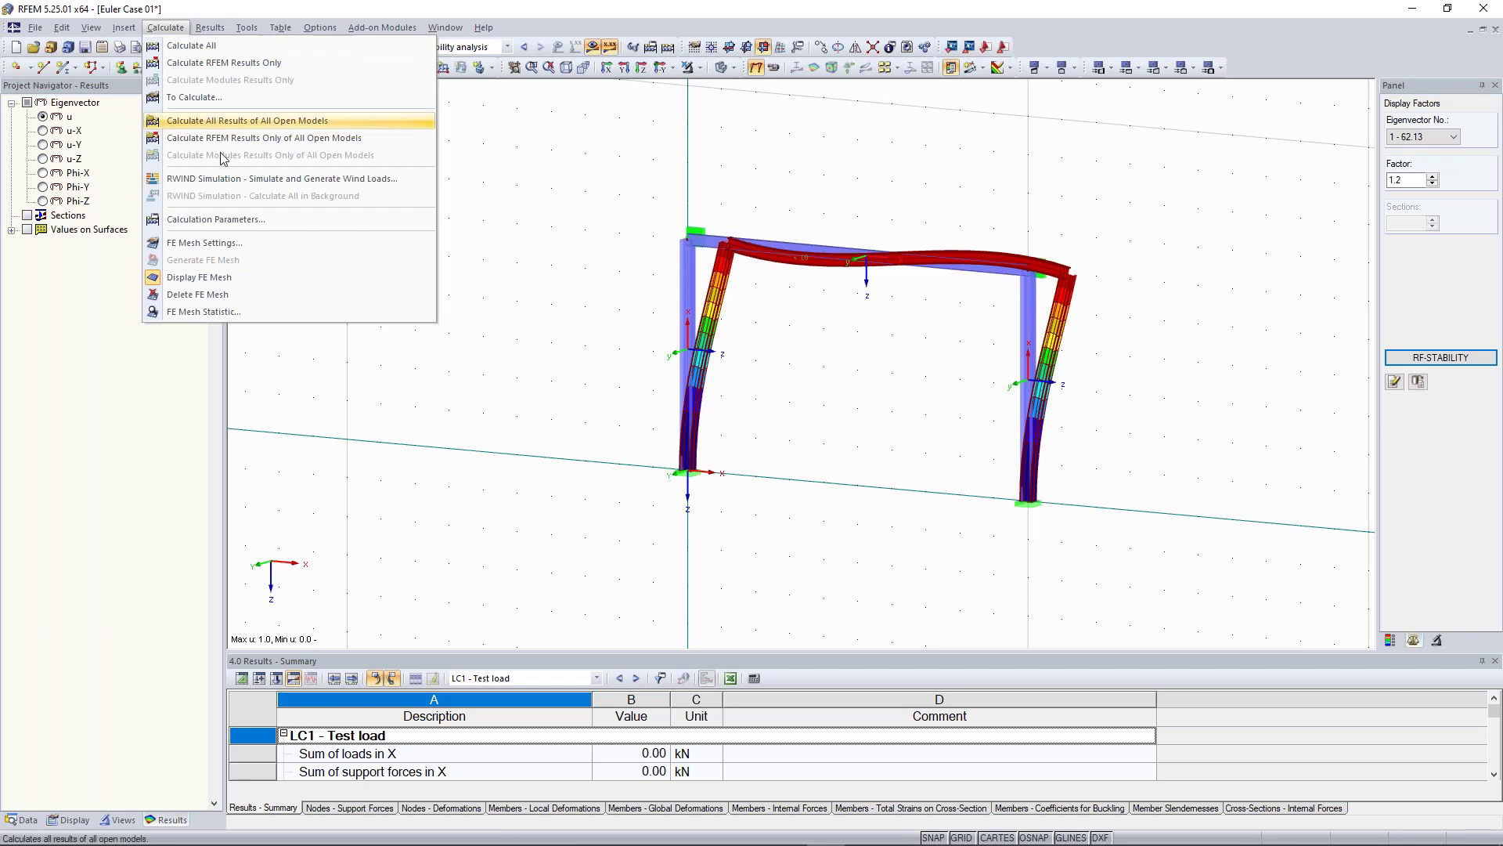
click(224, 226)
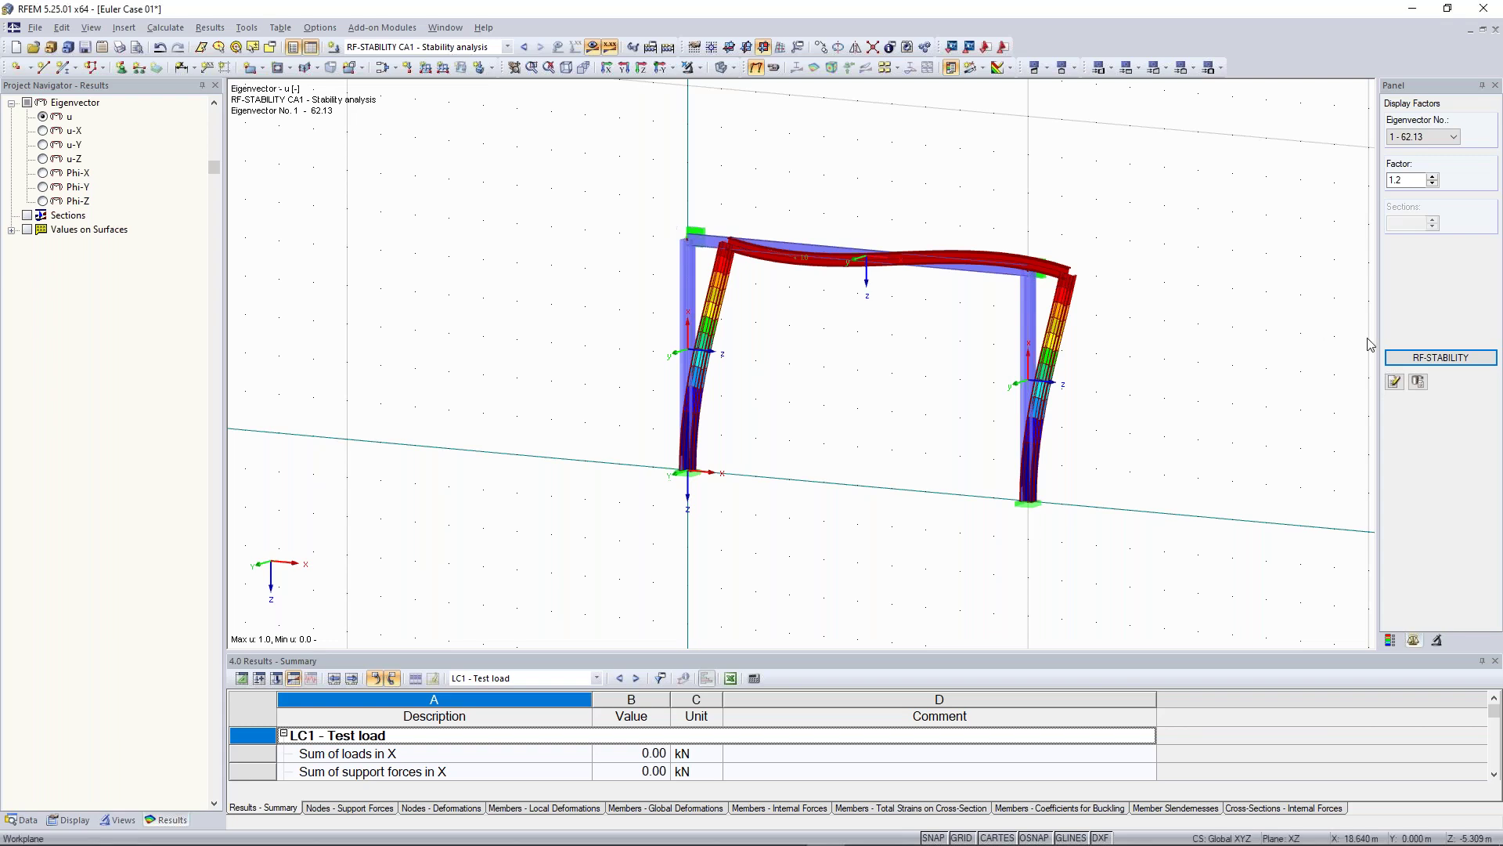
click(1441, 357)
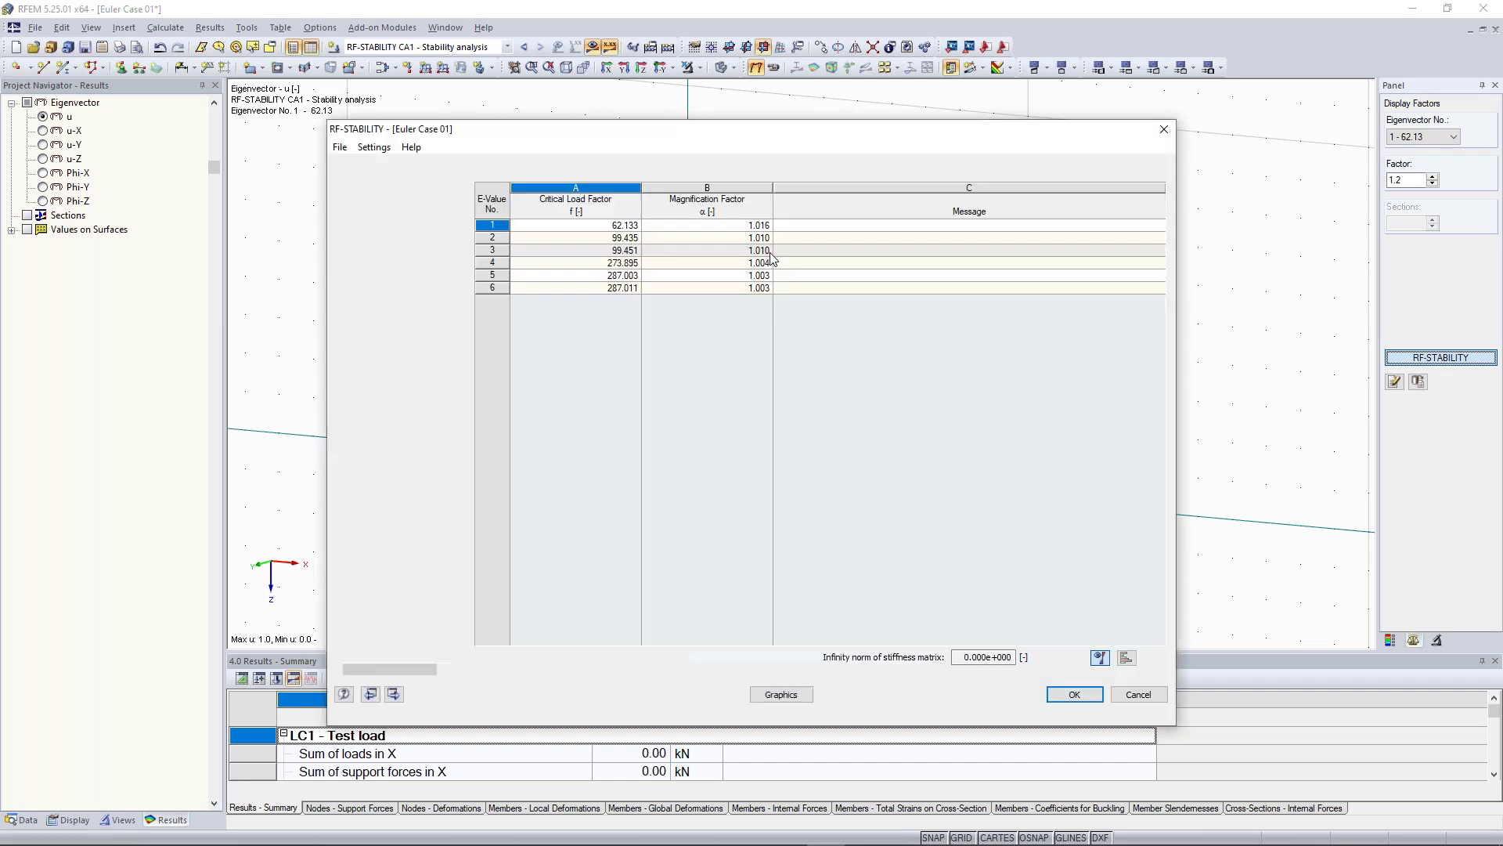
click(423, 234)
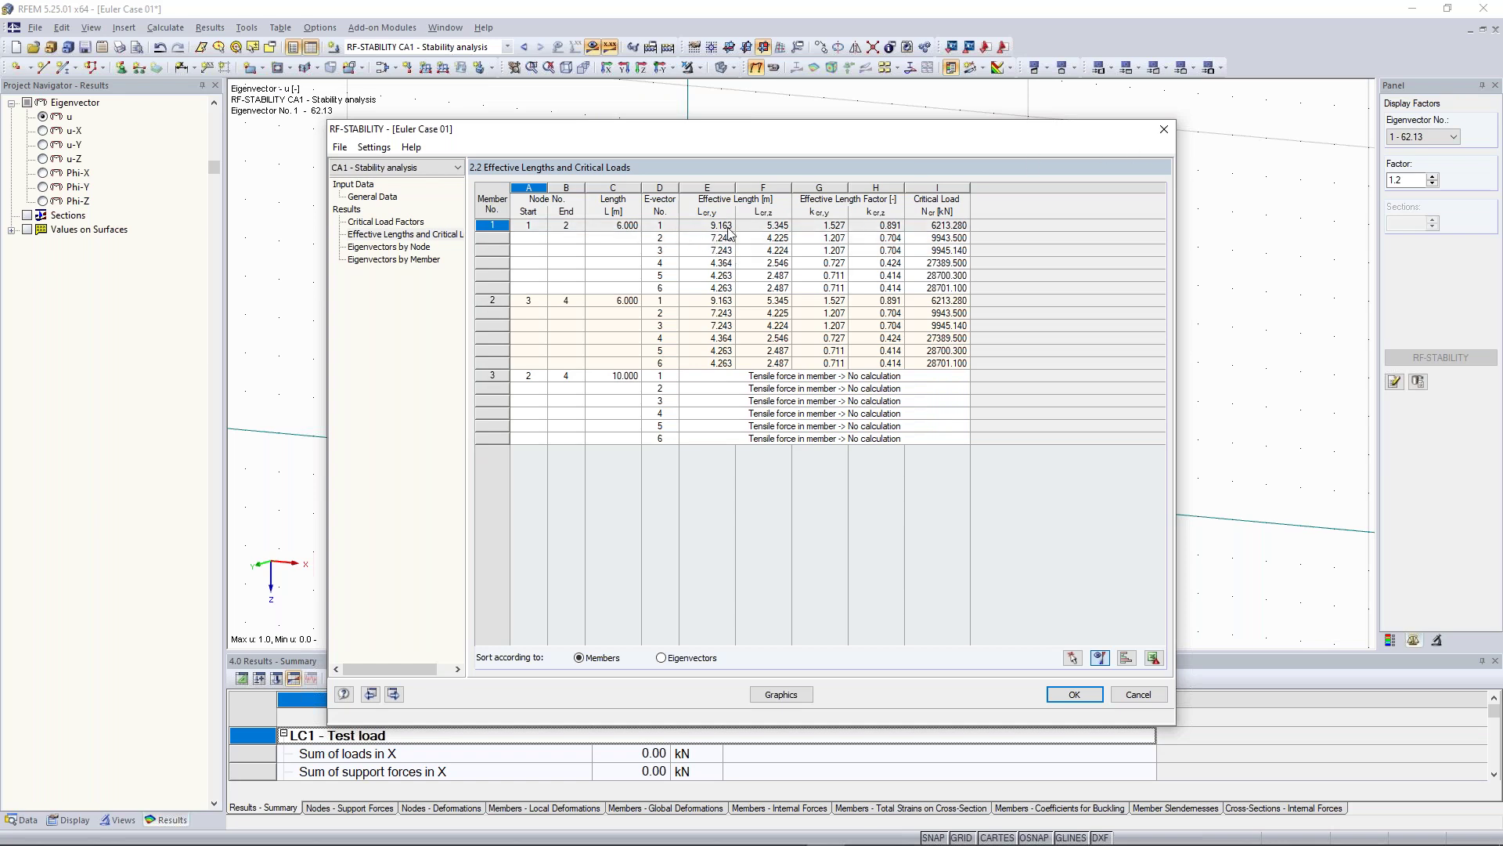
click(1163, 129)
Step: Deactivate the shear stiffness of members in the global calculation parameters and recalculate the stability analysis
click(165, 28)
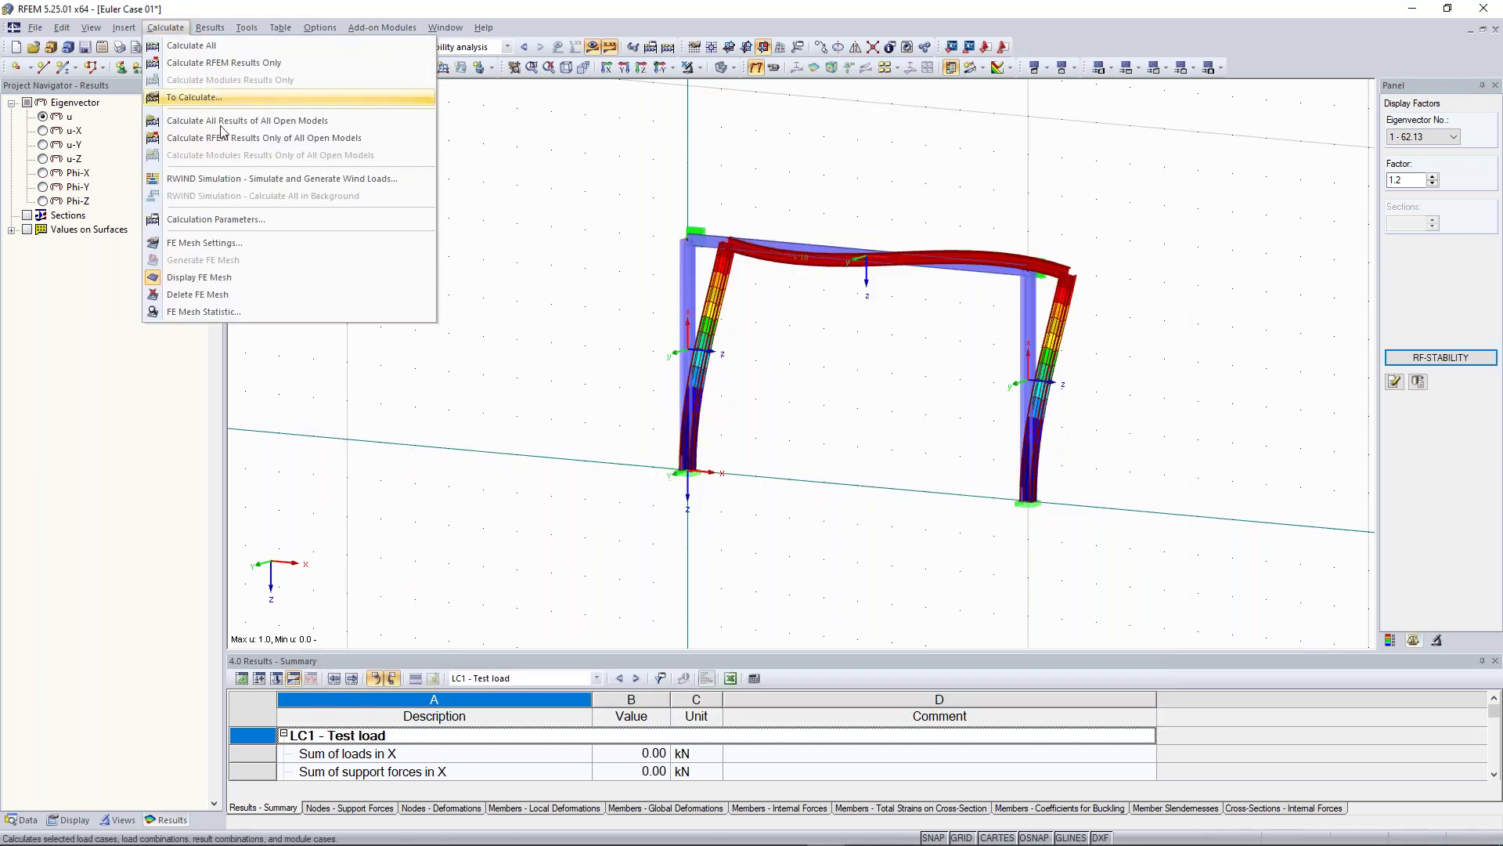
key(Escape)
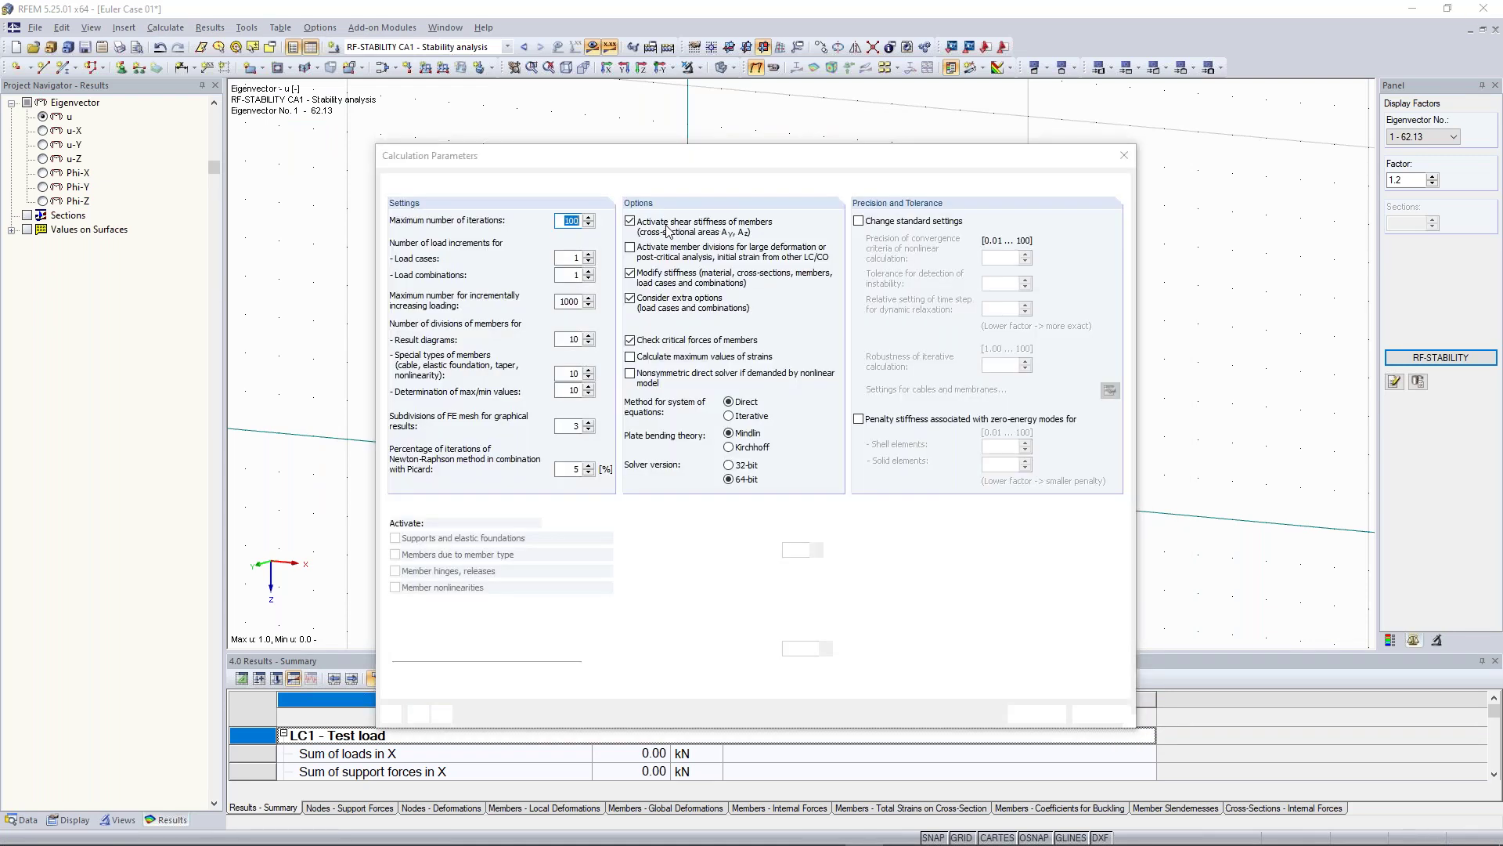
click(666, 227)
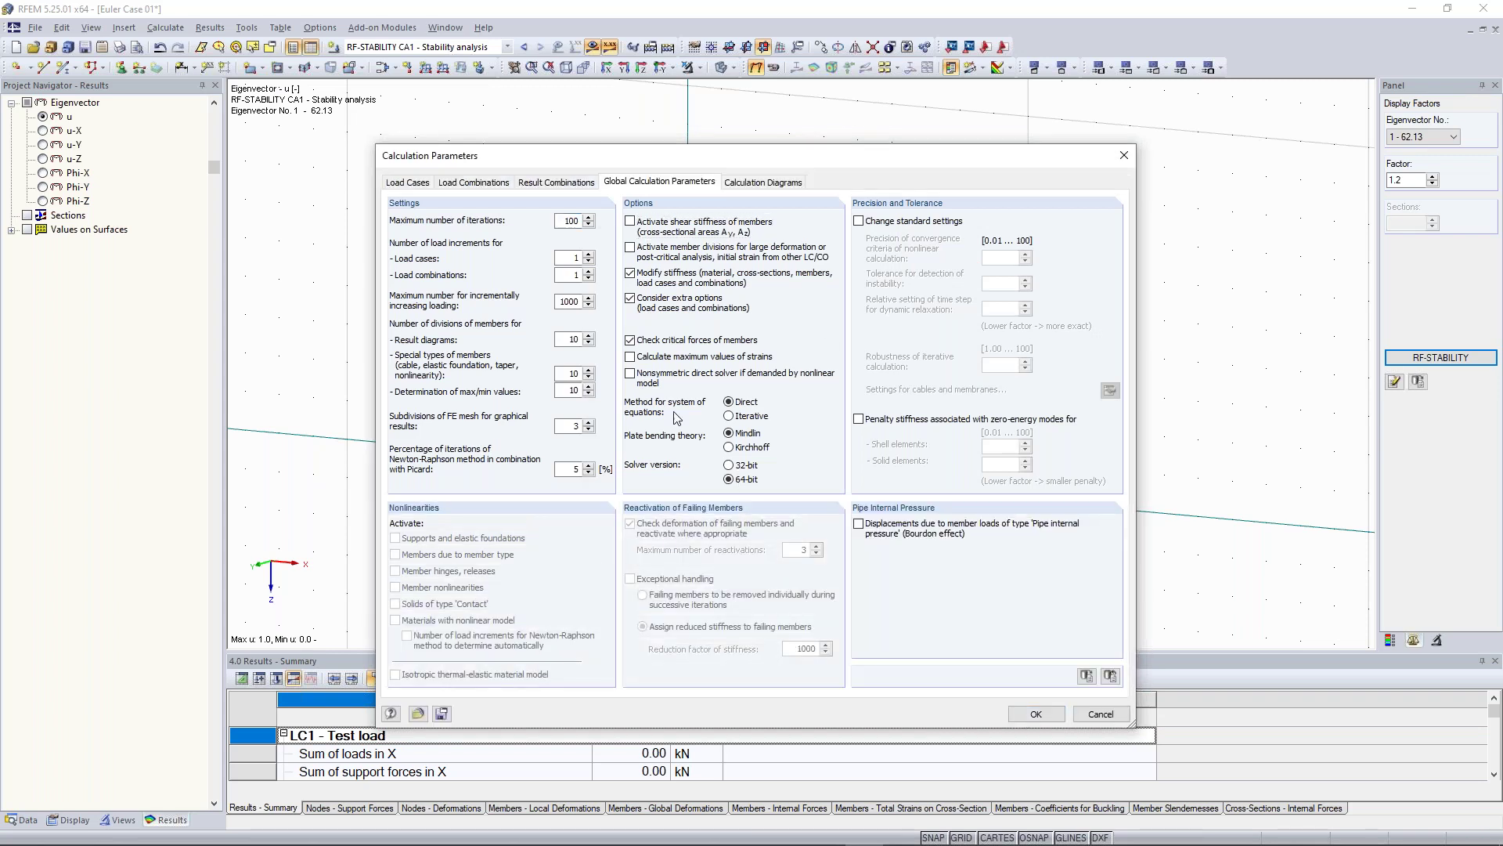
click(1026, 714)
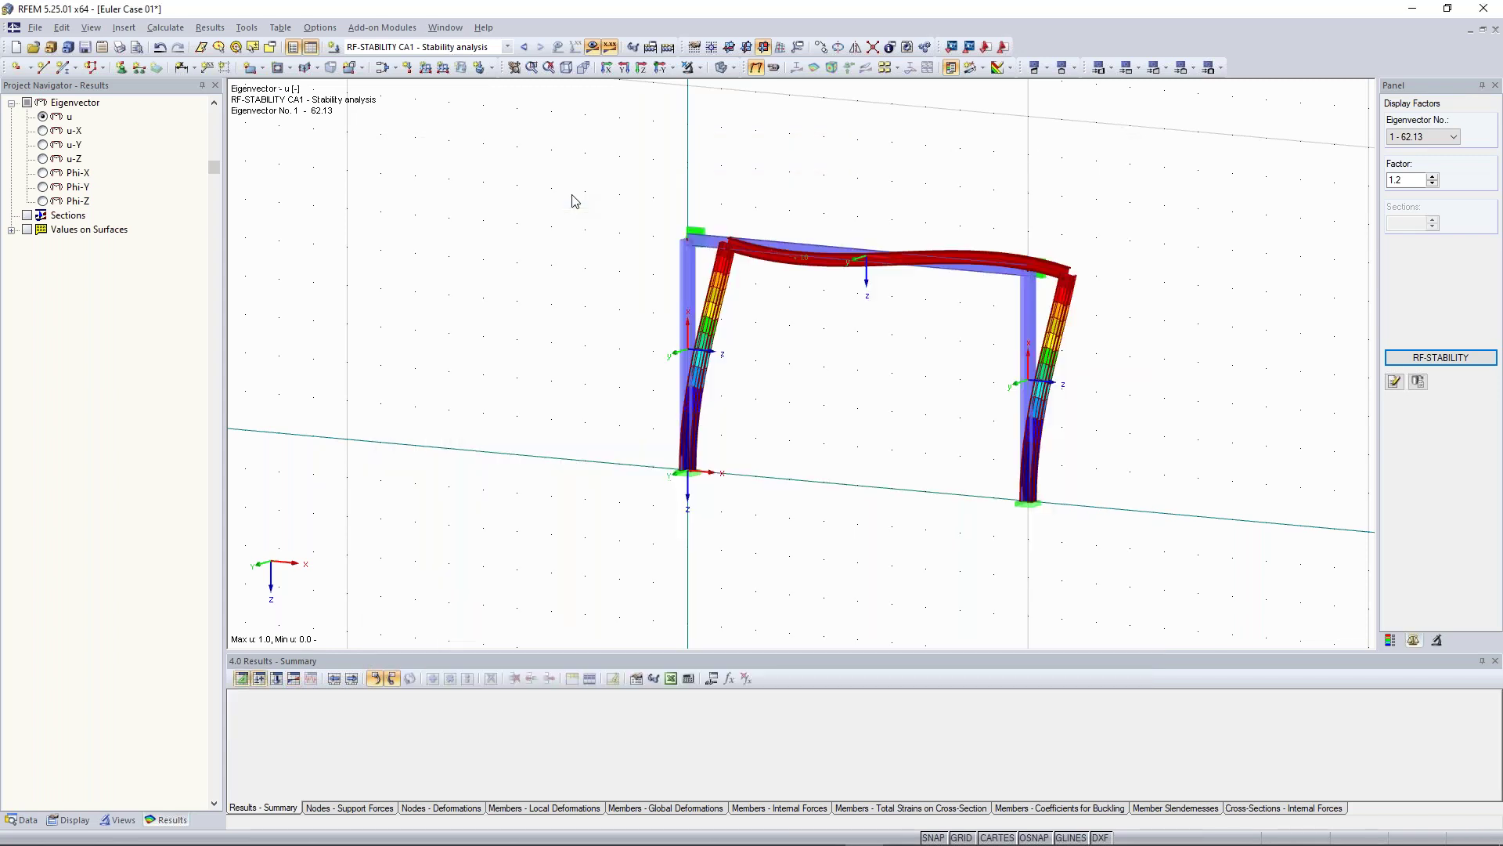
click(668, 47)
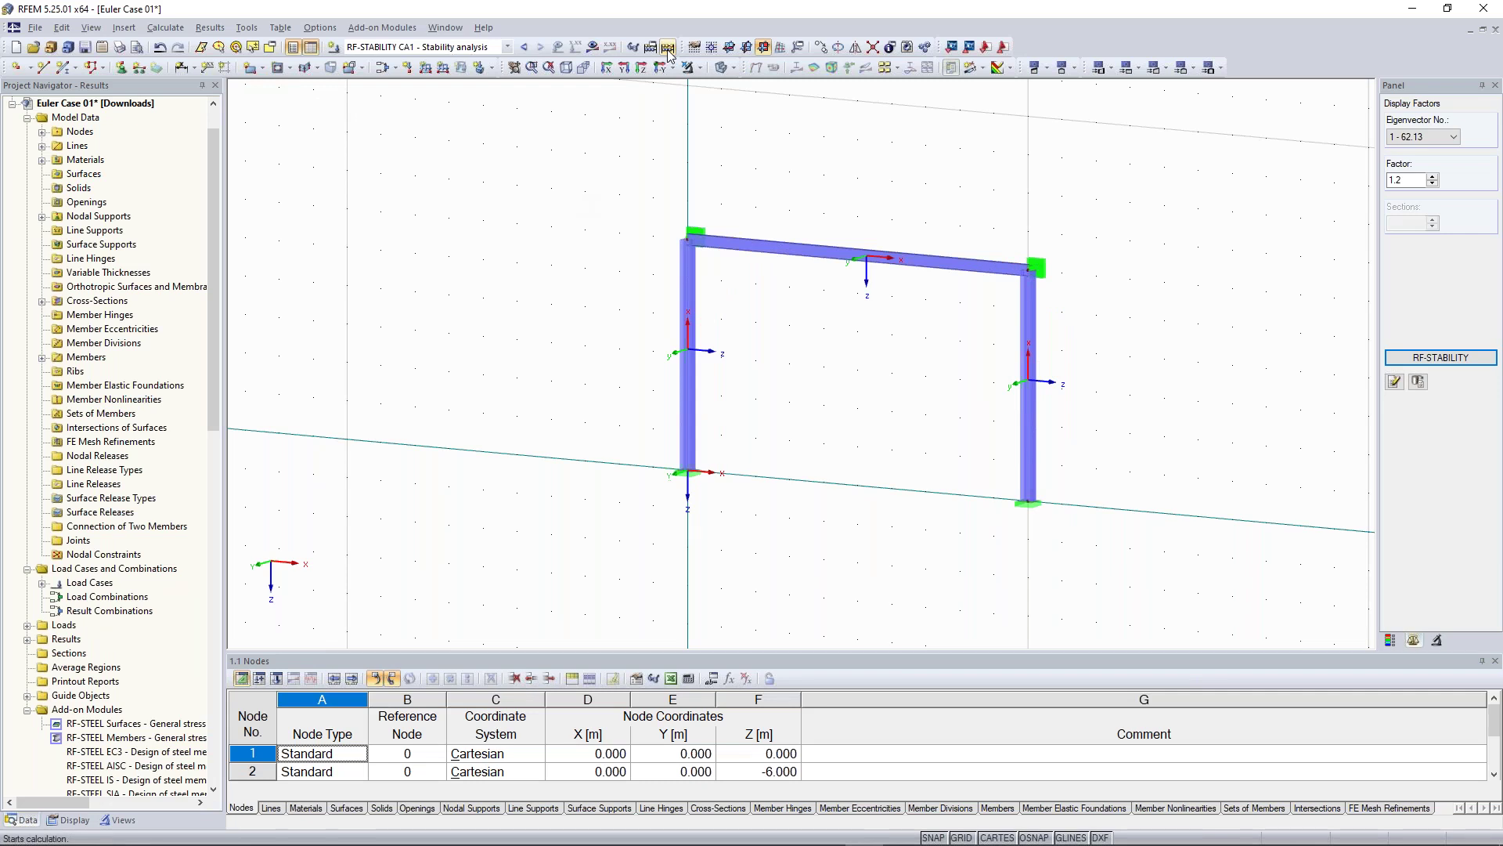
click(668, 48)
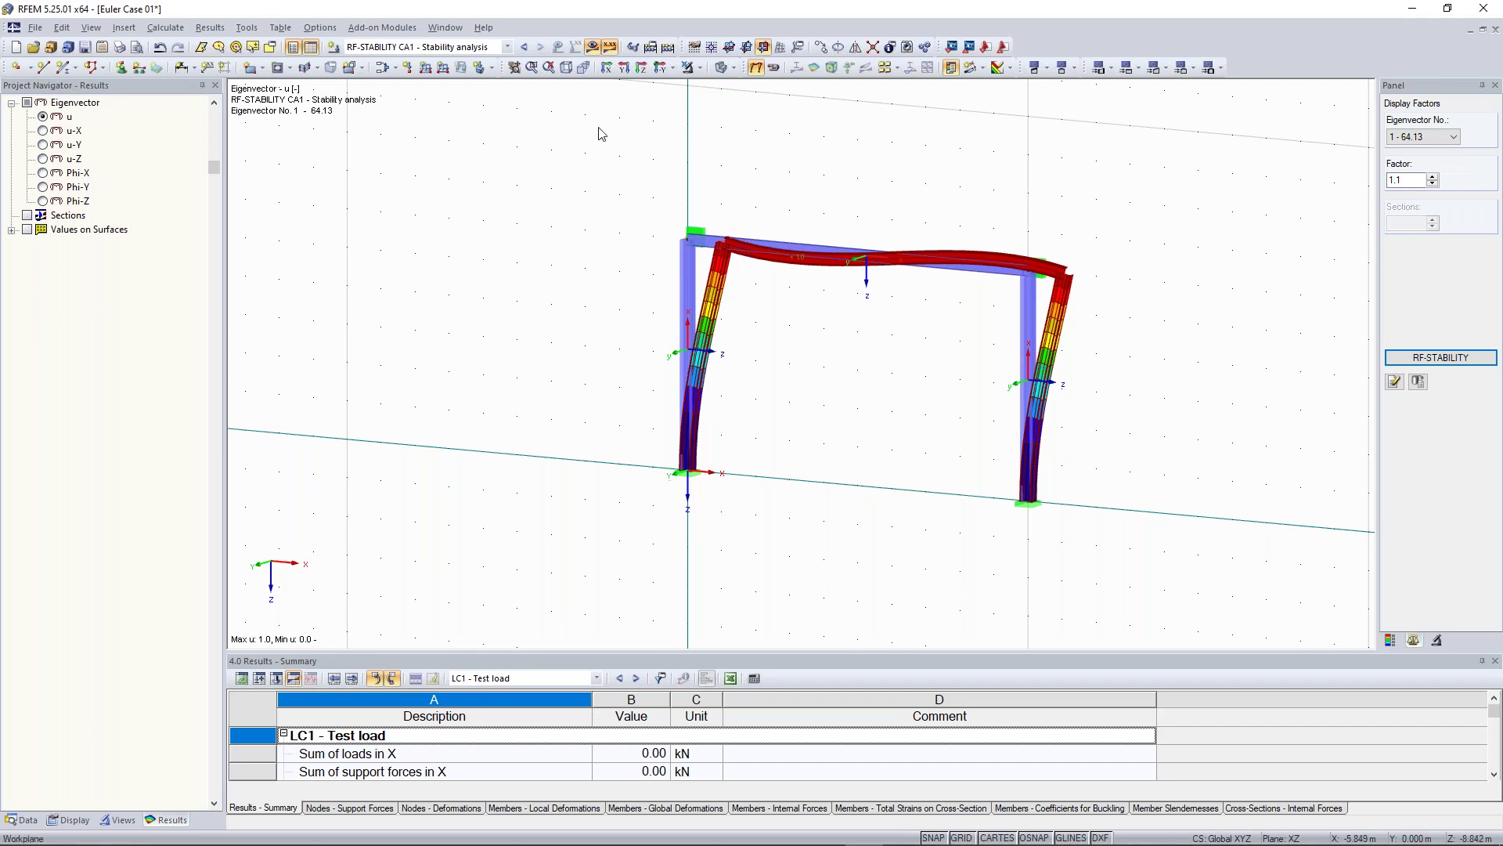
Step: Review the effective lengths and critical loads recalculated without shear stiffness alongside the first eigenvector, focusing on member 1
click(1453, 357)
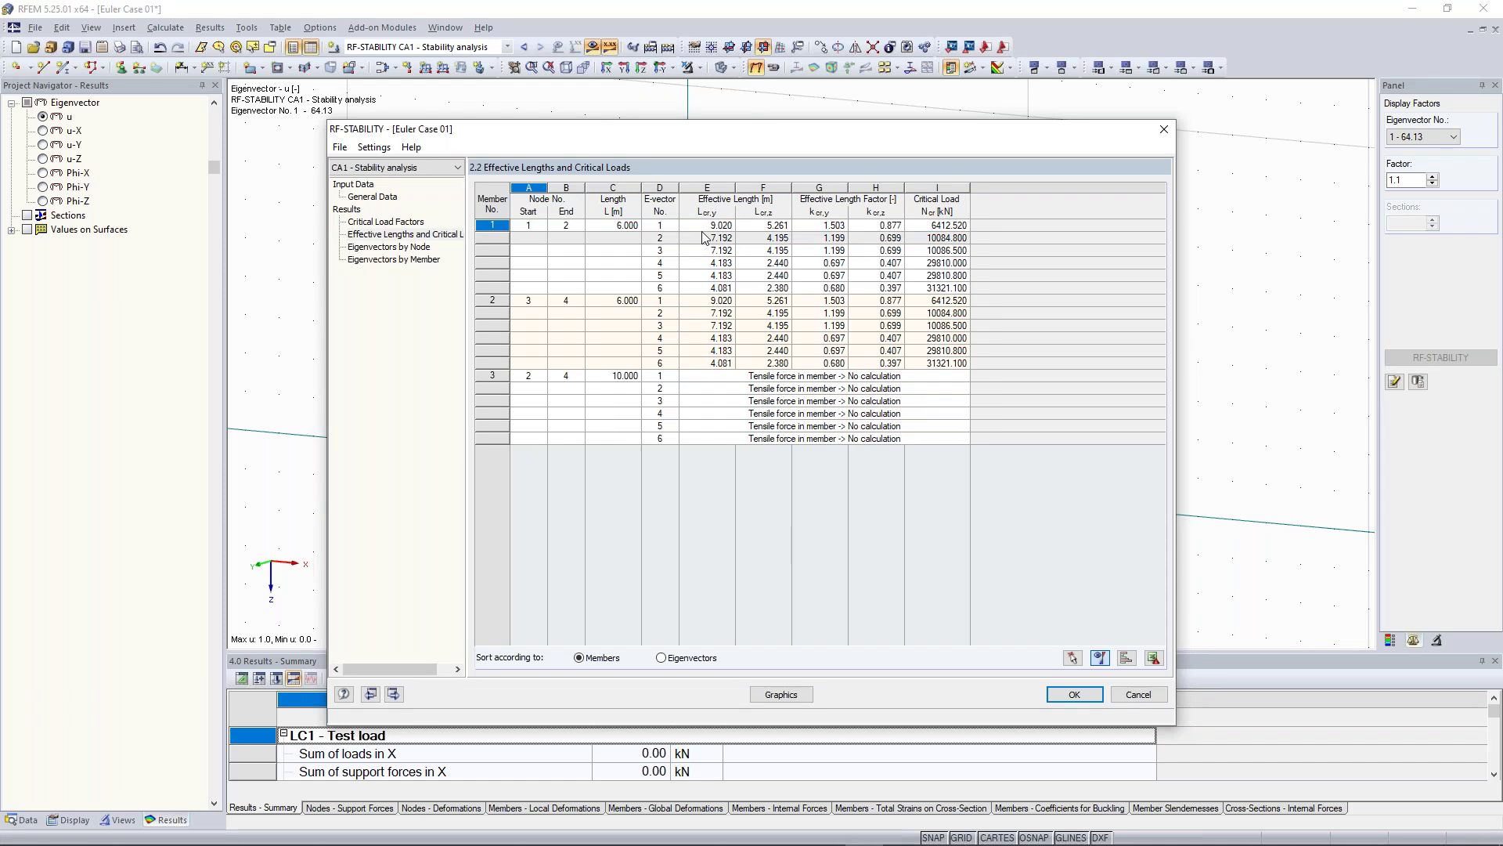
drag(714, 132, 482, 302)
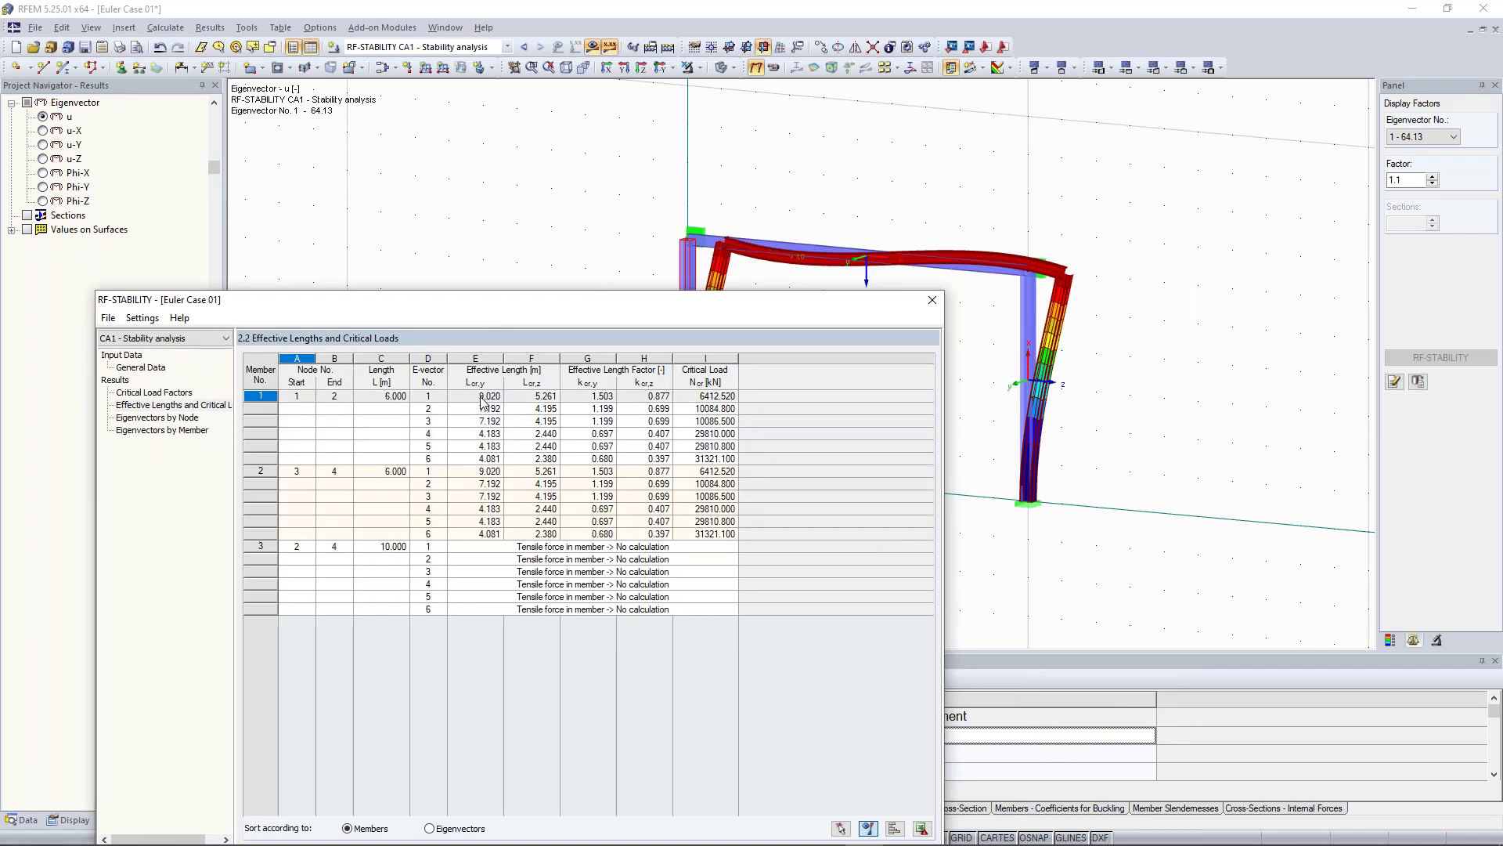
drag(535, 314, 501, 320)
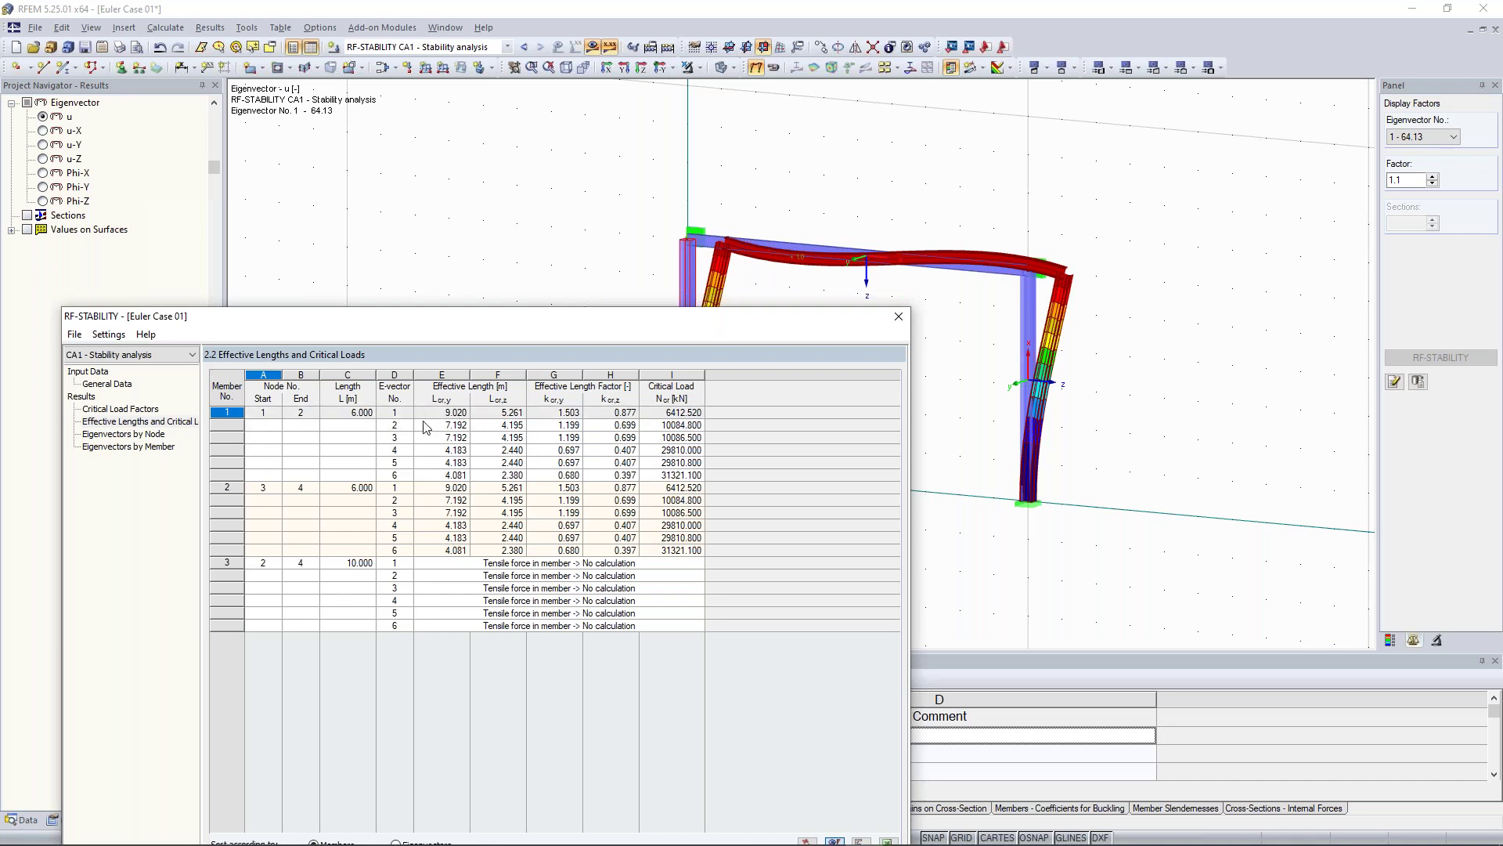
drag(775, 329, 768, 389)
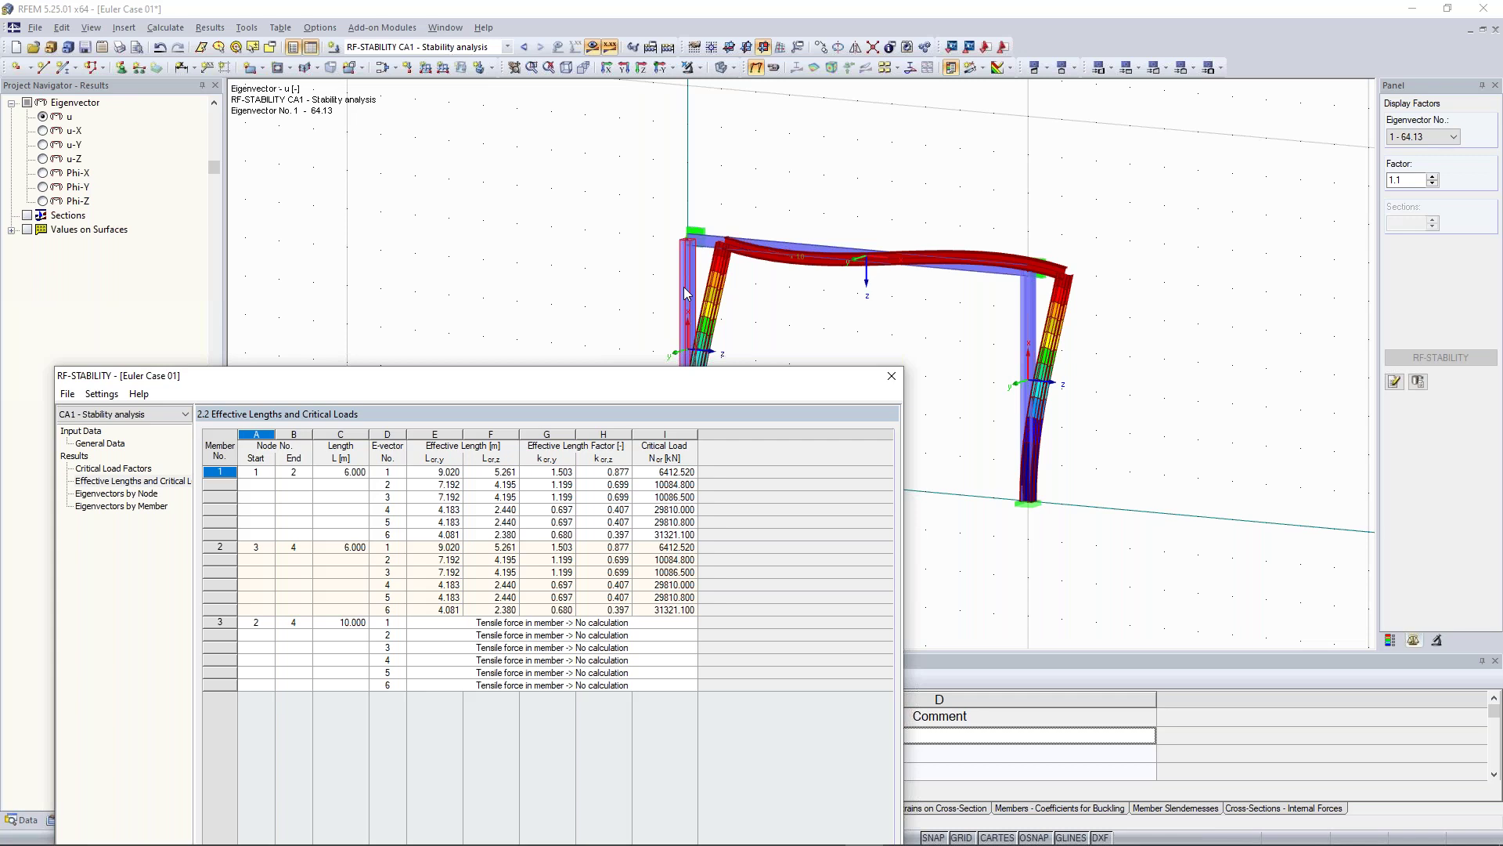
click(454, 471)
click(890, 377)
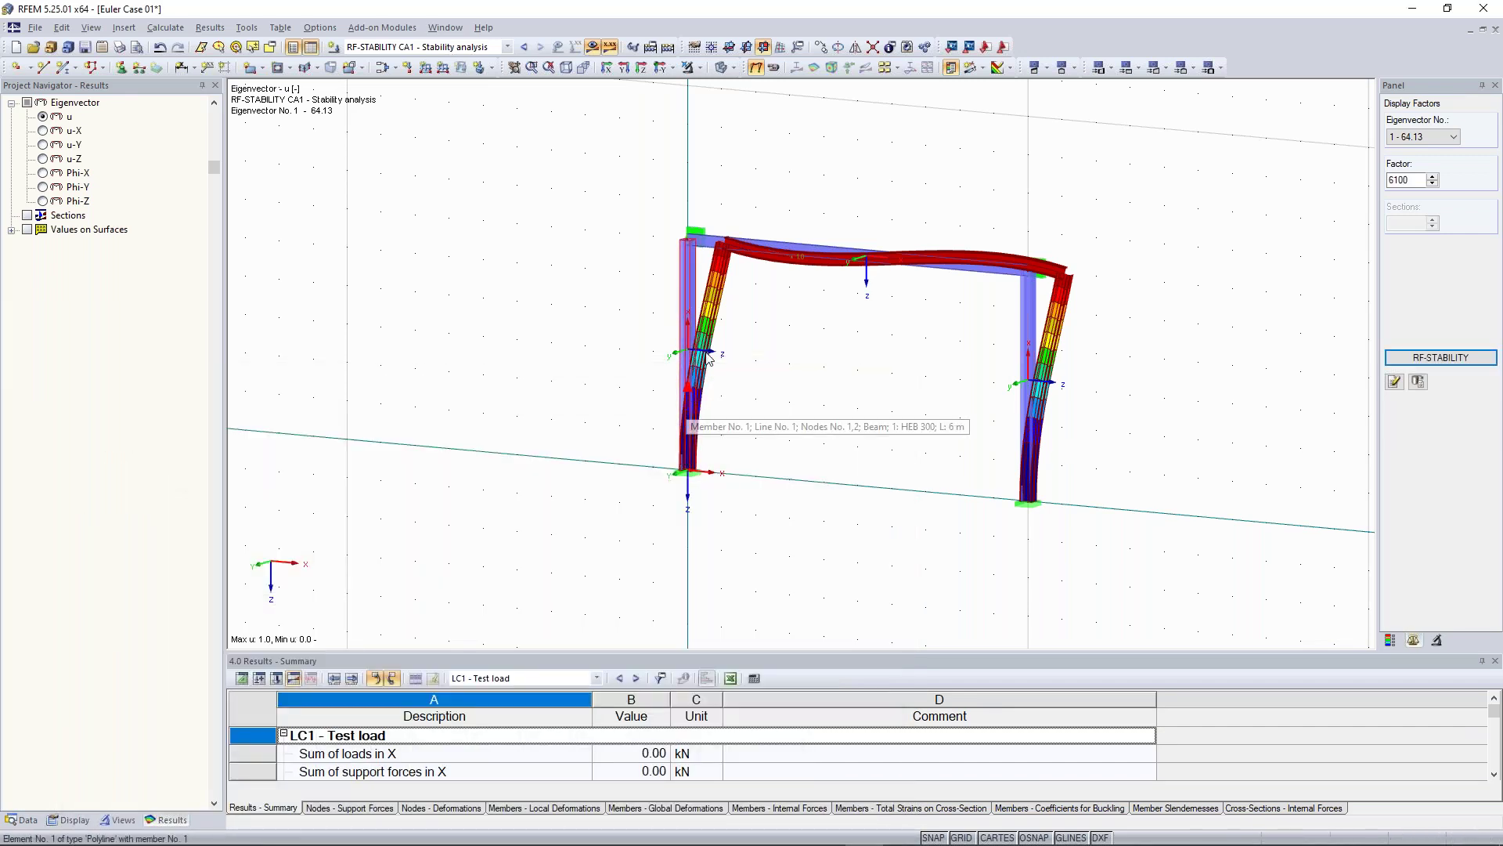
Step: Set the eigenvector display factor to 10 and reduce it stepwise to 1.25 to restore a readable buckling shape
click(1432, 177)
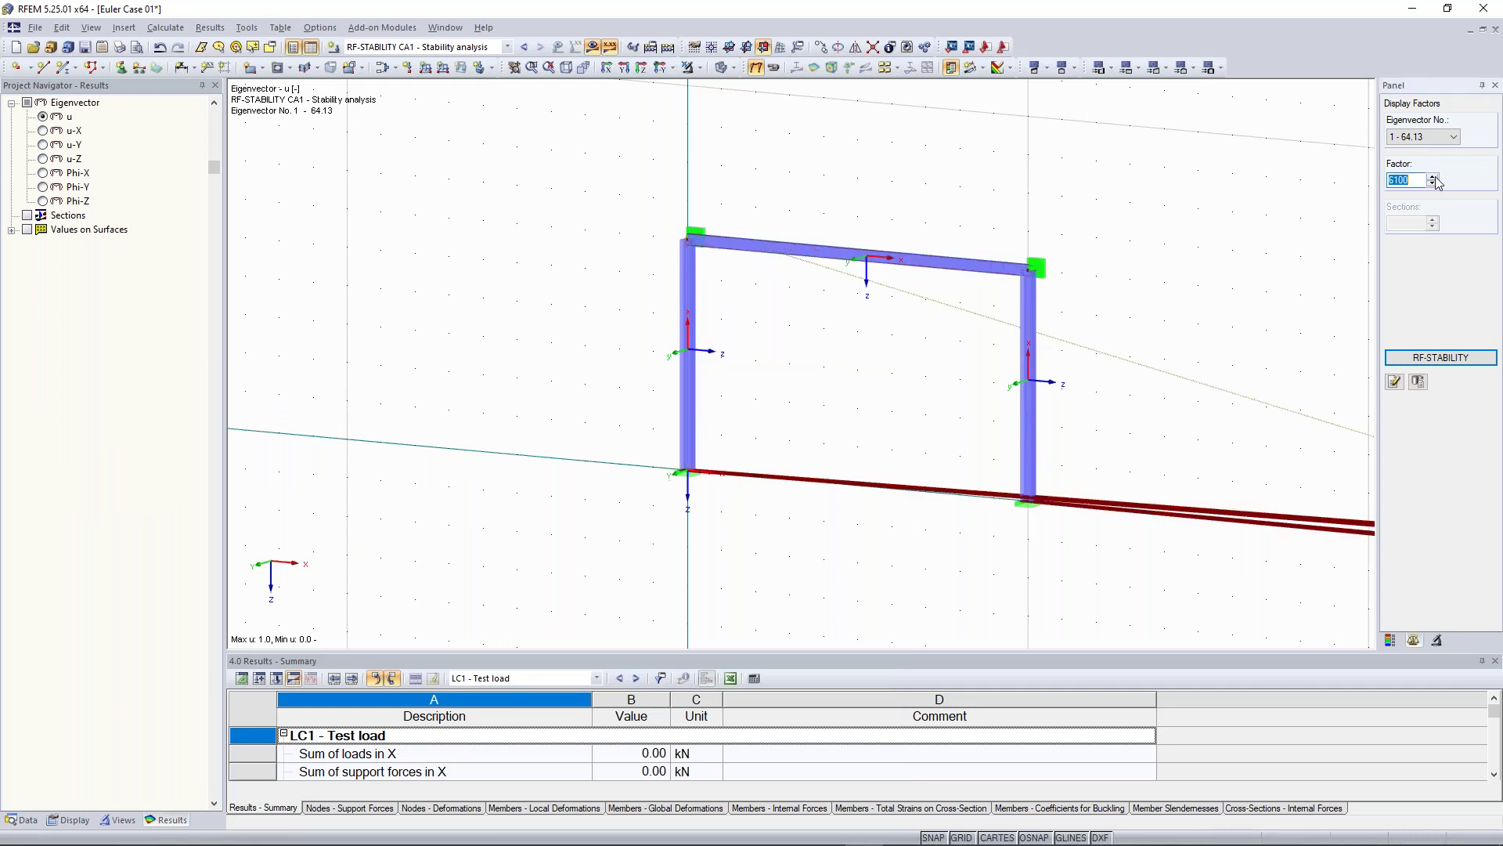
text(10)
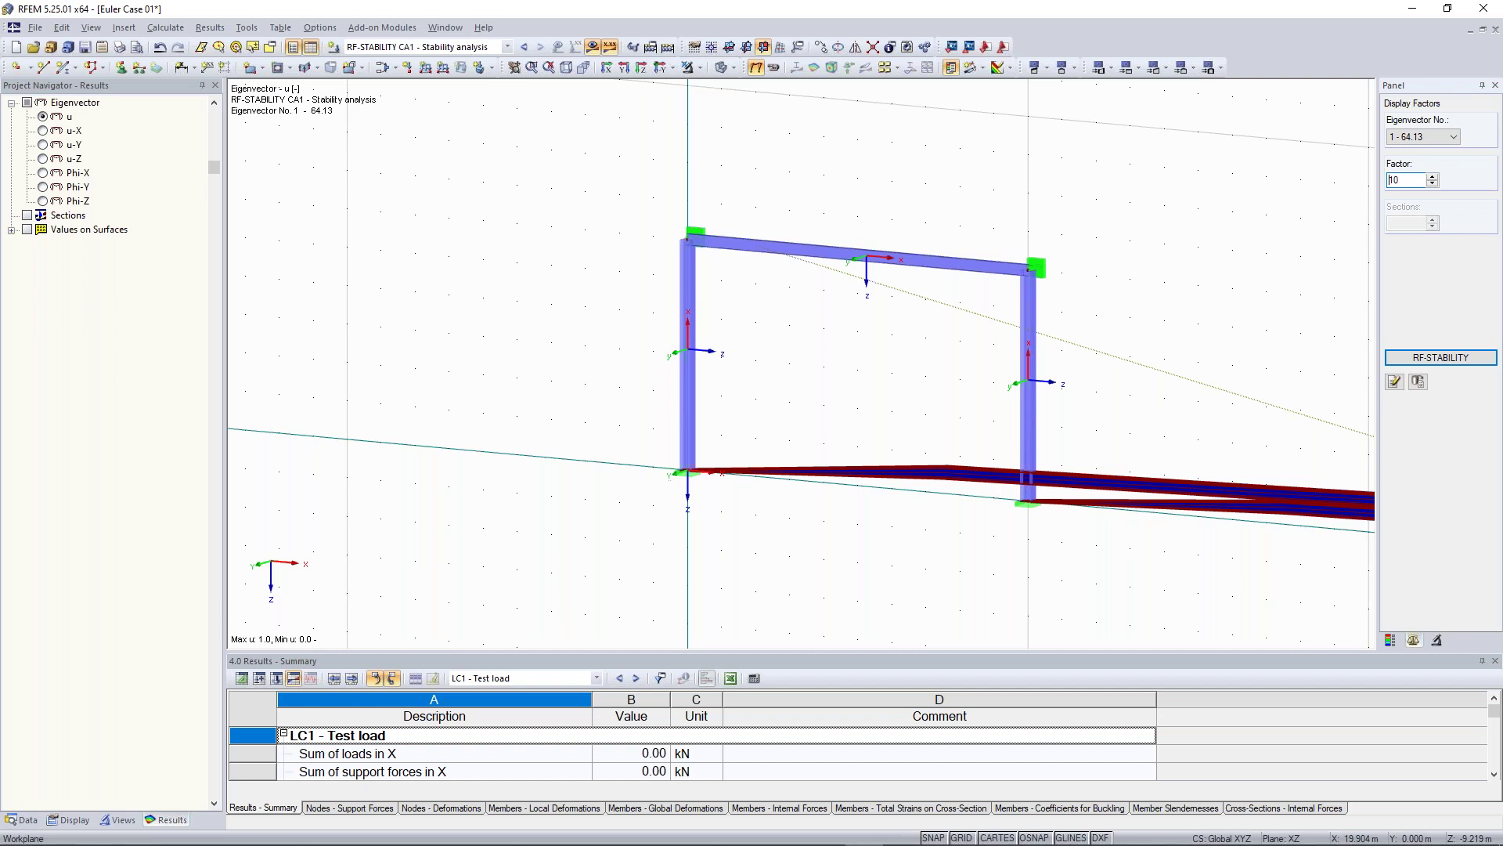
click(1432, 184)
click(1432, 185)
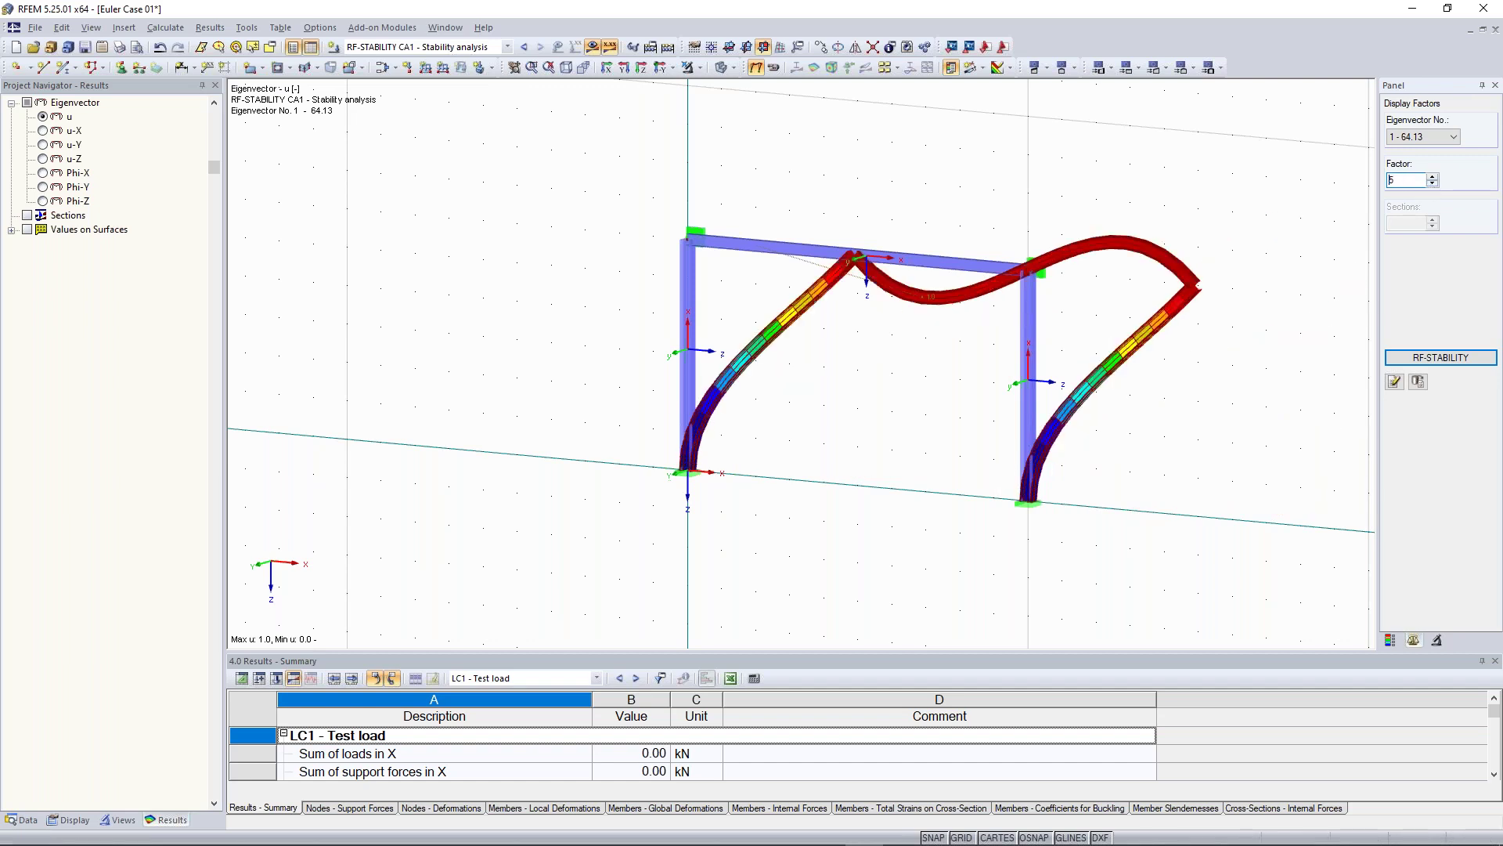
click(1432, 186)
middle_drag(891, 188, 895, 313)
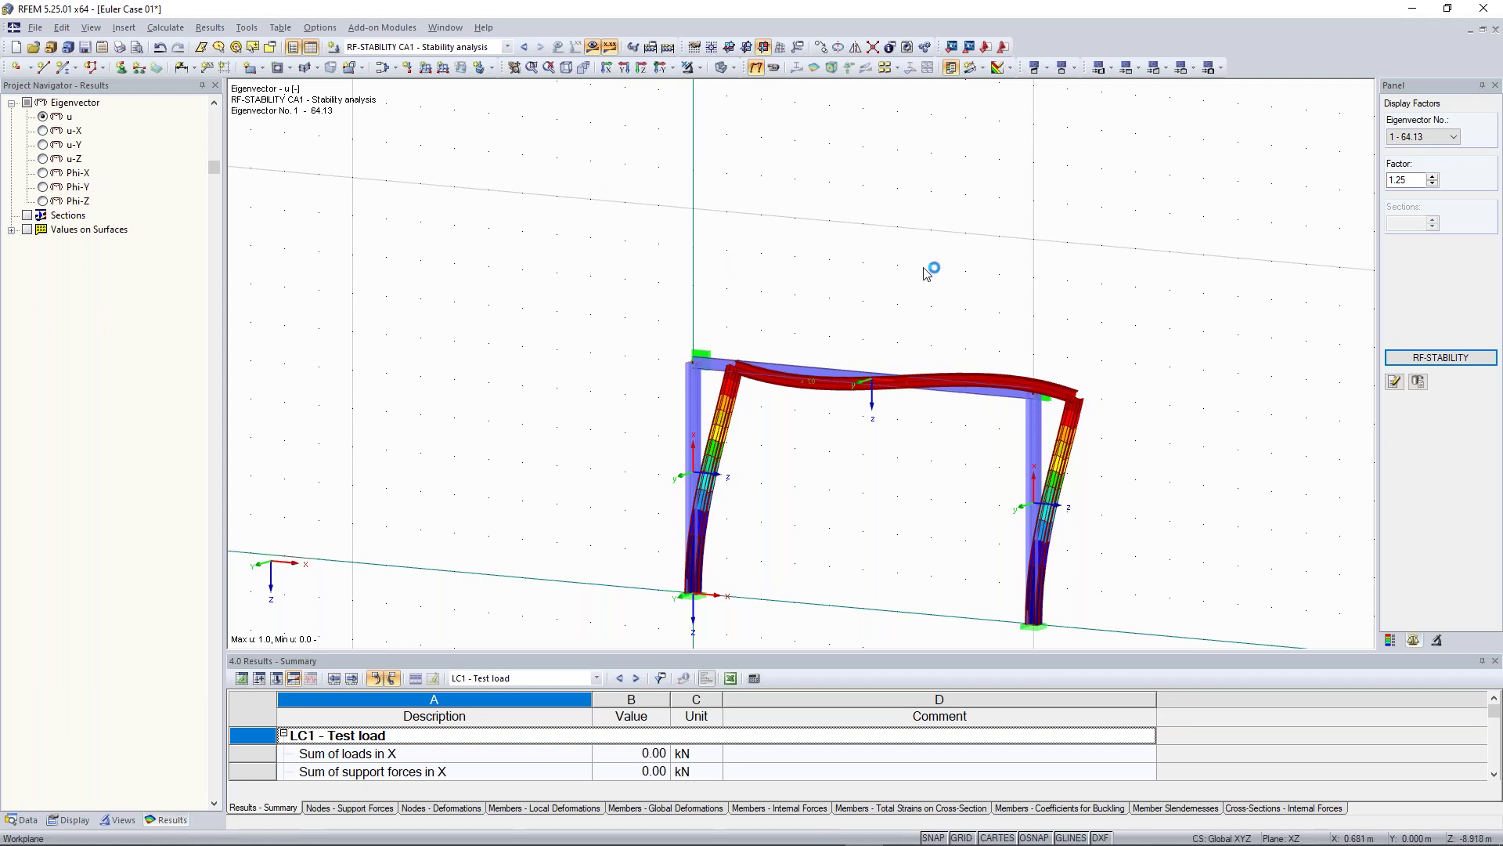
Step: Review the critical load factors, effective lengths and eigenvectors by node, and open the RF-STABILITY general data
click(1440, 358)
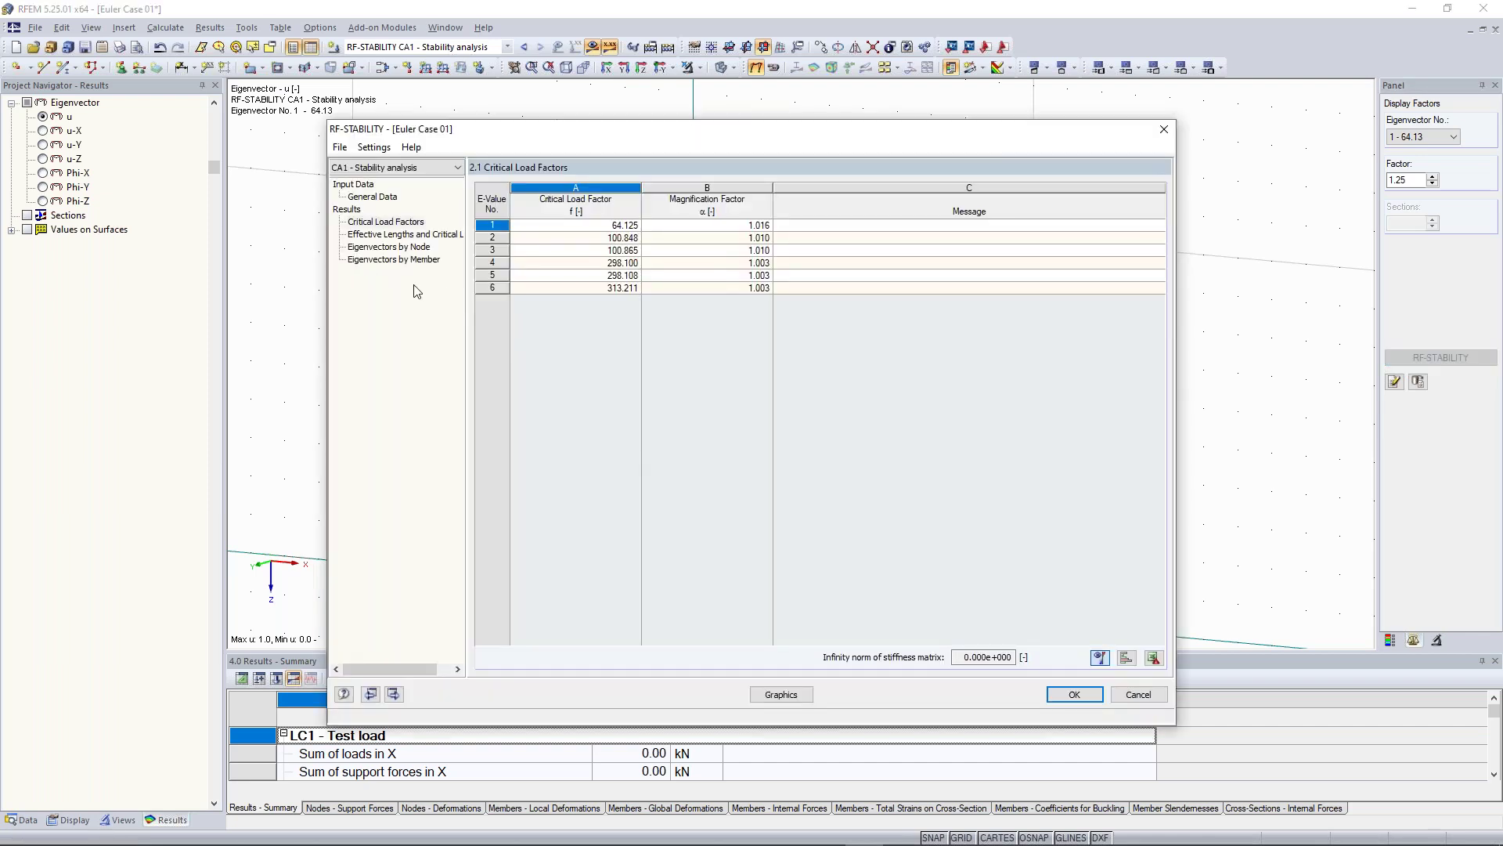
click(416, 234)
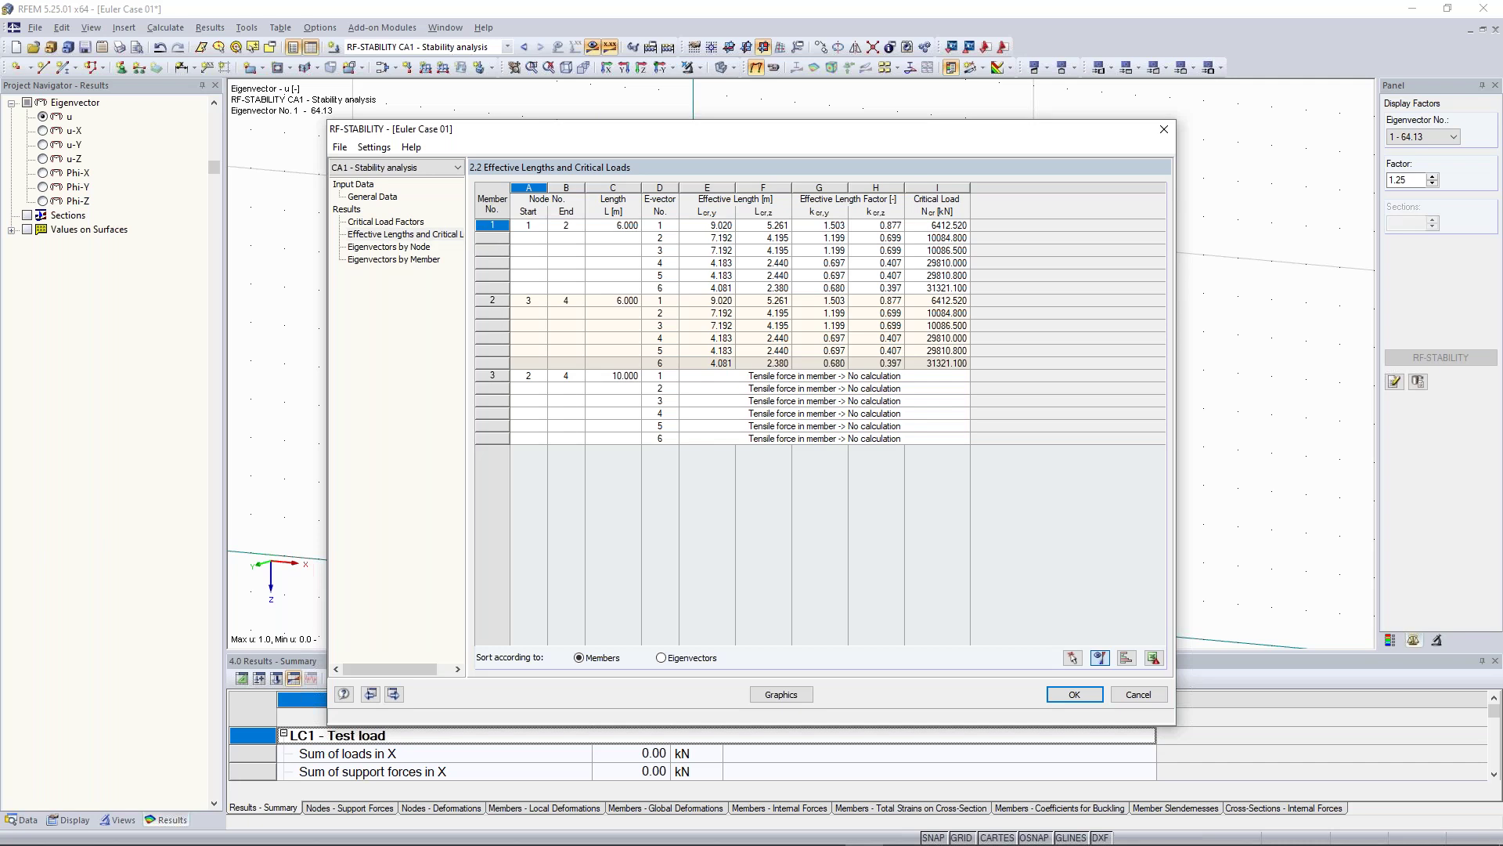
click(401, 246)
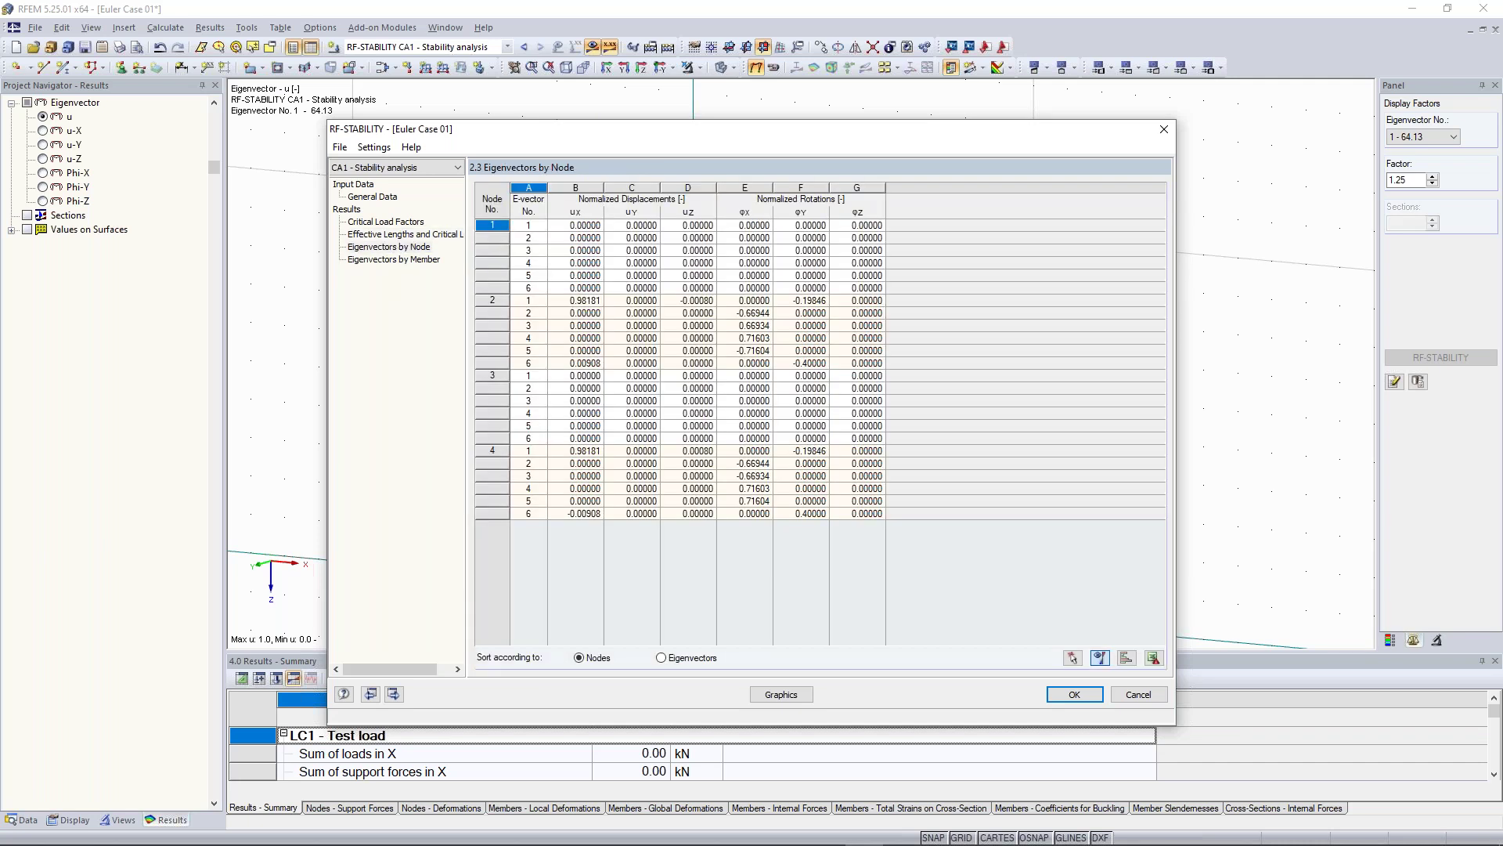
click(395, 259)
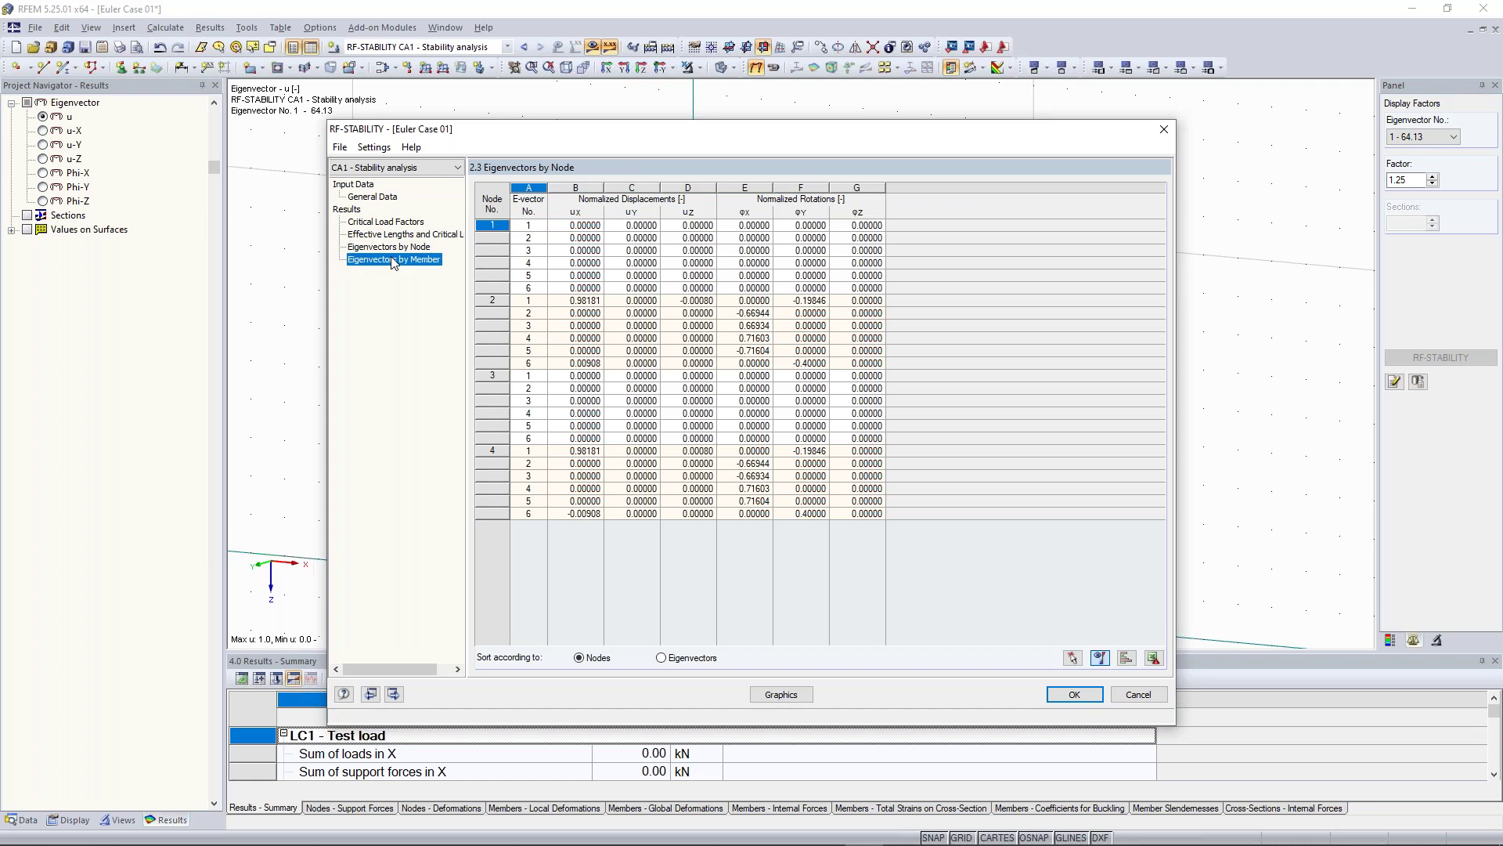
click(399, 223)
click(394, 198)
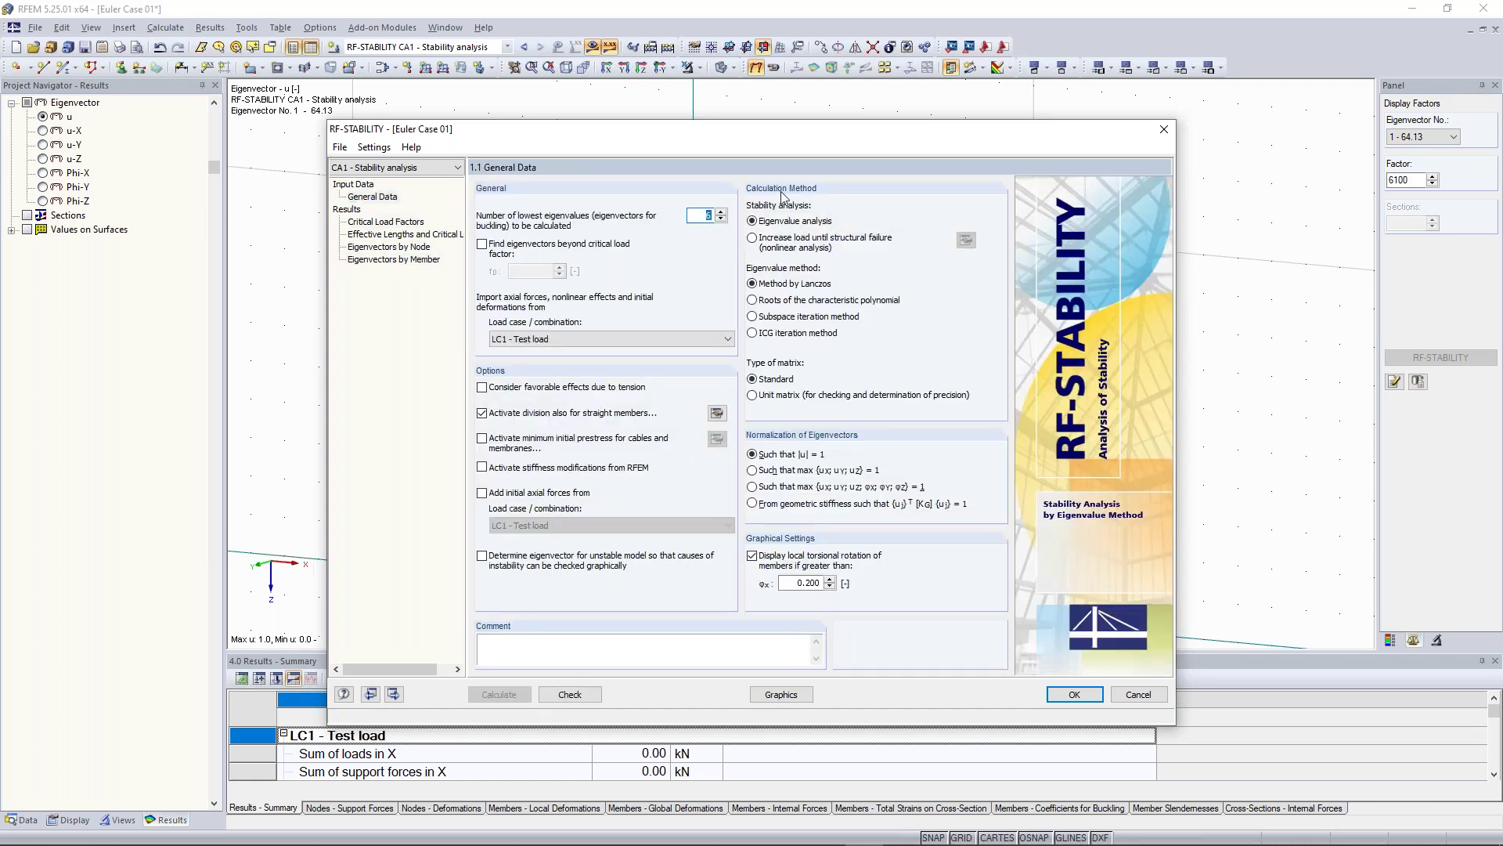
Step: Leave the RF-STABILITY data, hide the results and open the properties of the frame's top beam, keeping its member type as Beam
click(1165, 129)
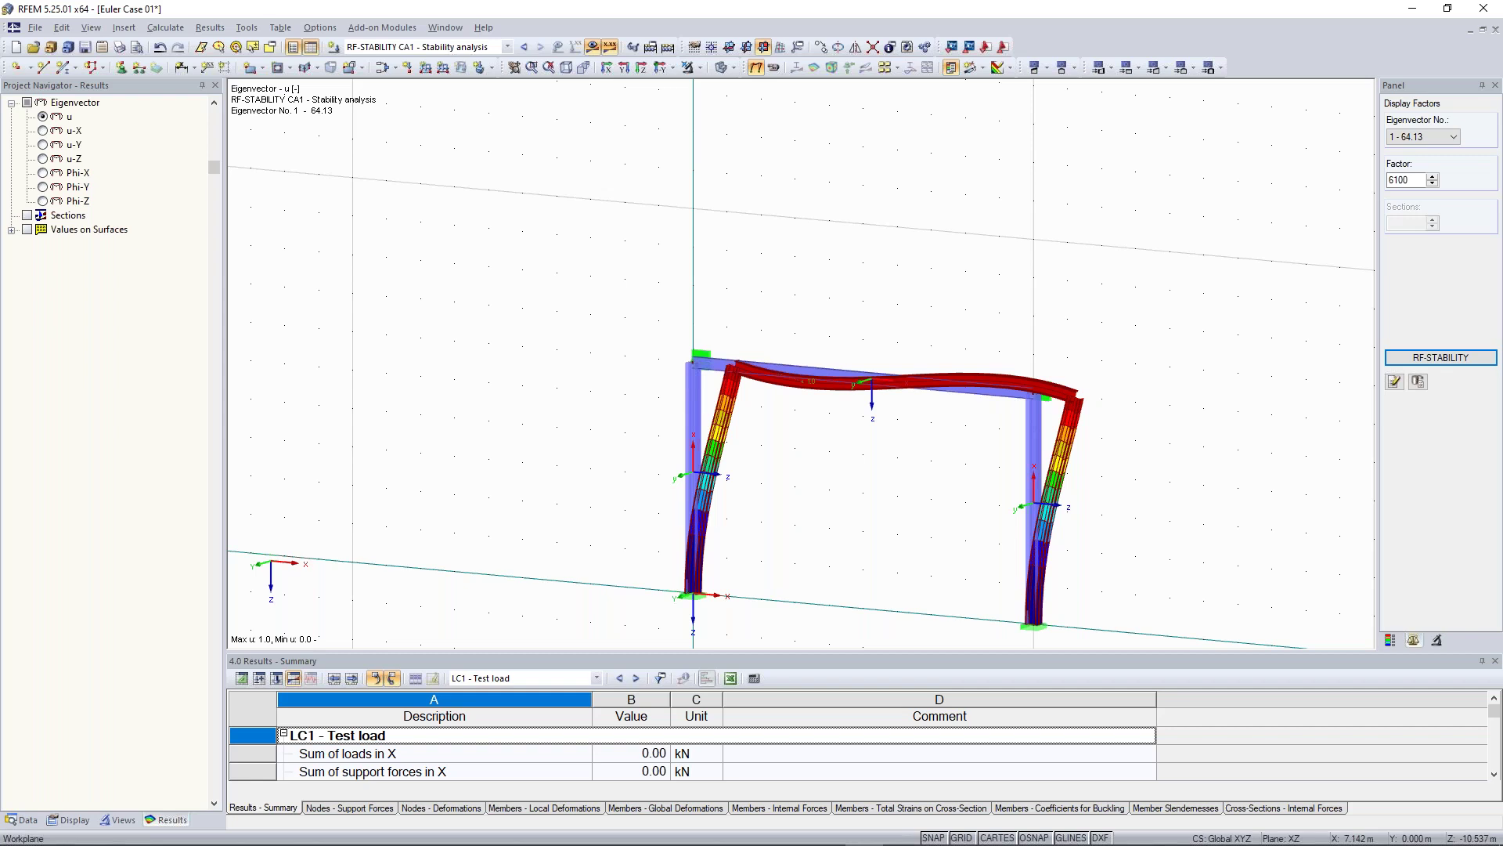
click(594, 48)
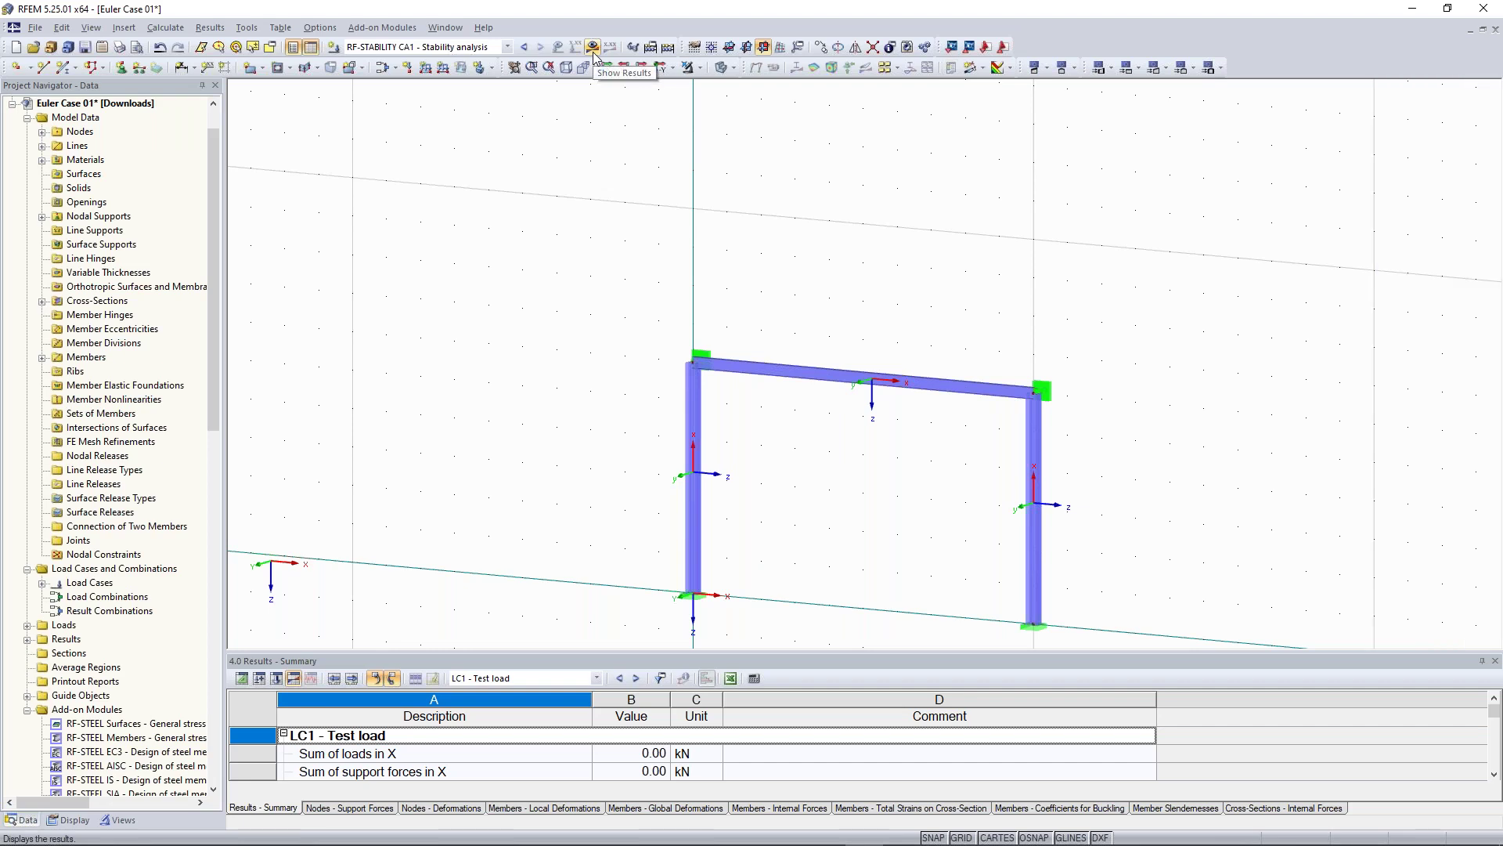
double_click(834, 382)
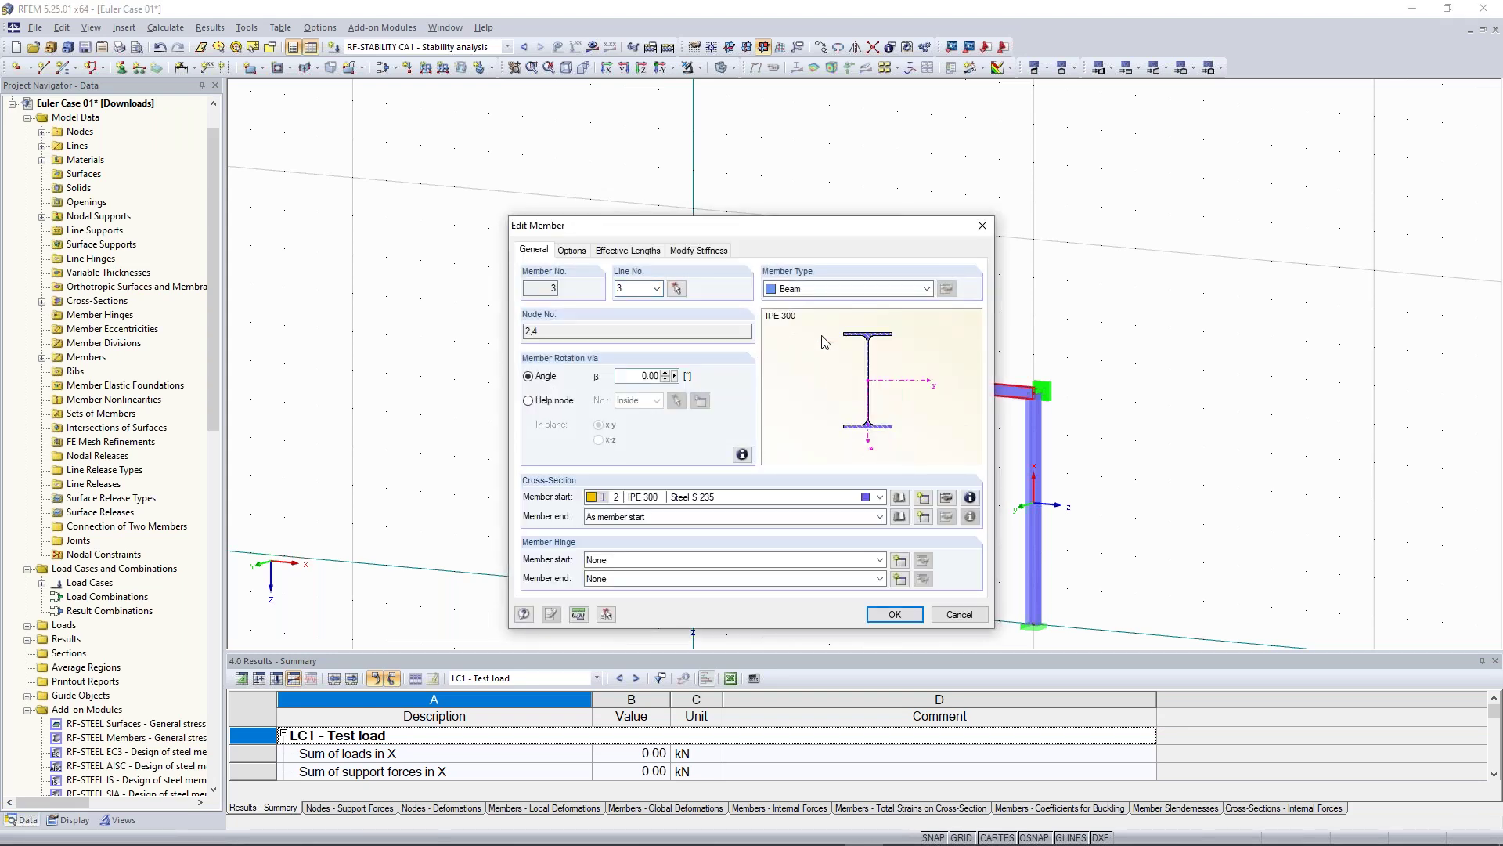
click(822, 290)
click(822, 306)
drag(825, 233, 463, 108)
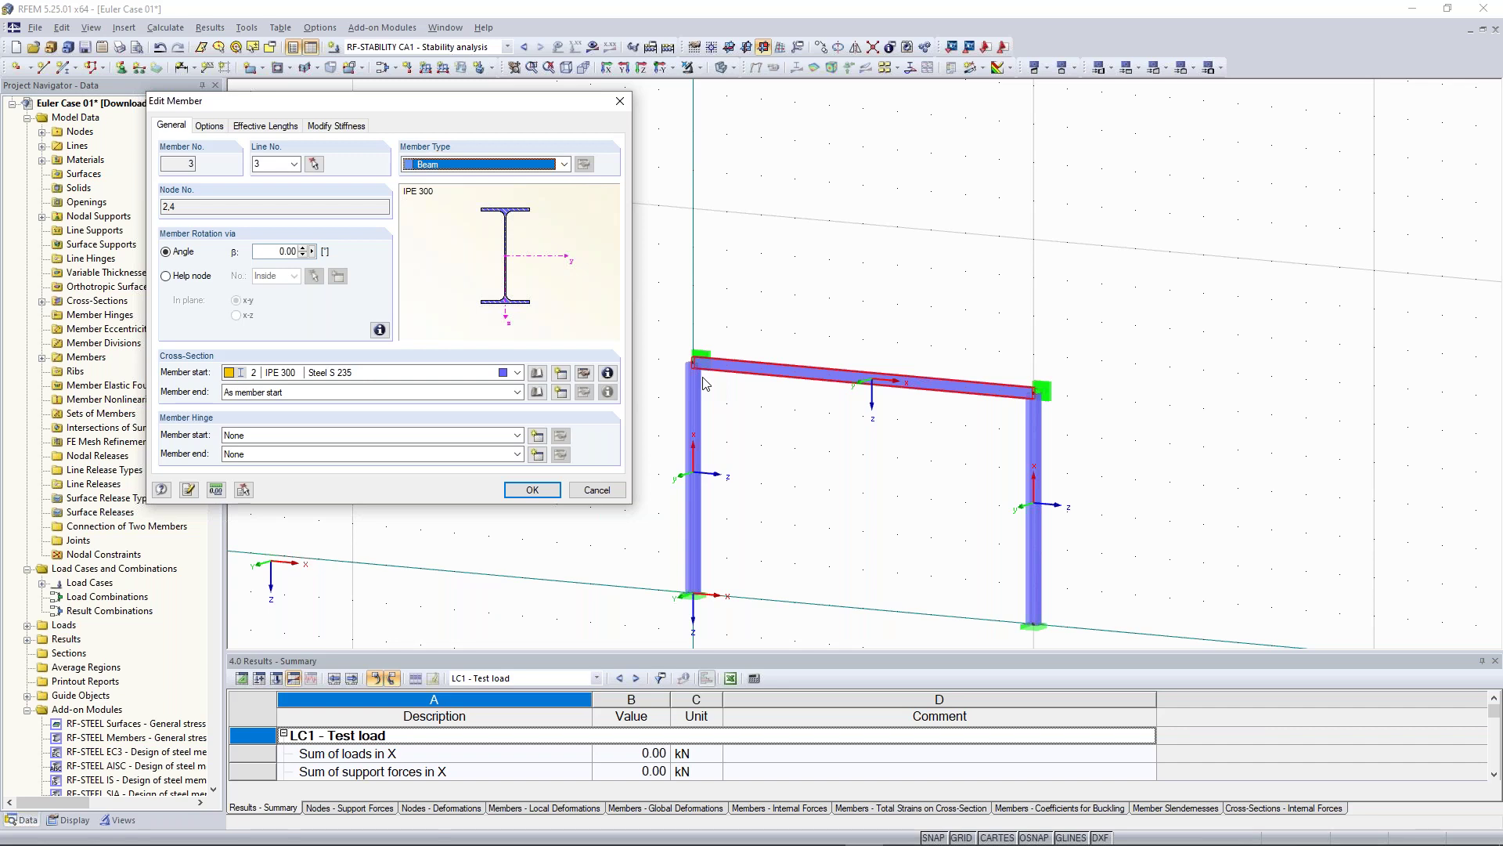
Step: Create a new hinge at the beam's start in local member axes, releasing rotations φy and φz
click(271, 435)
click(254, 447)
click(255, 457)
click(256, 468)
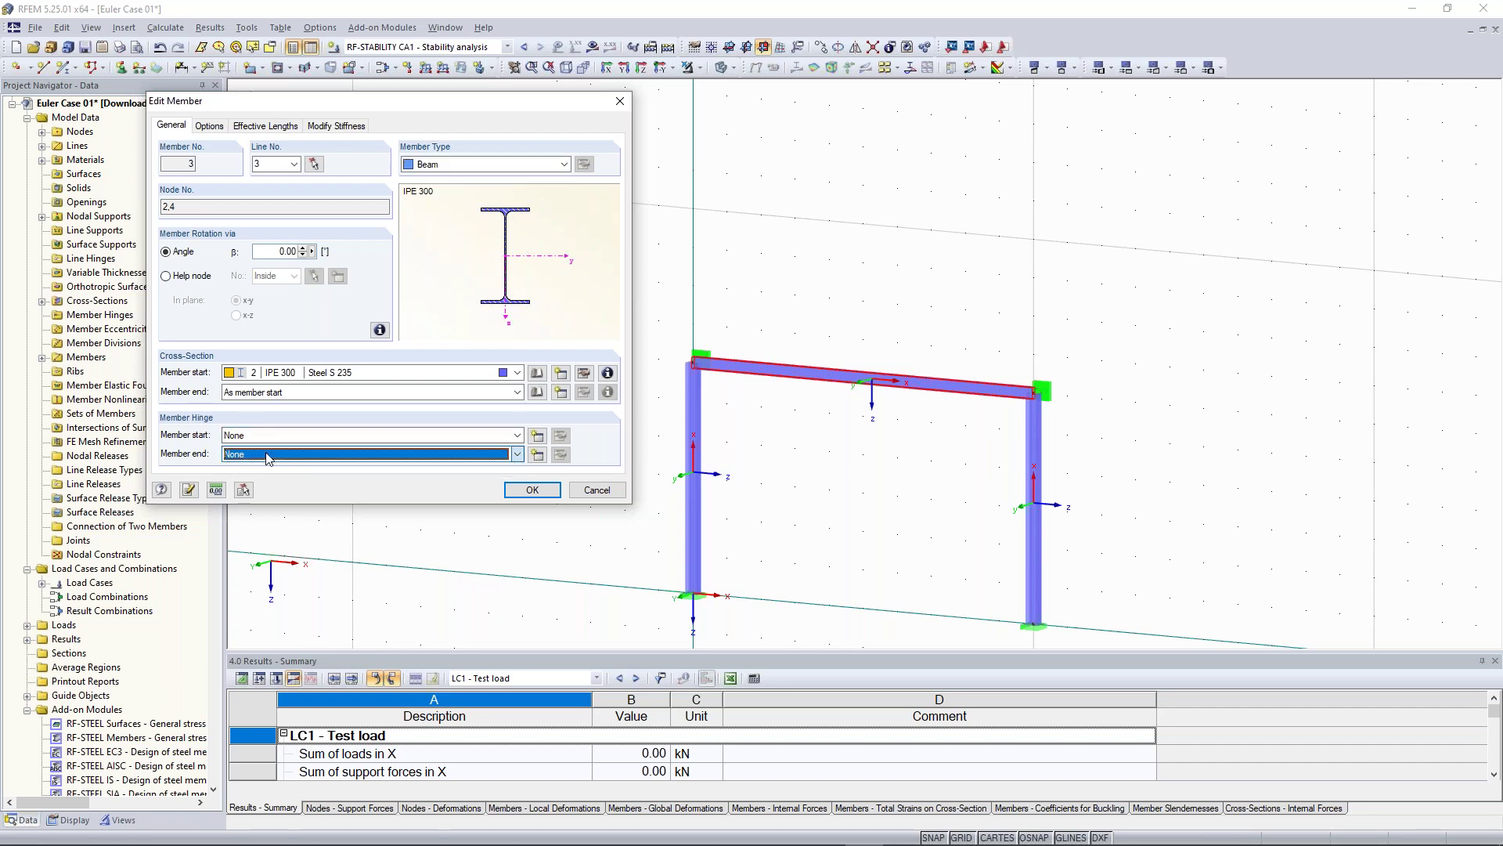
click(460, 435)
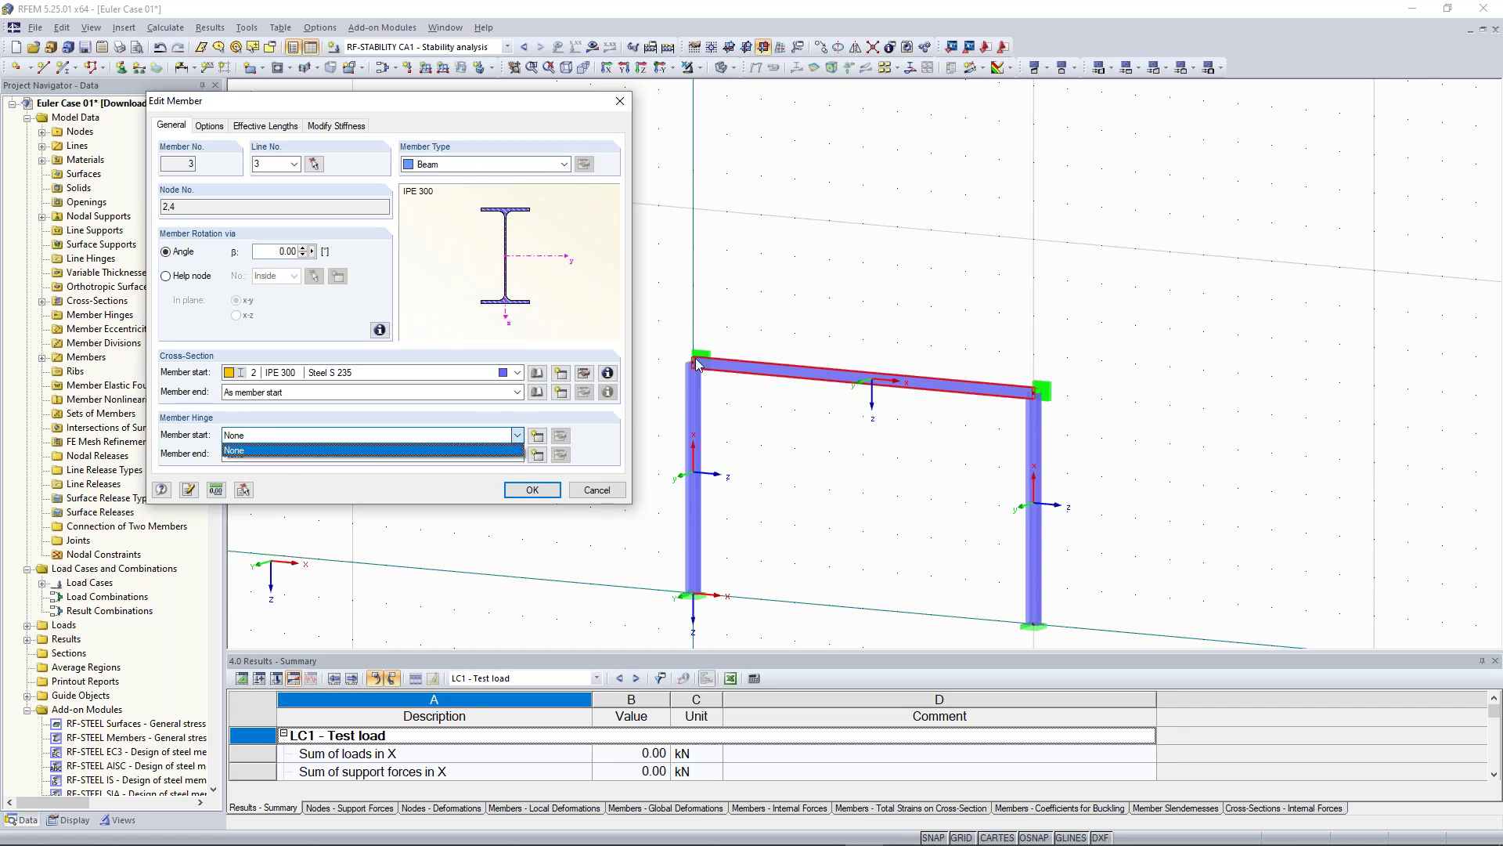
click(460, 435)
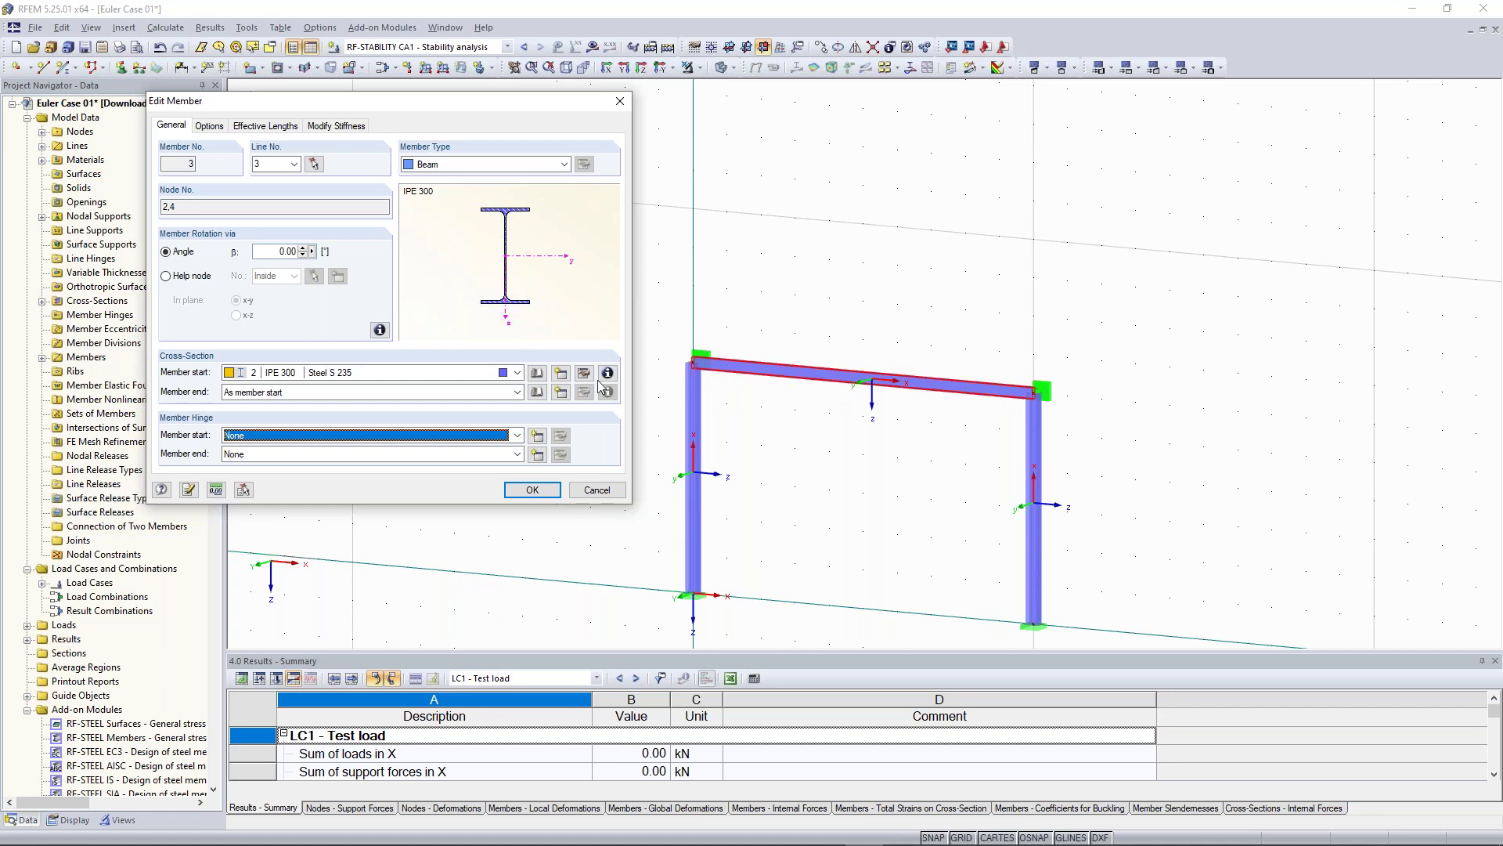
click(537, 440)
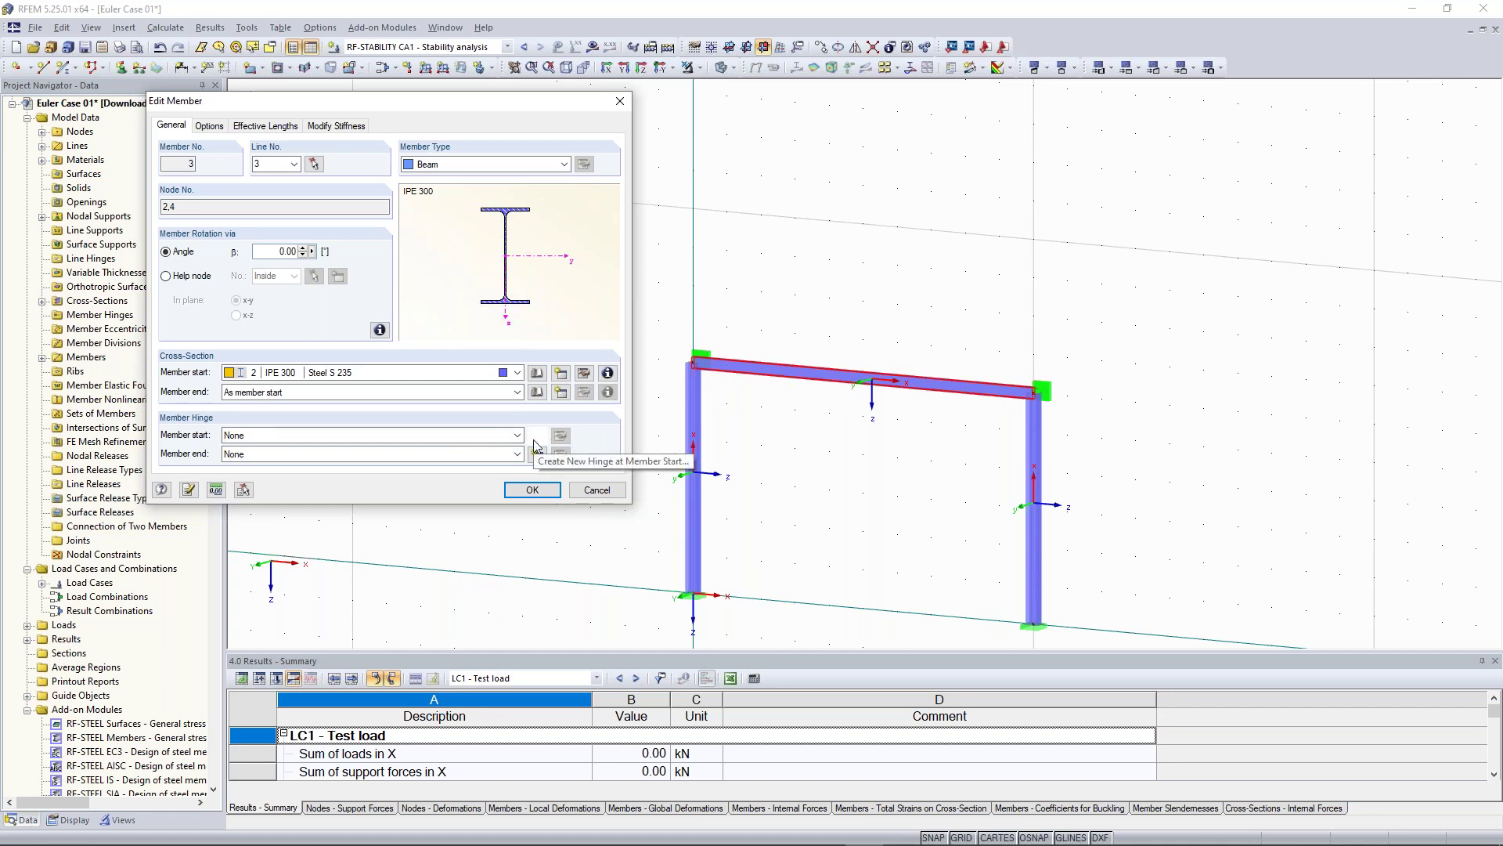
click(535, 440)
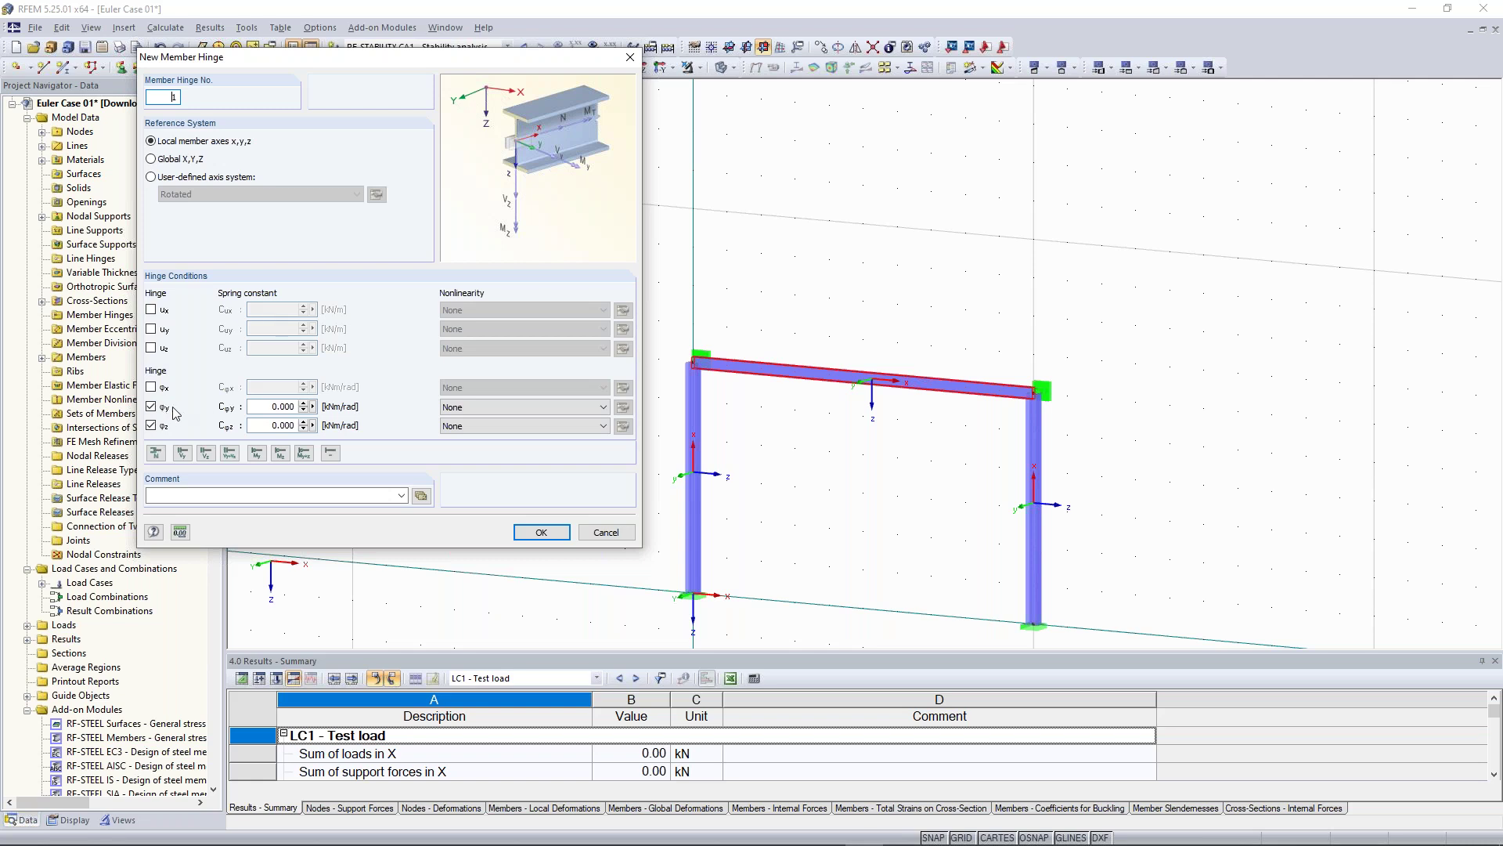
click(541, 533)
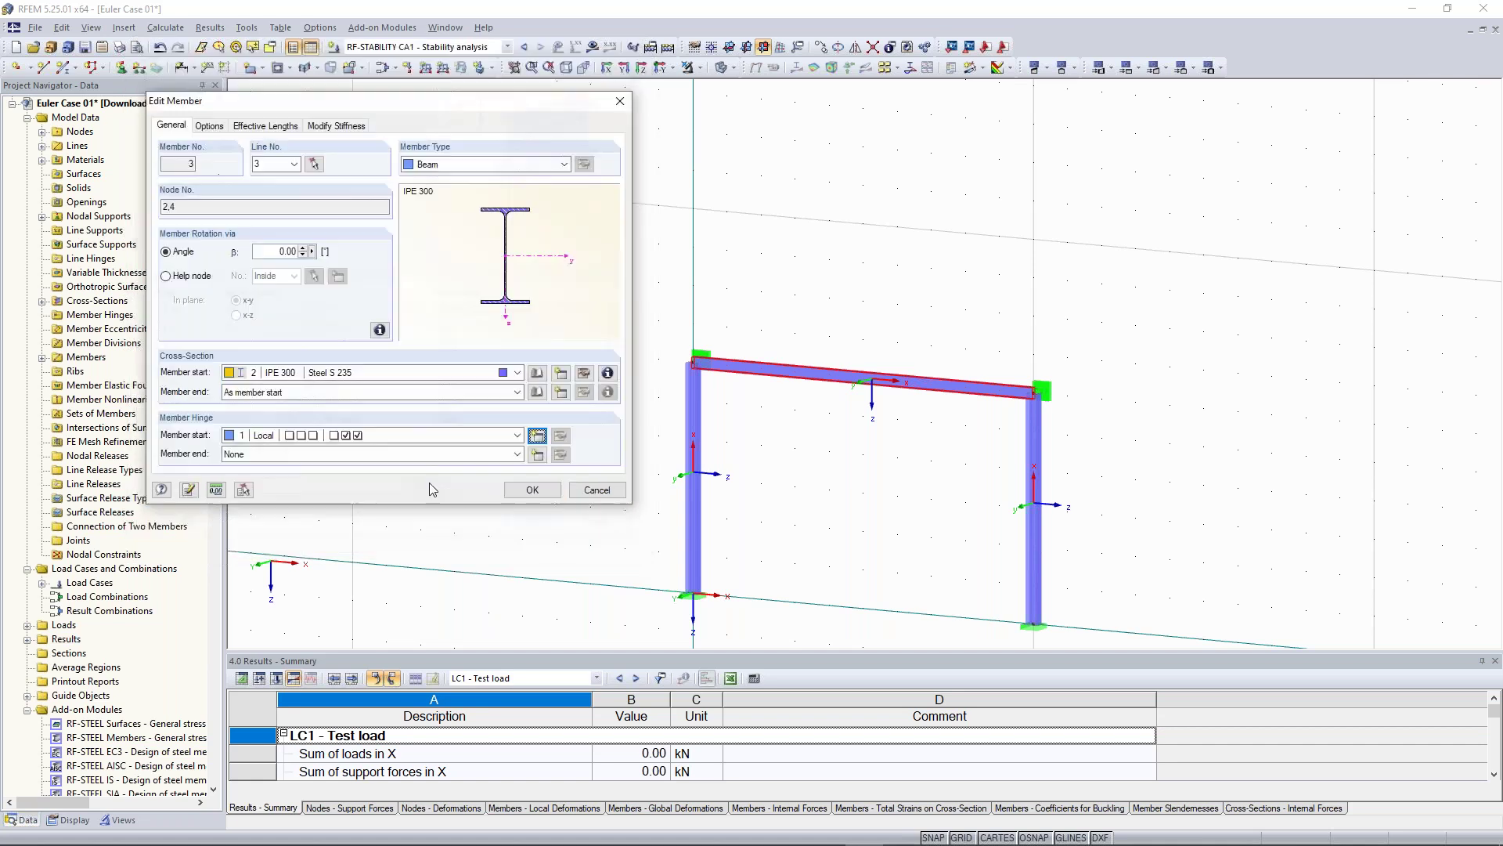
Step: Assign the same hinge to the beam's end and apply the member changes
click(516, 454)
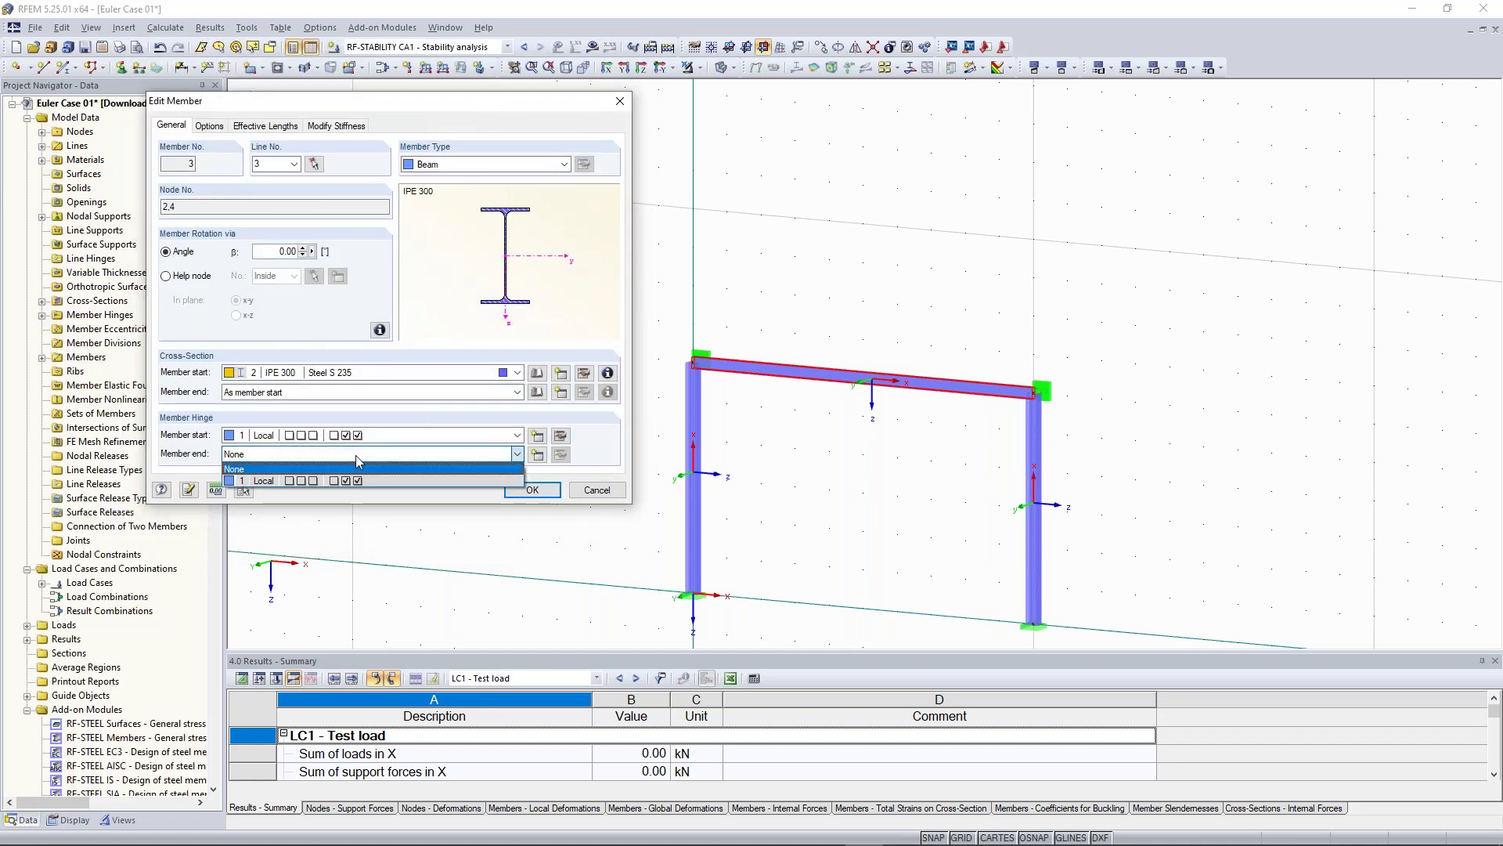
click(325, 481)
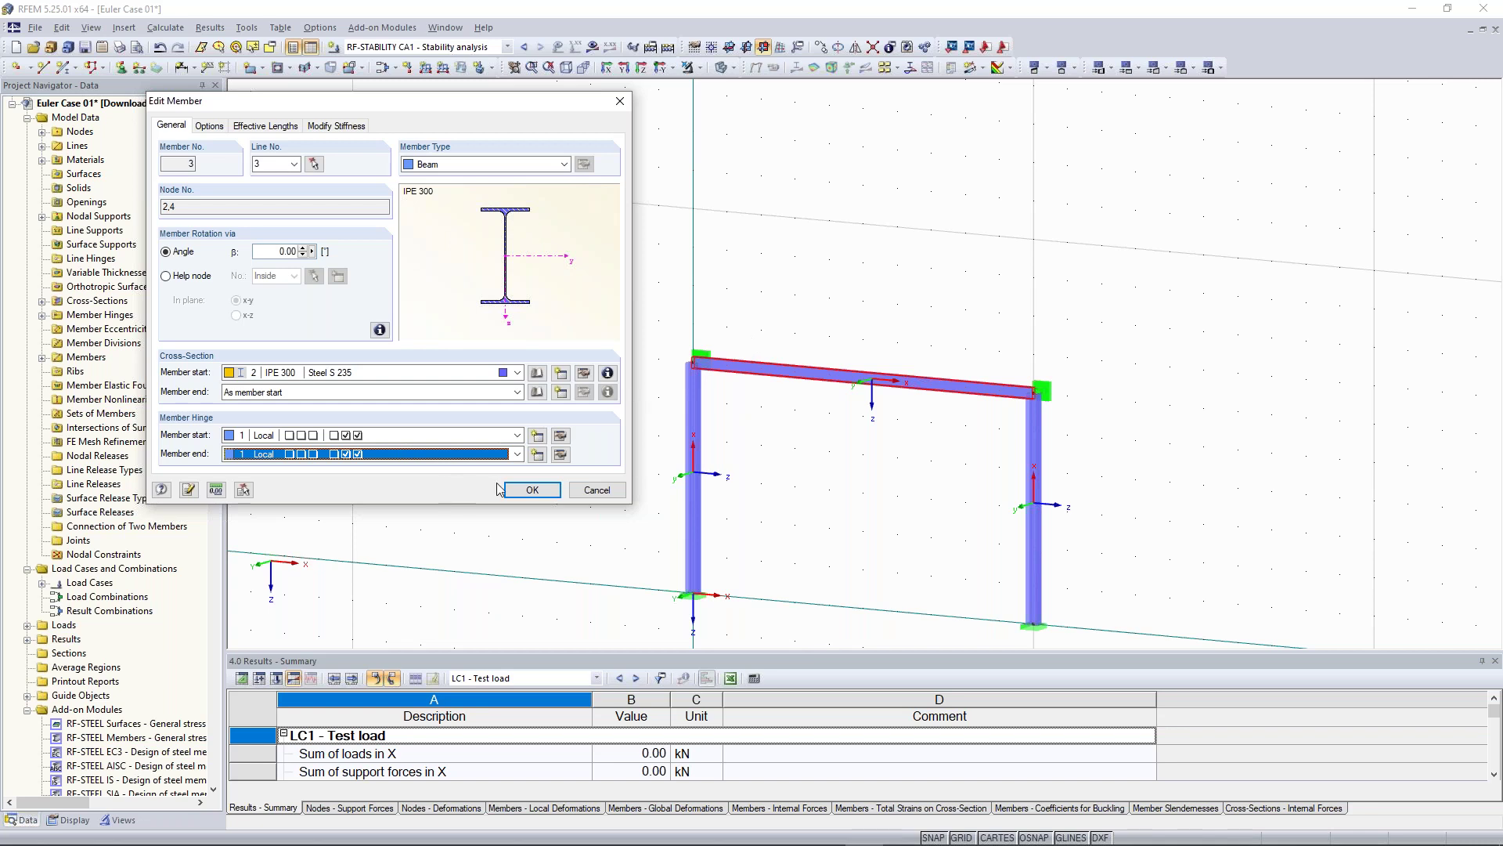
click(532, 490)
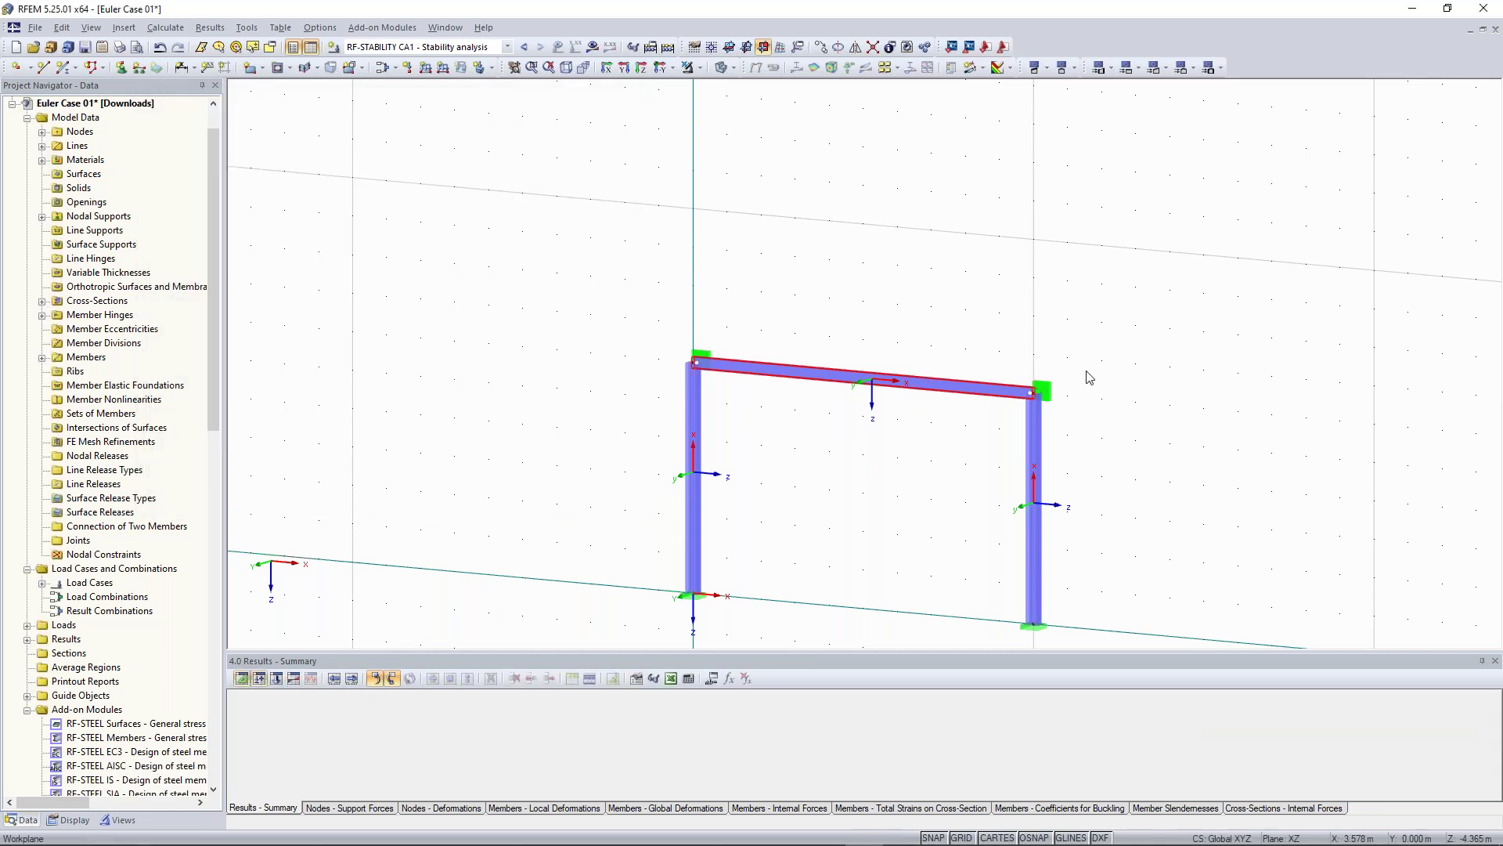
Step: Switch to load case LC1, calculate it and view the global deformations of the frame with the hinged beam
scroll(1007, 401, up, 3)
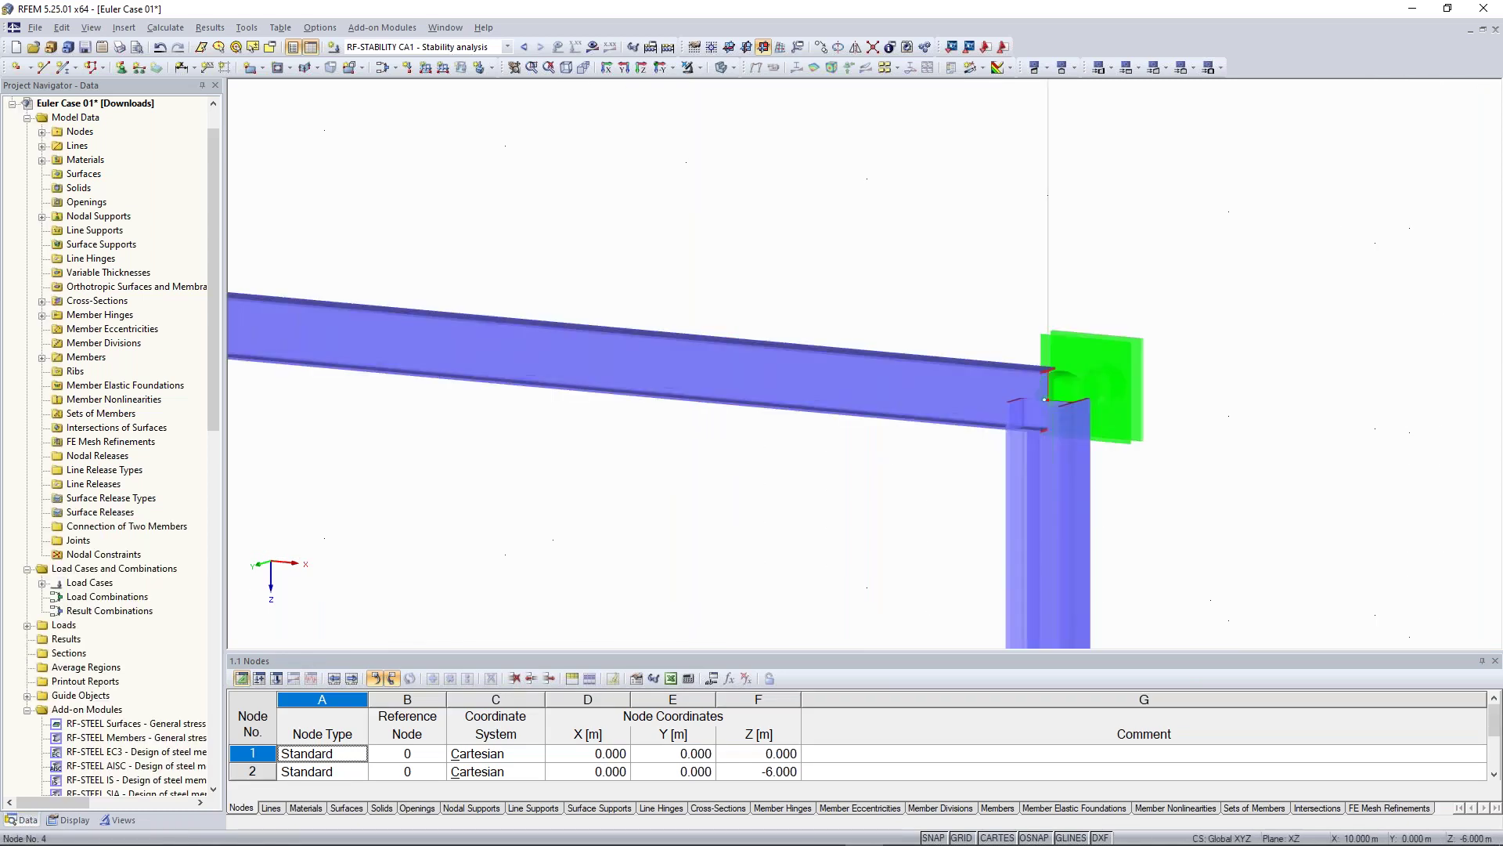
scroll(687, 448, down, 3)
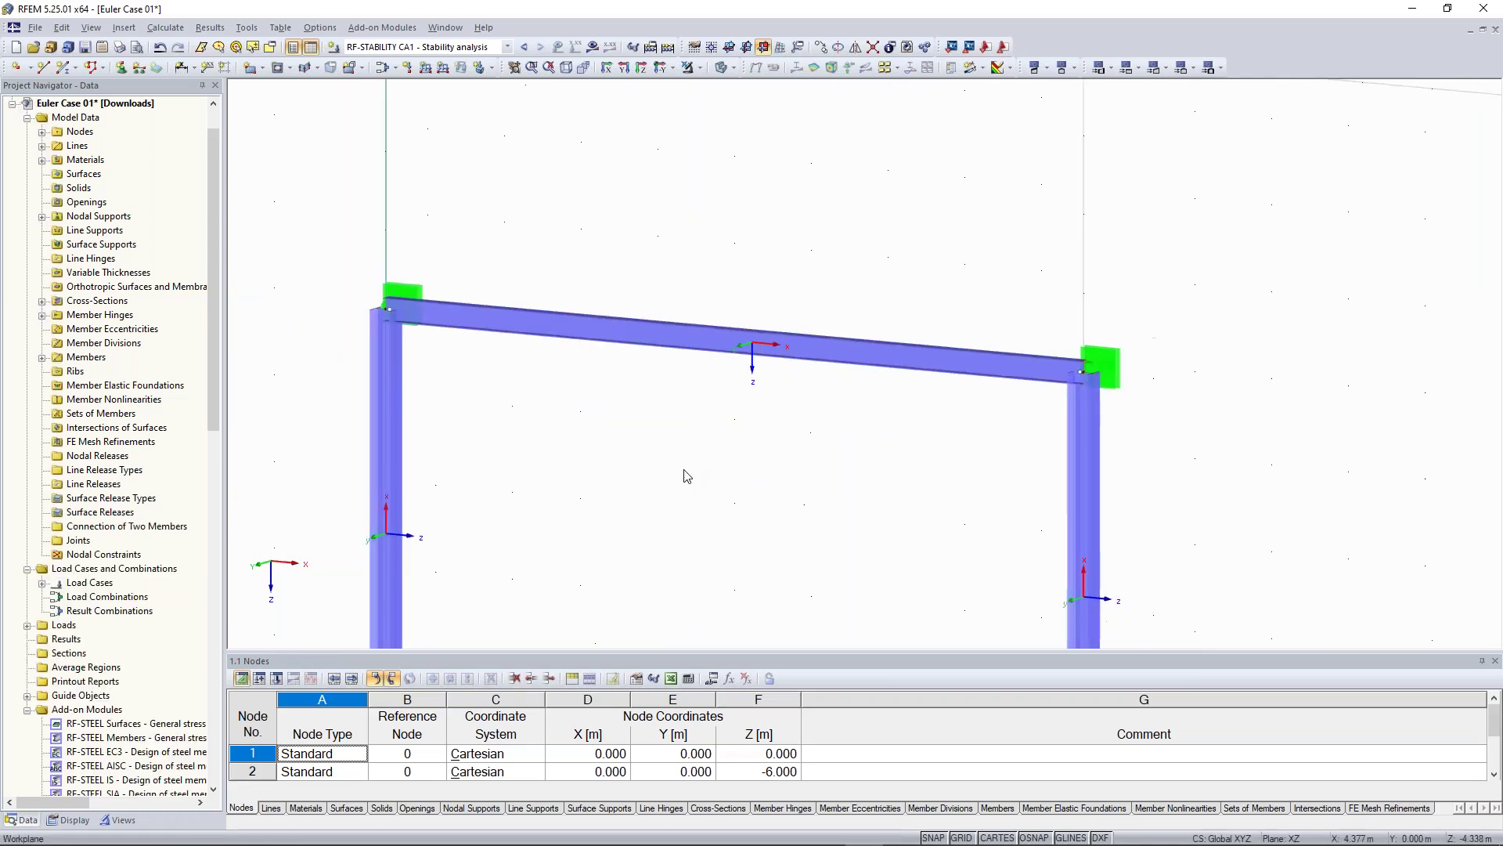
middle_drag(448, 361, 594, 356)
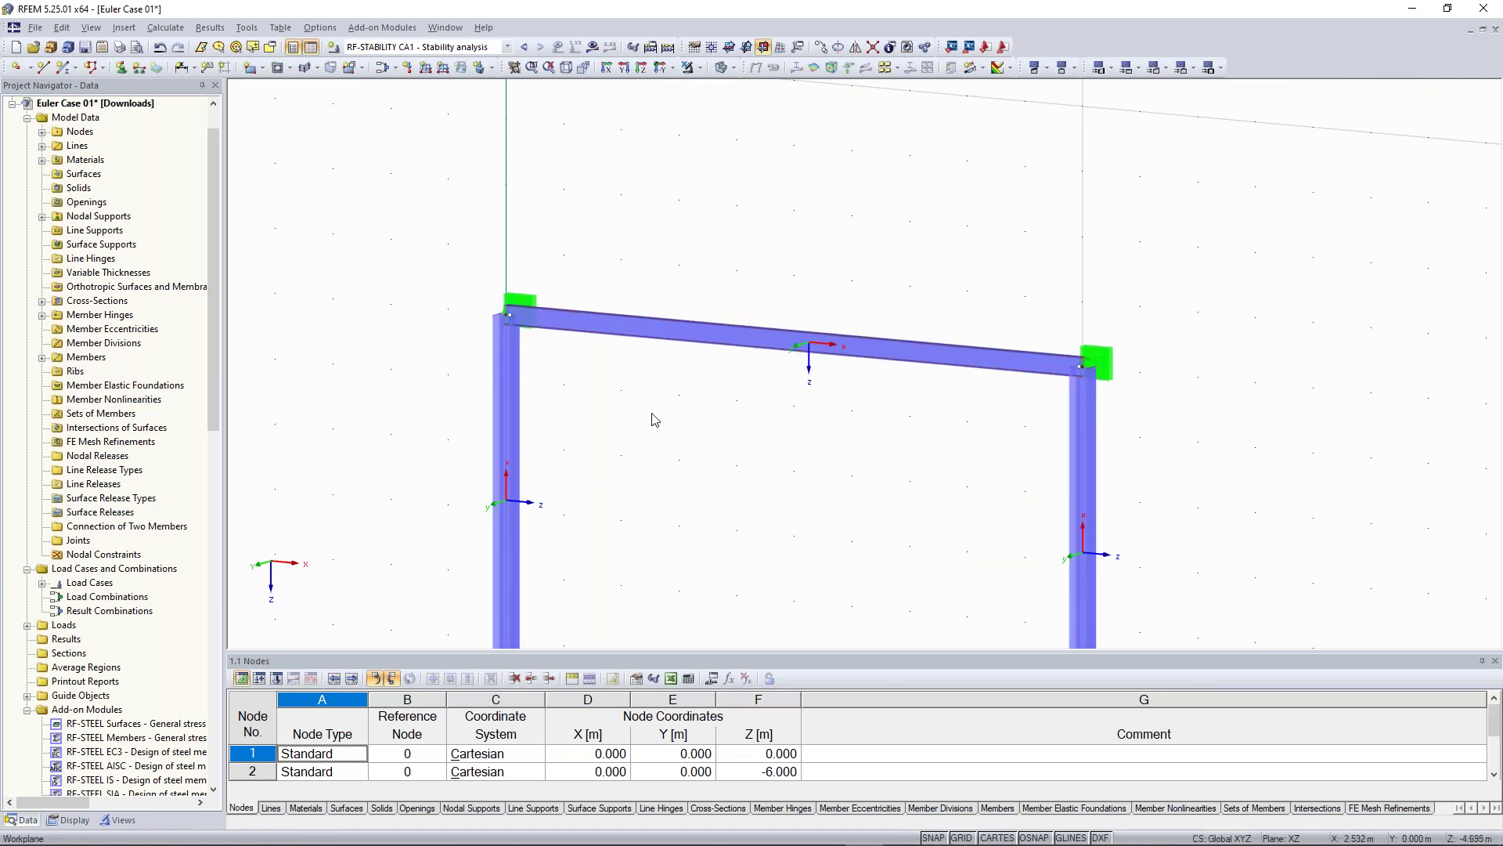
scroll(653, 419, down, 1)
click(524, 47)
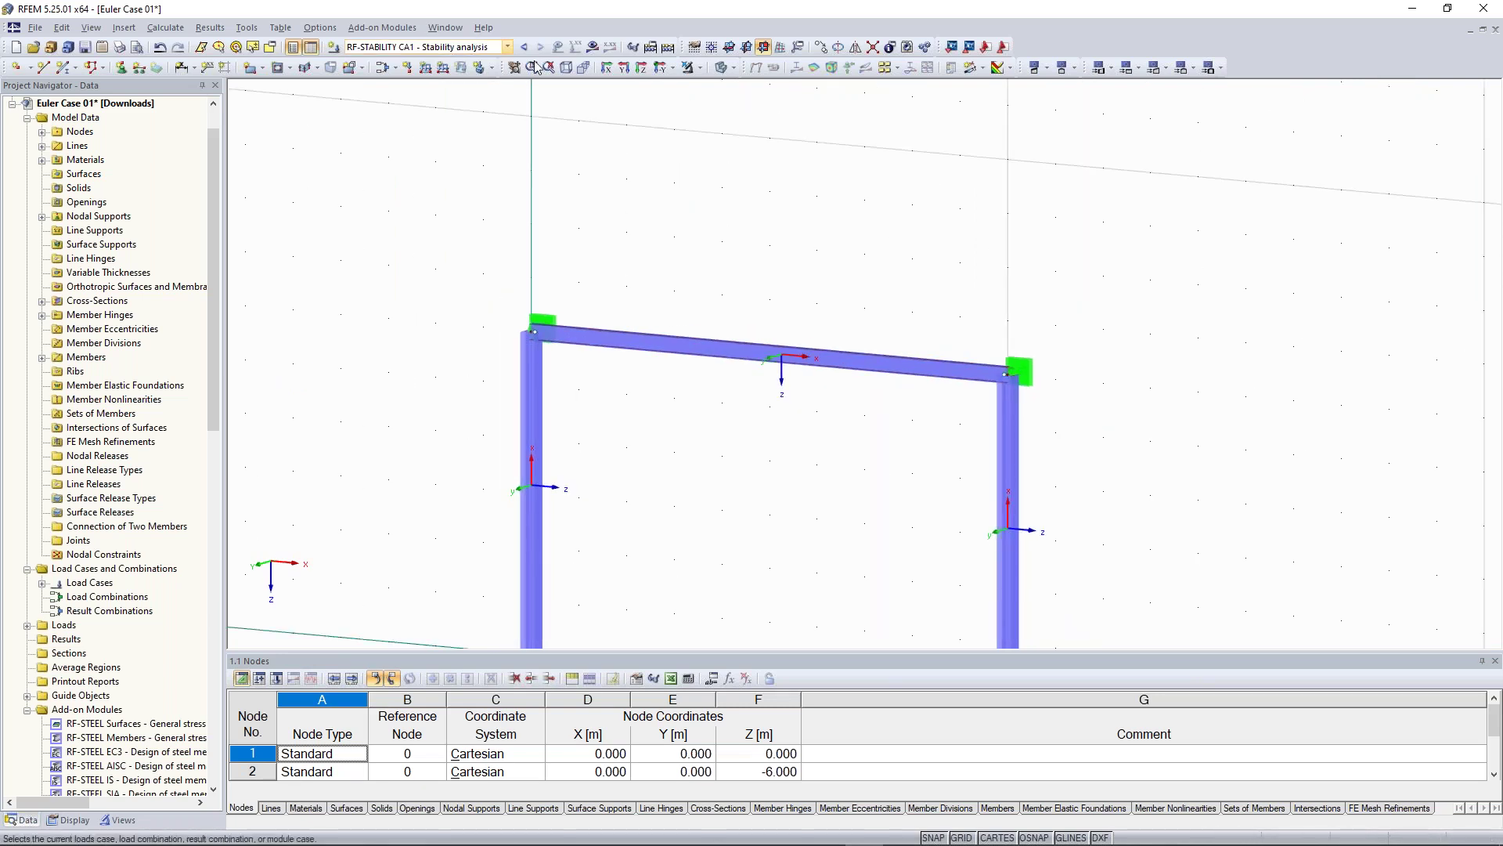
click(592, 51)
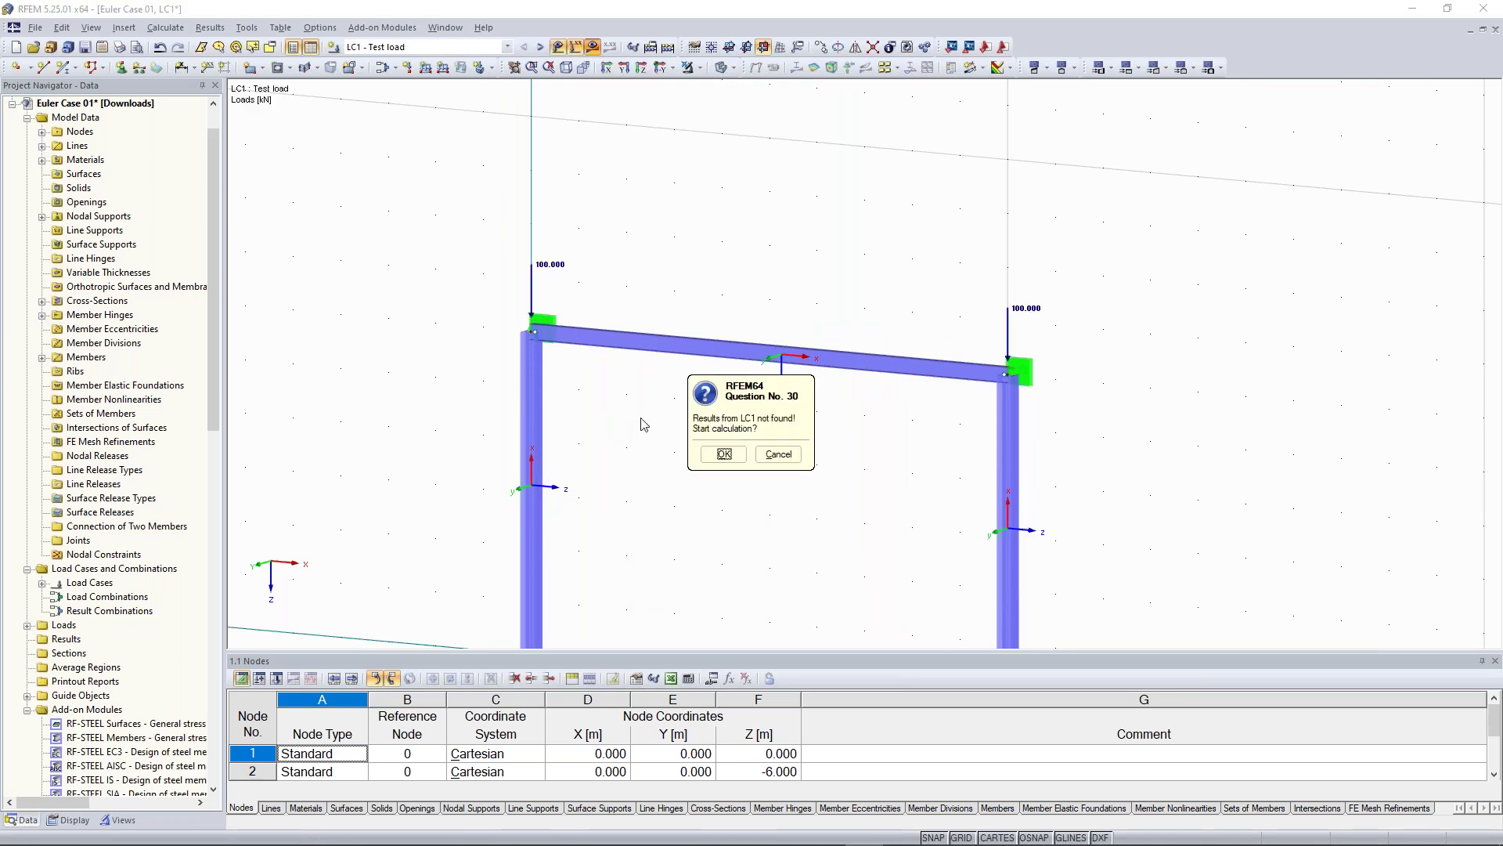
click(730, 461)
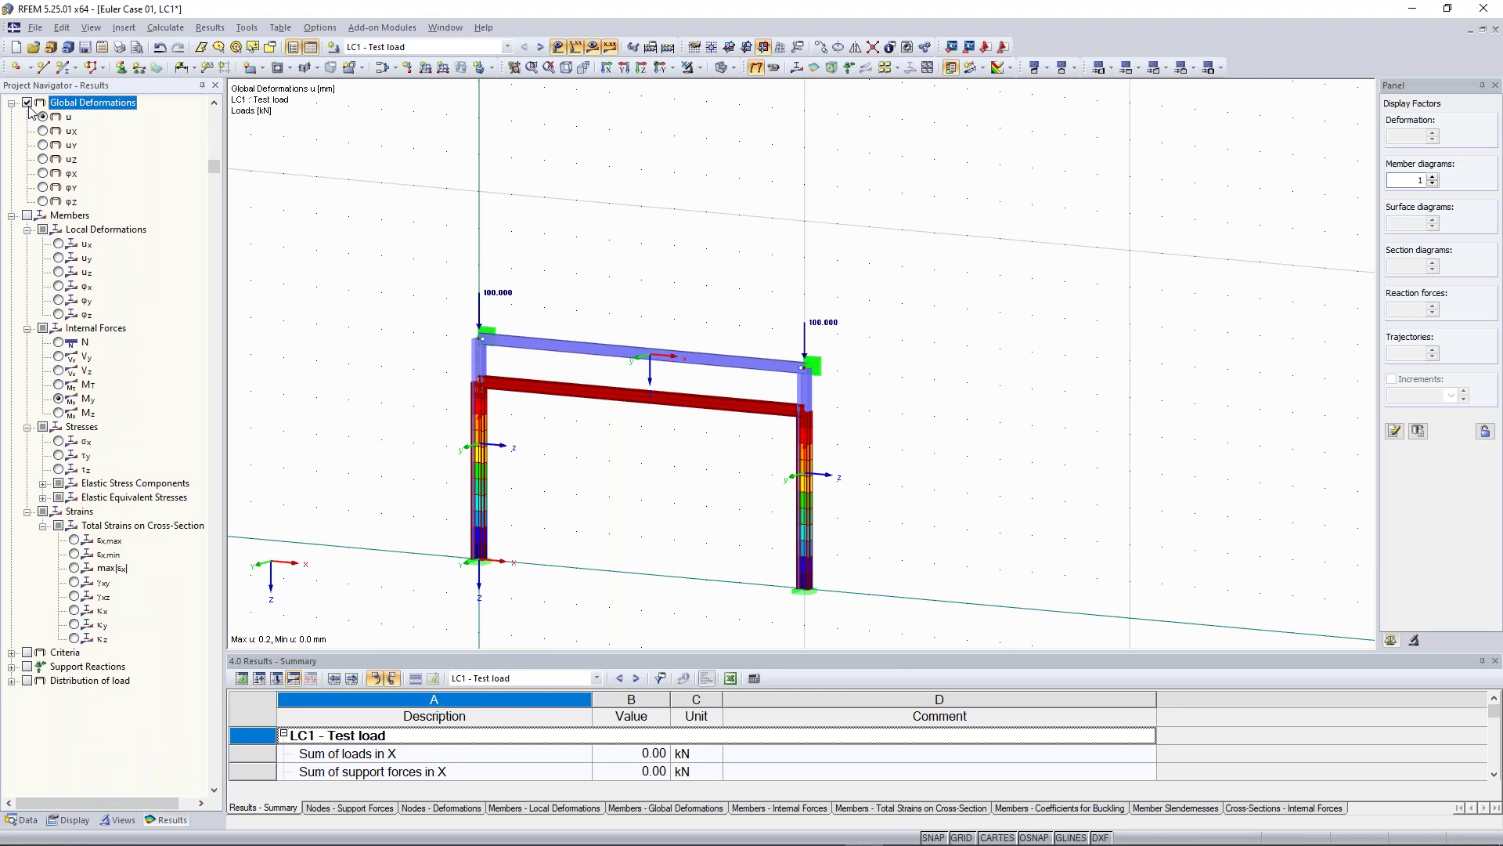
middle_drag(483, 324, 571, 315)
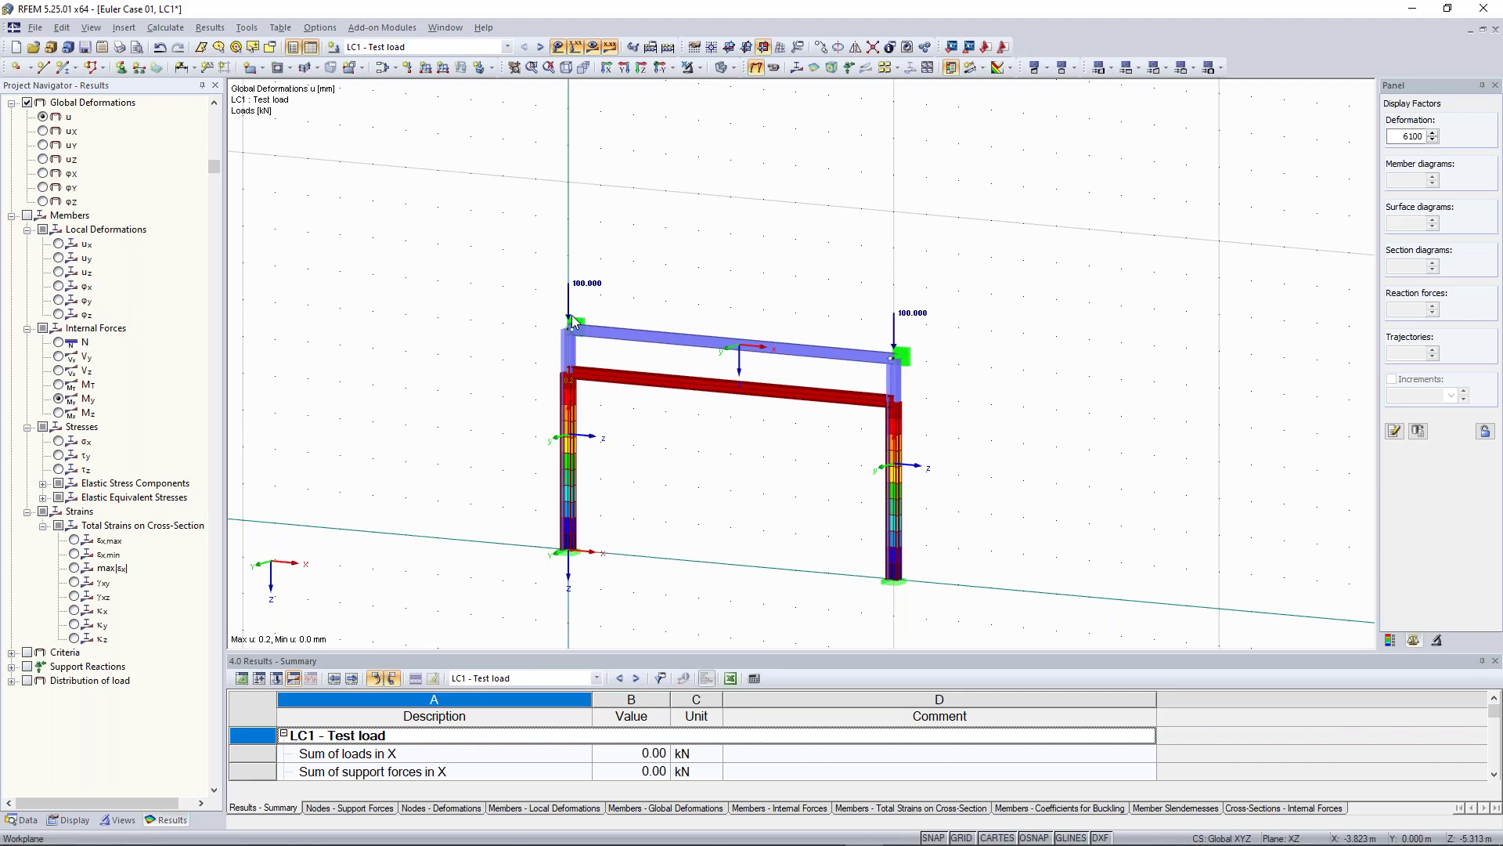
scroll(572, 321, up, 1)
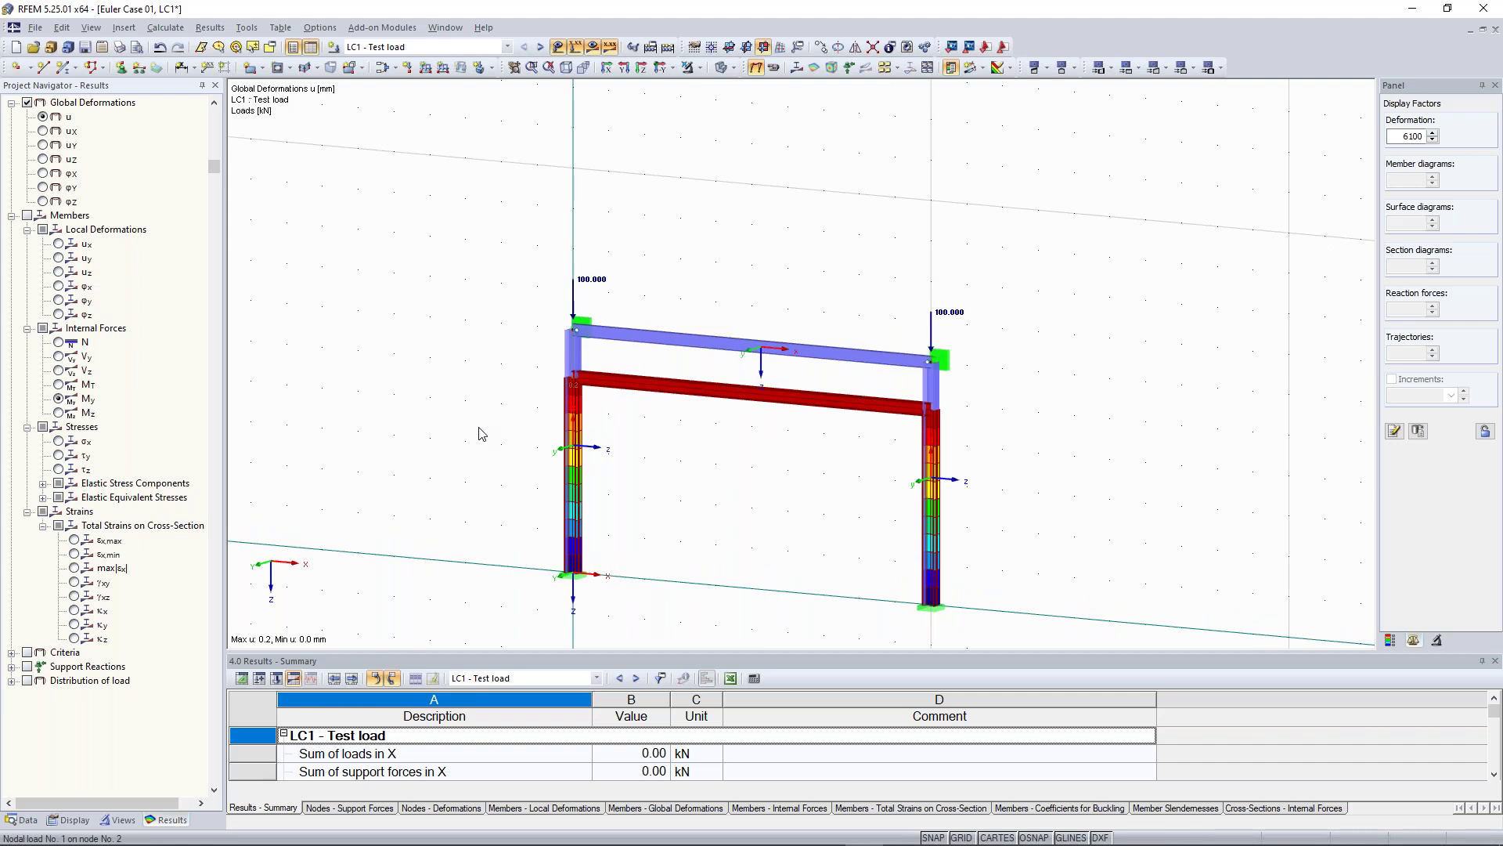
Step: Apply a uniform downward member load of 10 kN/m to the top beam and calculate LC1 to view the bending moments My
click(426, 68)
click(962, 663)
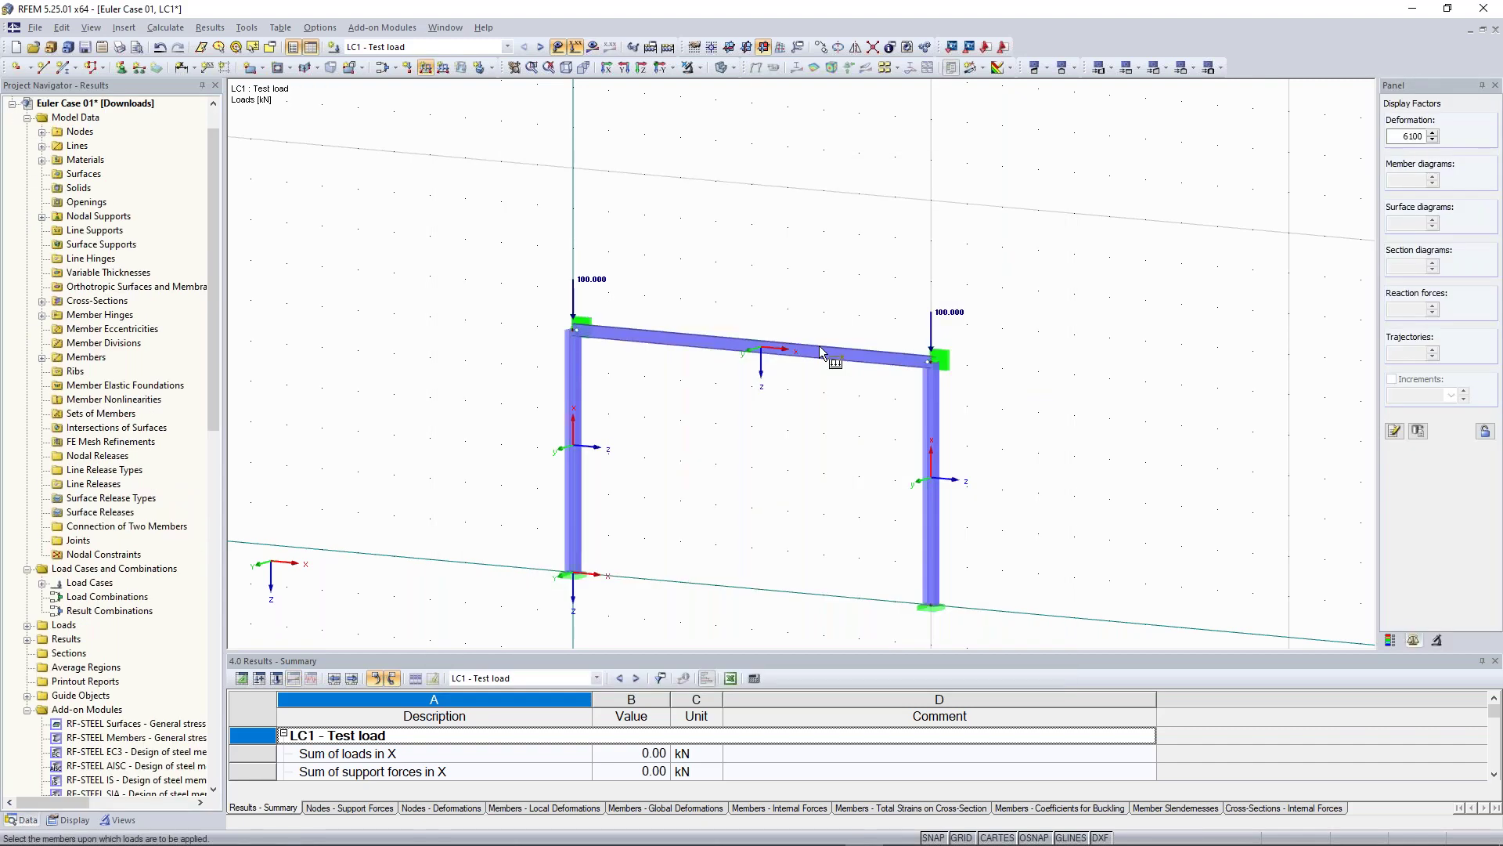
click(821, 352)
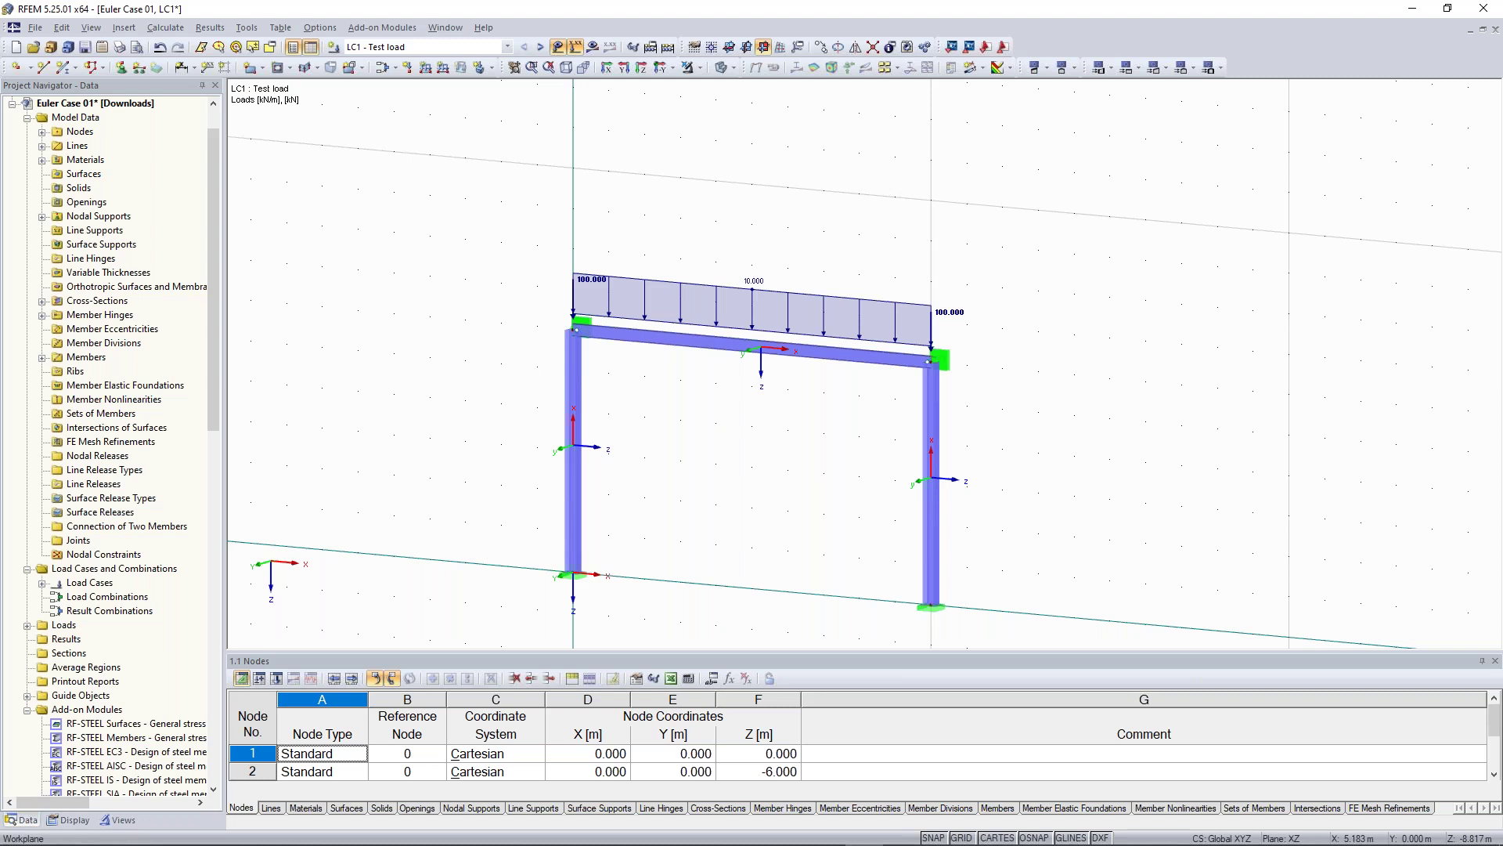
click(668, 47)
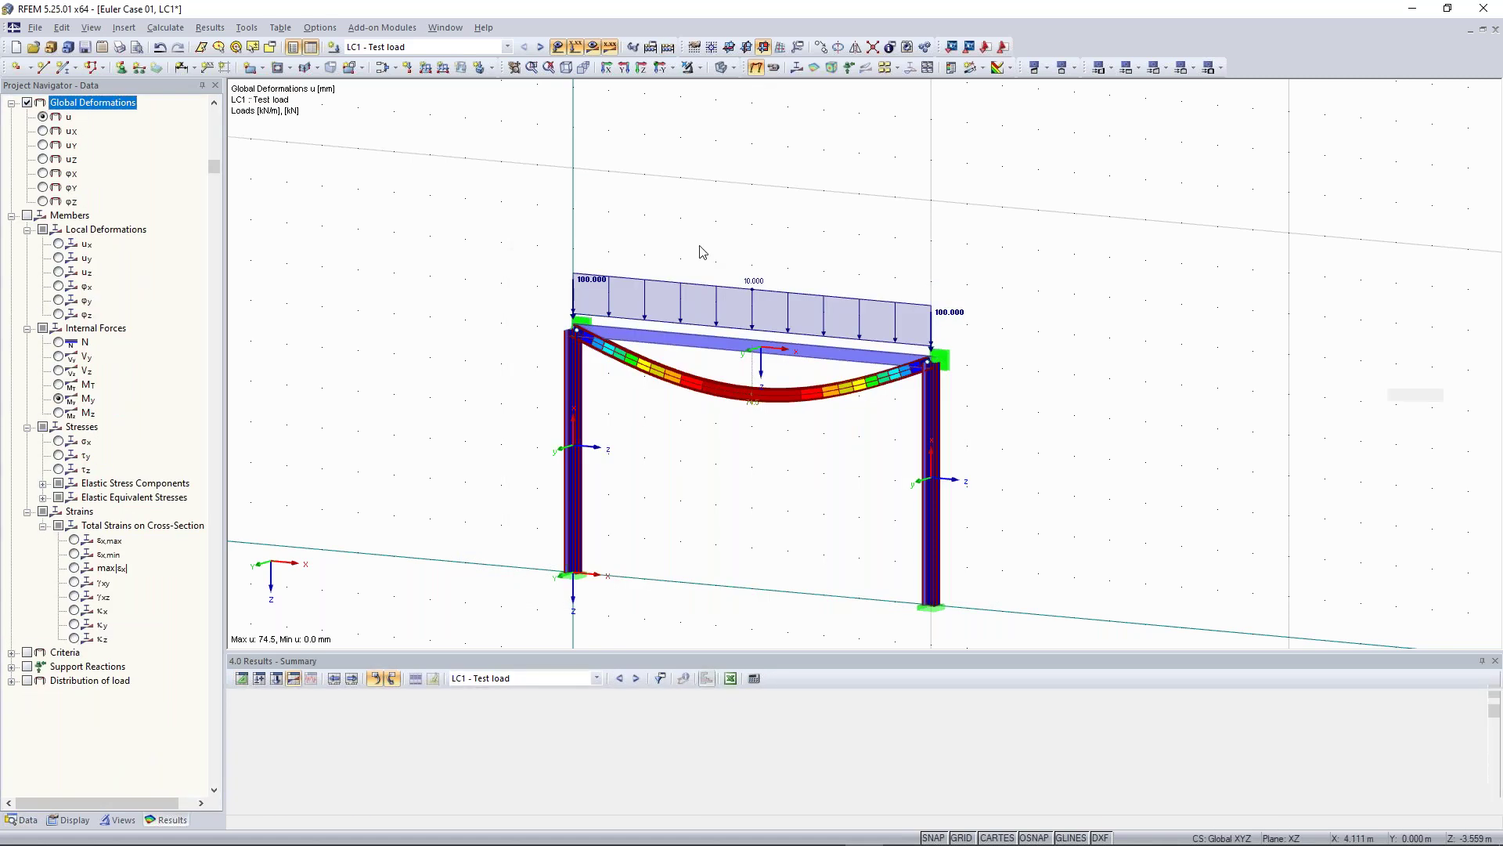
scroll(694, 321, up, 2)
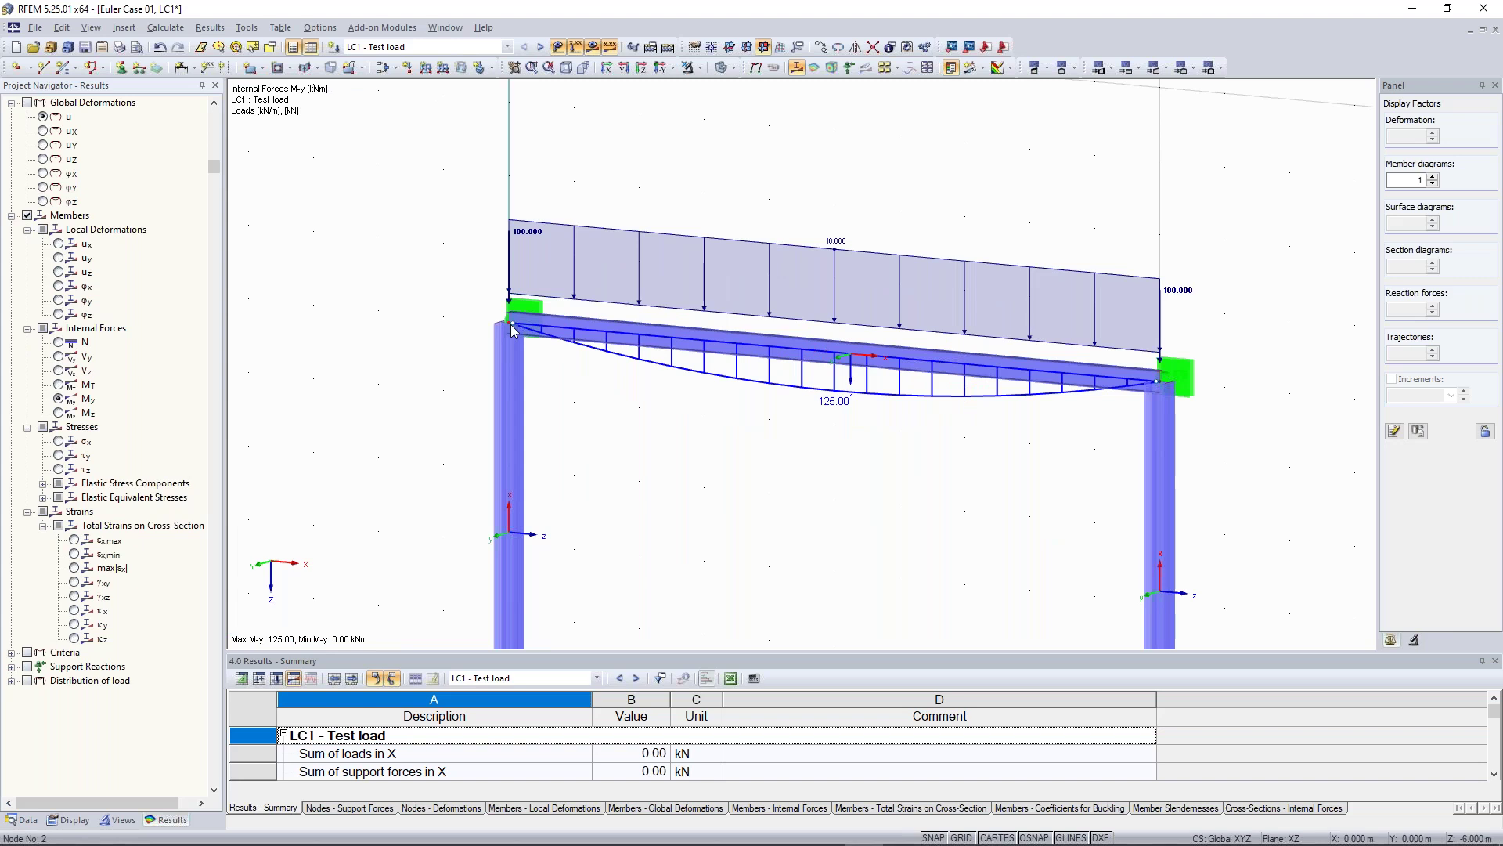
Step: Remove the hinges from both ends of the top beam and change its member type to Truss
double_click(727, 356)
click(786, 559)
click(781, 573)
click(781, 578)
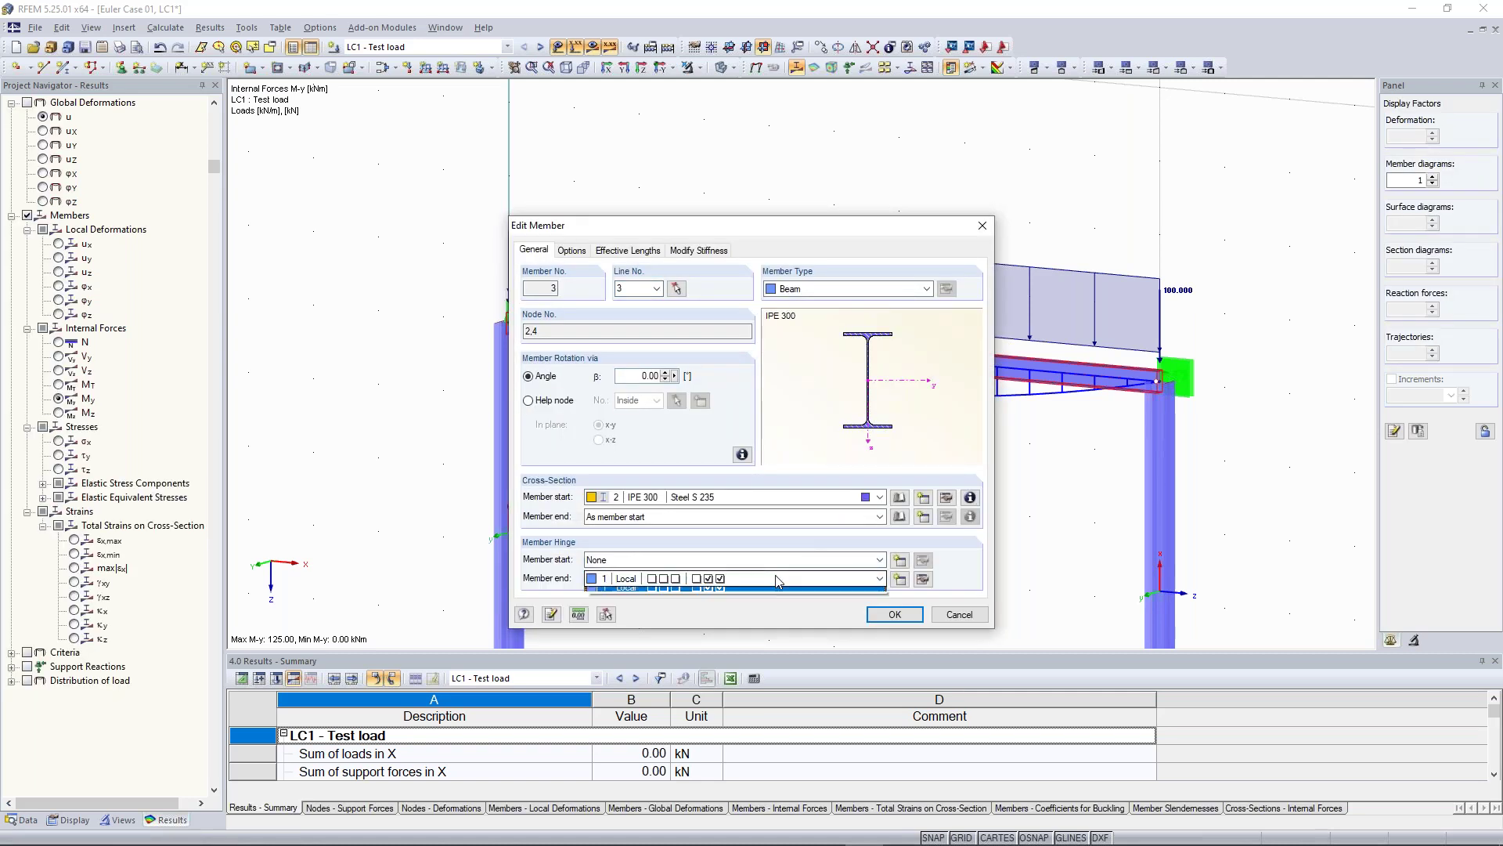
click(781, 593)
click(924, 289)
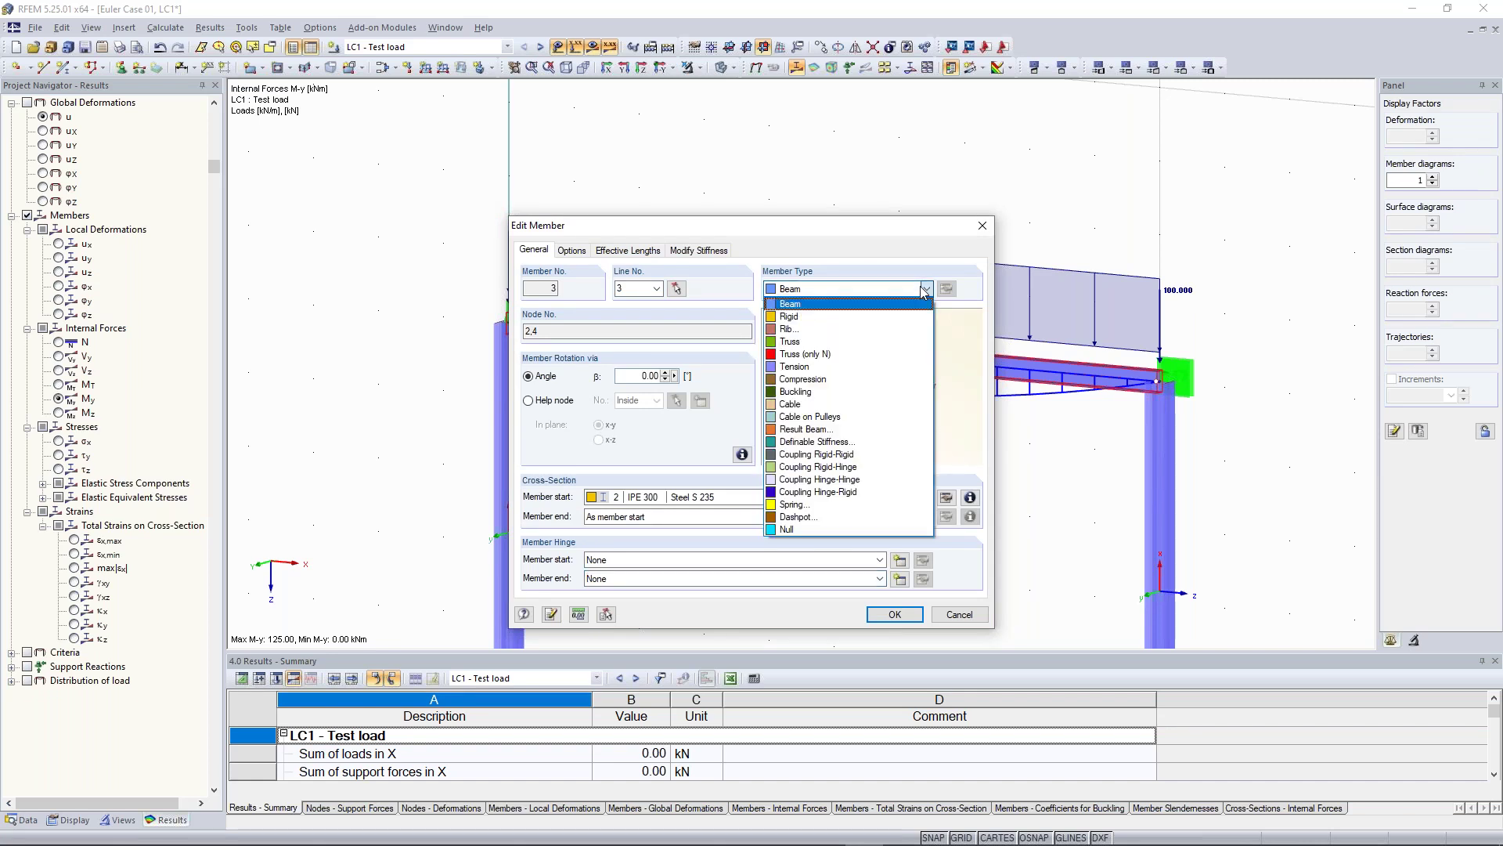
click(853, 342)
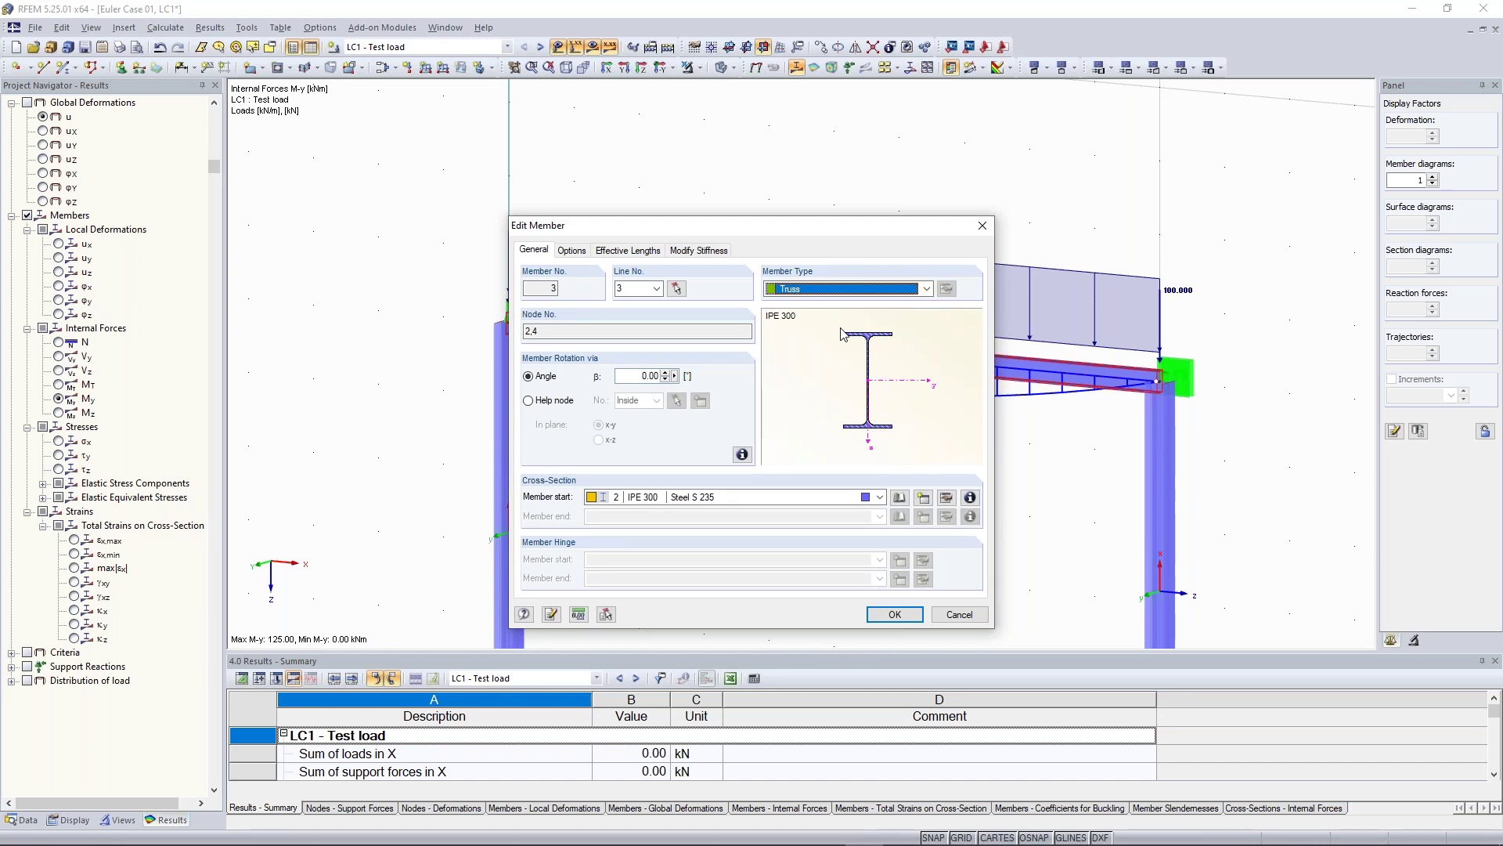
click(913, 617)
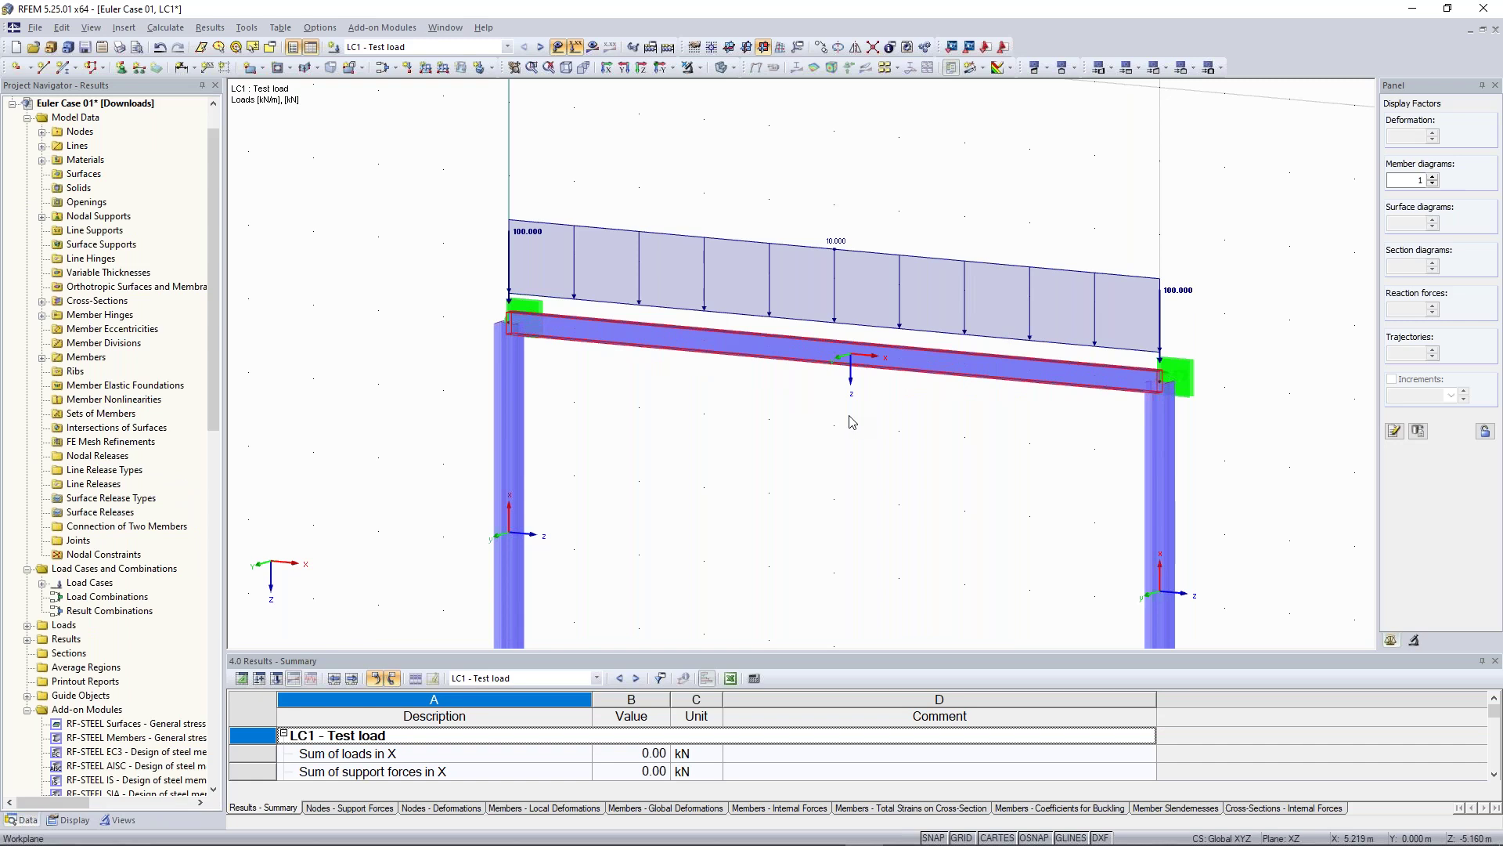
Step: Recalculate LC1 and examine the bending moment My diagram of the truss-type top beam
click(592, 46)
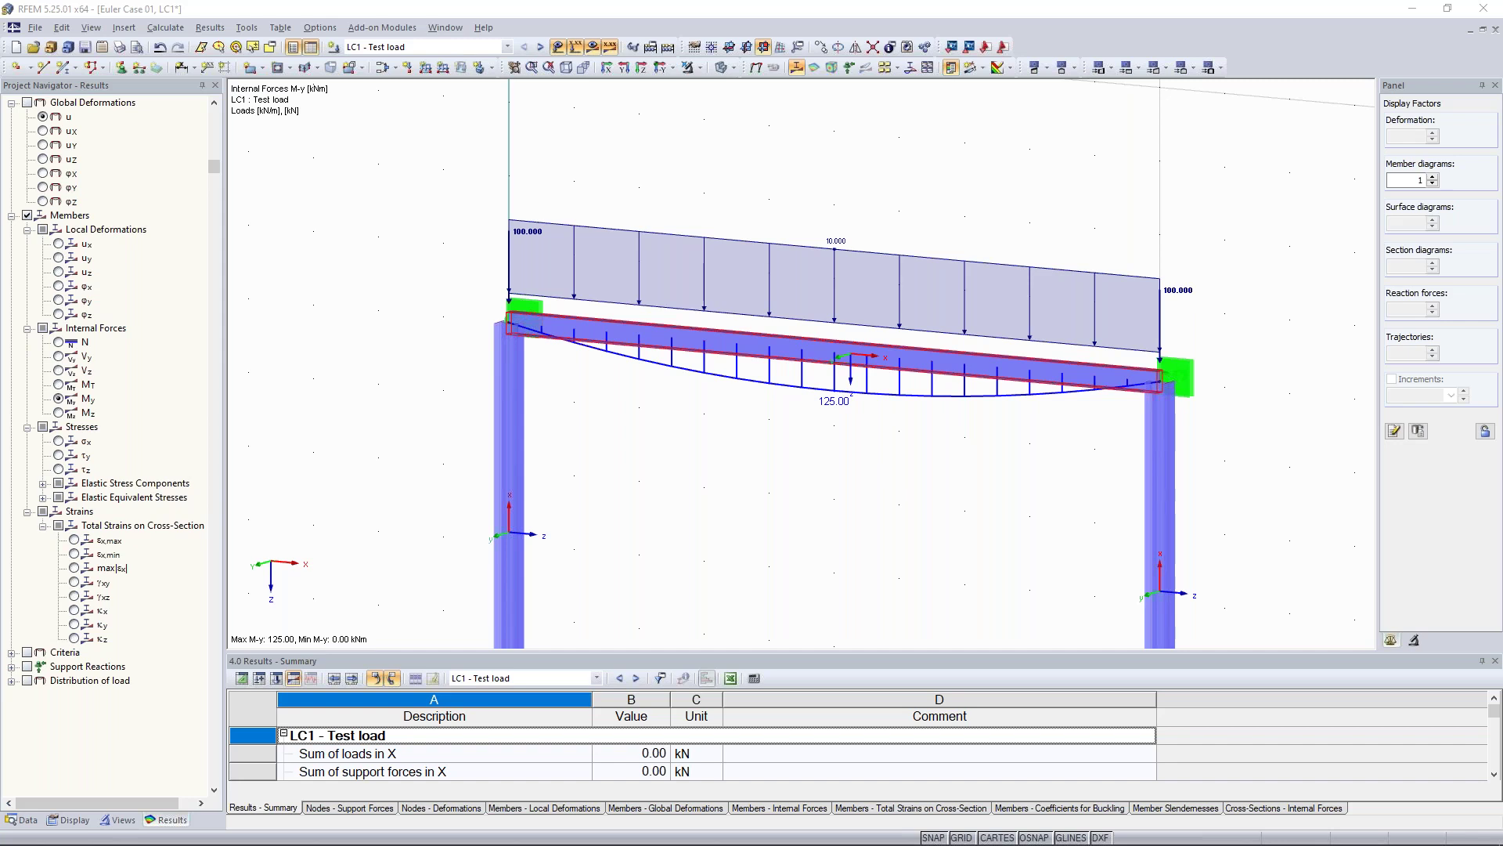
scroll(989, 498, down, 1)
scroll(989, 498, down, 1)
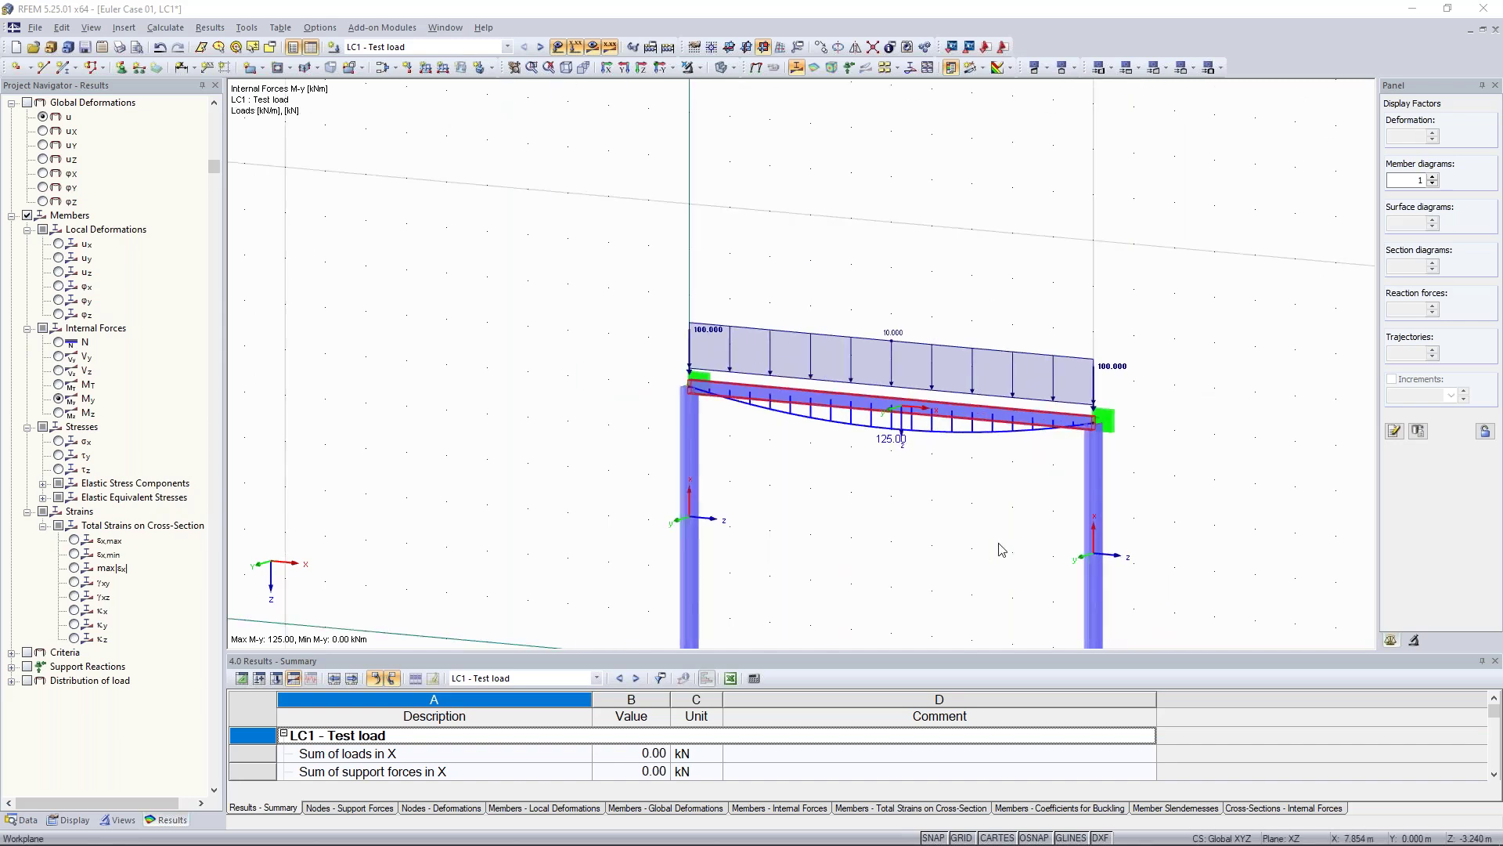
middle_drag(989, 498, 950, 365)
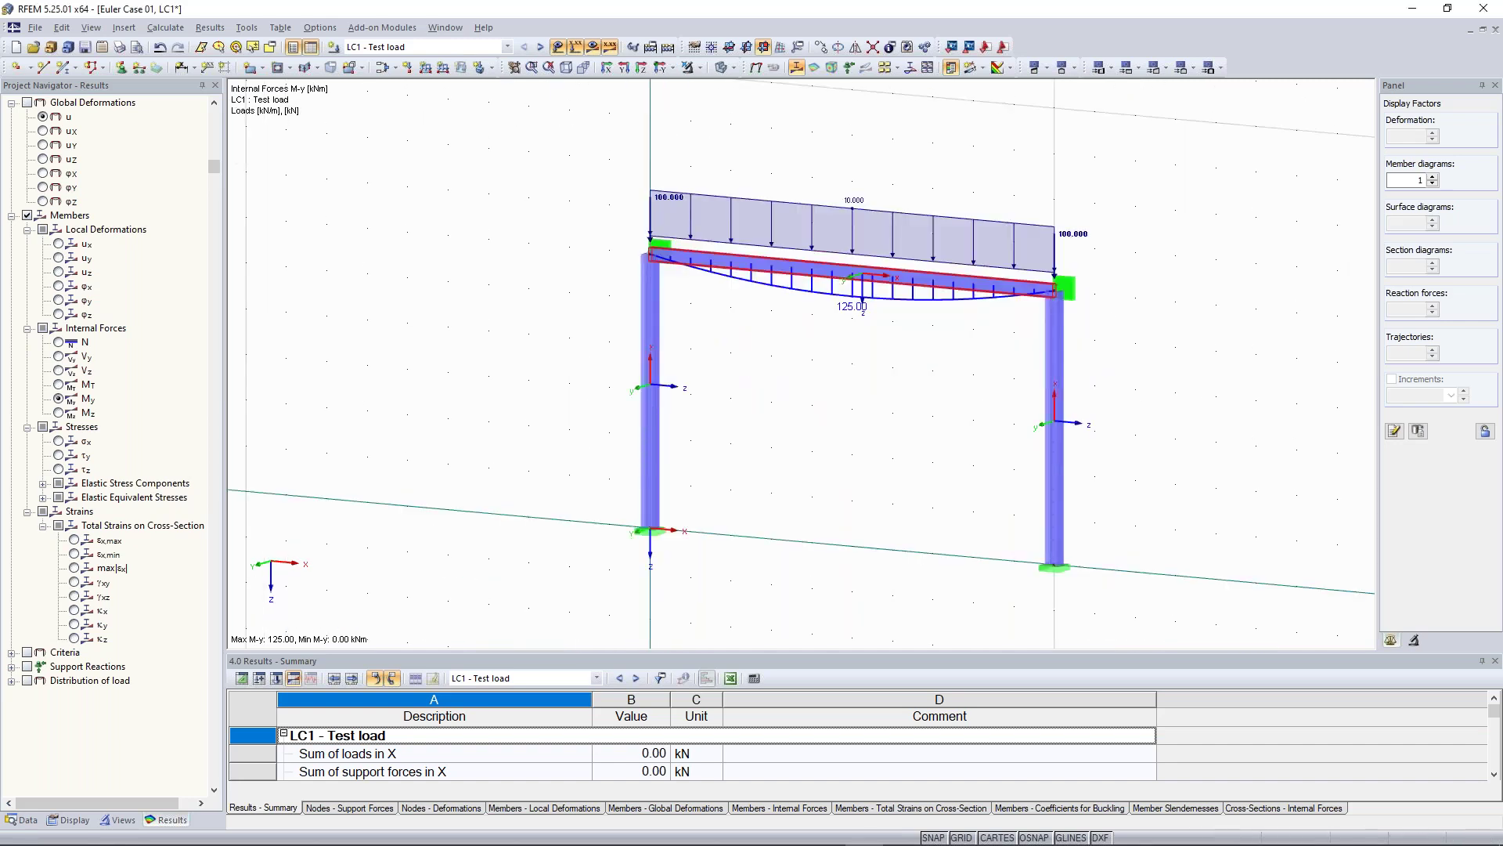
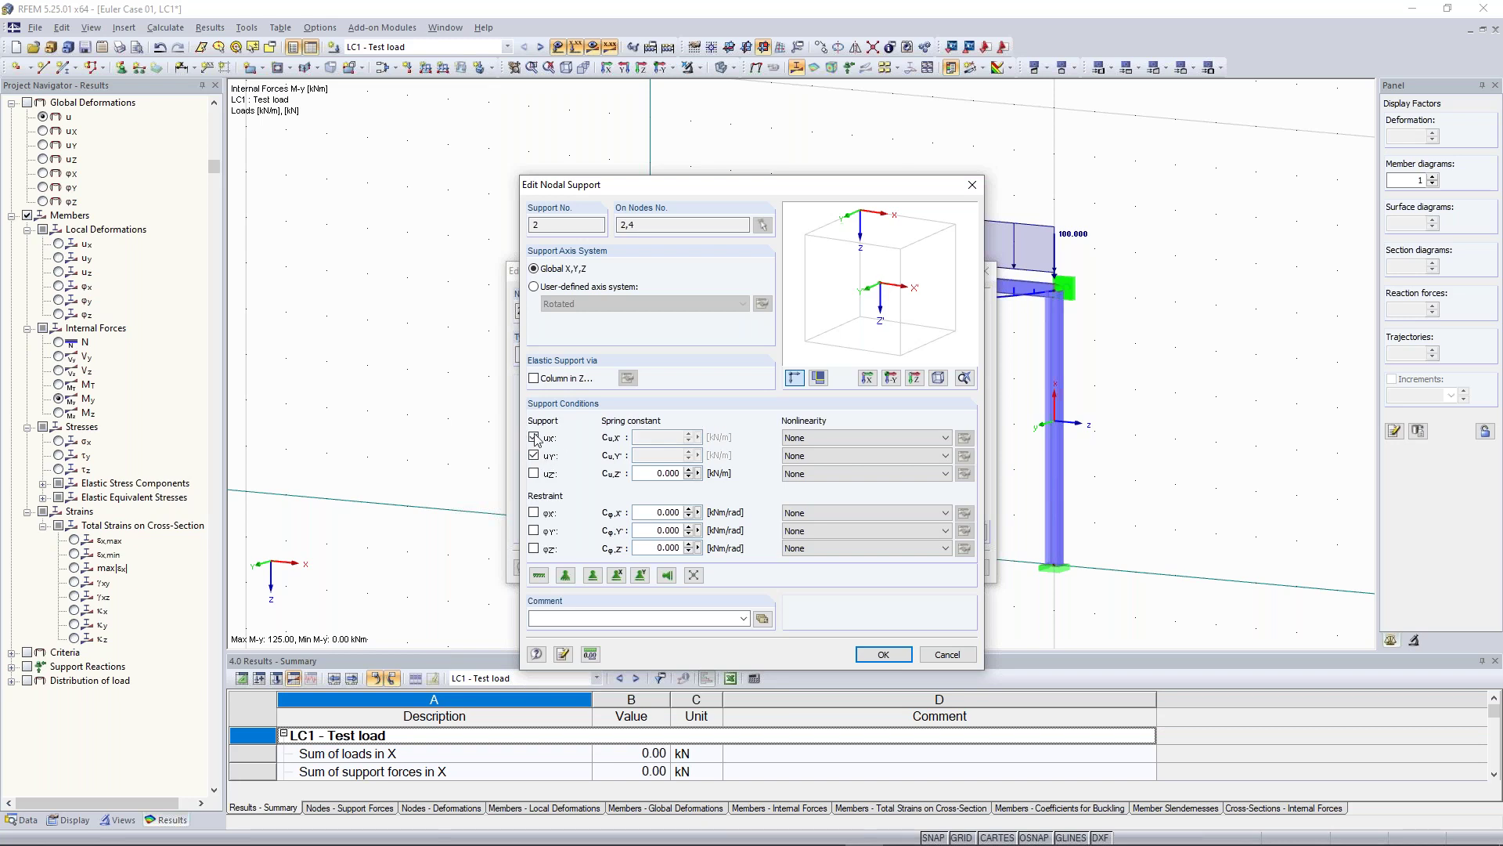
Step: Fix the nodal supports at the beam's end nodes 2 and 4 against displacement in X as well as Y
click(884, 655)
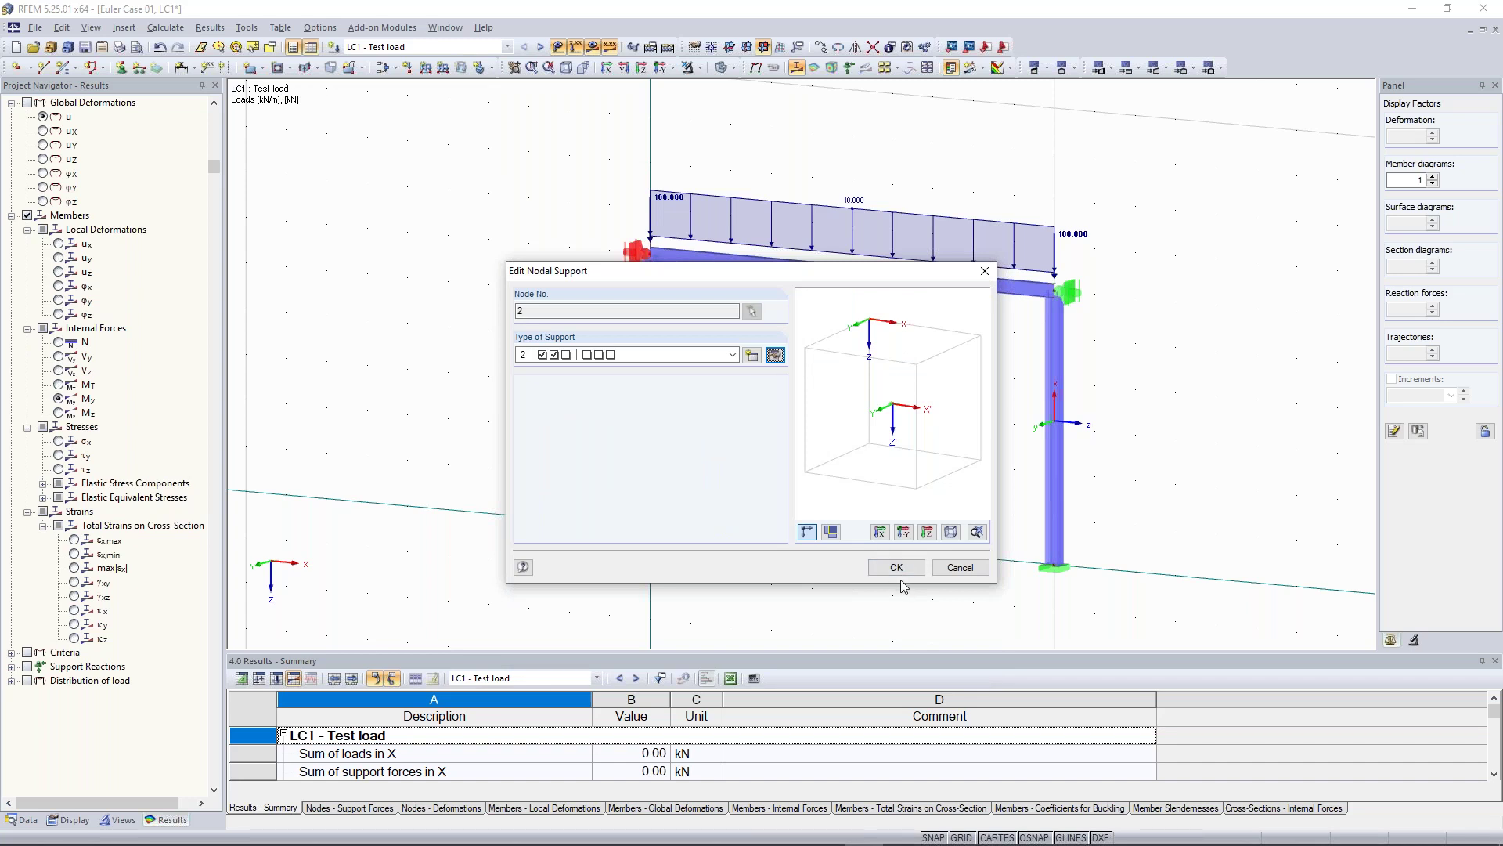
click(897, 567)
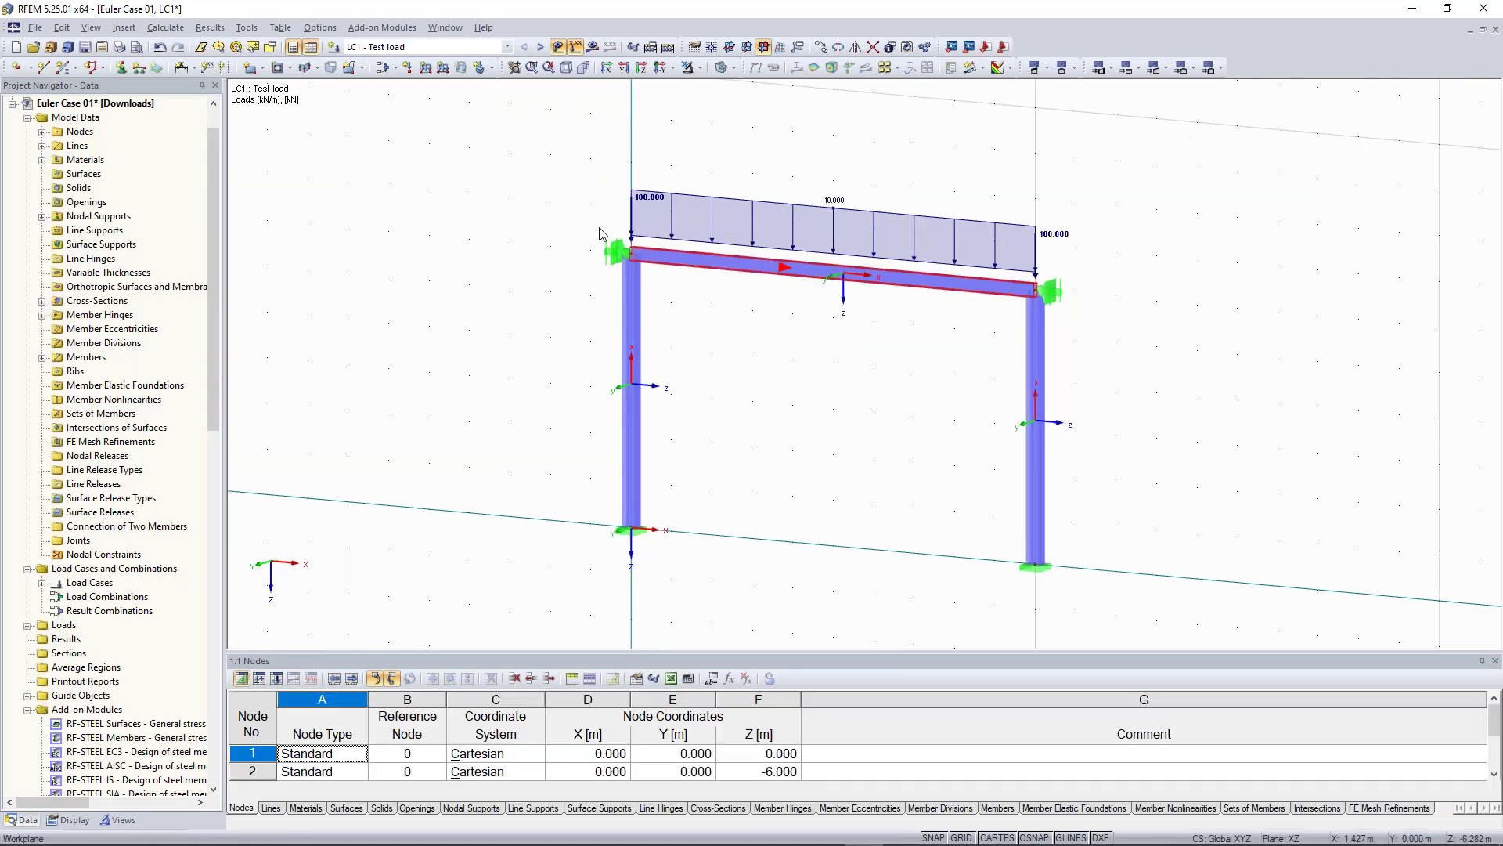
Step: Check the support conditions of the nodal support at node 2 without changing them
scroll(578, 214, up, 1)
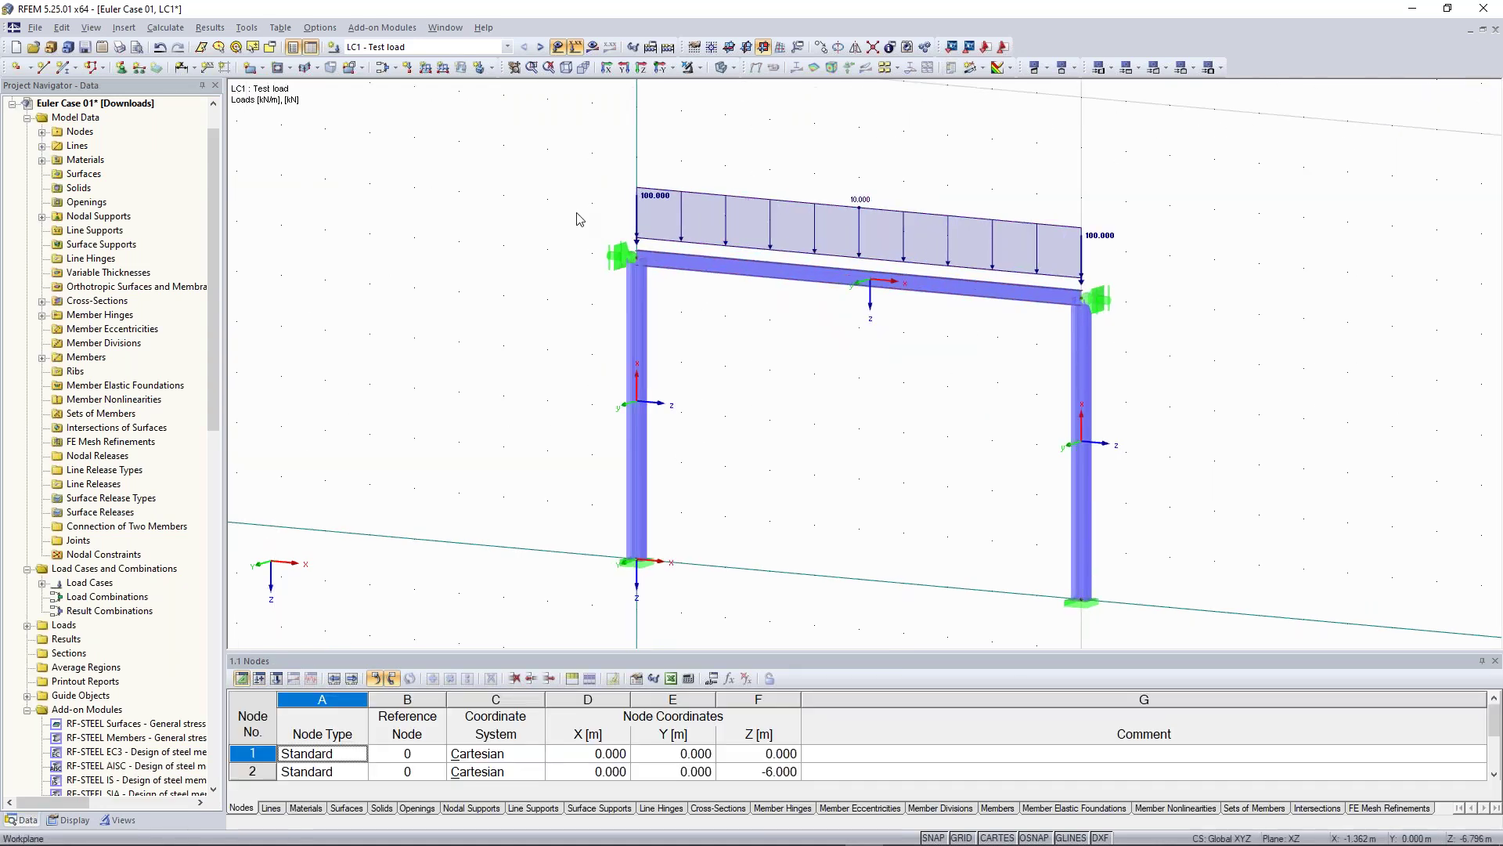
double_click(622, 258)
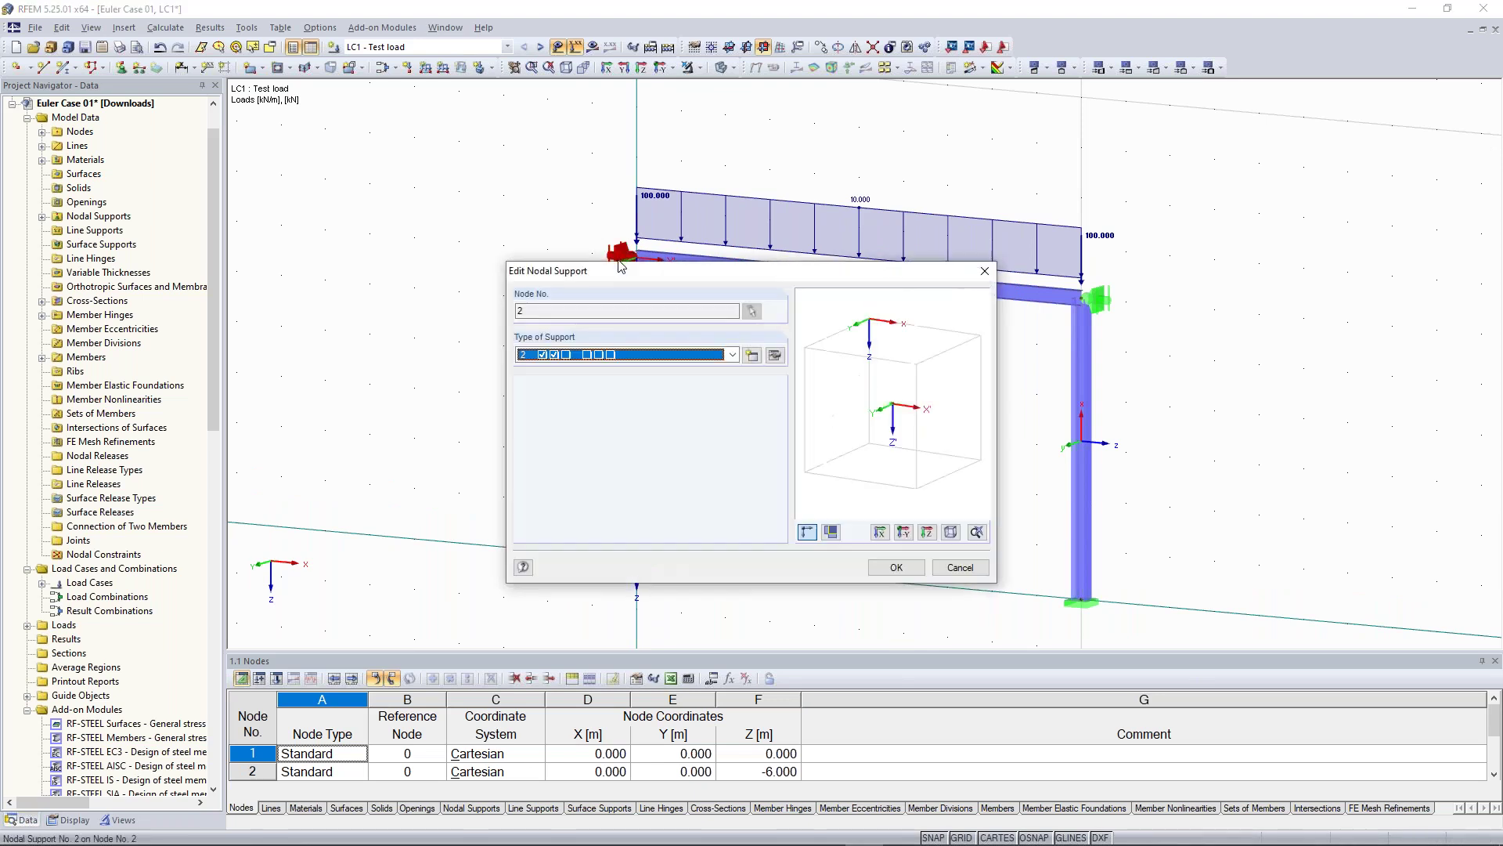
key(Escape)
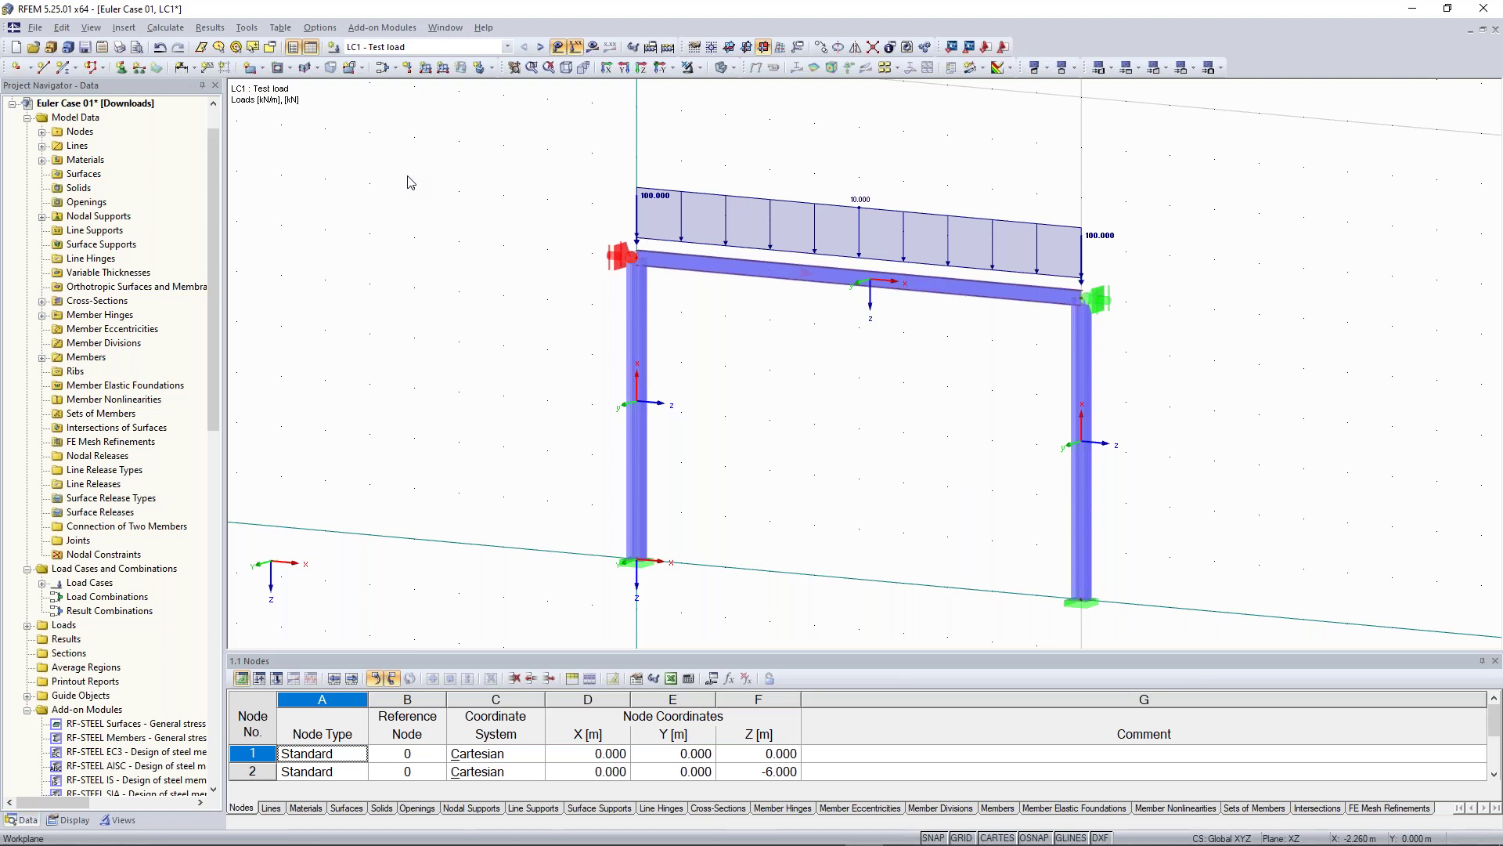
click(407, 176)
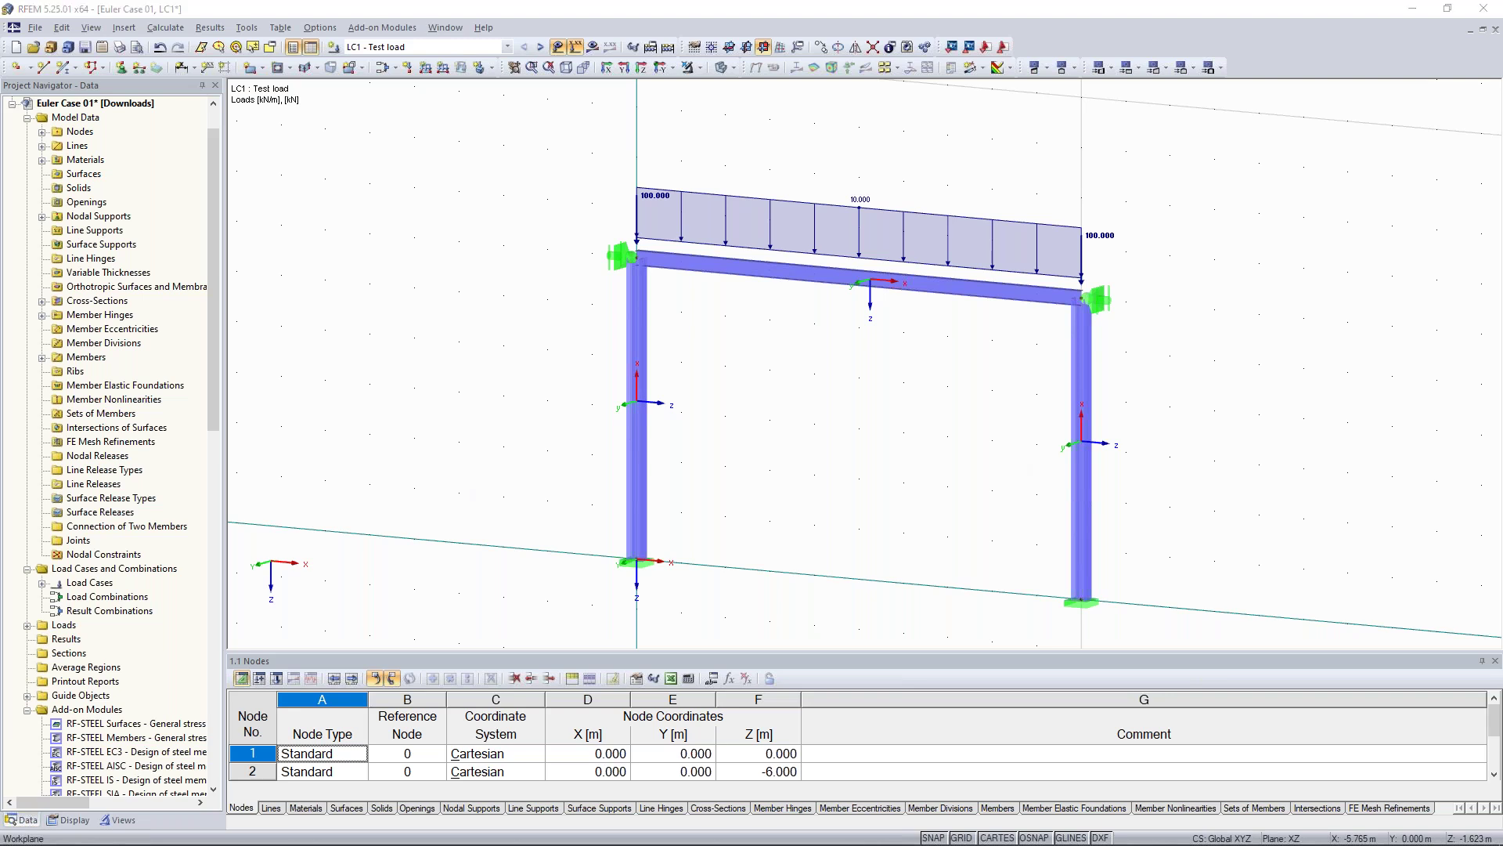
Step: Switch to the Dlubal website in the browser and review the Support & Learning offerings and the Online Training page
key(alt+Tab)
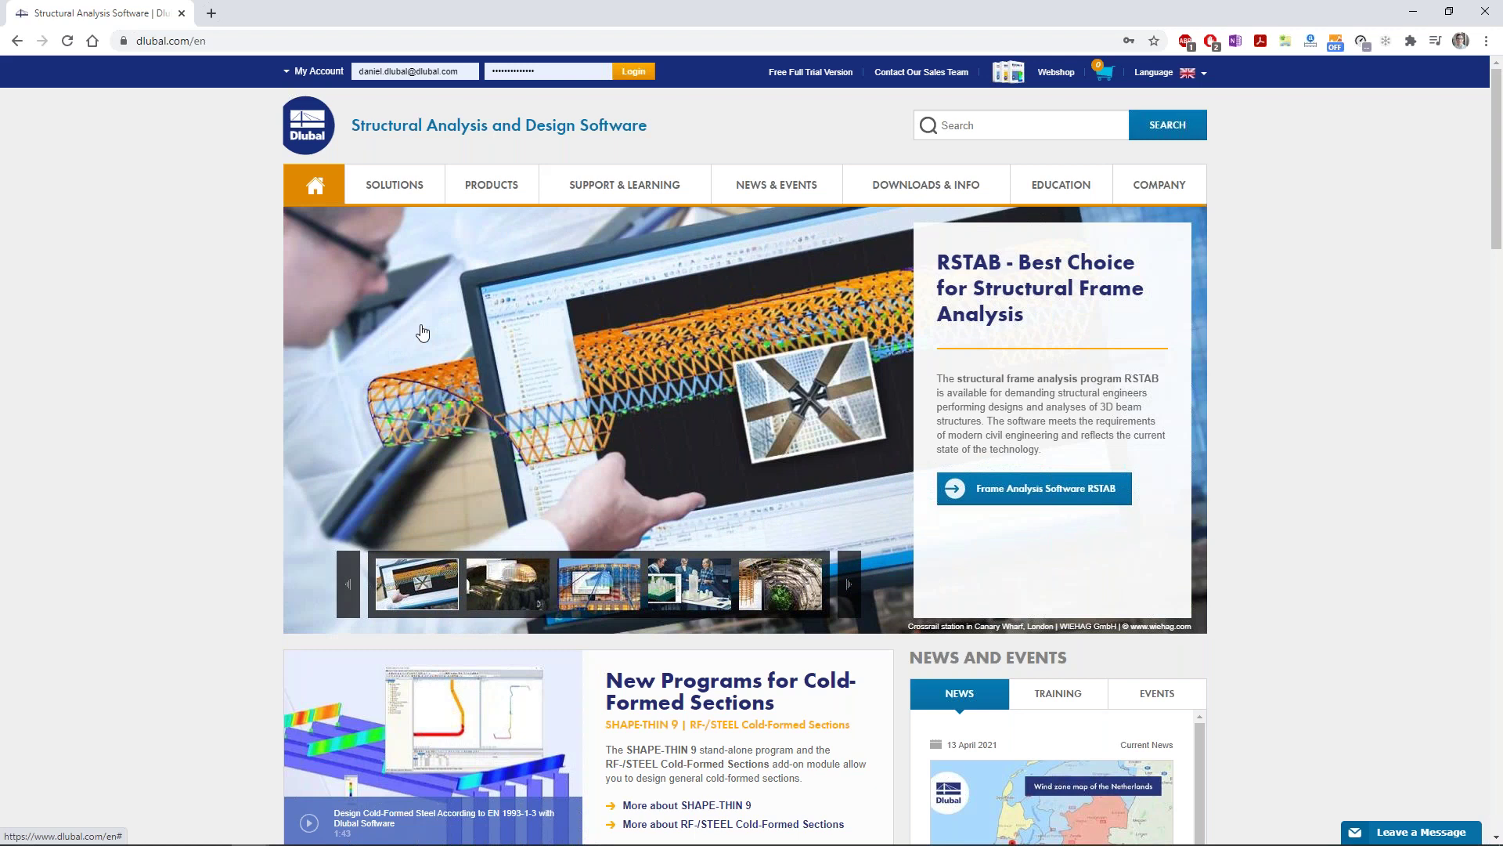
mouse_move(396, 205)
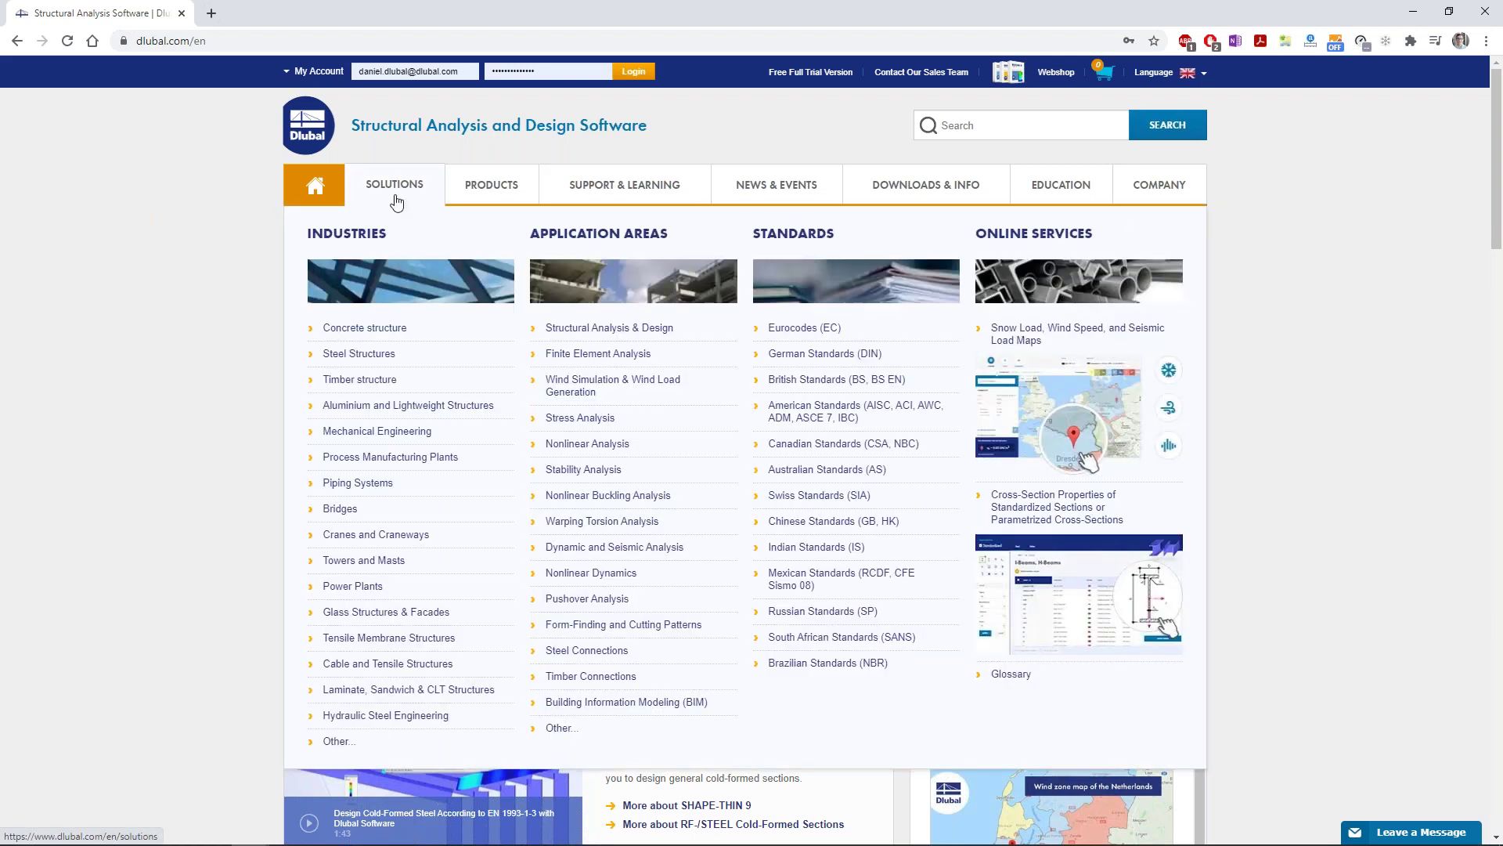
mouse_move(608, 202)
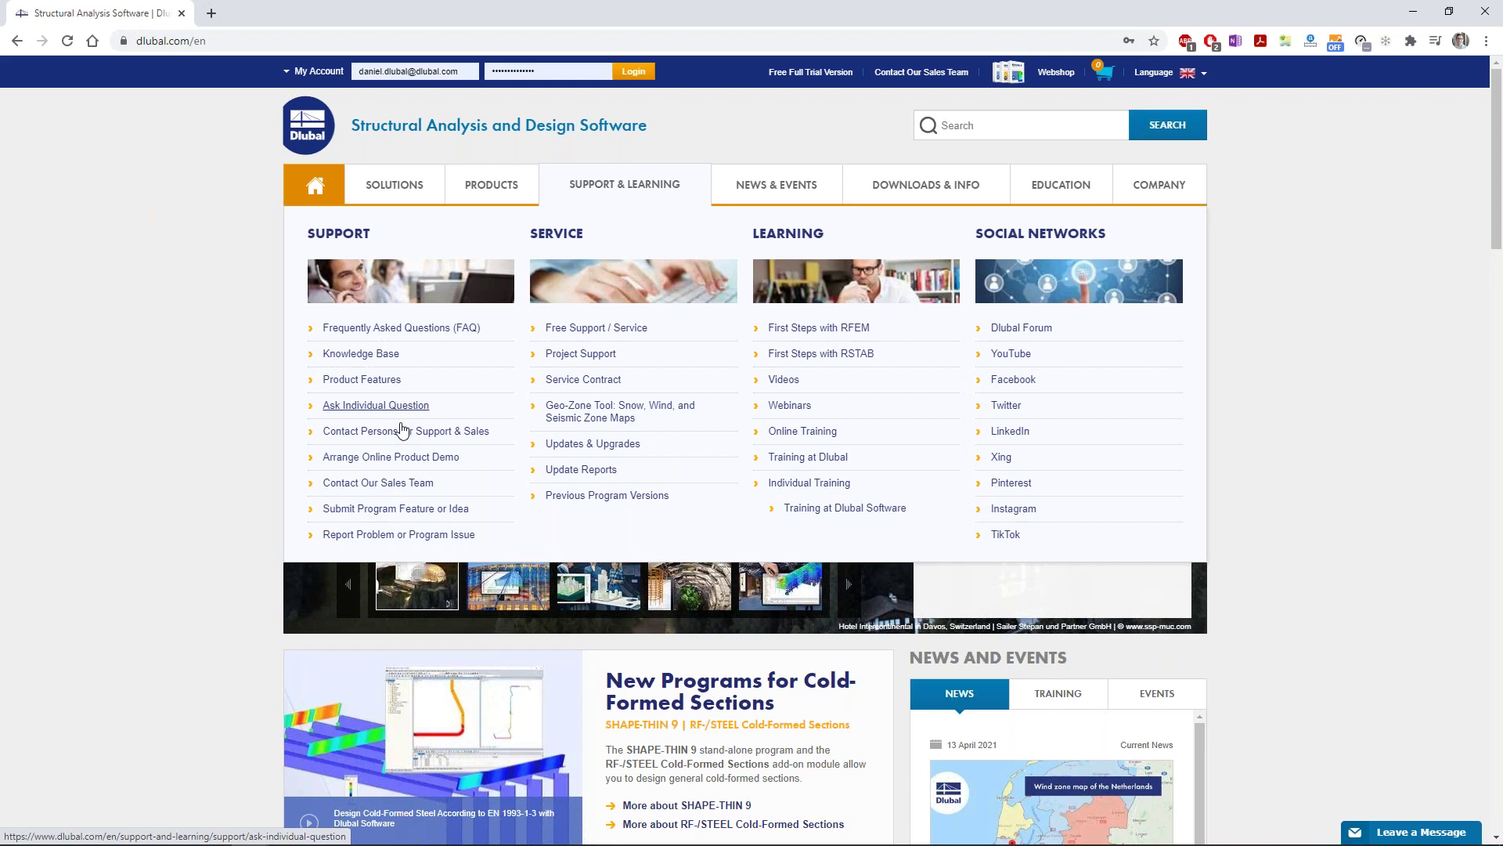
scroll(293, 448, down, 2)
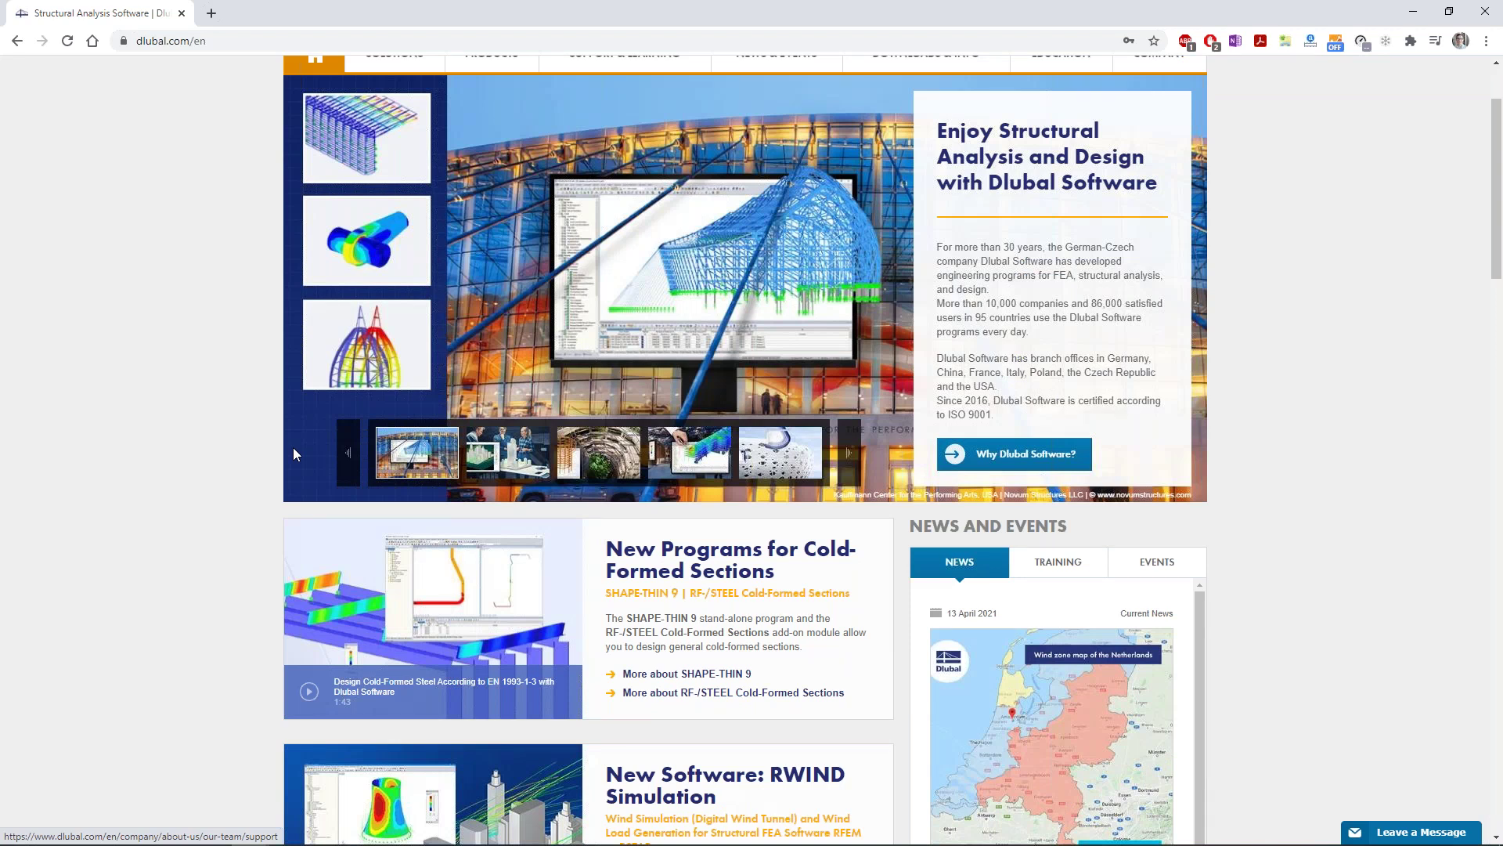
scroll(292, 454, up, 2)
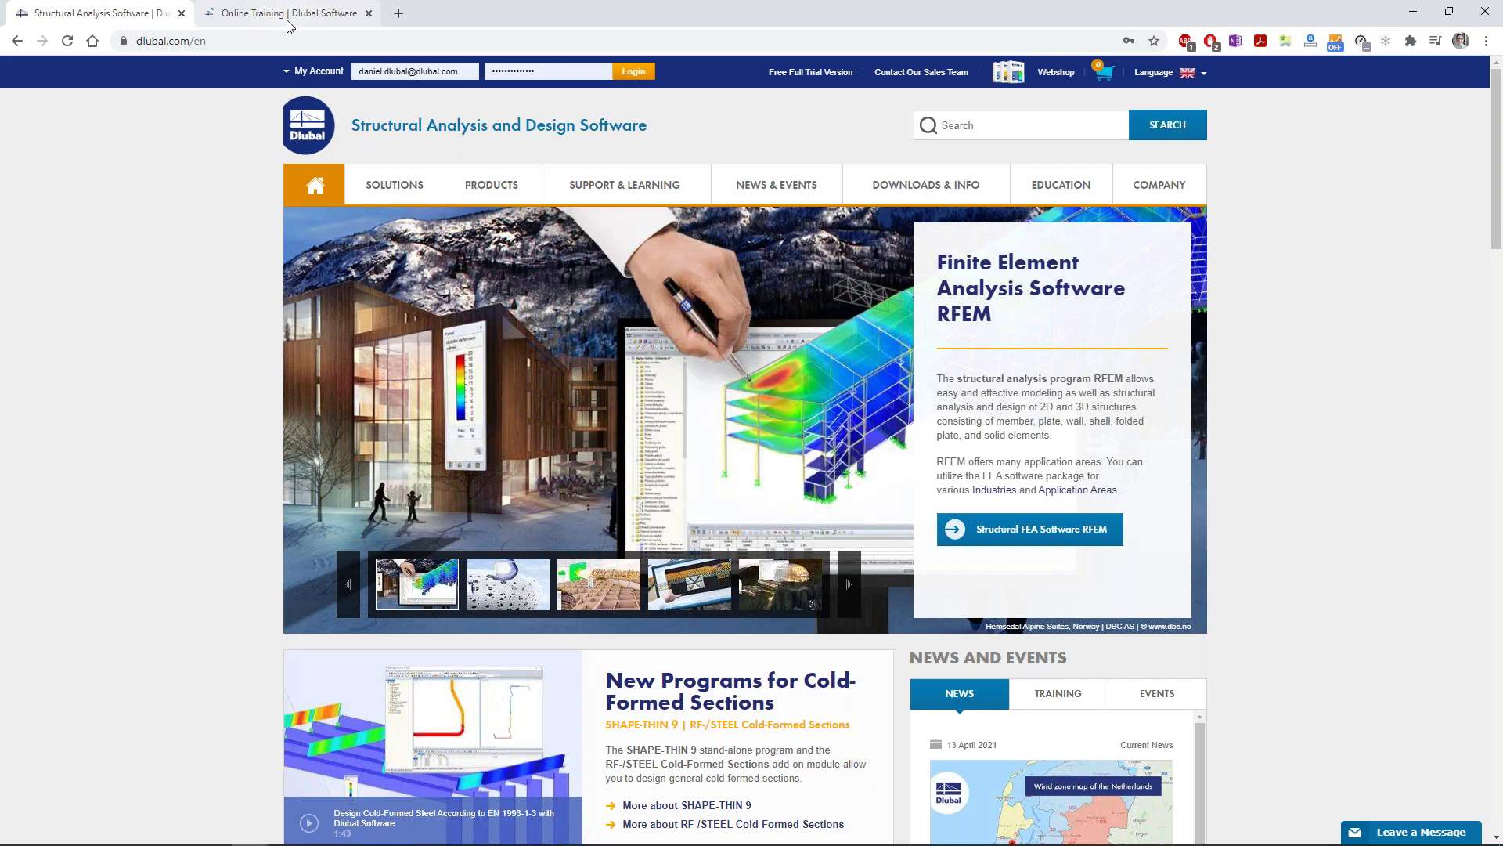
click(289, 26)
scroll(736, 640, down, 7)
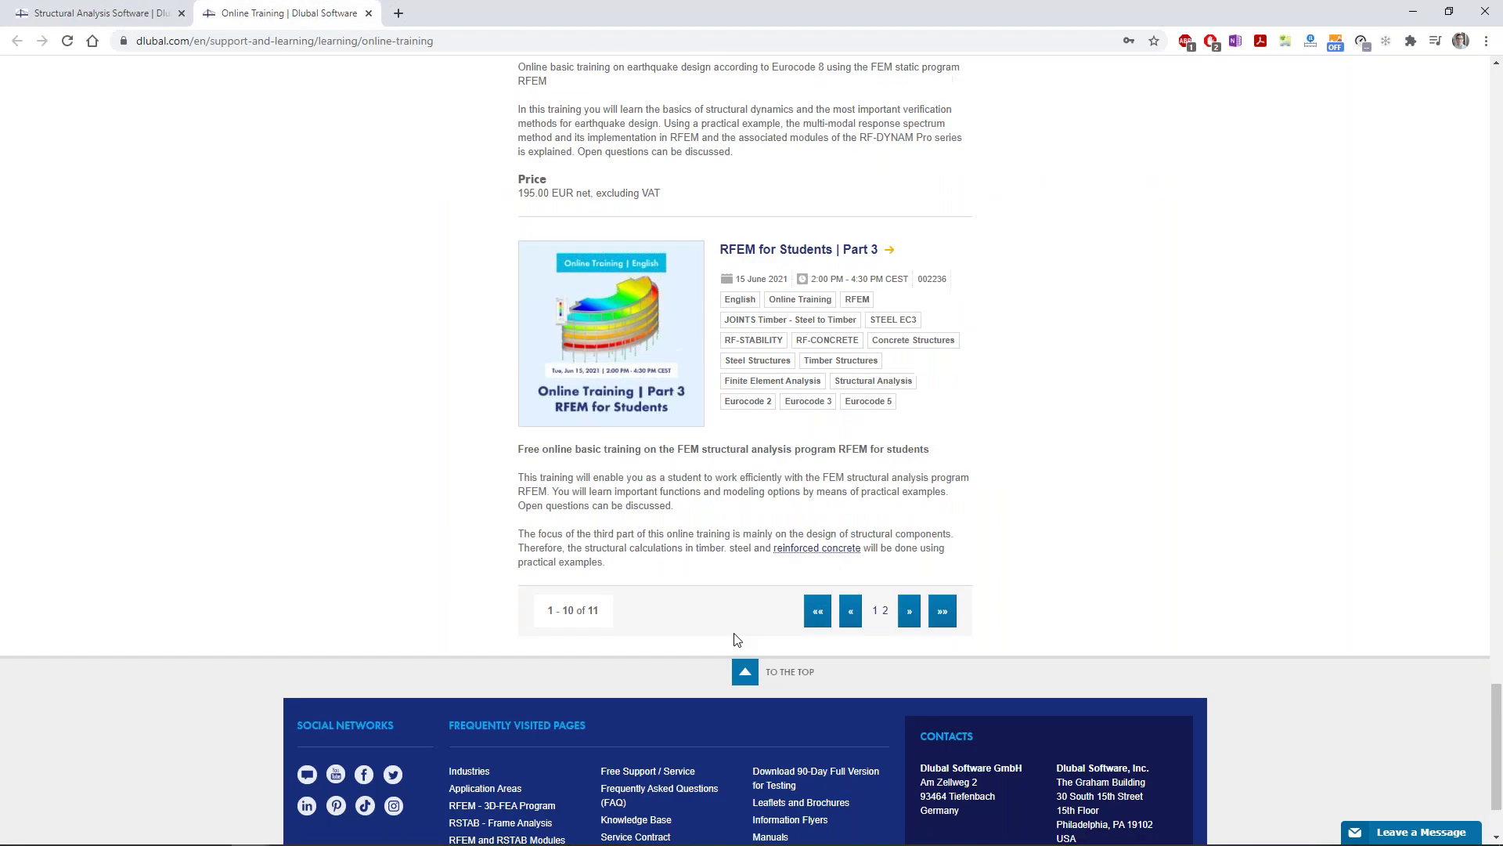
click(744, 671)
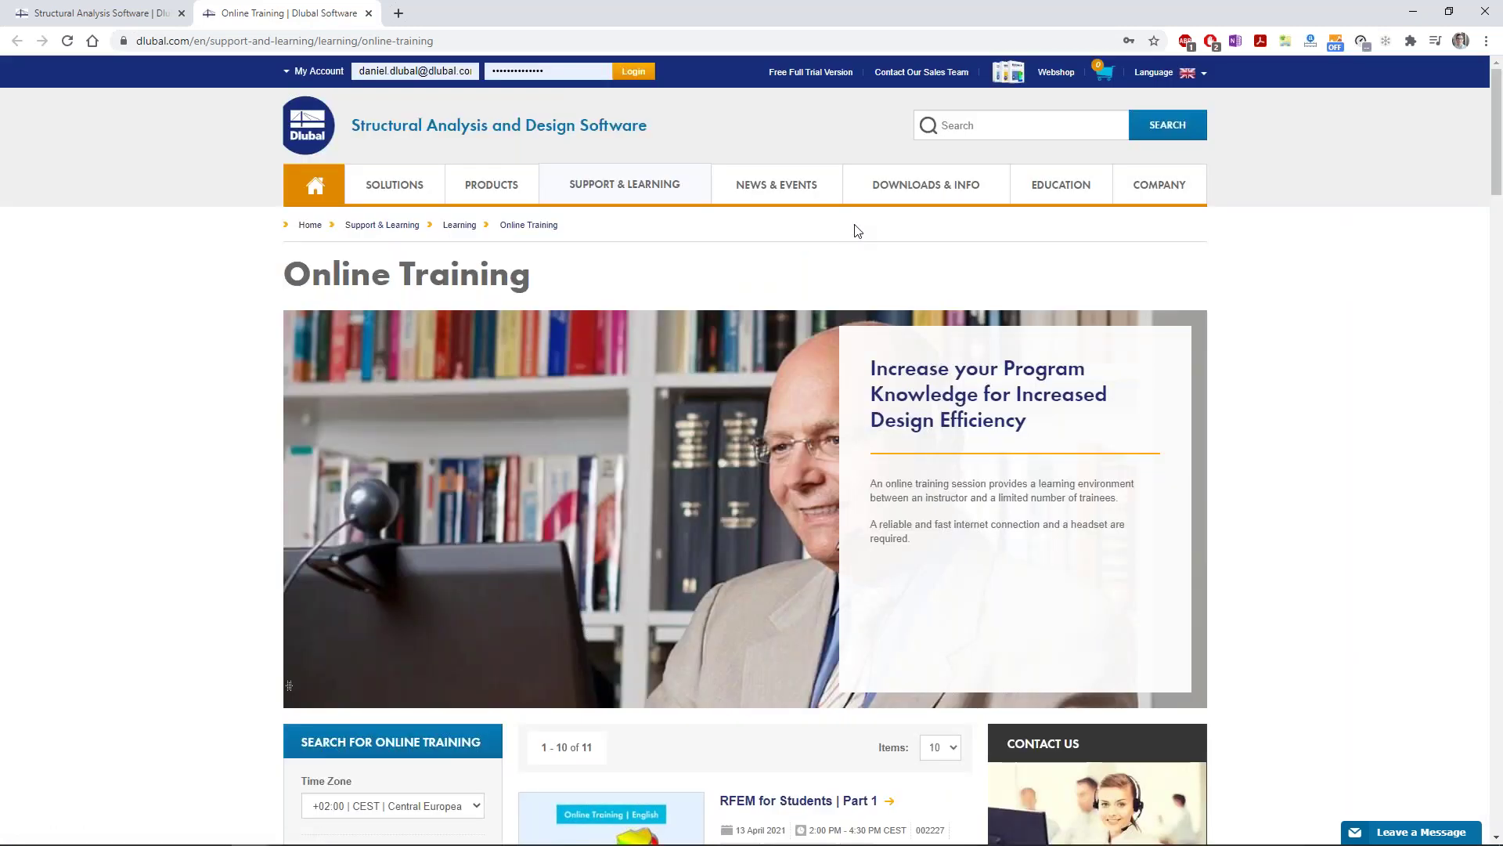
Step: Open the Steel Hall model from the Structural Analysis Models to Download page and rotate its 3D preview
mouse_move(880, 190)
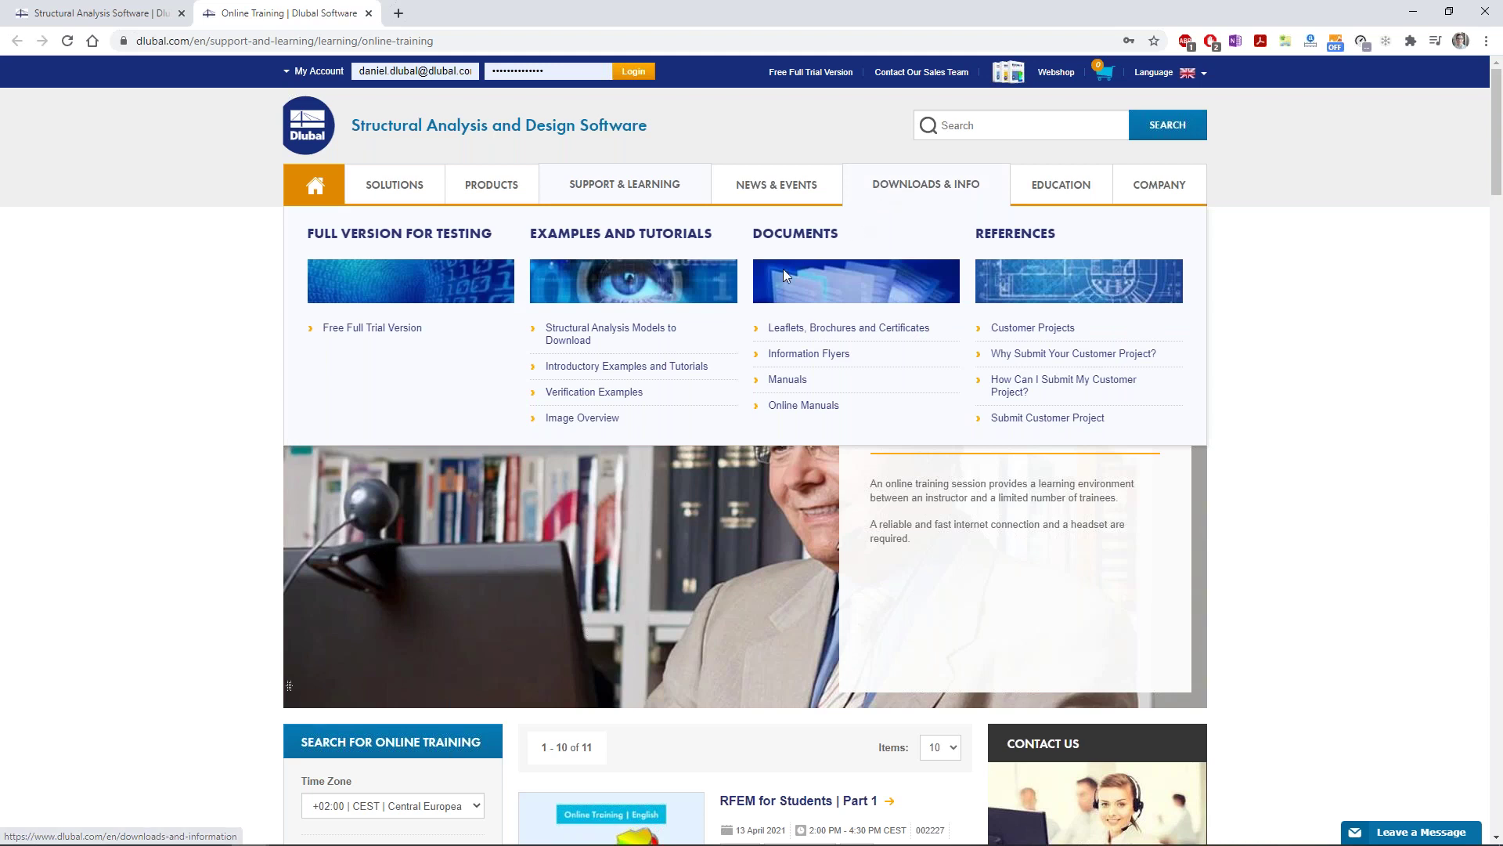
click(597, 335)
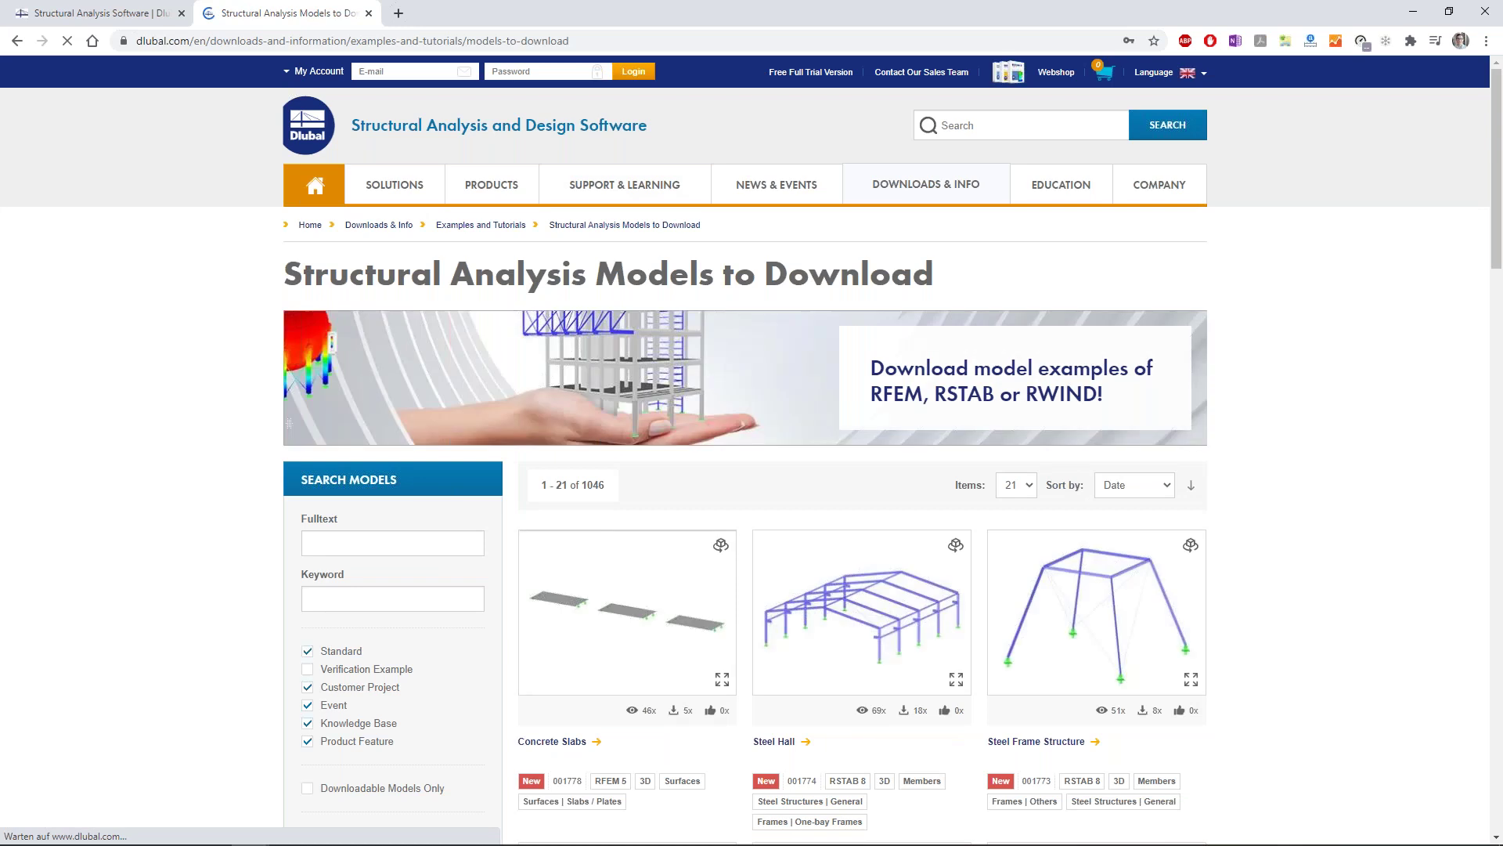
scroll(576, 452, down, 2)
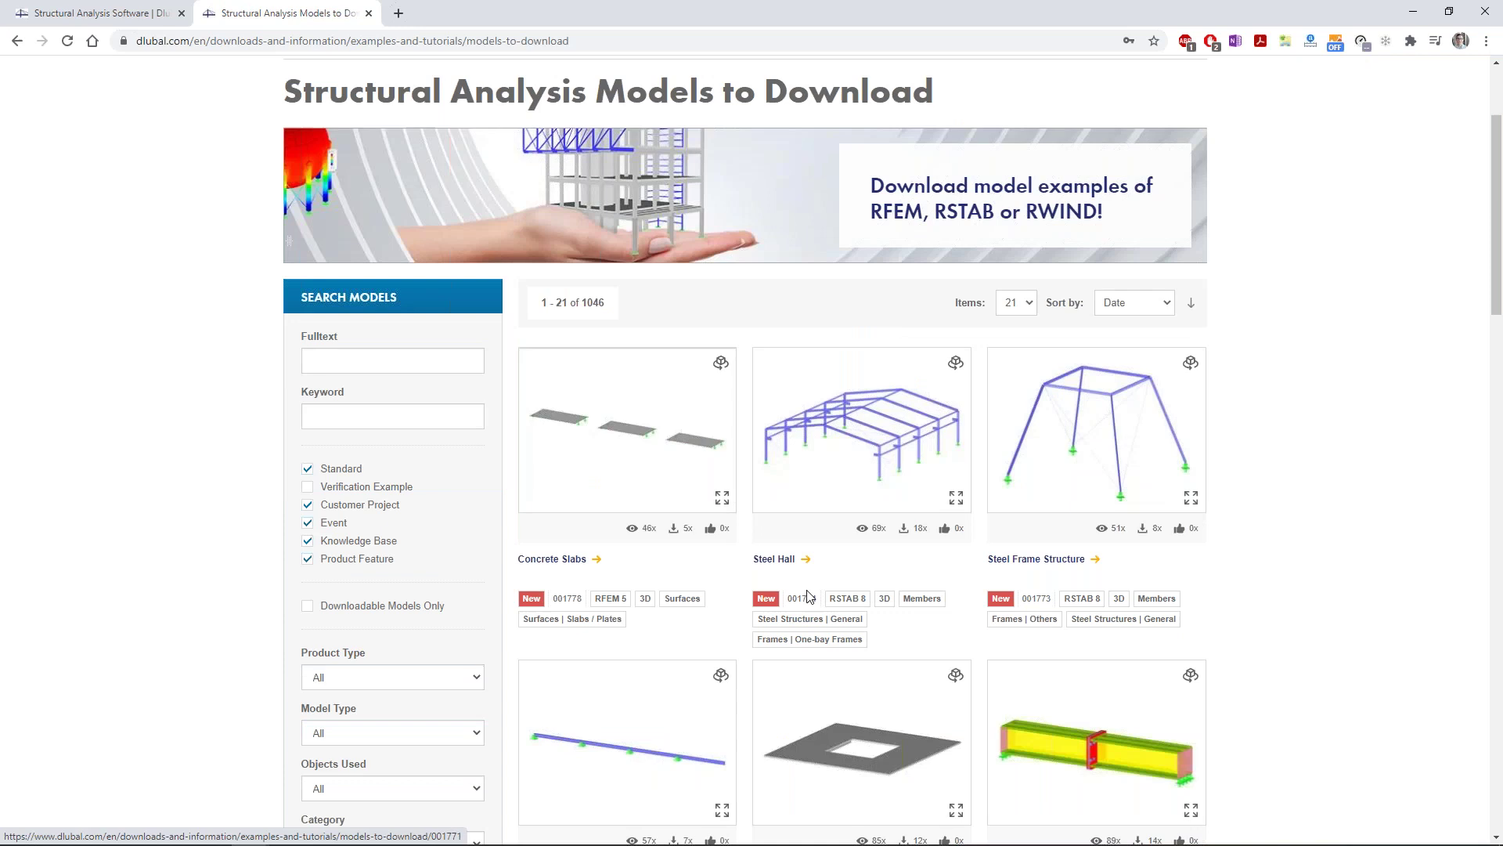
click(774, 559)
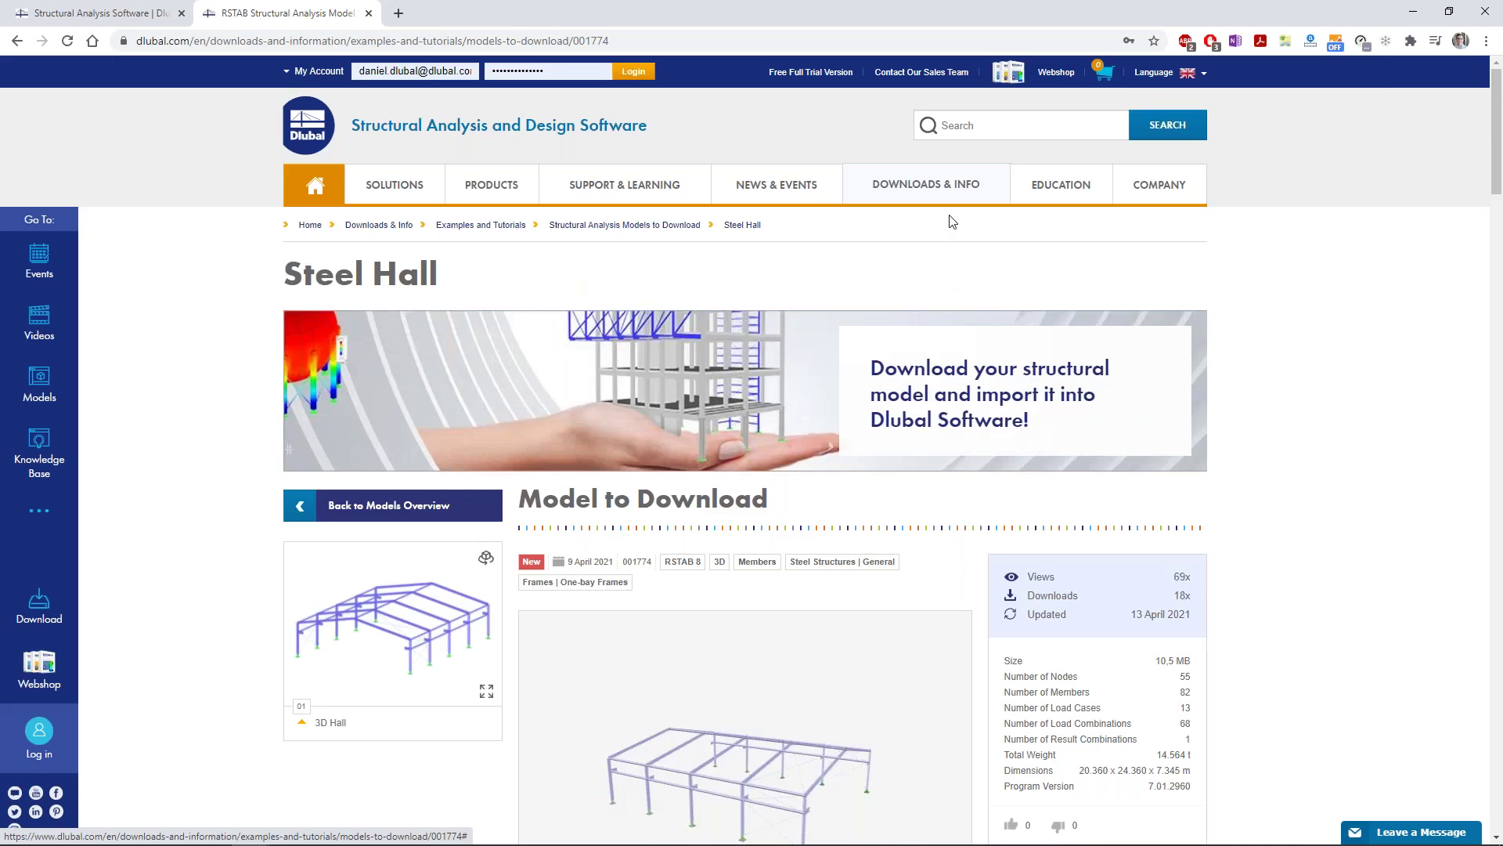
mouse_move(952, 222)
drag(771, 769, 757, 766)
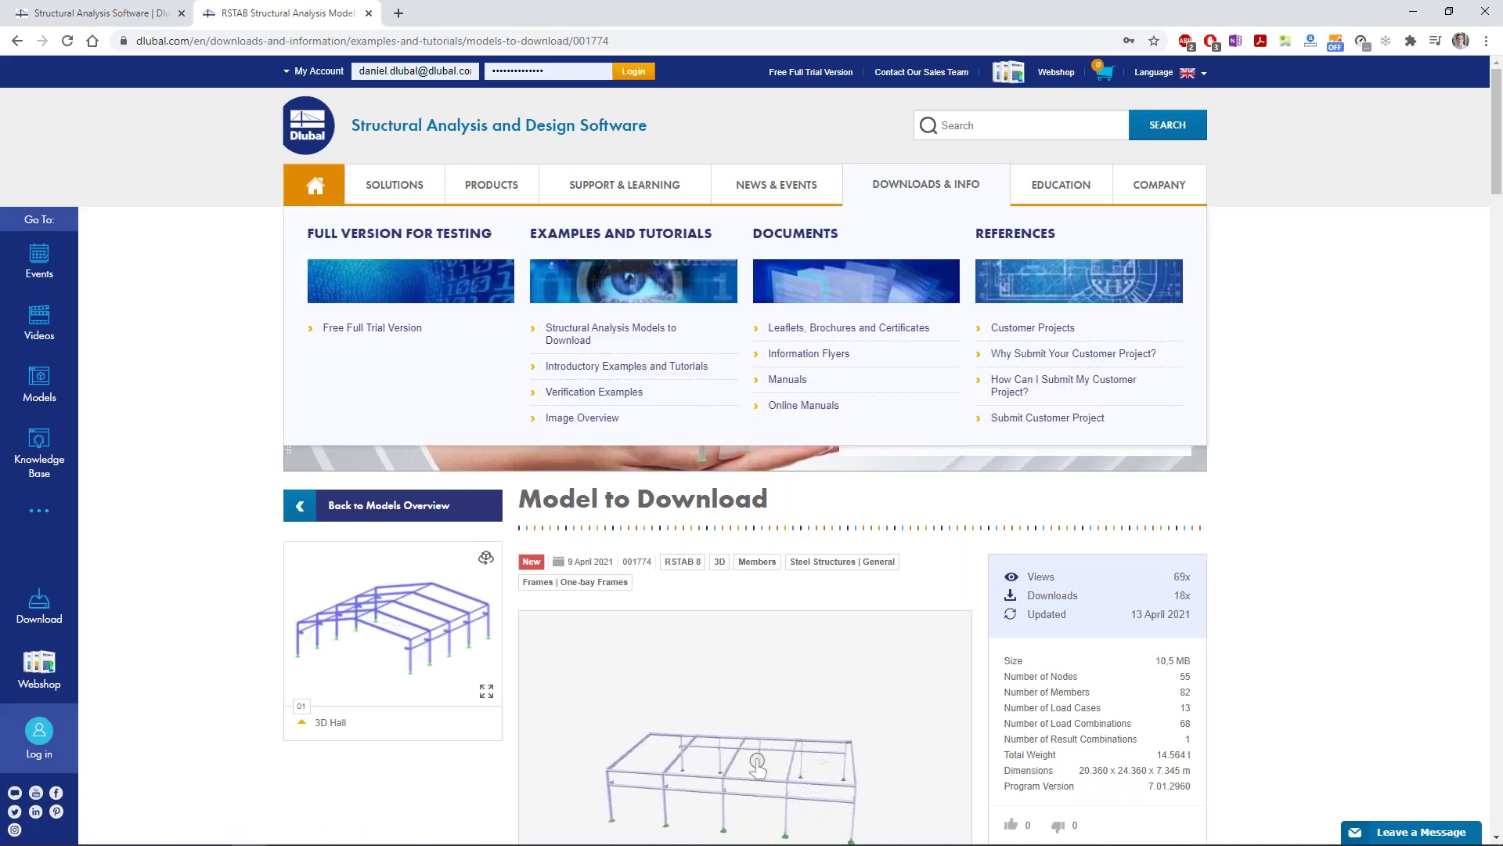
Step: Open the E-Learning Videos page for the Infotainment | Good to Know playlist
mouse_move(1061, 184)
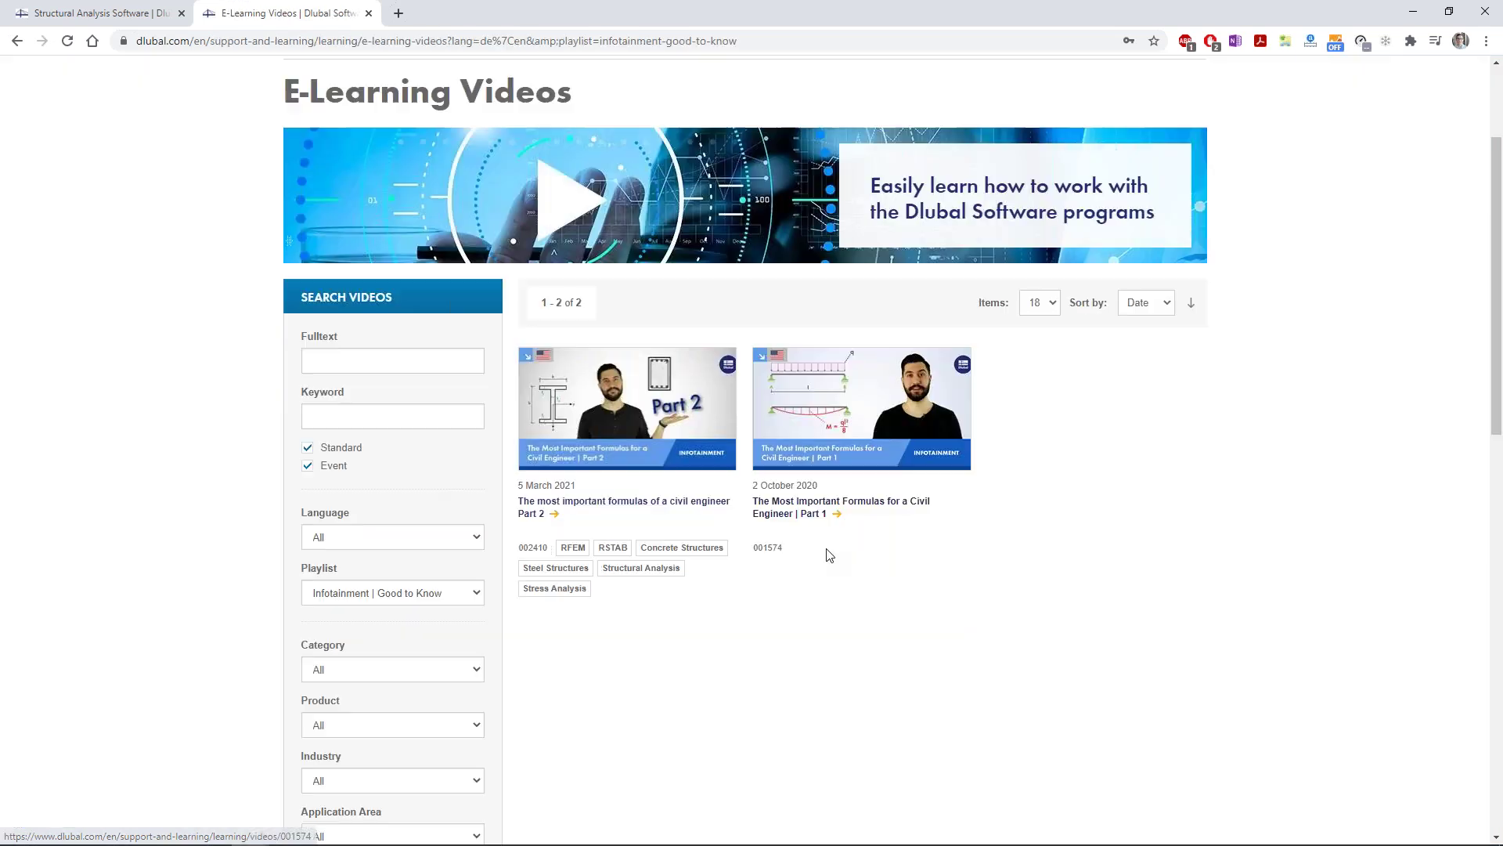
click(407, 41)
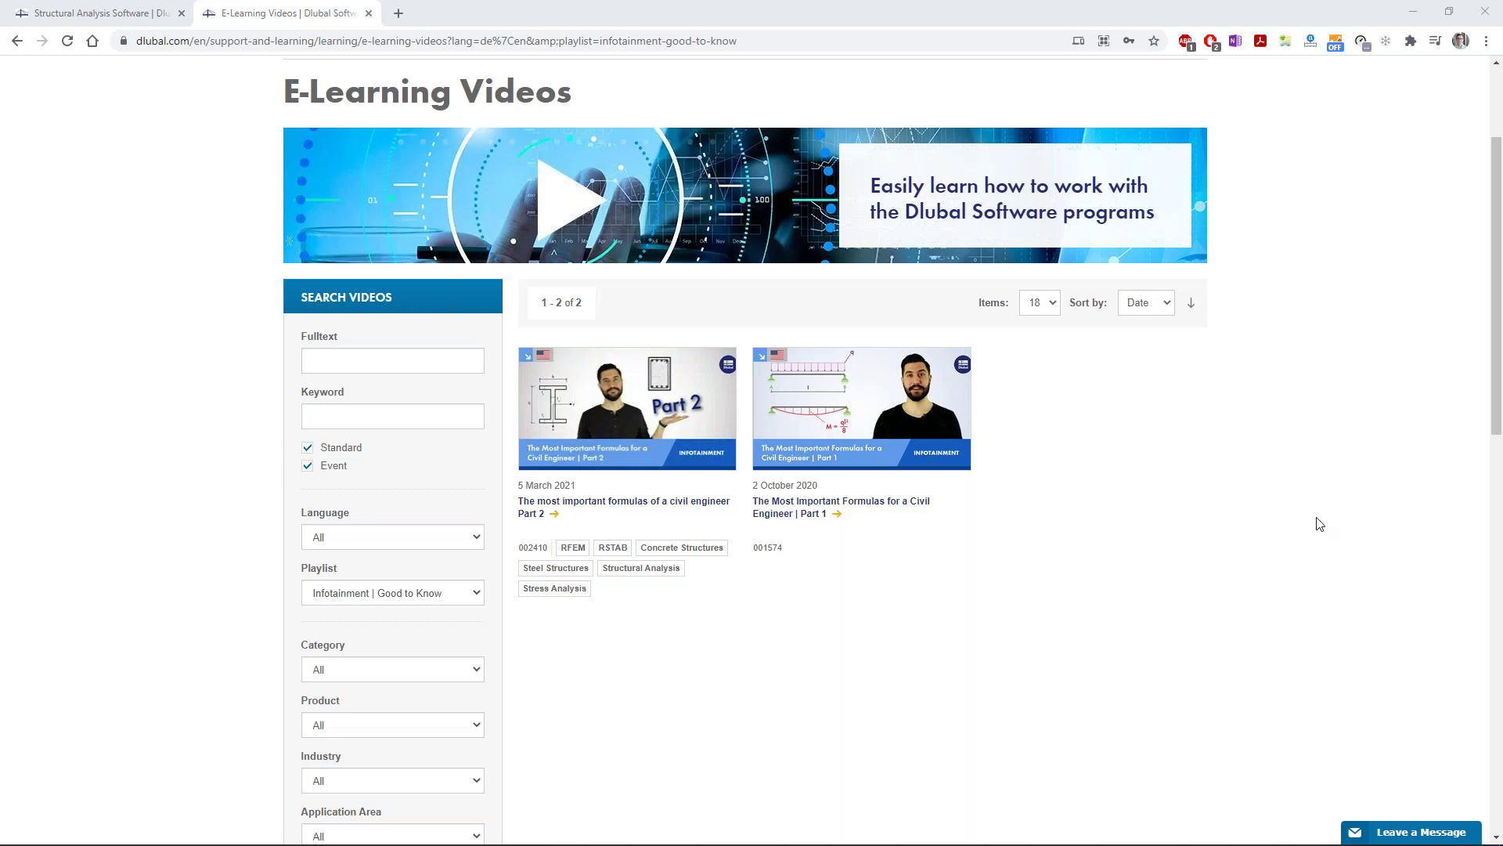
Step: Switch back to RFEM, show the RF-STABILITY CA1 results and examine the buckling shapes of eigenvectors 1 to 3
mouse_move(721, 821)
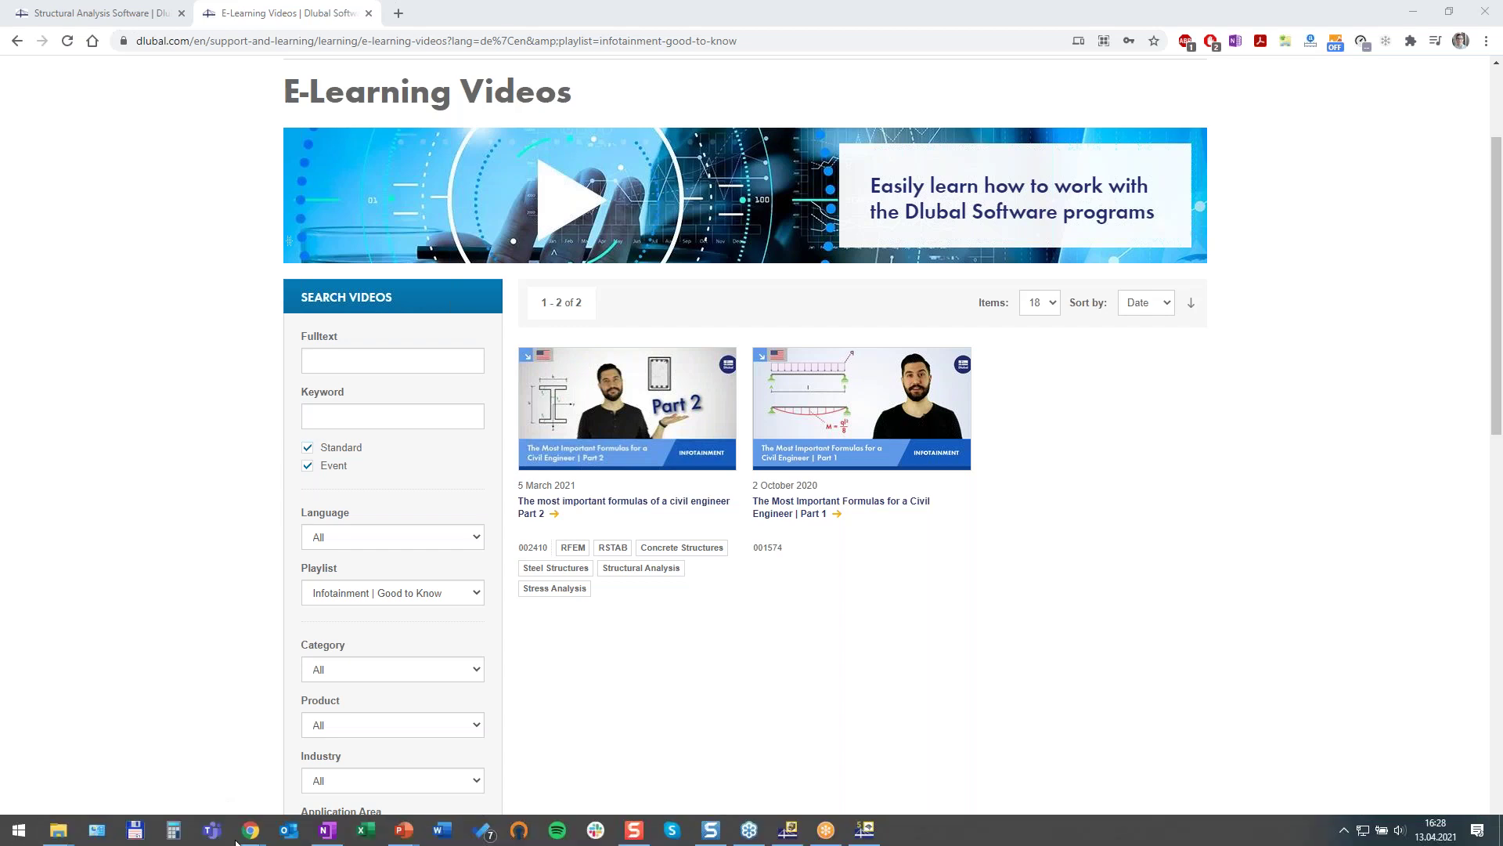
click(864, 828)
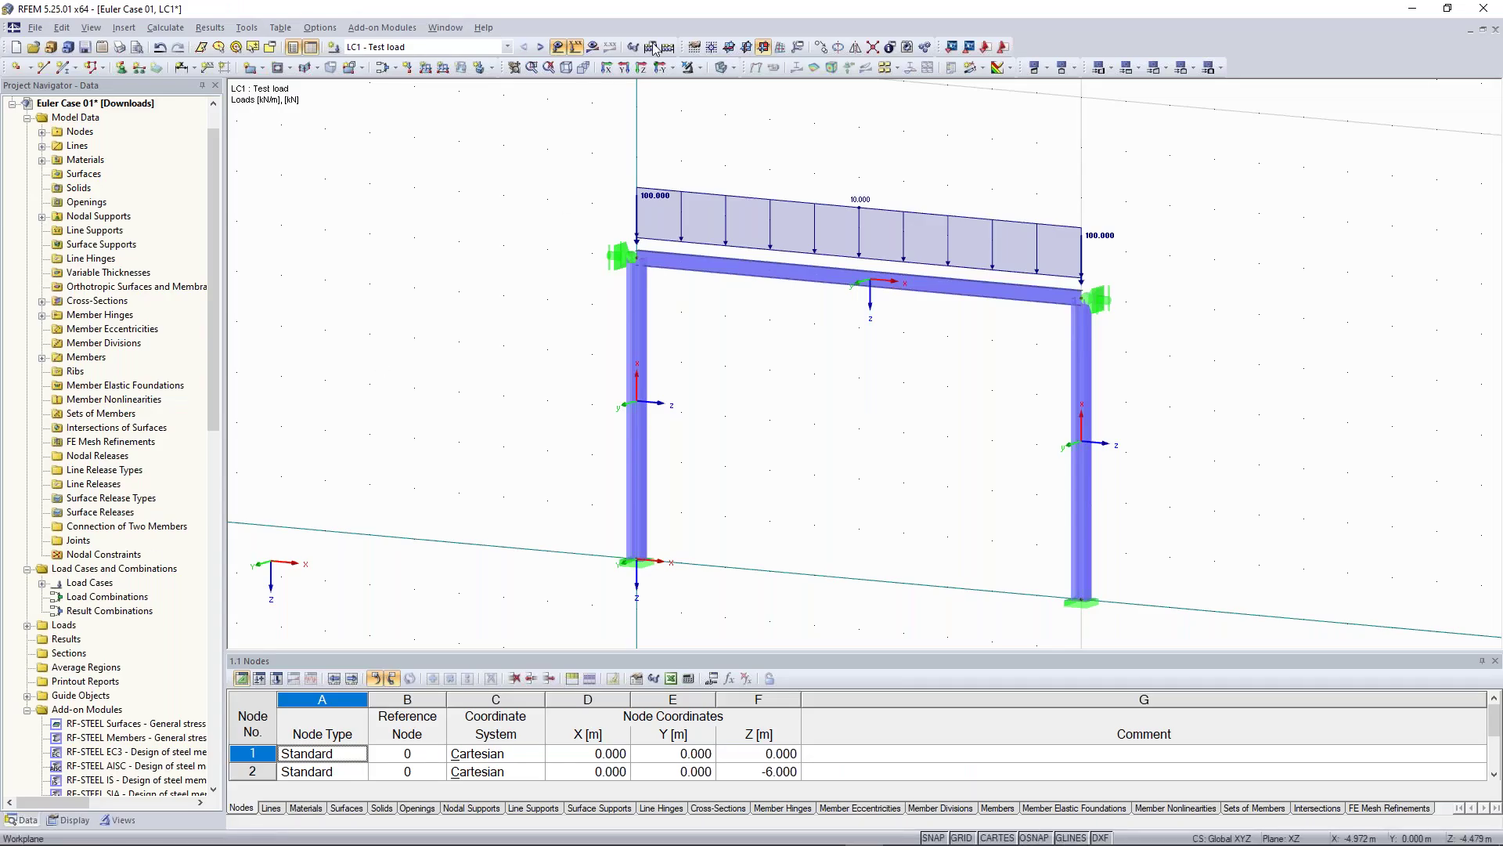
click(540, 47)
click(668, 47)
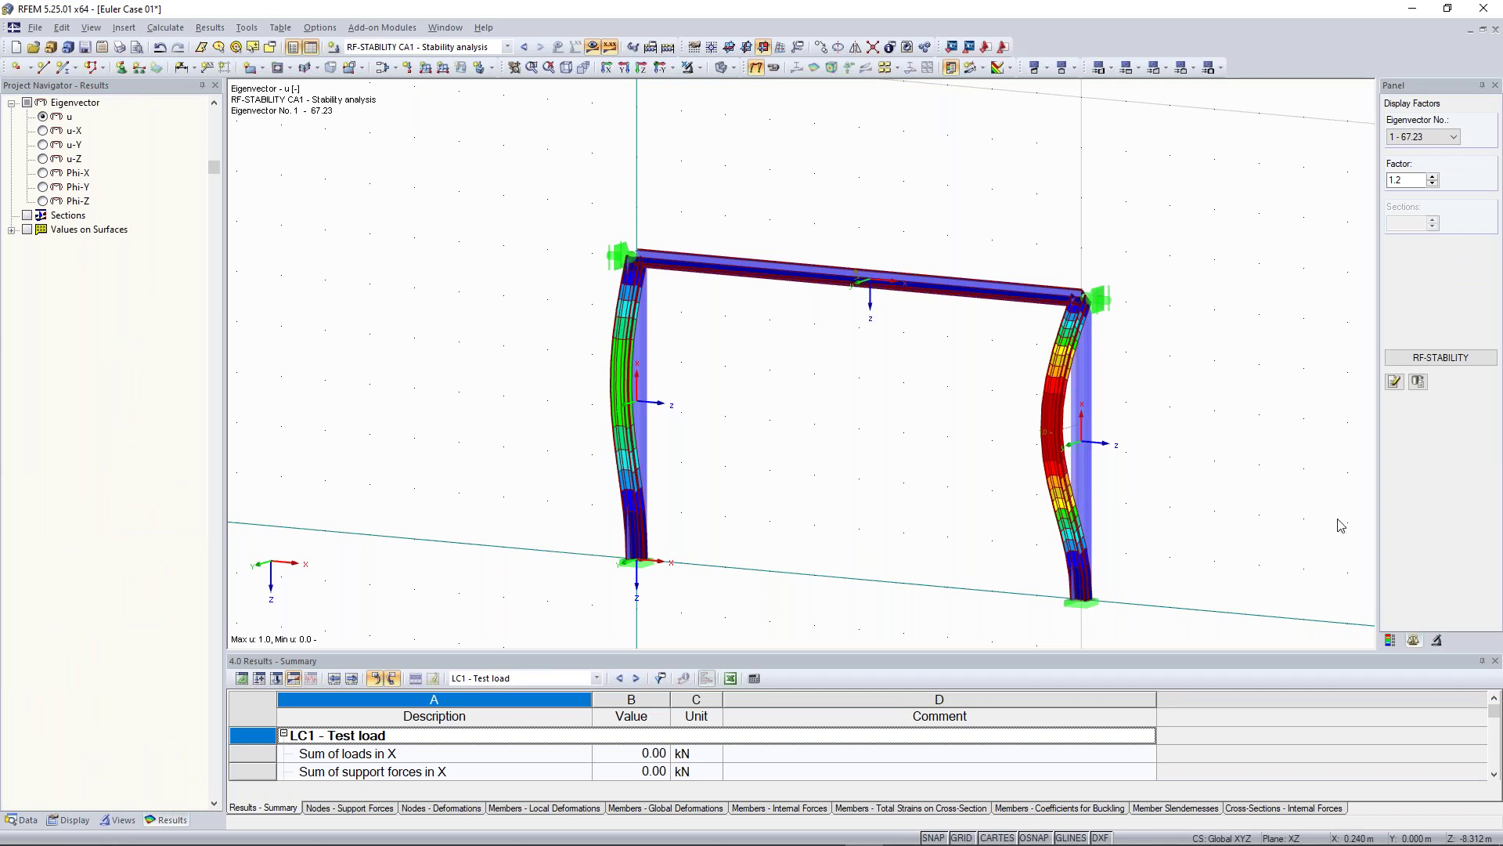
scroll(1119, 198, down, 1)
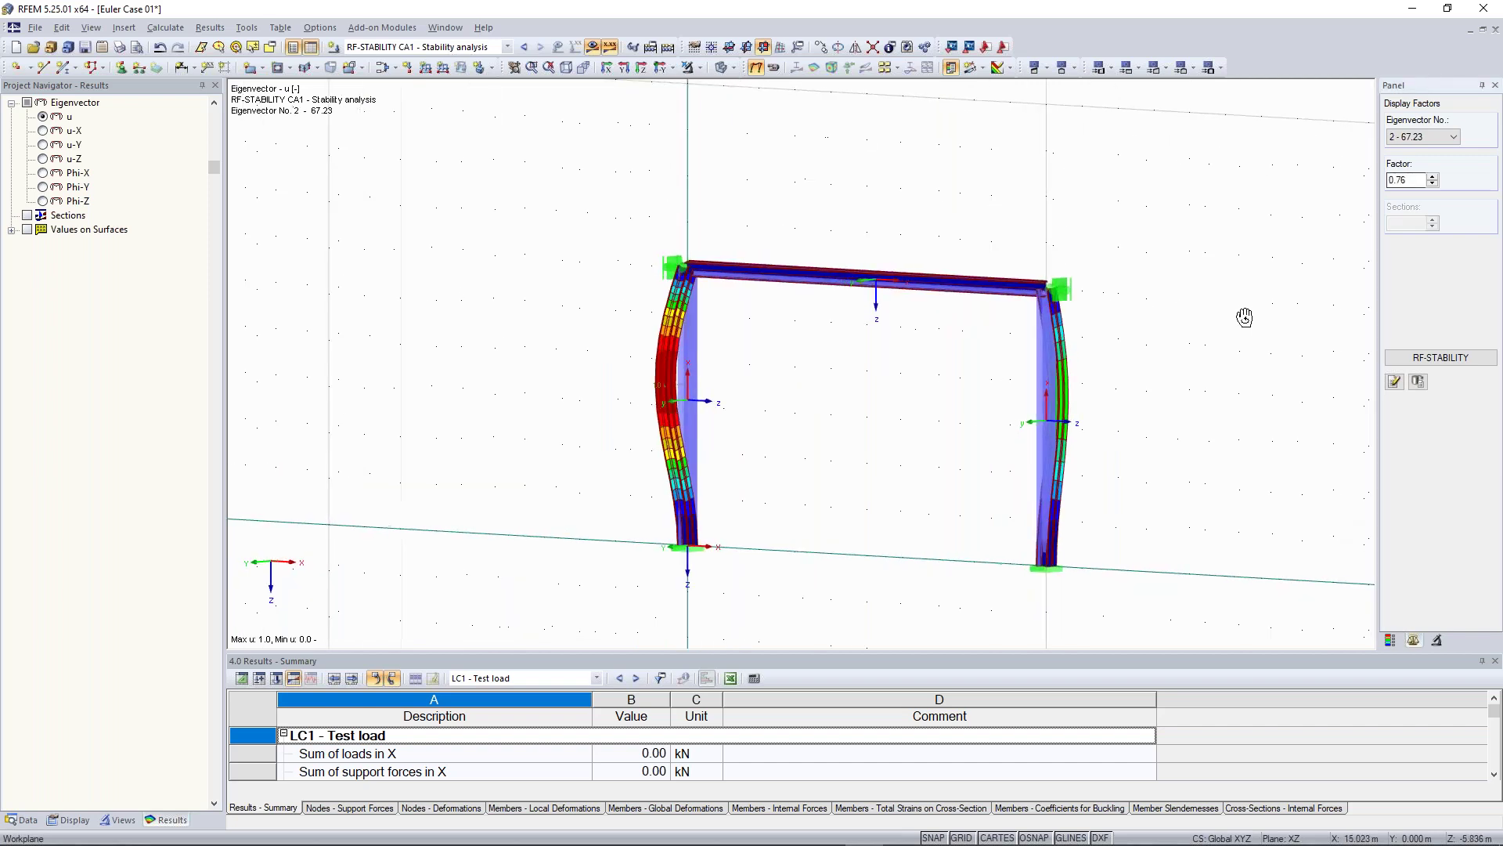
click(1418, 138)
click(1413, 154)
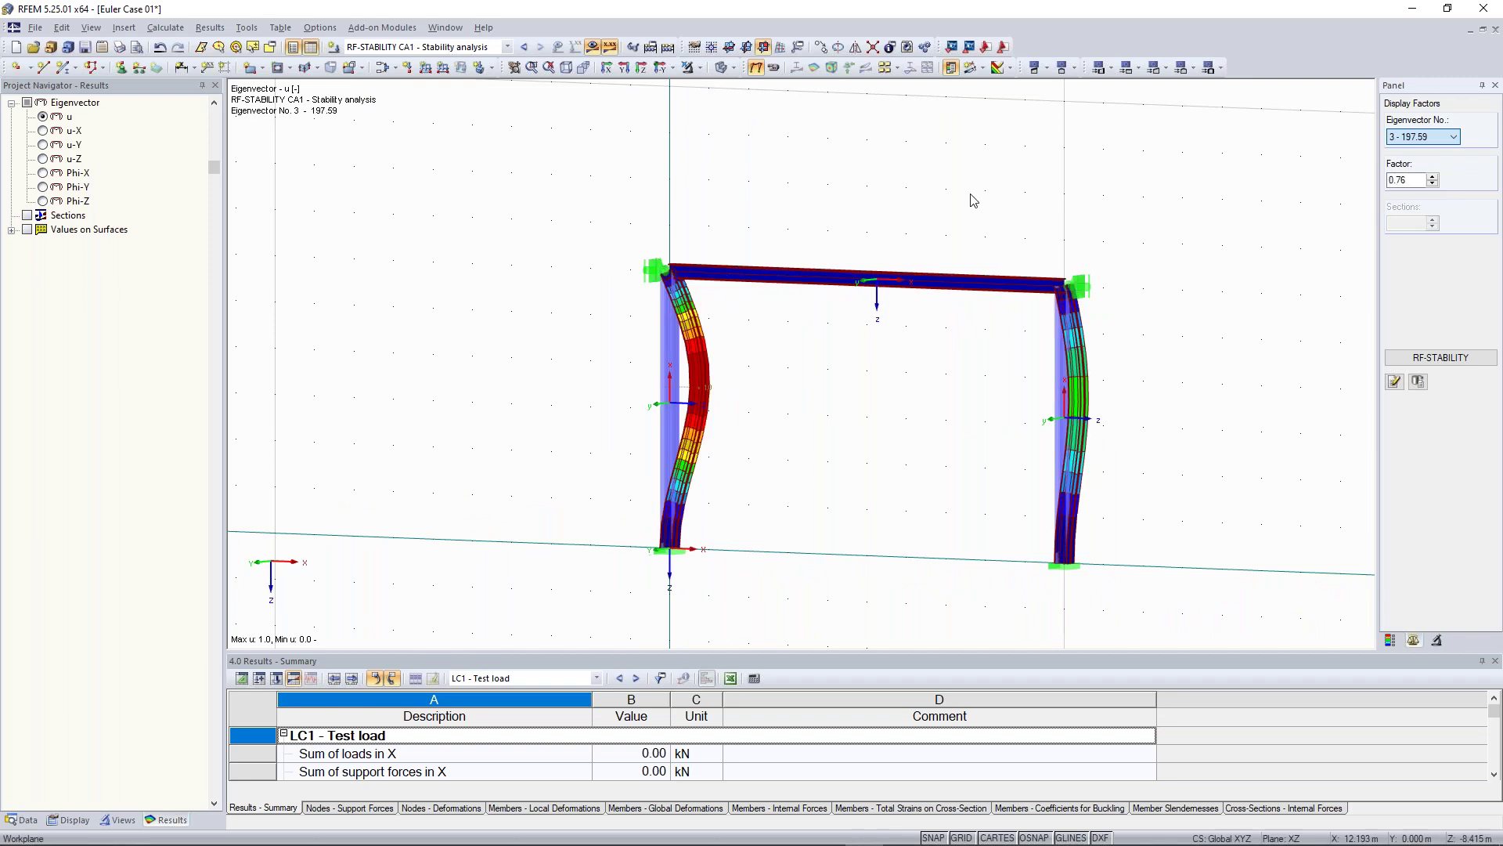
ctrl+middle_drag(1023, 232, 721, 199)
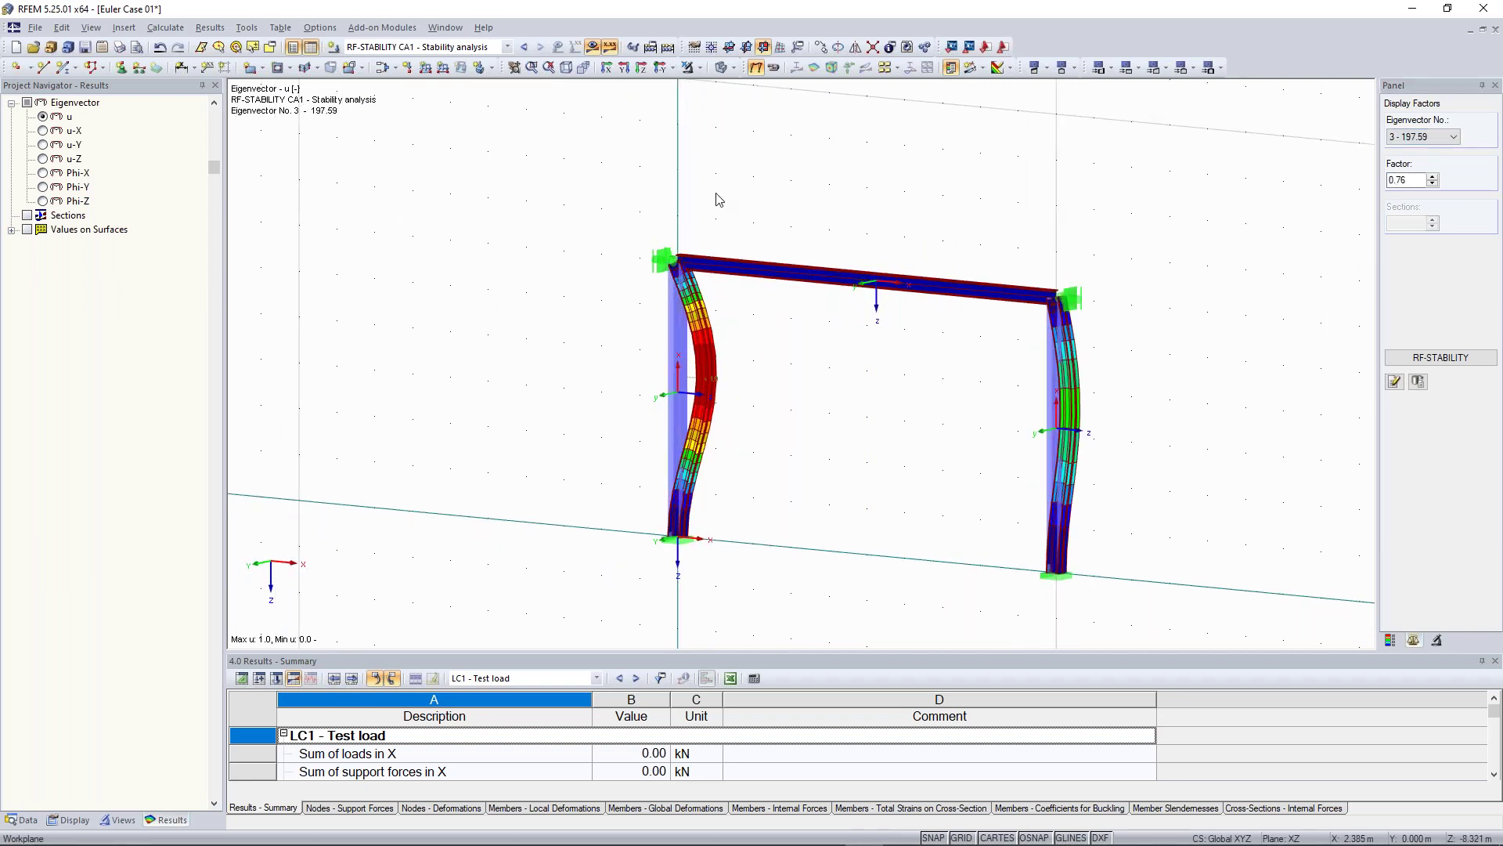
Step: Switch to the Continuous Plate 01 model and show it as a wireframe to examine the continuous beam's moment diagram
click(445, 27)
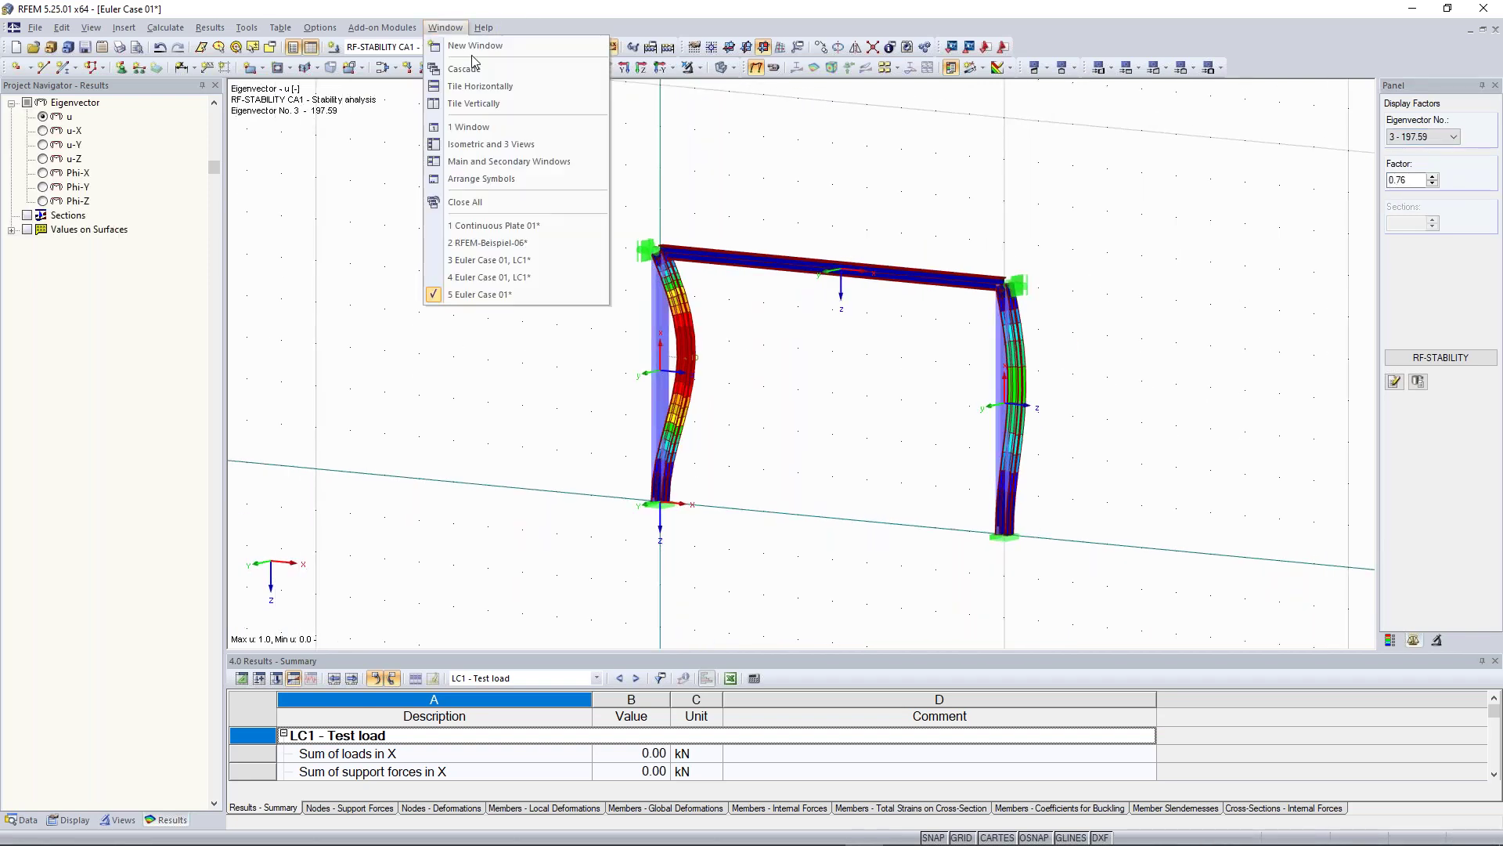
click(532, 226)
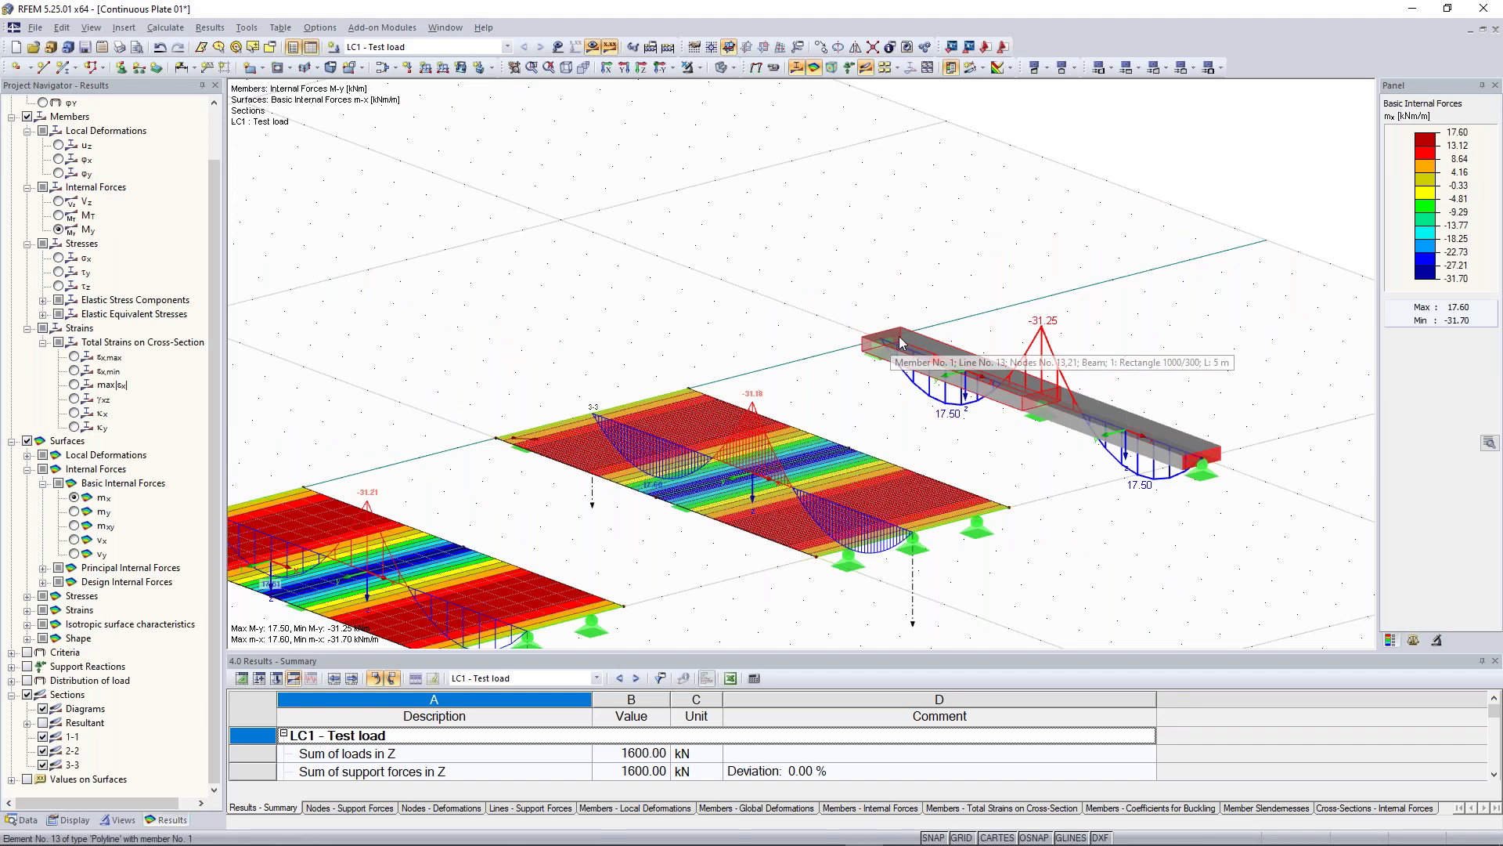
key(ctrl+w)
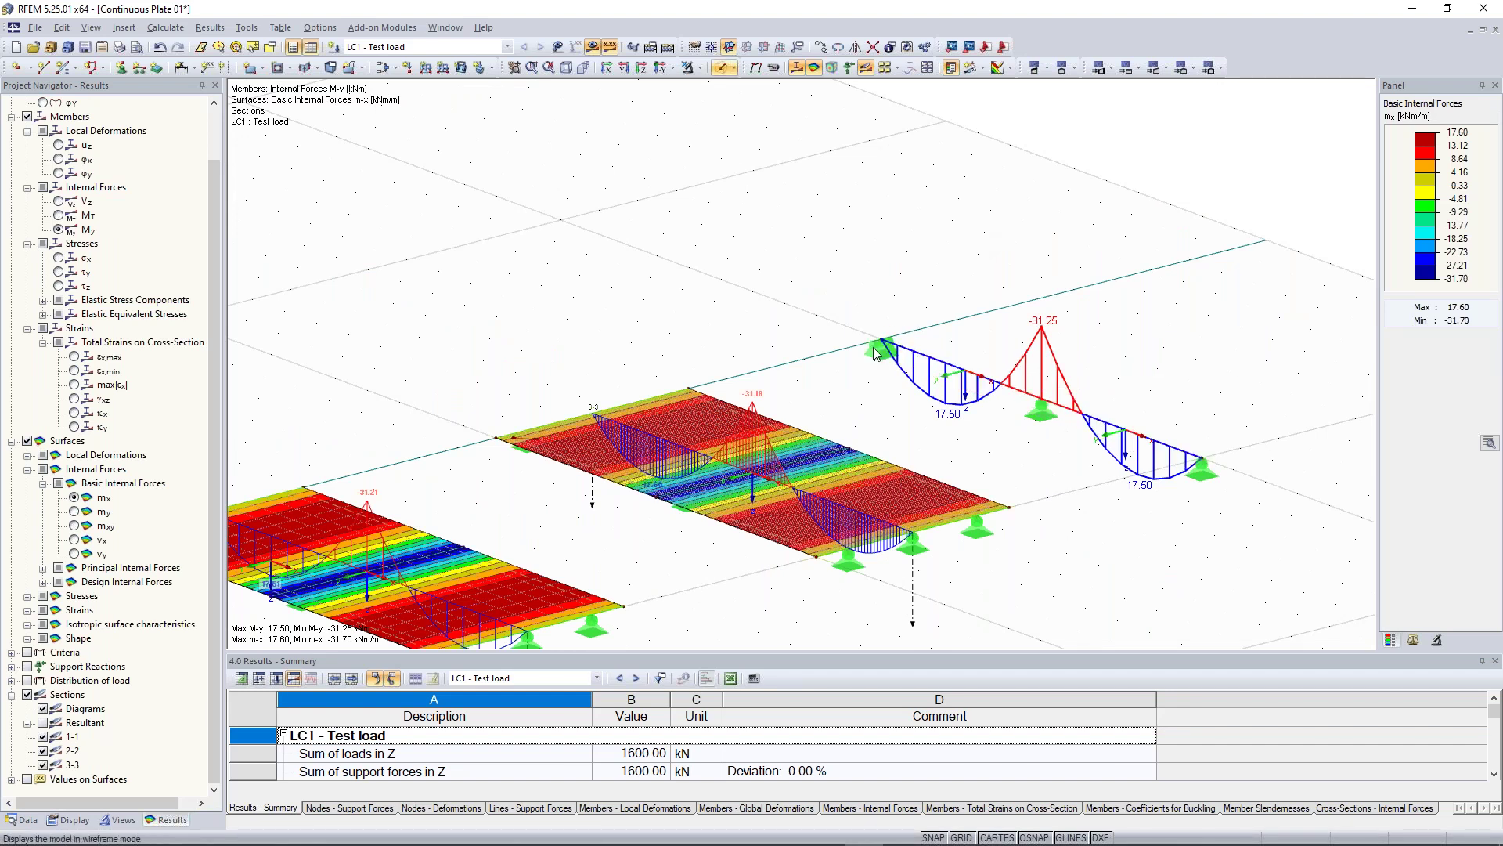
scroll(935, 325, up, 2)
middle_drag(935, 324, 801, 312)
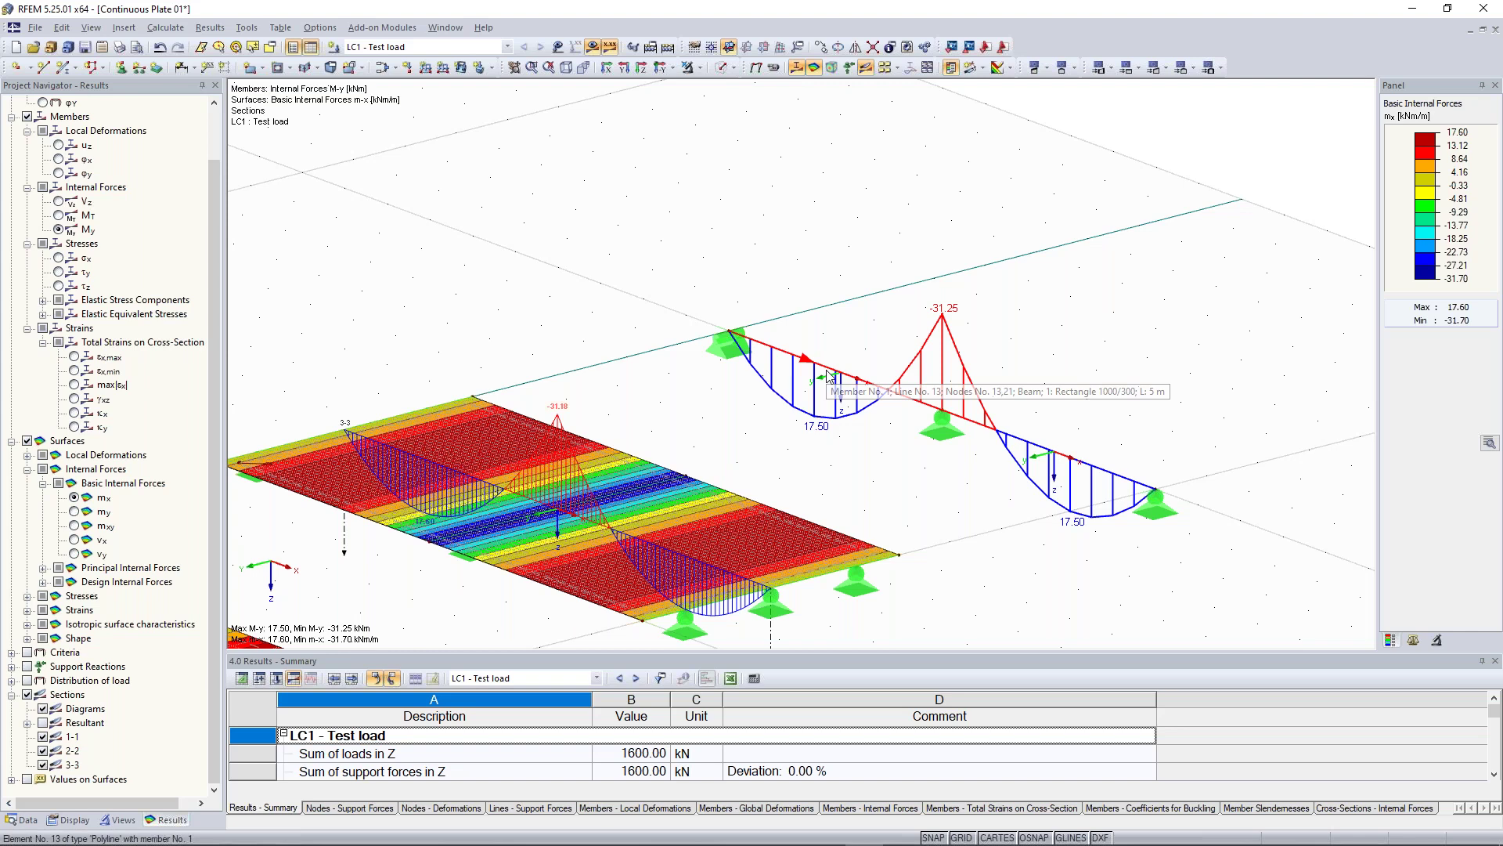
Step: Remove the rotational restraint about X from the nodal support at node 13 and try to calculate LC1
double_click(719, 345)
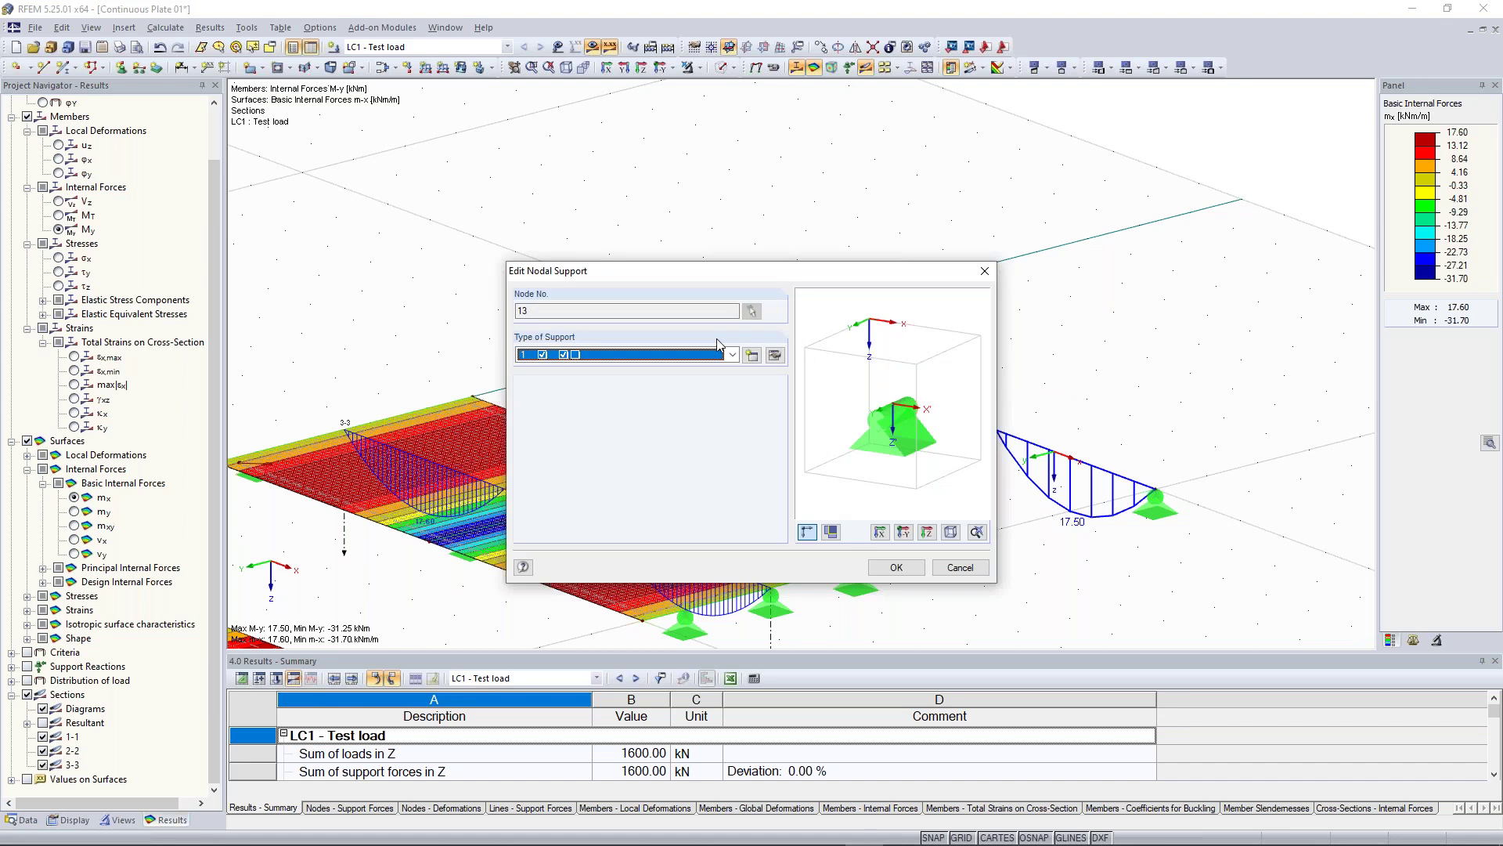
click(776, 357)
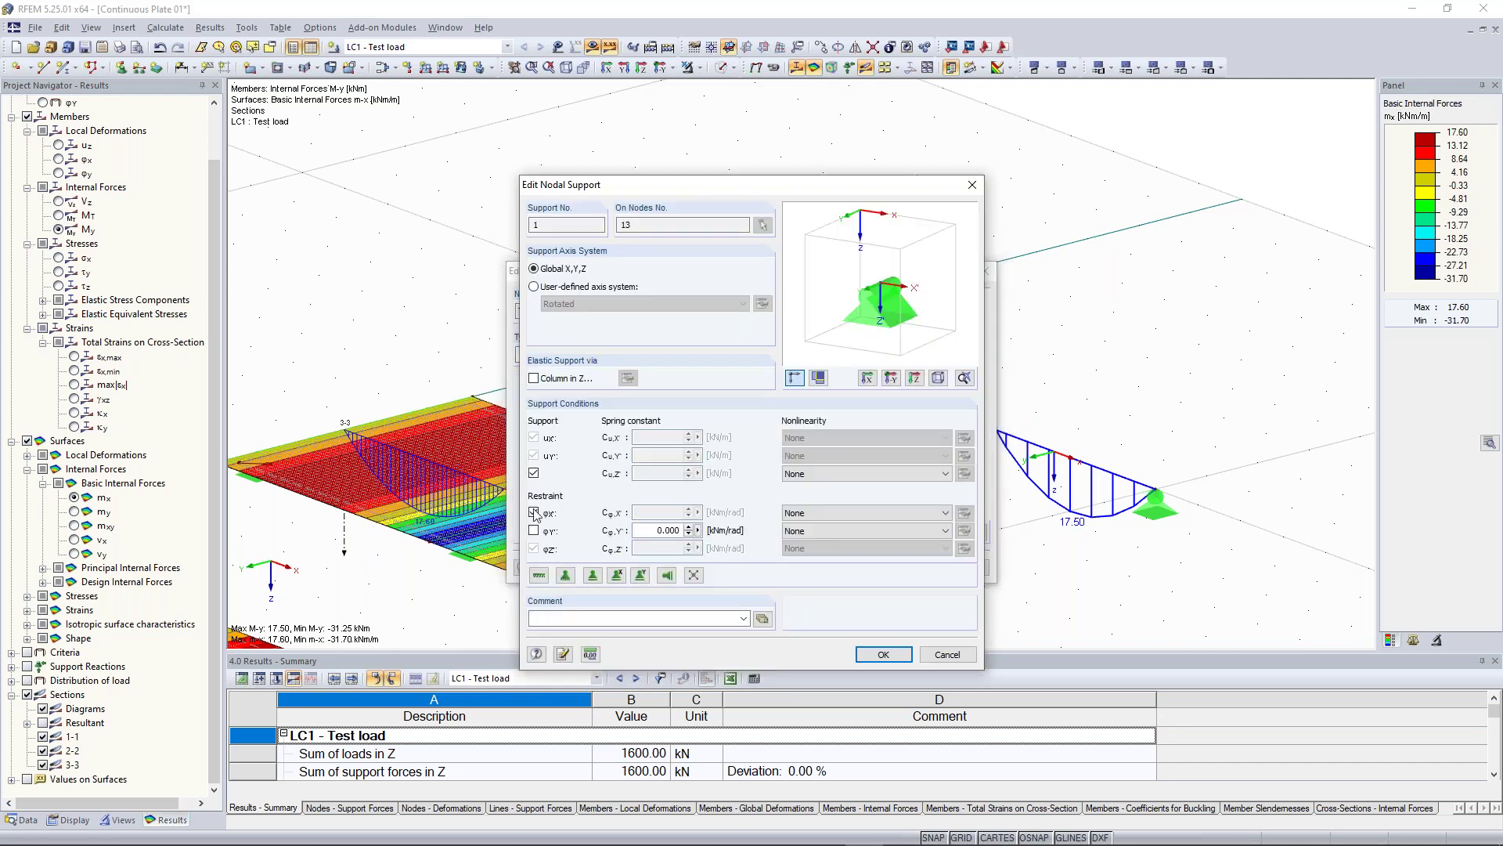
click(883, 654)
click(720, 470)
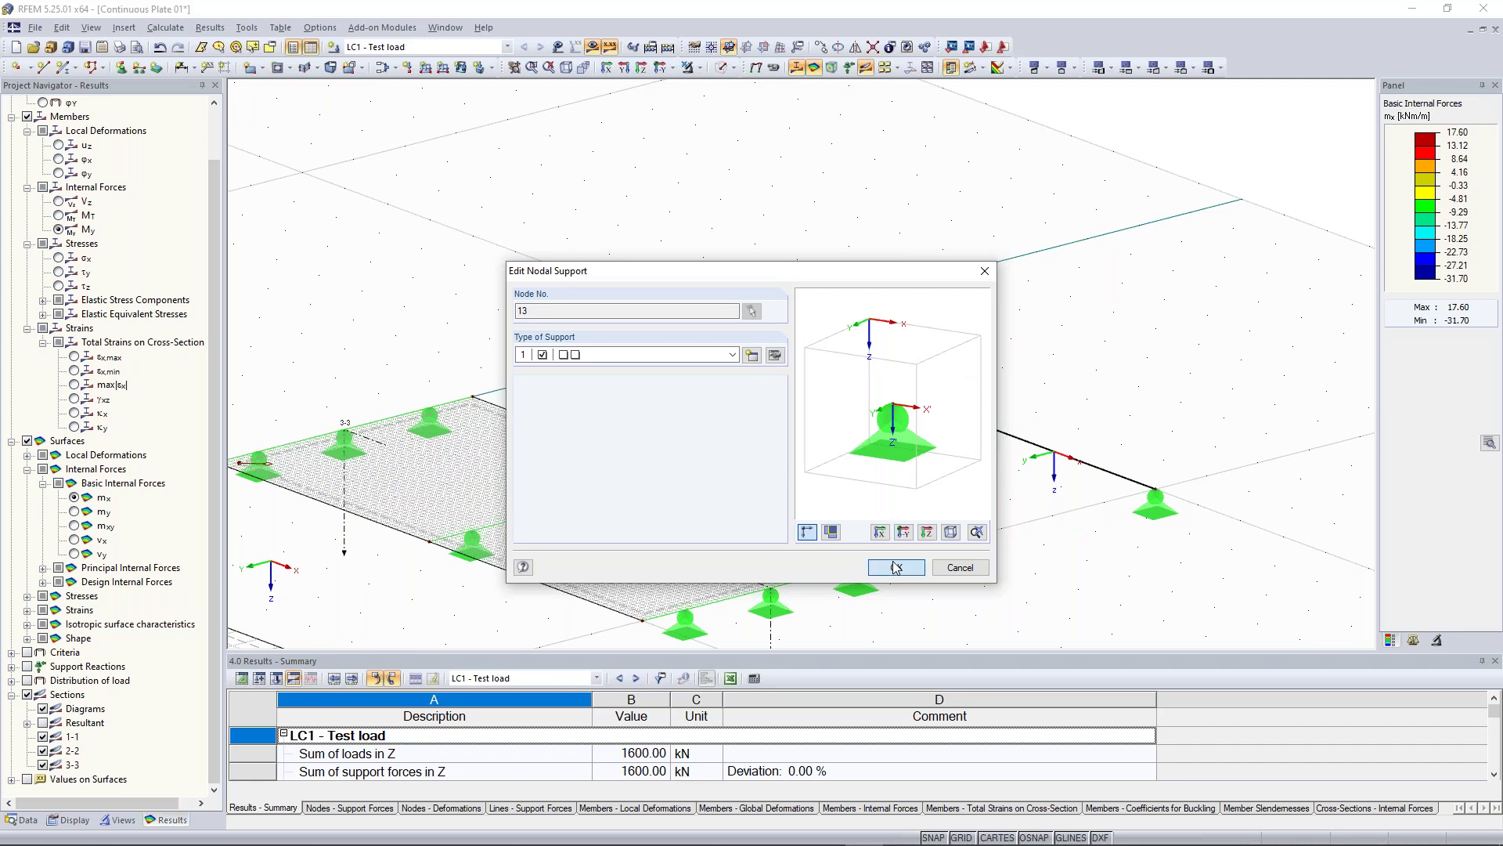
key(Return)
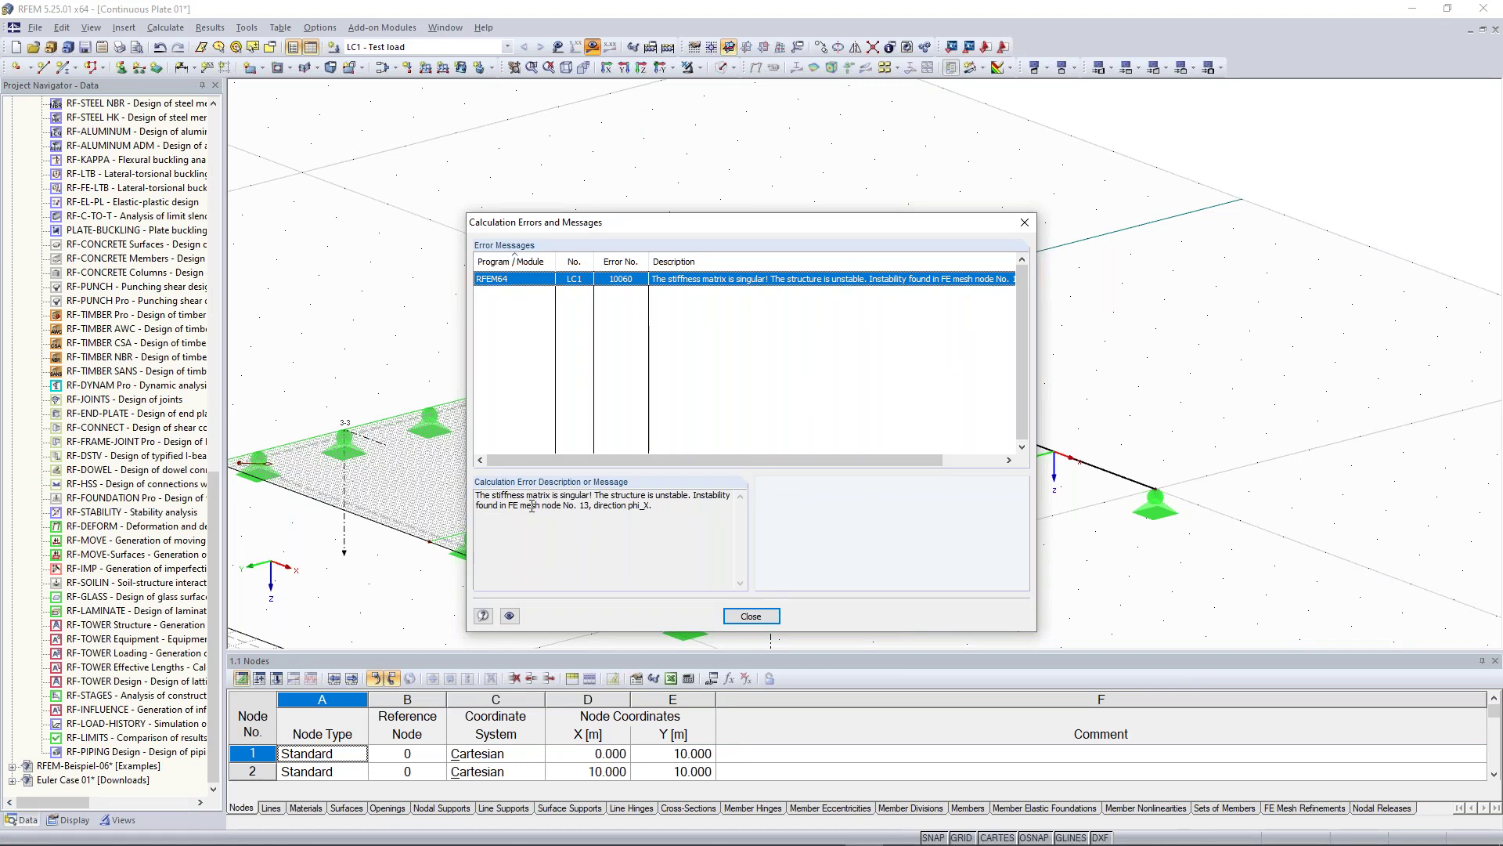
click(751, 616)
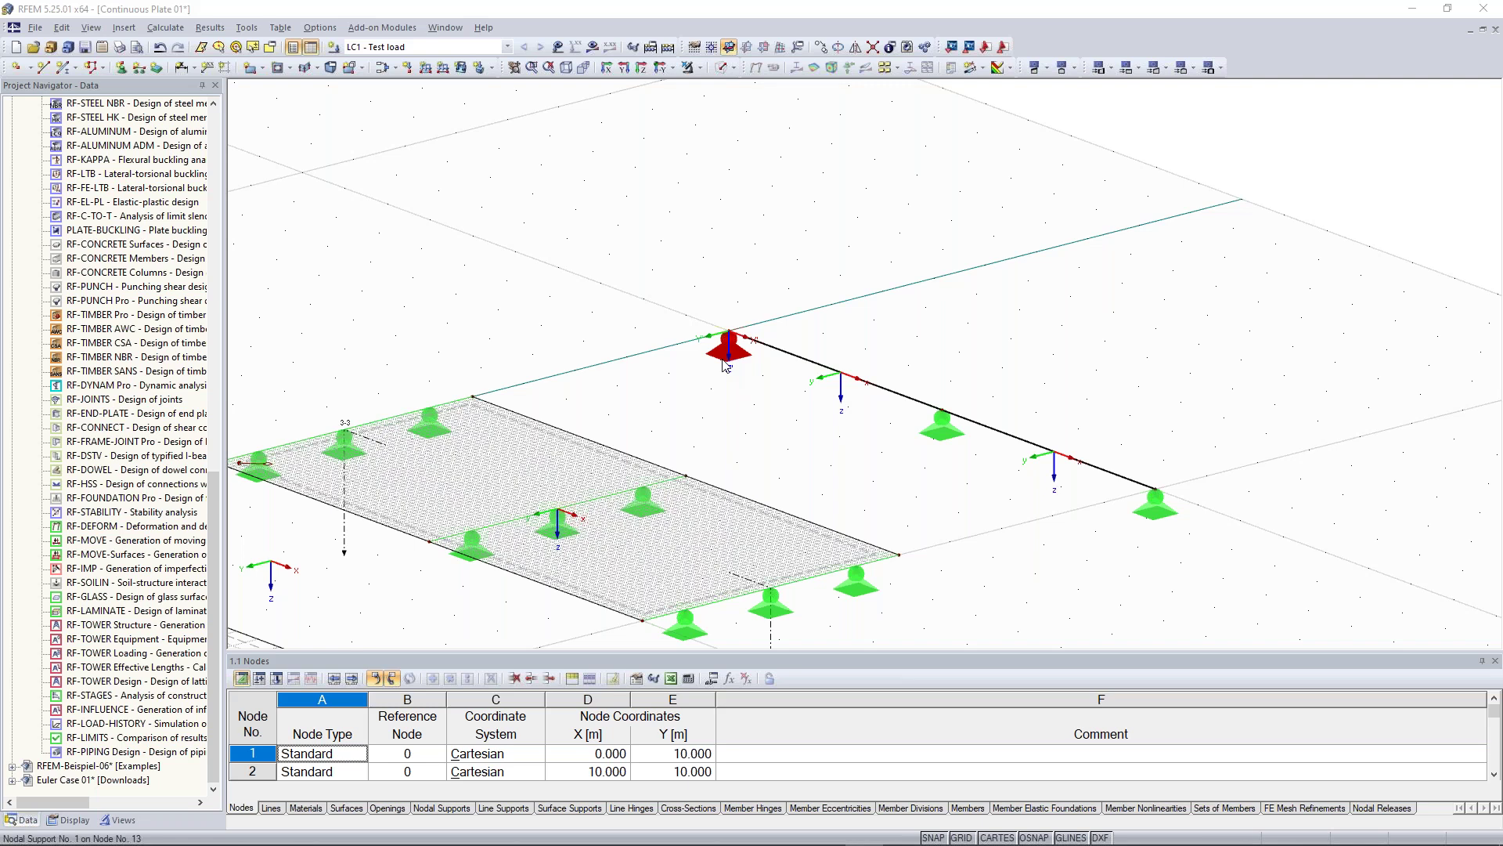
Step: Restore the rotational restraint about X on the nodal support at node 13 and recalculate LC1
double_click(726, 362)
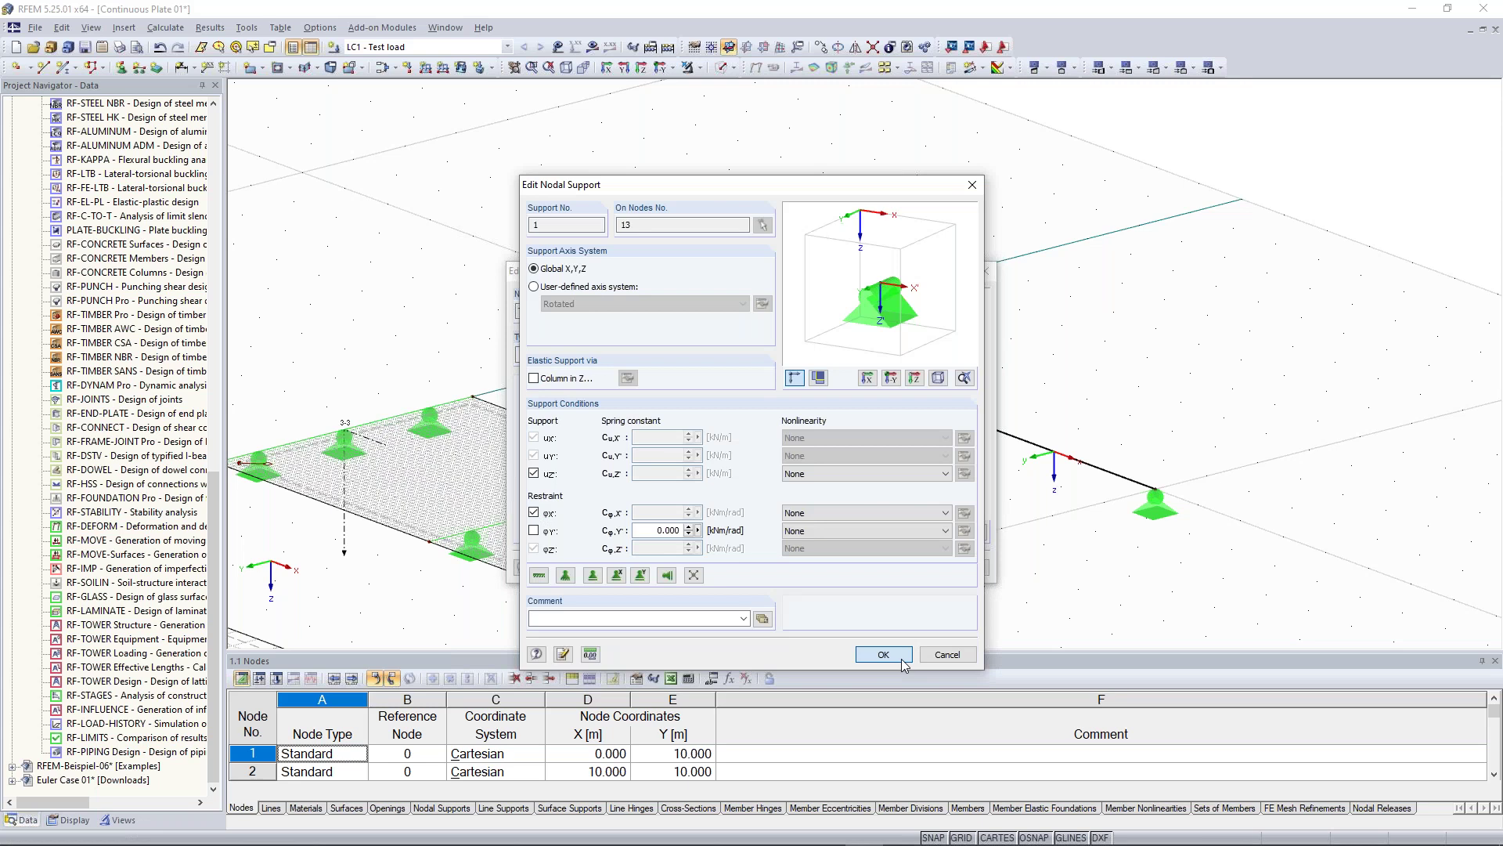
click(900, 656)
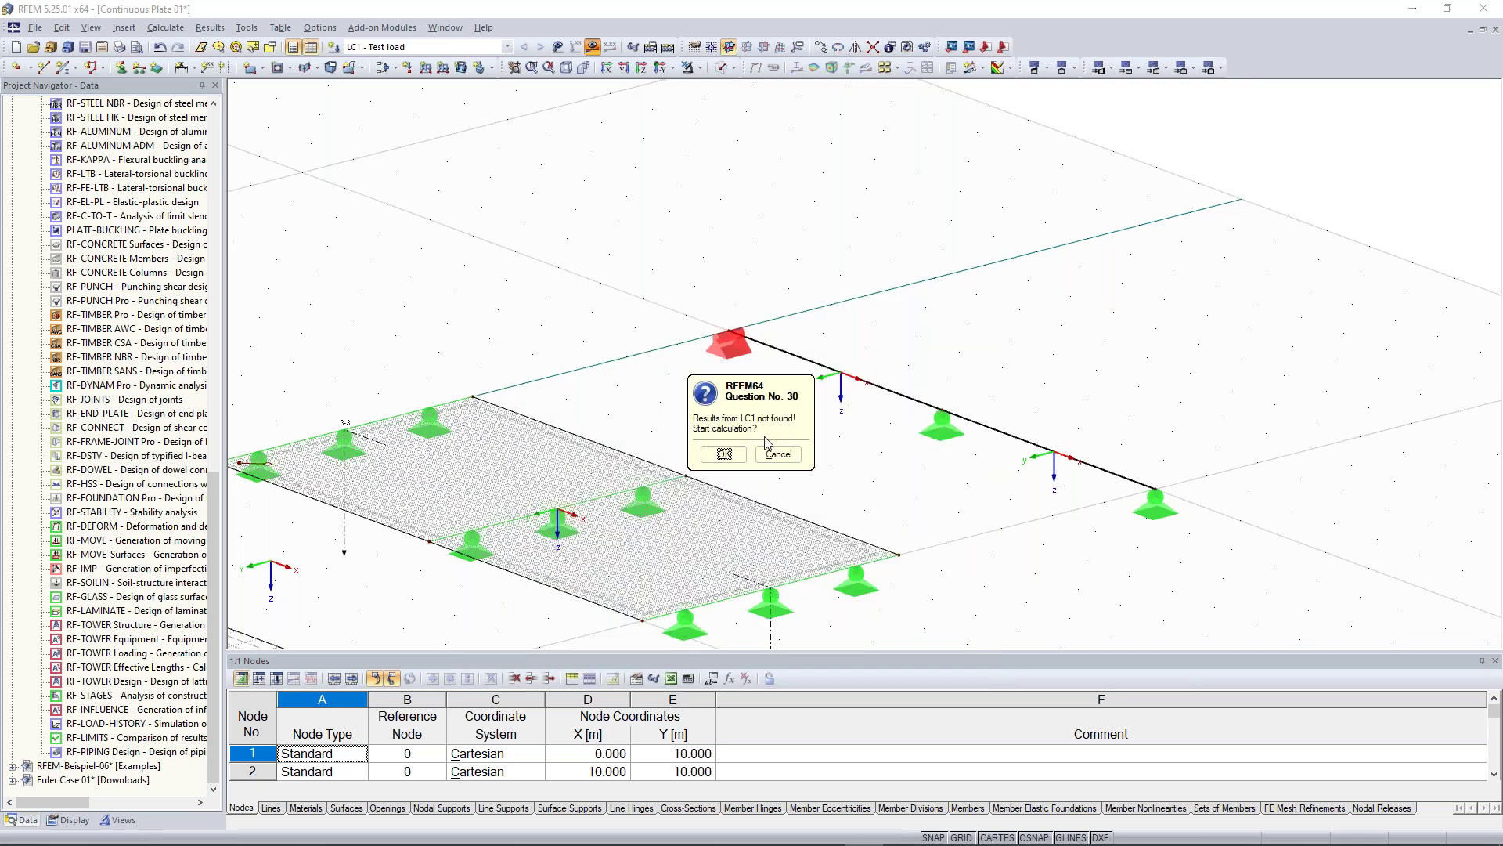
click(723, 457)
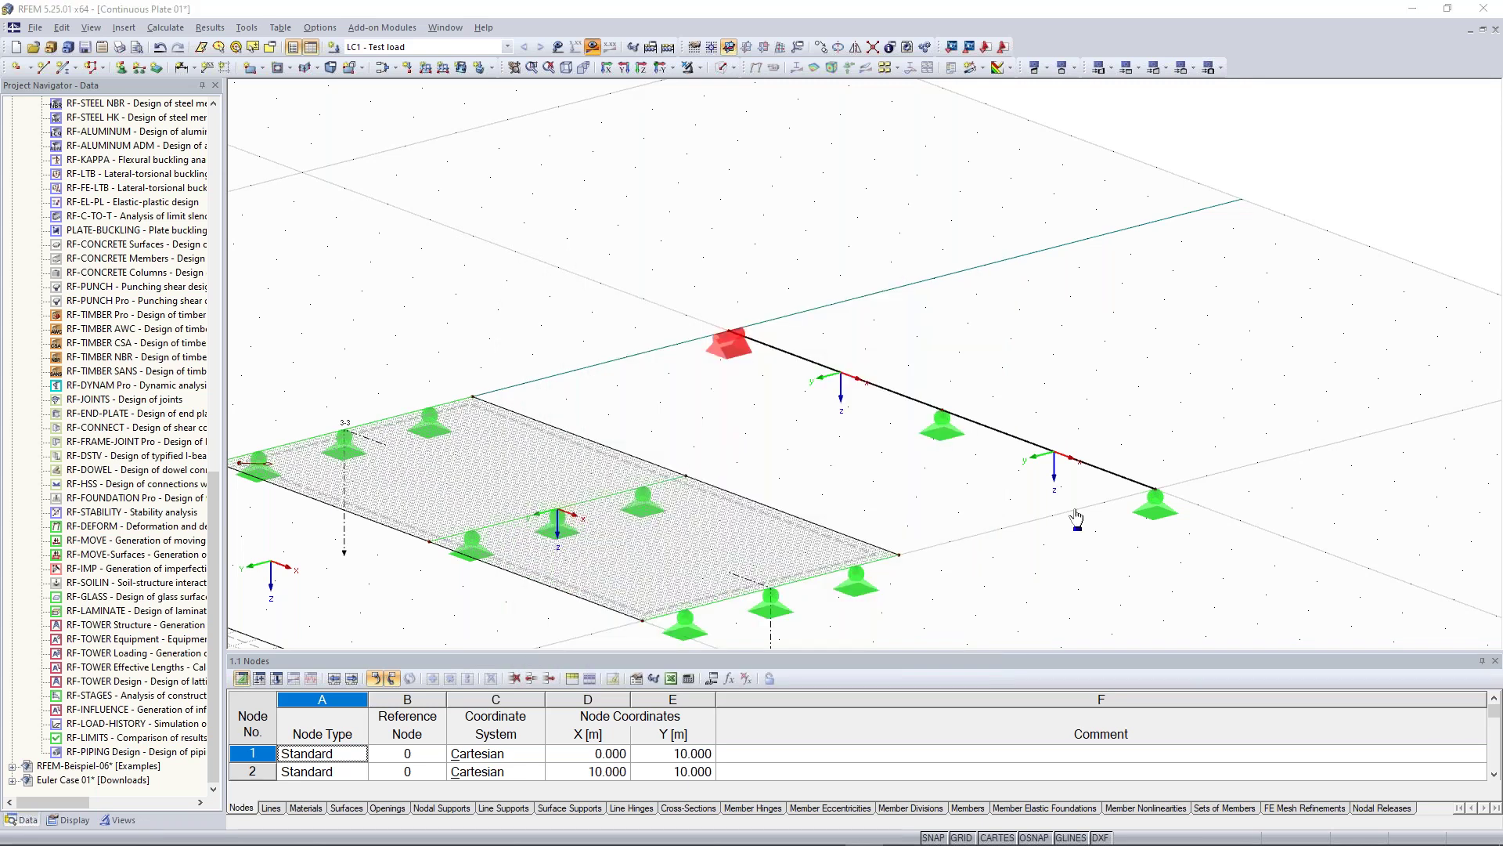